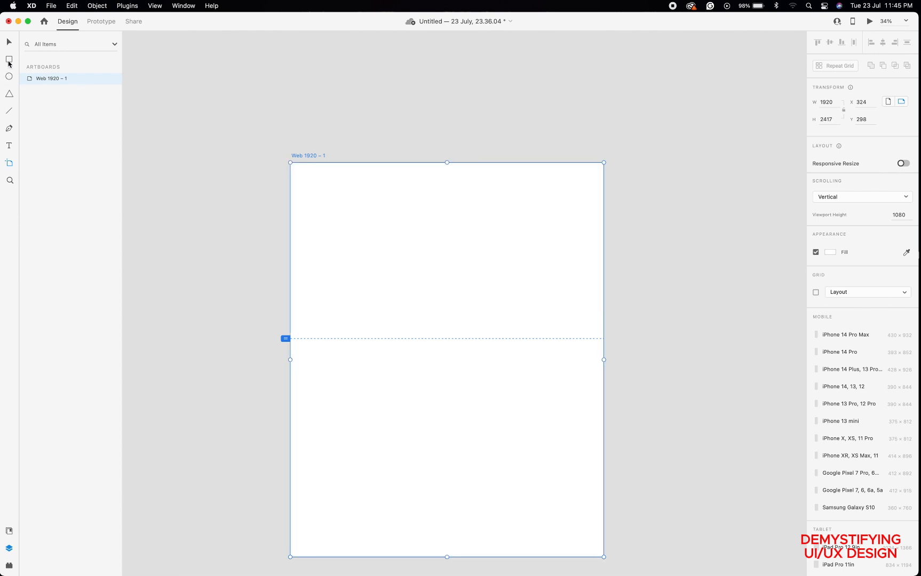
# Draw a white-filled rectangle about 2037 × 1110 over the artboard's upper part, ending at the viewport line.
pyautogui.click(9, 61)
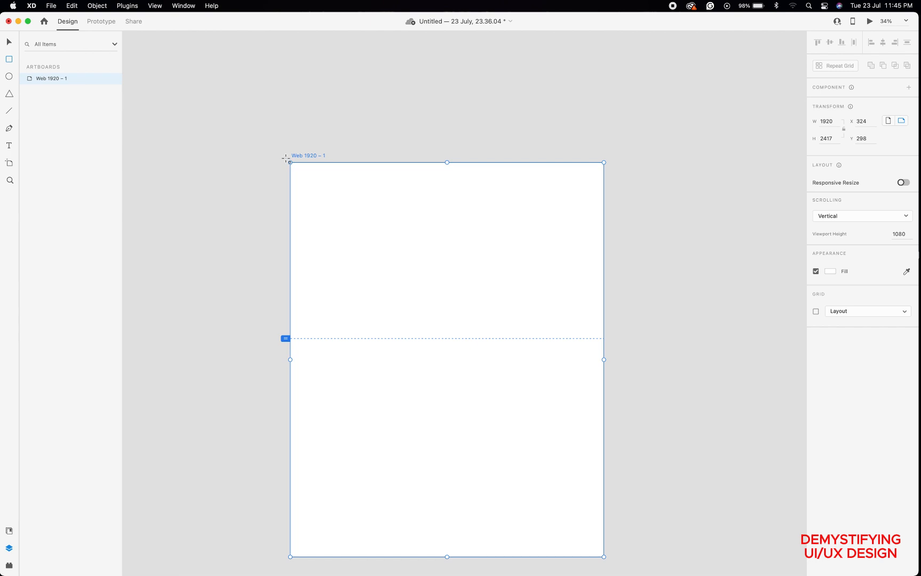
pyautogui.moveTo(285, 159); pyautogui.dragTo(386, 215)
pyautogui.moveTo(467, 256); pyautogui.dragTo(617, 377)
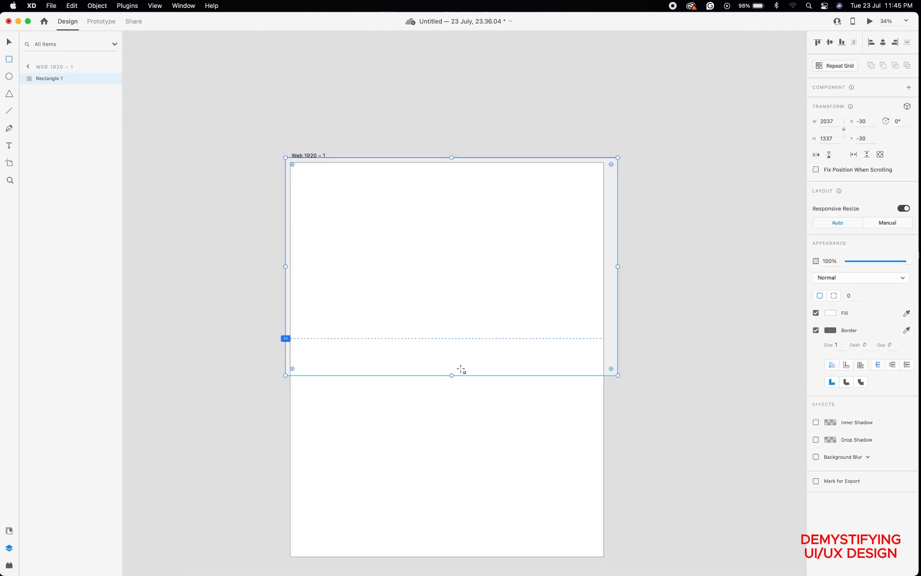
pyautogui.moveTo(452, 375); pyautogui.dragTo(451, 339)
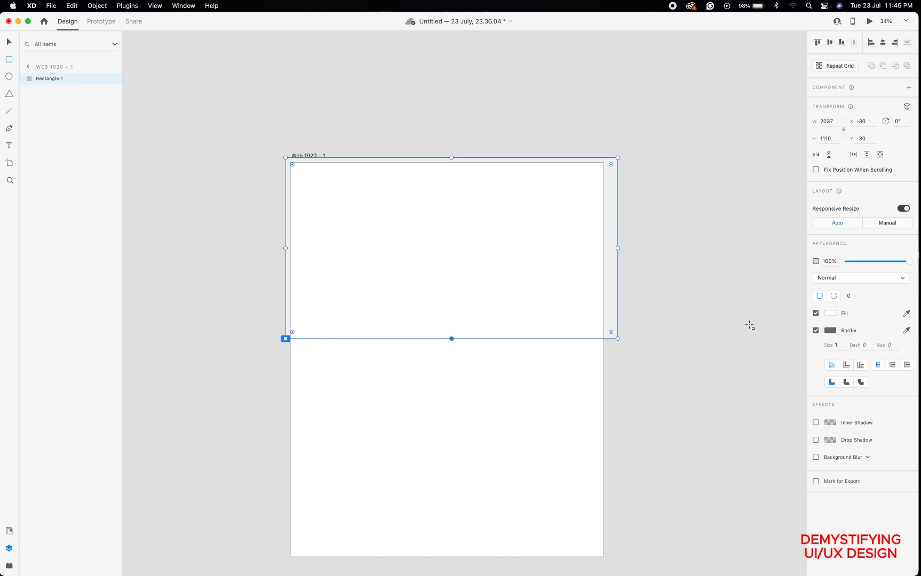
pyautogui.click(830, 313)
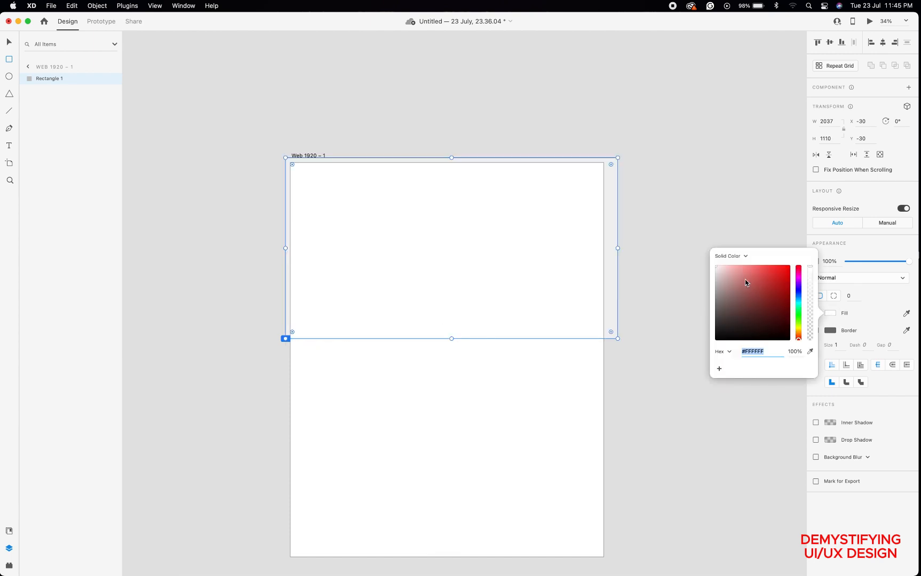
pyautogui.moveTo(717, 267); pyautogui.dragTo(651, 232)
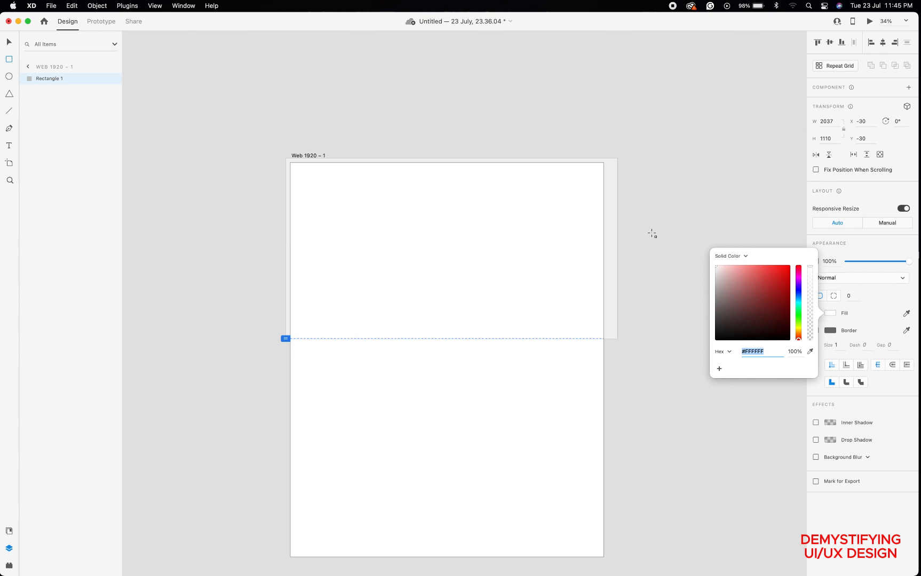
# Save the rectangle's fill and border colors as document assets, and remove its border.
pyautogui.click(9, 531)
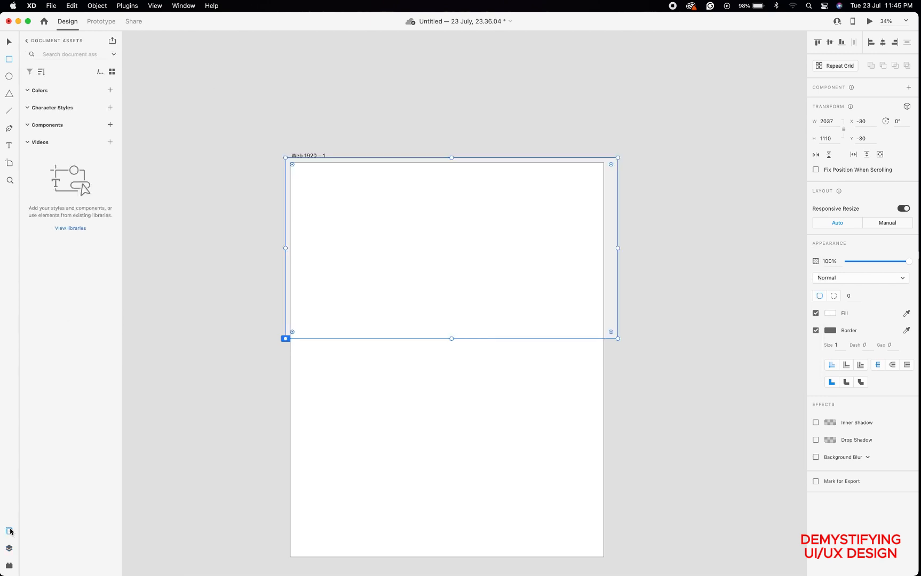
pyautogui.click(109, 91)
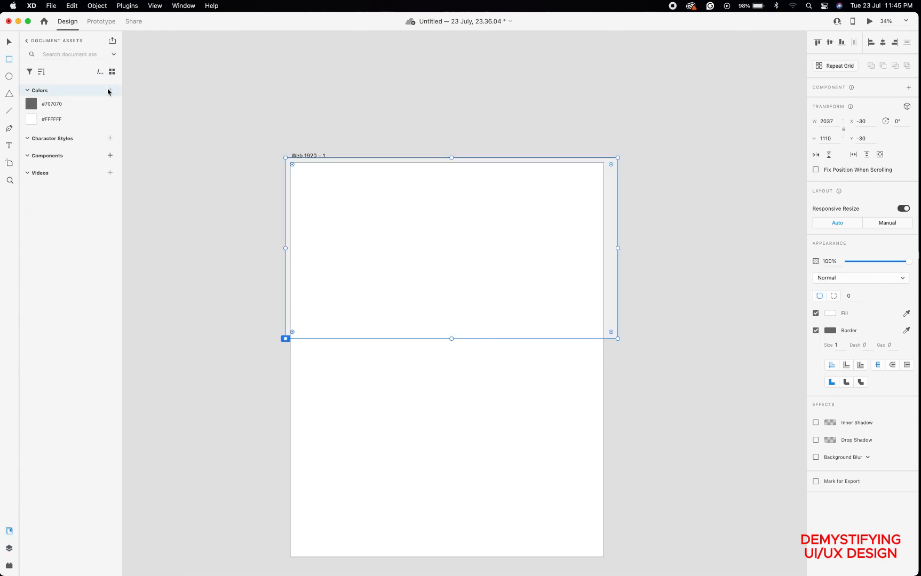
pyautogui.click(816, 331)
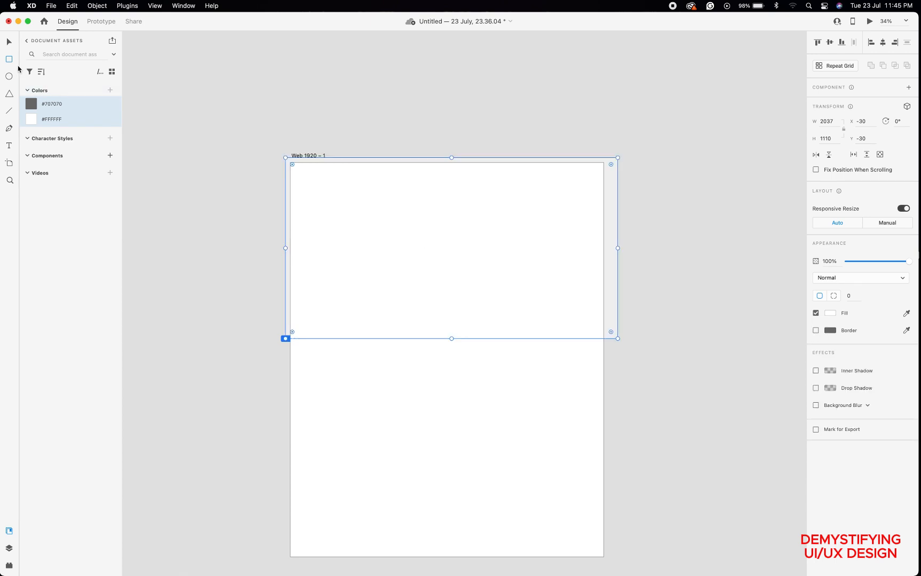
# Draw a narrow vertical rectangle about 274 × 1119 at the artboard's upper middle and fill it with teal #04837E.
pyautogui.click(9, 59)
pyautogui.moveTo(427, 157)
pyautogui.mouseDown()
pyautogui.moveTo(458, 234)
pyautogui.moveTo(486, 355)
pyautogui.moveTo(448, 354)
pyautogui.moveTo(447, 338)
pyautogui.mouseUp()
pyautogui.click(830, 313)
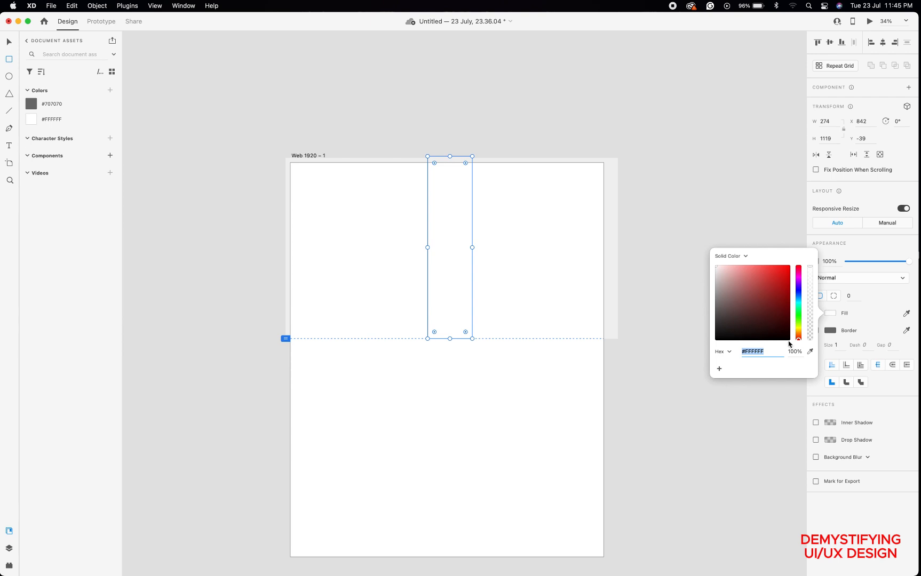
pyautogui.write('#007C86')
pyautogui.click(798, 303)
pyautogui.click(788, 295)
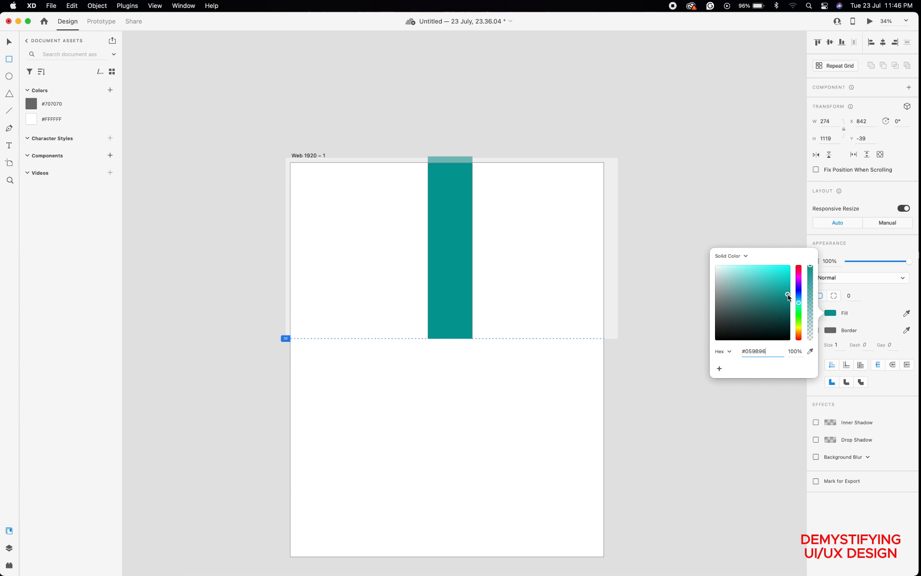
pyautogui.click(788, 300)
pyautogui.moveTo(789, 300); pyautogui.dragTo(789, 304)
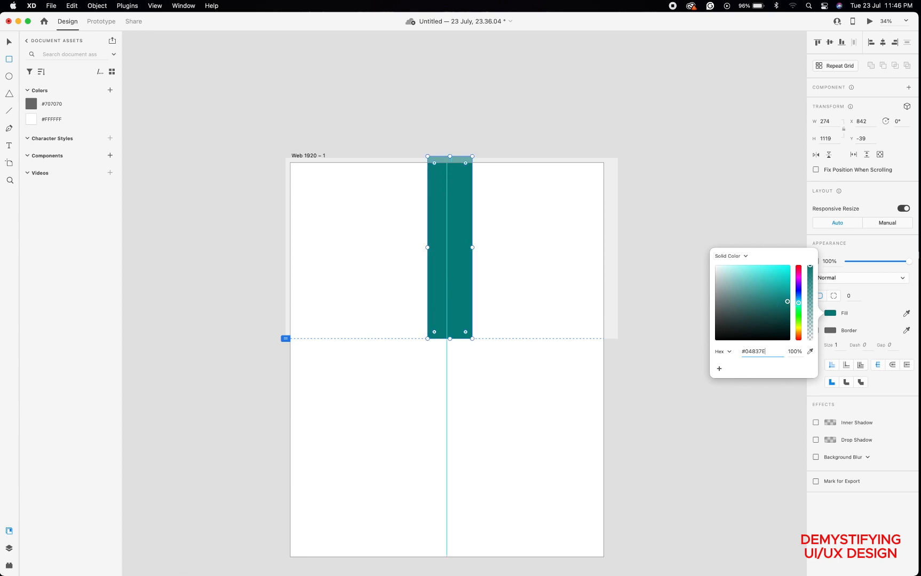
pyautogui.click(448, 287)
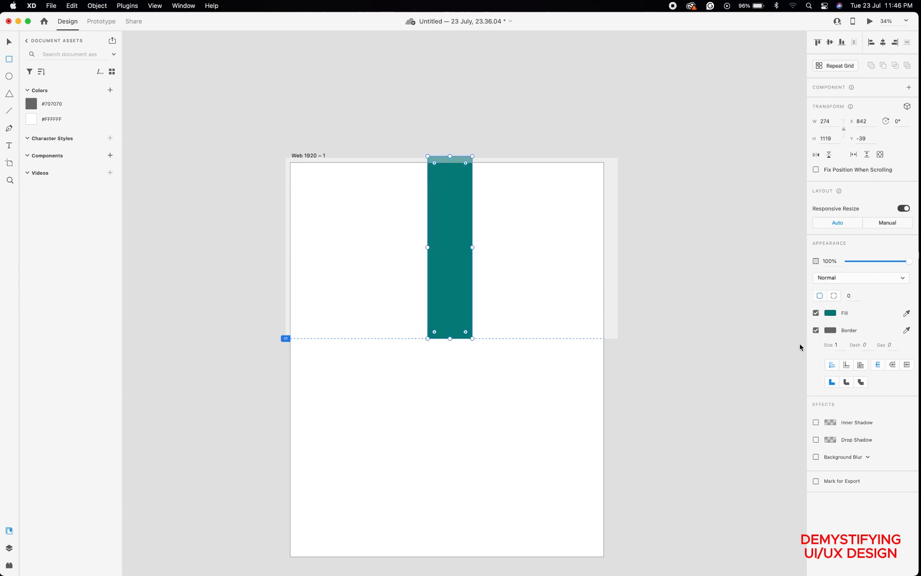
# Remove the teal rectangle's border and save its fill color as a document asset.
pyautogui.click(815, 331)
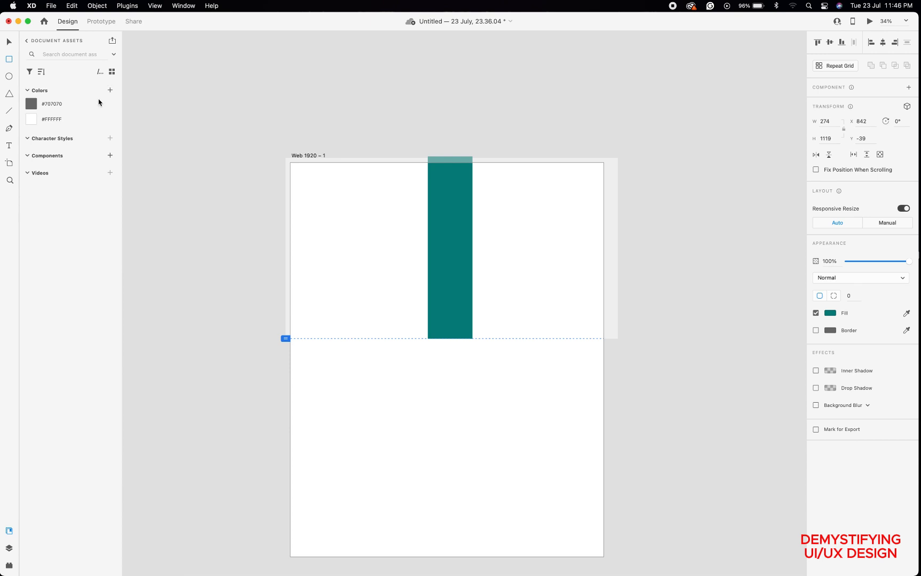
pyautogui.click(109, 90)
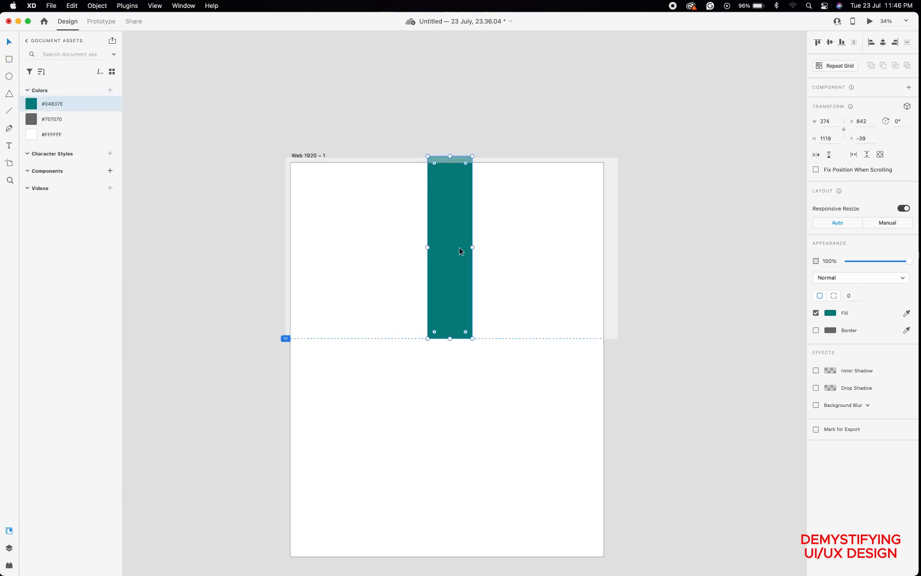
# Center the teal rectangle horizontally on the white background rectangle at X 852 and deselect it.
pyautogui.press('v')
pyautogui.moveTo(455, 242)
pyautogui.mouseDown()
pyautogui.moveTo(446, 244)
pyautogui.moveTo(455, 244)
pyautogui.mouseUp()
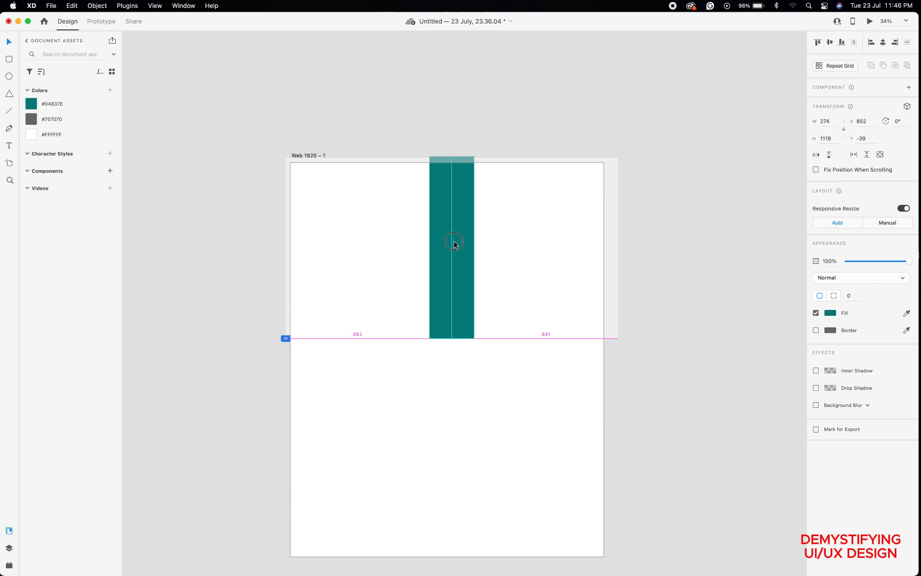
pyautogui.moveTo(454, 244); pyautogui.dragTo(453, 244)
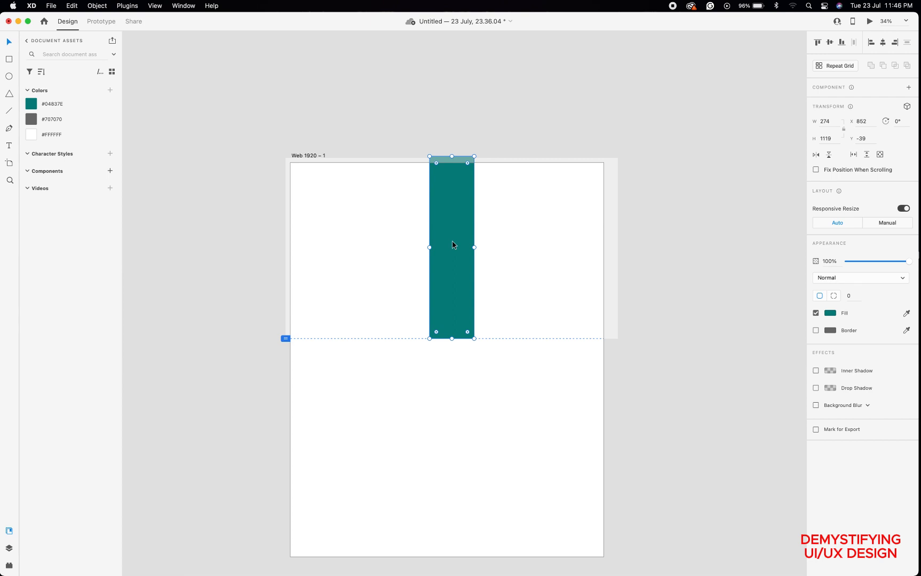
pyautogui.click(402, 121)
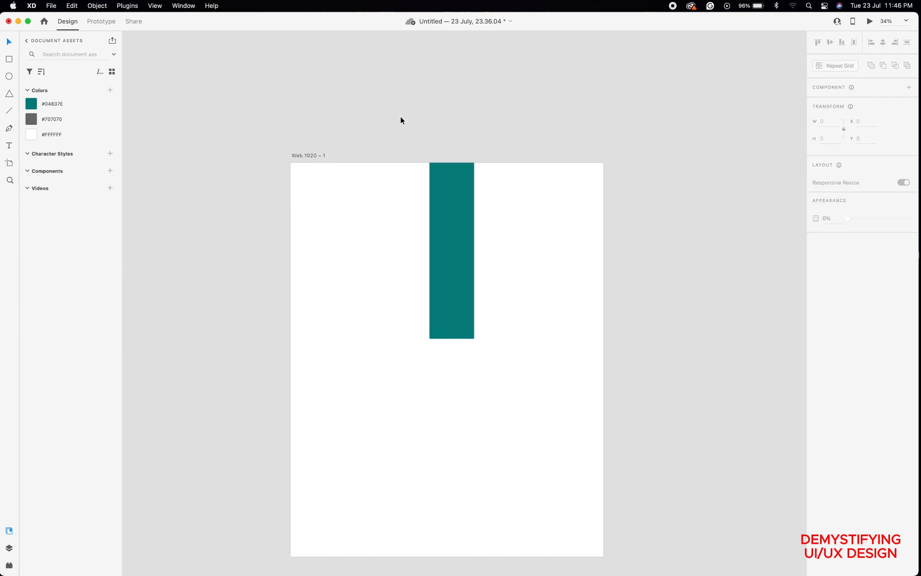
# Add the two-line text "JUST WATCHES" beside the teal rectangle and set its font size to 60.
pyautogui.click(9, 147)
pyautogui.click(367, 210)
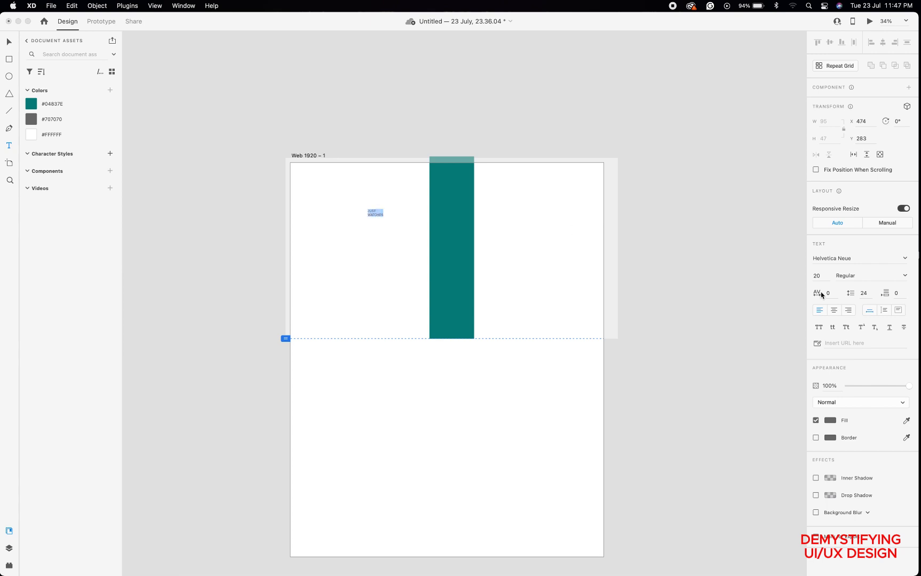
pyautogui.click(826, 276)
pyautogui.write('6')
pyautogui.press('Return')
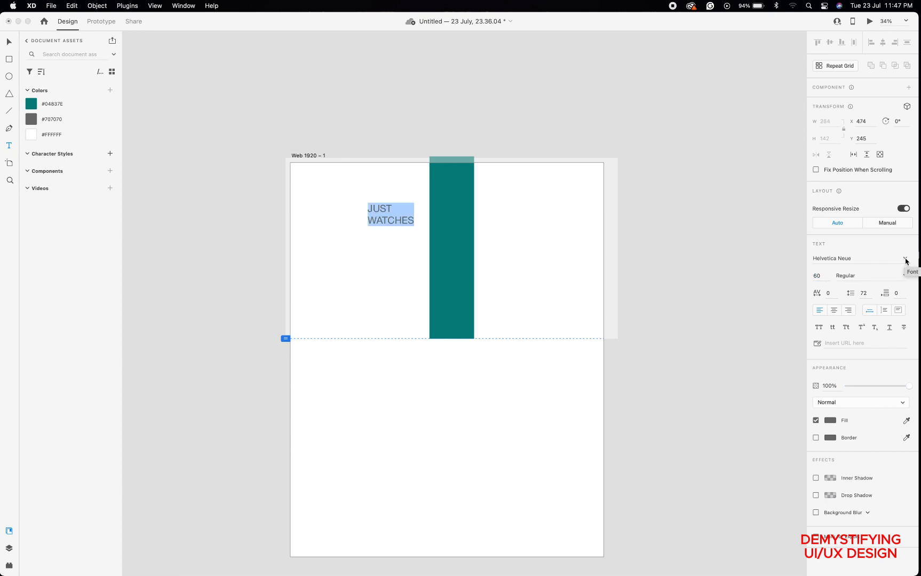
# Set the font of the "JUST WATCHES" text to Suissnord.
pyautogui.click(857, 261)
pyautogui.write('Suissnord')
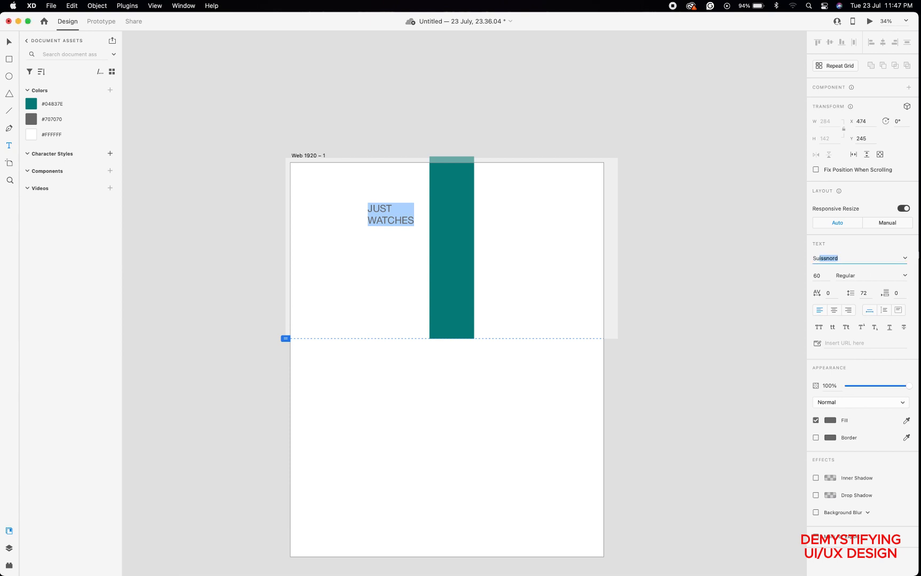
pyautogui.press('Return')
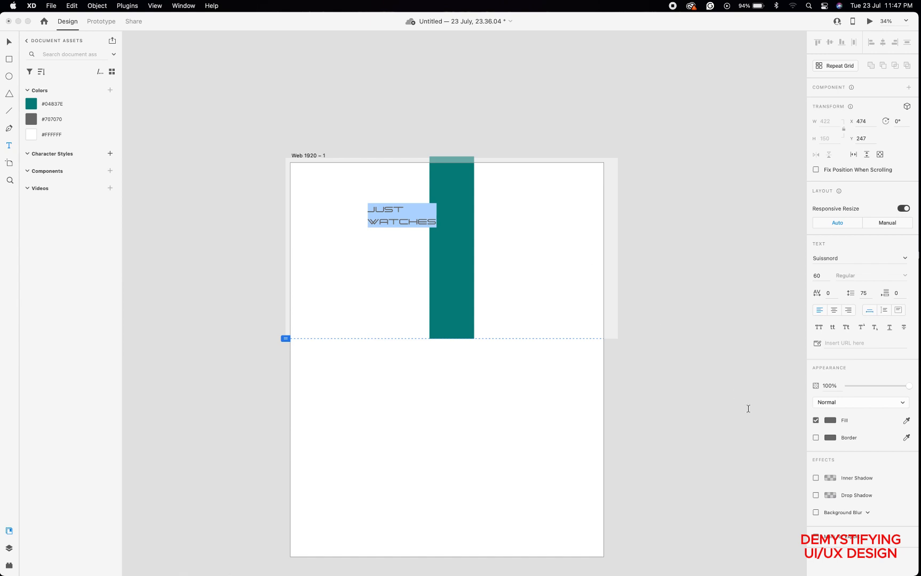
# Set the "JUST WATCHES" text's fill to white and place it at the top of the teal rectangle at font size 40.
pyautogui.click(830, 420)
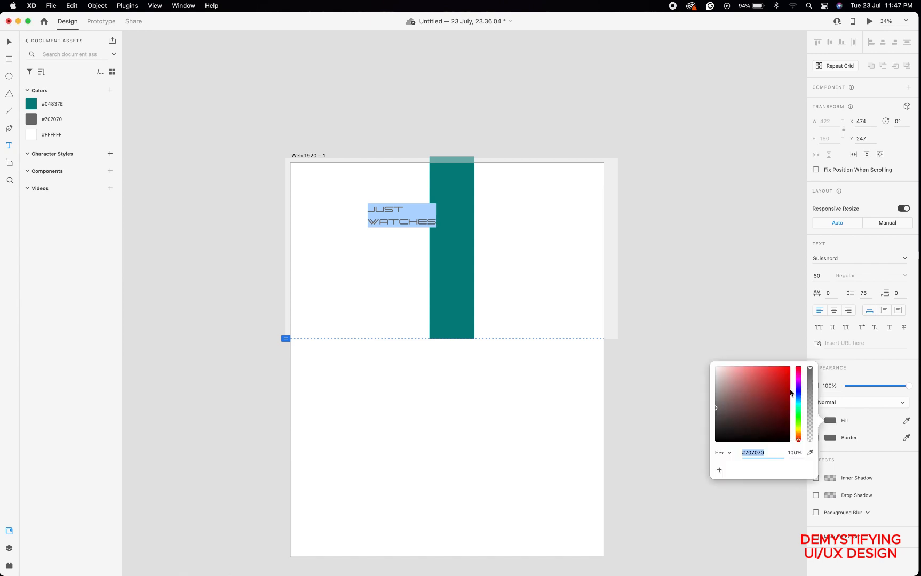
pyautogui.moveTo(724, 372); pyautogui.dragTo(626, 326)
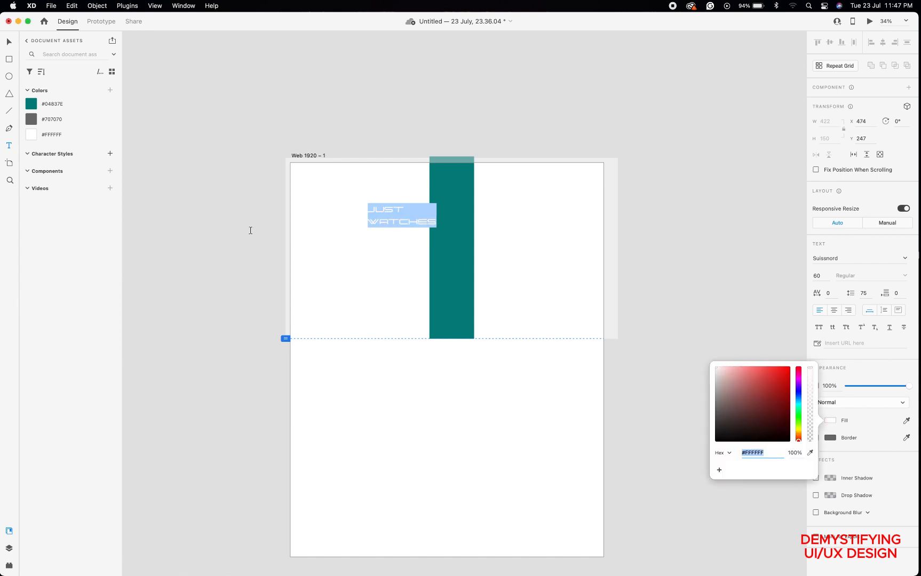
pyautogui.click(9, 42)
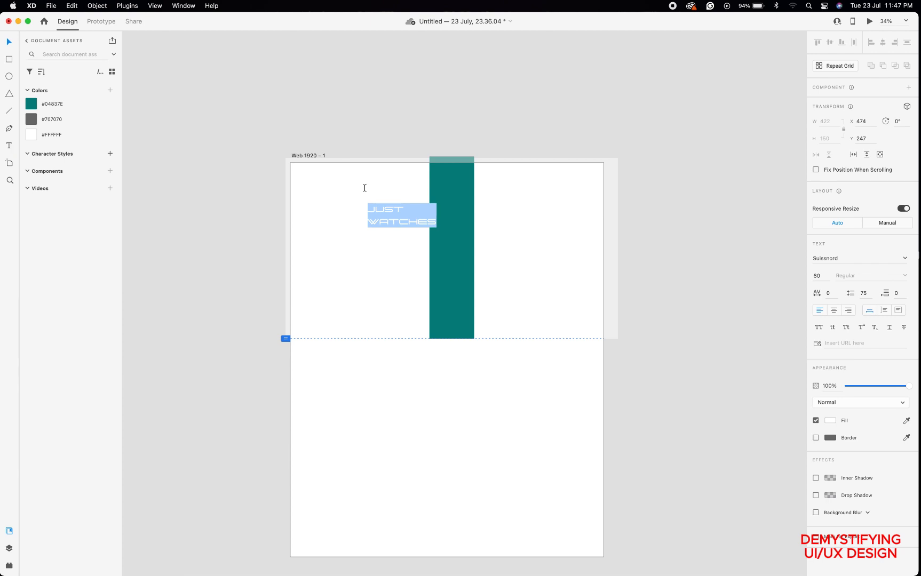
pyautogui.click(10, 45)
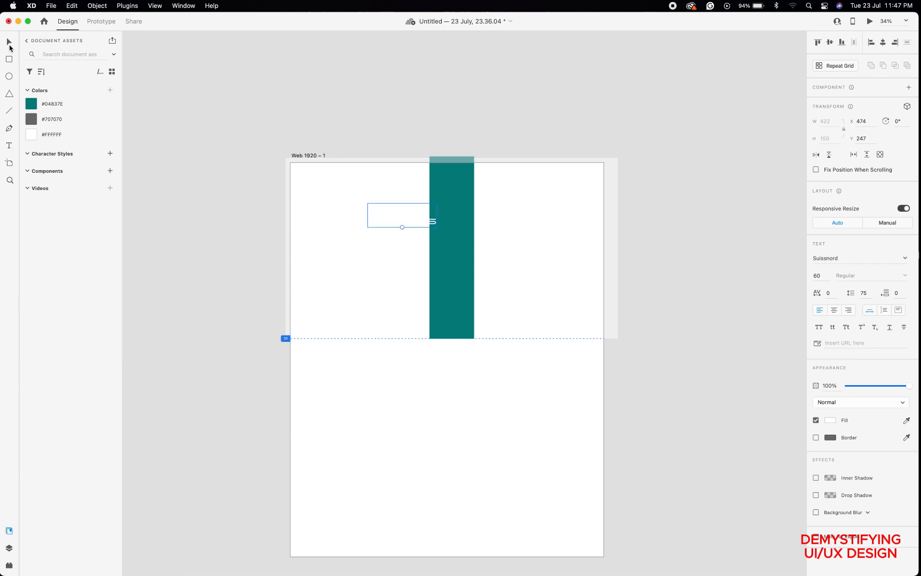
pyautogui.moveTo(395, 209); pyautogui.dragTo(441, 175)
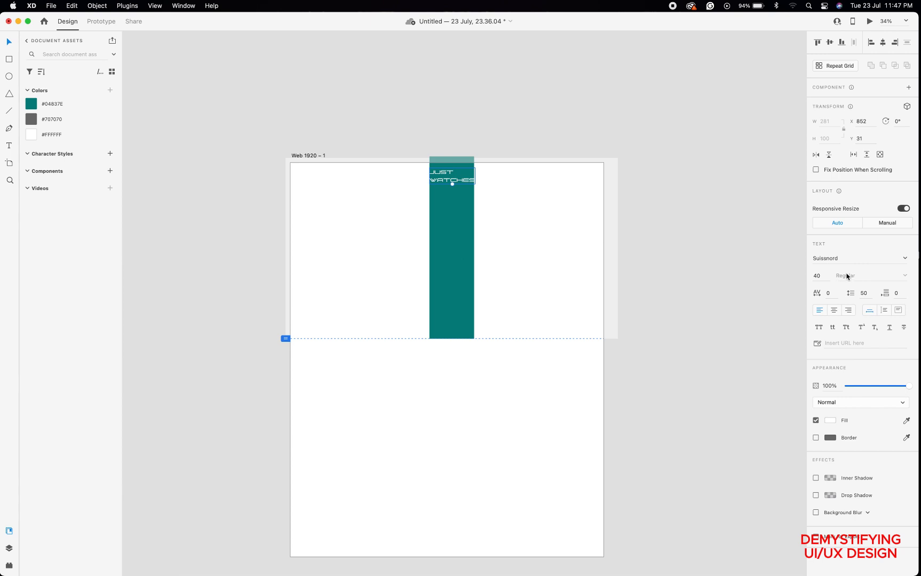
# Try the Lao MN and 13th Ghostwrite fonts on the "JUST WATCHES" text.
pyautogui.click(904, 259)
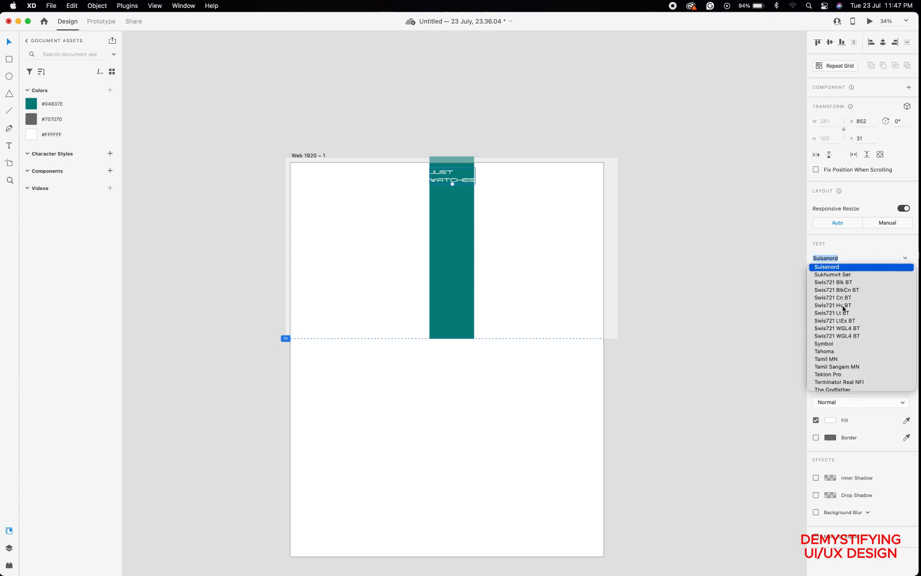
pyautogui.scroll(10, 844, 308)
pyautogui.click(843, 308)
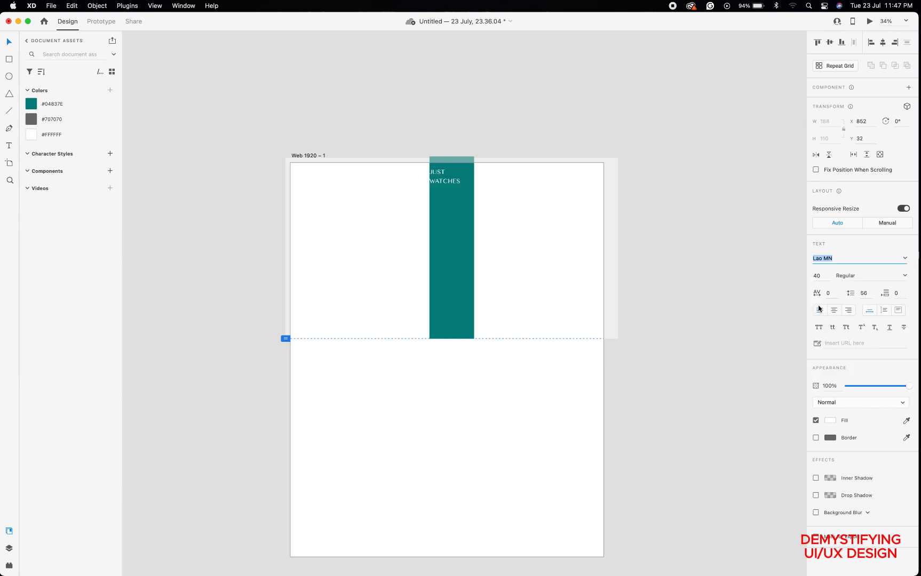
pyautogui.click(905, 259)
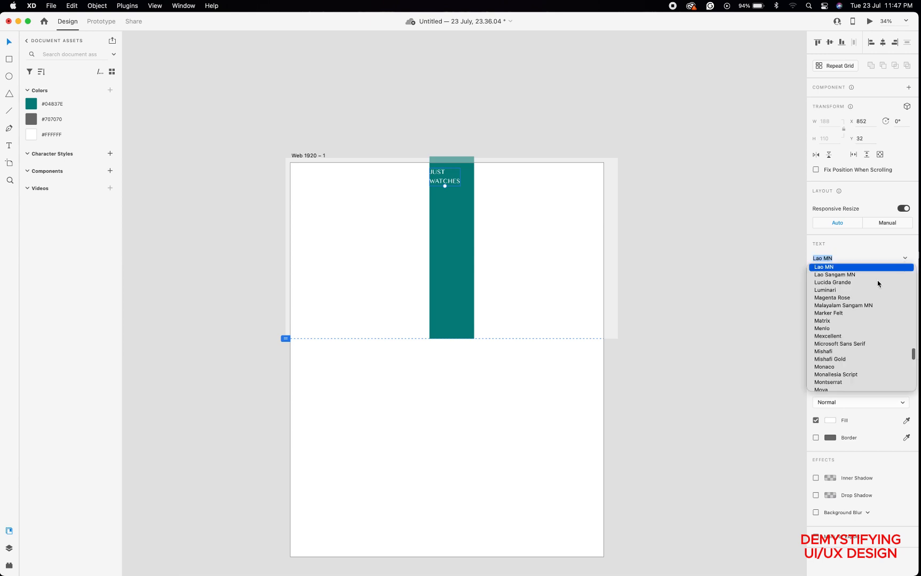
pyautogui.write('AntiS')
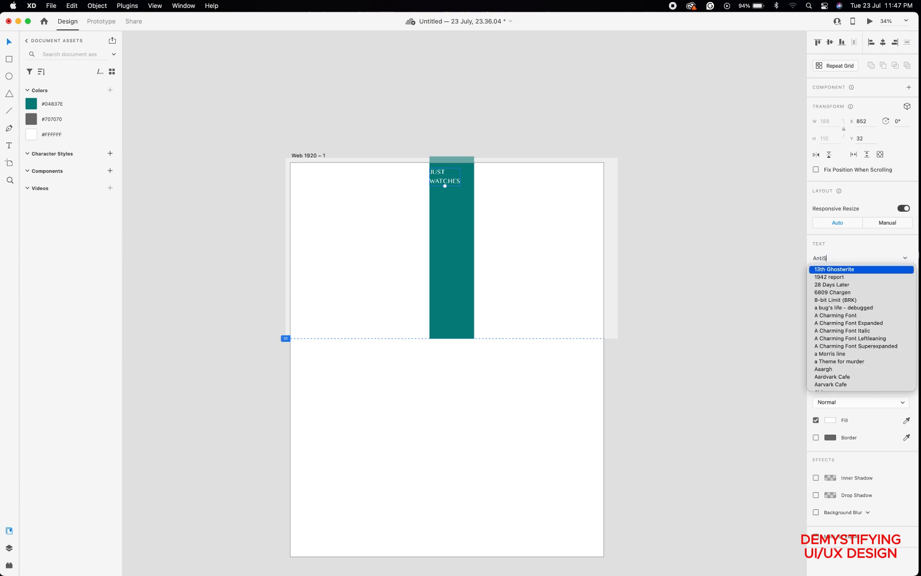
pyautogui.press('Return')
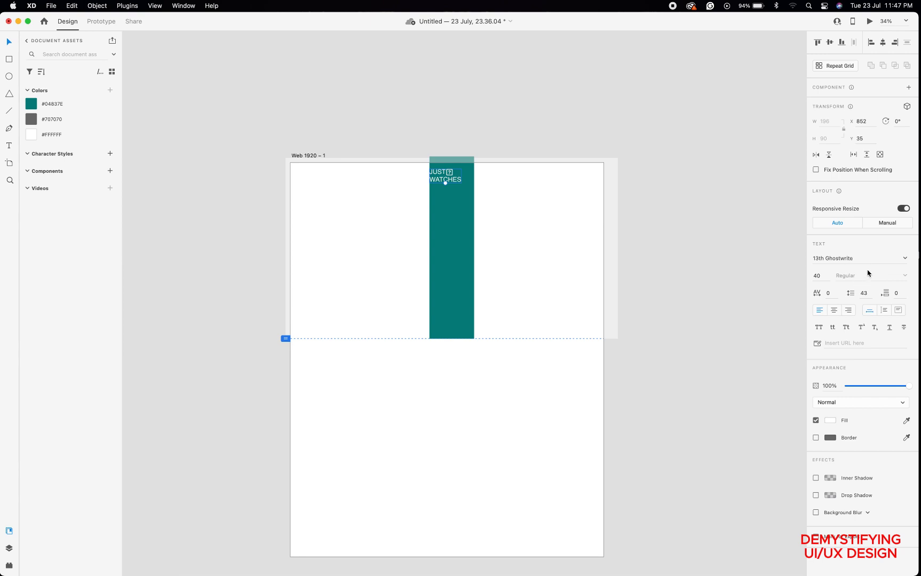
# Set the "JUST WATCHES" text's font to Antipasto Pro in the Bold style.
pyautogui.click(906, 259)
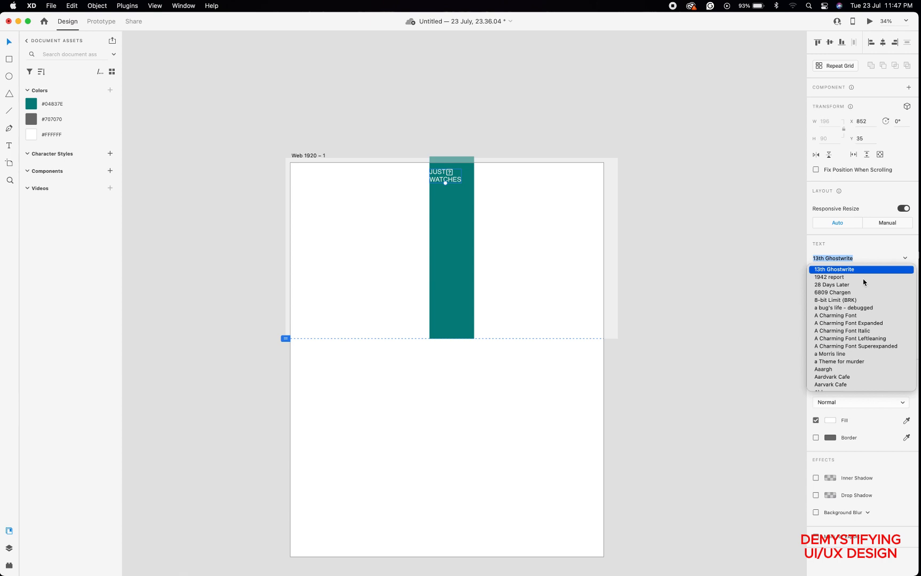
pyautogui.write('Antipasto Pro')
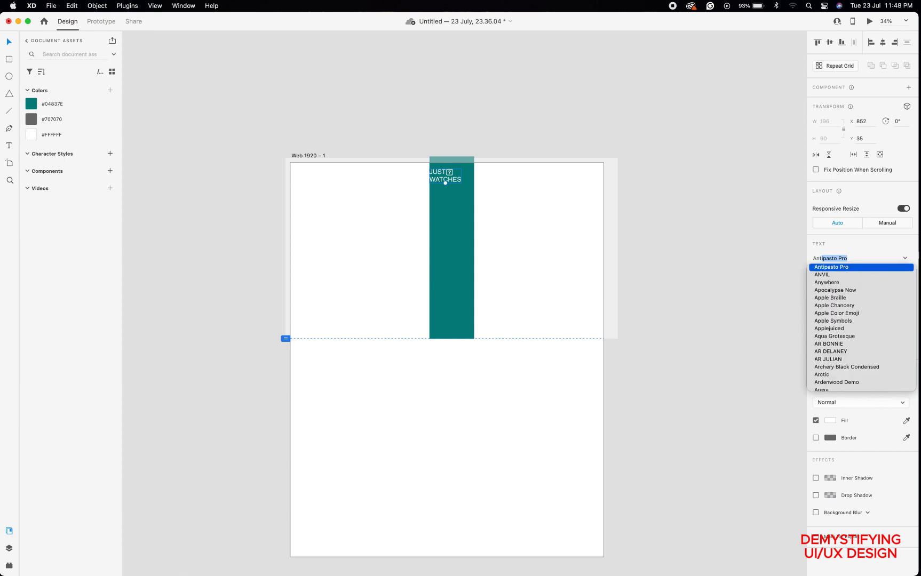
pyautogui.press('Return')
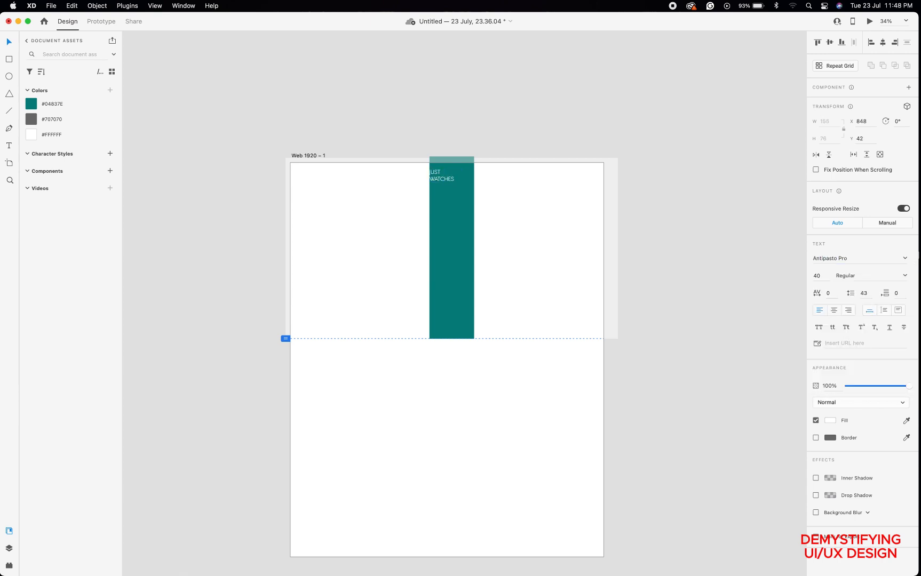
pyautogui.click(905, 275)
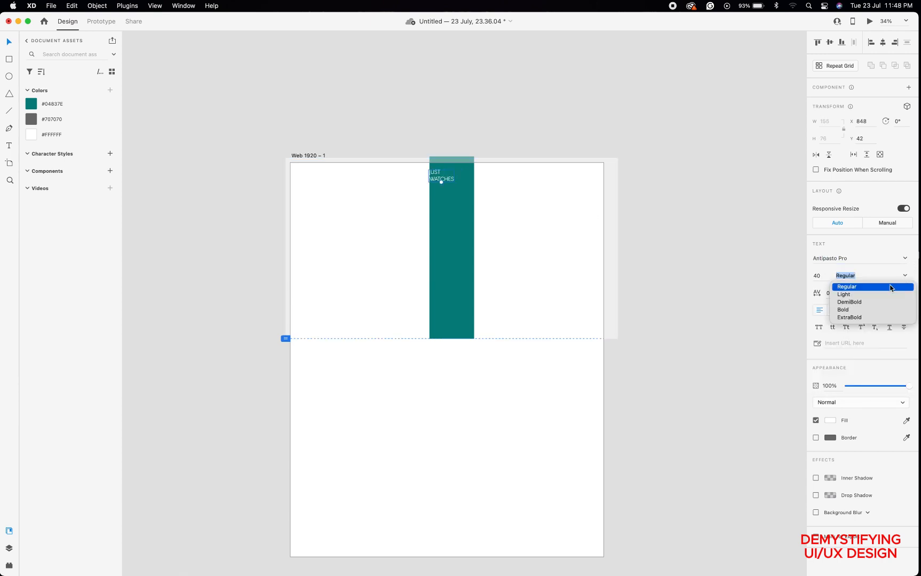
pyautogui.click(848, 310)
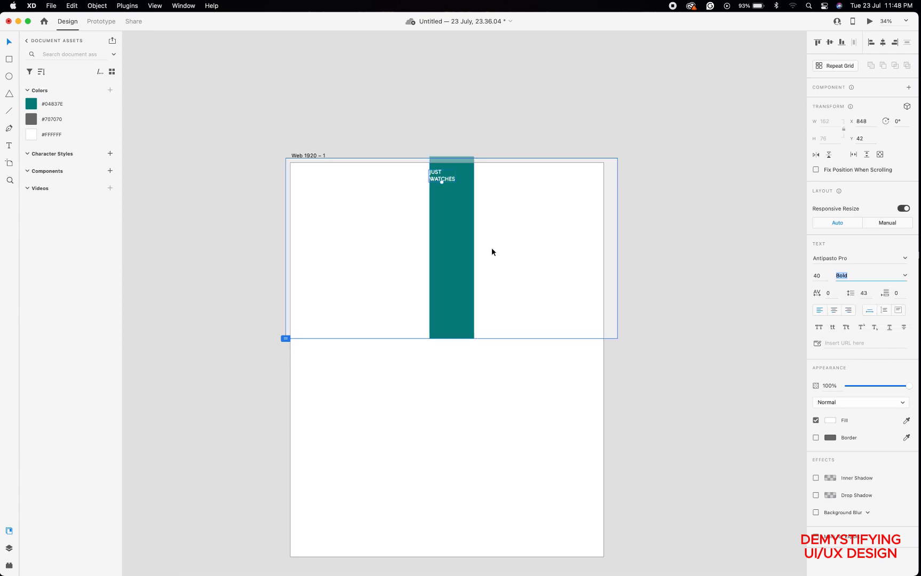
# Enlarge the "JUST WATCHES" text to font size 52 and centre it horizontally on the teal rectangle at X 884, Y 40.
pyautogui.moveTo(436, 182); pyautogui.dragTo(445, 185)
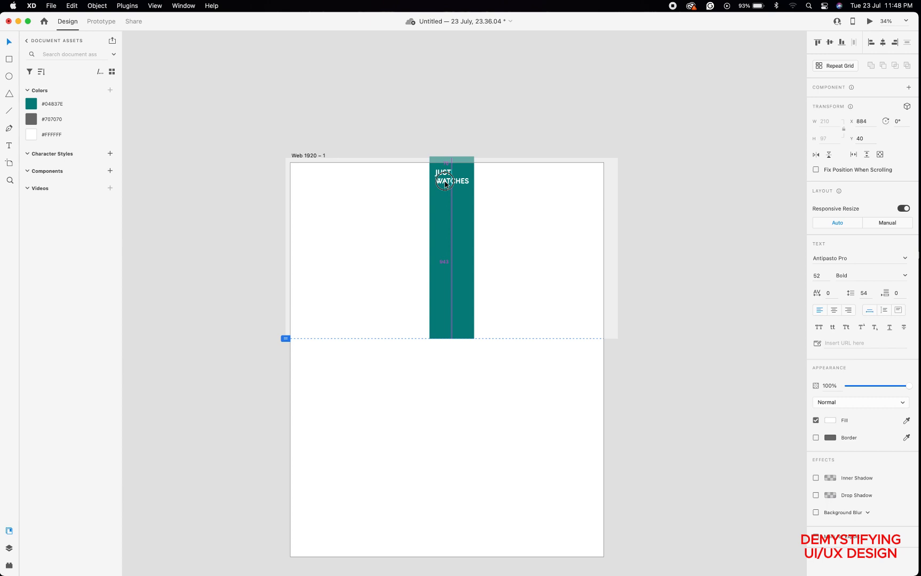
pyautogui.click(441, 117)
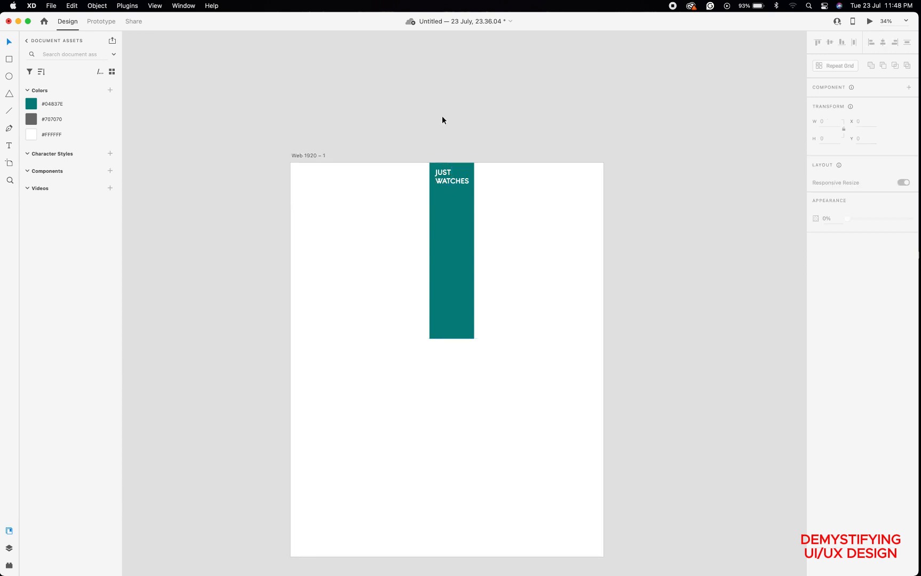
pyautogui.click(450, 183)
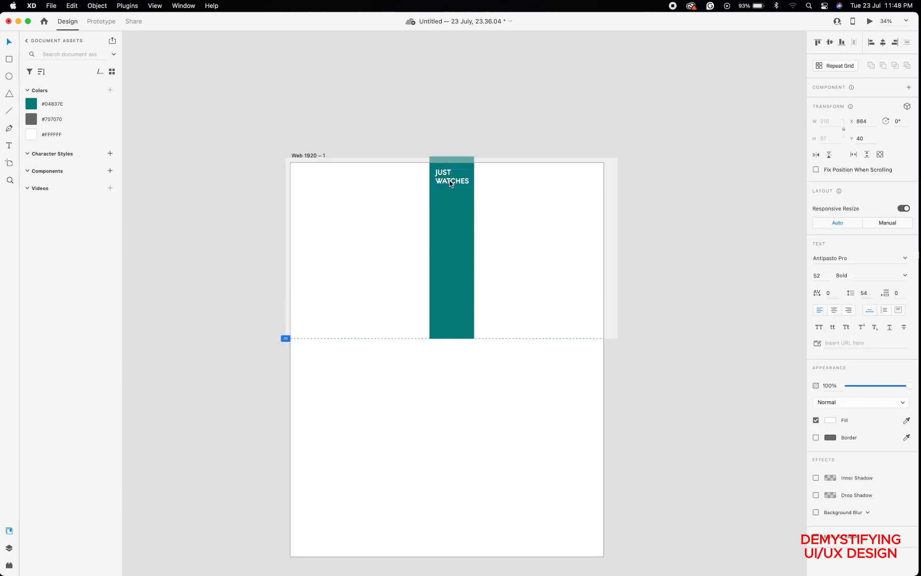
pyautogui.doubleClick(449, 181)
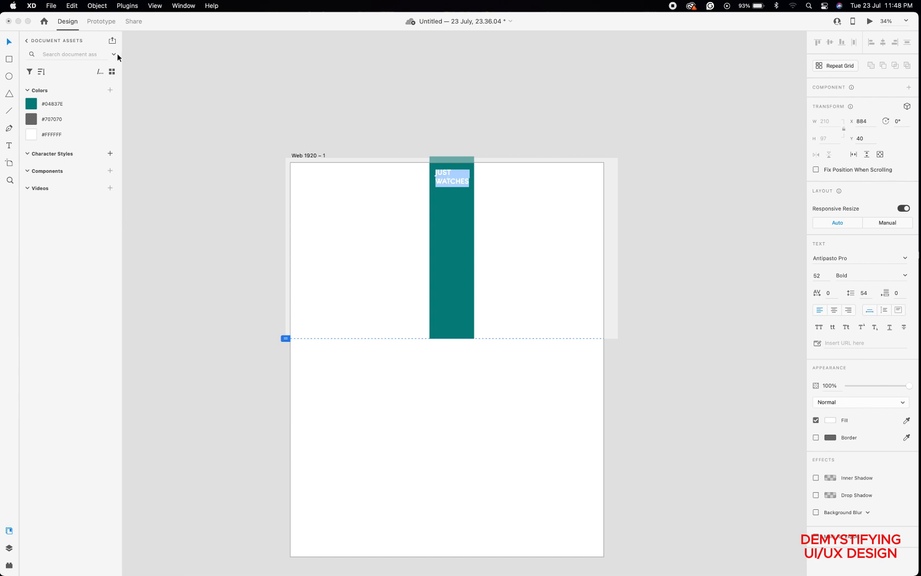
pyautogui.click(451, 185)
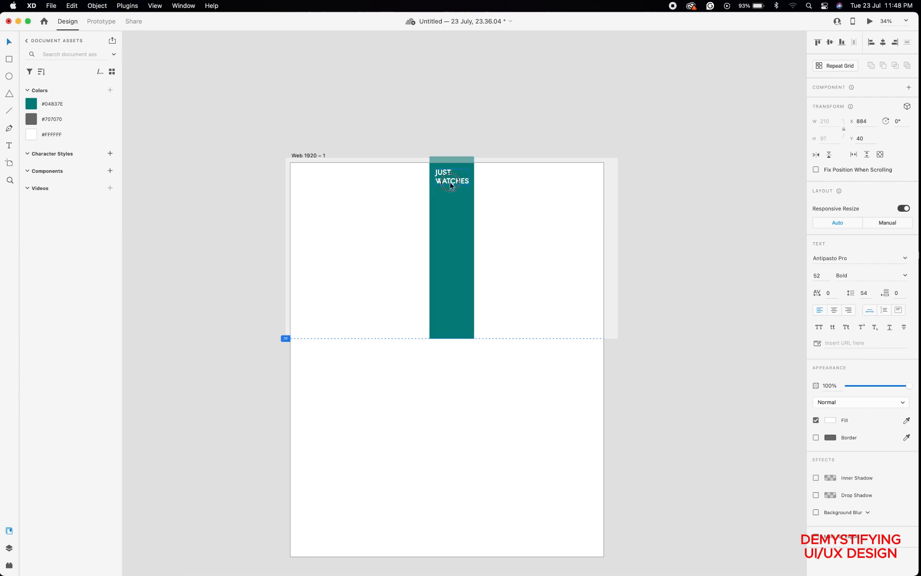
# Try the "JUST WATCHES" text lower on the teal rectangle at Y 71.
pyautogui.moveTo(450, 183); pyautogui.dragTo(450, 187)
pyautogui.scroll(5, 450, 187)
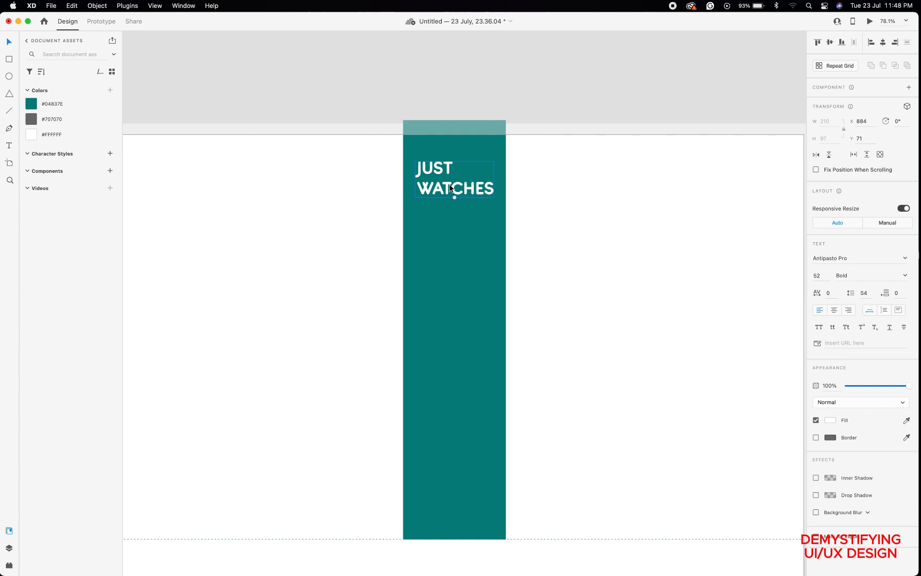
pyautogui.scroll(-5, 446, 187)
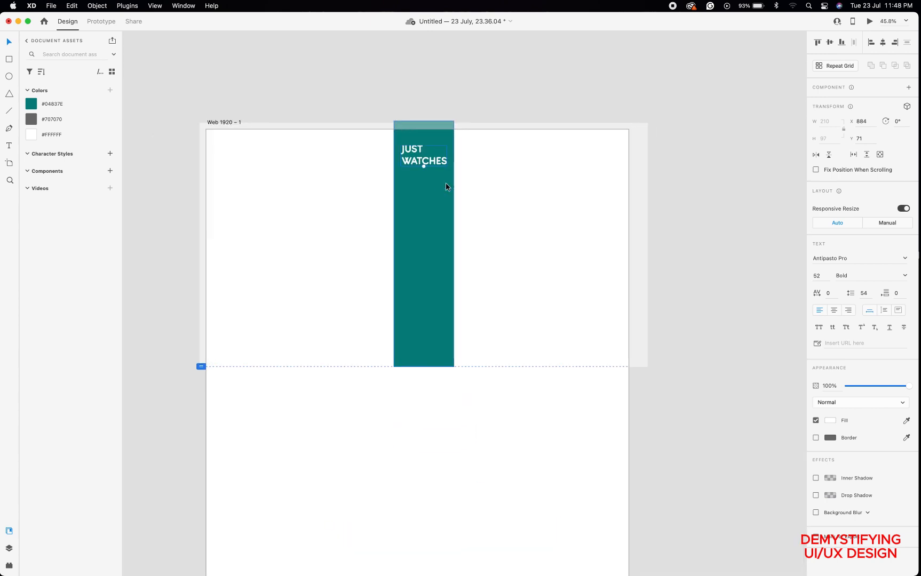
# Try the ANVIL, Apple Chancery and Ardenwood Demo fonts on the "JUST WATCHES" text.
pyautogui.click(906, 258)
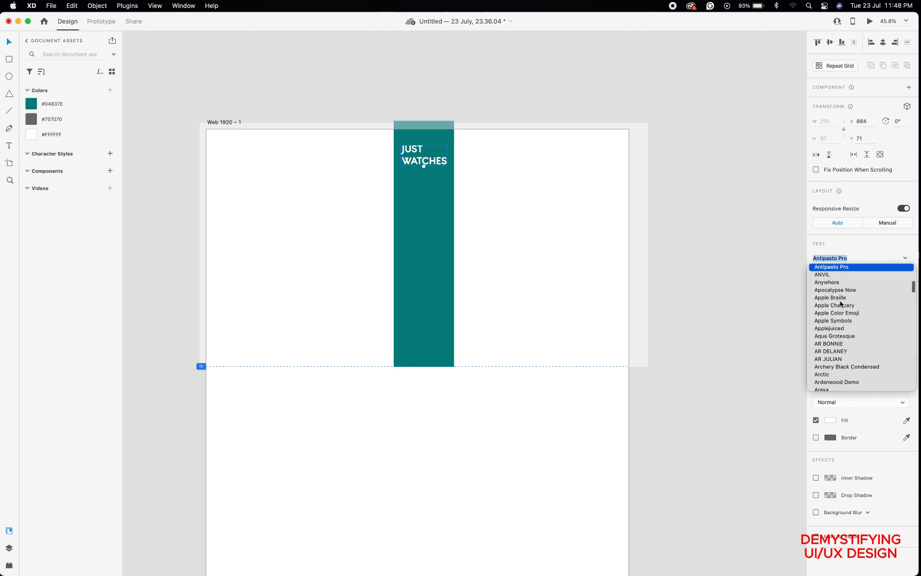
pyautogui.click(824, 275)
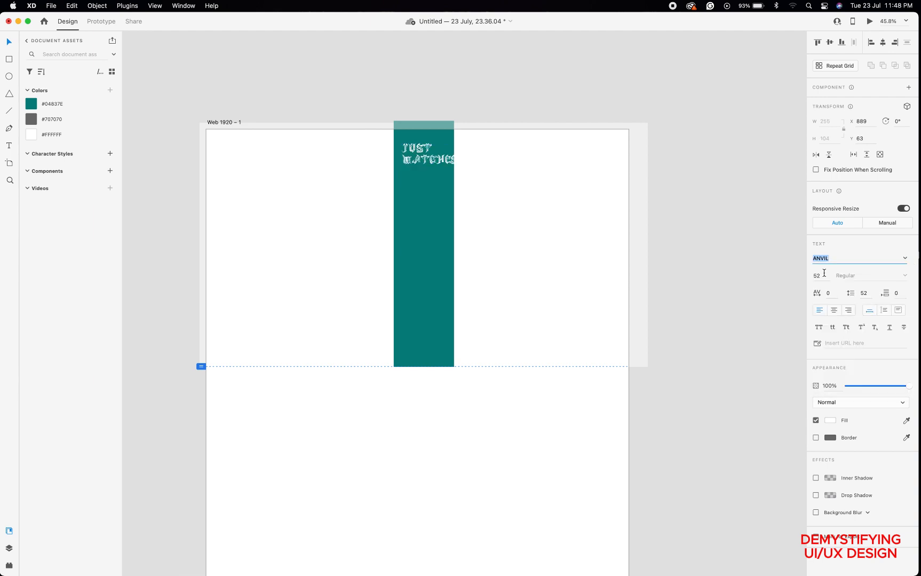
pyautogui.click(906, 259)
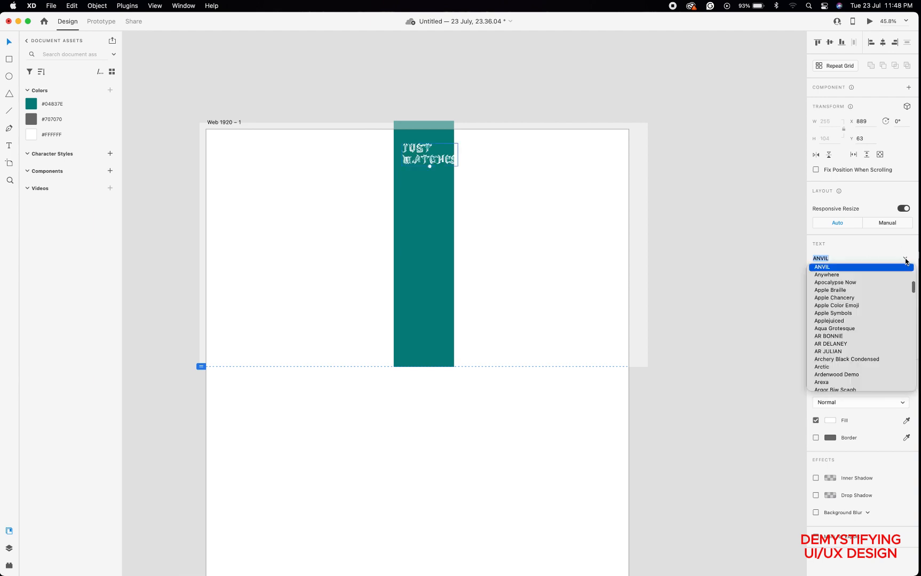
pyautogui.click(828, 298)
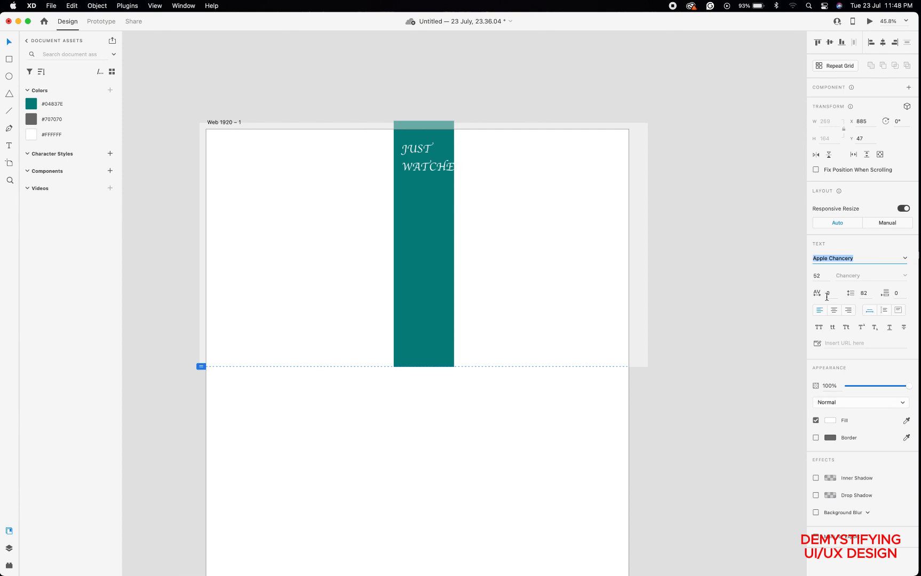
pyautogui.click(905, 259)
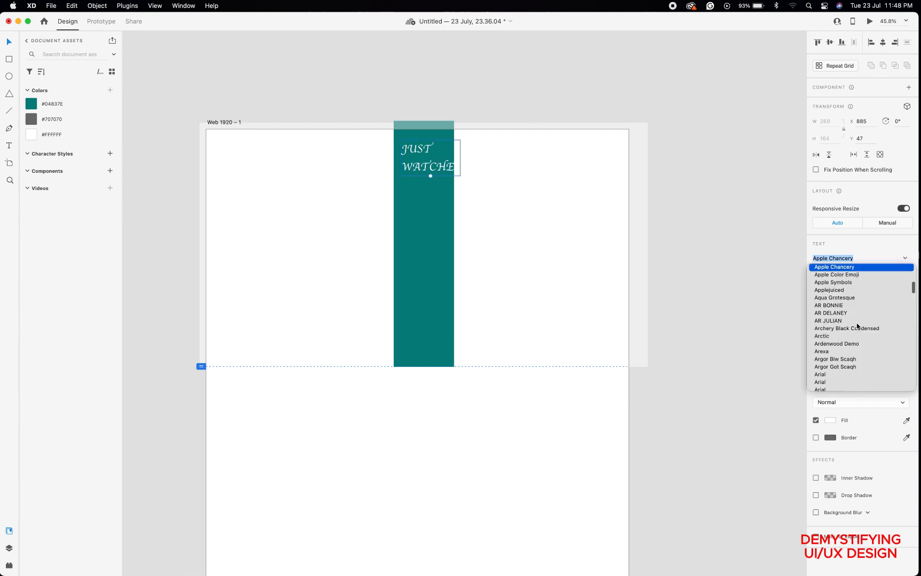
pyautogui.click(833, 344)
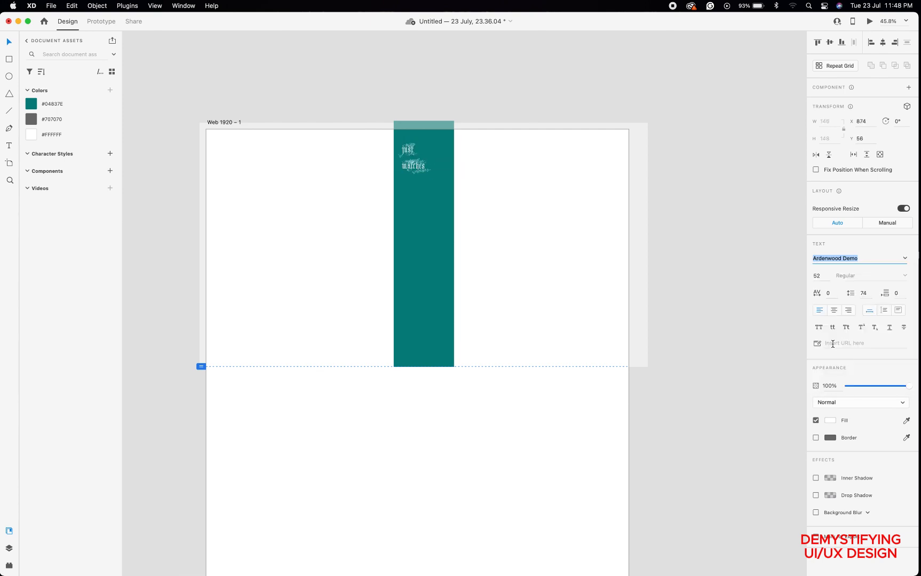
# Try the Asenine and AvantGarde Bk BT fonts on the "JUST WATCHES" text.
pyautogui.click(904, 260)
pyautogui.scroll(-3, 833, 320)
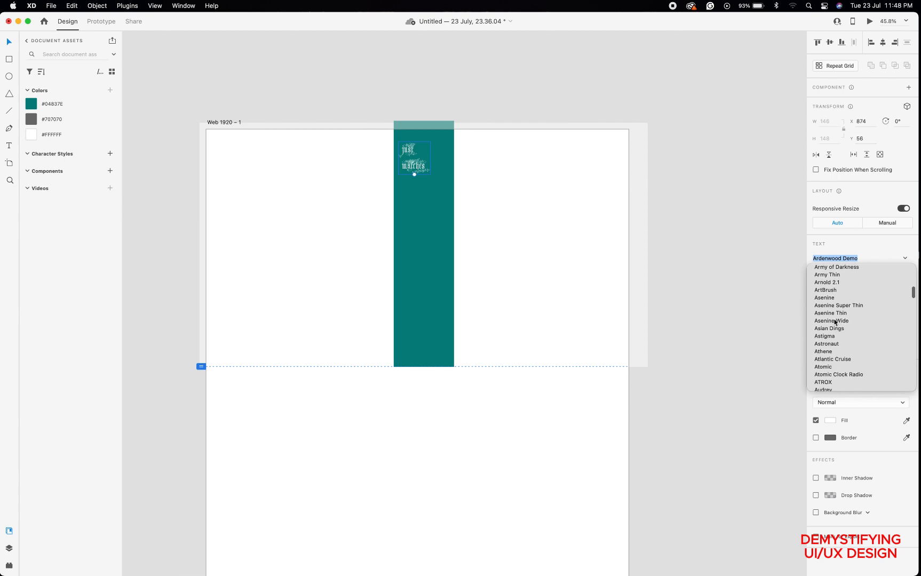
pyautogui.click(823, 298)
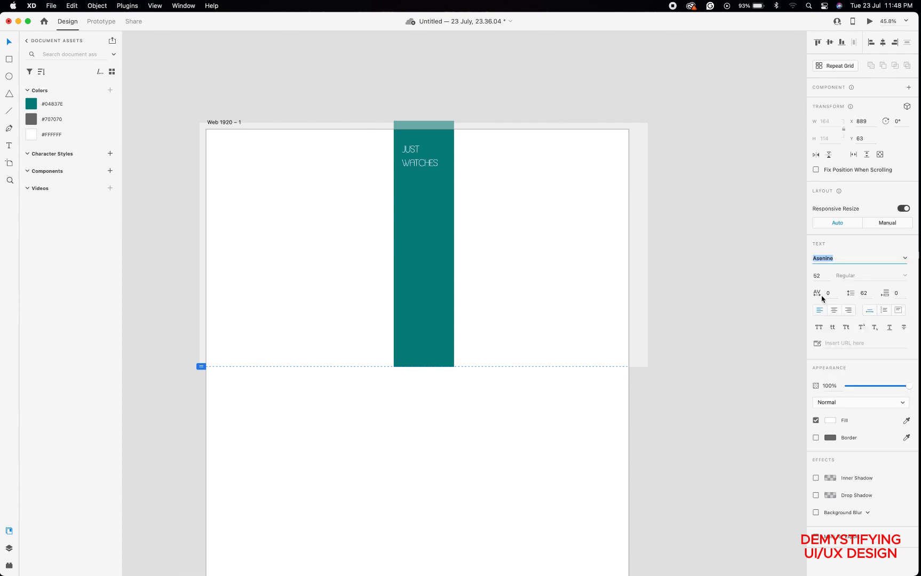
pyautogui.click(904, 258)
pyautogui.scroll(-4, 827, 331)
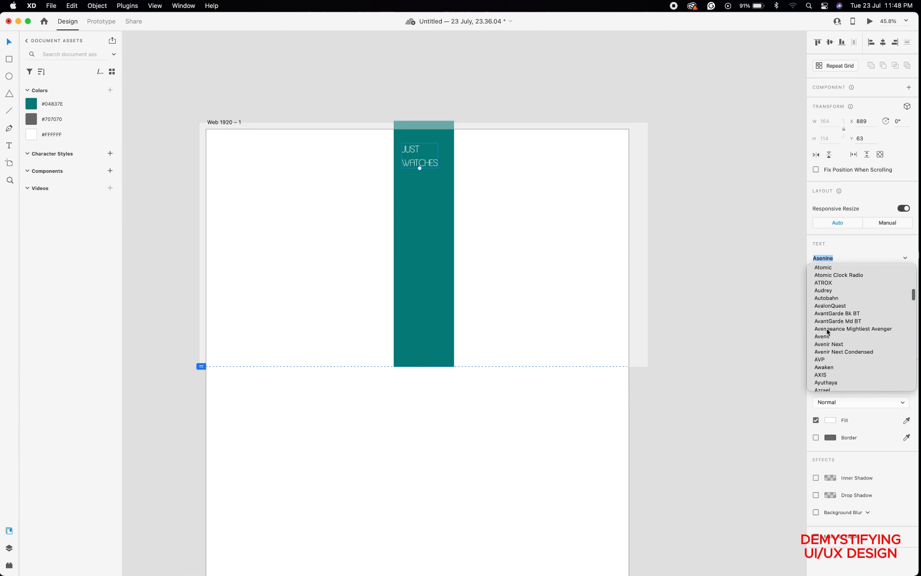
pyautogui.click(821, 314)
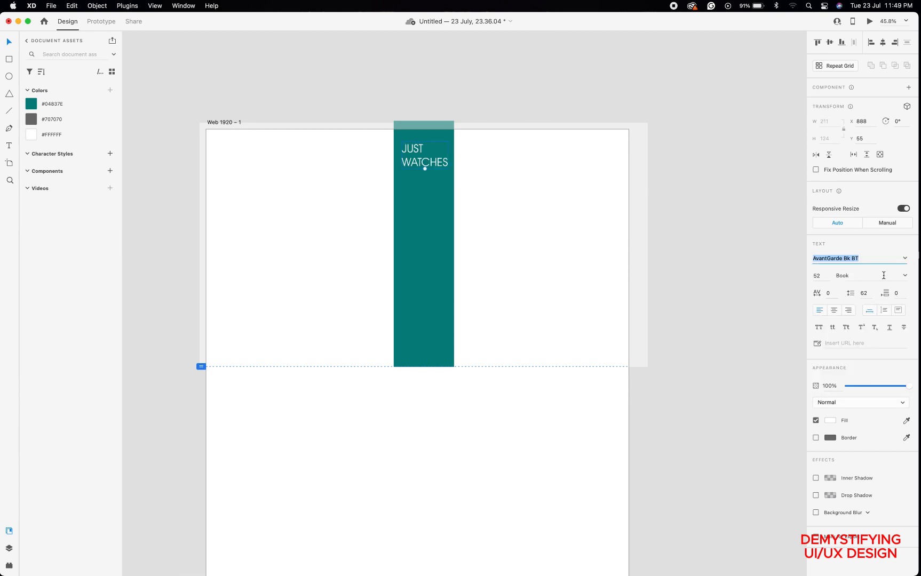
# Try the Book Oblique style on the "JUST WATCHES" text, switch it back to Book and review the logo on the artboard.
pyautogui.click(904, 275)
pyautogui.click(904, 275)
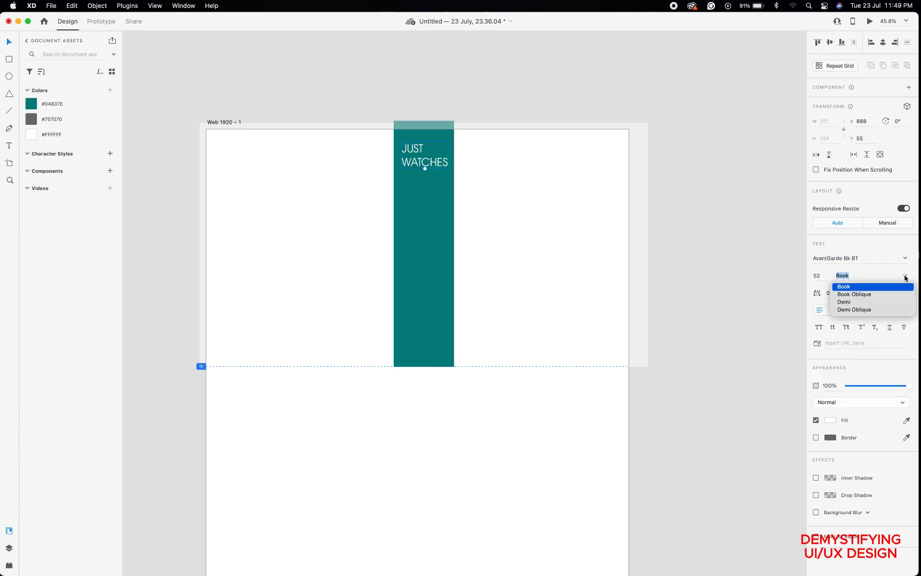
pyautogui.click(849, 295)
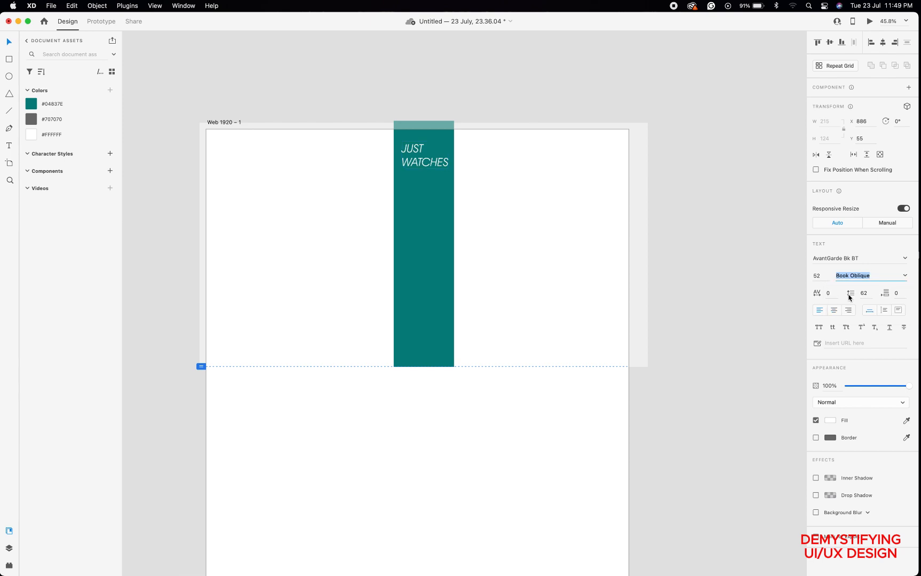
pyautogui.click(905, 277)
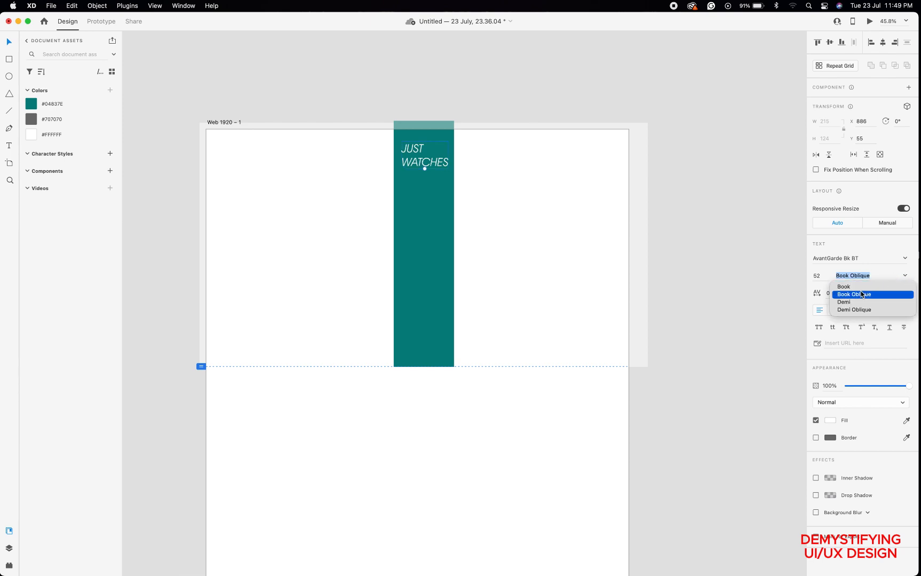
pyautogui.click(843, 287)
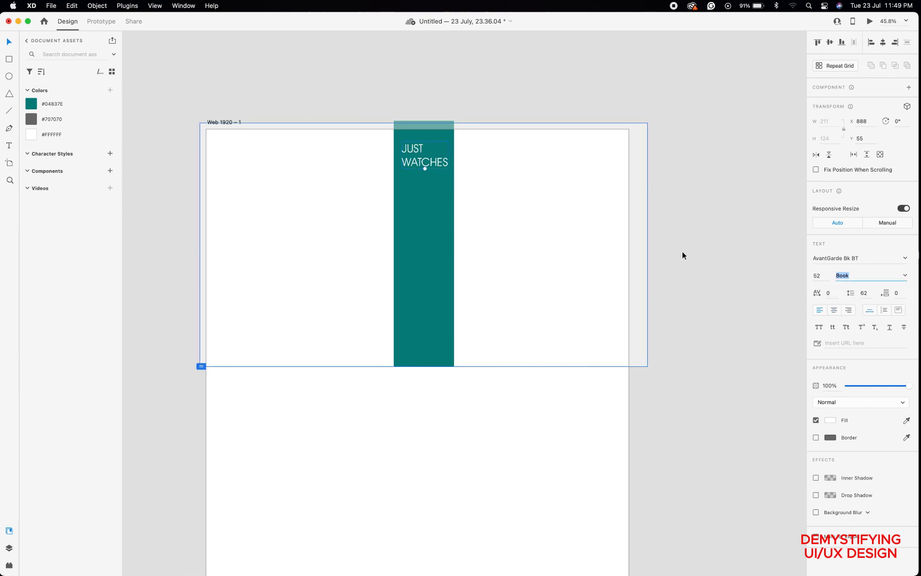
pyautogui.click(537, 79)
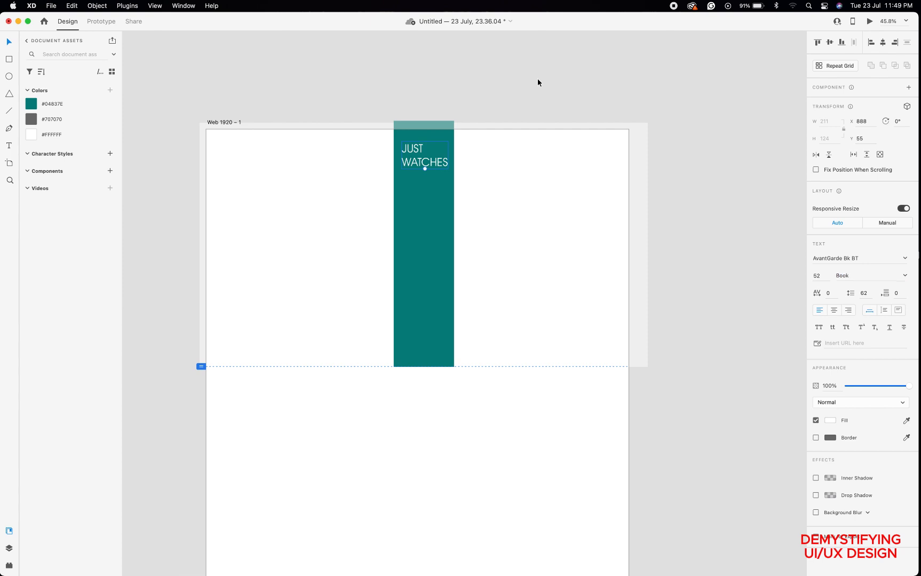
pyautogui.scroll(-3, 537, 83)
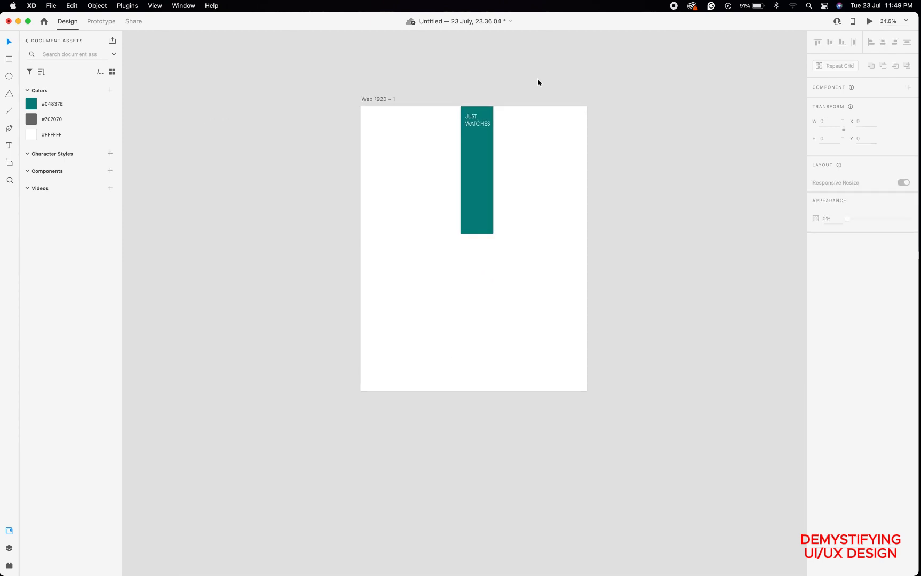
pyautogui.scroll(5, 537, 82)
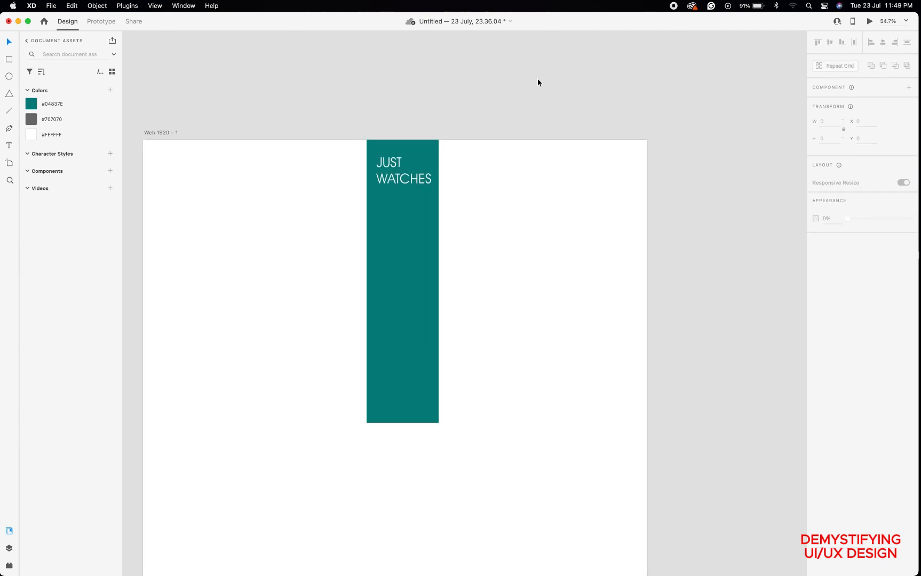
# Undo the font trials and the last move on the "JUST WATCHES" text, and reposition it at Y 53.
pyautogui.press('super+z')
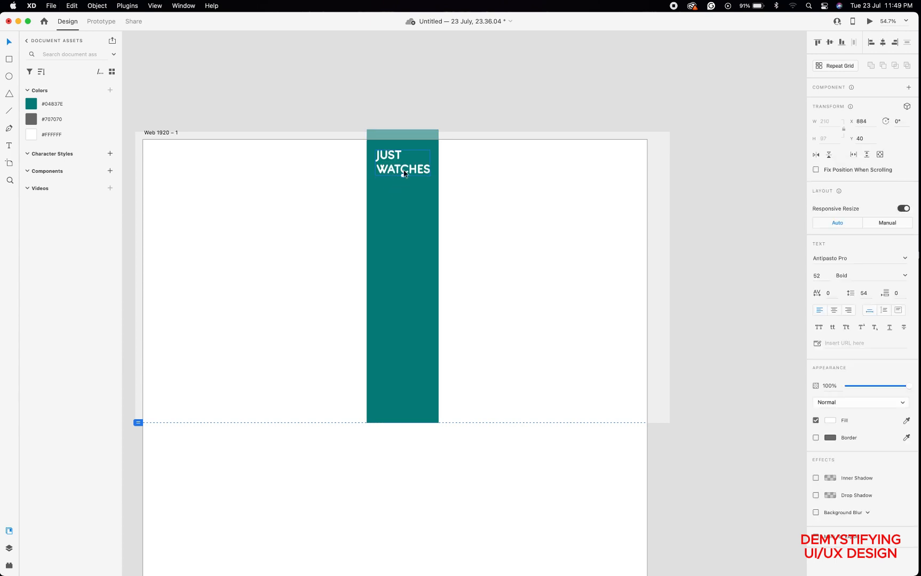
pyautogui.moveTo(402, 172); pyautogui.dragTo(404, 176)
pyautogui.hscroll(-2, 404, 176)
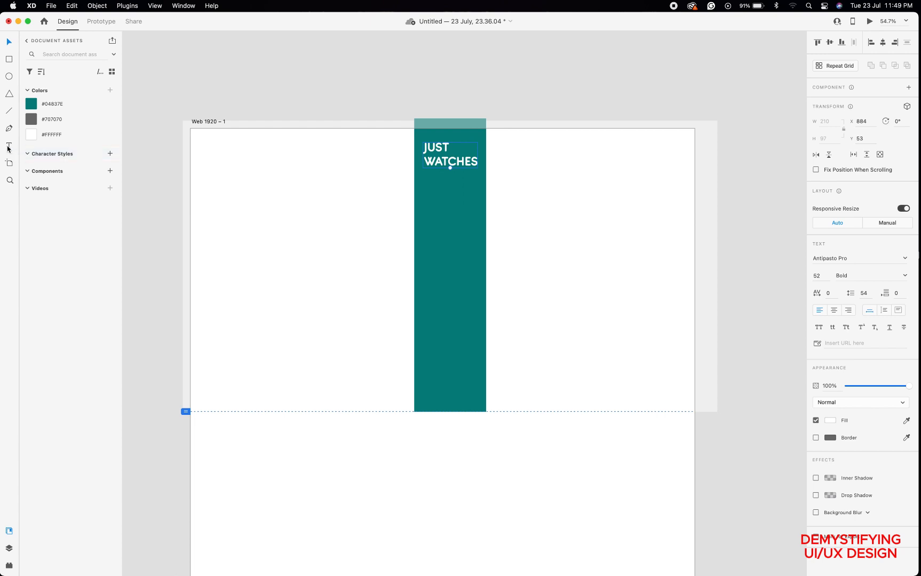
pyautogui.click(218, 151)
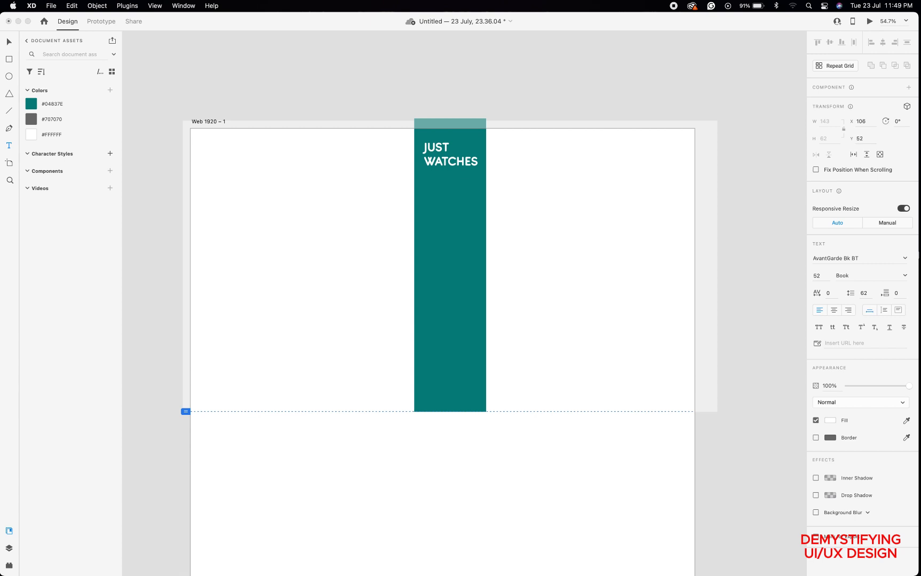
pyautogui.moveTo(289, 151); pyautogui.dragTo(218, 151)
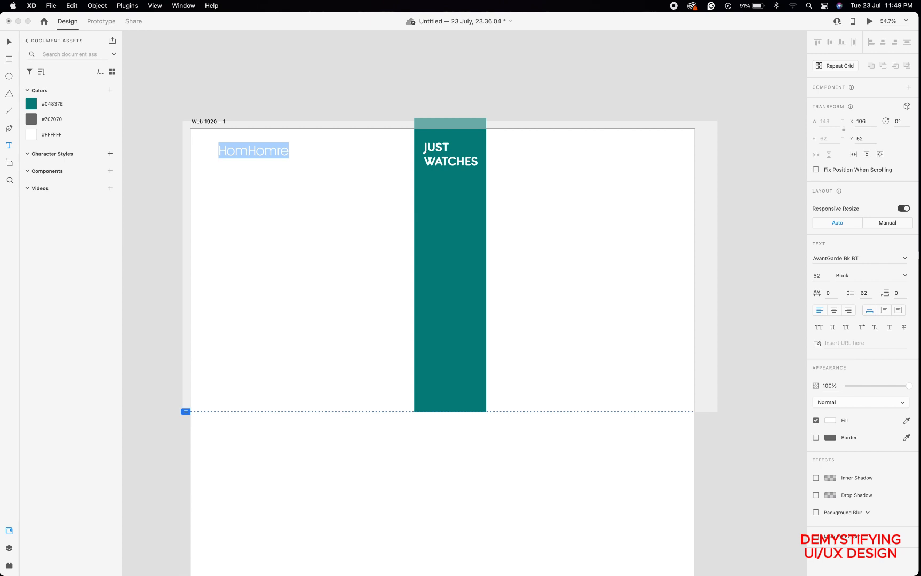
pyautogui.press('BackSpace')
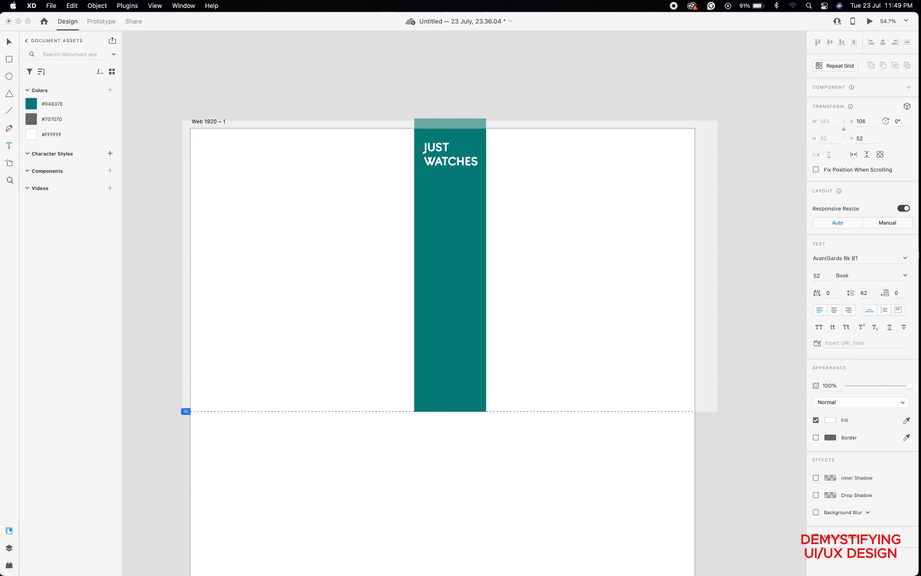
pyautogui.moveTo(287, 151); pyautogui.dragTo(218, 151)
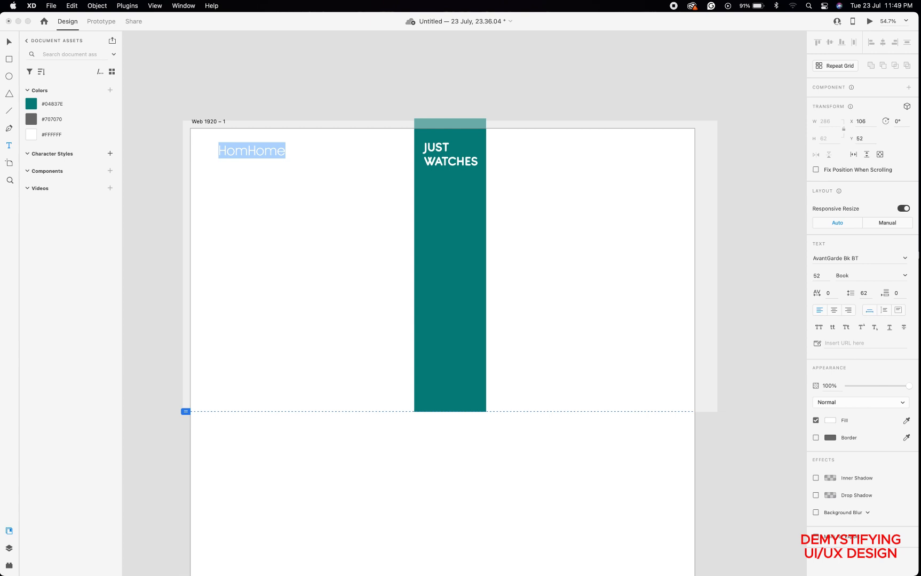
pyautogui.press('BackSpace')
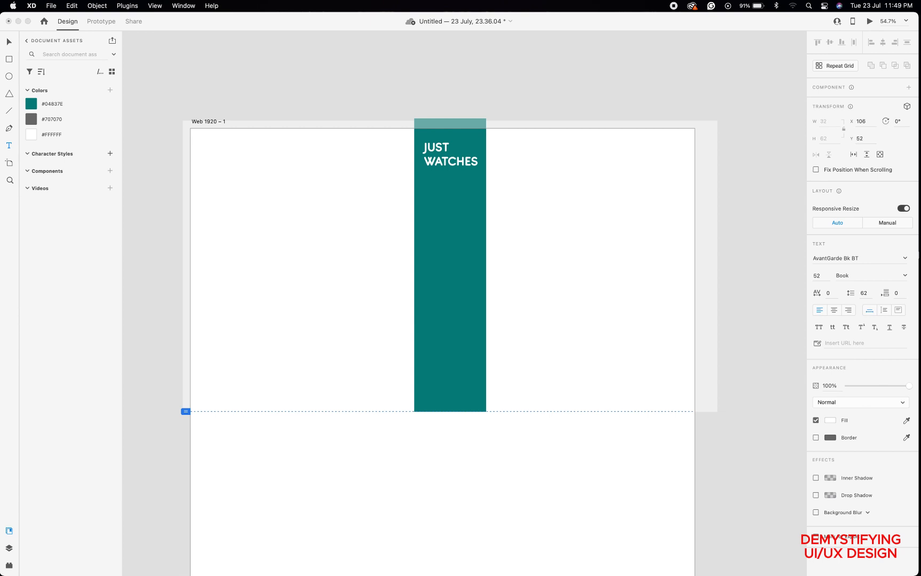
pyautogui.click(9, 42)
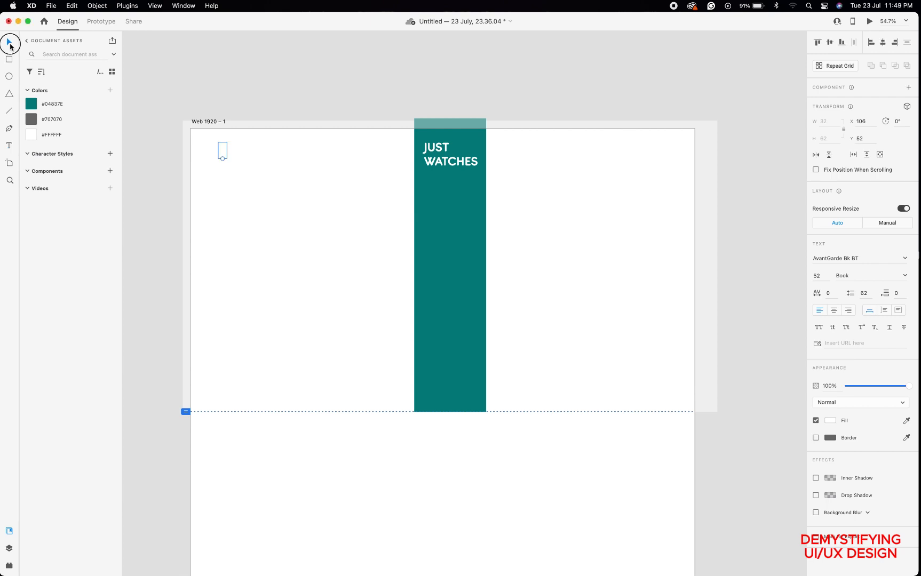
pyautogui.click(249, 211)
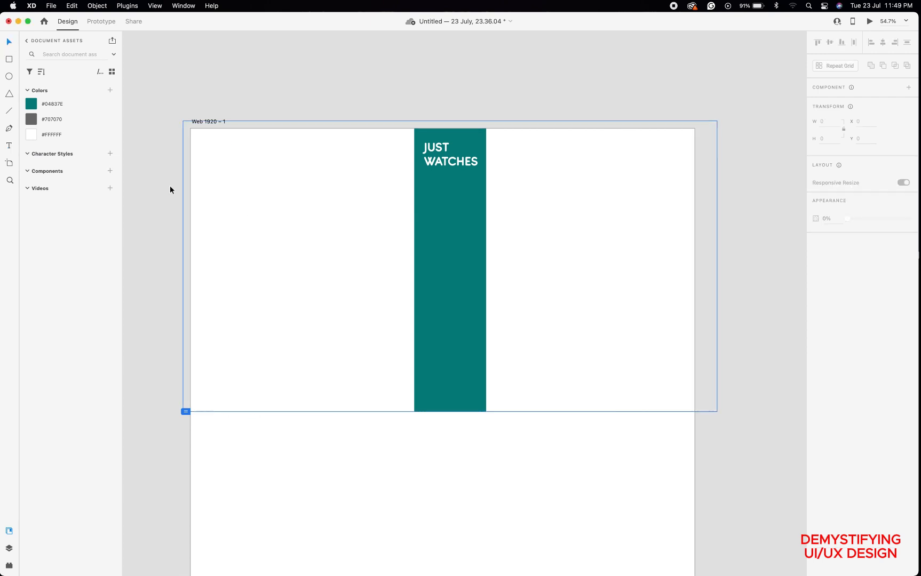
# Add a "Home" text on the white area left of the teal strip and set its fill to black #000000.
pyautogui.click(9, 146)
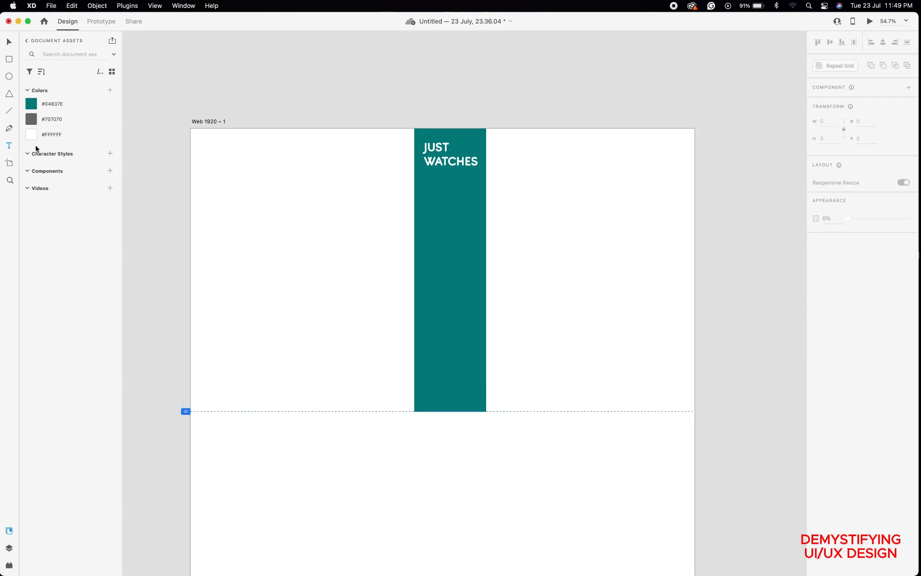
pyautogui.click(241, 157)
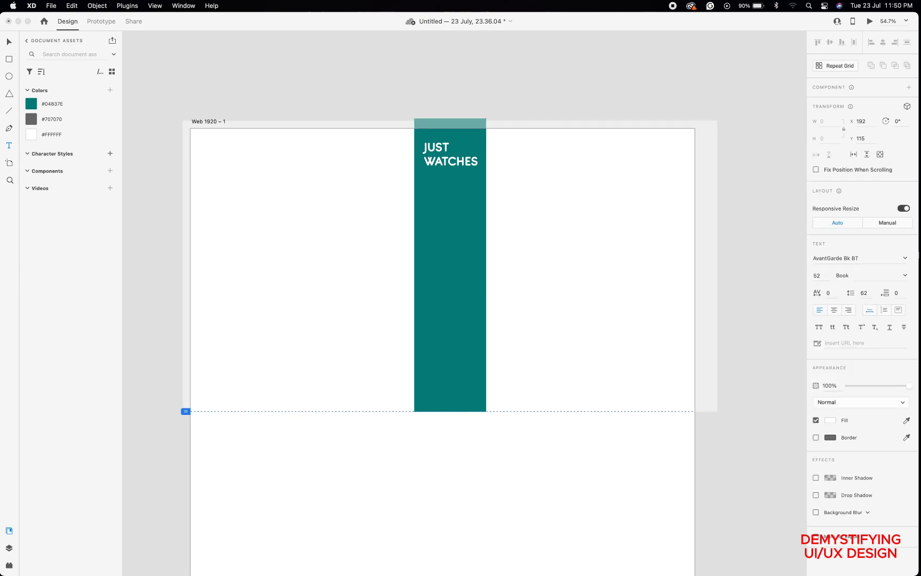
pyautogui.hotkey('shift', 'Left')
pyautogui.hotkey('shift', 'Left')
pyautogui.hotkey('shift', 'Left')
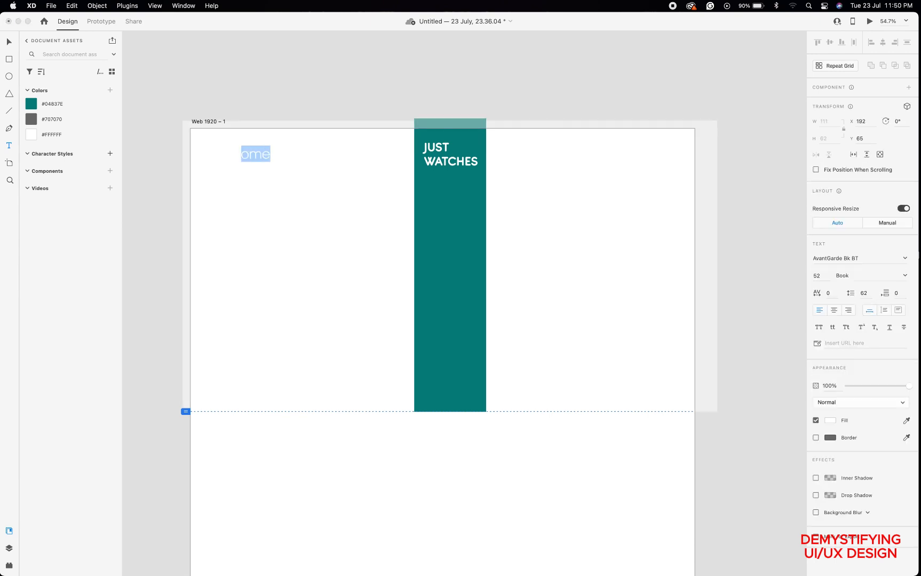
pyautogui.press('BackSpace')
pyautogui.press('super+a')
pyautogui.click(829, 421)
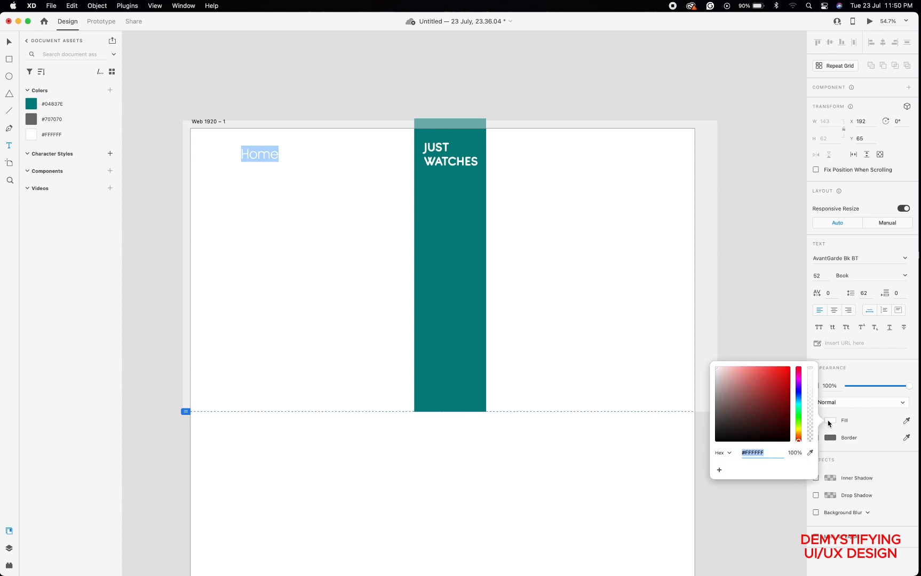
pyautogui.click(789, 441)
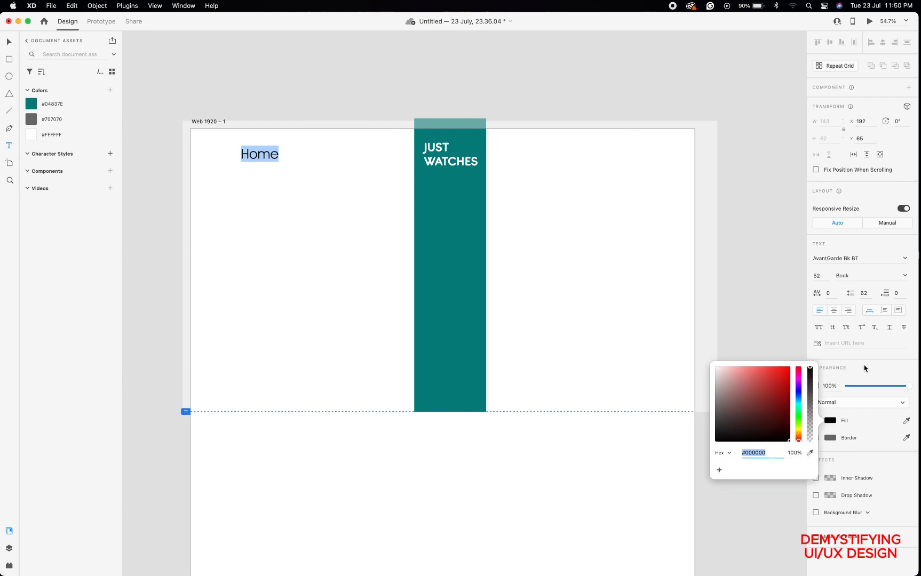
# Change the font of the "Home" text to Helvetica.
pyautogui.click(885, 260)
pyautogui.write('Hel')
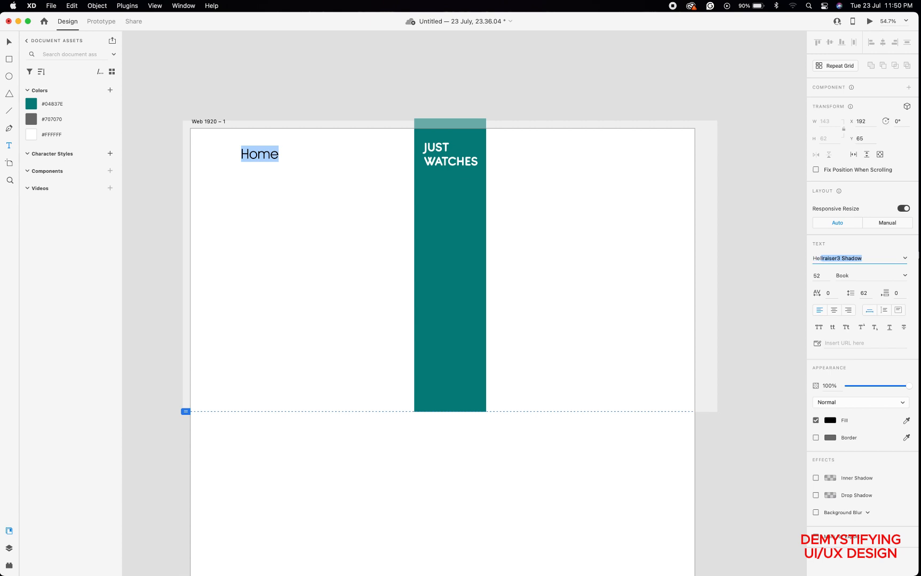
pyautogui.write('c')
pyautogui.write('H')
pyautogui.write('elv')
pyautogui.press('Return')
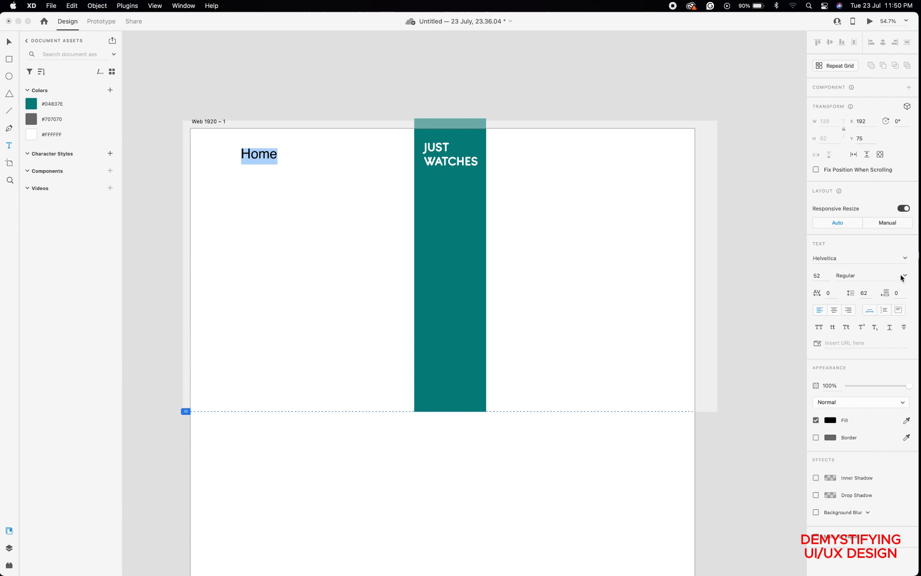
# Compare the Bold and Regular styles on the "Home" text and set it to Bold.
pyautogui.click(905, 278)
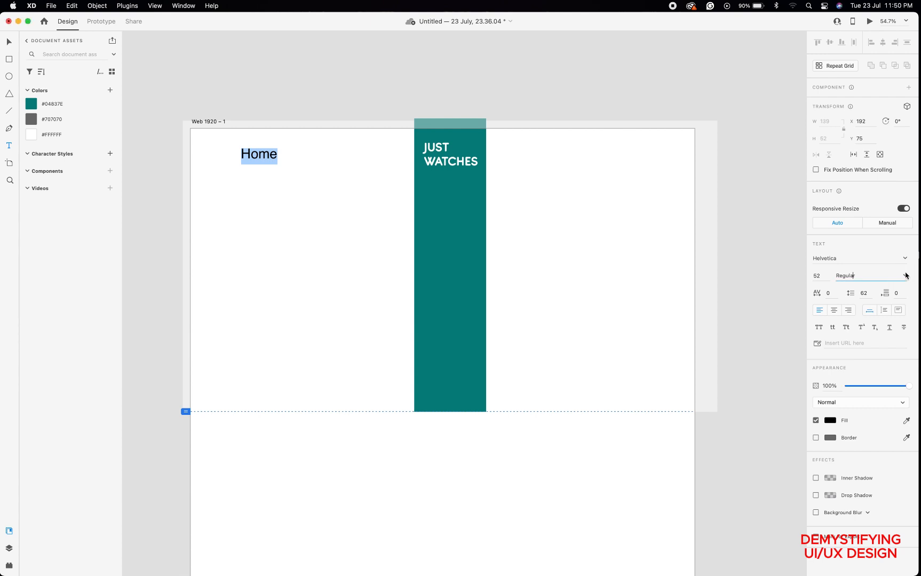
pyautogui.click(843, 318)
pyautogui.click(905, 277)
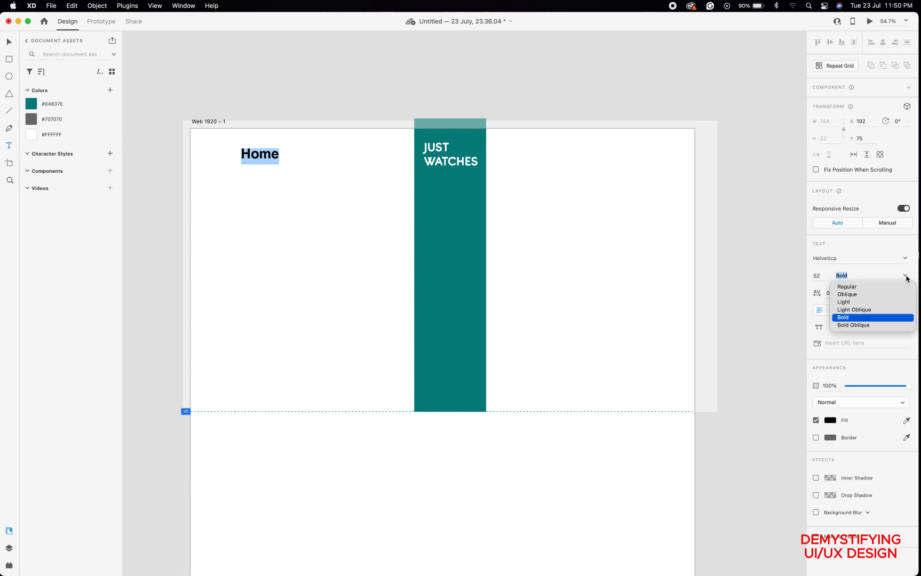
pyautogui.click(852, 286)
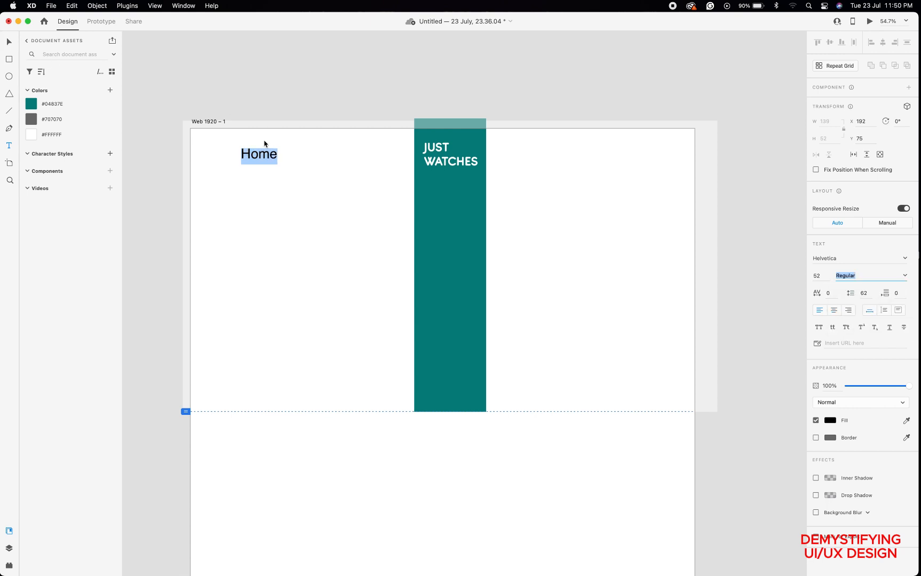
pyautogui.click(904, 277)
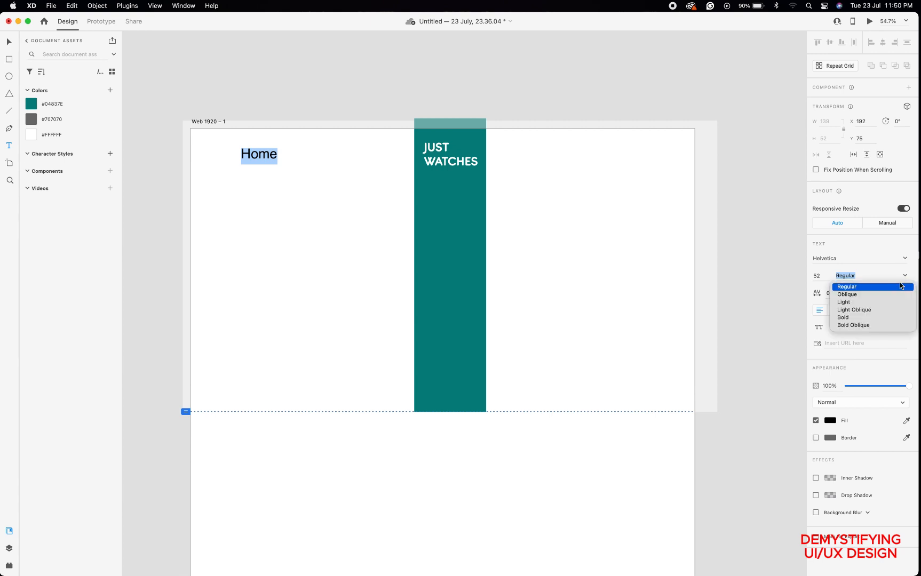
pyautogui.click(844, 318)
# Try font size 40 on the "Home" text, set it to 30, and move the text to X 201, Y 53.
pyautogui.click(821, 277)
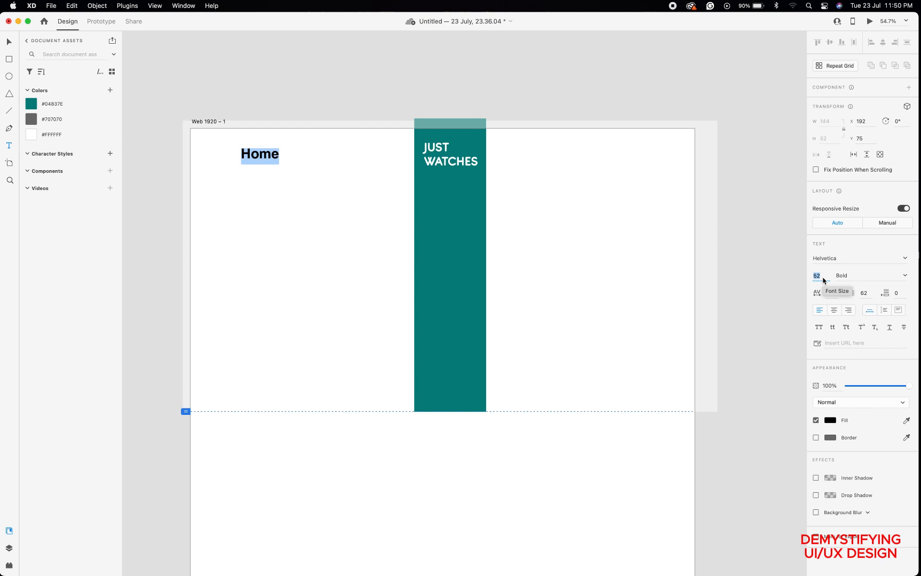
pyautogui.write('40')
pyautogui.press('Return')
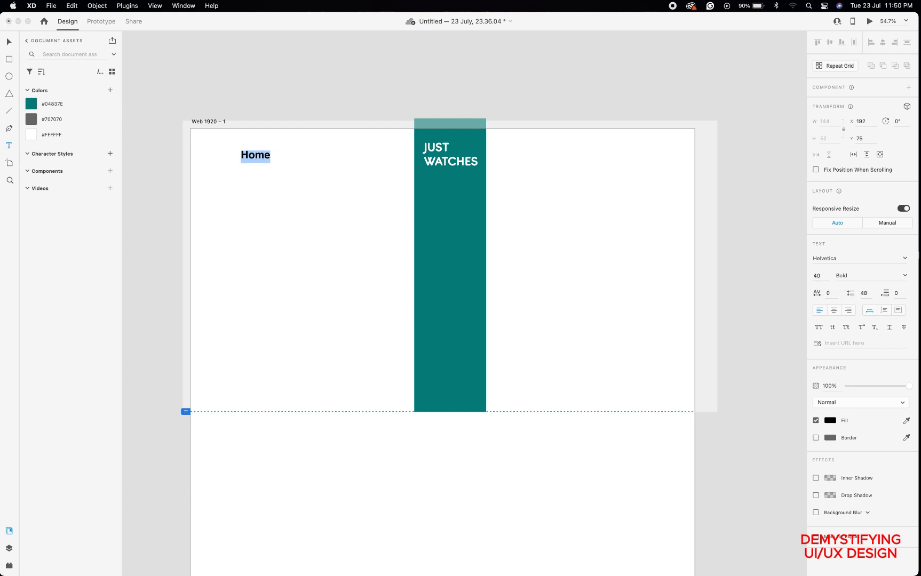
pyautogui.click(819, 275)
pyautogui.write('3')
pyautogui.press('Return')
pyautogui.click(256, 159)
pyautogui.moveTo(255, 159); pyautogui.dragTo(258, 146)
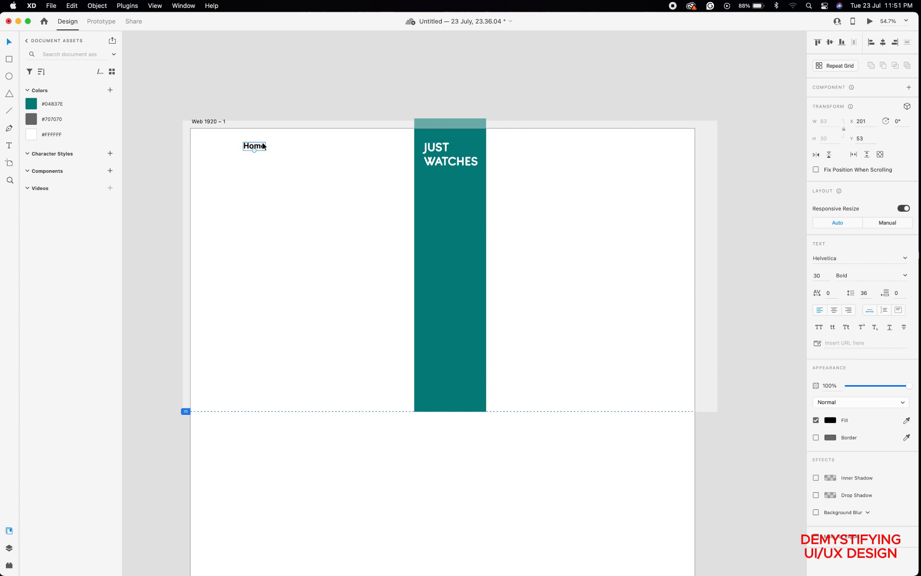
# Duplicate the "Home" text to its right at X 320, Y 53 and change the copy to "Men".
pyautogui.moveTo(258, 145); pyautogui.dragTo(290, 144)
pyautogui.doubleClick(290, 143)
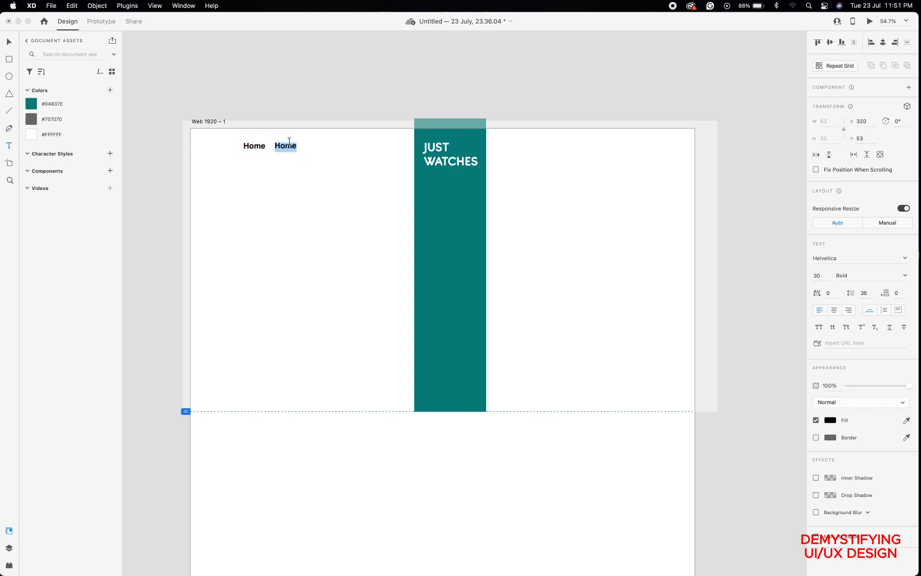
pyautogui.write('M')
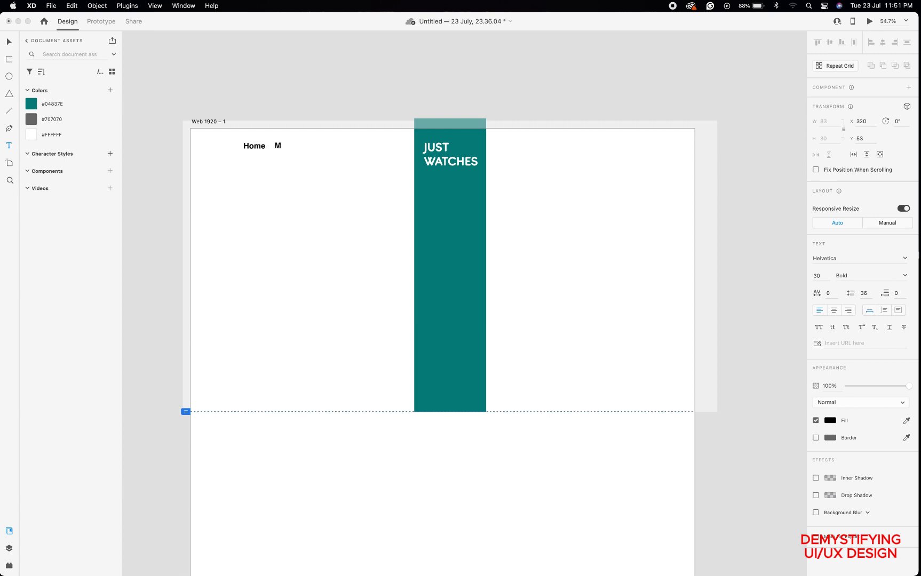
pyautogui.write('en')
pyautogui.press('Escape')
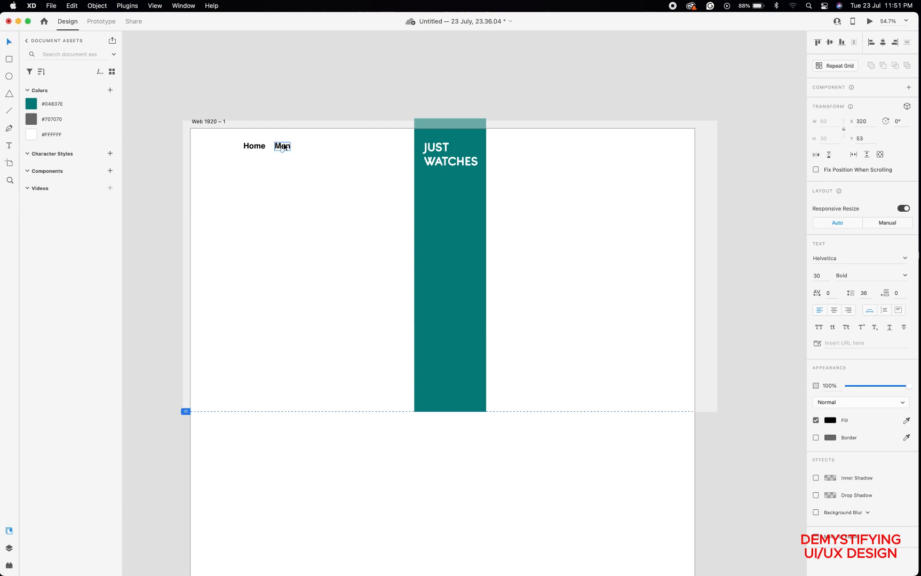
# Duplicate the "Men" text to its right at X 416, Y 53 and change the copy to "Women".
pyautogui.moveTo(283, 146); pyautogui.dragTo(308, 148)
pyautogui.doubleClick(307, 144)
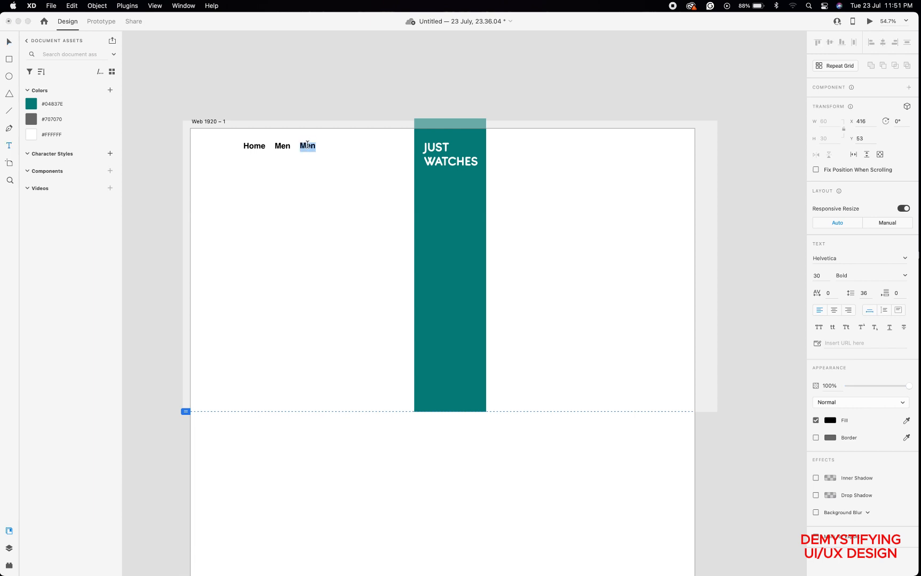
pyautogui.write('Women')
pyautogui.click(9, 41)
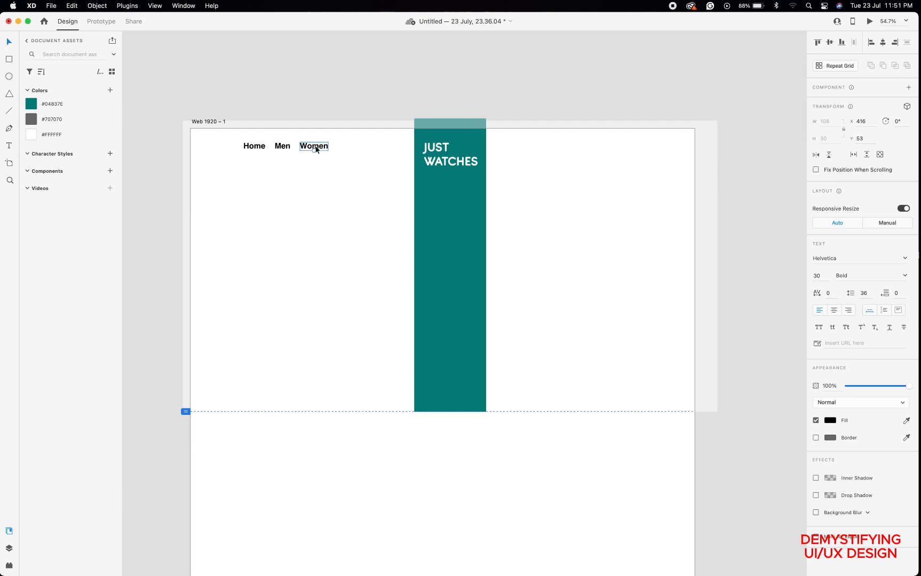
# Duplicate the "Women" text to its right at X 560, Y 53 and change the copy to "Kids".
pyautogui.moveTo(316, 149); pyautogui.dragTo(353, 147)
pyautogui.doubleClick(352, 145)
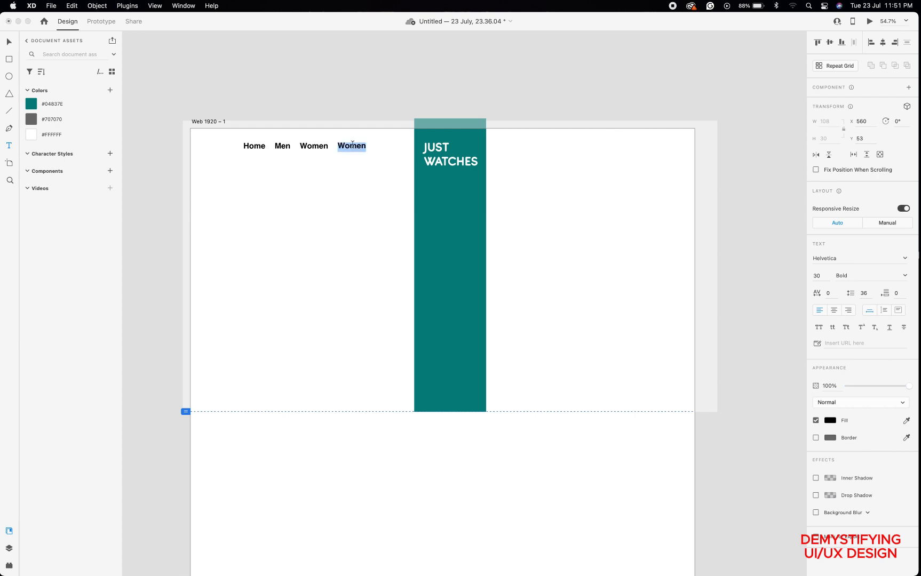
pyautogui.write('J')
pyautogui.press('BackSpace')
pyautogui.write('Kids')
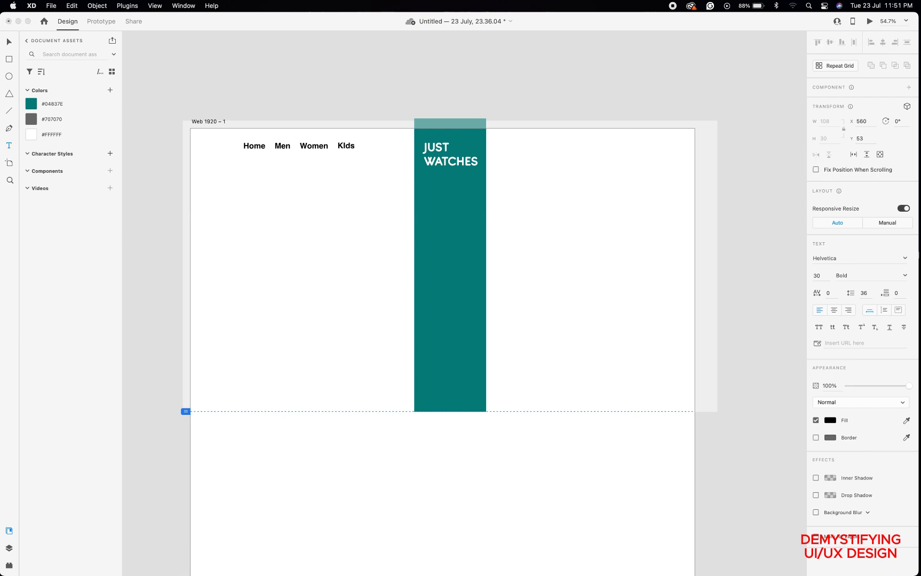
pyautogui.press('BackSpace')
pyautogui.press('BackSpace')
pyautogui.press('BackSpace')
pyautogui.press('BackSpace')
pyautogui.write('Kids')
pyautogui.click(10, 42)
# Duplicate the "Kids" text to its right at X 661, Y 53 and change the copy to "Brands".
pyautogui.click(344, 146)
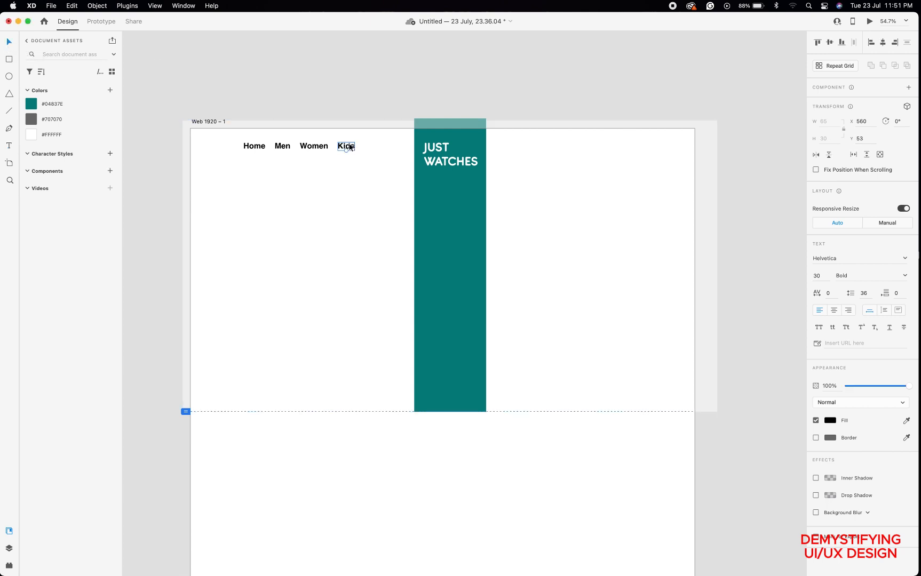
pyautogui.moveTo(350, 147); pyautogui.dragTo(376, 148)
pyautogui.doubleClick(376, 146)
pyautogui.doubleClick(375, 144)
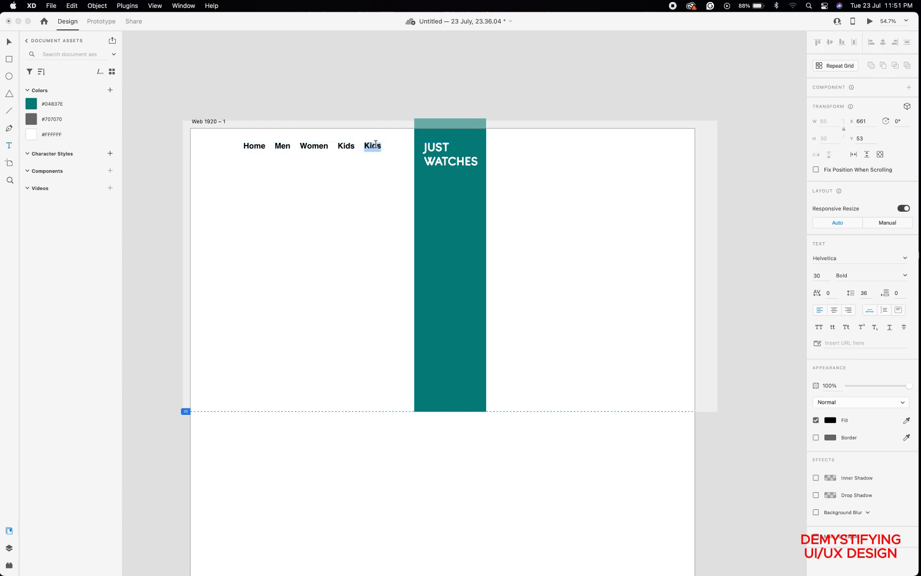
pyautogui.write('Brands')
pyautogui.press('Escape')
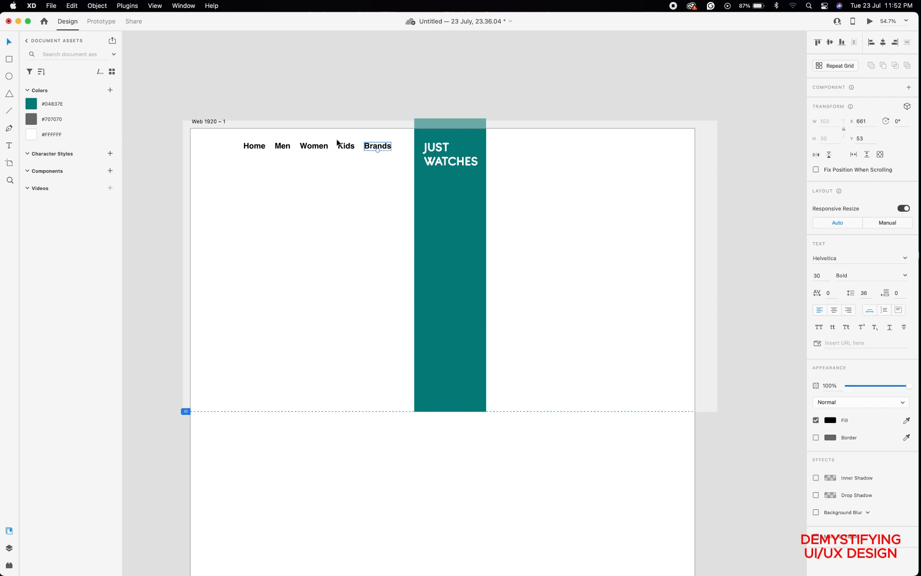
# Select the five navigation texts from "Home" to "Brands" and align them by their vertical middles and top edges.
pyautogui.keyDown('shift'); pyautogui.click(347, 147); pyautogui.keyUp('shift')
pyautogui.keyDown('shift'); pyautogui.click(312, 147); pyautogui.keyUp('shift')
pyautogui.keyDown('shift'); pyautogui.click(282, 147); pyautogui.keyUp('shift')
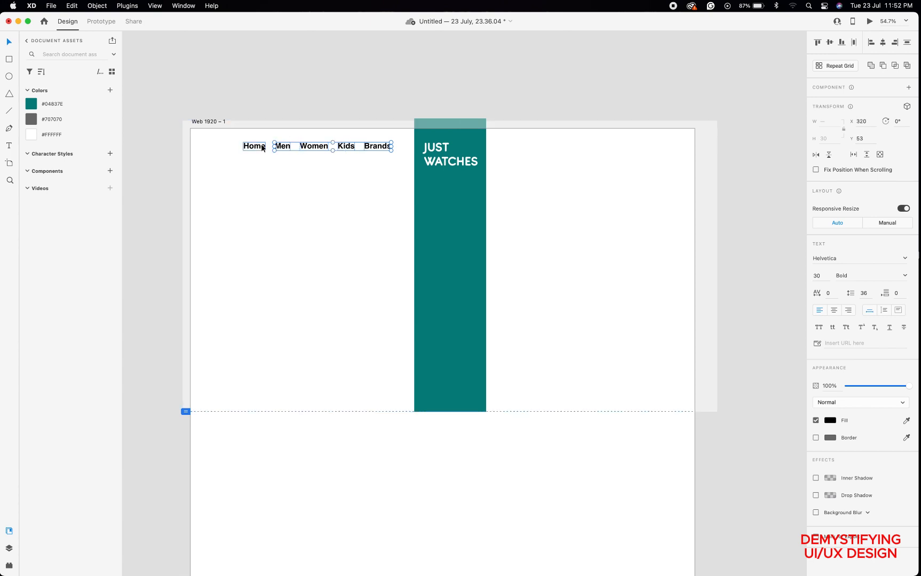
pyautogui.keyDown('shift'); pyautogui.click(262, 149); pyautogui.keyUp('shift')
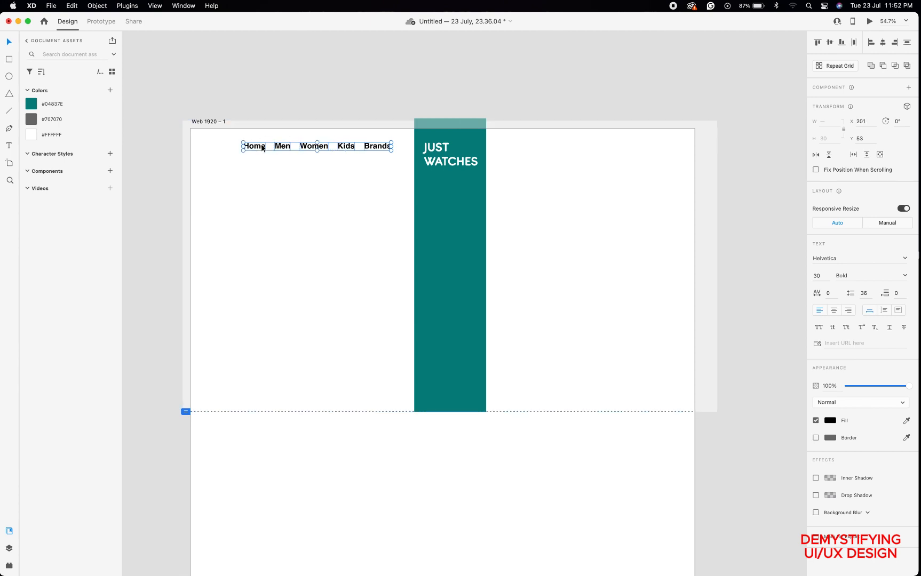
pyautogui.click(830, 43)
pyautogui.click(816, 42)
# Nudge the five selected navigation texts down to Y 70.
pyautogui.press('Down')
pyautogui.press('Down')
pyautogui.press('Down')
pyautogui.press('Down')
pyautogui.press('Down')
pyautogui.press('Down')
pyautogui.press('Down')
pyautogui.press('Down')
pyautogui.press('Down')
pyautogui.press('Down')
pyautogui.press('Down')
pyautogui.press('Down')
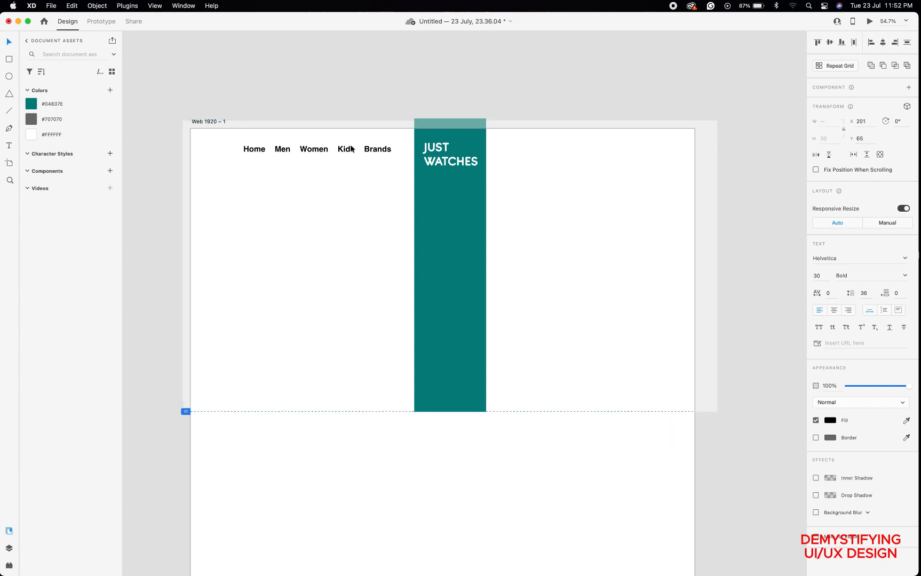
pyautogui.press('Down')
pyautogui.press('Down')
pyautogui.press('Down')
pyautogui.press('Down')
pyautogui.press('Down')
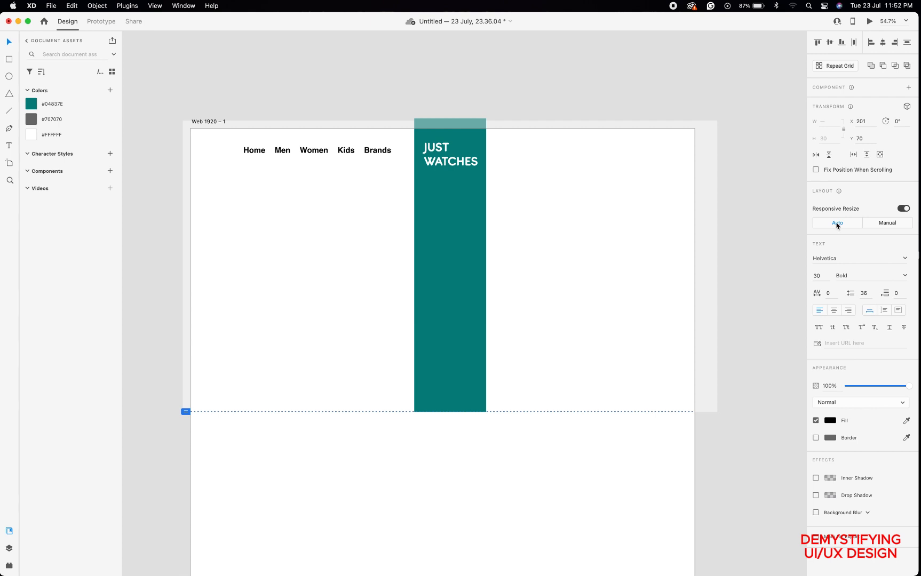
# Set the five navigation texts to Regular weight and check the page in the desktop preview.
pyautogui.click(904, 277)
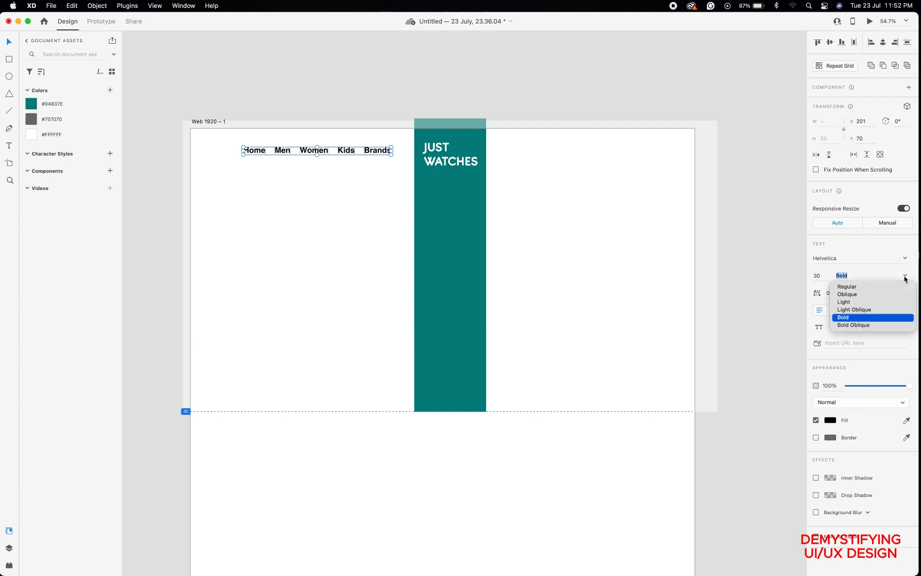
pyautogui.click(847, 287)
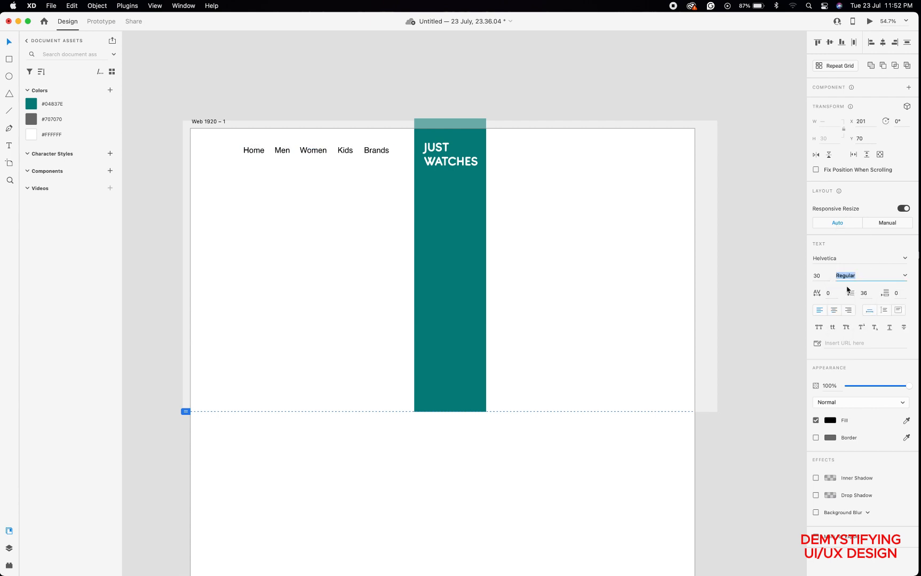
pyautogui.click(535, 202)
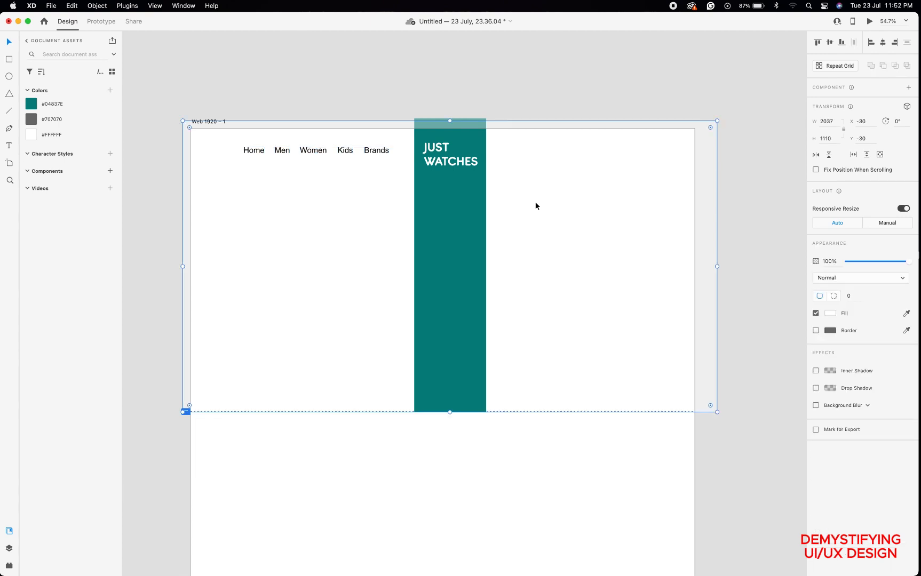
pyautogui.click(869, 21)
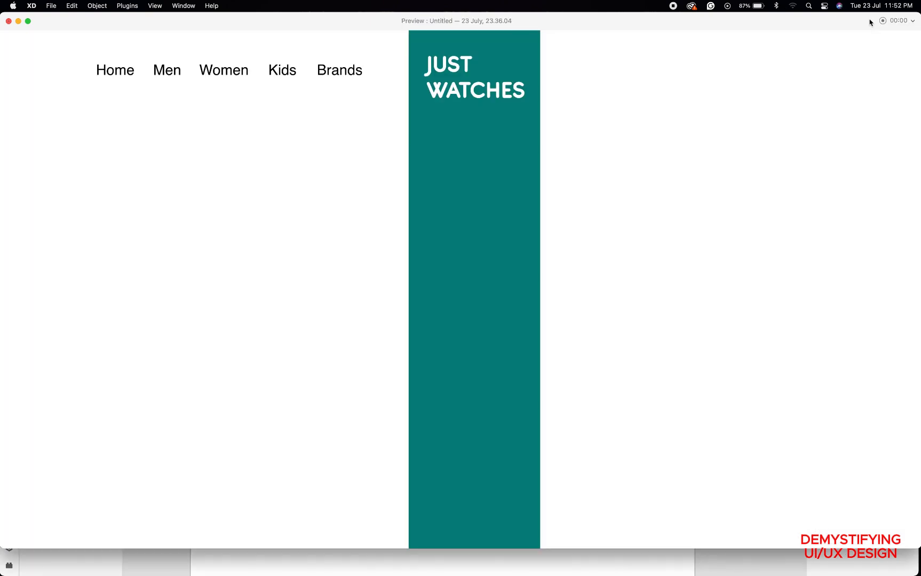
pyautogui.click(8, 20)
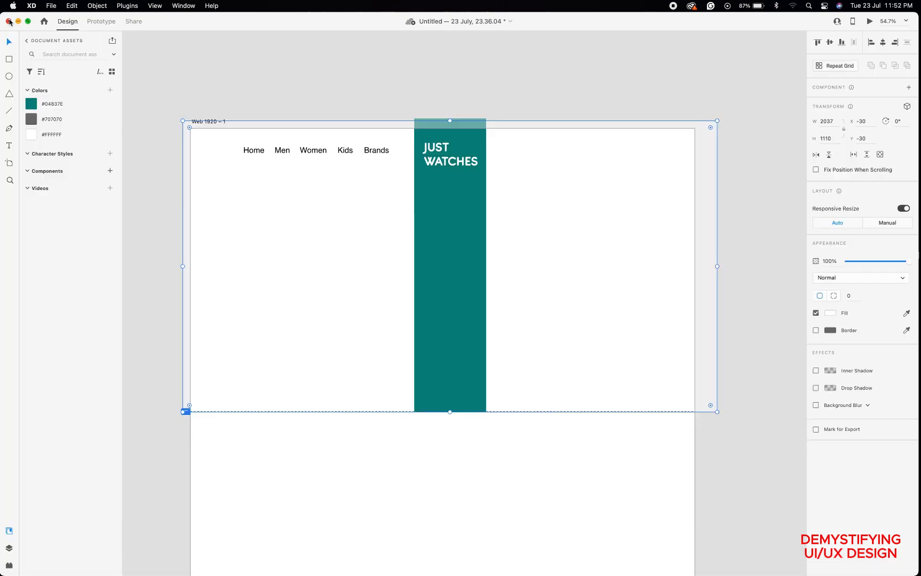
# Select the five navigation texts from "Brands" to "Home" and set their font weight to Bold.
pyautogui.click(374, 153)
pyautogui.keyDown('shift'); pyautogui.click(342, 154); pyautogui.keyUp('shift')
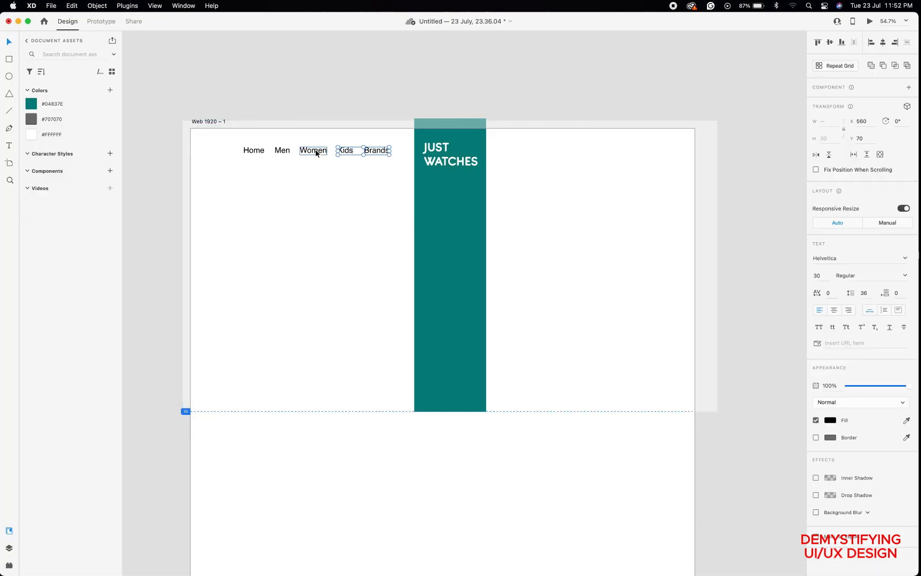
pyautogui.keyDown('shift'); pyautogui.click(316, 153); pyautogui.keyUp('shift')
pyautogui.keyDown('shift'); pyautogui.click(283, 152); pyautogui.keyUp('shift')
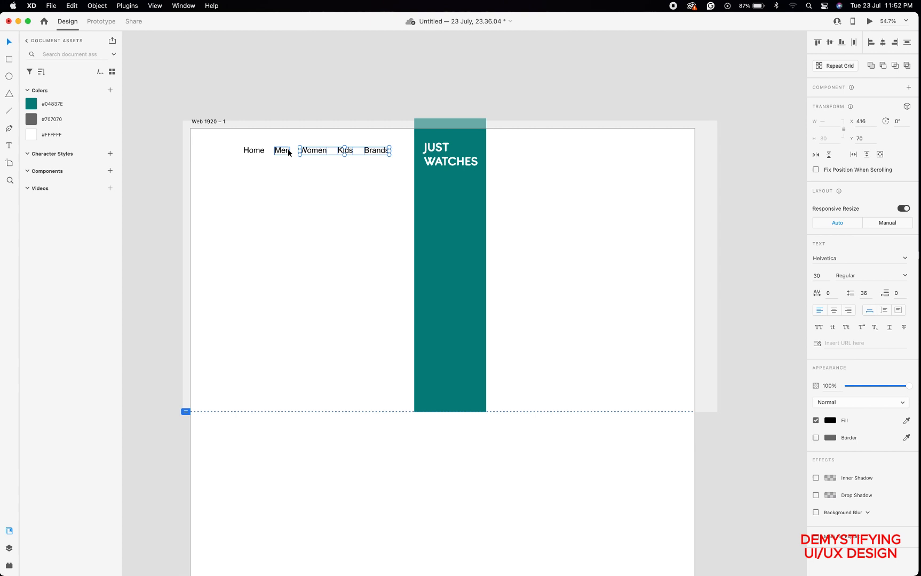
pyautogui.keyDown('shift'); pyautogui.click(259, 153); pyautogui.keyUp('shift')
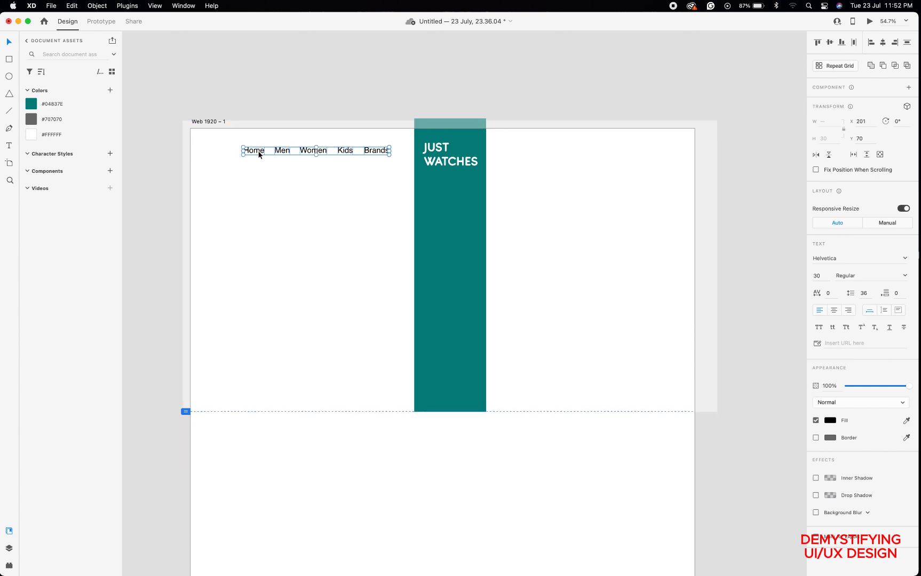
pyautogui.click(904, 278)
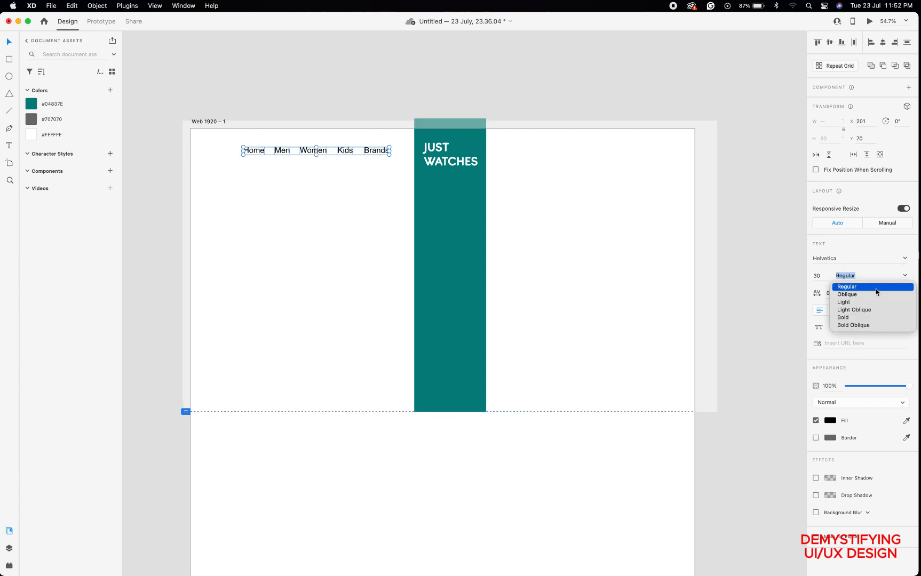
pyautogui.click(845, 316)
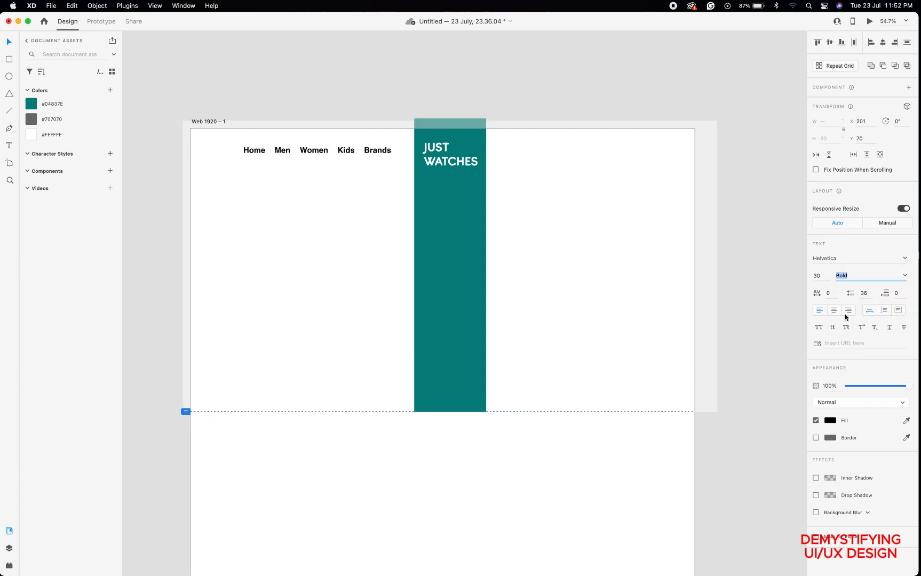
# Set the five navigation texts to size 20 and move them to X 204, Y 82.
pyautogui.click(819, 276)
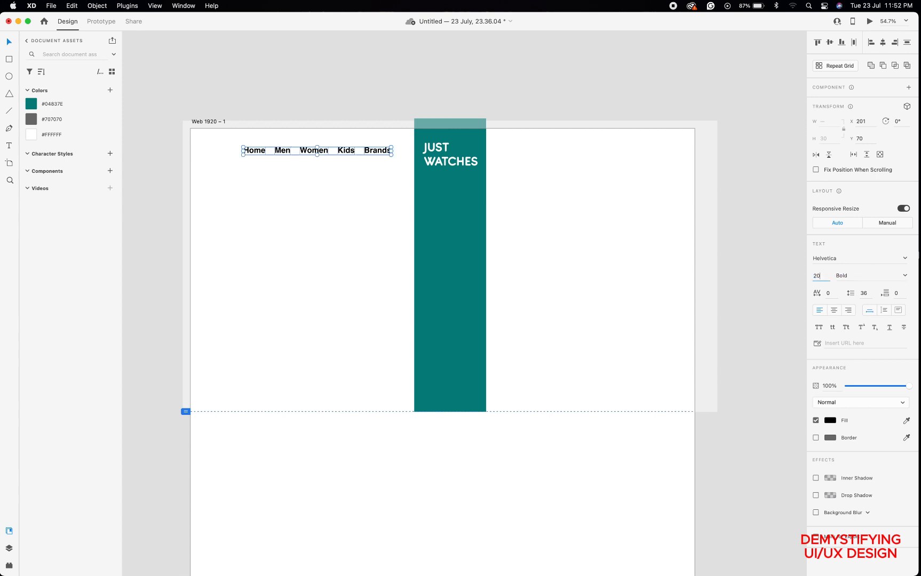
pyautogui.press('Return')
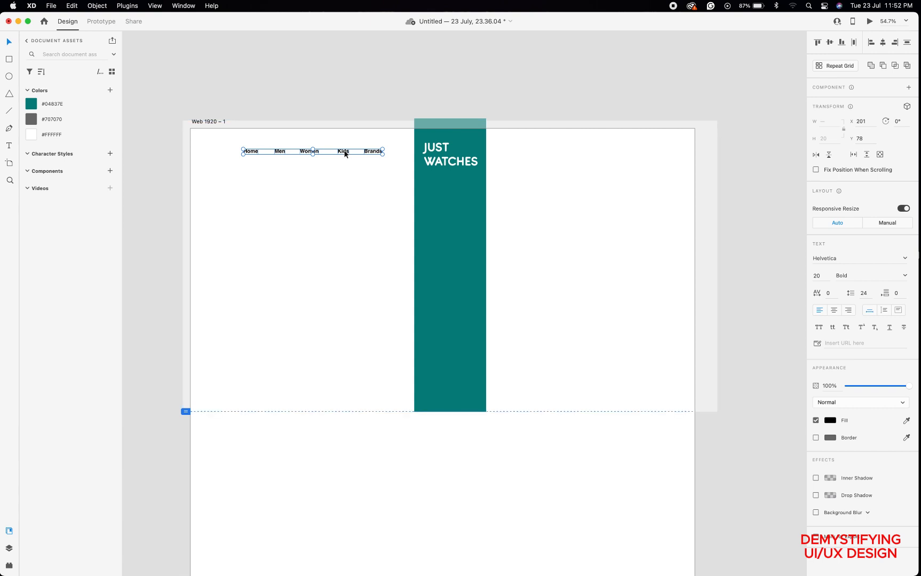
pyautogui.moveTo(344, 152); pyautogui.dragTo(346, 154)
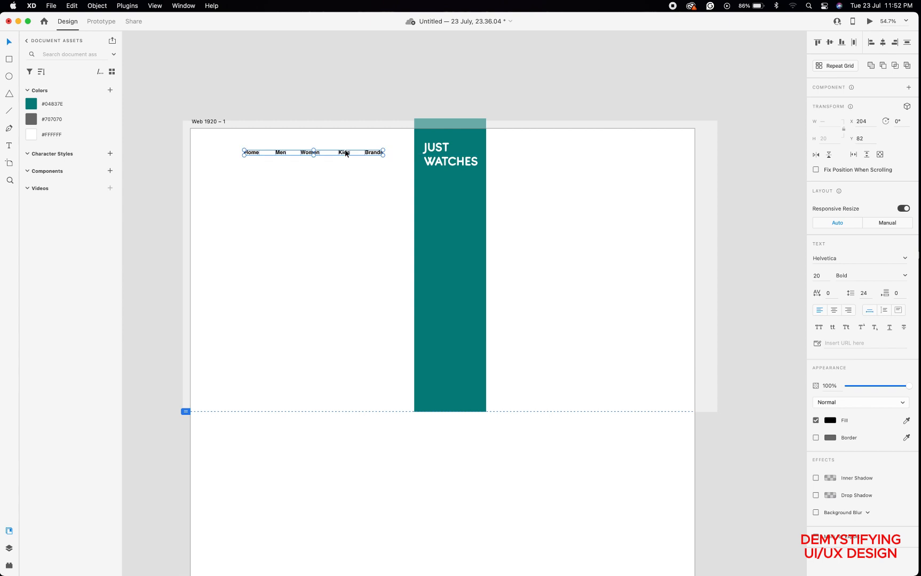
pyautogui.click(584, 155)
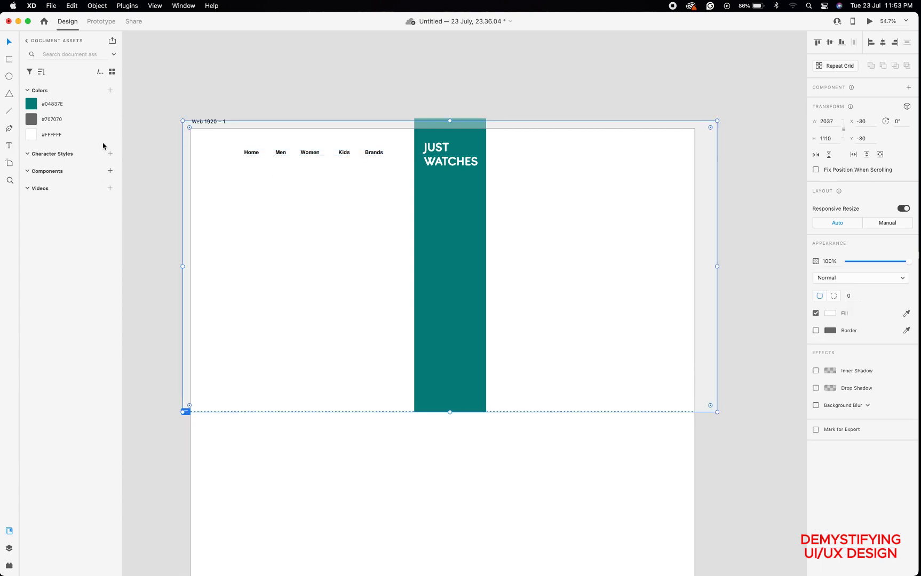
# Search the Icons 4 Design plugin for "favorite" and insert a solid black heart icon from the Material set.
pyautogui.click(9, 567)
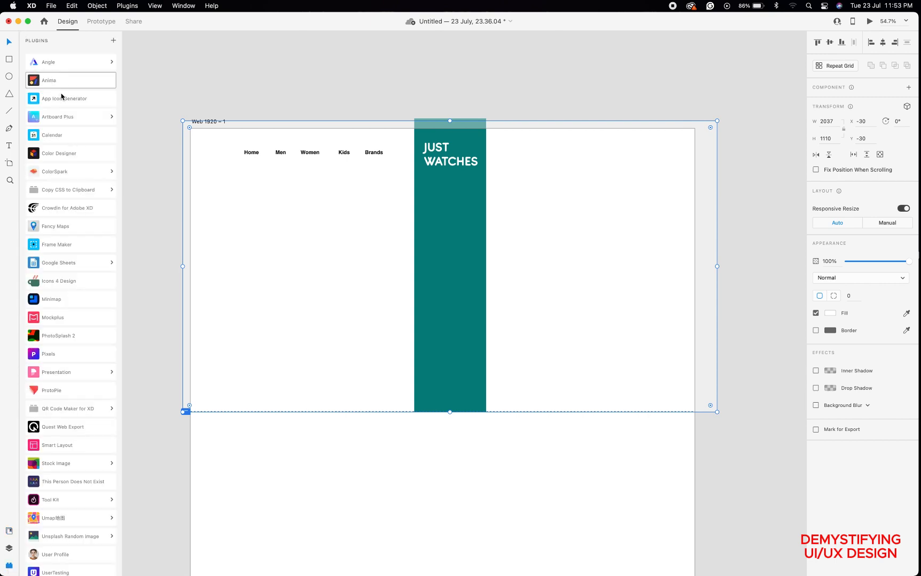
pyautogui.click(56, 283)
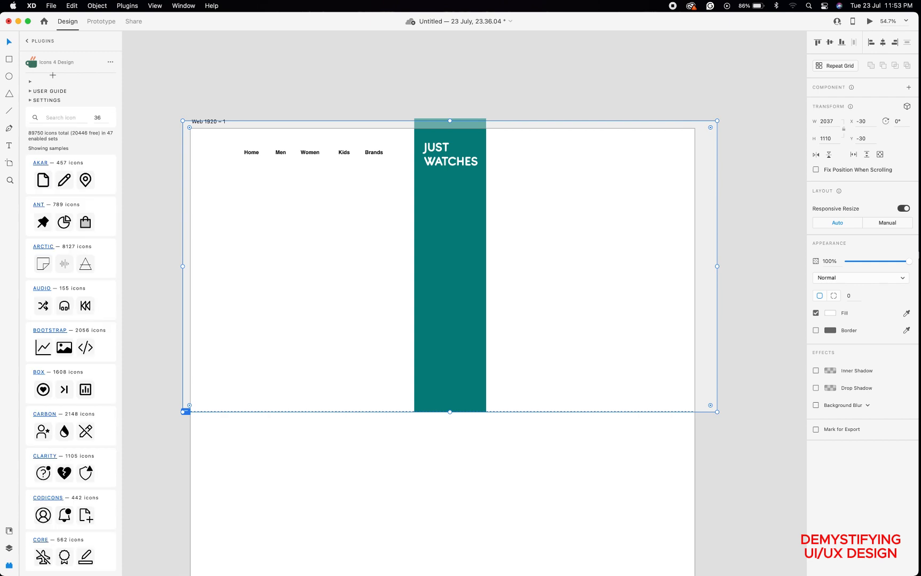
pyautogui.click(68, 119)
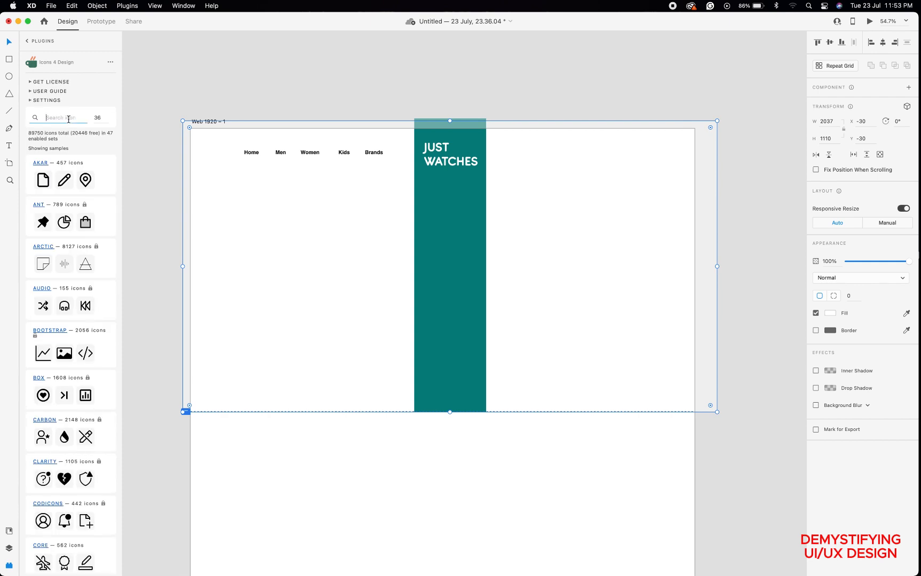
pyautogui.write('favorite')
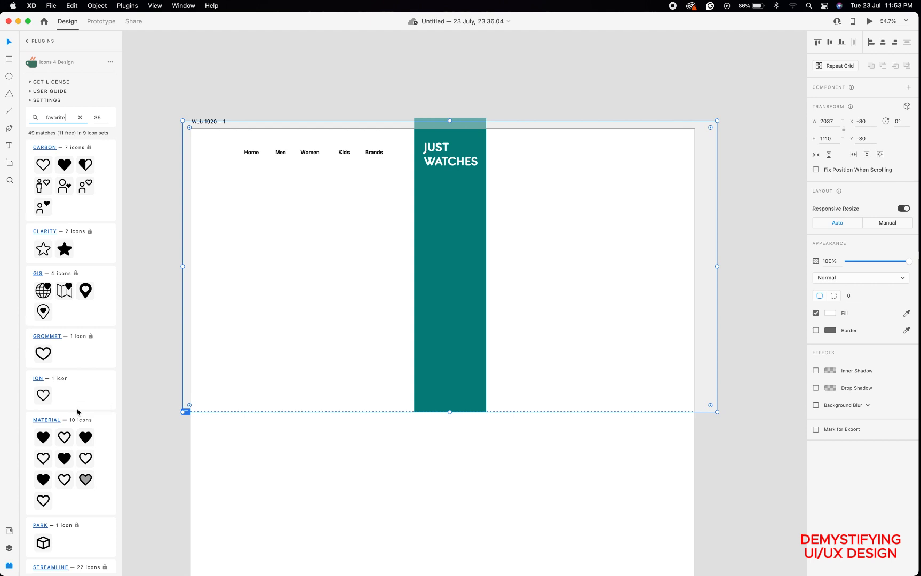
pyautogui.click(86, 438)
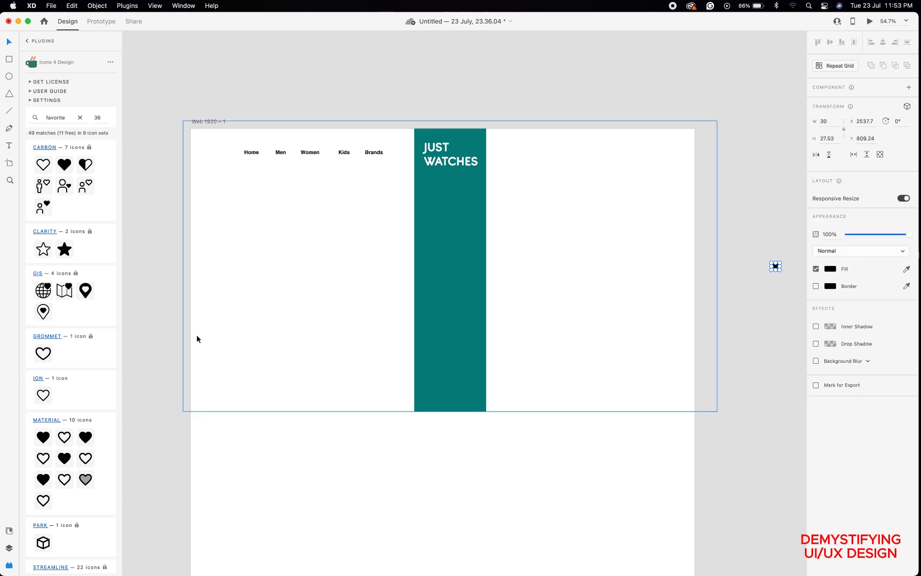
pyautogui.click(256, 271)
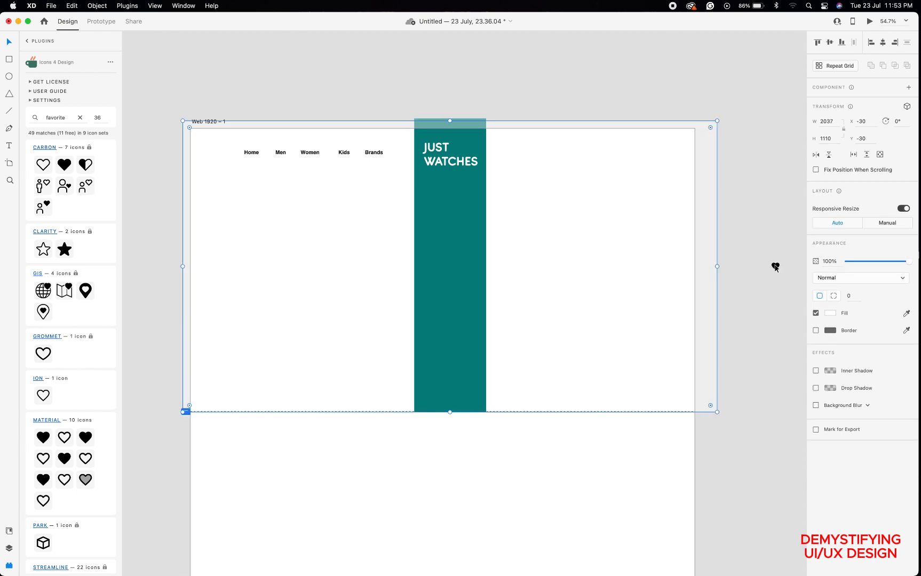
# Move the heart icon into the header, right of the teal strip and level with the navigation, at X 1671.7, Y 78.24.
pyautogui.moveTo(775, 265); pyautogui.dragTo(589, 153)
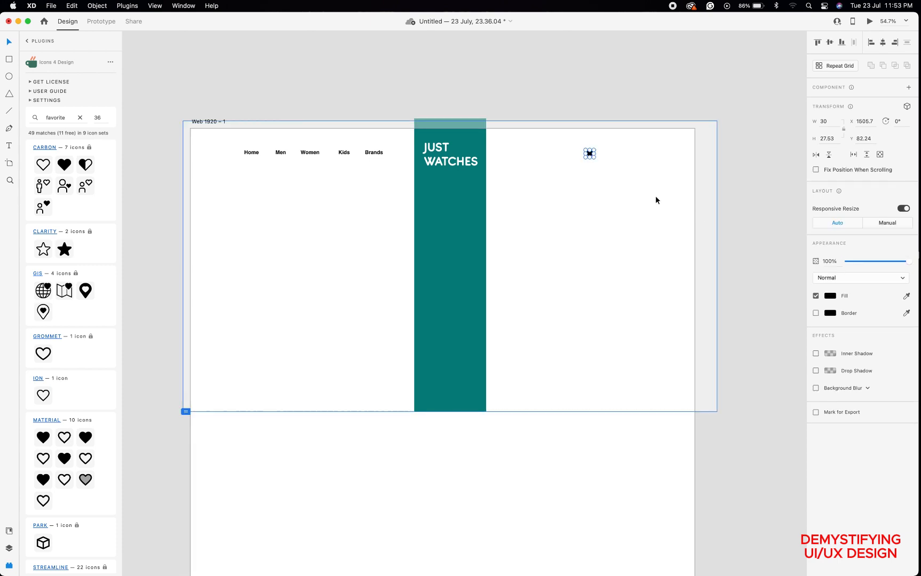
pyautogui.press('Right')
pyautogui.press('Right')
pyautogui.press('Right')
pyautogui.press('Right')
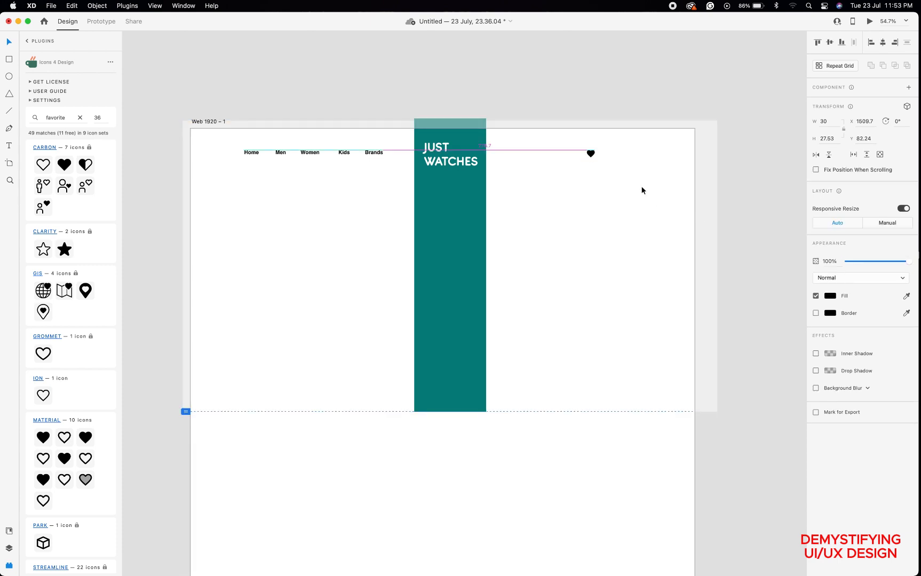
pyautogui.press('Right')
pyautogui.press('Right')
pyautogui.press('Right')
pyautogui.press('Right')
pyautogui.press('Right')
pyautogui.press('Right')
pyautogui.press('Right')
pyautogui.click(594, 154)
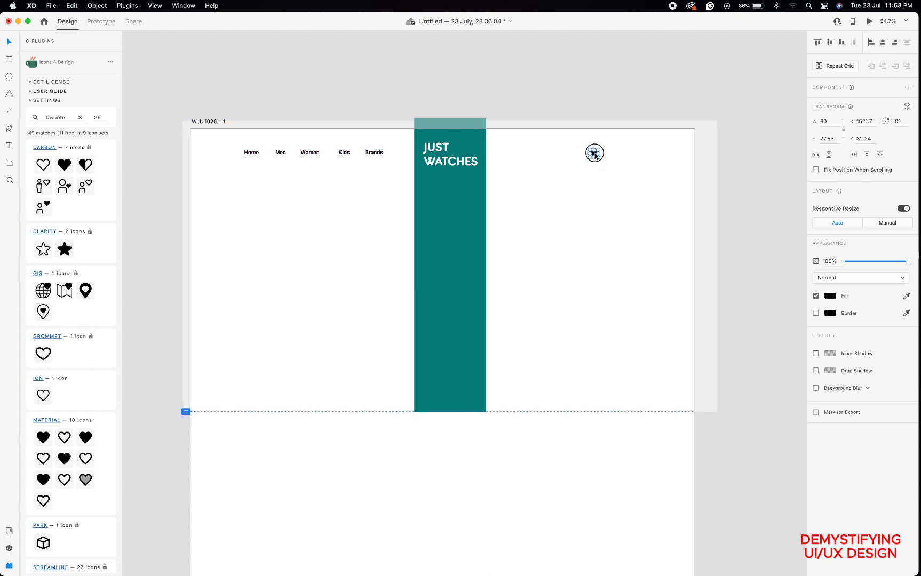
pyautogui.moveTo(595, 154); pyautogui.dragTo(634, 154)
# Search the icons for "cart", insert the Akar cart icon and place it right of the heart at X 1733.32, Y 78.5.
pyautogui.doubleClick(66, 117)
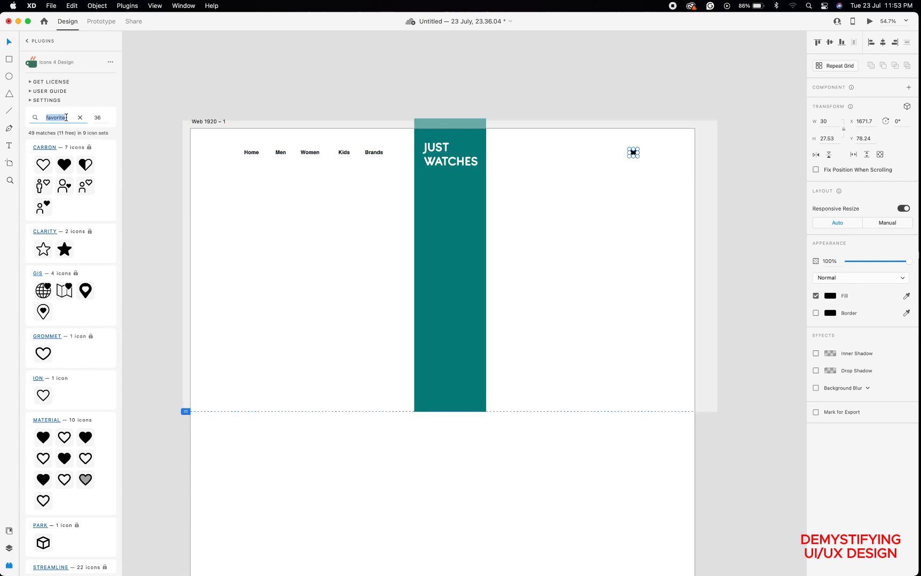
pyautogui.write('cart')
pyautogui.press('super+a')
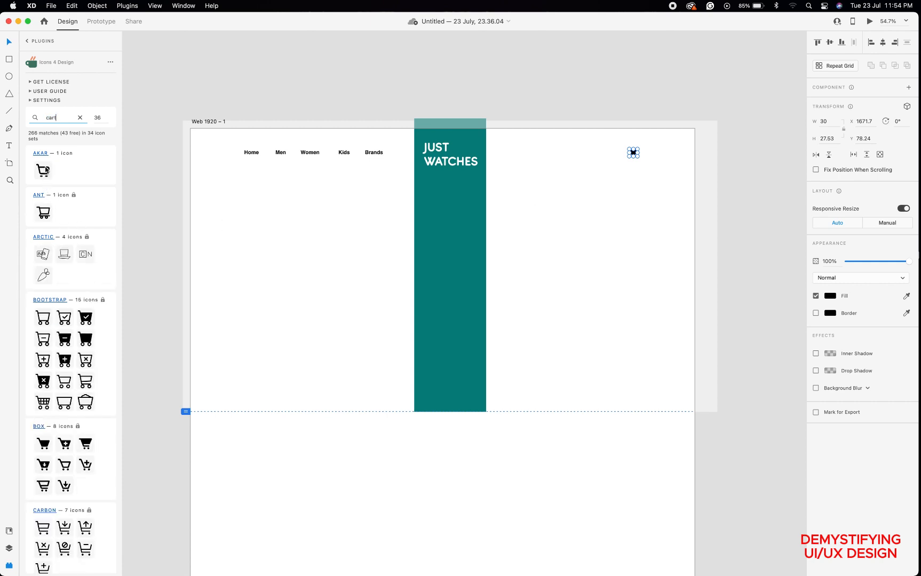
pyautogui.click(45, 171)
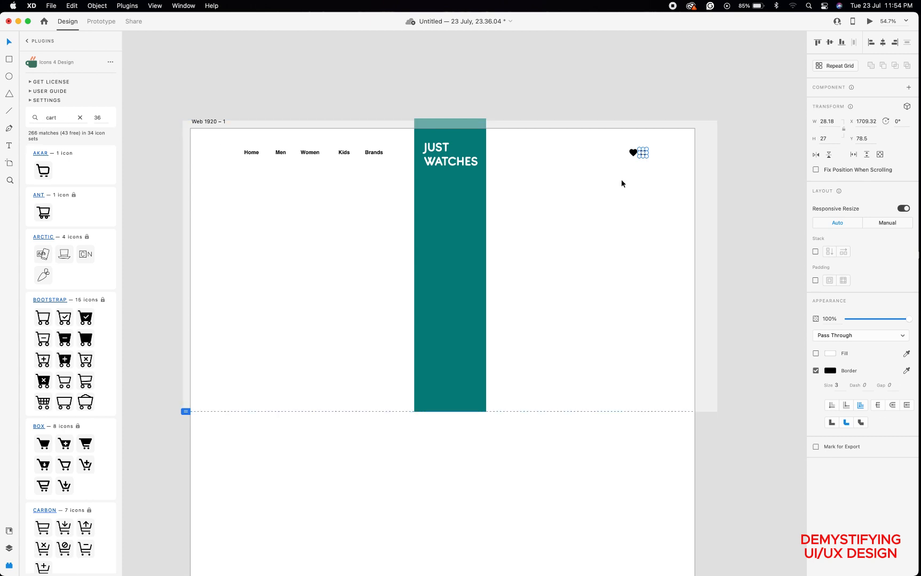
pyautogui.click(643, 155)
pyautogui.moveTo(646, 155); pyautogui.dragTo(648, 154)
# Search the icons for "account" and insert the solid black account circle icon from the Material set.
pyautogui.doubleClick(62, 118)
pyautogui.write('accoun')
pyautogui.scroll(-2, 75, 276)
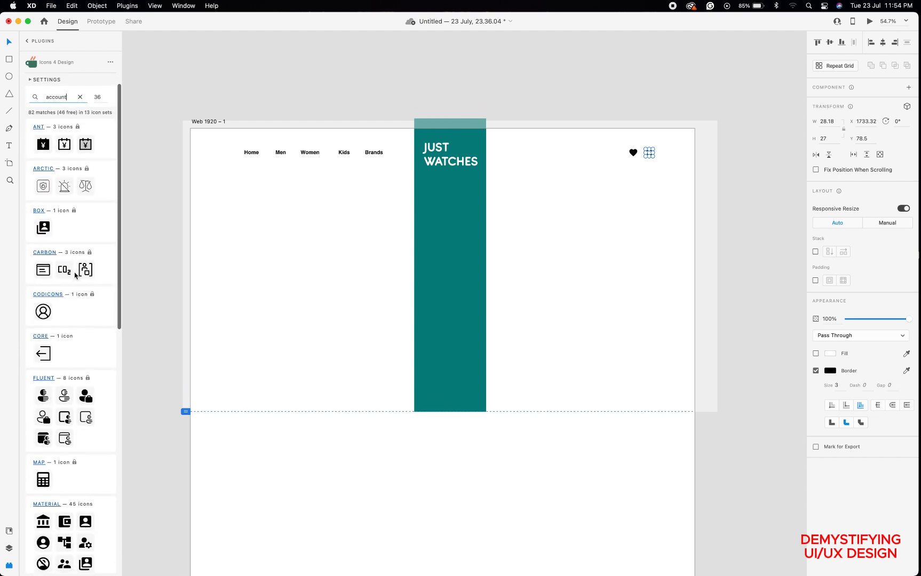
pyautogui.scroll(-5, 75, 276)
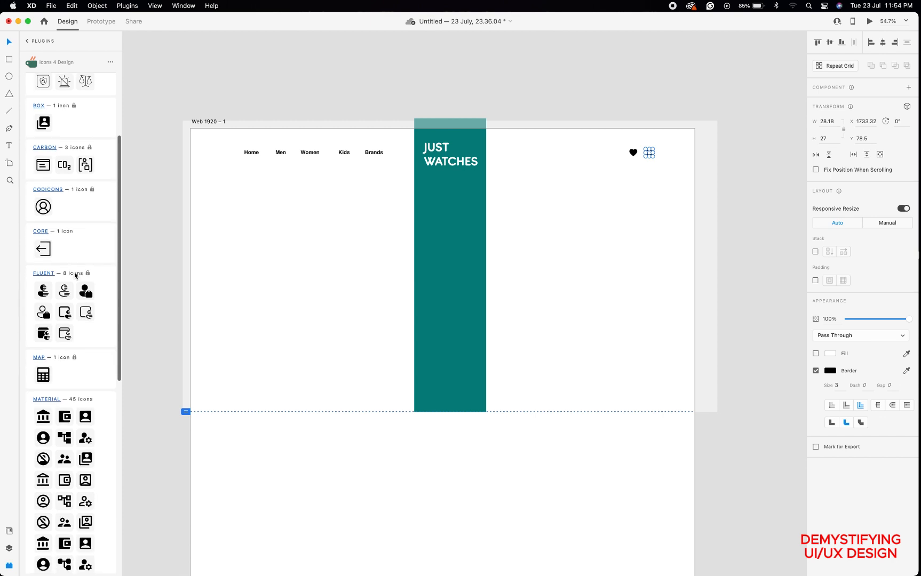
pyautogui.scroll(-7, 76, 275)
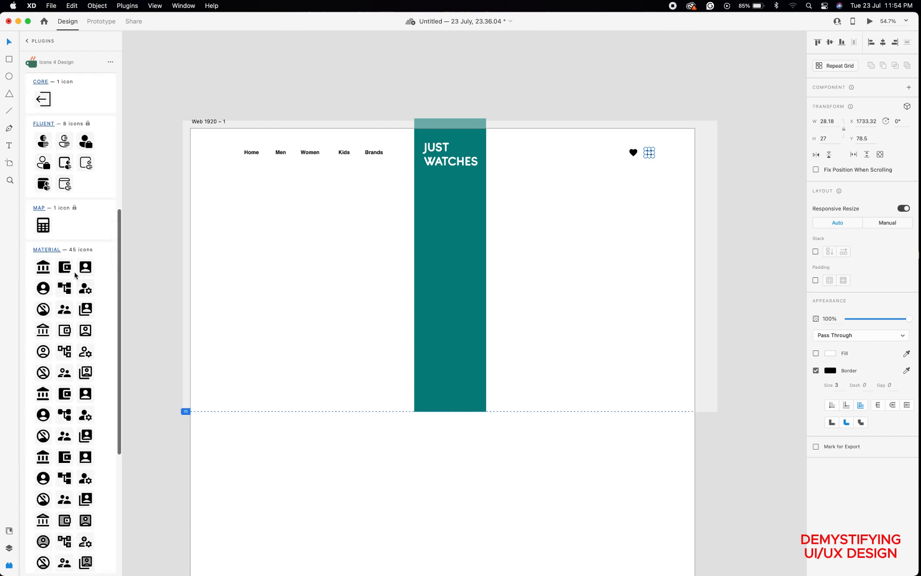
pyautogui.scroll(-3, 75, 276)
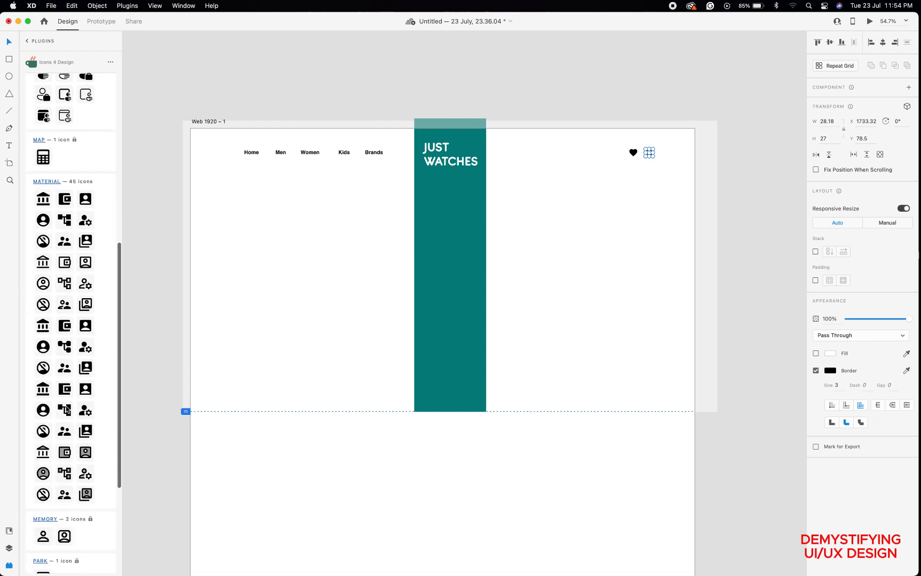
pyautogui.scroll(-6, 67, 410)
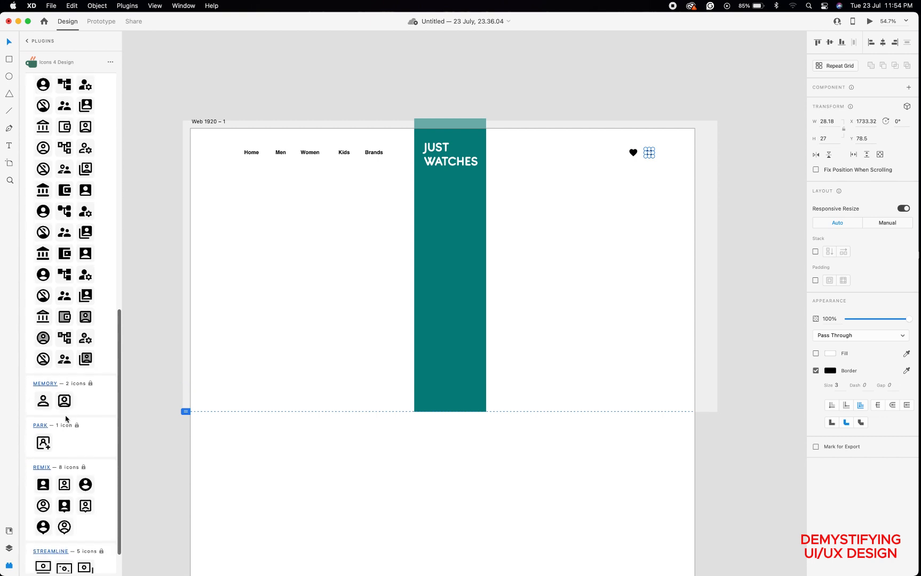
pyautogui.scroll(-2, 66, 419)
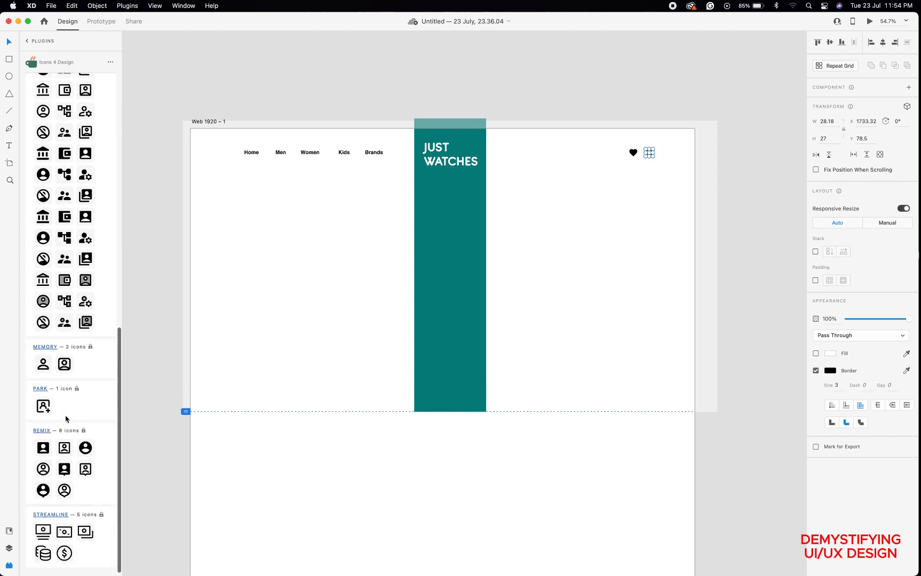
pyautogui.scroll(5, 67, 418)
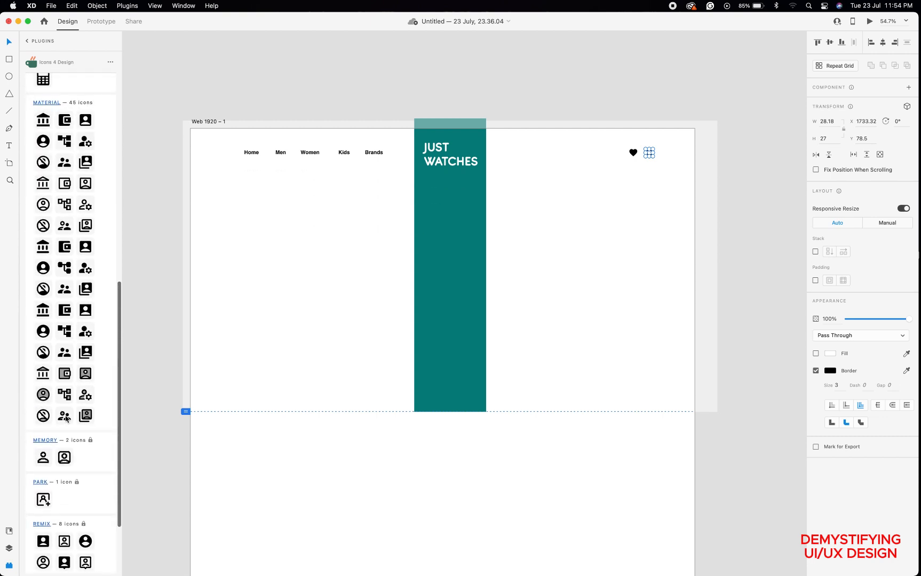
pyautogui.scroll(3, 66, 418)
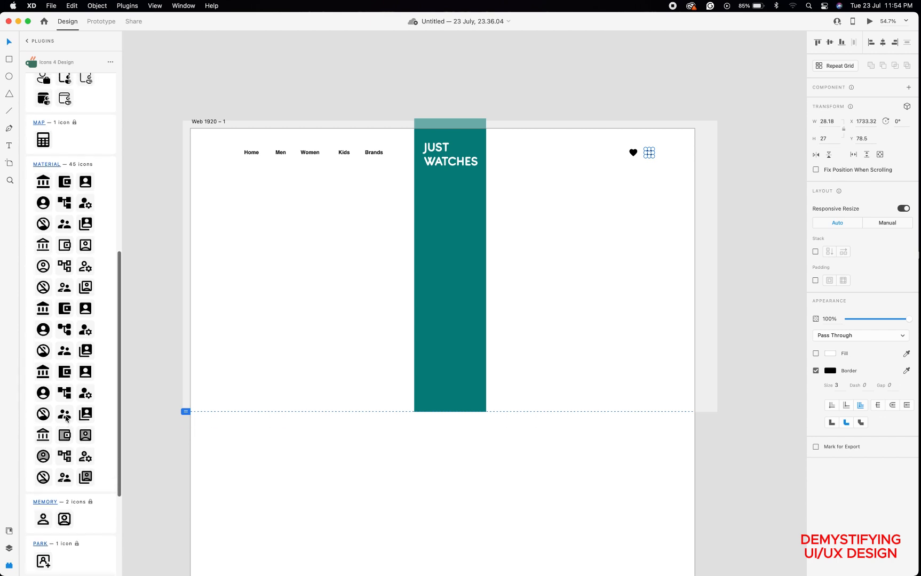
pyautogui.scroll(1, 67, 419)
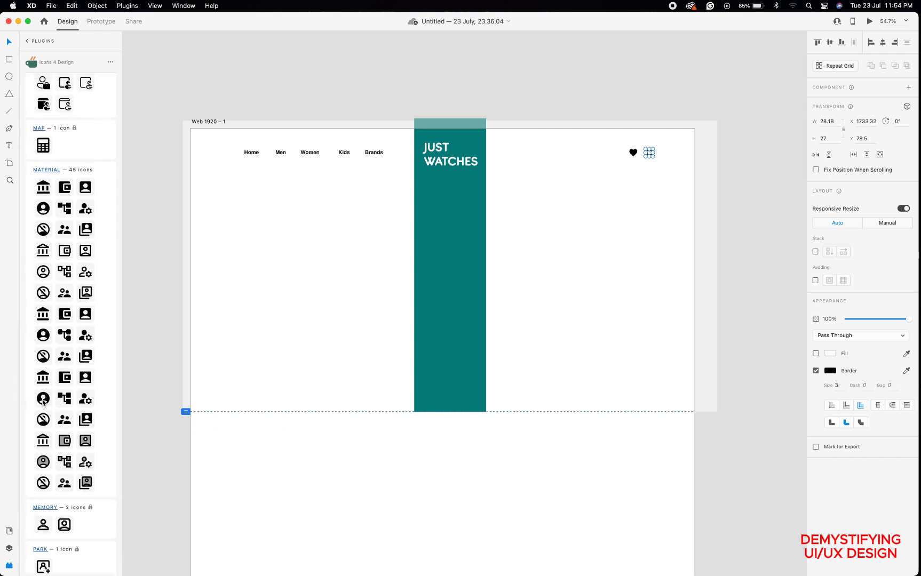
pyautogui.click(43, 401)
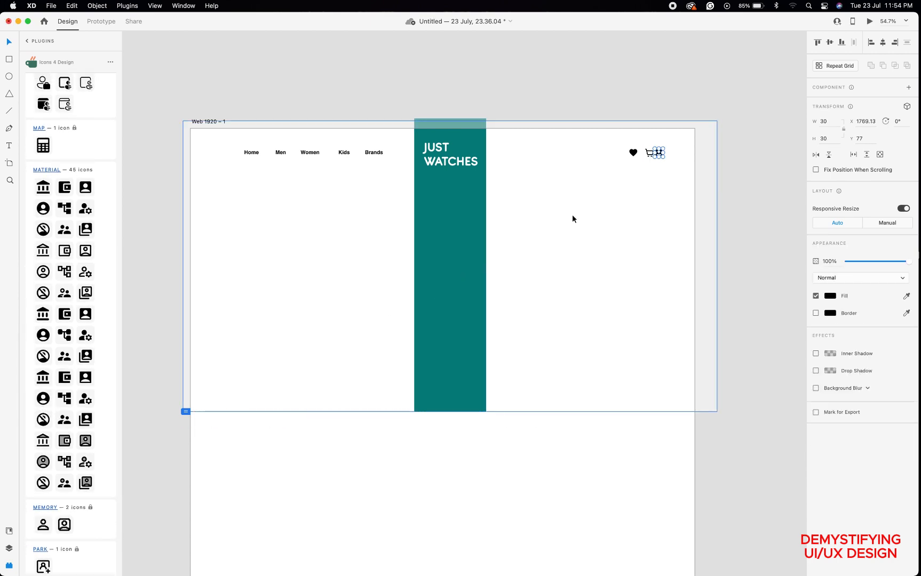
# Place the account icon right of the cart at X 1793.13, Y 75.5, and check the header in the page preview.
pyautogui.moveTo(658, 154); pyautogui.dragTo(666, 156)
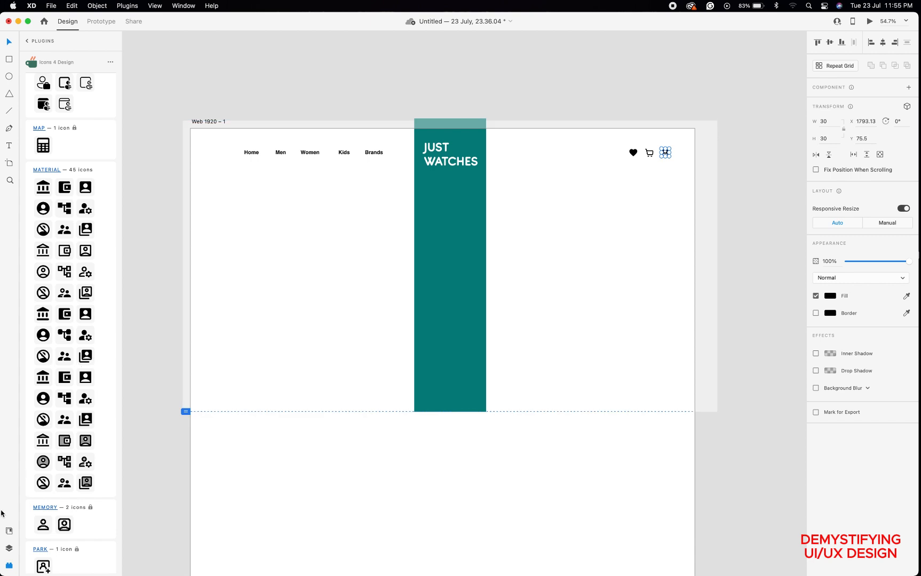
pyautogui.click(495, 94)
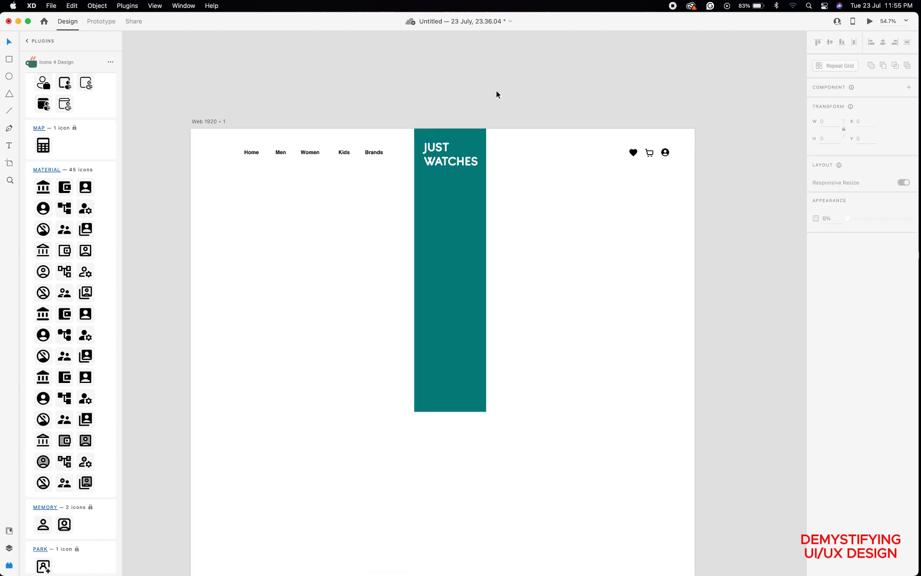
pyautogui.click(869, 22)
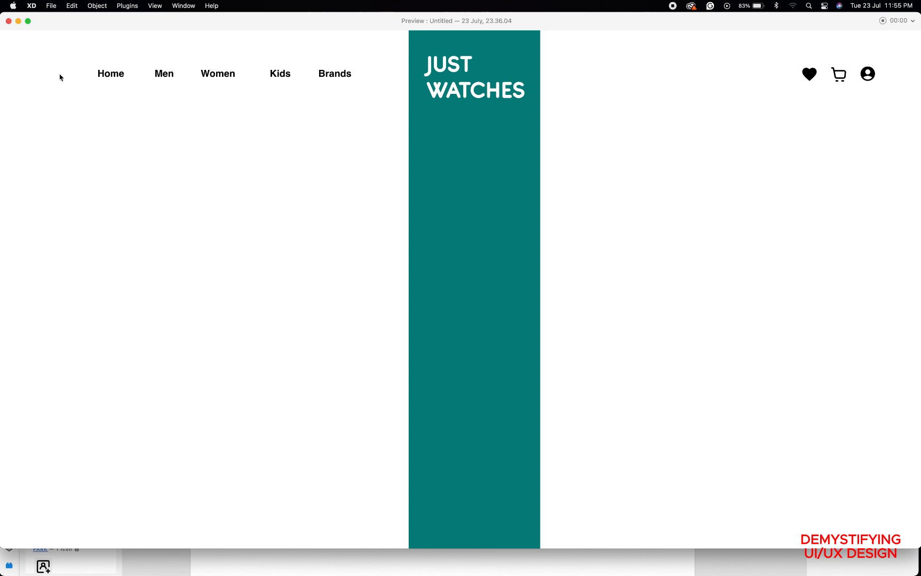
pyautogui.click(9, 20)
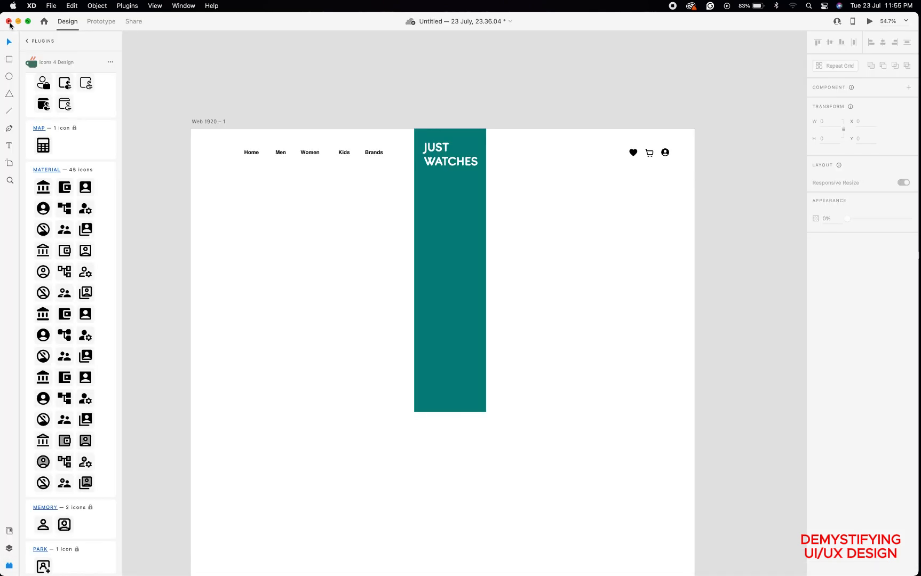
# Align the heart, cart and account icons by their vertical middles and nudge all three up 4 px.
pyautogui.click(665, 153)
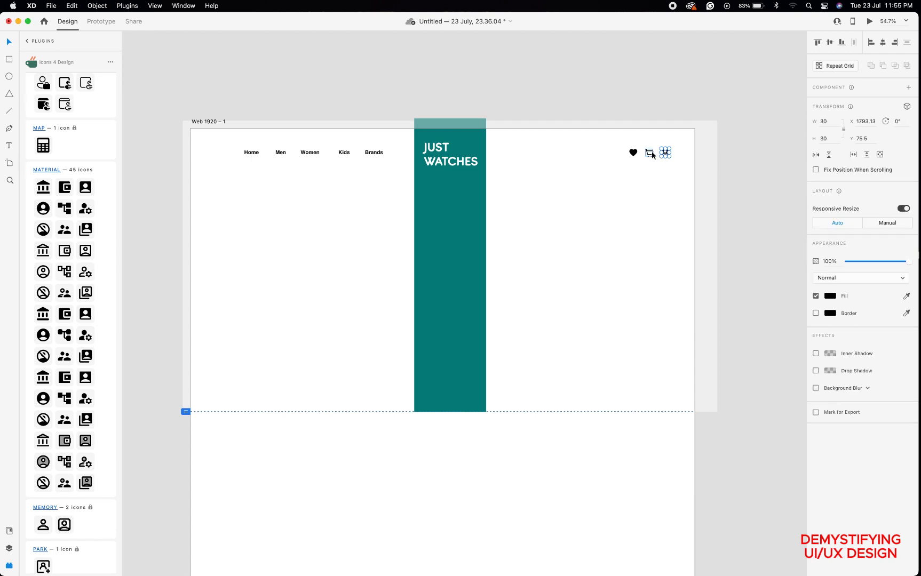
pyautogui.keyDown('shift'); pyautogui.click(651, 153); pyautogui.keyUp('shift')
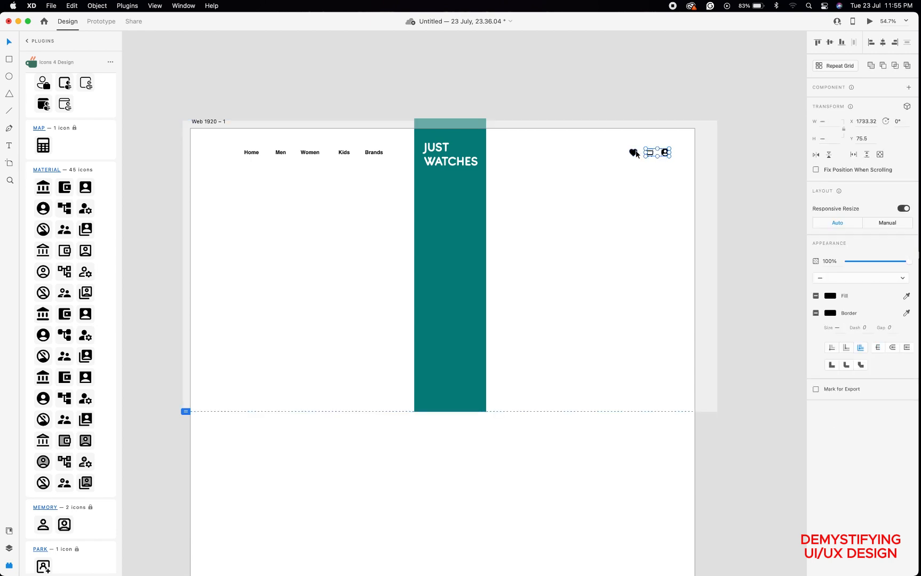
pyautogui.keyDown('shift'); pyautogui.click(634, 153); pyautogui.keyUp('shift')
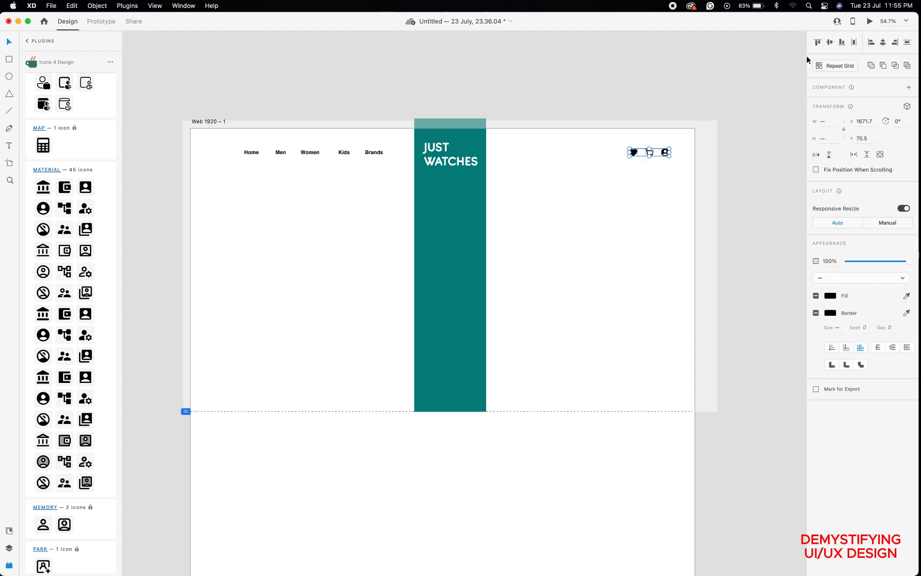
pyautogui.click(830, 44)
pyautogui.press('Up')
pyautogui.press('Up')
pyautogui.press('Up')
pyautogui.press('Up')
pyautogui.click(370, 59)
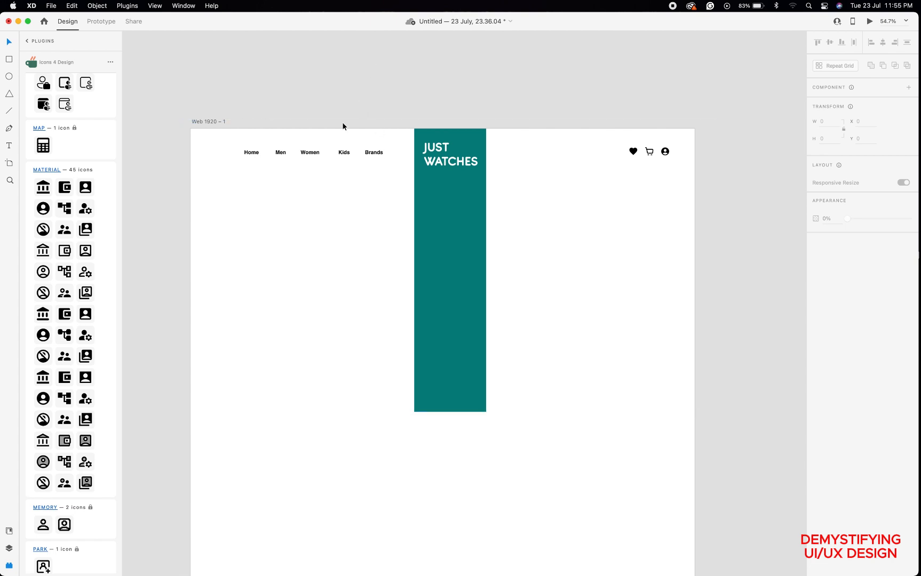
# Import the orange Victorinox watch PNG from the Finder folder onto the empty canvas left of the artboard.
pyautogui.moveTo(153, 570)
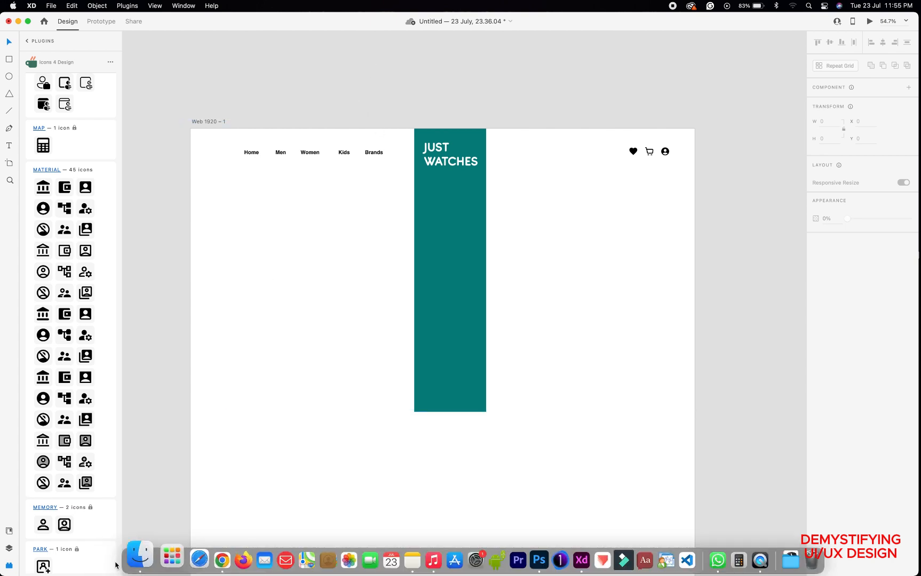
pyautogui.click(133, 560)
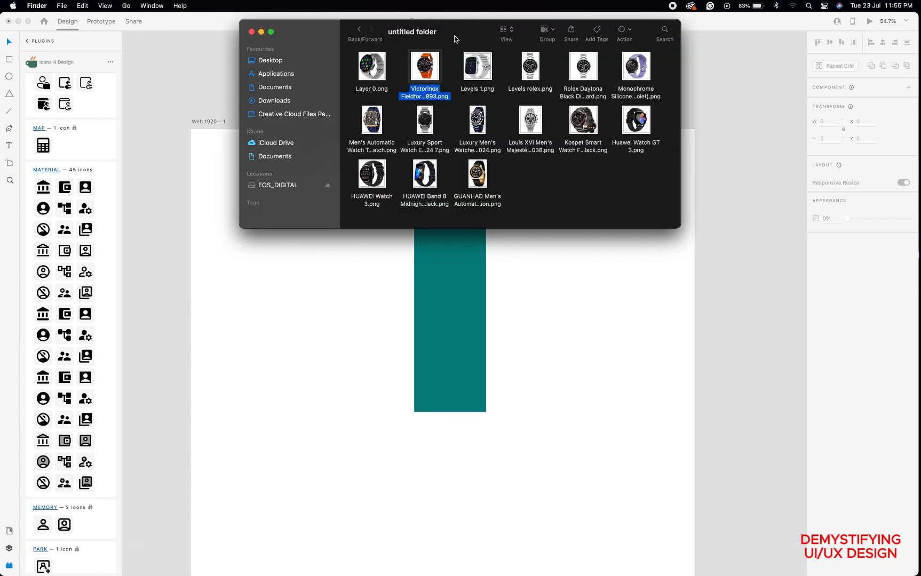
pyautogui.moveTo(458, 35); pyautogui.dragTo(424, 86)
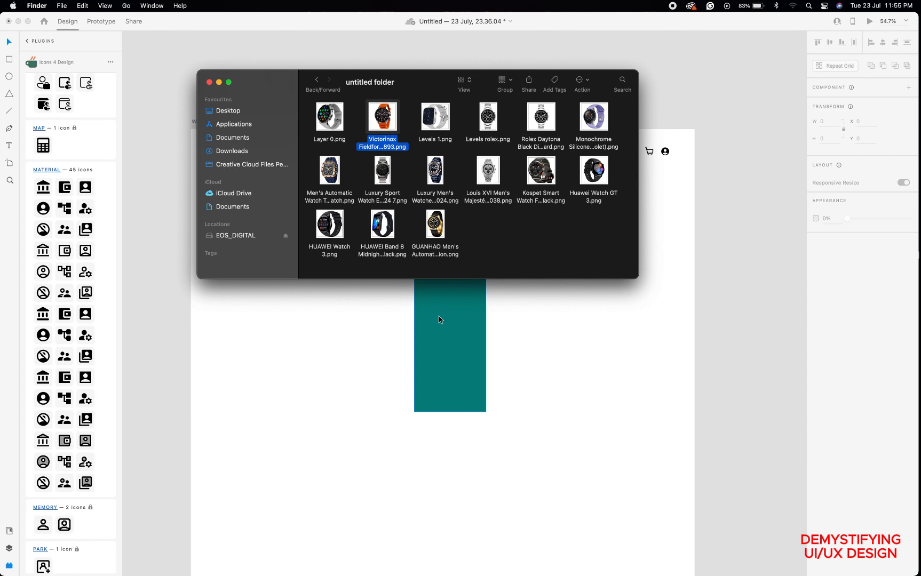
pyautogui.click(741, 316)
pyautogui.scroll(-5, 551, 341)
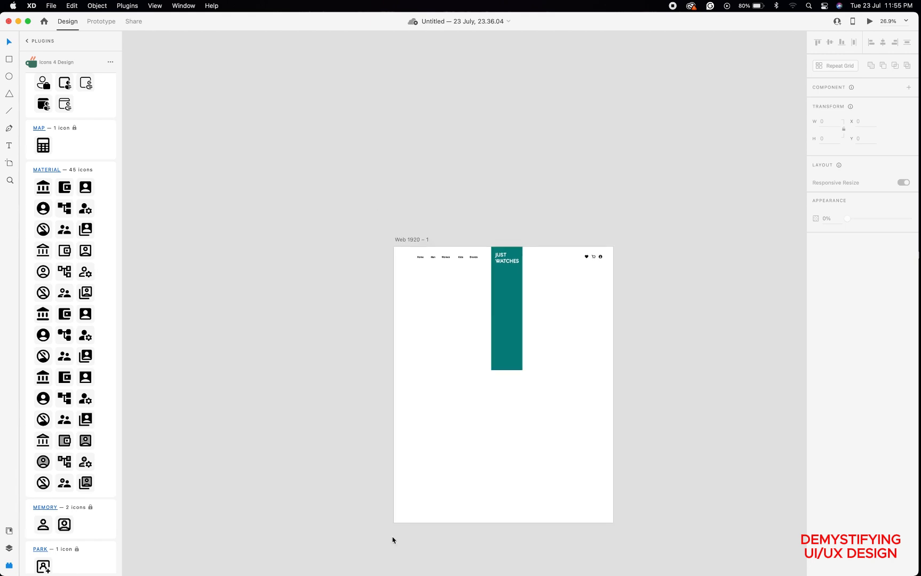
pyautogui.click(128, 556)
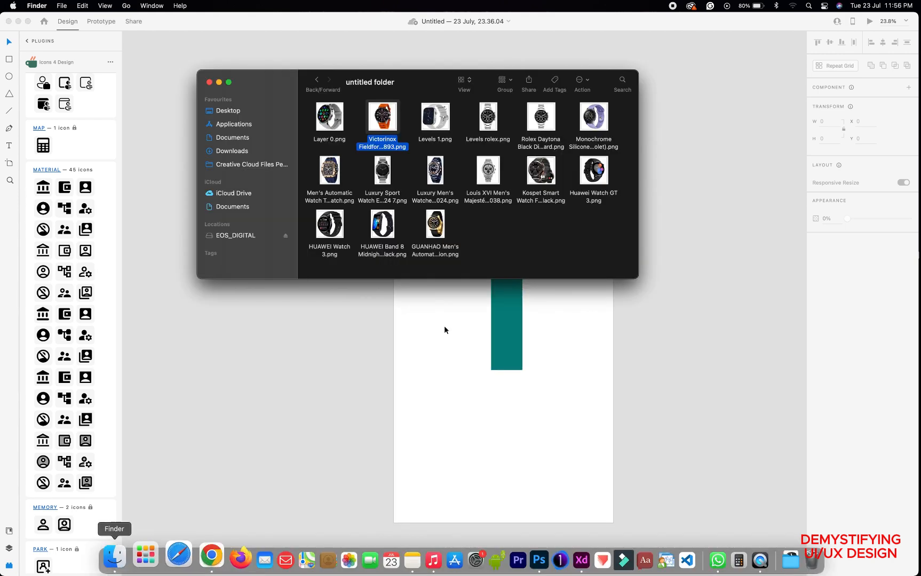
pyautogui.moveTo(380, 116); pyautogui.dragTo(247, 349)
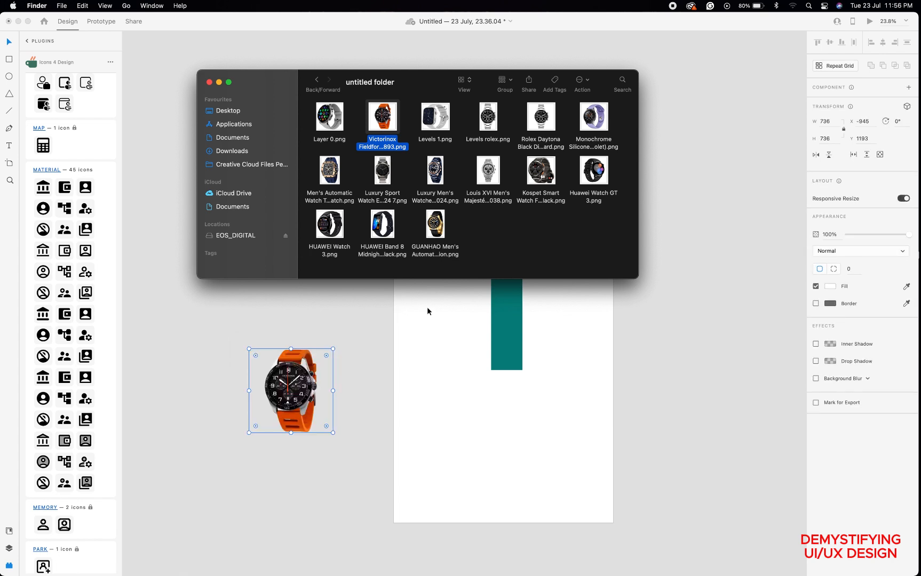
pyautogui.click(359, 325)
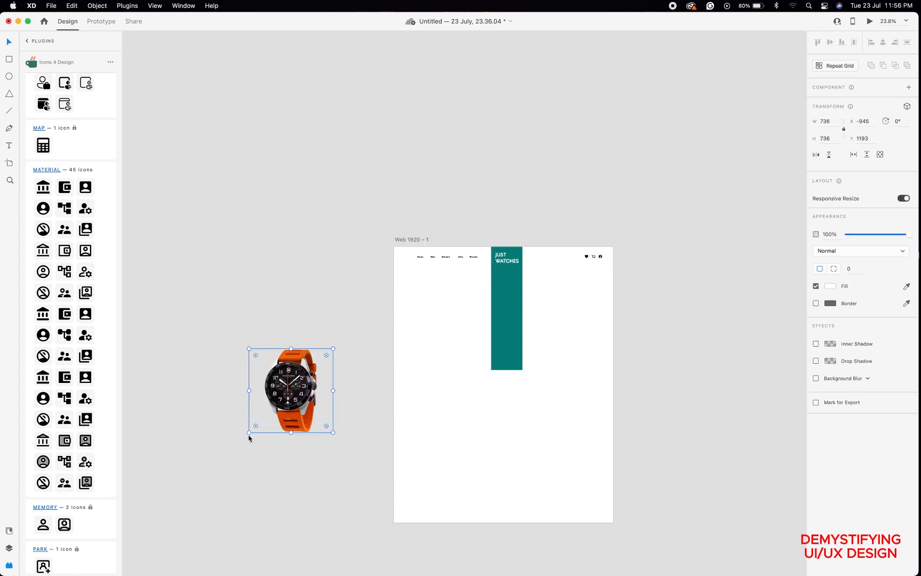
# Scale the watch image to 449 × 449 and place it over the teal strip below the logo at X 755, Y 246.
pyautogui.moveTo(249, 432); pyautogui.dragTo(294, 388)
pyautogui.moveTo(440, 300); pyautogui.dragTo(506, 293)
pyautogui.scroll(5, 513, 317)
pyautogui.scroll(3, 513, 316)
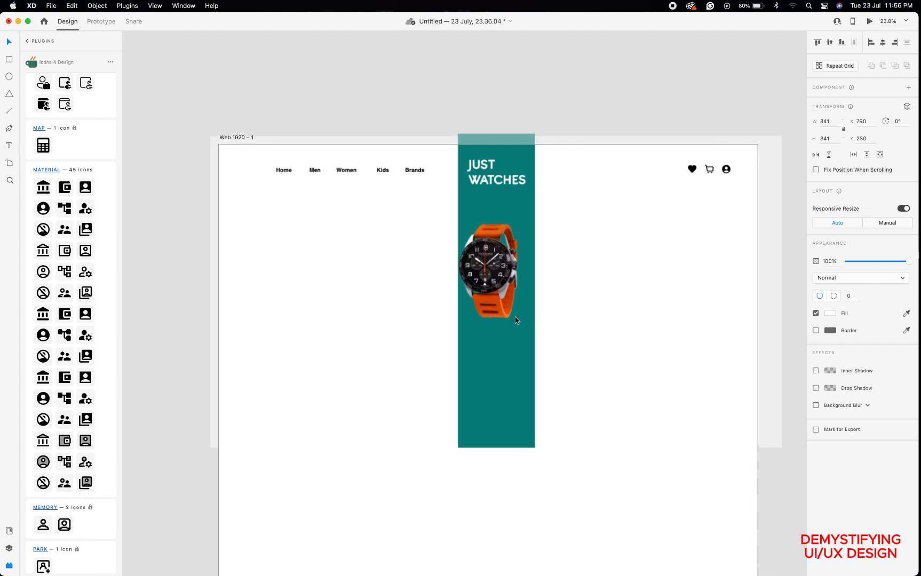
pyautogui.click(515, 317)
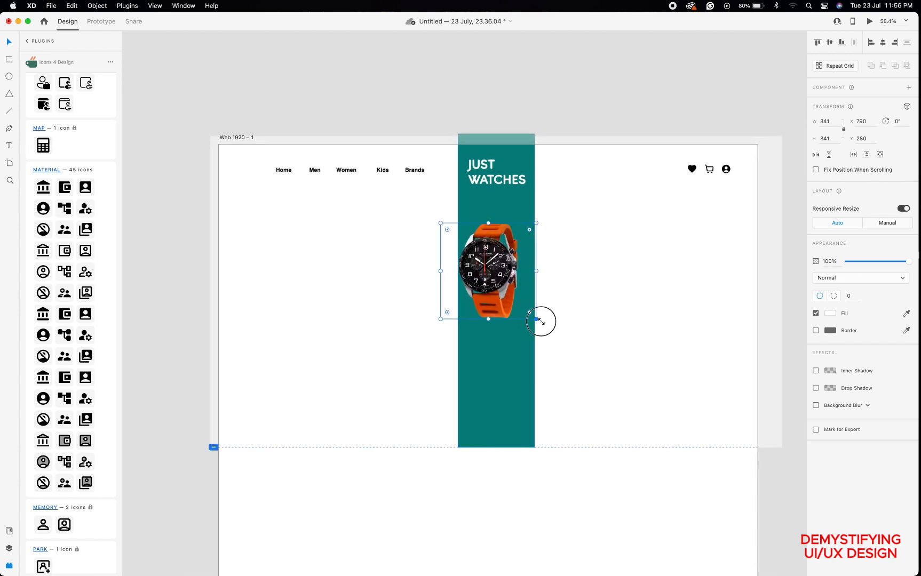
pyautogui.moveTo(536, 319); pyautogui.dragTo(583, 350)
pyautogui.moveTo(512, 287); pyautogui.dragTo(500, 277)
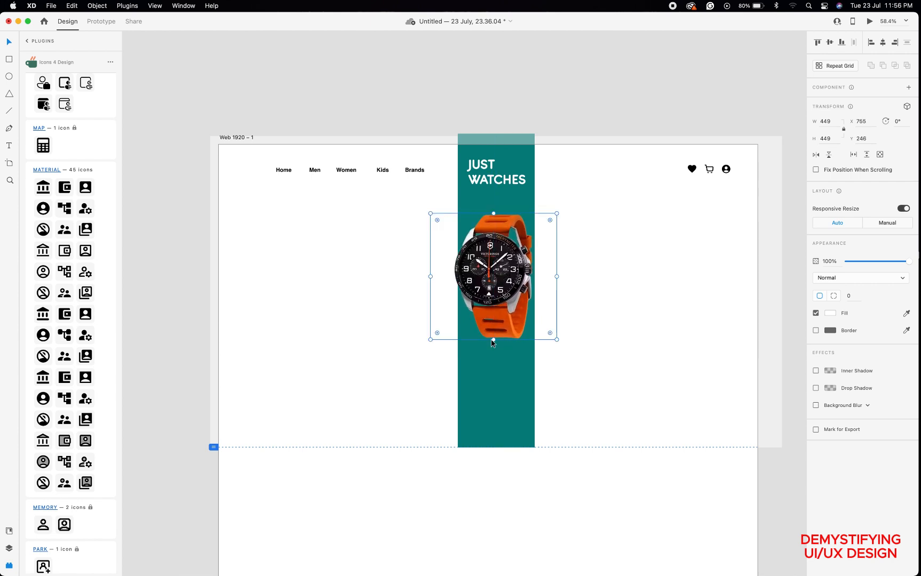
# Narrow the teal strip from both sides, with its left edge at X 871, and move the watch up to Y 226.
pyautogui.click(480, 368)
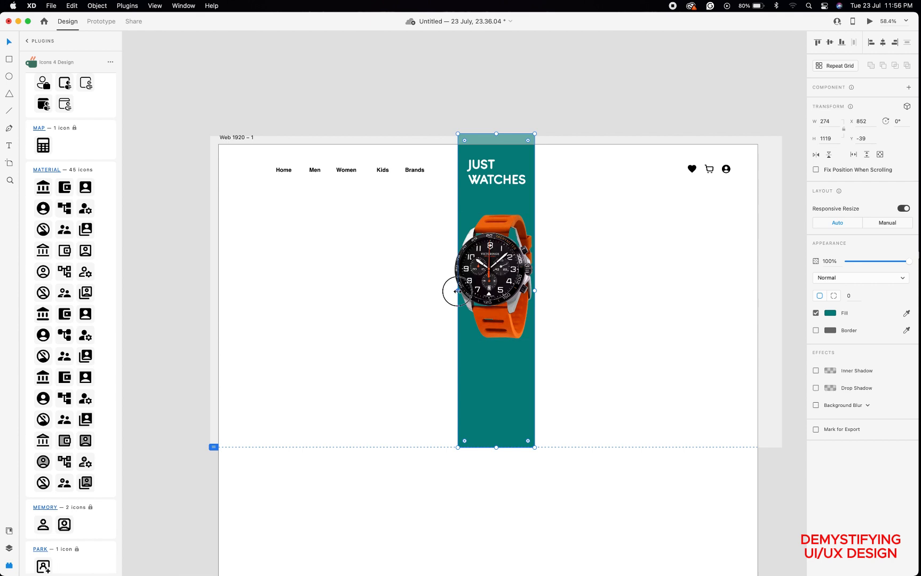
pyautogui.moveTo(458, 291); pyautogui.dragTo(463, 291)
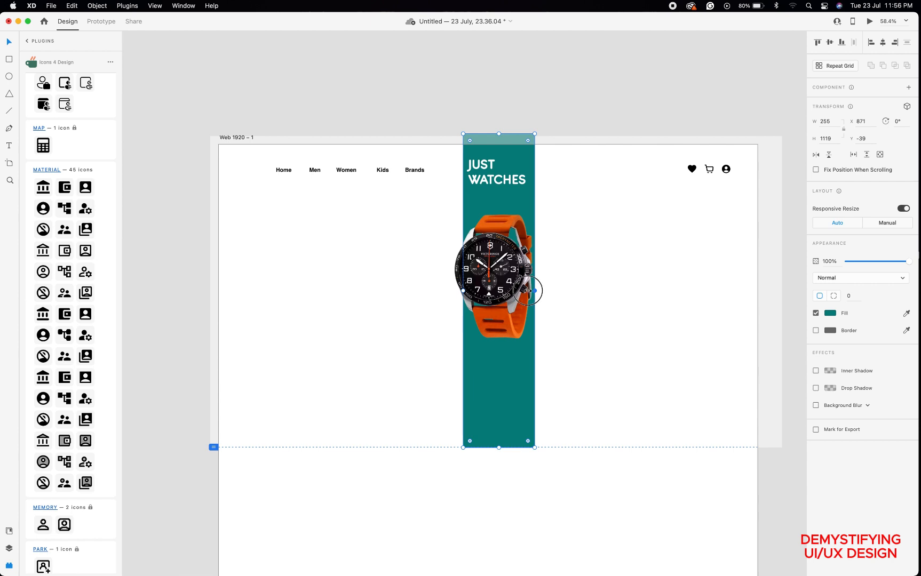
pyautogui.moveTo(536, 291); pyautogui.dragTo(495, 275)
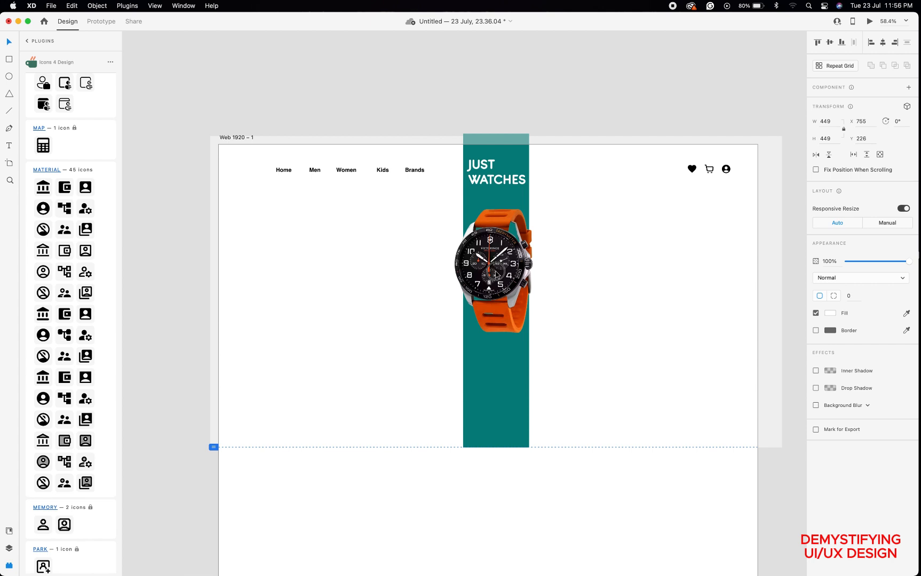
# Enlarge the watch image to 474 × 473 and centre it over the narrowed teal strip at X 744, Y 214.
pyautogui.moveTo(557, 271); pyautogui.dragTo(563, 271)
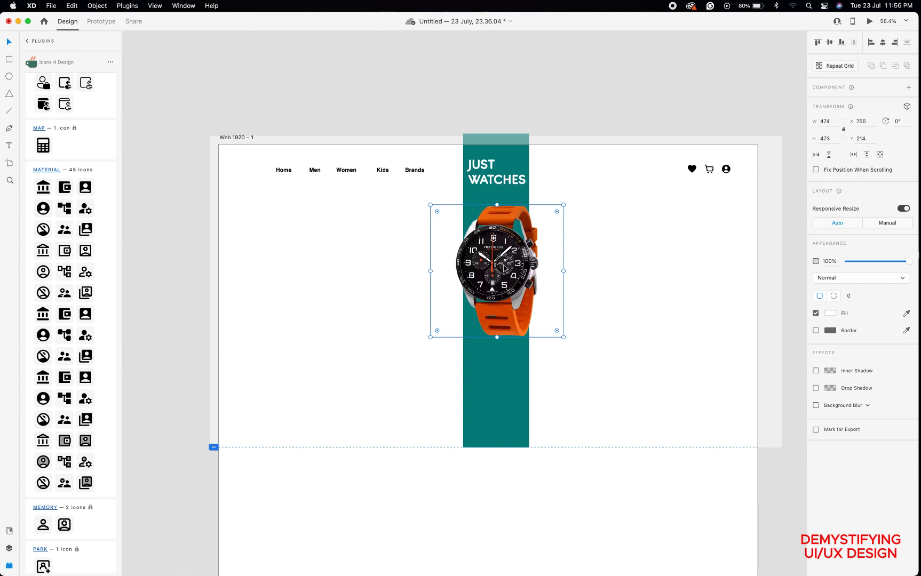
pyautogui.click(497, 95)
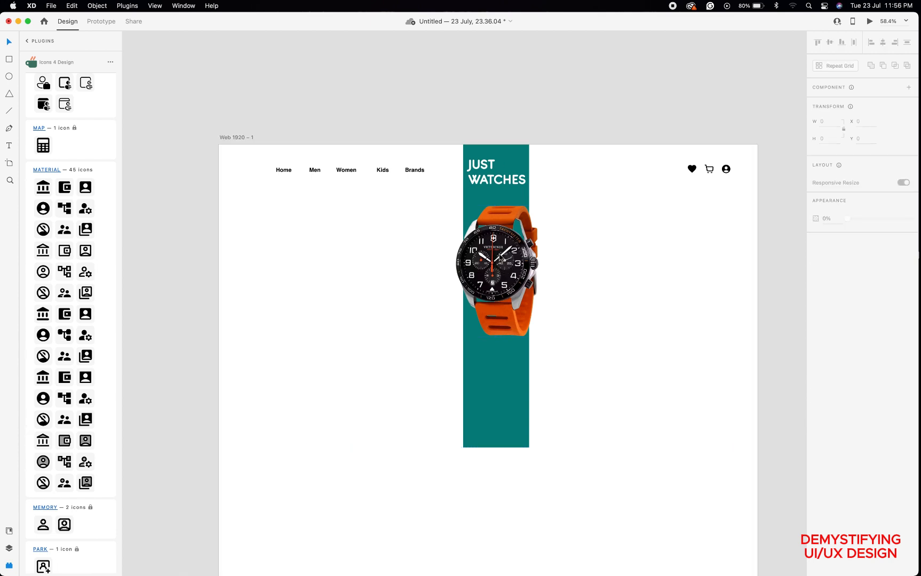
pyautogui.moveTo(499, 259); pyautogui.dragTo(492, 261)
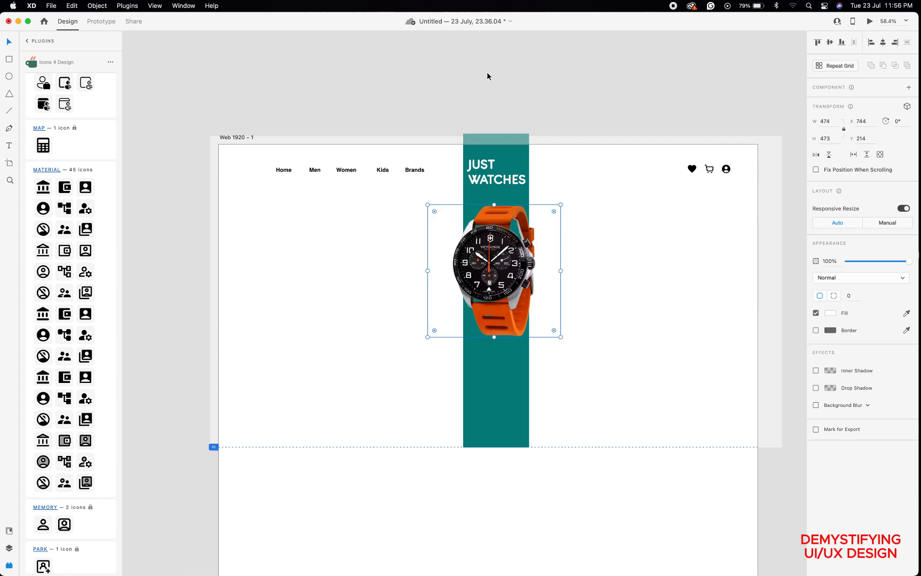
pyautogui.click(487, 80)
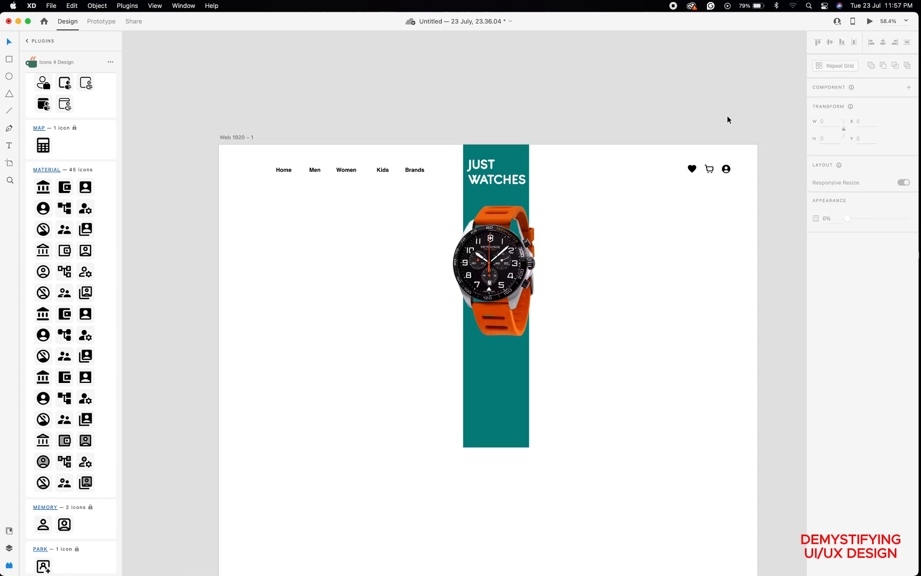
# Check the page in preview, move the watch image down to X 742, Y 237, and save the document.
pyautogui.click(869, 21)
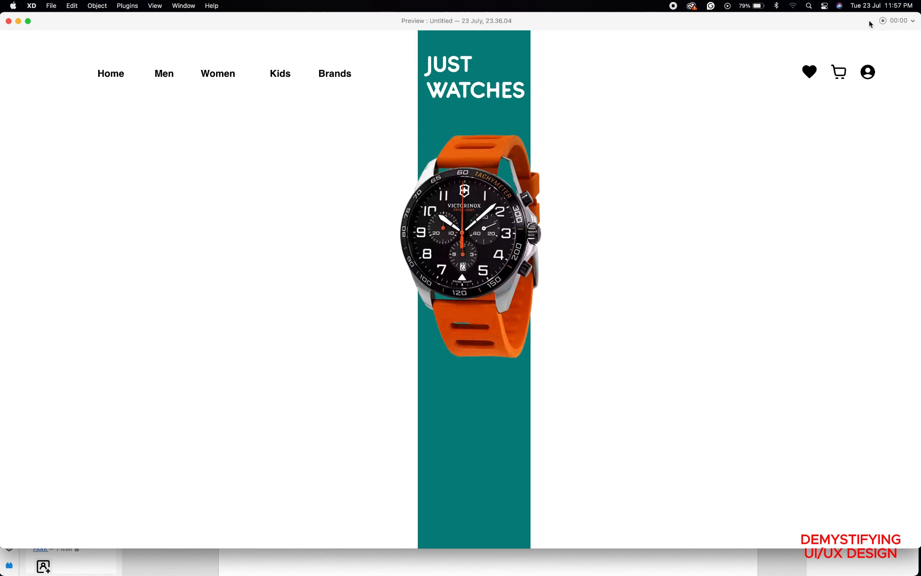
pyautogui.click(8, 22)
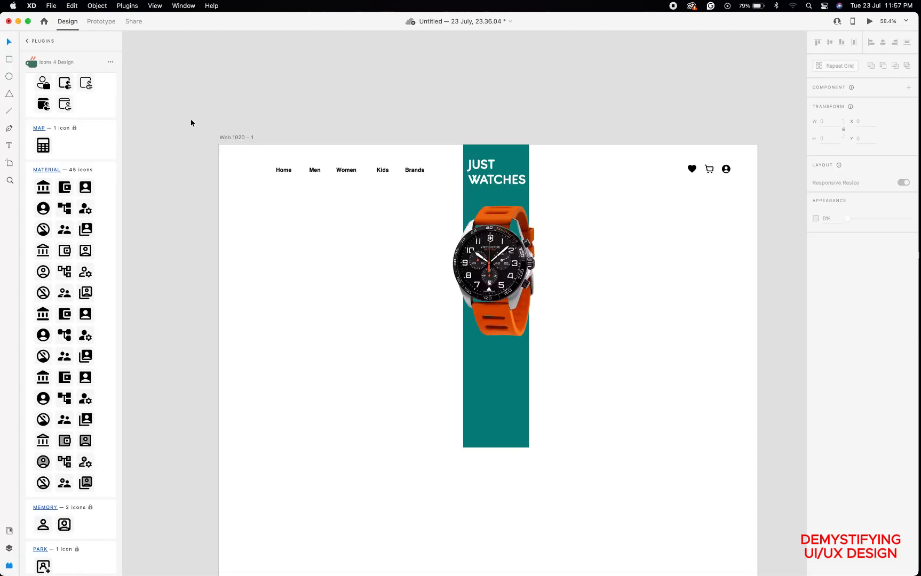
pyautogui.click(494, 262)
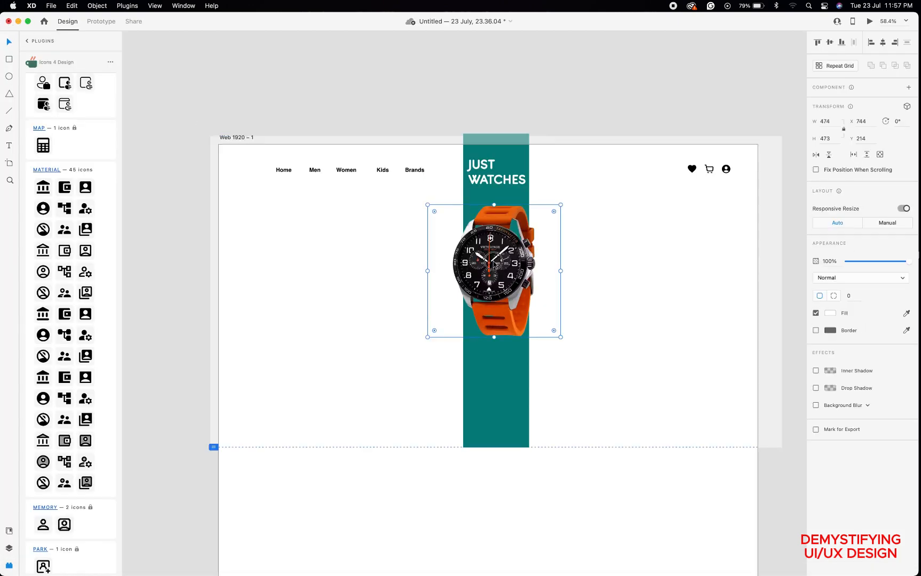
pyautogui.moveTo(494, 262); pyautogui.dragTo(495, 270)
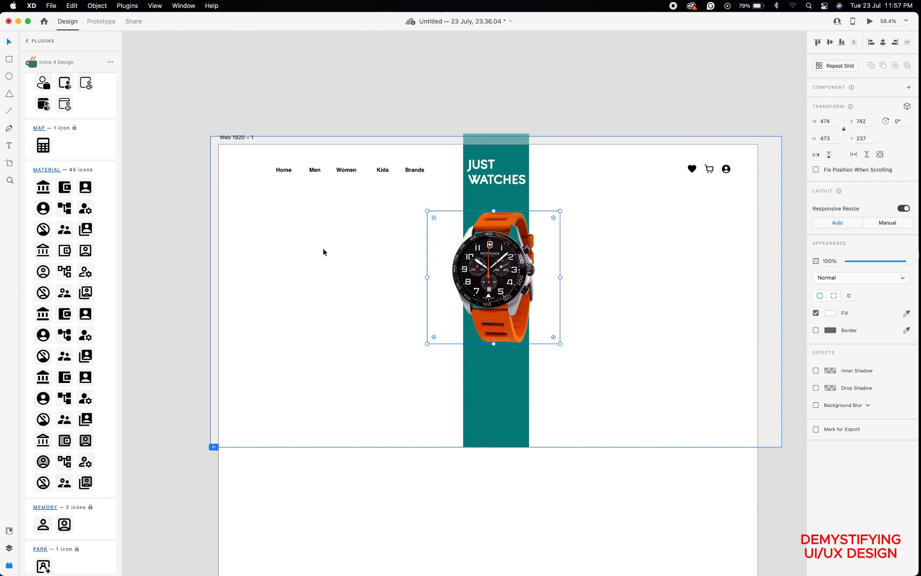
pyautogui.press('super+s')
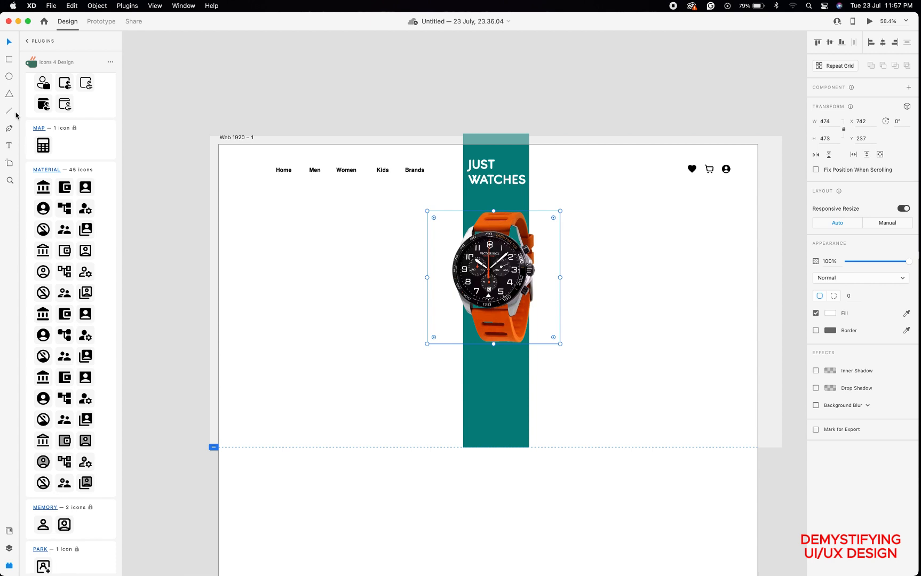
# Add the text "INTRODUCING THE ALL NEW" below the navigation, aligned with Home at X 204, Y 319.
pyautogui.click(9, 145)
pyautogui.click(273, 227)
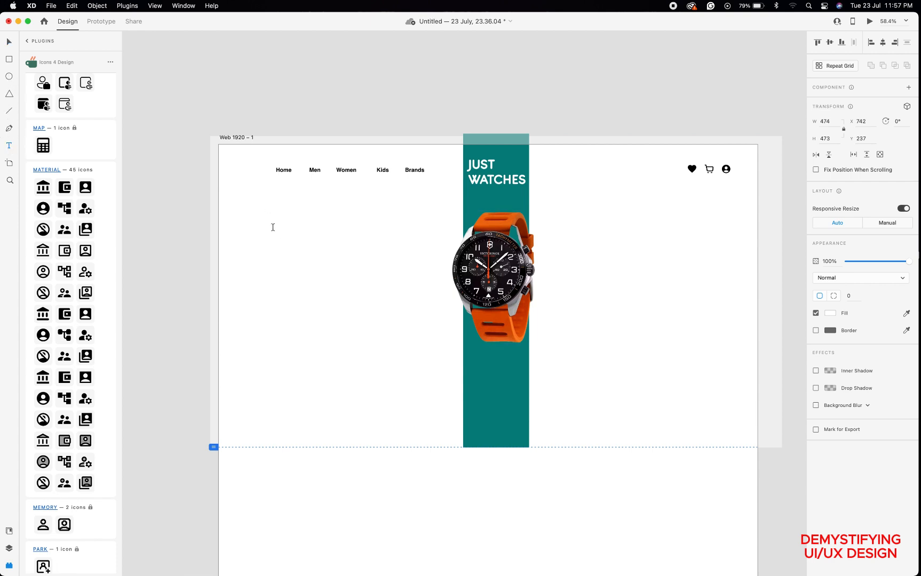
pyautogui.click(272, 229)
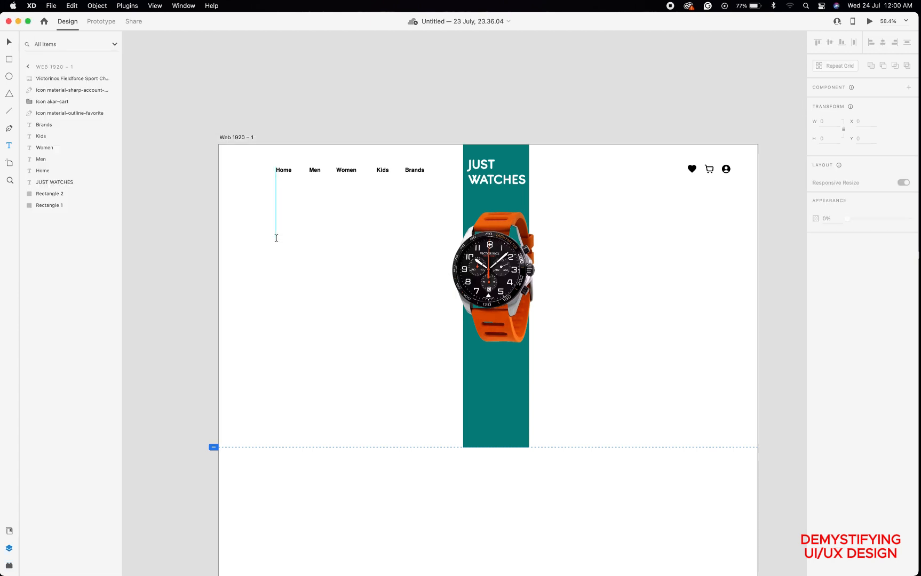
pyautogui.click(276, 236)
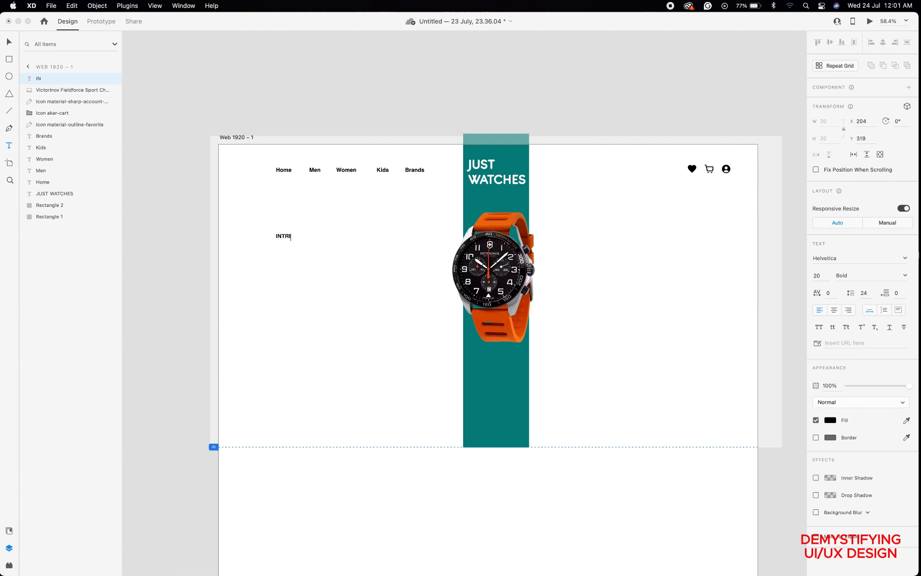
pyautogui.write('INTRODUCING THE ALL NEW')
# Recolour the introductory line dark red #761300, sampled from the slots in the watch's orange strap.
pyautogui.hotkey('shift', 'alt', 'Left')
pyautogui.hotkey('shift', 'alt', 'Left')
pyautogui.hotkey('shift', 'alt', 'Left')
pyautogui.hotkey('shift', 'alt', 'Left')
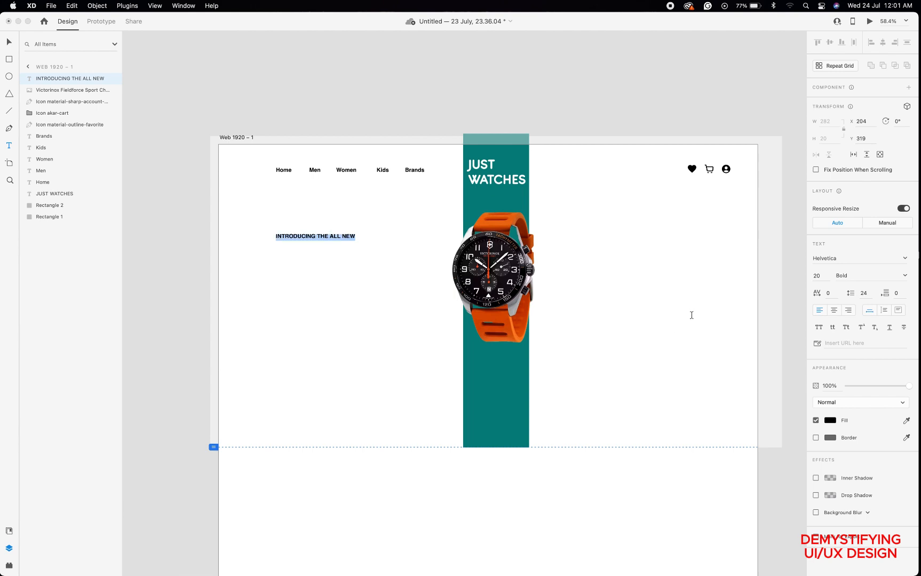
pyautogui.click(829, 420)
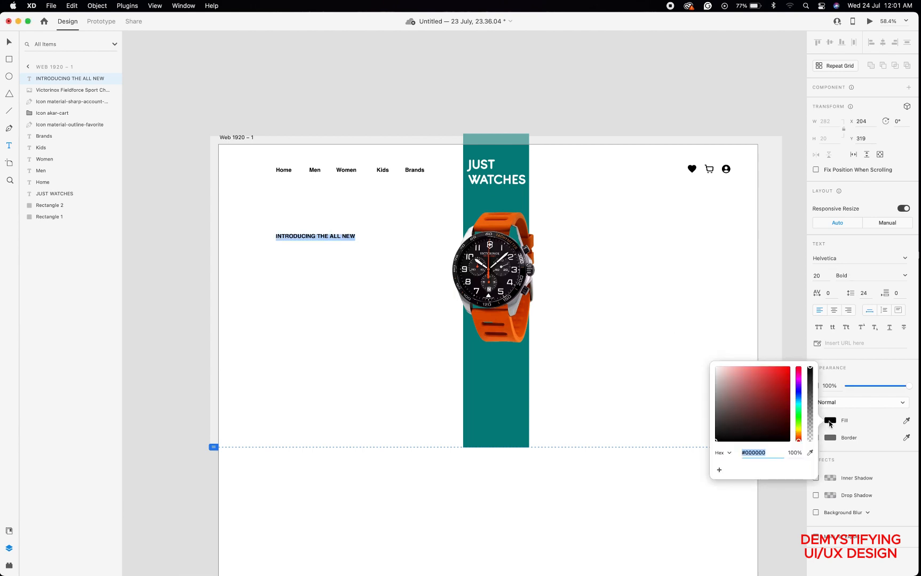
pyautogui.click(798, 435)
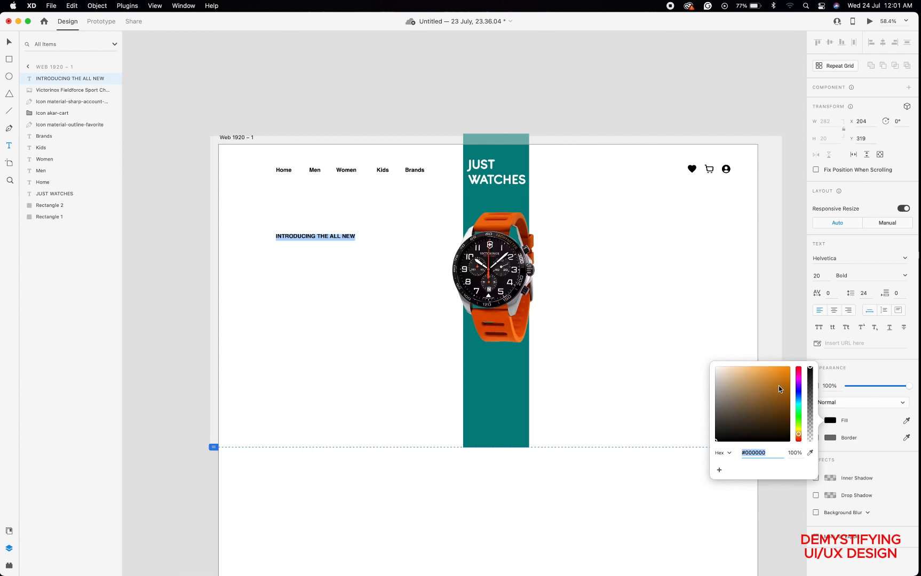
pyautogui.moveTo(778, 384); pyautogui.dragTo(787, 394)
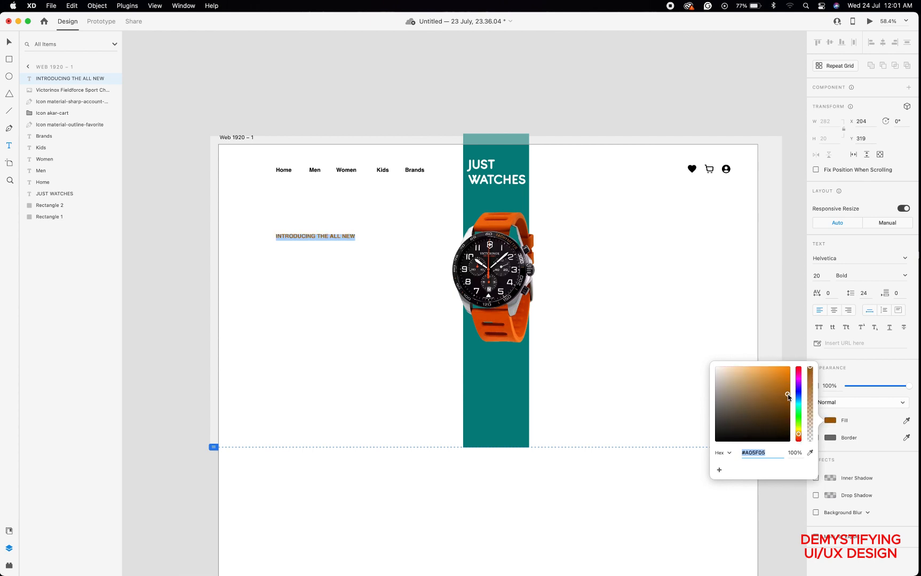
pyautogui.click(810, 453)
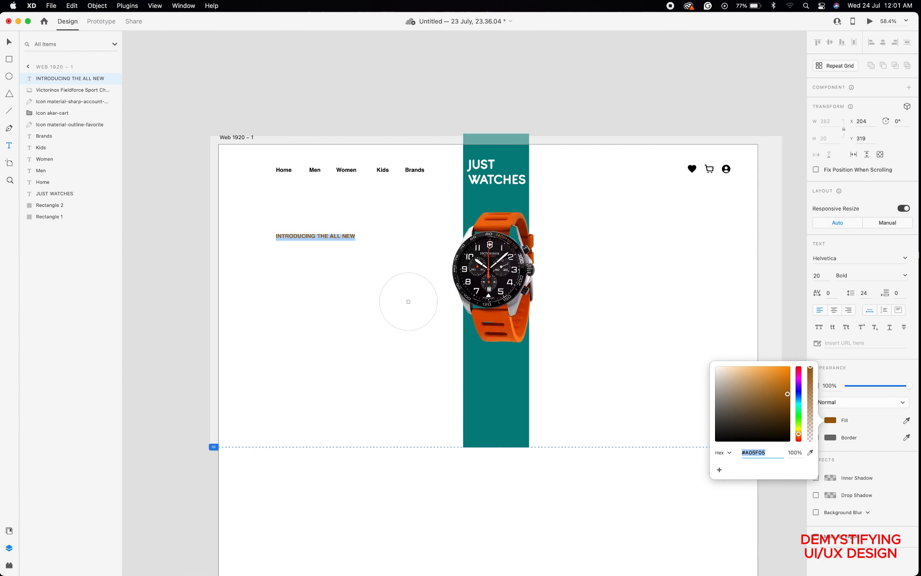
pyautogui.click(501, 326)
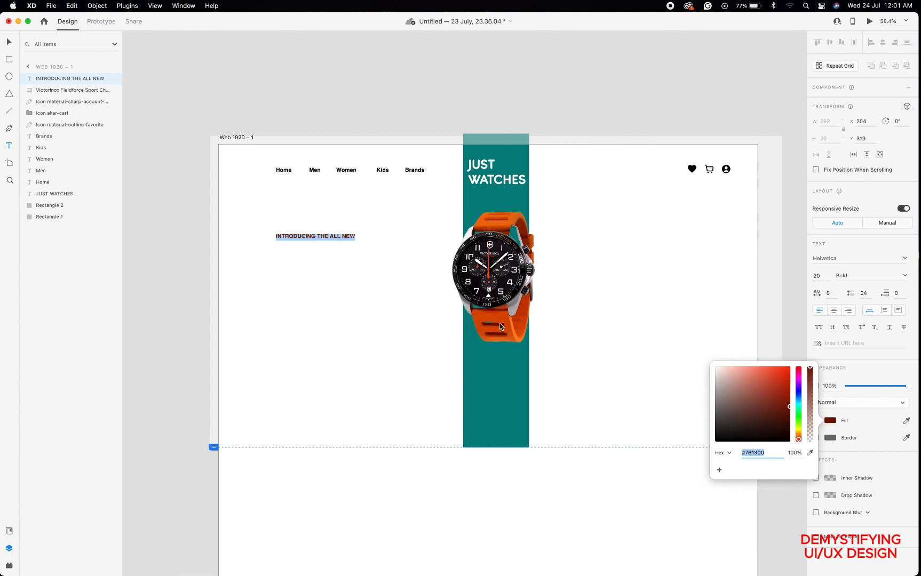
# Change the introductory line to title case and finish editing it.
pyautogui.click(9, 43)
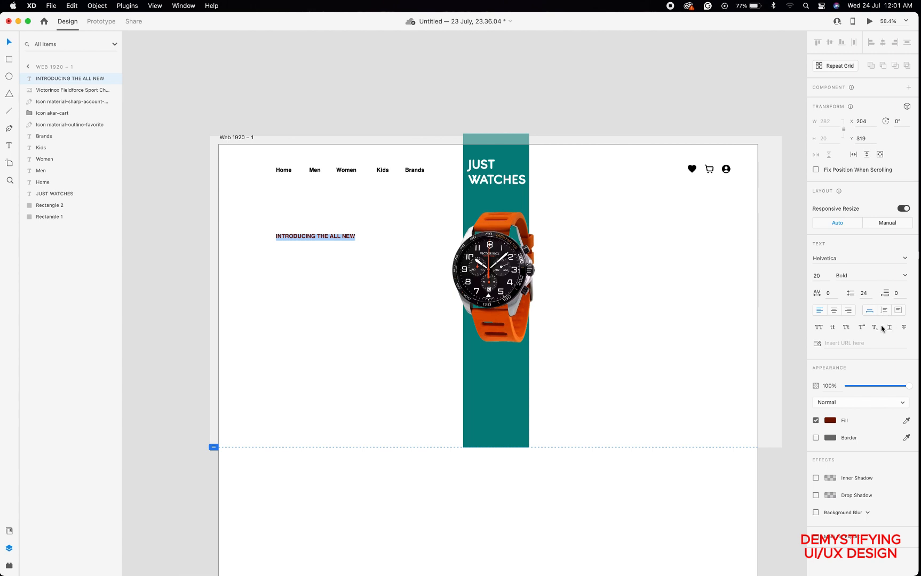
pyautogui.click(846, 328)
pyautogui.press('Escape')
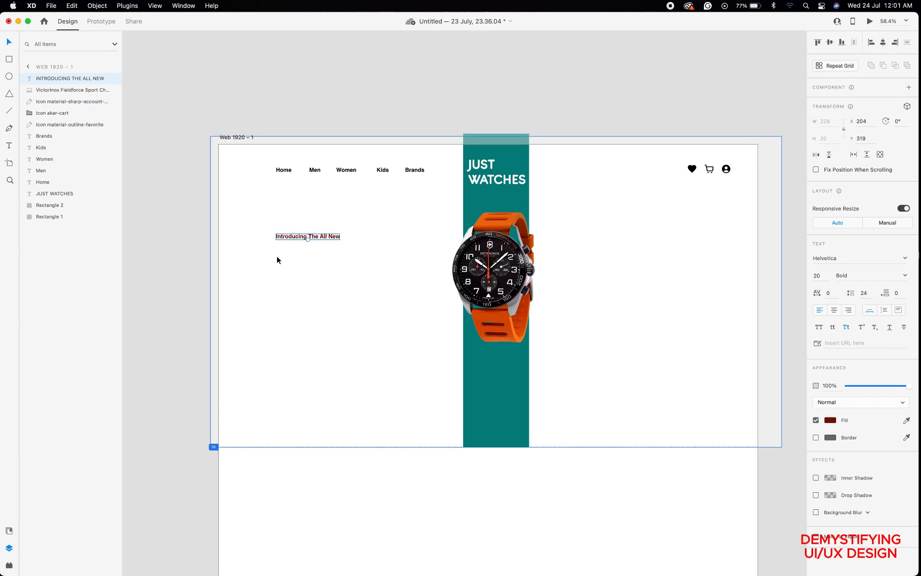
# Add the headline "VICTORINOX FIELFORCE SPORT" below the introductory line at X 204, Y 388, with SPORT on a second line.
pyautogui.click(277, 257)
pyautogui.click(10, 145)
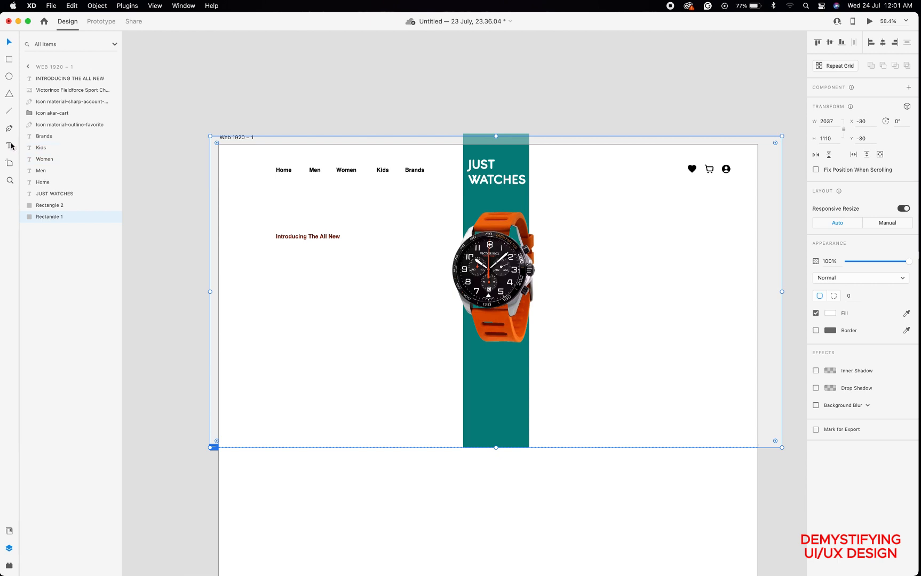
pyautogui.click(277, 256)
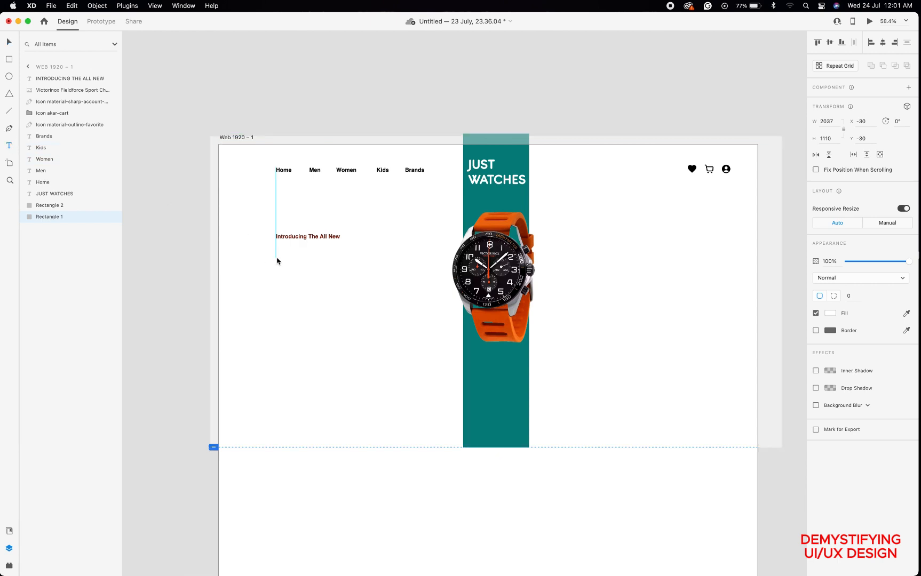
pyautogui.write('VICT')
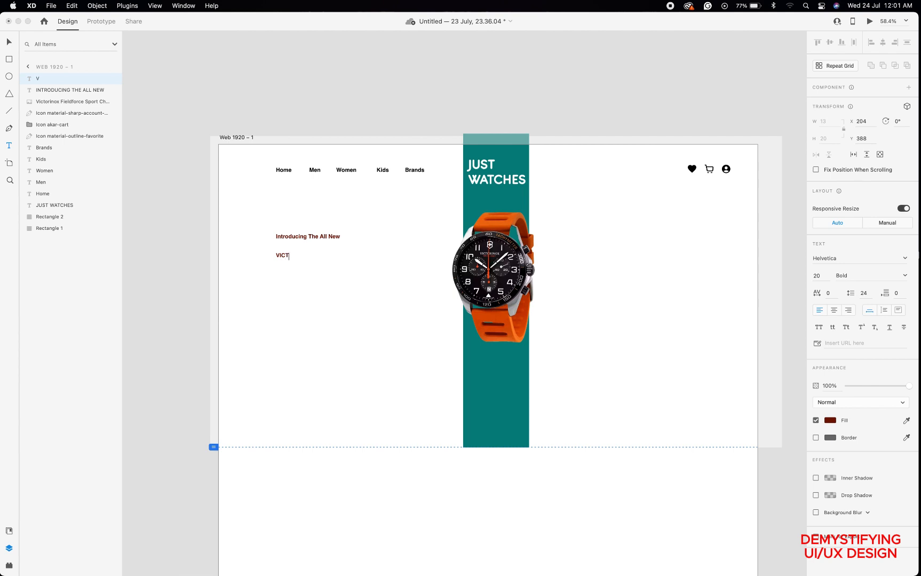
pyautogui.write('ORINOX')
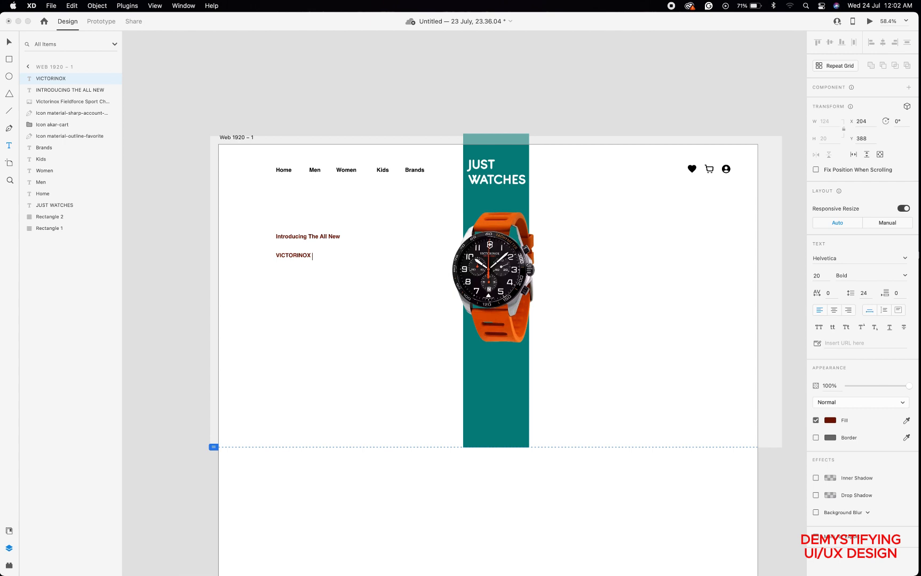
pyautogui.write(' FIELFORCE SPORT')
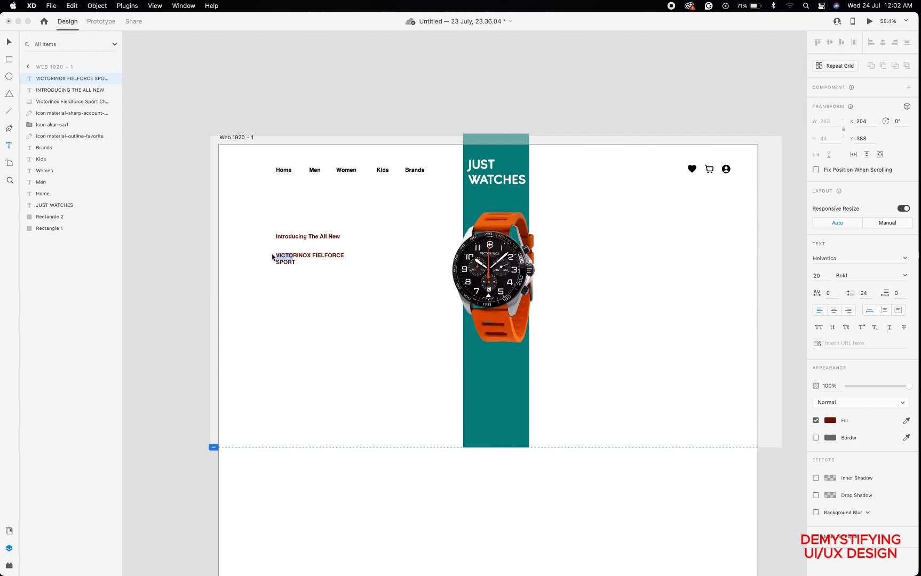
# Try the headline at font size 70, and reduce it to 50.
pyautogui.moveTo(273, 260)
pyautogui.mouseDown()
pyautogui.moveTo(297, 264)
pyautogui.moveTo(269, 250)
pyautogui.mouseUp()
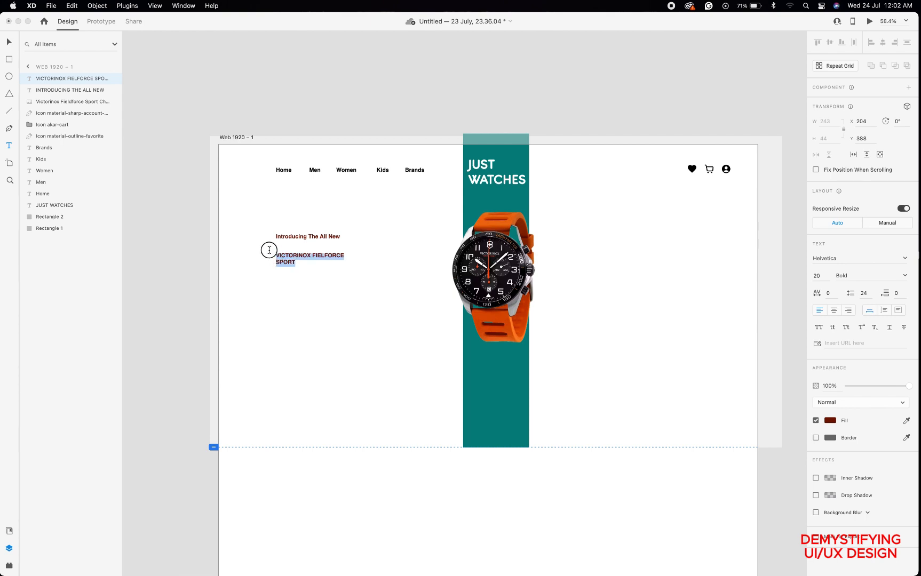
pyautogui.click(821, 276)
pyautogui.write('7')
pyautogui.press('Return')
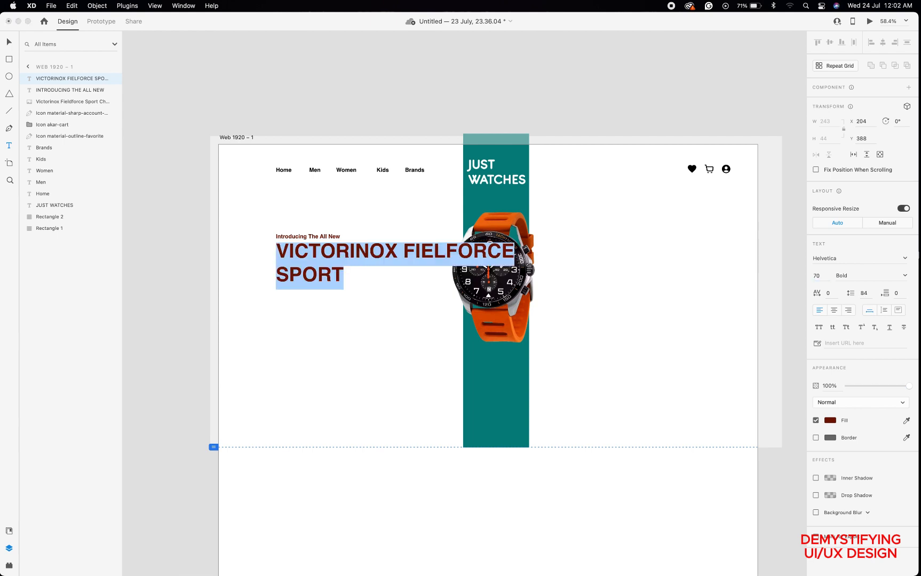
pyautogui.click(822, 276)
pyautogui.write('50')
pyautogui.press('Return')
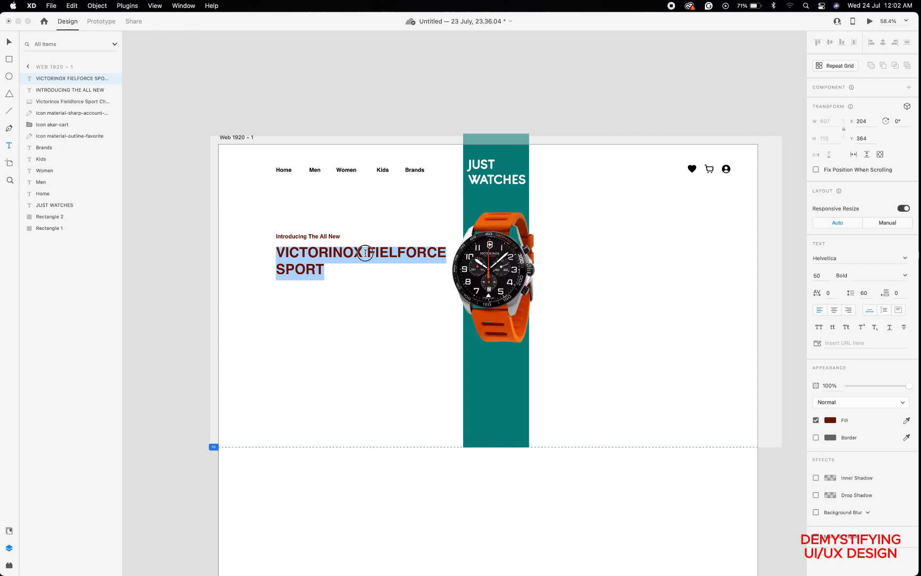
# Break the headline after VICTORINOX so that its three words stand on separate lines.
pyautogui.click(364, 254)
pyautogui.press('Return')
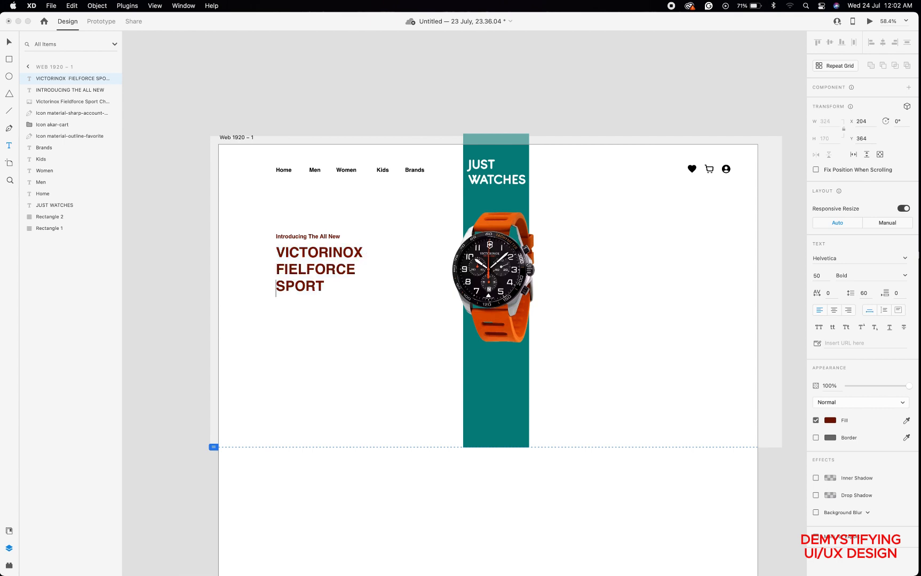
pyautogui.press('BackSpace')
pyautogui.press('Return')
# Set the whole three-line headline's font size to 40.
pyautogui.moveTo(324, 288); pyautogui.dragTo(271, 242)
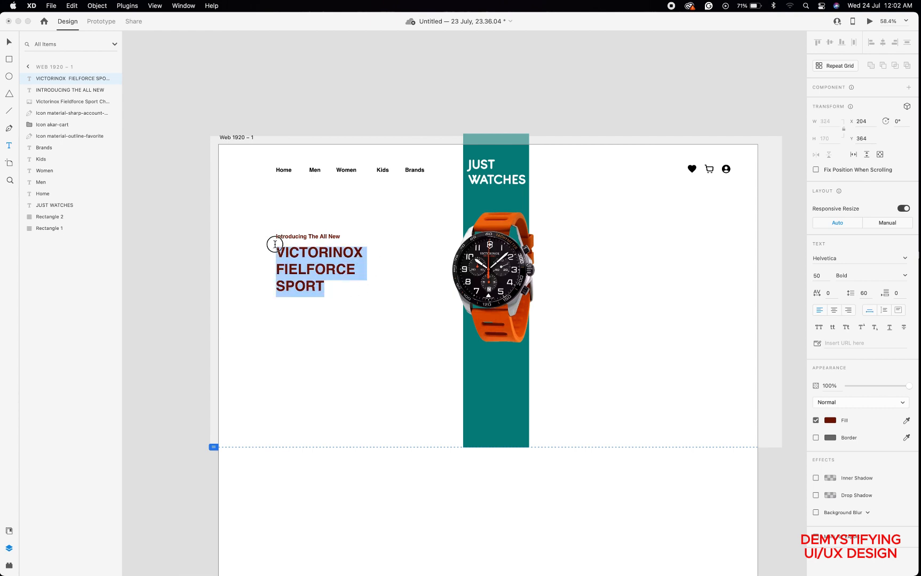
pyautogui.click(820, 277)
pyautogui.write('4')
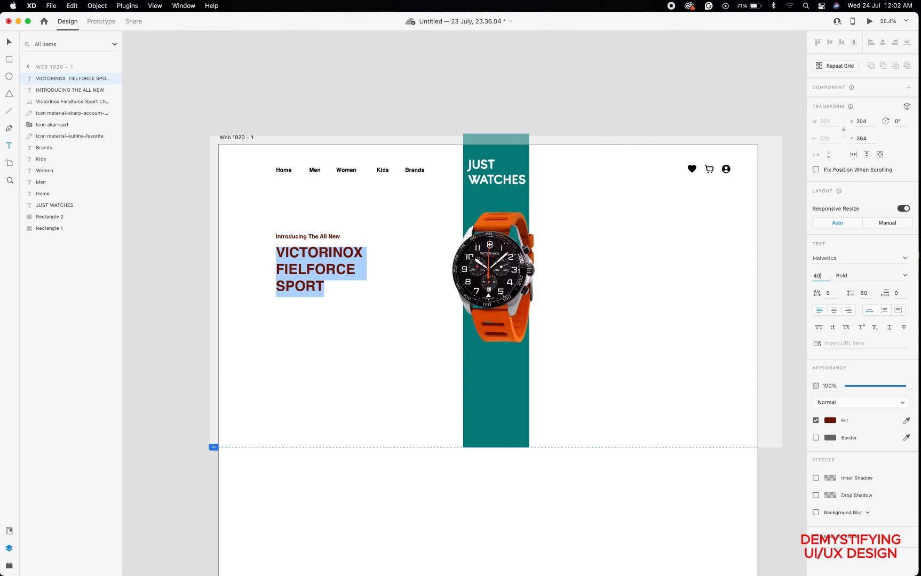
pyautogui.write('0')
pyautogui.press('Return')
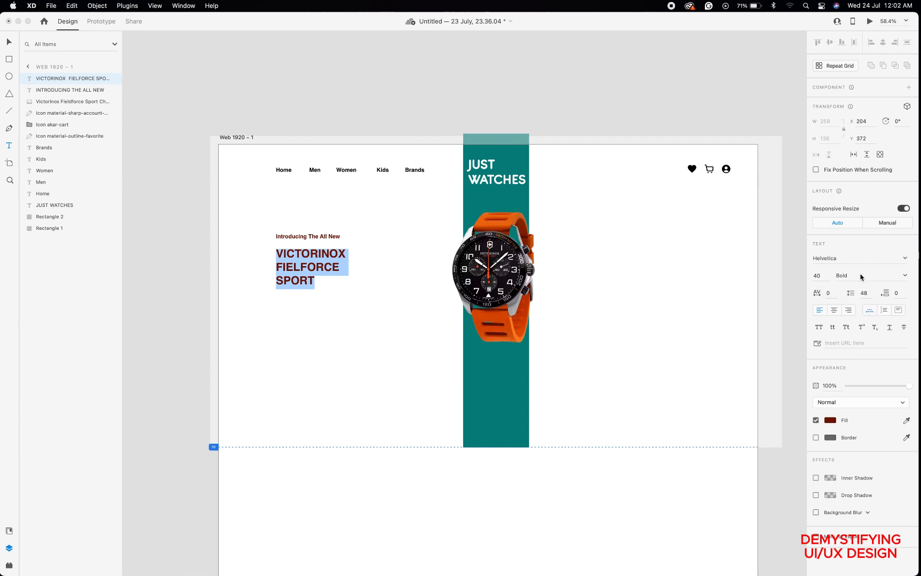
# Change the headline's typeface to Homizio in the Black weight.
pyautogui.click(904, 259)
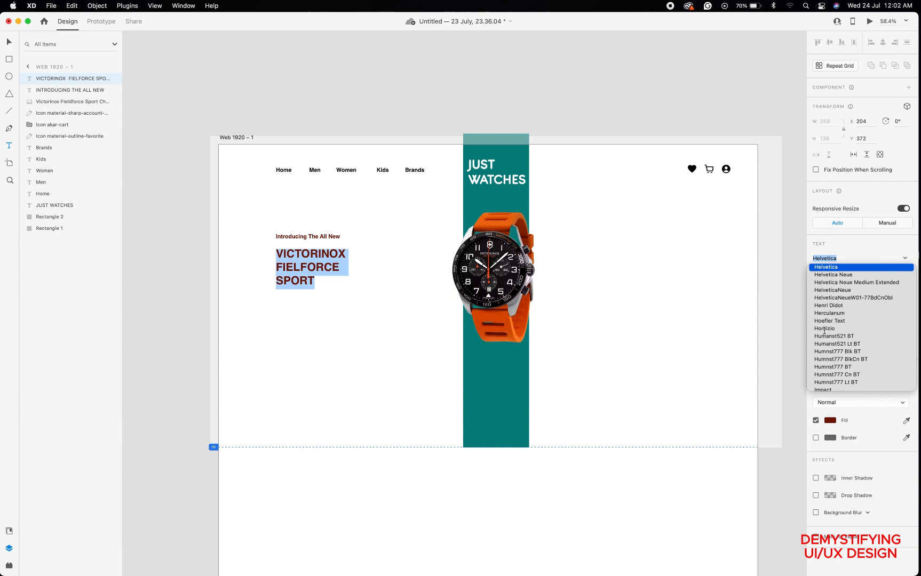
pyautogui.click(825, 328)
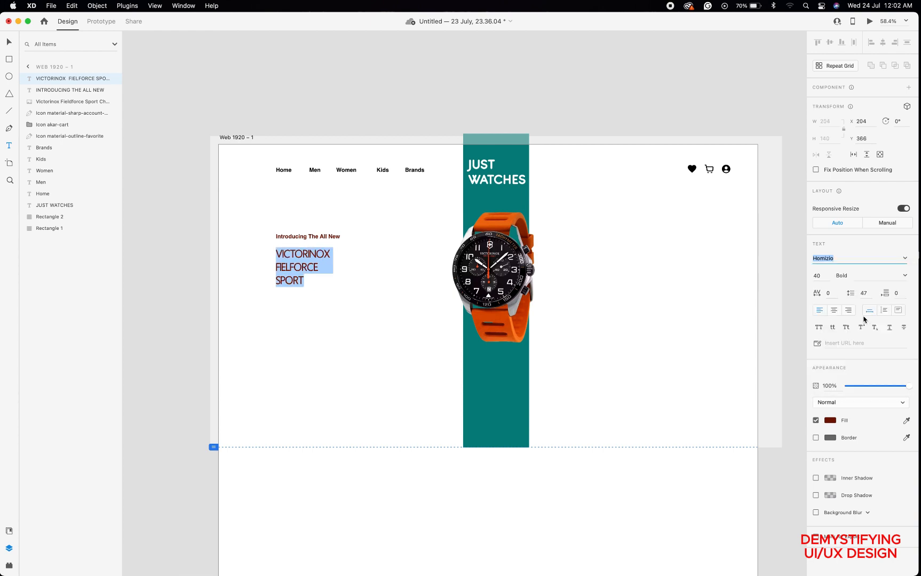
pyautogui.click(905, 276)
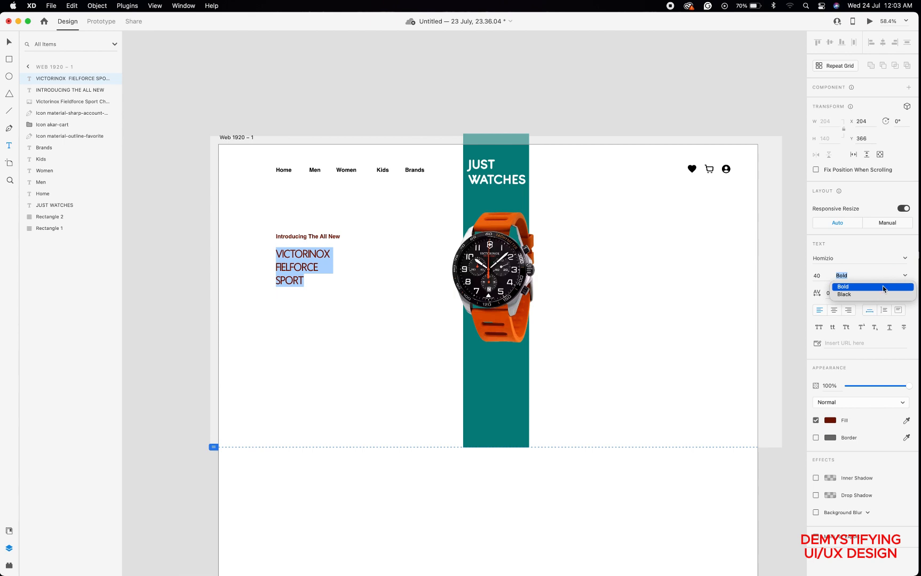
pyautogui.click(851, 296)
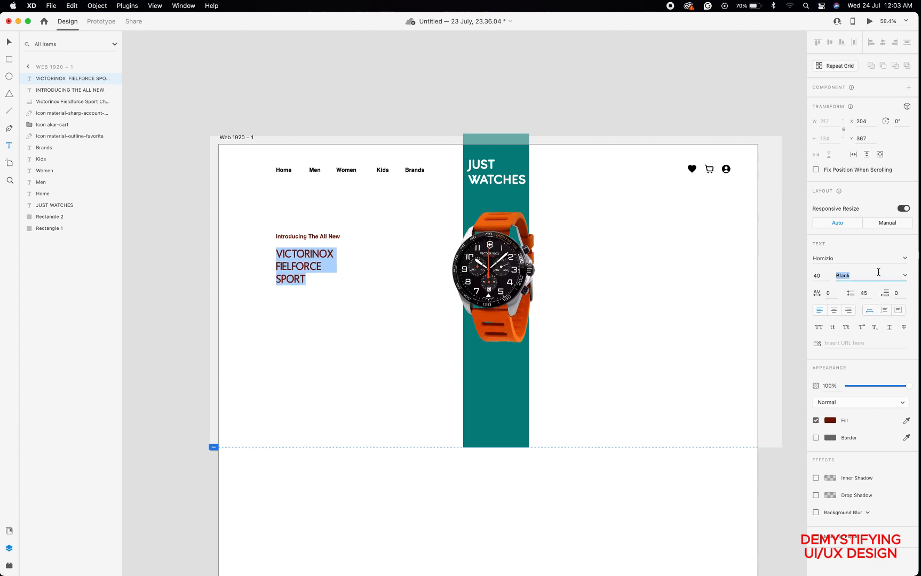
# Deselect the headline text and check the page with its new hero text in the preview.
pyautogui.doubleClick(305, 280)
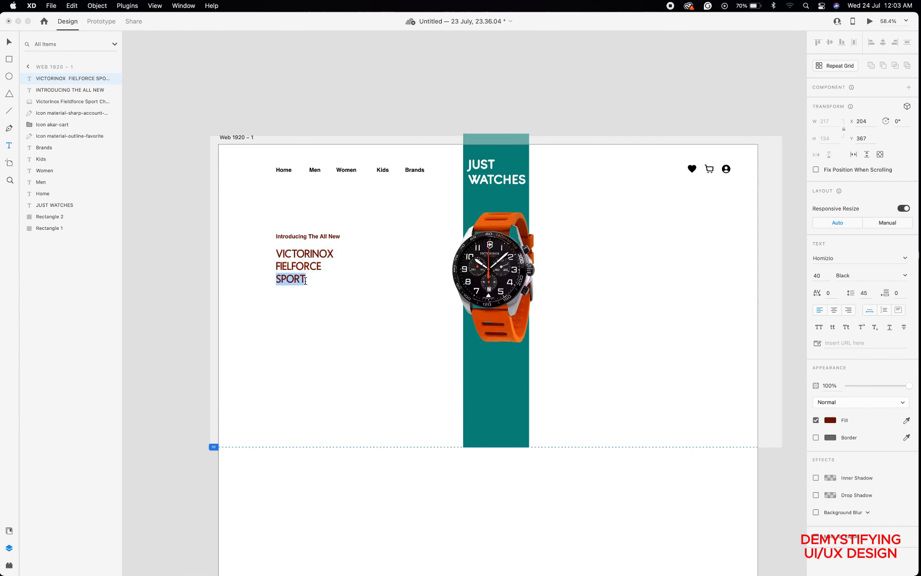
pyautogui.click(317, 282)
pyautogui.click(869, 21)
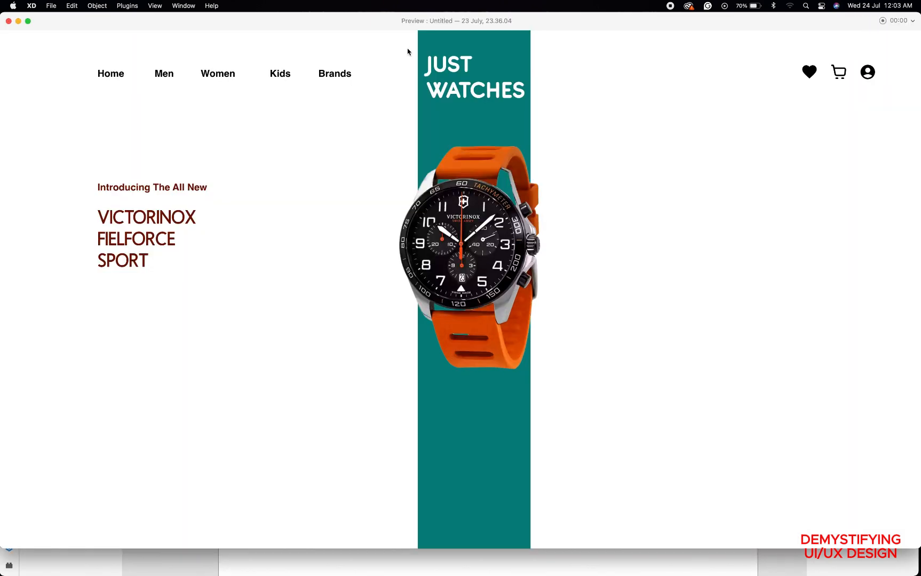
pyautogui.click(8, 21)
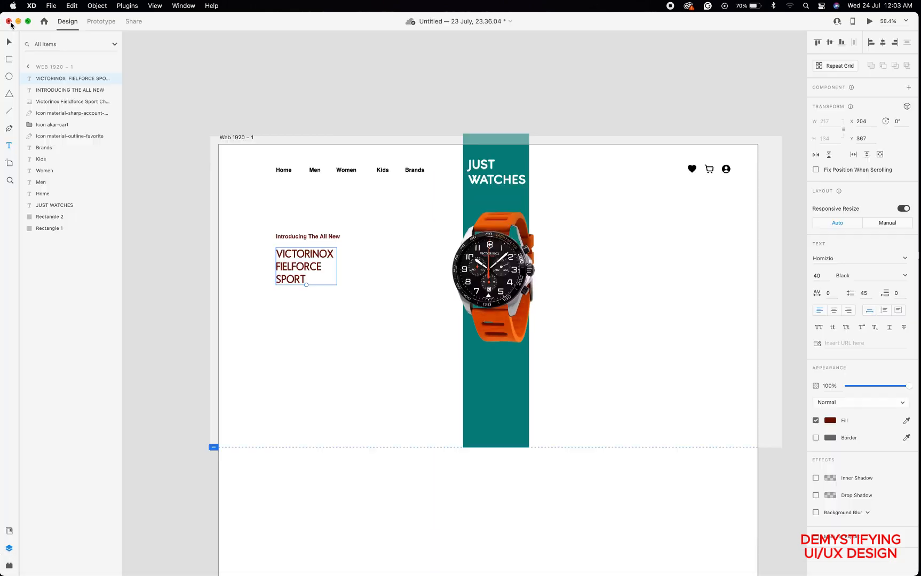
# Try the Oblique style on the "Introducing The All New" line, then undo the change.
pyautogui.doubleClick(335, 238)
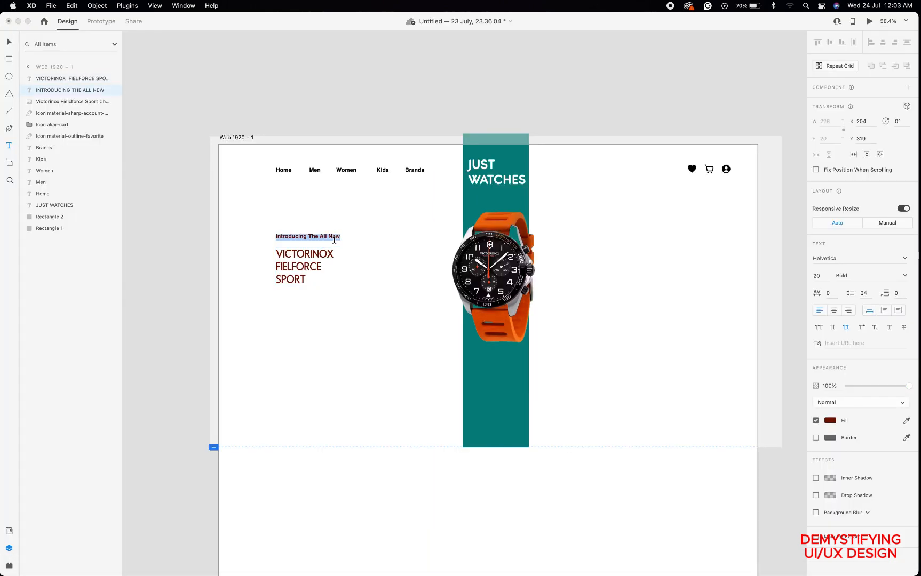
pyautogui.click(904, 276)
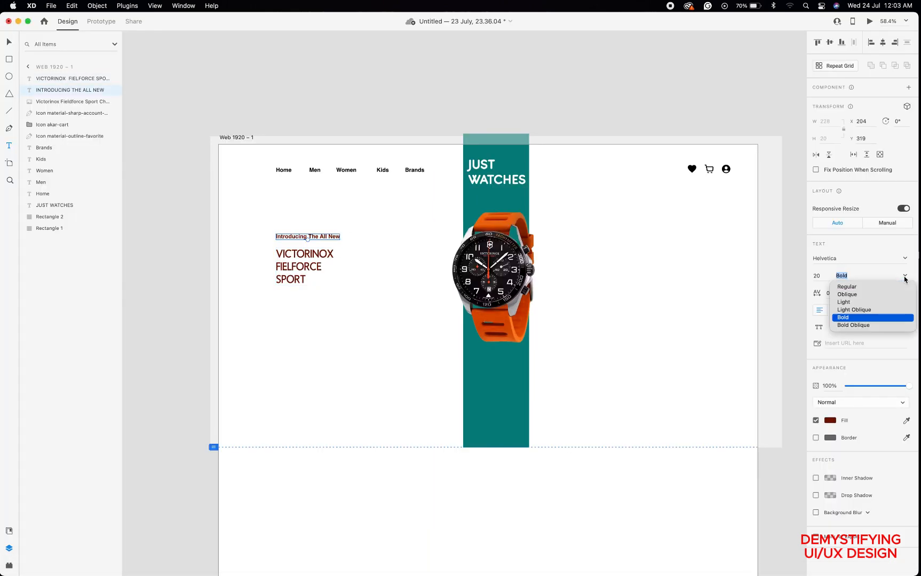
pyautogui.click(843, 295)
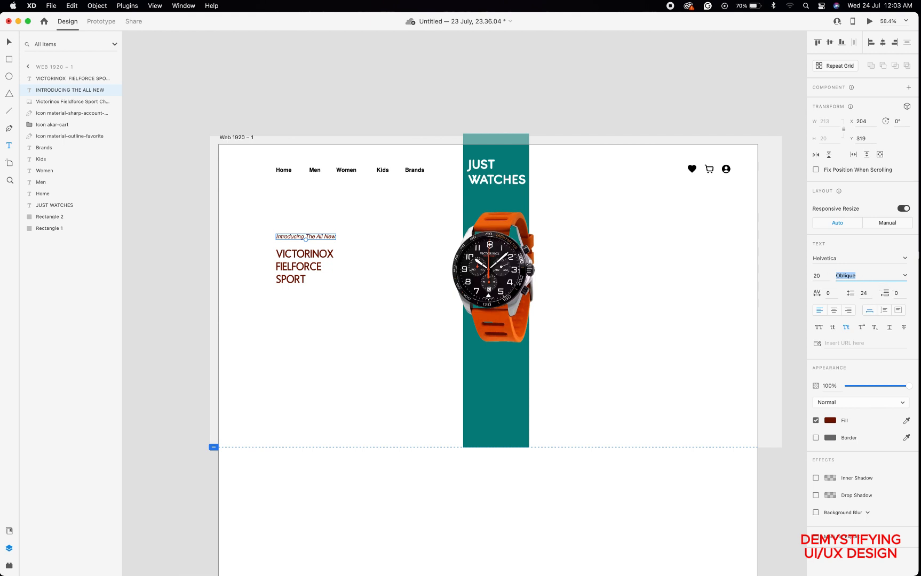
pyautogui.click(827, 278)
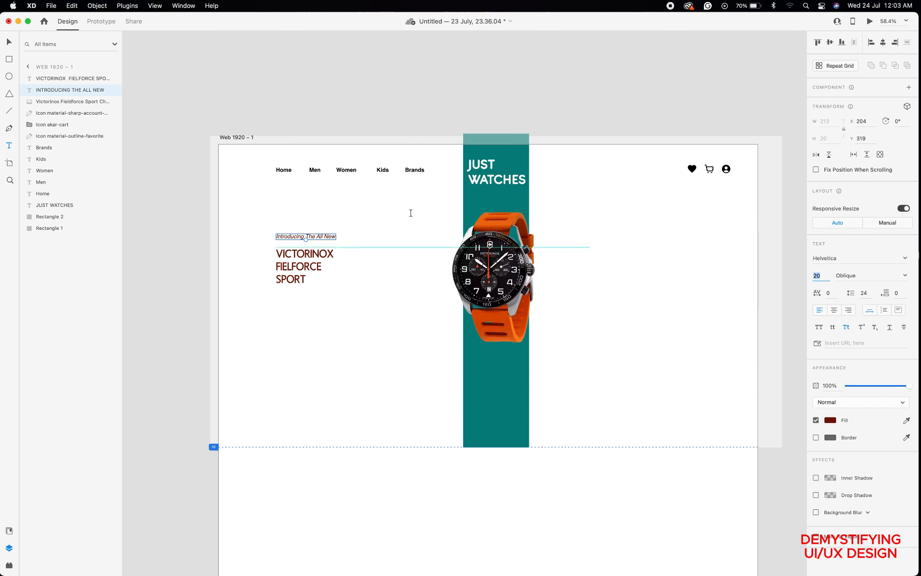
pyautogui.click(337, 233)
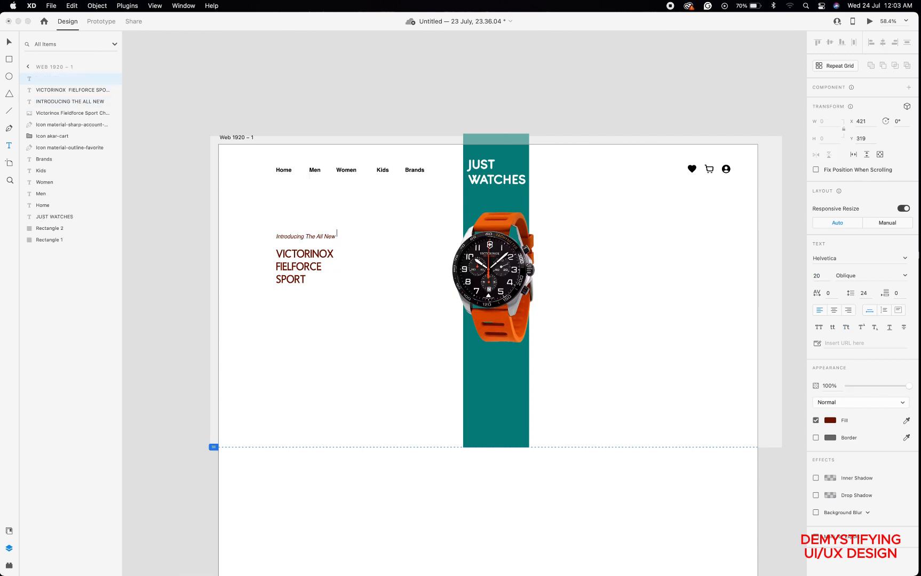
pyautogui.click(5, 44)
pyautogui.press('super+b')
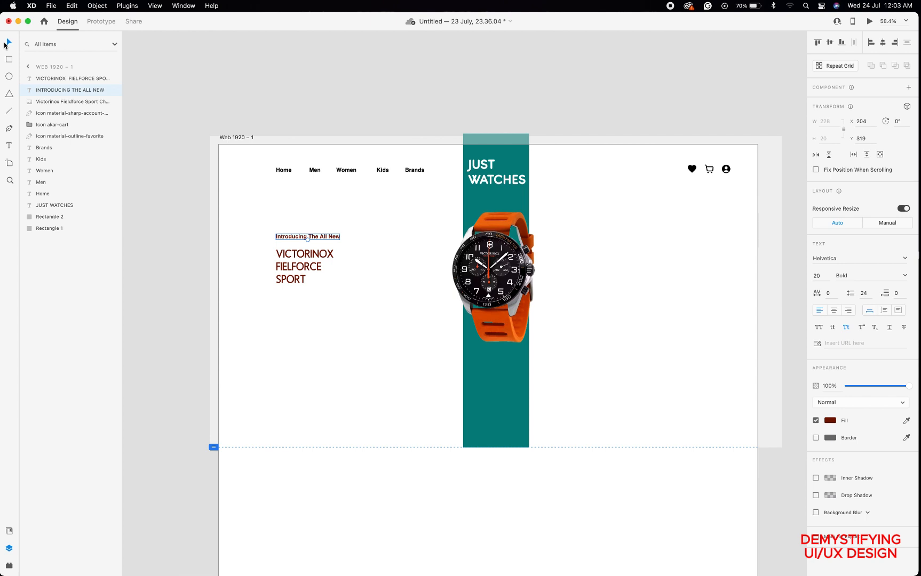
# Enlarge the three-line headline to font size 48 and align its left edge with the "Introducing The All New" line.
pyautogui.click(308, 255)
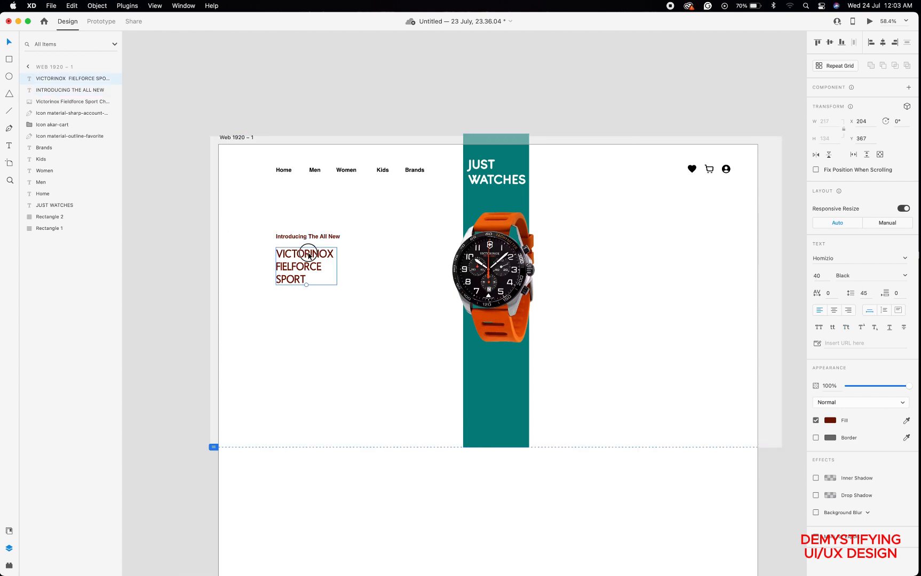
pyautogui.moveTo(308, 255); pyautogui.dragTo(308, 286)
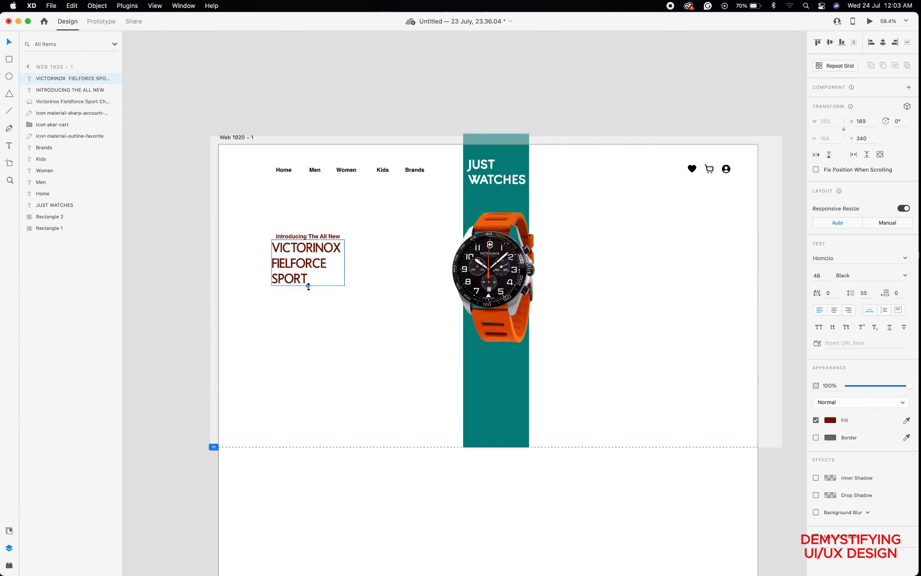
pyautogui.moveTo(302, 248); pyautogui.dragTo(307, 252)
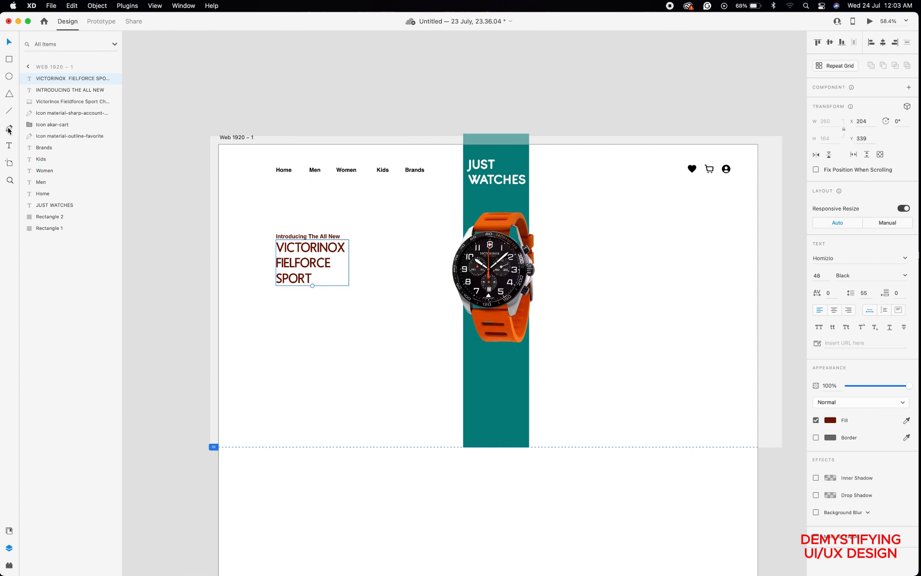
# Draw a button rectangle about 191 by 59 with corner radius 30 beneath the headline and add the label "Shop now" inside it.
pyautogui.click(9, 59)
pyautogui.moveTo(276, 292)
pyautogui.mouseDown()
pyautogui.moveTo(330, 303)
pyautogui.moveTo(288, 301)
pyautogui.mouseUp()
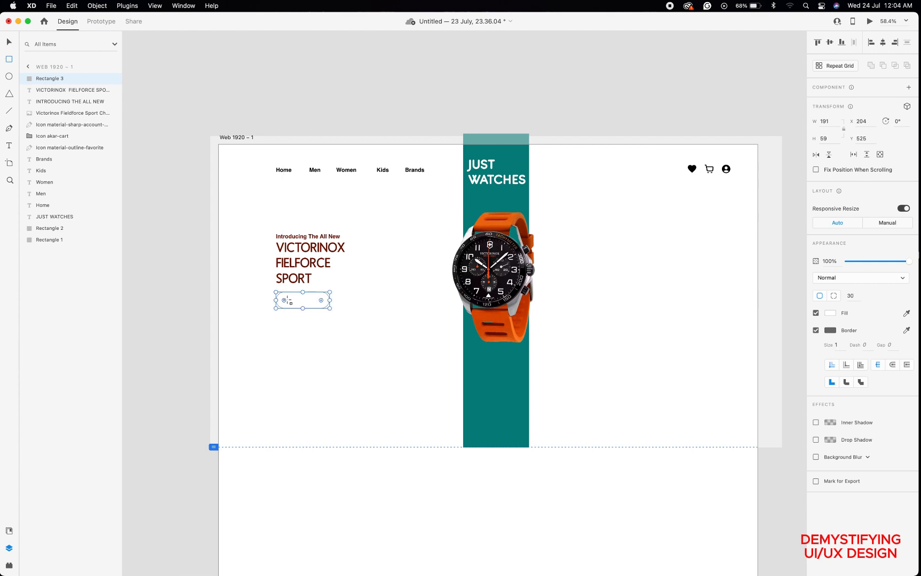
pyautogui.click(9, 146)
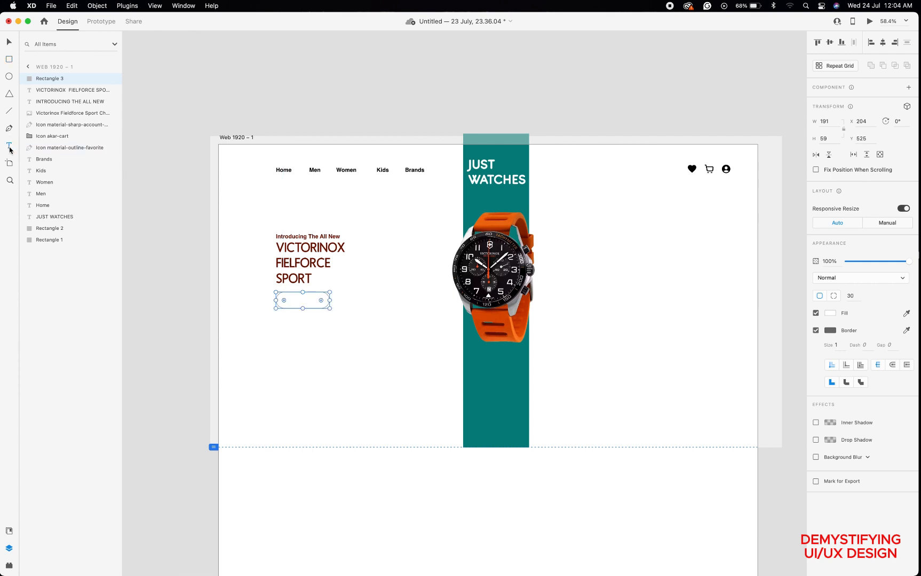
pyautogui.click(289, 302)
pyautogui.write('Shop')
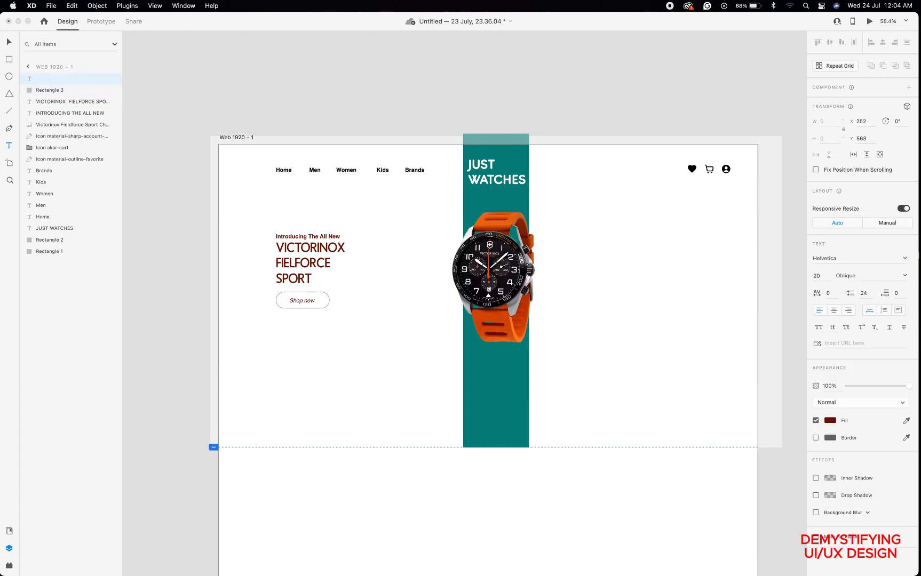
pyautogui.write(' now')
pyautogui.hotkey('shift', 'Left')
pyautogui.hotkey('shift', 'Left')
pyautogui.hotkey('shift', 'Left')
pyautogui.hotkey('shift', 'Left')
pyautogui.hotkey('shift', 'Left')
pyautogui.hotkey('shift', 'Left')
pyautogui.hotkey('shift', 'Left')
pyautogui.hotkey('shift', 'Left')
# Save character styles to the document assets from the Women link, the VICTORINOX headline and the "Introducing The All New" line.
pyautogui.click(9, 531)
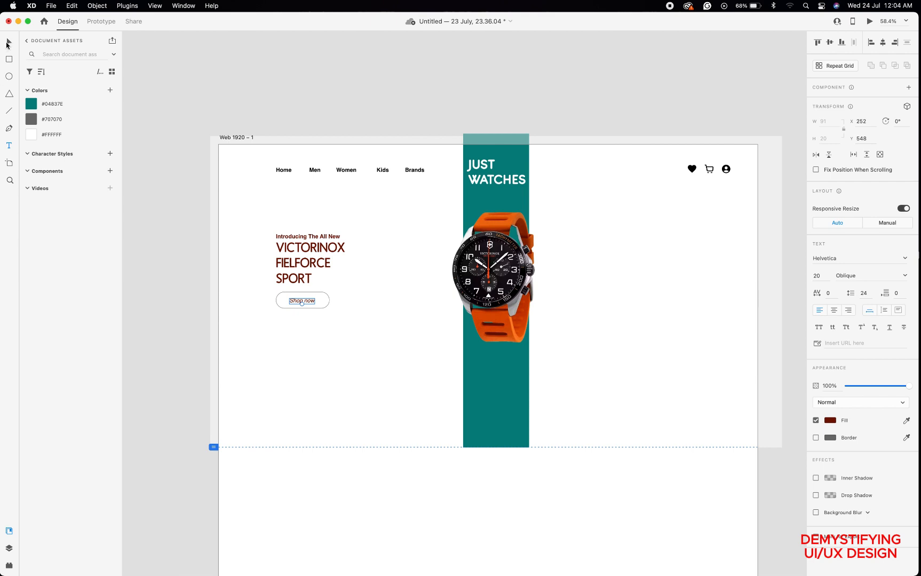
pyautogui.click(8, 43)
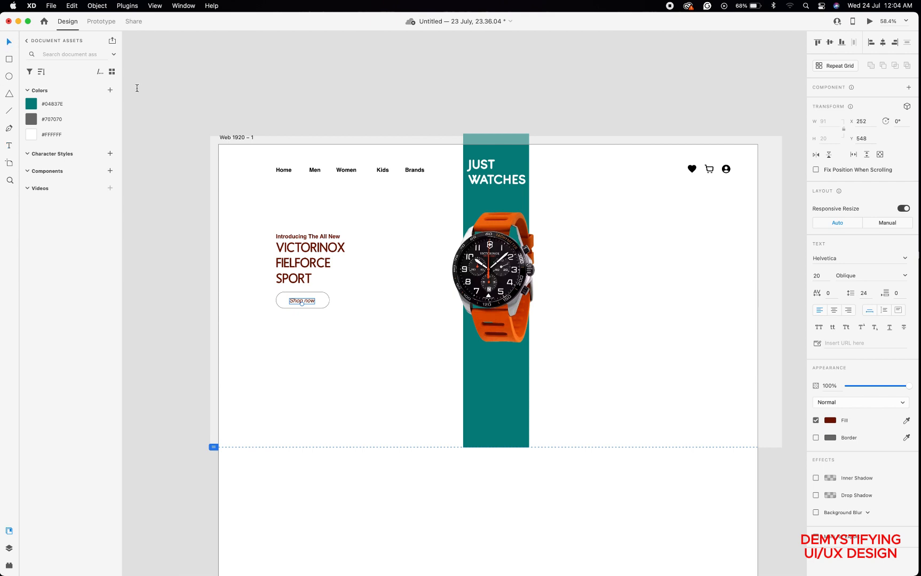
pyautogui.click(345, 170)
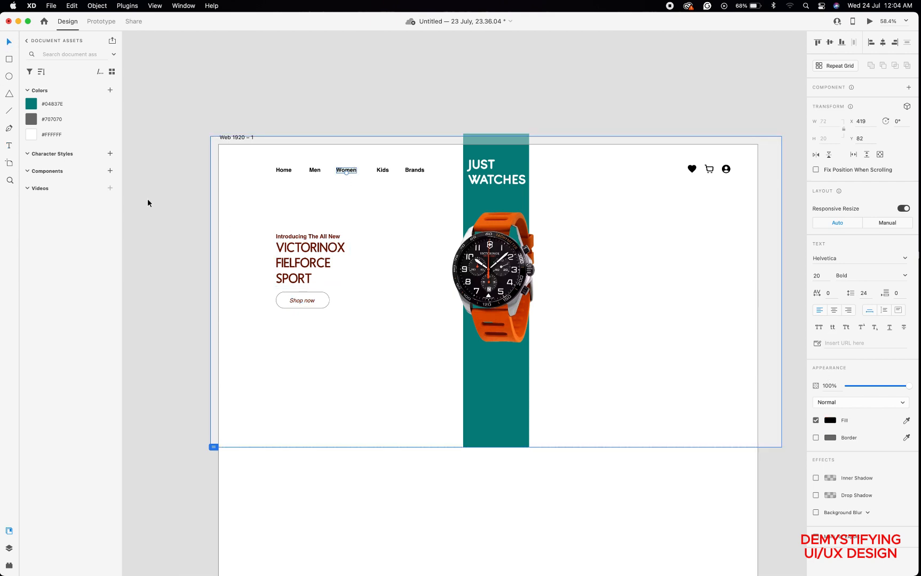
pyautogui.click(109, 154)
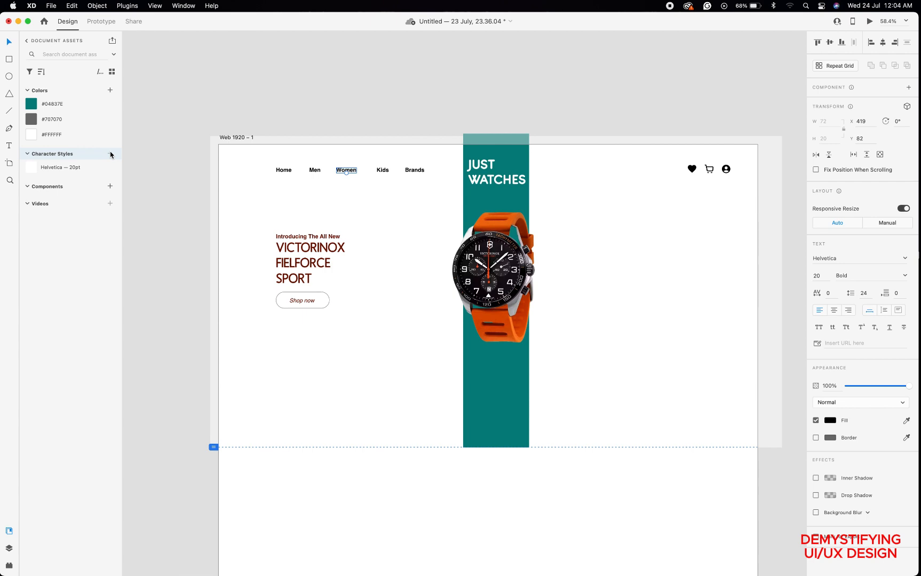
pyautogui.click(329, 248)
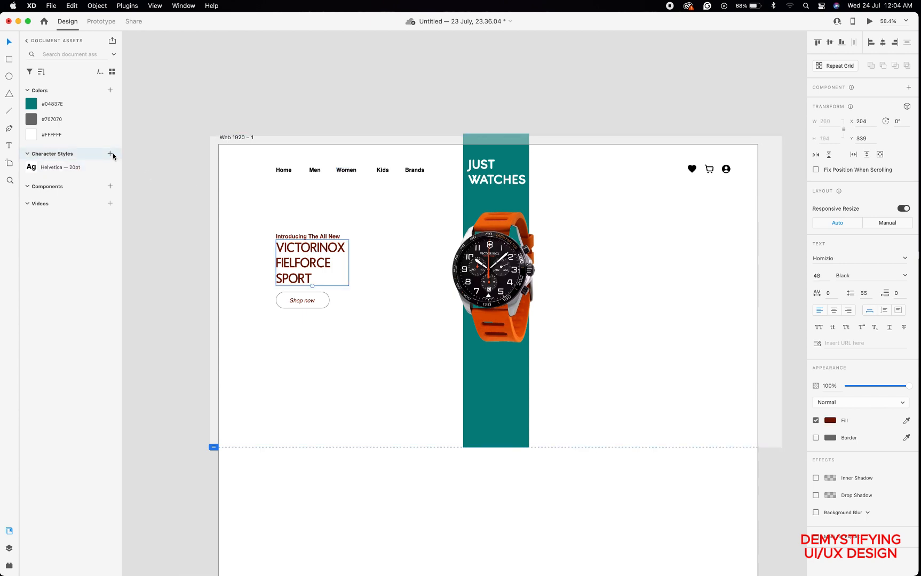
pyautogui.click(112, 155)
pyautogui.click(291, 238)
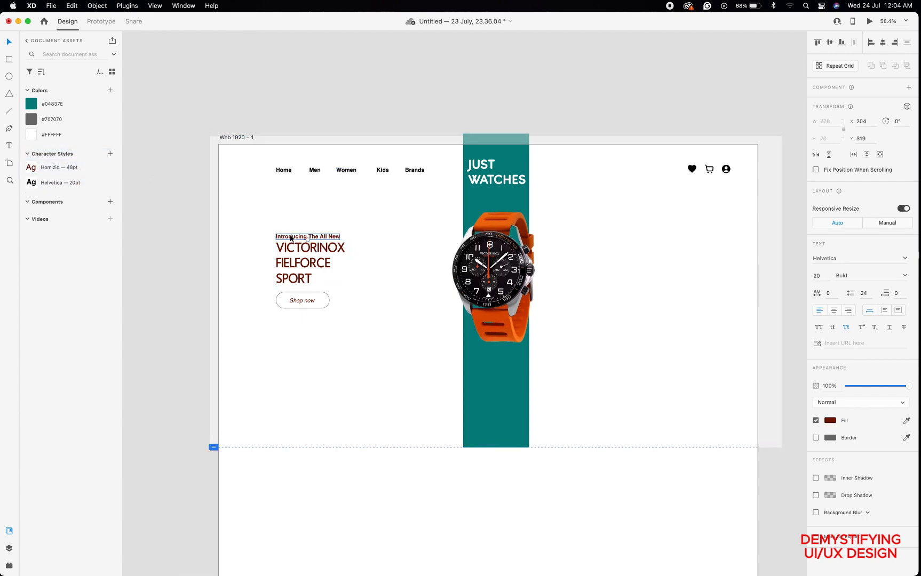
pyautogui.click(110, 154)
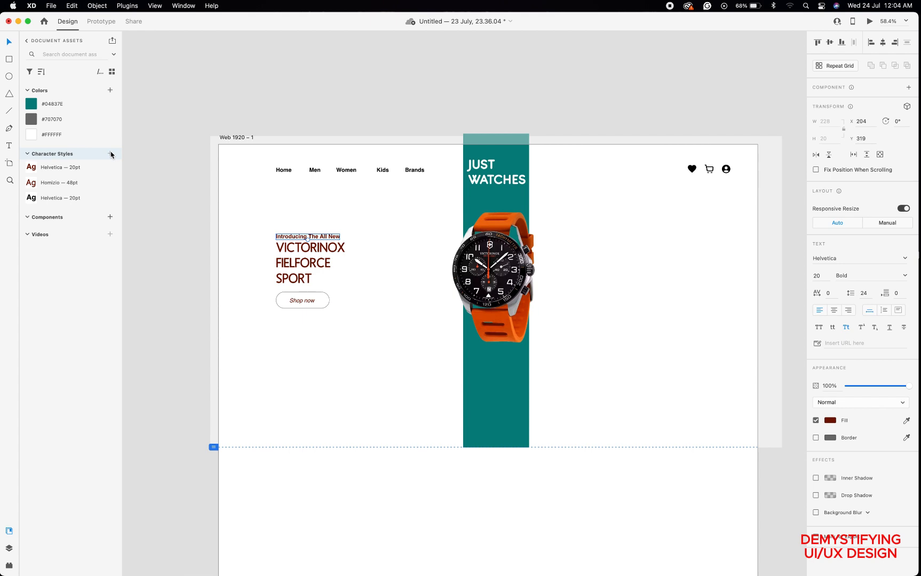
# Apply the dark red Helvetica 20pt character style to the "Shop now" label and reposition it inside the button.
pyautogui.click(306, 299)
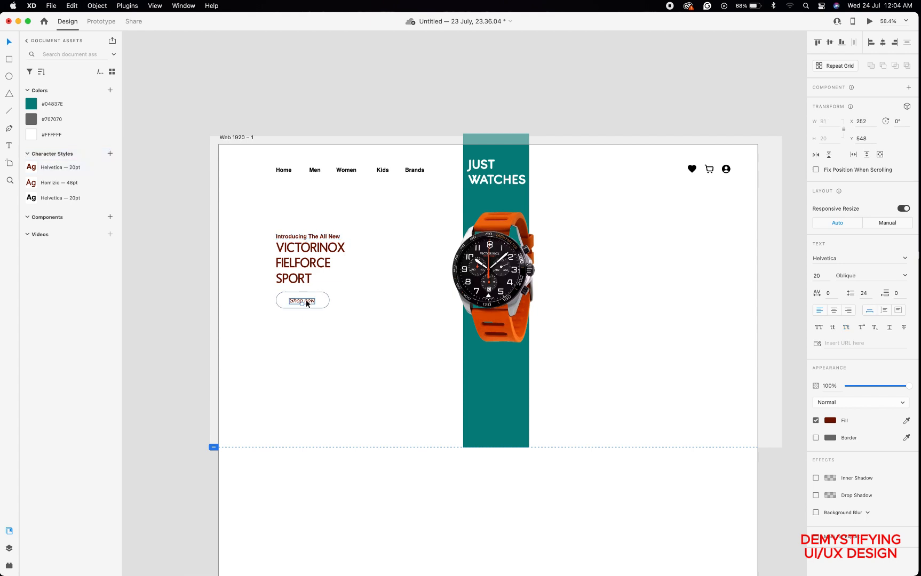
pyautogui.click(30, 170)
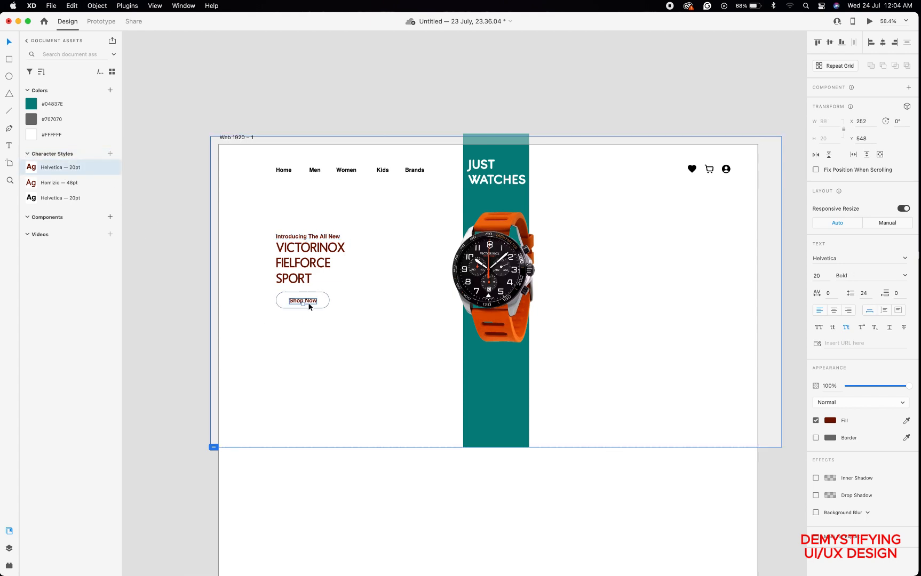
pyautogui.click(326, 302)
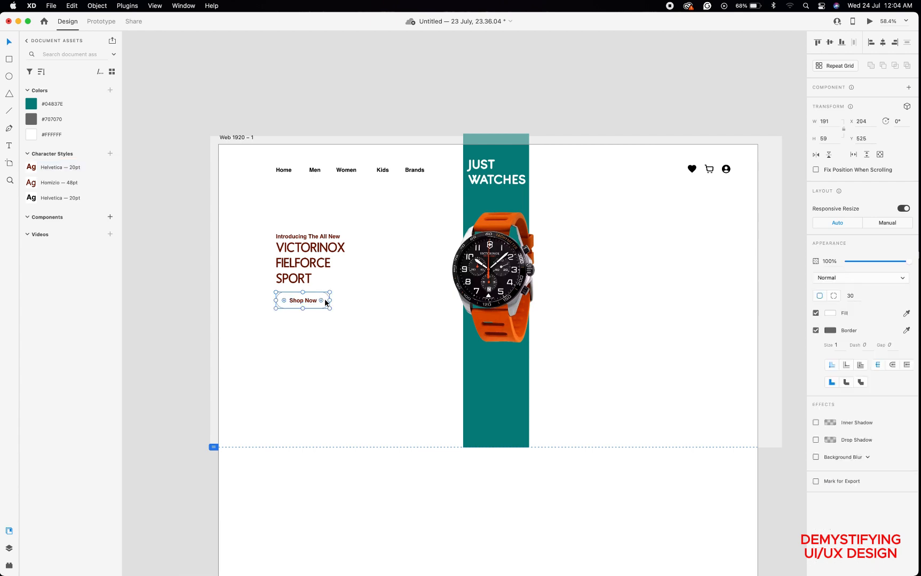
pyautogui.moveTo(312, 302); pyautogui.dragTo(309, 301)
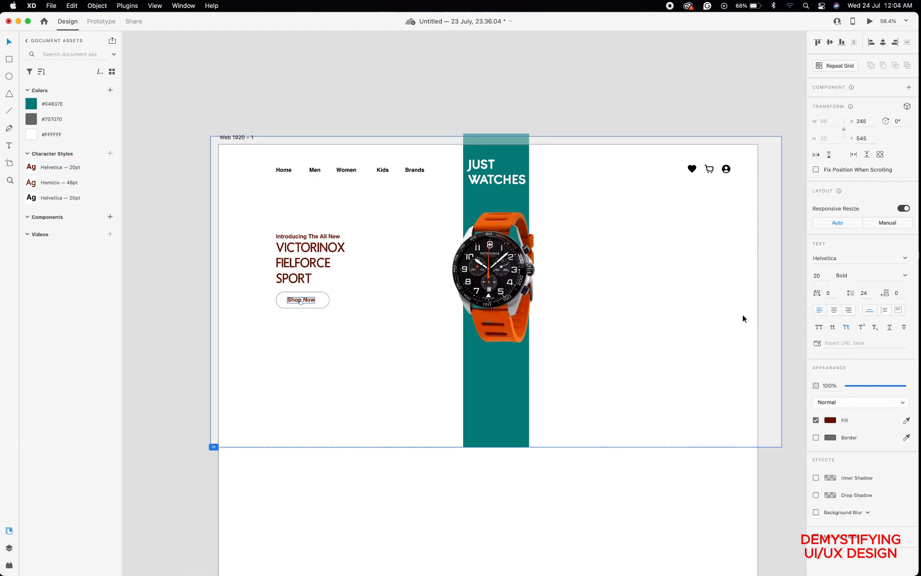
# Colour the Shop Now label #FFFFFF and give its button a borderless #04837E fill.
pyautogui.click(36, 108)
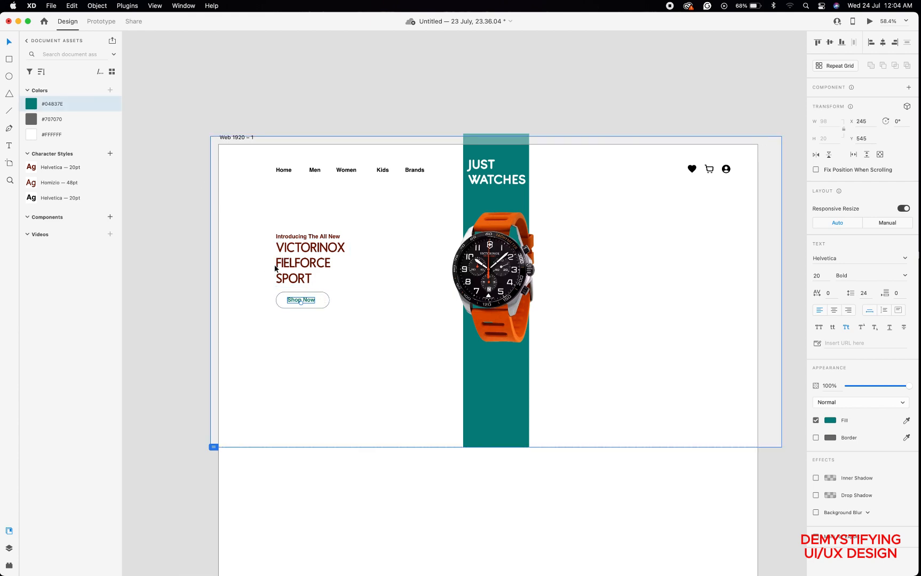
pyautogui.click(32, 135)
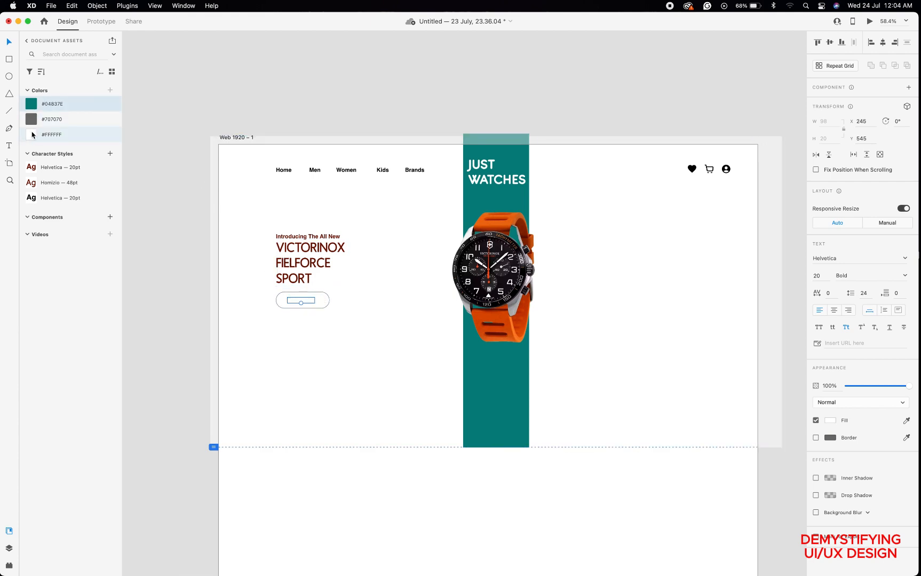
pyautogui.click(322, 298)
pyautogui.click(36, 105)
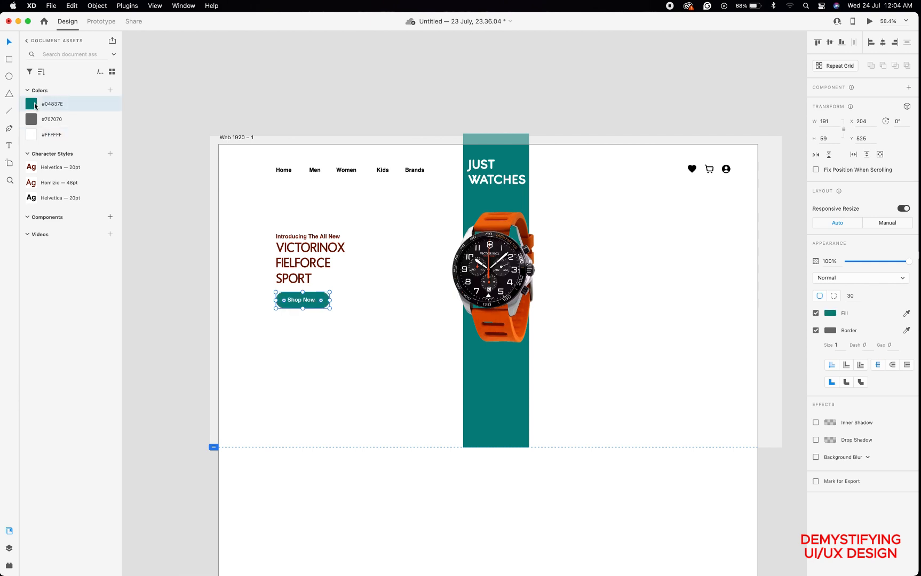
pyautogui.click(815, 330)
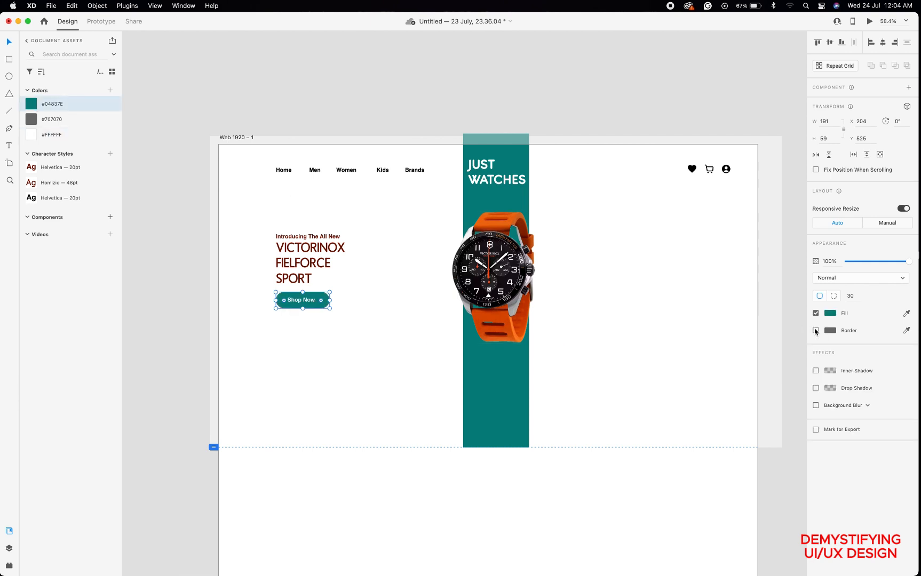
# Set the Shop Now label's font size to 25 and recentre it in the button.
pyautogui.click(305, 301)
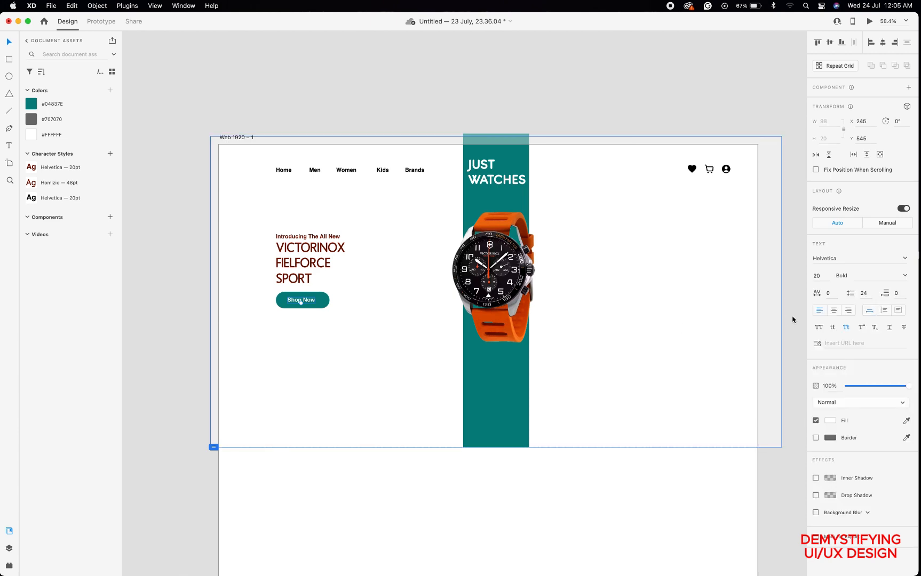
pyautogui.click(822, 276)
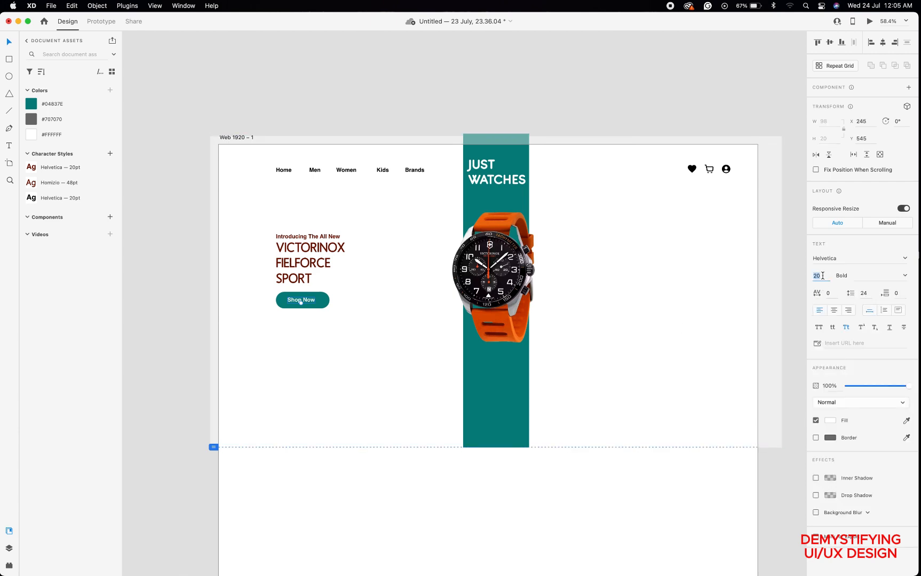
pyautogui.write('25')
pyautogui.press('Return')
pyautogui.moveTo(316, 301); pyautogui.dragTo(312, 302)
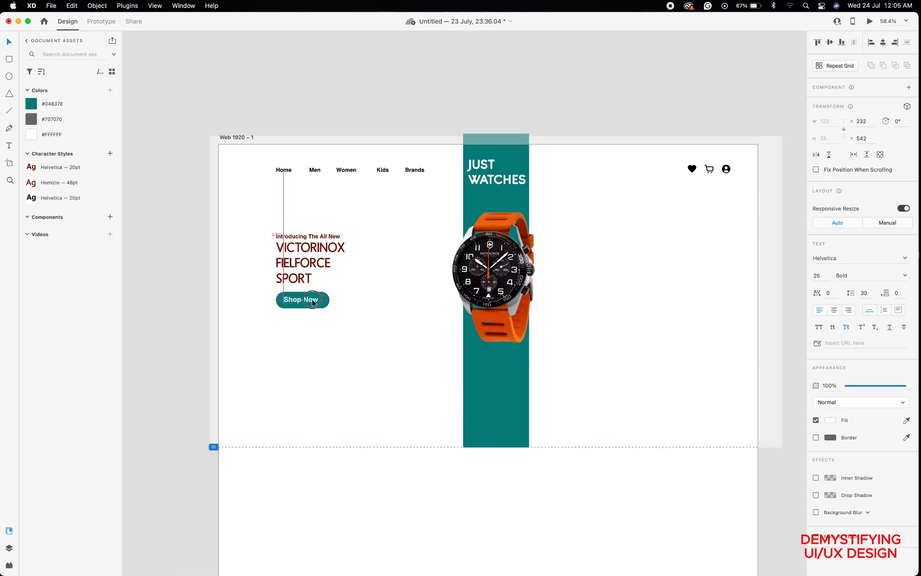
pyautogui.moveTo(312, 302); pyautogui.dragTo(314, 302)
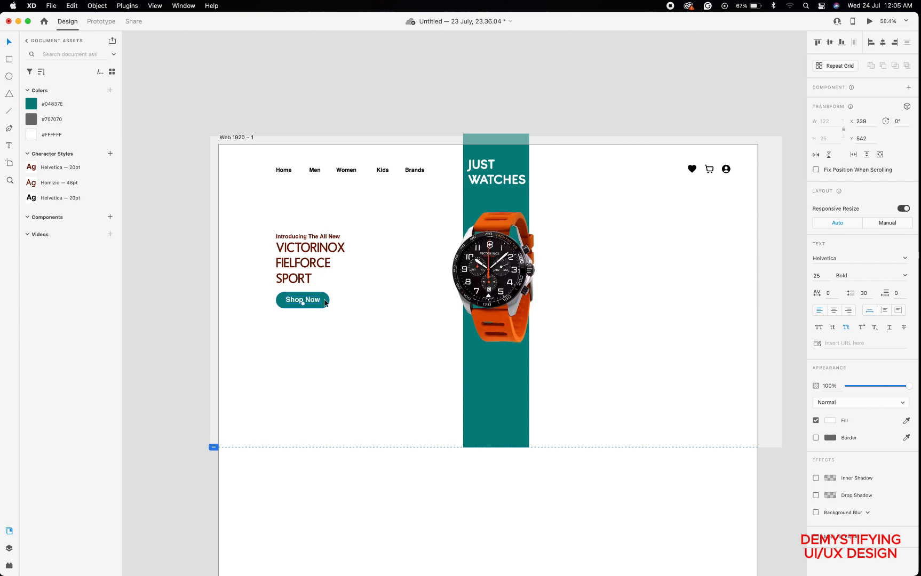
# Narrow the teal button around its label and reduce its corner rounding.
pyautogui.click(325, 302)
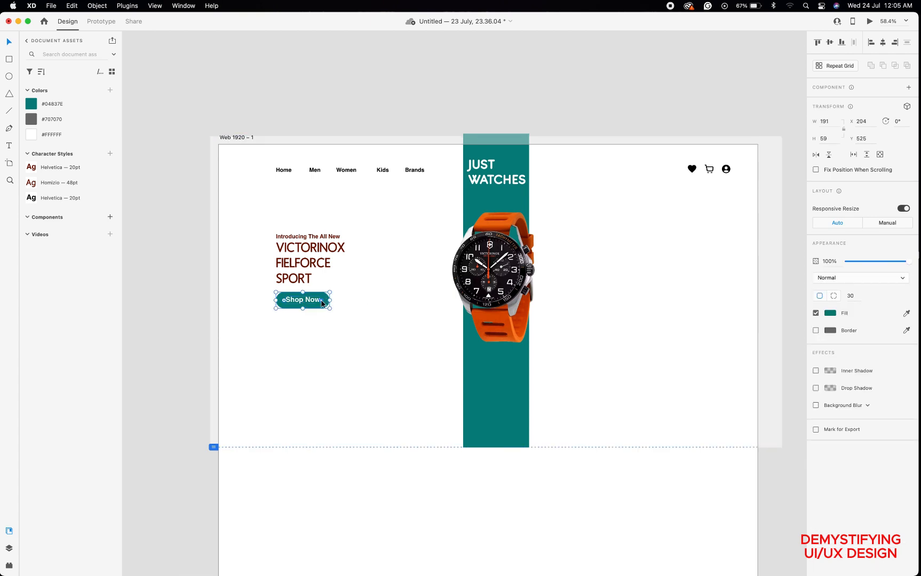
pyautogui.moveTo(321, 300); pyautogui.dragTo(286, 301)
# Move the button together with its label to X 195, Y 521 near the headline's left edge and preview the page.
pyautogui.keyDown('shift'); pyautogui.click(296, 304); pyautogui.keyUp('shift')
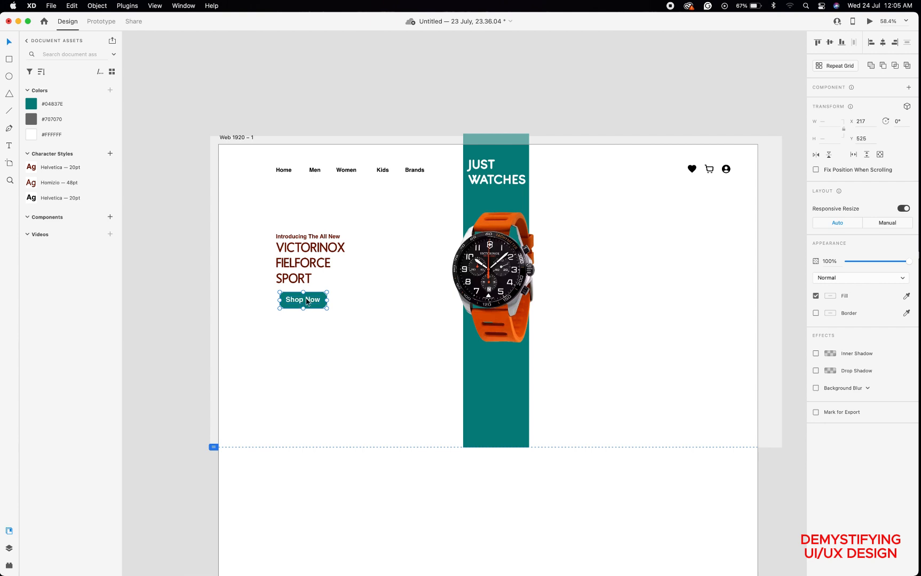
pyautogui.moveTo(303, 295); pyautogui.dragTo(303, 298)
pyautogui.click(173, 182)
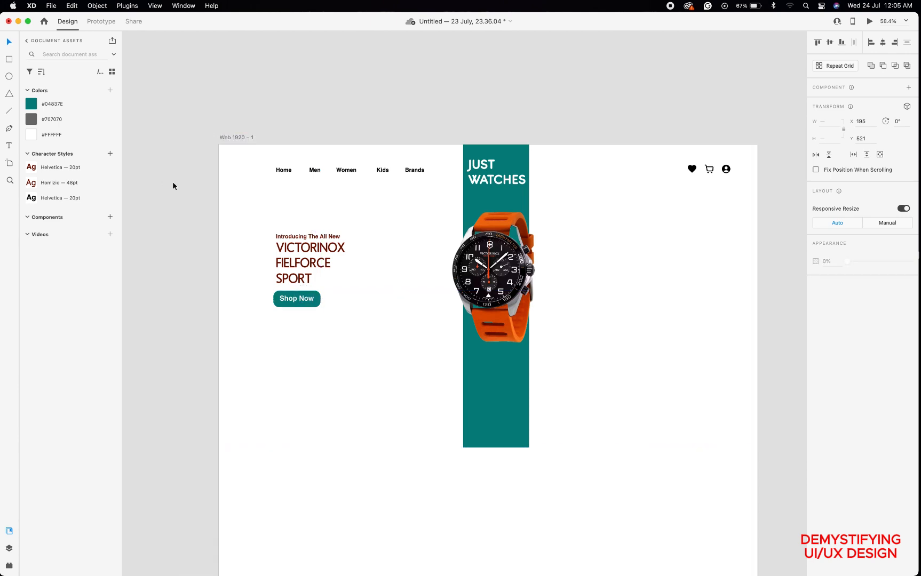
pyautogui.click(867, 21)
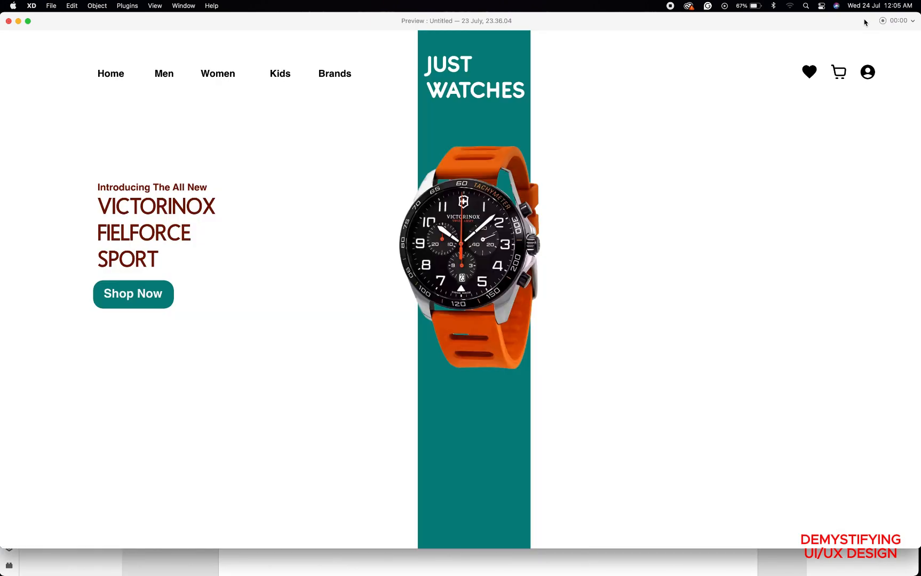
# Close the preview, add the text "welcome" below the Shop Now button and apply the dark red Helvetica 20pt character style.
pyautogui.click(8, 22)
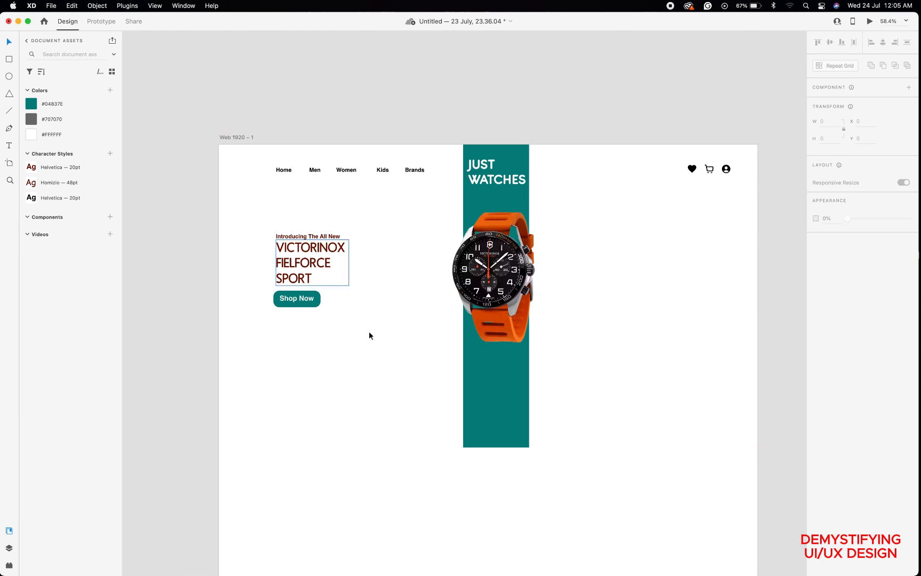
pyautogui.click(9, 146)
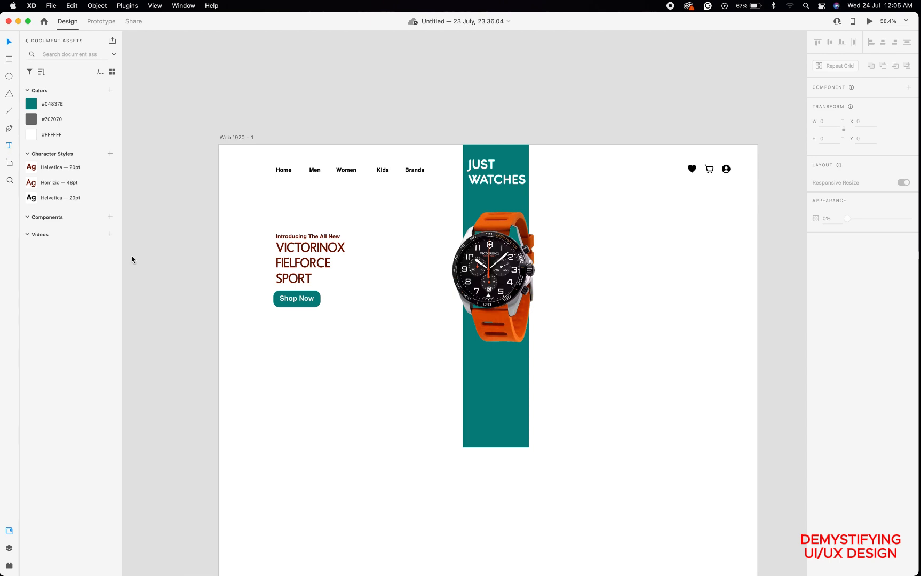
pyautogui.click(269, 345)
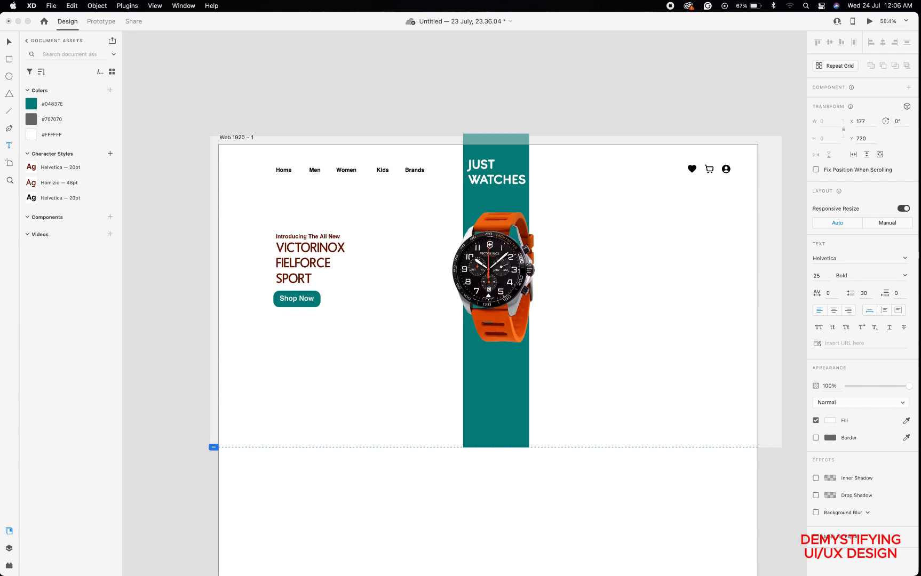
pyautogui.hotkey('shift', 'Left')
pyautogui.hotkey('shift', 'Left')
pyautogui.hotkey('shift', 'Left')
pyautogui.hotkey('shift', 'Left')
pyautogui.press('BackSpace')
pyautogui.press('super+a')
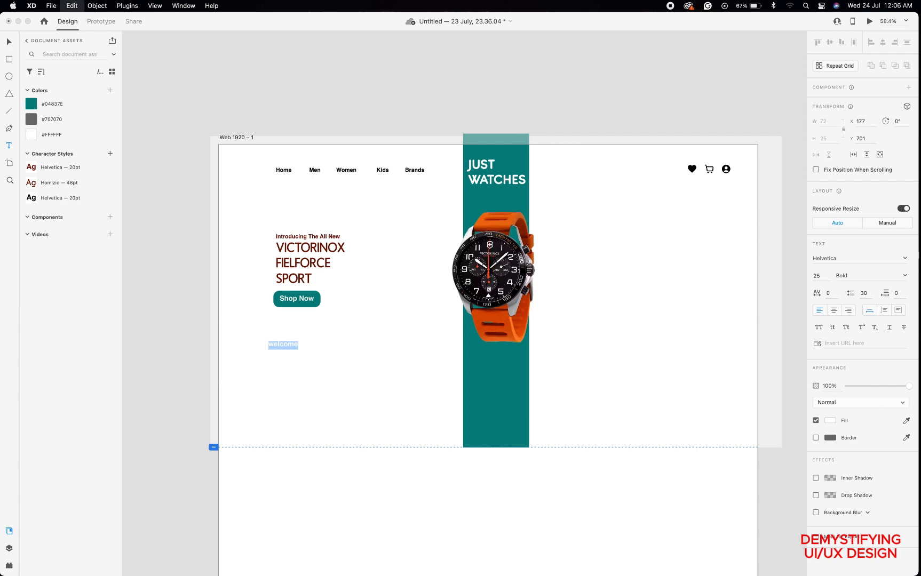
pyautogui.click(61, 167)
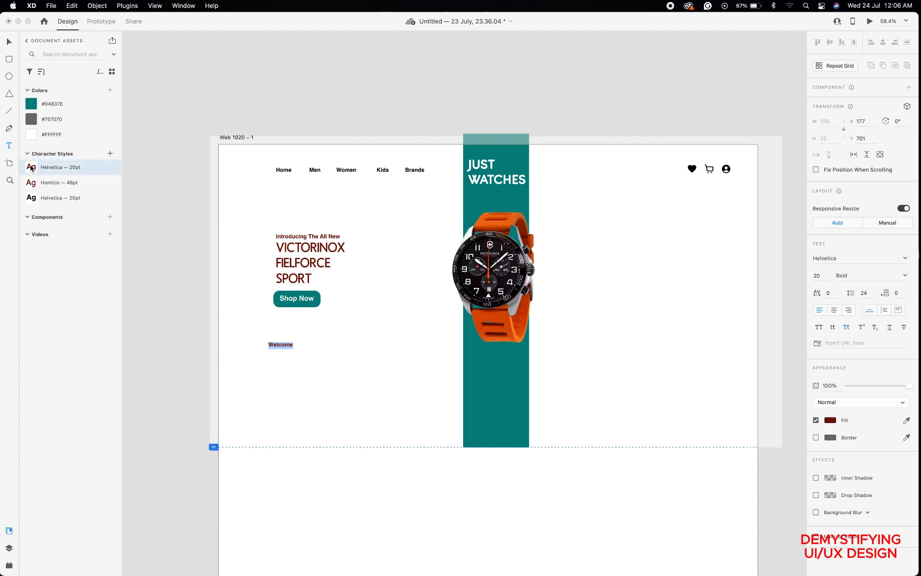
# Extend the text to "Welcome To Just Watches" on two lines, trying the Homizio 48pt style before reapplying dark red Helvetica 20pt.
pyautogui.click(291, 348)
pyautogui.write('ust Watches')
pyautogui.moveTo(302, 350); pyautogui.dragTo(263, 343)
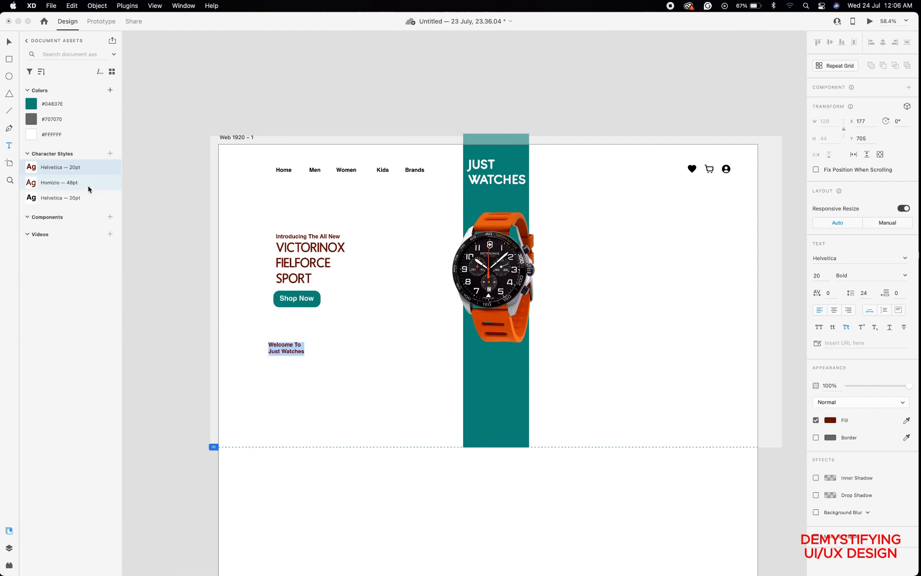
pyautogui.click(39, 184)
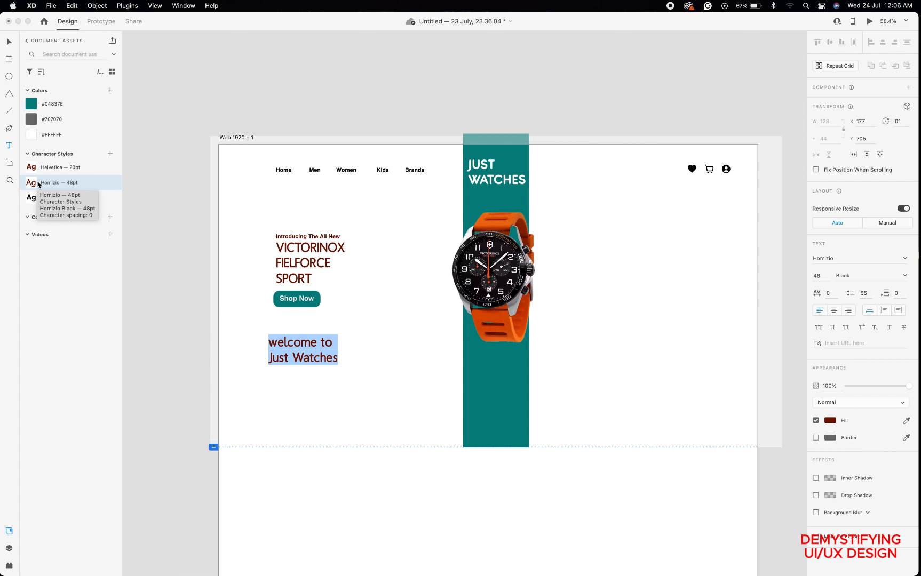
pyautogui.click(35, 169)
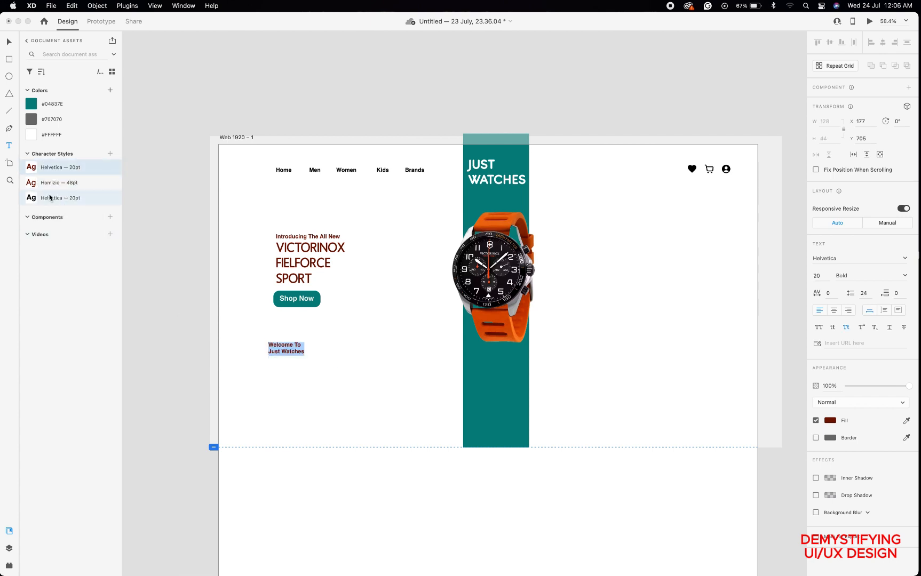
# Set the "Welcome To Just Watches" heading's font size to 30 and align it with the Shop Now button's left edge at X 195.
pyautogui.click(289, 353)
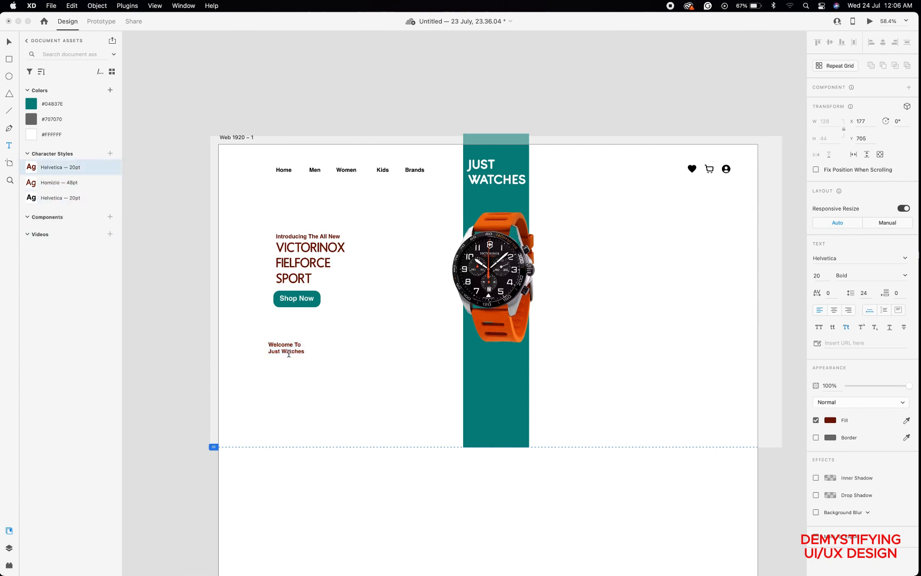
pyautogui.press('super+a')
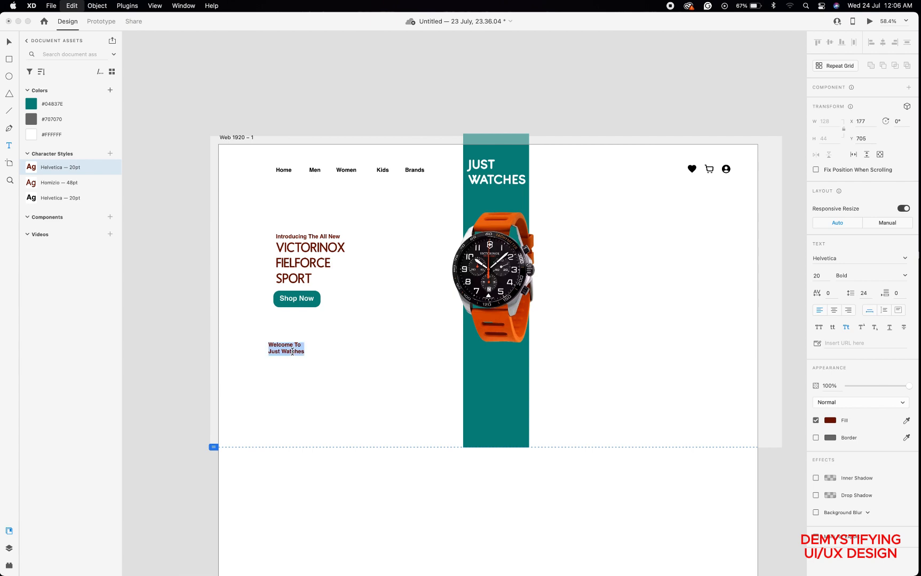
pyautogui.click(822, 277)
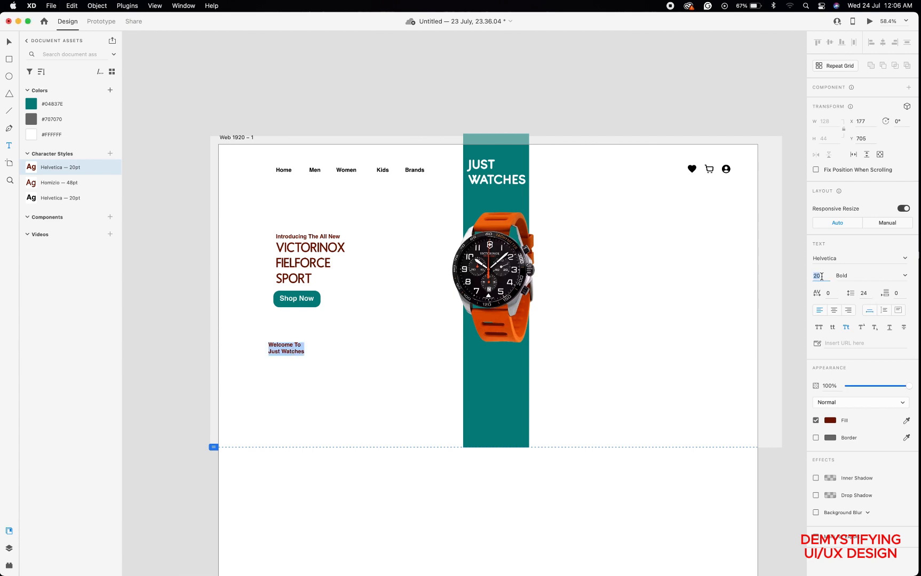
pyautogui.write('40')
pyautogui.press('Return')
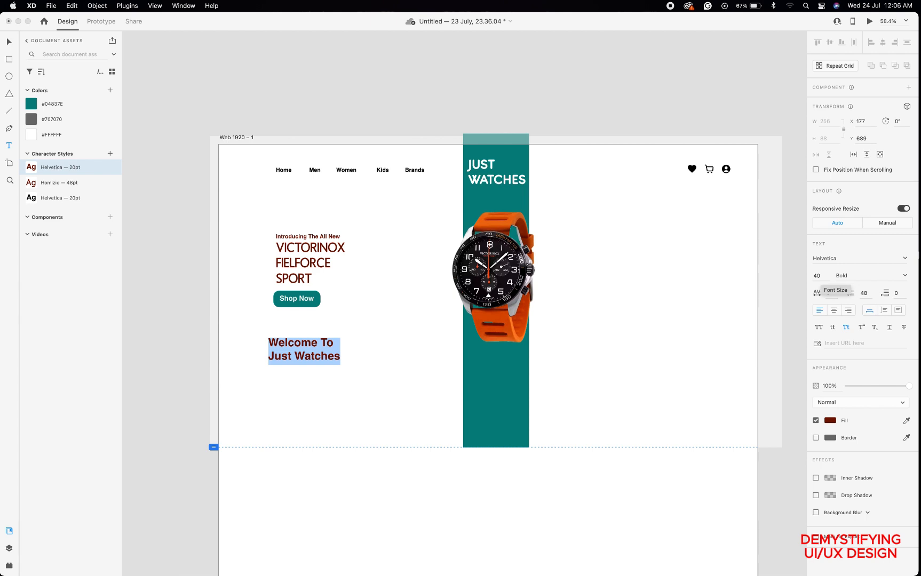
pyautogui.click(821, 277)
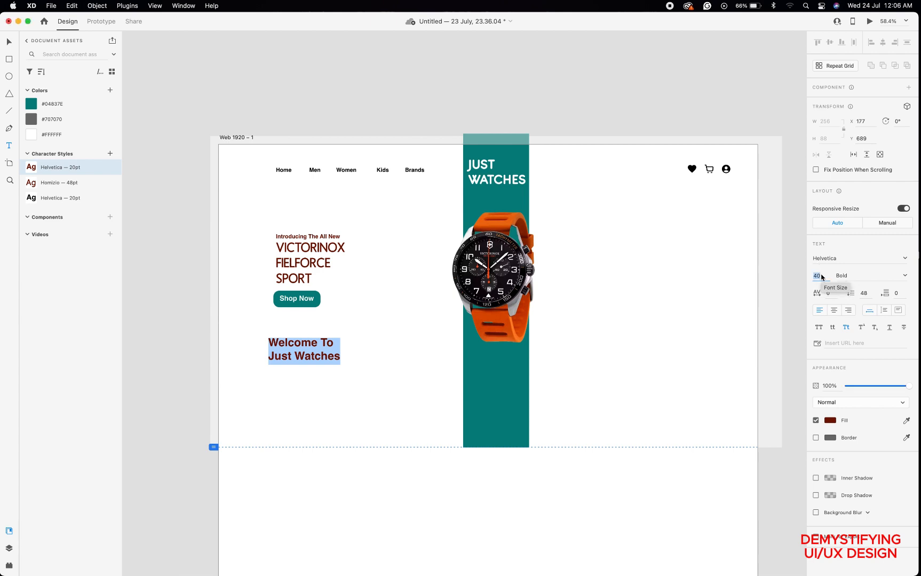
pyautogui.write('30')
pyautogui.press('Return')
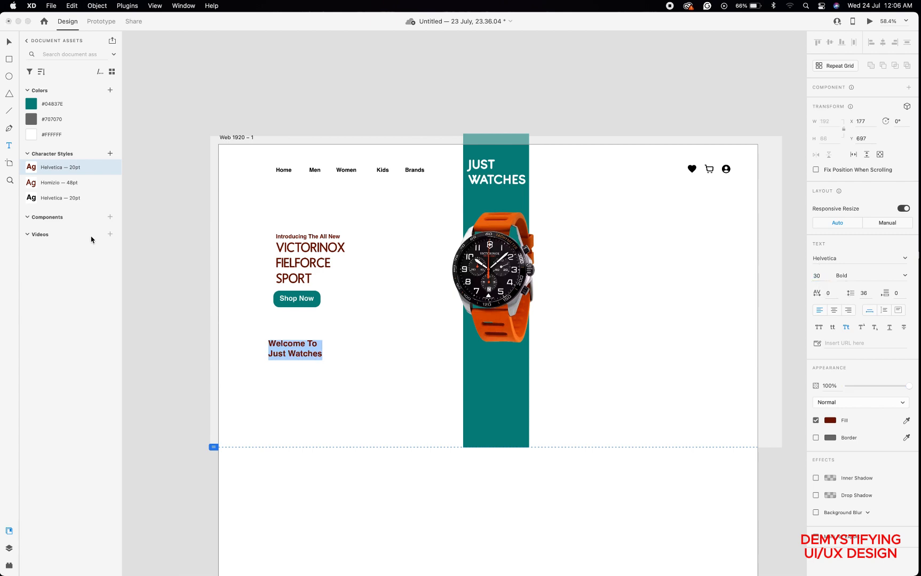
pyautogui.click(9, 42)
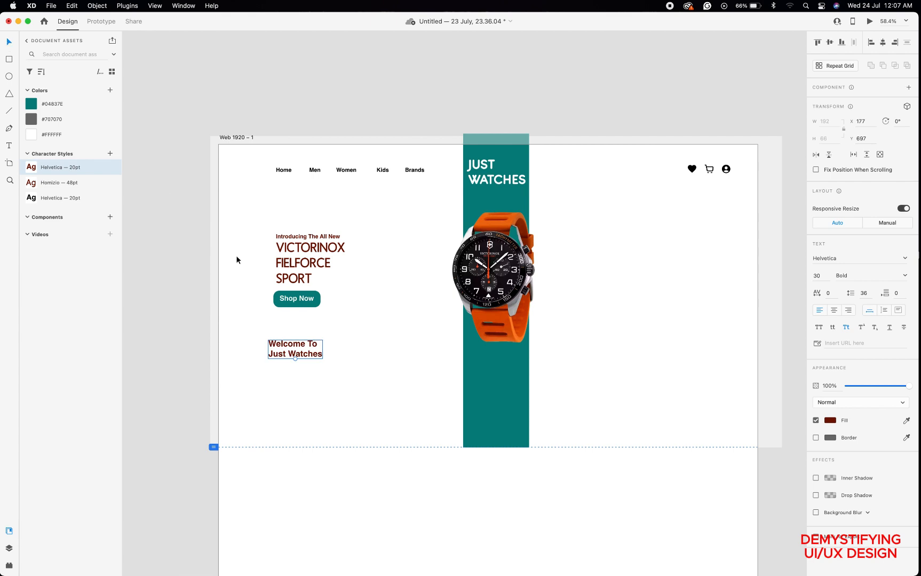
pyautogui.moveTo(308, 354); pyautogui.dragTo(314, 356)
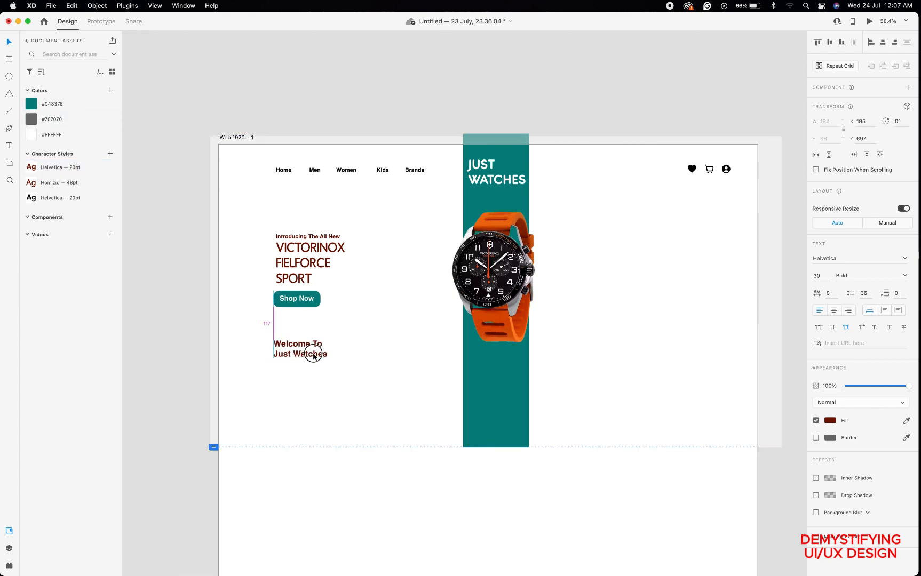
# Create a text area 560 wide below the heading reading "Just watches is a home a place where you can shop your luxury watches".
pyautogui.click(9, 145)
pyautogui.moveTo(274, 369); pyautogui.dragTo(430, 412)
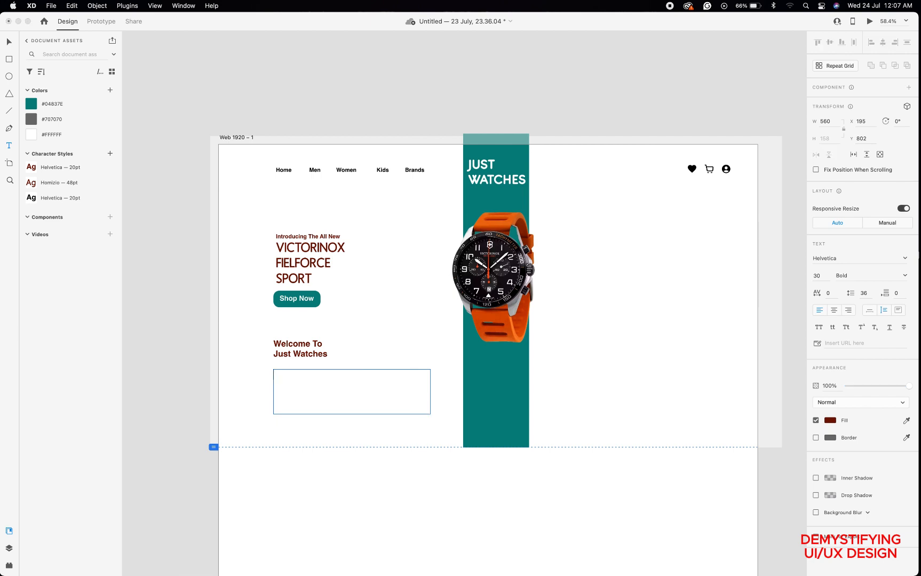
pyautogui.write('Just wat')
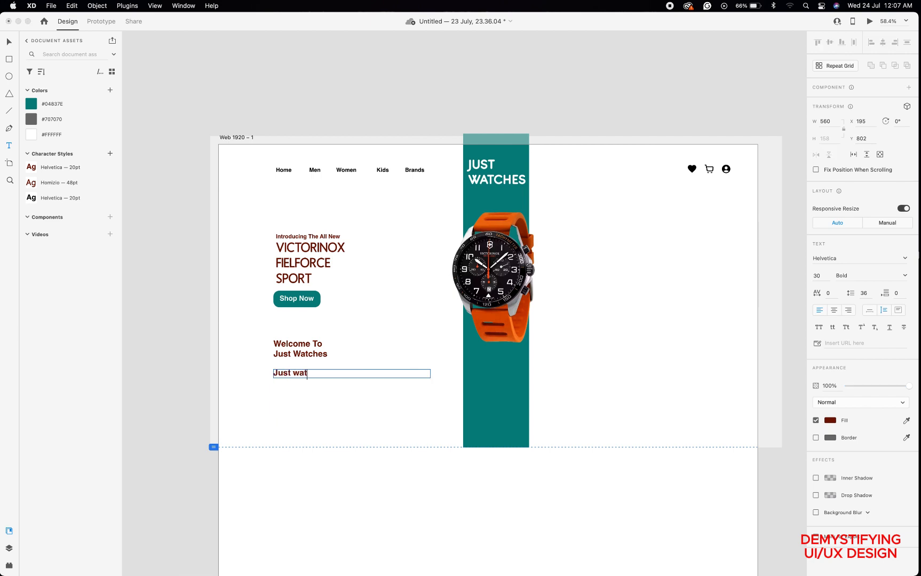
pyautogui.write('ches ')
pyautogui.write('is a hom')
pyautogui.write('e ')
pyautogui.write('of')
pyautogui.press('BackSpace')
pyautogui.press('BackSpace')
pyautogui.write('a place where')
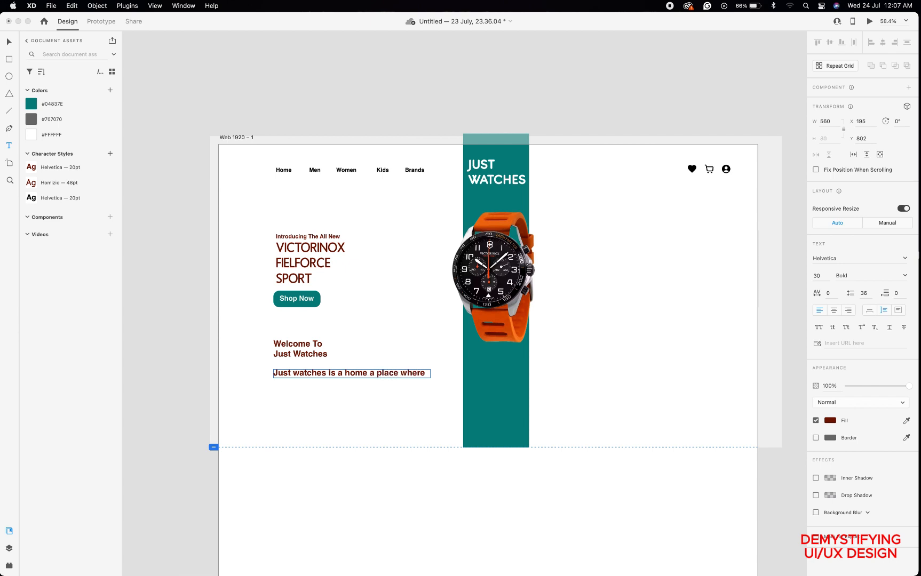
pyautogui.write(' you c')
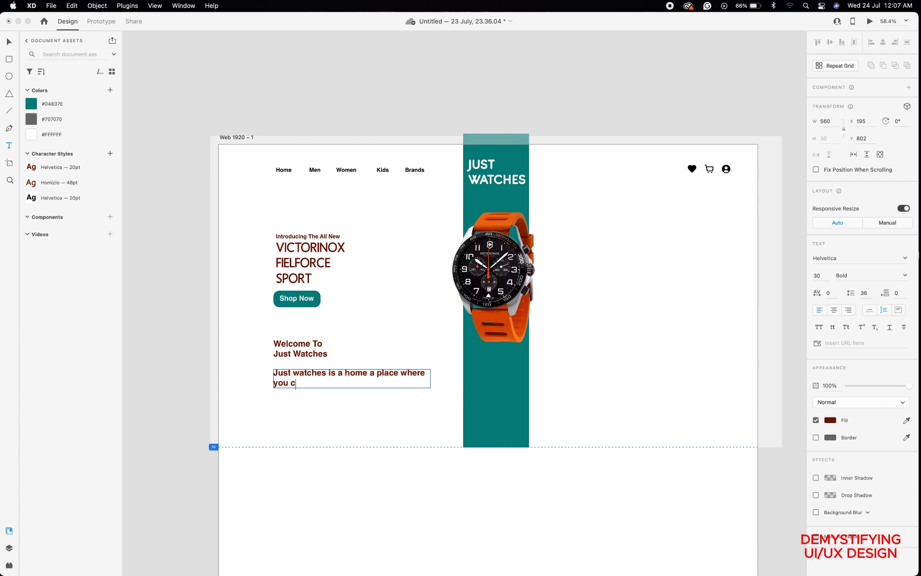
pyautogui.write('an shop your luxury watches')
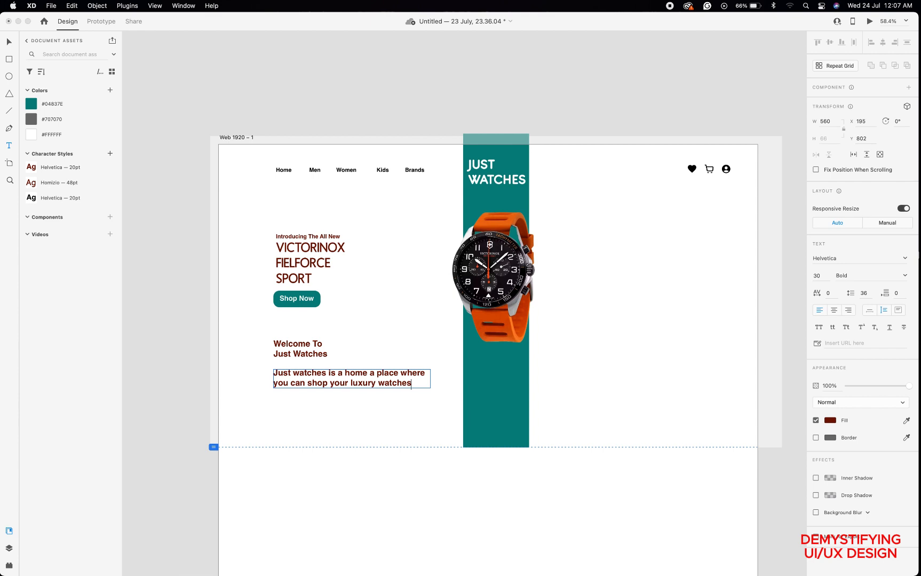
# Continue the paragraph with ", over ther years we have sold over 20,000 units of each brand listed on our platform...".
pyautogui.write(',')
pyautogui.write('Ou')
pyautogui.press('BackSpace')
pyautogui.press('BackSpace')
pyautogui.write('over t')
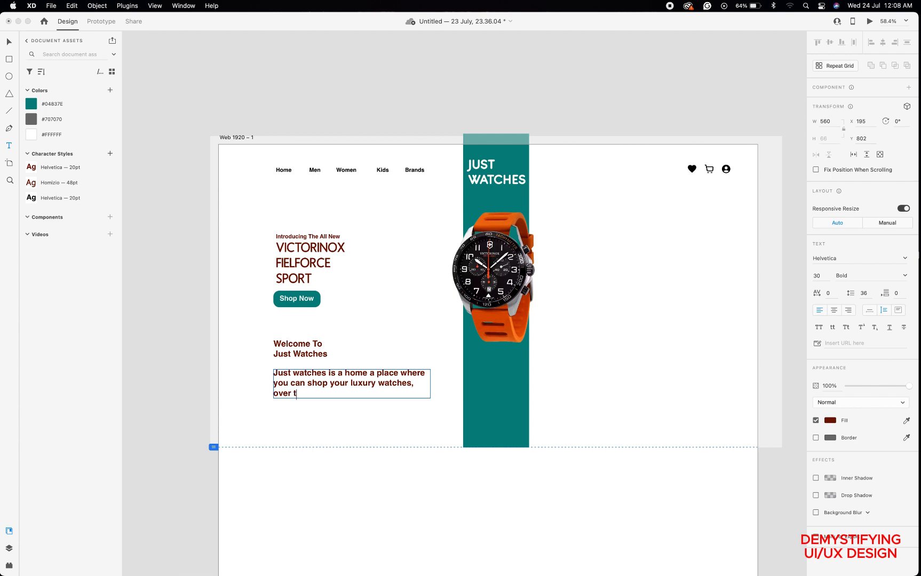
pyautogui.write('her years we have sold over')
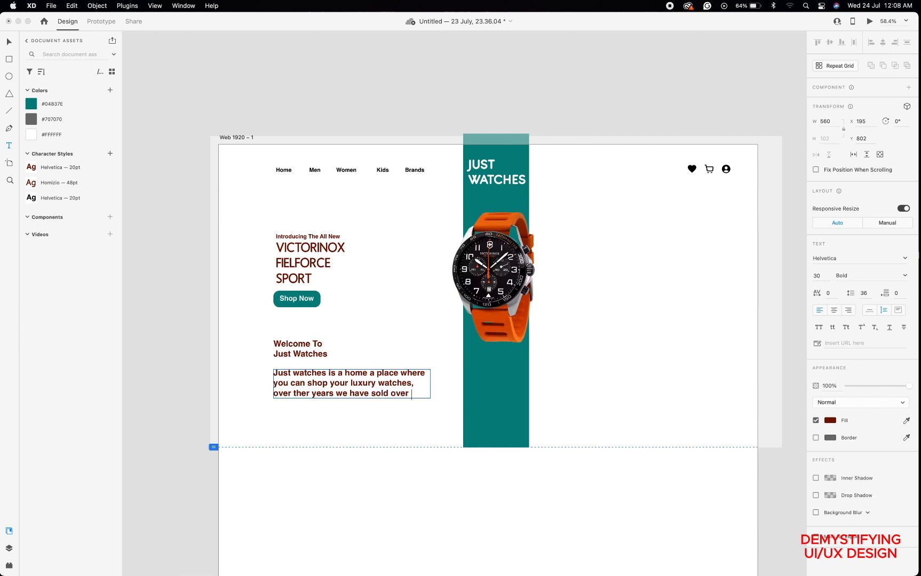
pyautogui.write(' 20,000')
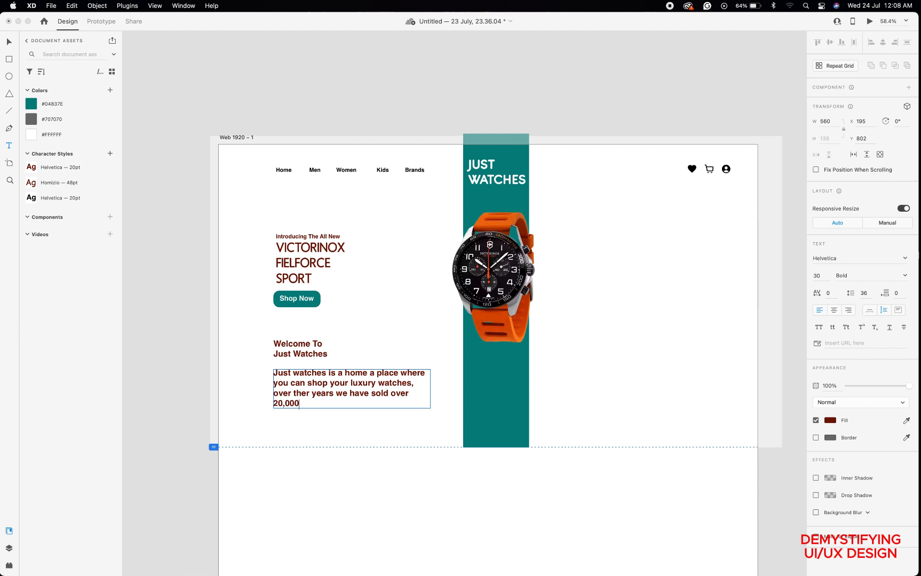
pyautogui.write(' units of each brand l')
pyautogui.write('ed')
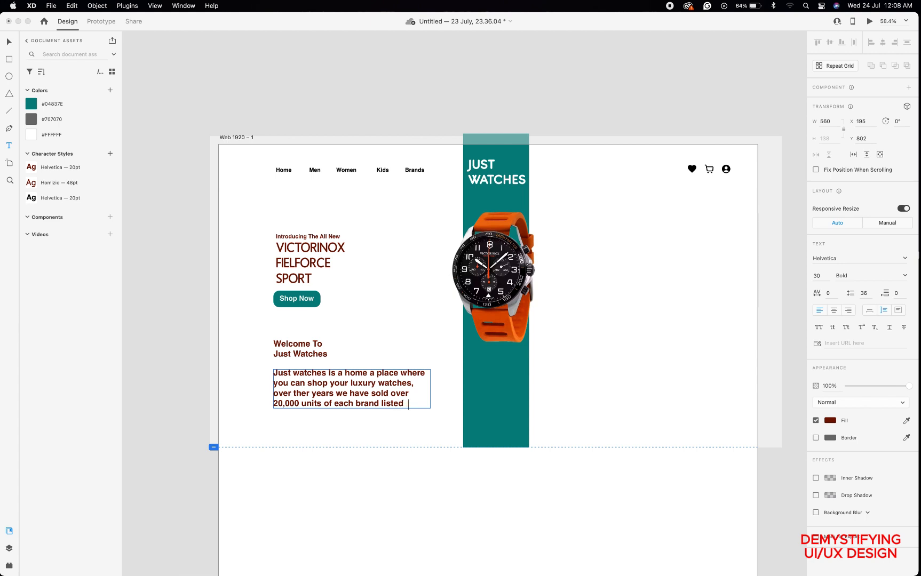
pyautogui.write(' on our p')
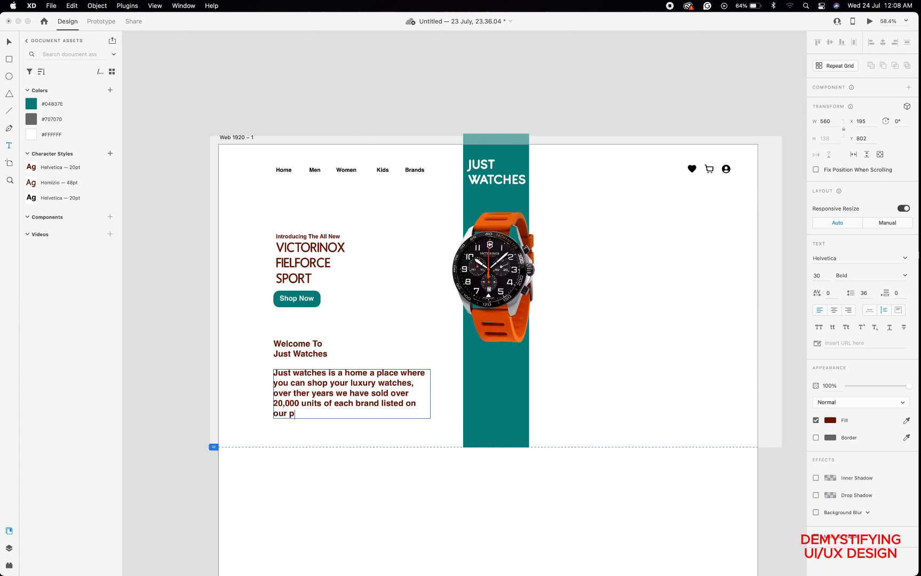
pyautogui.write('latform')
pyautogui.write('.........')
pyautogui.press('BackSpace')
pyautogui.press('BackSpace')
pyautogui.press('BackSpace')
pyautogui.press('BackSpace')
pyautogui.press('BackSpace')
pyautogui.press('BackSpace')
pyautogui.press('BackSpace')
pyautogui.press('BackSpace')
pyautogui.write('..')
# Apply the dark red Helvetica 20pt character style to the whole paragraph and colour it #707070.
pyautogui.press('super+a')
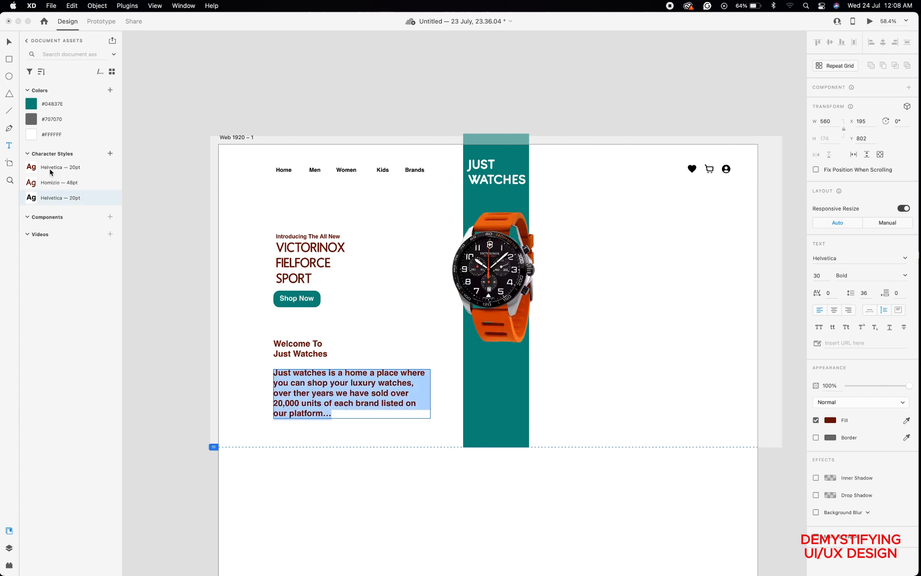
pyautogui.click(49, 168)
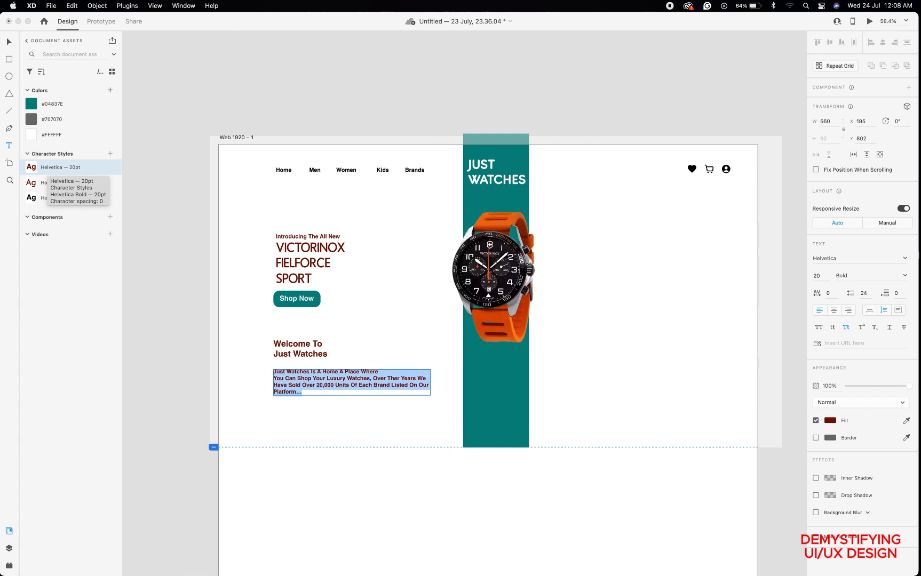
pyautogui.click(34, 123)
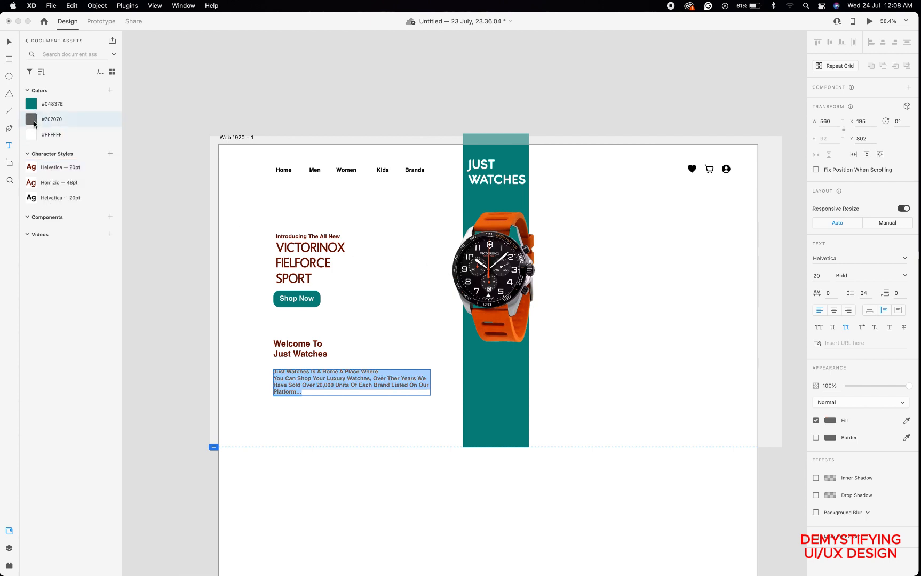
# Recolour the paragraph #000000 and save that black to the document's colours.
pyautogui.click(830, 421)
pyautogui.moveTo(782, 425); pyautogui.dragTo(798, 461)
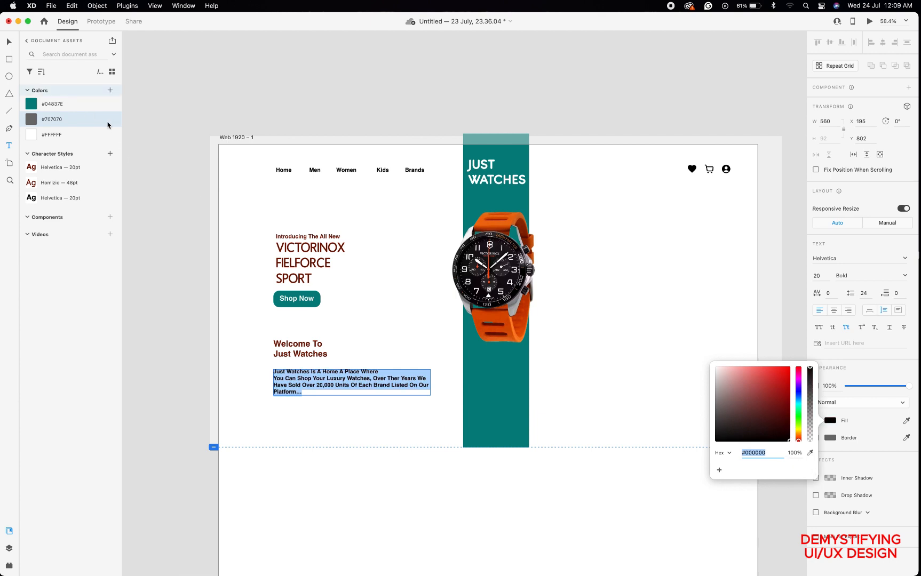
pyautogui.click(111, 91)
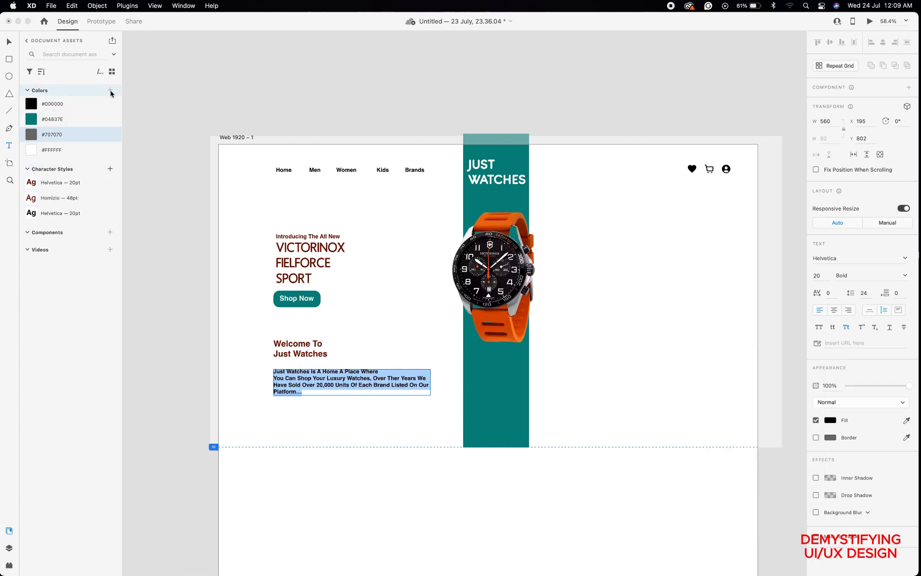
# Move the paragraph up beneath the heading to X 195, Y 781 and set its font weight to Regular.
pyautogui.click(9, 41)
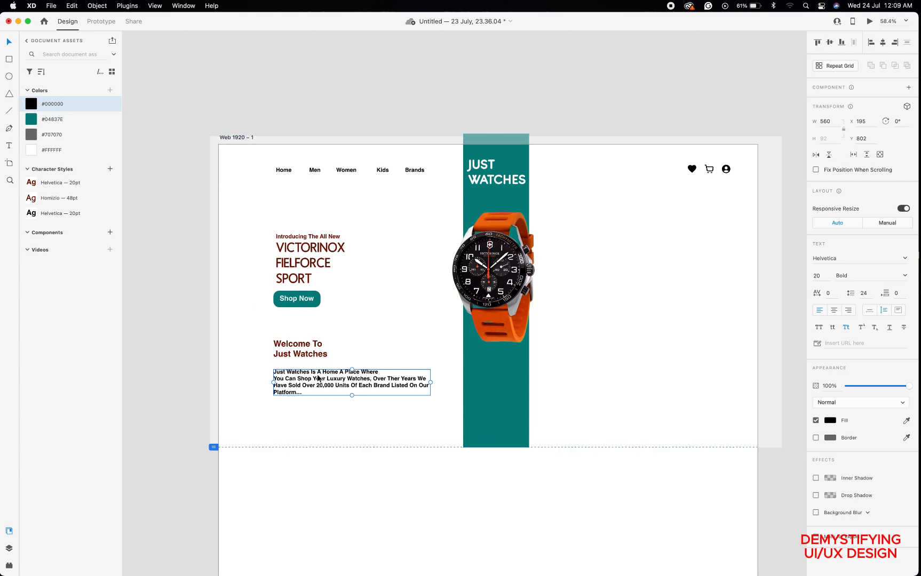
pyautogui.moveTo(319, 376); pyautogui.dragTo(317, 369)
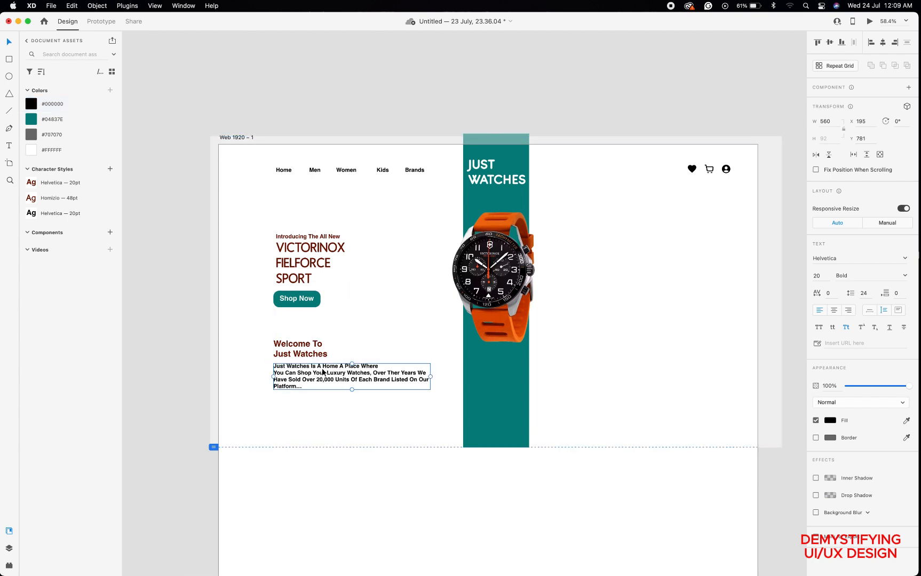
pyautogui.click(905, 275)
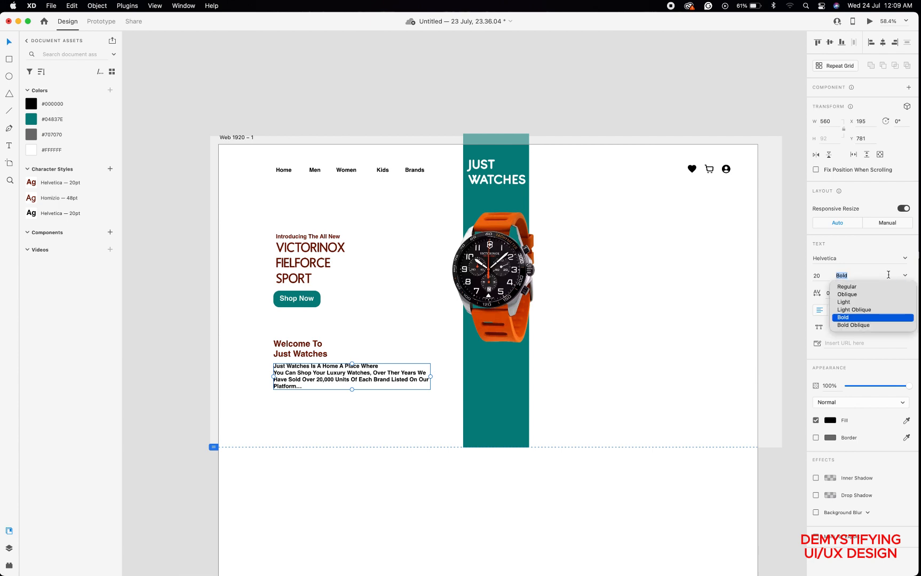
pyautogui.click(846, 287)
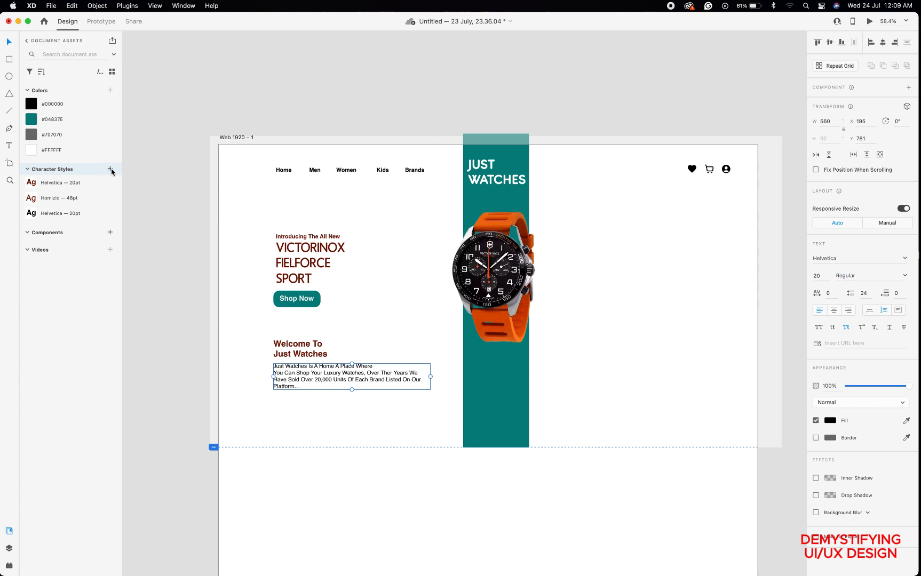
# Save the paragraph's formatting as a character style, and recolour the Welcome heading and the Victorinox title #04837E.
pyautogui.click(110, 169)
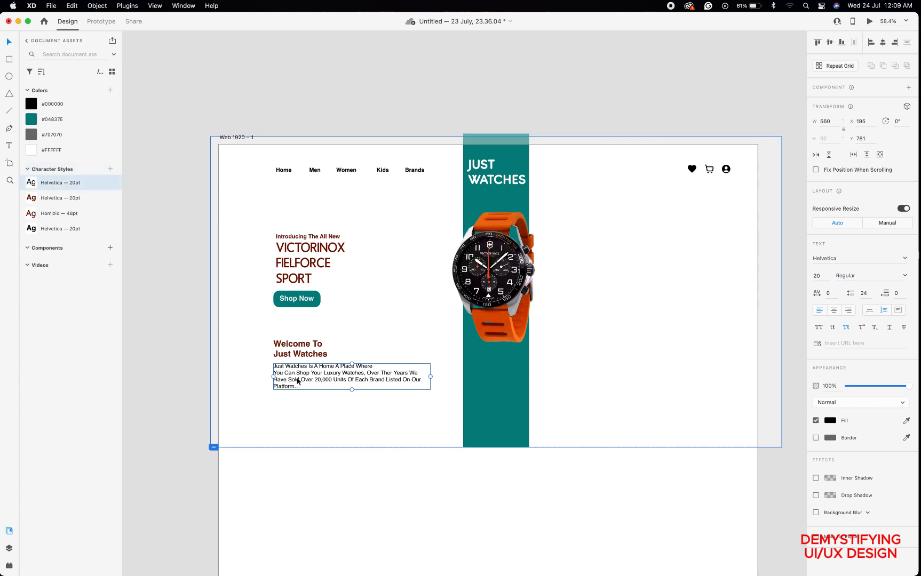
pyautogui.click(290, 344)
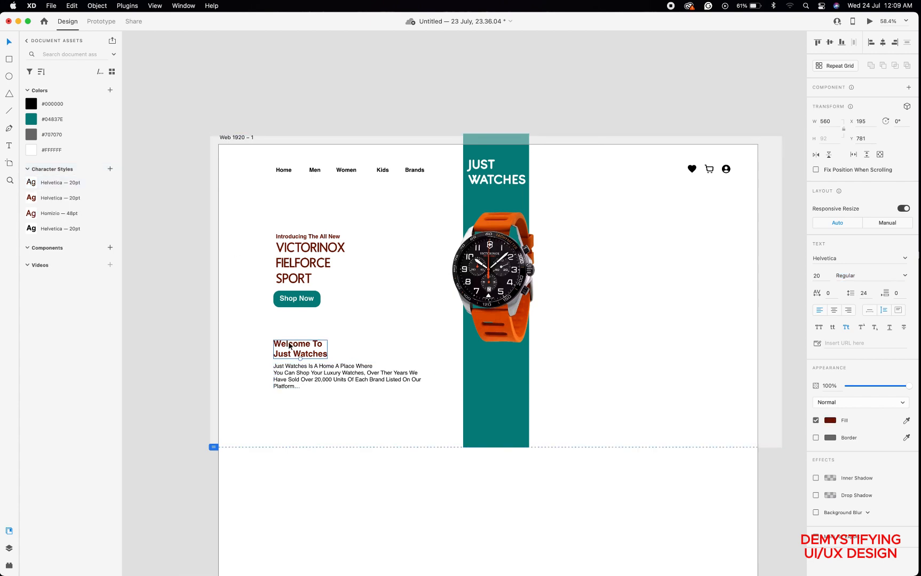
pyautogui.click(32, 120)
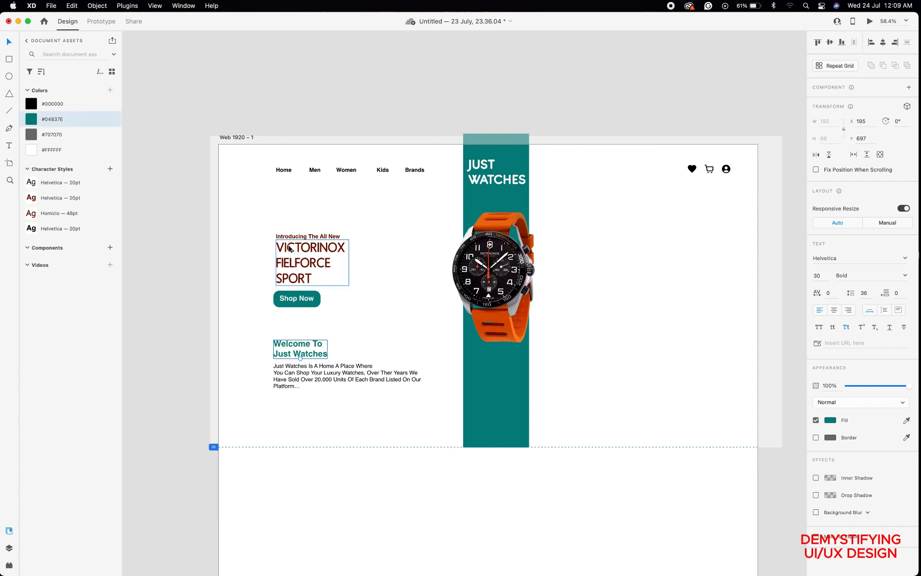
pyautogui.click(35, 118)
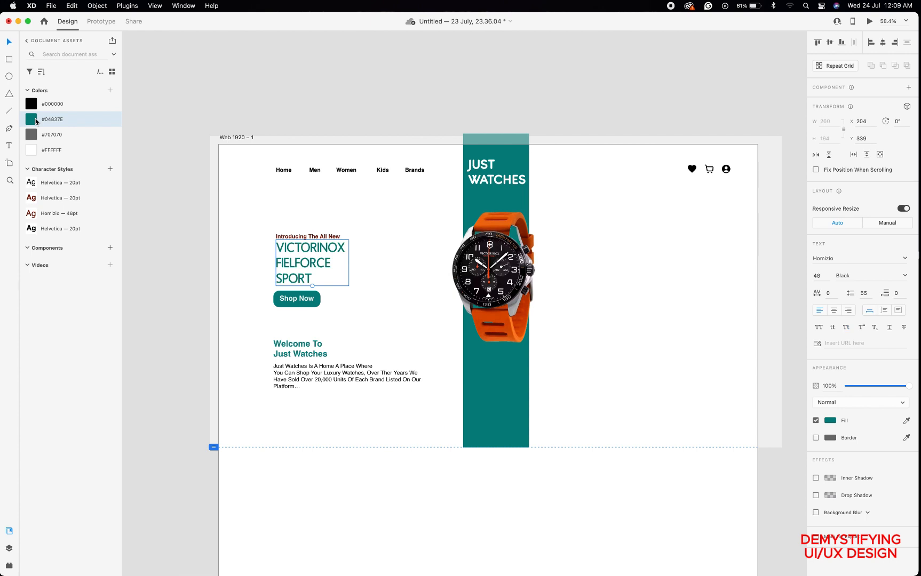
# Recolour the "Introducing The All New" line #000000.
pyautogui.click(297, 203)
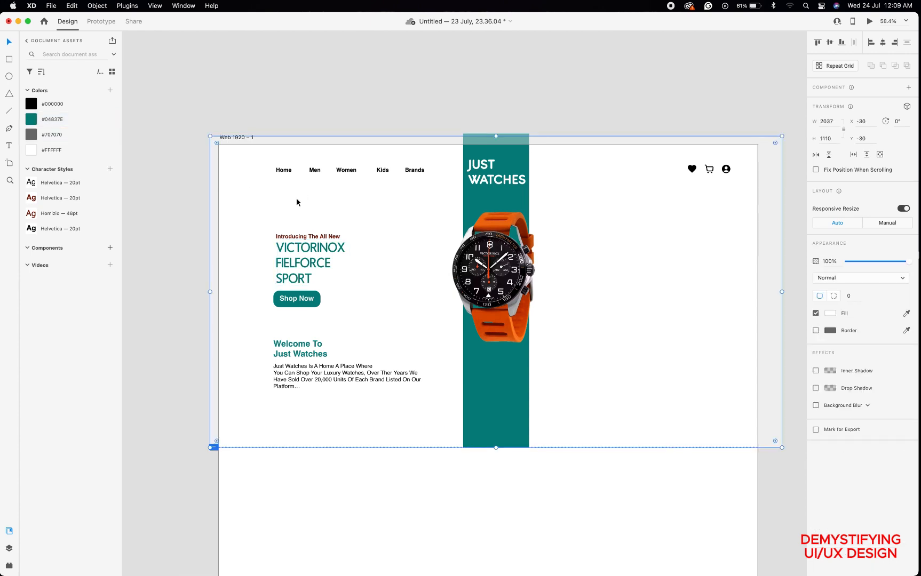
pyautogui.click(302, 238)
pyautogui.click(31, 104)
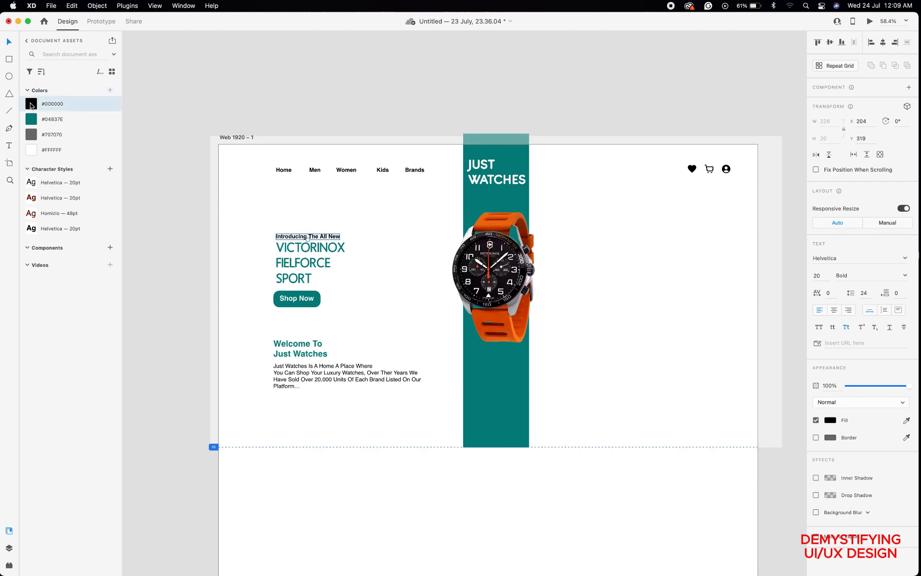
pyautogui.click(283, 218)
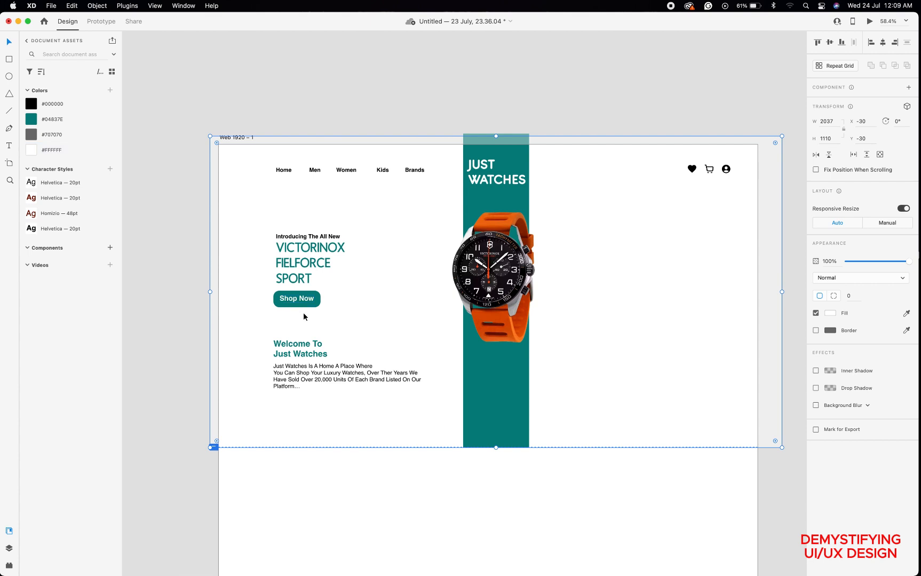
# Copy the Shop Now button and its label beneath the introduction paragraph and relabel the copy "Read More".
pyautogui.click(293, 300)
pyautogui.click(294, 300)
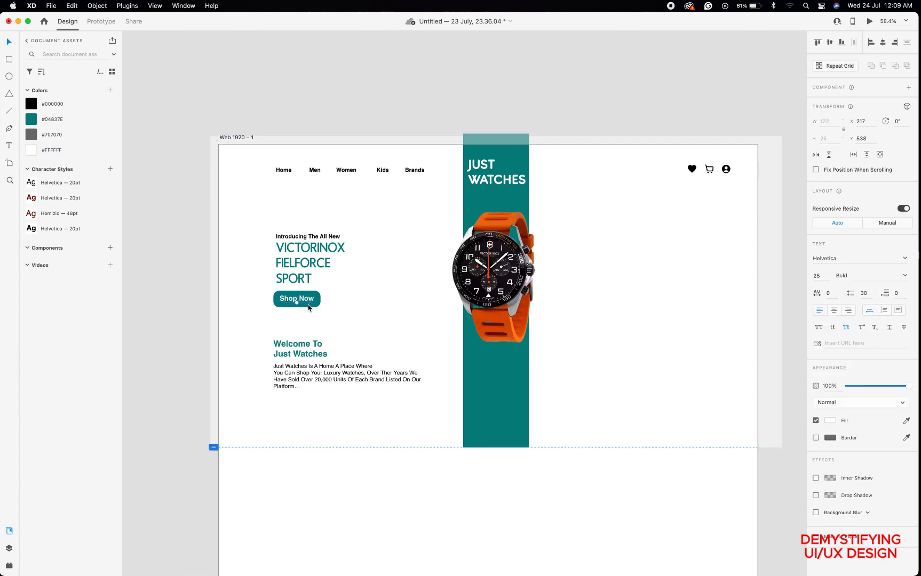
pyautogui.keyDown('shift'); pyautogui.click(308, 304); pyautogui.keyUp('shift')
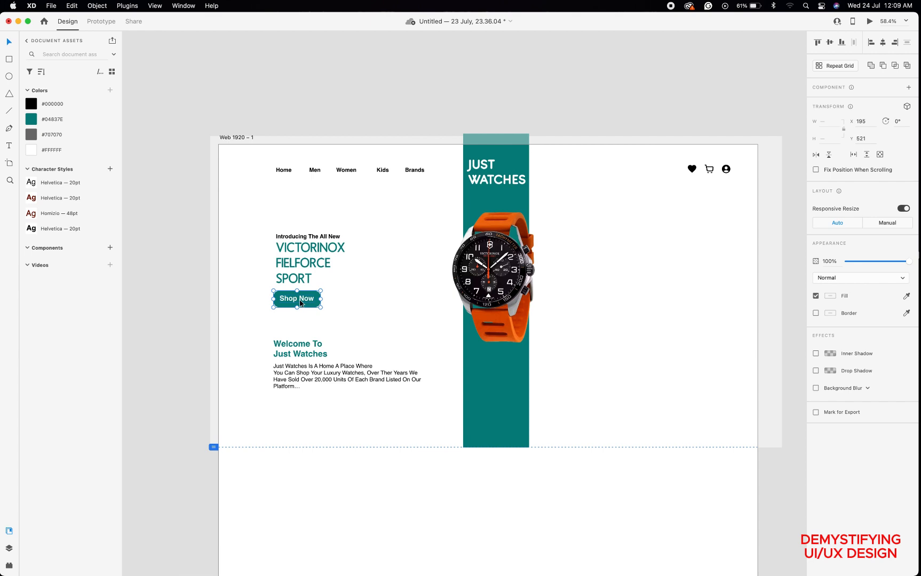
pyautogui.moveTo(300, 303); pyautogui.dragTo(297, 399)
pyautogui.press('t')
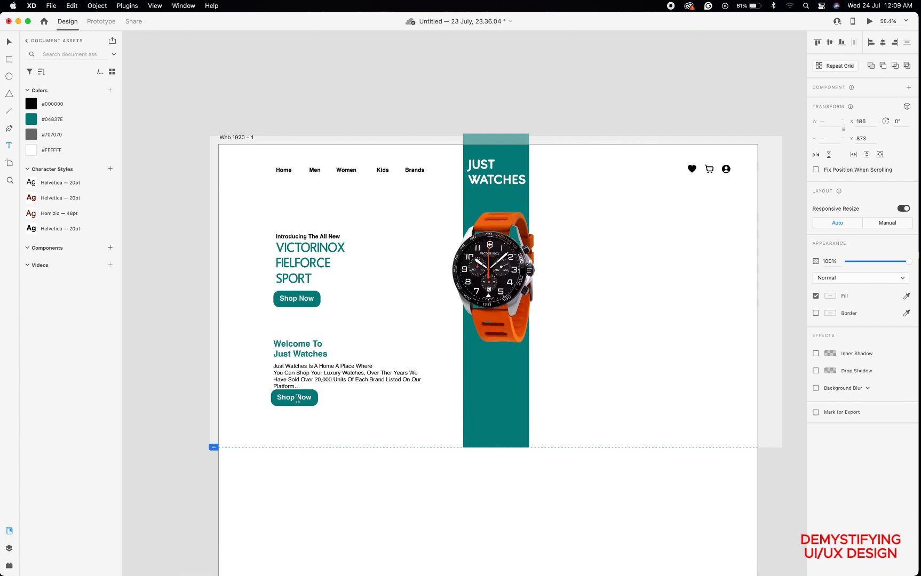
pyautogui.doubleClick(304, 399)
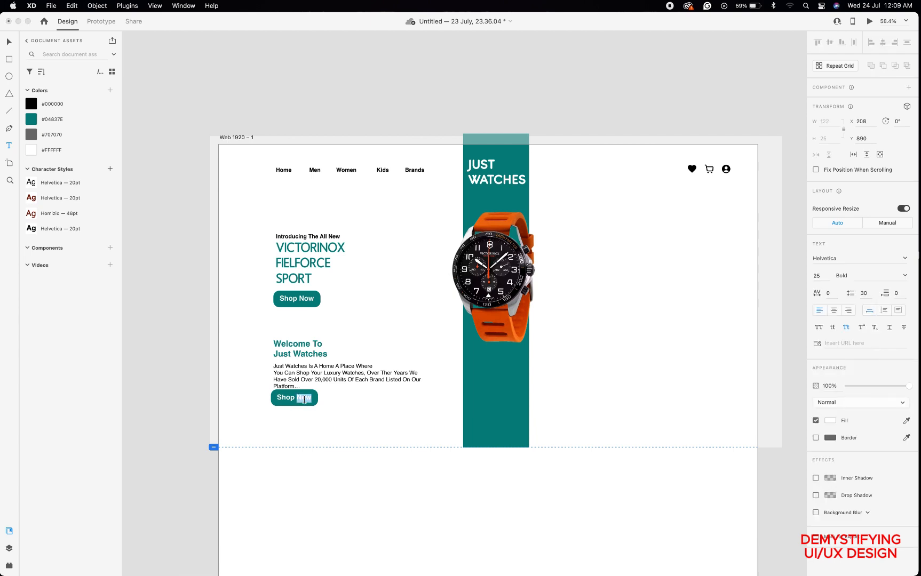
pyautogui.press('super+a')
pyautogui.write('Read More')
pyautogui.click(9, 42)
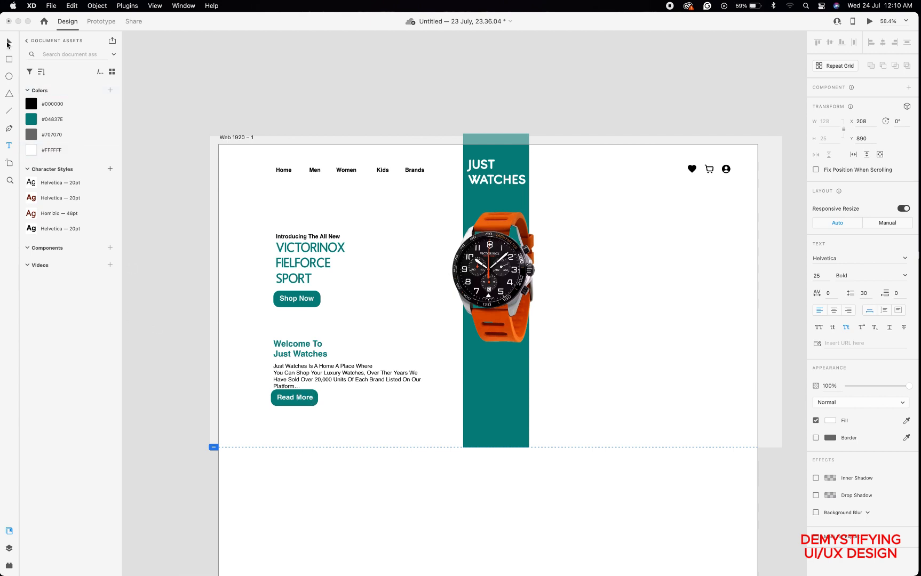
# Set the font size of the Shop Now label to 20.
pyautogui.click(295, 300)
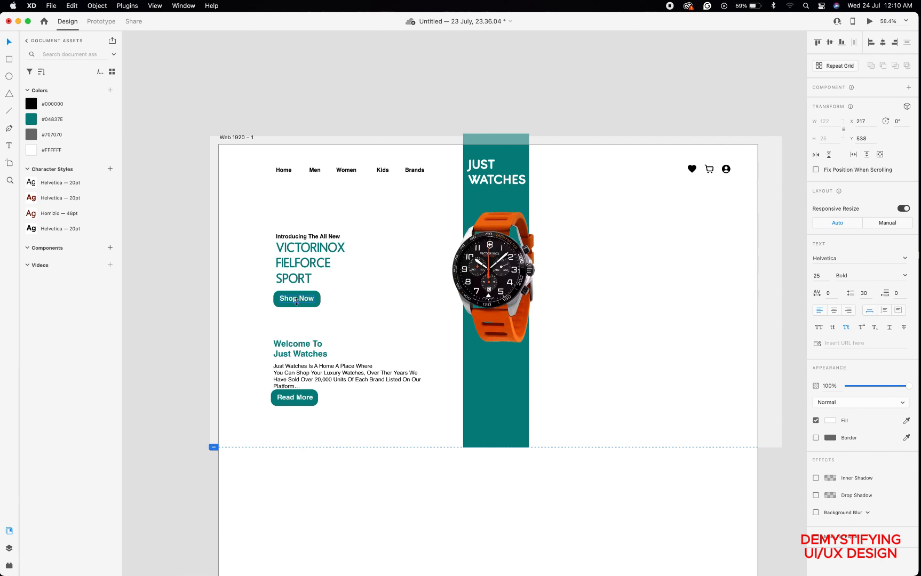
pyautogui.click(824, 277)
pyautogui.write('15')
pyautogui.press('Return')
pyautogui.click(824, 278)
pyautogui.write('20')
pyautogui.press('Return')
# Shrink the teal rectangle behind the Shop Now label to about 148 wide and 46 high.
pyautogui.click(316, 300)
pyautogui.click(316, 300)
pyautogui.moveTo(321, 299); pyautogui.dragTo(318, 299)
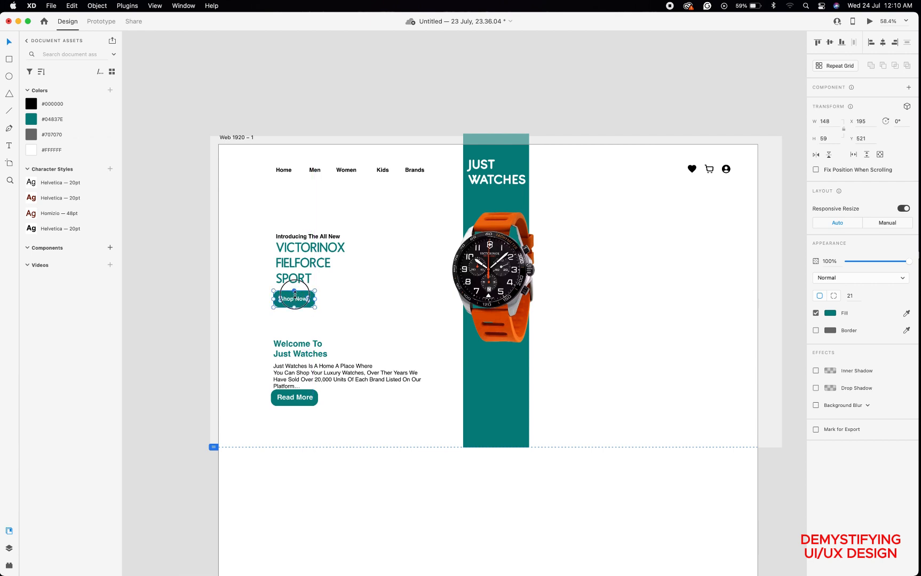
pyautogui.moveTo(294, 292); pyautogui.dragTo(295, 299)
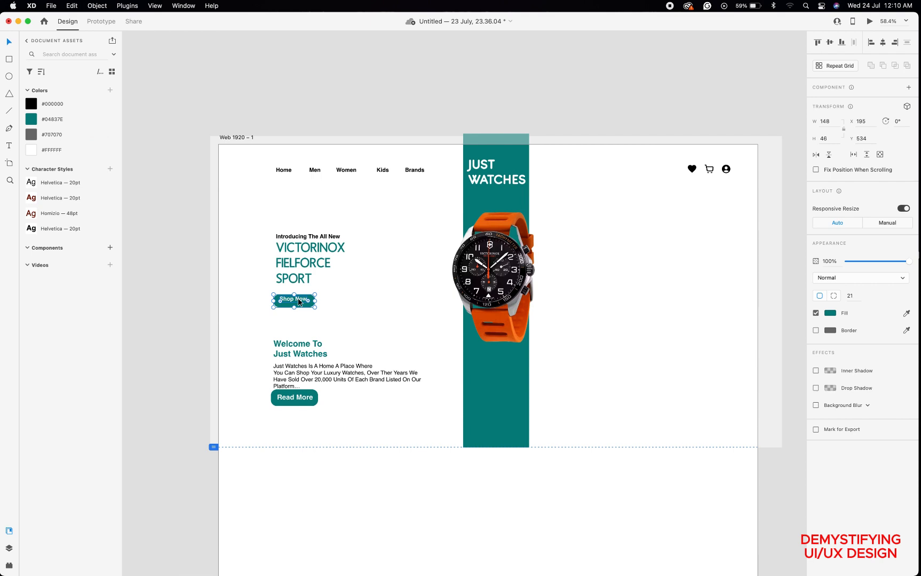
# Centre the Shop Now label on its rectangle and move both up beneath the title to X 198, Y 511.
pyautogui.click(299, 302)
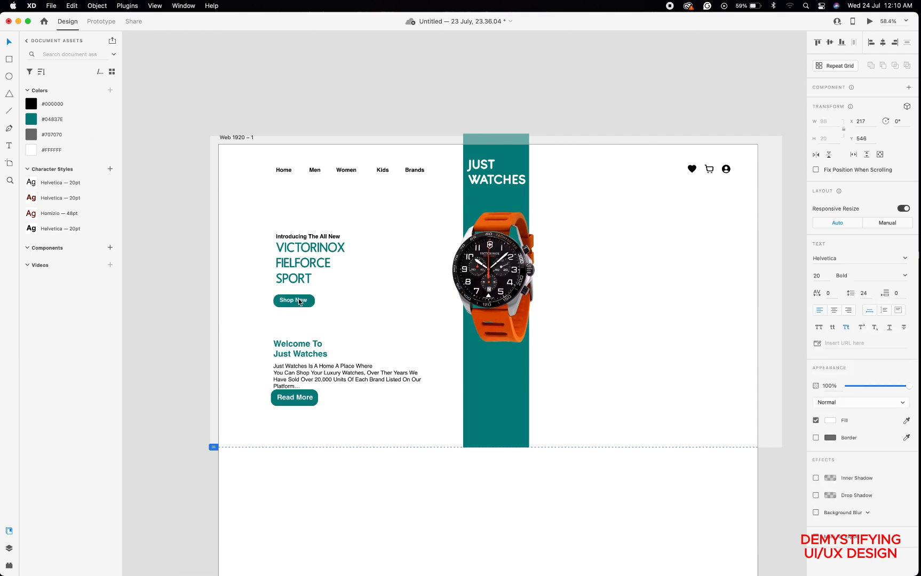
pyautogui.moveTo(300, 302); pyautogui.dragTo(300, 302)
pyautogui.keyDown('shift'); pyautogui.click(310, 303); pyautogui.keyUp('shift')
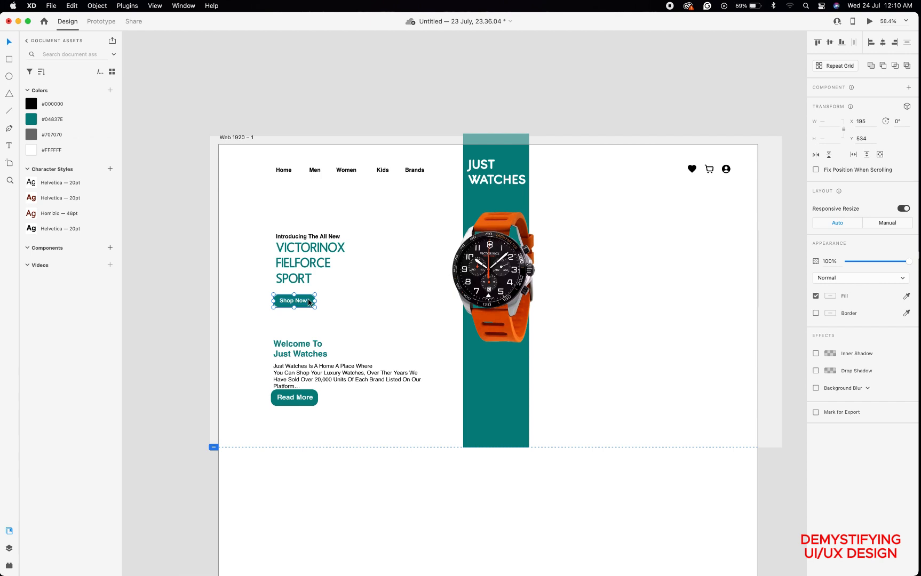
pyautogui.moveTo(310, 302); pyautogui.dragTo(311, 296)
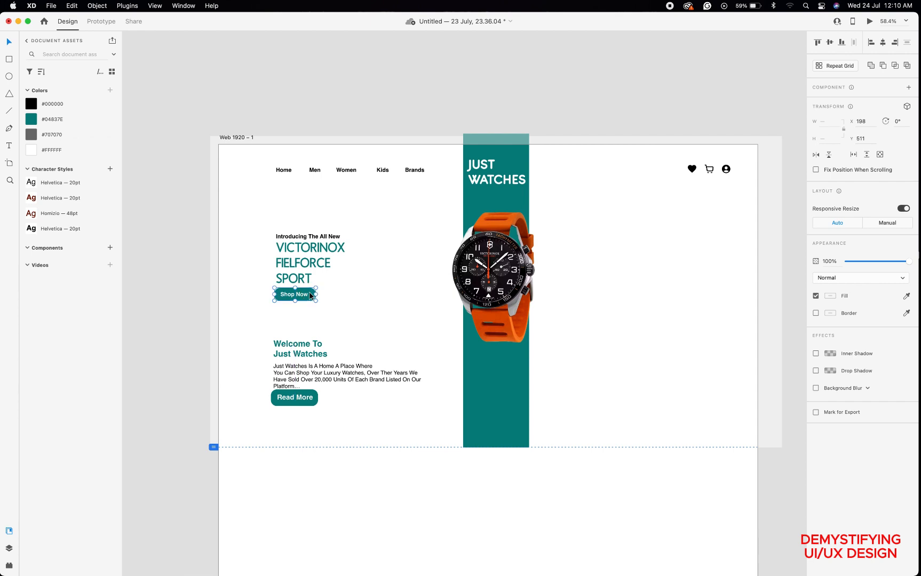
# Delete the oversized Read More button and its label beneath the paragraph.
pyautogui.doubleClick(302, 404)
pyautogui.press('Escape')
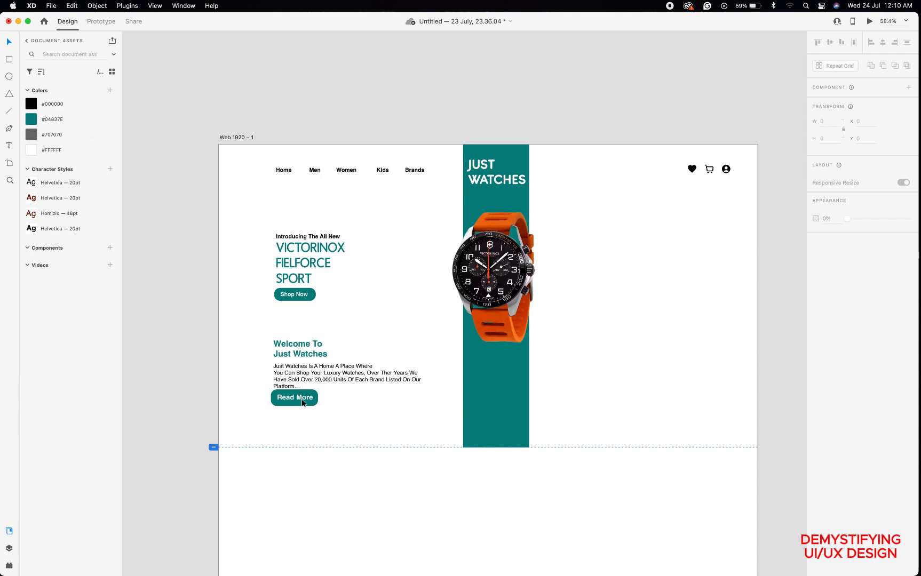
pyautogui.click(301, 400)
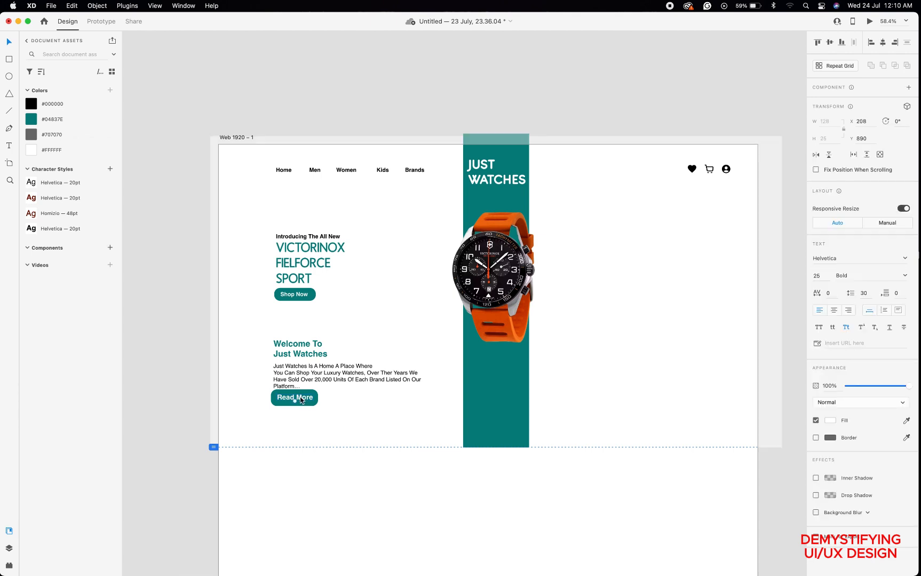
pyautogui.keyDown('shift'); pyautogui.click(302, 403); pyautogui.keyUp('shift')
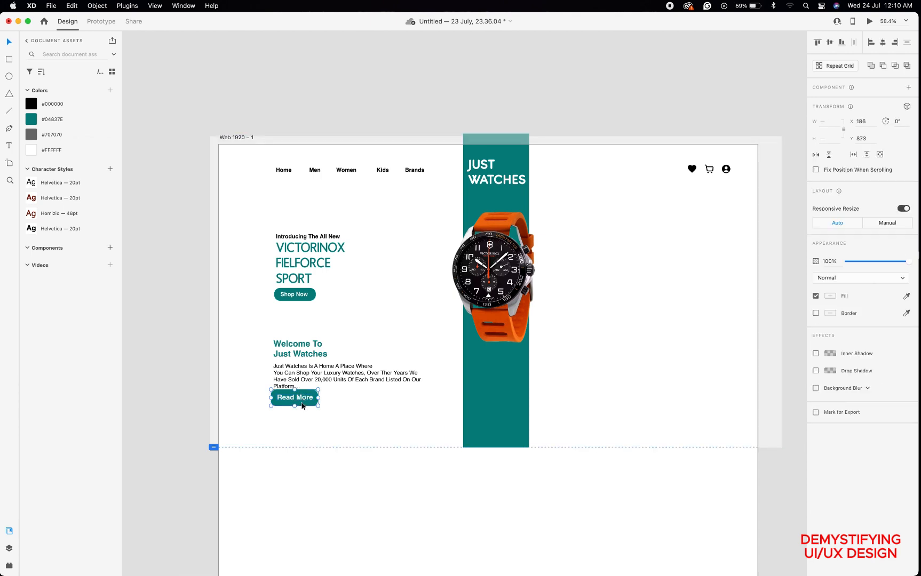
pyautogui.press('Delete')
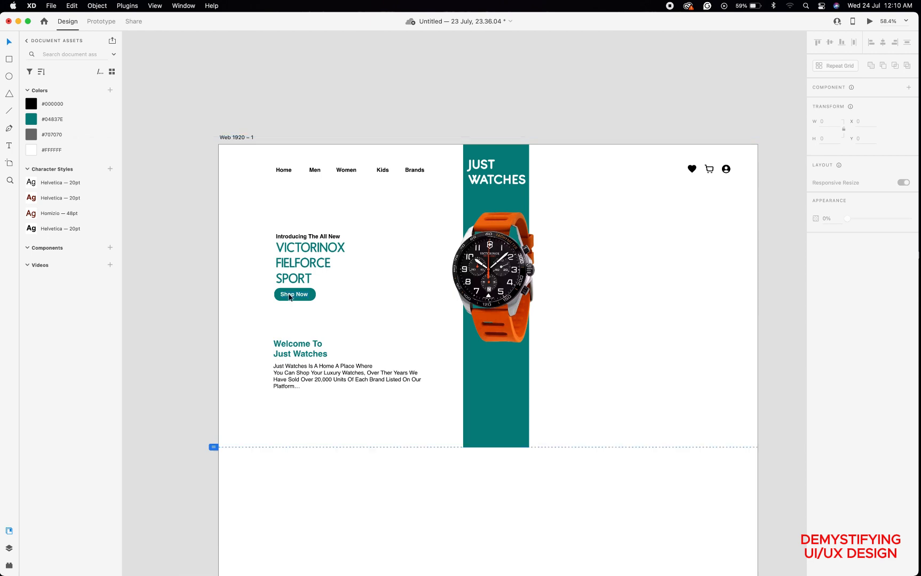
# Copy the smaller Shop Now button with its label beneath the introduction paragraph at X 195, Y 891.
pyautogui.click(313, 294)
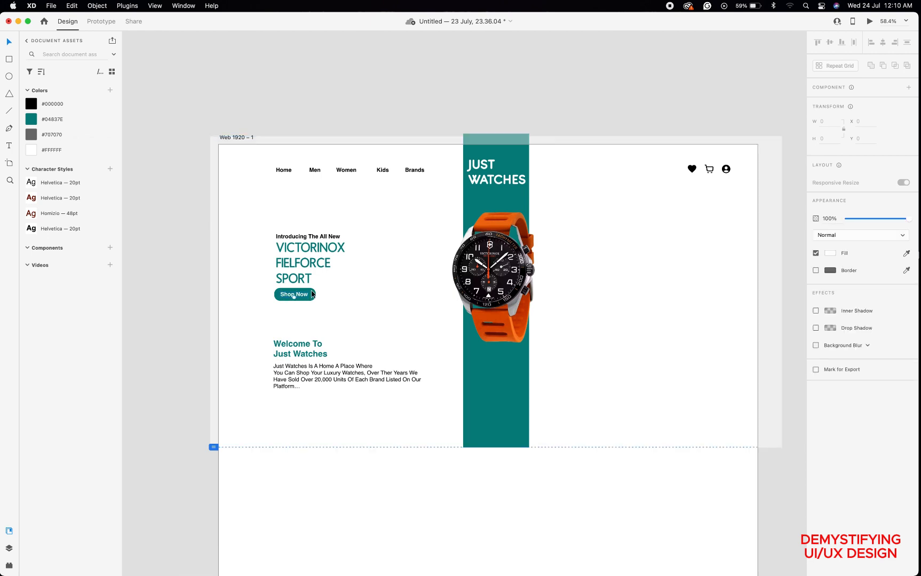
pyautogui.doubleClick(313, 294)
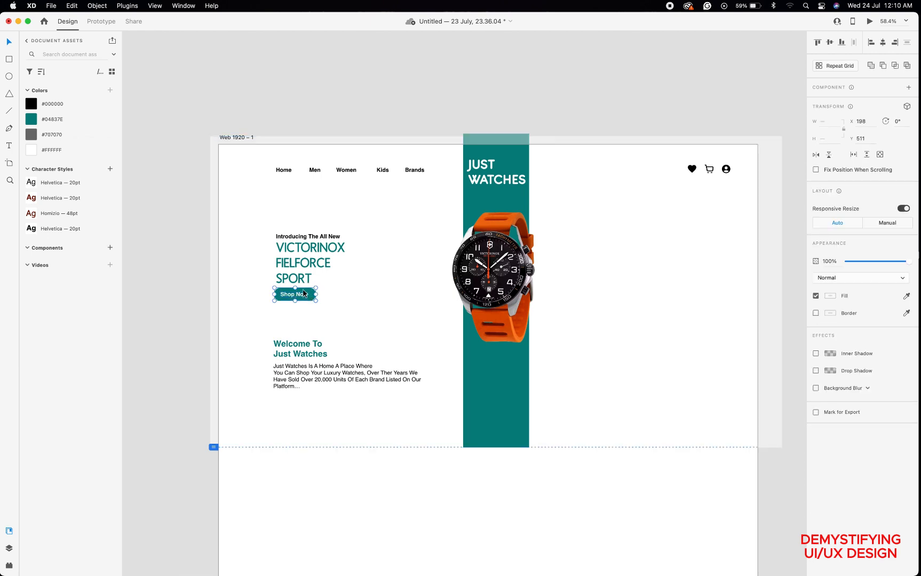
pyautogui.moveTo(303, 293); pyautogui.dragTo(303, 400)
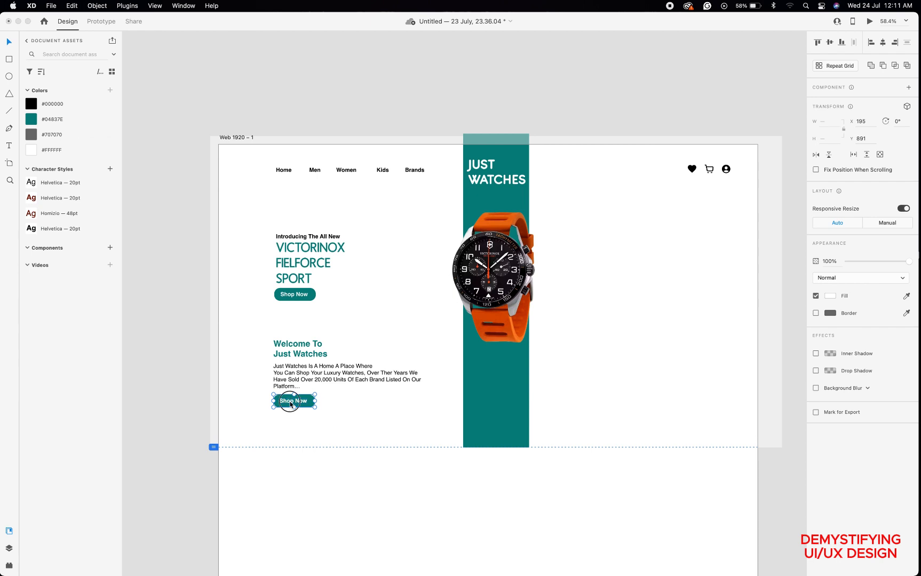
# Change the copied button's label to "Read More".
pyautogui.doubleClick(289, 402)
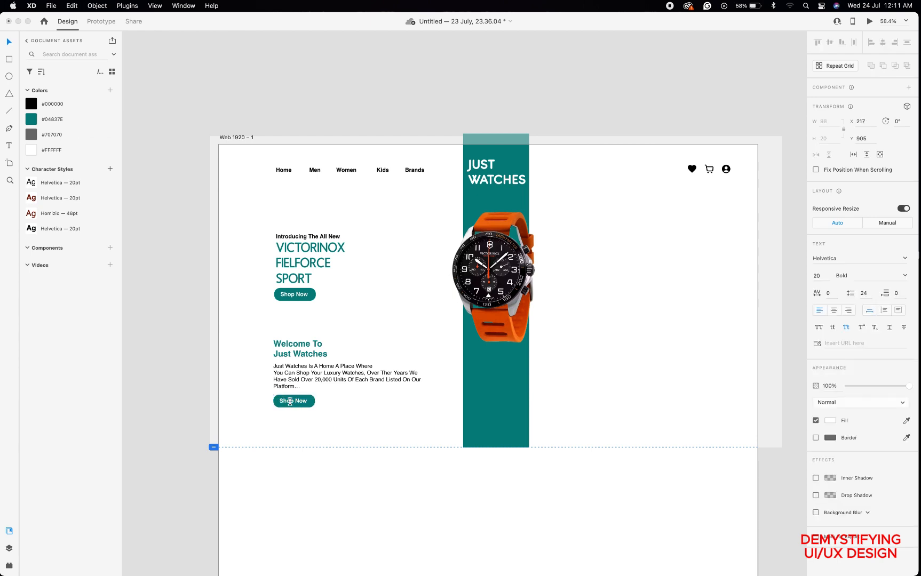
pyautogui.press('super+a')
pyautogui.write('Read More')
pyautogui.click(11, 42)
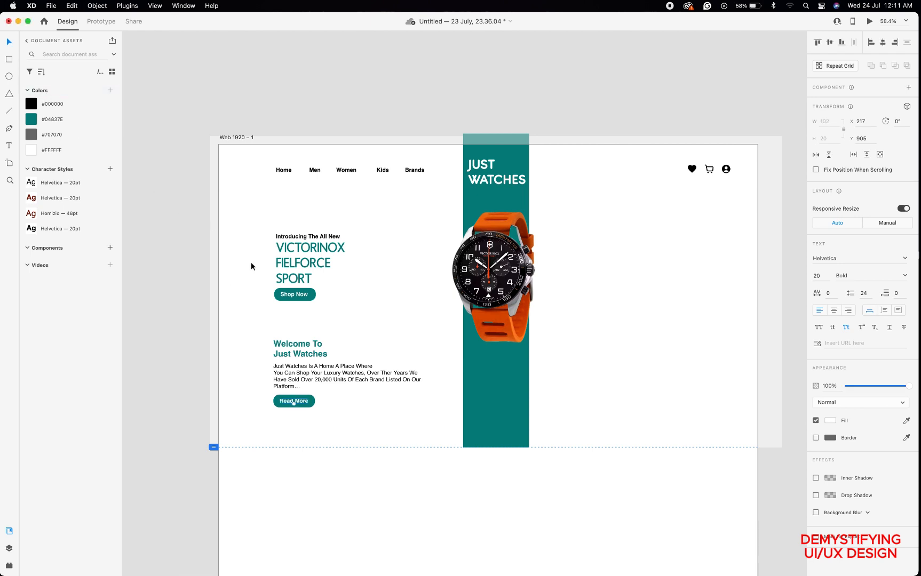
# Move the Read More label and its rectangle up together to X 195, Y 885.
pyautogui.click(254, 217)
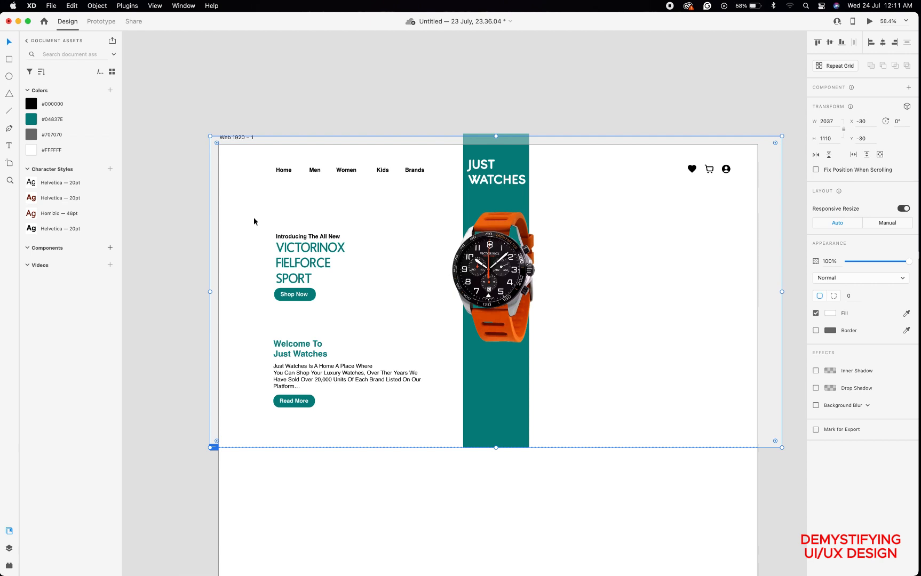
pyautogui.click(313, 401)
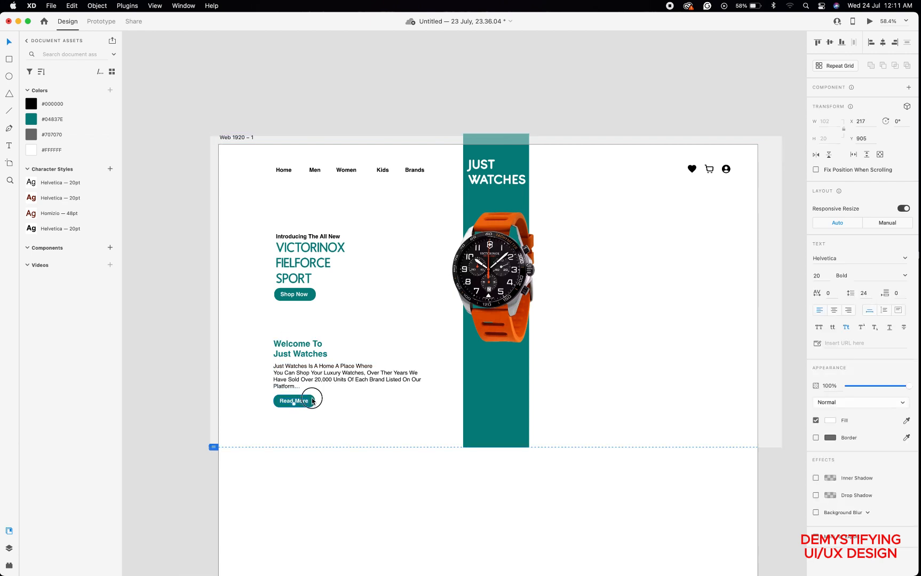
pyautogui.moveTo(312, 401); pyautogui.dragTo(313, 401)
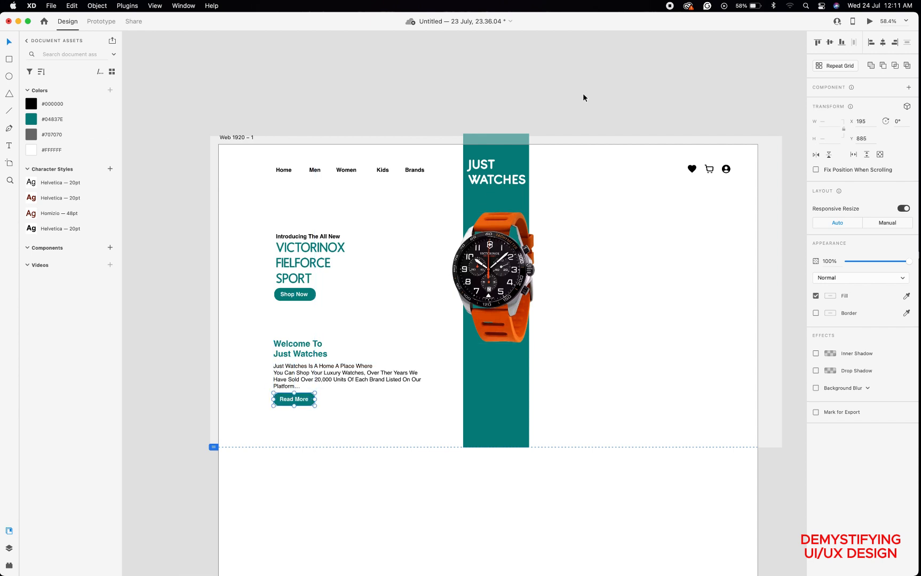
# Preview the page design at full size and close the preview.
pyautogui.click(869, 22)
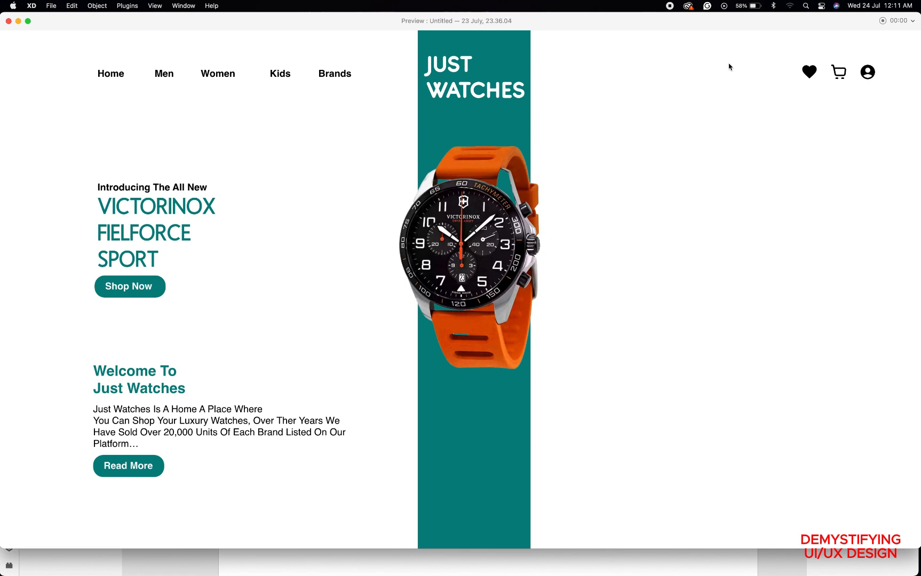
pyautogui.click(8, 21)
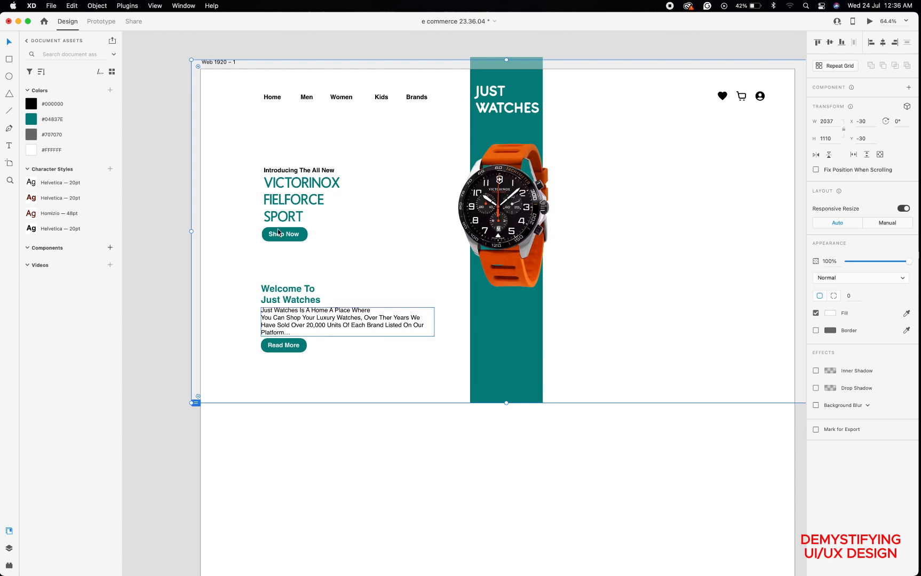
# Move the navigation links, the hero text with Shop Now, and the Welcome section with Read More together to X 98, Y 72.
pyautogui.click(274, 100)
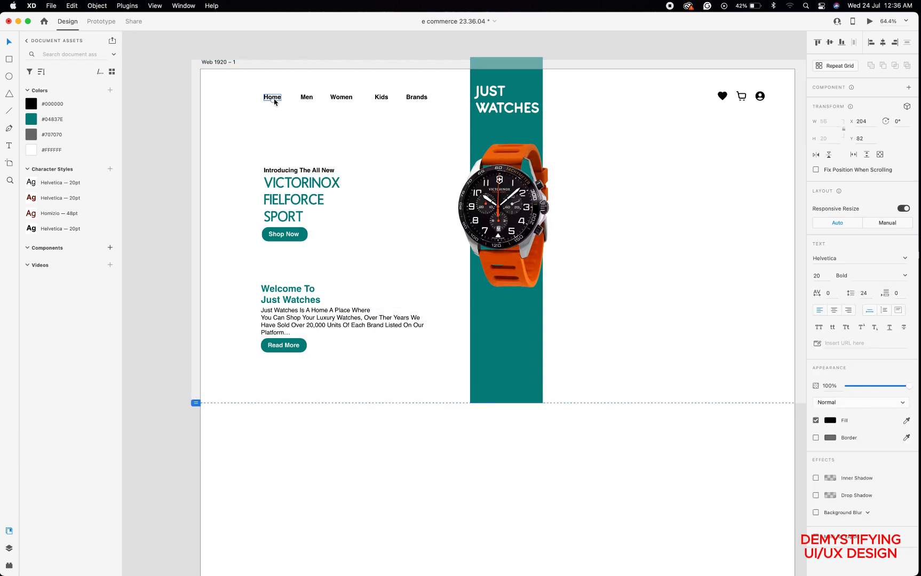
pyautogui.keyDown('shift'); pyautogui.click(306, 99); pyautogui.keyUp('shift')
pyautogui.keyDown('shift'); pyautogui.click(340, 98); pyautogui.keyUp('shift')
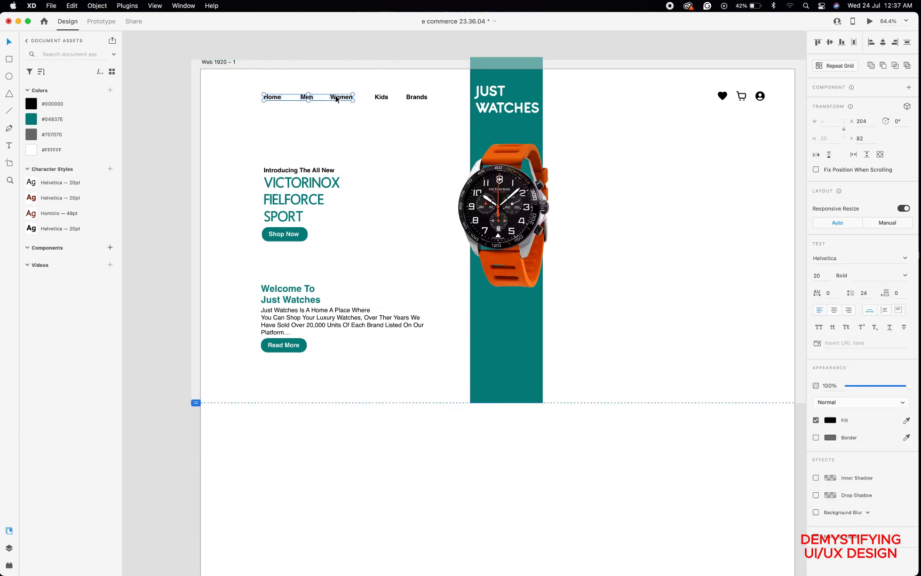
pyautogui.keyDown('shift'); pyautogui.click(380, 99); pyautogui.keyUp('shift')
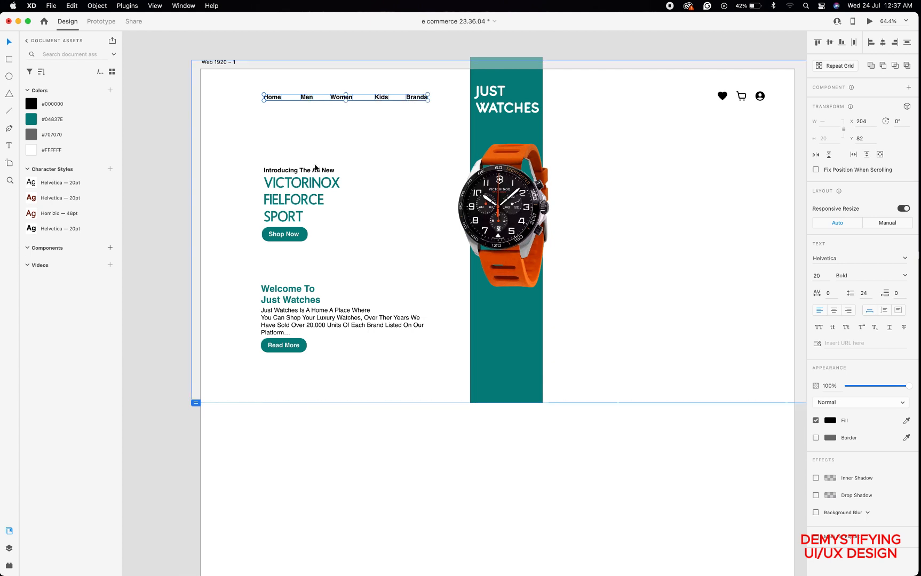
pyautogui.keyDown('shift'); pyautogui.click(295, 171); pyautogui.keyUp('shift')
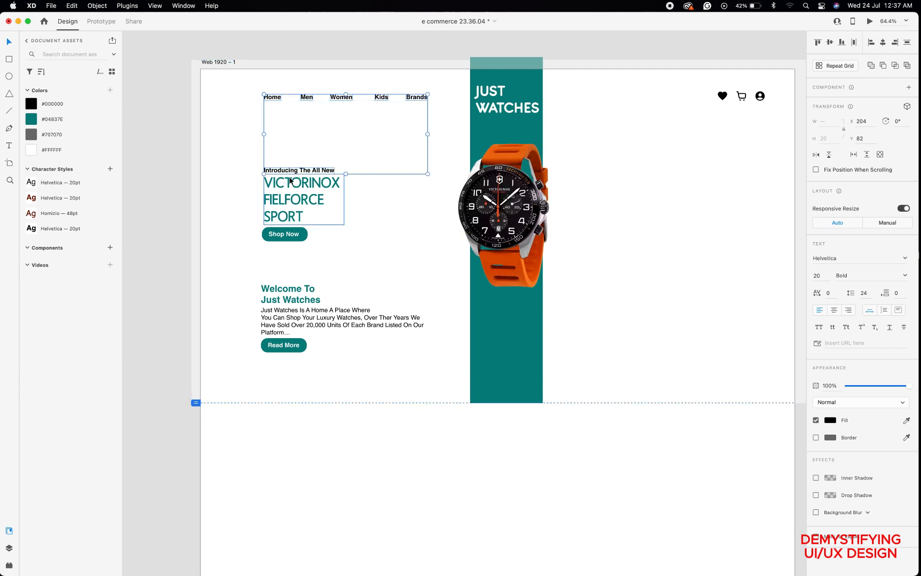
pyautogui.keyDown('shift'); pyautogui.click(291, 181); pyautogui.keyUp('shift')
pyautogui.keyDown('shift'); pyautogui.click(292, 236); pyautogui.keyUp('shift')
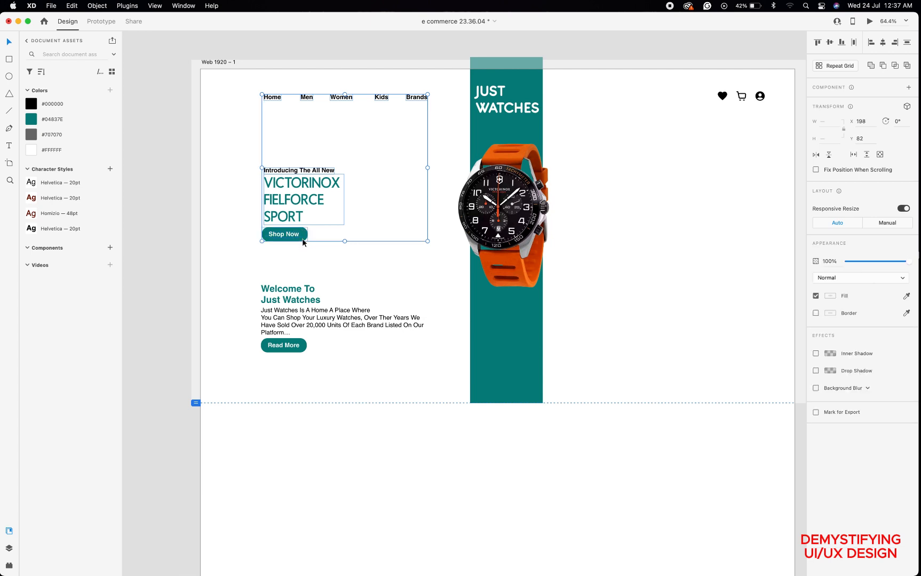
pyautogui.keyDown('shift'); pyautogui.click(290, 291); pyautogui.keyUp('shift')
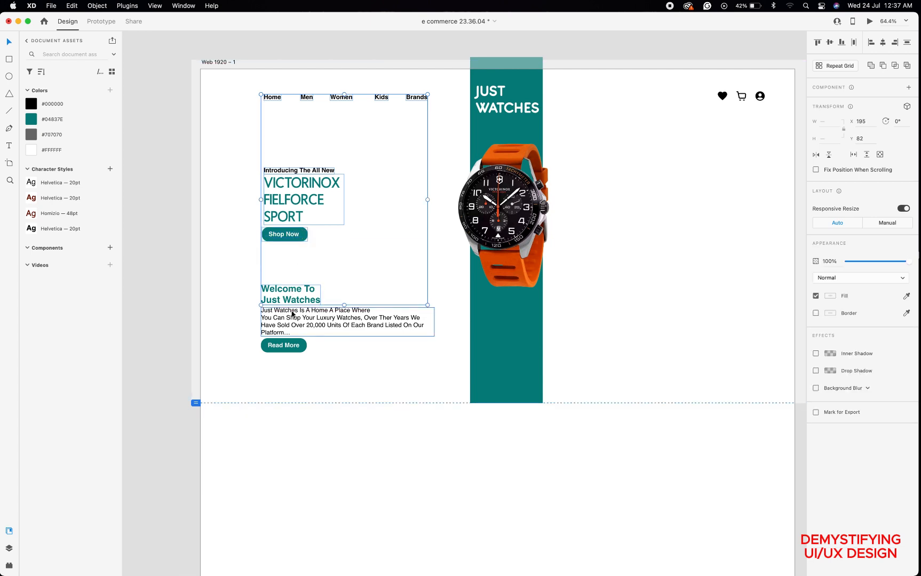
pyautogui.keyDown('shift'); pyautogui.click(293, 315); pyautogui.keyUp('shift')
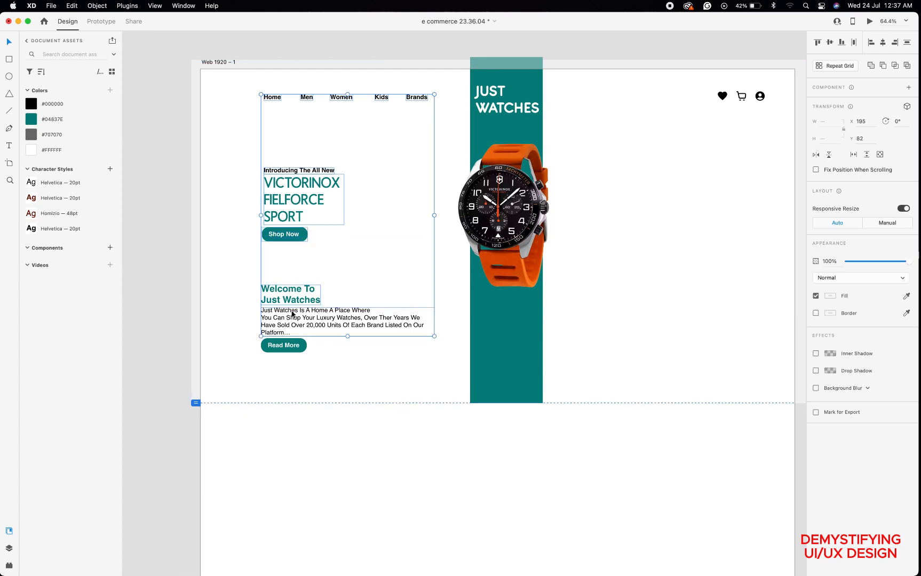
pyautogui.keyDown('shift'); pyautogui.click(288, 345); pyautogui.keyUp('shift')
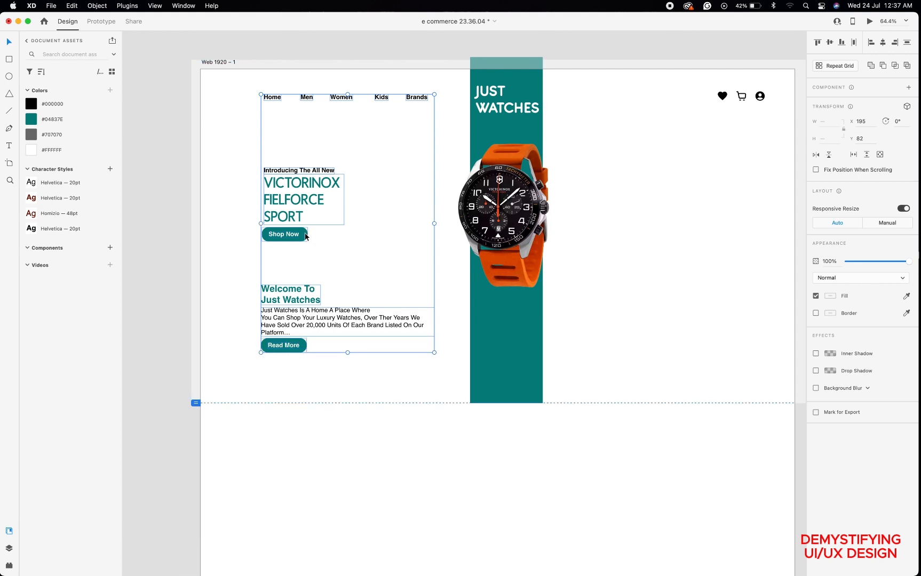
pyautogui.moveTo(305, 236); pyautogui.dragTo(276, 231)
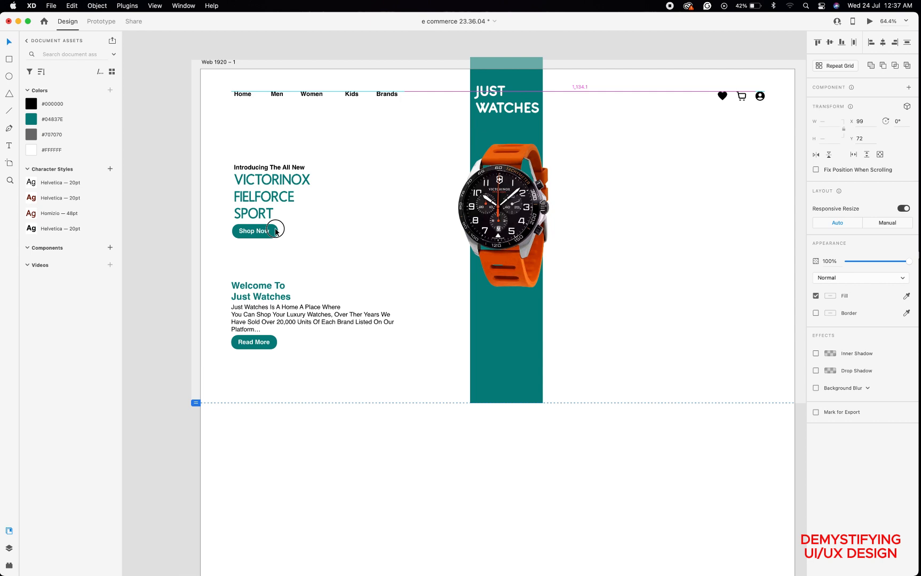
pyautogui.moveTo(276, 231); pyautogui.dragTo(276, 232)
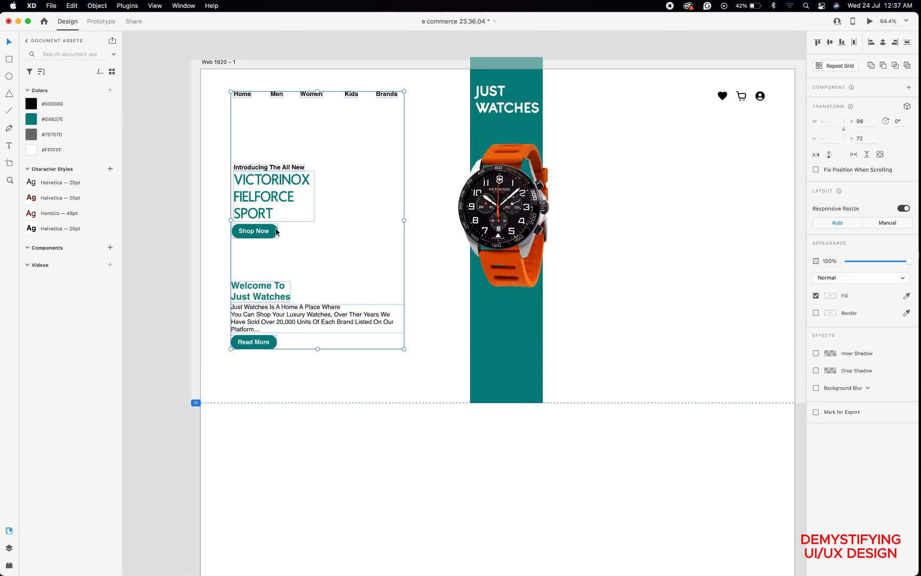
# Preview the page with its shifted text content, close the preview and clear the selection.
pyautogui.click(869, 23)
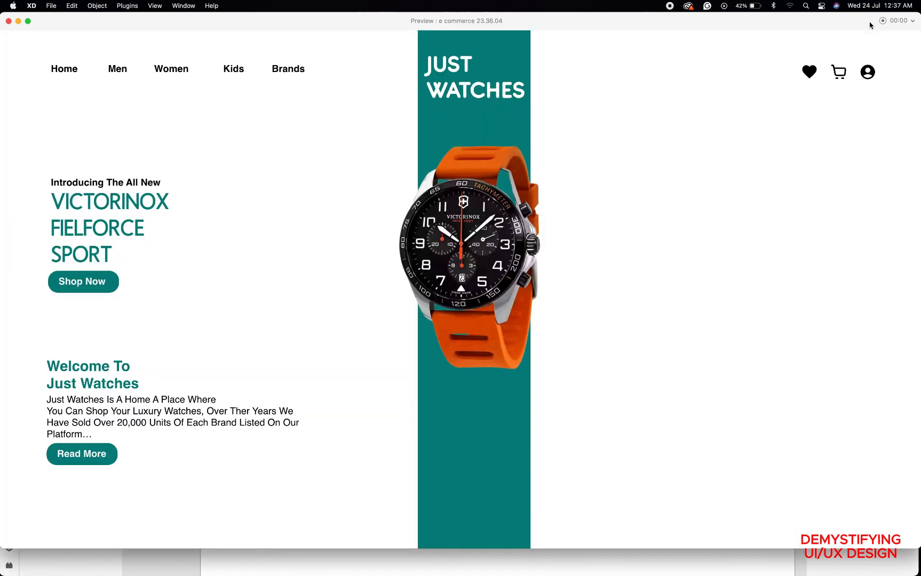
pyautogui.click(9, 21)
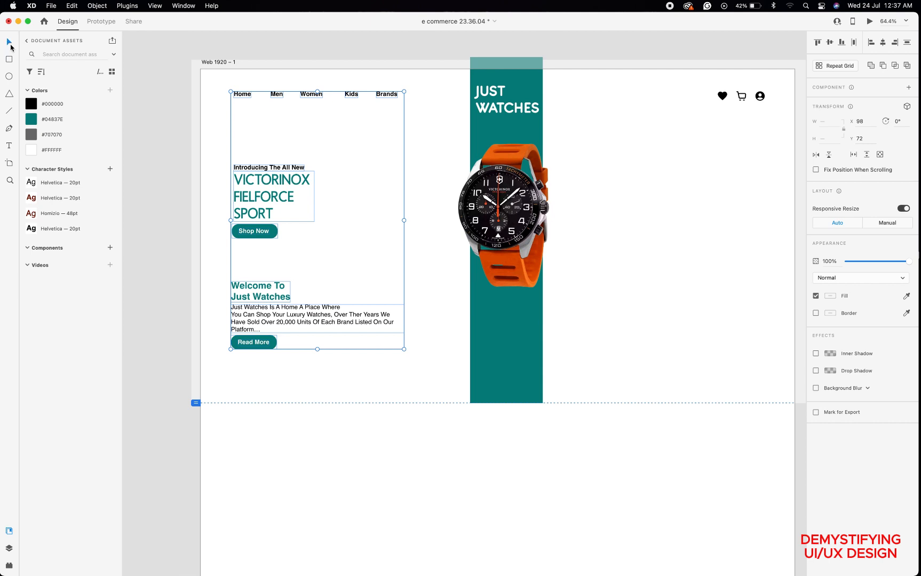
pyautogui.click(461, 479)
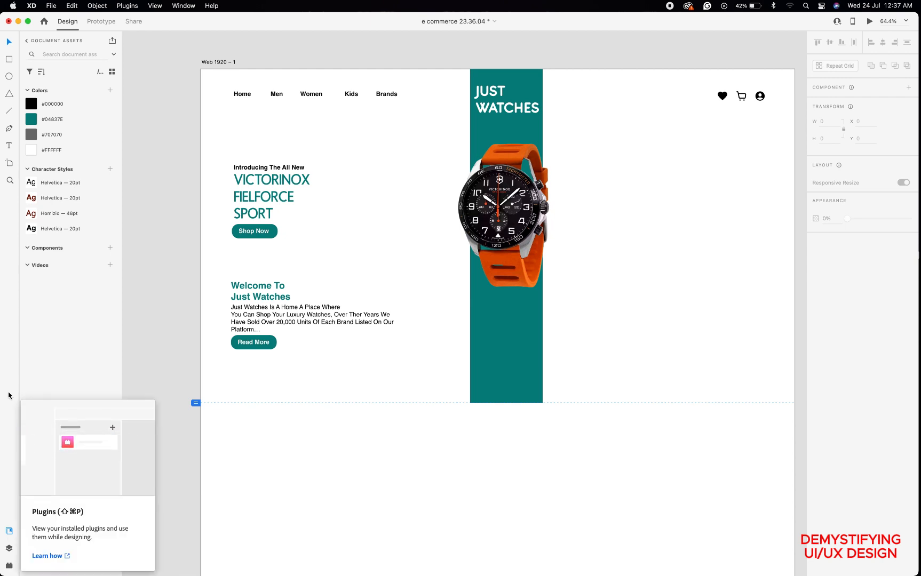
# Draw a circle about 49 by 48 between the hero text and the watch, at about X 636, Y 453, and remove its border.
pyautogui.click(9, 77)
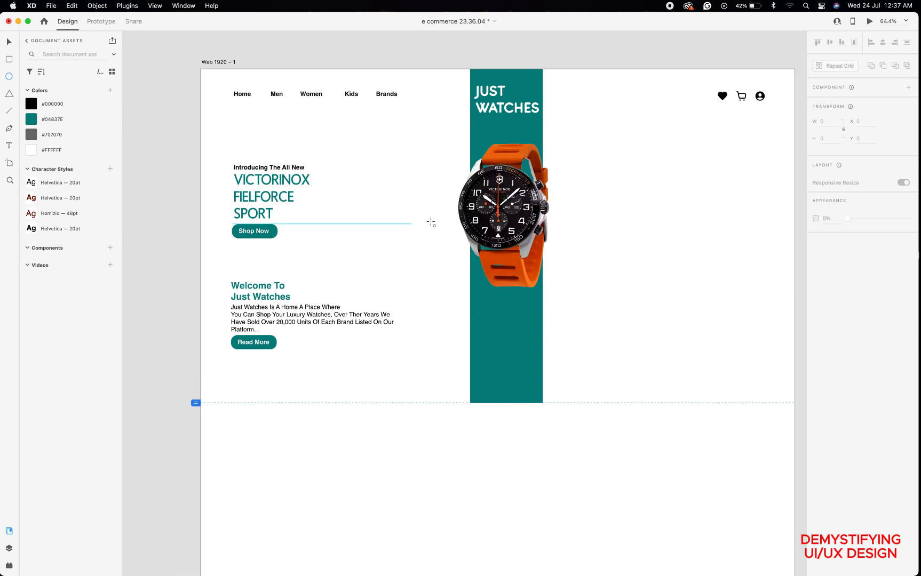
pyautogui.moveTo(397, 207); pyautogui.dragTo(413, 225)
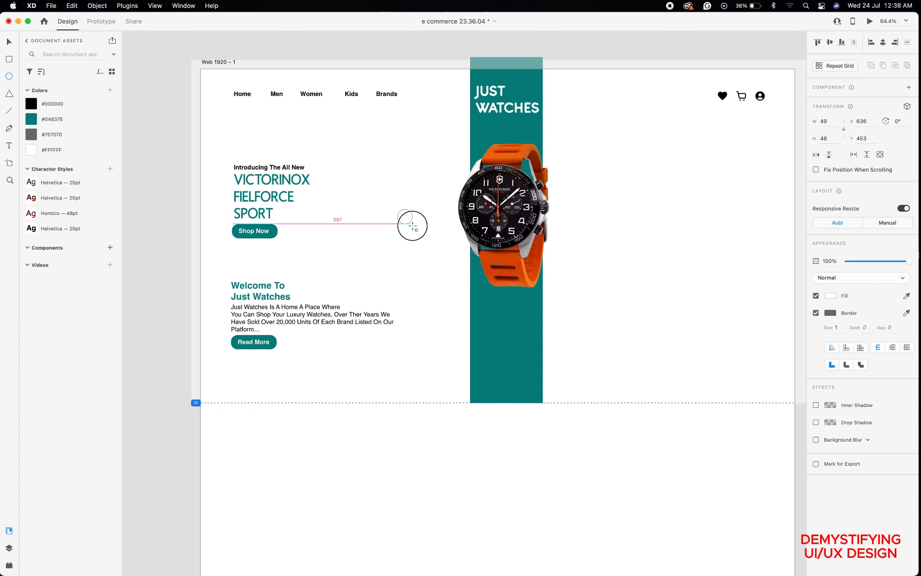
pyautogui.moveTo(412, 226); pyautogui.dragTo(412, 226)
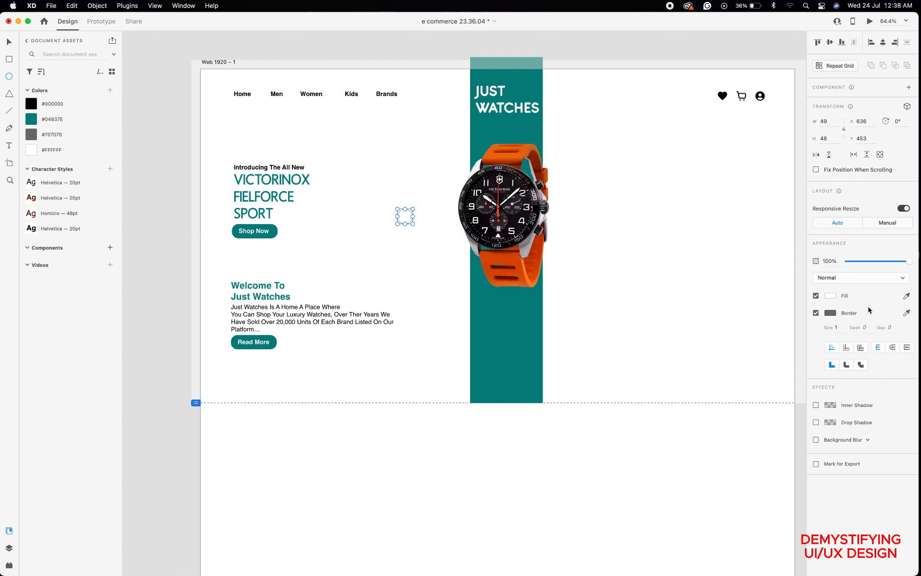
pyautogui.click(815, 313)
pyautogui.click(815, 370)
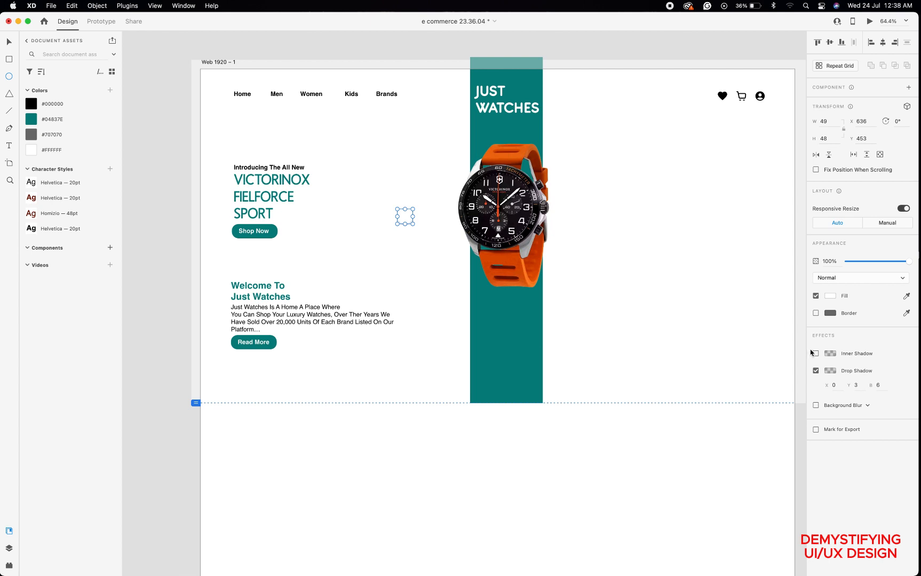
pyautogui.click(816, 354)
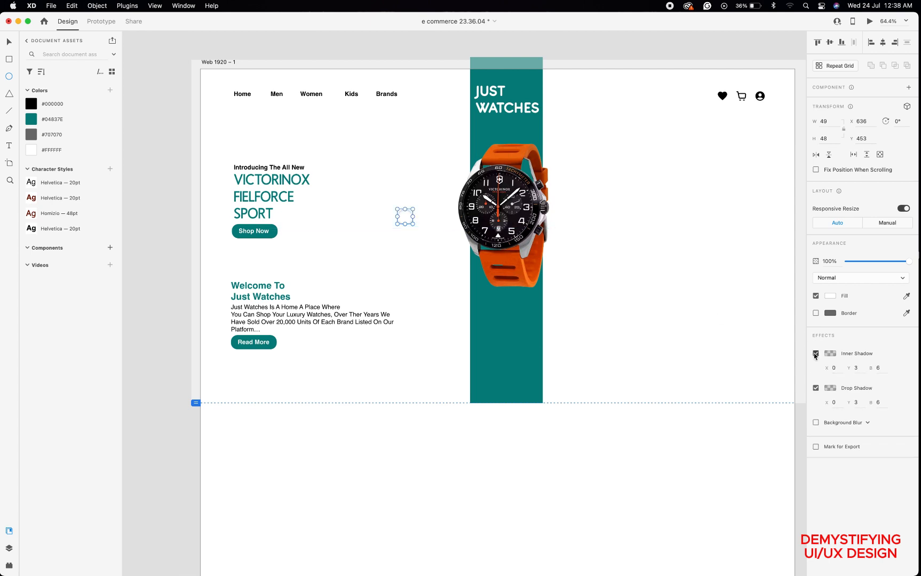
pyautogui.click(815, 353)
pyautogui.click(816, 371)
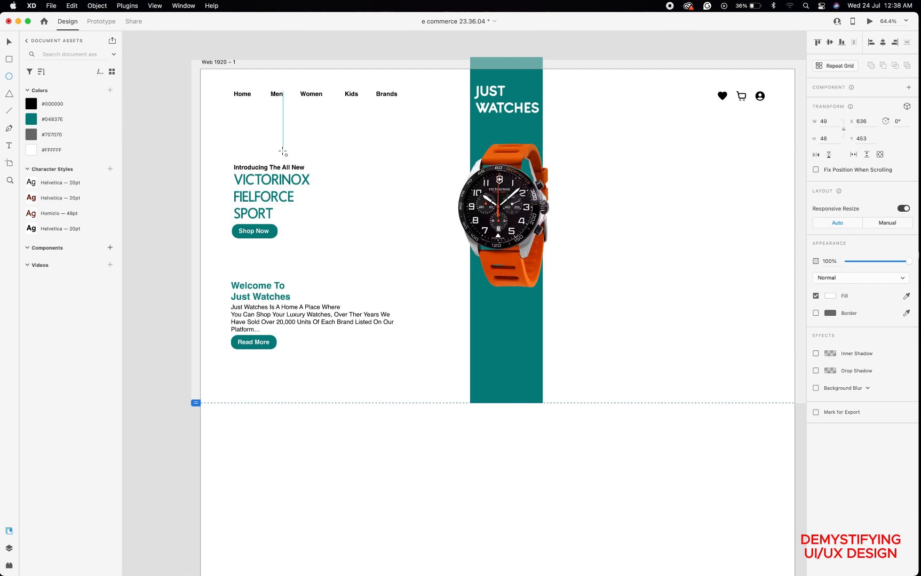
# Fill the circle with the teal #04837E and move it closer to the hero text, to about X 518, Y 450.
pyautogui.click(33, 120)
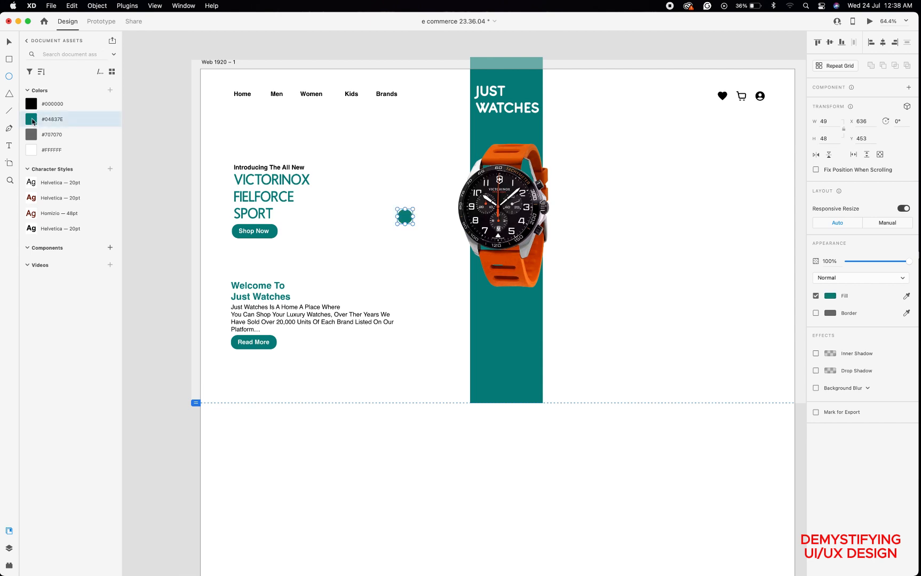
pyautogui.click(33, 136)
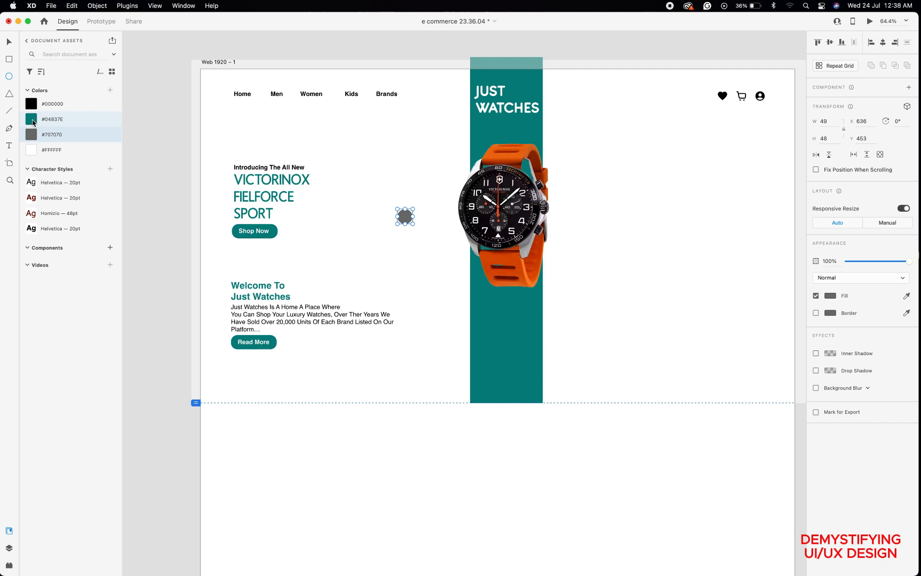
pyautogui.click(33, 121)
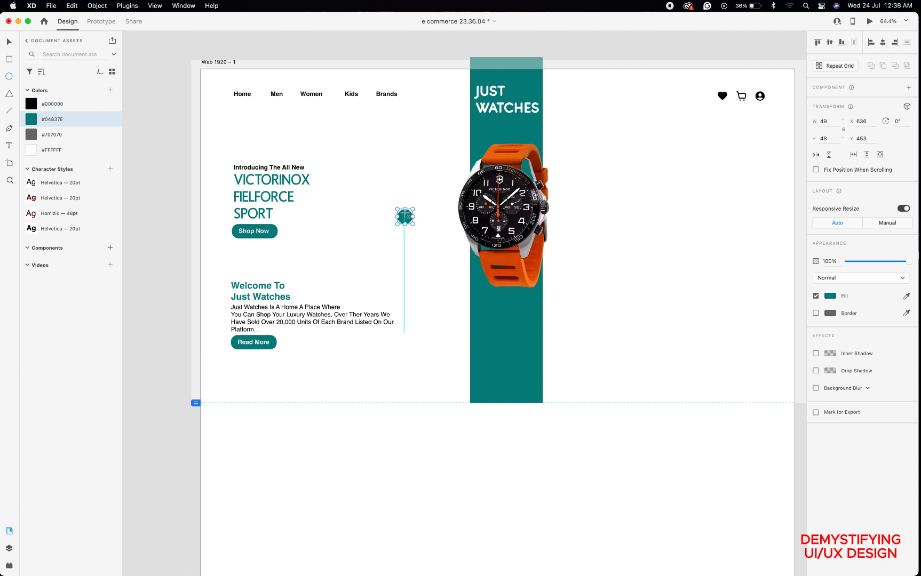
pyautogui.press('v')
pyautogui.moveTo(400, 215); pyautogui.dragTo(369, 215)
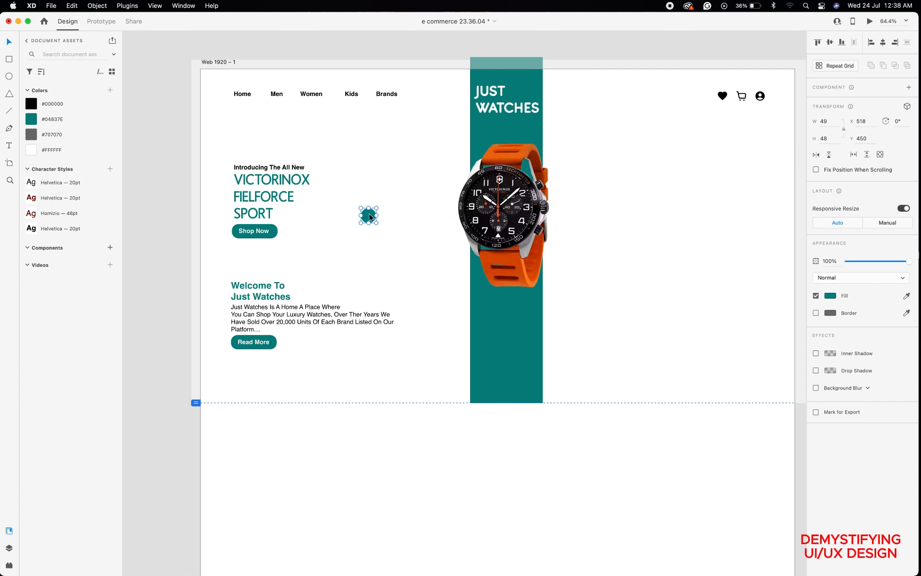
# Search the Icons 4 Design plugin for "arrow" icons.
pyautogui.click(10, 565)
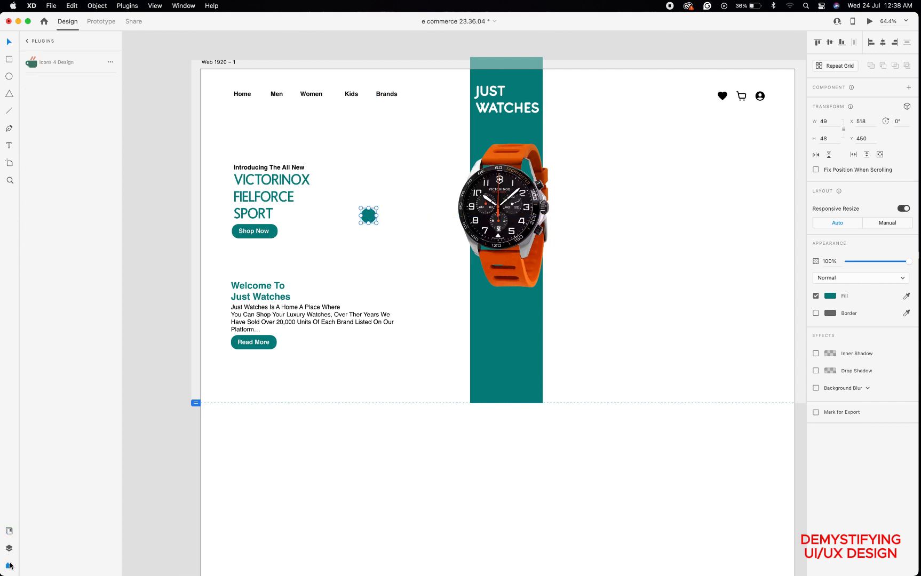
pyautogui.doubleClick(66, 117)
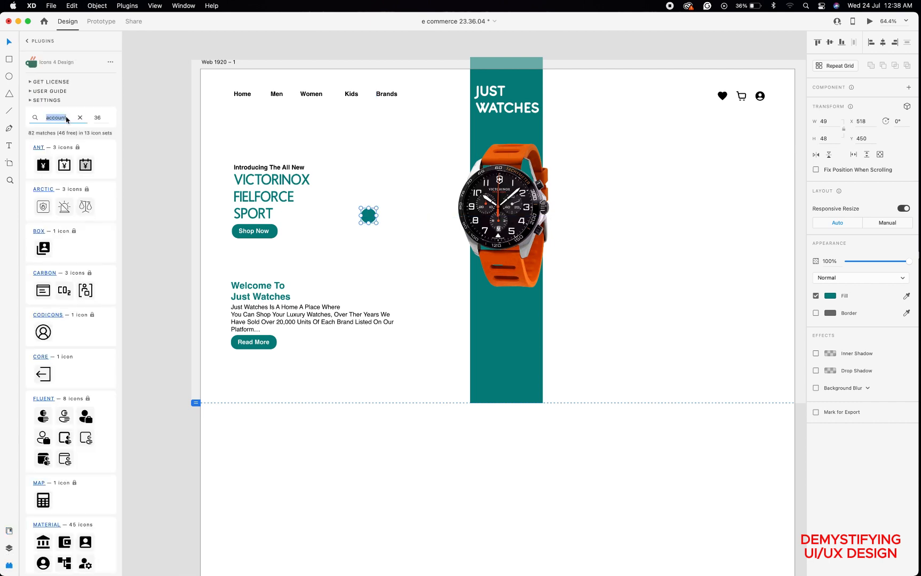
pyautogui.write('arrow')
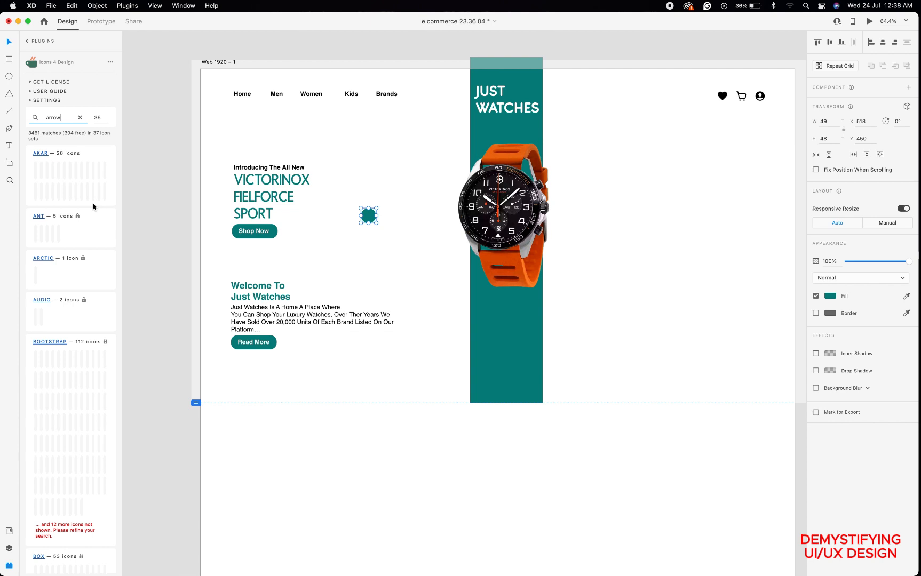
# Insert the left-pointing chevron icon from the Ion icon set beside the teal circle.
pyautogui.scroll(-3, 79, 315)
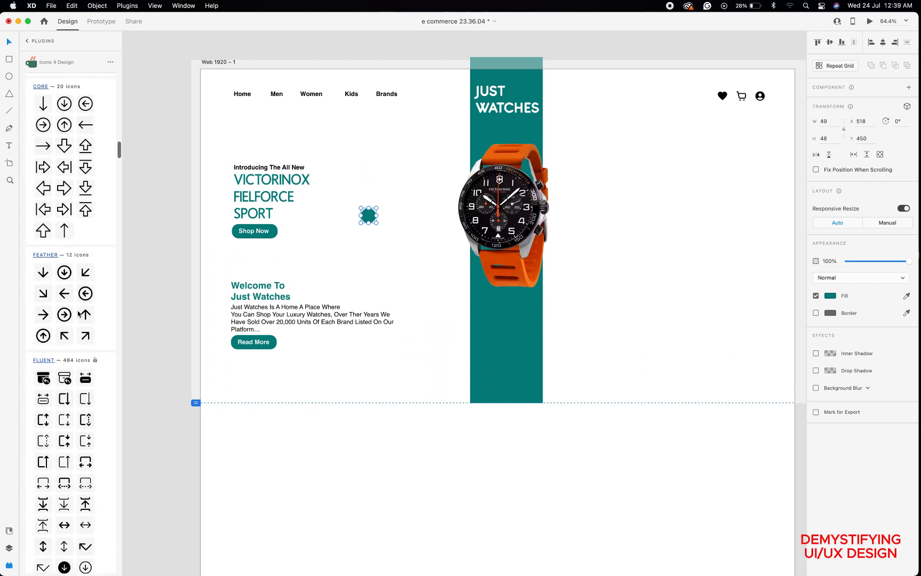
pyautogui.scroll(-10, 79, 314)
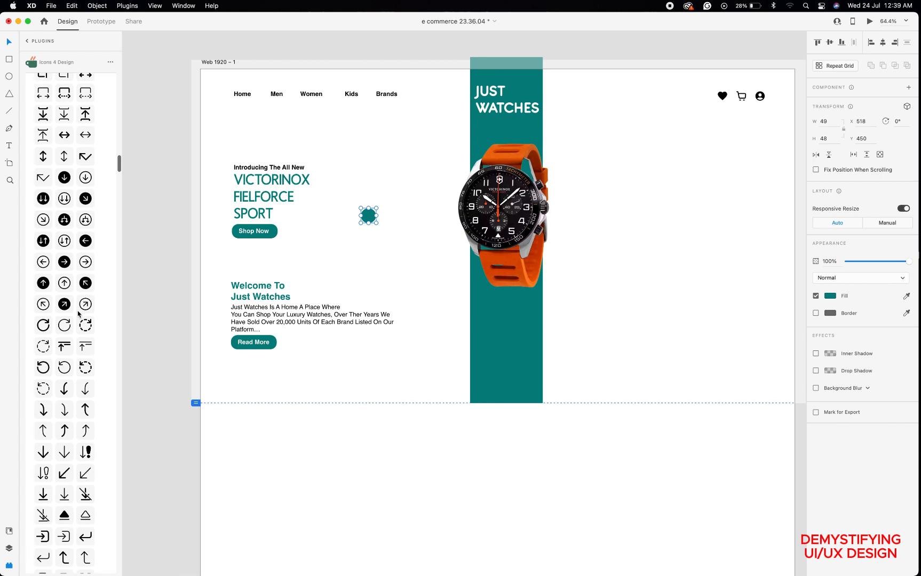
pyautogui.scroll(-4, 79, 314)
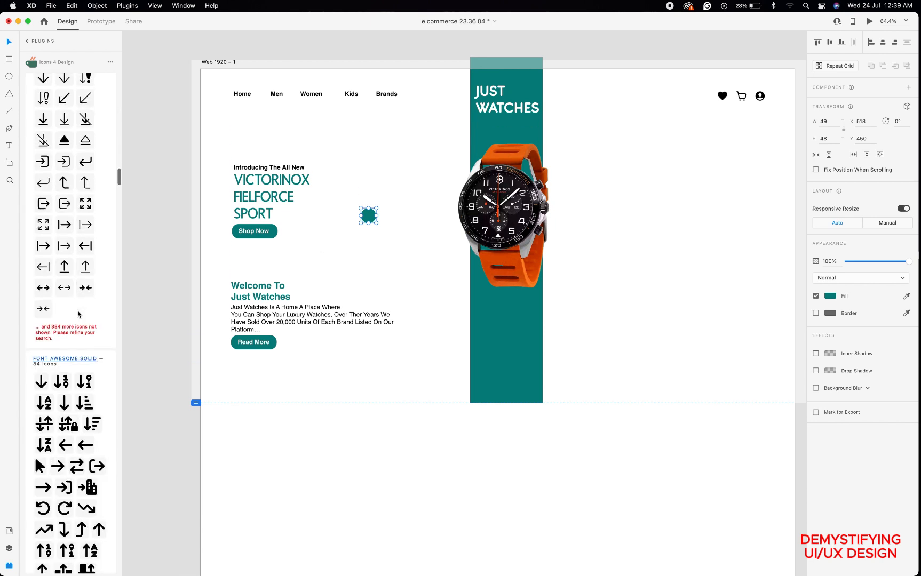
pyautogui.scroll(-4, 79, 315)
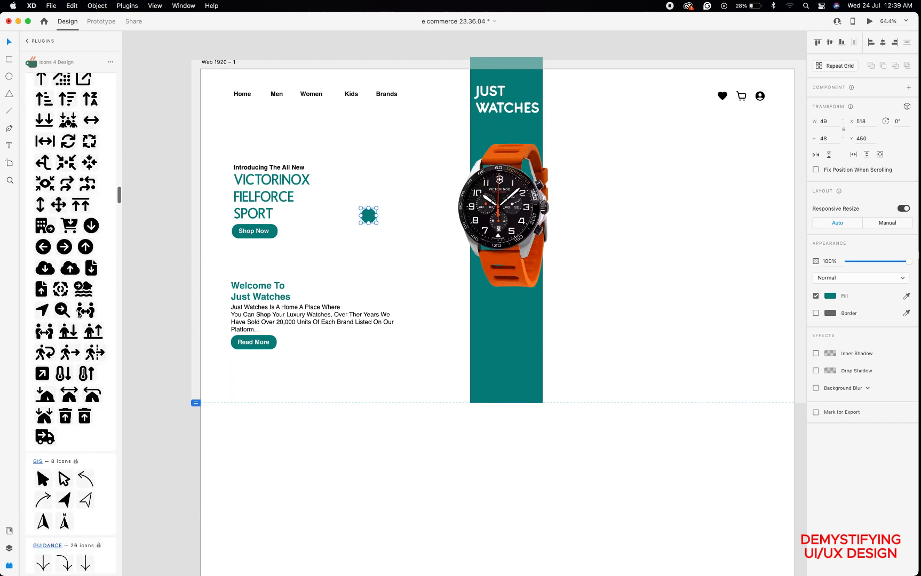
pyautogui.scroll(-9, 78, 314)
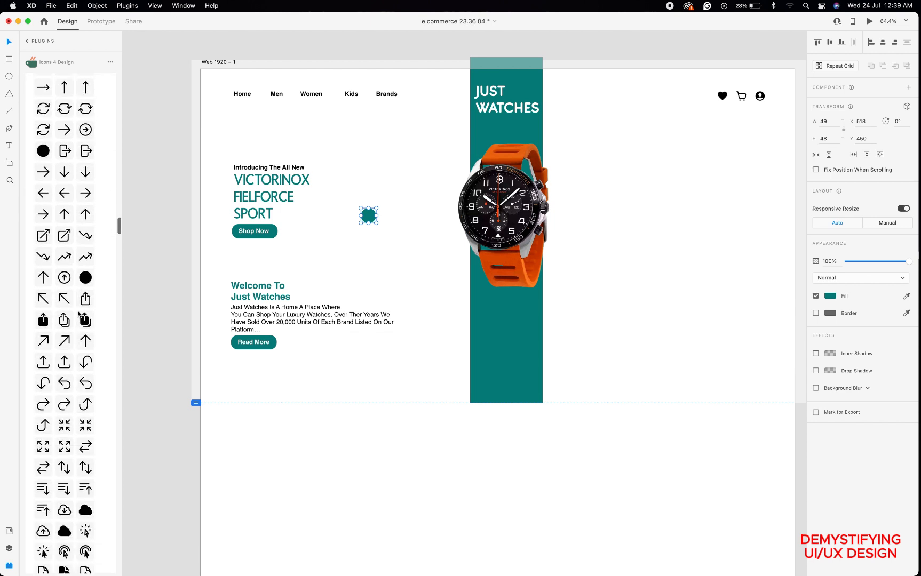
pyautogui.scroll(-18, 79, 315)
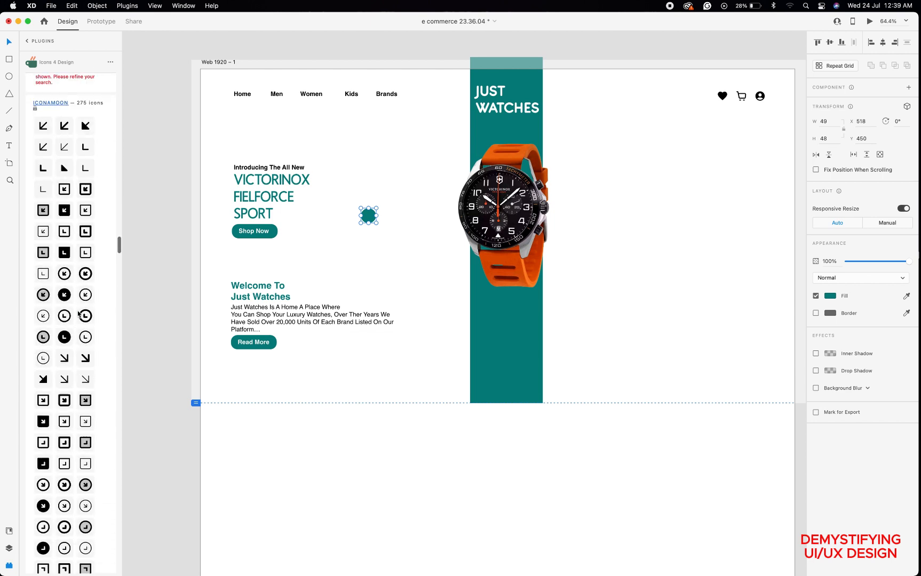
pyautogui.scroll(-13, 79, 314)
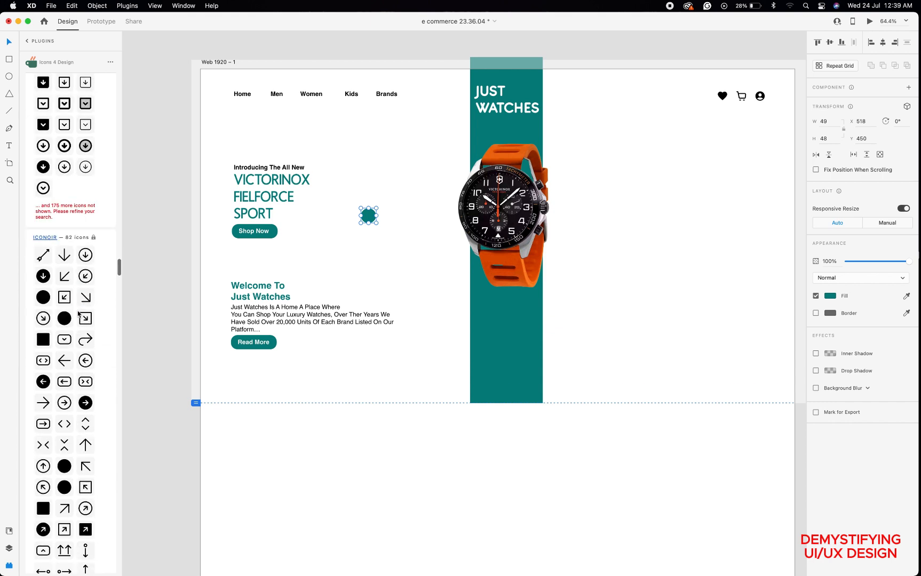
pyautogui.scroll(-4, 79, 314)
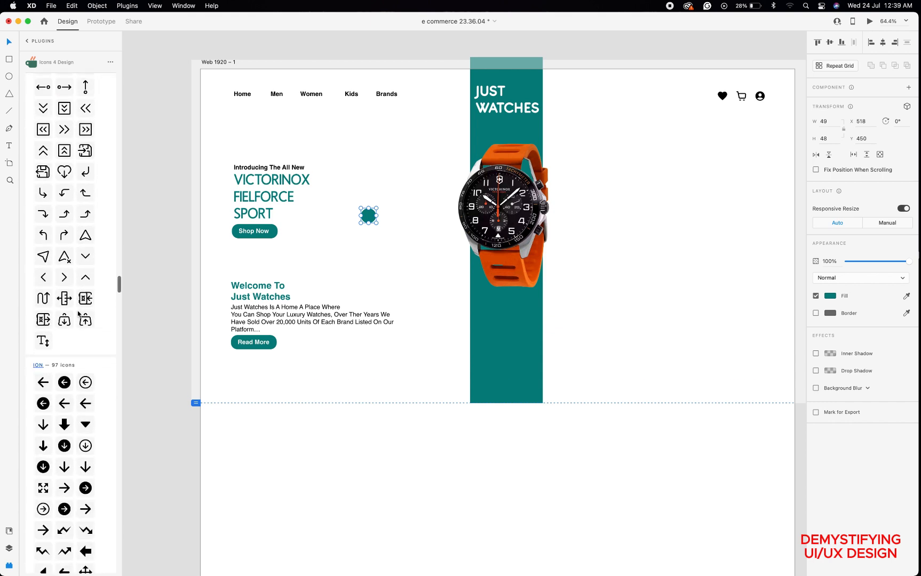
pyautogui.scroll(-3, 78, 314)
pyautogui.scroll(-3, 78, 315)
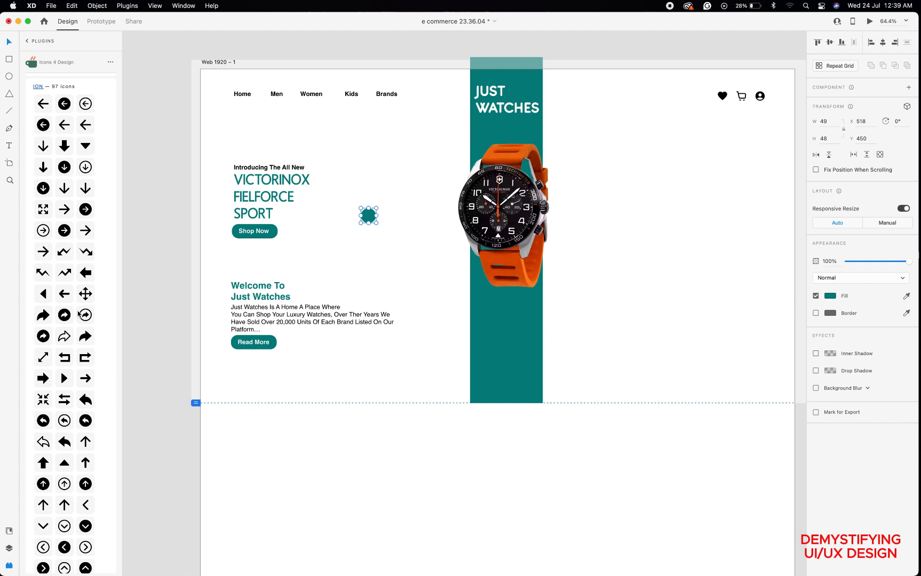
pyautogui.scroll(-1, 78, 314)
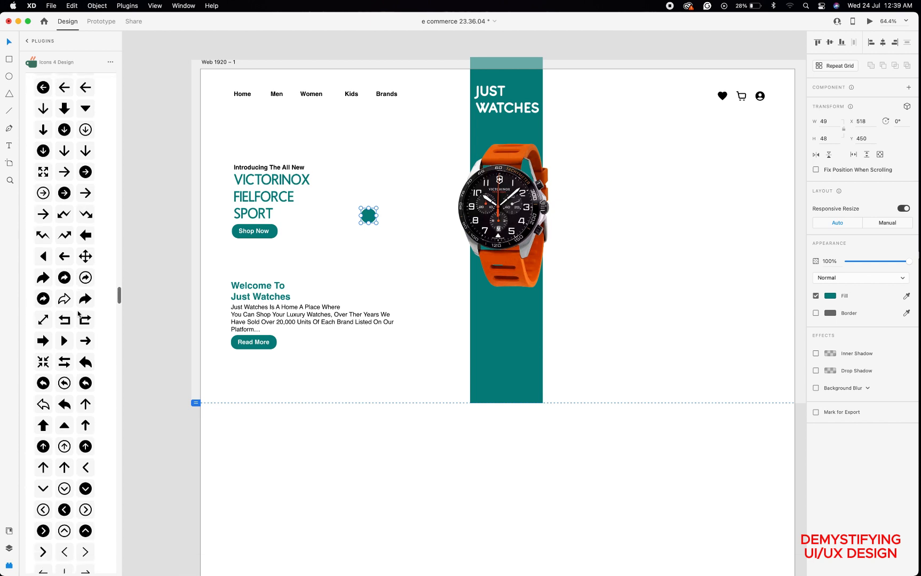
pyautogui.click(86, 465)
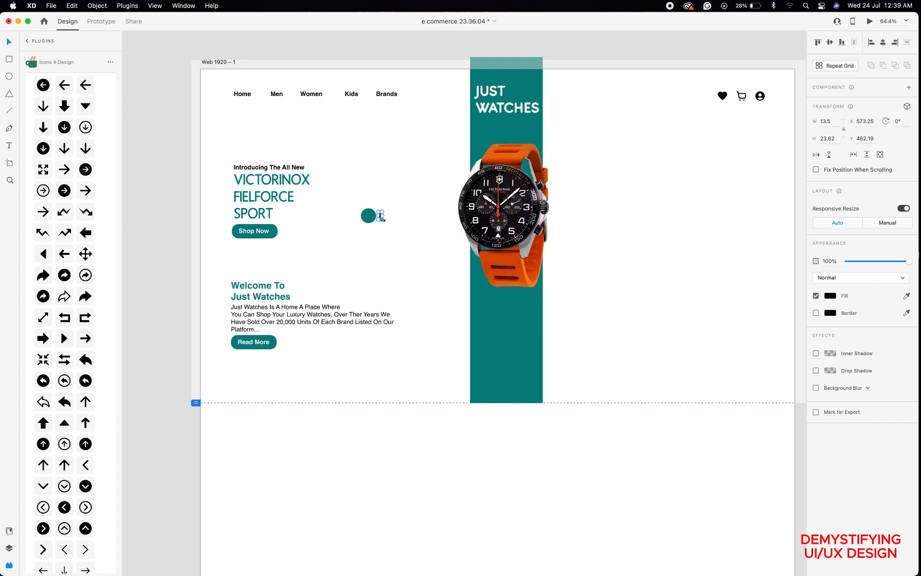
# Move the chevron icon onto the middle of the teal circle, to about X 535.75, Y 462.19.
pyautogui.scroll(5, 379, 215)
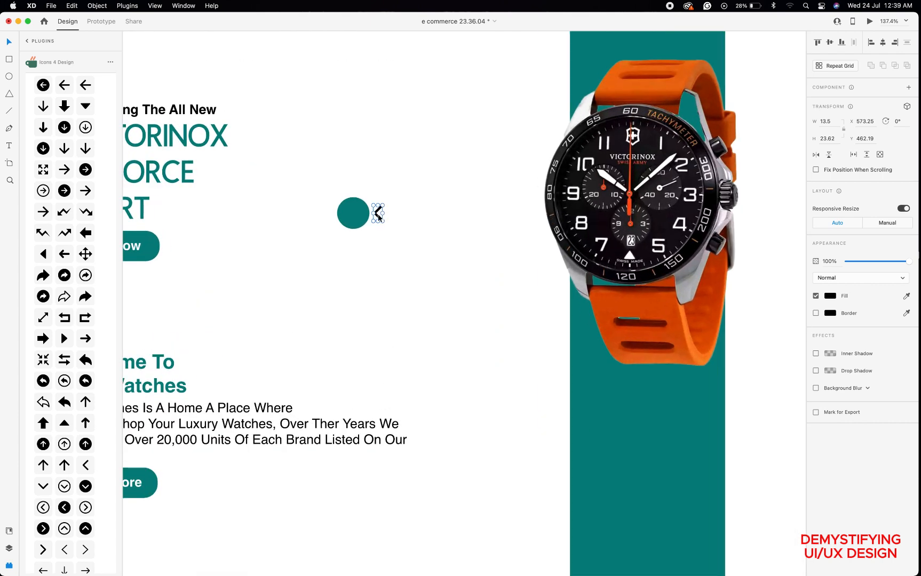
pyautogui.click(374, 213)
pyautogui.moveTo(363, 214); pyautogui.dragTo(350, 214)
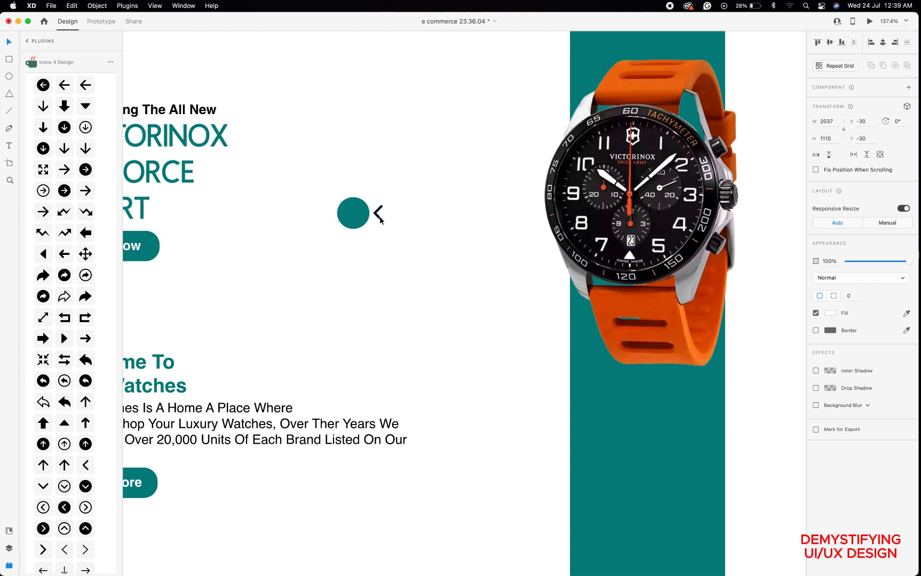
pyautogui.click(380, 216)
pyautogui.moveTo(380, 218); pyautogui.dragTo(357, 220)
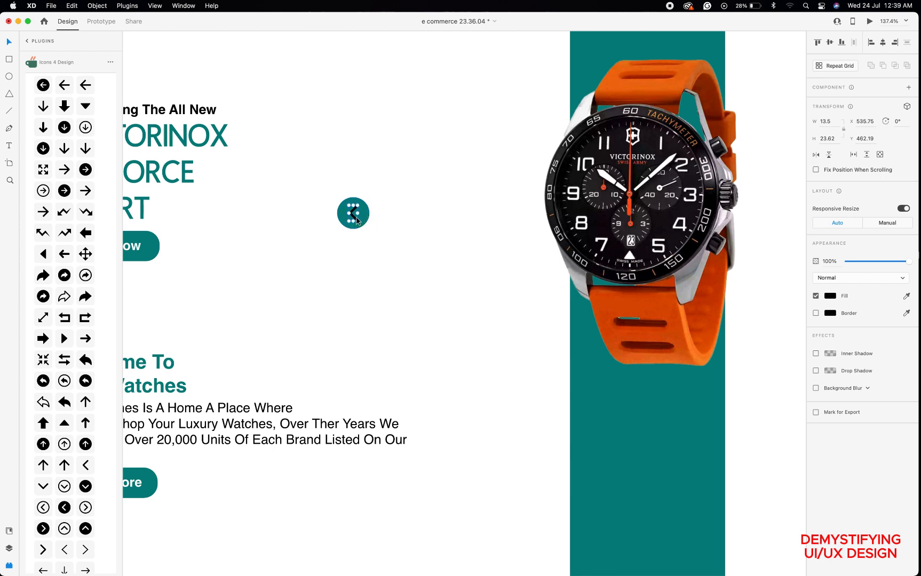
# Fill the chevron icon with white #FFFFFF and deselect it.
pyautogui.click(830, 298)
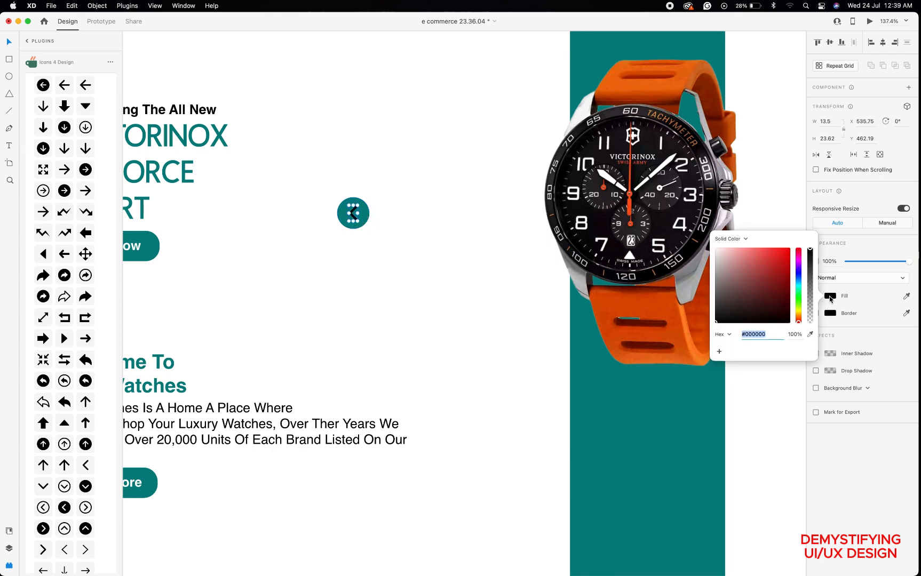
pyautogui.moveTo(720, 257); pyautogui.dragTo(715, 248)
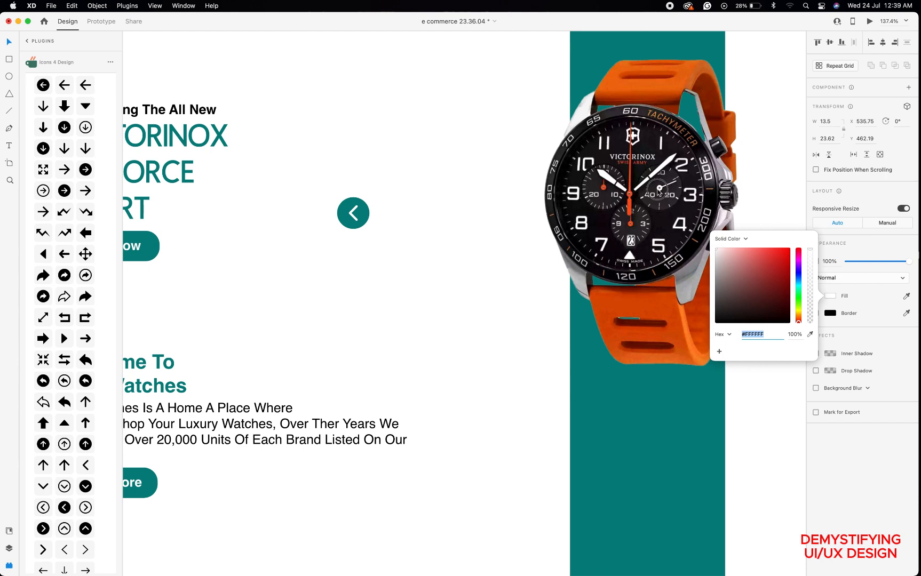
pyautogui.click(421, 232)
pyautogui.scroll(-10, 420, 232)
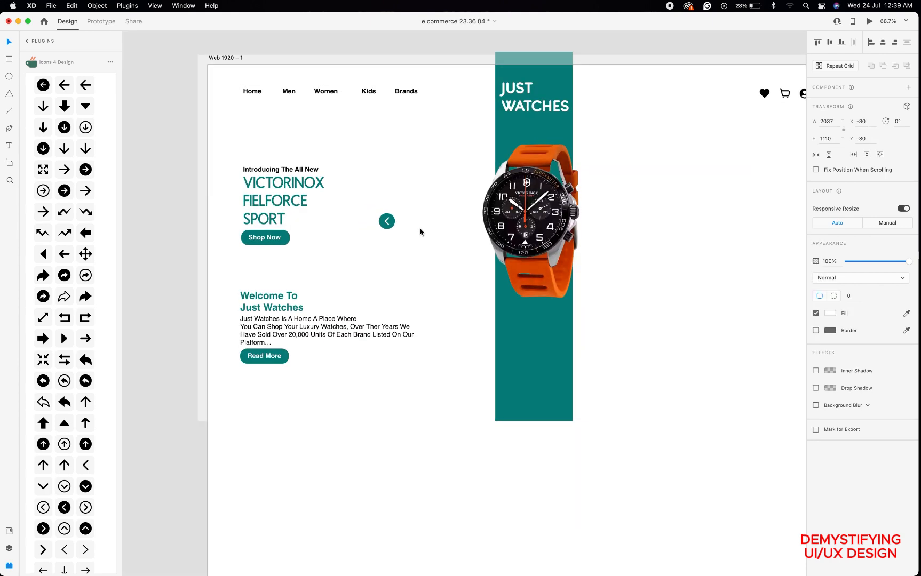
pyautogui.scroll(5, 420, 232)
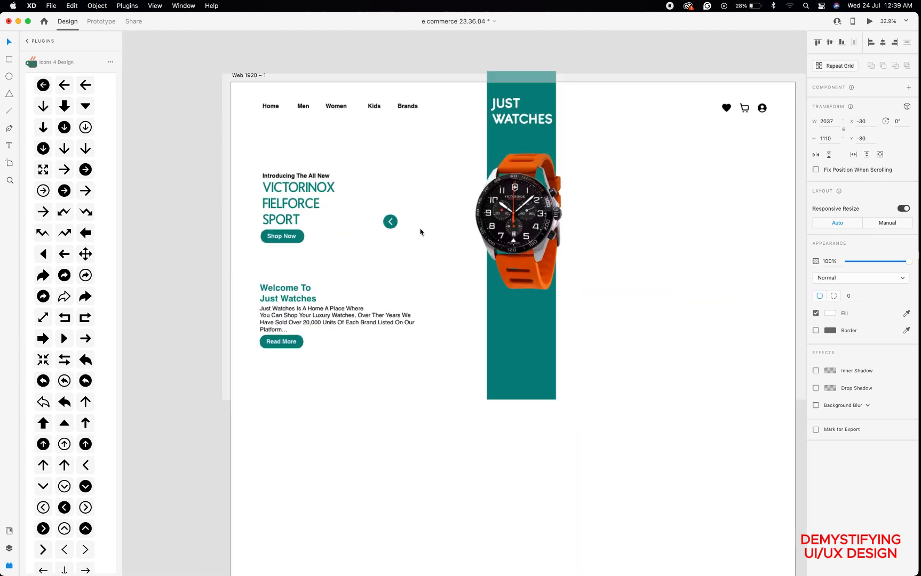
pyautogui.scroll(-3, 420, 232)
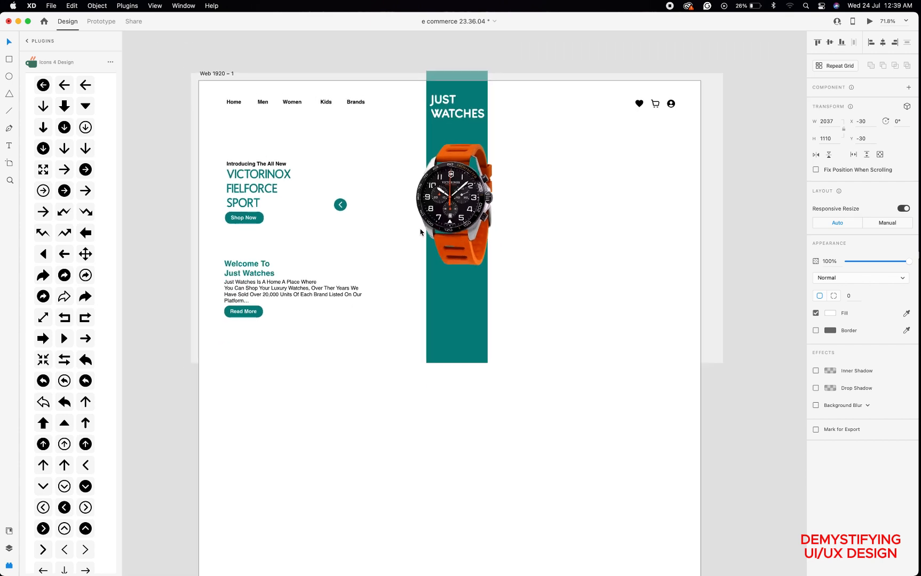
# Try to place the Kospet Smart Watch image from the ecomerce folder in Finder onto the page's hero area, and undo it.
pyautogui.moveTo(83, 569)
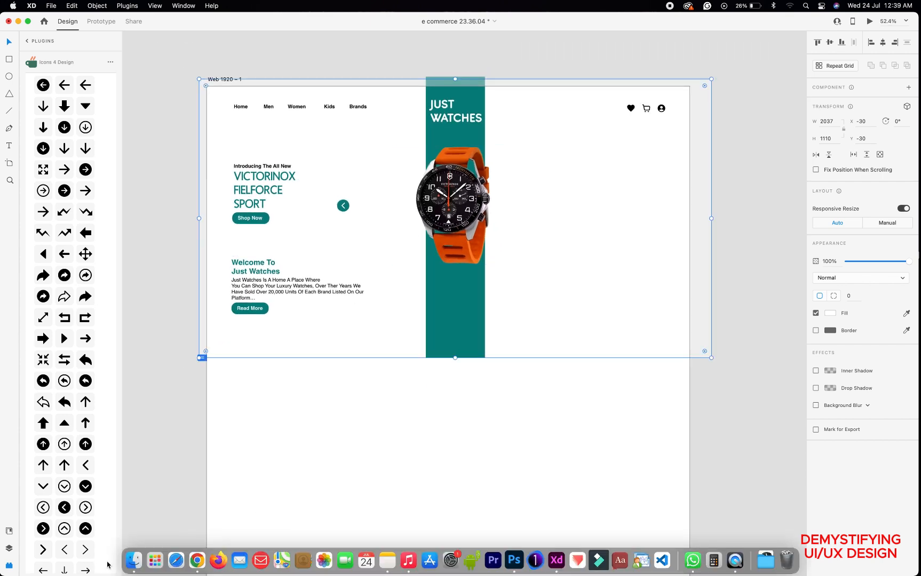
pyautogui.click(131, 561)
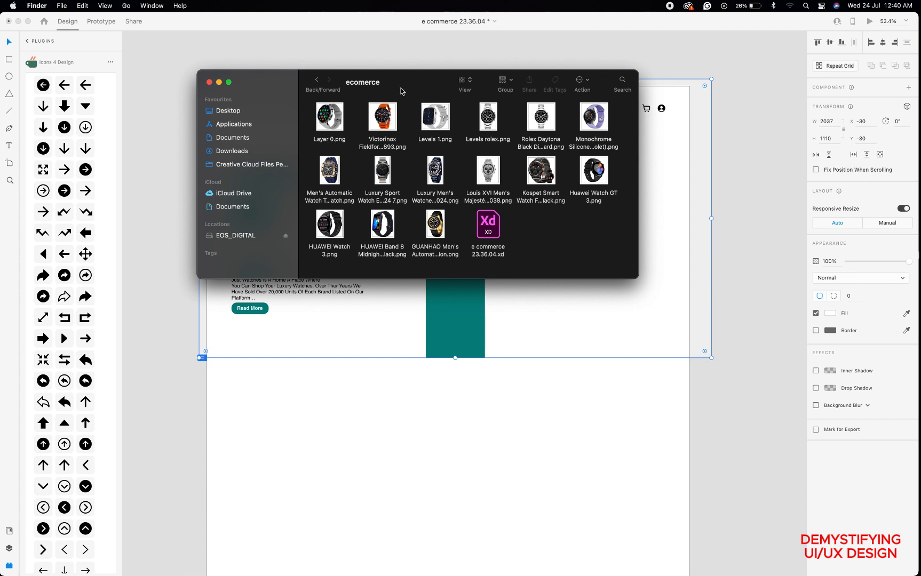
pyautogui.moveTo(397, 82); pyautogui.dragTo(274, 70)
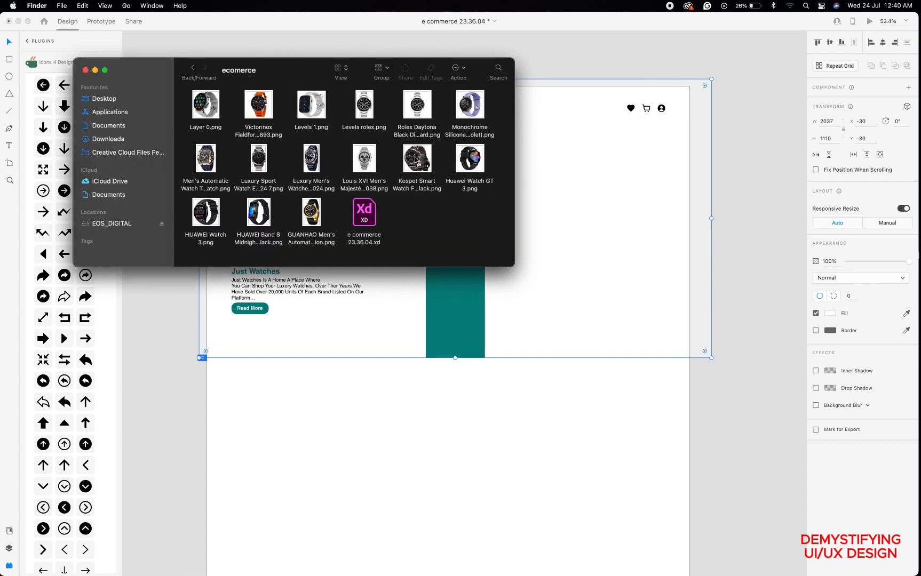
pyautogui.moveTo(415, 159); pyautogui.dragTo(551, 233)
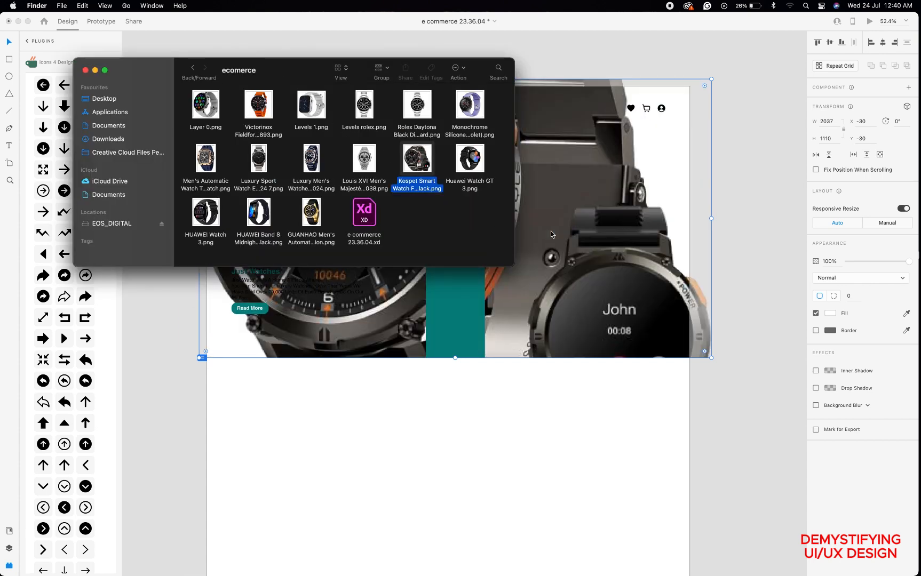
pyautogui.click(491, 404)
pyautogui.press('super+z')
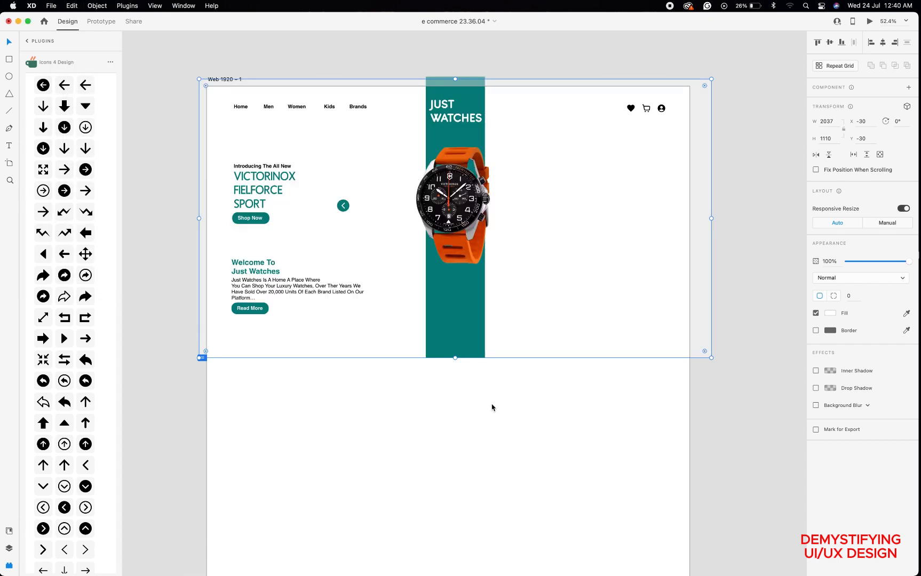
# Import the Kospet Smart Watch, Huawei Watch GT 3, Levels rolex and Men's Automatic Watch images from Finder onto the pasteboard beside the artboard.
pyautogui.scroll(-5, 493, 407)
pyautogui.hscroll(3, 492, 407)
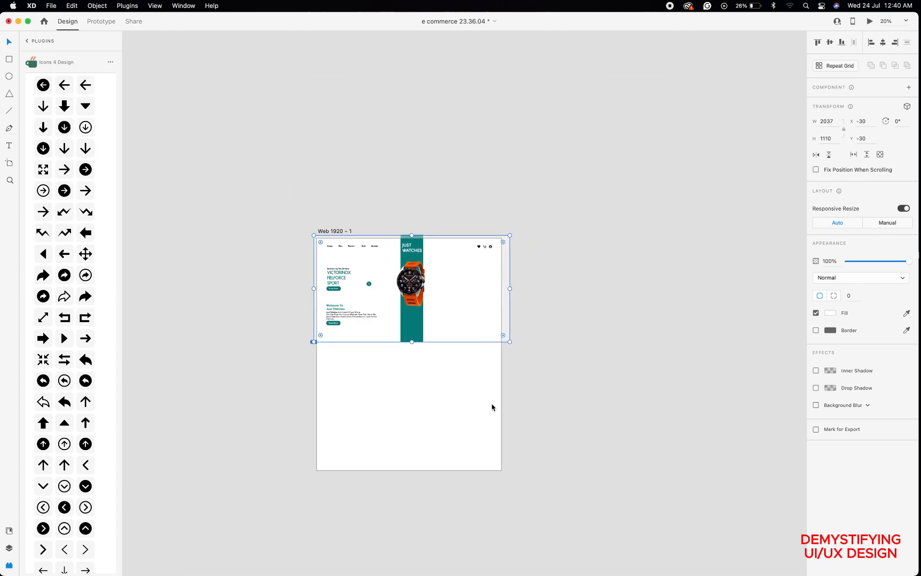
pyautogui.click(137, 558)
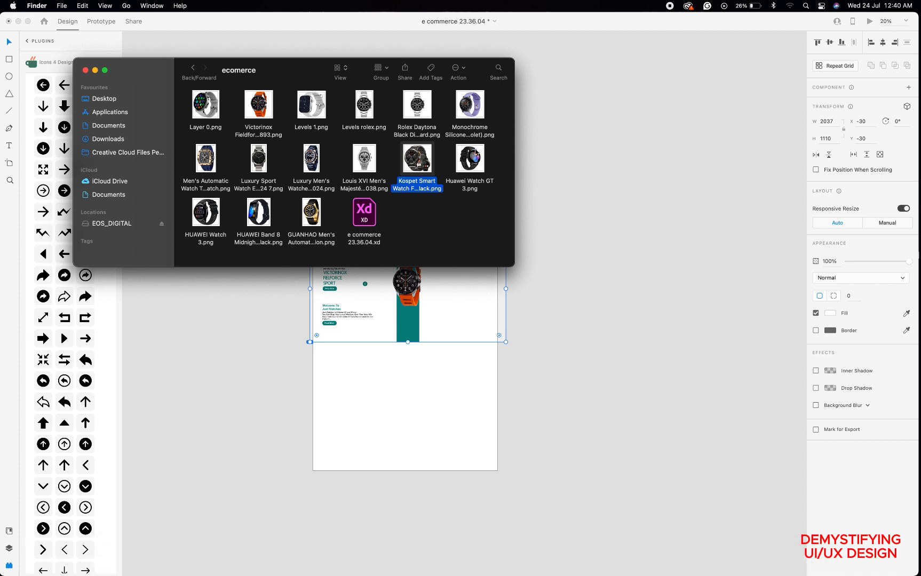
pyautogui.moveTo(417, 158); pyautogui.dragTo(586, 169)
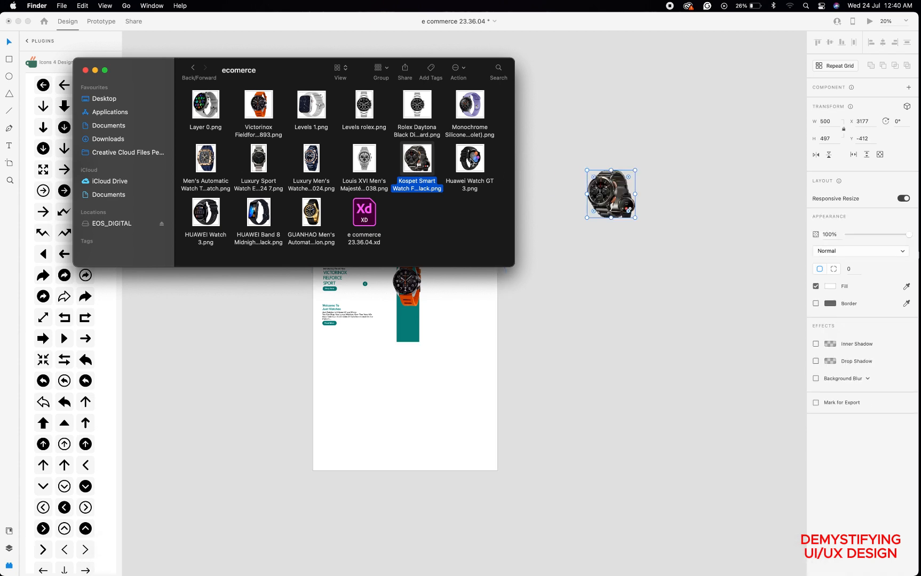
pyautogui.moveTo(469, 158); pyautogui.dragTo(589, 276)
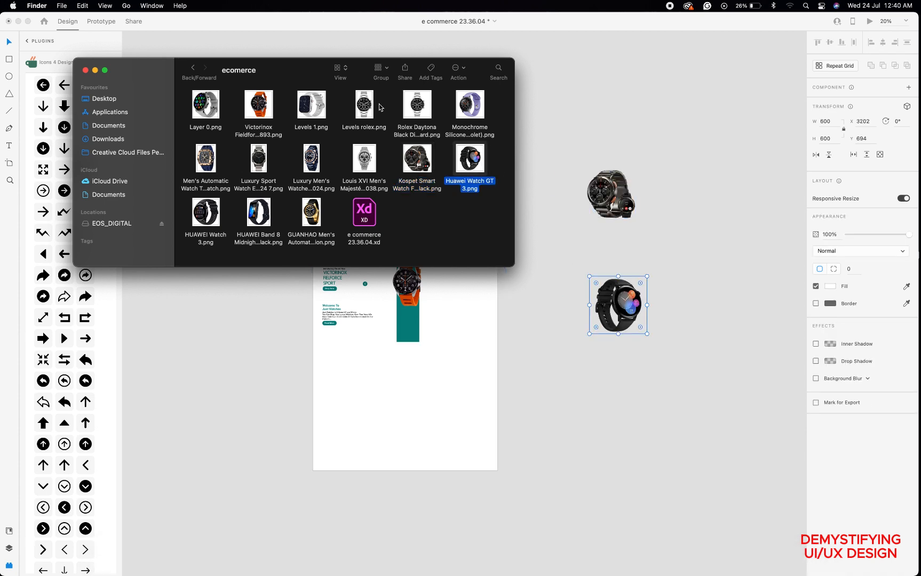
pyautogui.moveTo(364, 105); pyautogui.dragTo(582, 116)
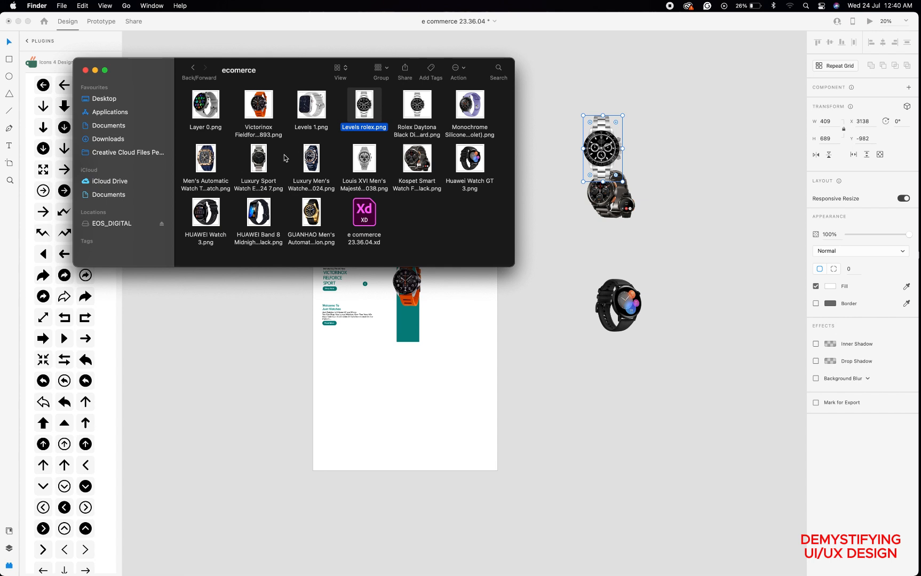
pyautogui.moveTo(207, 158); pyautogui.dragTo(554, 314)
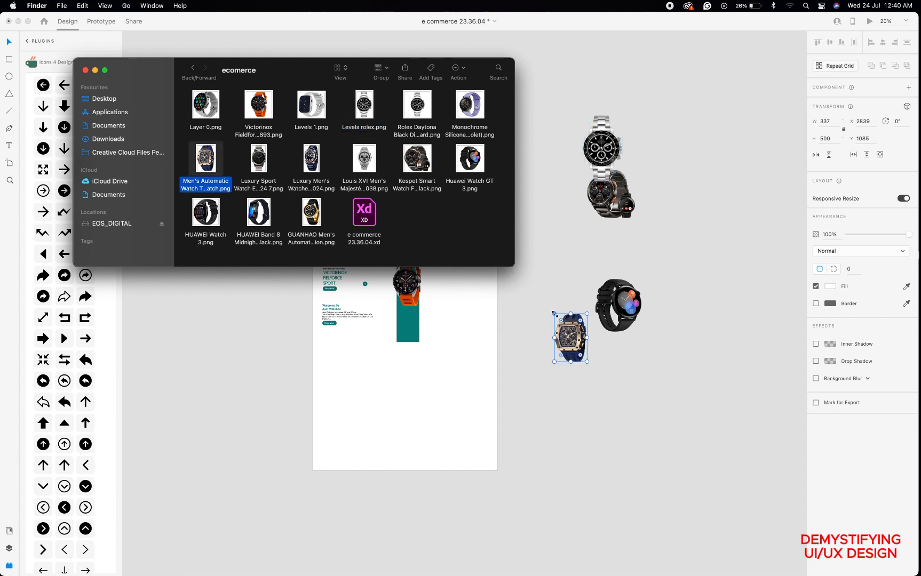
# Add the HUAWEI Watch 3, GUANHAO Men's, another Men's Automatic Watch and Layer 0 images from Finder to the pasteboard, and return to XD.
pyautogui.moveTo(432, 233); pyautogui.dragTo(578, 243)
pyautogui.moveTo(315, 211); pyautogui.dragTo(675, 171)
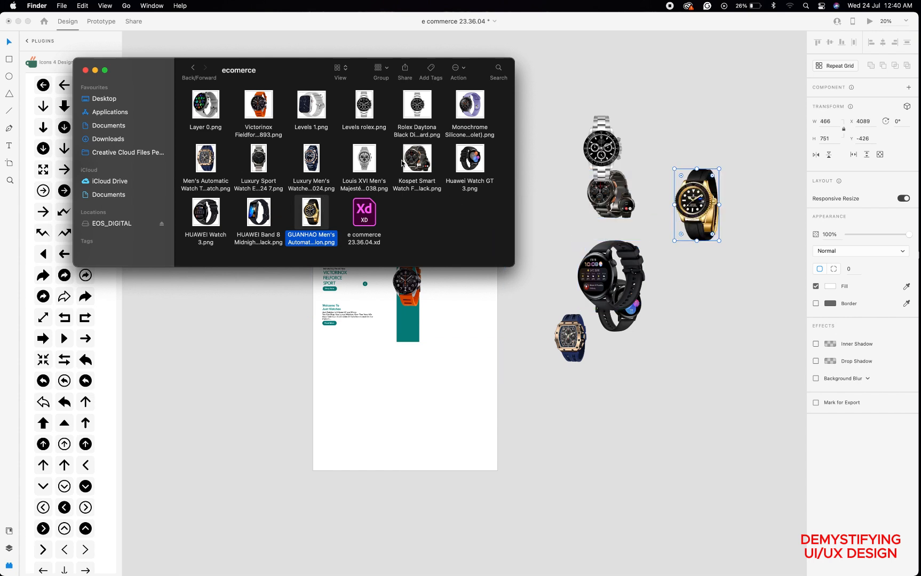
pyautogui.moveTo(205, 156); pyautogui.dragTo(571, 225)
pyautogui.moveTo(432, 111)
pyautogui.mouseDown()
pyautogui.moveTo(563, 142)
pyautogui.moveTo(424, 106)
pyautogui.mouseUp()
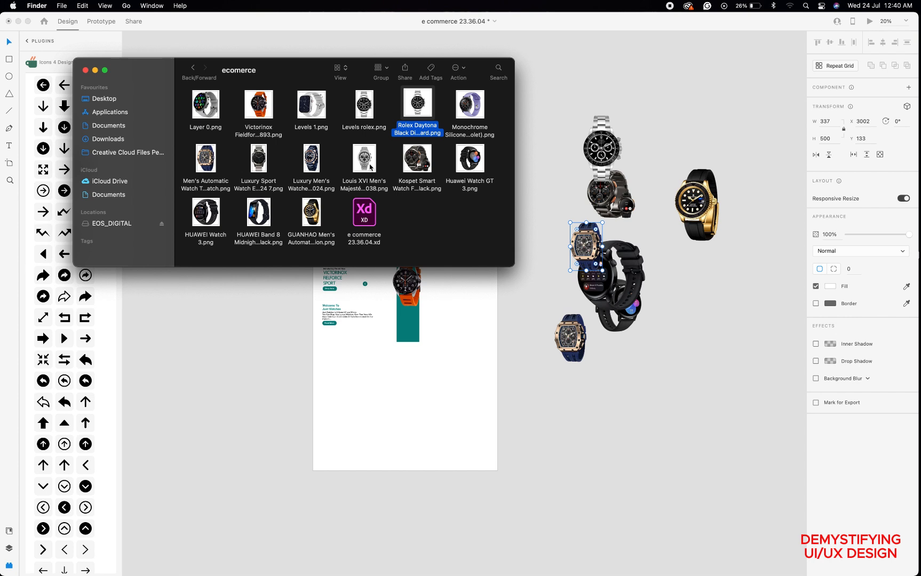
pyautogui.moveTo(211, 108); pyautogui.dragTo(559, 188)
pyautogui.click(541, 288)
# Move the grey-strapped smartwatch onto the page beside the teal strip and scale it down to about 105 by 110, at X 1167, Y 405.
pyautogui.scroll(6, 539, 291)
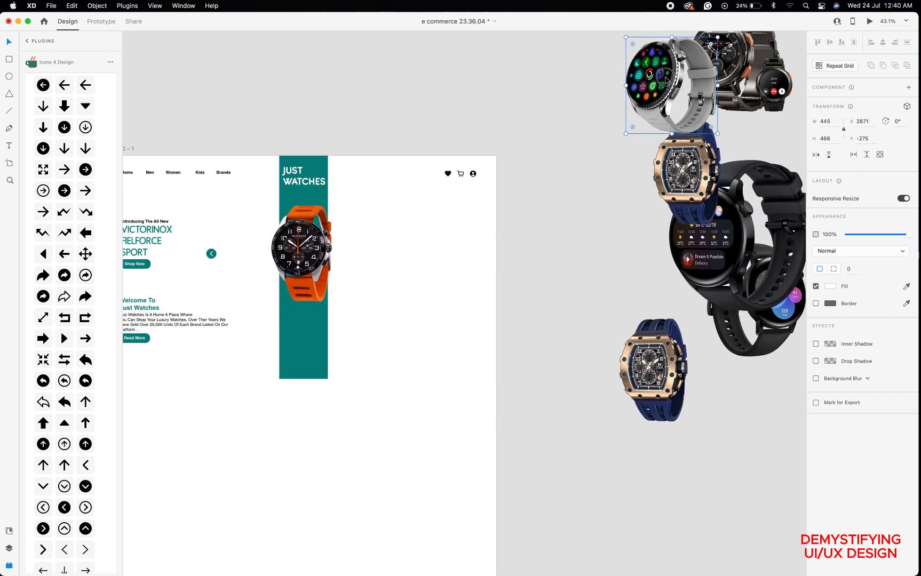
pyautogui.moveTo(666, 80); pyautogui.dragTo(361, 264)
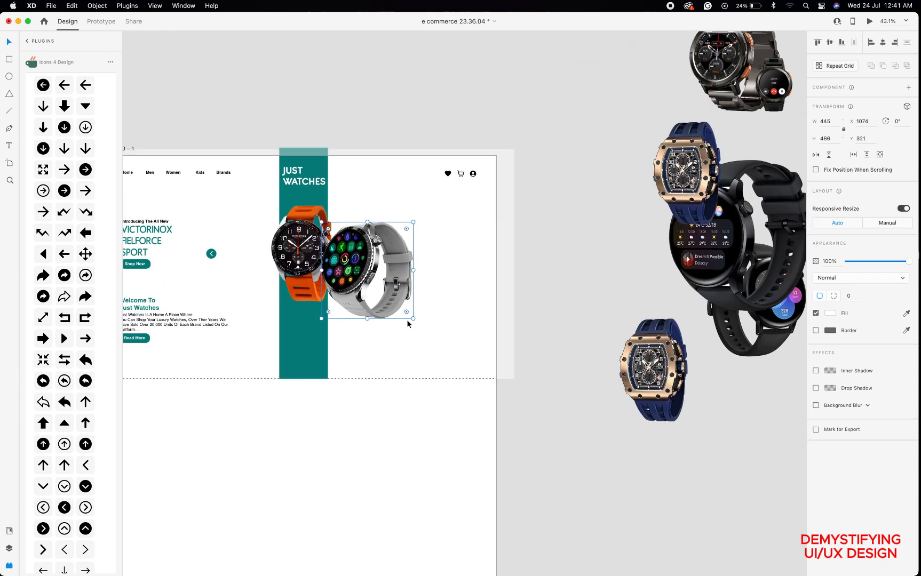
pyautogui.moveTo(413, 318); pyautogui.dragTo(361, 265)
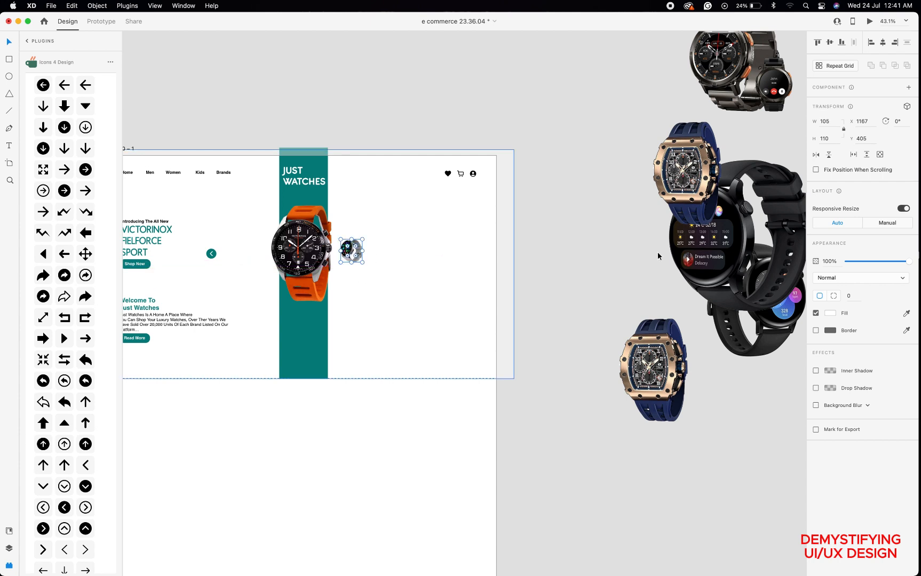
# Move the black-strapped Huawei smartwatch beside the grey-strapped one and scale it down to about 103 by 107, at X 1285, Y 405.
pyautogui.click(688, 167)
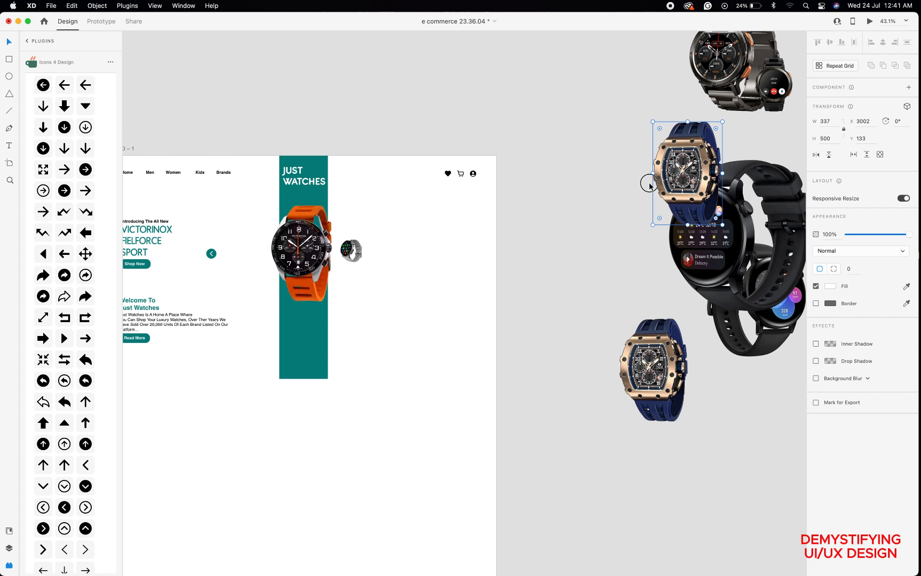
pyautogui.moveTo(687, 170); pyautogui.dragTo(346, 205)
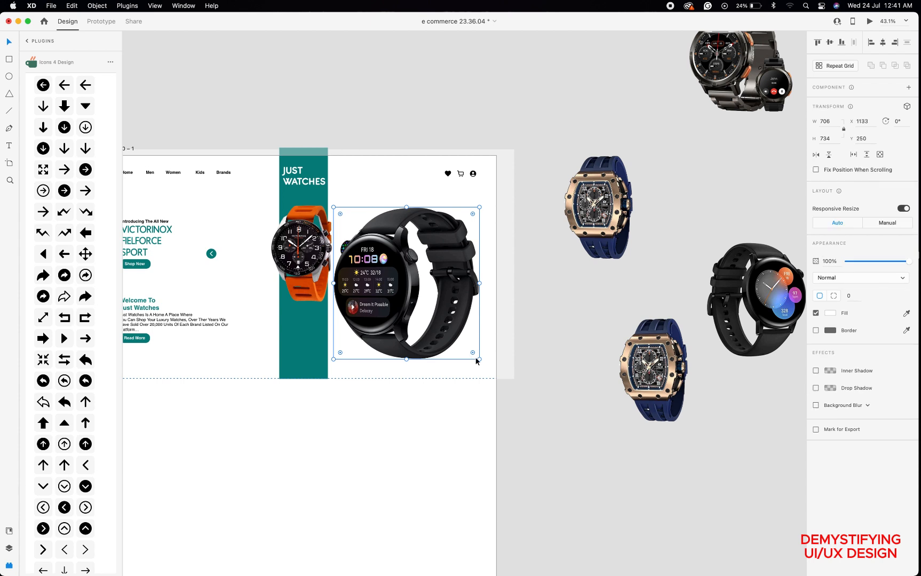
pyautogui.moveTo(479, 359); pyautogui.dragTo(386, 260)
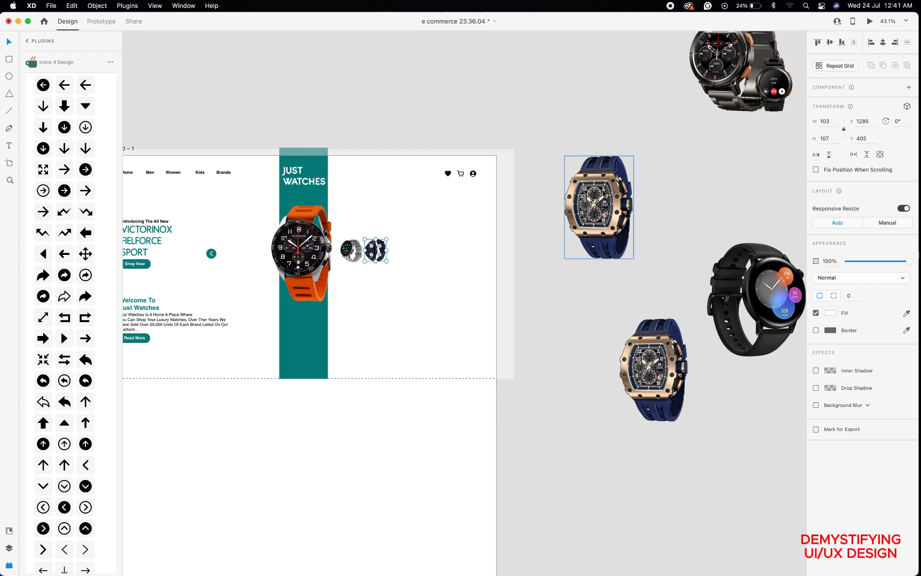
# Add the blue-strapped gold watch at about 77 by 114 and the black metal Kospet watch at about 112 by 111 to the row.
pyautogui.moveTo(596, 186); pyautogui.dragTo(409, 235)
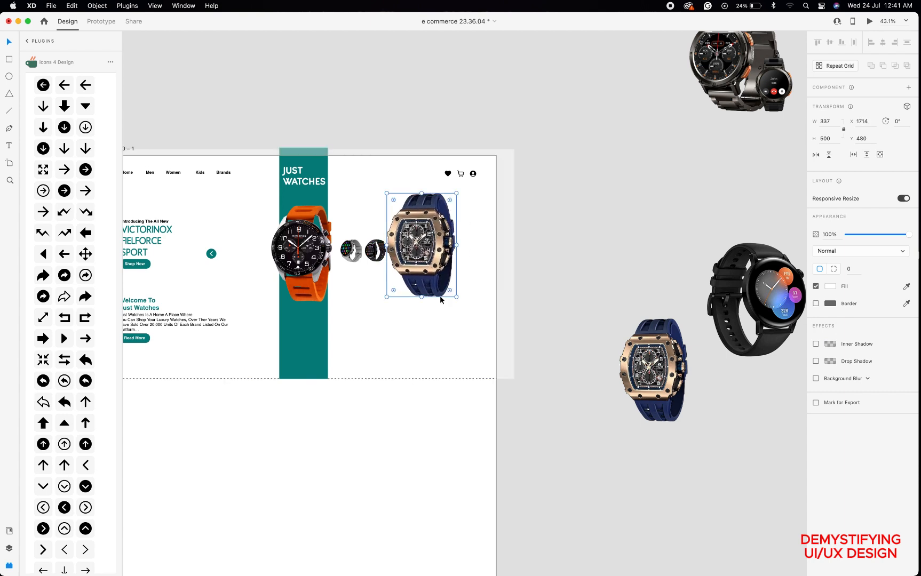
pyautogui.moveTo(456, 296); pyautogui.dragTo(399, 249)
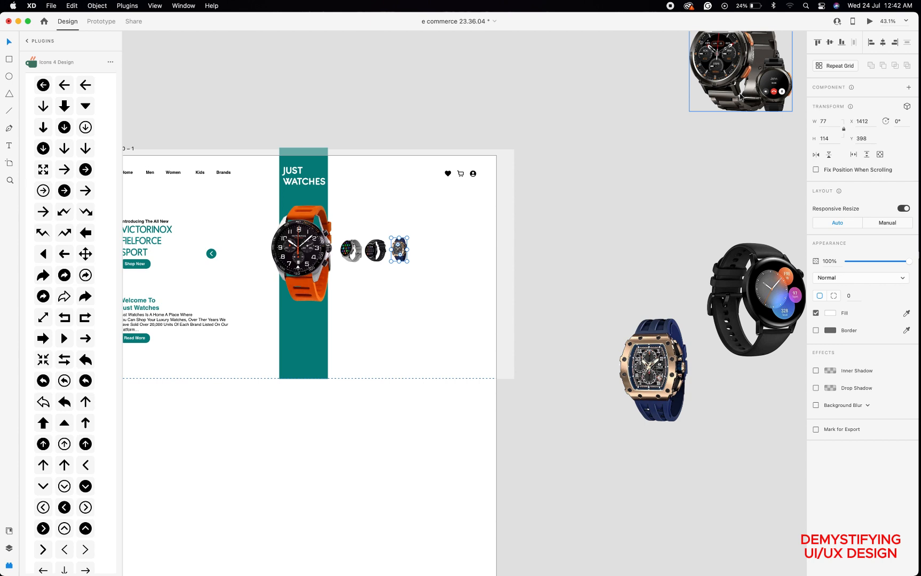
pyautogui.moveTo(741, 77); pyautogui.dragTo(410, 276)
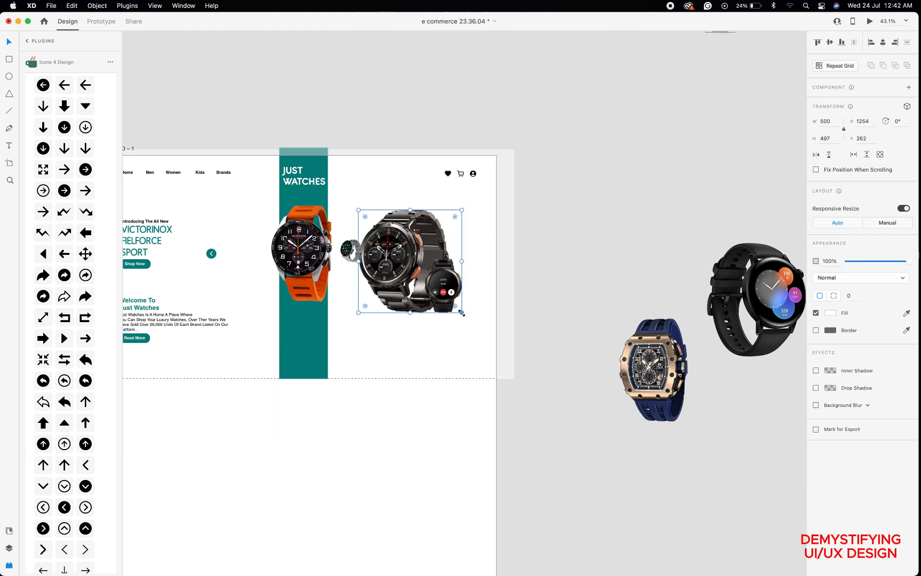
pyautogui.moveTo(458, 312); pyautogui.dragTo(434, 237)
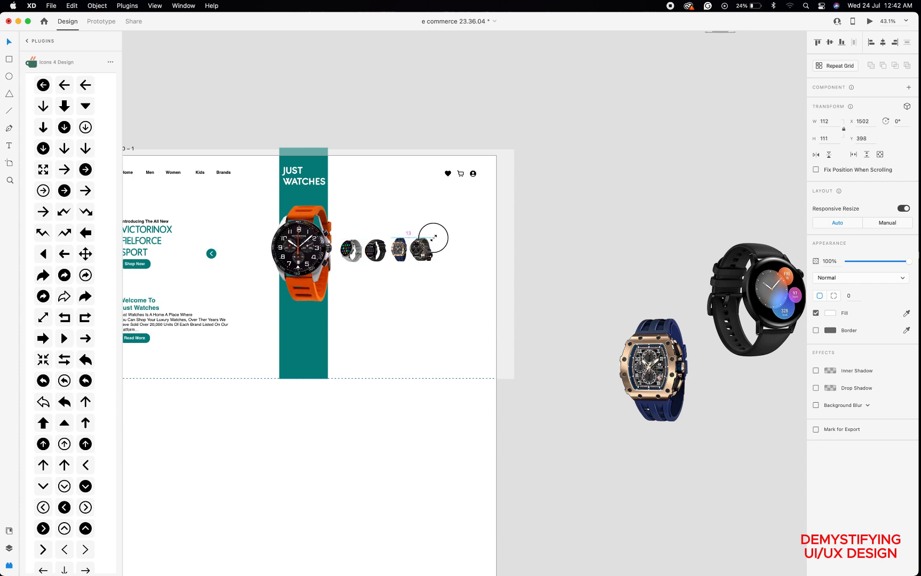
# Adjust the spacing of the four small watches beside the teal strip, placing the Kospet watch at X 1509, Y 398.
pyautogui.click(383, 247)
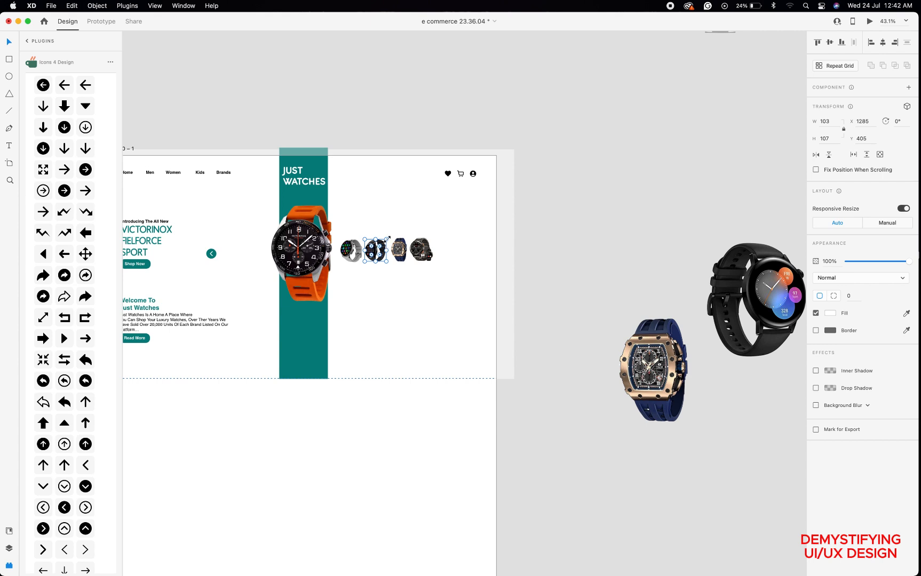
pyautogui.moveTo(386, 238); pyautogui.dragTo(337, 236)
pyautogui.click(345, 249)
pyautogui.click(422, 250)
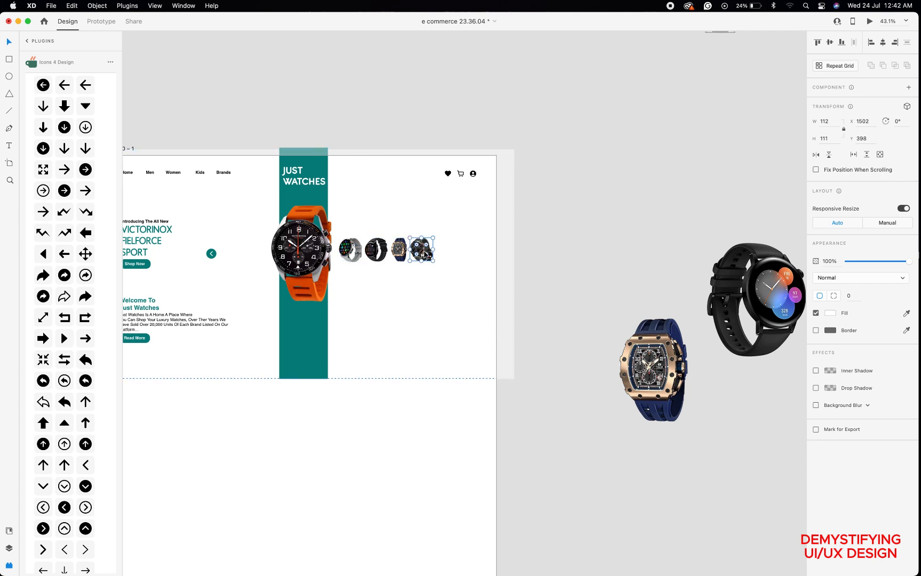
pyautogui.moveTo(424, 254); pyautogui.dragTo(425, 255)
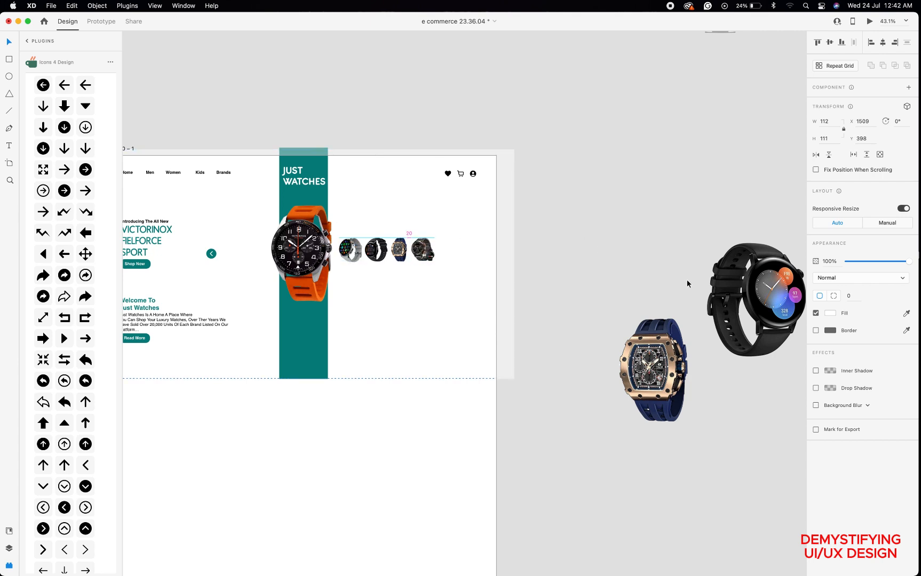
# Add the silver chronograph to the end of the watch row, scaled down to about 72 by 122, at X 1637, Y 387.
pyautogui.hscroll(4, 687, 281)
pyautogui.scroll(-4, 710, 255)
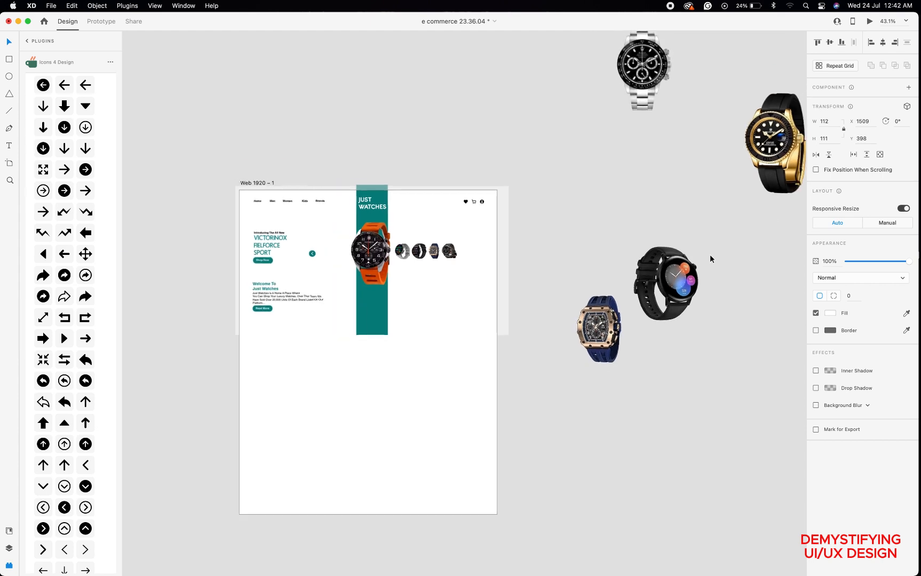
pyautogui.moveTo(648, 53); pyautogui.dragTo(478, 249)
pyautogui.moveTo(500, 306); pyautogui.dragTo(458, 244)
pyautogui.scroll(5, 458, 244)
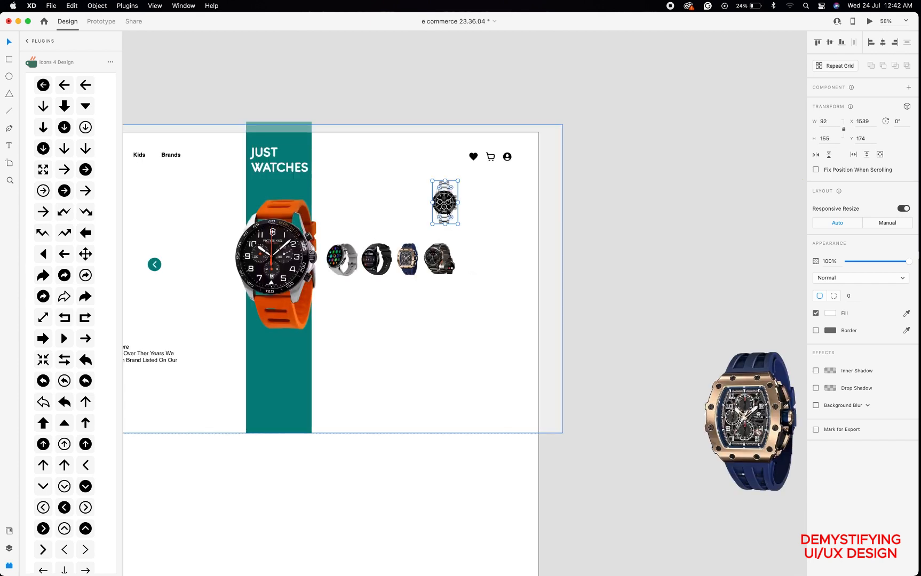
pyautogui.moveTo(446, 206); pyautogui.dragTo(480, 279)
pyautogui.moveTo(470, 237); pyautogui.dragTo(470, 241)
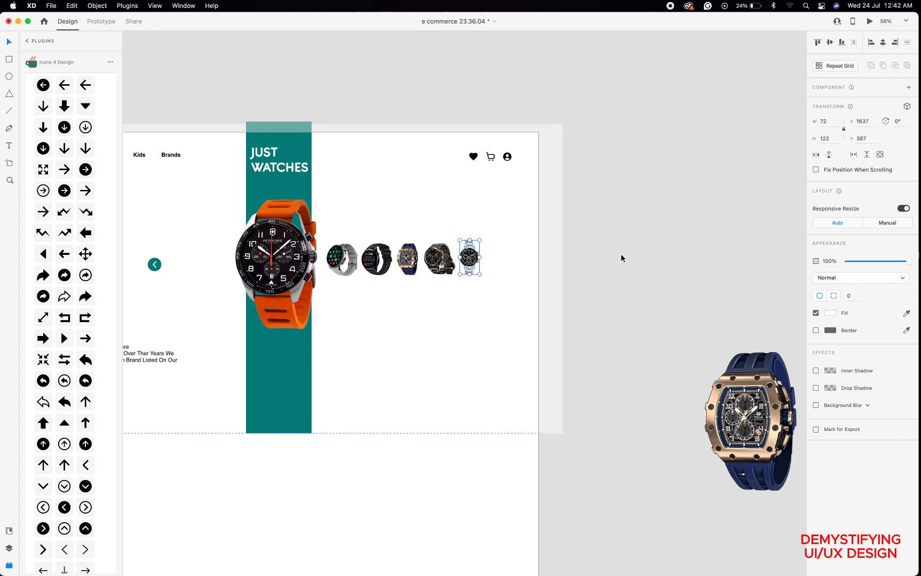
# Move the black-strapped gold dive watch between the arrow control and the hero watch, scaled to about 79 by 127 at X 603, Y 398.
pyautogui.scroll(-5, 621, 262)
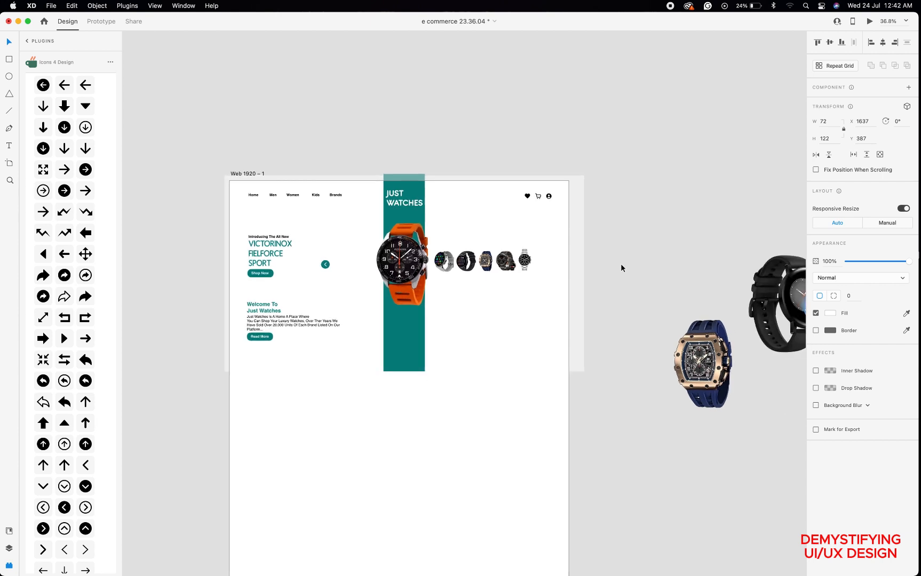
pyautogui.hscroll(4, 621, 267)
pyautogui.scroll(2, 621, 268)
pyautogui.hscroll(-2, 621, 268)
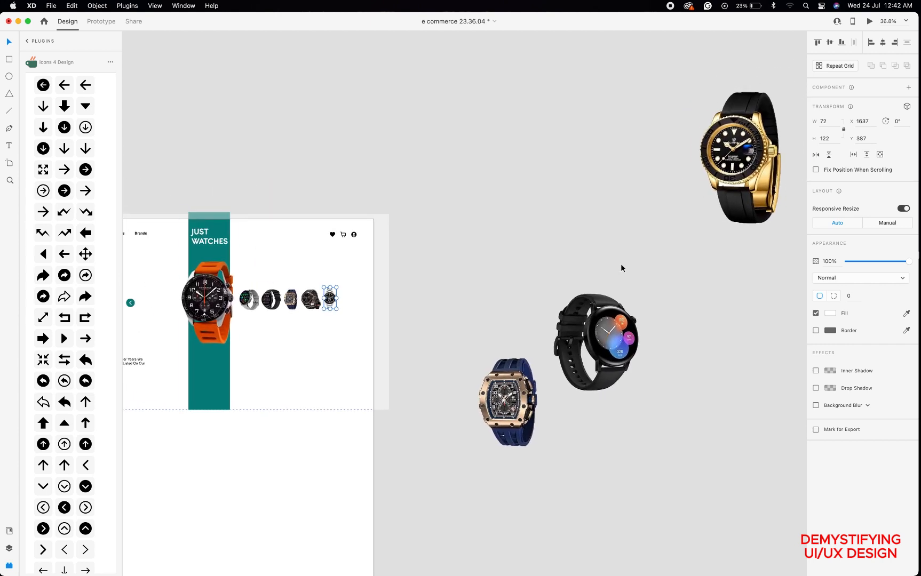
pyautogui.scroll(2, 621, 268)
pyautogui.hscroll(-2, 621, 268)
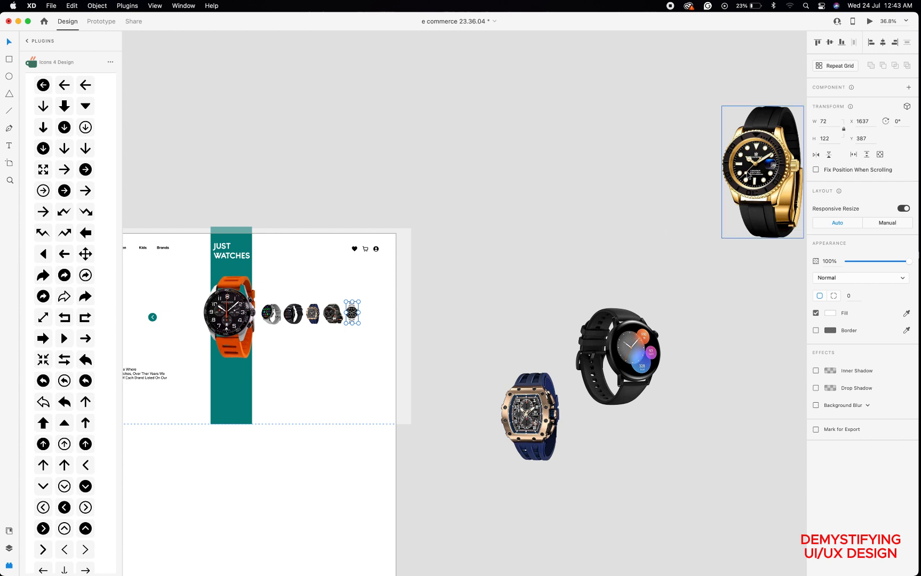
pyautogui.moveTo(751, 172); pyautogui.dragTo(168, 310)
pyautogui.hscroll(-5, 167, 308)
pyautogui.scroll(-2, 167, 308)
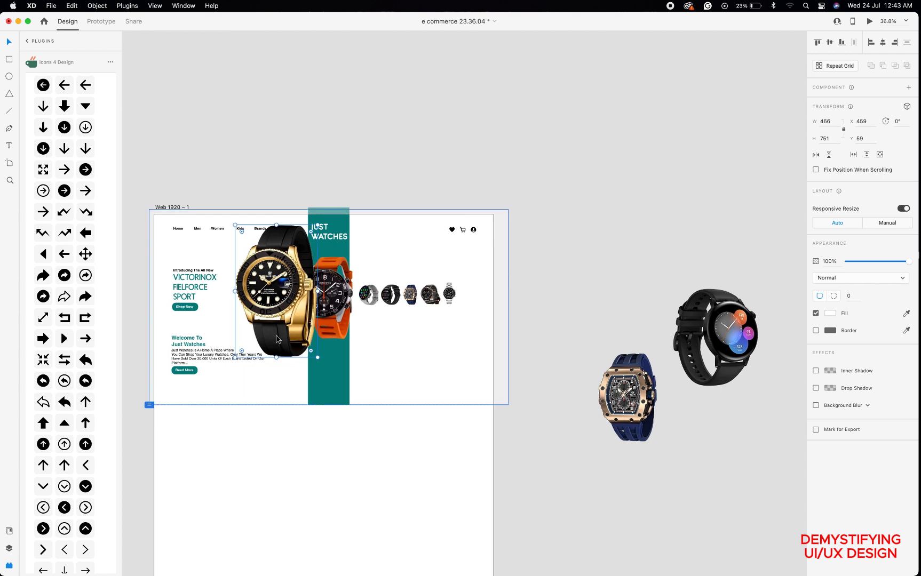
pyautogui.moveTo(316, 356); pyautogui.dragTo(275, 295)
pyautogui.scroll(5, 277, 294)
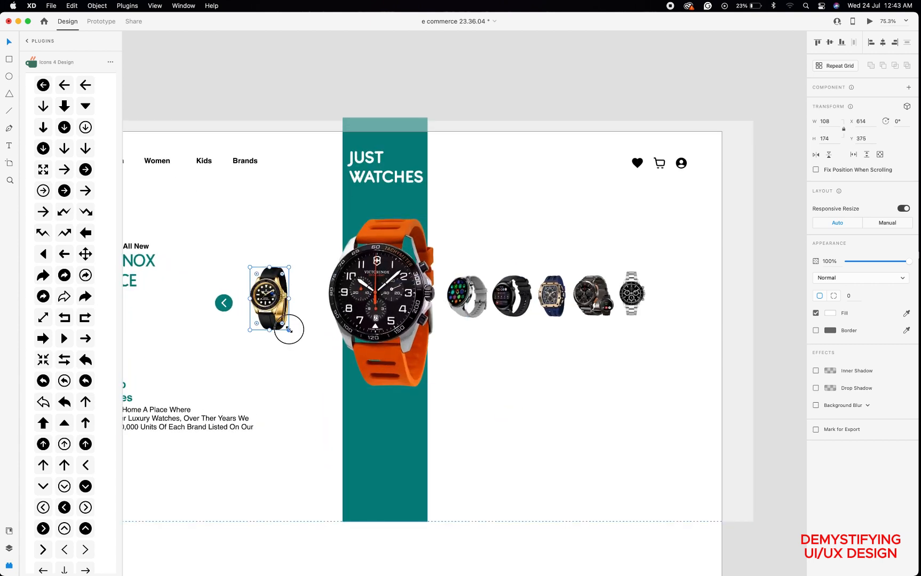
pyautogui.moveTo(288, 329)
pyautogui.mouseDown()
pyautogui.moveTo(266, 303)
pyautogui.moveTo(273, 321)
pyautogui.mouseUp()
pyautogui.hscroll(5, 392, 315)
pyautogui.scroll(-3, 392, 316)
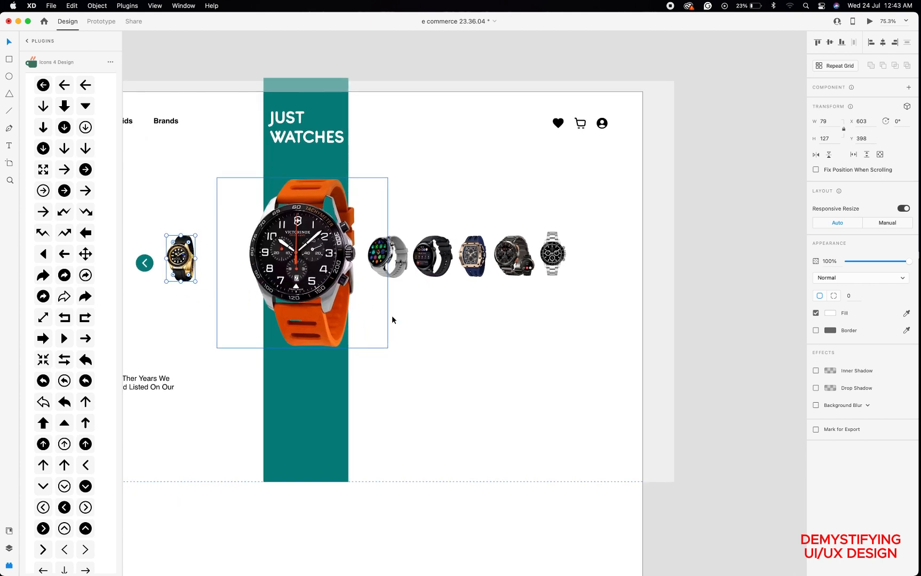
# Move the duplicate blue-strapped gold watch from the pasteboard onto the page near the hero watch, and delete it.
pyautogui.scroll(-6, 525, 330)
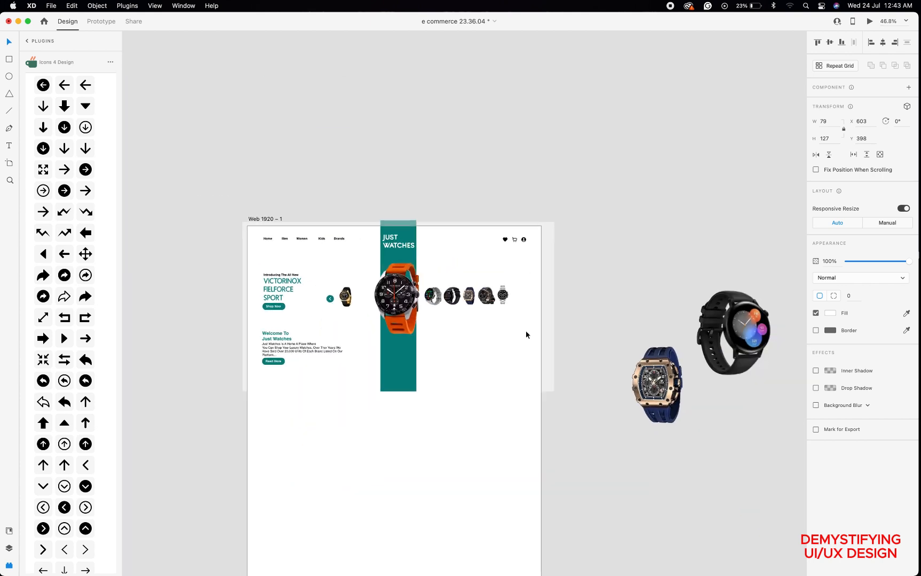
pyautogui.hscroll(3, 616, 327)
pyautogui.scroll(-1, 616, 327)
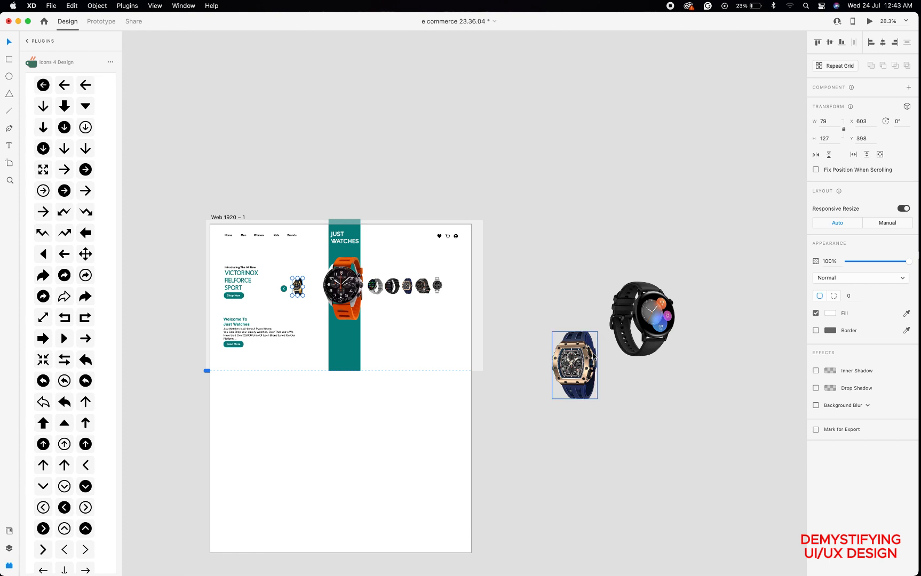
pyautogui.moveTo(575, 365); pyautogui.dragTo(312, 287)
pyautogui.scroll(6, 314, 288)
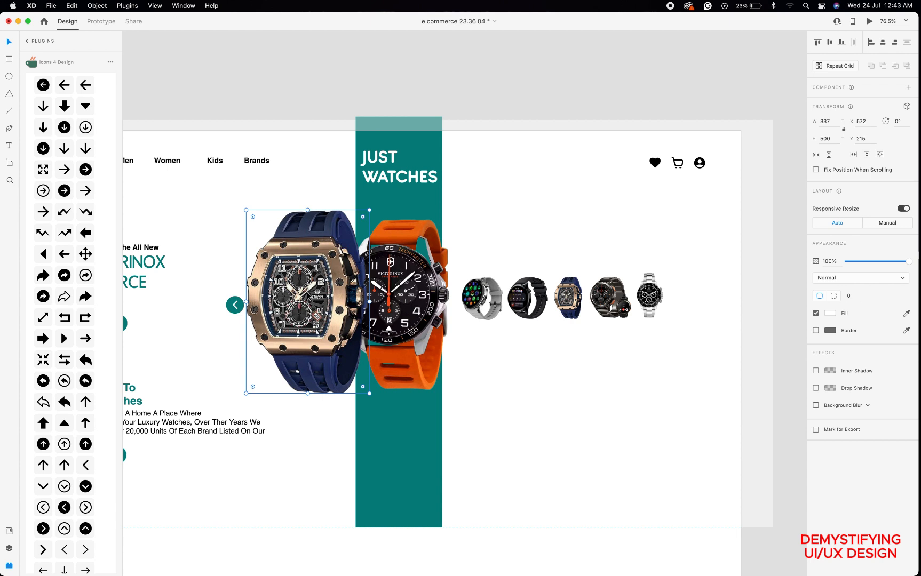
pyautogui.click(506, 301)
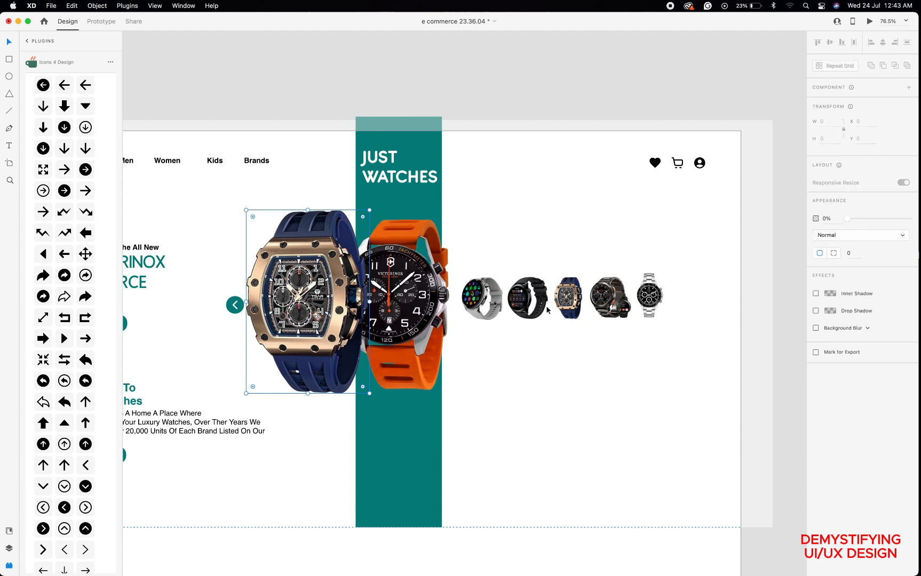
pyautogui.scroll(-7, 547, 308)
pyautogui.scroll(3, 517, 289)
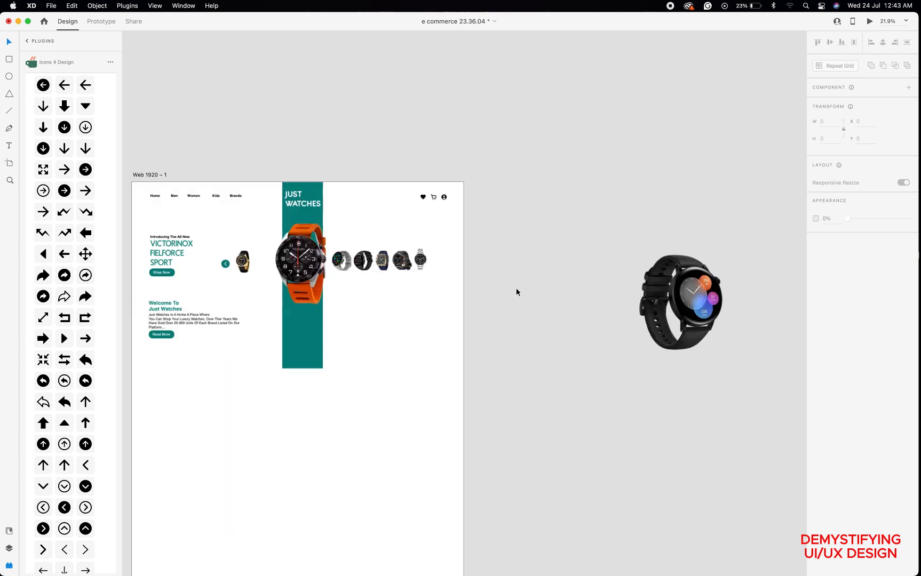
# Place the remaining black smartwatch, scaled down, between the gold watch and the hero watch, and shift the gold watch to X 587, Y 398.
pyautogui.scroll(4, 516, 287)
pyautogui.moveTo(737, 291); pyautogui.dragTo(190, 266)
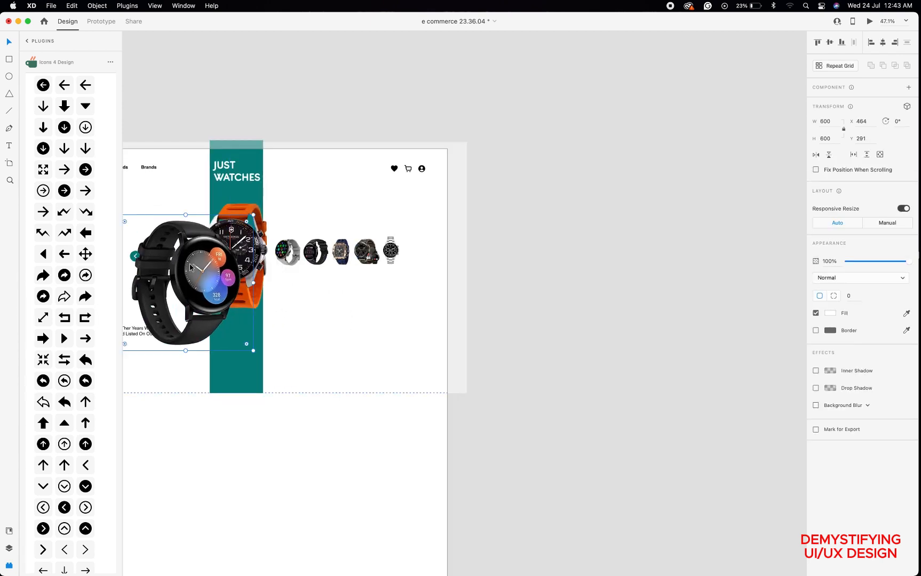
pyautogui.hscroll(-5, 189, 267)
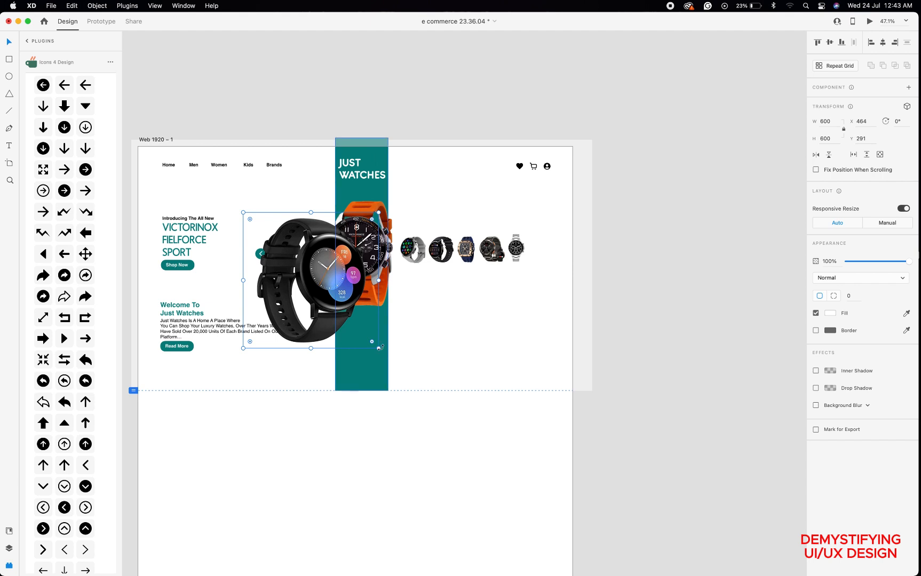
pyautogui.moveTo(379, 348); pyautogui.dragTo(284, 254)
pyautogui.moveTo(314, 253); pyautogui.dragTo(267, 257)
pyautogui.scroll(5, 315, 261)
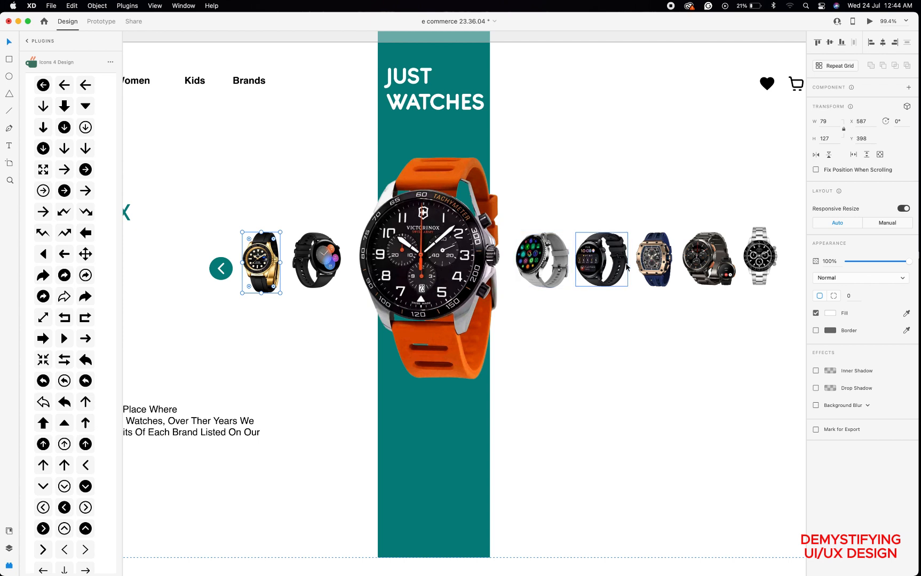
# Tighten the spacing of the small watches after the teal strip, placing the silver chronograph at X 1623, Y 388.
pyautogui.moveTo(640, 260); pyautogui.dragTo(635, 259)
pyautogui.moveTo(696, 260); pyautogui.dragTo(754, 261)
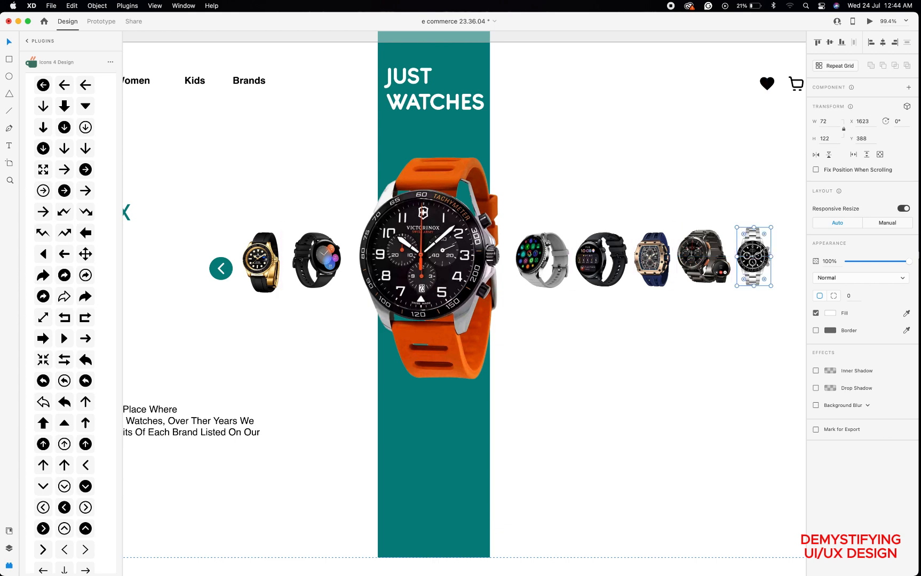
pyautogui.scroll(-5, 763, 249)
pyautogui.scroll(-3, 762, 248)
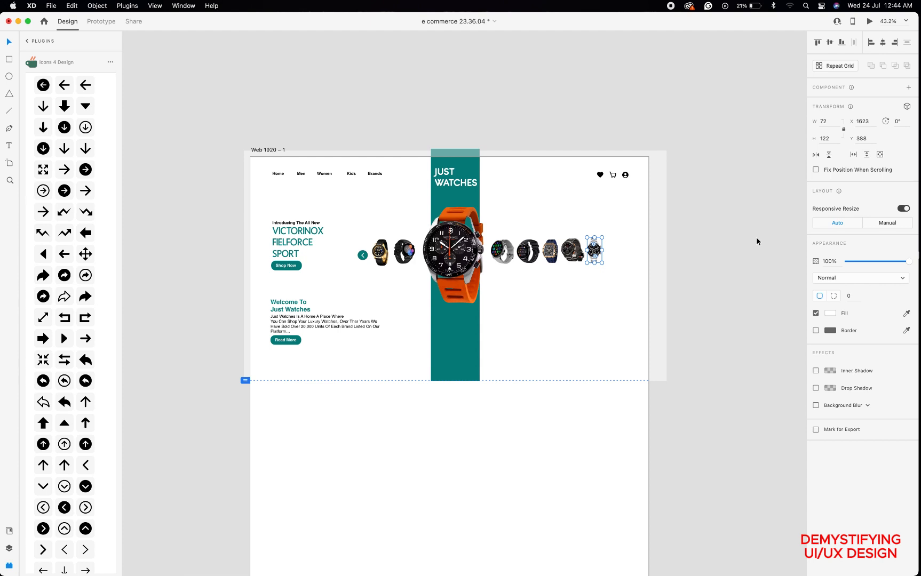
# Deselect everything, preview the web page, and return to the design.
pyautogui.click(756, 237)
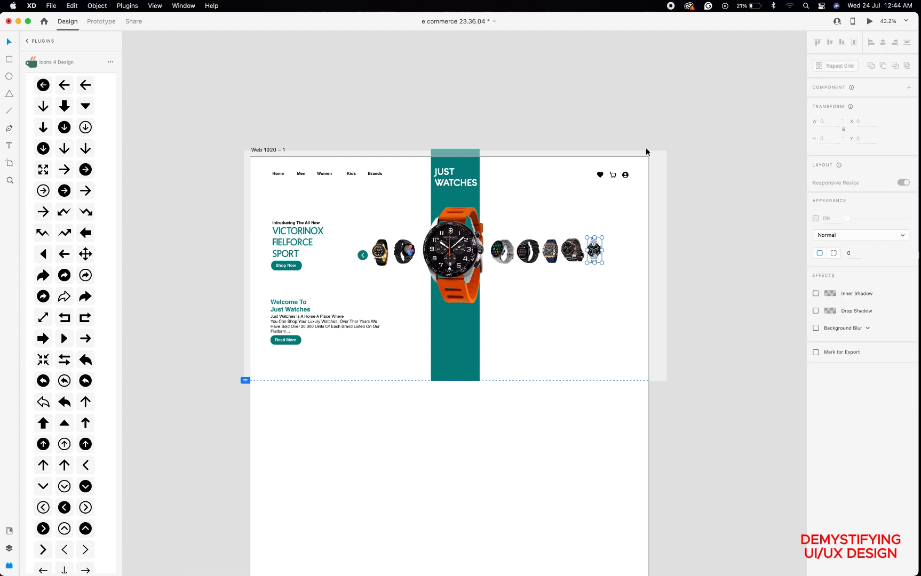
pyautogui.click(540, 125)
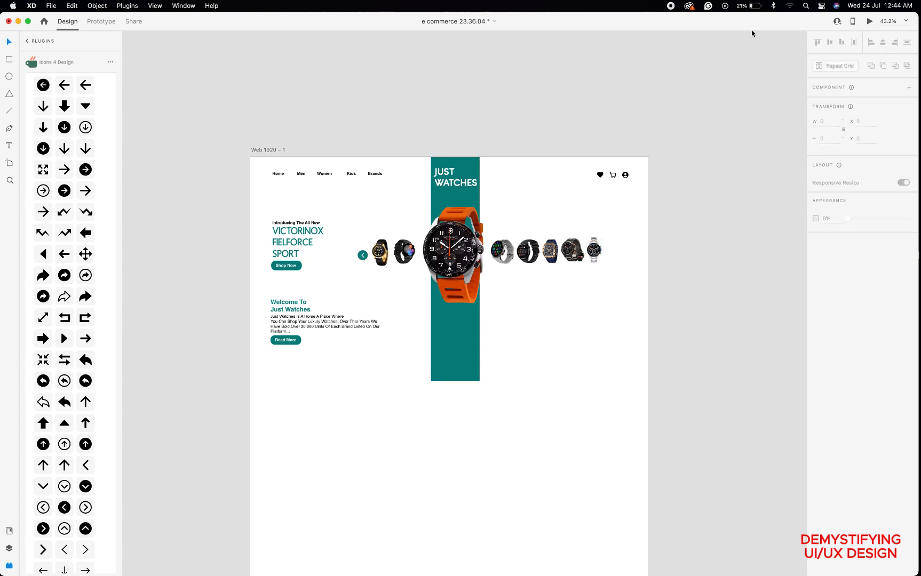
pyautogui.click(868, 21)
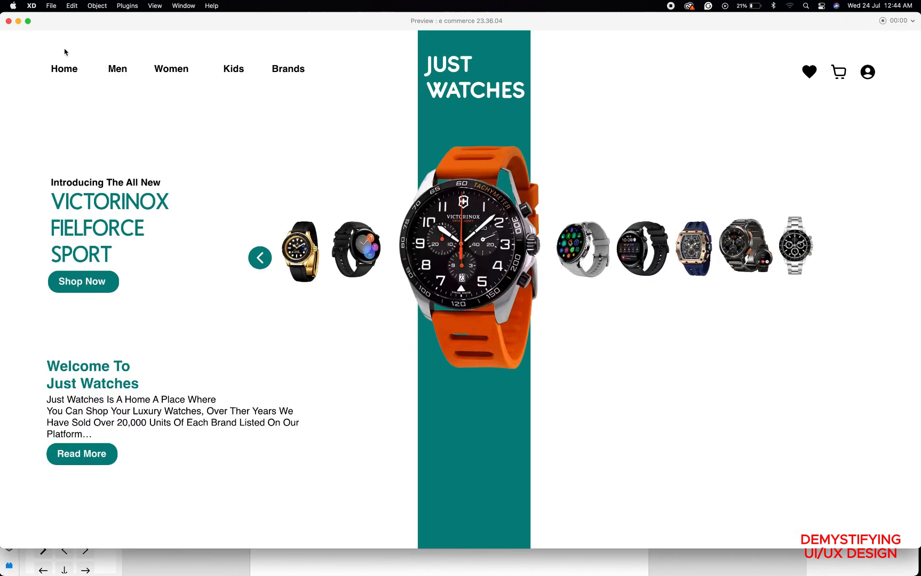
pyautogui.click(8, 21)
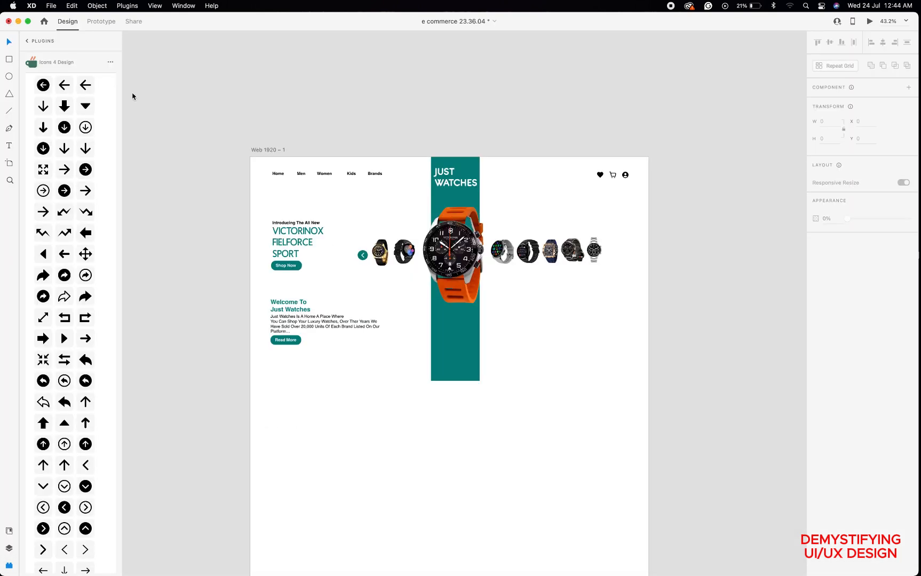
# Select all seven small watch images on both sides of the hero watch.
pyautogui.scroll(5, 349, 207)
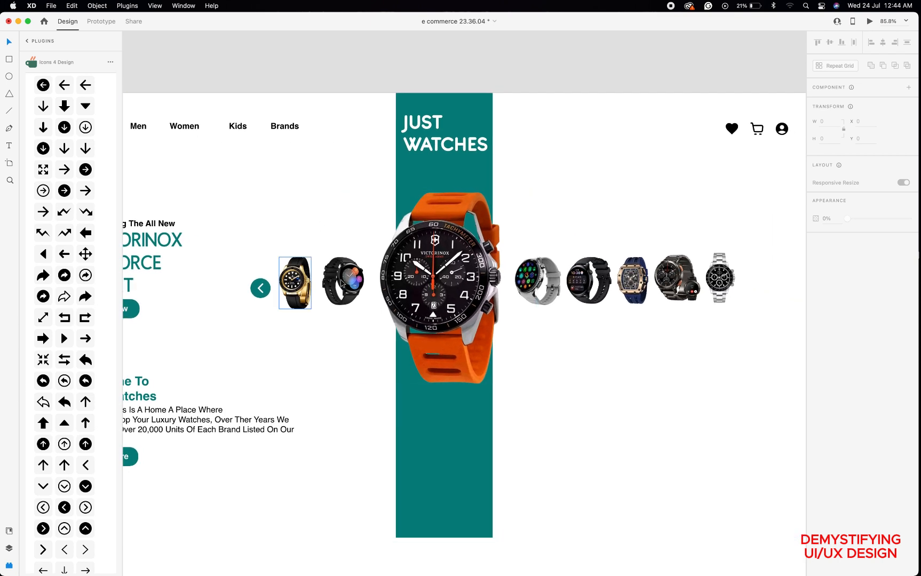
pyautogui.click(295, 283)
pyautogui.keyDown('shift'); pyautogui.click(343, 282); pyautogui.keyUp('shift')
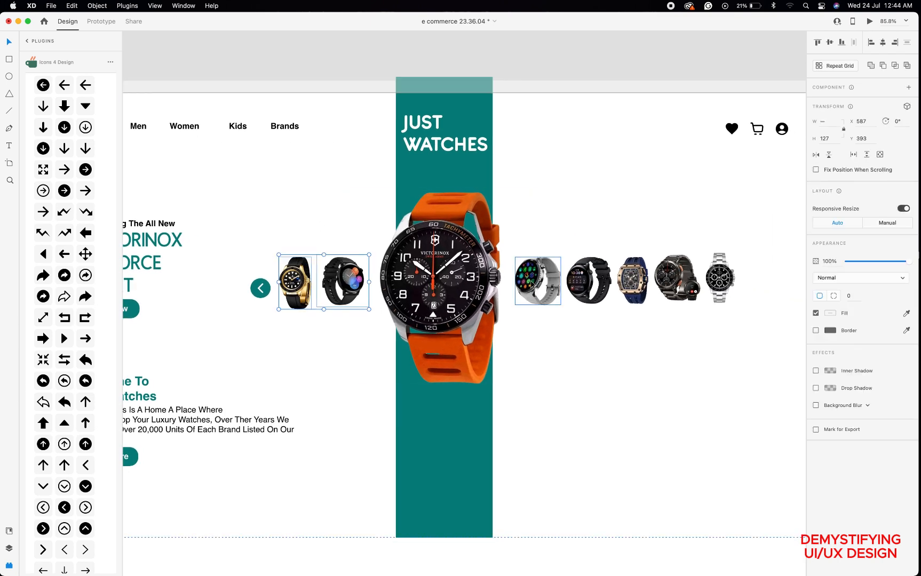
pyautogui.keyDown('shift'); pyautogui.click(525, 291); pyautogui.keyUp('shift')
pyautogui.keyDown('shift'); pyautogui.click(589, 280); pyautogui.keyUp('shift')
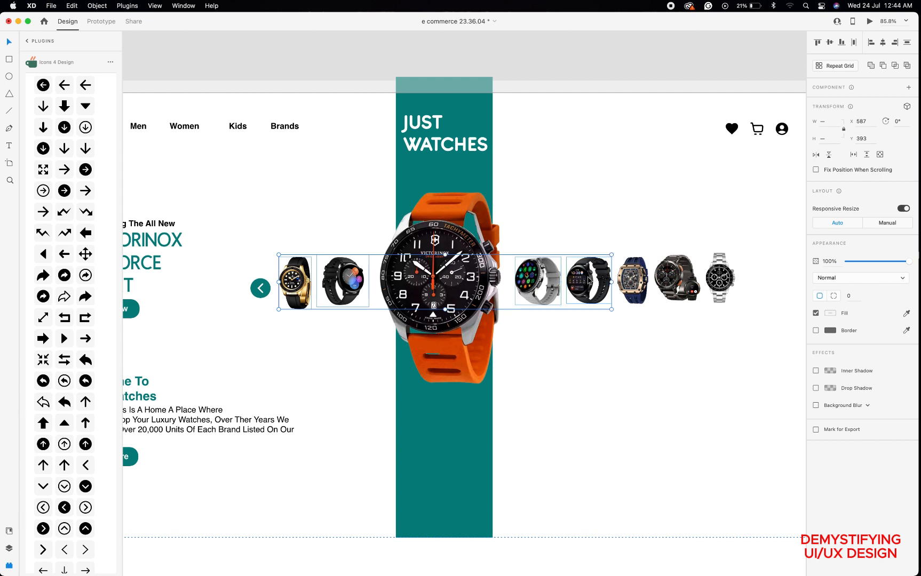
pyautogui.keyDown('shift'); pyautogui.click(632, 281); pyautogui.keyUp('shift')
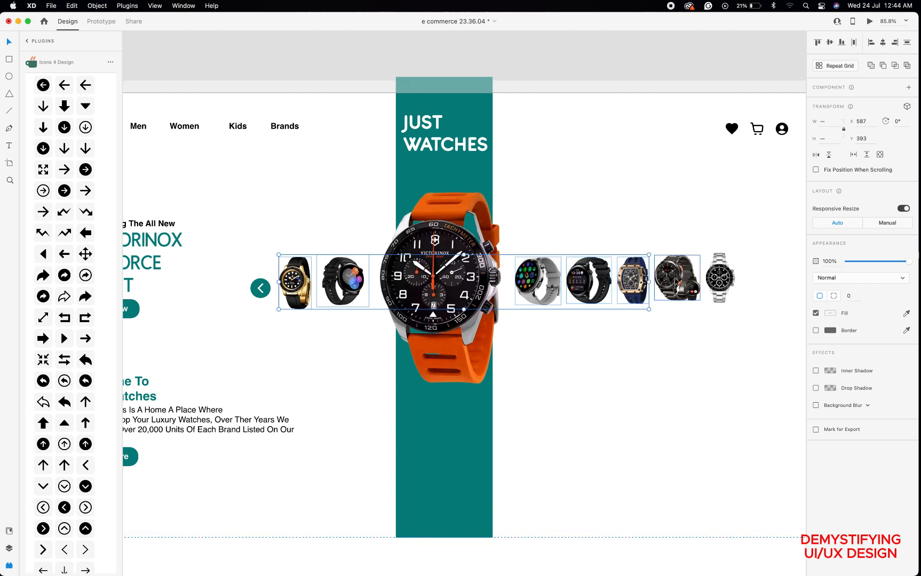
pyautogui.keyDown('shift'); pyautogui.click(673, 280); pyautogui.keyUp('shift')
pyautogui.keyDown('shift'); pyautogui.click(716, 278); pyautogui.keyUp('shift')
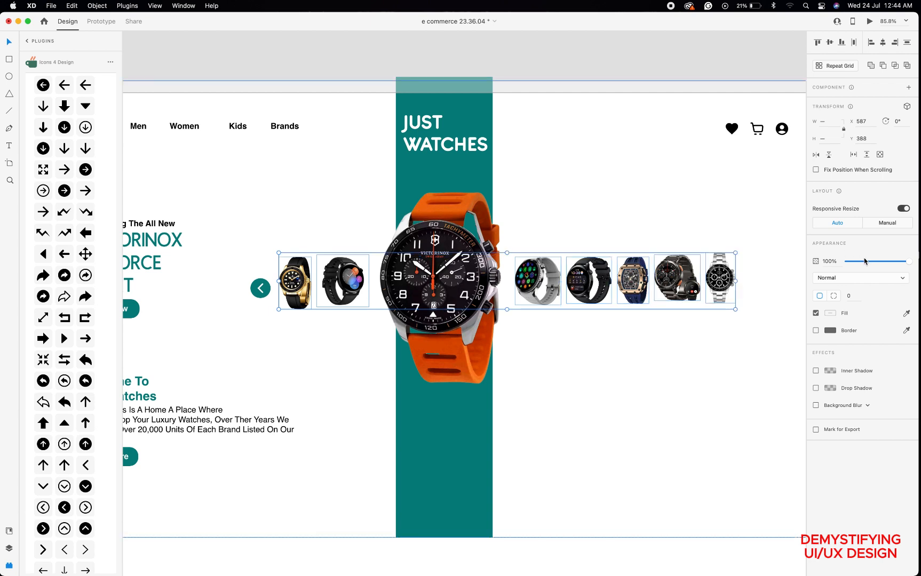
# Lower the opacity of the row of small watch images to 36% and check the page in the preview.
pyautogui.click(863, 261)
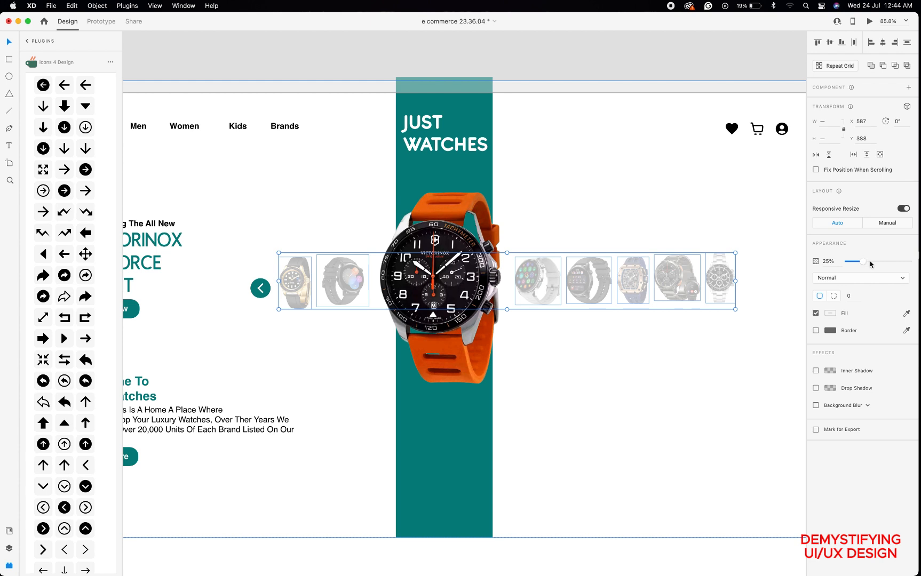
pyautogui.click(870, 262)
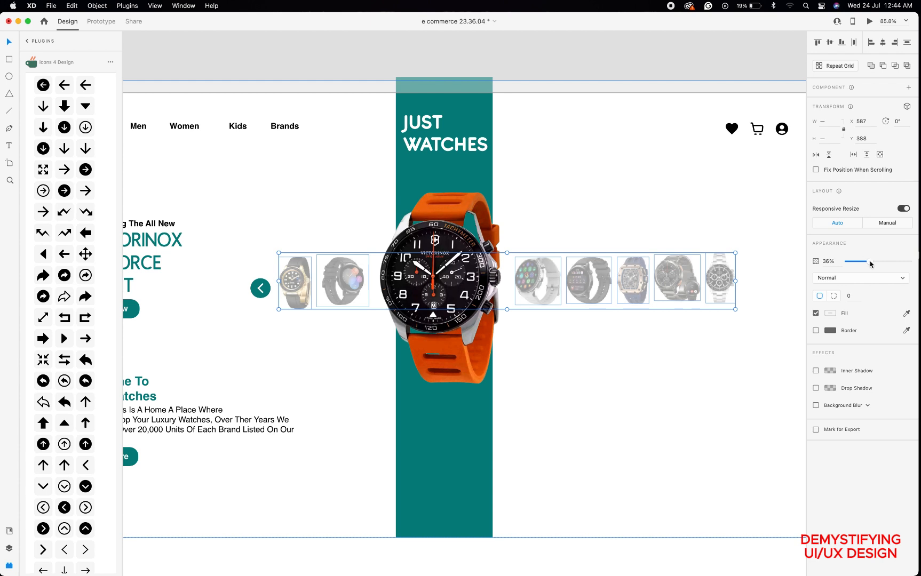
pyautogui.click(667, 378)
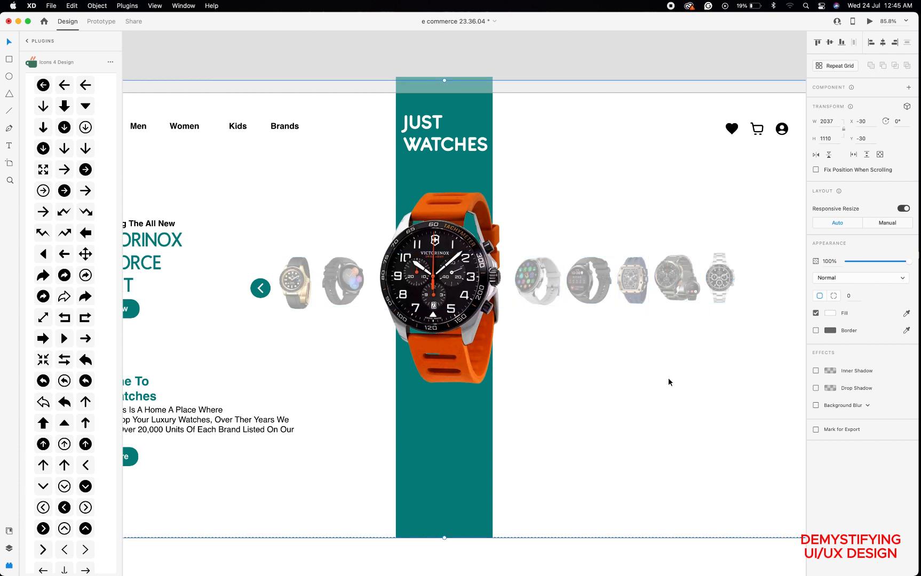
pyautogui.click(870, 22)
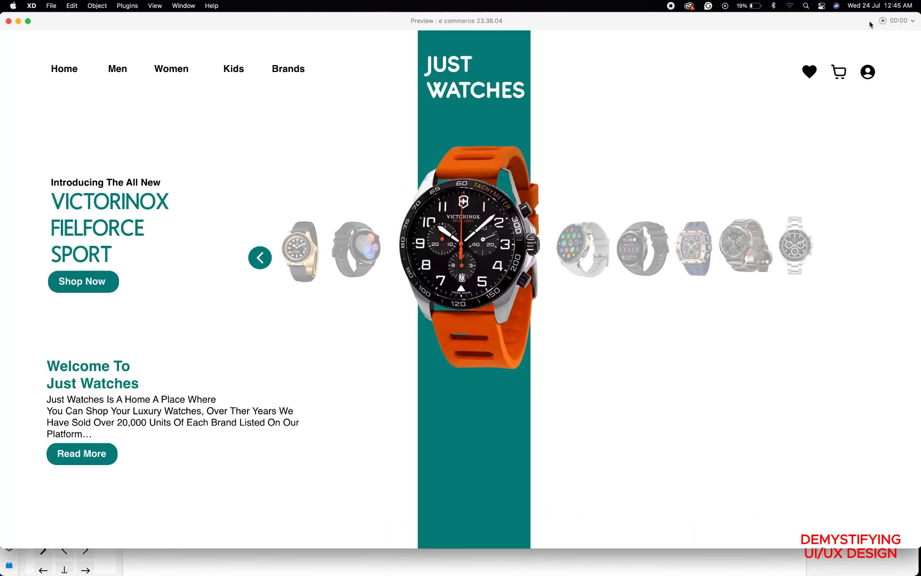
pyautogui.click(8, 22)
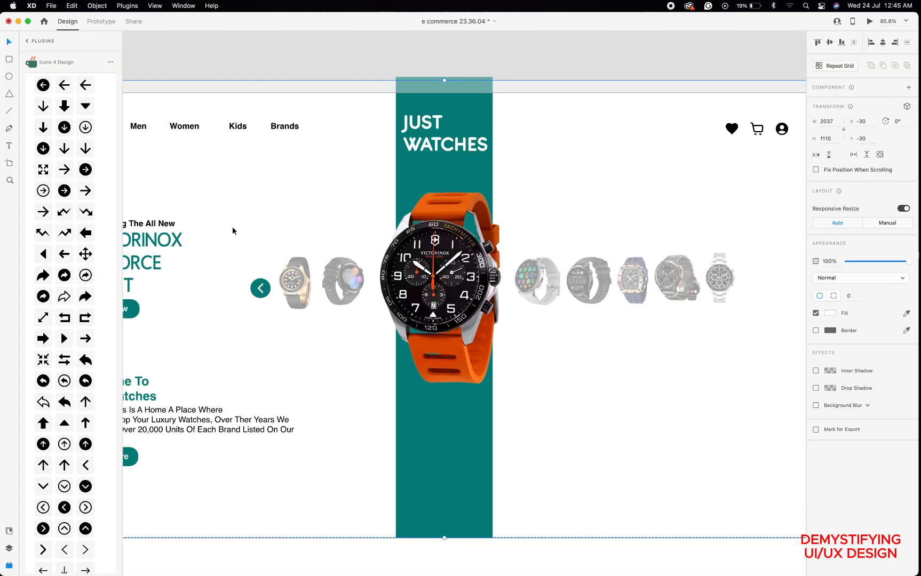
# Move the left arrow icon together with its teal circle to X 499, Y 433, beside the first small watch.
pyautogui.click(263, 289)
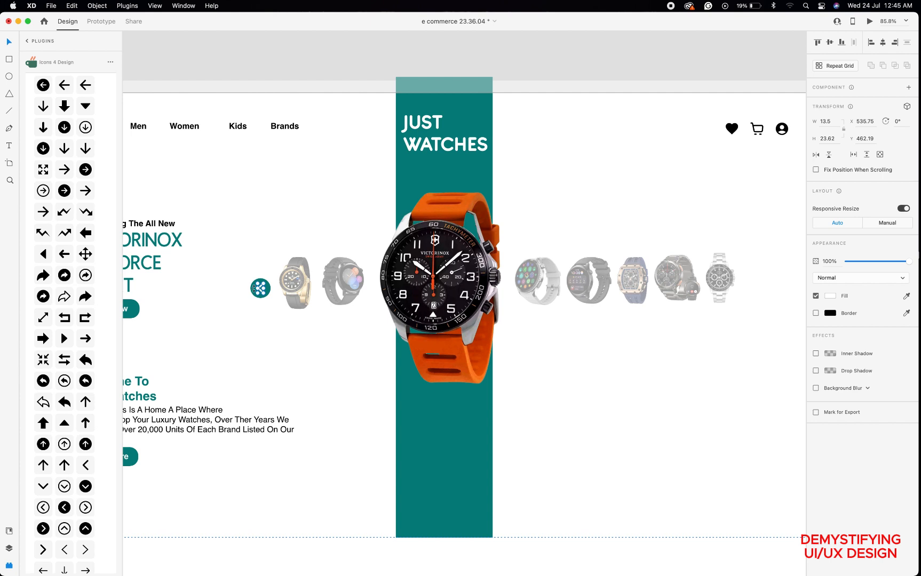
pyautogui.click(232, 291)
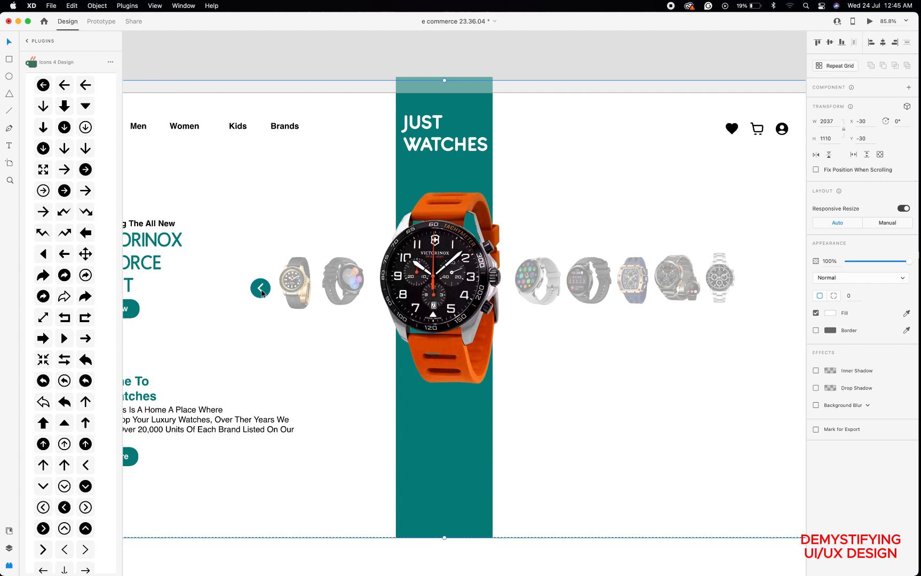
pyautogui.click(262, 293)
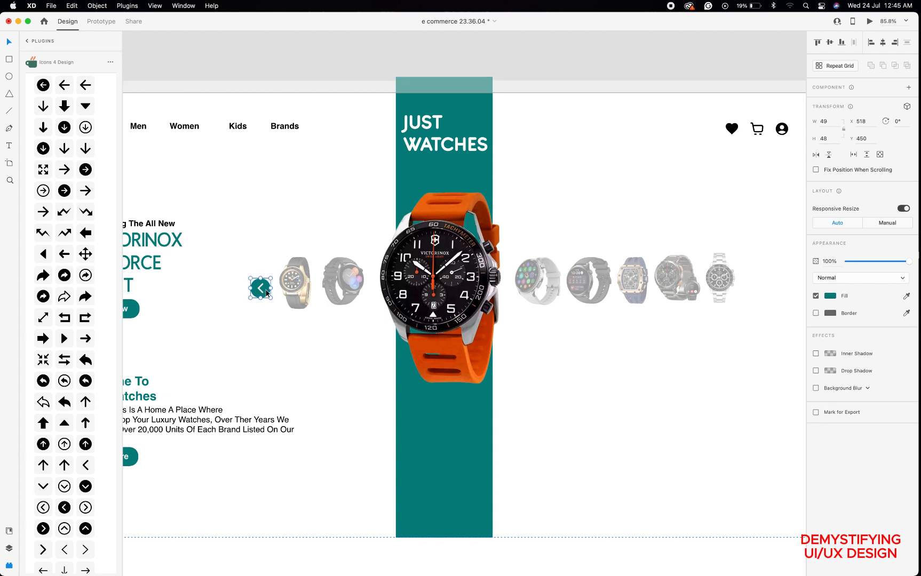
pyautogui.keyDown('shift'); pyautogui.click(261, 293); pyautogui.keyUp('shift')
pyautogui.moveTo(259, 291); pyautogui.dragTo(249, 282)
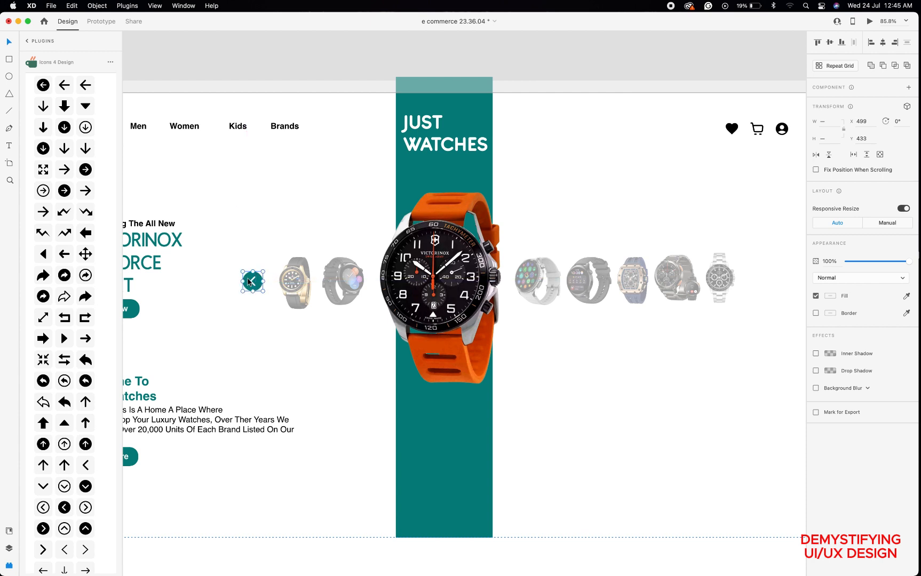
# Duplicate the arrow button to the far end of the watch row at X 1749, Y 421 and flip the copy horizontally.
pyautogui.scroll(-3, 249, 282)
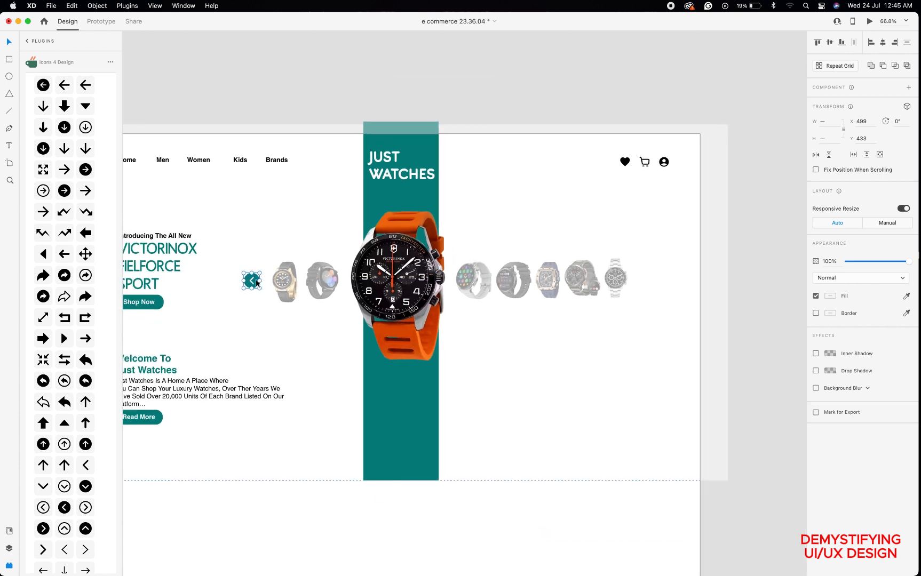
pyautogui.moveTo(255, 284); pyautogui.dragTo(654, 280)
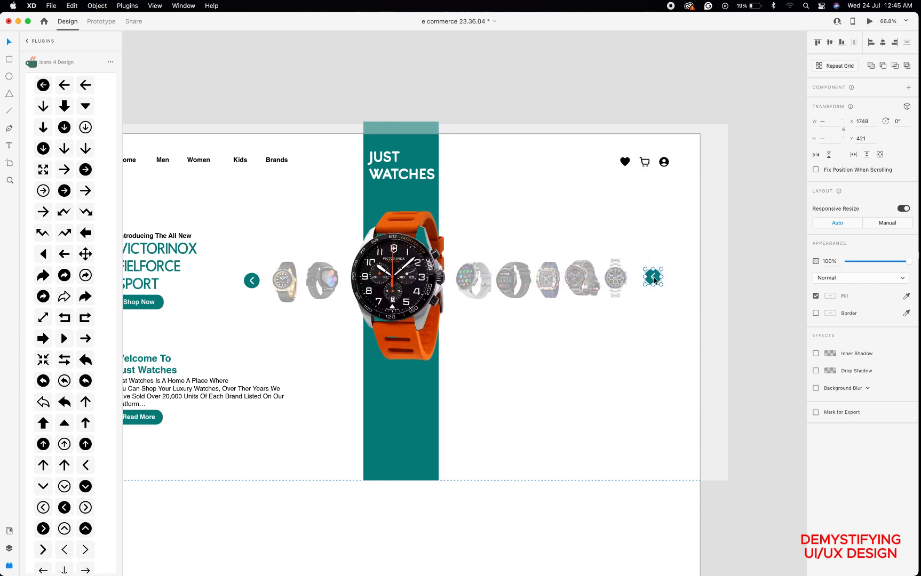
pyautogui.click(816, 155)
pyautogui.click(569, 339)
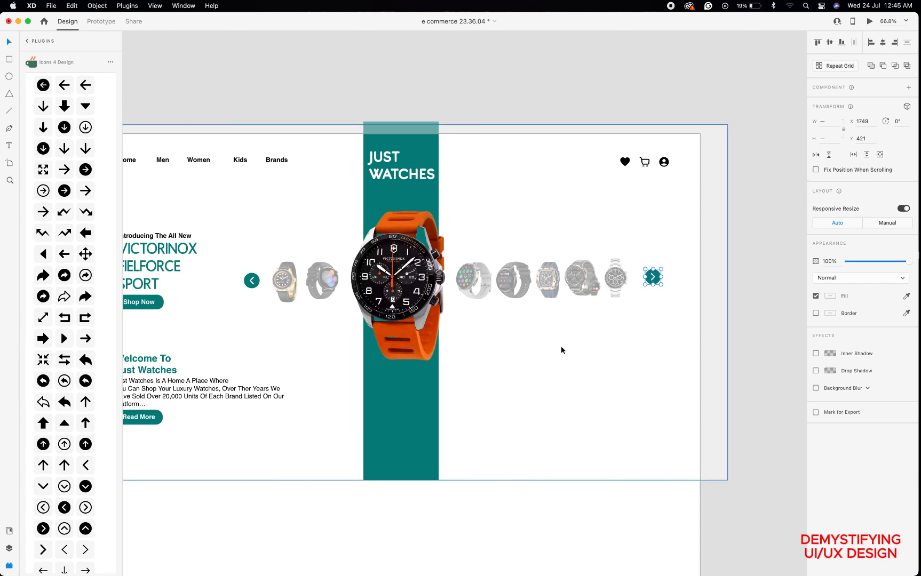
# Preview the page with both carousel arrows, close the preview and save the document.
pyautogui.scroll(-3, 561, 350)
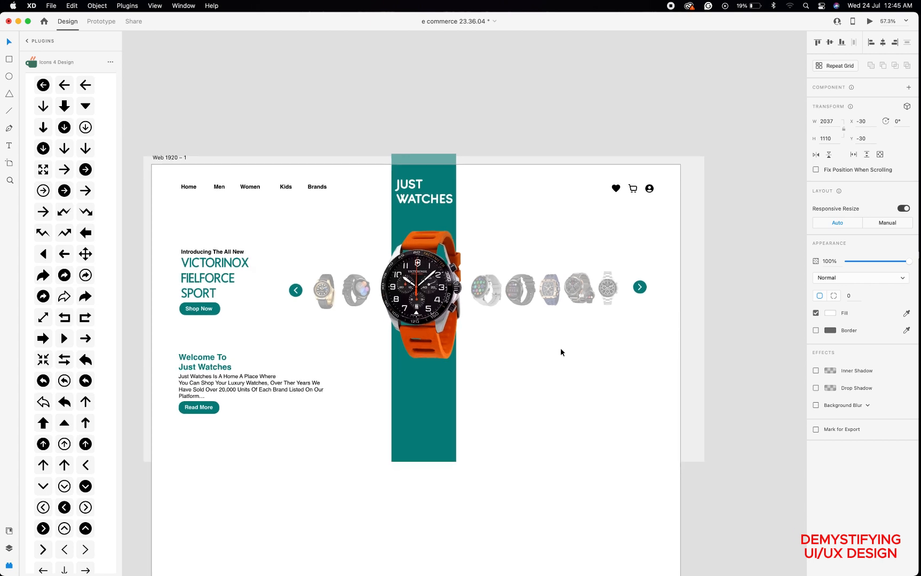
pyautogui.scroll(1, 560, 352)
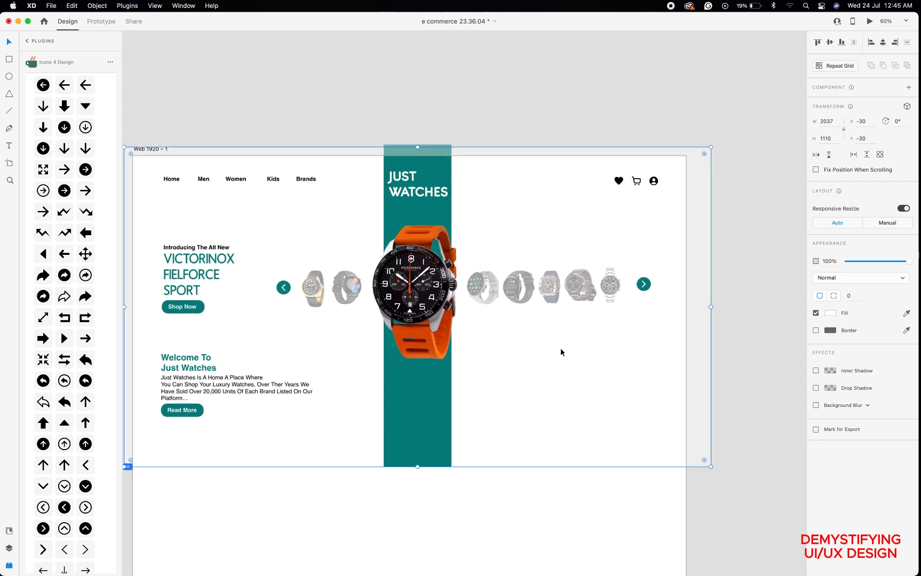
pyautogui.hscroll(-2, 560, 350)
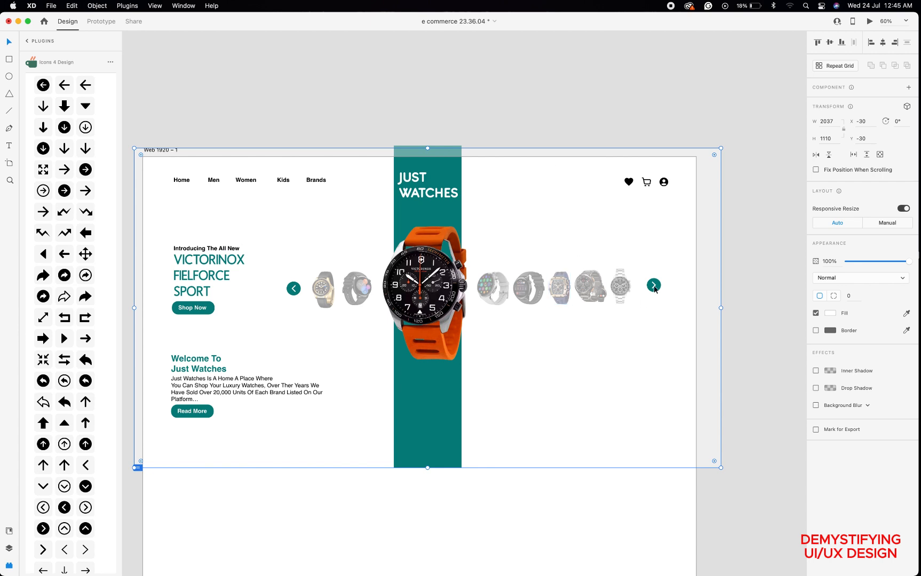
pyautogui.click(746, 144)
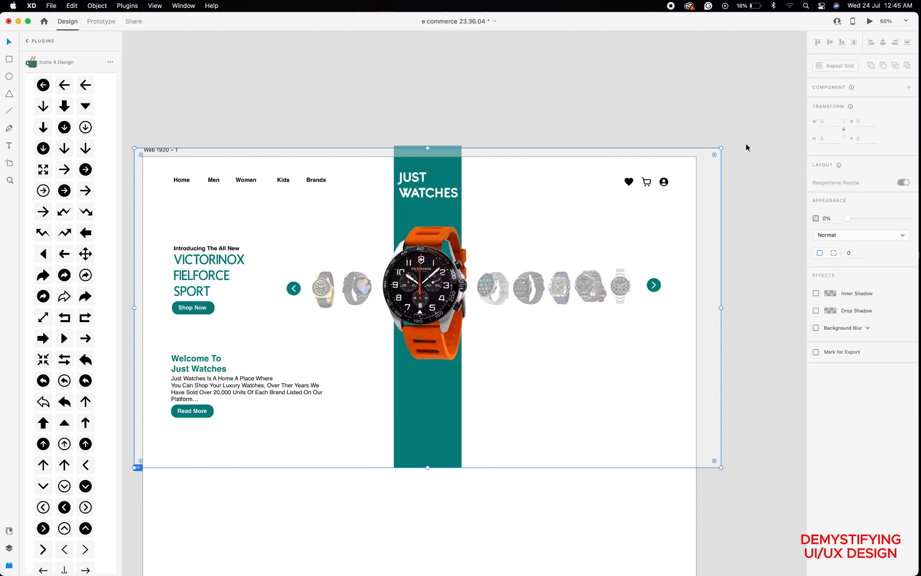
pyautogui.click(868, 22)
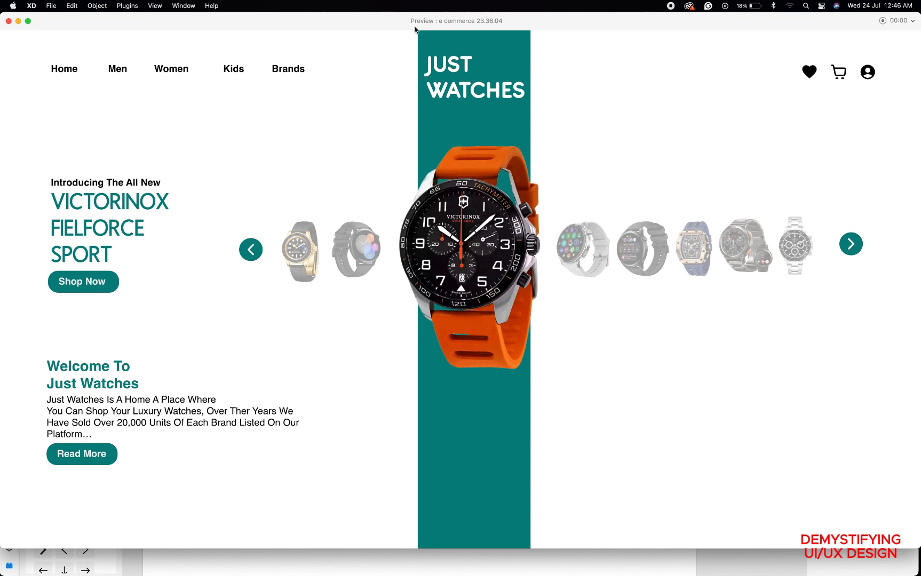
pyautogui.click(9, 22)
pyautogui.press('super+s')
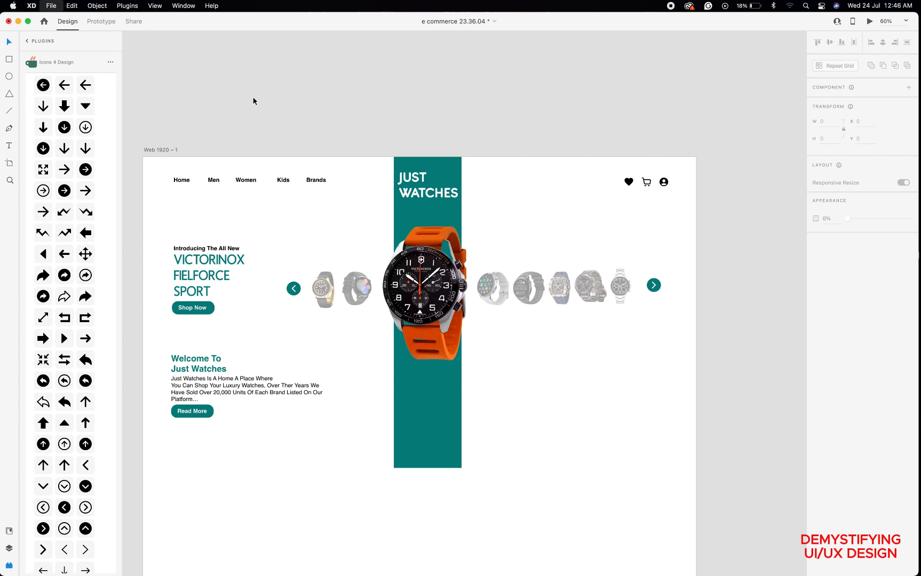
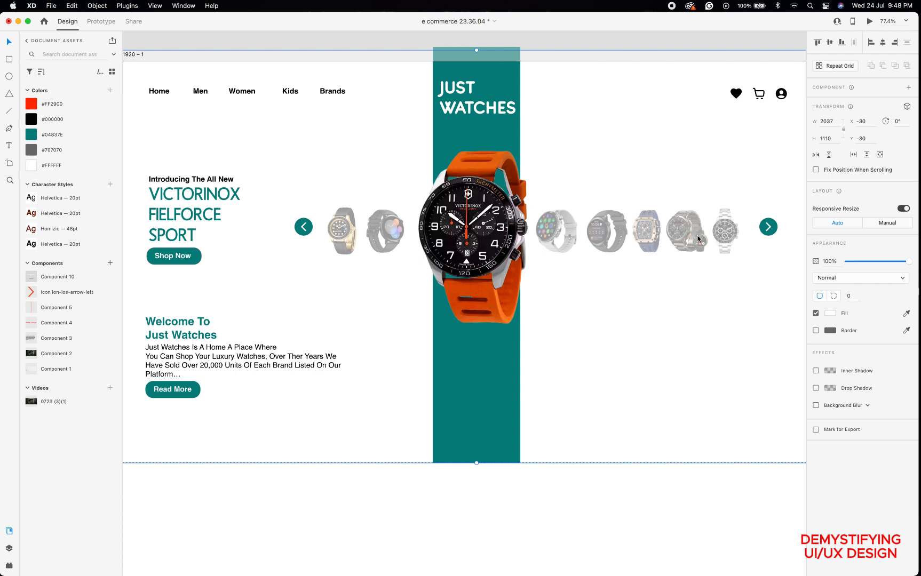
# Place an instance of Component 10 on the teal band just below the large watch, at X 871, Y 720.
pyautogui.click(771, 235)
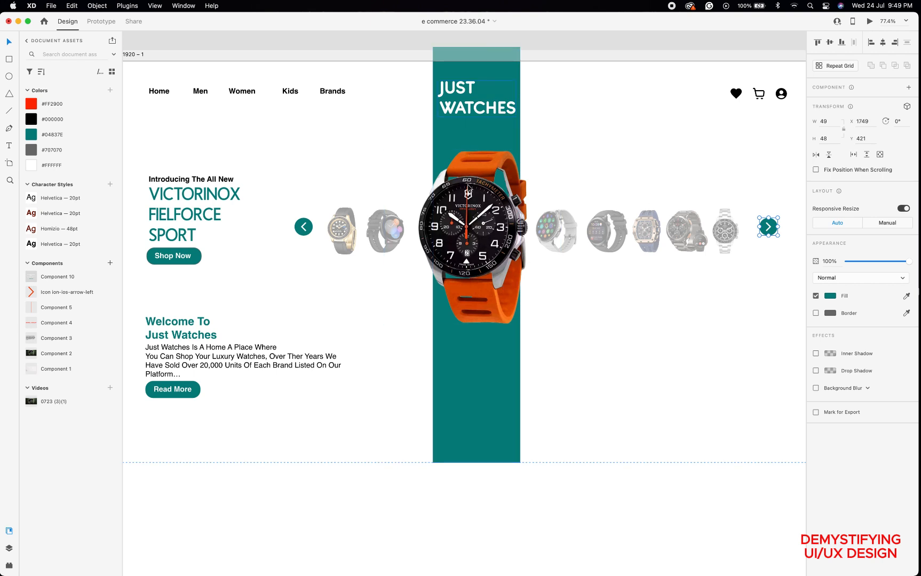
pyautogui.click(481, 348)
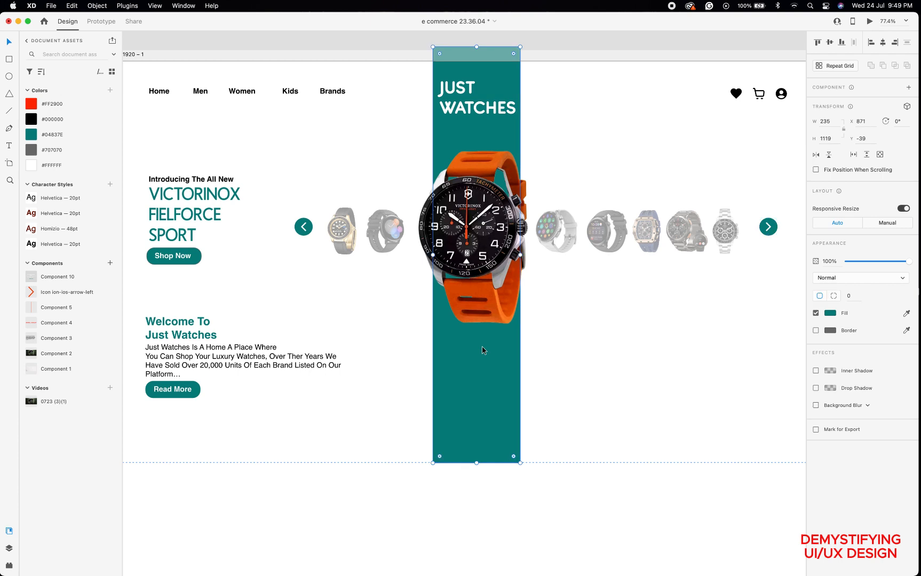
pyautogui.moveTo(41, 281); pyautogui.dragTo(461, 337)
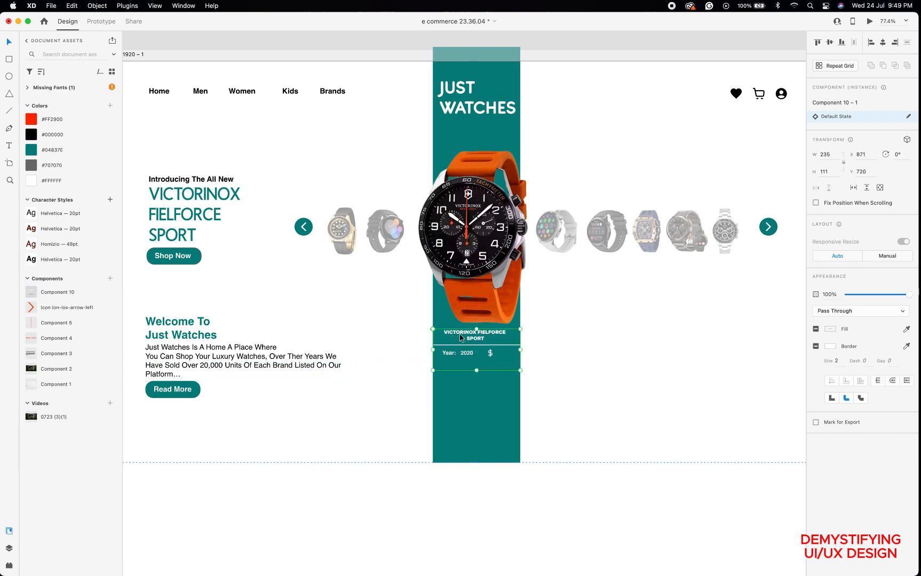
# Add the price text 30,000 beside the dollar sign, colour it #FFFFFF and nudge it to X 1038, Y 778.
pyautogui.click(9, 145)
pyautogui.click(493, 353)
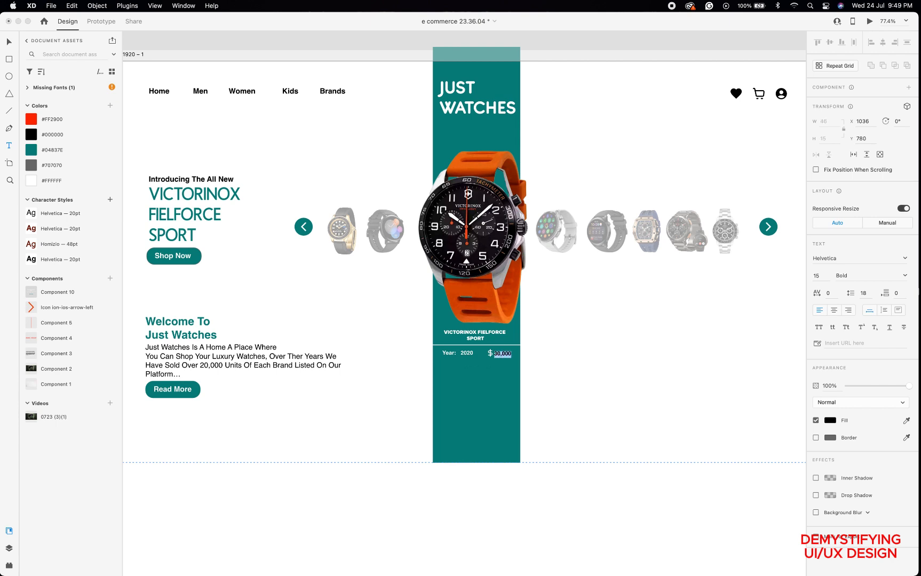
pyautogui.click(31, 181)
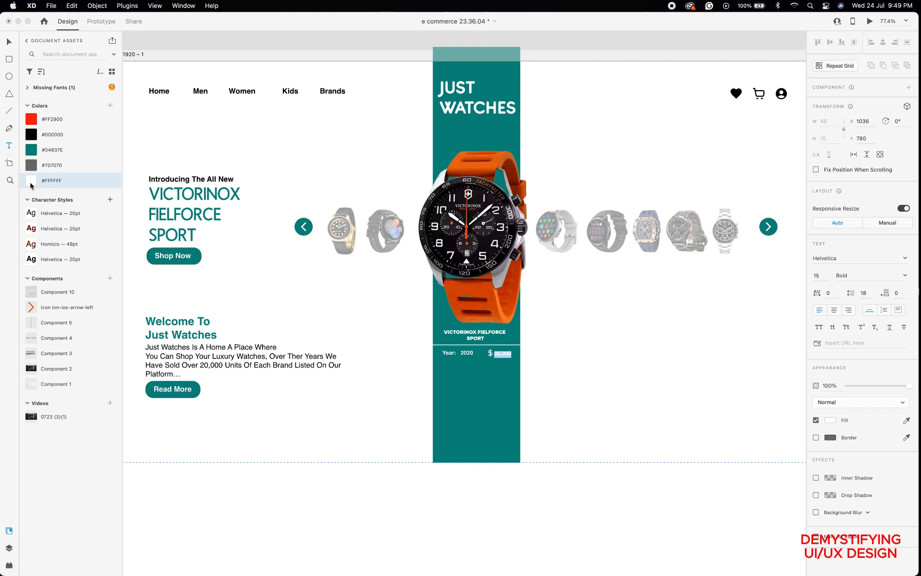
pyautogui.click(7, 44)
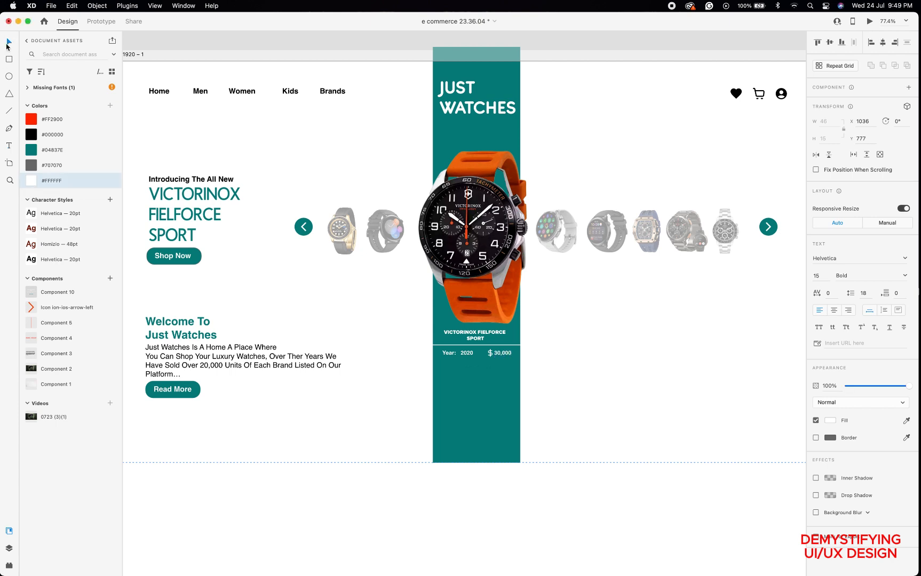
pyautogui.press('Right')
pyautogui.press('Down')
pyautogui.press('Up')
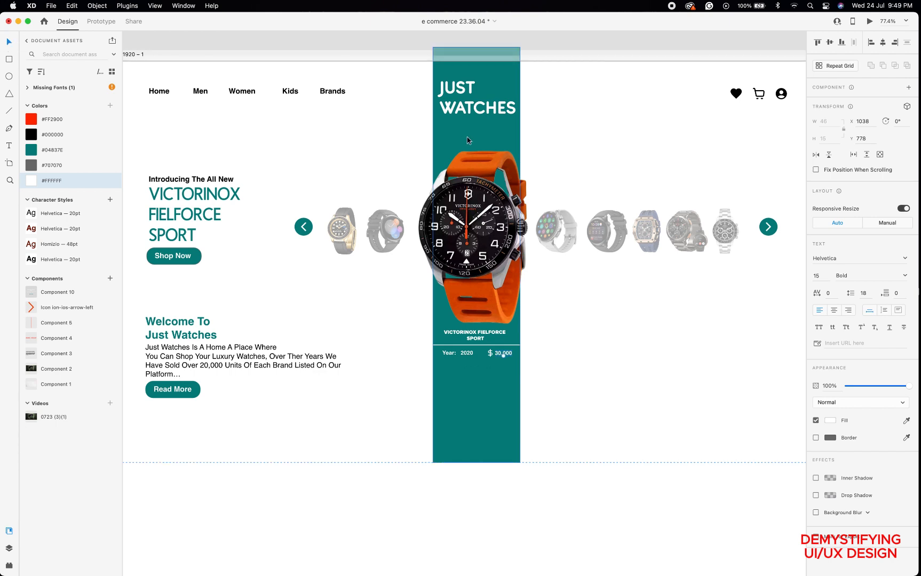
pyautogui.click(459, 436)
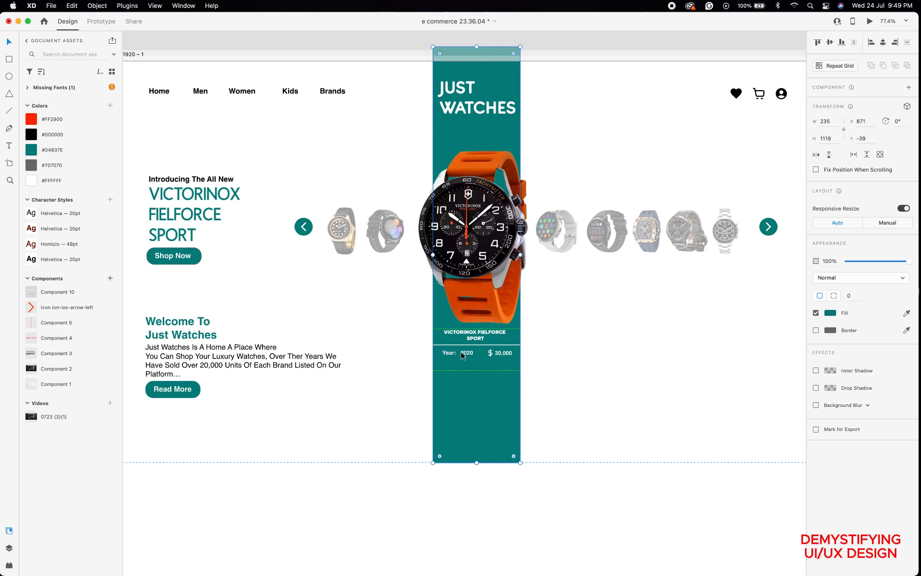
pyautogui.click(424, 382)
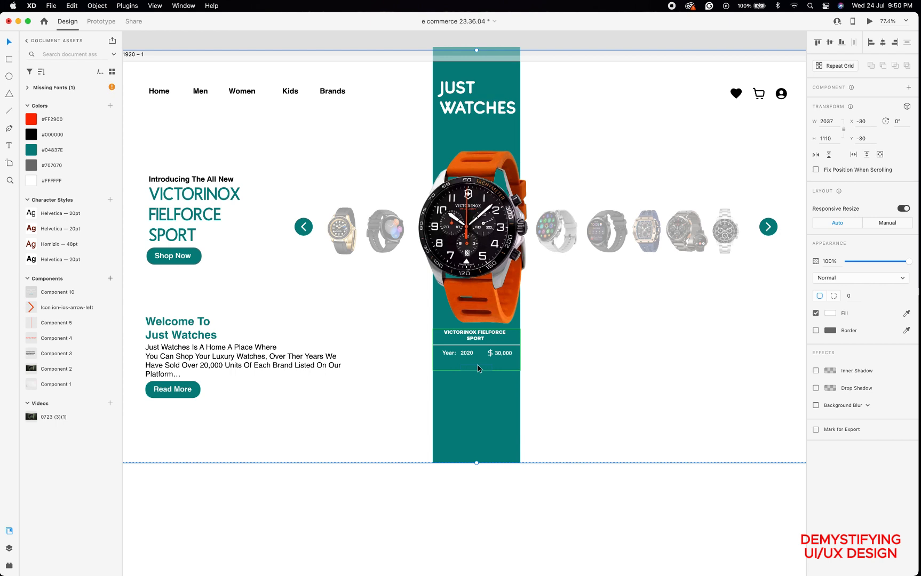
# Duplicate the Shop Now button with its label onto the teal band below the price, at X 905, Y 808.
pyautogui.click(190, 256)
pyautogui.click(201, 256)
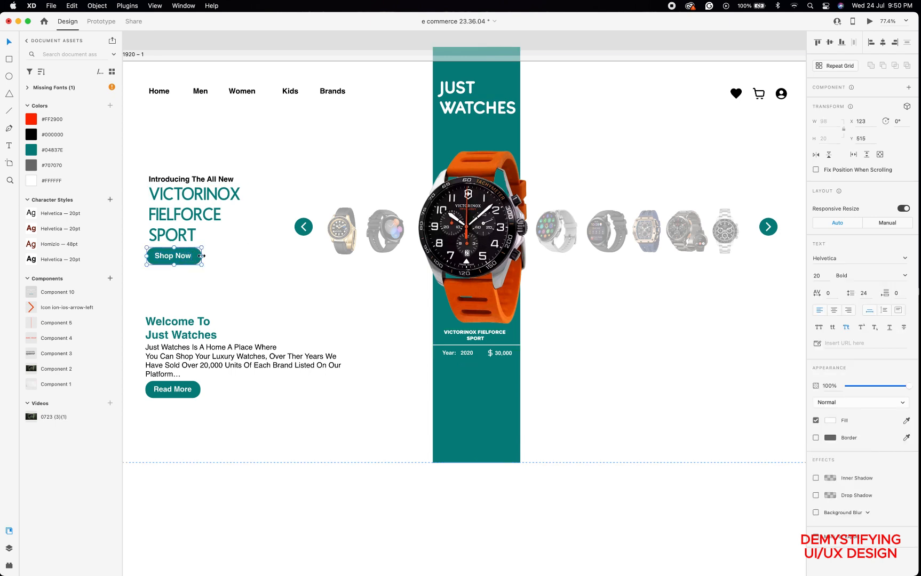
pyautogui.moveTo(193, 259); pyautogui.dragTo(491, 372)
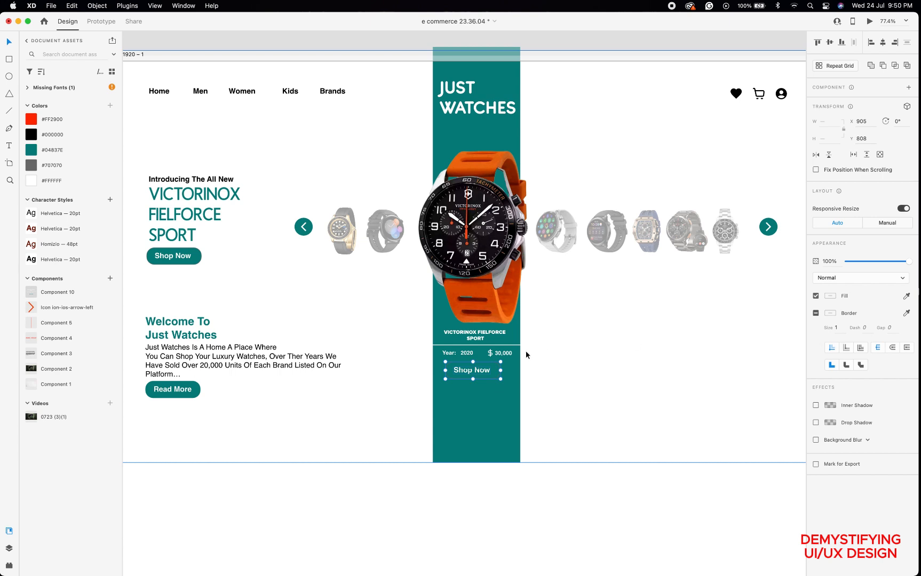
# Change the fill of the copied Shop Now label on the teal band to #000000.
pyautogui.click(488, 371)
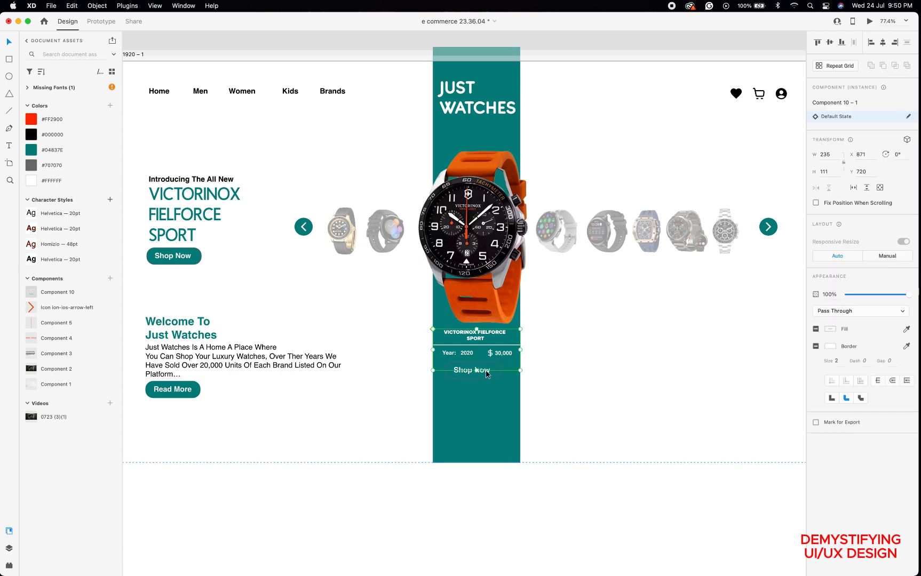
pyautogui.doubleClick(489, 372)
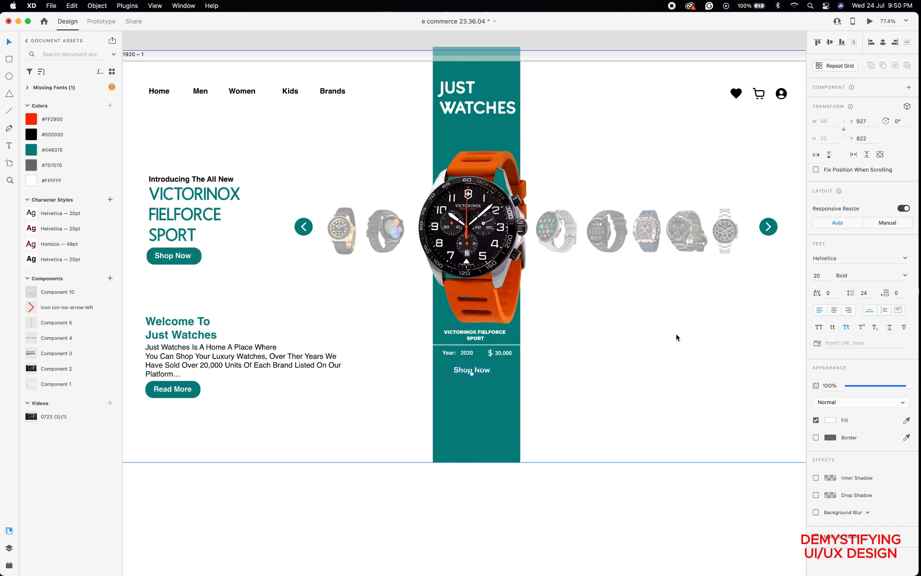
pyautogui.click(830, 421)
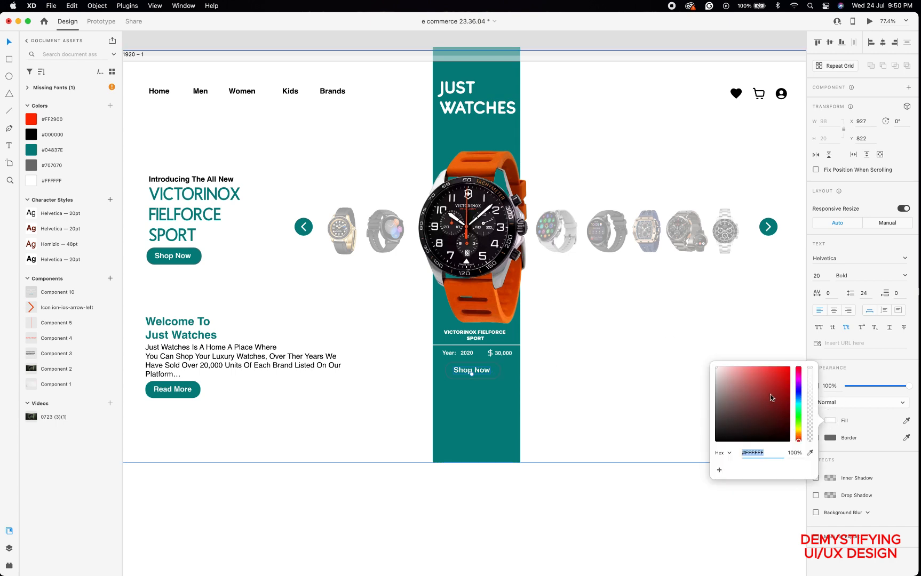
pyautogui.moveTo(728, 419)
pyautogui.mouseDown()
pyautogui.moveTo(719, 417)
pyautogui.moveTo(721, 443)
pyautogui.mouseUp()
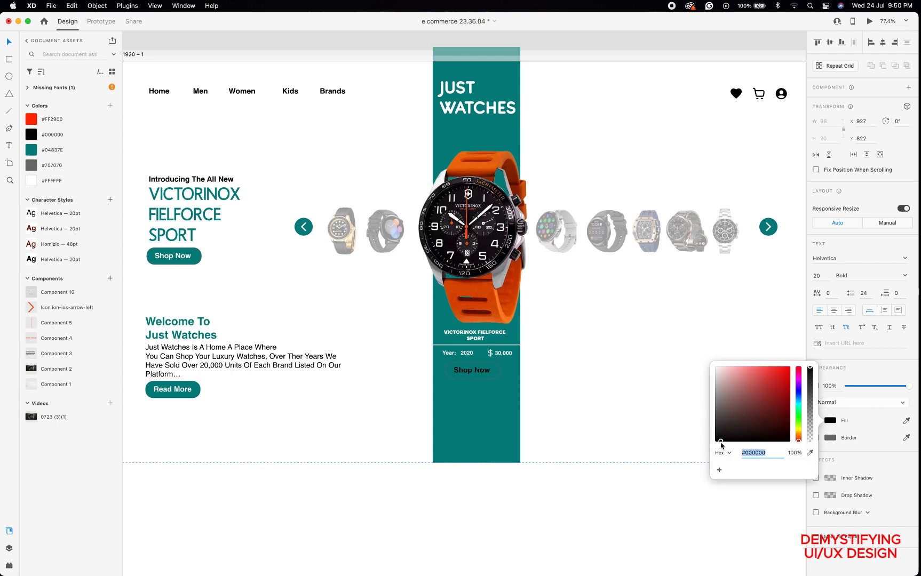
# Change the fill of the copied button shape on the teal band to #FFFFFF.
pyautogui.click(497, 375)
pyautogui.click(496, 374)
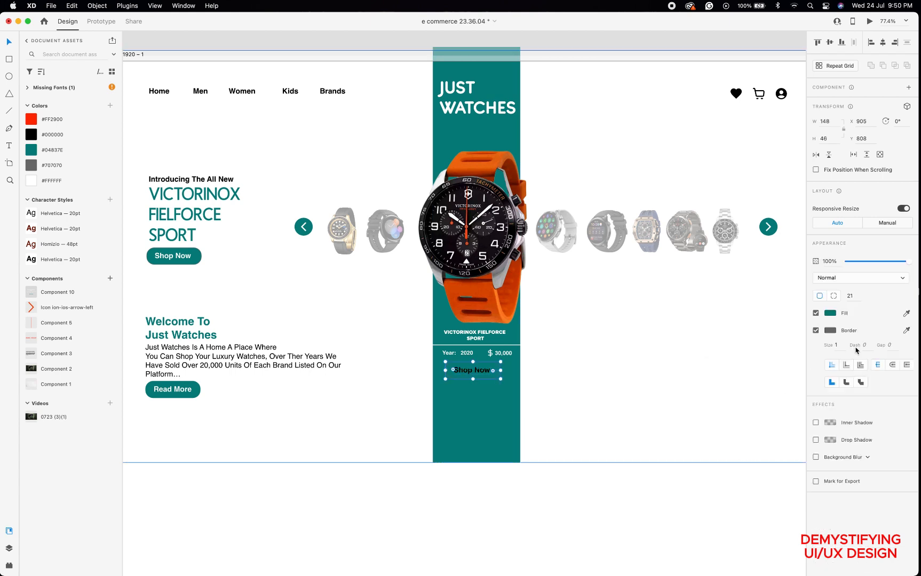
pyautogui.click(830, 313)
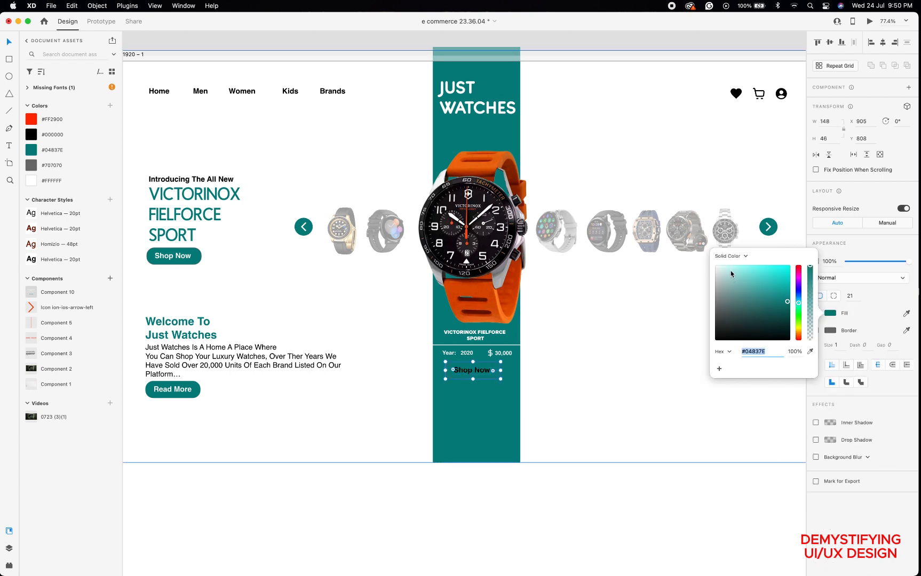
pyautogui.moveTo(731, 272); pyautogui.dragTo(670, 247)
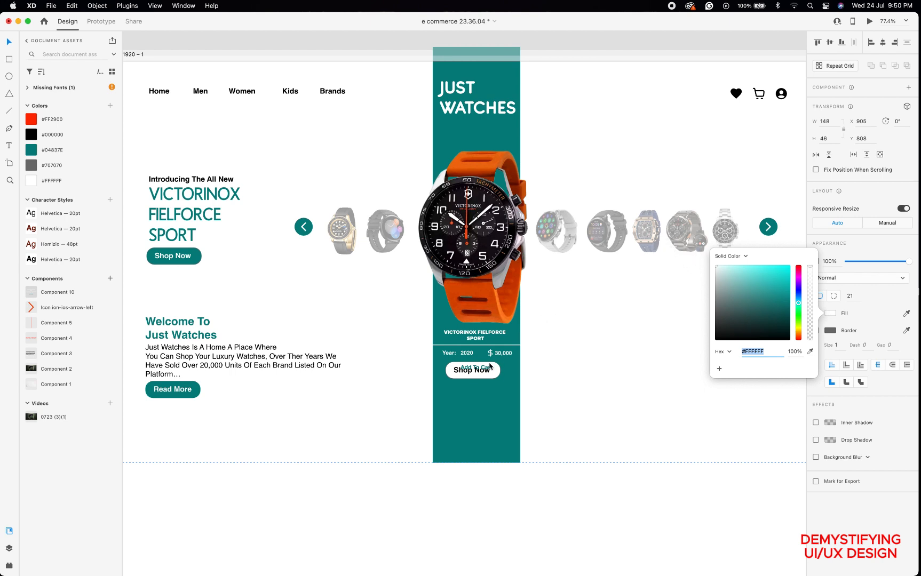
# Replace the copied Shop Now label on the white button with the text Add To Cart.
pyautogui.press('Escape')
pyautogui.press('Escape')
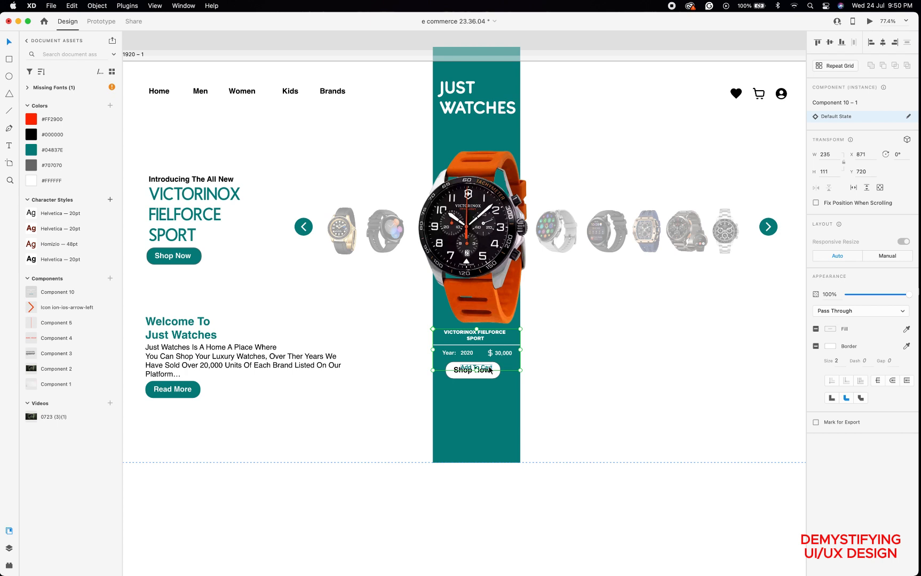
pyautogui.doubleClick(490, 369)
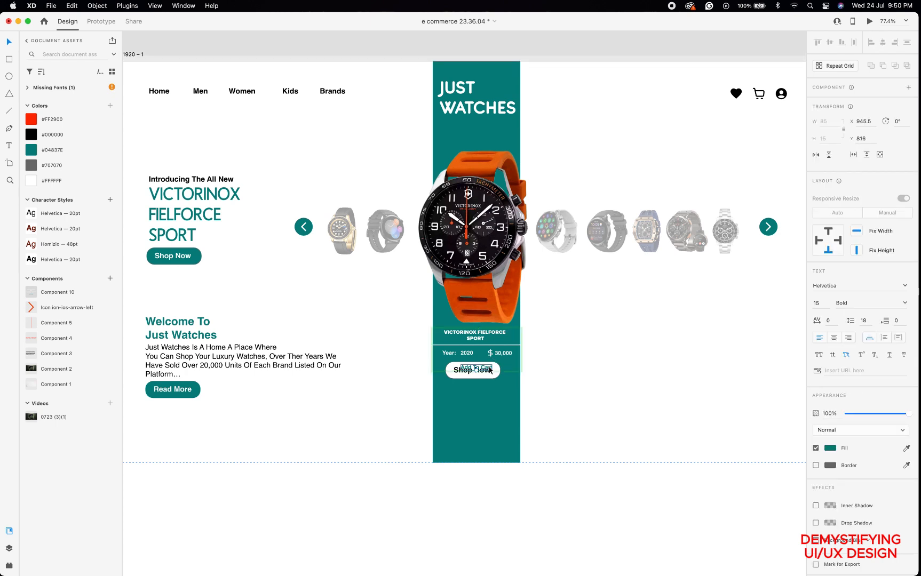
pyautogui.doubleClick(490, 369)
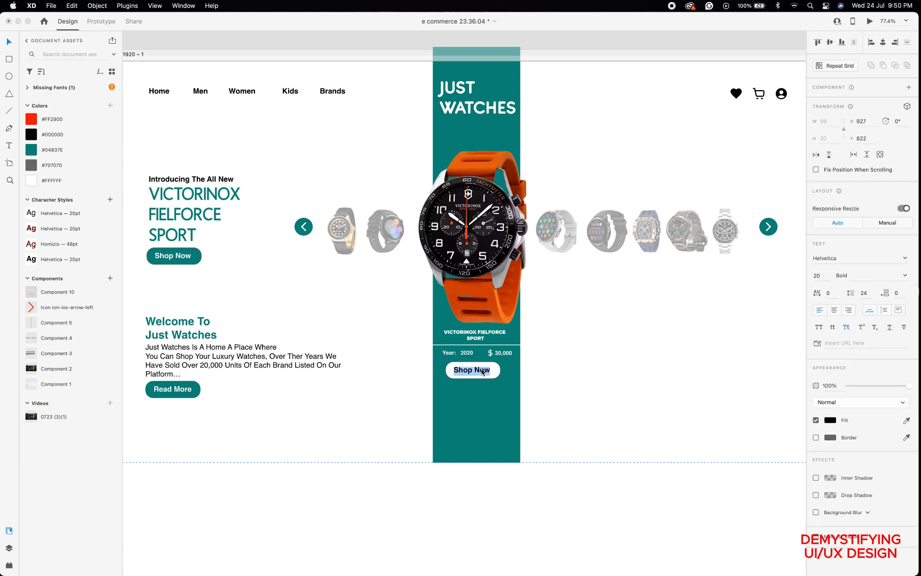
pyautogui.tripleClick(482, 371)
pyautogui.click(481, 370)
pyautogui.doubleClick(481, 369)
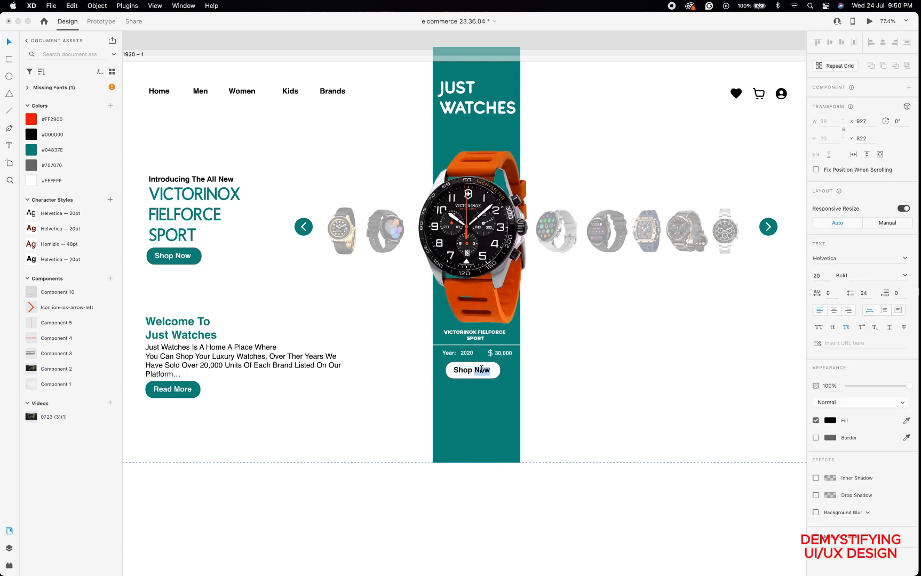
pyautogui.press('super+a')
pyautogui.write('Add To Cart')
# Set the Add To Cart label's font size to 15.
pyautogui.hotkey('shift', 'Left')
pyautogui.hotkey('shift', 'Left')
pyautogui.hotkey('shift', 'Left')
pyautogui.hotkey('shift', 'Left')
pyautogui.hotkey('shift', 'Left')
pyautogui.hotkey('shift', 'Left')
pyautogui.hotkey('shift', 'Left')
pyautogui.hotkey('shift', 'Left')
pyautogui.hotkey('shift', 'Left')
pyautogui.hotkey('shift', 'Left')
pyautogui.hotkey('shift', 'Left')
pyautogui.click(818, 275)
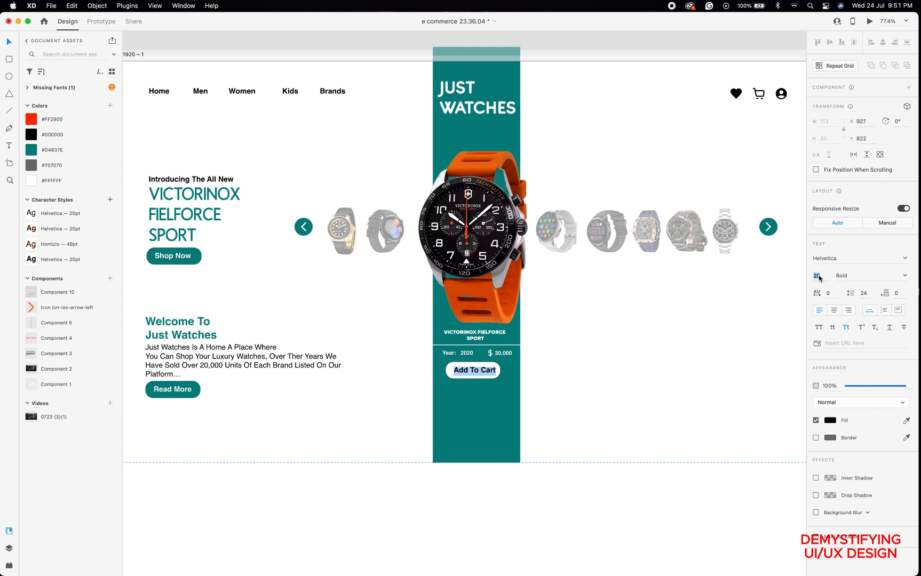
pyautogui.write('8')
pyautogui.press('Return')
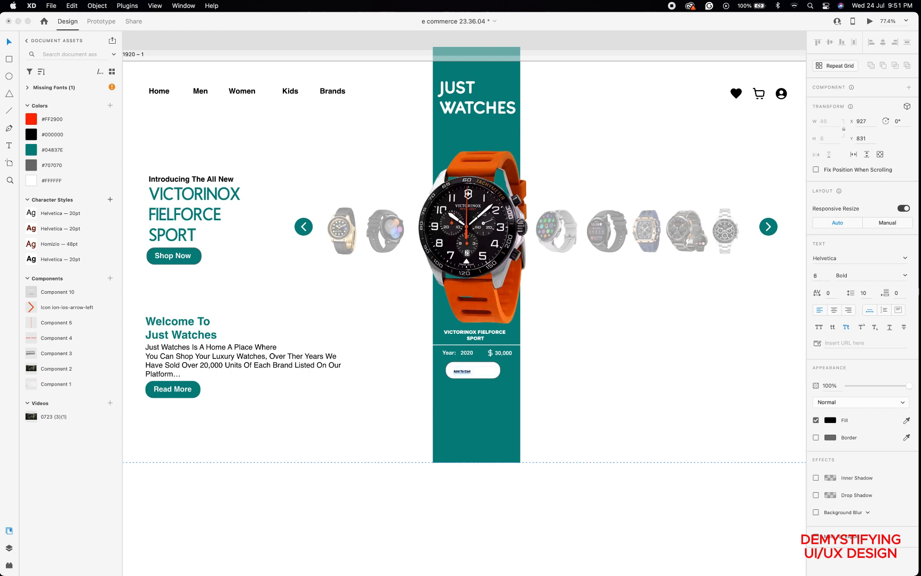
pyautogui.click(820, 276)
pyautogui.write('15')
pyautogui.press('Return')
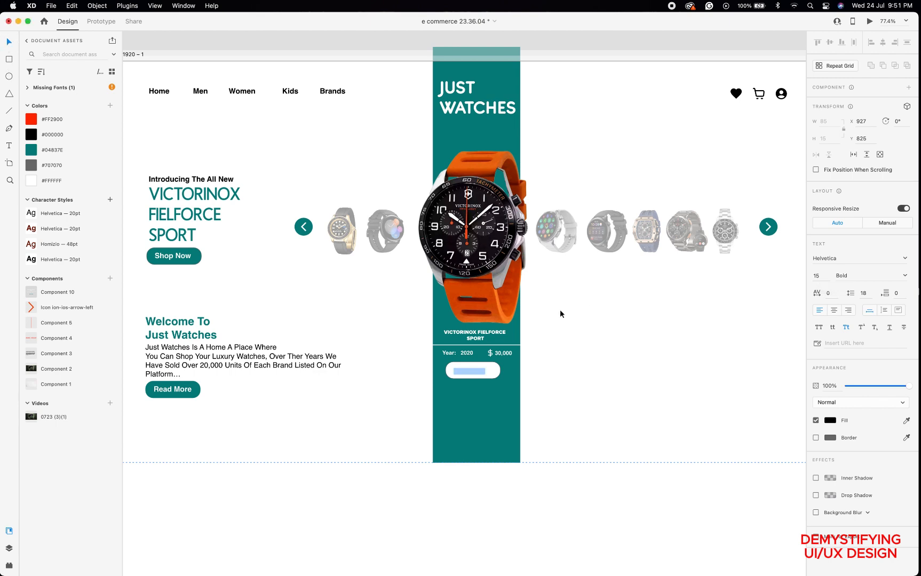
pyautogui.press('Escape')
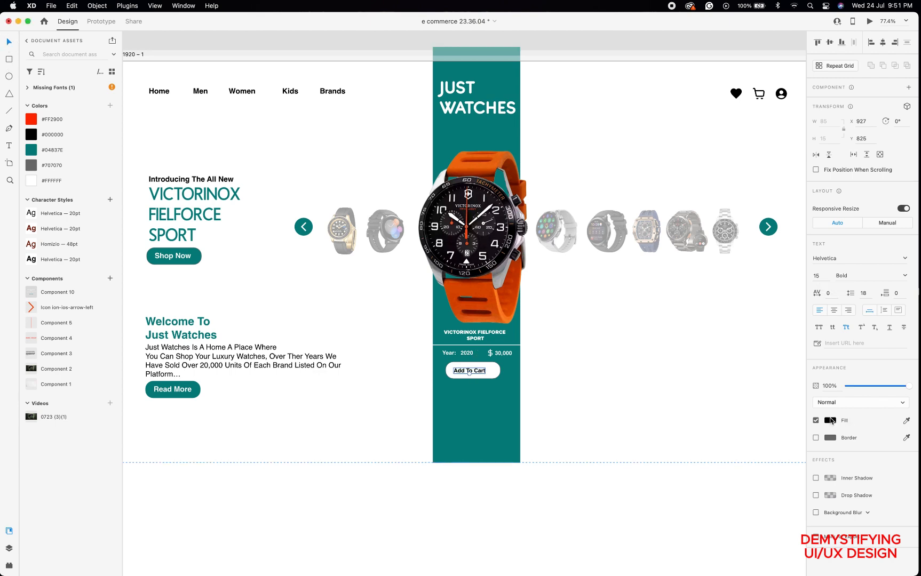
# Colour the Add To Cart label #04837E and centre it on the white button at X 937, Y 824.
pyautogui.click(830, 420)
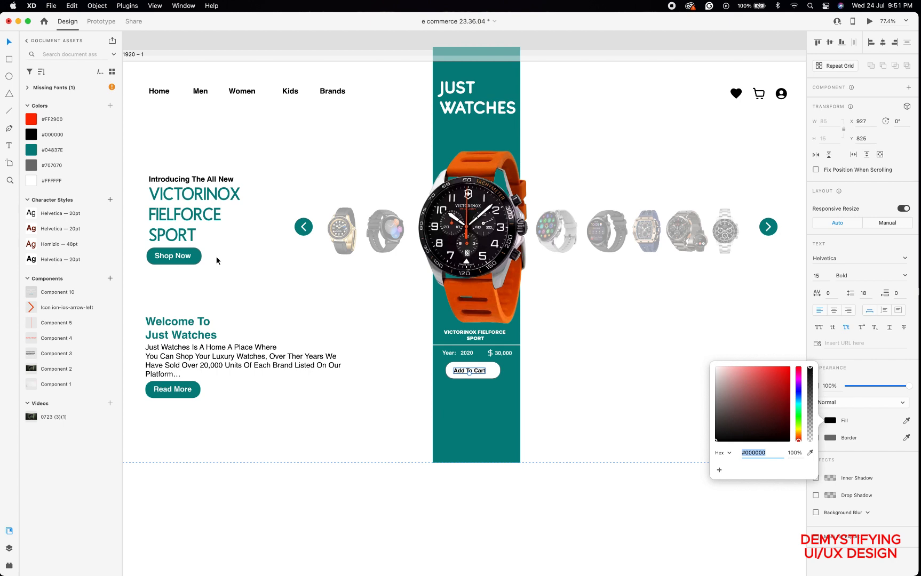
pyautogui.click(33, 154)
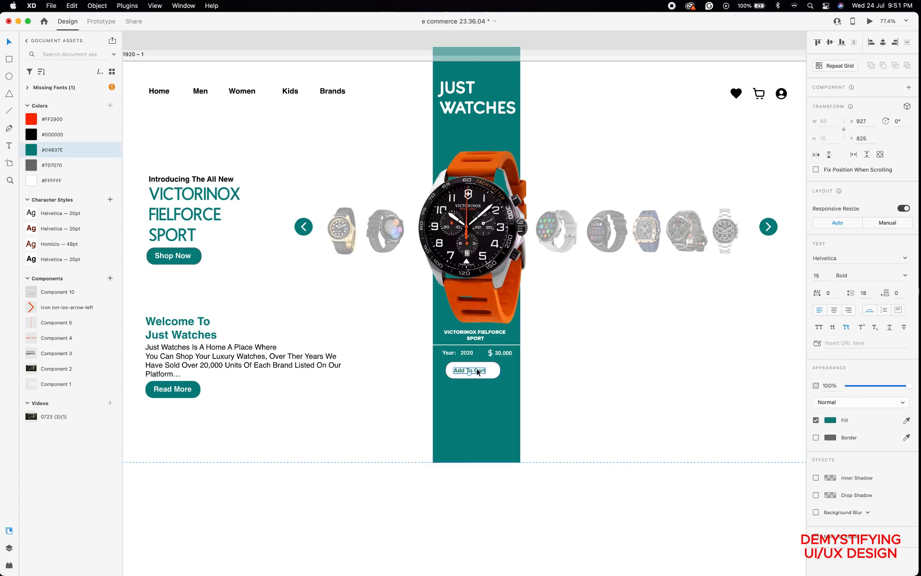
pyautogui.click(477, 371)
pyautogui.moveTo(477, 371); pyautogui.dragTo(481, 370)
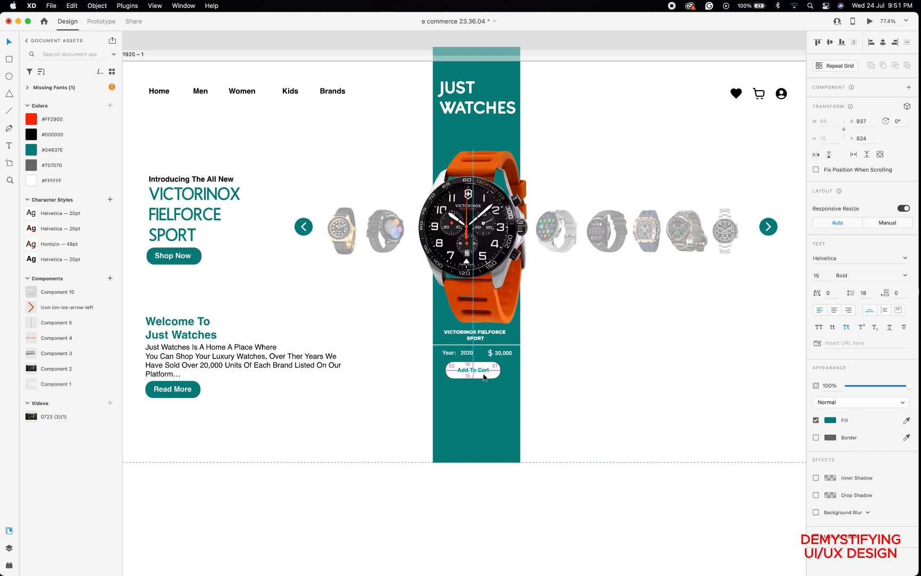
pyautogui.click(486, 375)
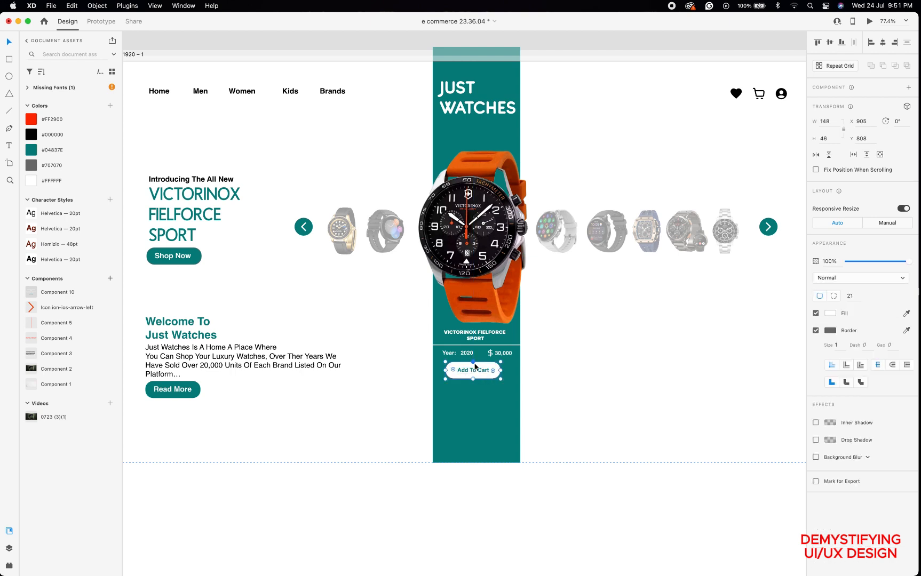
pyautogui.click(474, 364)
pyautogui.moveTo(474, 366); pyautogui.dragTo(474, 372)
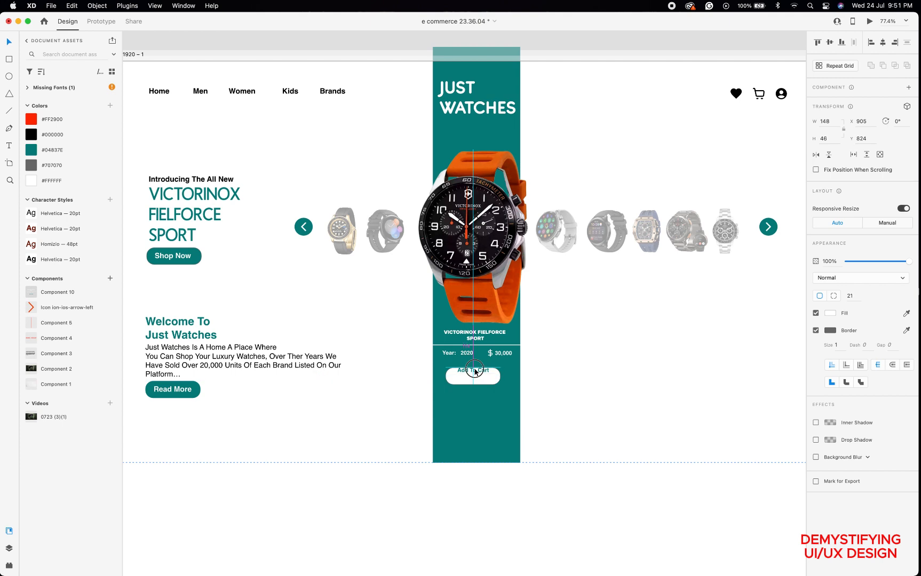
pyautogui.press('super+z')
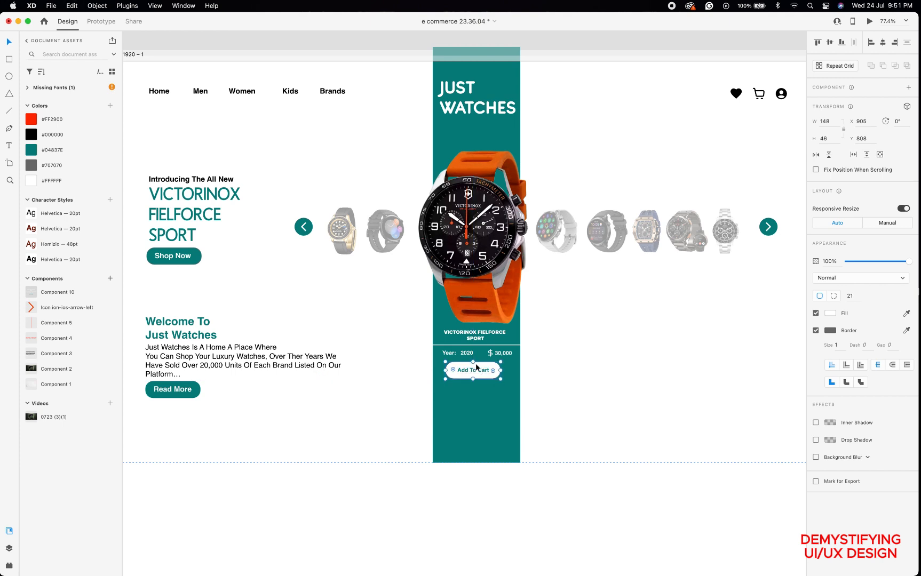
# Reduce the white button's height to 36 from its upper edge and remove its border.
pyautogui.click(472, 361)
pyautogui.moveTo(473, 361); pyautogui.dragTo(472, 366)
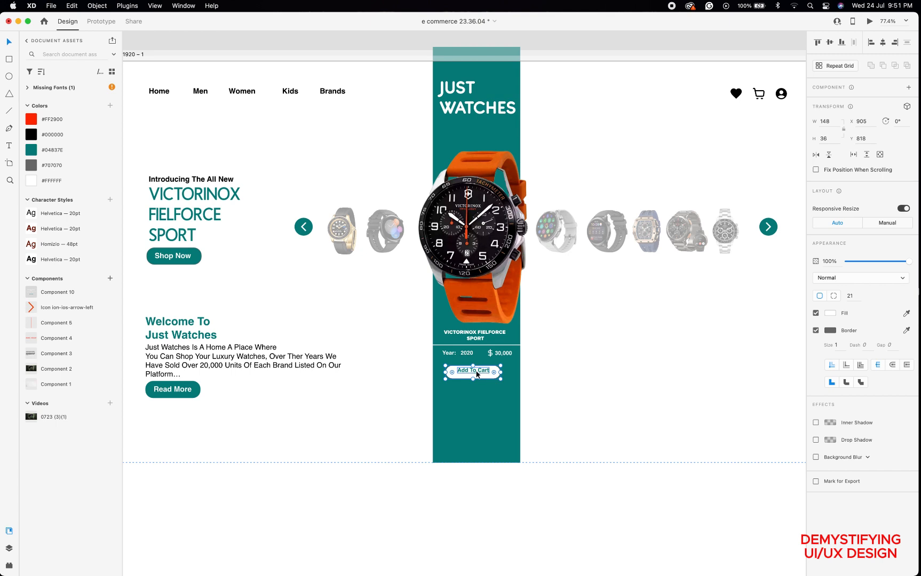
pyautogui.scroll(10, 476, 377)
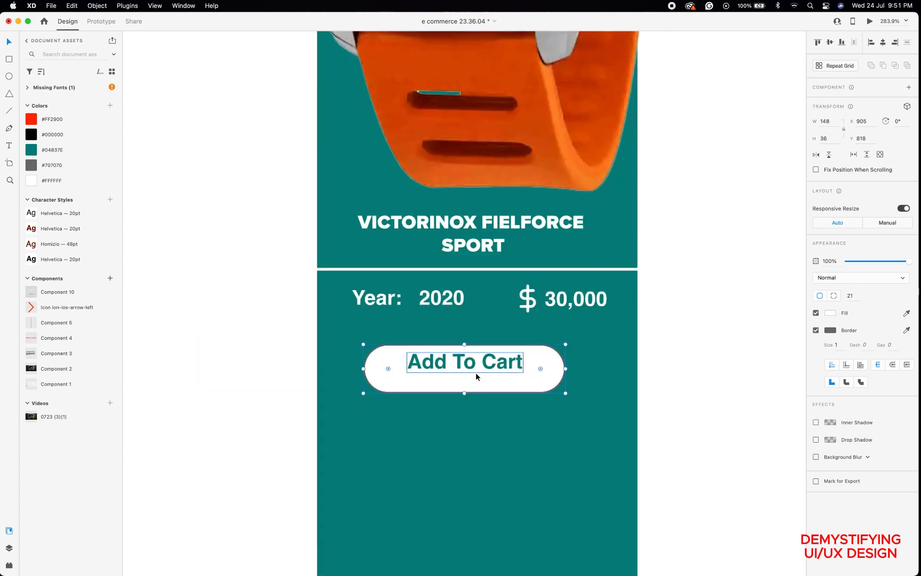
pyautogui.click(815, 331)
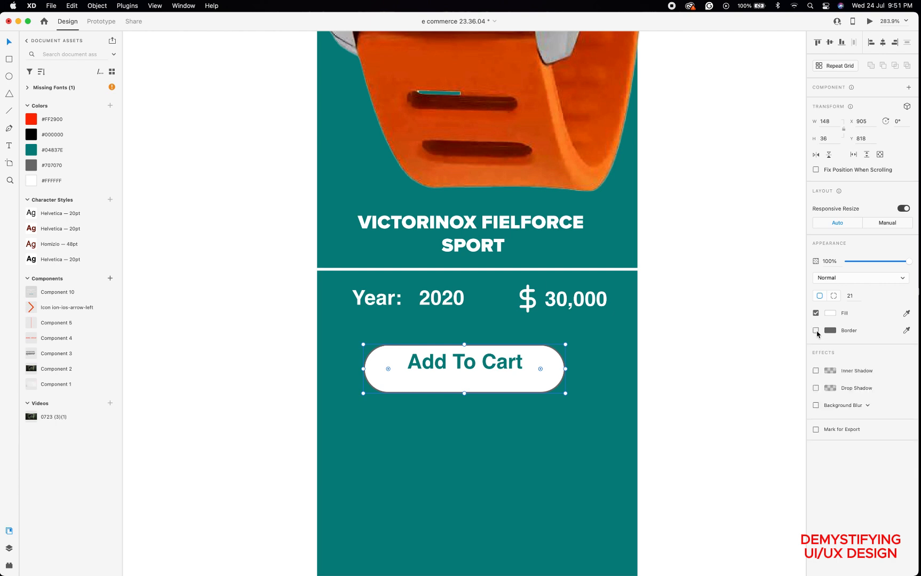
# Reposition the white button around the Add To Cart label to X 923, Y 814 and resize it to 118 by 33.
pyautogui.click(507, 373)
pyautogui.moveTo(508, 374); pyautogui.dragTo(513, 367)
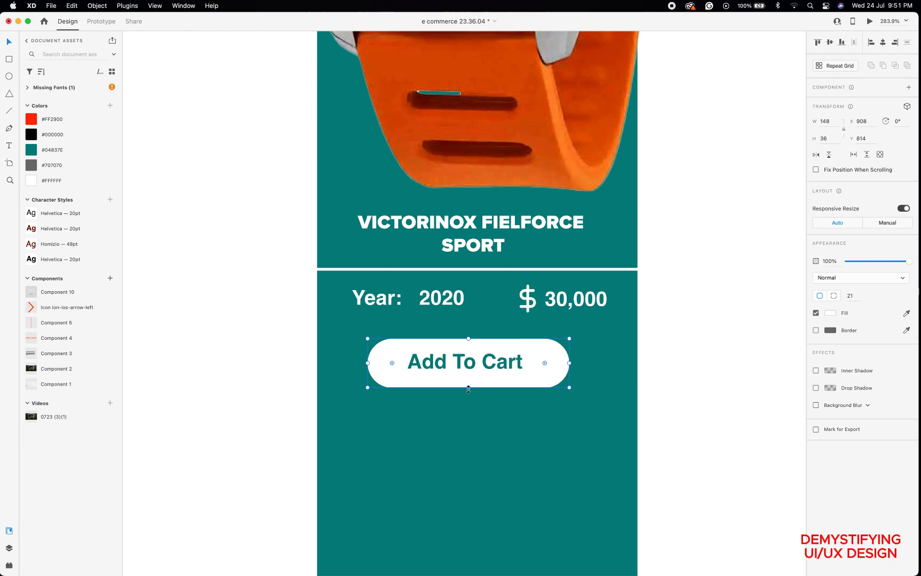
pyautogui.moveTo(368, 363); pyautogui.dragTo(387, 364)
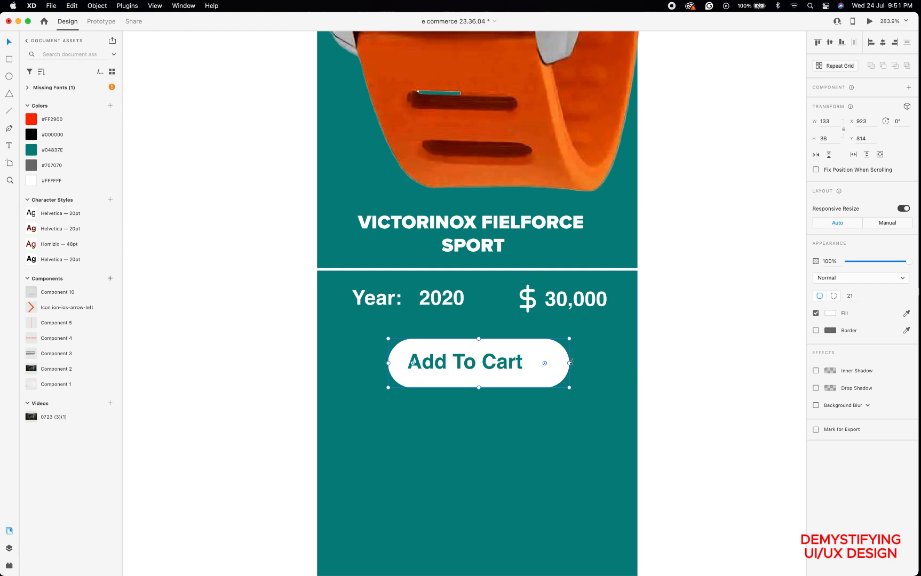
pyautogui.moveTo(569, 362); pyautogui.dragTo(549, 360)
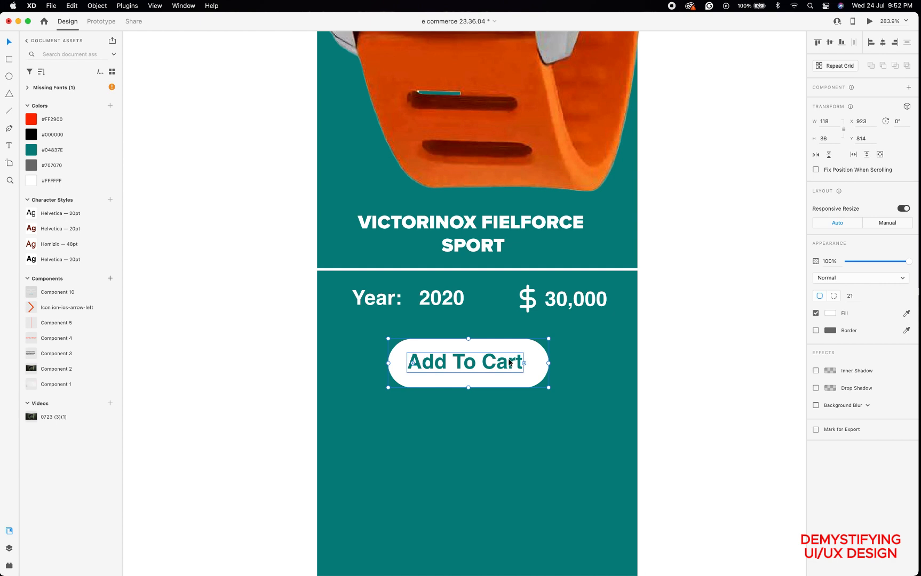
pyautogui.scroll(-3, 509, 361)
pyautogui.scroll(-3, 509, 361)
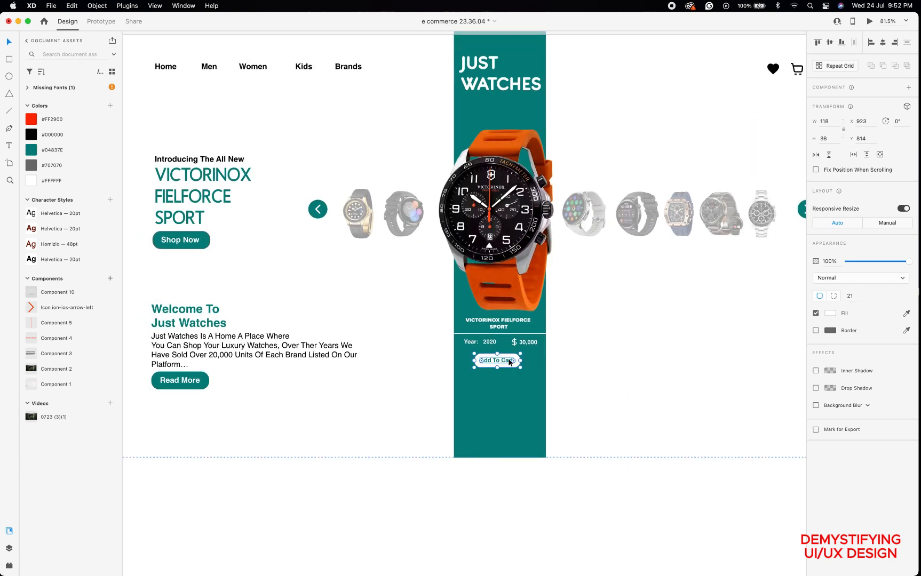
pyautogui.scroll(3, 507, 361)
pyautogui.scroll(5, 507, 359)
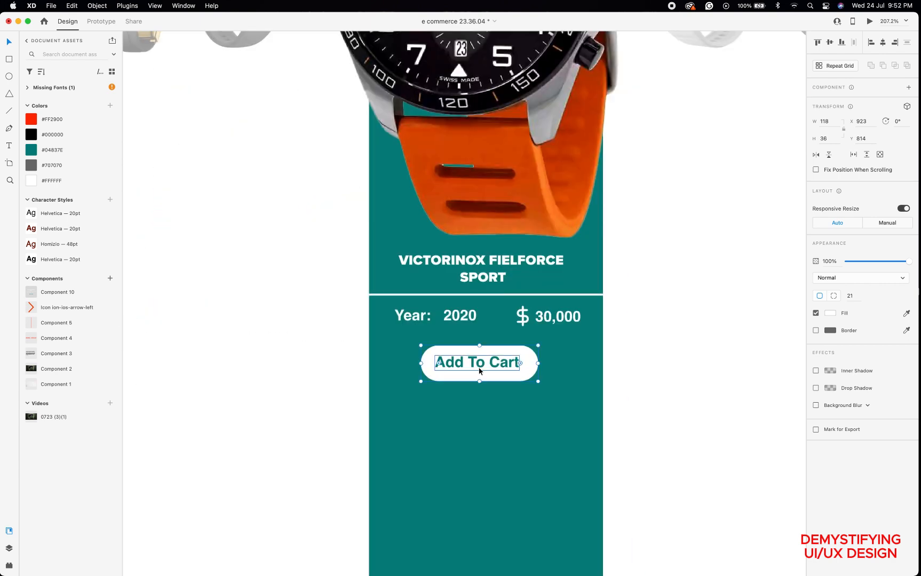
pyautogui.moveTo(479, 381); pyautogui.dragTo(480, 378)
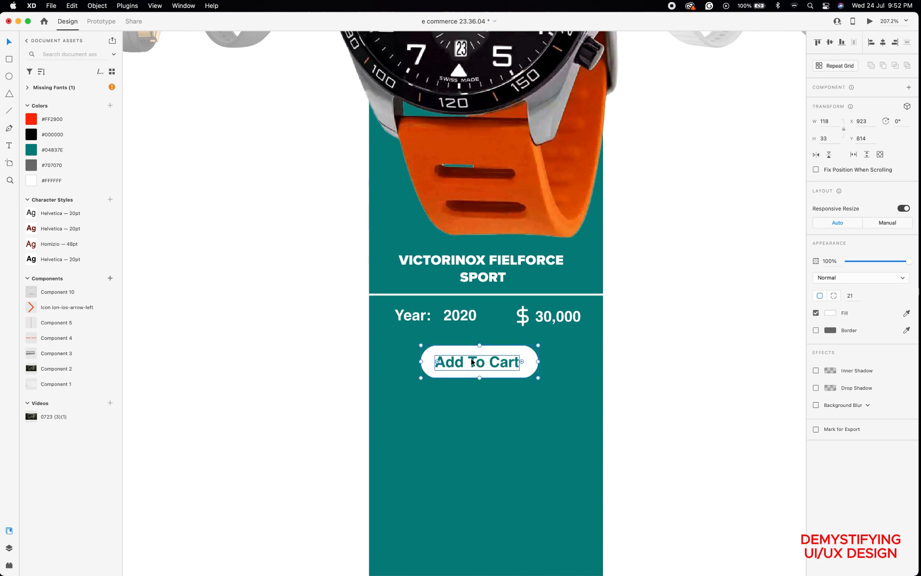
# Nudge the Add To Cart label to X 939, Y 823 within the white button.
pyautogui.keyDown('shift'); pyautogui.click(471, 360); pyautogui.keyUp('shift')
pyautogui.press('Escape')
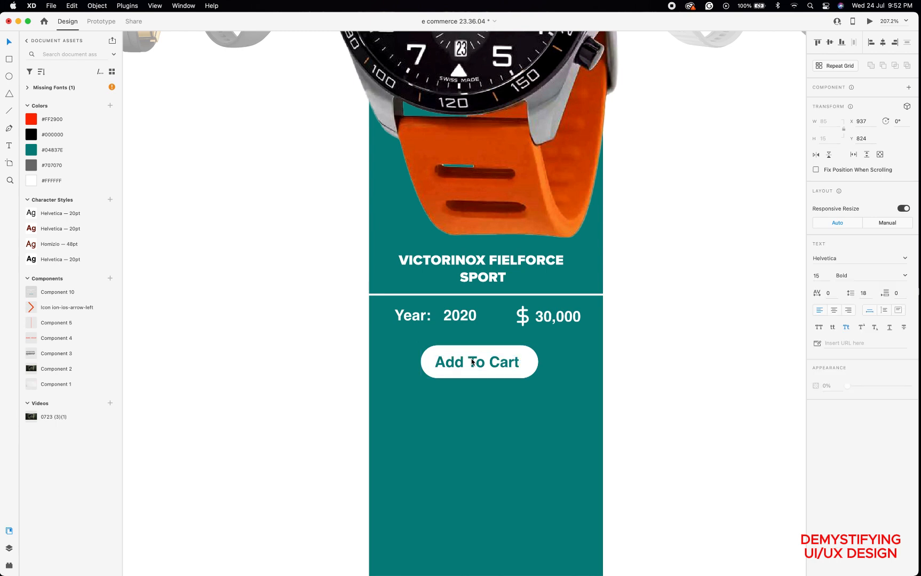
pyautogui.moveTo(471, 360); pyautogui.dragTo(481, 363)
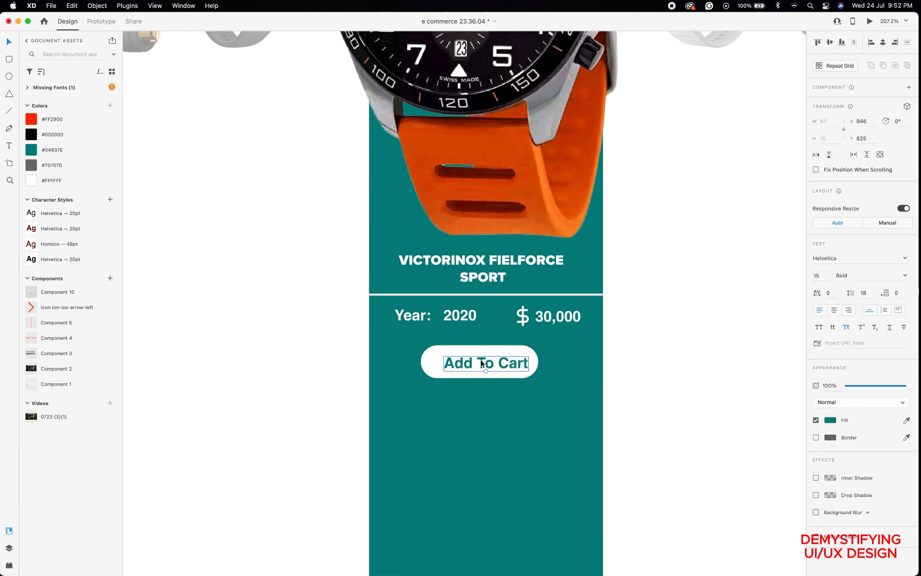
pyautogui.press('super+z')
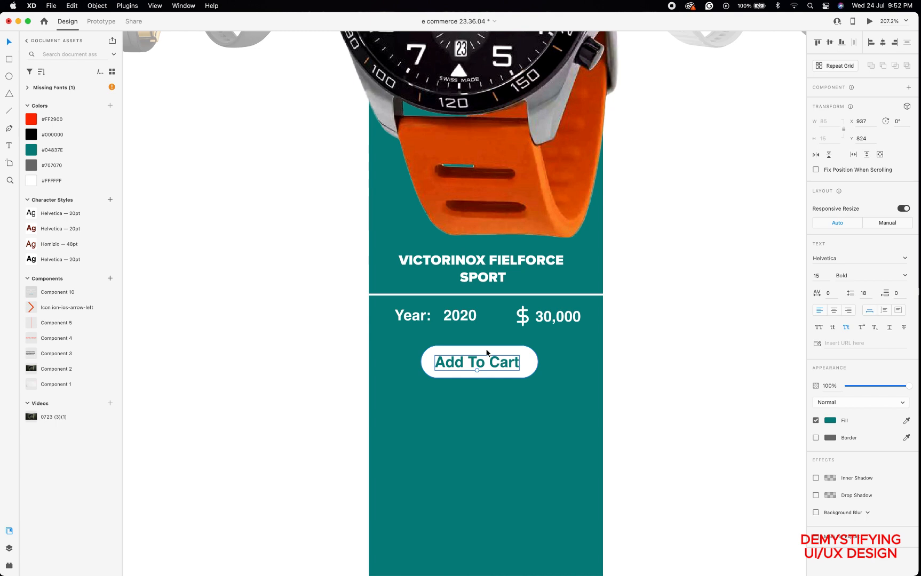
pyautogui.press('Right')
pyautogui.press('Up')
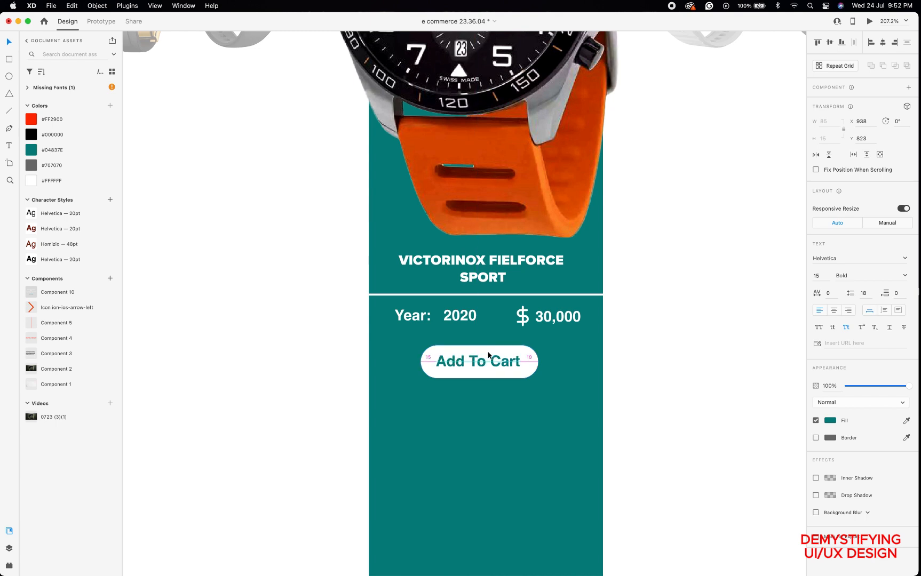
pyautogui.press('Right')
# Preview the home page design, close the preview and inspect the Add To Cart area on the teal band.
pyautogui.scroll(-5, 488, 354)
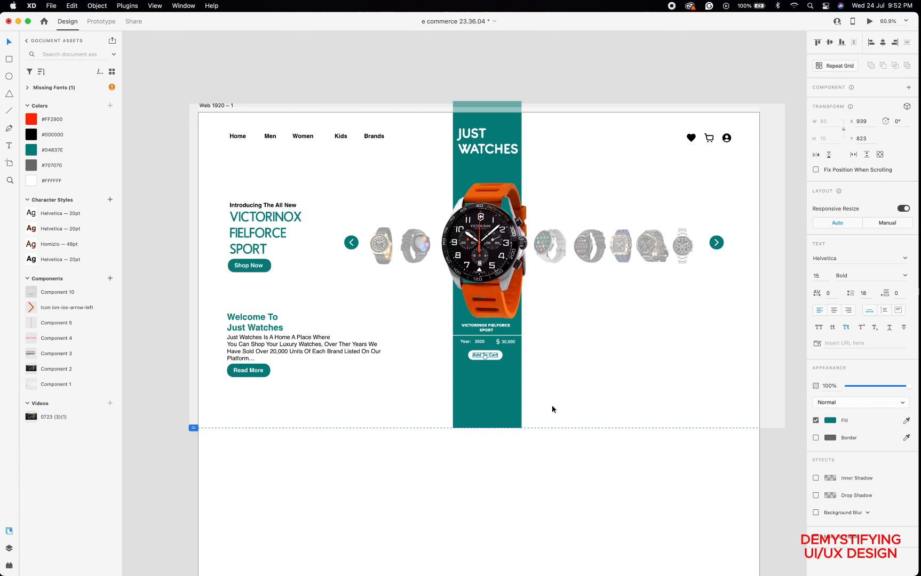
pyautogui.click(555, 380)
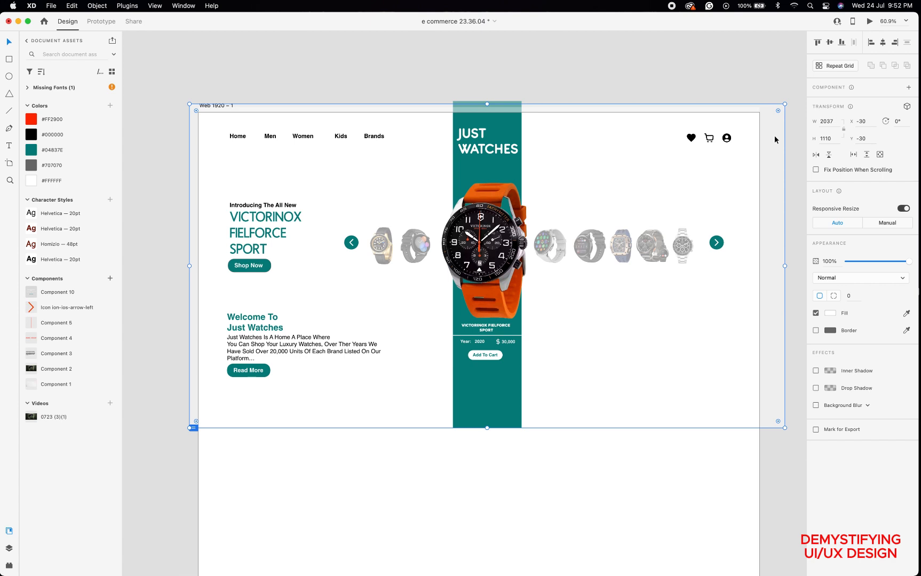
pyautogui.click(869, 22)
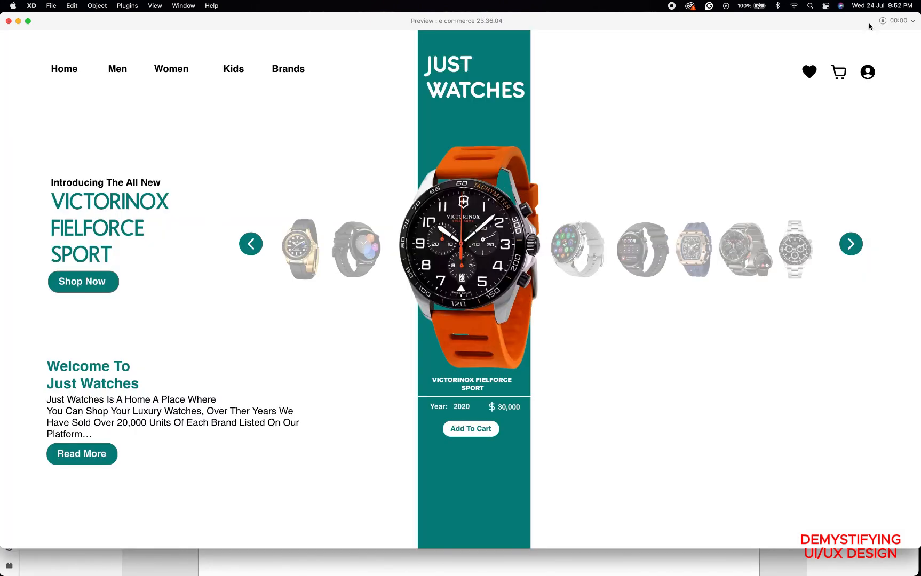
pyautogui.click(8, 22)
pyautogui.scroll(3, 544, 382)
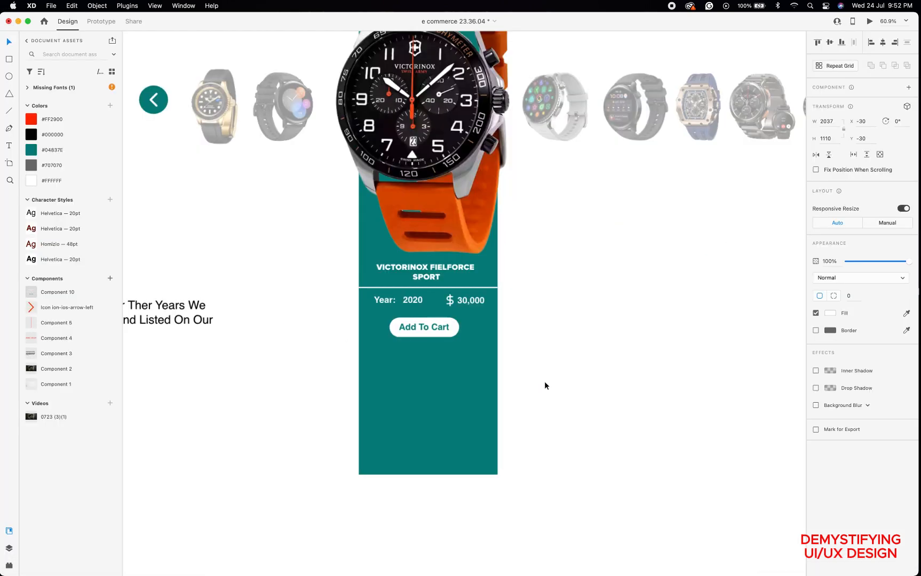
pyautogui.scroll(2, 543, 382)
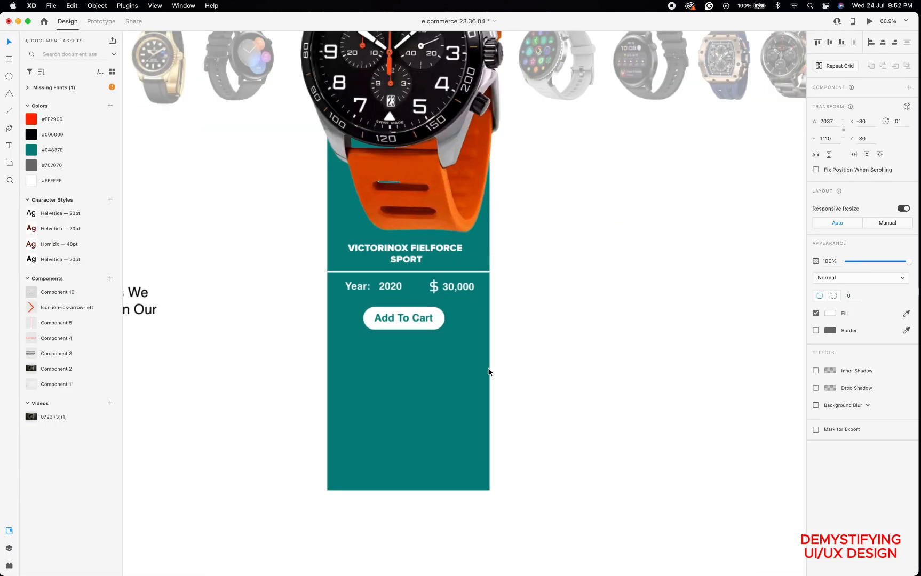
# Move the Add To Cart label and its white button together to X 934, Y 807 on the teal band.
pyautogui.click(403, 317)
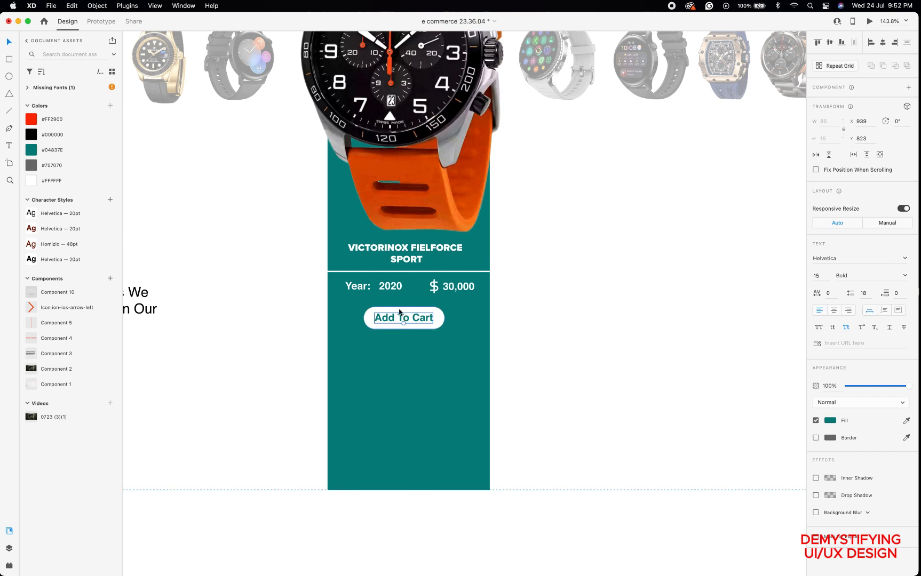
pyautogui.keyDown('shift'); pyautogui.click(399, 310); pyautogui.keyUp('shift')
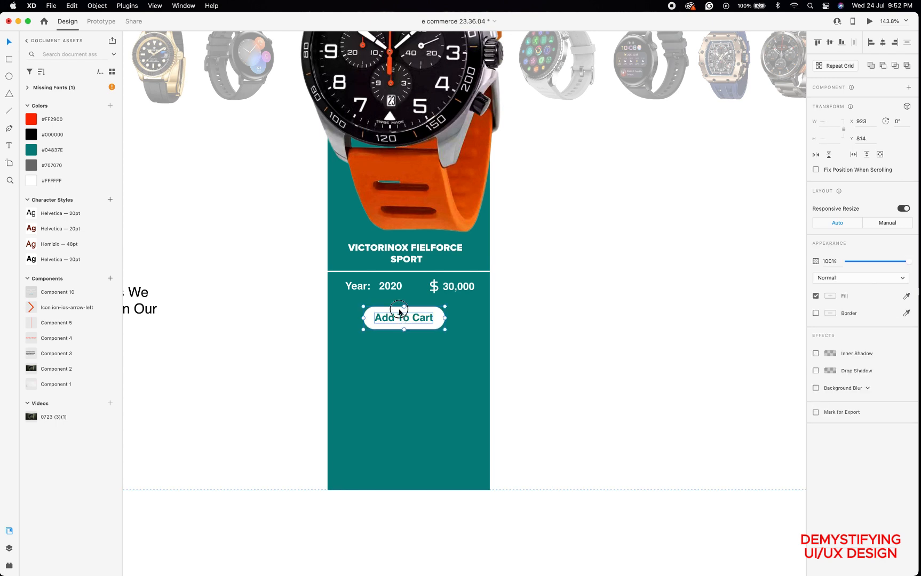
pyautogui.moveTo(399, 312); pyautogui.dragTo(407, 304)
pyautogui.scroll(-5, 407, 305)
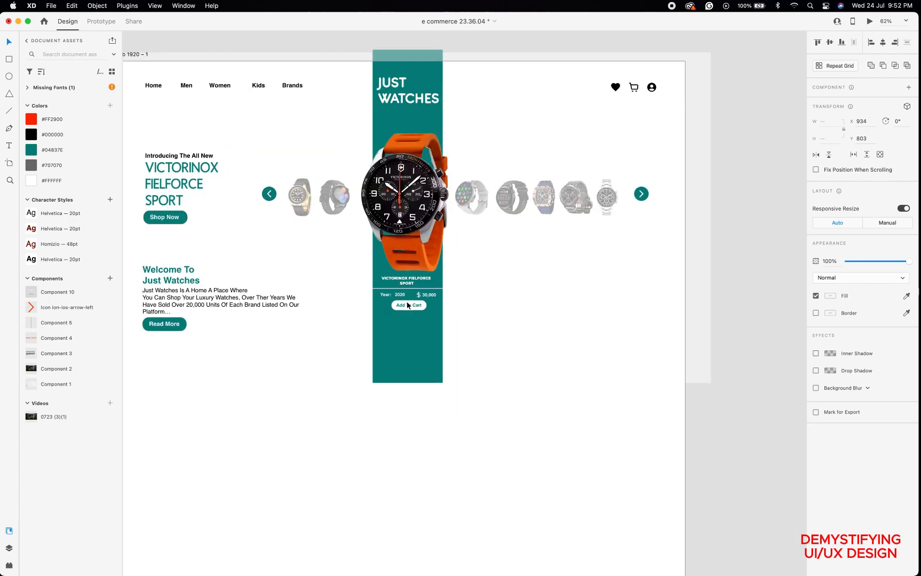
pyautogui.scroll(5, 407, 305)
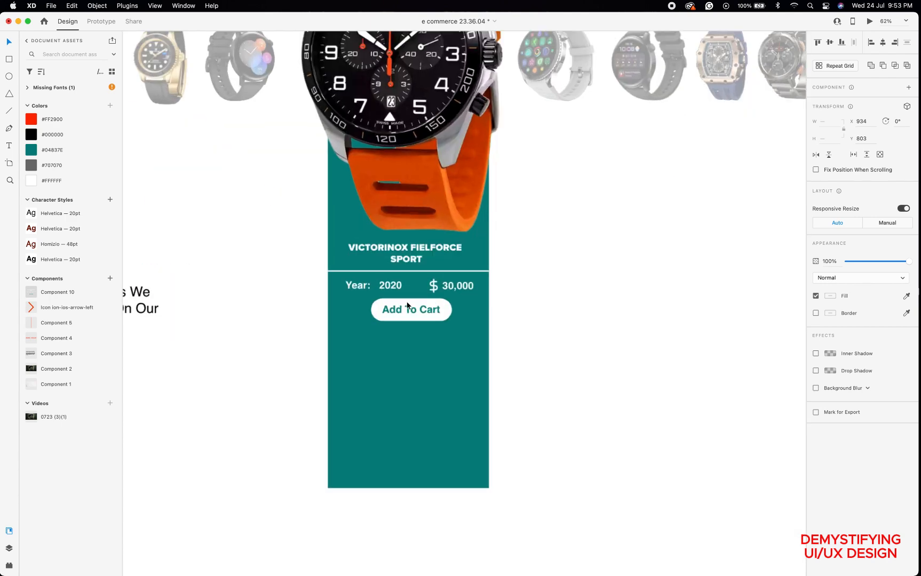
pyautogui.moveTo(405, 302); pyautogui.dragTo(406, 305)
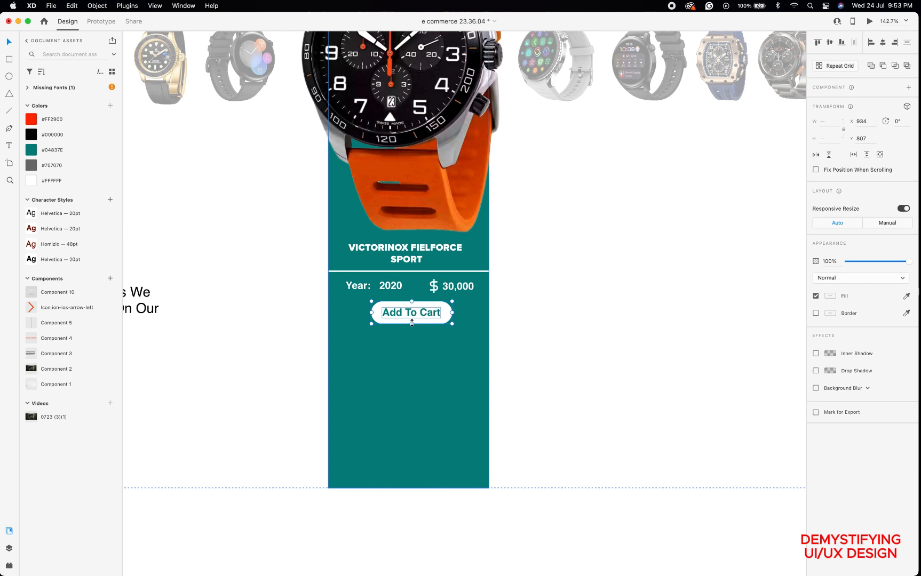
# Narrow the white Add To Cart button to a width of 104 and nudge it to X 941 around its label.
pyautogui.click(412, 335)
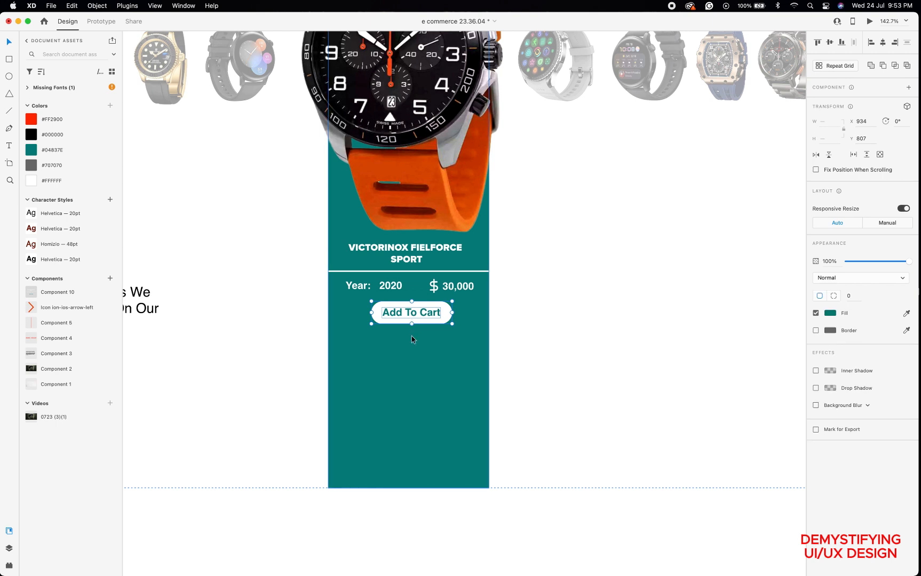
pyautogui.click(438, 316)
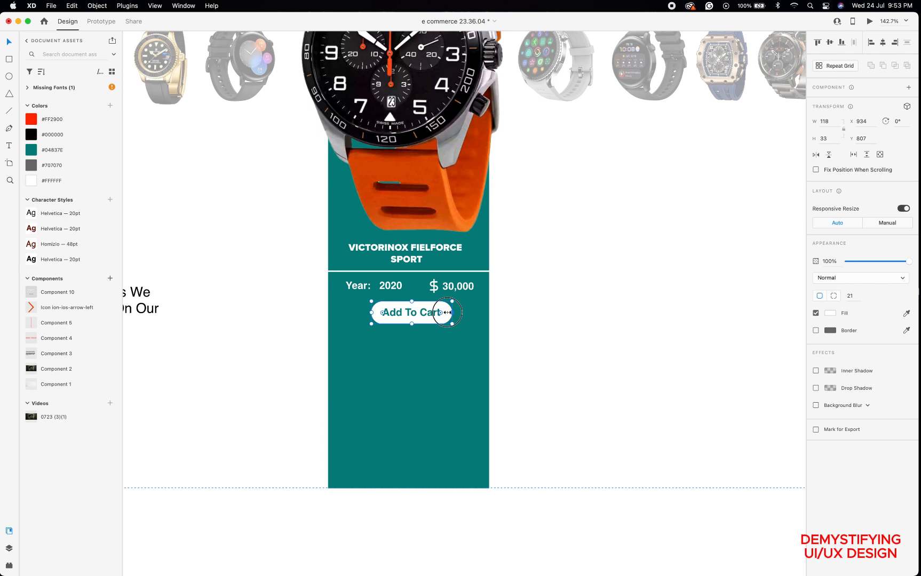
pyautogui.moveTo(452, 312); pyautogui.dragTo(443, 313)
pyautogui.moveTo(441, 309); pyautogui.dragTo(433, 310)
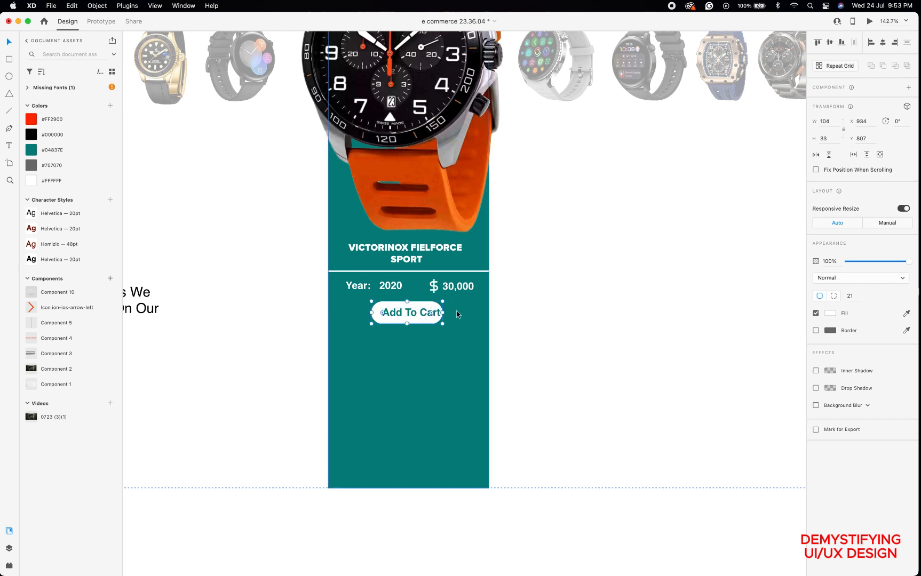
pyautogui.press('Right')
pyautogui.press('Right')
pyautogui.press('Right')
pyautogui.press('Right')
pyautogui.press('Right')
pyautogui.press('Right')
pyautogui.press('Right')
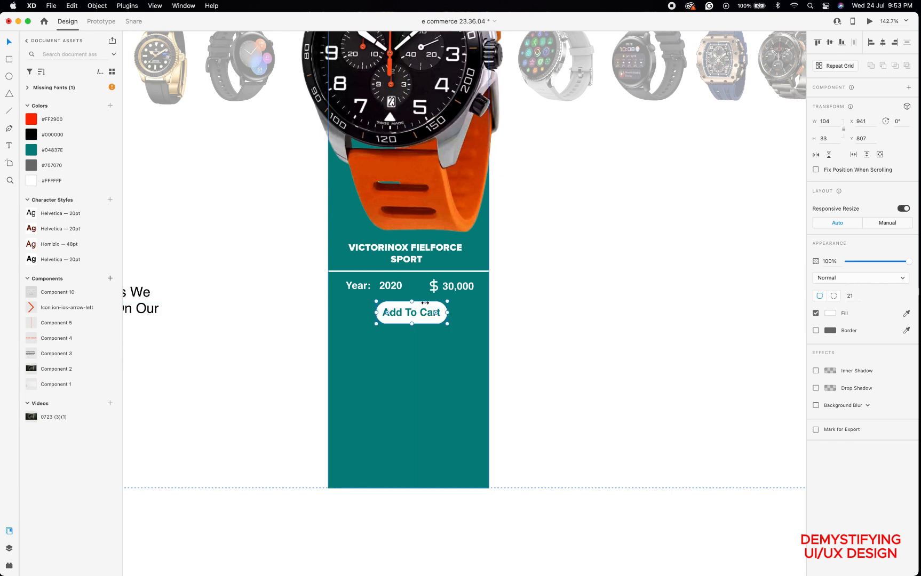
pyautogui.click(526, 325)
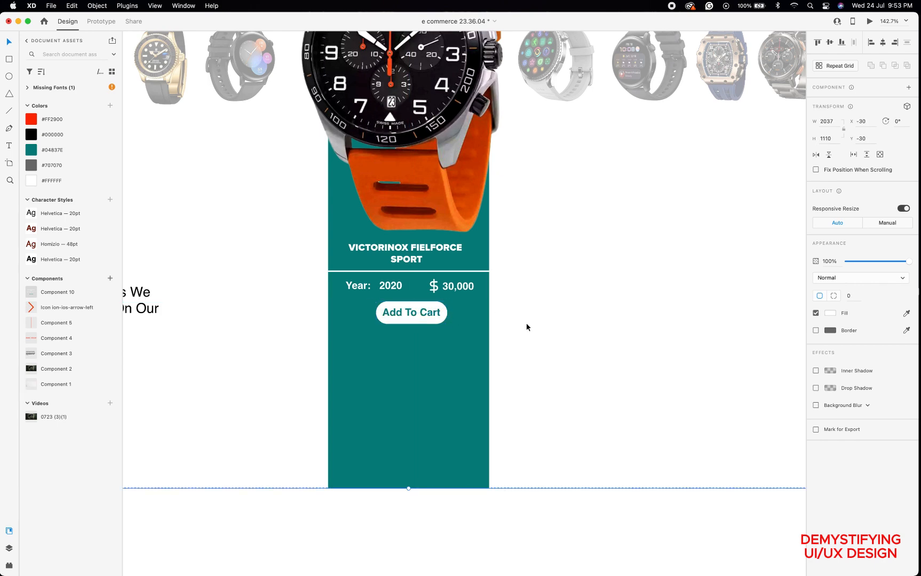
# Recolour the Shop Now label to #04837E and set its button's fill to white #FFFFFF.
pyautogui.press('super+3')
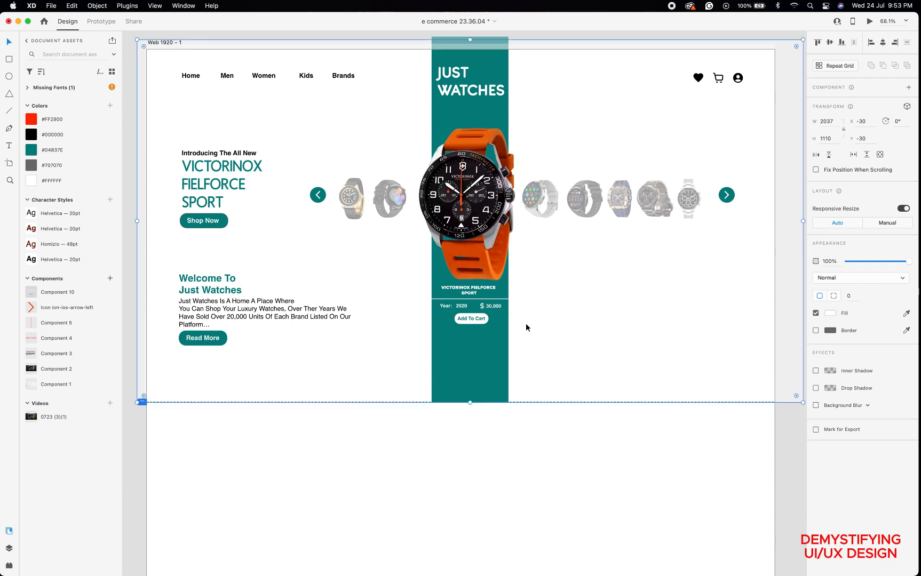
pyautogui.hscroll(-5, 526, 328)
pyautogui.scroll(3, 527, 327)
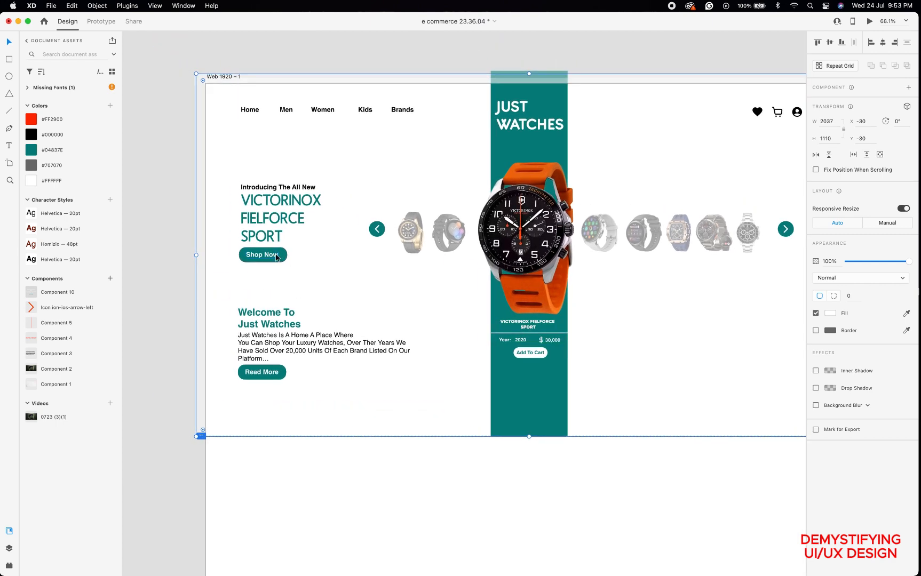
pyautogui.doubleClick(276, 257)
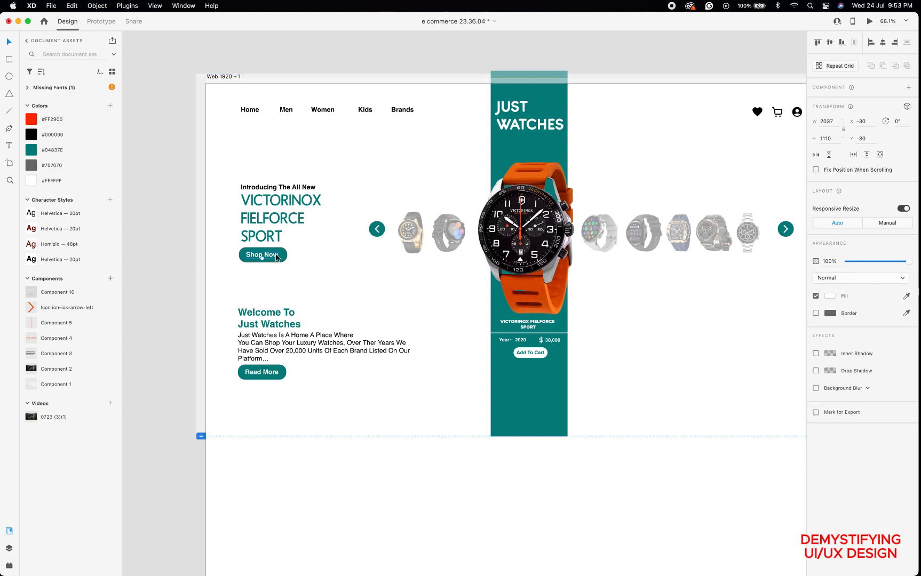
pyautogui.click(32, 154)
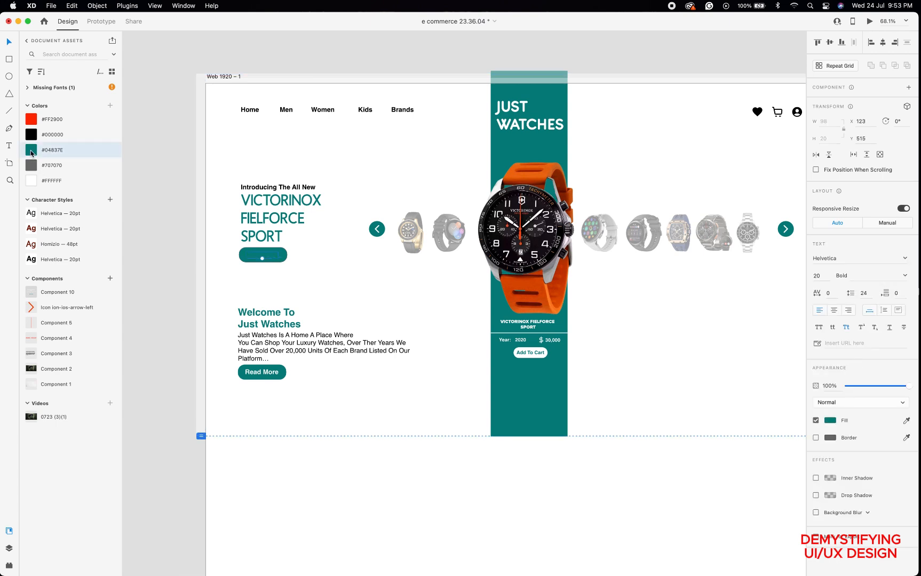
pyautogui.click(284, 257)
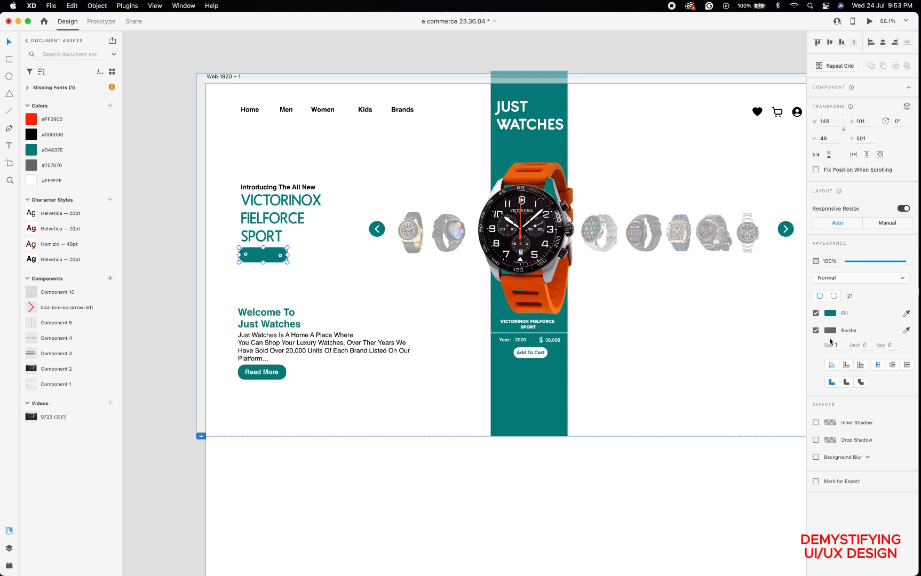
pyautogui.click(829, 314)
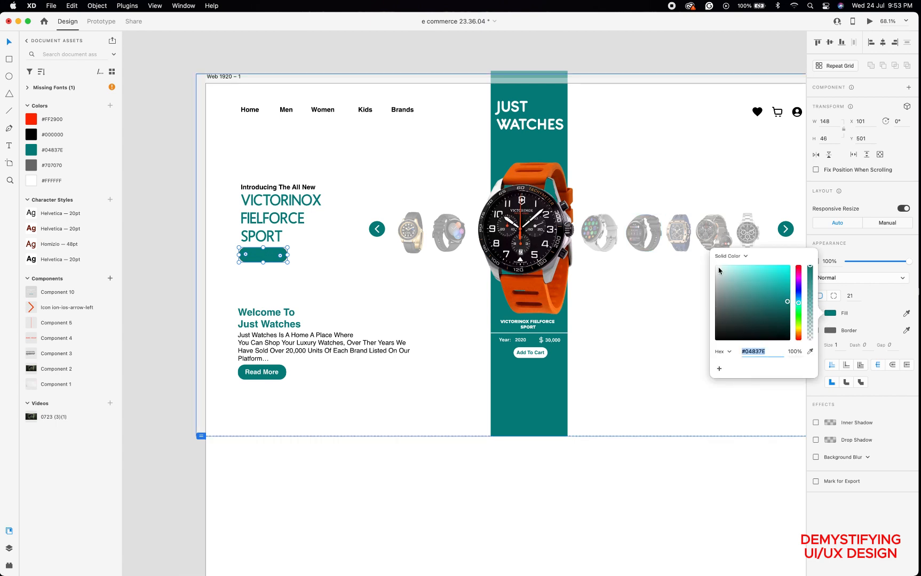
pyautogui.click(716, 265)
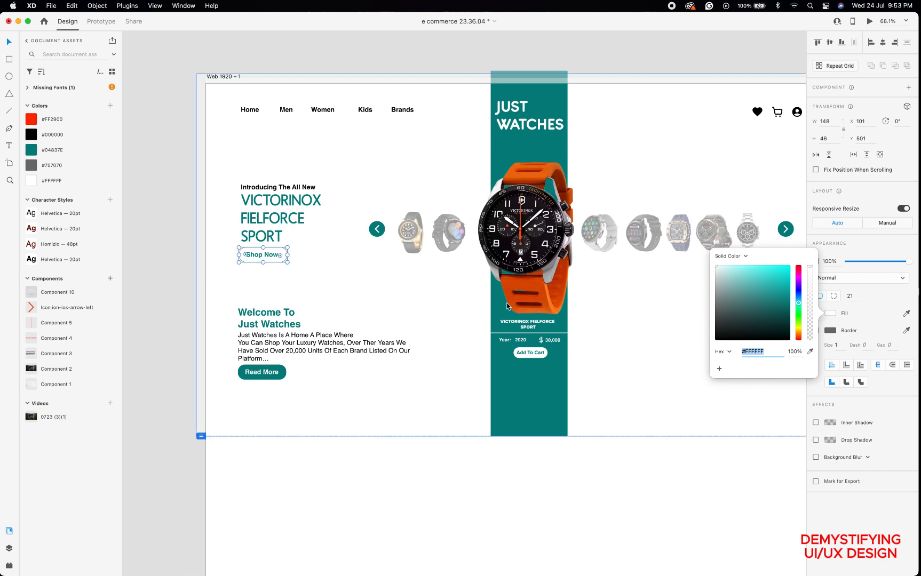
# Give the Shop Now button a size 3 border in the teal #04837E sampled from the vertical band.
pyautogui.click(831, 332)
pyautogui.click(830, 331)
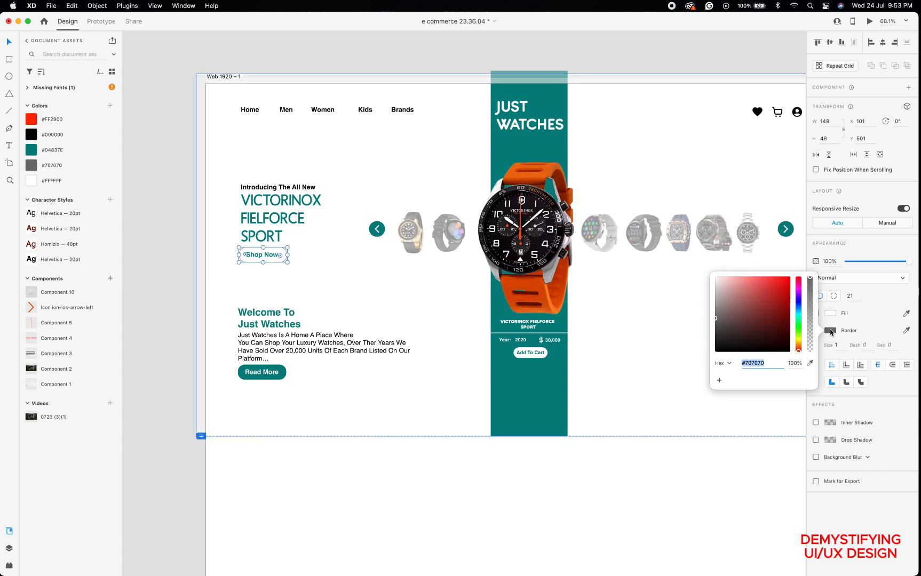
pyautogui.click(810, 362)
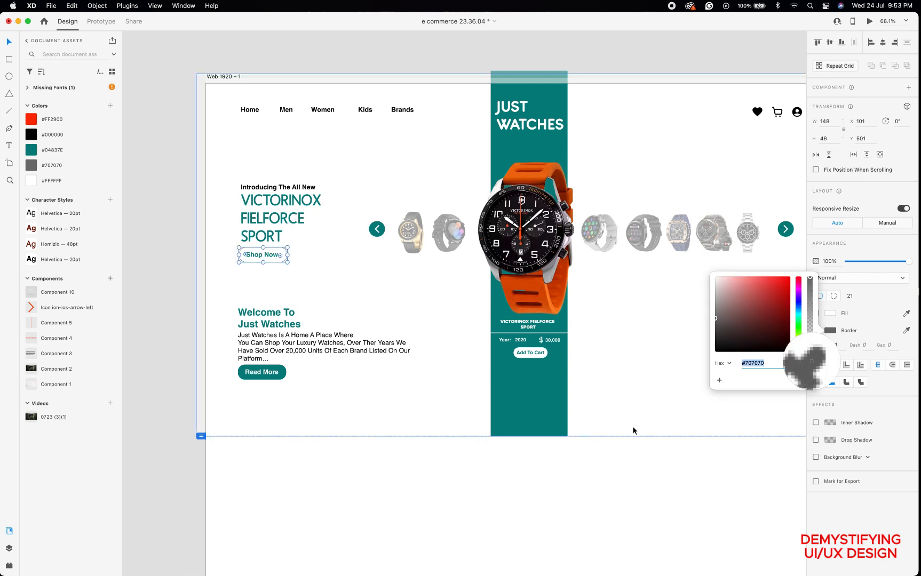
pyautogui.click(552, 408)
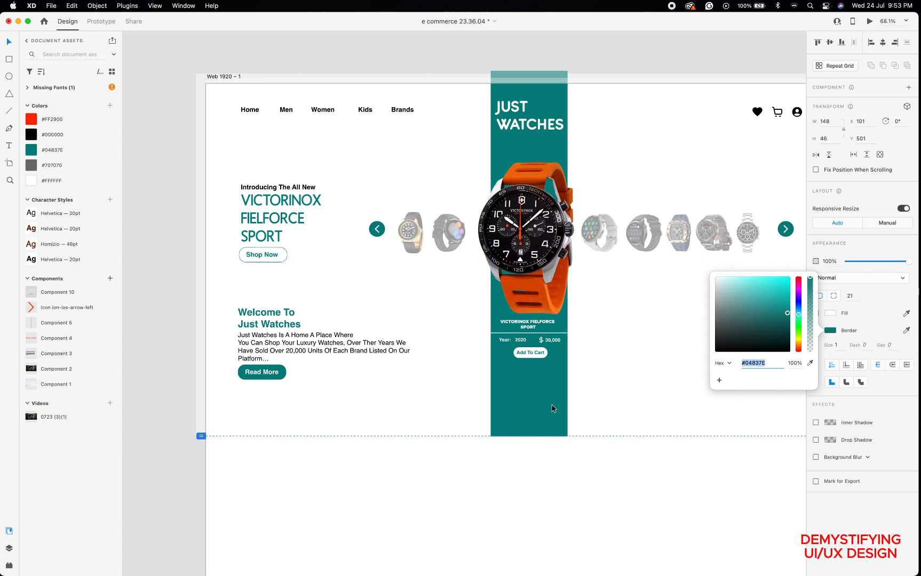
pyautogui.click(839, 346)
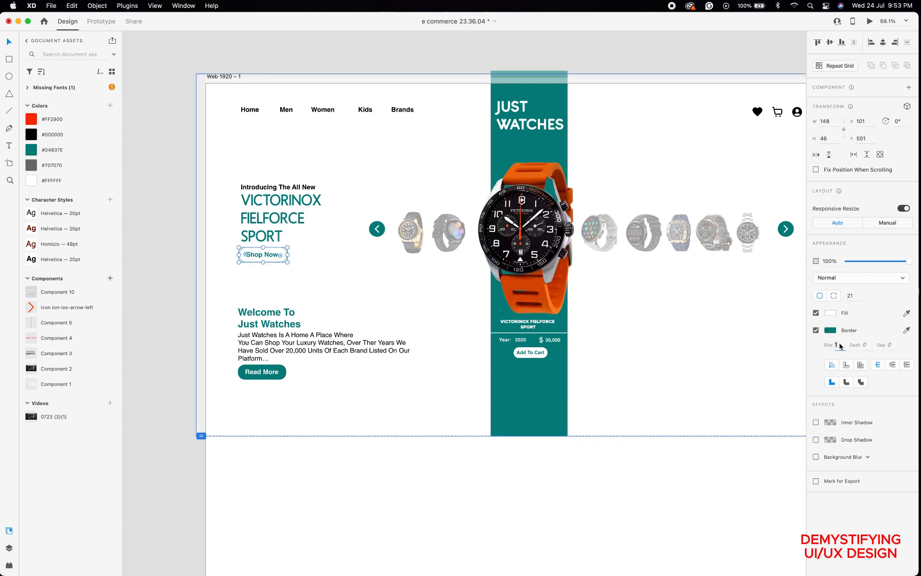
pyautogui.write('3')
pyautogui.click(320, 294)
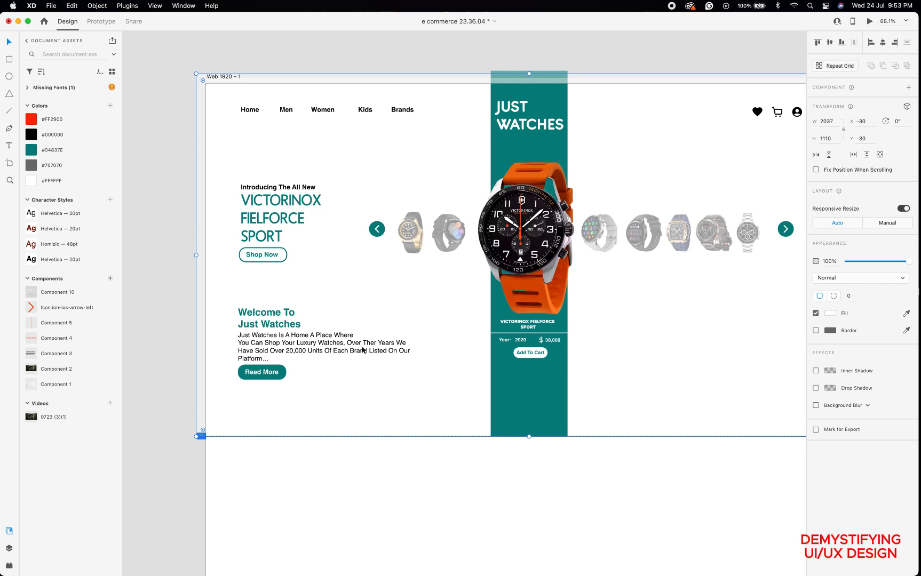
# Recolour the Read More label to #04837E and set its button's fill to white #FFFFFF.
pyautogui.doubleClick(271, 375)
pyautogui.click(31, 155)
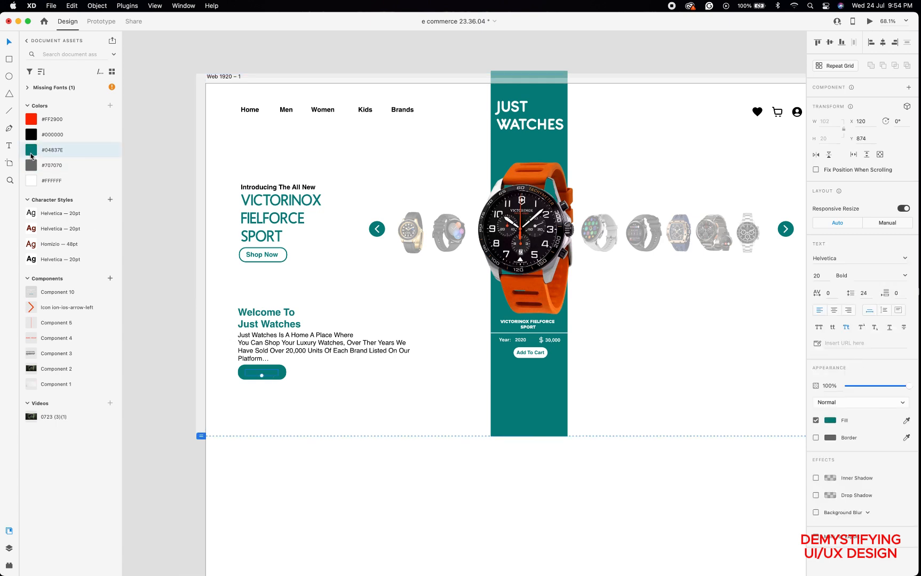
pyautogui.click(283, 375)
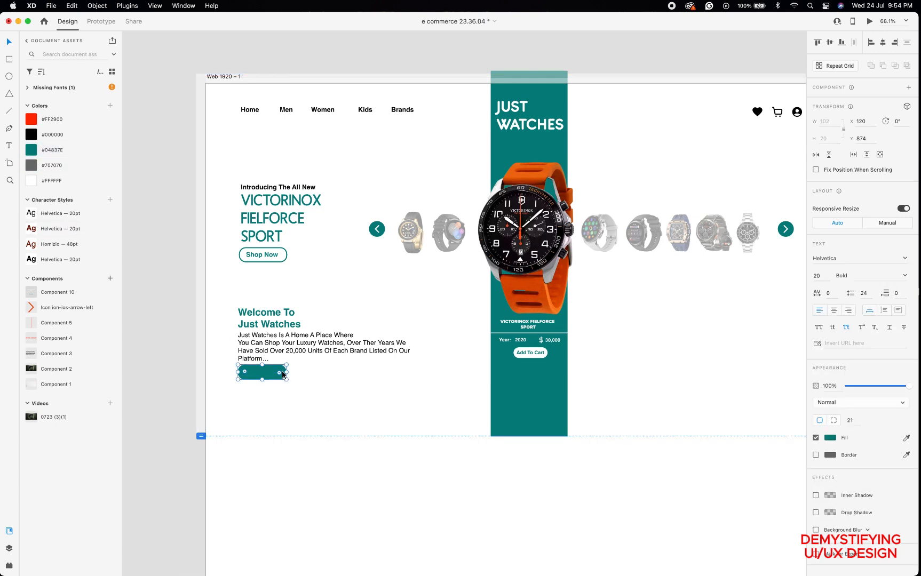
pyautogui.click(33, 183)
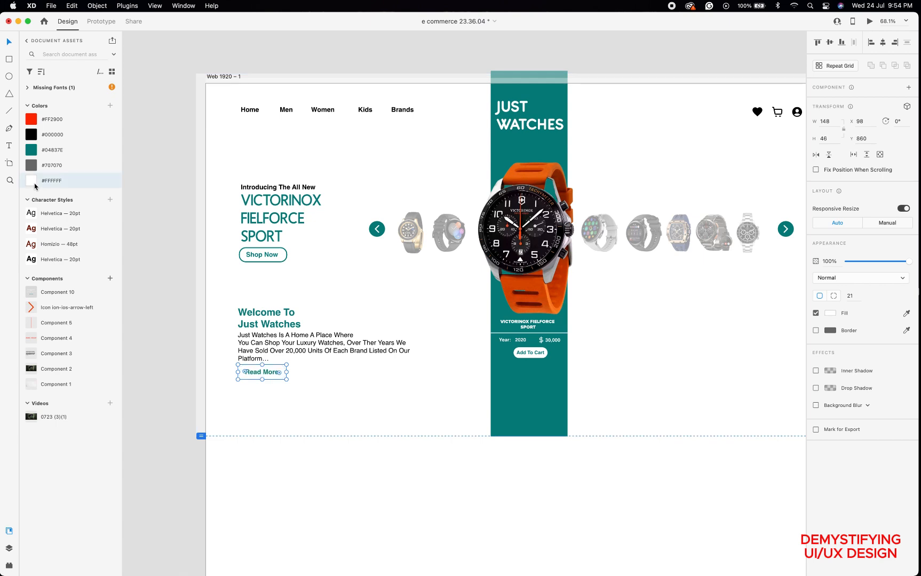
# Add a size 3 border to the Read More button in the teal #04837E sampled from the vertical band.
pyautogui.click(816, 331)
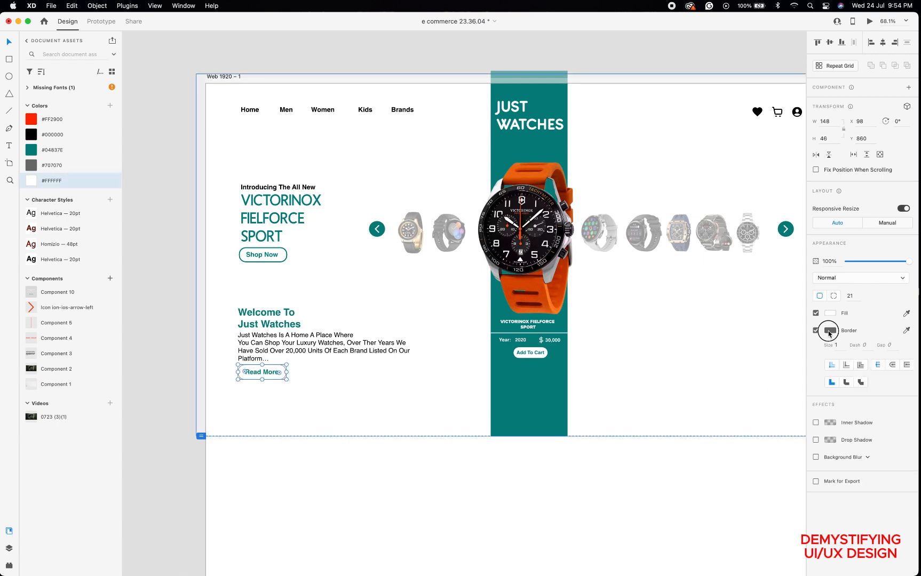
pyautogui.click(829, 331)
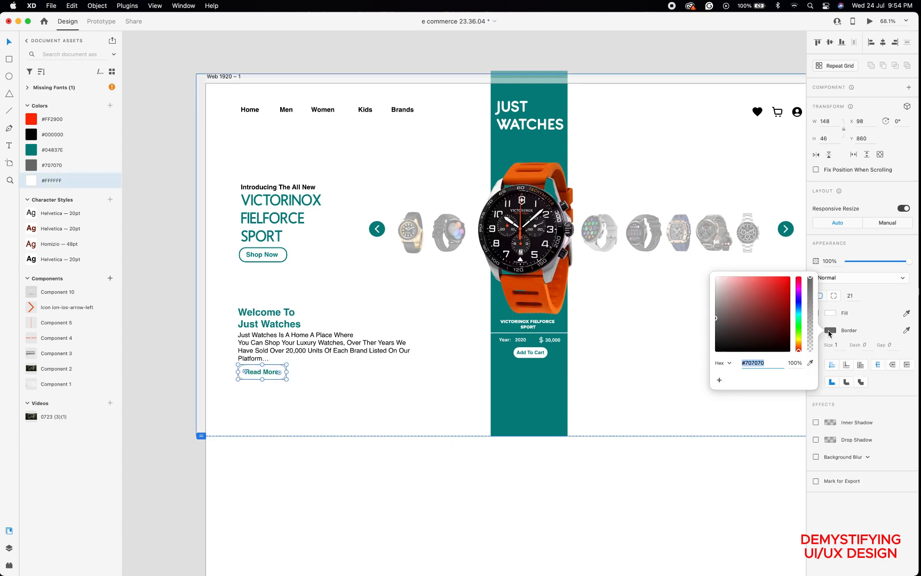
pyautogui.click(810, 363)
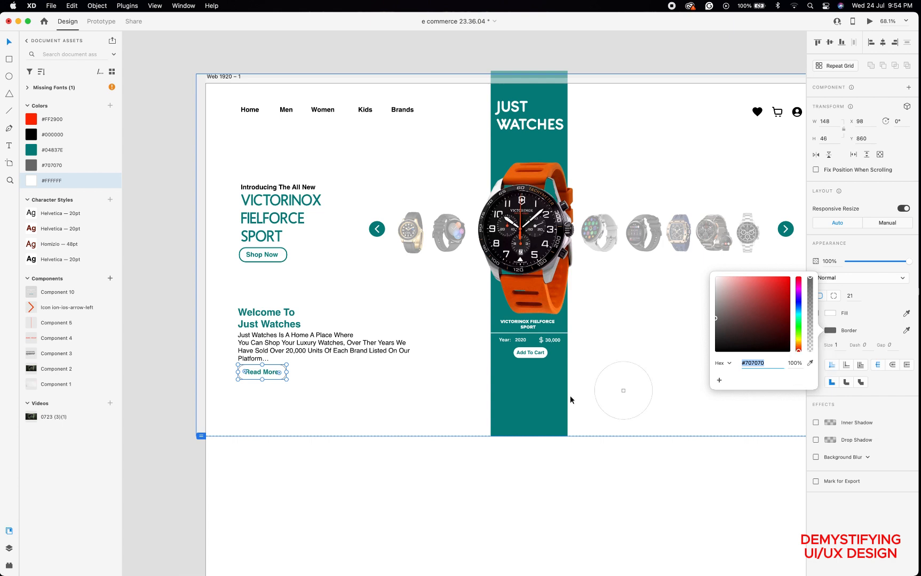
pyautogui.click(515, 401)
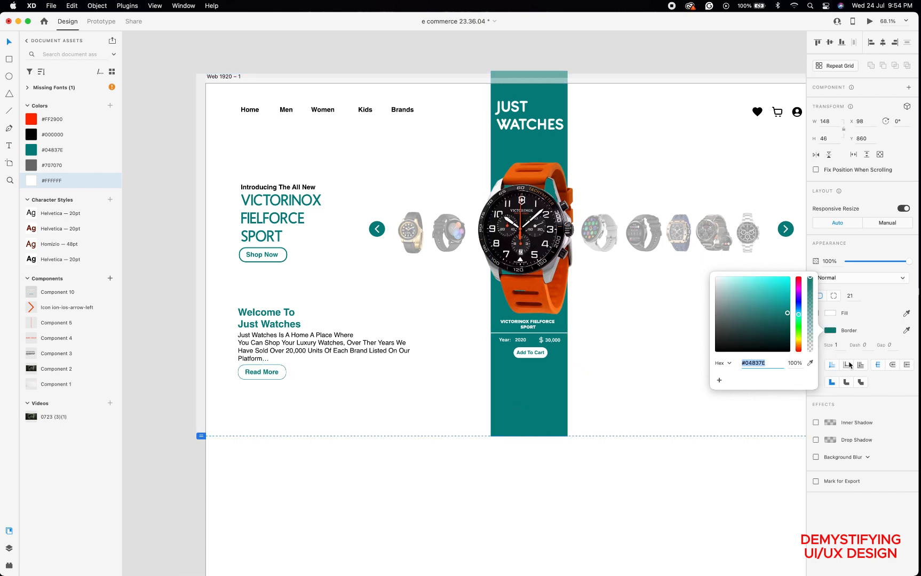
pyautogui.click(838, 344)
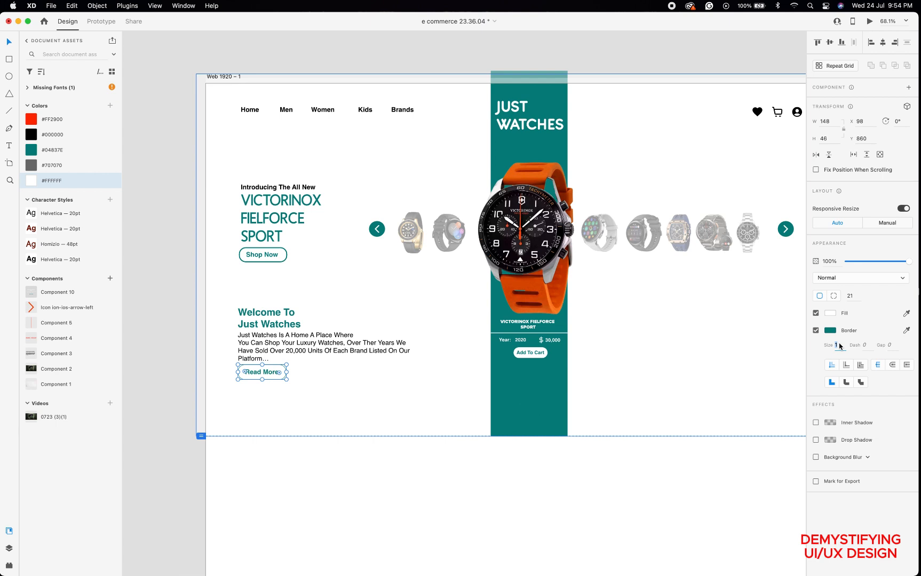
pyautogui.write('3')
pyautogui.press('Return')
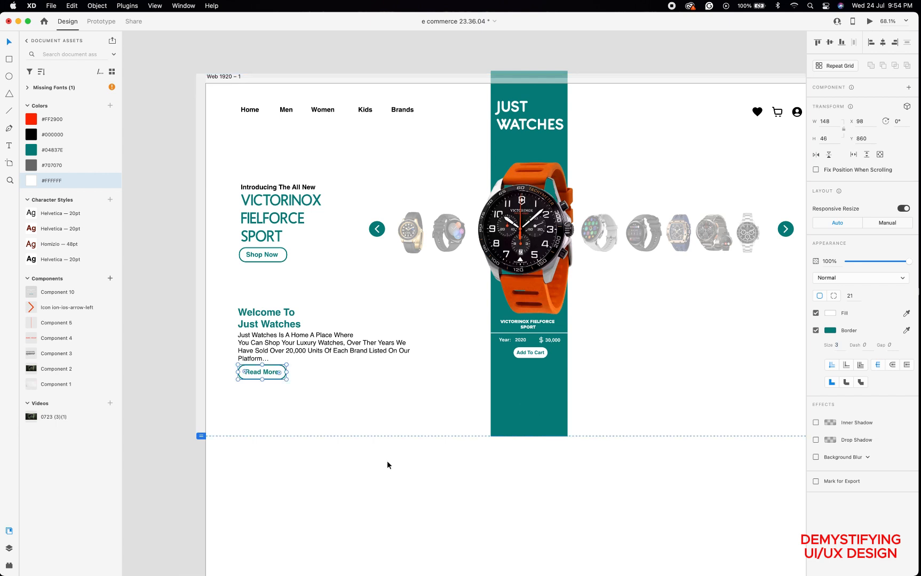
pyautogui.click(375, 421)
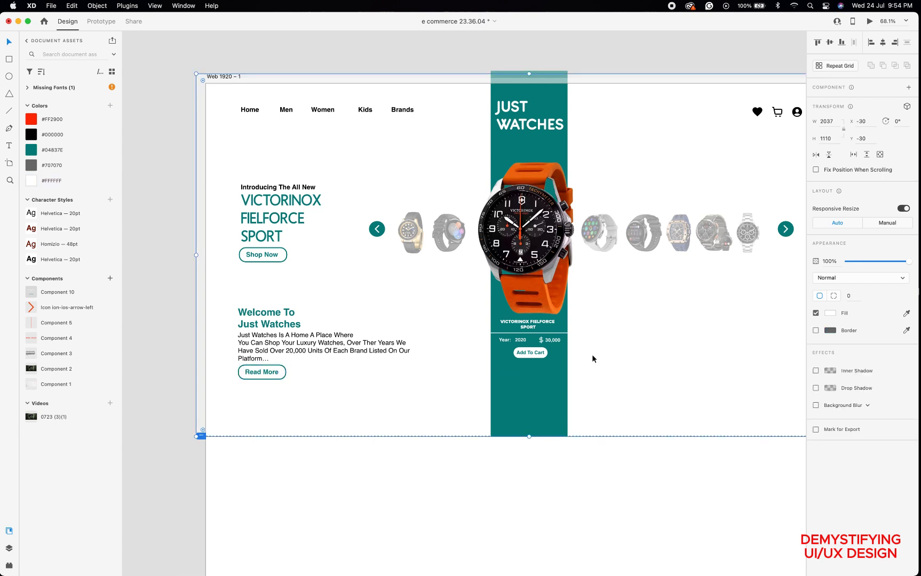
pyautogui.hscroll(2, 592, 358)
pyautogui.hscroll(3, 592, 359)
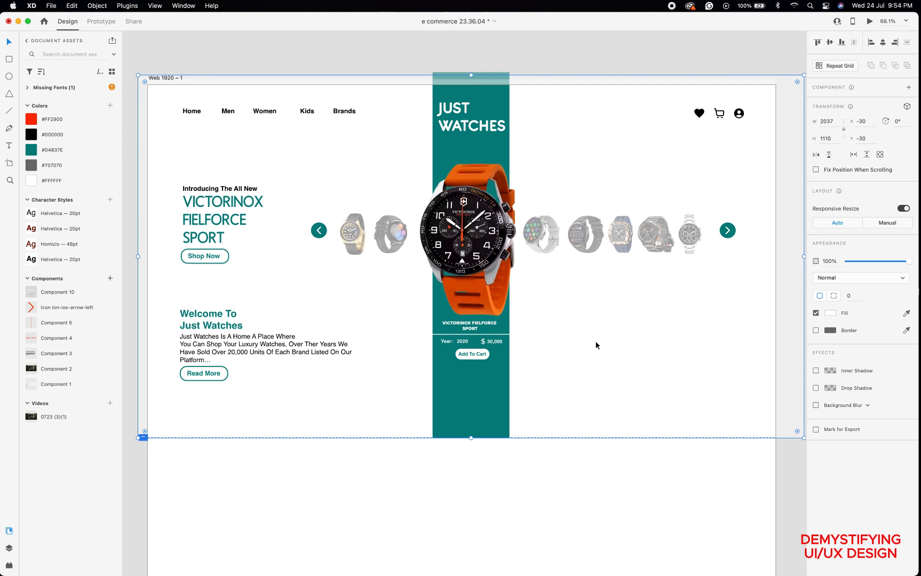
pyautogui.scroll(5, 595, 345)
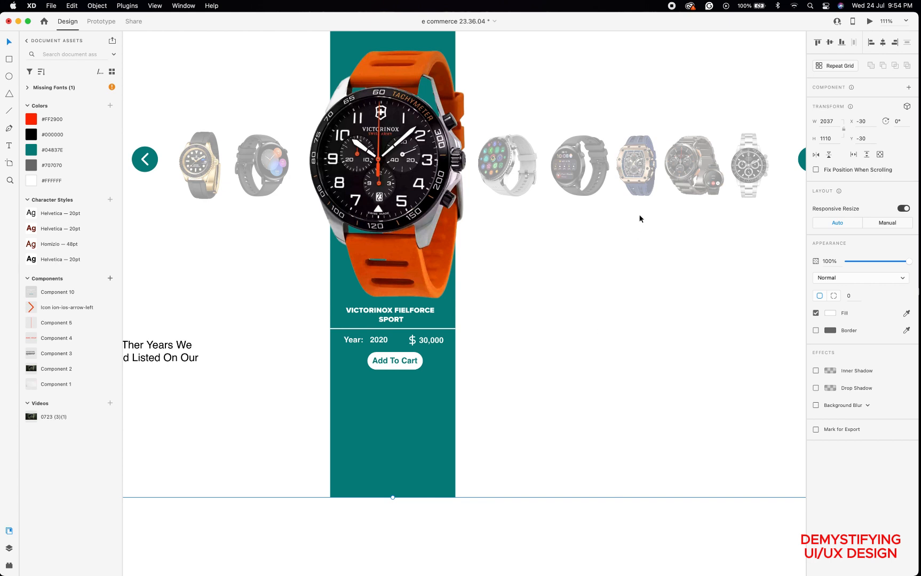
pyautogui.hscroll(5, 639, 214)
pyautogui.scroll(2, 639, 214)
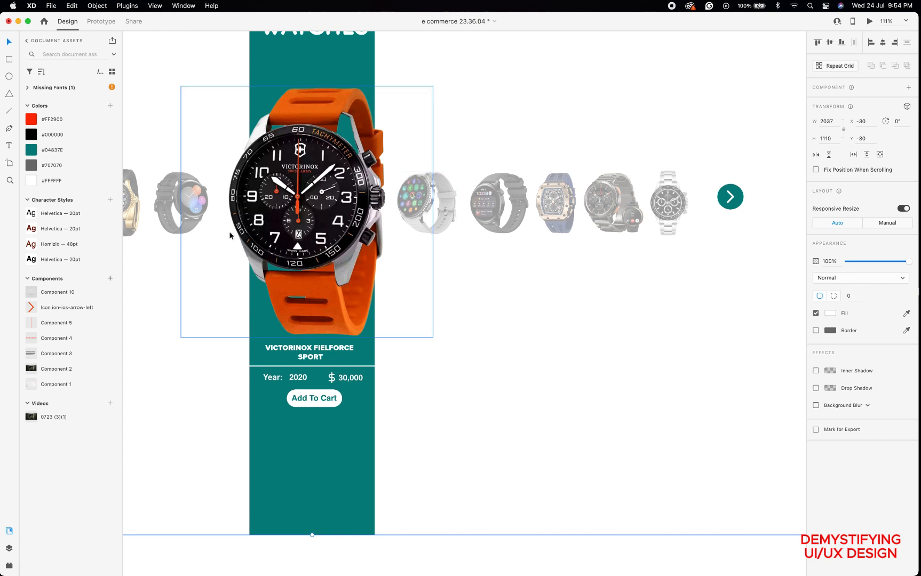
# Add the text "Samsung A4" below the silver smartwatch beside the large central watch.
pyautogui.click(9, 145)
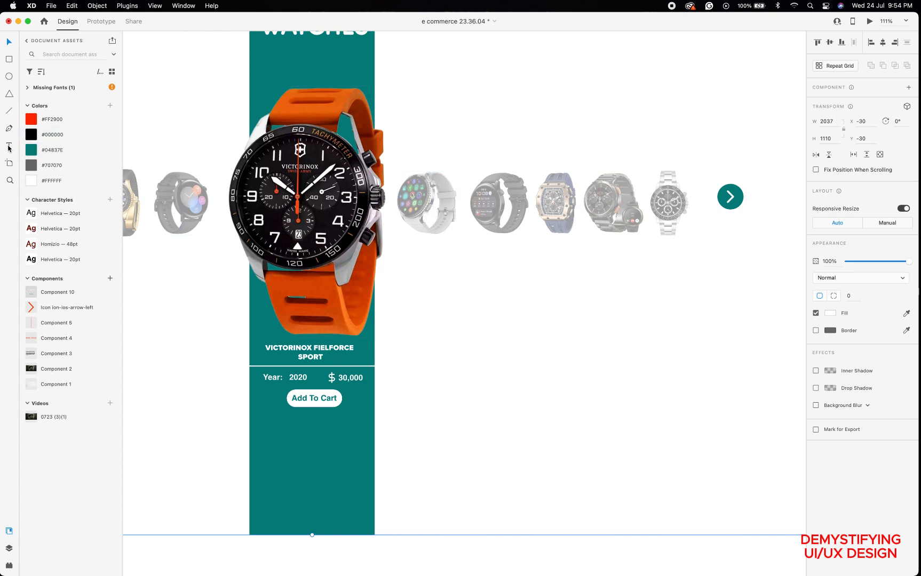
pyautogui.click(425, 244)
pyautogui.click(426, 244)
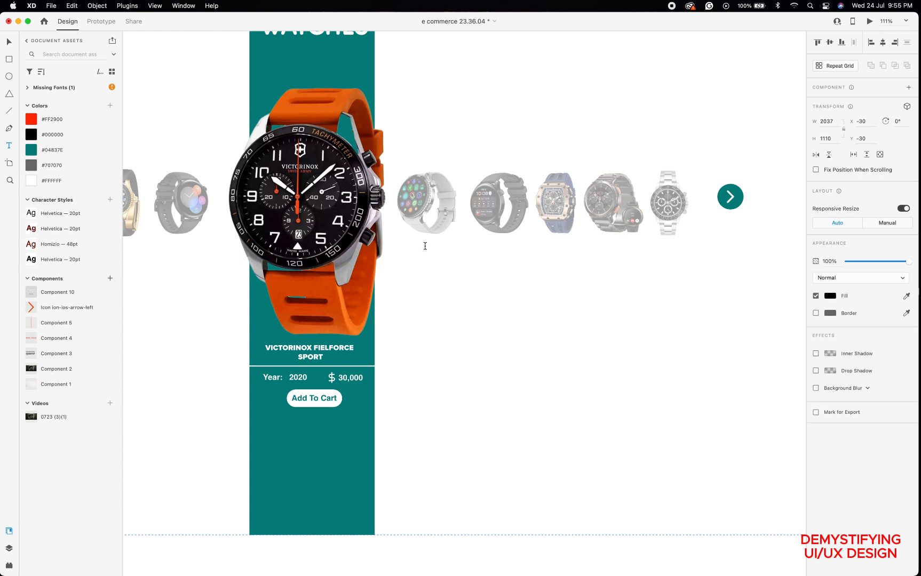
pyautogui.write('S')
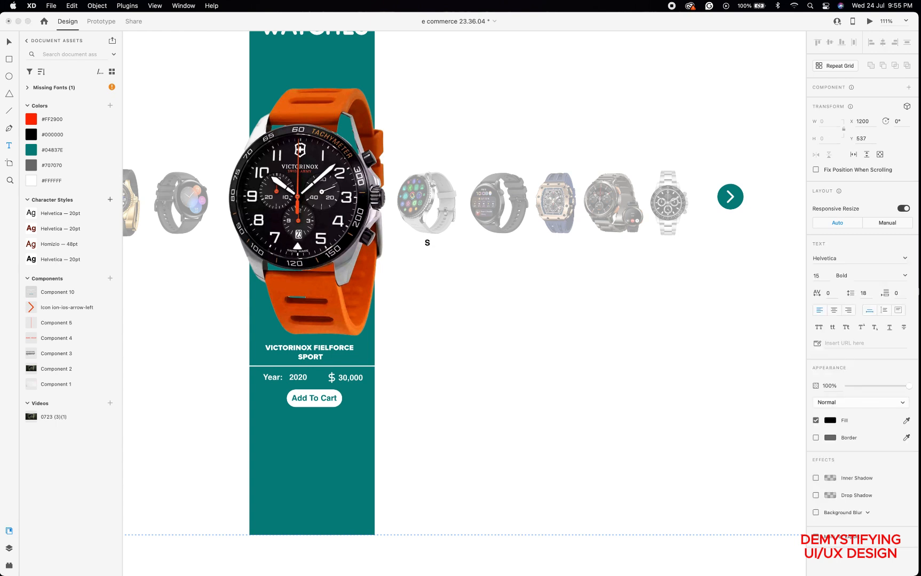
pyautogui.write('amsung A4')
# Set the whole Samsung A4 label to font size 10.
pyautogui.press('super+a')
pyautogui.click(820, 276)
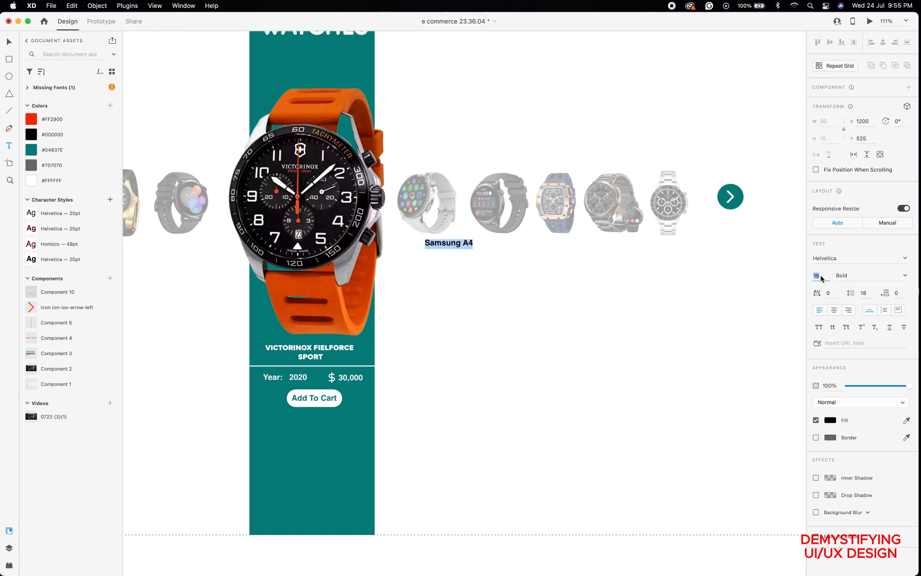
pyautogui.write('8')
pyautogui.press('Return')
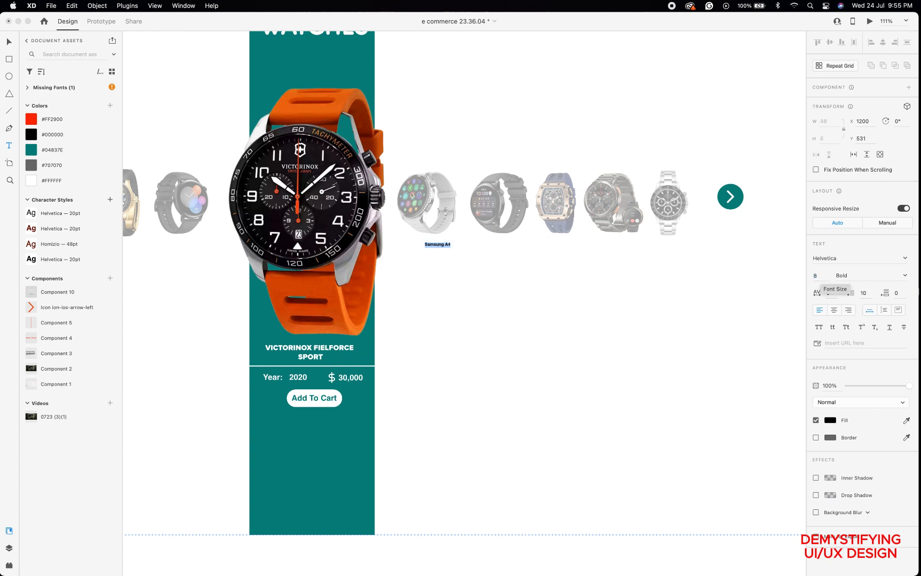
pyautogui.click(818, 275)
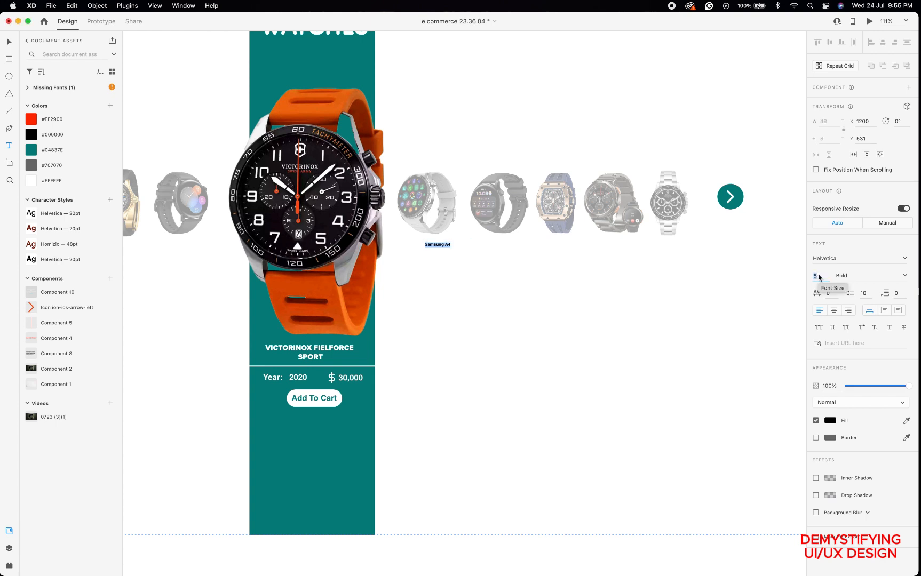
pyautogui.write('10')
pyautogui.press('Return')
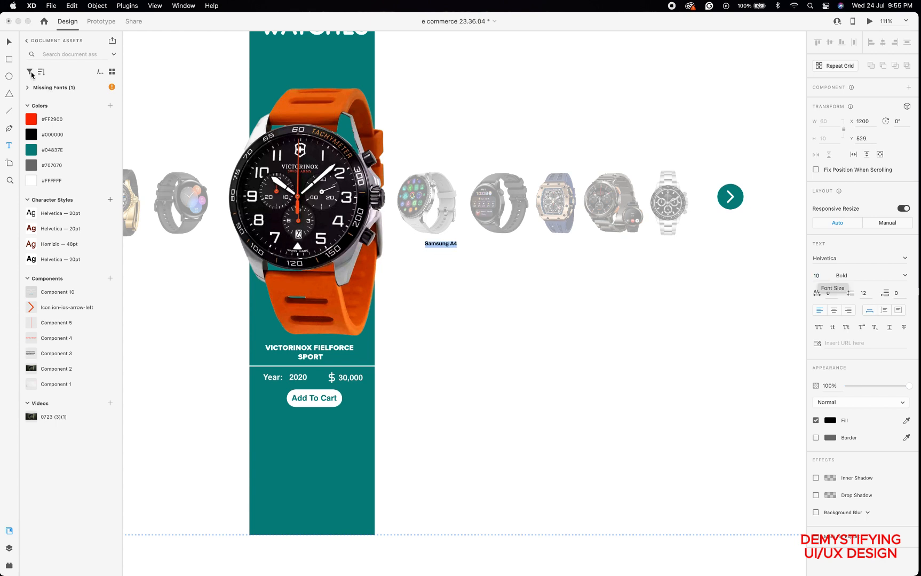
# Move the Samsung A4 label close beneath the silver smartwatch and turn the label and watch into one component.
pyautogui.click(7, 43)
pyautogui.click(441, 244)
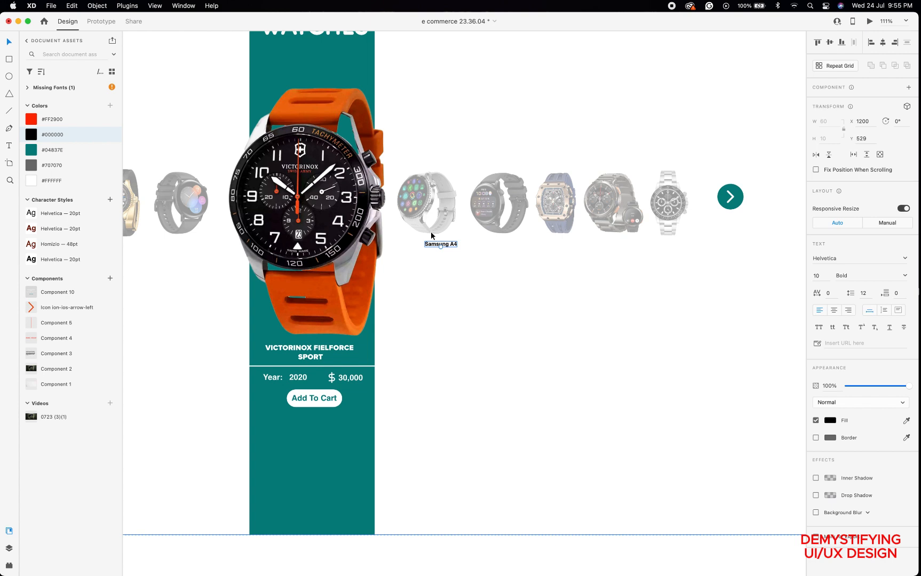
pyautogui.click(434, 246)
pyautogui.moveTo(434, 246); pyautogui.dragTo(428, 244)
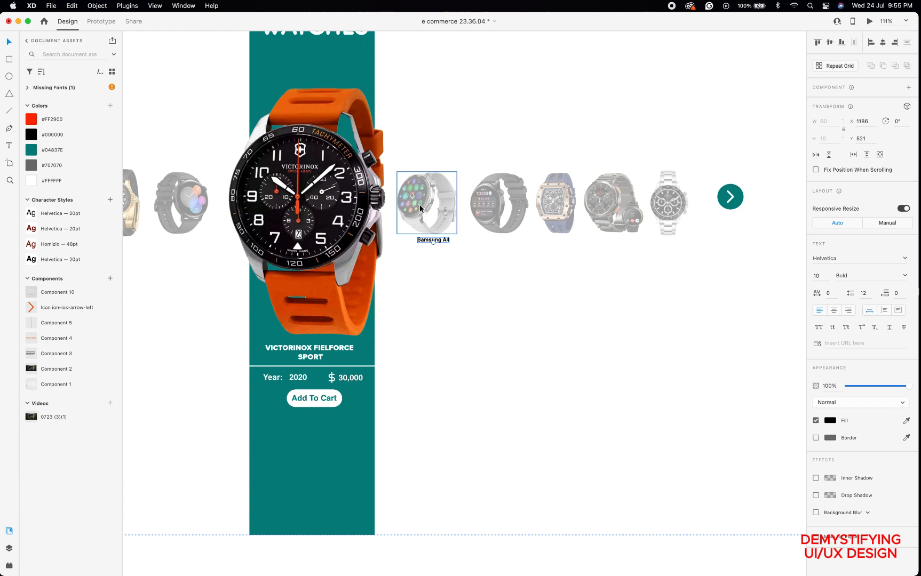
pyautogui.keyDown('shift'); pyautogui.click(455, 232); pyautogui.keyUp('shift')
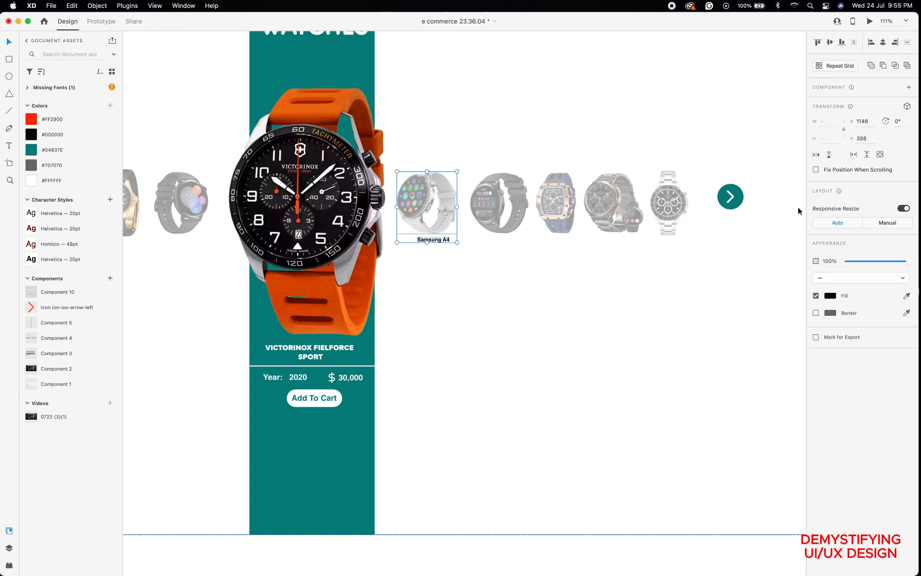
pyautogui.click(909, 87)
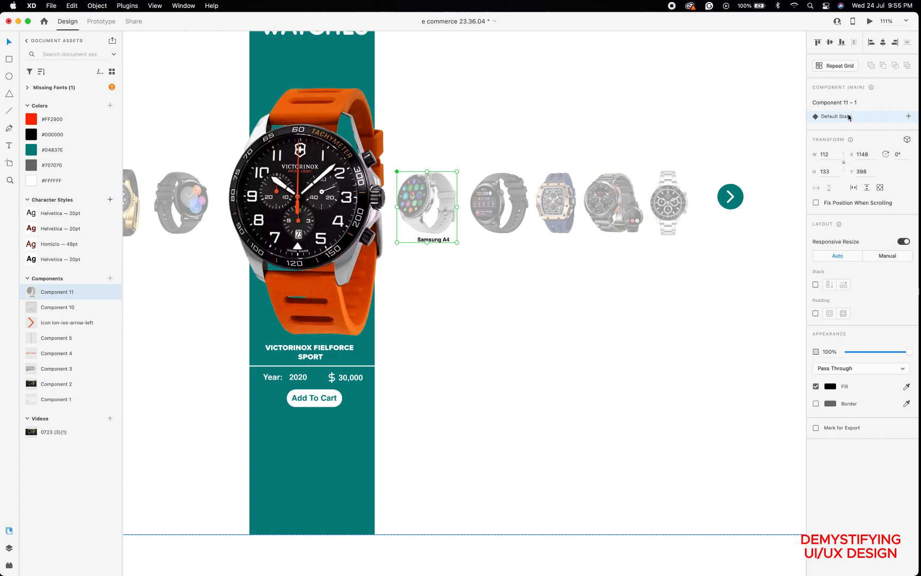
# Nudge the Samsung A4 label inside the component vertically to Y 524.
pyautogui.doubleClick(436, 241)
pyautogui.doubleClick(439, 242)
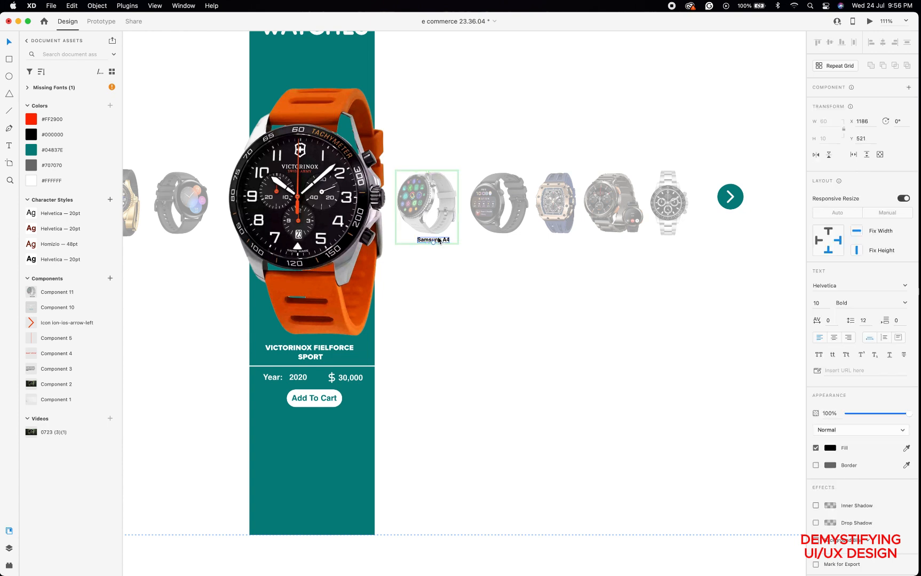
pyautogui.press('Up')
pyautogui.press('Up')
pyautogui.press('Up')
pyautogui.press('Up')
pyautogui.press('Down')
pyautogui.press('Down')
pyautogui.press('Down')
pyautogui.press('Down')
pyautogui.press('Down')
pyautogui.press('Down')
pyautogui.press('Down')
pyautogui.press('Down')
pyautogui.press('Down')
pyautogui.press('Down')
pyautogui.press('Down')
pyautogui.press('Down')
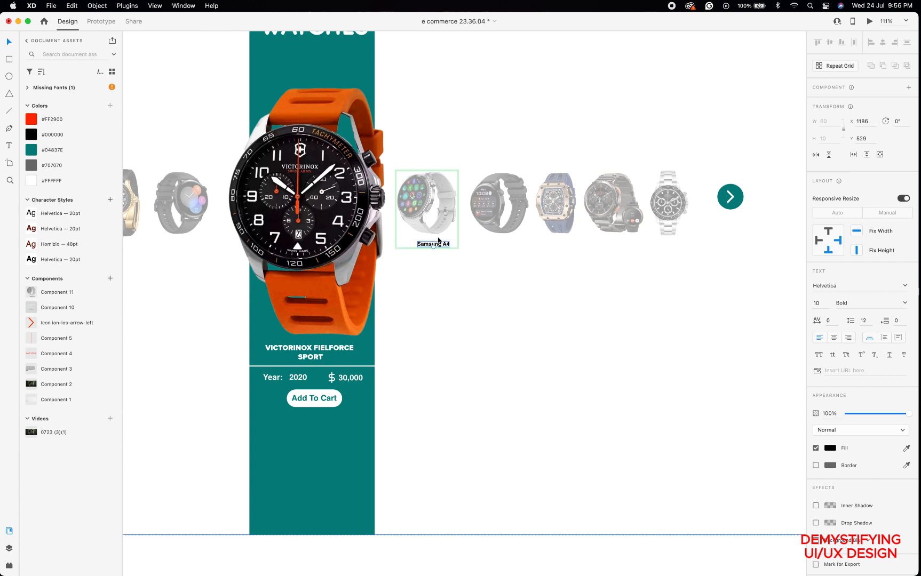
pyautogui.press('Up')
pyautogui.press('Up')
pyautogui.press('Up')
pyautogui.press('Up')
pyautogui.press('Up')
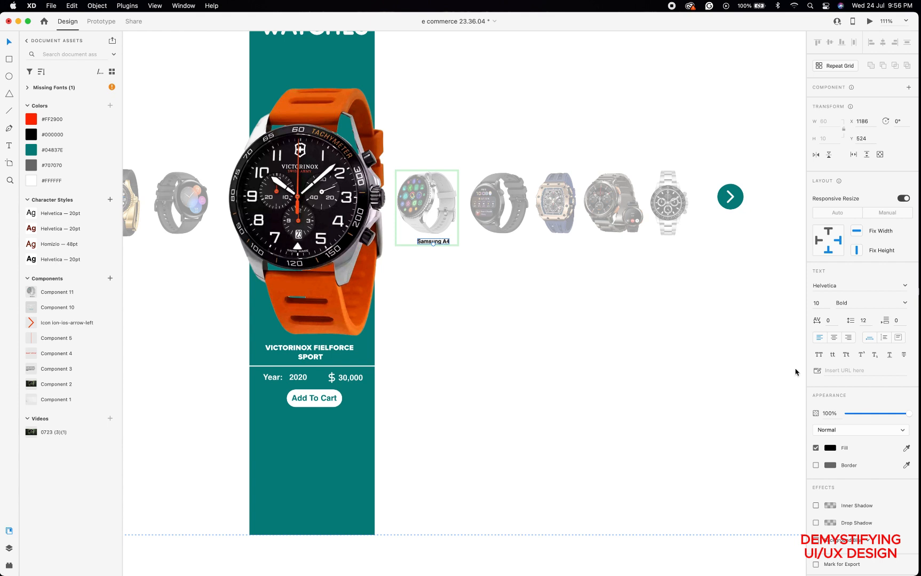
# Set the Samsung A4 label's fill to white #FFFFFF in the component's default state.
pyautogui.click(829, 448)
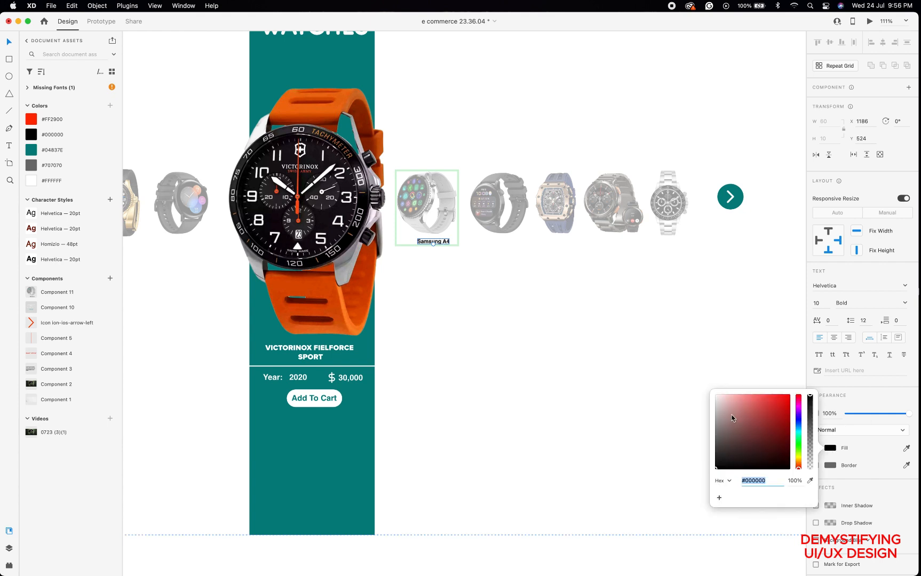
pyautogui.moveTo(708, 392); pyautogui.dragTo(675, 355)
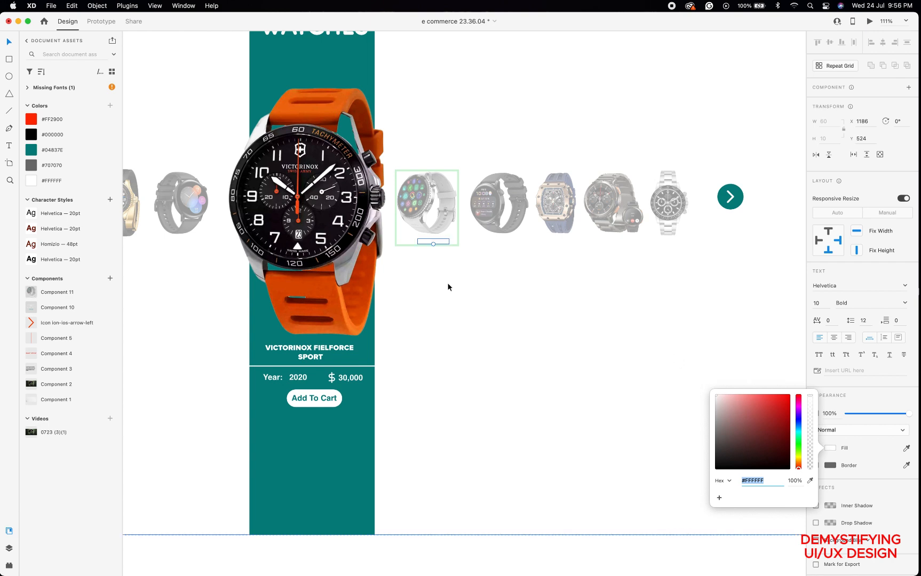
pyautogui.click(424, 262)
pyautogui.click(433, 205)
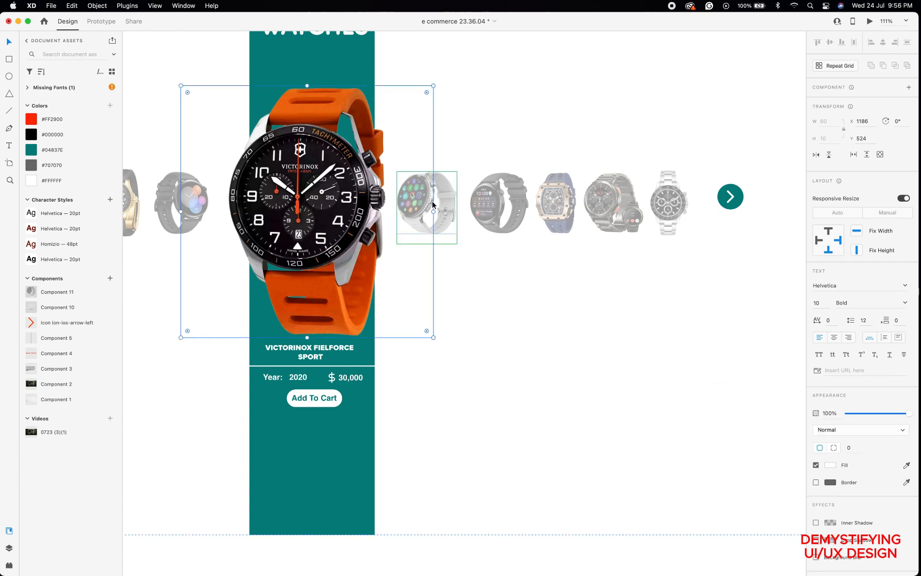
pyautogui.click(477, 276)
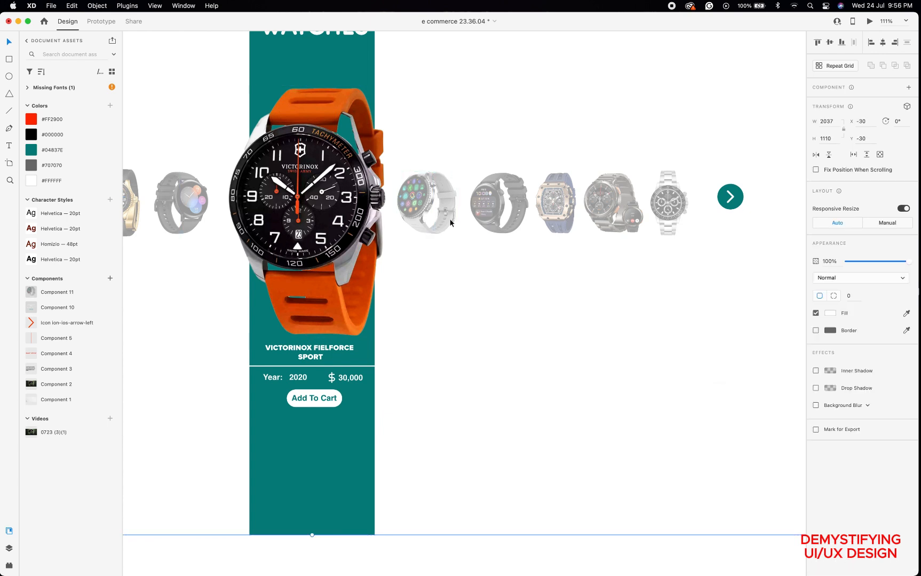
# Add a hover state to the silver smartwatch component and enlarge its watch image to about 121 by 126.
pyautogui.click(428, 199)
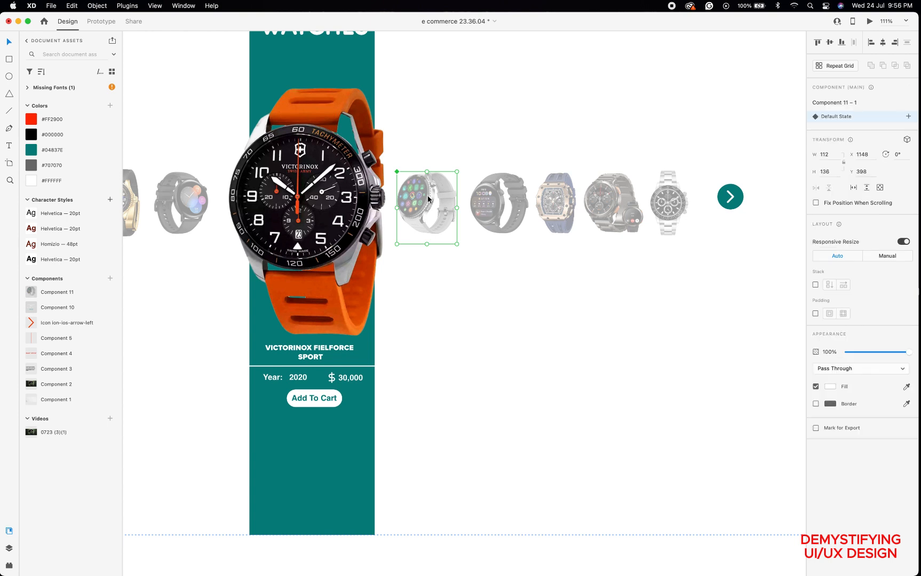
pyautogui.click(909, 116)
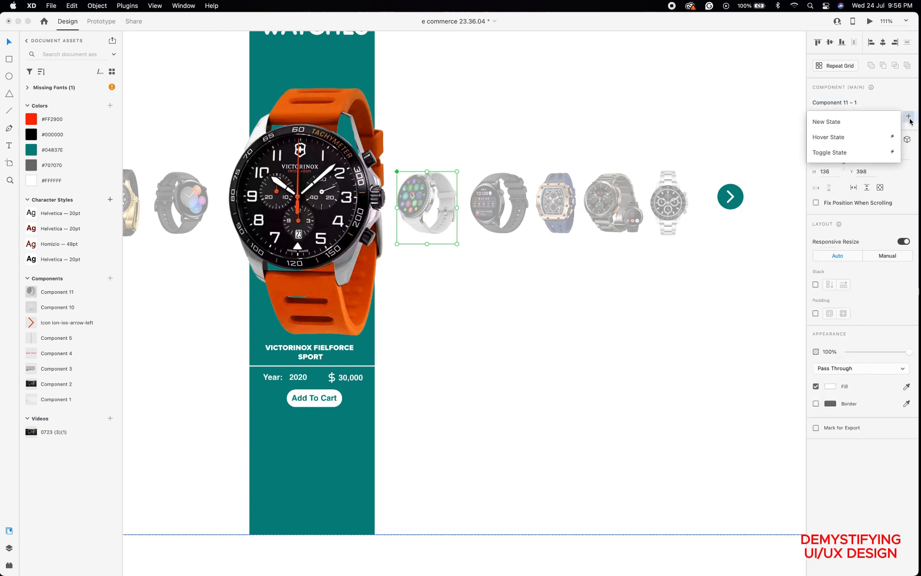
pyautogui.click(831, 137)
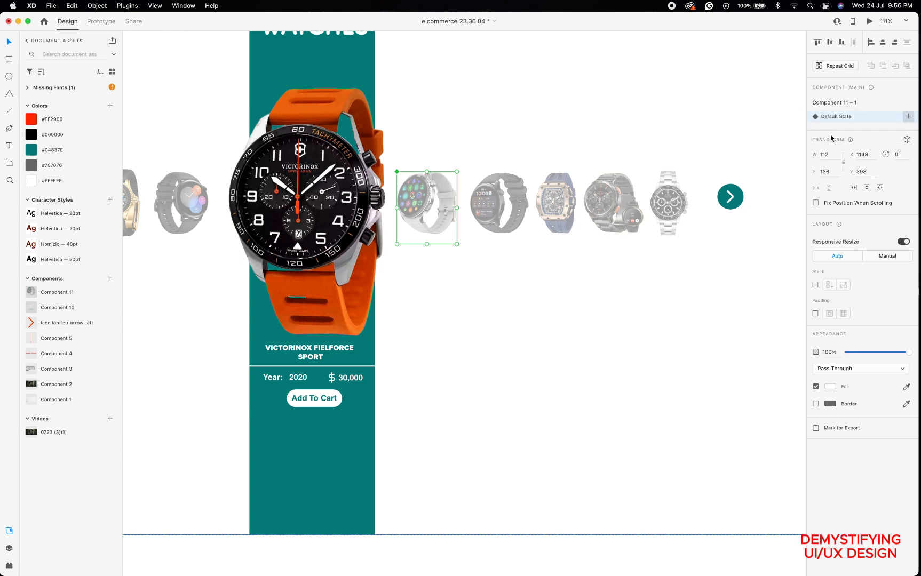
pyautogui.click(427, 202)
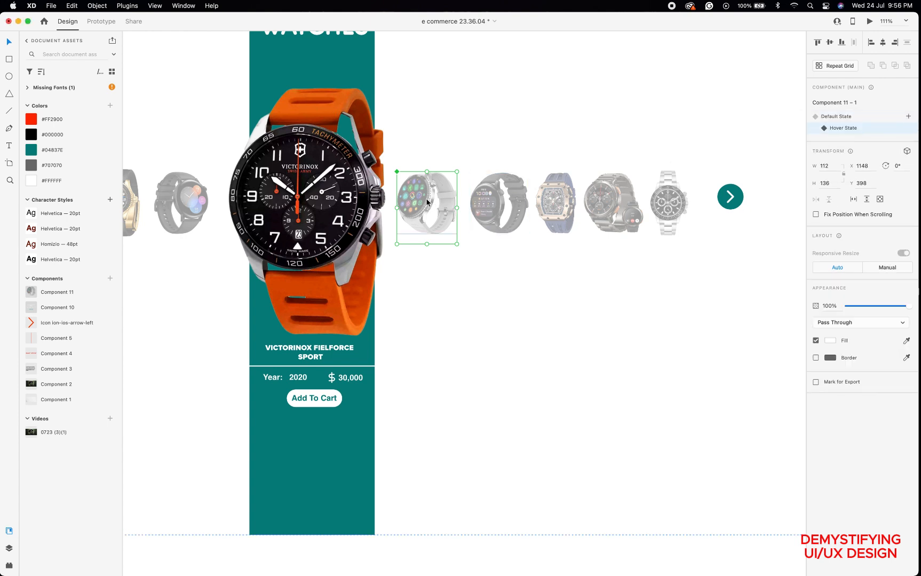
pyautogui.doubleClick(426, 201)
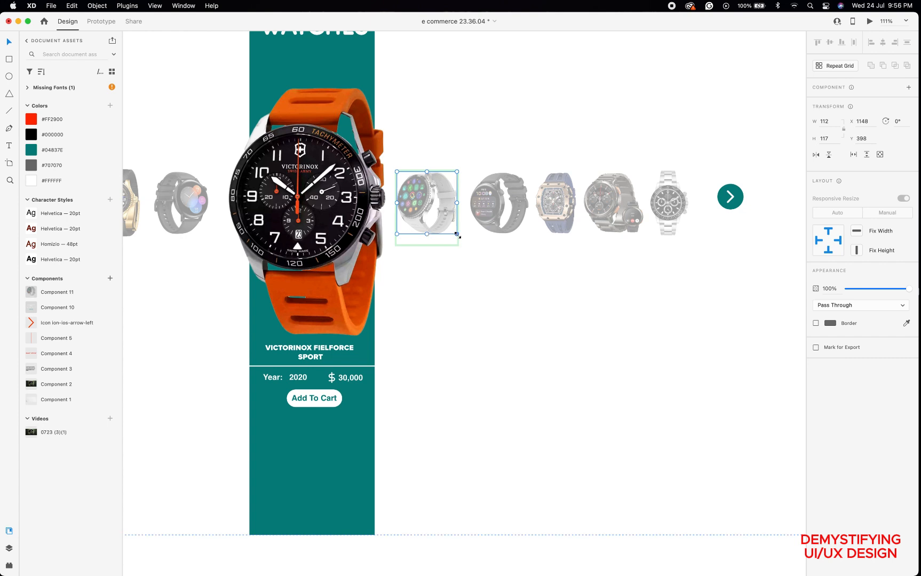
pyautogui.moveTo(457, 234); pyautogui.dragTo(462, 238)
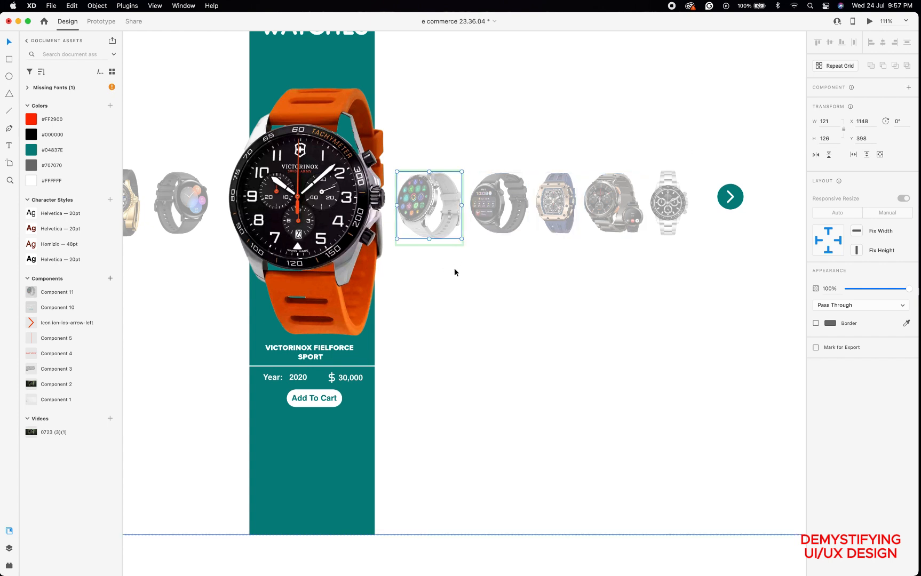
# Recolour the Samsung A4 label in the component's hover state to grey #707070.
pyautogui.click(445, 208)
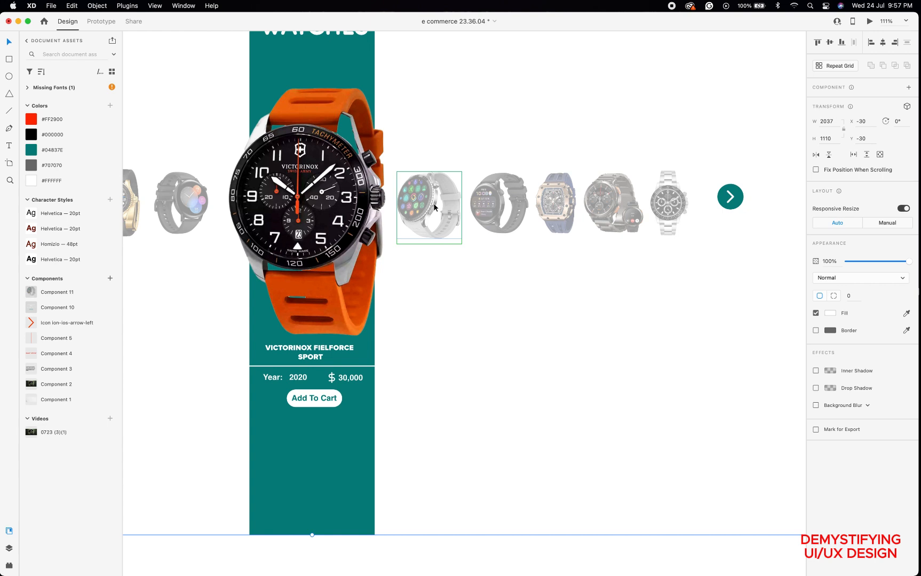
pyautogui.doubleClick(435, 207)
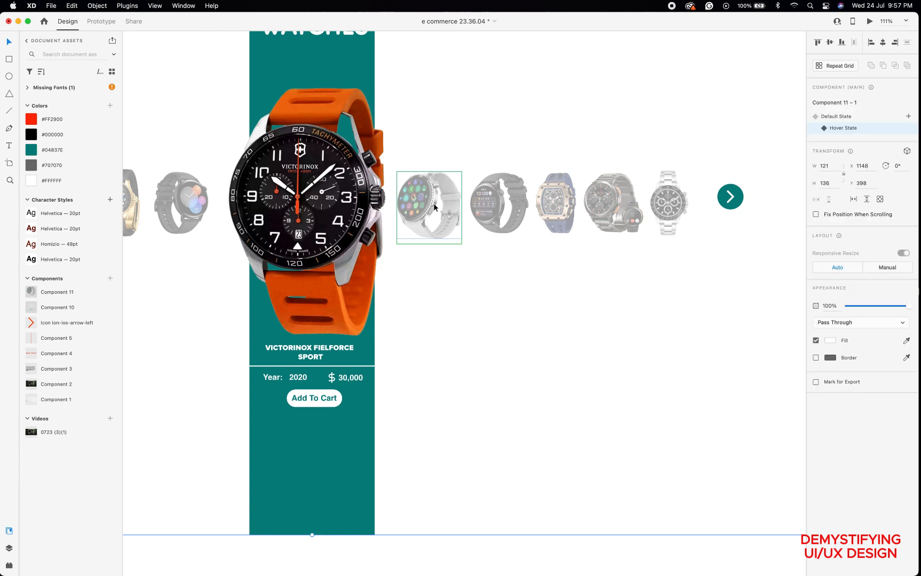
pyautogui.doubleClick(442, 240)
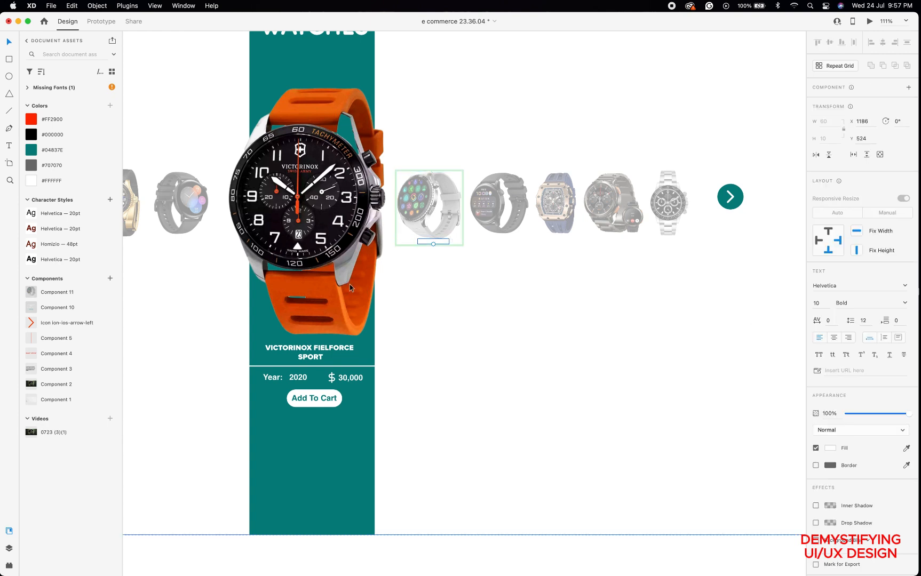
pyautogui.click(34, 168)
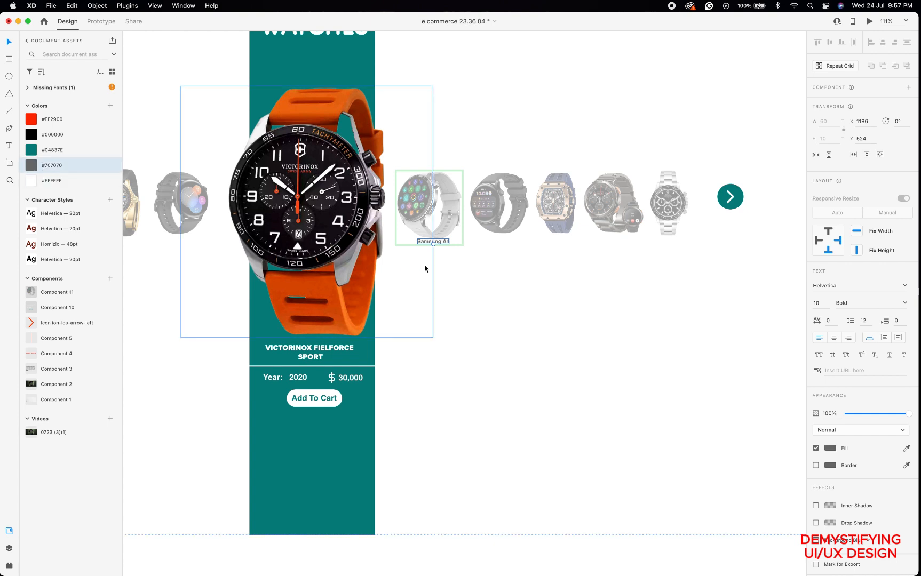
pyautogui.click(423, 195)
pyautogui.click(463, 144)
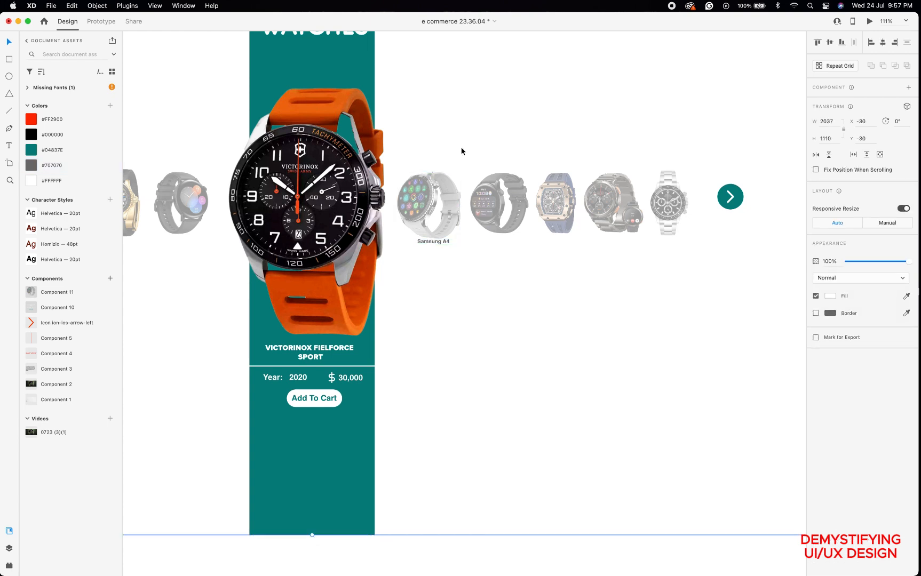
# Reselect the silver smartwatch component and switch it back to its default state.
pyautogui.press('super+z')
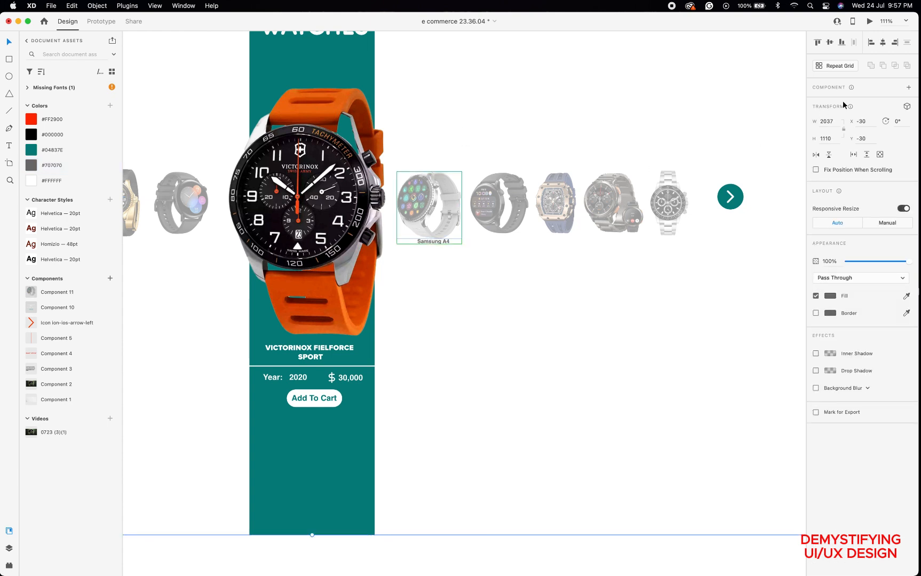
pyautogui.press('super+z')
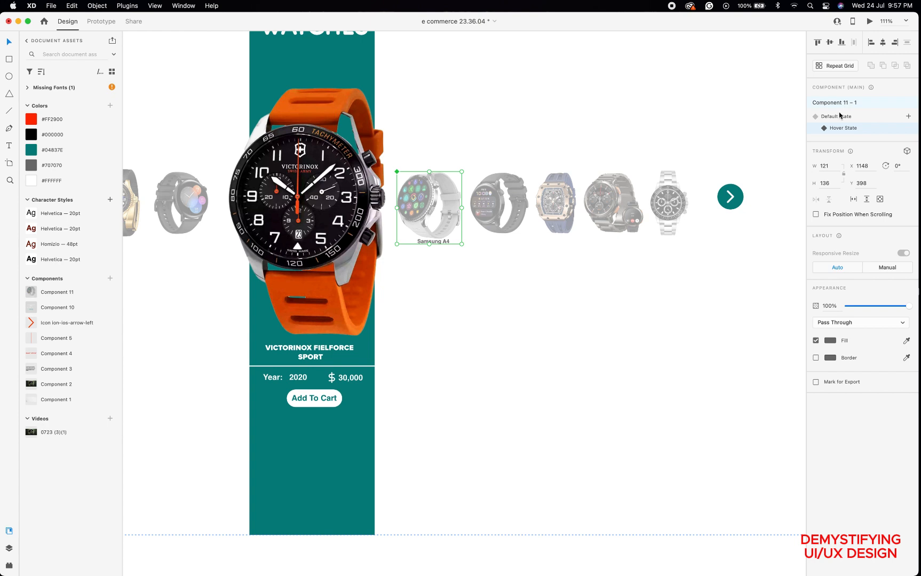
pyautogui.click(839, 116)
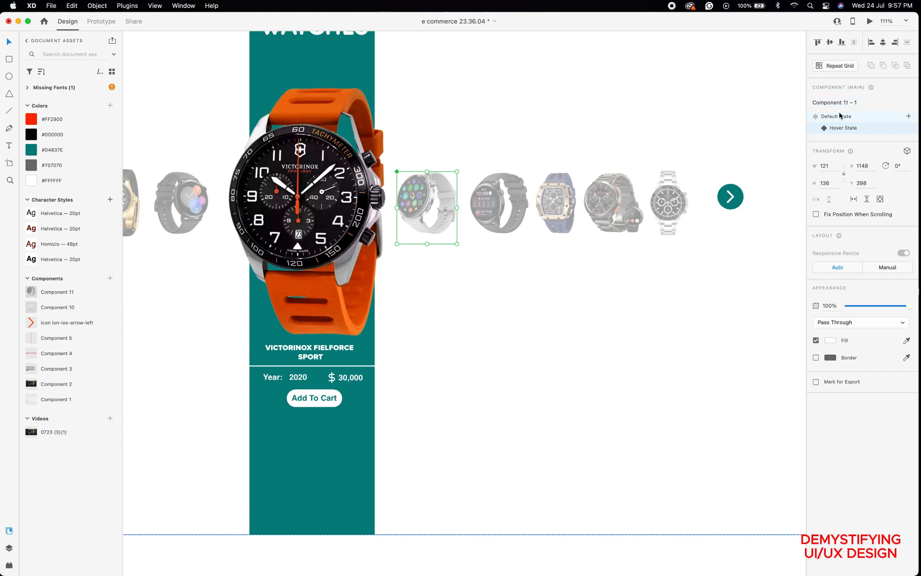
# Preview the page, try the silver smartwatch's hover effect, and close the preview.
pyautogui.click(869, 22)
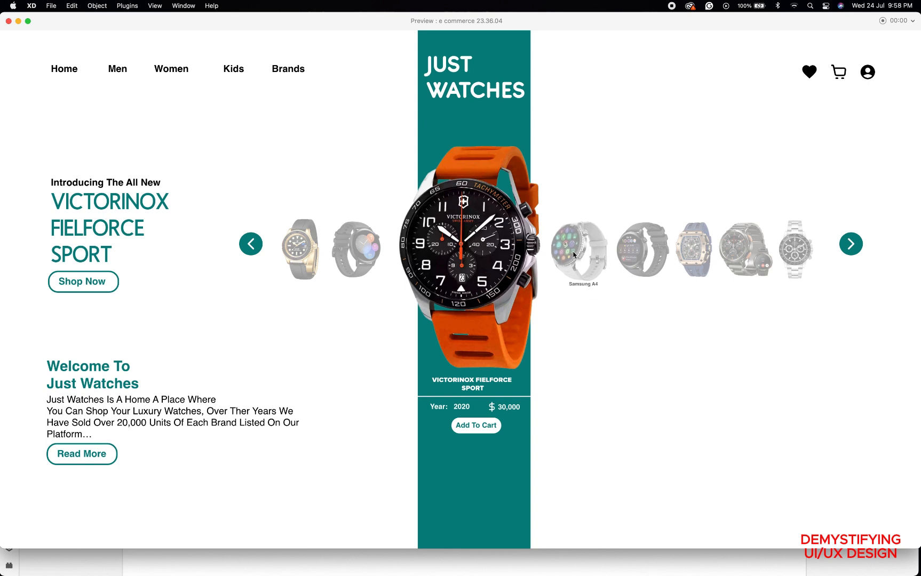
pyautogui.click(9, 22)
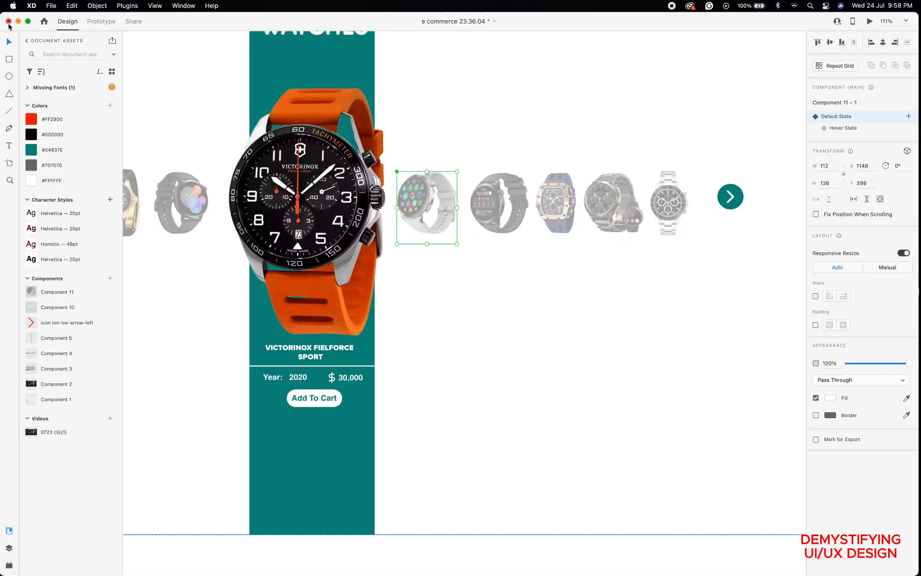
pyautogui.click(671, 7)
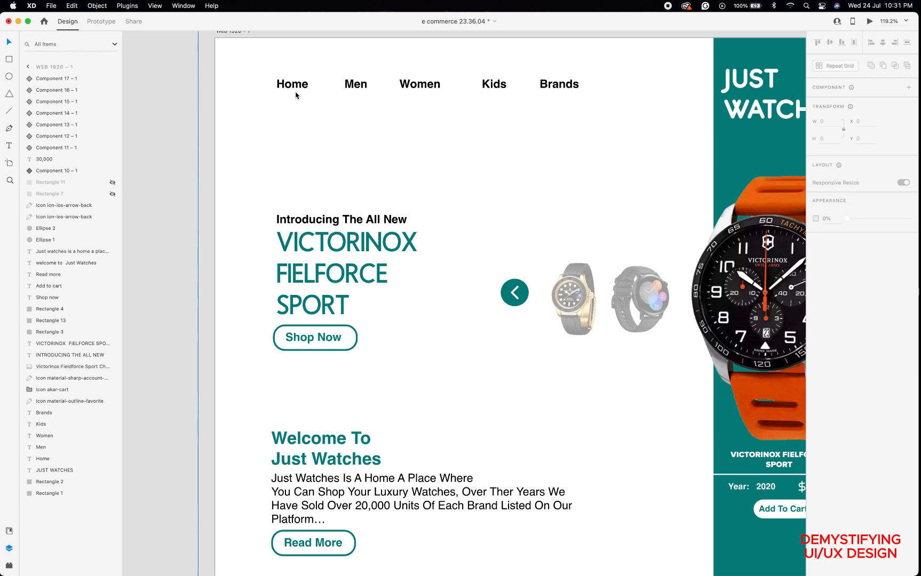
# Draw a borderless rectangle about 74 by 33 over the Home link and fill it with #ECFAFA.
pyautogui.click(9, 60)
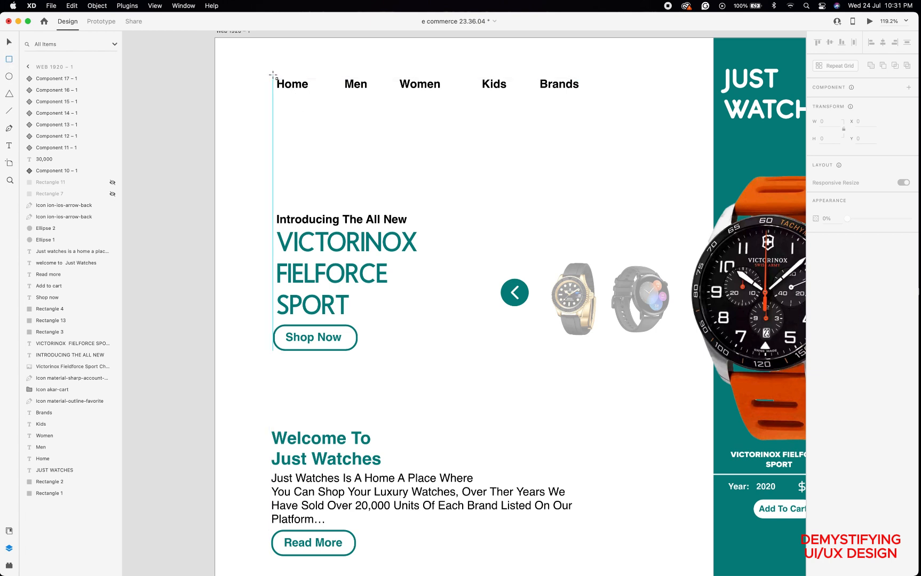
pyautogui.moveTo(272, 74)
pyautogui.mouseDown()
pyautogui.moveTo(316, 94)
pyautogui.moveTo(313, 80)
pyautogui.mouseUp()
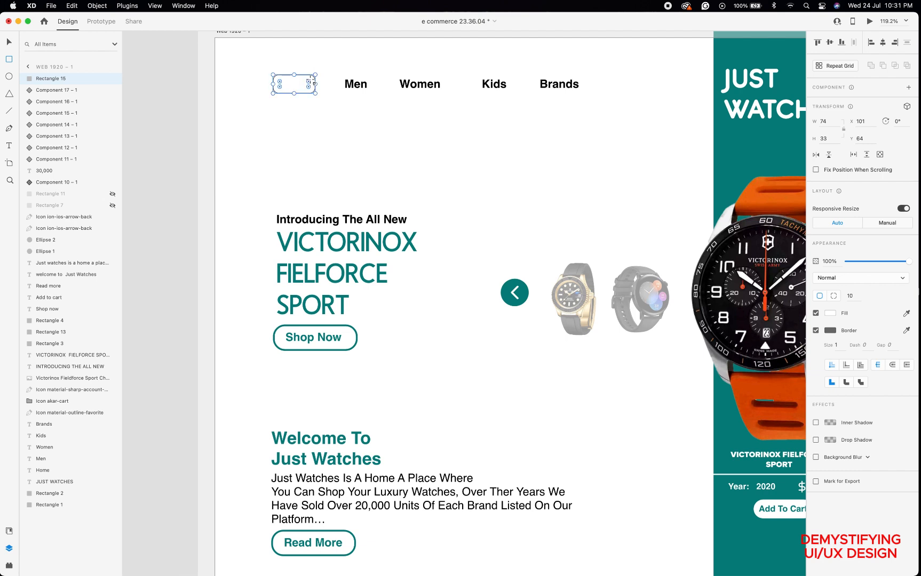
pyautogui.click(815, 330)
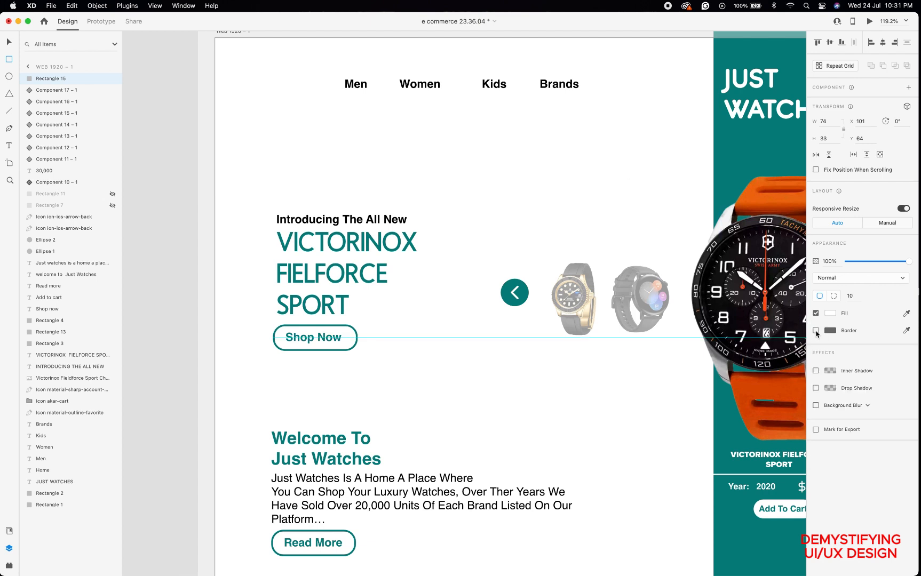
pyautogui.click(7, 530)
pyautogui.click(31, 120)
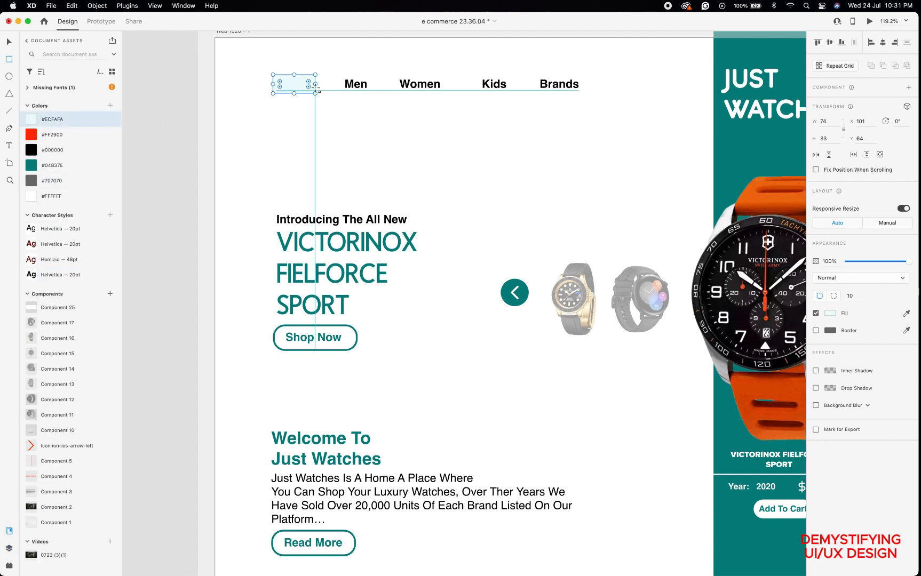
# Send the new rectangle behind the Home text by placing it directly below that text in the layer order.
pyautogui.press('v')
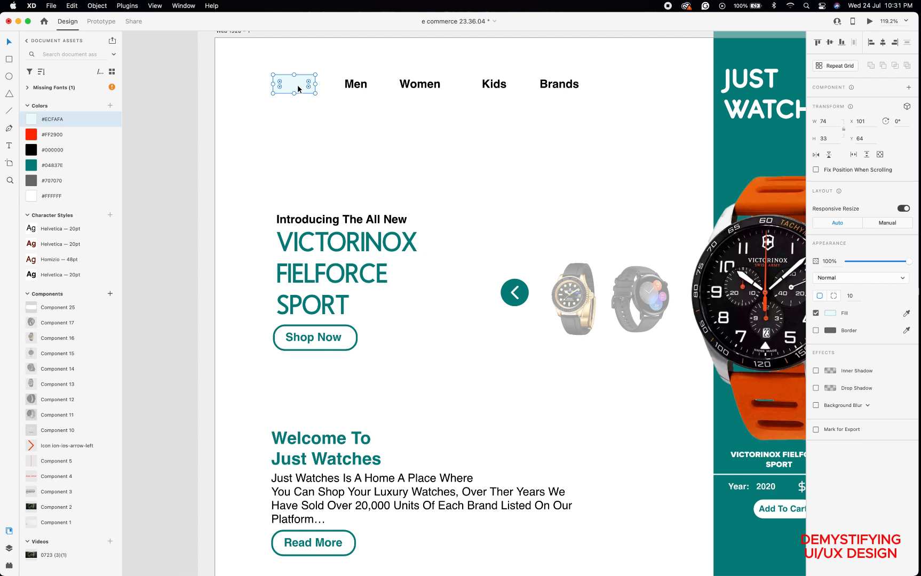
pyautogui.rightClick(298, 90)
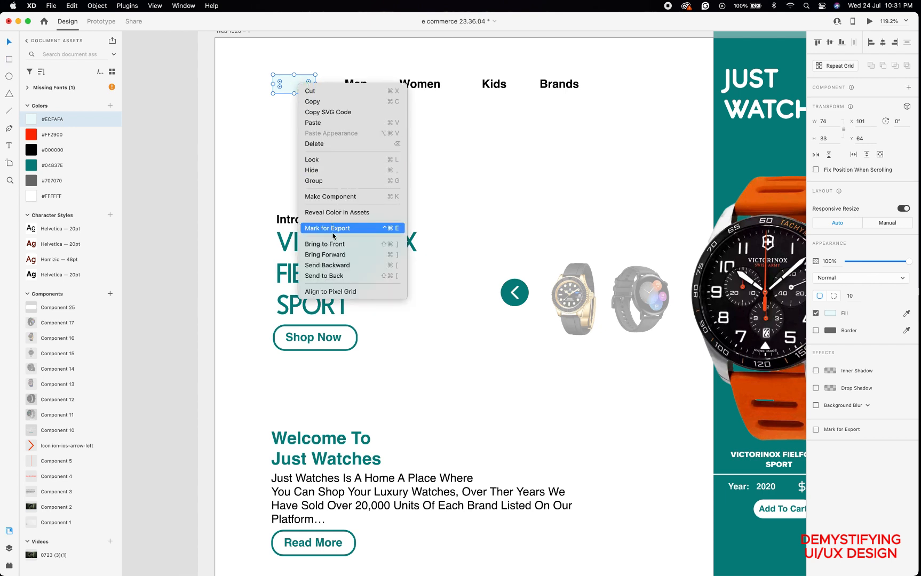
pyautogui.click(328, 265)
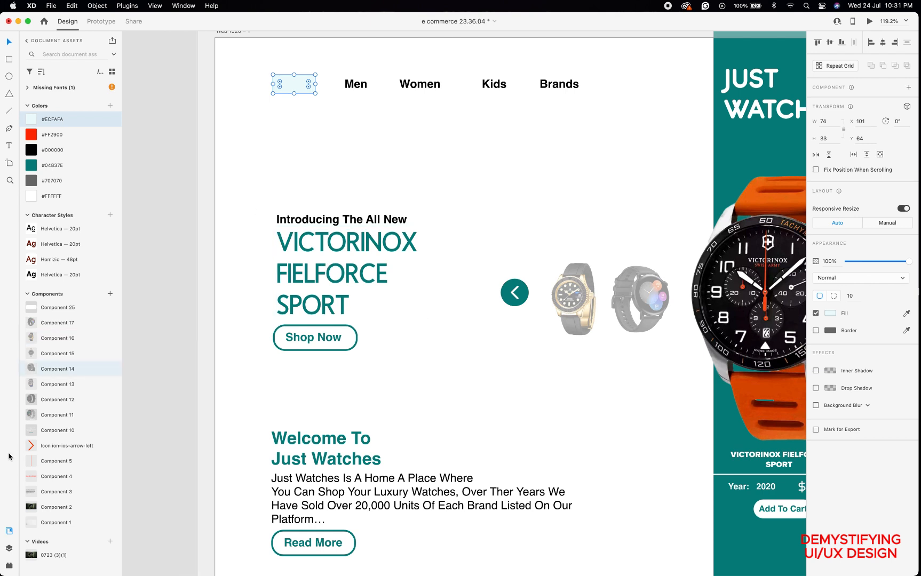
pyautogui.click(9, 548)
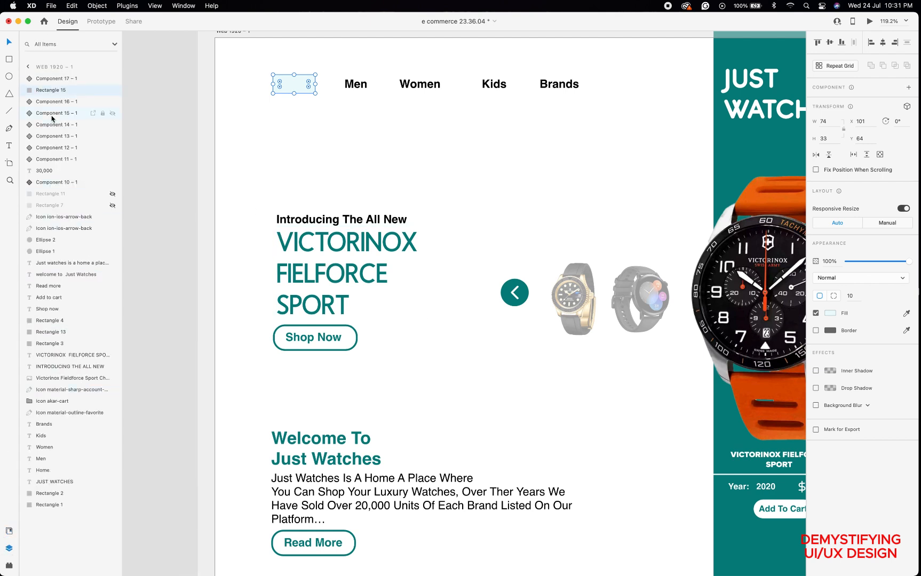
pyautogui.moveTo(39, 91); pyautogui.dragTo(36, 478)
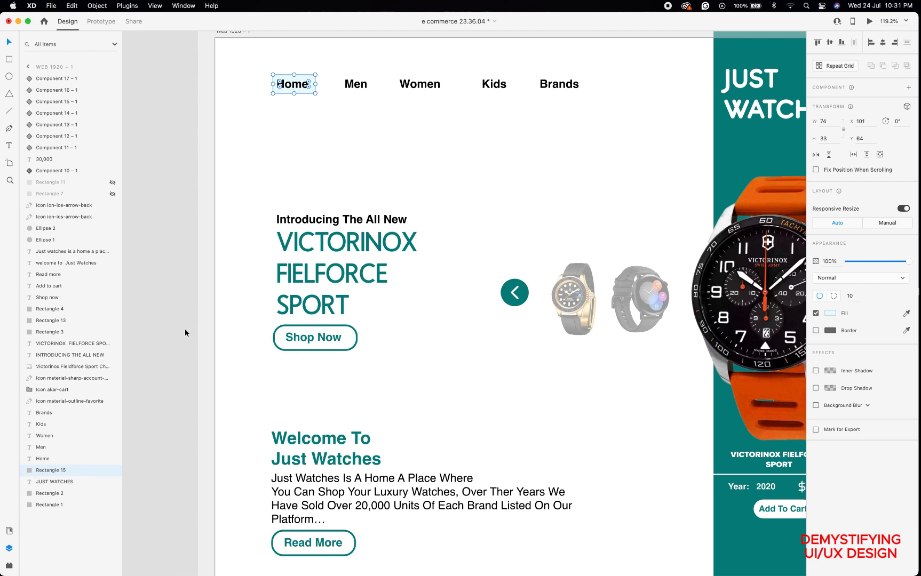
# Centre the rectangle behind the Home link at about X 98 and place a copy of it below the link at about X 107, Y 181.
pyautogui.click(297, 125)
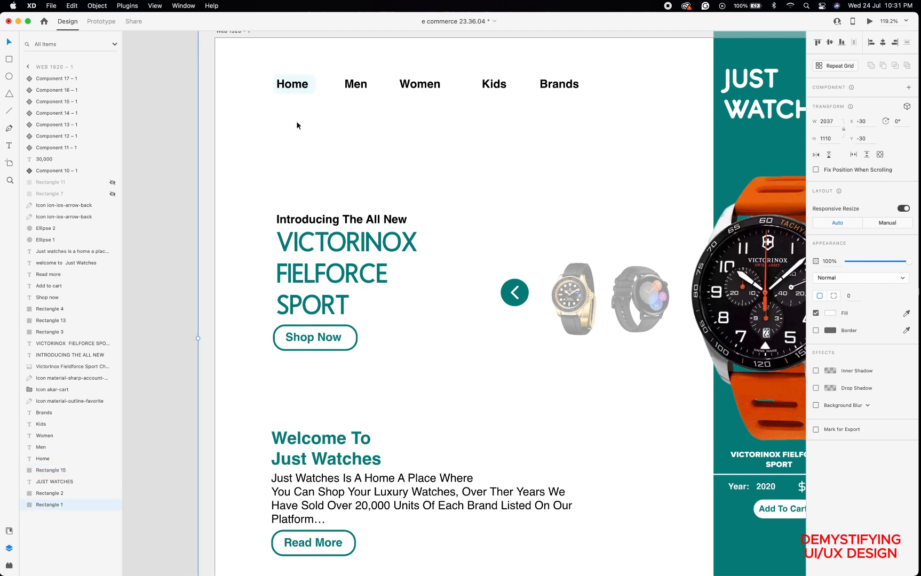
pyautogui.click(306, 90)
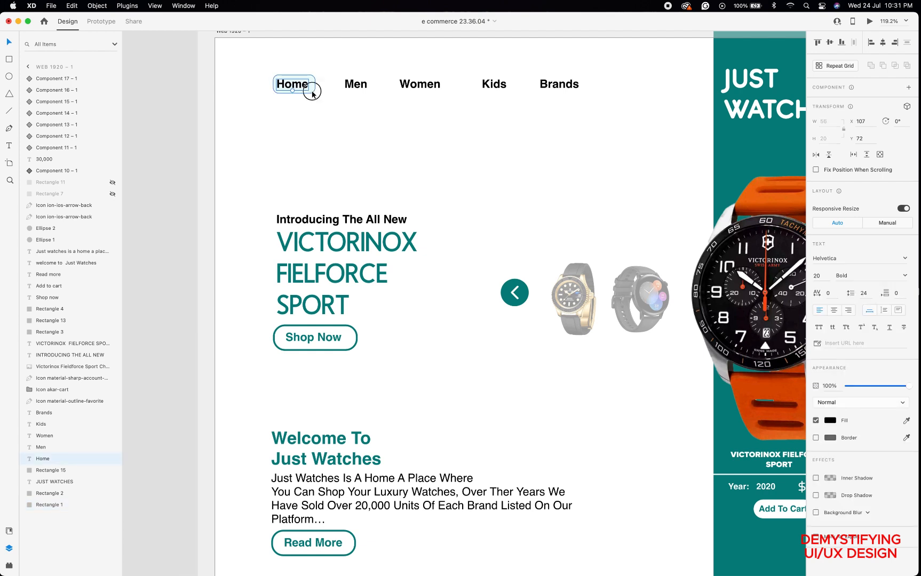
pyautogui.click(312, 95)
pyautogui.moveTo(313, 94); pyautogui.dragTo(312, 94)
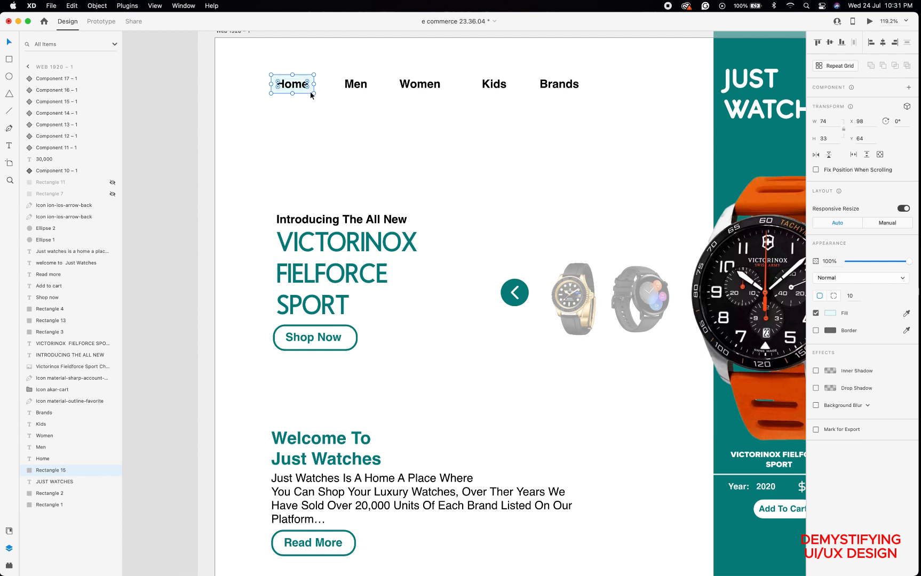
pyautogui.moveTo(311, 95); pyautogui.dragTo(316, 160)
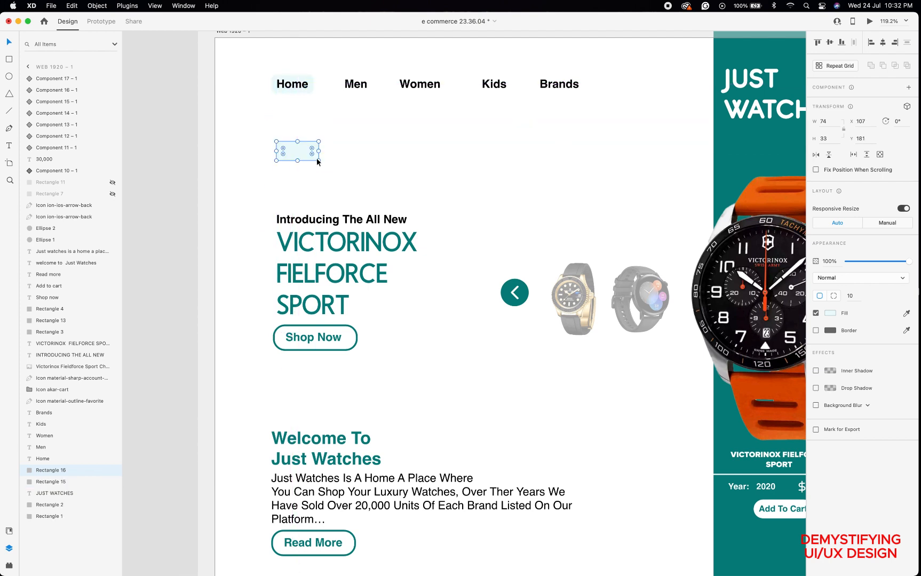
# Fill the rectangle behind the Home link with white #FFFFFF and make it a component with a hover state.
pyautogui.click(310, 83)
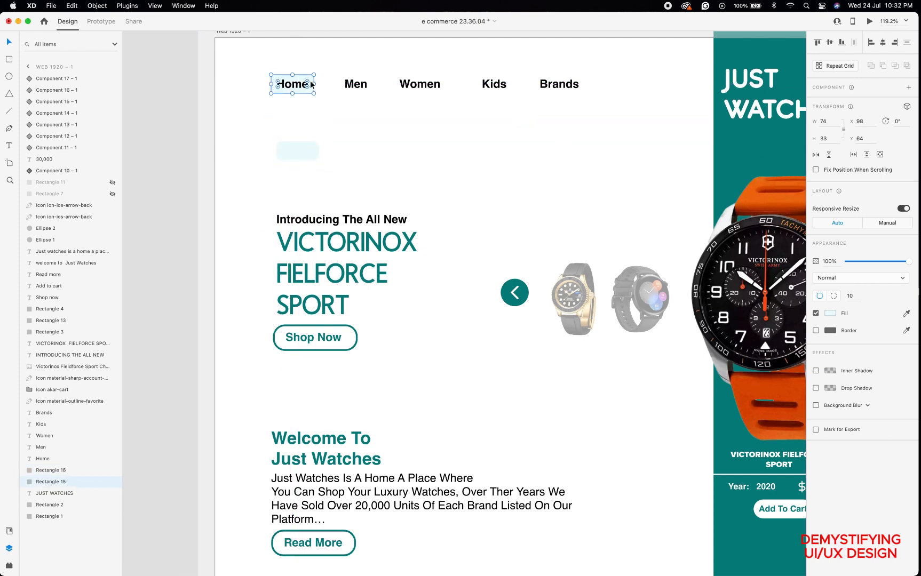
pyautogui.click(9, 531)
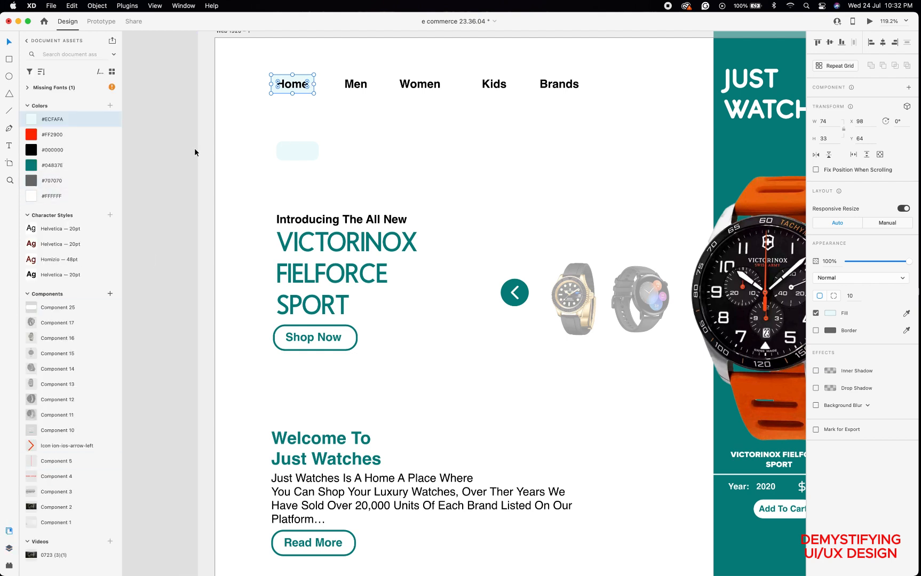
pyautogui.click(35, 197)
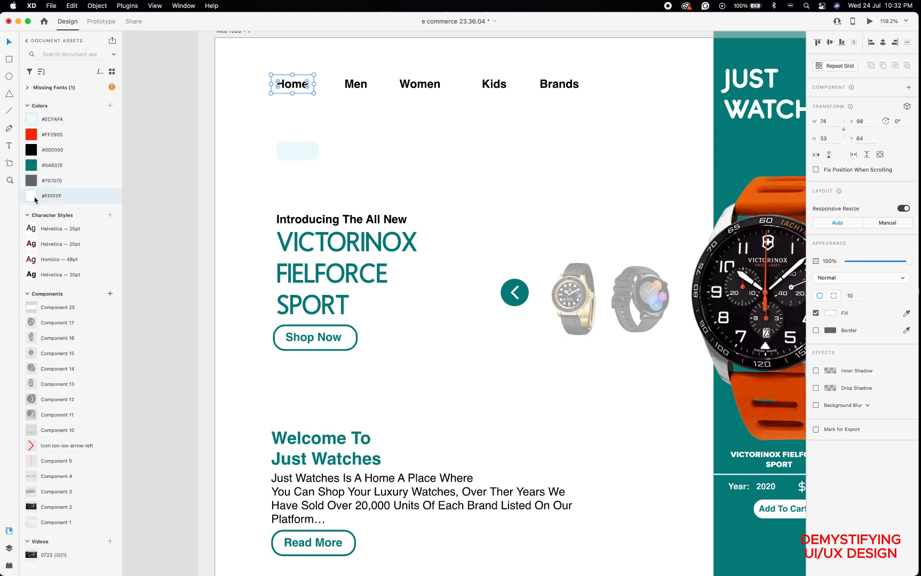
pyautogui.click(908, 87)
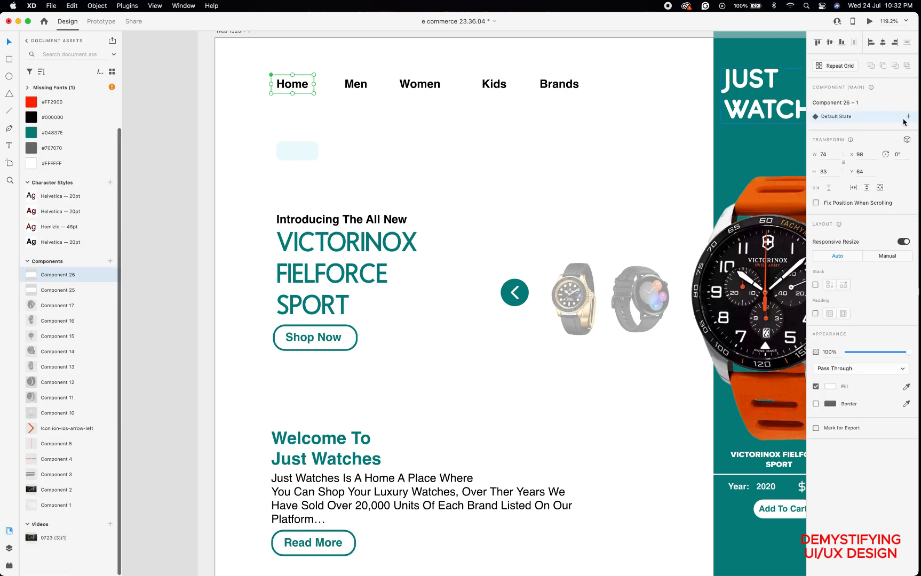
pyautogui.click(909, 117)
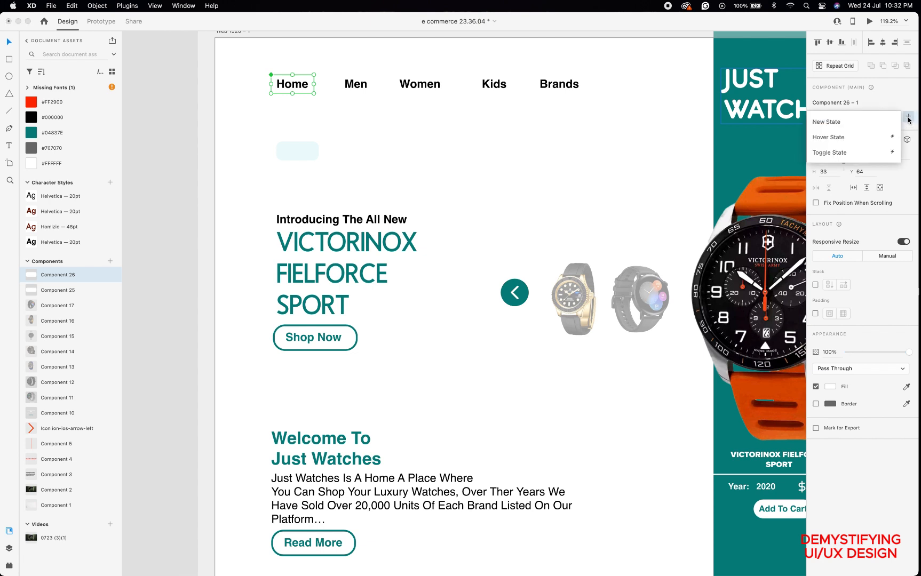
pyautogui.click(840, 137)
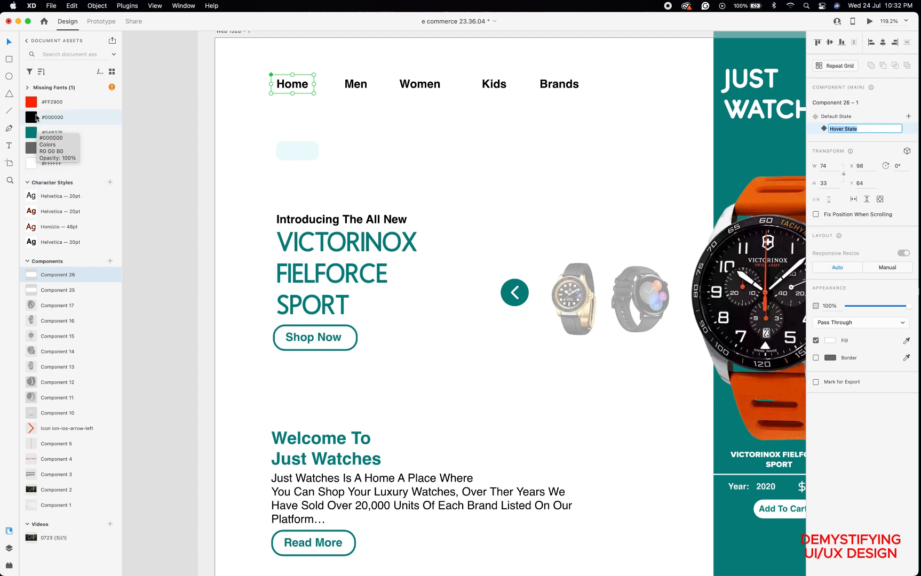
# Fill the Home component's hover state with #ECFAFA sampled from the spare rectangle, and switch back to the default state.
pyautogui.scroll(1, 35, 116)
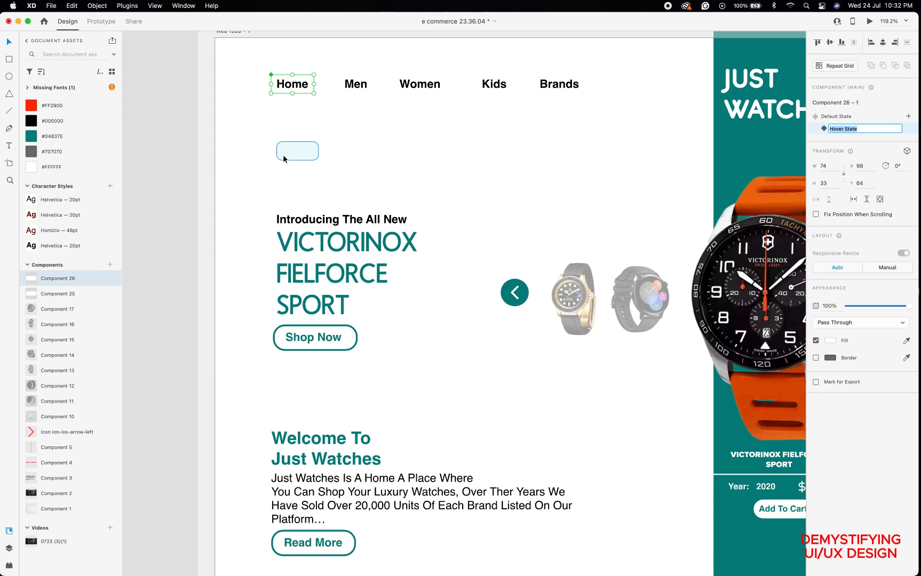
pyautogui.click(830, 340)
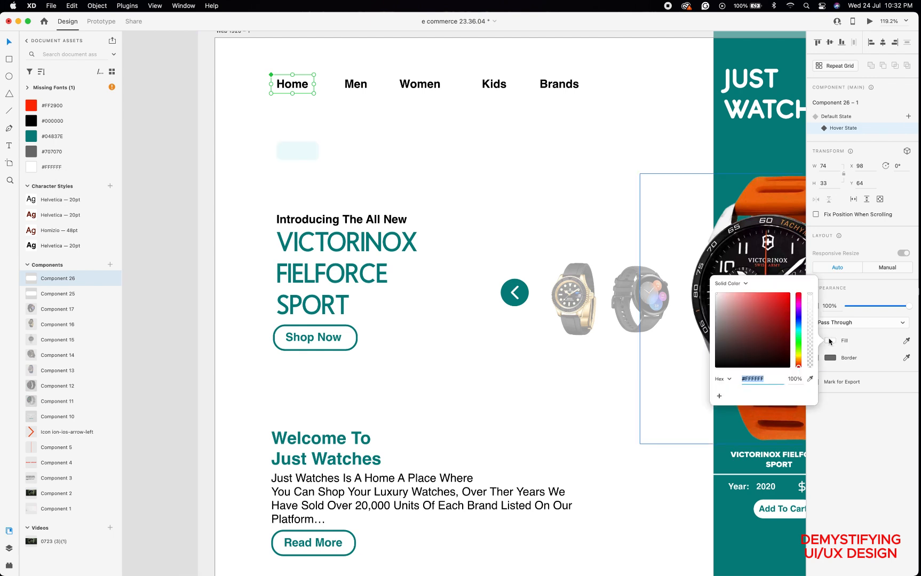
pyautogui.click(810, 379)
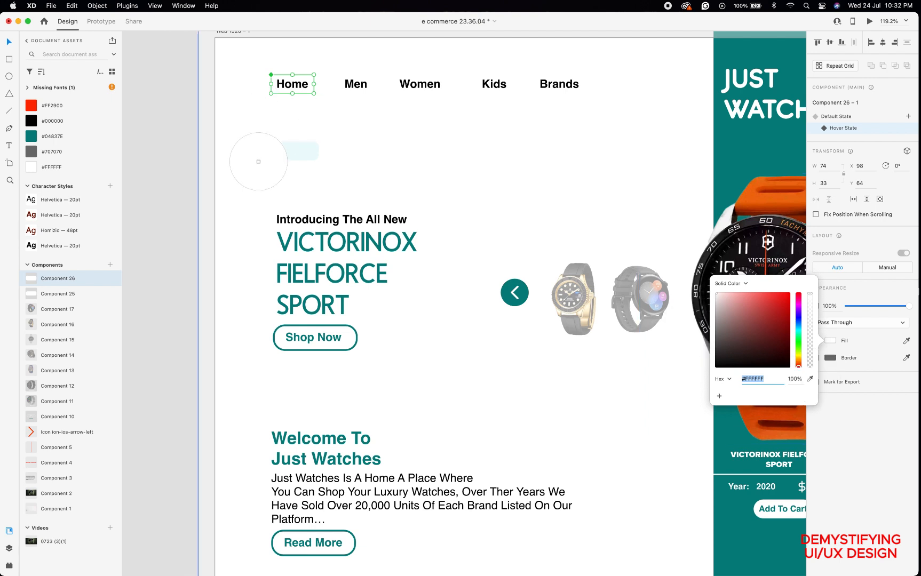
pyautogui.click(286, 159)
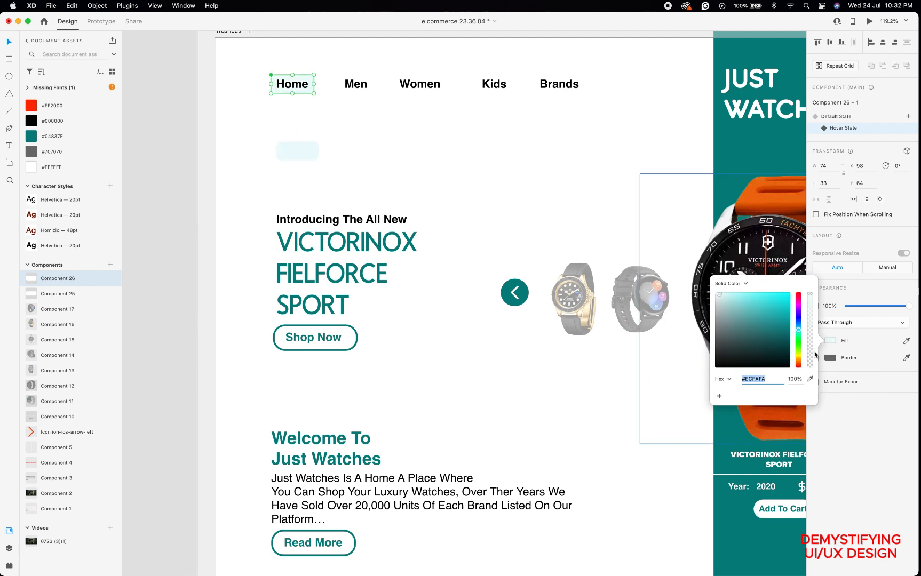
pyautogui.click(854, 117)
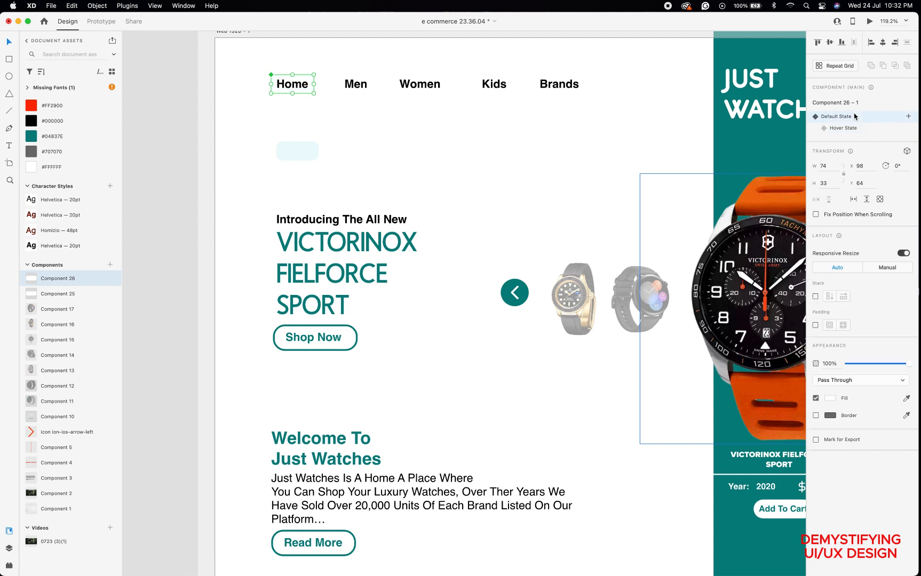
# Preview the page to try the Home link's hover effect, and close the preview.
pyautogui.click(870, 22)
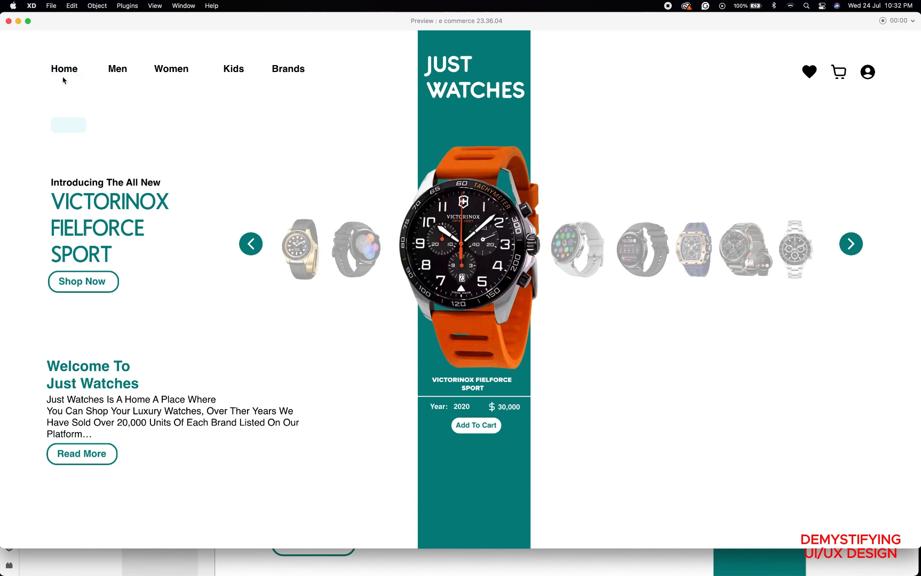
pyautogui.click(8, 21)
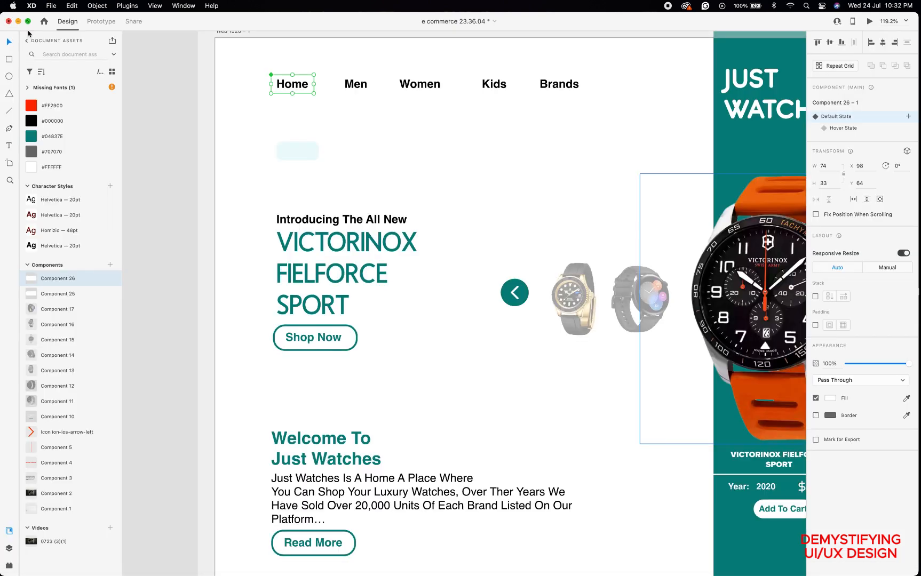
pyautogui.click(300, 172)
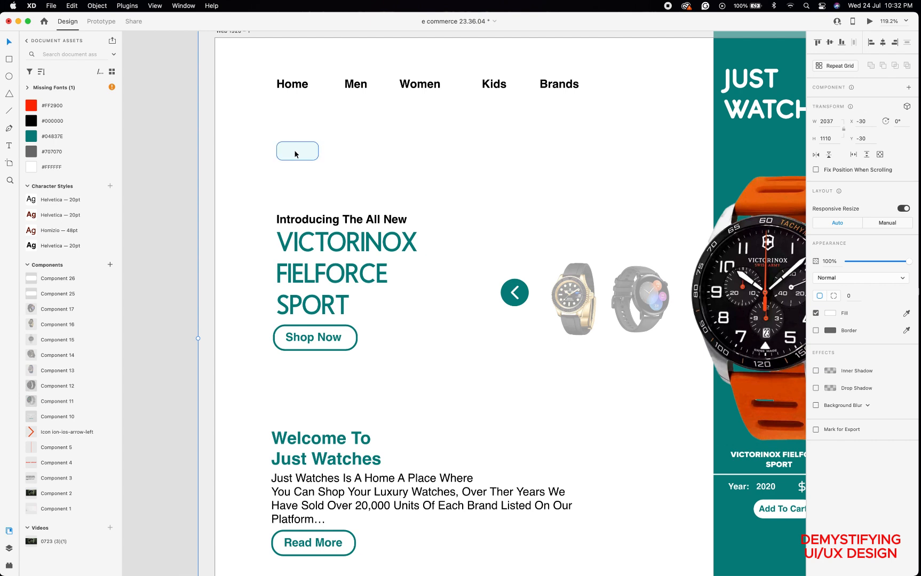
# Copy the spare #ECFAFA rectangle behind the Men link at about X 209, Y 65, and fill the copy with white #FFFFFF.
pyautogui.moveTo(296, 154); pyautogui.dragTo(354, 83)
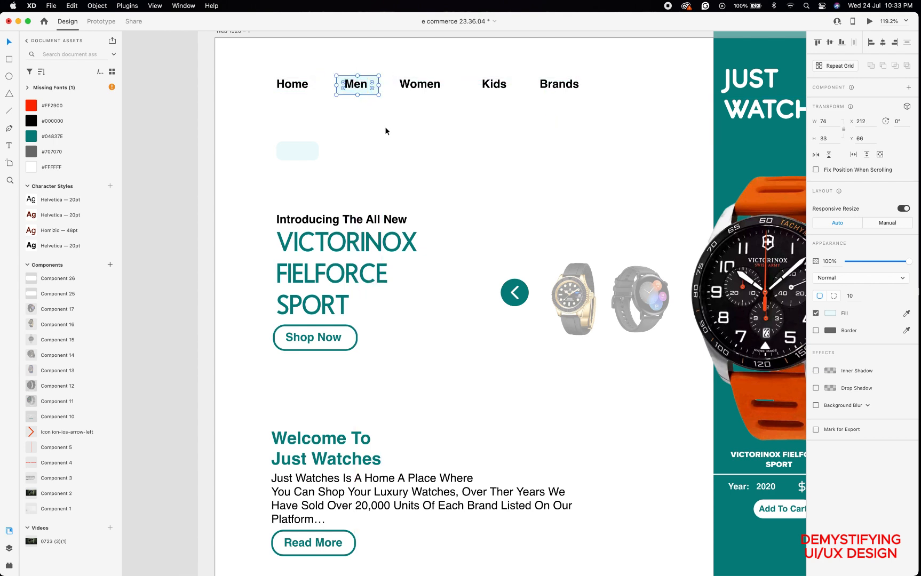
pyautogui.click(398, 143)
pyautogui.click(376, 89)
pyautogui.moveTo(376, 89); pyautogui.dragTo(375, 89)
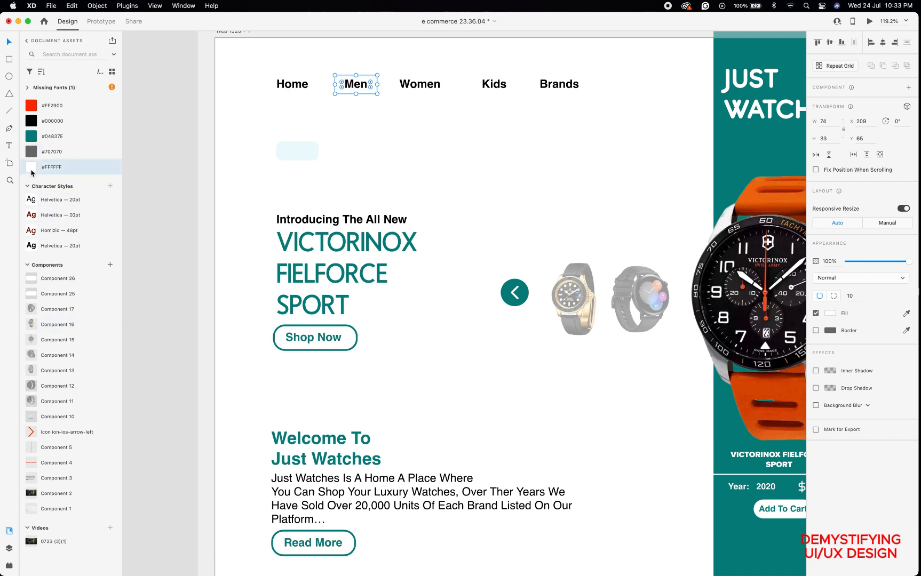
# Make the rectangle behind the Men link a component with a hover state filled with #ECFAFA sampled from the spare rectangle.
pyautogui.click(910, 88)
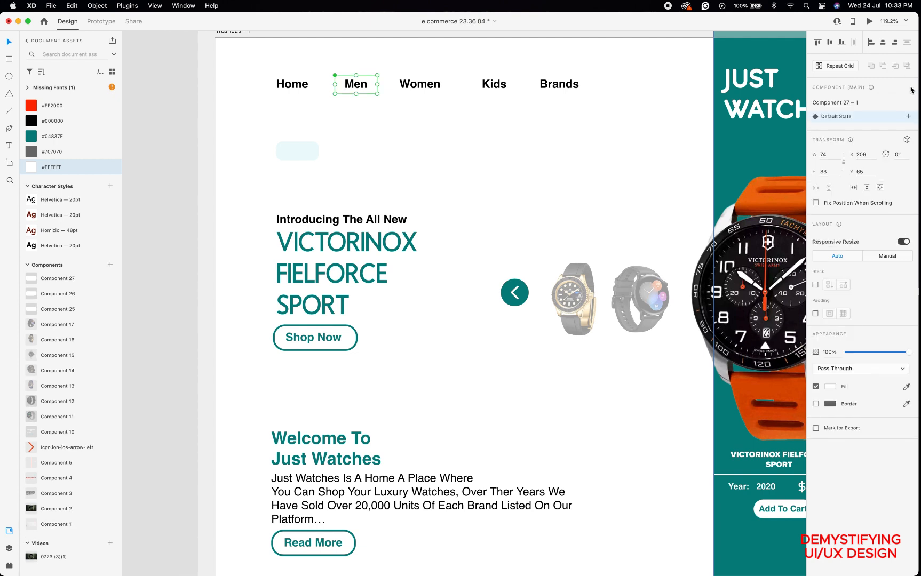
pyautogui.click(907, 116)
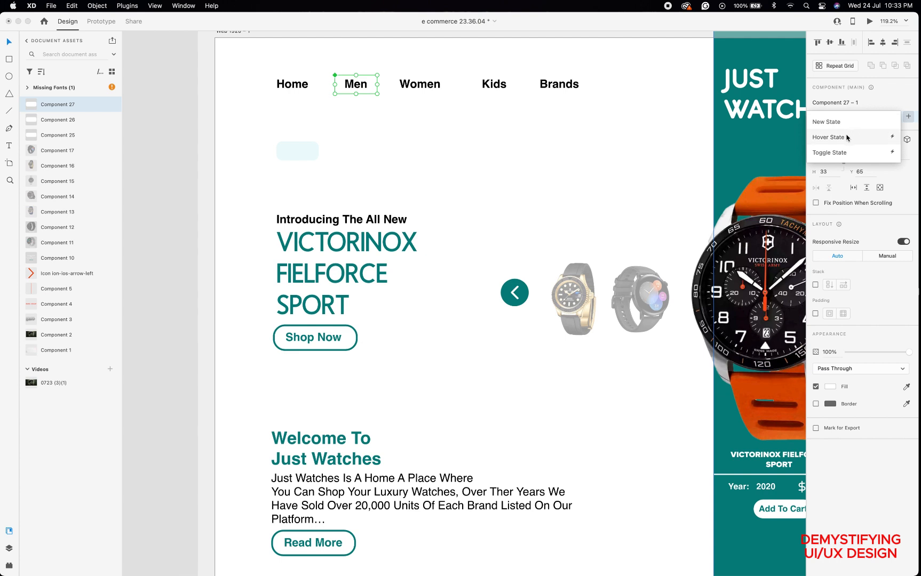
pyautogui.click(847, 137)
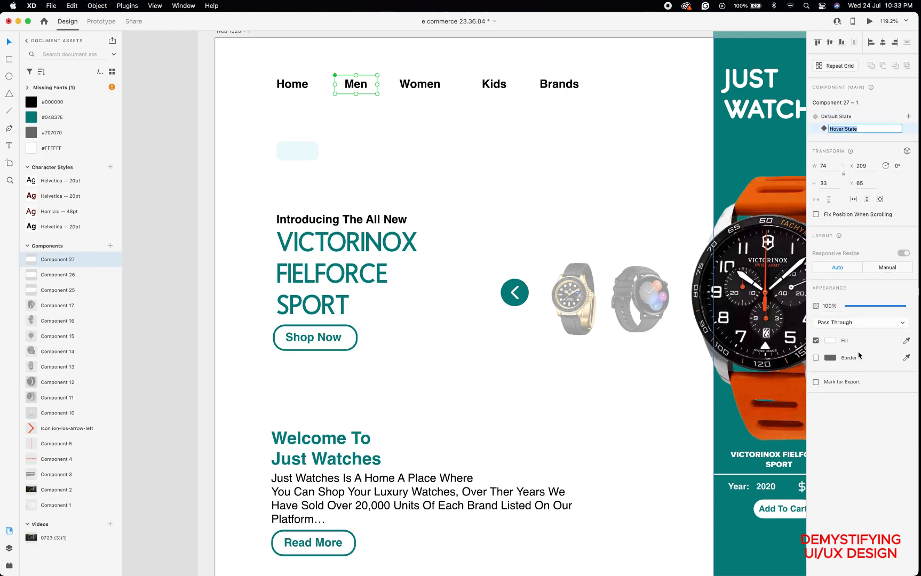
pyautogui.click(829, 341)
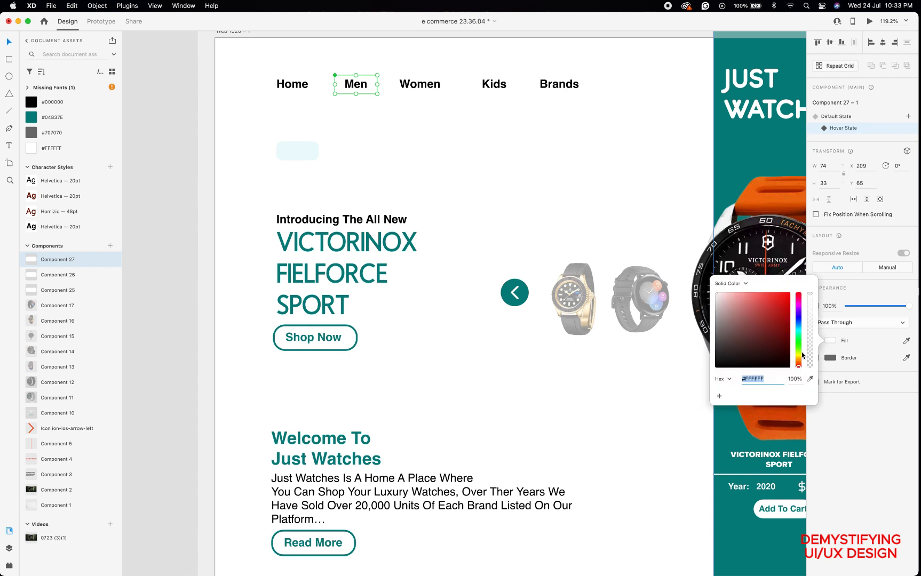
pyautogui.click(810, 378)
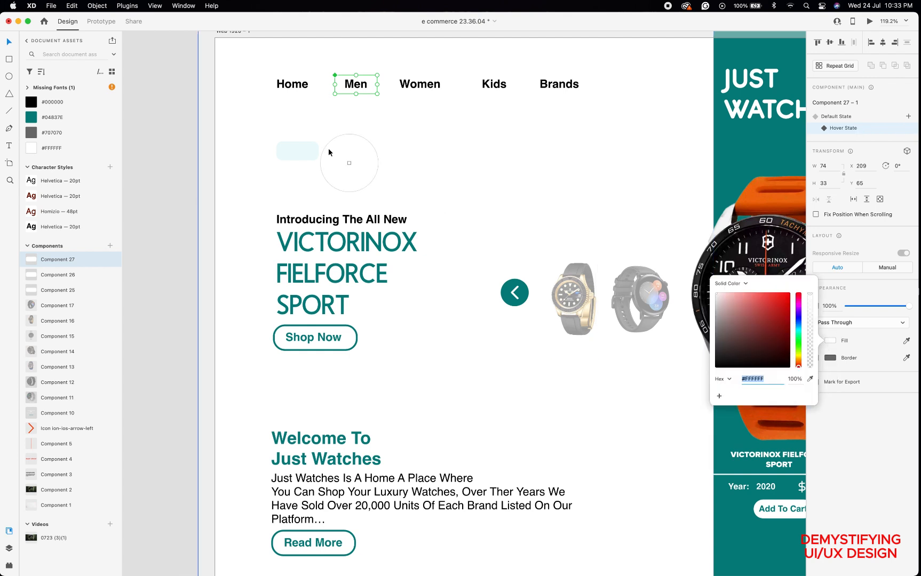
pyautogui.click(307, 152)
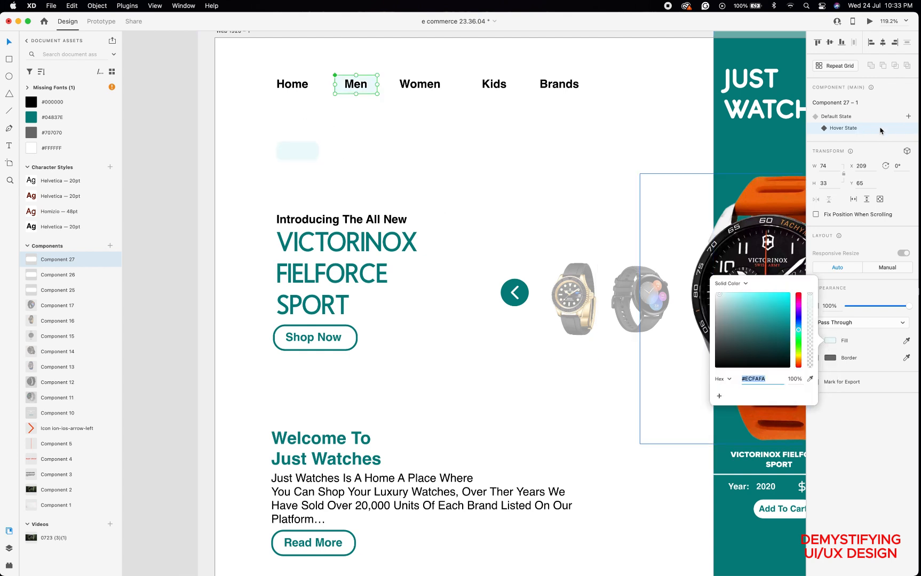
# Return the Men component to default, and place a white #FFFFFF copy of the spare rectangle behind Women, about 93 wide at X 314, Y 64.
pyautogui.click(850, 117)
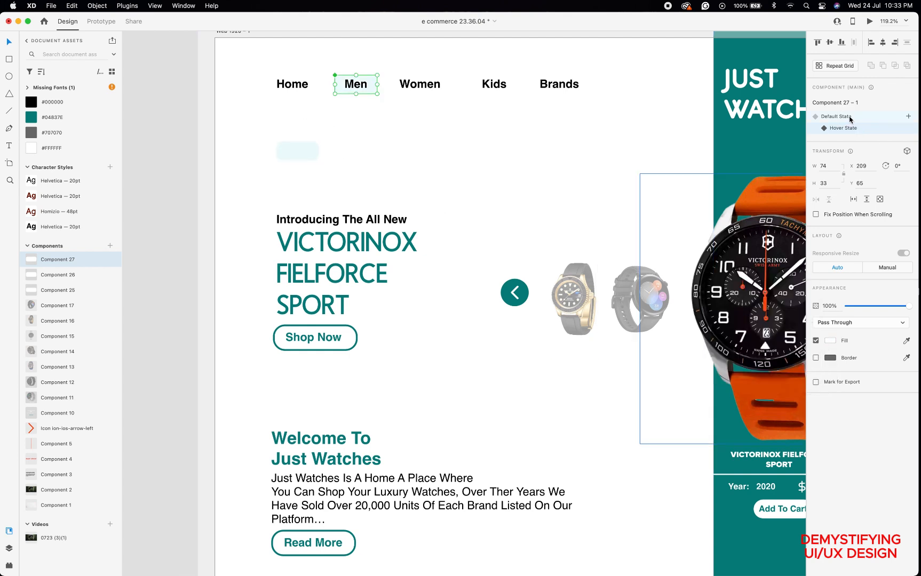
pyautogui.click(372, 139)
pyautogui.moveTo(304, 159); pyautogui.dragTo(446, 85)
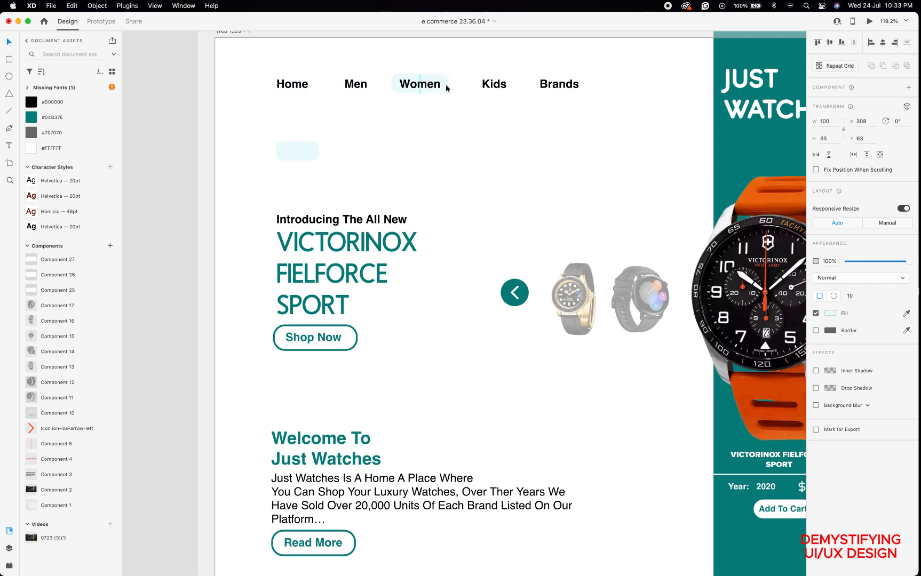
pyautogui.press('Up')
pyautogui.press('Down')
pyautogui.press('Down')
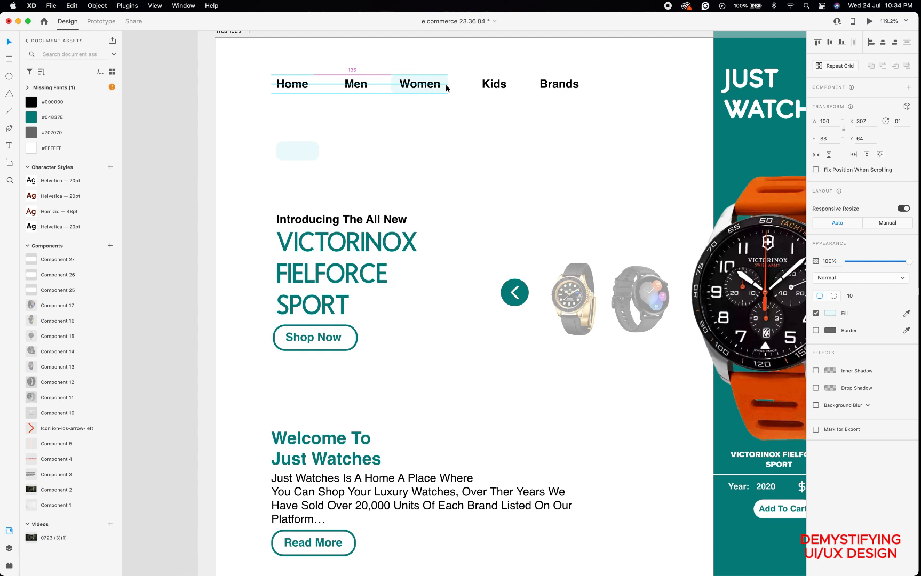
pyautogui.click(391, 84)
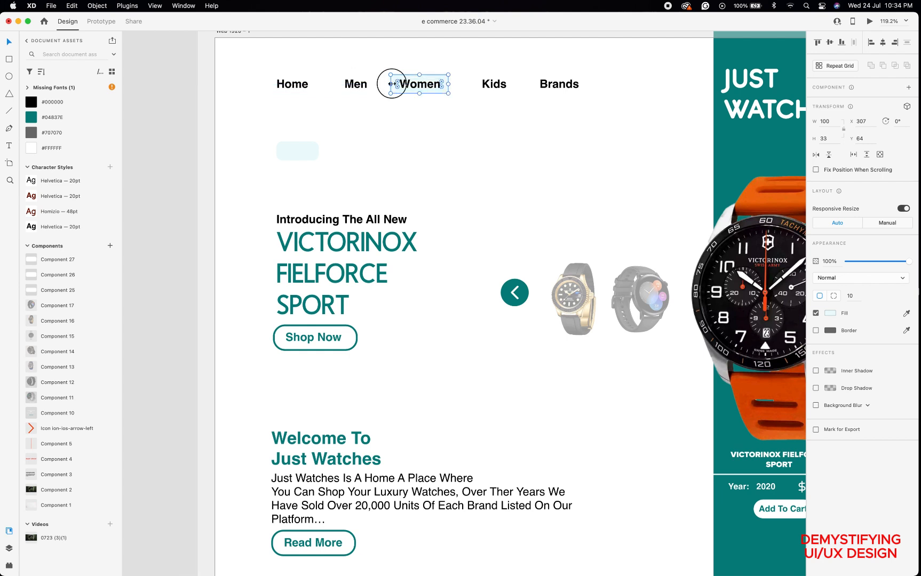
pyautogui.moveTo(391, 84); pyautogui.dragTo(395, 84)
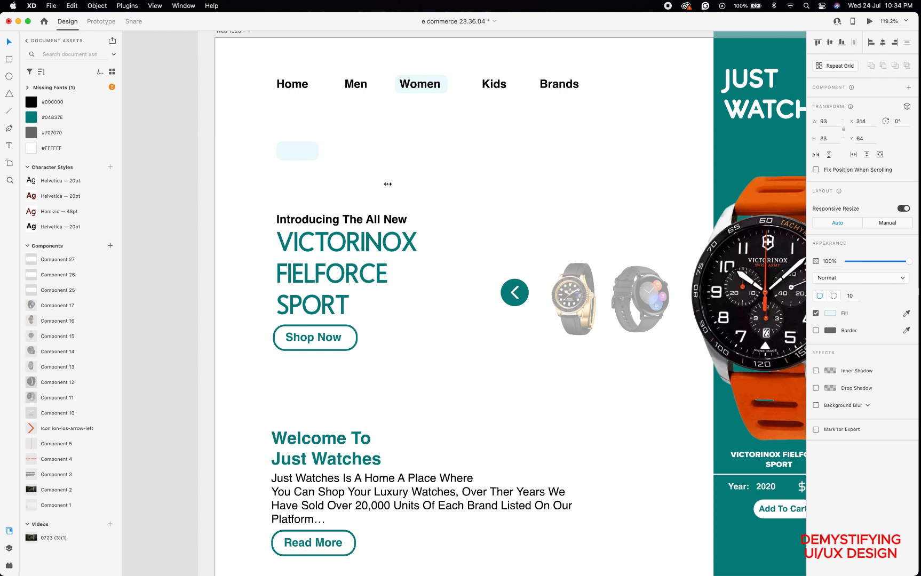
pyautogui.click(33, 148)
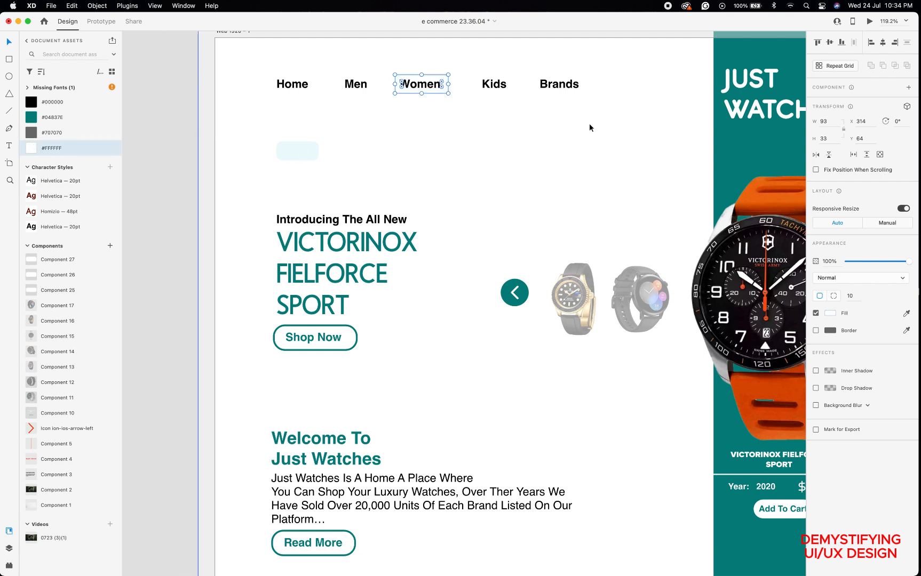
# Make the rectangle behind the Women link a component with a hover state filled with #ECFAFA sampled from the spare rectangle.
pyautogui.click(908, 87)
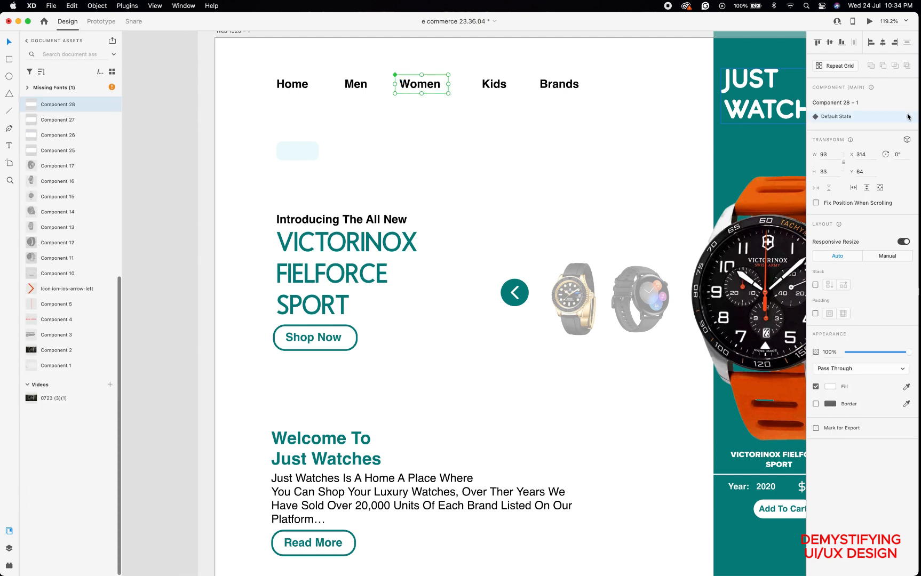
pyautogui.click(908, 117)
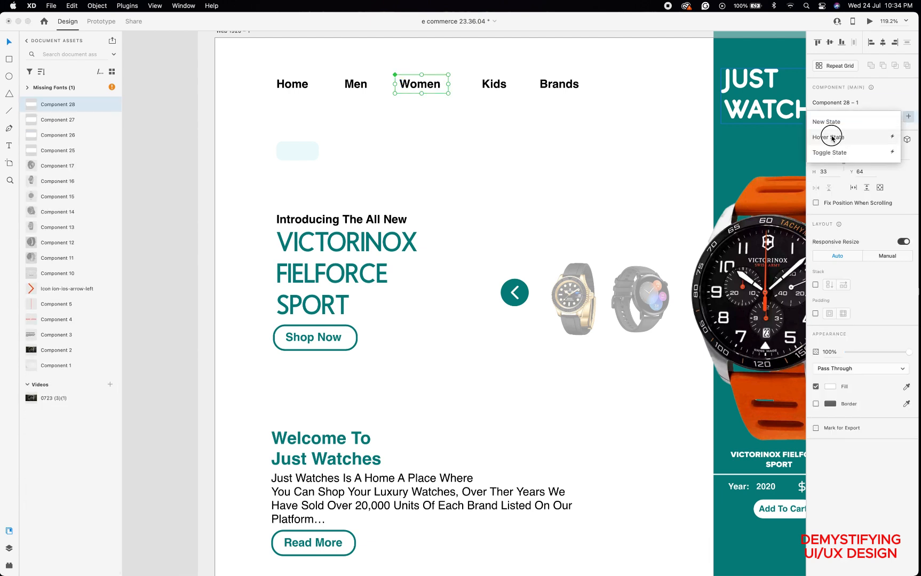
pyautogui.click(832, 138)
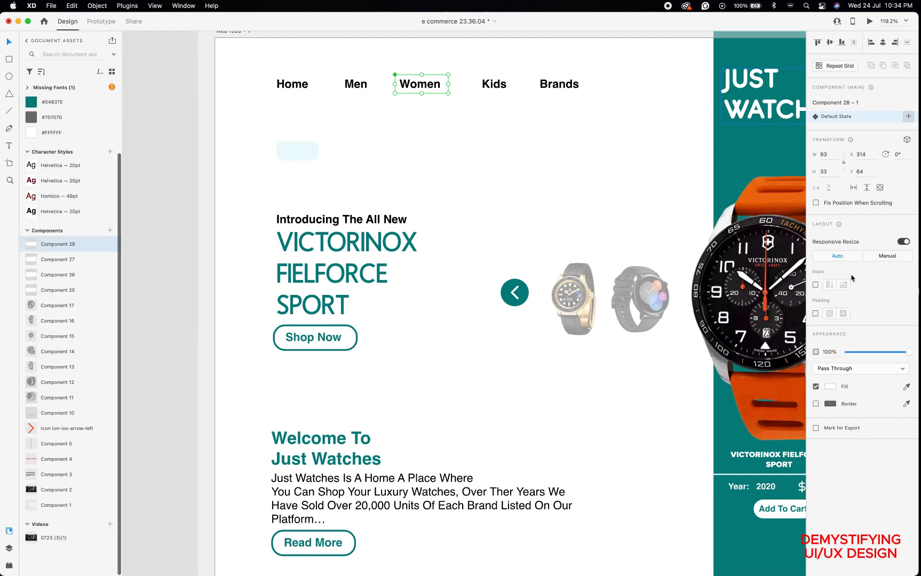
pyautogui.click(830, 342)
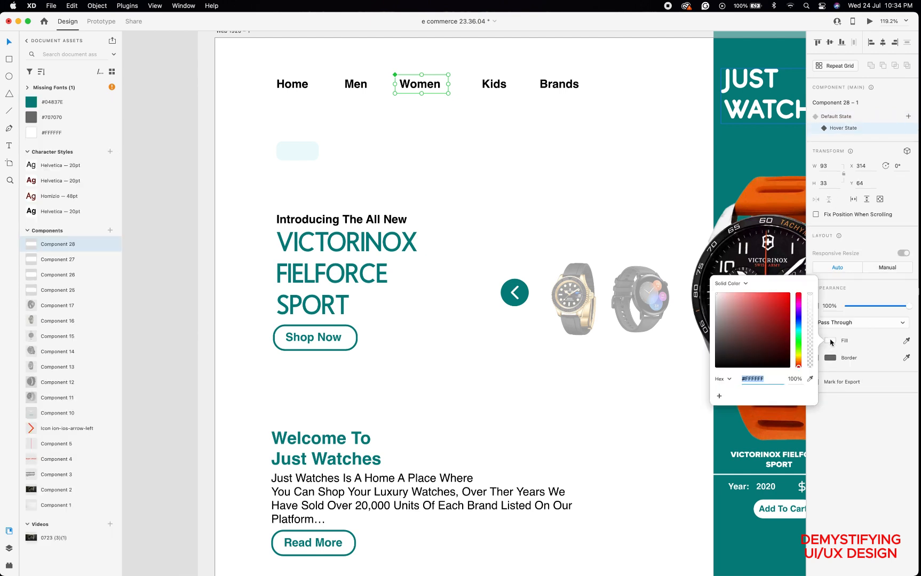
pyautogui.click(303, 151)
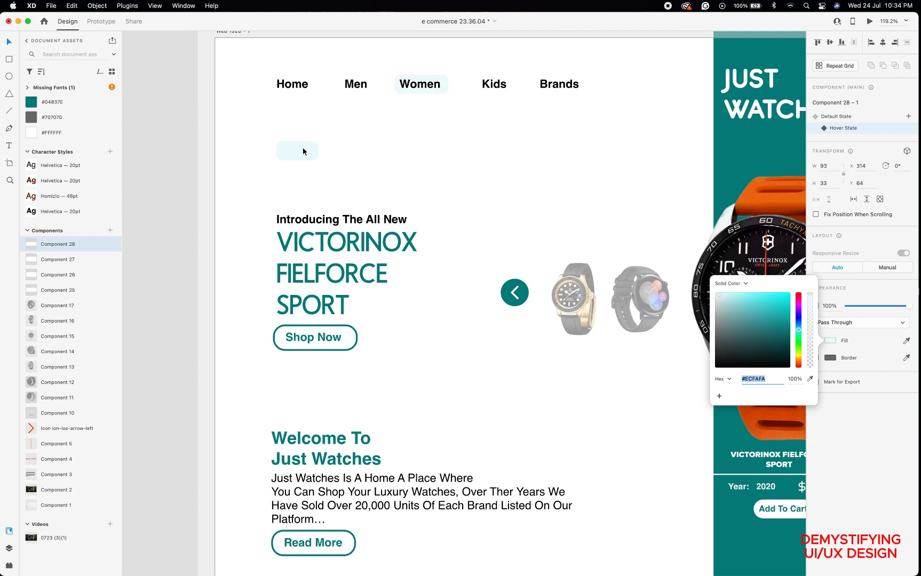
# Return the Women component to its default state, and preview the page to try the navigation hover effects.
pyautogui.click(844, 117)
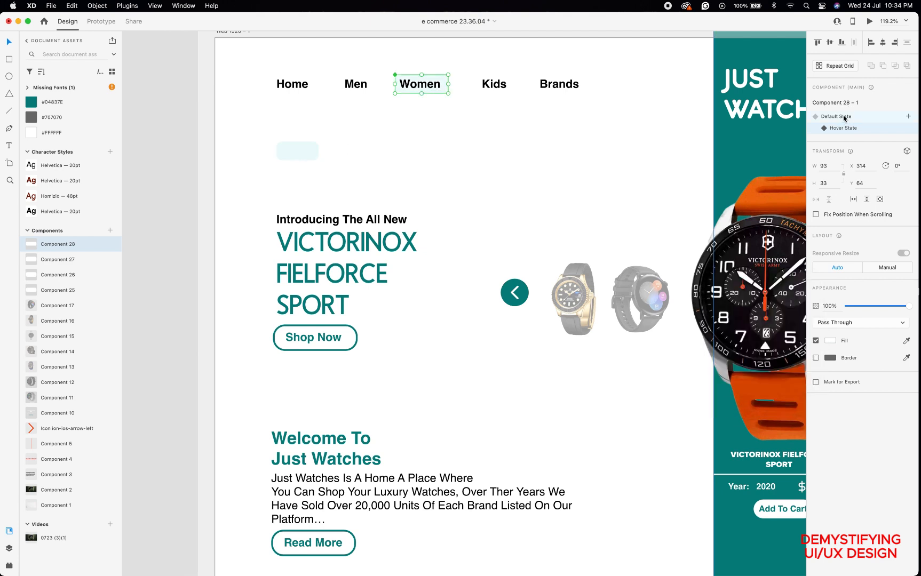
pyautogui.click(869, 22)
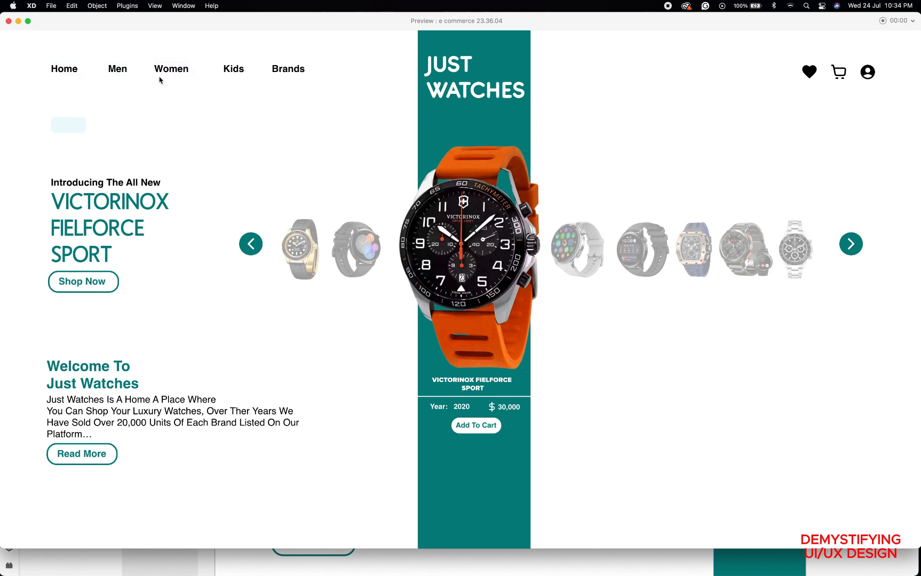
pyautogui.click(9, 21)
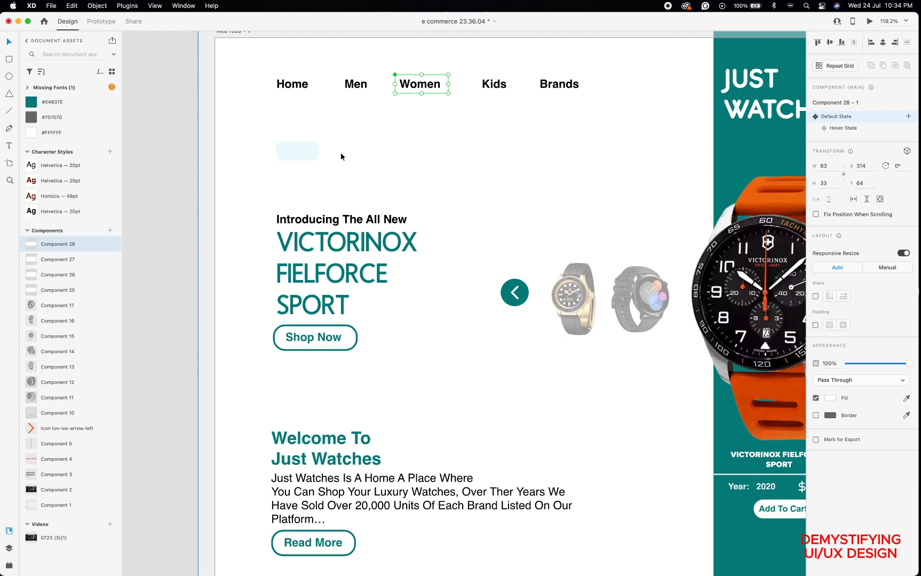
# Copy the spare #ECFAFA rectangle behind the Kids link at about X 451, Y 64, and fill the copy with white #FFFFFF.
pyautogui.click(301, 153)
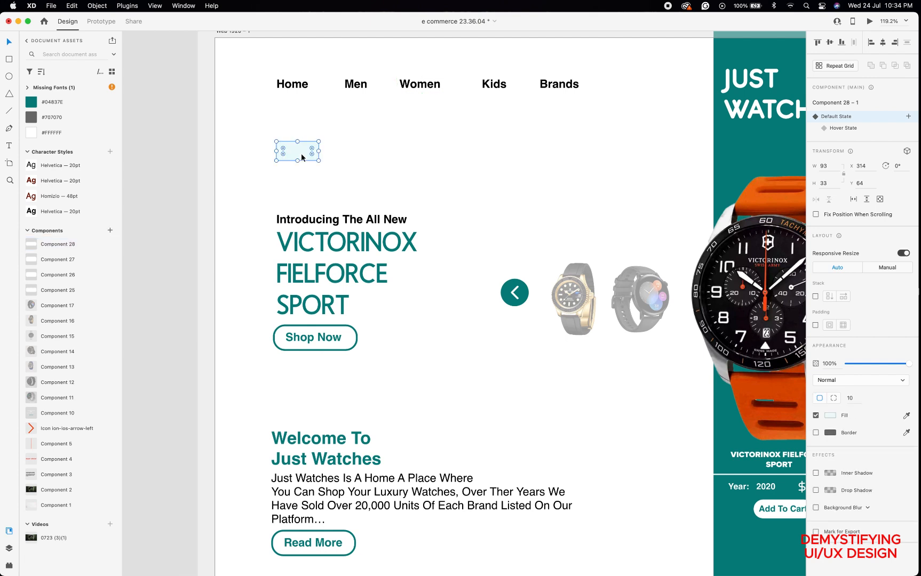
pyautogui.moveTo(301, 158); pyautogui.dragTo(499, 89)
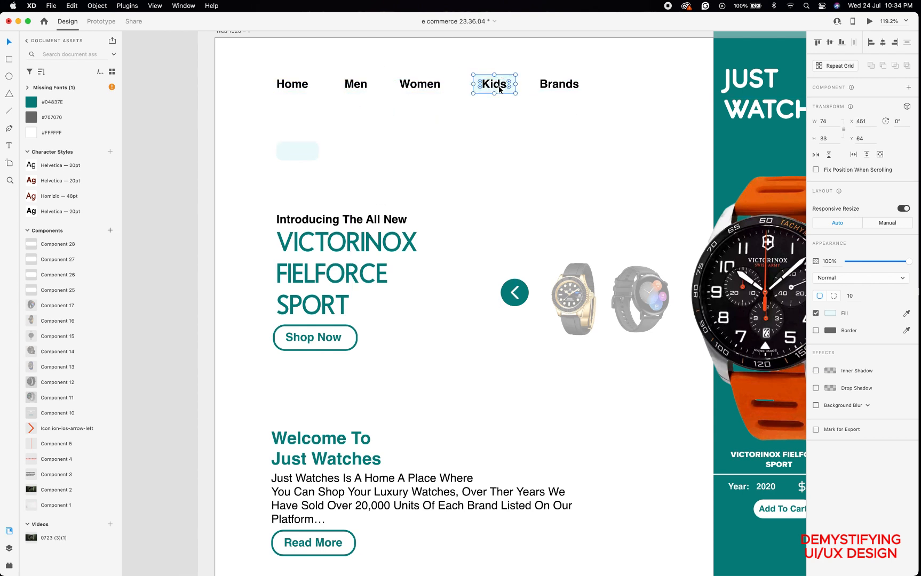
pyautogui.click(31, 135)
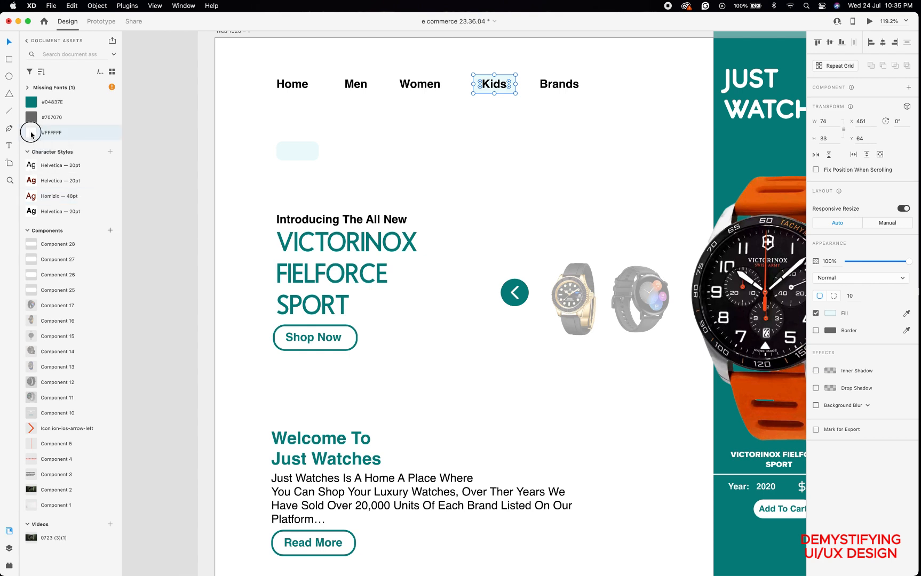
# Make the Kids rectangle a component with a hover state filled with #ECFAFA from the spare rectangle, and return it to the default state.
pyautogui.click(908, 88)
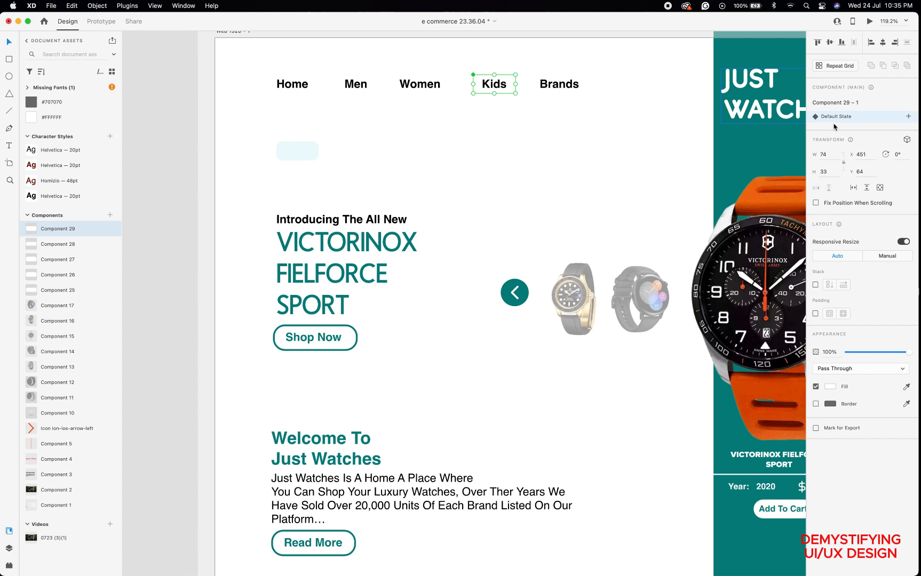
pyautogui.click(908, 116)
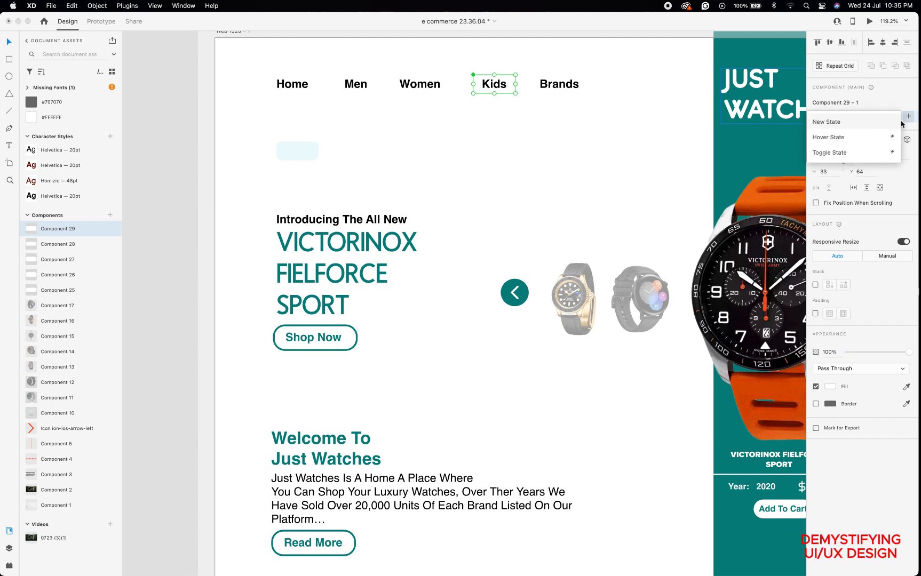
pyautogui.click(848, 138)
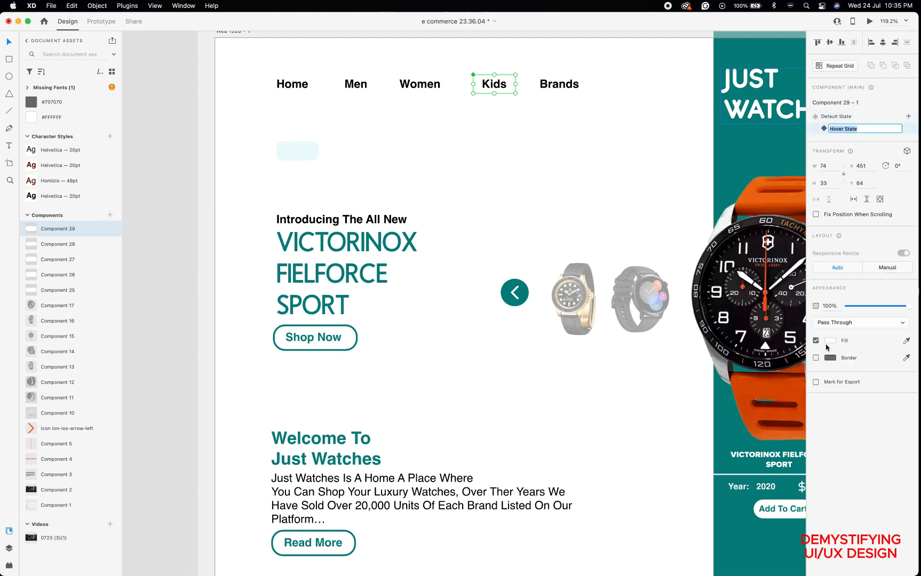
pyautogui.click(829, 343)
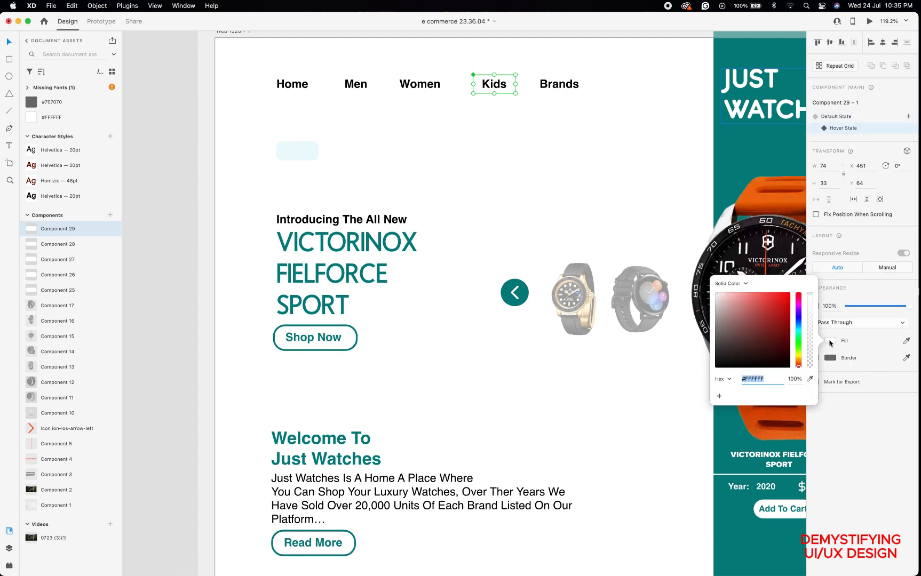
pyautogui.click(810, 378)
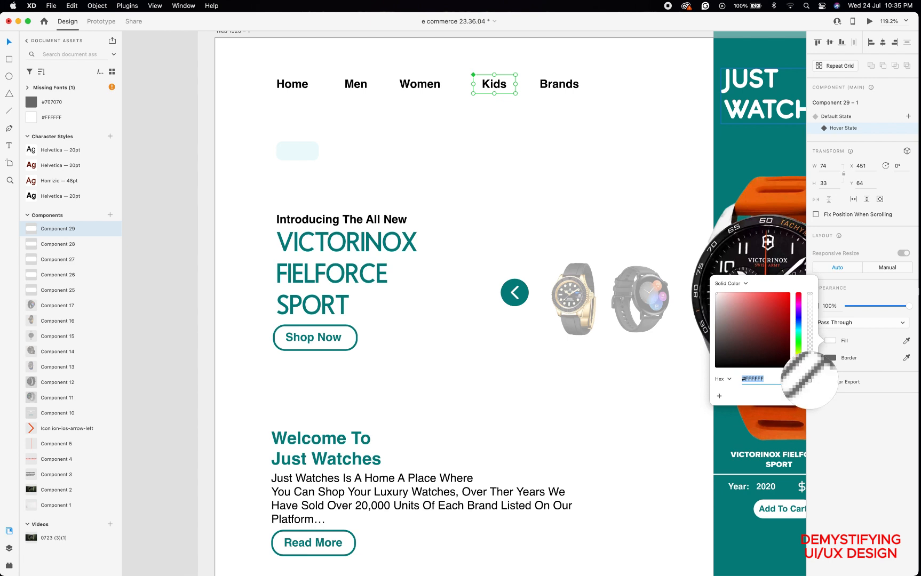
pyautogui.click(299, 156)
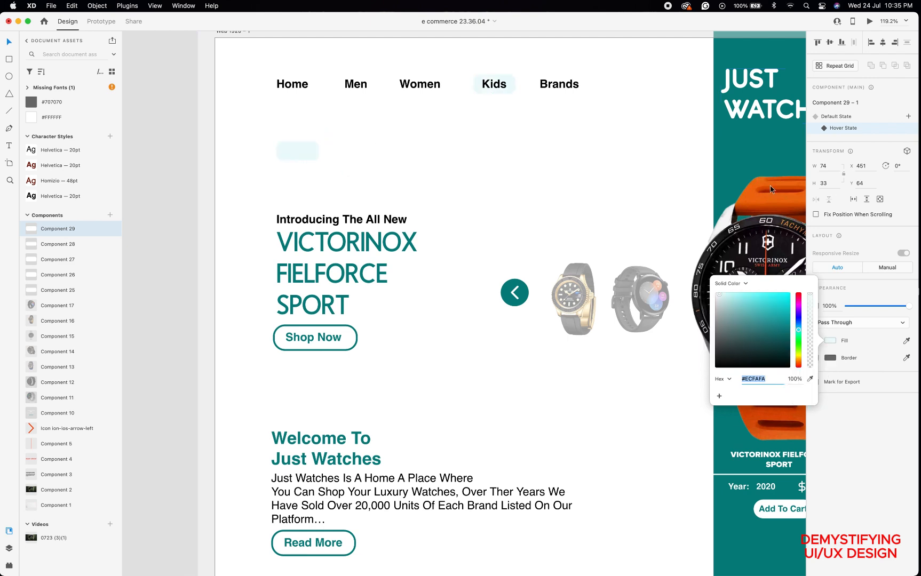
pyautogui.click(852, 117)
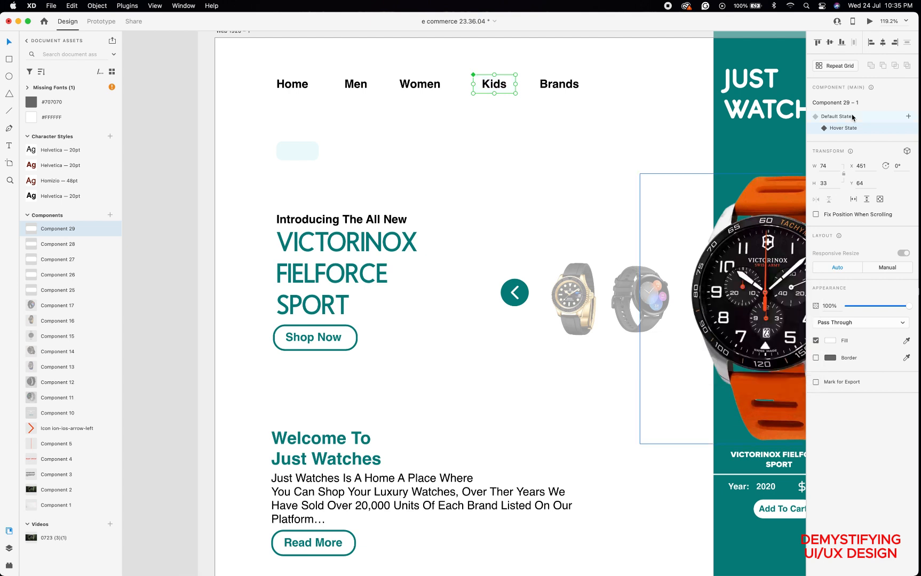
# Move the spare rectangle itself behind the Brands link, about 85 wide at X 558, Y 64, and fill it with white #FFFFFF.
pyautogui.click(297, 150)
pyautogui.moveTo(297, 151); pyautogui.dragTo(584, 83)
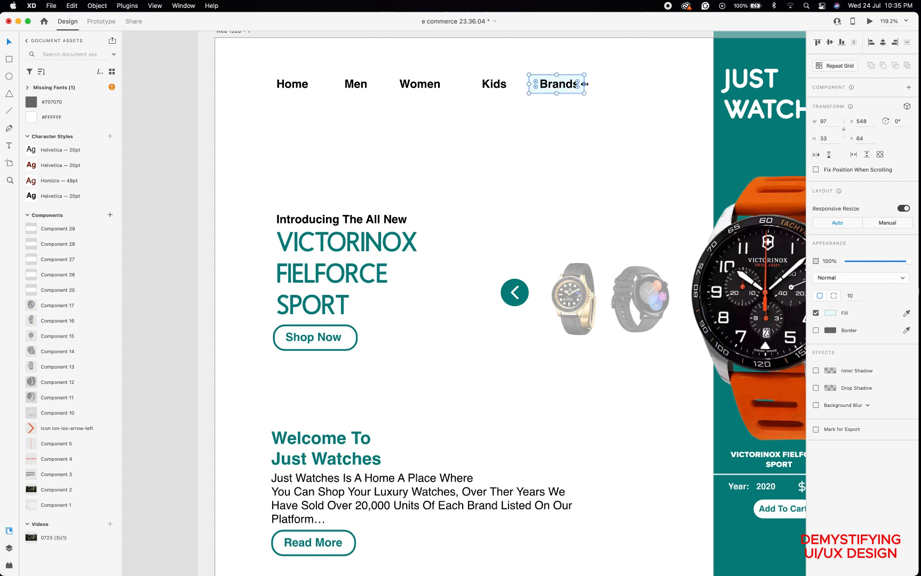
pyautogui.moveTo(529, 84); pyautogui.dragTo(534, 83)
pyautogui.click(32, 119)
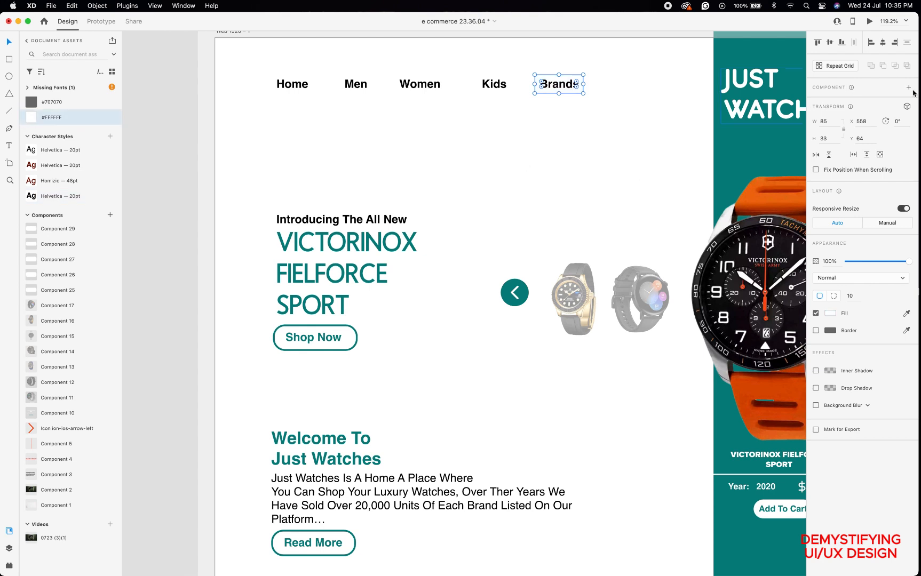
# Group the white rectangle behind the Brands link and turn it into a component with a hover state.
pyautogui.press('super+g')
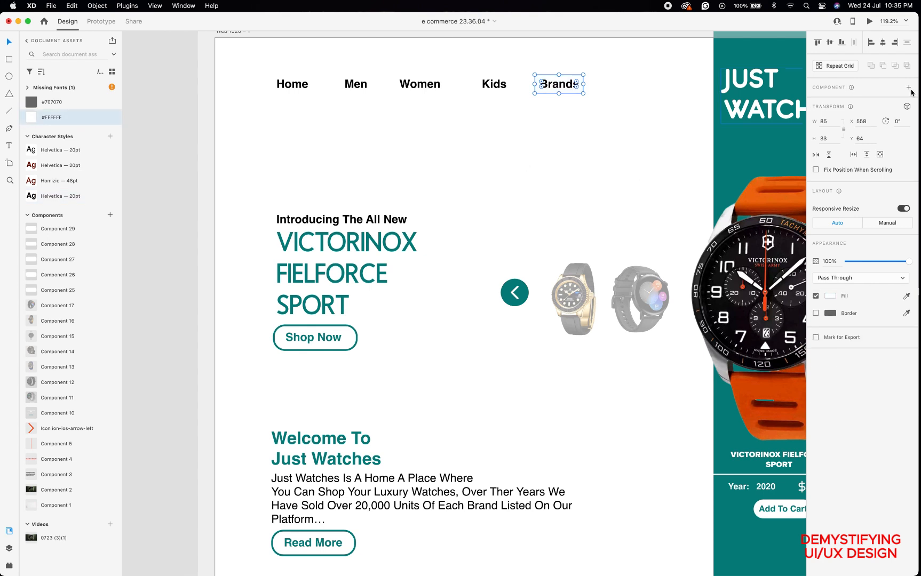
pyautogui.click(909, 88)
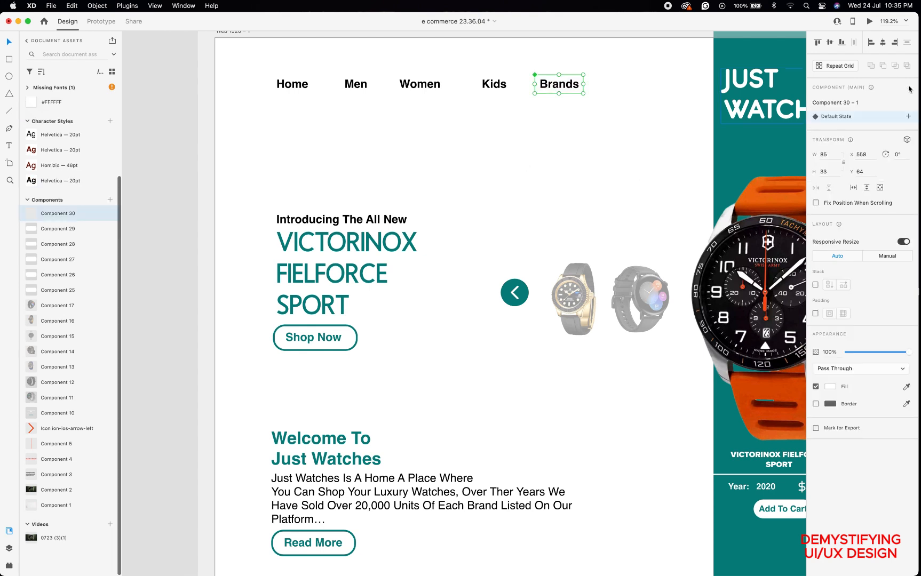
pyautogui.click(909, 117)
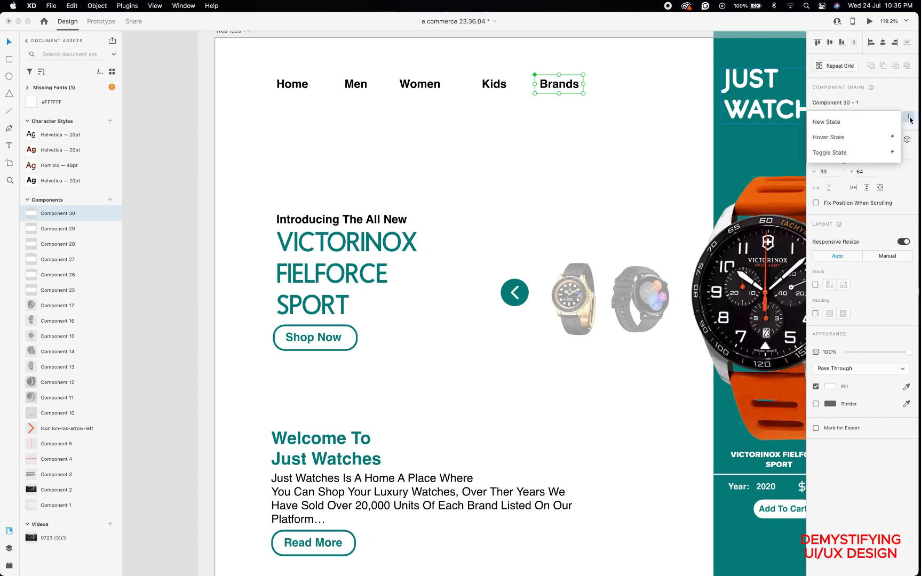
pyautogui.click(836, 138)
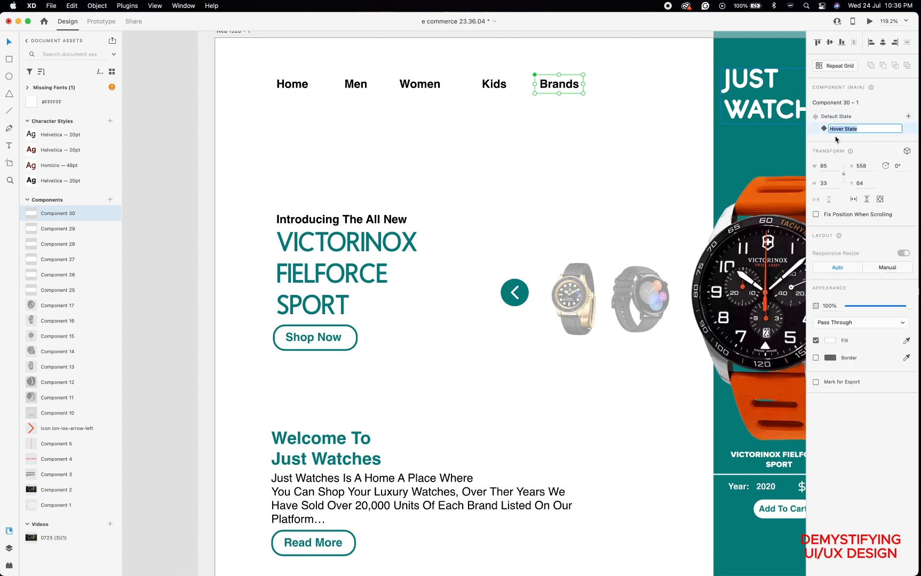
# Fill the Brands component's hover state with a pale teal mixed by hand, about #E2F4F3.
pyautogui.click(830, 342)
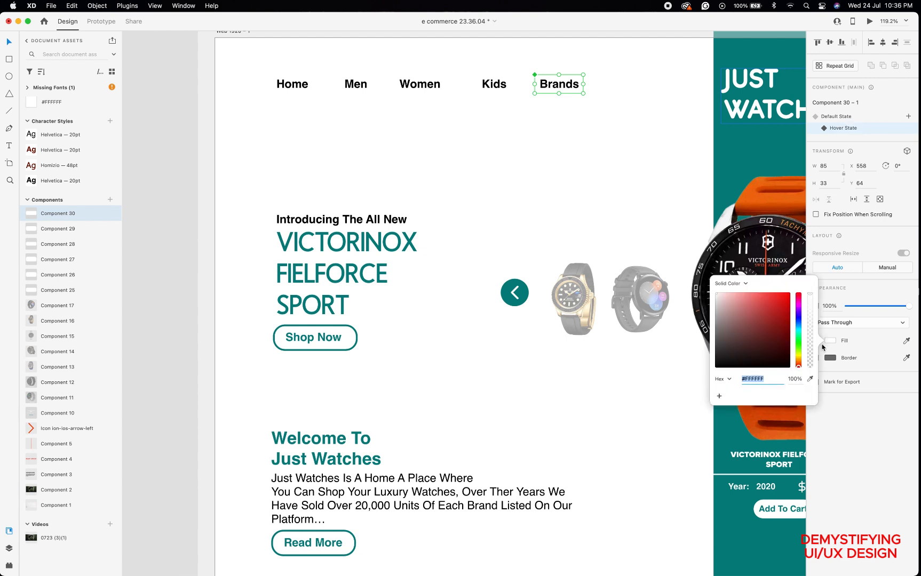
pyautogui.click(810, 380)
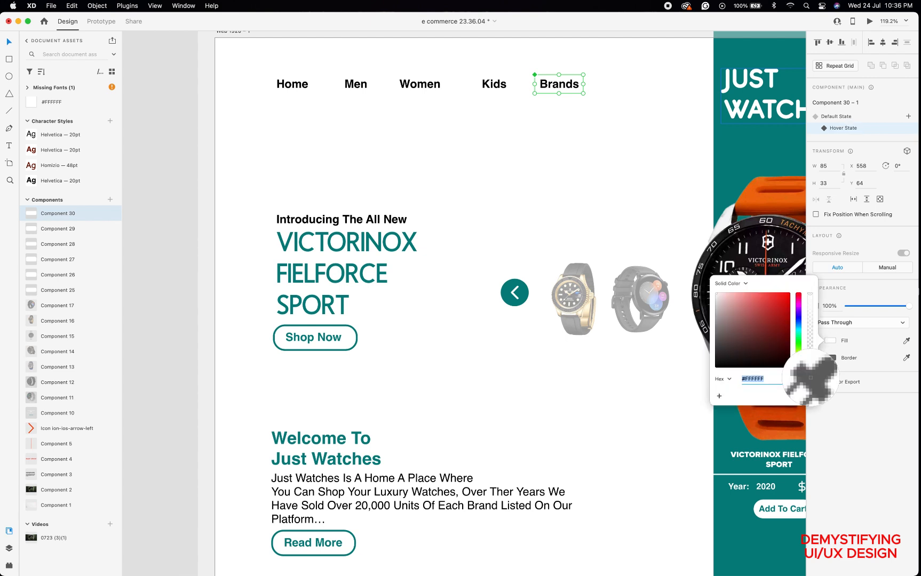
pyautogui.click(798, 328)
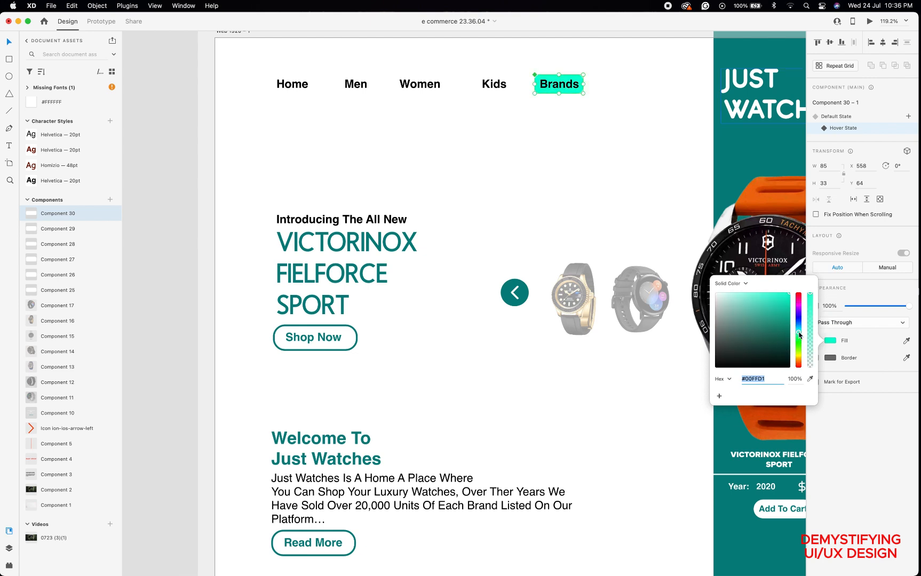
pyautogui.click(798, 330)
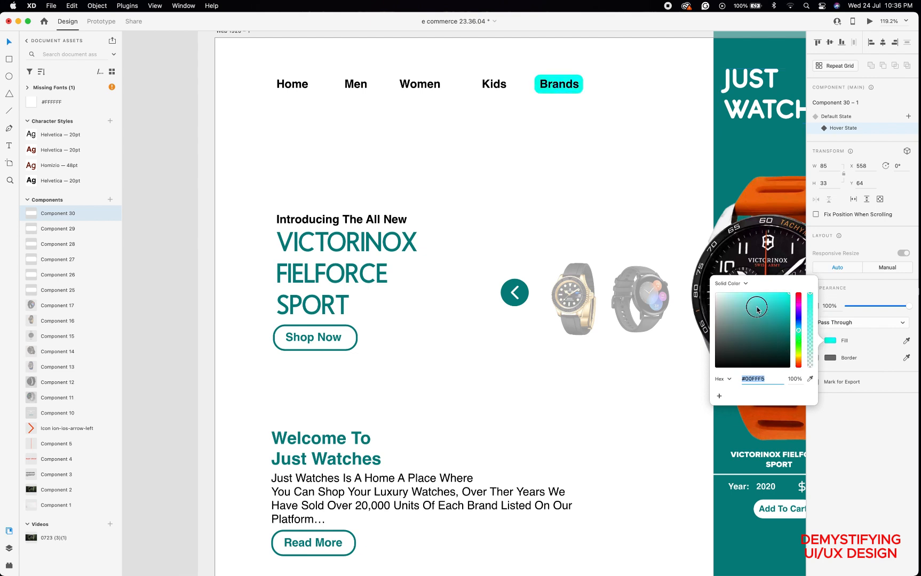
pyautogui.moveTo(731, 300); pyautogui.dragTo(719, 295)
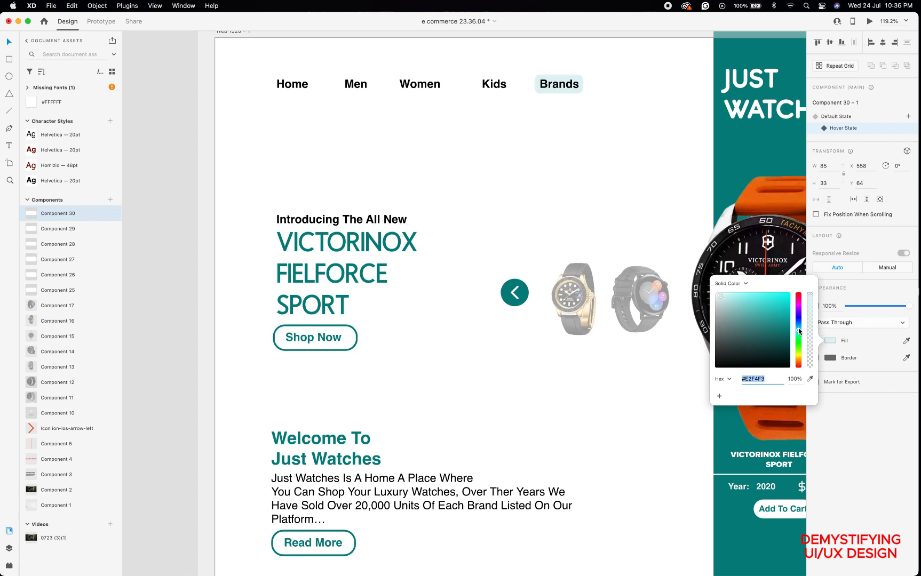
# Shift the Brands component's hover fill to a paler blue tint, about #ECF5F8, and return the component to its default state.
pyautogui.moveTo(799, 331); pyautogui.dragTo(798, 326)
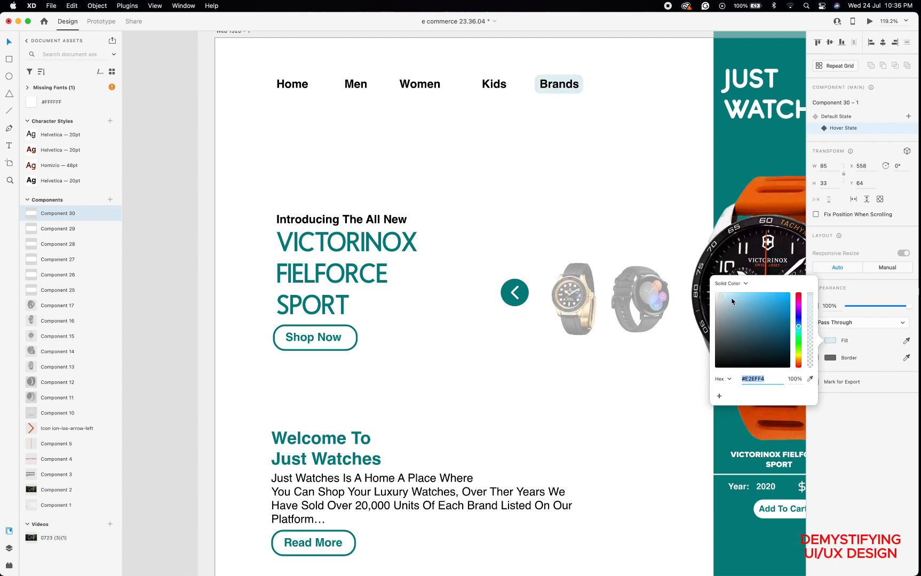
pyautogui.moveTo(723, 300); pyautogui.dragTo(720, 298)
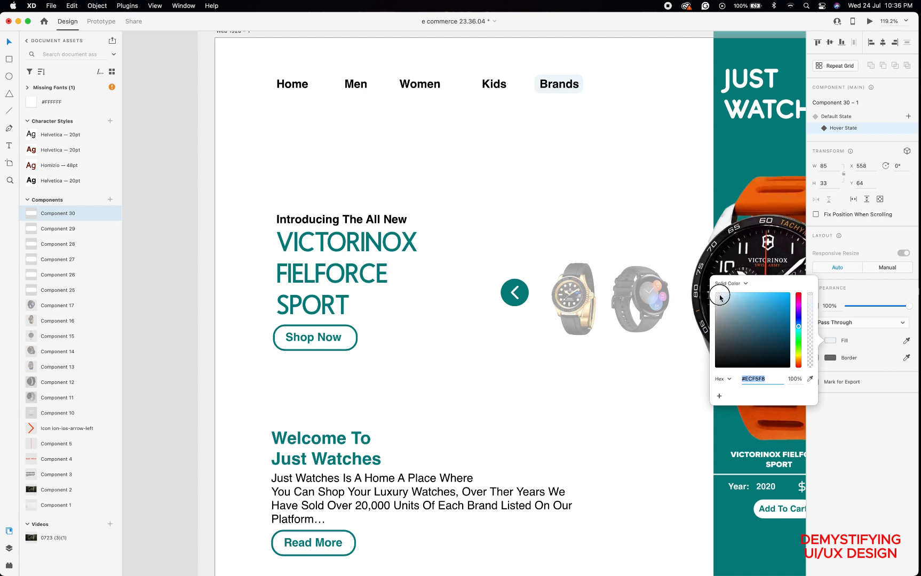
pyautogui.click(847, 116)
pyautogui.click(846, 116)
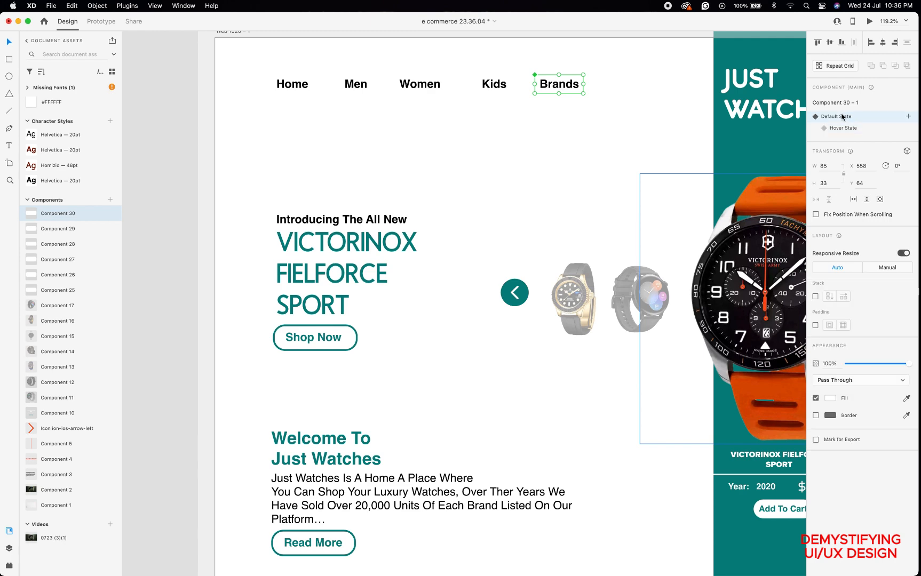
# Preview the home page to check the navigation links' hover highlights, and close the preview.
pyautogui.click(868, 22)
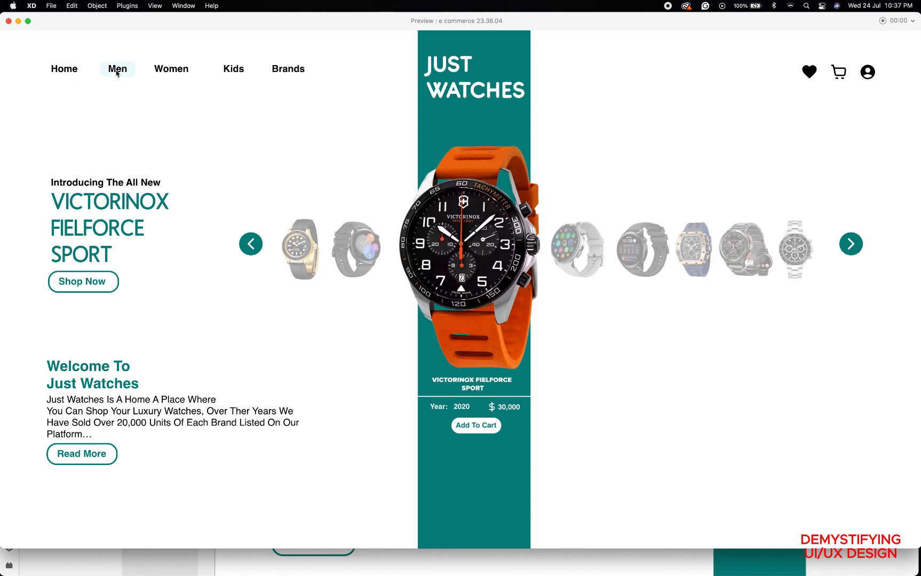
pyautogui.click(8, 21)
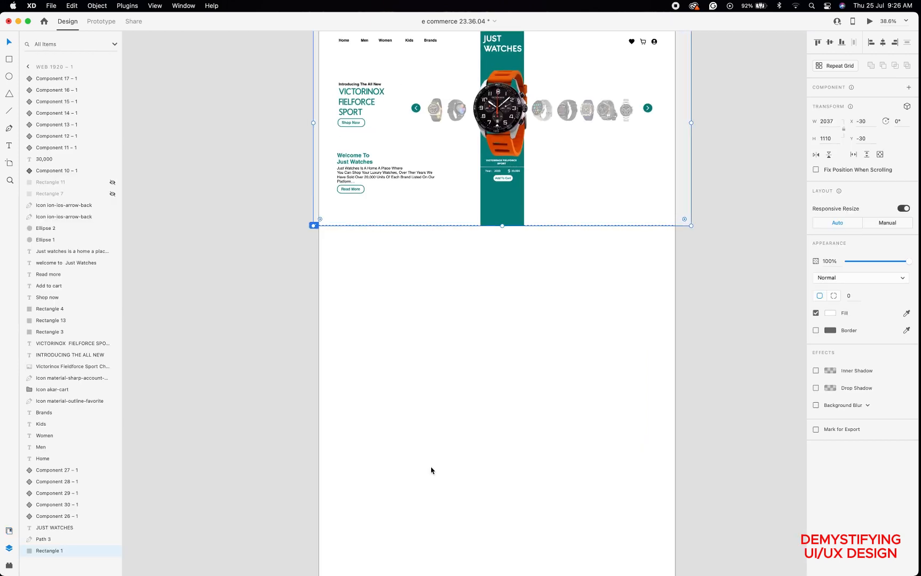
# Place an instance of Component 1 directly below the hero section, at about X -58, Y 1071.
pyautogui.scroll(-3, 431, 470)
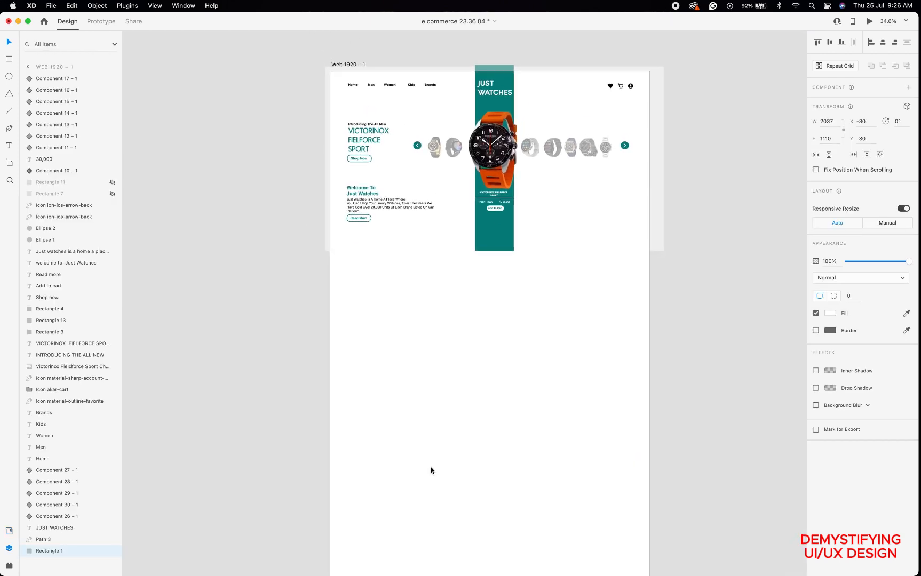
pyautogui.scroll(3, 431, 470)
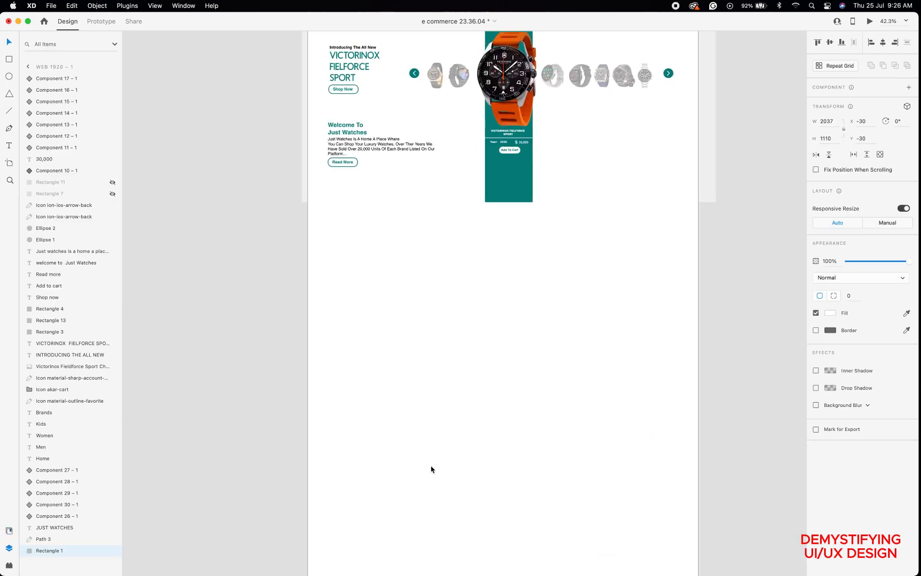
pyautogui.scroll(-3, 431, 470)
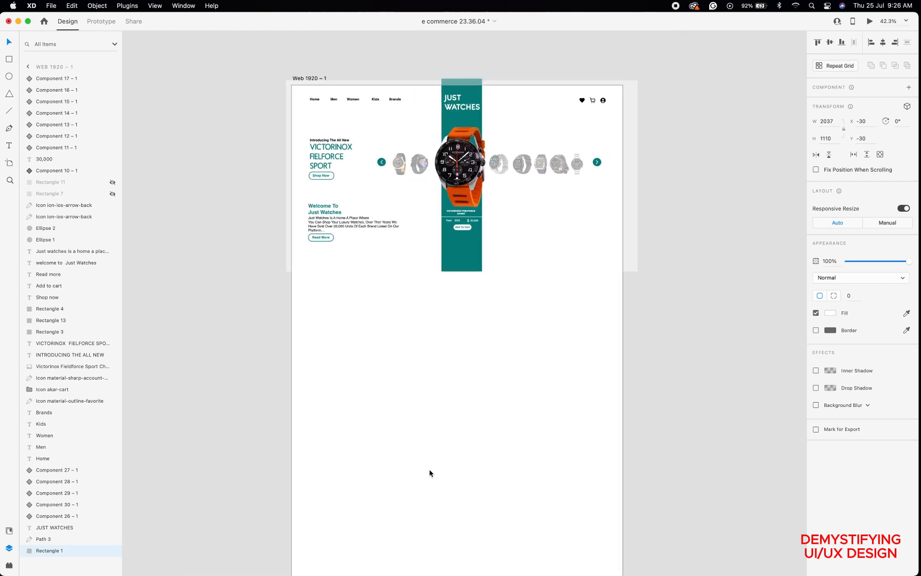
pyautogui.scroll(-3, 430, 473)
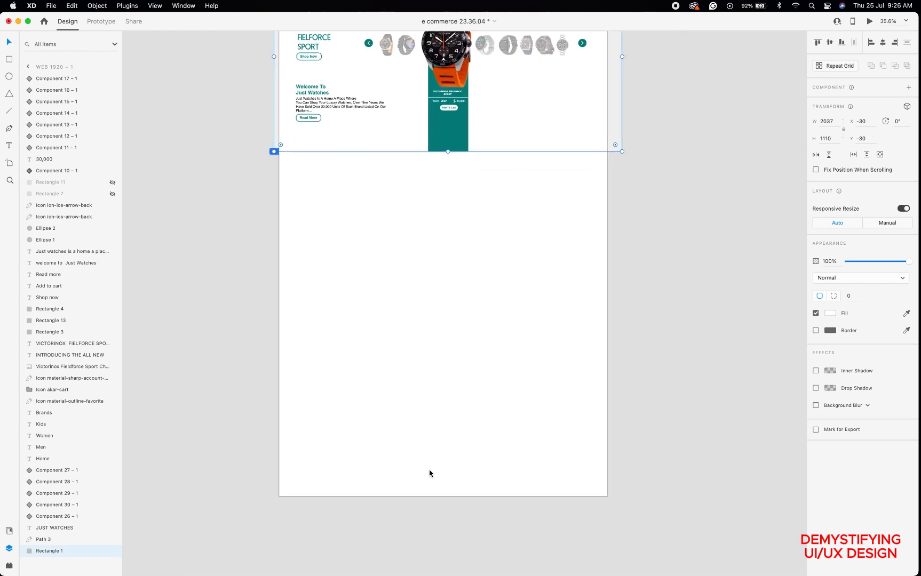
pyautogui.scroll(5, 430, 359)
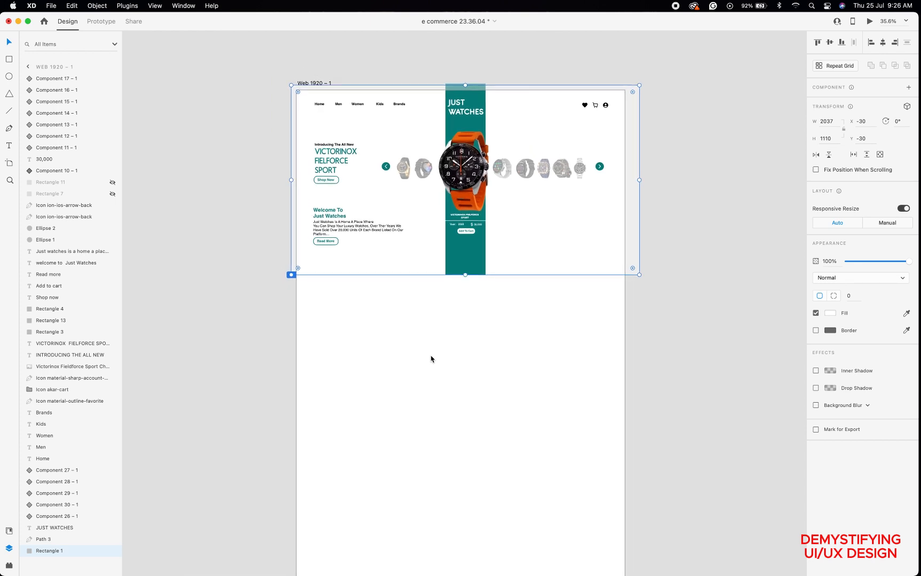
pyautogui.click(9, 531)
pyautogui.scroll(-3, 338, 413)
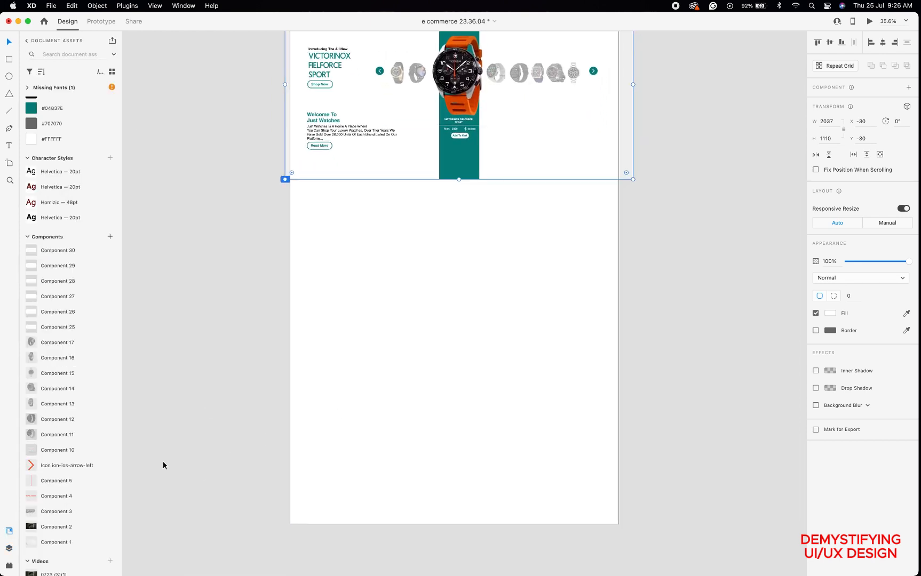
pyautogui.scroll(-1, 80, 464)
pyautogui.scroll(-2, 83, 465)
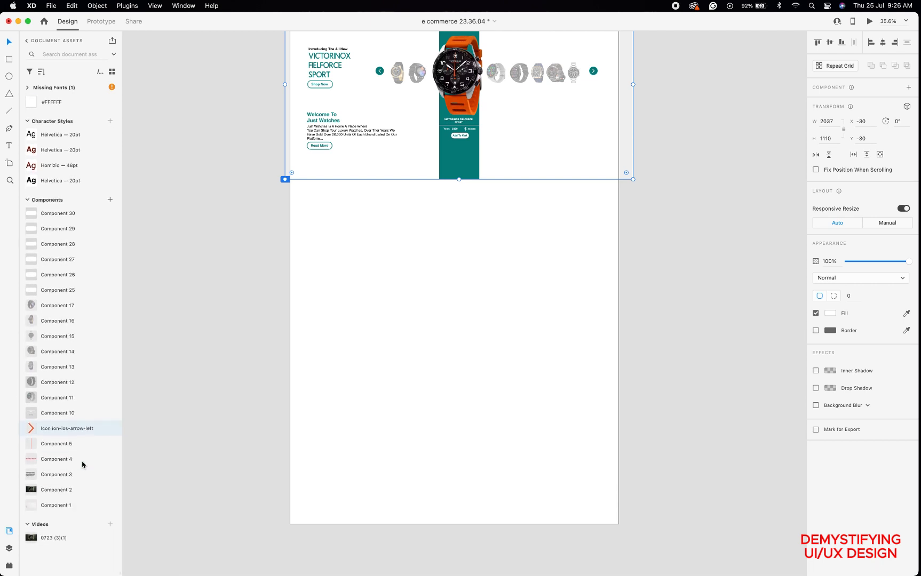
pyautogui.scroll(-1, 82, 464)
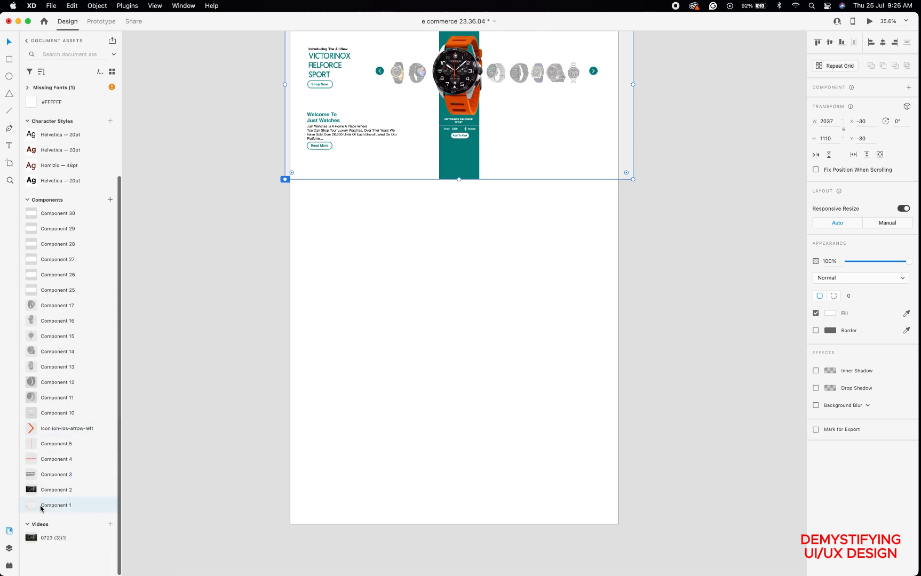
pyautogui.moveTo(42, 509); pyautogui.dragTo(382, 332)
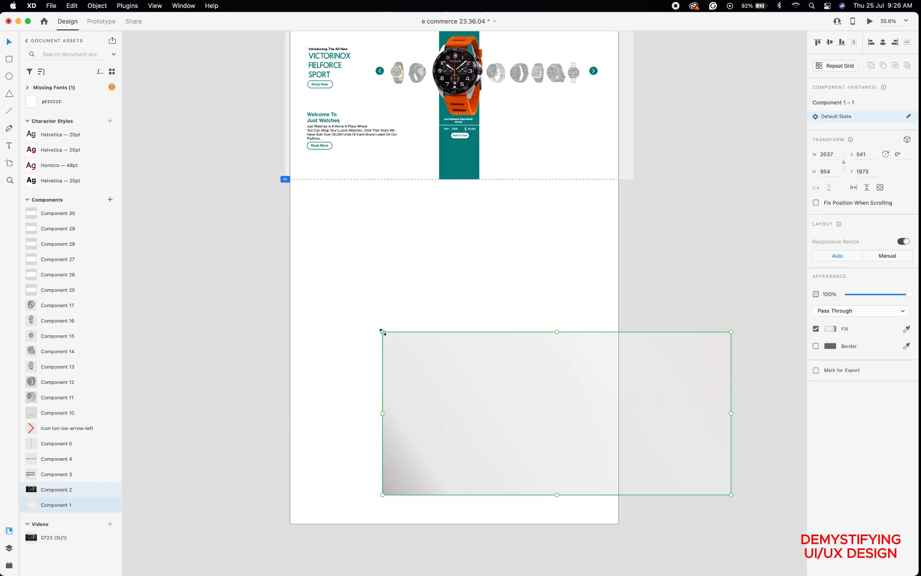
pyautogui.moveTo(463, 370); pyautogui.dragTo(366, 218)
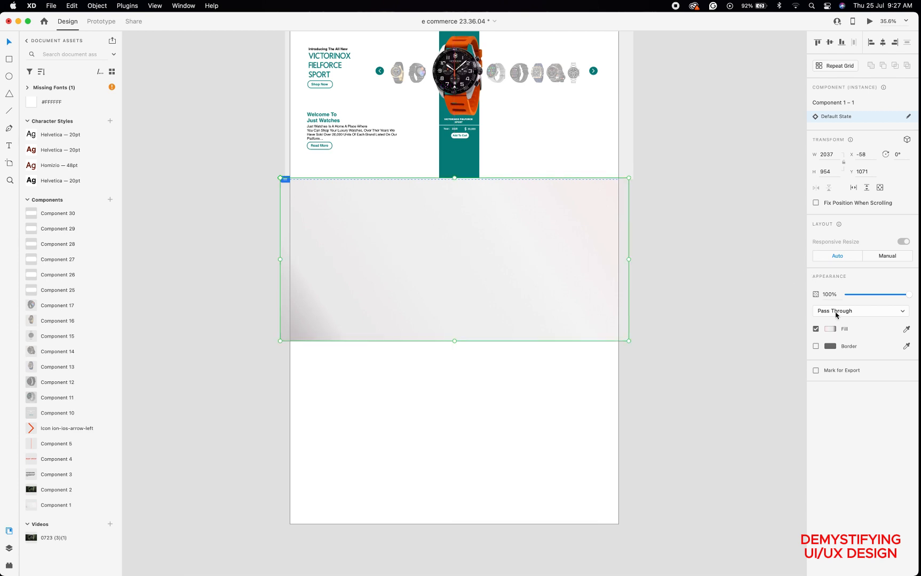
# Keep the new section rectangle's fill as a linear gradient and reposition its two middle stops for a broader grey shade with a diagonal light band.
pyautogui.doubleClick(536, 234)
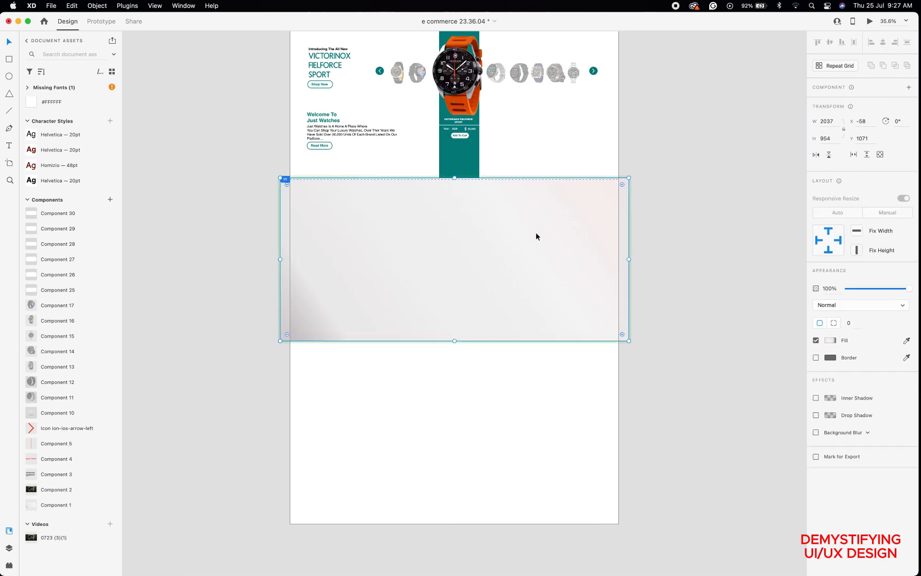
pyautogui.click(830, 340)
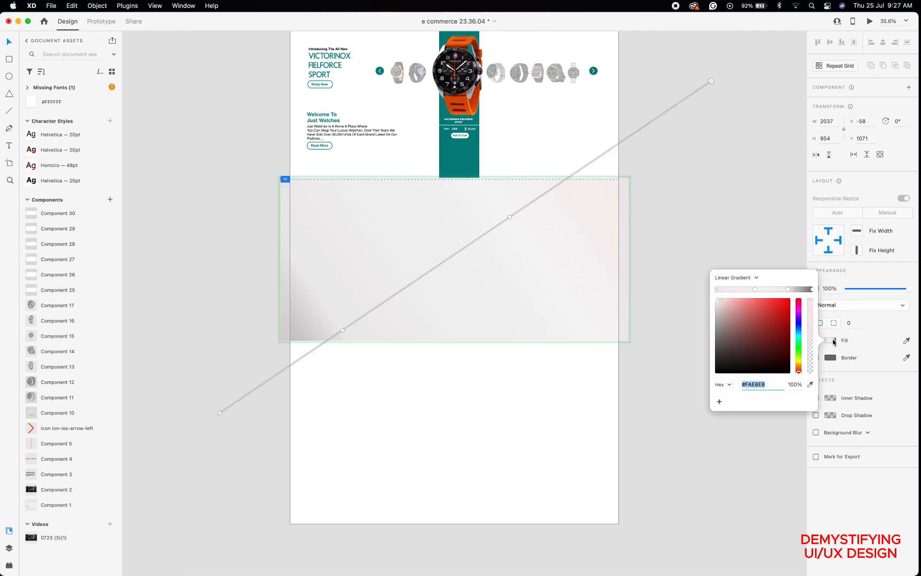
pyautogui.click(756, 278)
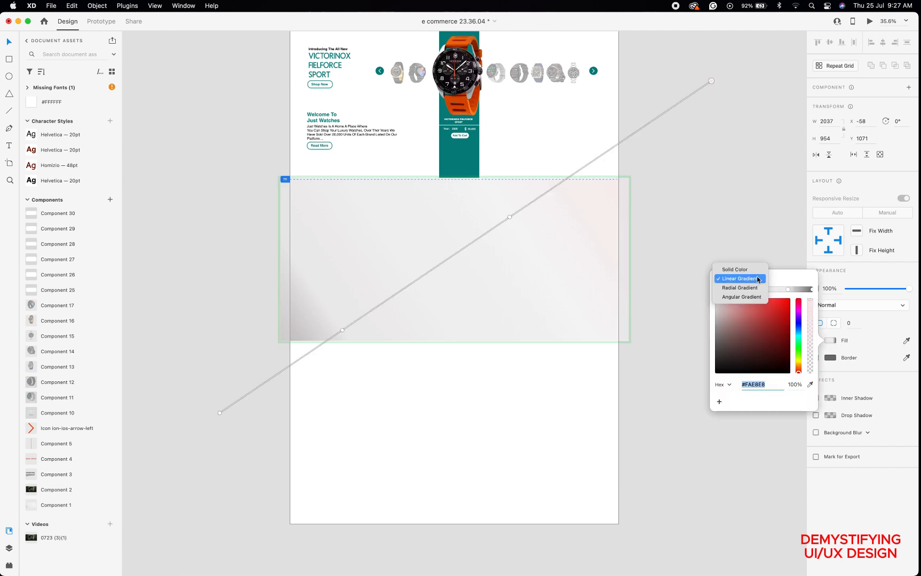
pyautogui.click(734, 279)
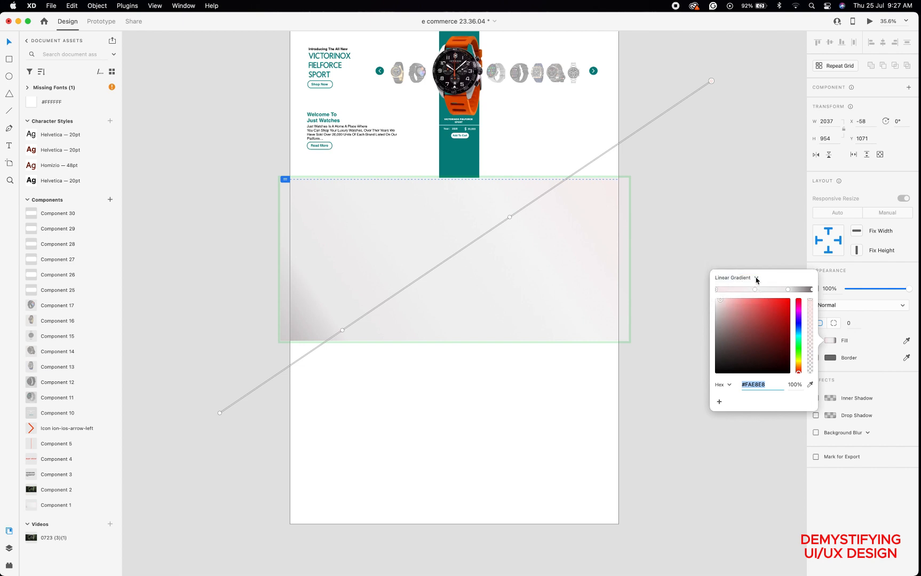
pyautogui.click(757, 278)
pyautogui.click(756, 279)
pyautogui.moveTo(341, 330); pyautogui.dragTo(410, 289)
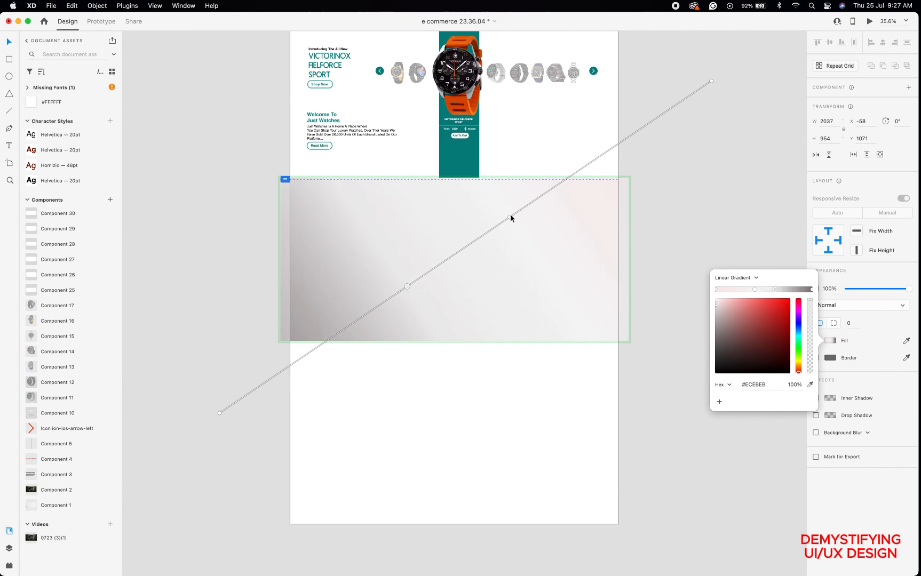
pyautogui.moveTo(510, 216); pyautogui.dragTo(491, 233)
pyautogui.moveTo(407, 287); pyautogui.dragTo(560, 192)
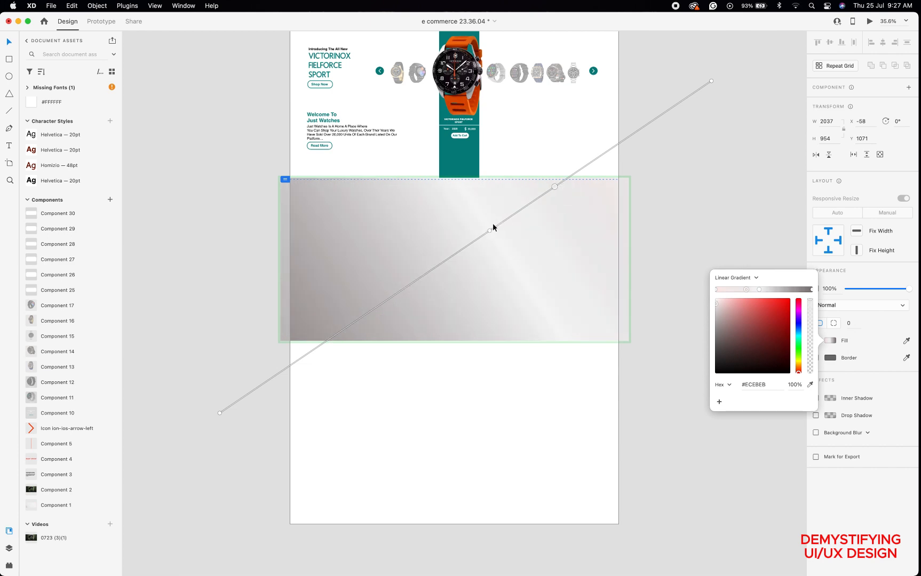
pyautogui.moveTo(489, 231); pyautogui.dragTo(424, 270)
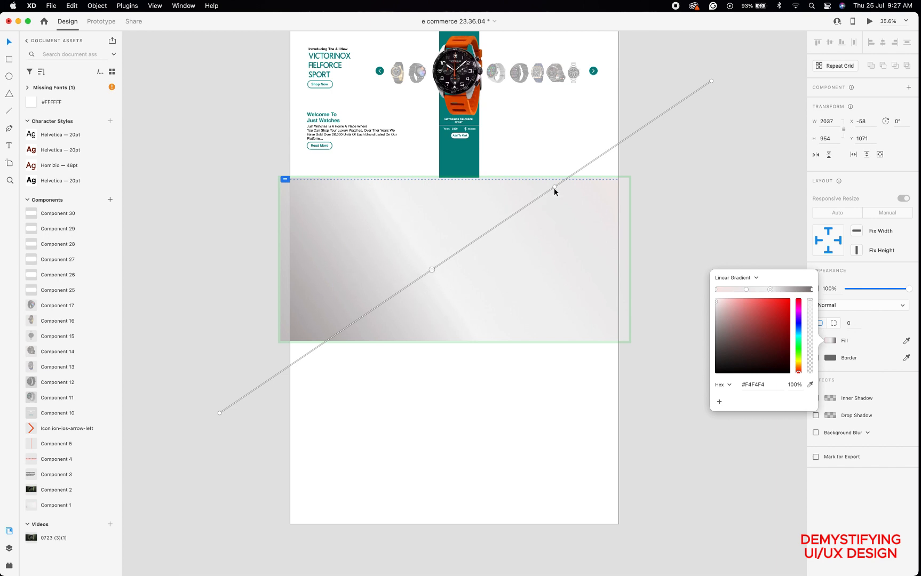
pyautogui.moveTo(555, 187); pyautogui.dragTo(536, 220)
pyautogui.click(666, 205)
pyautogui.click(666, 205)
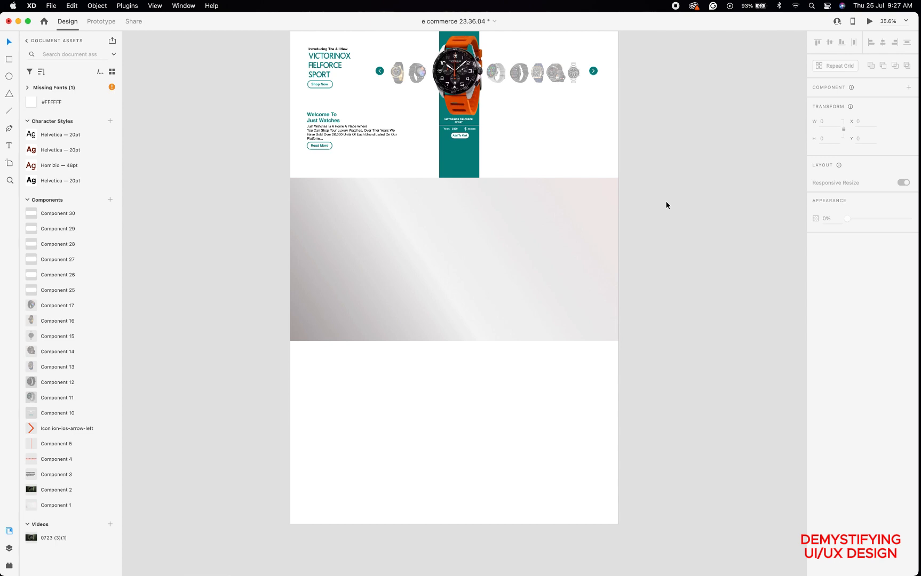
# Preview the home page through to its end to examine the new gradient section, and close the preview.
pyautogui.scroll(5, 666, 205)
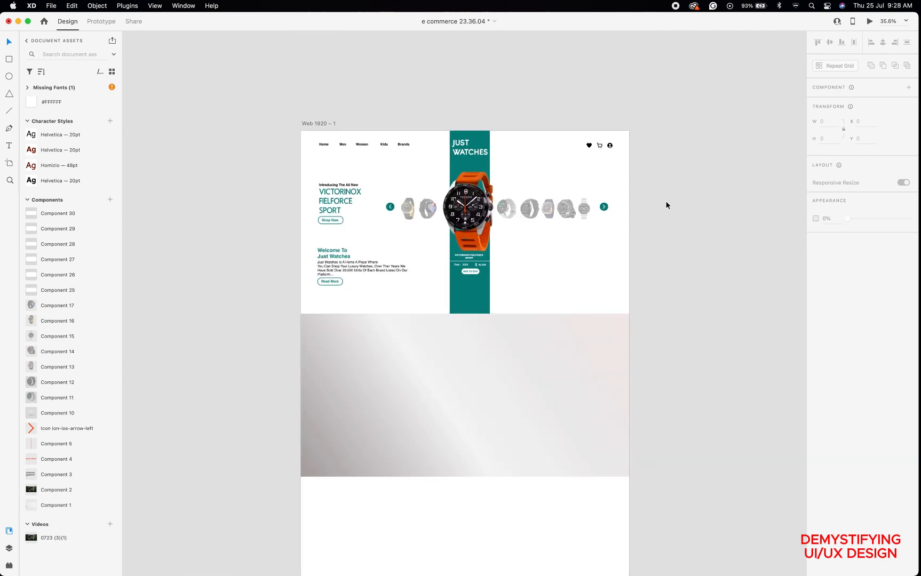
pyautogui.click(869, 21)
pyautogui.scroll(-5, 464, 388)
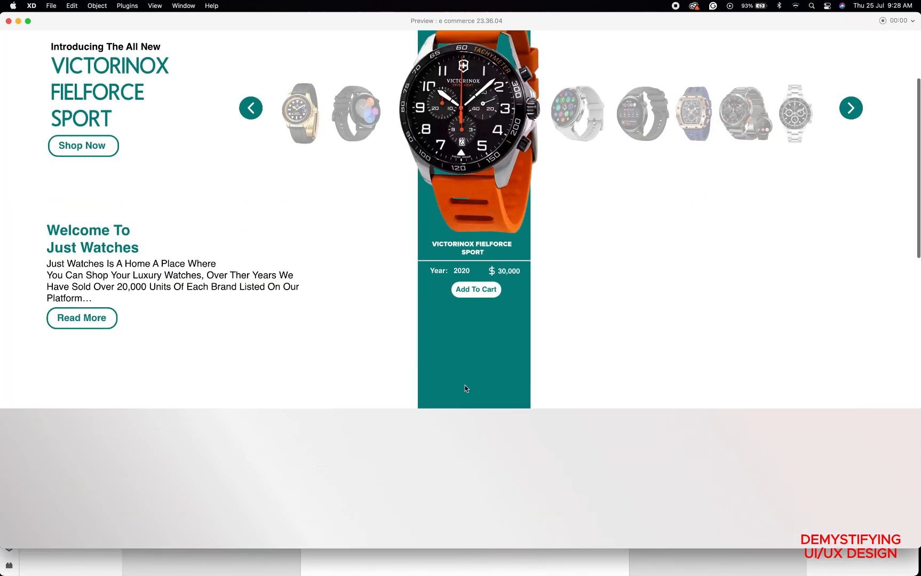
pyautogui.scroll(-20, 464, 388)
pyautogui.scroll(4, 464, 388)
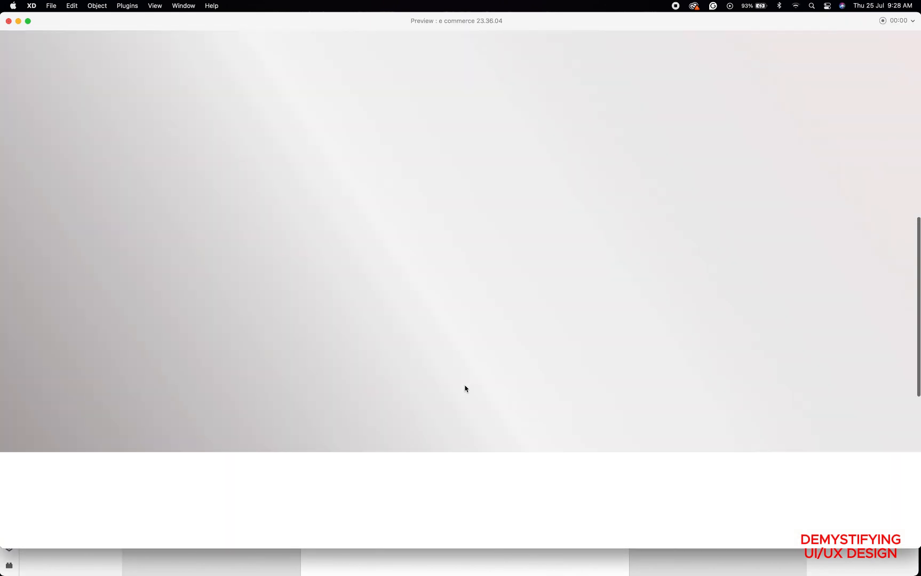
pyautogui.scroll(15, 464, 387)
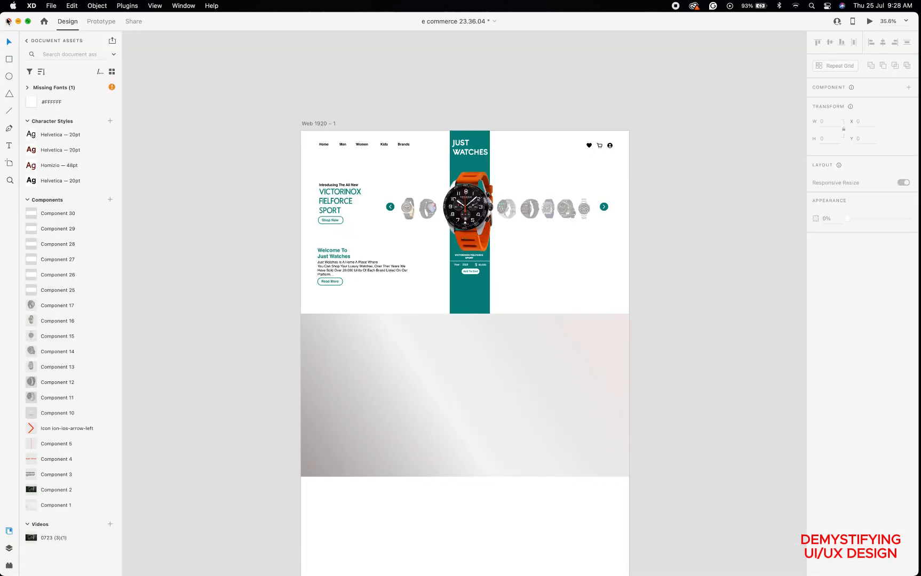
pyautogui.click(8, 20)
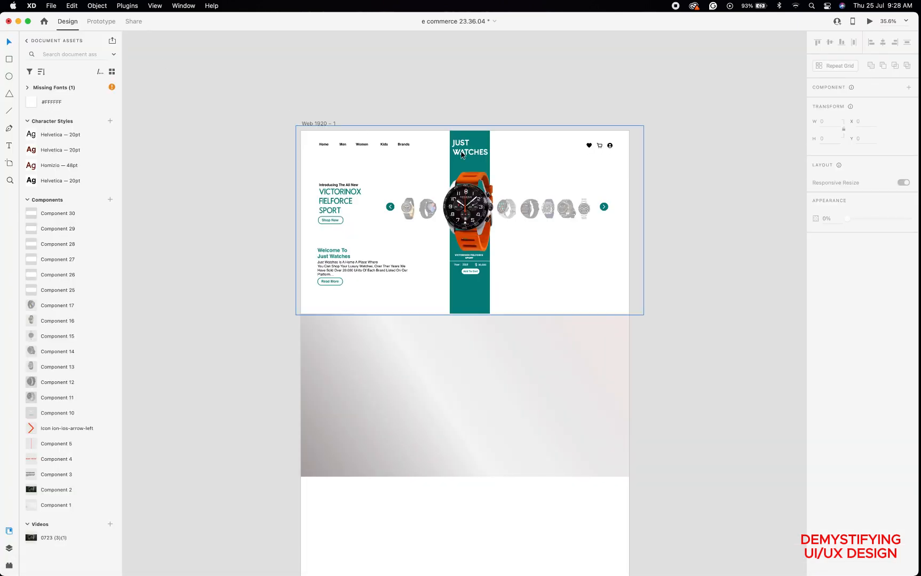
# Raise the opacity of the three outermost watches beside the carousel's right arrow to 100%.
pyautogui.scroll(5, 462, 155)
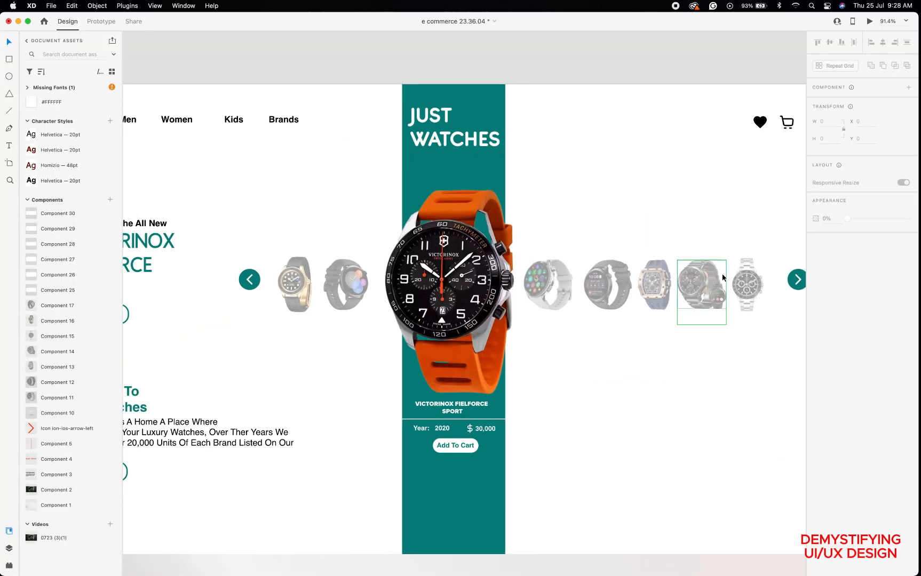
pyautogui.hscroll(5, 722, 277)
pyautogui.click(625, 266)
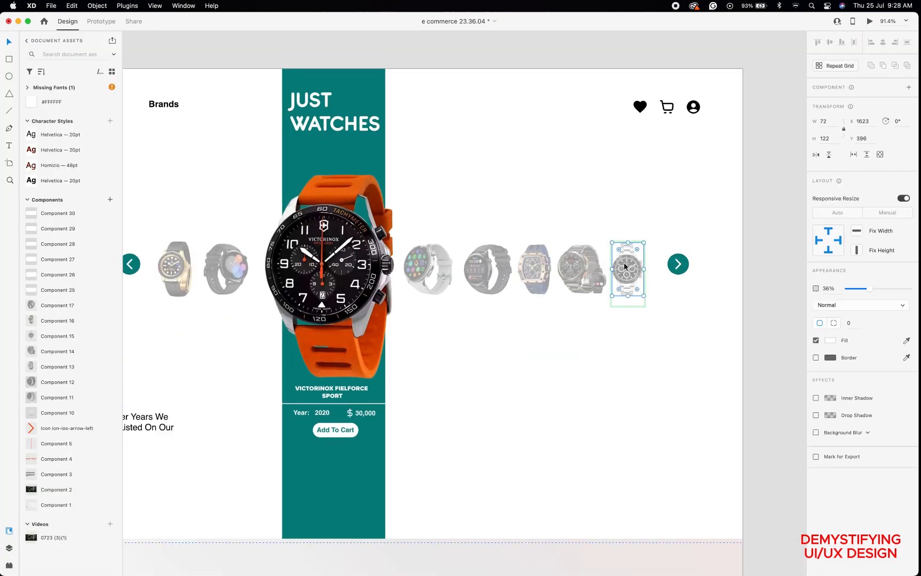
pyautogui.moveTo(868, 290); pyautogui.dragTo(908, 289)
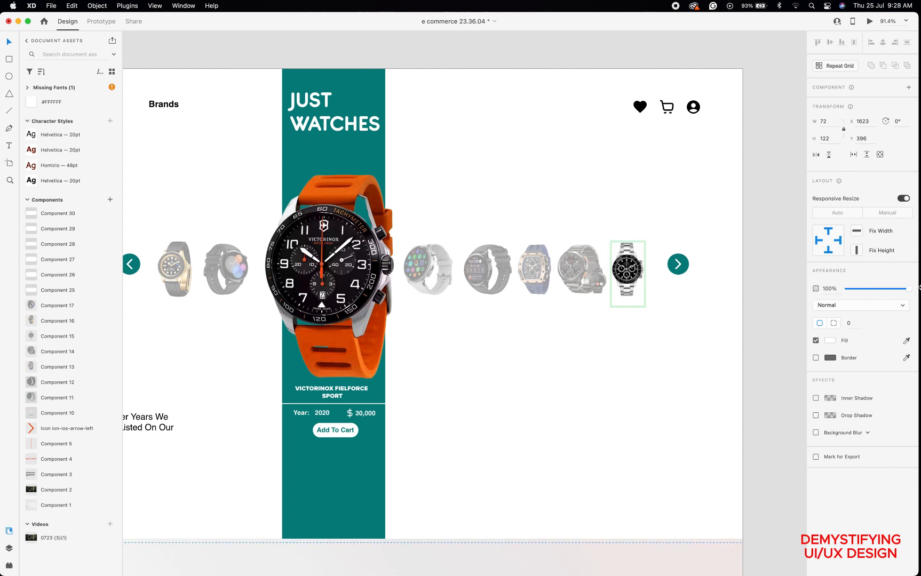
pyautogui.click(574, 266)
pyautogui.moveTo(873, 291); pyautogui.dragTo(907, 289)
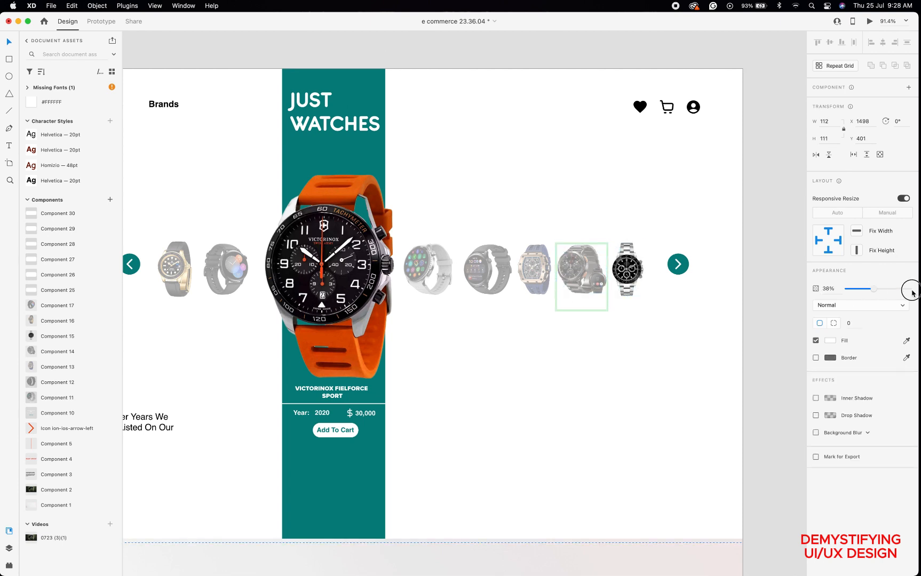
pyautogui.click(533, 276)
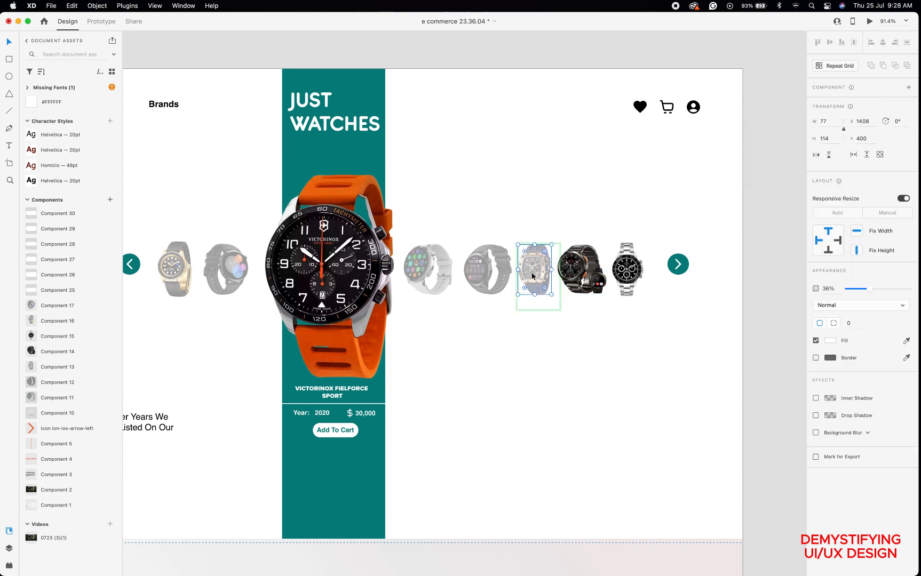
pyautogui.moveTo(868, 290); pyautogui.dragTo(918, 292)
# Raise the opacity of the two smartwatches just right of the large orange watch to 100%.
pyautogui.click(483, 264)
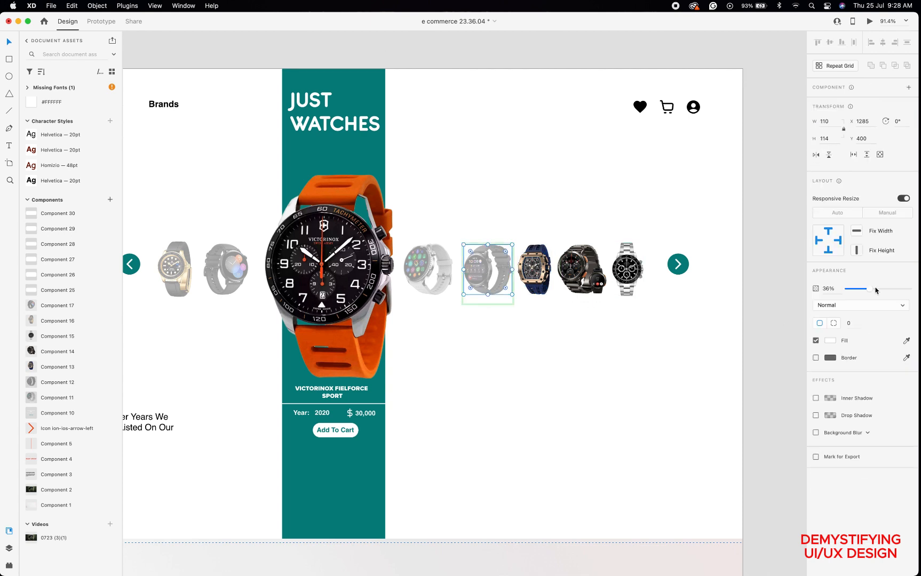
pyautogui.moveTo(871, 291); pyautogui.dragTo(907, 289)
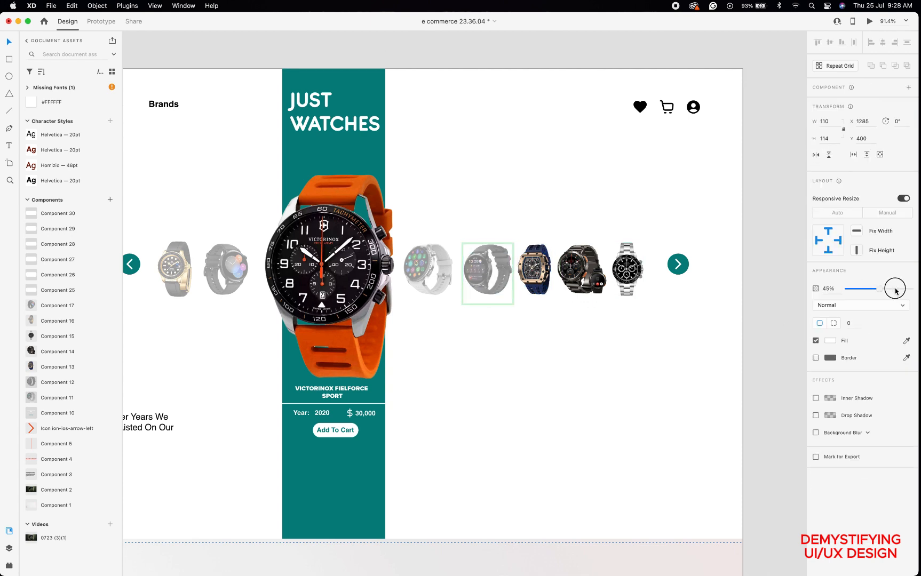
pyautogui.click(421, 265)
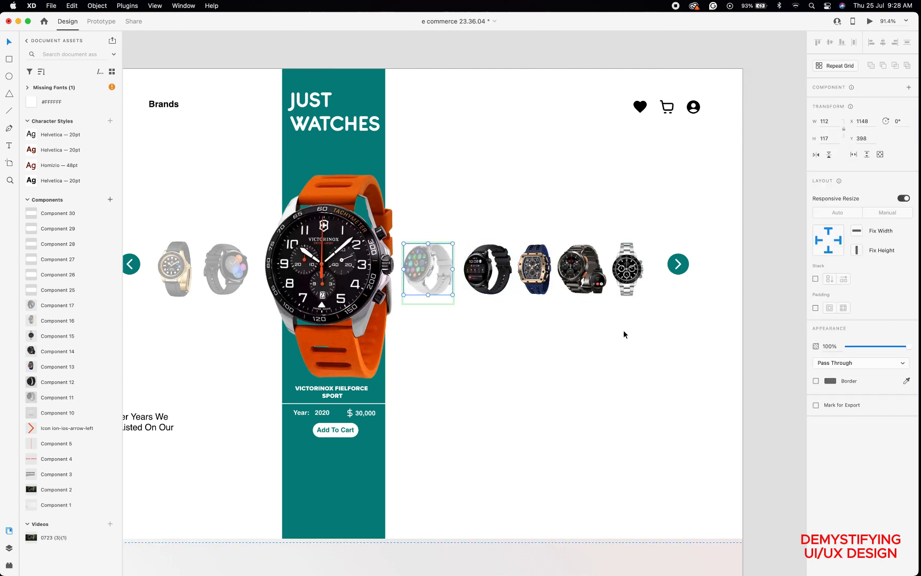
pyautogui.doubleClick(427, 269)
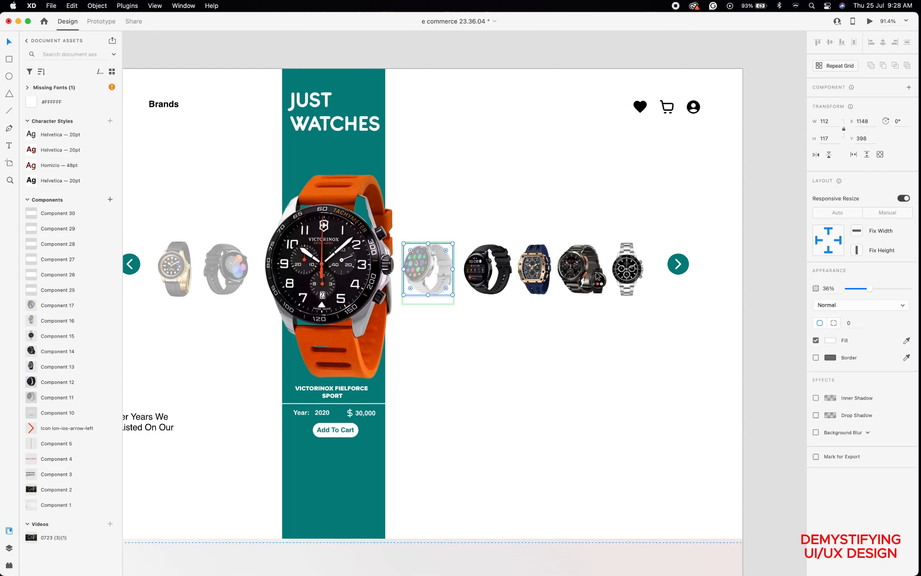
pyautogui.moveTo(870, 289); pyautogui.dragTo(912, 294)
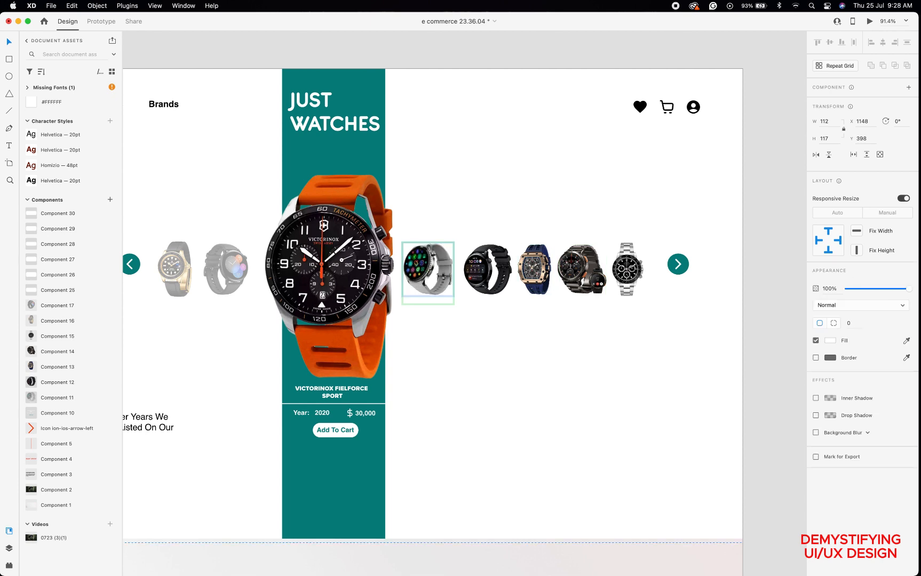
# Raise the opacity of the black smartwatch and the gold watch left of the large orange watch to 100%.
pyautogui.click(227, 263)
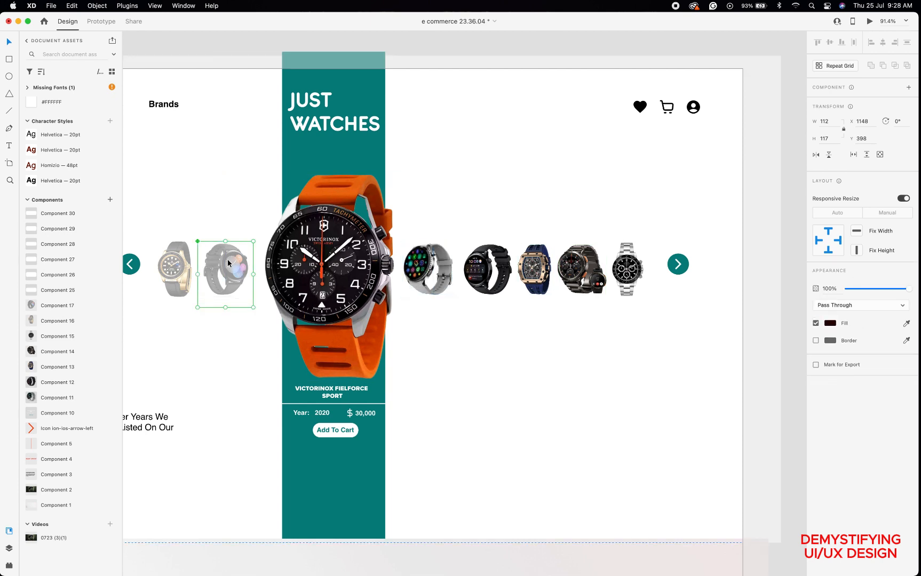
pyautogui.doubleClick(228, 263)
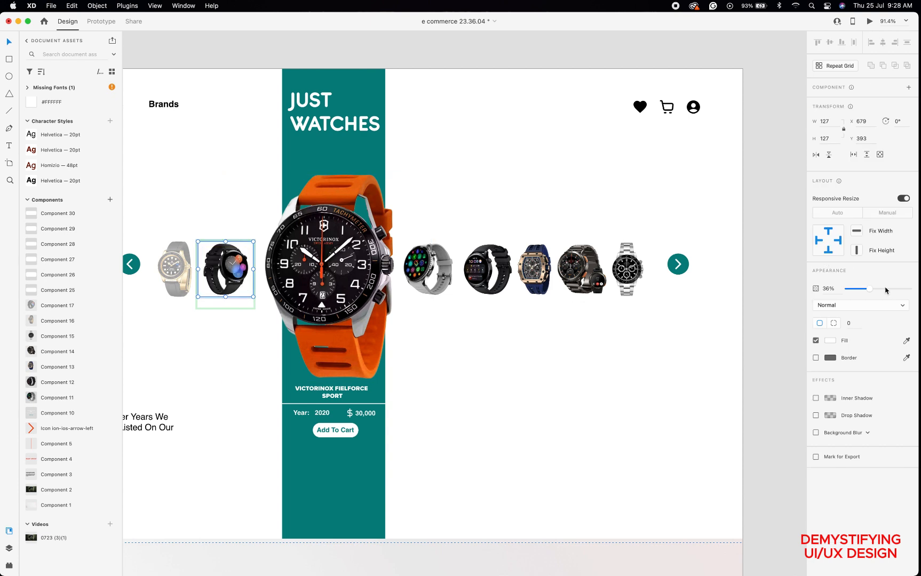
pyautogui.click(868, 289)
pyautogui.moveTo(869, 290); pyautogui.dragTo(909, 289)
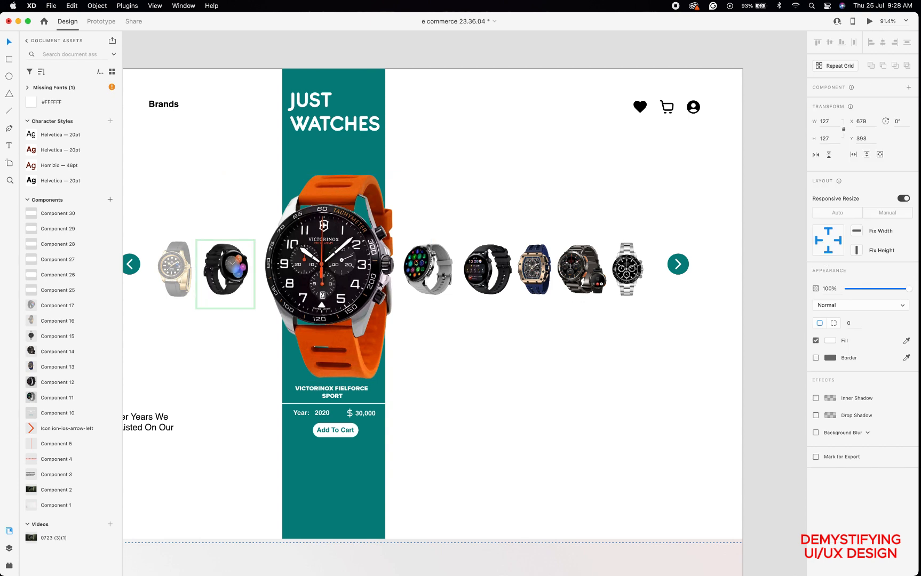
pyautogui.hscroll(-5, 380, 285)
pyautogui.hscroll(-2, 380, 284)
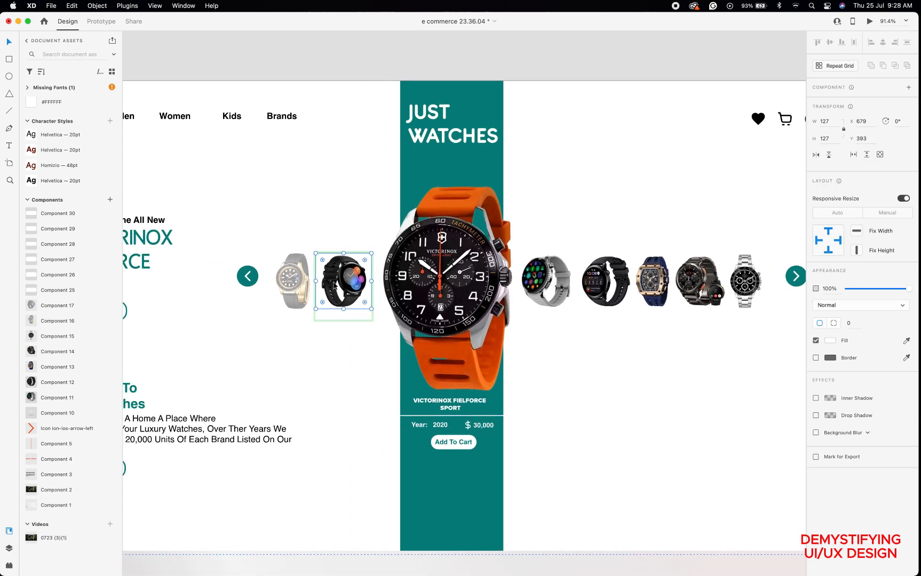
pyautogui.click(299, 277)
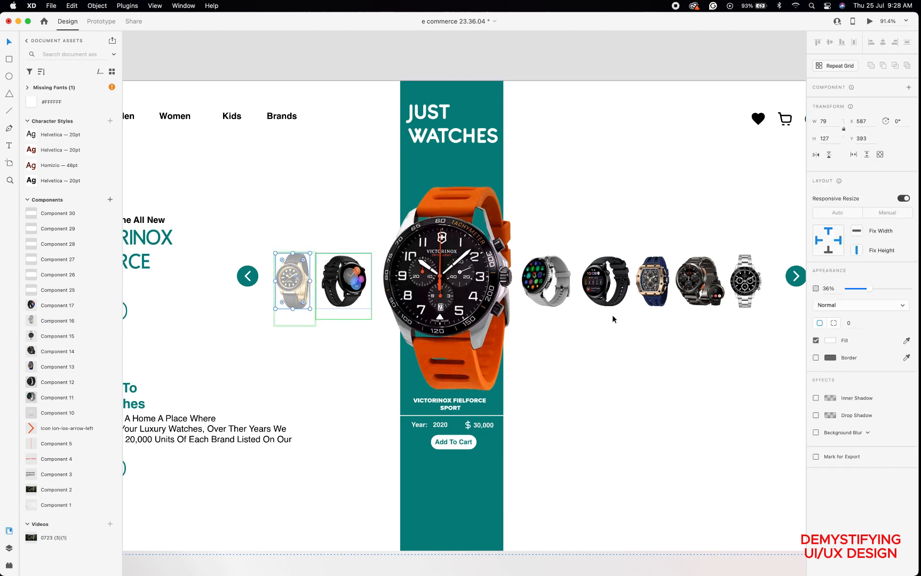
pyautogui.moveTo(870, 290); pyautogui.dragTo(910, 291)
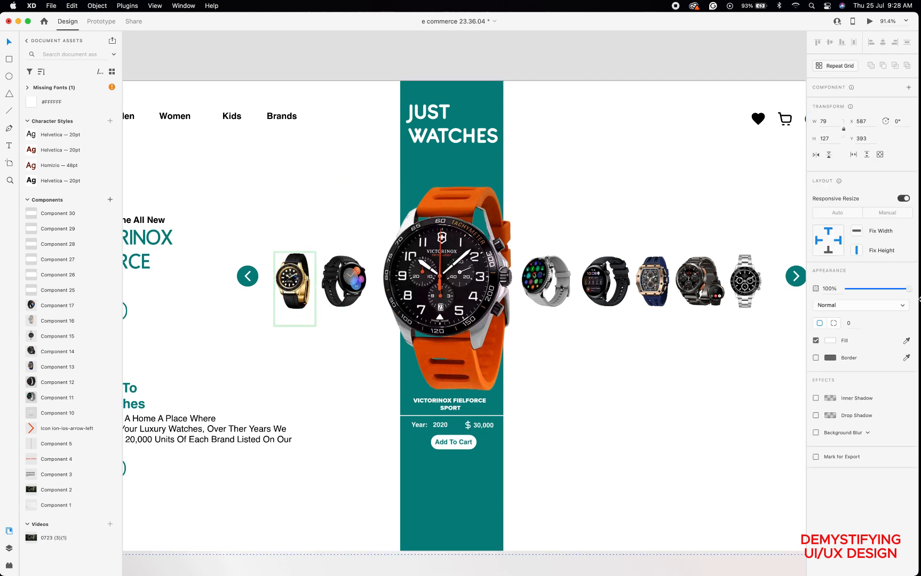
# Preview the home page to check the full-opacity carousel and the gradient section, and close the preview.
pyautogui.scroll(-3, 647, 379)
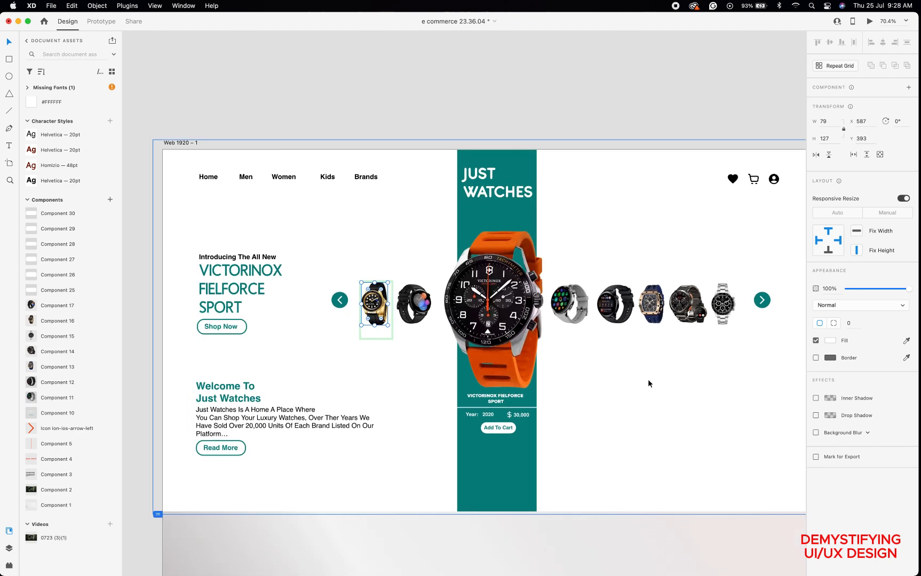
pyautogui.hscroll(2, 648, 379)
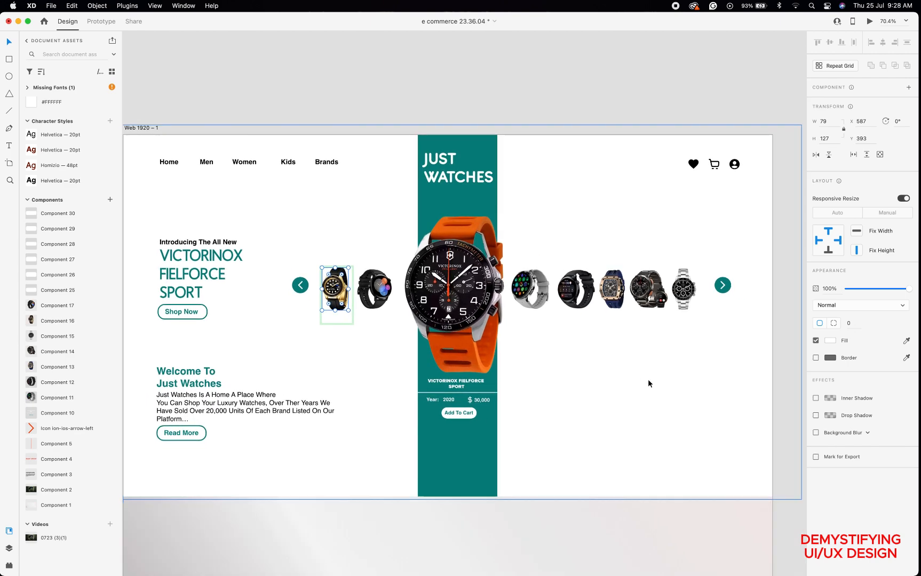
pyautogui.click(869, 23)
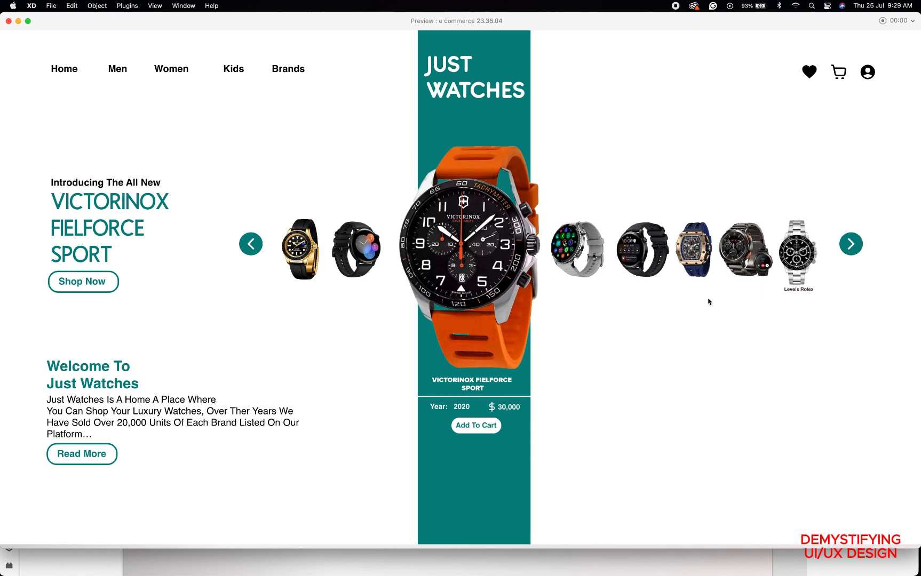
pyautogui.scroll(-10, 648, 332)
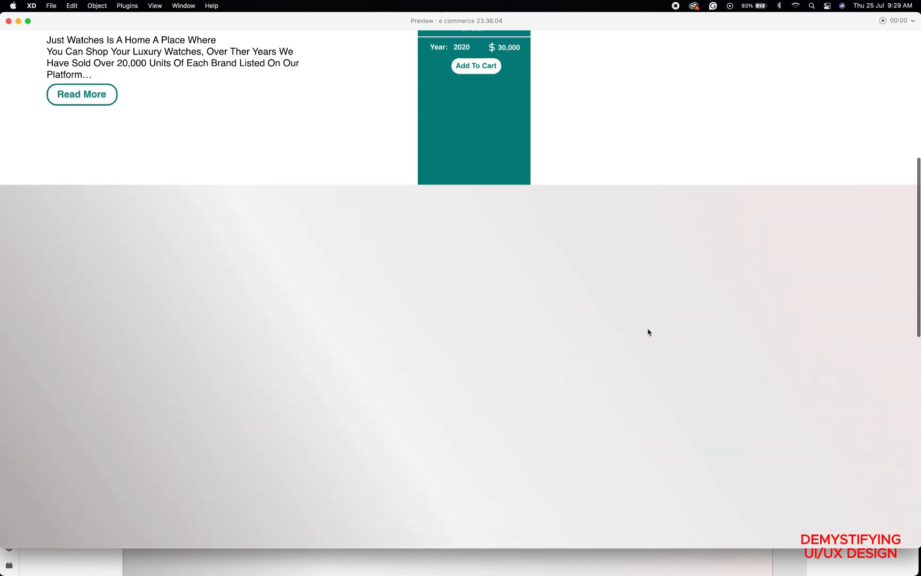
pyautogui.scroll(9, 648, 332)
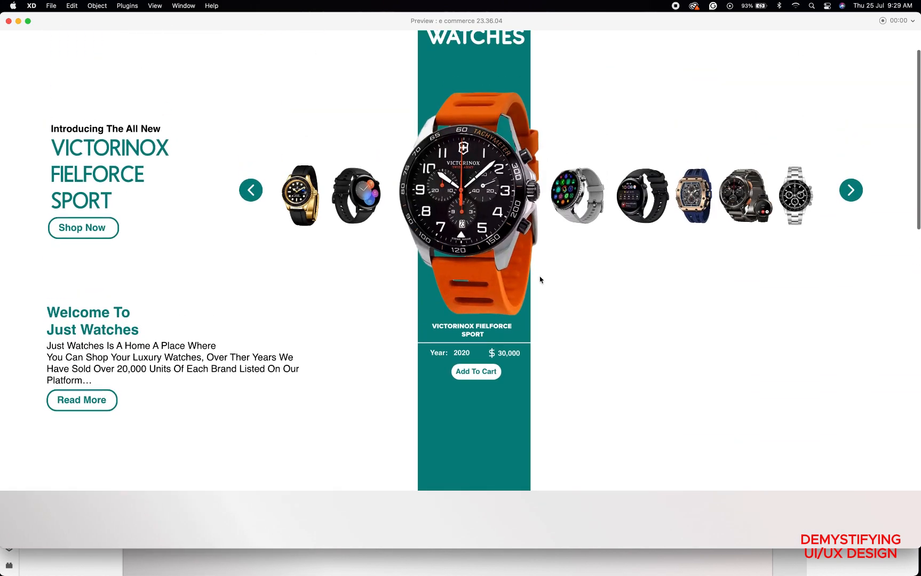
pyautogui.scroll(1, 458, 245)
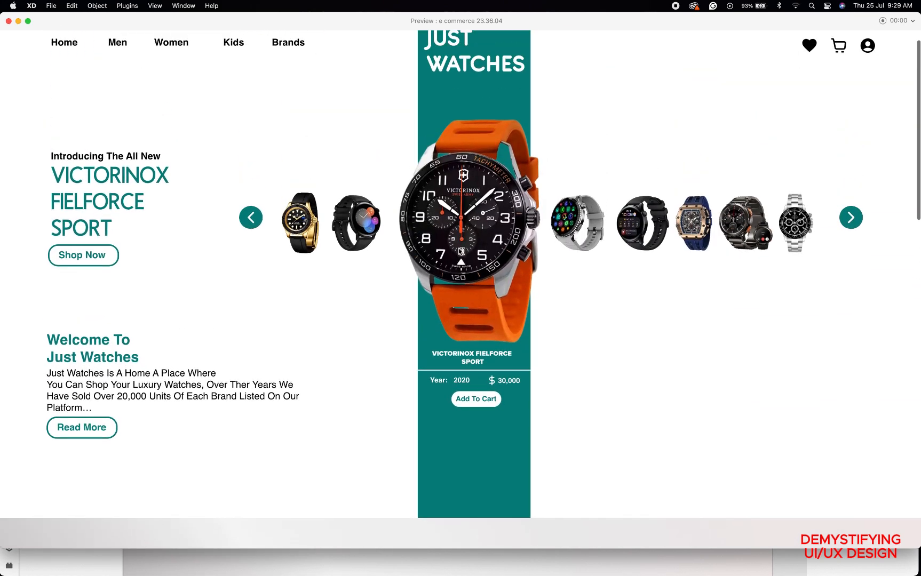
pyautogui.scroll(1, 294, 75)
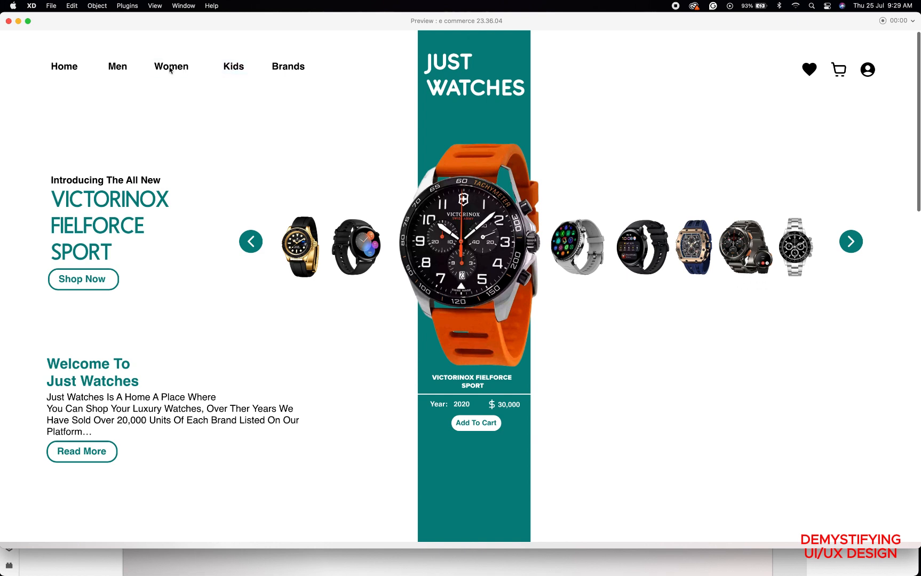
pyautogui.click(8, 22)
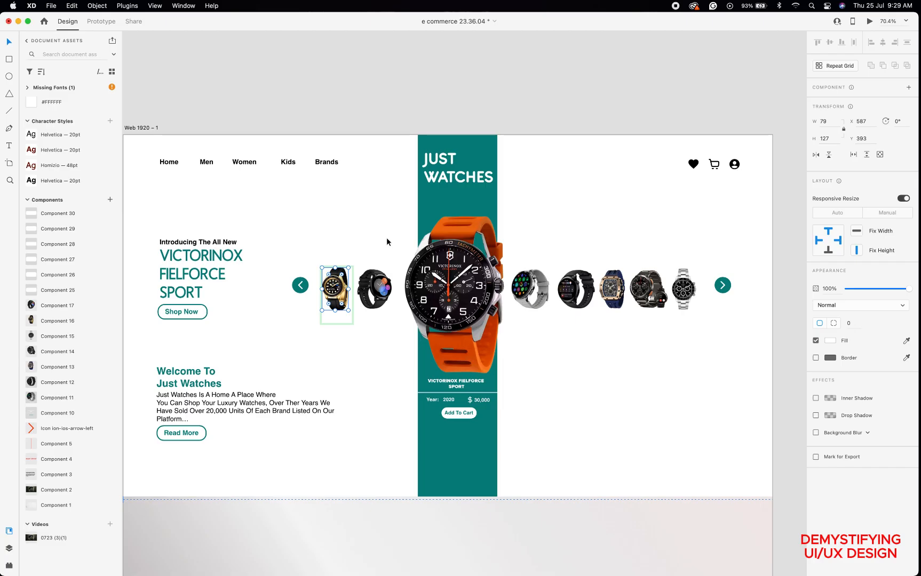
pyautogui.scroll(-4, 387, 239)
pyautogui.scroll(-5, 387, 238)
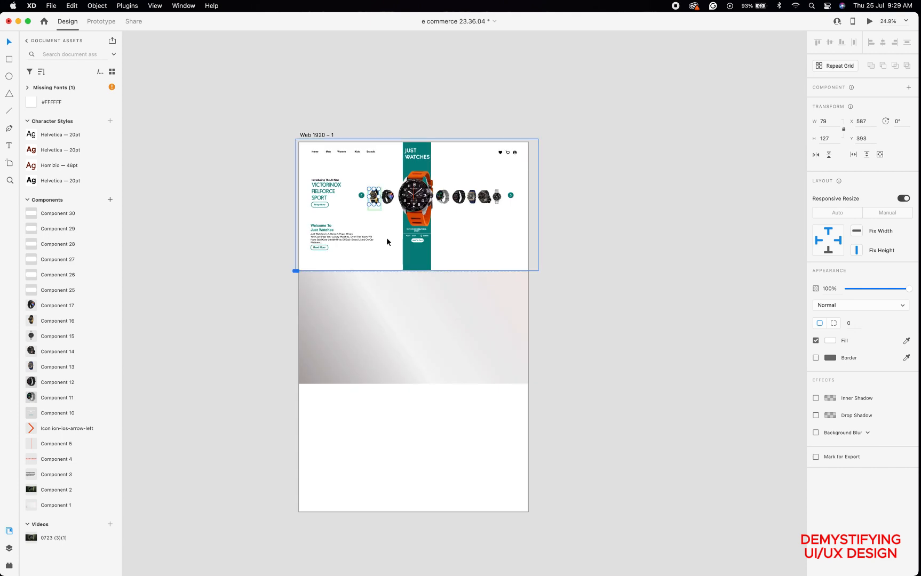
pyautogui.click(596, 212)
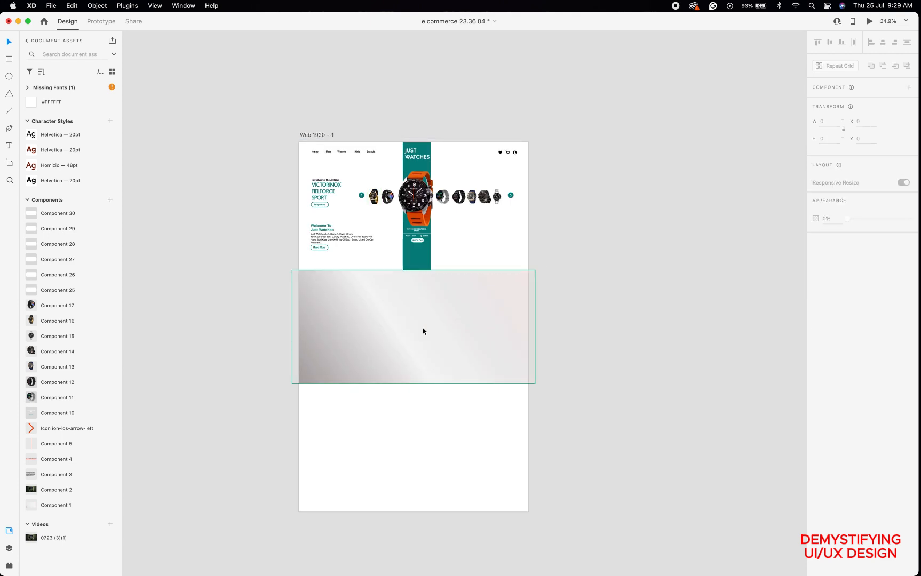
pyautogui.scroll(2, 423, 331)
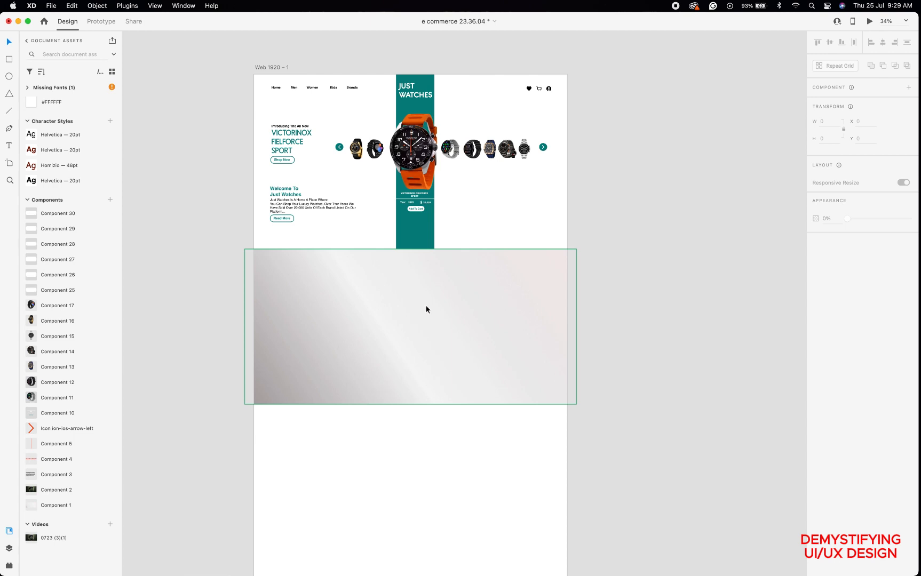
pyautogui.click(370, 320)
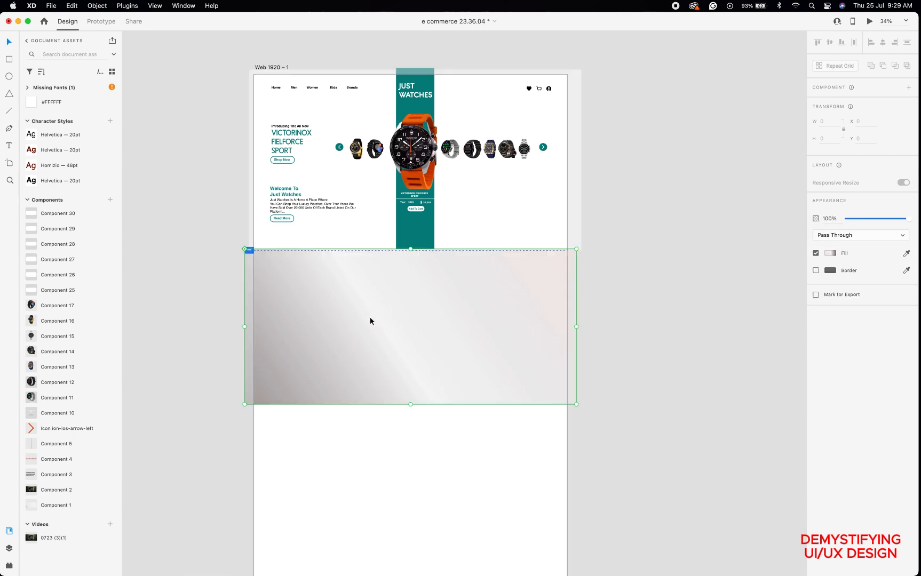
pyautogui.click(653, 297)
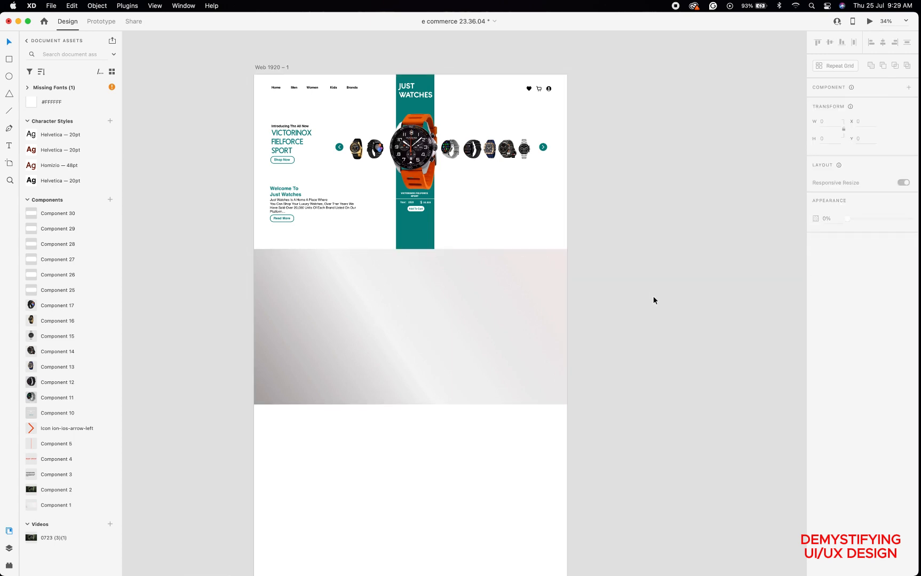
# Import the Rolex Daytona Black PNG from the ecomerce folder in Finder onto the empty canvas left of the artboard.
pyautogui.scroll(-3, 653, 296)
pyautogui.moveTo(187, 569)
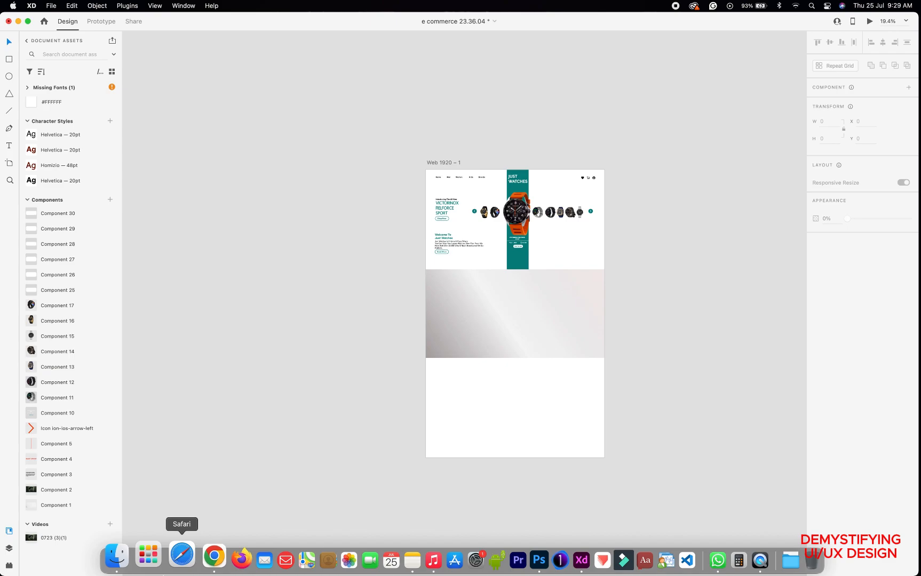
pyautogui.click(140, 561)
pyautogui.click(128, 558)
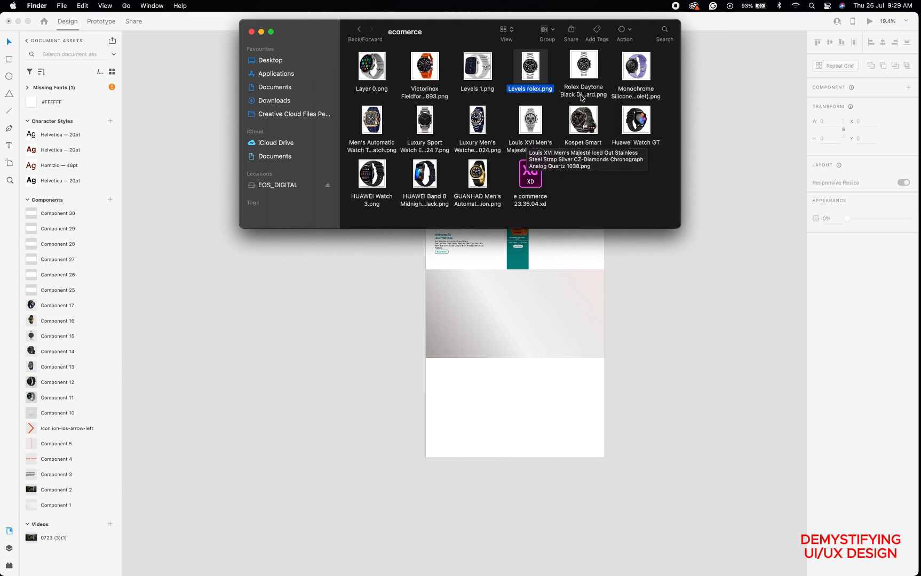
pyautogui.press('Right')
pyautogui.moveTo(302, 353); pyautogui.dragTo(292, 356)
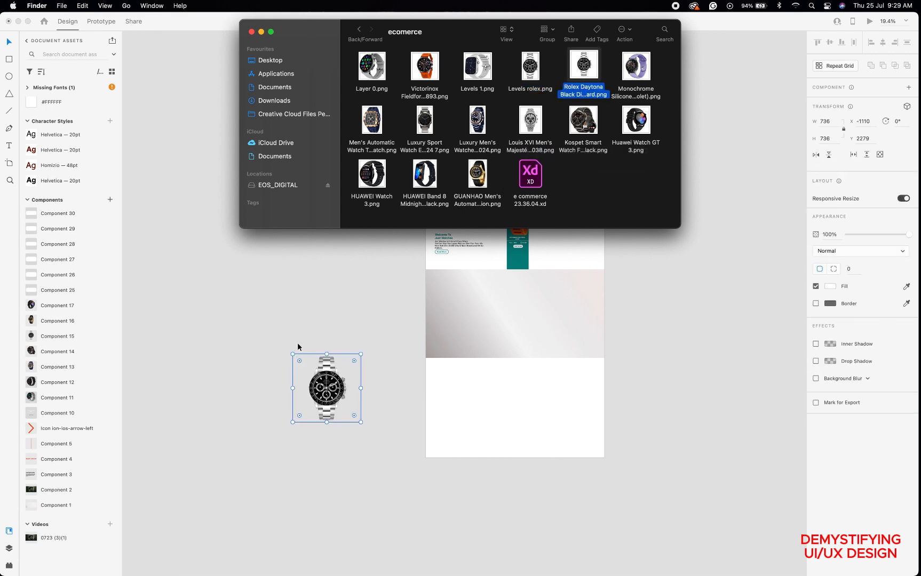
# Scale the imported Rolex image to 555 by 555 and place it mid-section on the gradient at X 683, Y 1306.
pyautogui.hscroll(3, 445, 333)
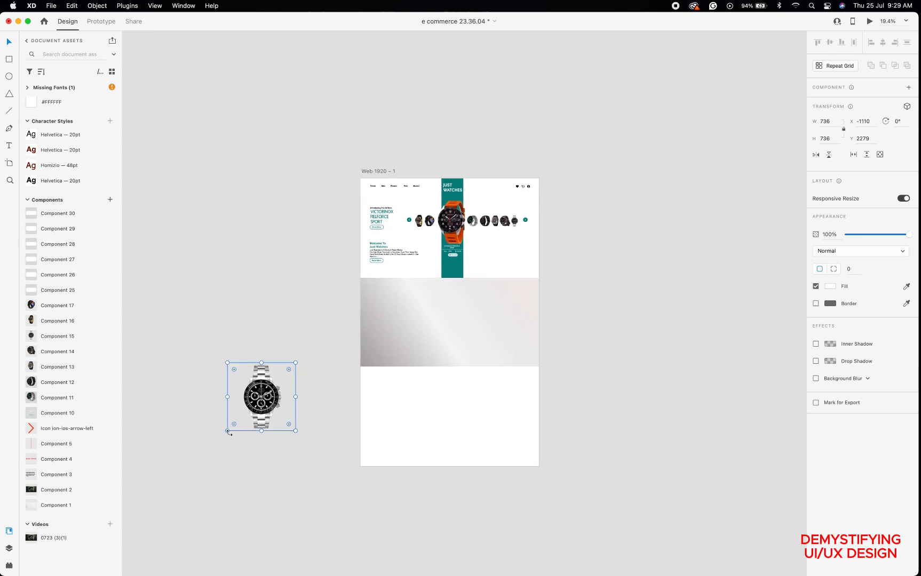
pyautogui.moveTo(224, 432); pyautogui.dragTo(447, 334)
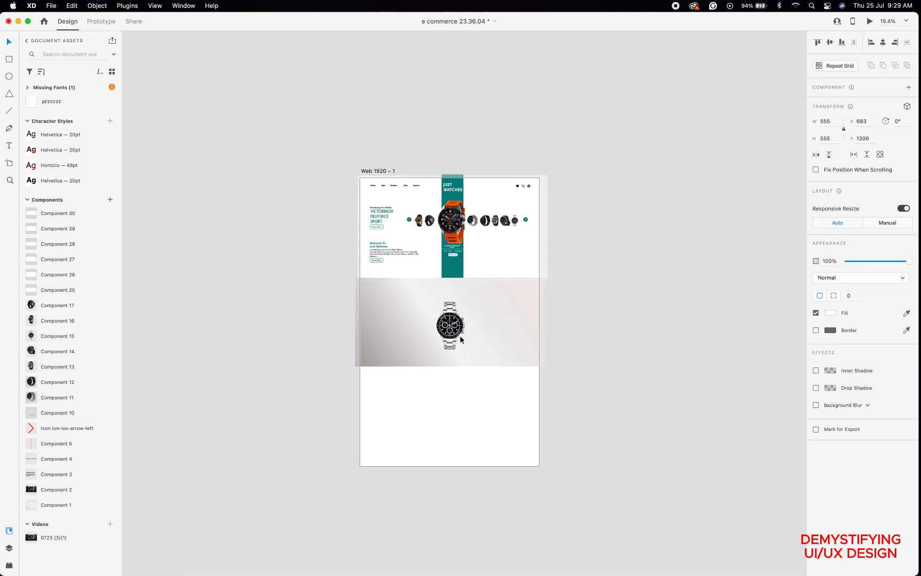
pyautogui.scroll(3, 460, 335)
pyautogui.scroll(2, 460, 335)
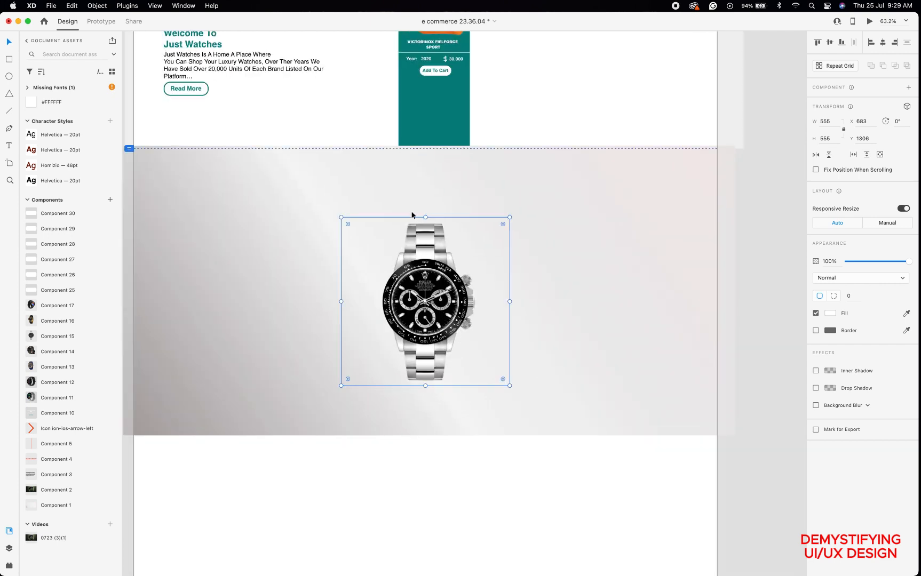
# Shrink the Rolex image to 495 by 496 and move it lower on the gradient to X 746, Y 1448.
pyautogui.moveTo(426, 217); pyautogui.dragTo(426, 246)
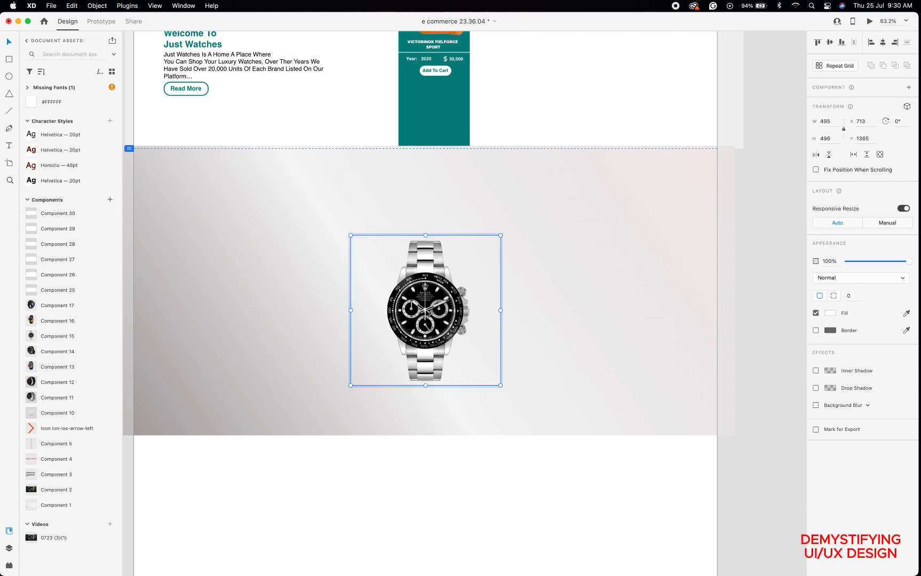
pyautogui.moveTo(426, 311); pyautogui.dragTo(426, 322)
pyautogui.press('super+z')
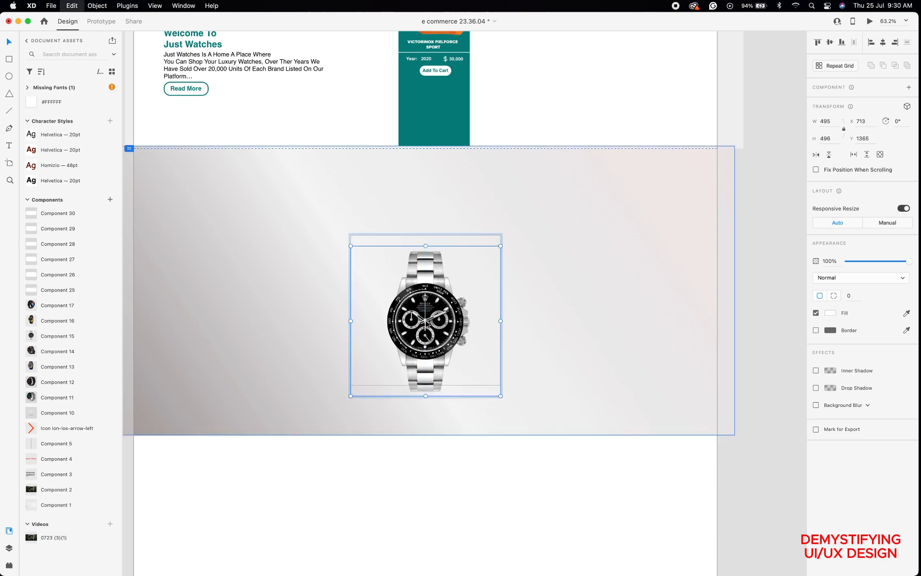
pyautogui.click(422, 465)
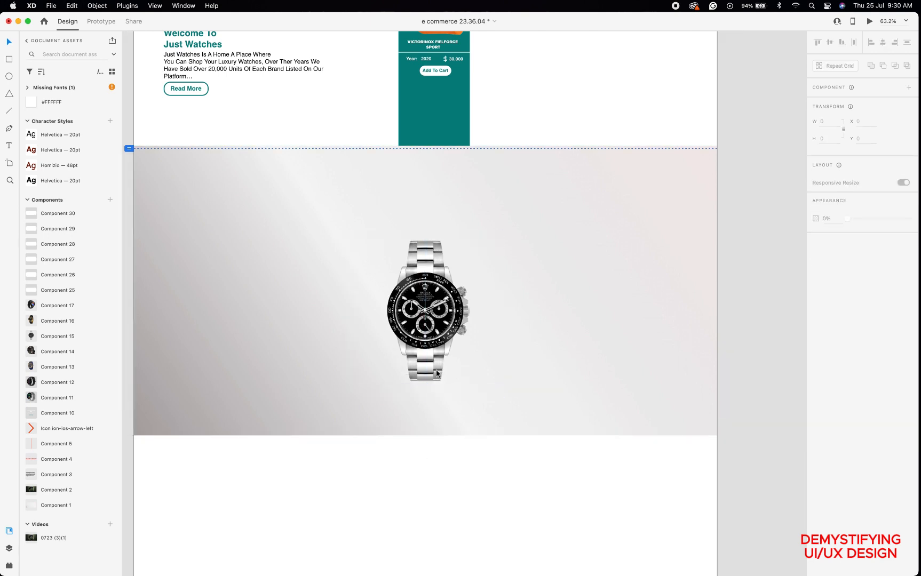
pyautogui.moveTo(427, 333); pyautogui.dragTo(440, 354)
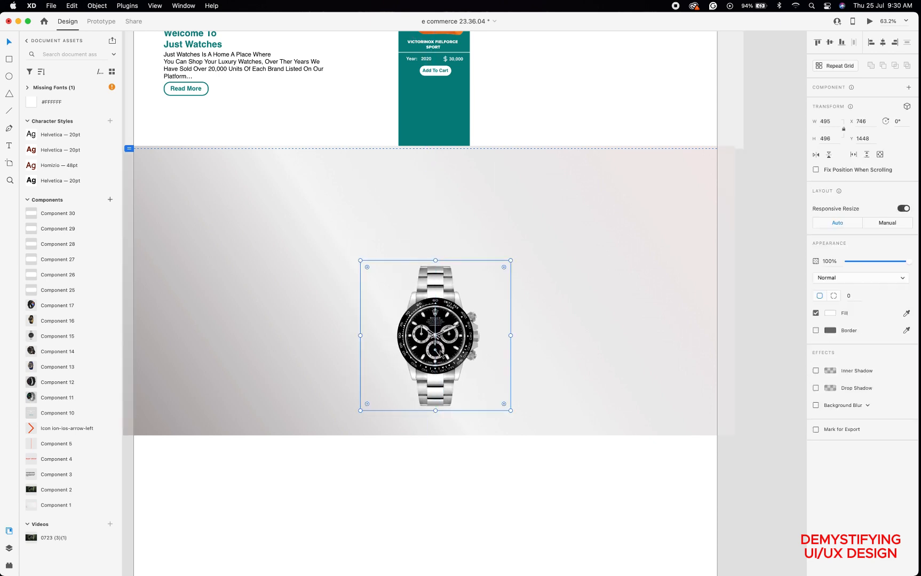
pyautogui.scroll(-1, 441, 353)
pyautogui.scroll(-5, 440, 354)
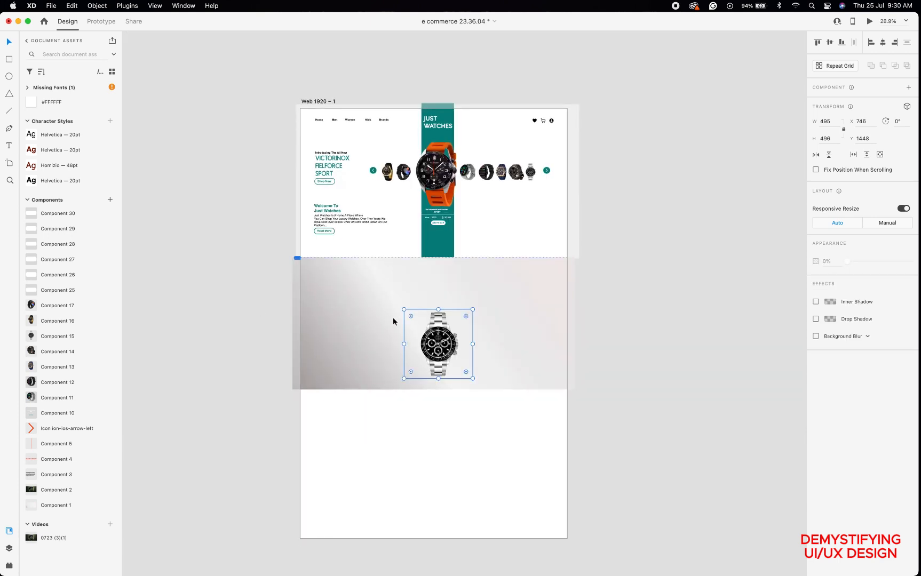
pyautogui.press('Escape')
pyautogui.hscroll(-3, 394, 323)
pyautogui.hscroll(-1, 393, 322)
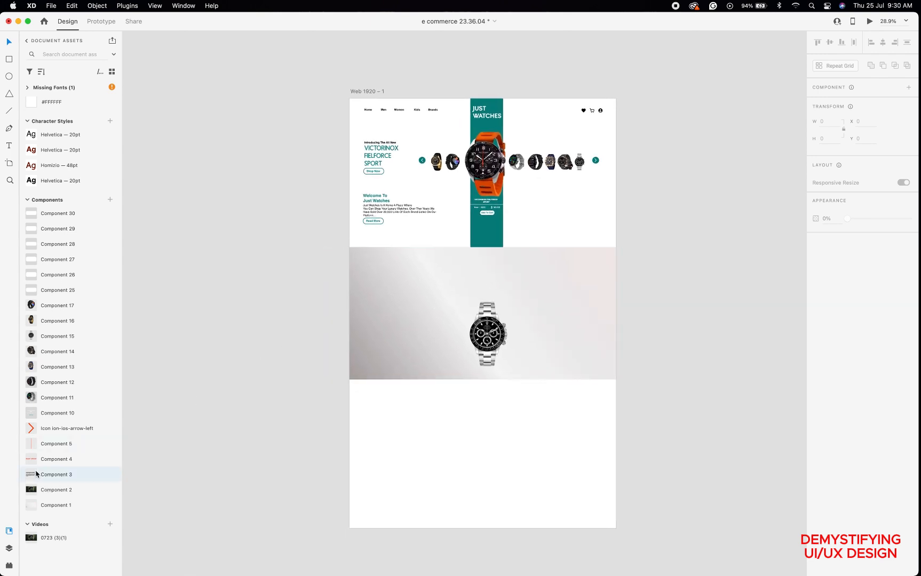
# Add the Component 3 text block to the gradient beside the Rolex's upper edge, at X 1259, Y 1384.
pyautogui.moveTo(35, 476); pyautogui.dragTo(222, 334)
pyautogui.click(245, 370)
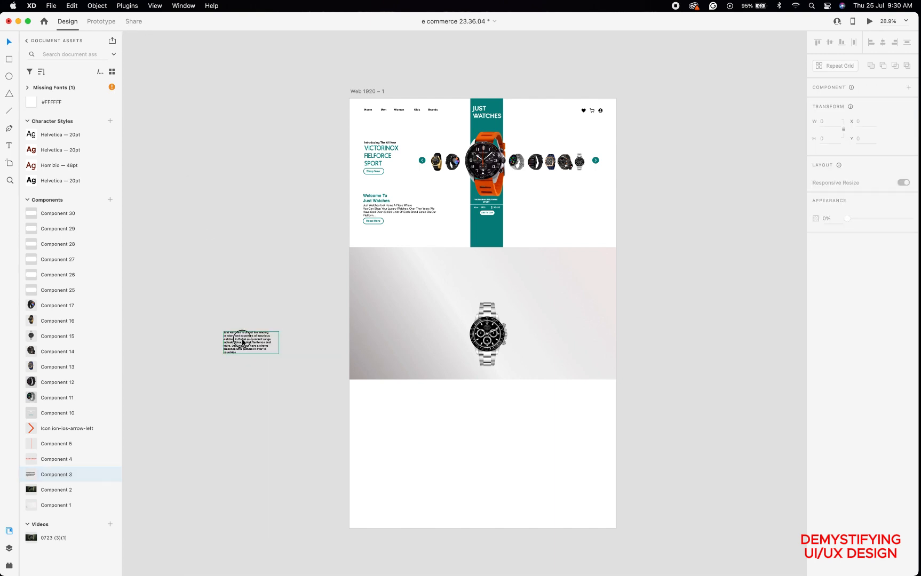
pyautogui.moveTo(244, 343); pyautogui.dragTo(544, 301)
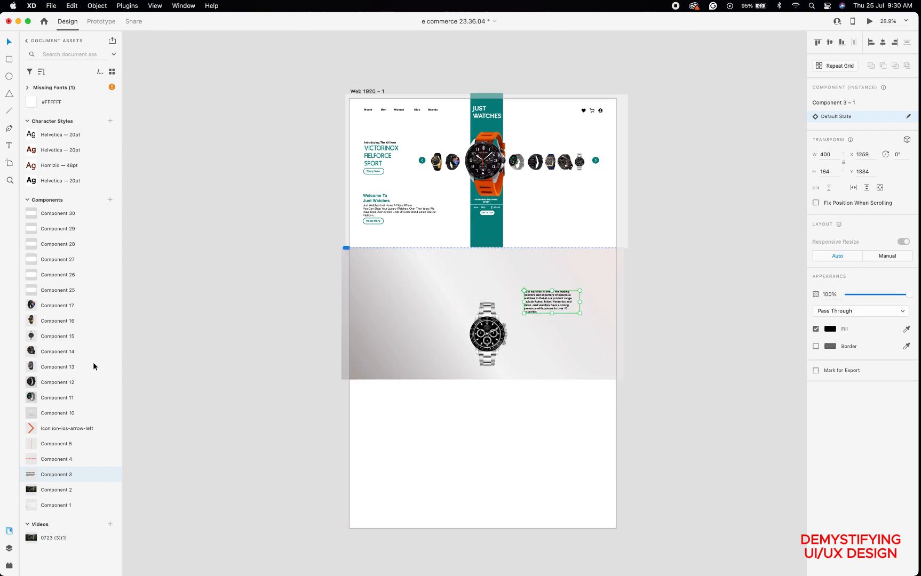
pyautogui.press('Escape')
# Add a heading text above the Rolex on the gradient section and apply the Homizio 48pt character style to it.
pyautogui.click(9, 145)
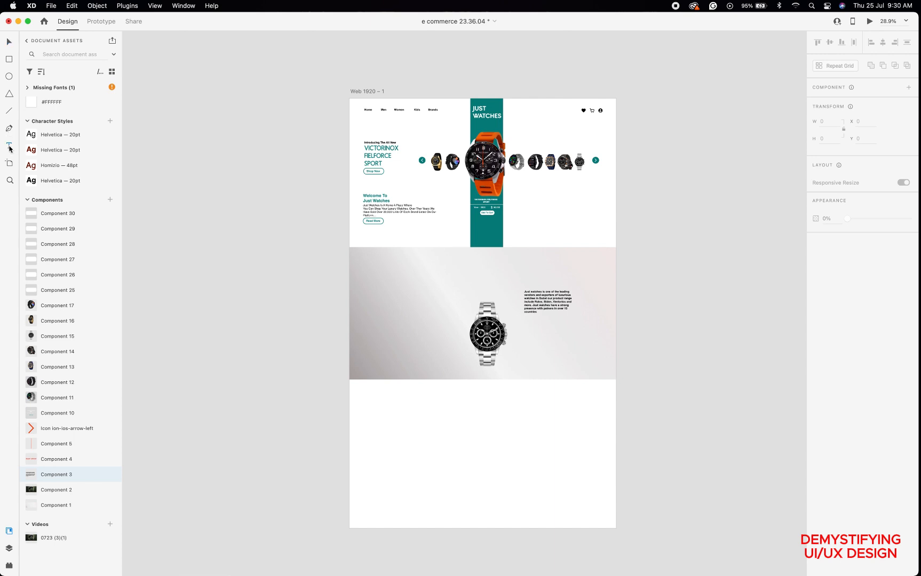
pyautogui.click(452, 261)
pyautogui.click(453, 263)
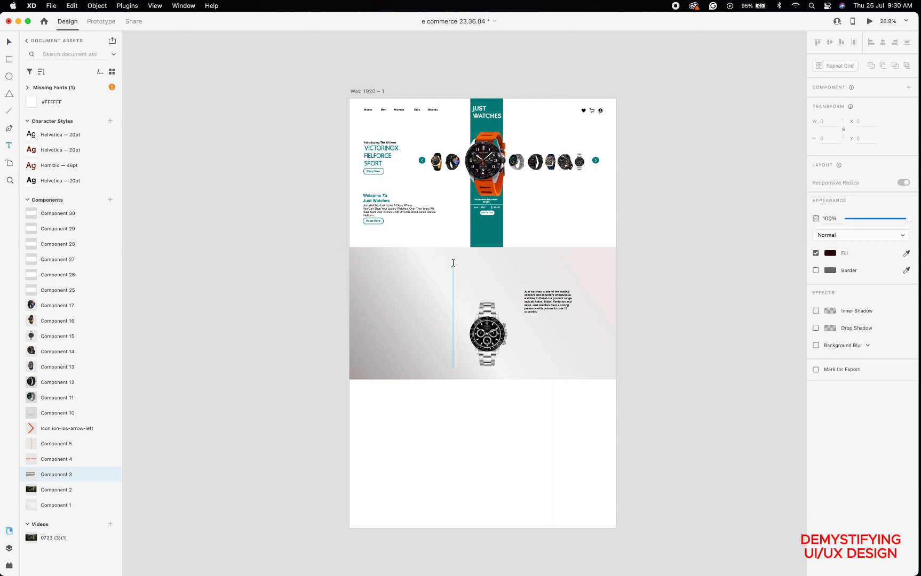
pyautogui.click(453, 264)
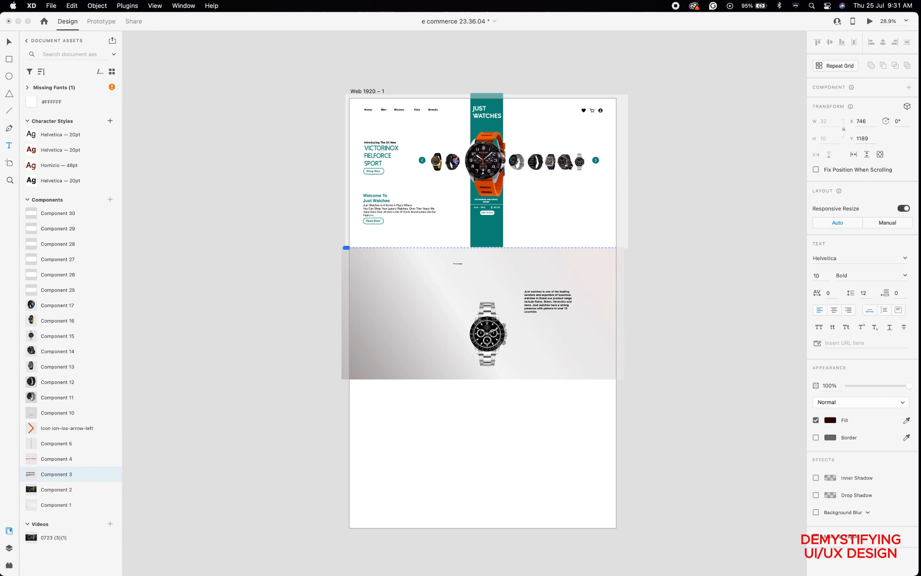
pyautogui.press('super+v')
pyautogui.click(42, 169)
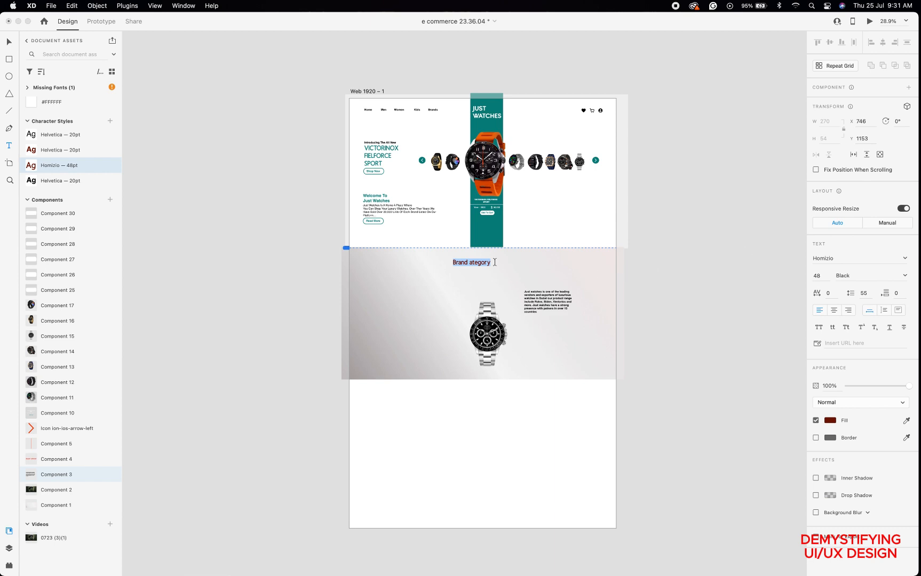
# Correct the heading to read "Brand Category" and move it above the Rolex to X 811, Y 1151.
pyautogui.click(469, 263)
pyautogui.write('c')
pyautogui.press('BackSpace')
pyautogui.write('C')
pyautogui.click(9, 42)
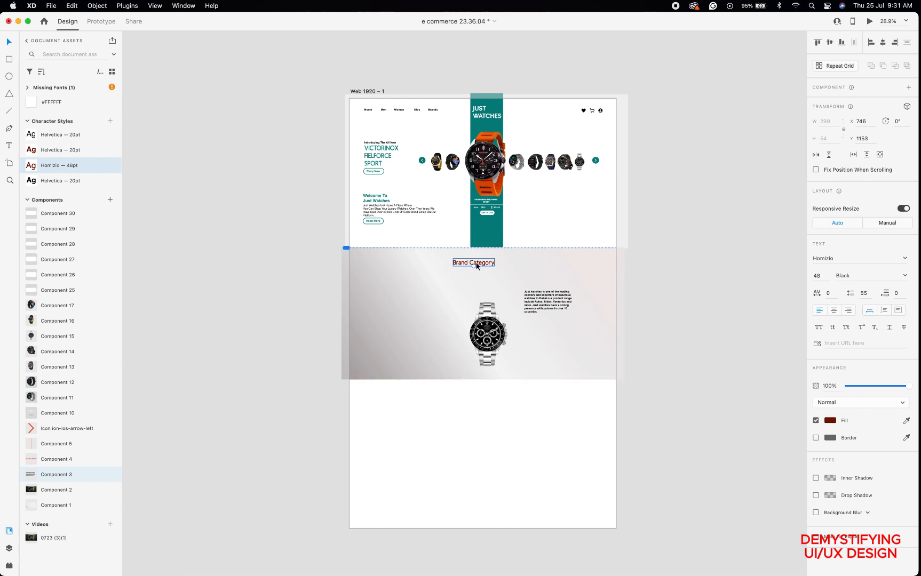
pyautogui.moveTo(478, 267); pyautogui.dragTo(487, 264)
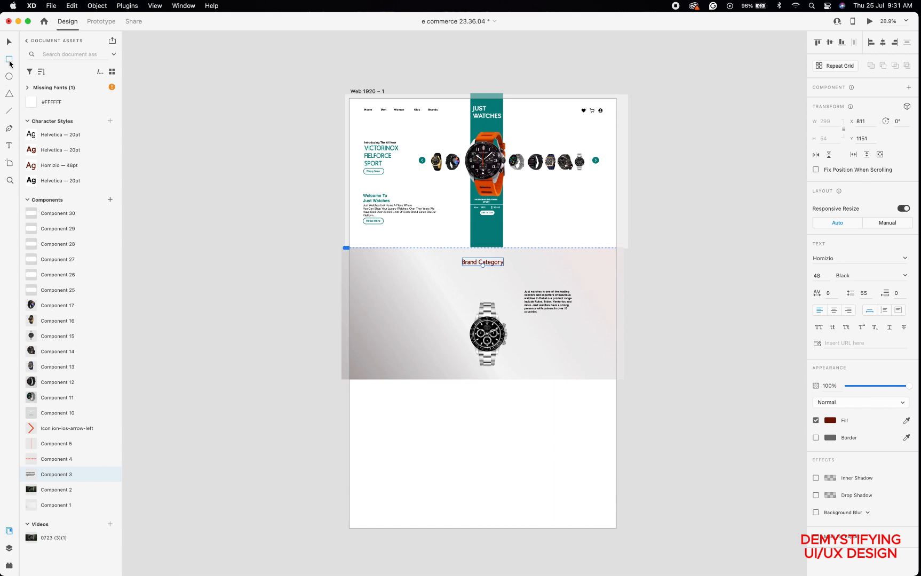
# Draw a 6 by 210 vertical bar between the Brand Category heading and the Rolex, remove its border and fill it with #FF2900.
pyautogui.scroll(5, 528, 291)
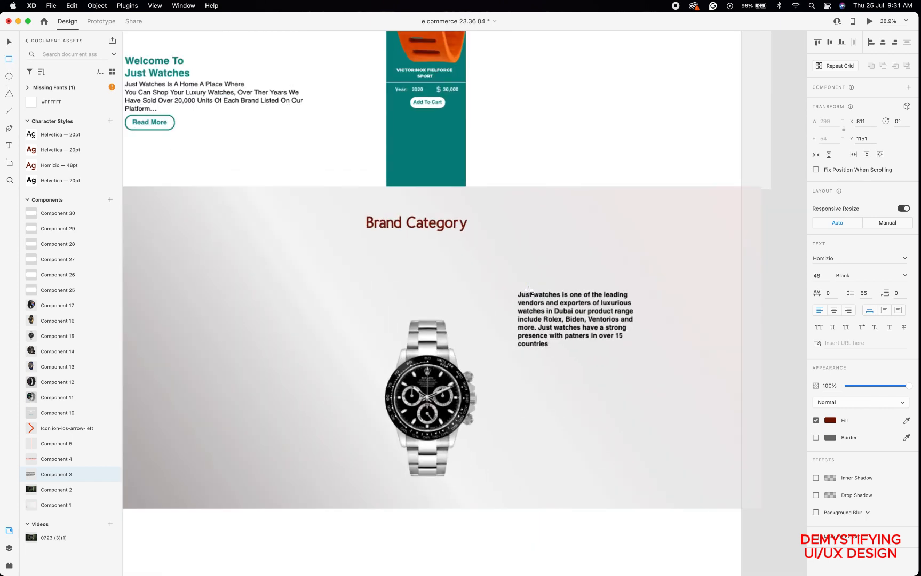
pyautogui.scroll(2, 528, 291)
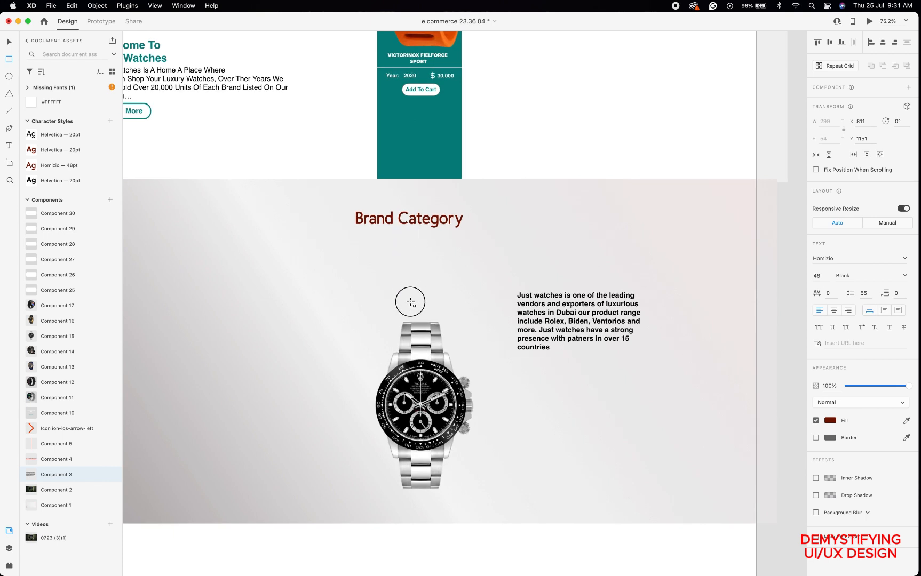
pyautogui.moveTo(410, 302); pyautogui.dragTo(410, 310)
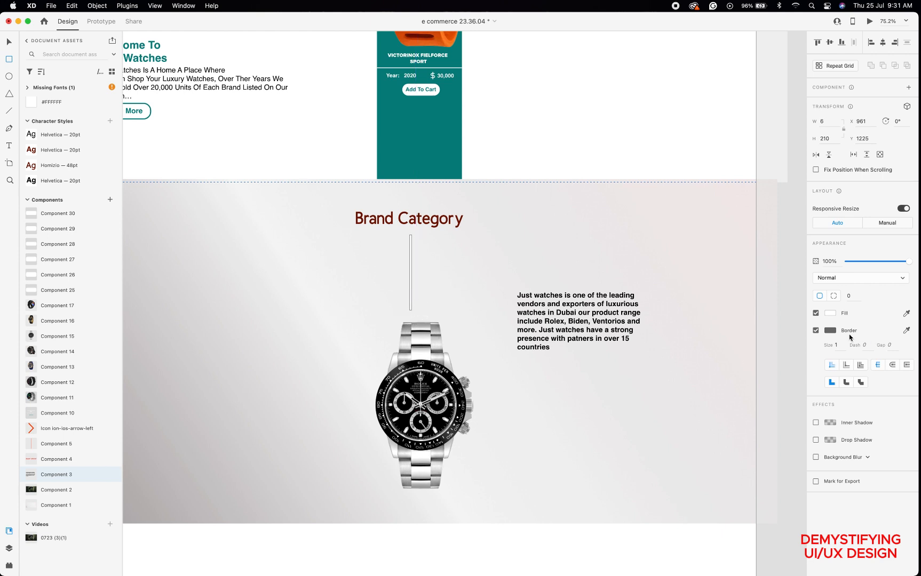
pyautogui.click(818, 329)
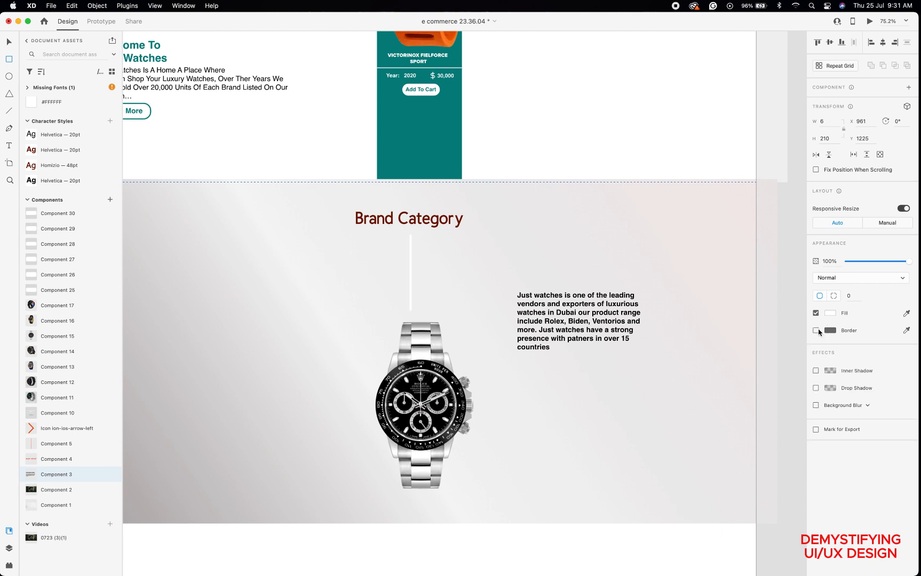
pyautogui.scroll(3, 58, 267)
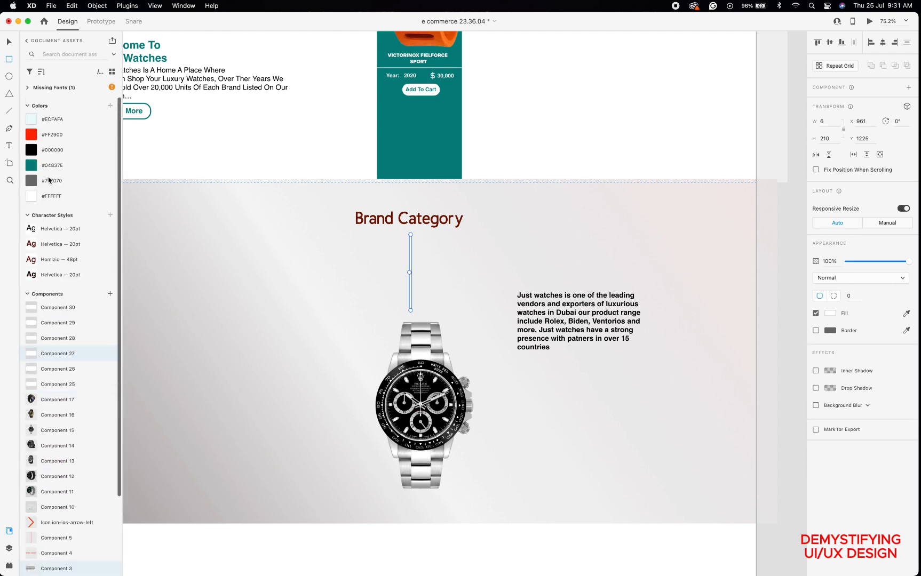
pyautogui.click(33, 135)
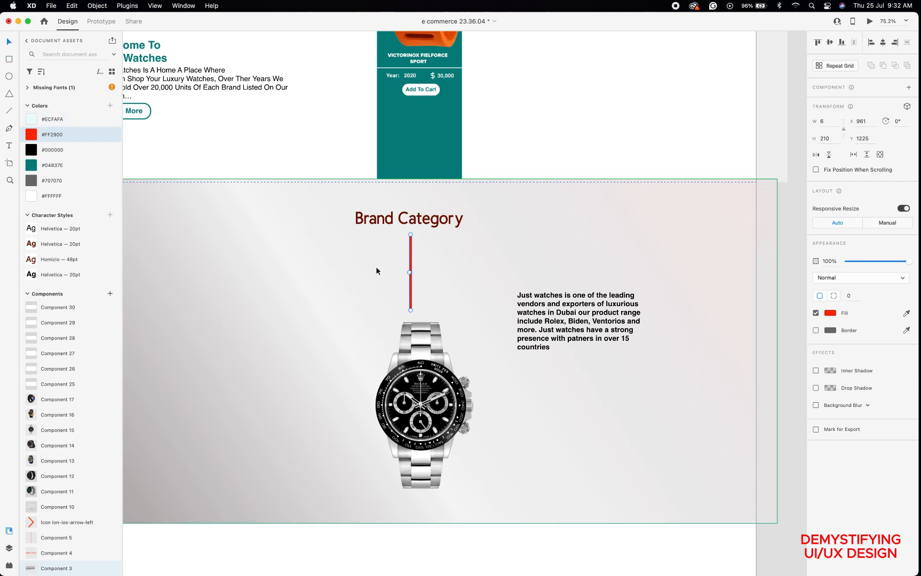
# Open the Icons 4 Design plugin and browse its arrow icons.
pyautogui.scroll(-5, 376, 270)
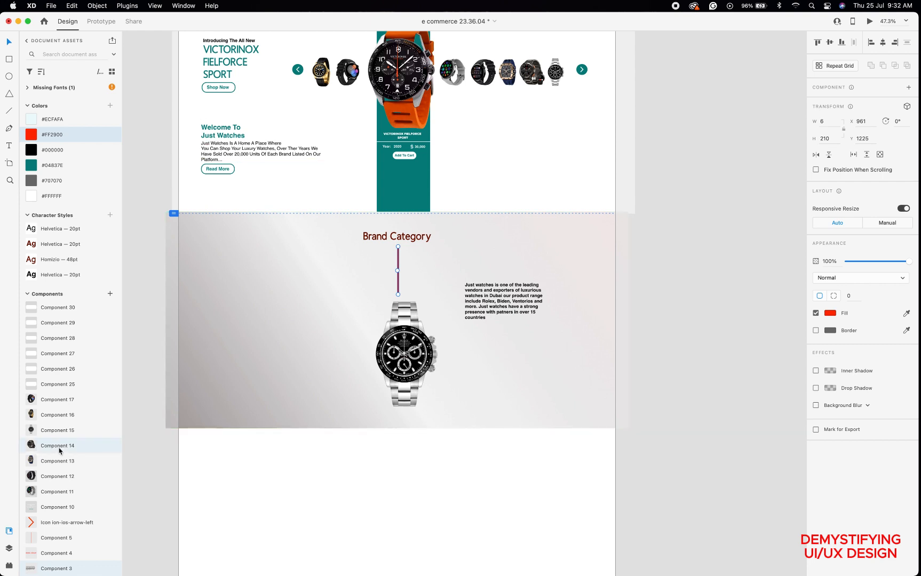
pyautogui.scroll(-1, 54, 458)
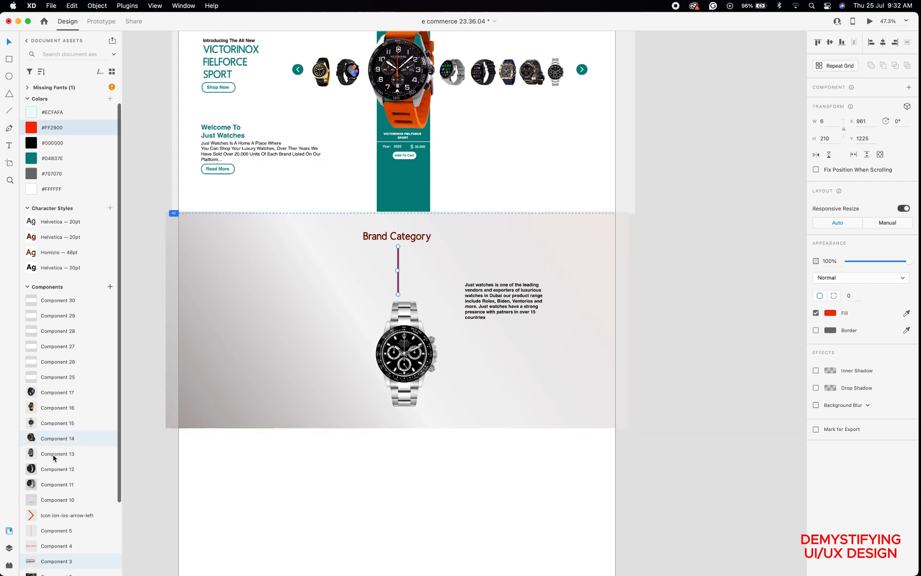
pyautogui.click(8, 565)
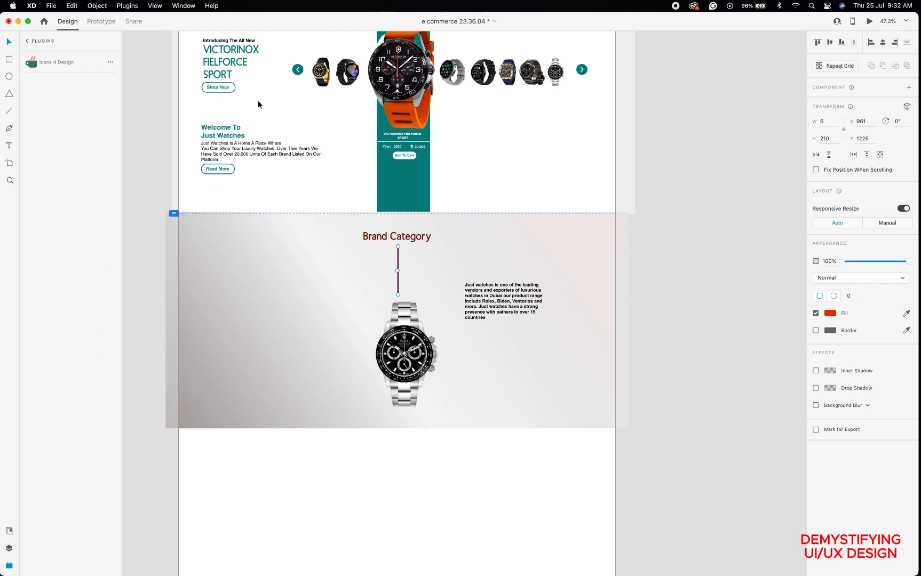
pyautogui.hscroll(-1, 258, 118)
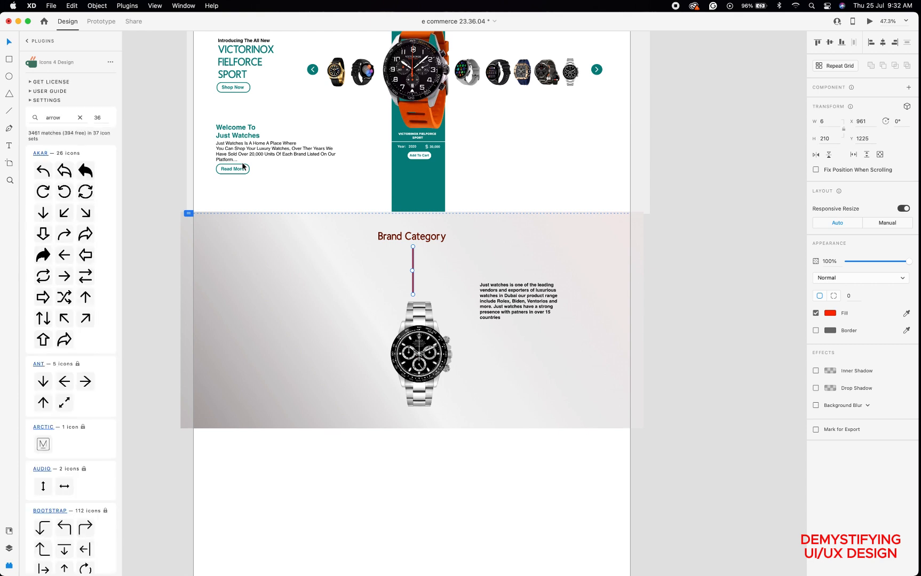
pyautogui.doubleClick(65, 118)
pyautogui.click(66, 116)
pyautogui.scroll(-20, 71, 235)
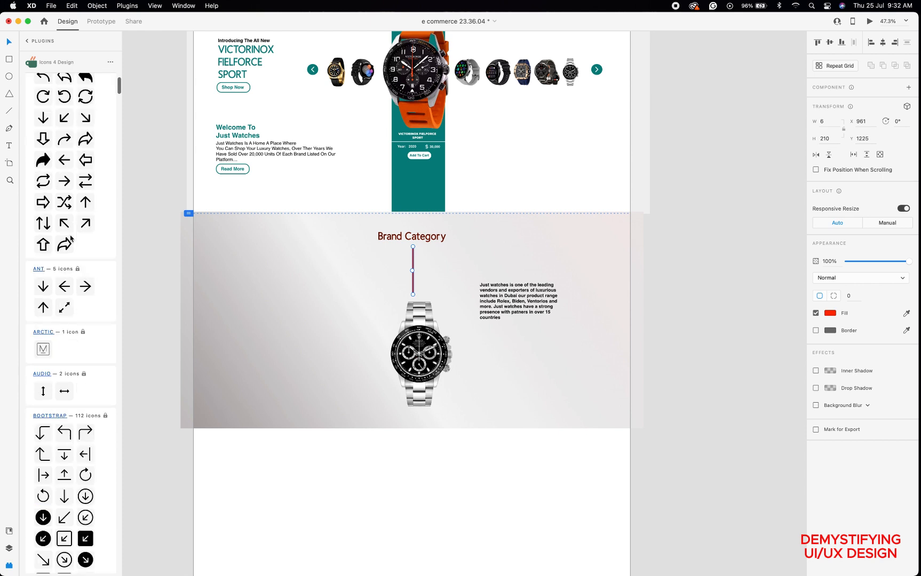
pyautogui.scroll(-15, 71, 235)
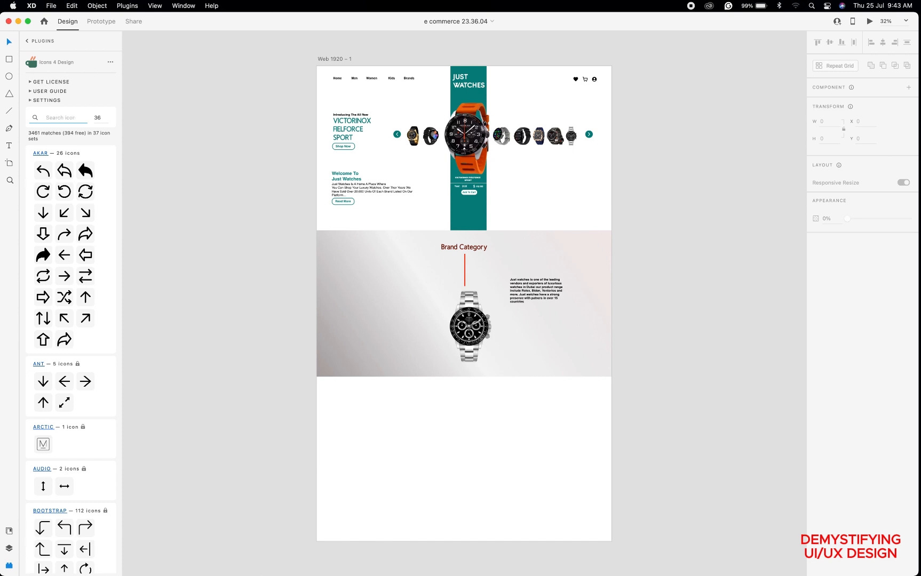
# Search the icon plugin for "arrow" and examine the icon sets from Akar down to Iconamoon for a suitable arrow.
pyautogui.write('arrow')
pyautogui.scroll(-5, 91, 310)
pyautogui.scroll(-15, 91, 310)
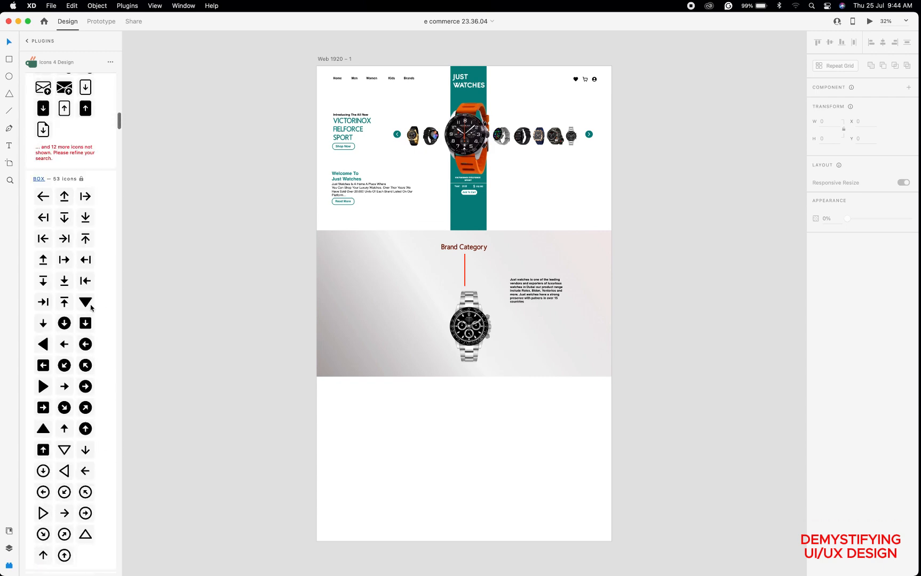
pyautogui.scroll(-20, 91, 286)
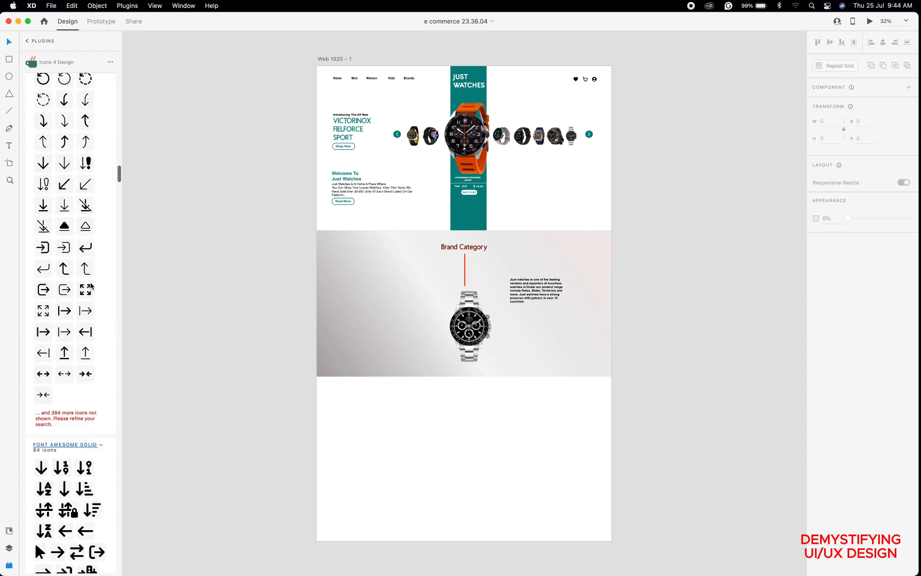
pyautogui.scroll(-20, 91, 287)
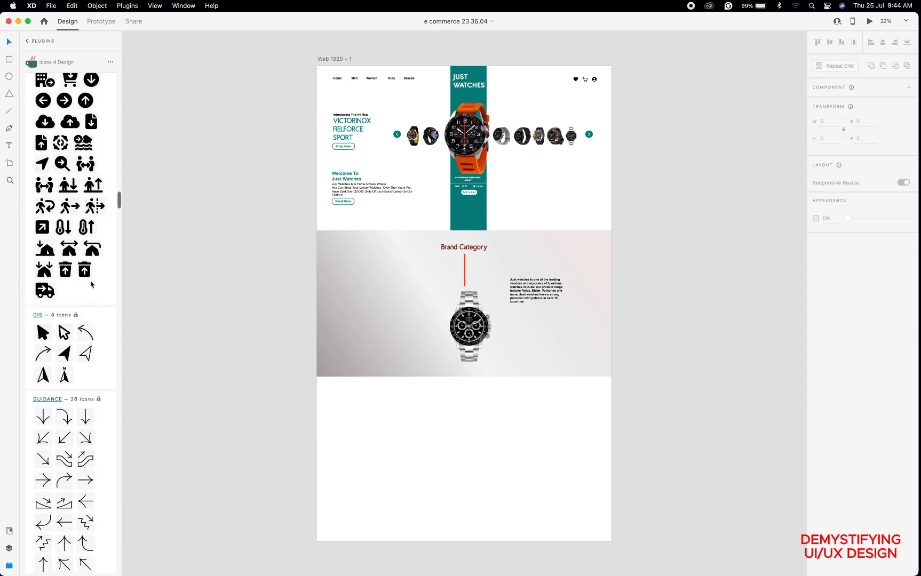
pyautogui.scroll(-15, 91, 284)
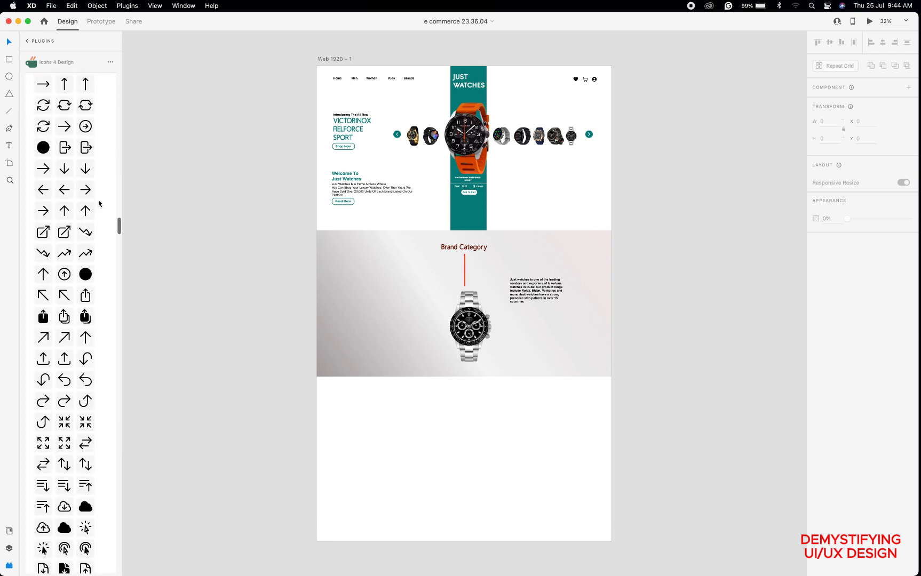
pyautogui.scroll(-5, 100, 203)
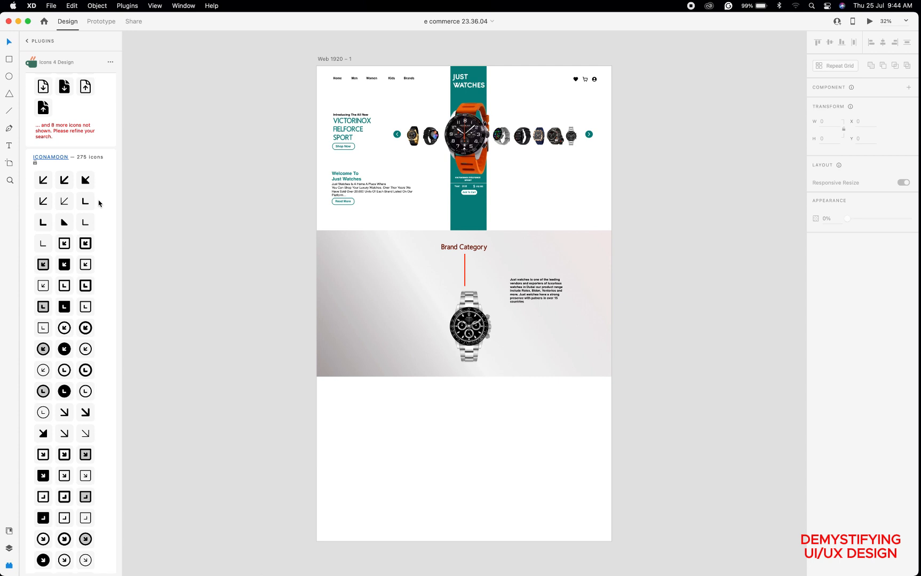
pyautogui.scroll(-4, 99, 204)
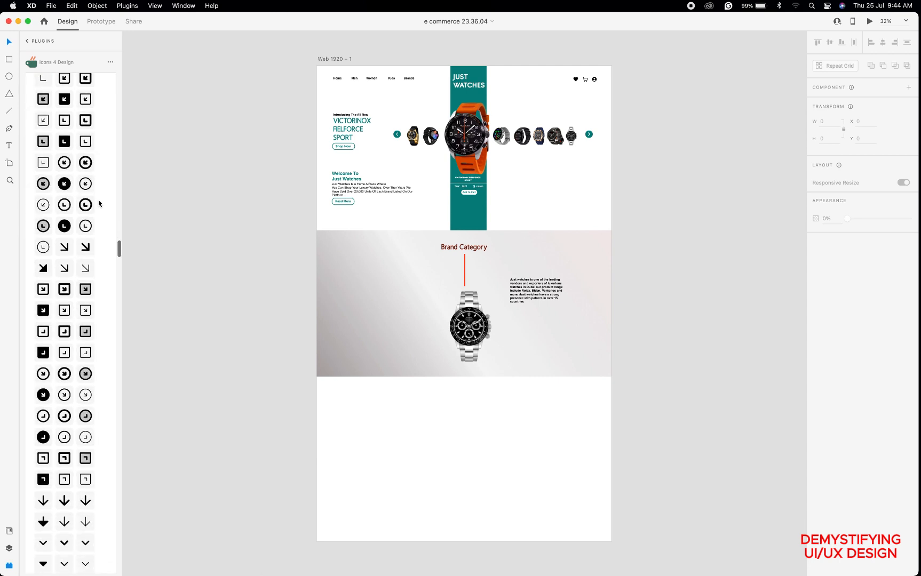
pyautogui.scroll(-3, 79, 333)
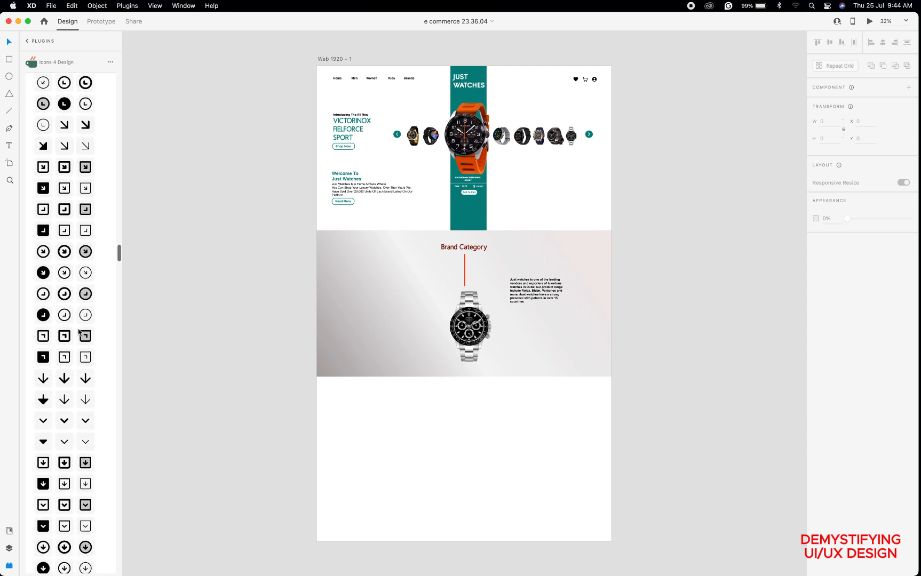
pyautogui.scroll(-2, 79, 332)
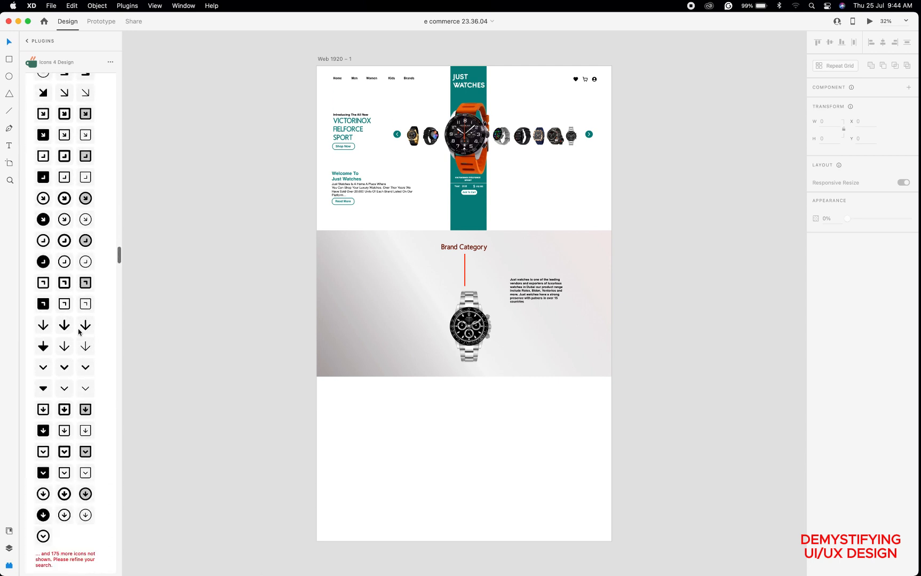
pyautogui.click(337, 258)
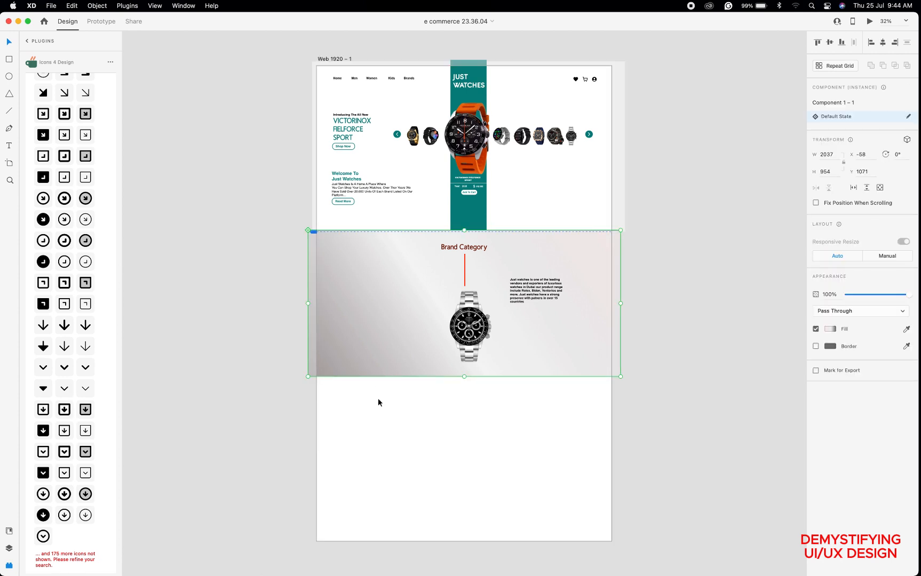
# Try to insert the Iconamoon down-chevron icon from the plugin results.
pyautogui.click(378, 417)
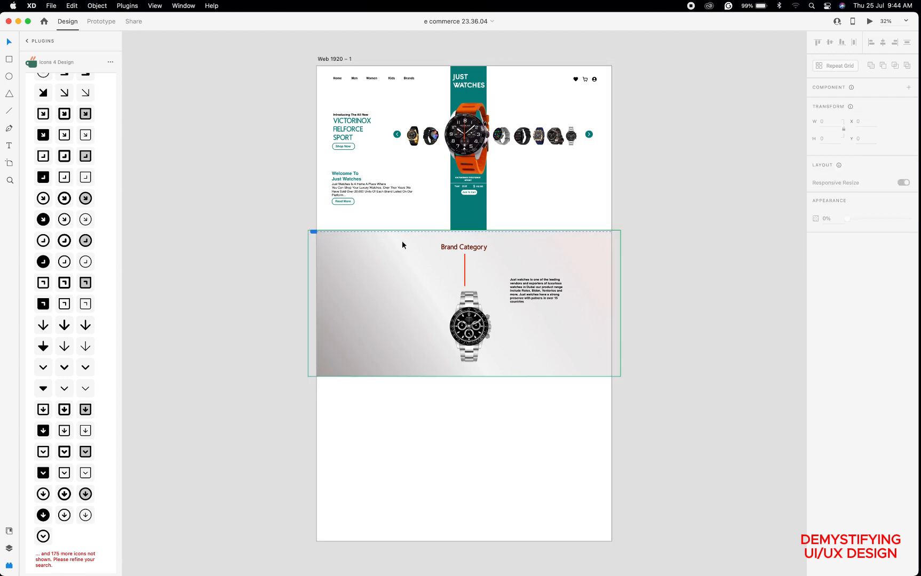
pyautogui.click(391, 296)
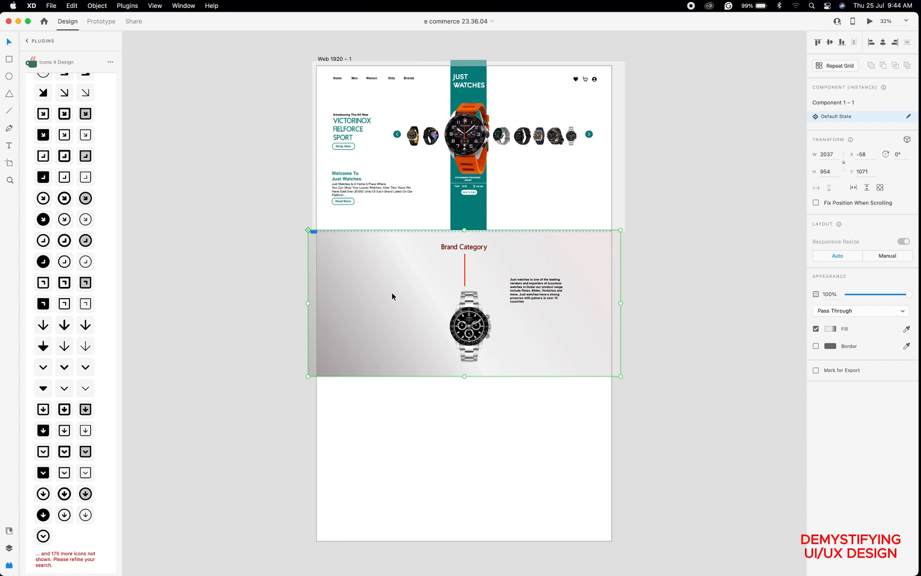
pyautogui.click(66, 391)
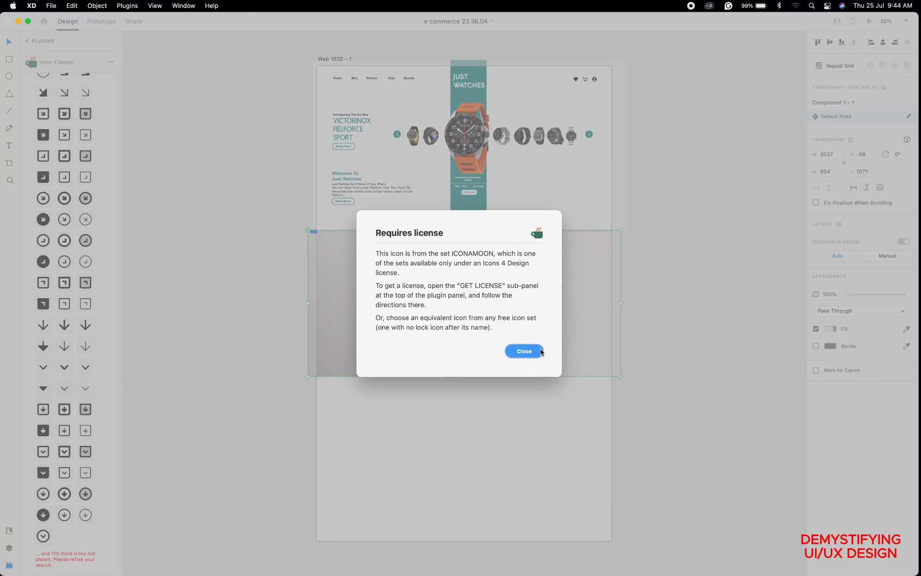
pyautogui.click(523, 351)
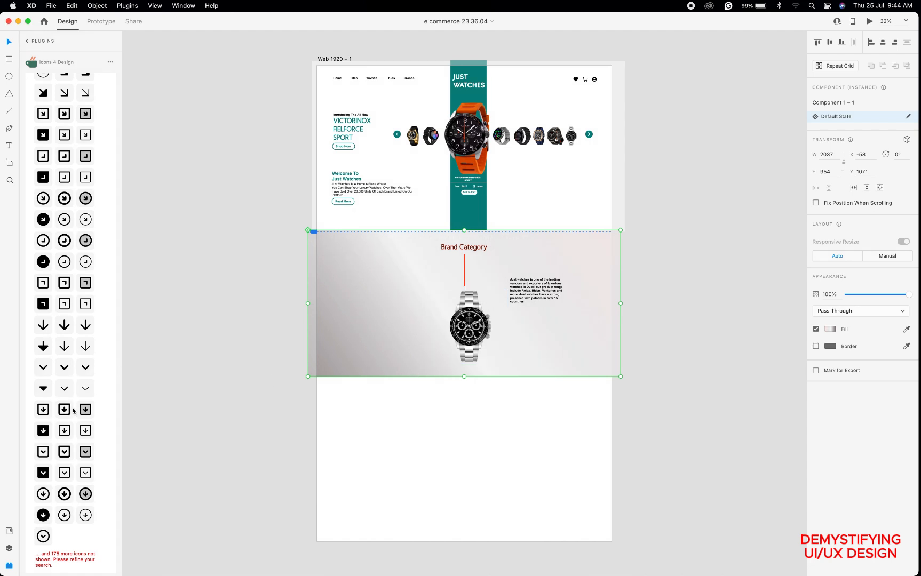
# Insert the ios-arrow-left icon from the Ion set of the icon plugin onto the artboard.
pyautogui.scroll(-10, 74, 395)
pyautogui.scroll(-10, 73, 411)
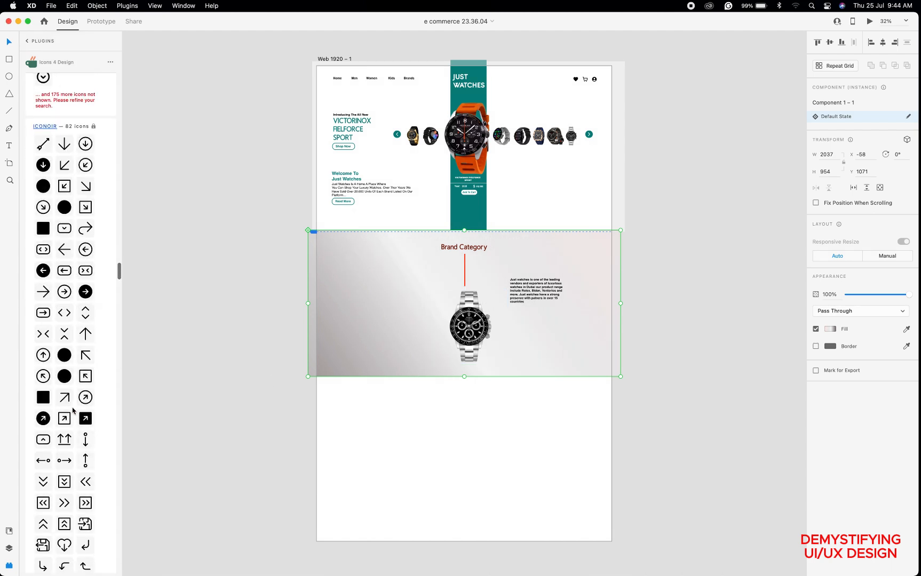
pyautogui.scroll(-15, 73, 410)
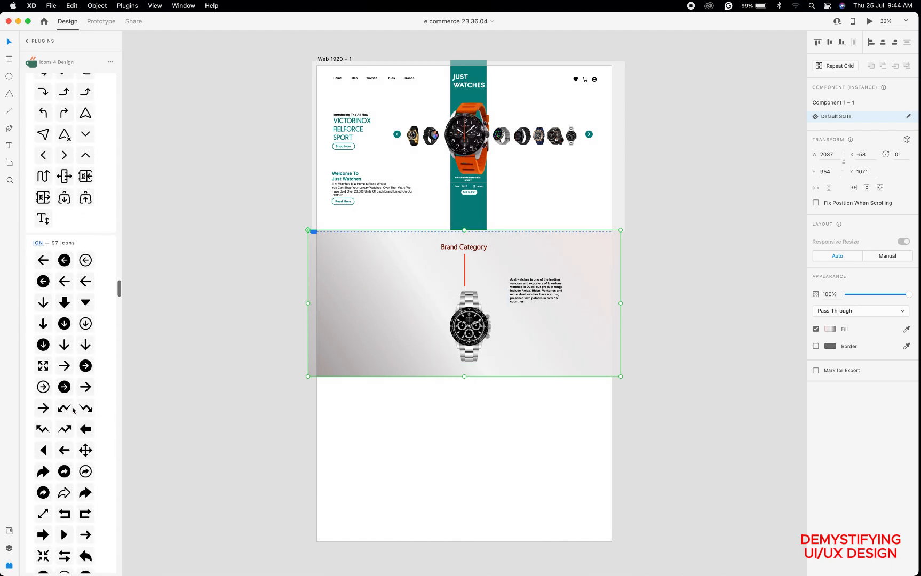
pyautogui.scroll(-5, 73, 406)
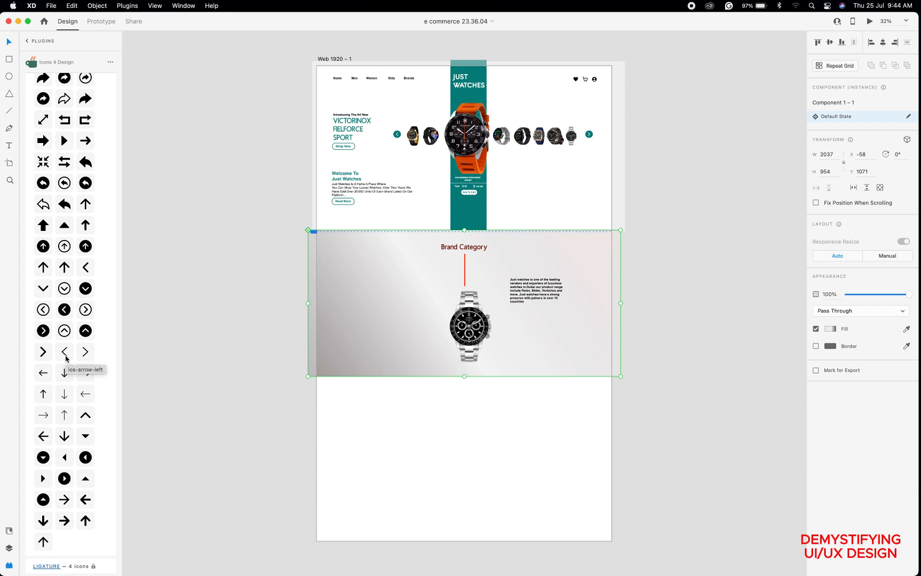
pyautogui.click(65, 352)
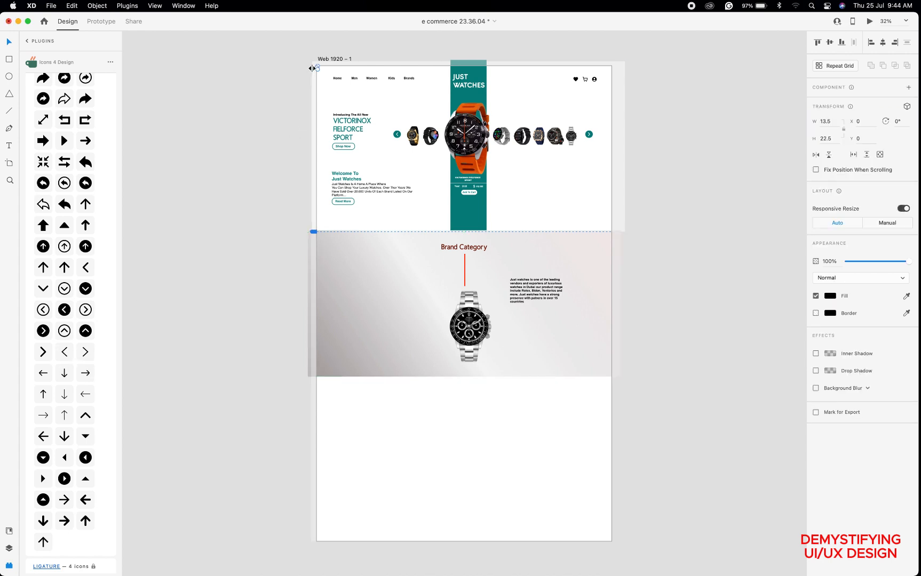
# Move the arrow icon from the artboard's corner into the Brand Category section, at X 113.25, Y 1239.
pyautogui.scroll(5, 314, 70)
pyautogui.scroll(3, 315, 70)
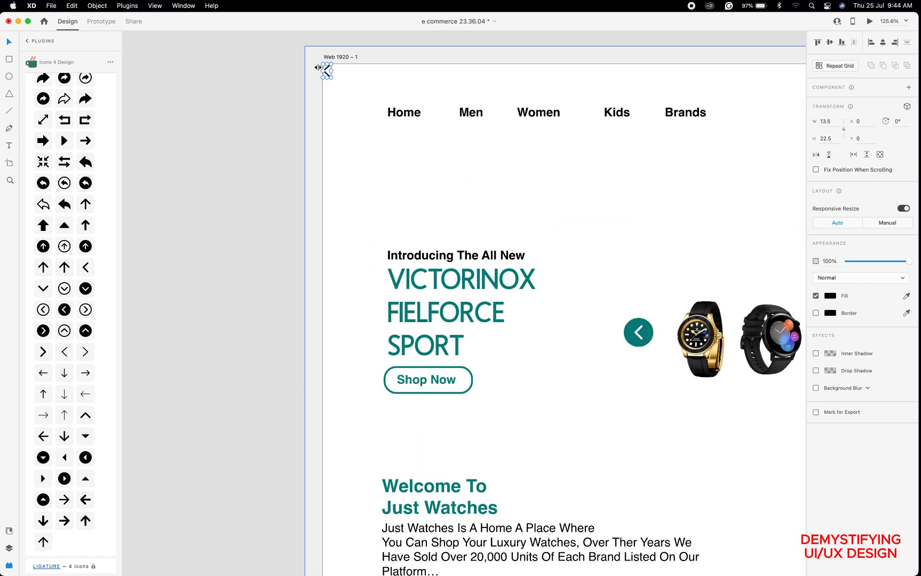
pyautogui.moveTo(325, 71); pyautogui.dragTo(383, 531)
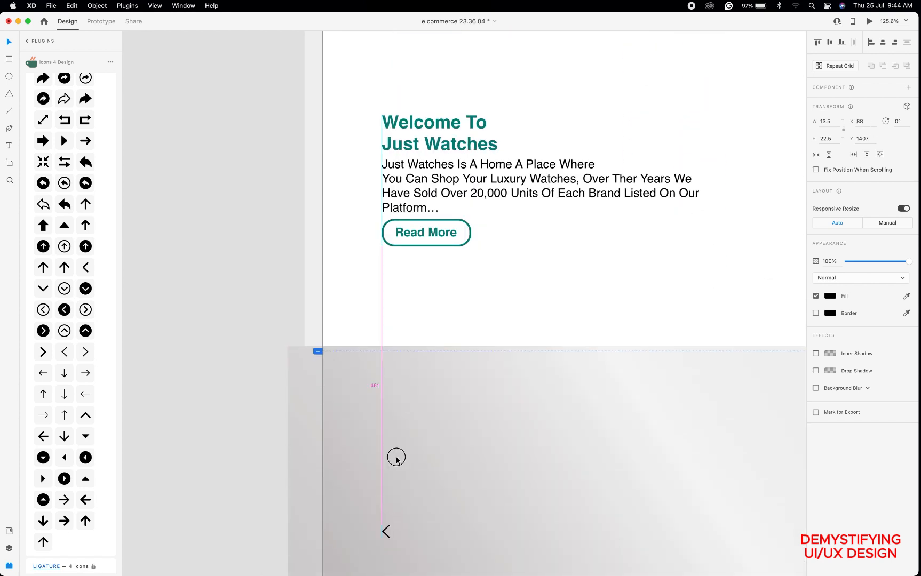
pyautogui.moveTo(396, 460); pyautogui.dragTo(394, 453)
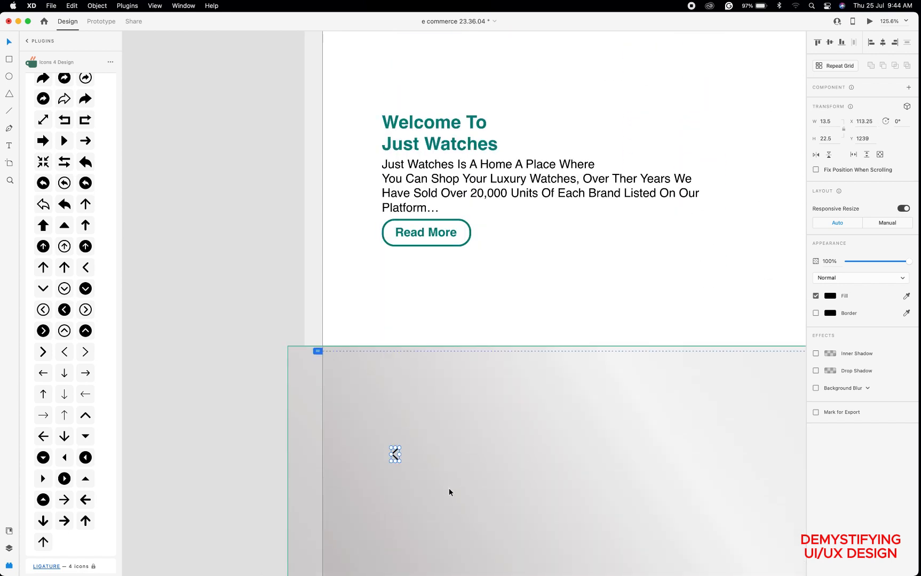
# Enlarge the arrow icon proportionally to 34.95 by 58.25.
pyautogui.scroll(-2, 448, 489)
pyautogui.scroll(-6, 449, 489)
pyautogui.hscroll(6, 449, 489)
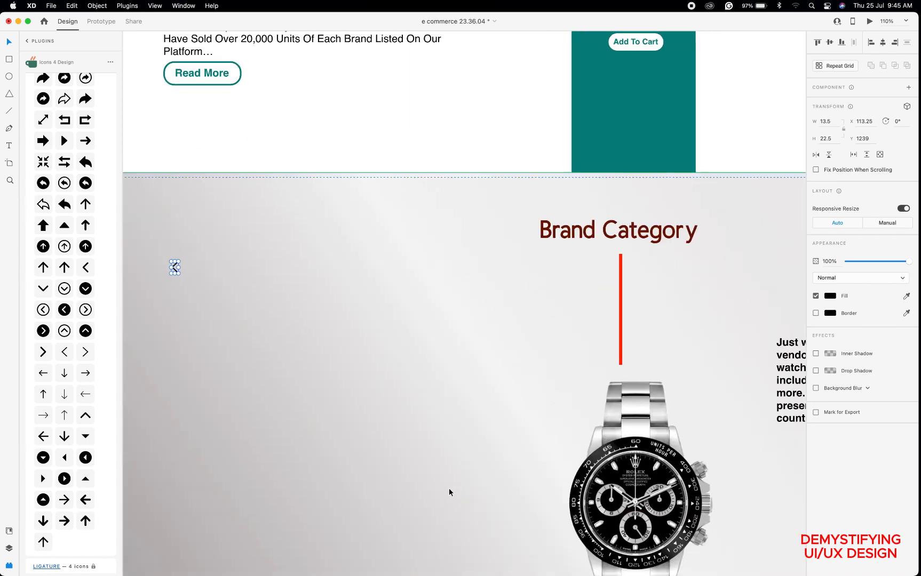
pyautogui.scroll(-8, 448, 489)
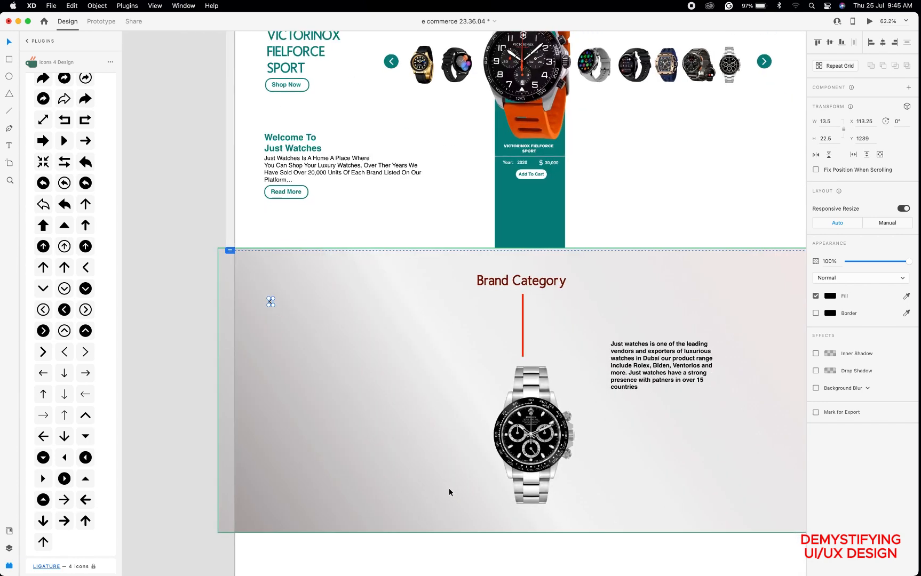
pyautogui.scroll(-2, 449, 489)
pyautogui.hscroll(1, 449, 488)
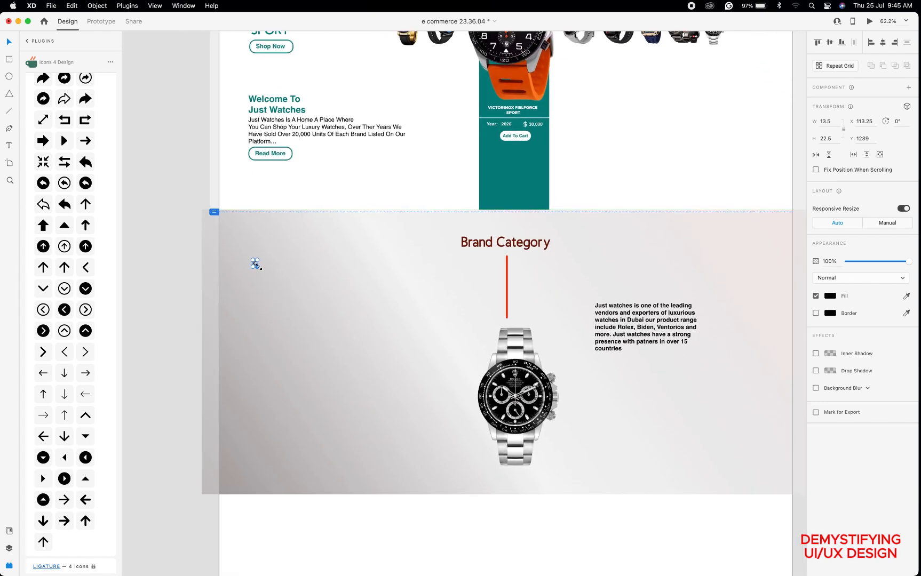
pyautogui.moveTo(259, 267); pyautogui.dragTo(264, 281)
pyautogui.scroll(-2, 361, 315)
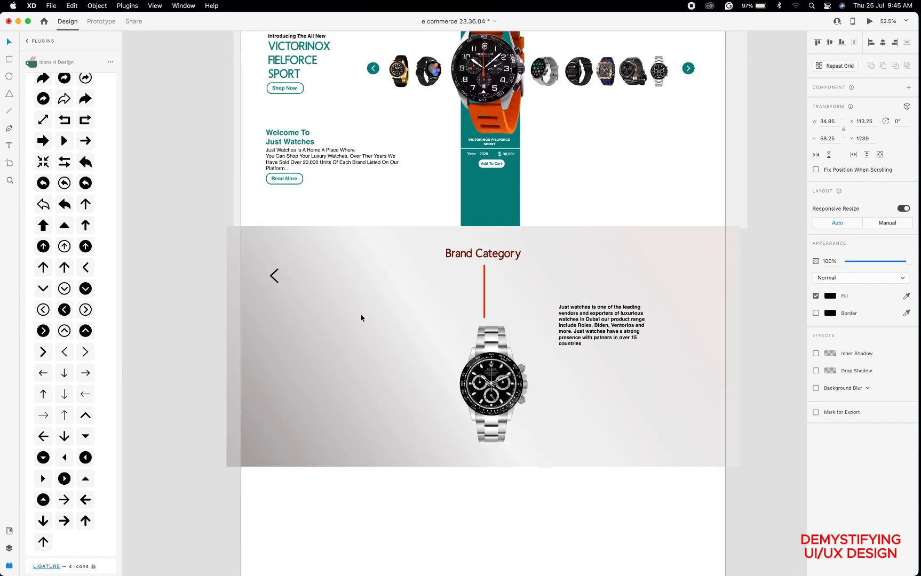
# Reposition the arrow at X 120, Y 1300.87, duplicate it to X 1756.02 at the same height and flip the copy horizontally.
pyautogui.scroll(-2, 361, 313)
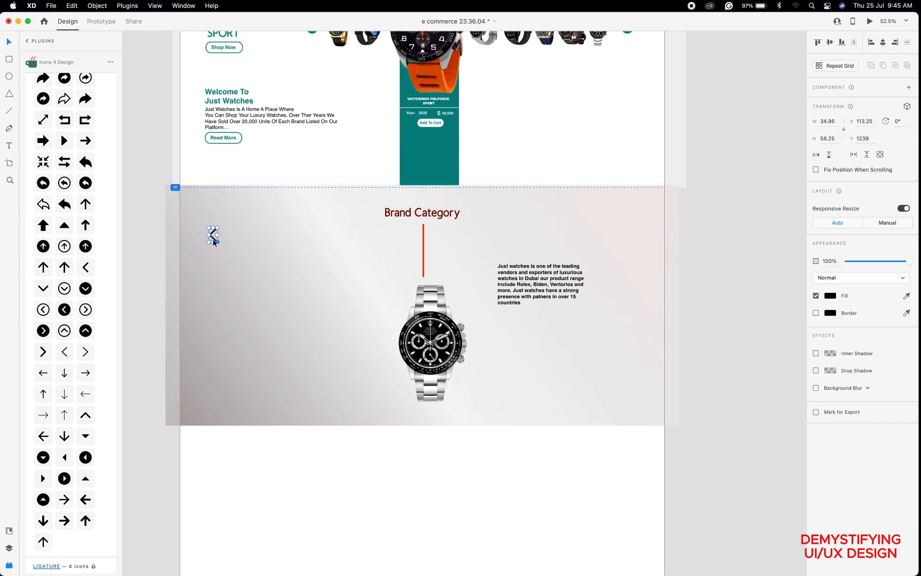
pyautogui.moveTo(213, 242); pyautogui.dragTo(627, 256)
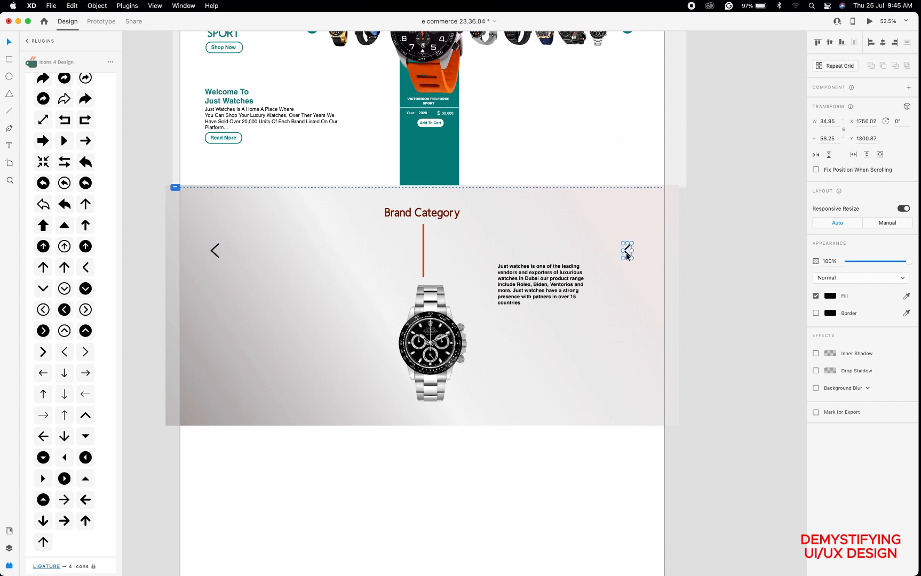
pyautogui.click(816, 155)
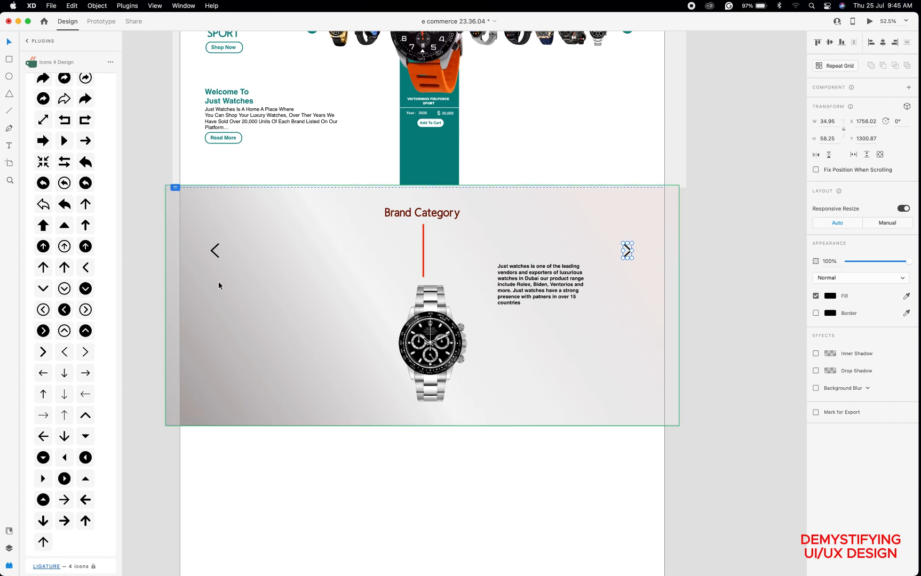
# Save the Brand Category heading's color #761300 to the document assets and apply it as fill to both arrows.
pyautogui.click(10, 530)
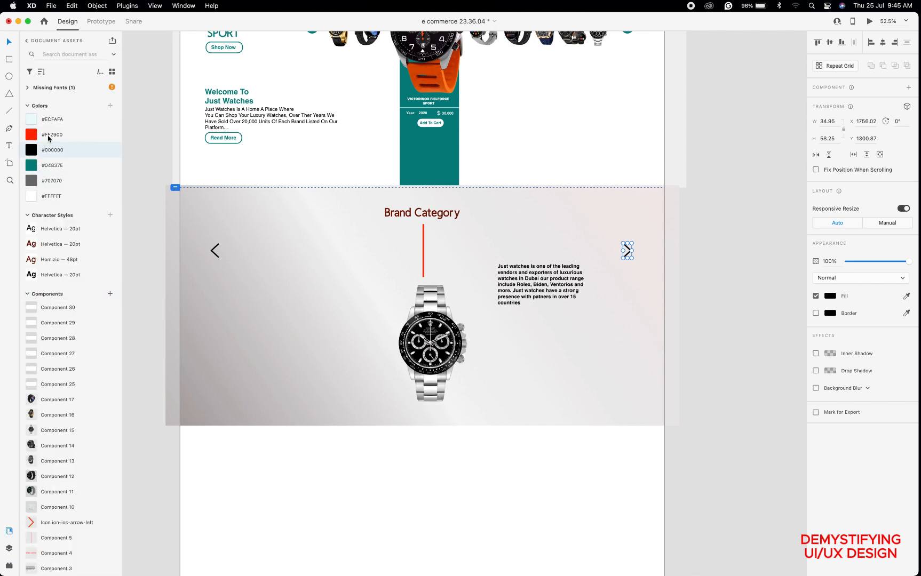
pyautogui.click(409, 214)
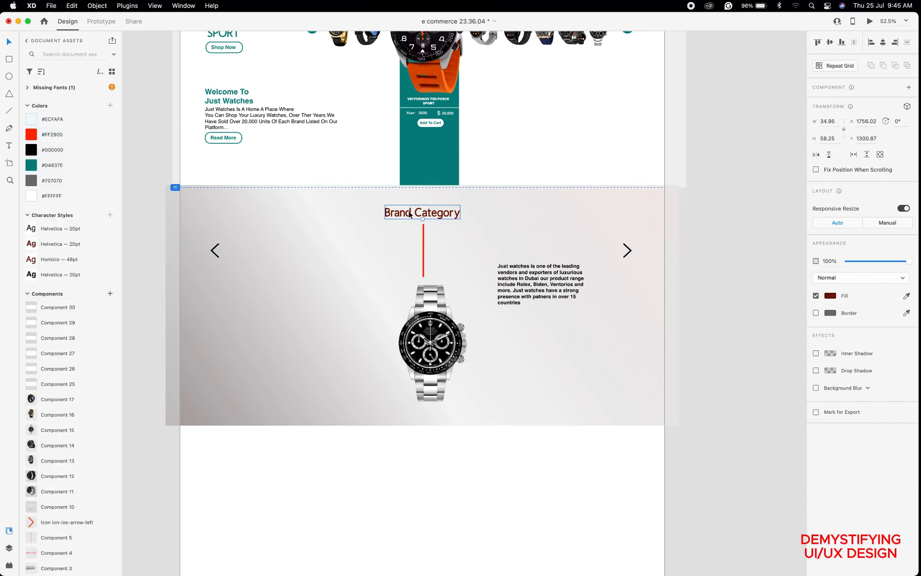
pyautogui.click(111, 106)
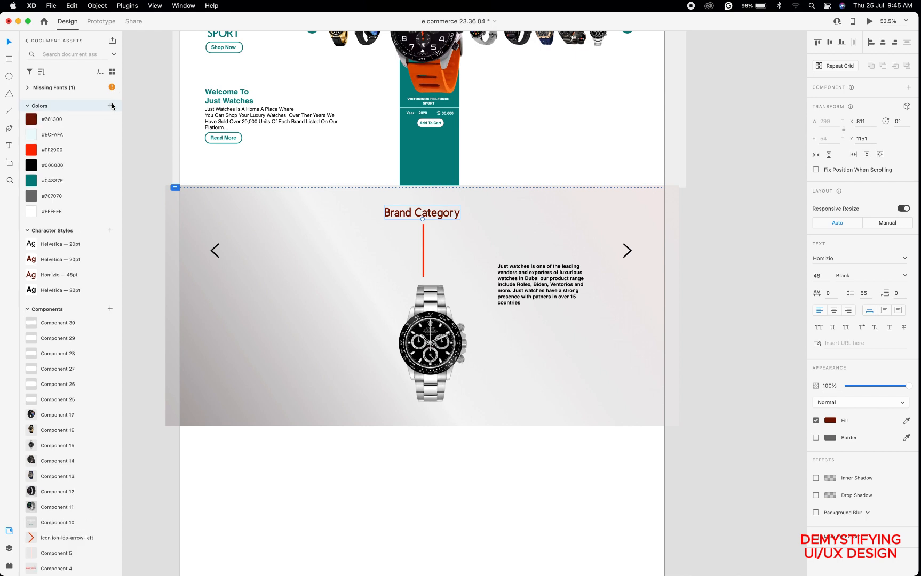
pyautogui.click(218, 259)
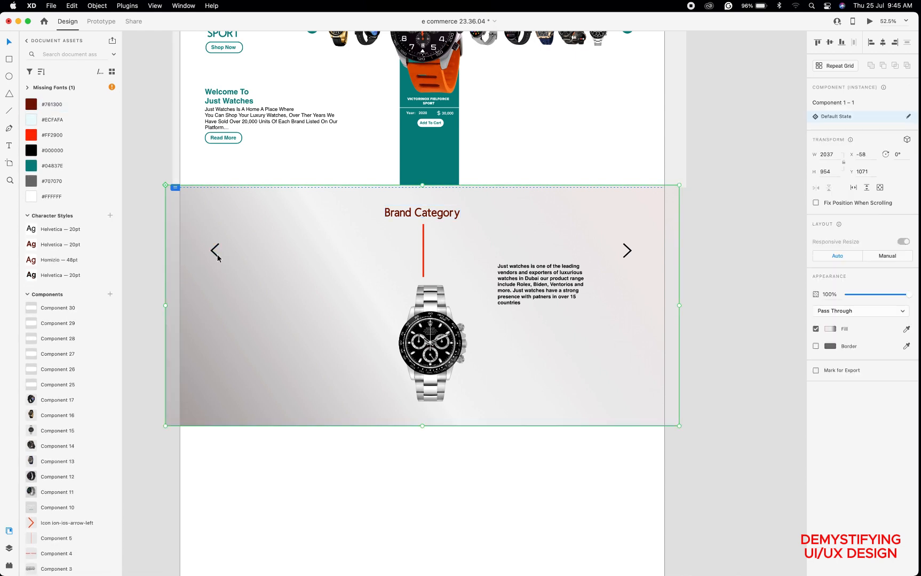
pyautogui.doubleClick(218, 259)
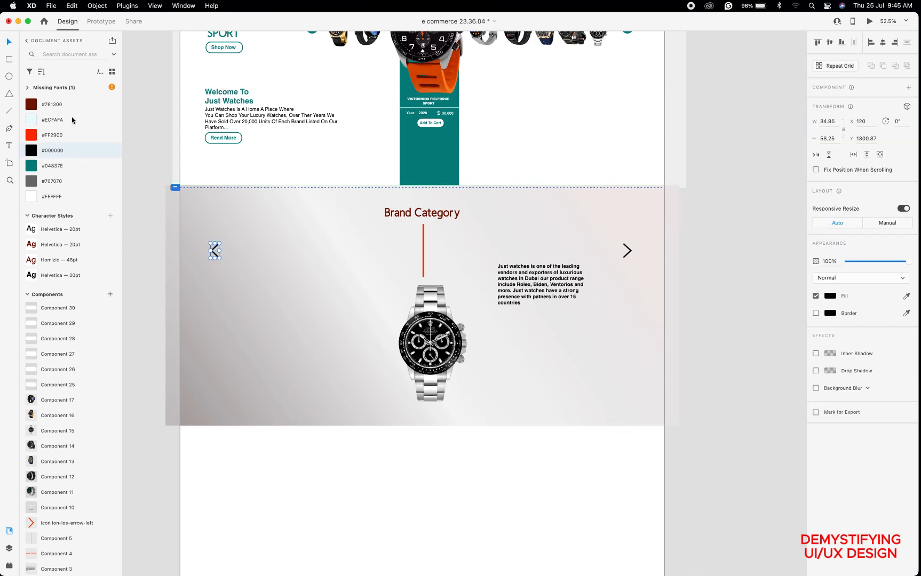
pyautogui.click(31, 105)
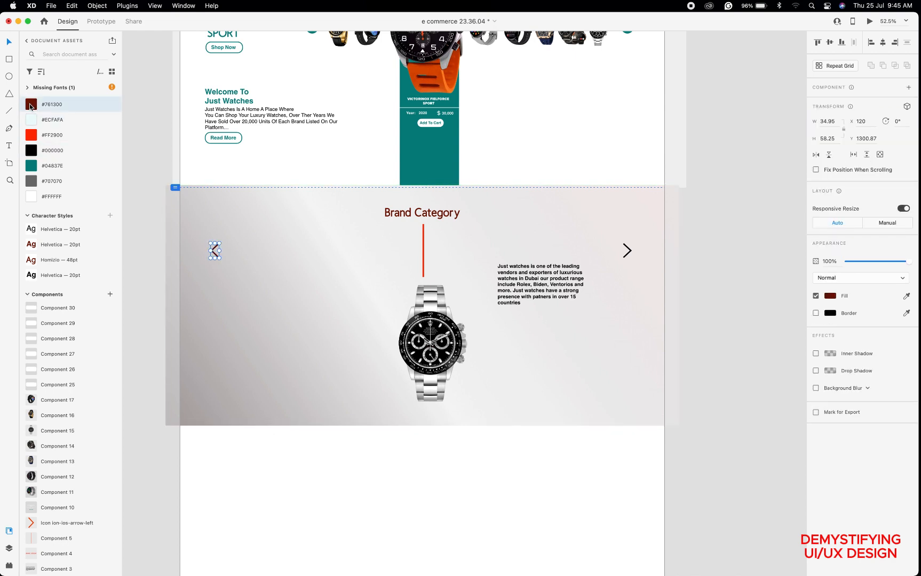
pyautogui.click(629, 253)
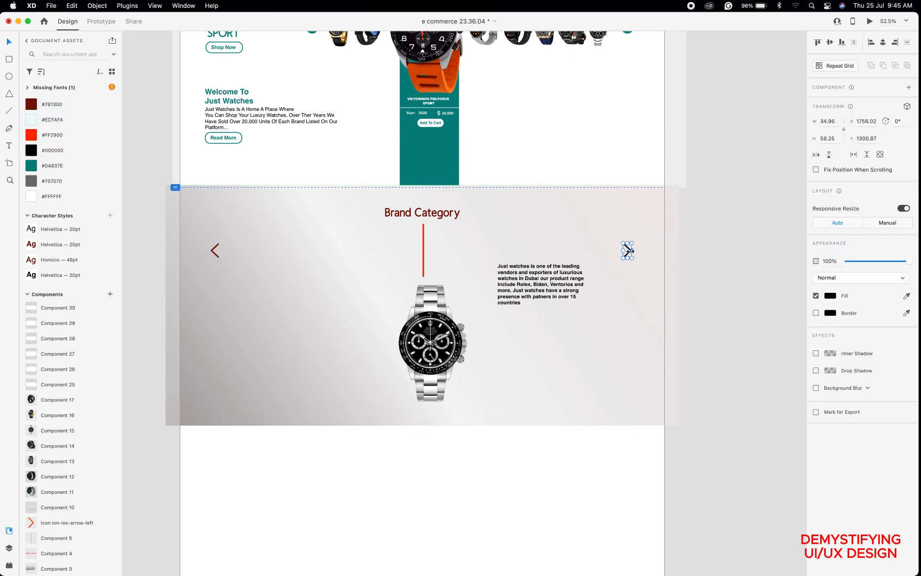
pyautogui.click(31, 105)
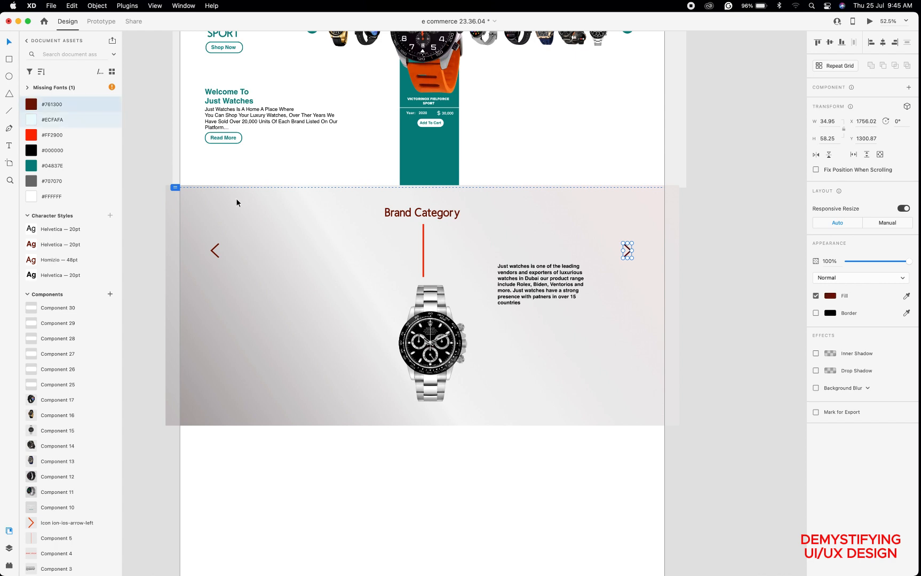
# Move the description text up to X 1259, Y 1248 and place a copy of the VICTORINOX FIELFORCE SPORT title at X 400, Y 1277, in front.
pyautogui.scroll(2, 370, 283)
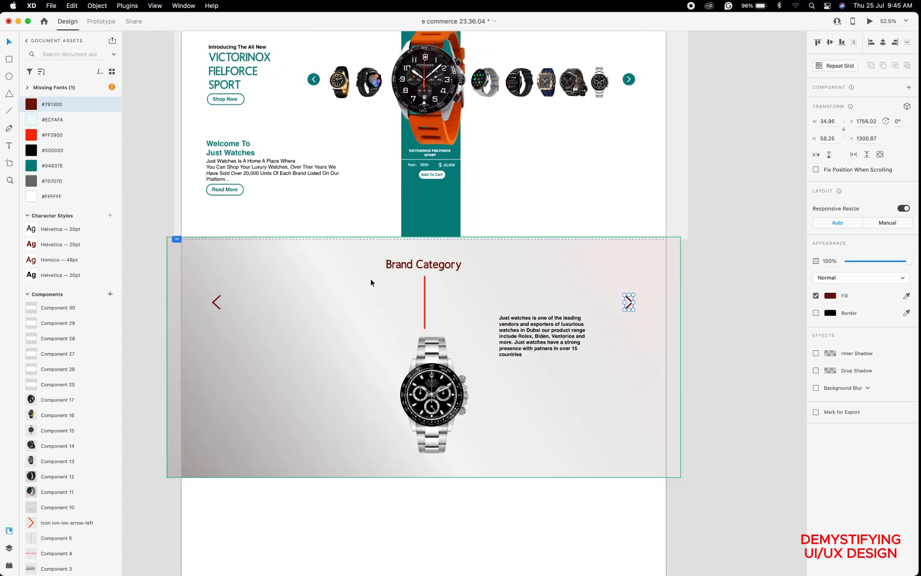
pyautogui.moveTo(523, 342); pyautogui.dragTo(524, 303)
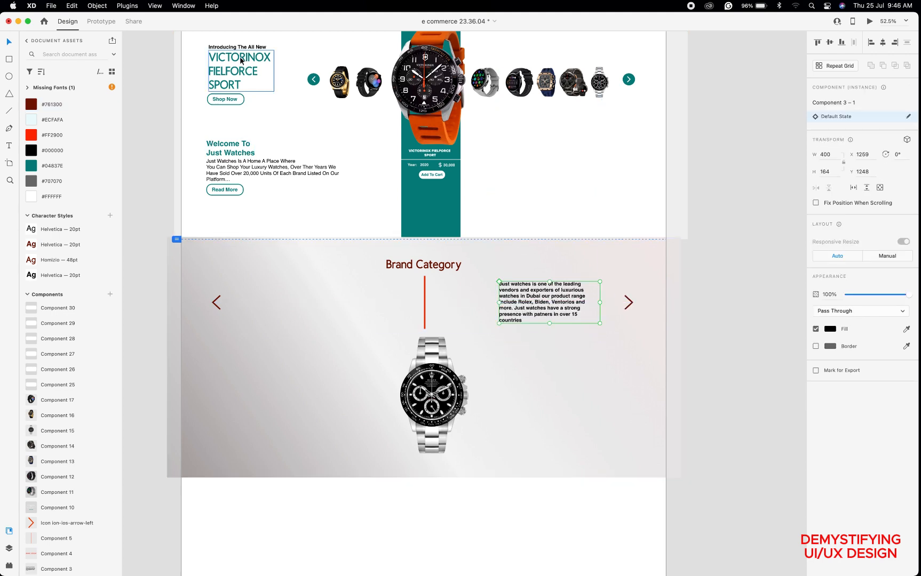
pyautogui.moveTo(241, 61); pyautogui.dragTo(314, 298)
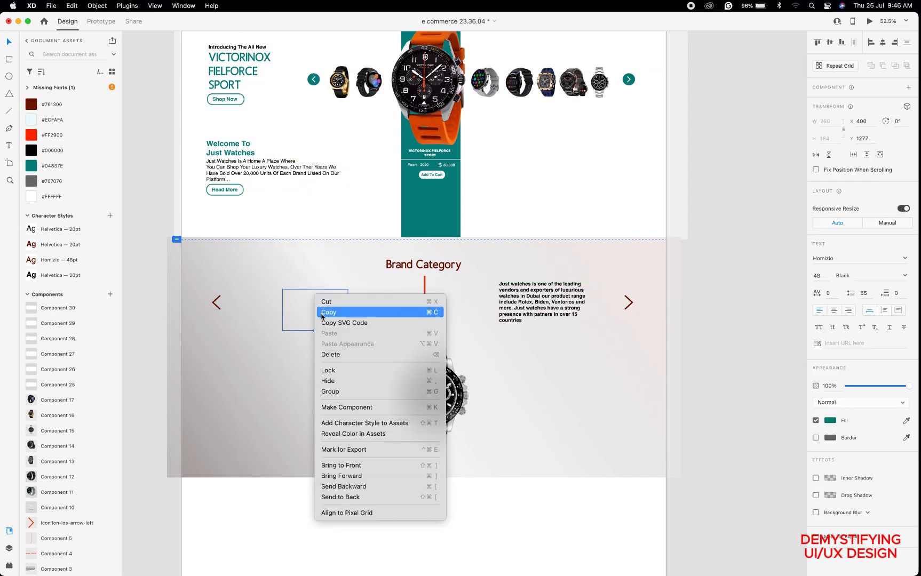
pyautogui.click(344, 466)
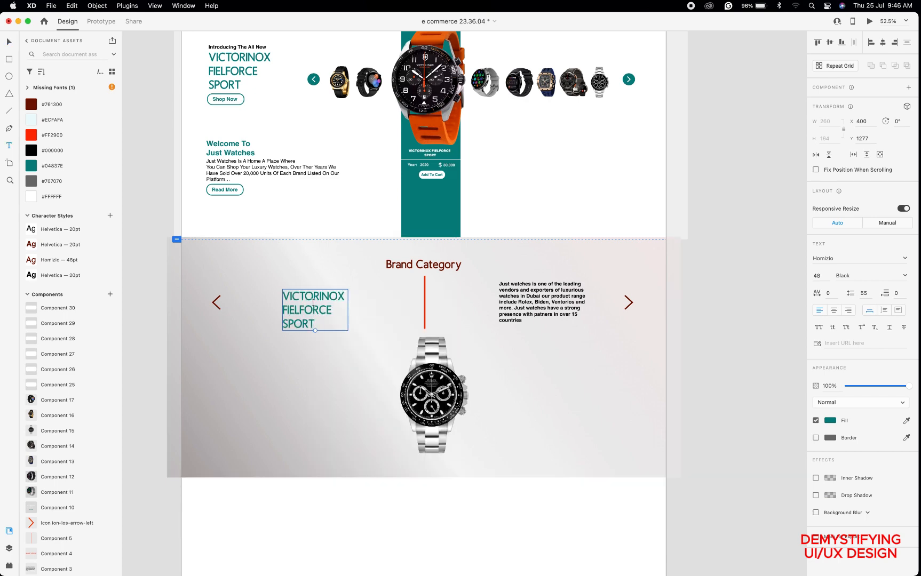
# Change the copied title's text in the Brand Category section to "ROLEX" and show the document's layers.
pyautogui.scroll(10, 313, 302)
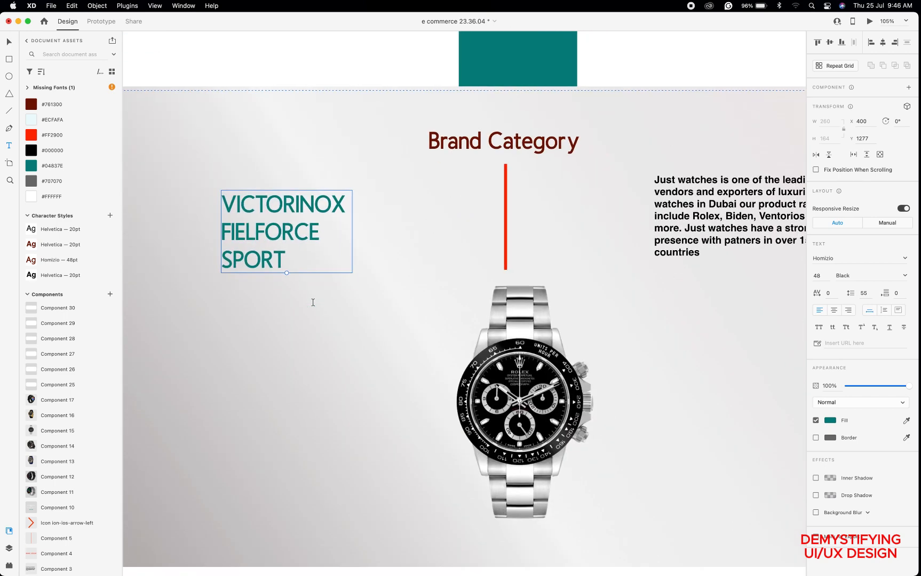
pyautogui.doubleClick(288, 246)
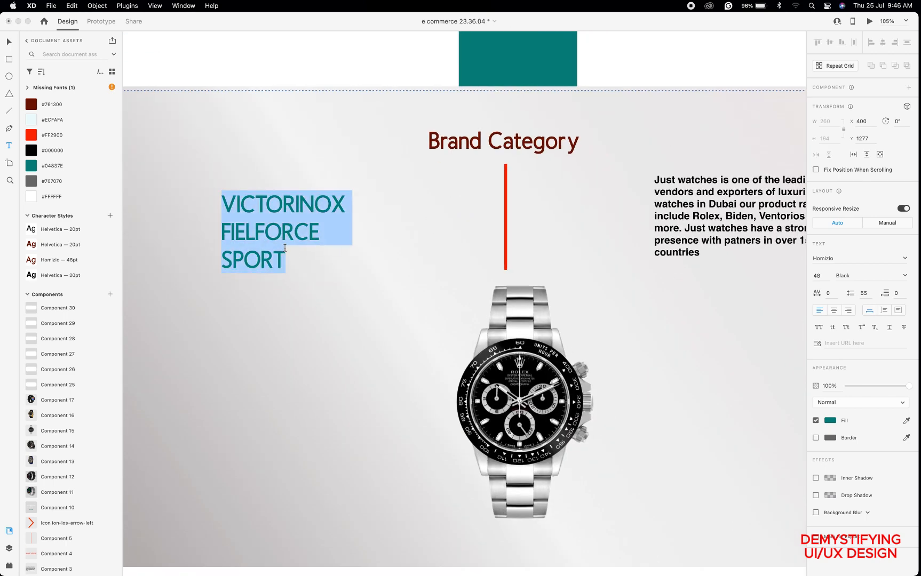
pyautogui.write('Rolex')
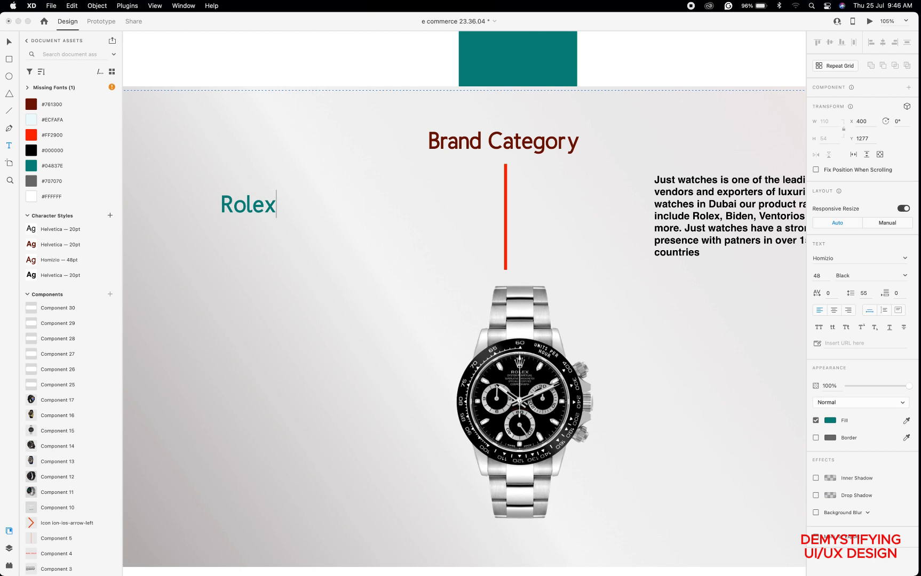
pyautogui.press('BackSpace')
pyautogui.press('BackSpace')
pyautogui.press('BackSpace')
pyautogui.press('BackSpace')
pyautogui.write('OLEX')
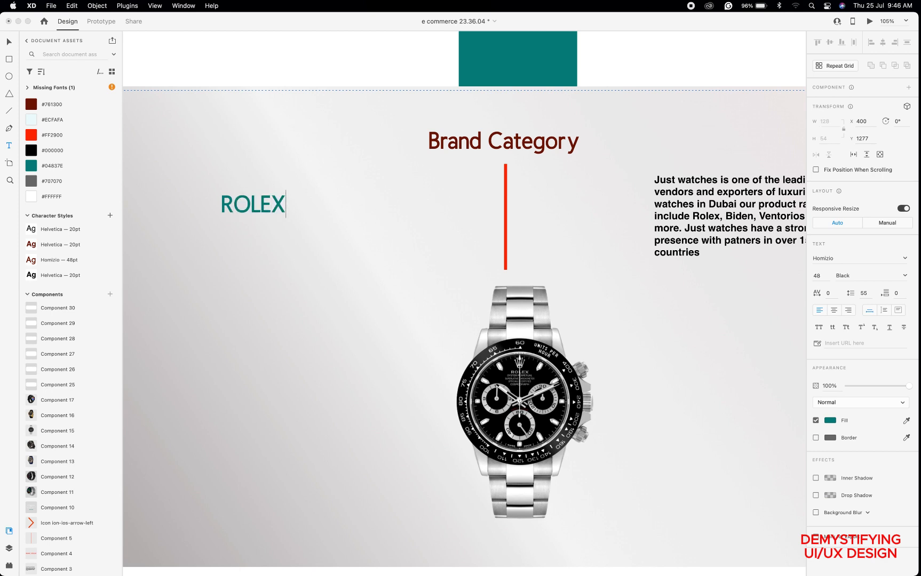
pyautogui.click(8, 547)
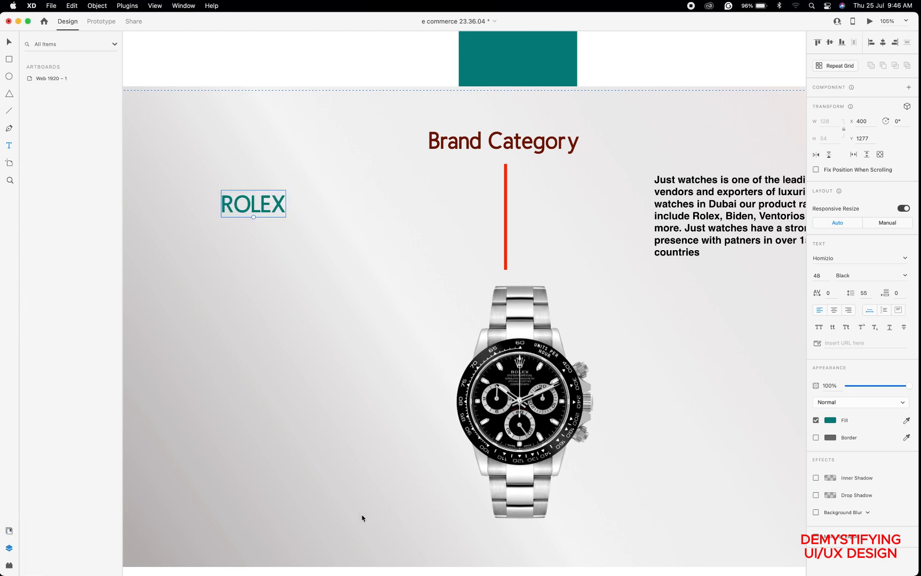
pyautogui.click(523, 433)
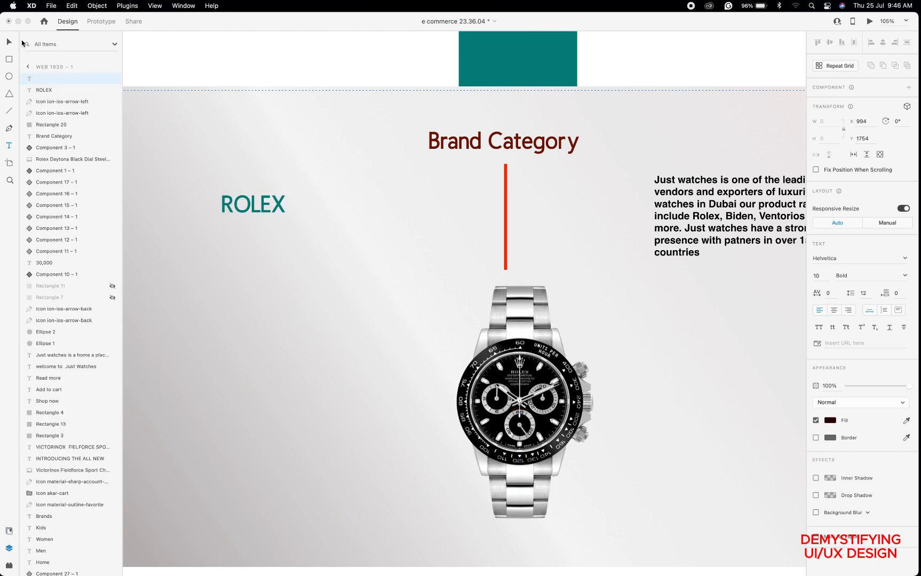
pyautogui.click(10, 42)
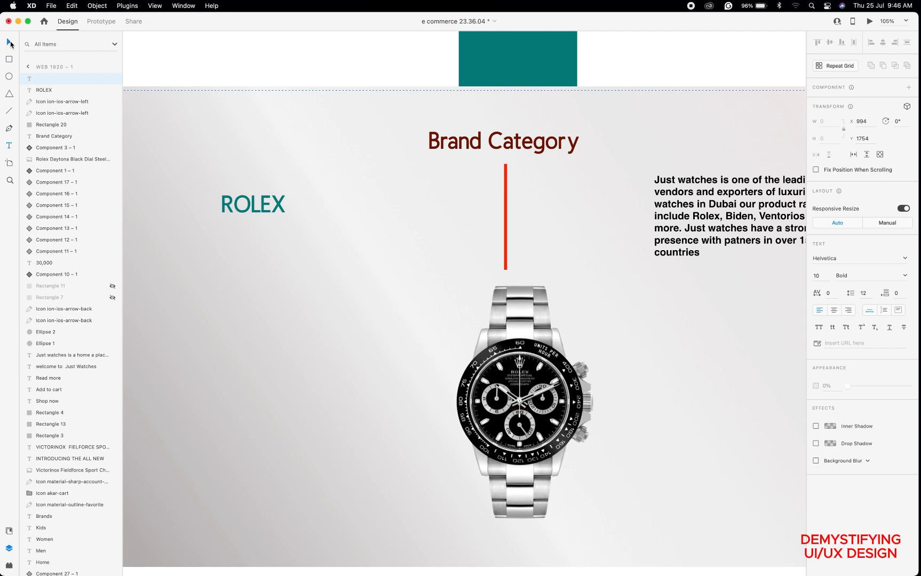
pyautogui.click(525, 392)
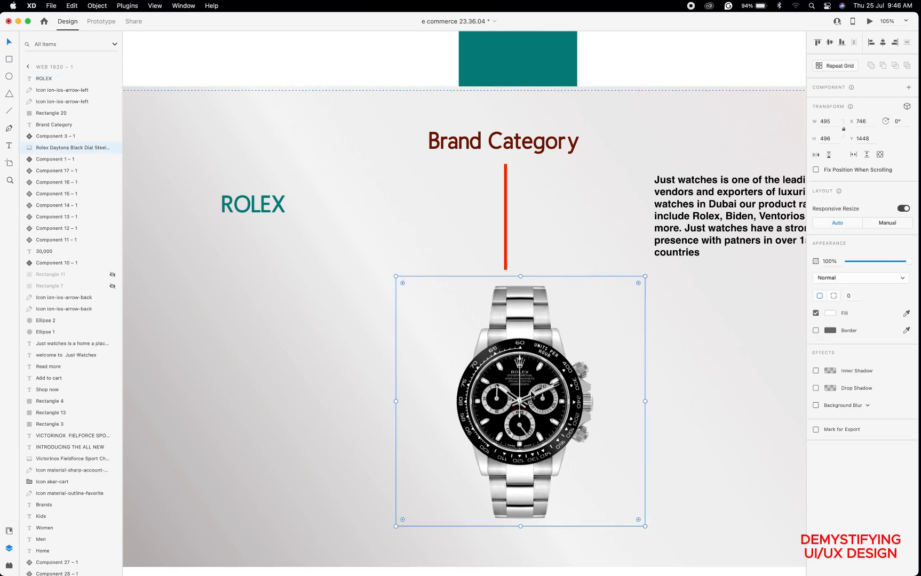
# Add DAYTONA as a second line to the ROLEX title in the Brand Category section.
pyautogui.doubleClick(273, 206)
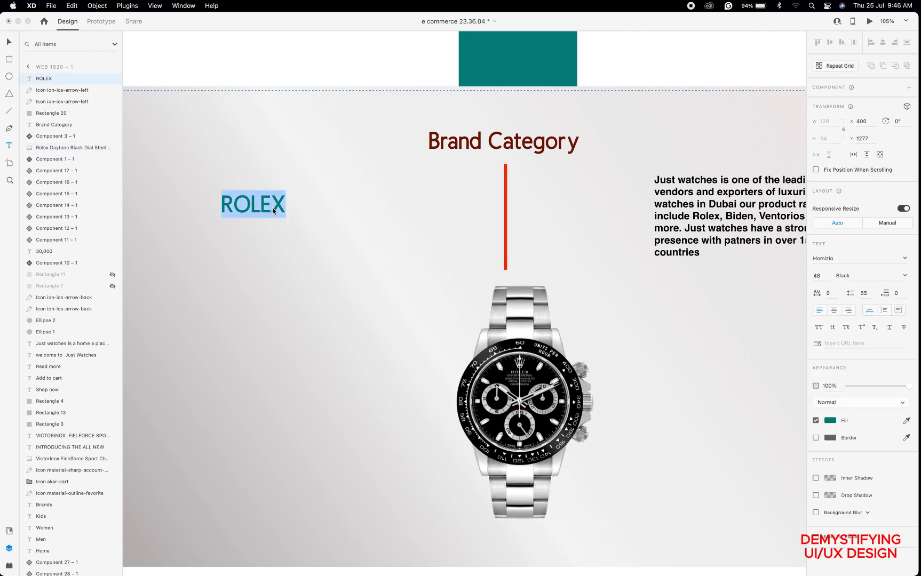
pyautogui.press('Right')
pyautogui.press('Return')
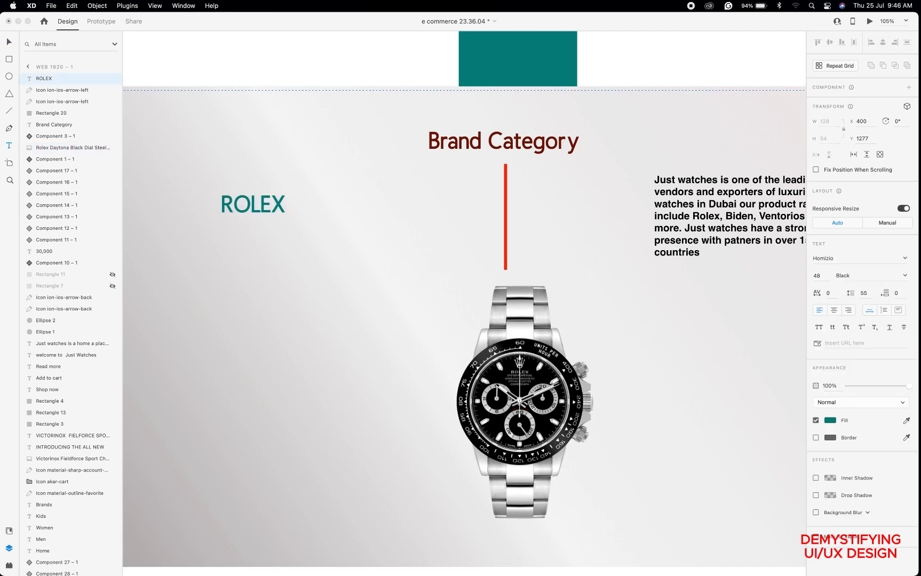
pyautogui.write('da')
pyautogui.press('BackSpace')
pyautogui.press('BackSpace')
pyautogui.write('ds')
pyautogui.press('BackSpace')
pyautogui.press('BackSpace')
pyautogui.write('day')
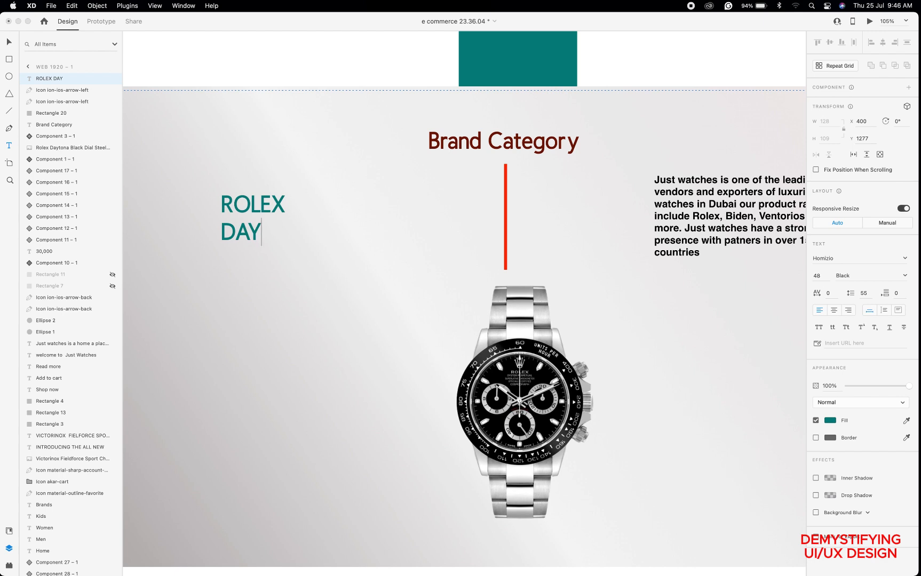
pyautogui.write('tona')
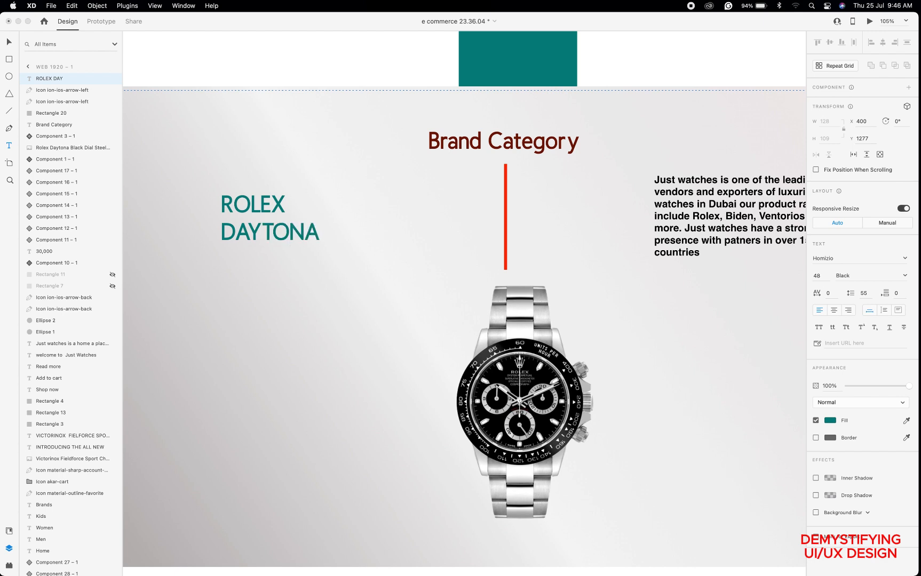
# Add a third line reading BLACK DIAL STEEL to the ROLEX DAYTONA title and finish the text editing.
pyautogui.press('Return')
pyautogui.write('blac')
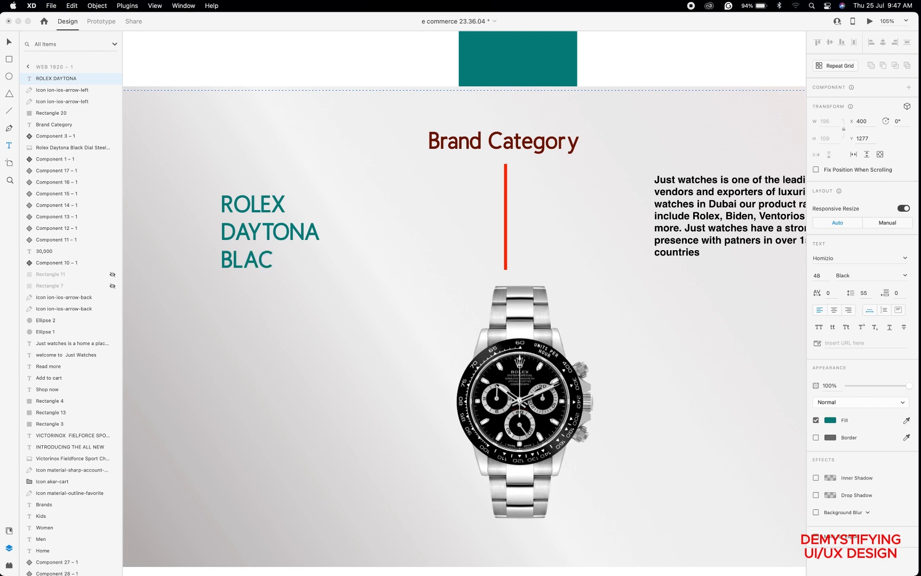
pyautogui.write('k dia')
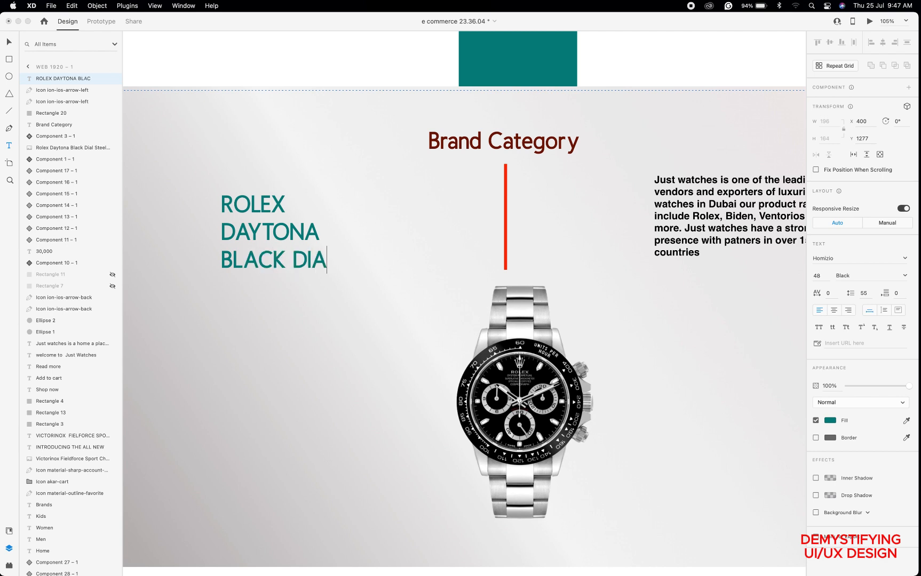
pyautogui.write('l')
pyautogui.press('BackSpace')
pyautogui.write('STEE')
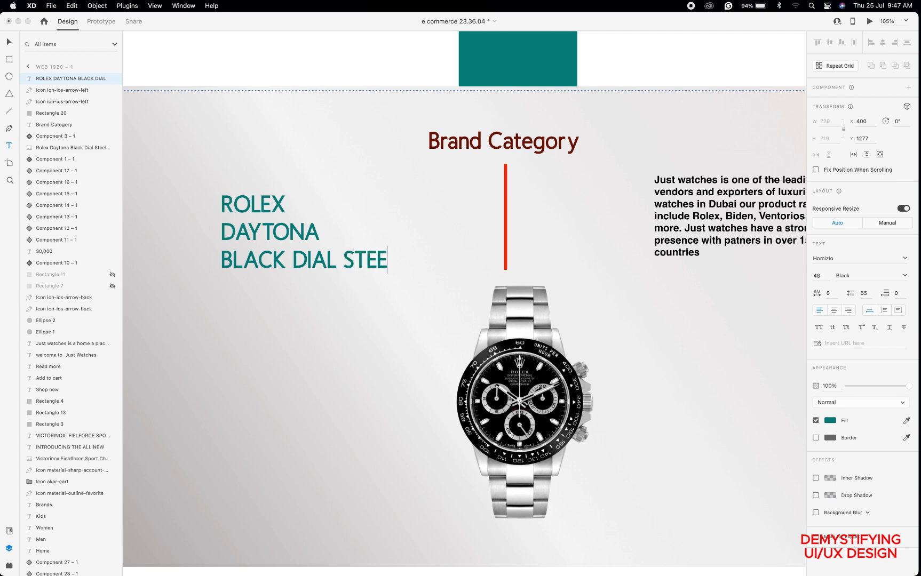
pyautogui.write('L')
pyautogui.press('Escape')
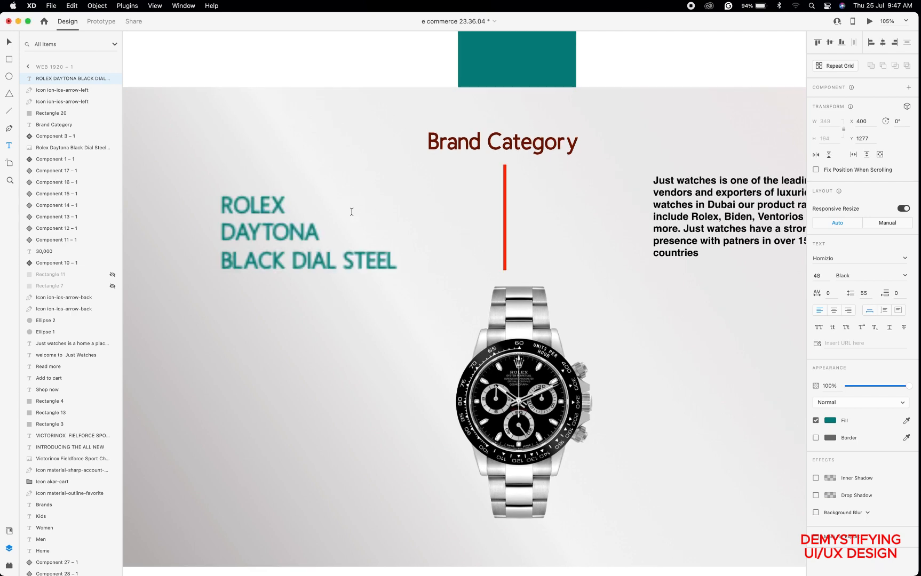
pyautogui.click(9, 42)
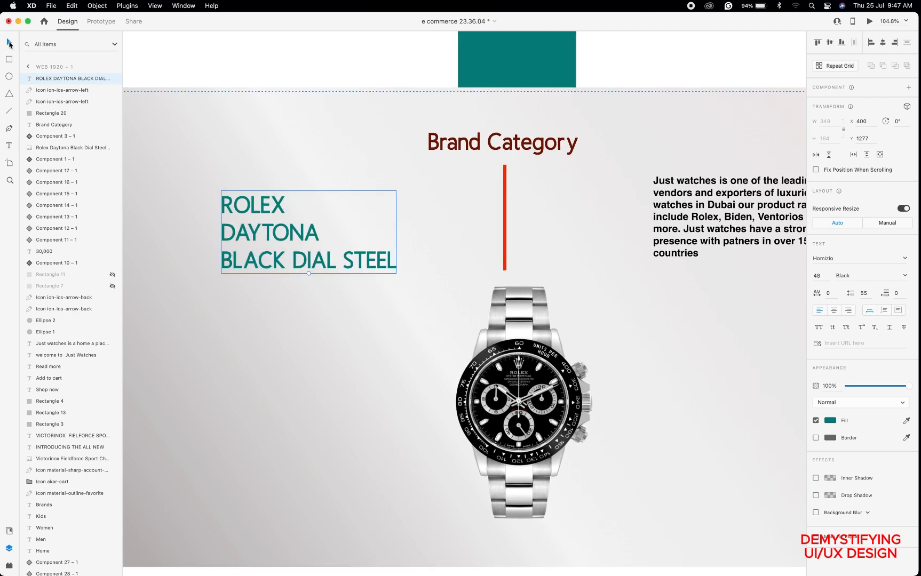
# Try the saved document color #FF2900 on the Rolex title and the description, and set the description's fill back to #000000.
pyautogui.scroll(-3, 265, 217)
pyautogui.scroll(-5, 266, 219)
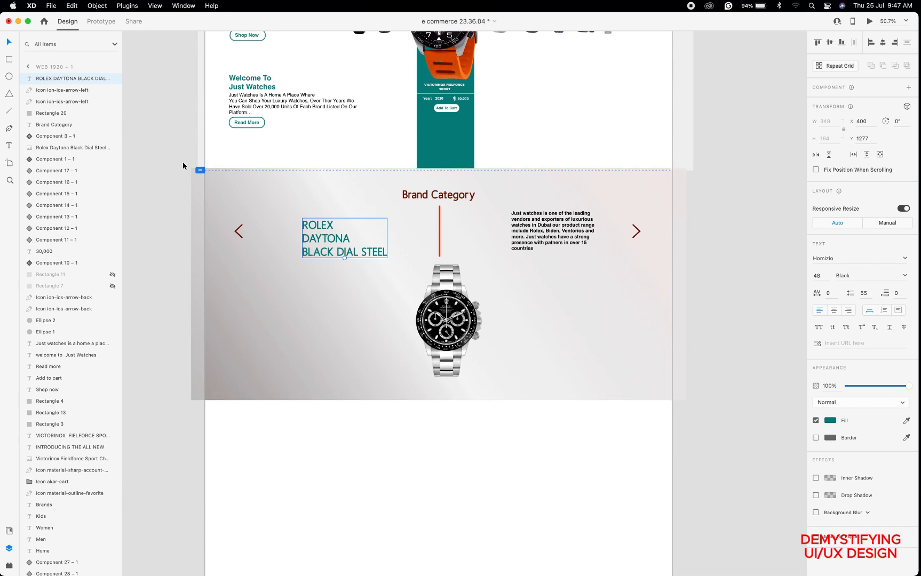
pyautogui.click(8, 531)
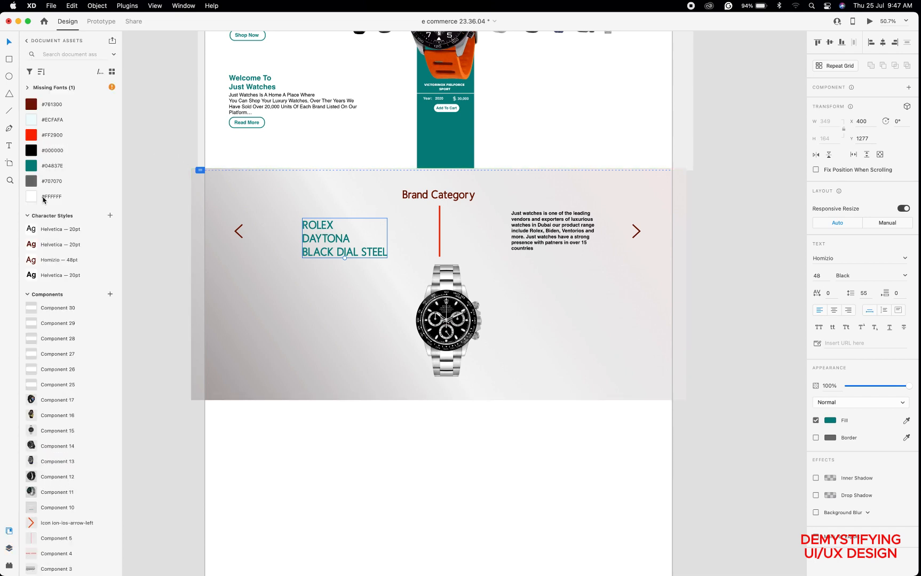
pyautogui.click(32, 140)
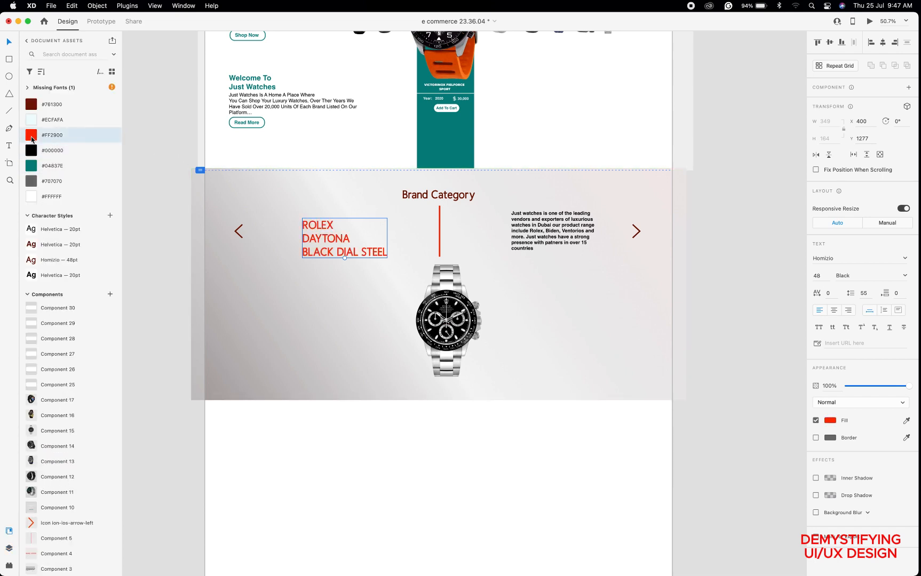
pyautogui.click(557, 228)
pyautogui.click(558, 229)
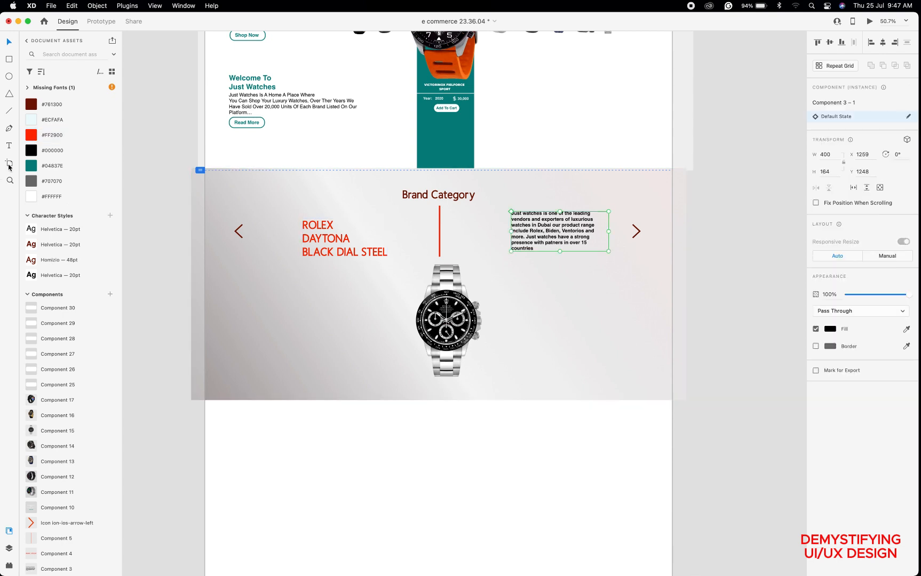
pyautogui.click(29, 137)
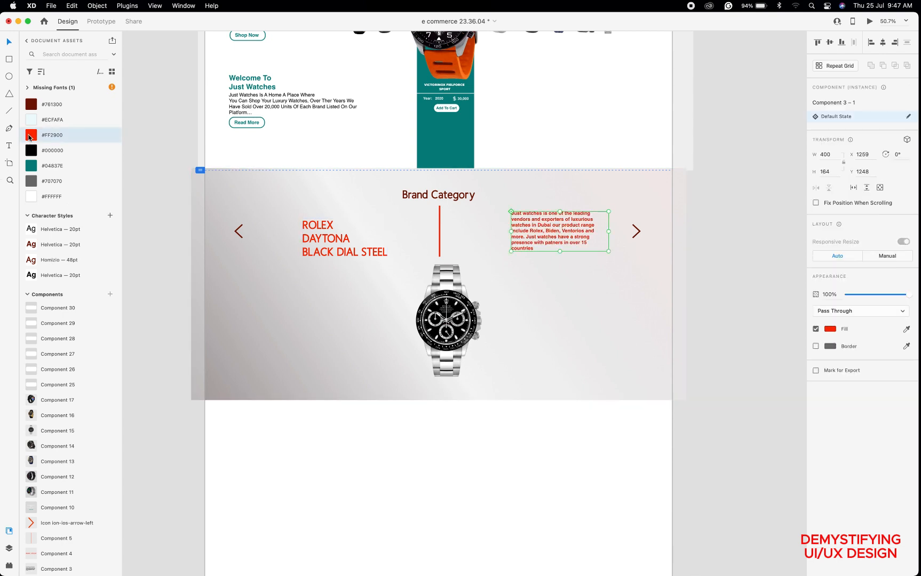
pyautogui.click(30, 152)
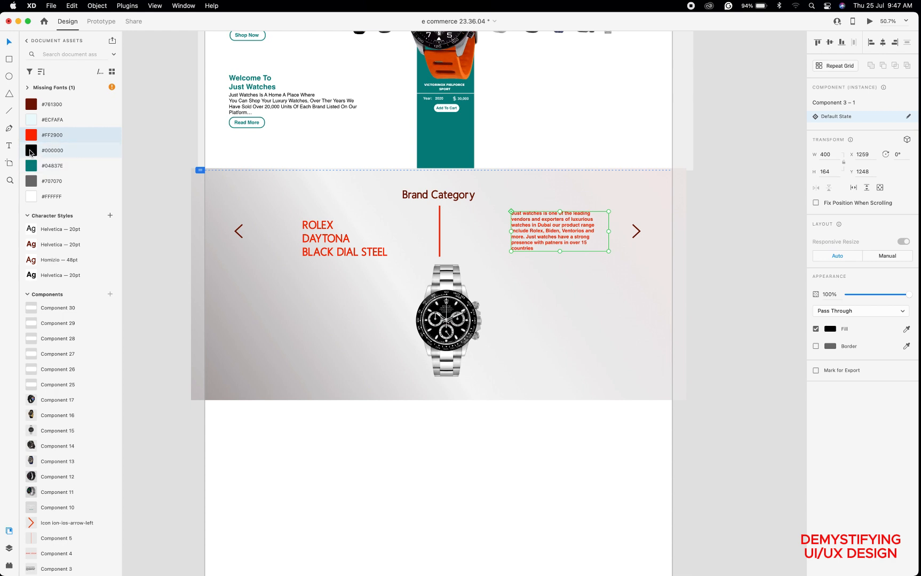
# Fill the ROLEX DAYTONA BLACK DIAL STEEL title with the saved document color #761300.
pyautogui.click(314, 229)
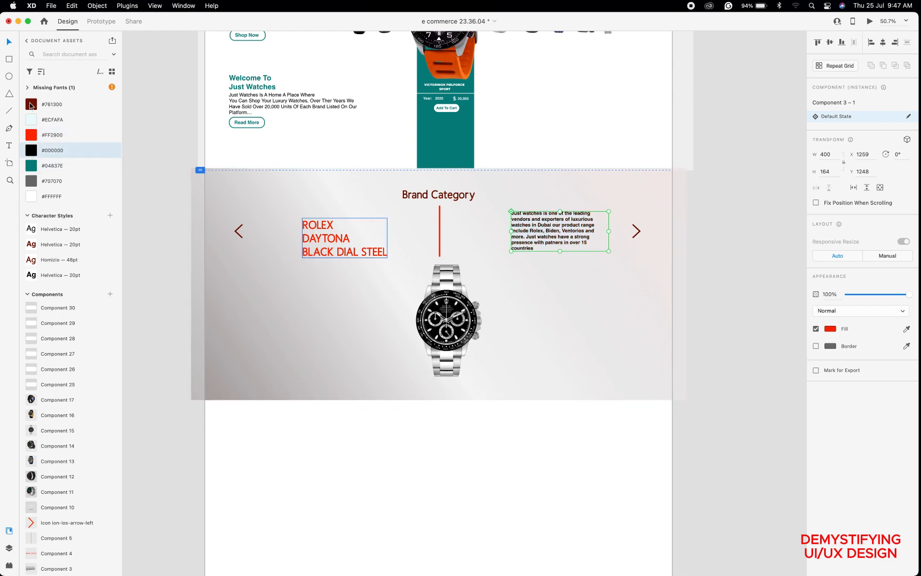
pyautogui.click(30, 105)
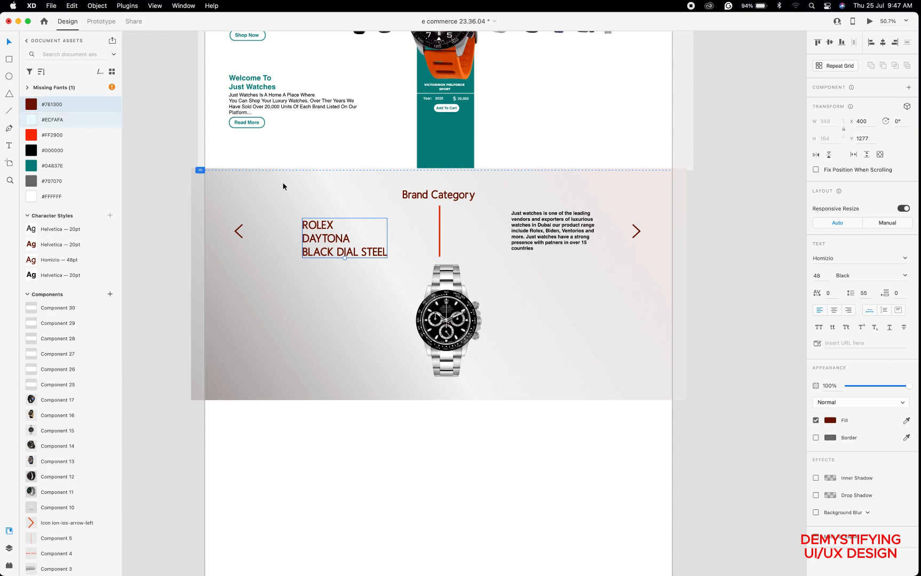
# Scale the Rolex watch image down to 437 × 437 and center it beneath the red divider at X 749, Y 1482.
pyautogui.click(440, 238)
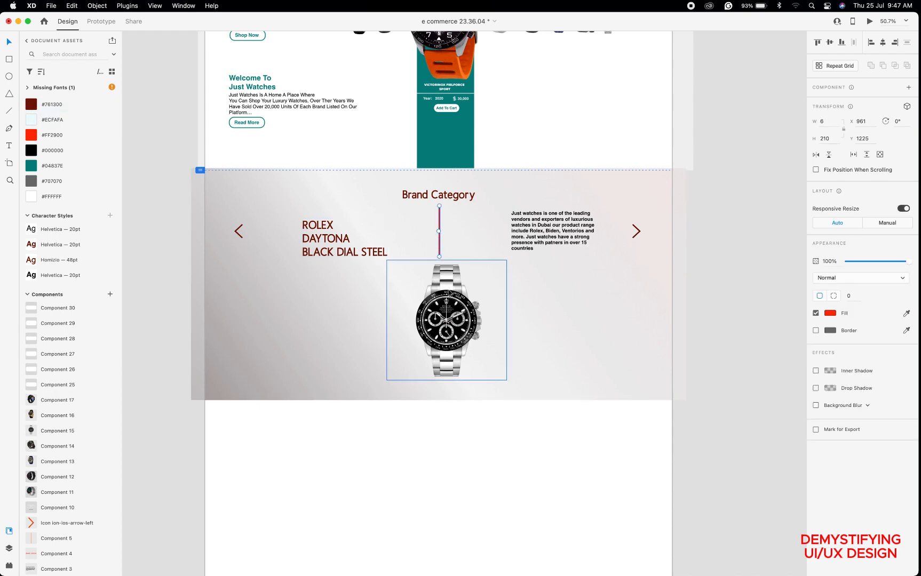
pyautogui.moveTo(452, 293); pyautogui.dragTo(439, 294)
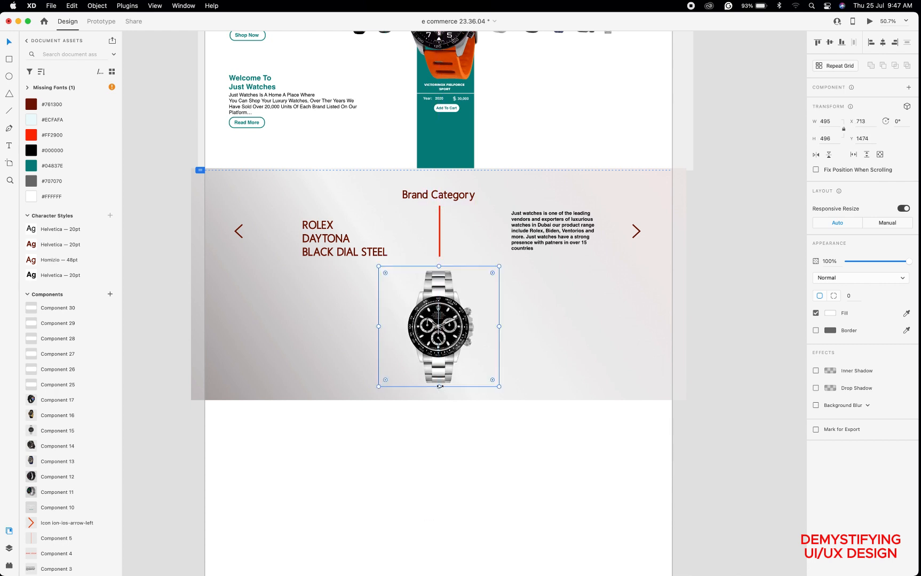
pyautogui.moveTo(439, 384); pyautogui.dragTo(440, 369)
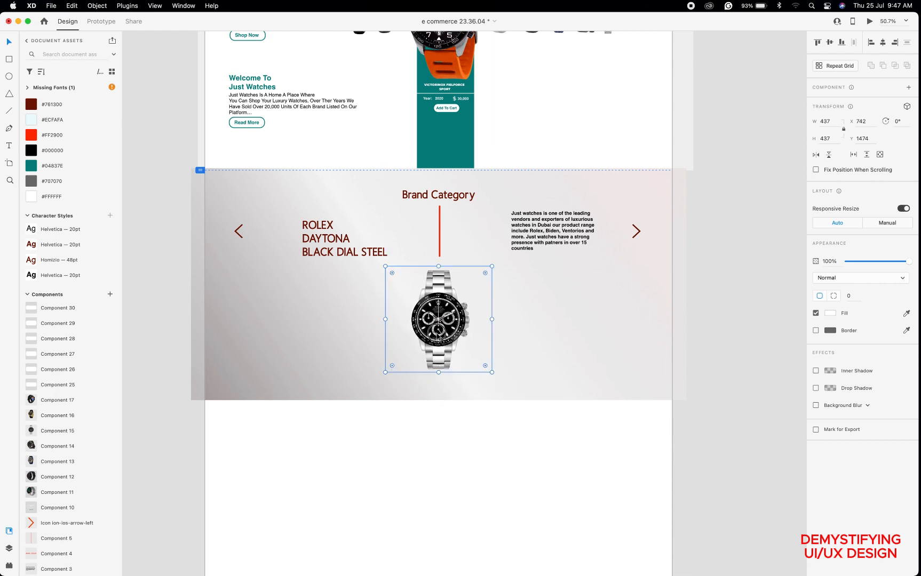
pyautogui.moveTo(437, 334); pyautogui.dragTo(440, 336)
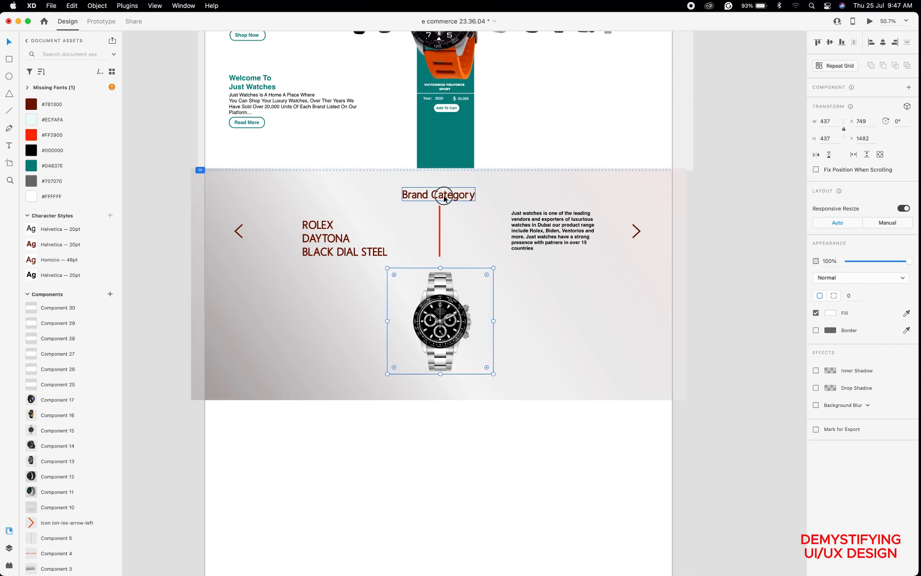
# Move the Brand Category heading to X 830, Y 1124 and the Rolex Daytona title to X 394, Y 1248.
pyautogui.moveTo(440, 198); pyautogui.dragTo(447, 191)
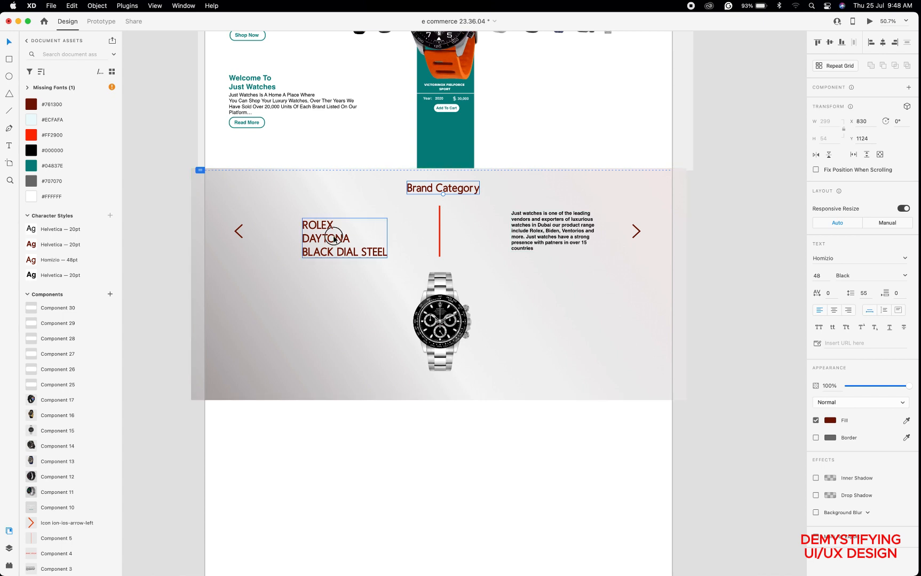
pyautogui.moveTo(334, 239); pyautogui.dragTo(333, 233)
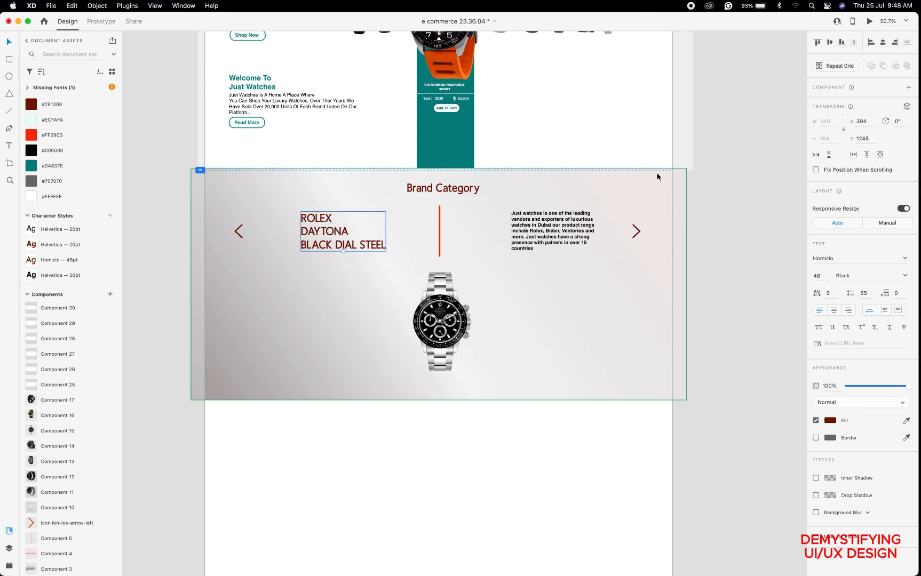
# Preview the page, examine the layout of the Brand Category section, and close the preview.
pyautogui.click(869, 22)
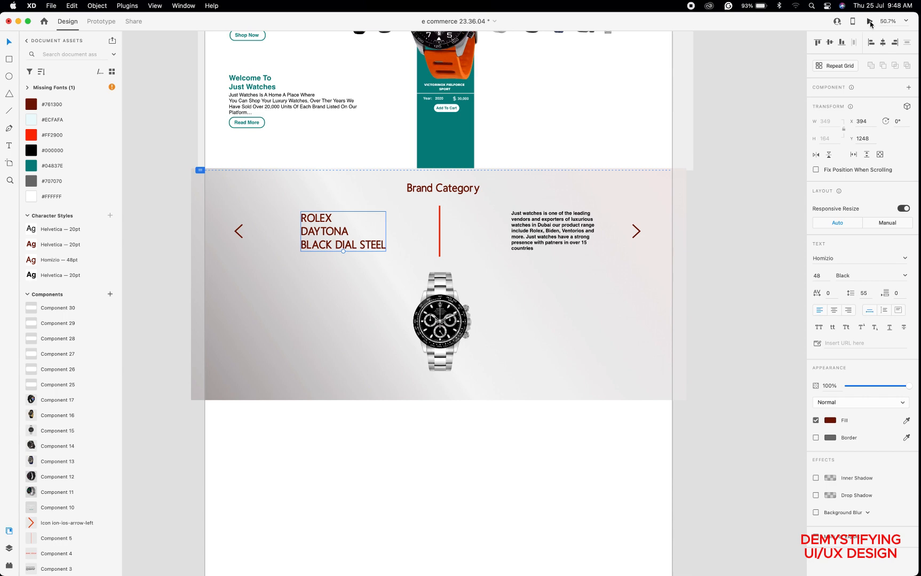
pyautogui.scroll(-10, 665, 302)
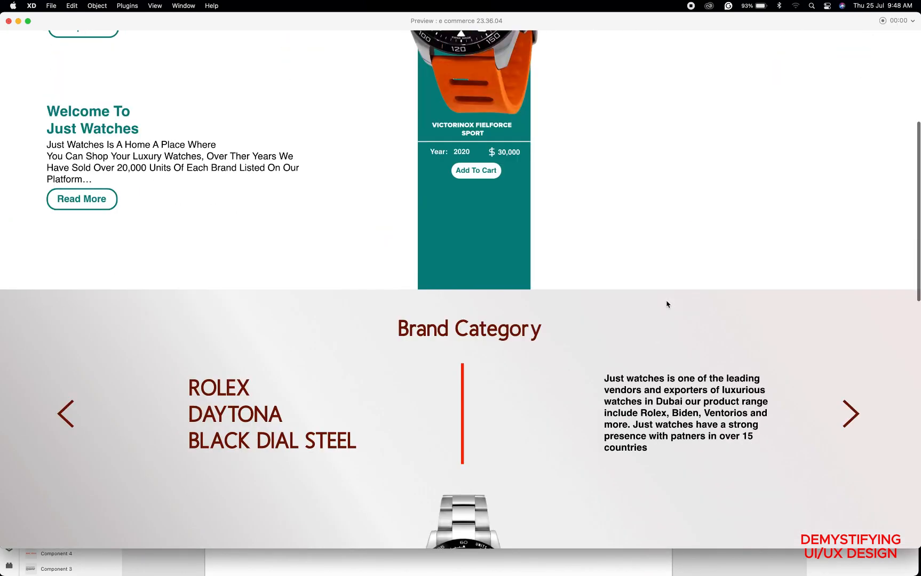
pyautogui.scroll(-1, 666, 304)
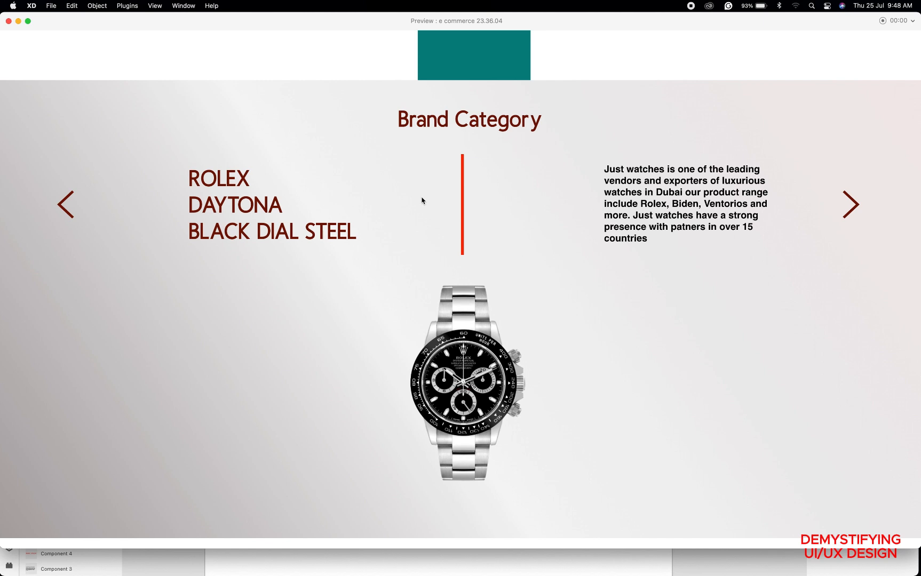
pyautogui.scroll(-2, 524, 287)
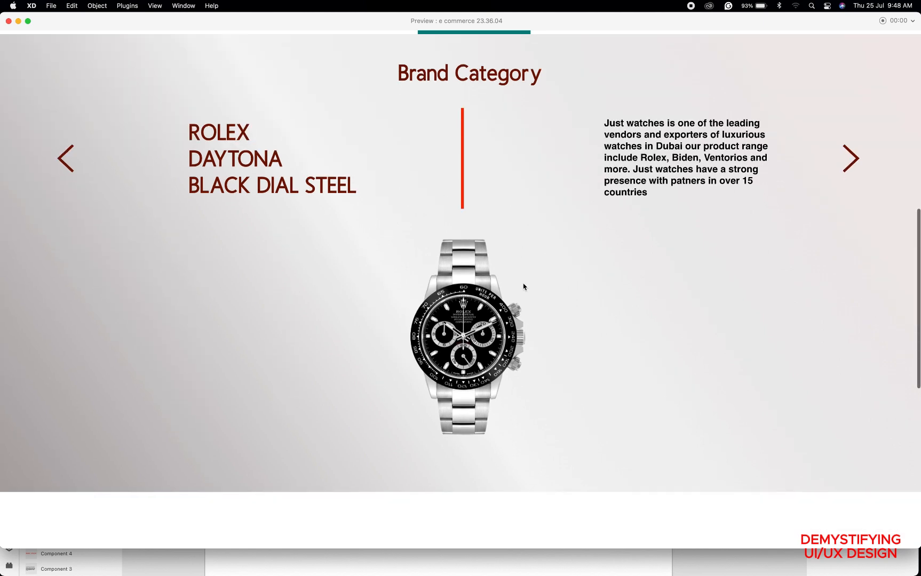
pyautogui.scroll(2, 523, 287)
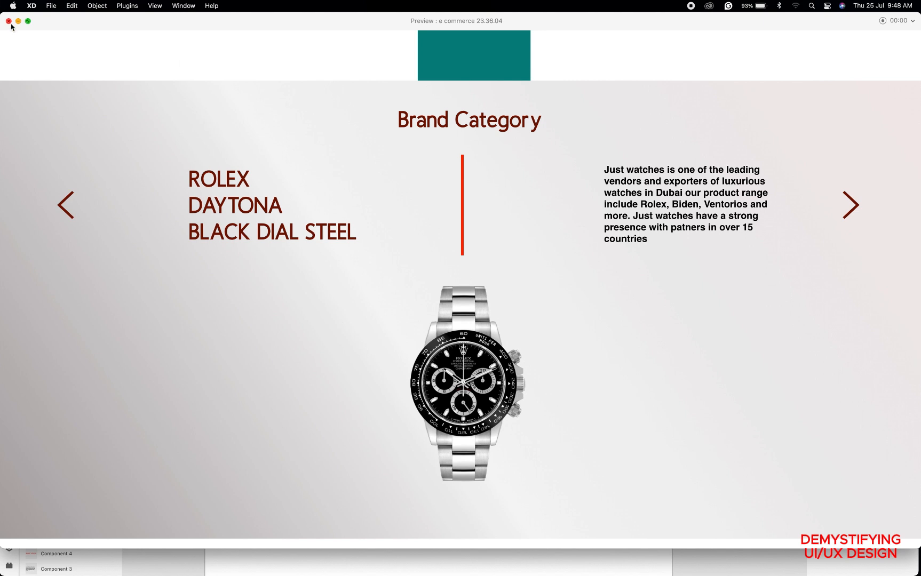
pyautogui.click(9, 22)
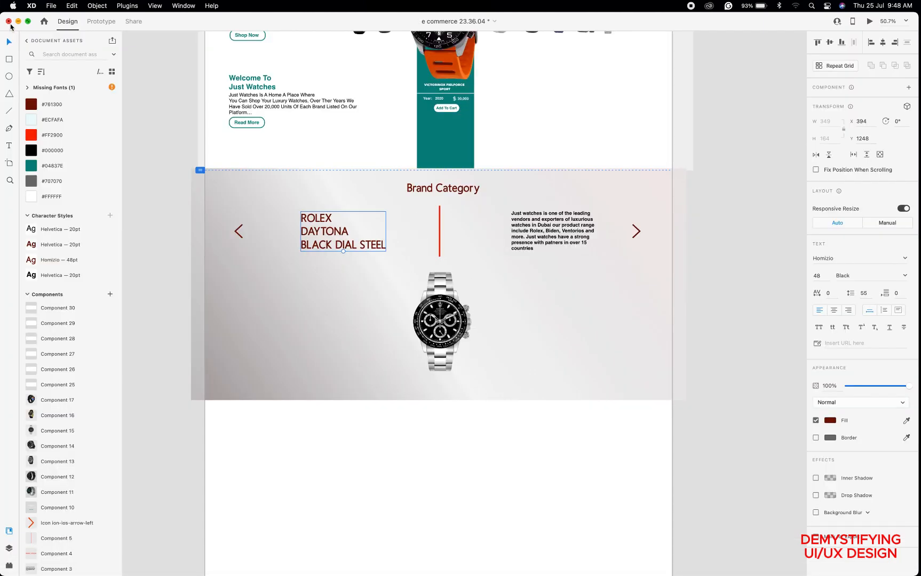
# Reshape the description text box to 709 × 92 at X 1014, Y 1275 and shift the right-pointing arrow outward to X 1804.02.
pyautogui.click(533, 224)
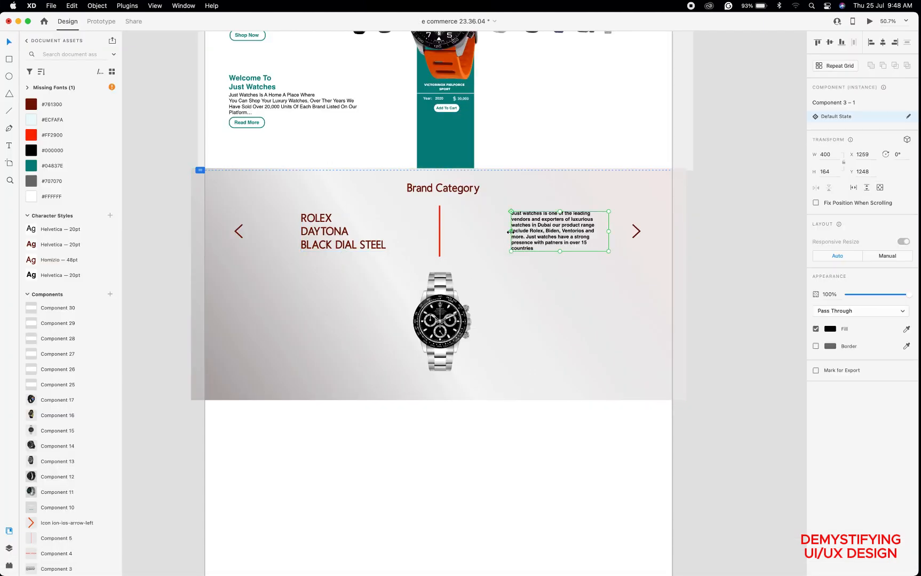
pyautogui.moveTo(510, 231); pyautogui.dragTo(489, 230)
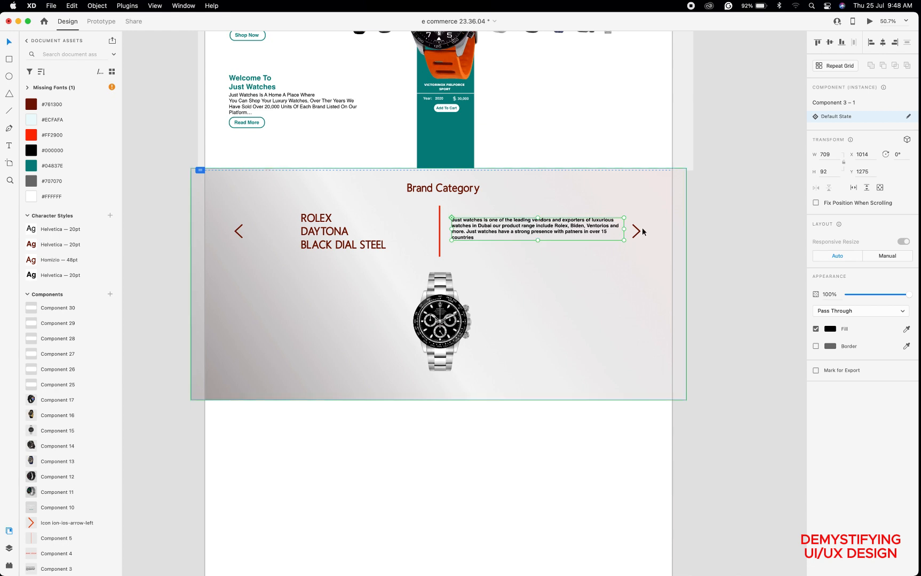
pyautogui.moveTo(638, 233); pyautogui.dragTo(651, 232)
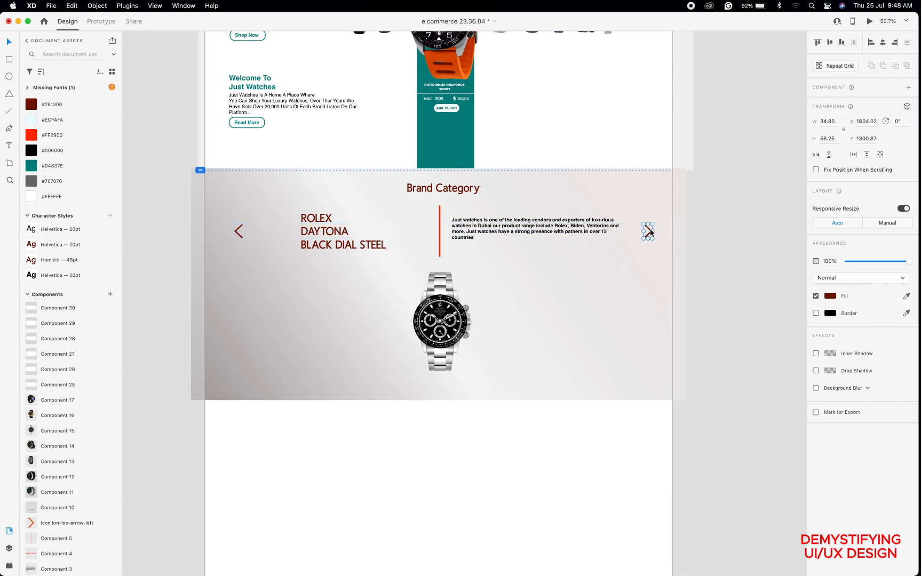
# Try to shift the left-pointing arrow outward to X 98, undo the move, and look over the page layout.
pyautogui.moveTo(237, 236); pyautogui.dragTo(231, 236)
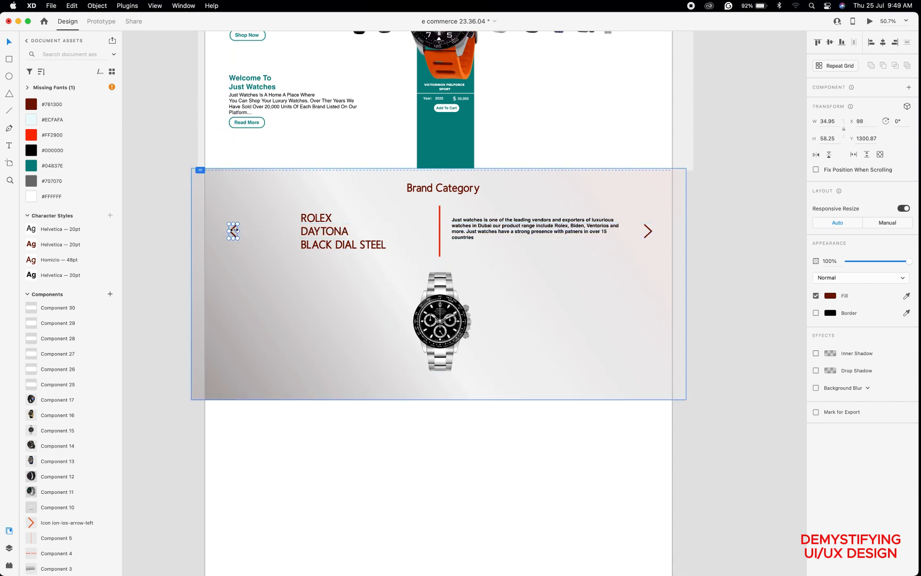
pyautogui.press('super+z')
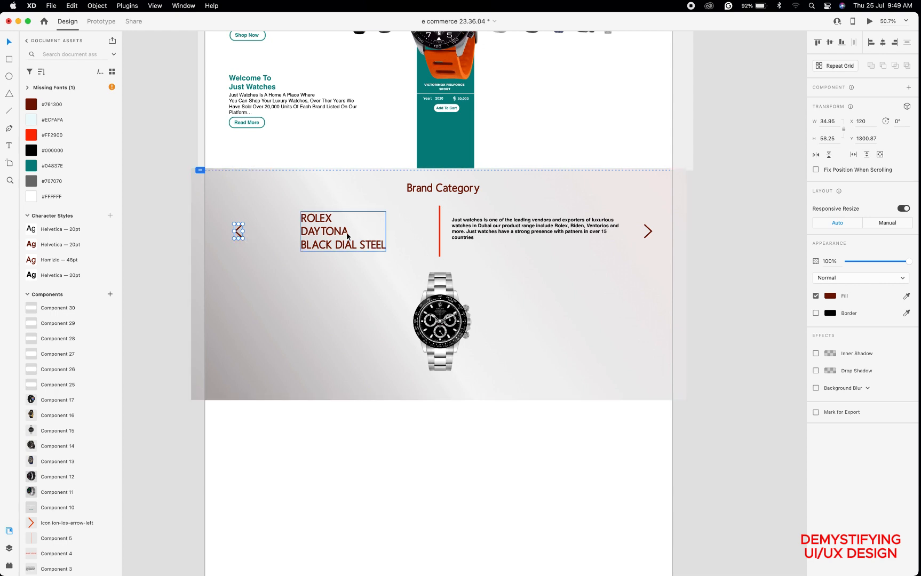
pyautogui.scroll(5, 337, 232)
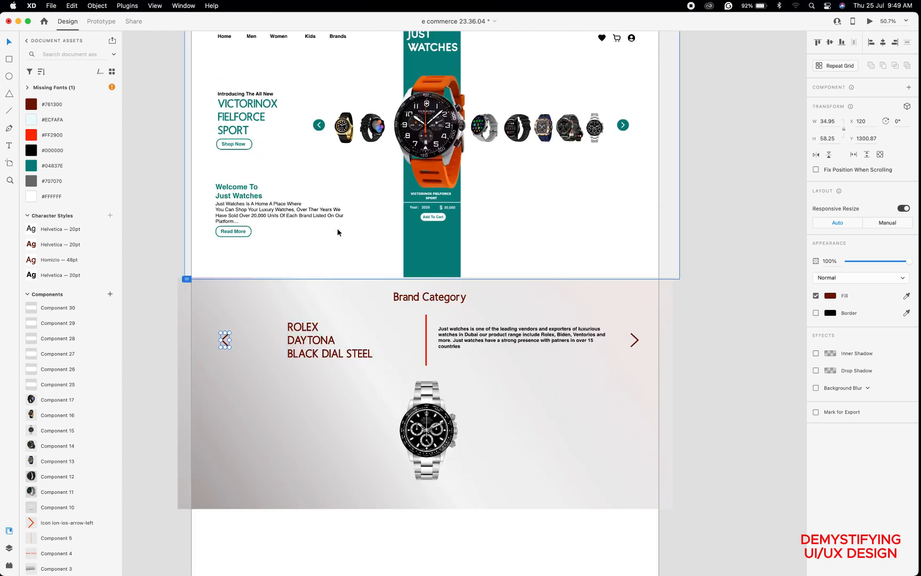
pyautogui.scroll(-5, 337, 232)
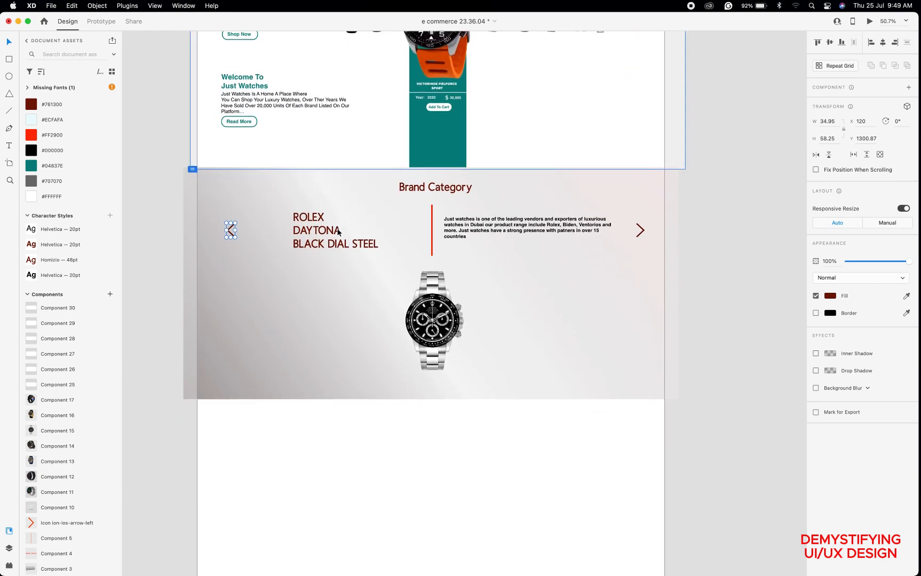
# Draw an ellipse about 258 × 268 in the empty area to the right of the Rolex watch and remove its border.
pyautogui.scroll(5, 438, 313)
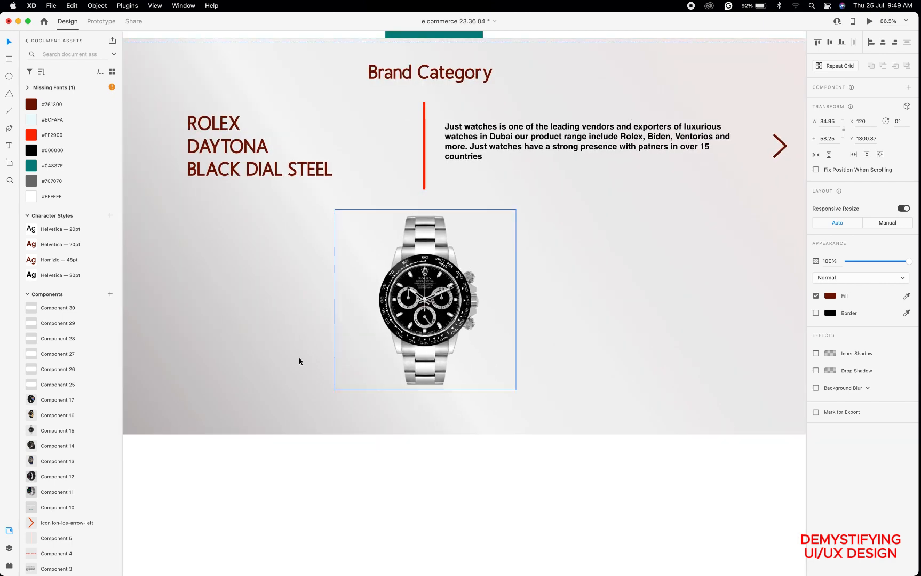
pyautogui.click(9, 76)
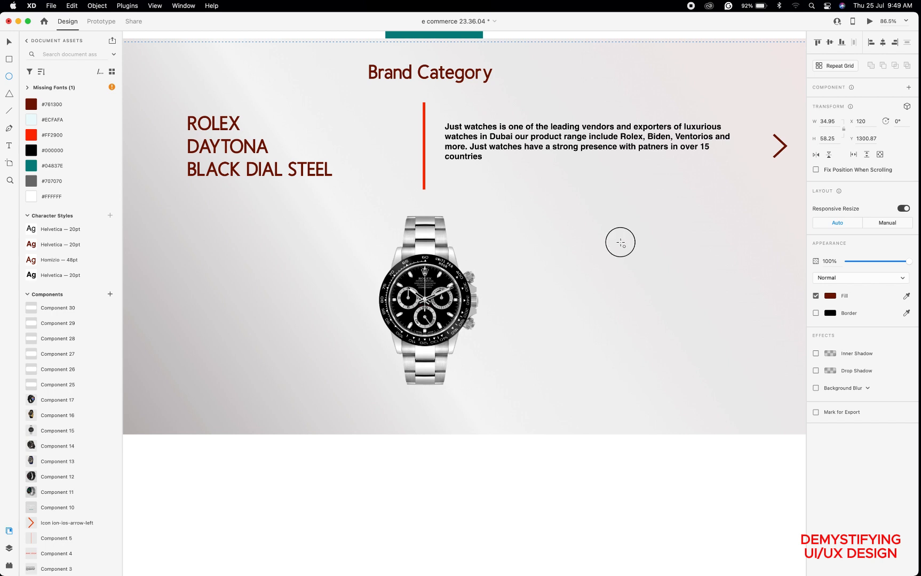
pyautogui.moveTo(620, 243); pyautogui.dragTo(643, 273)
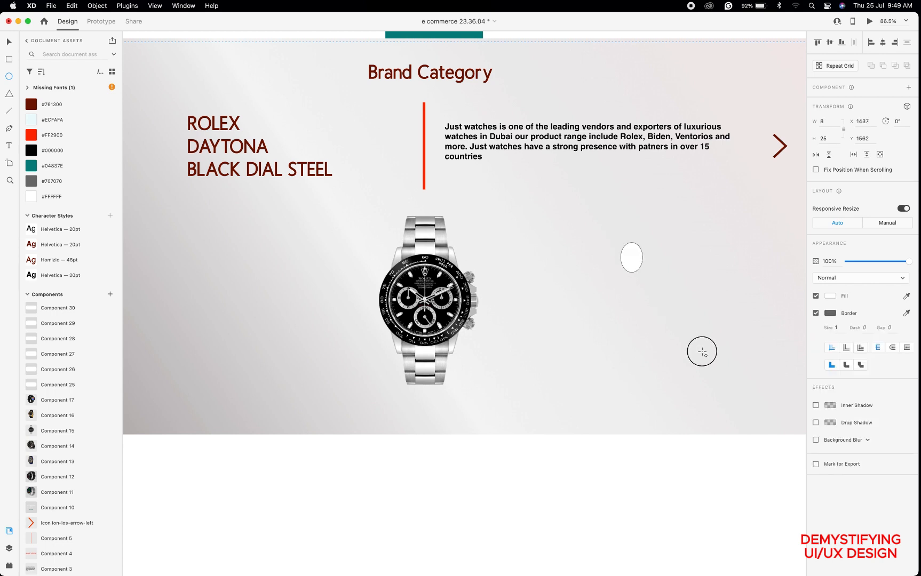
pyautogui.moveTo(702, 351); pyautogui.dragTo(727, 354)
pyautogui.click(815, 313)
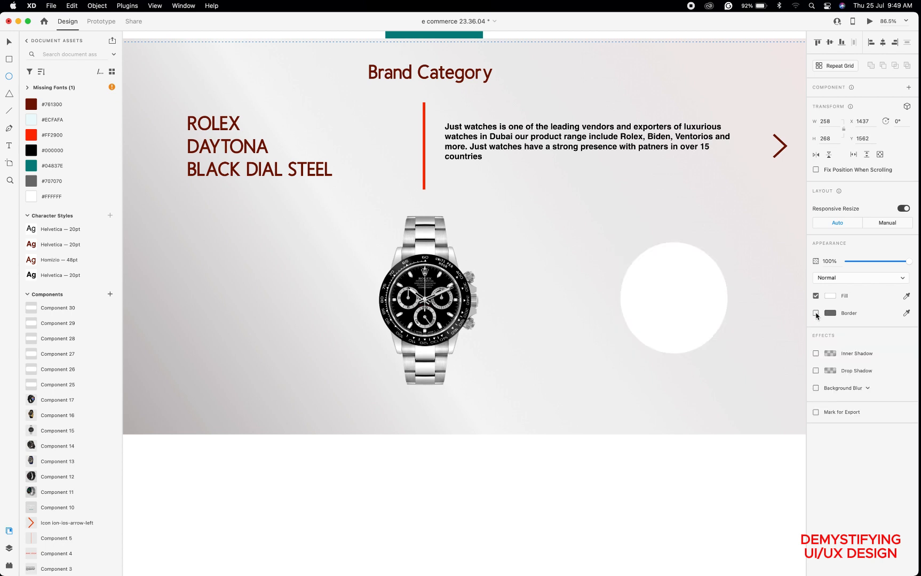
# Fill the ellipse with dark grey #212121 and apply an Object Blur to it.
pyautogui.click(830, 295)
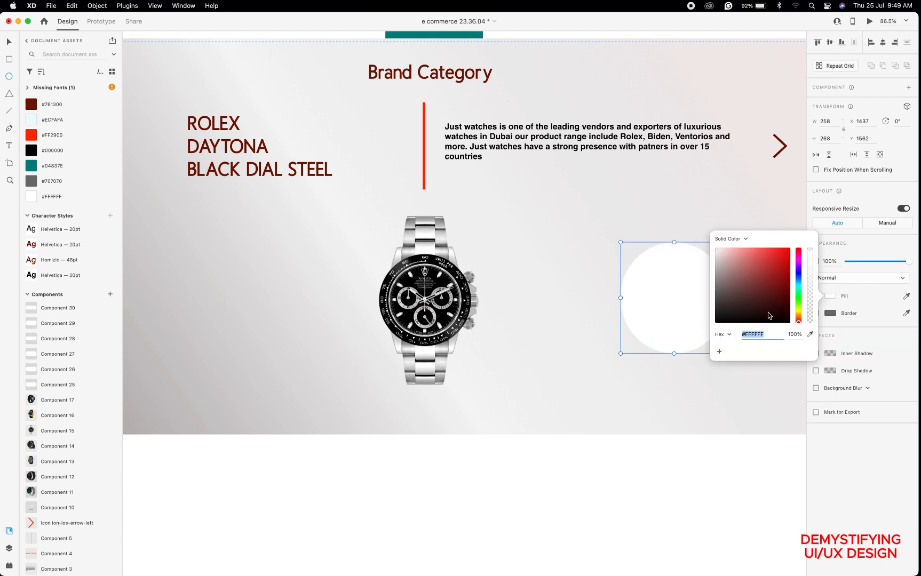
pyautogui.moveTo(717, 312); pyautogui.dragTo(695, 313)
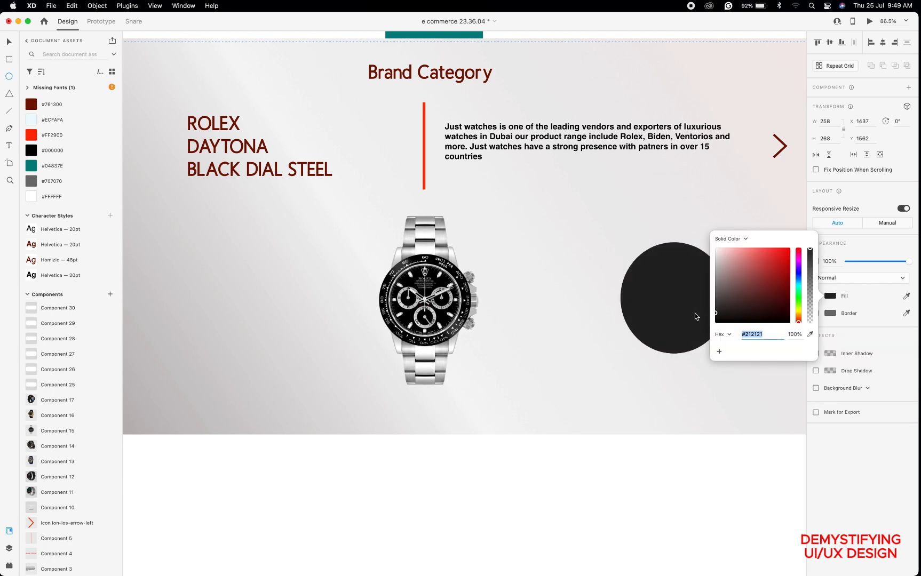
pyautogui.press('Return')
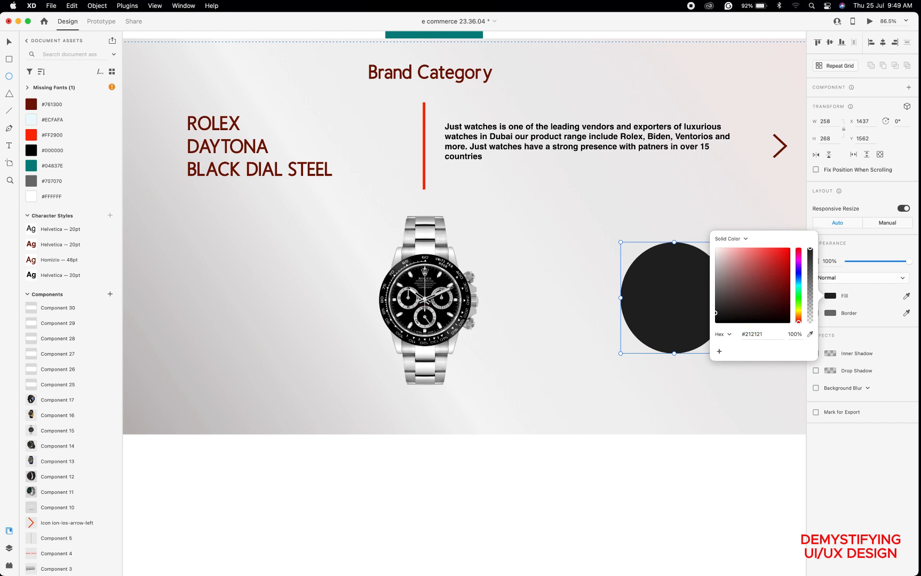
pyautogui.click(815, 388)
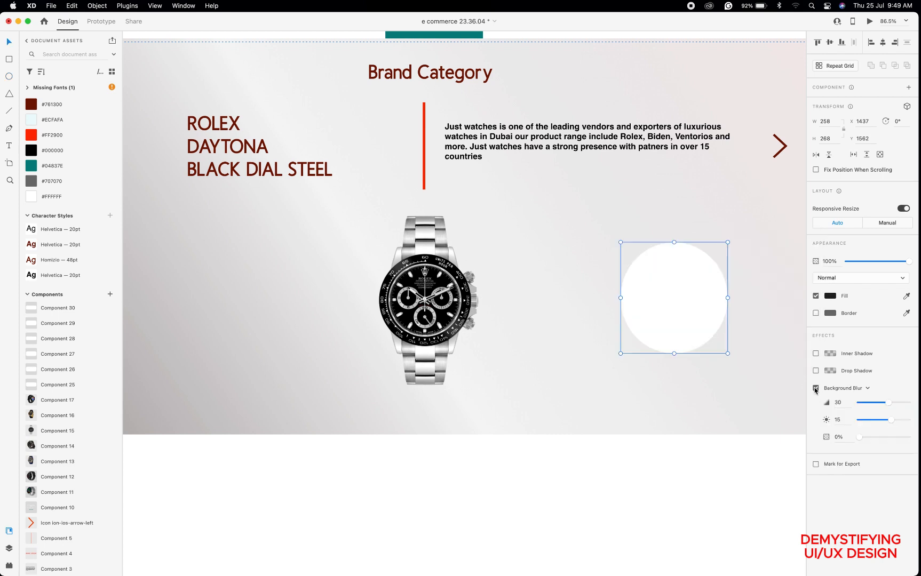
pyautogui.click(866, 389)
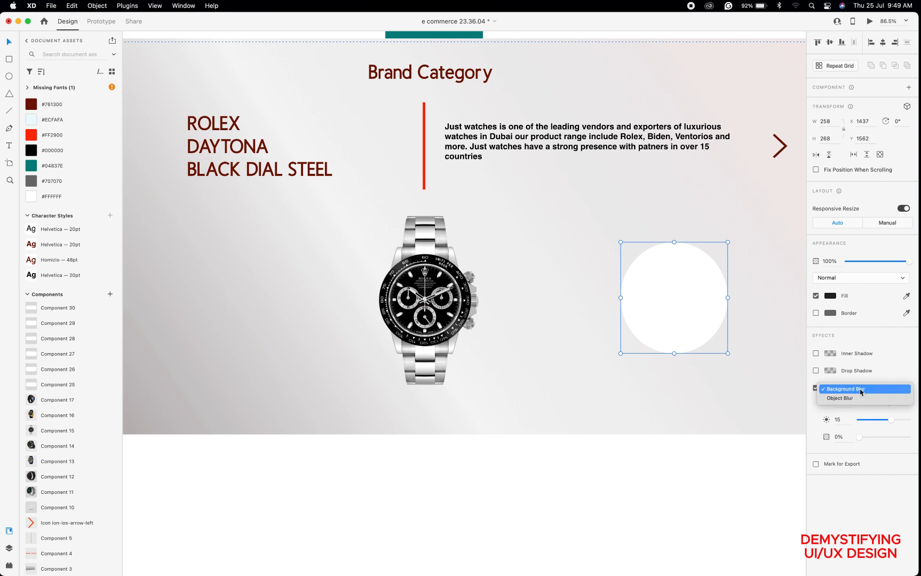
pyautogui.click(842, 398)
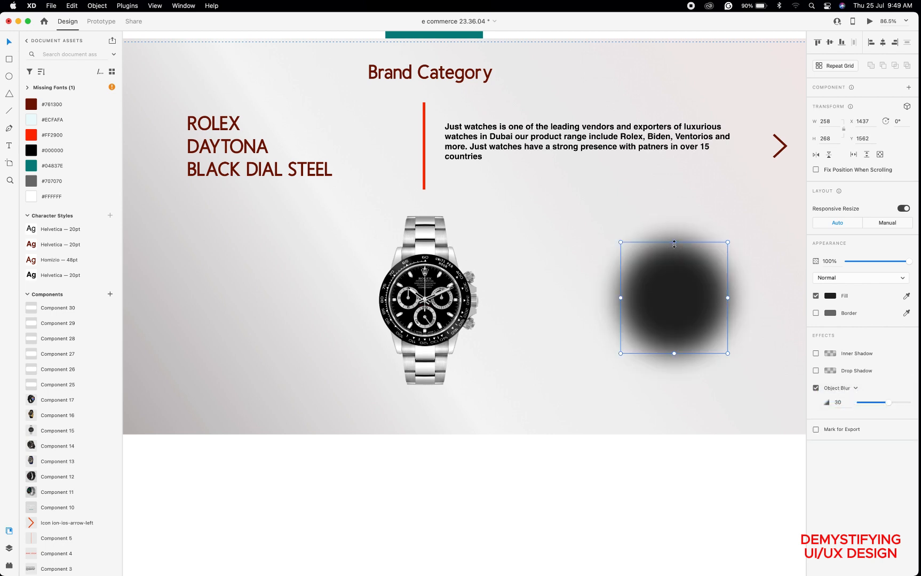
# Flatten the ellipse to 396 × 59 with a blur of 12 and place it beneath the Rolex watch at X 769, Y 1919.
pyautogui.moveTo(674, 244); pyautogui.dragTo(562, 341)
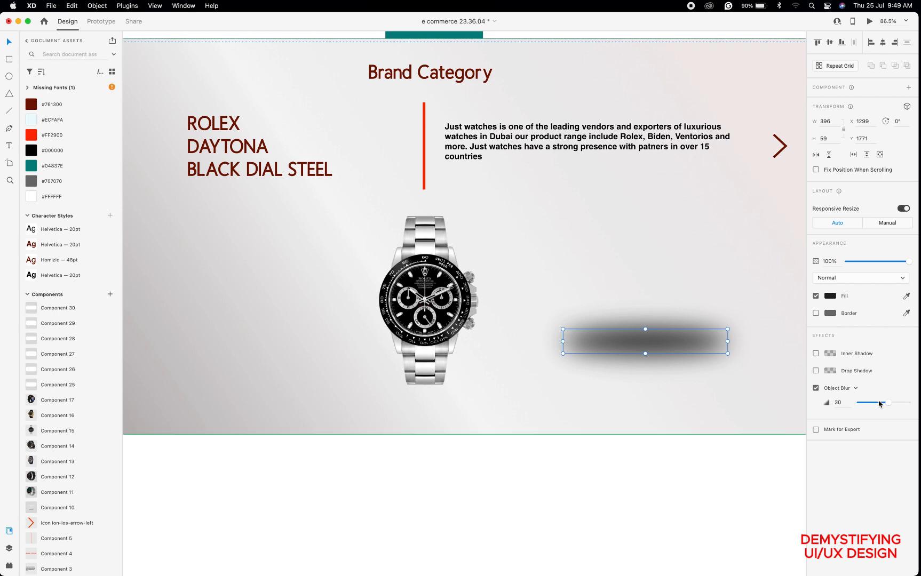
pyautogui.click(873, 403)
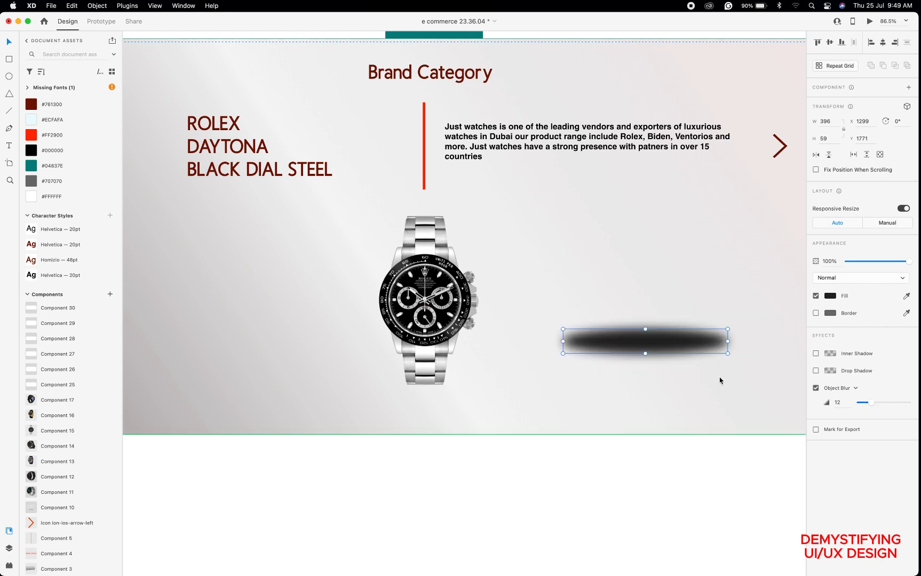
pyautogui.moveTo(659, 332); pyautogui.dragTo(438, 396)
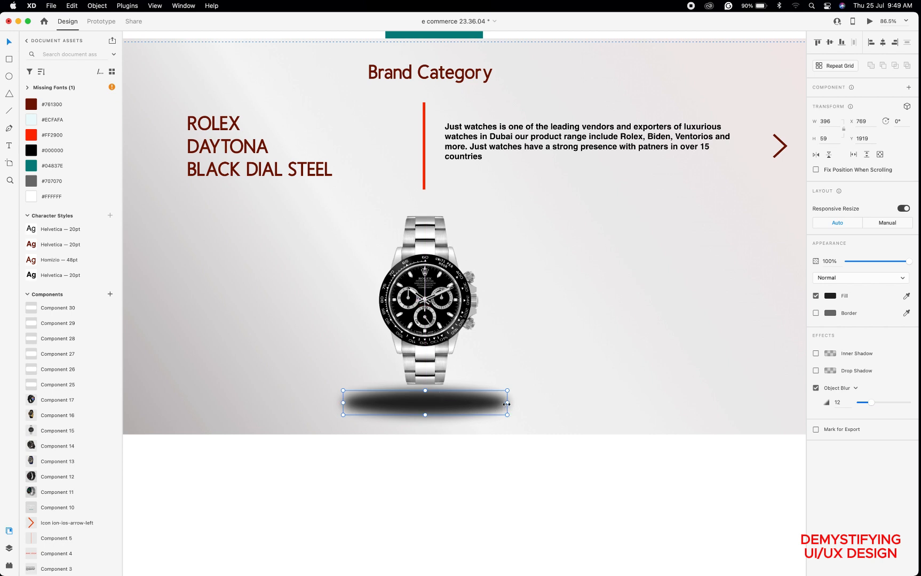
# Shrink the blurred shadow ellipse beneath the Rolex watch to about 152 by 25 and lower its opacity to 10%.
pyautogui.moveTo(507, 404); pyautogui.dragTo(449, 403)
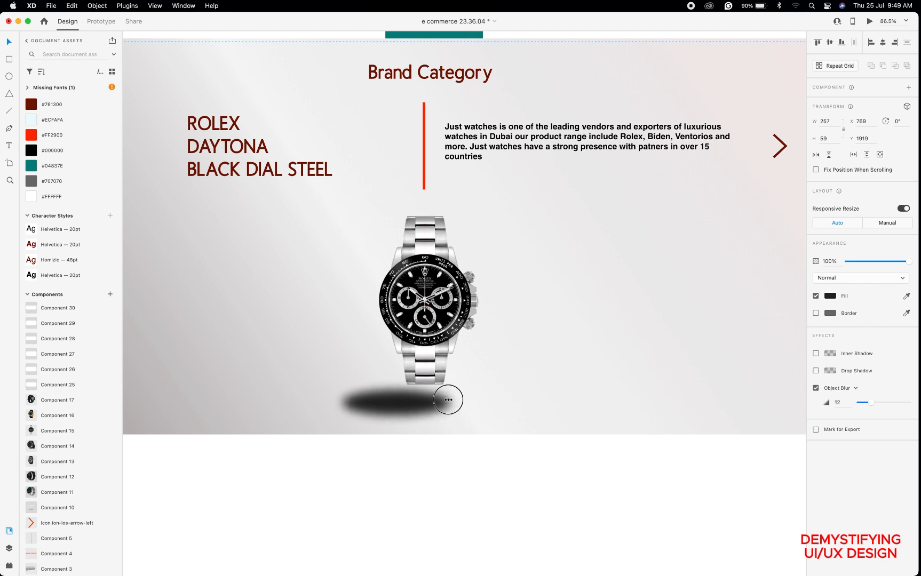
pyautogui.moveTo(343, 403); pyautogui.dragTo(422, 398)
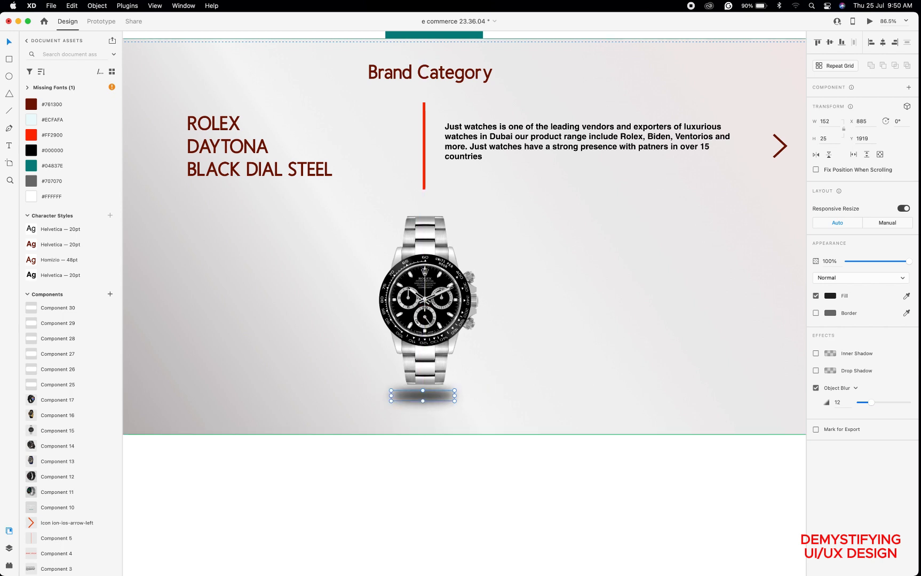
pyautogui.click(865, 261)
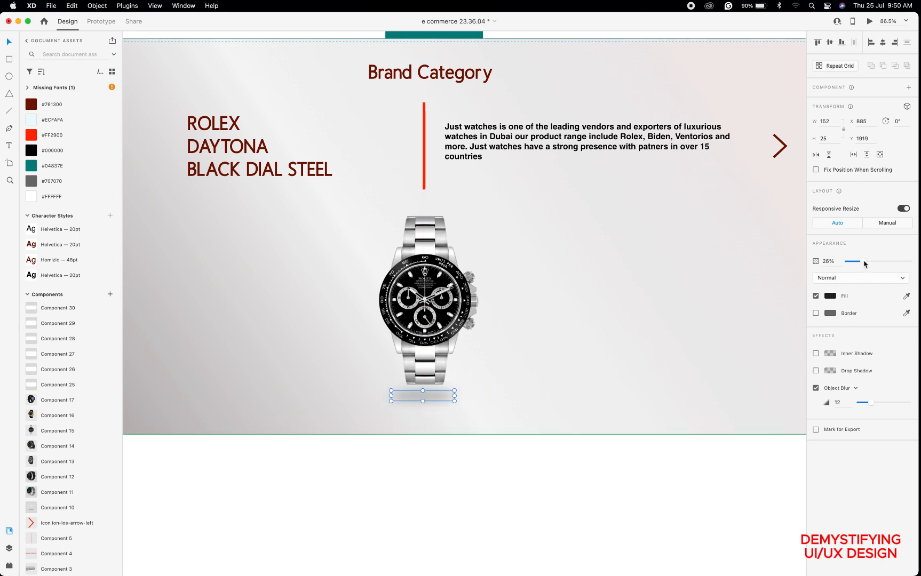
pyautogui.scroll(-5, 664, 315)
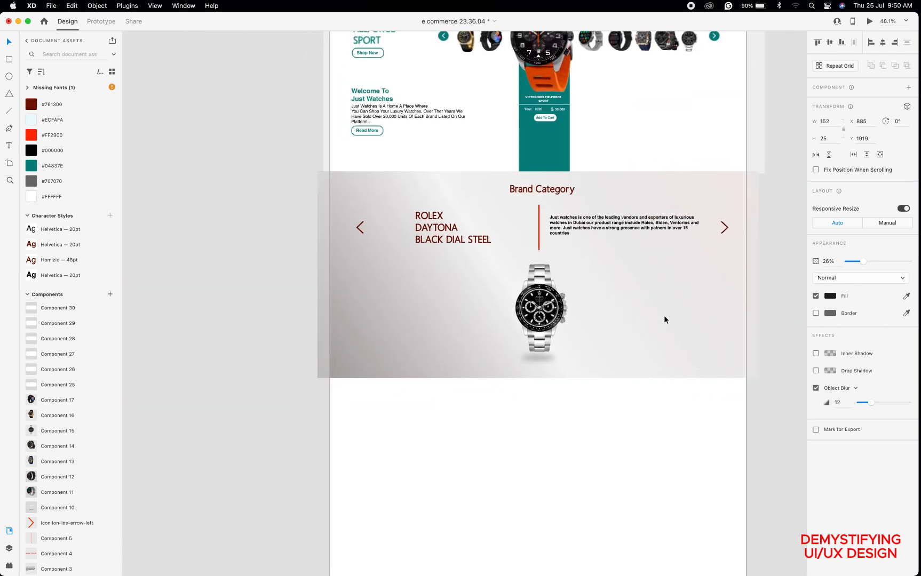
pyautogui.click(852, 261)
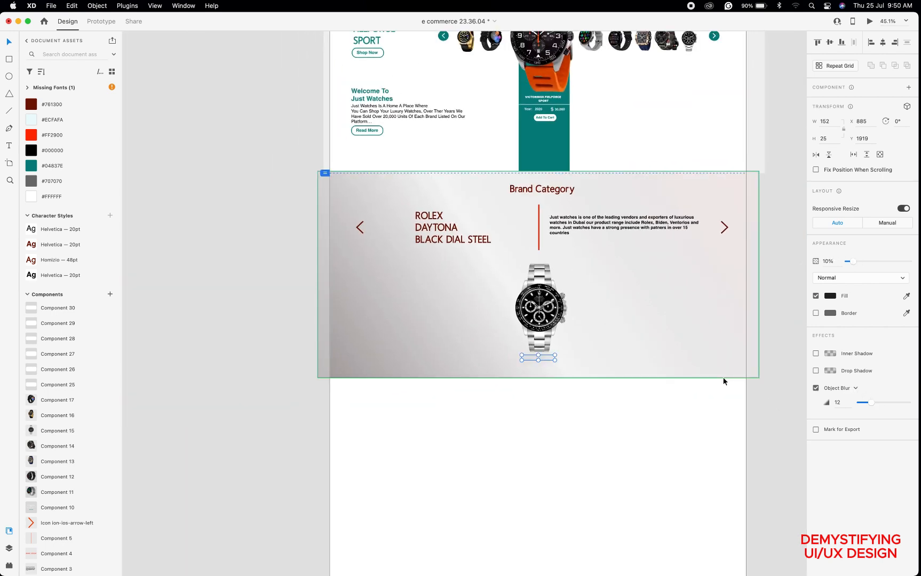
pyautogui.click(721, 403)
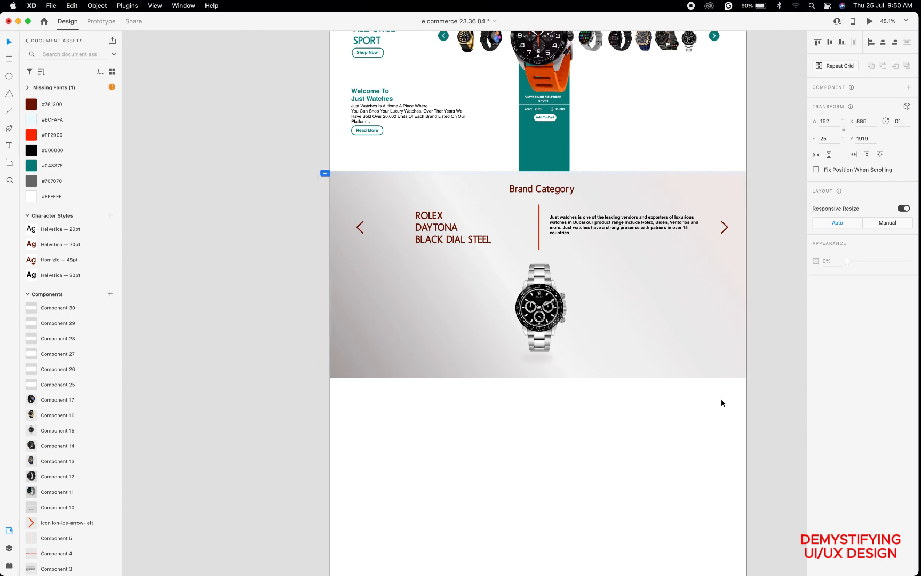
# Nudge the shadow ellipse slightly up and right, to X 894 and Y 1911, so it sits close under the watch strap.
pyautogui.hscroll(5, 645, 367)
pyautogui.scroll(-1, 645, 367)
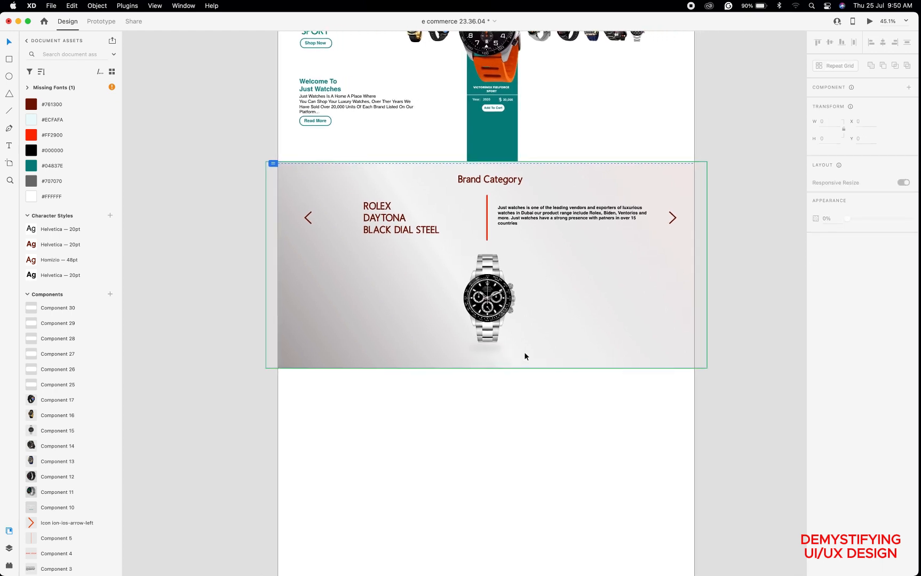
pyautogui.click(492, 348)
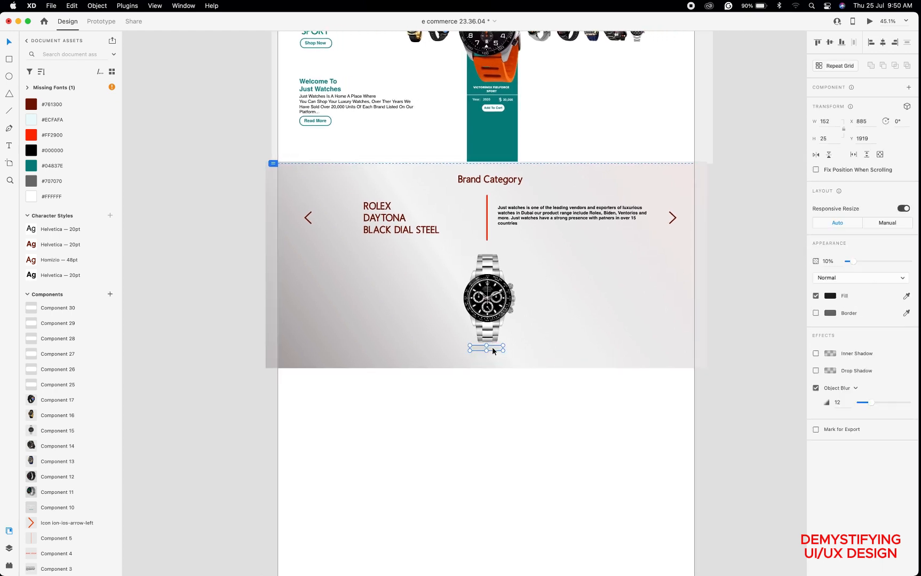
pyautogui.press('alt')
pyautogui.press('Up')
pyautogui.press('Up')
pyautogui.press('Up')
pyautogui.press('Up')
pyautogui.press('Right')
pyautogui.press('Right')
pyautogui.press('Right')
pyautogui.press('Right')
pyautogui.press('Right')
pyautogui.press('Right')
pyautogui.press('Right')
pyautogui.hscroll(1, 637, 347)
pyautogui.scroll(1, 637, 346)
pyautogui.scroll(3, 637, 346)
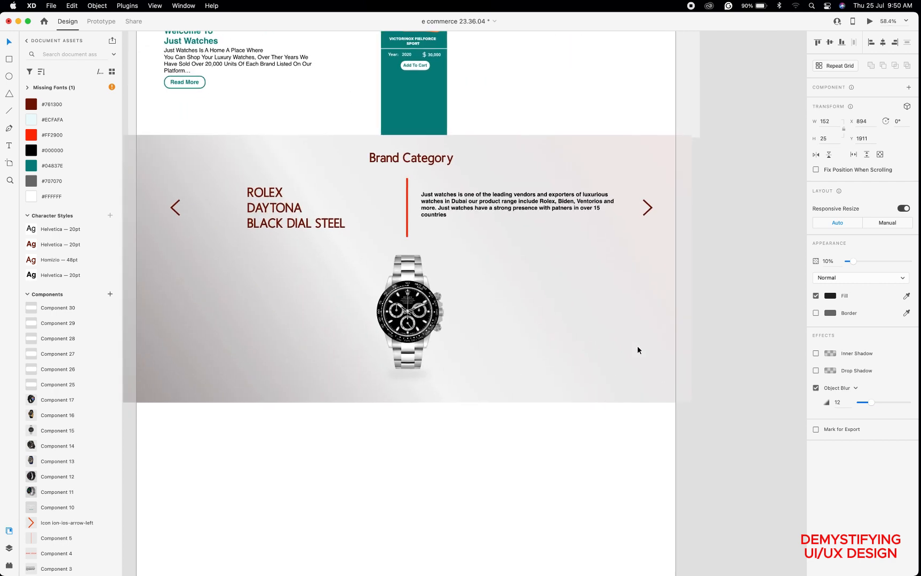
# Move the ROLEX DAYTONA BLACK DIAL STEEL heading right, closer to the red vertical divider.
pyautogui.hscroll(-2, 503, 281)
pyautogui.scroll(1, 503, 281)
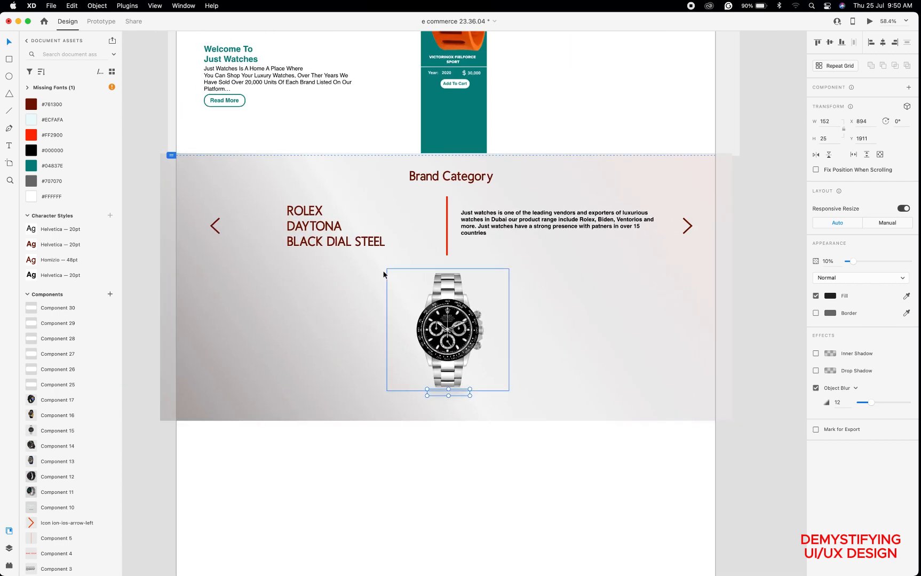
pyautogui.moveTo(313, 228); pyautogui.dragTo(350, 228)
# Set the font size of the Brand Category description paragraph to 25.
pyautogui.click(489, 217)
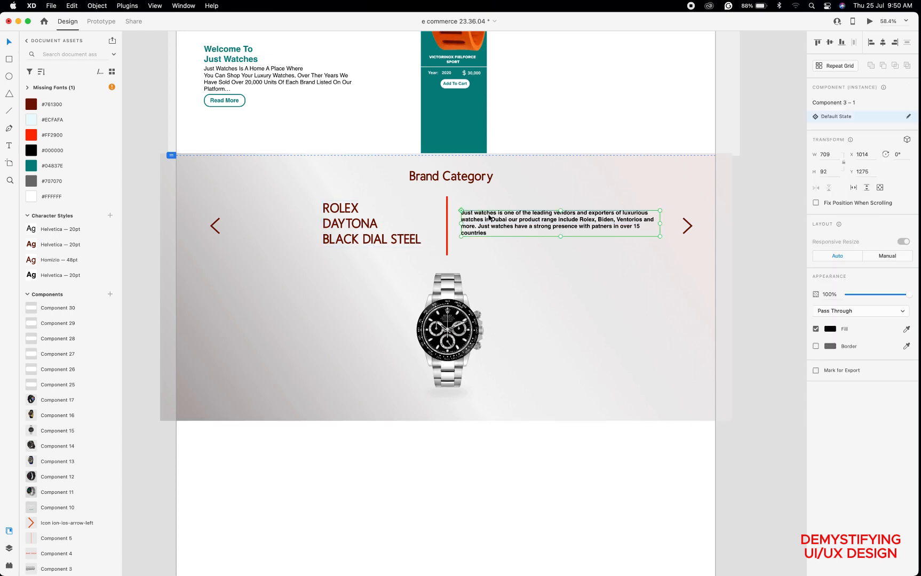
pyautogui.doubleClick(502, 223)
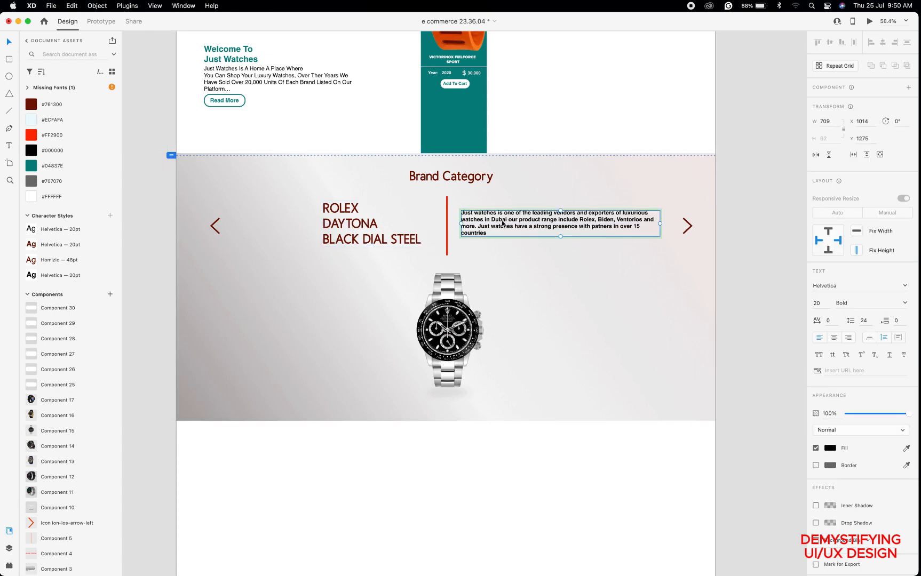
pyautogui.click(502, 218)
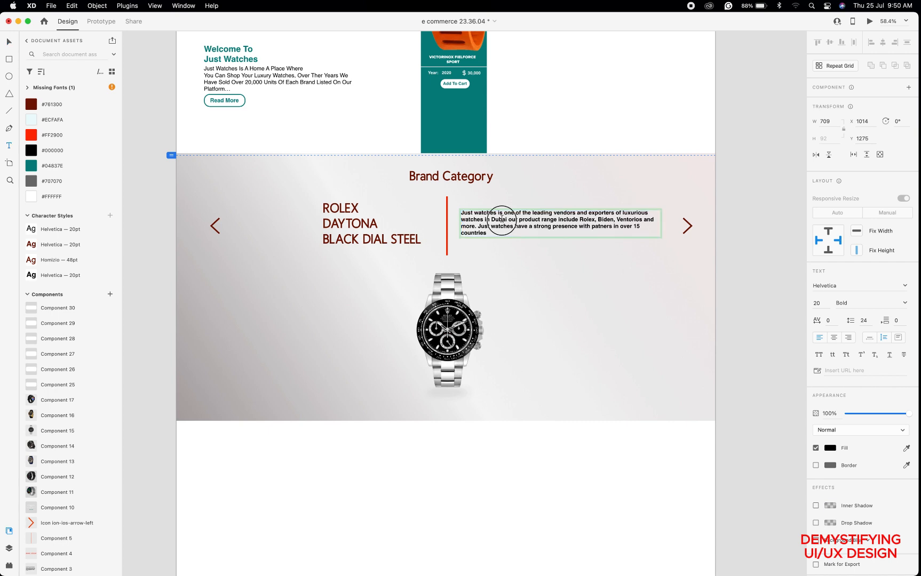
pyautogui.press('super+a')
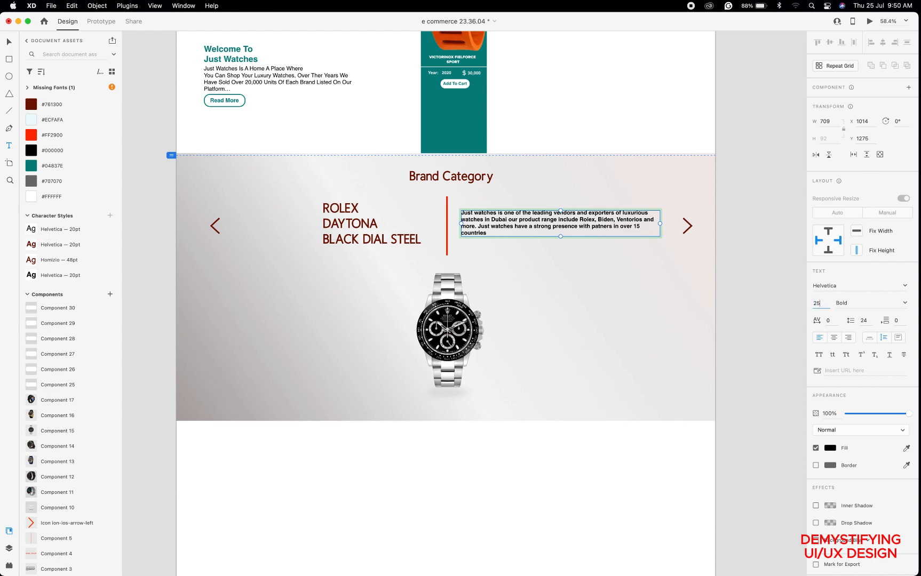
pyautogui.press('Return')
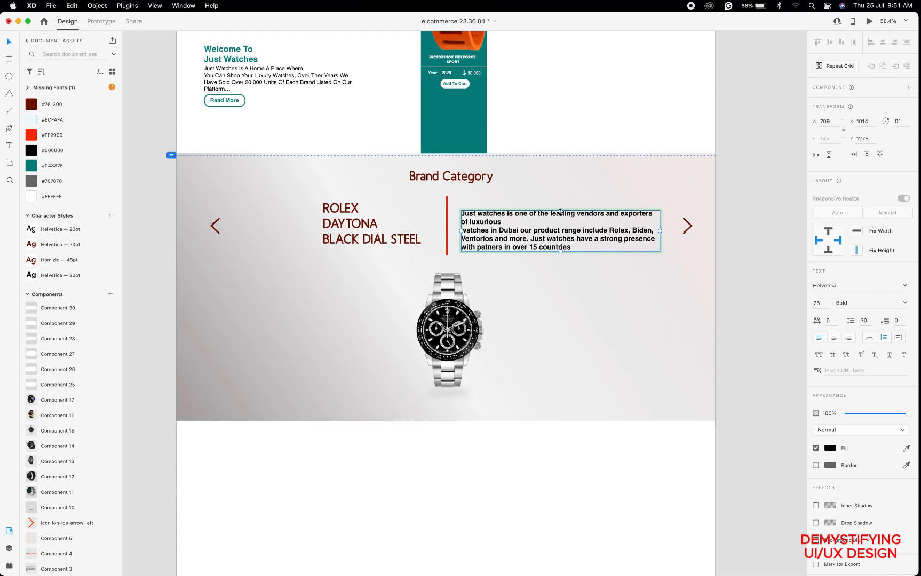
# Enlarge the description's text box upward and on both sides to about 753 by 175.
pyautogui.moveTo(560, 208); pyautogui.dragTo(560, 202)
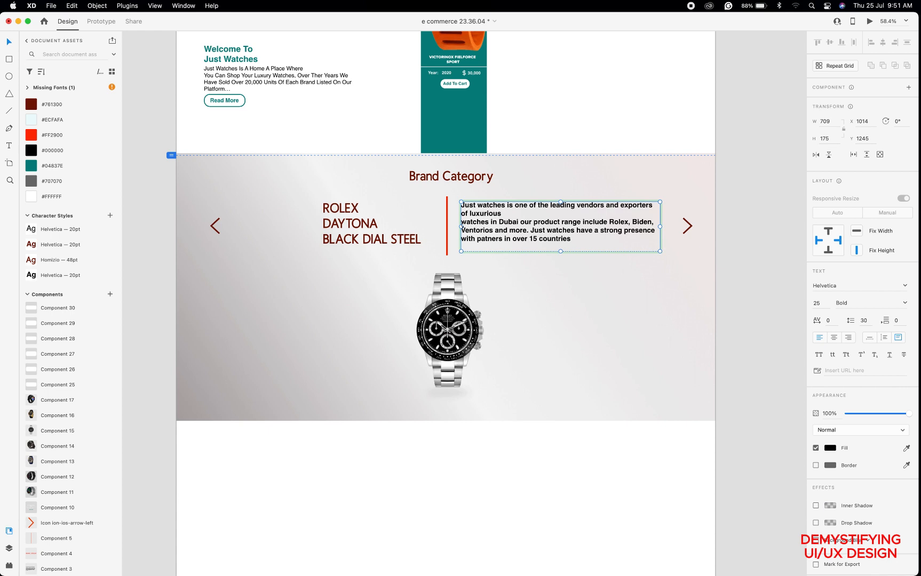
pyautogui.moveTo(661, 226)
pyautogui.mouseDown()
pyautogui.moveTo(673, 227)
pyautogui.moveTo(647, 226)
pyautogui.moveTo(668, 226)
pyautogui.mouseUp()
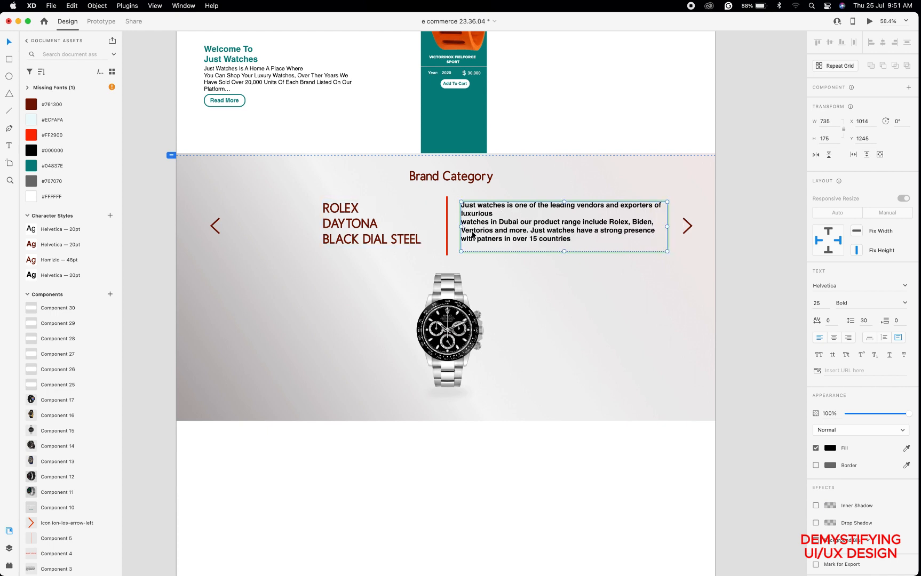
pyautogui.moveTo(462, 226); pyautogui.dragTo(455, 226)
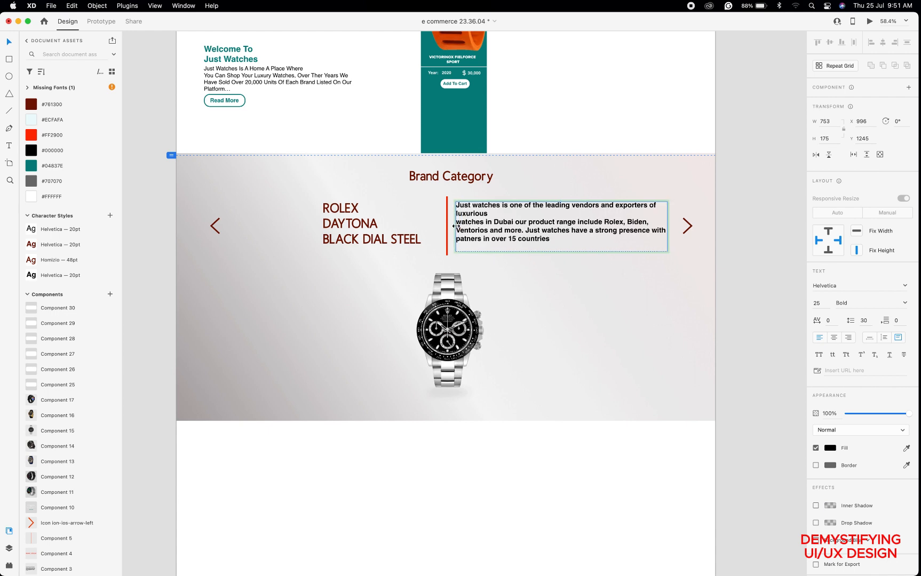
# Preview the page and examine the Brand Category section with the enlarged description text, then close the preview.
pyautogui.click(869, 22)
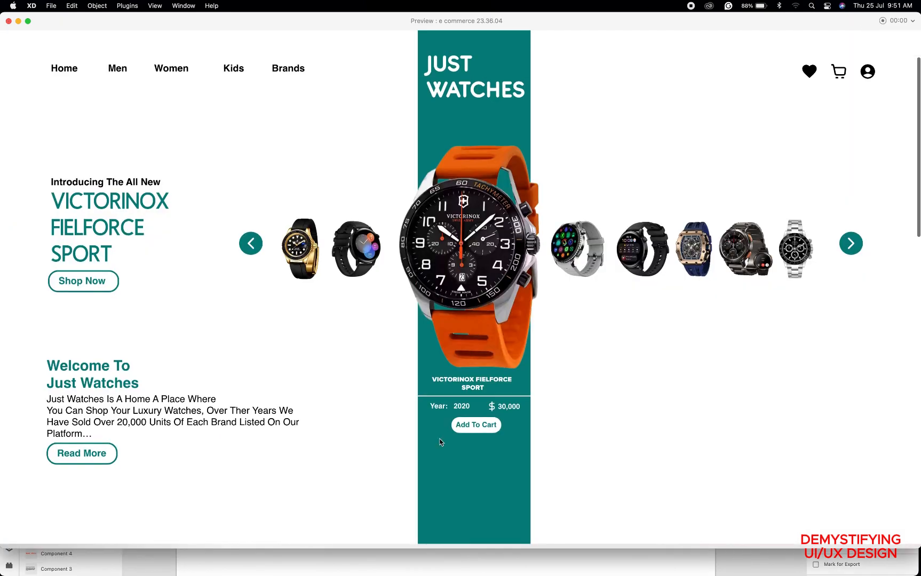
pyautogui.scroll(-10, 439, 437)
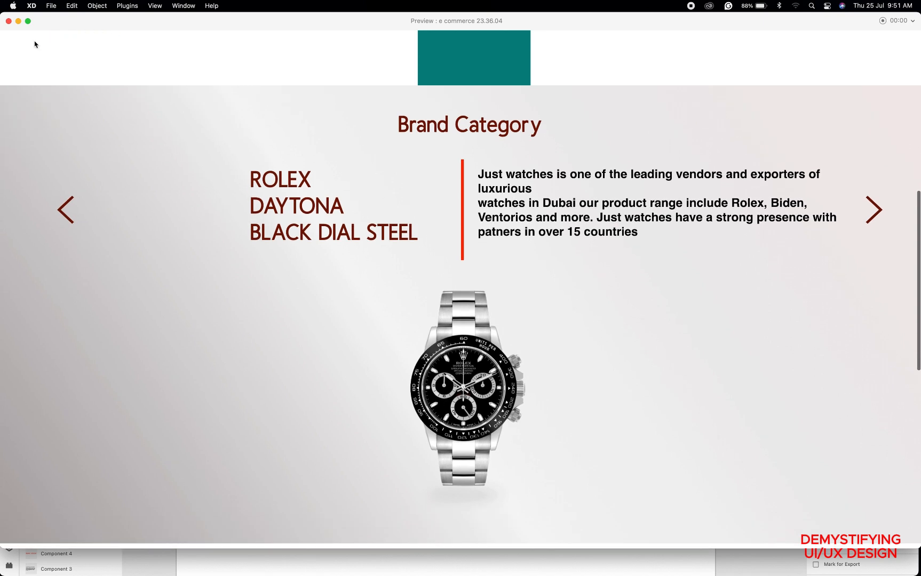
pyautogui.click(9, 21)
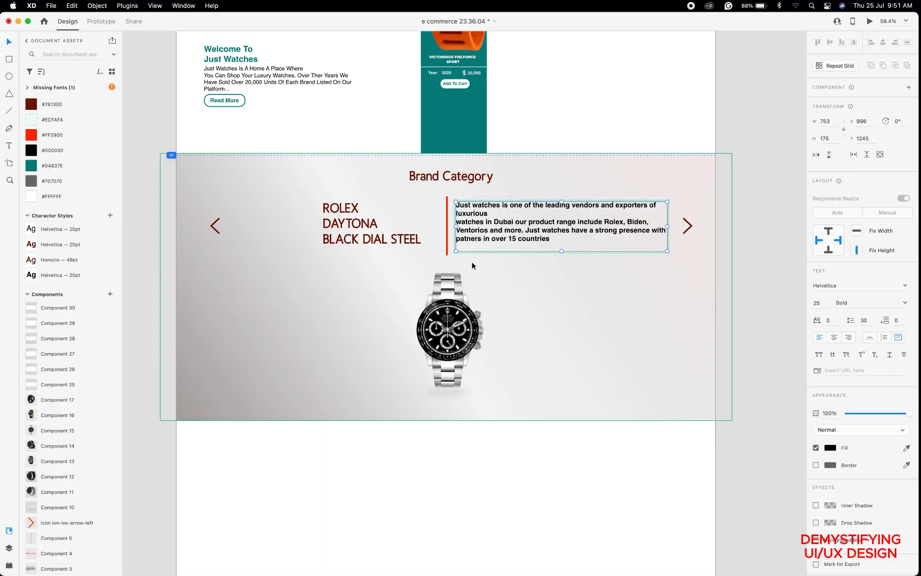
# Undo the description paragraph's text box resizing and font size change.
pyautogui.press('super+z')
pyautogui.press('super+z')
pyautogui.press('super+z')
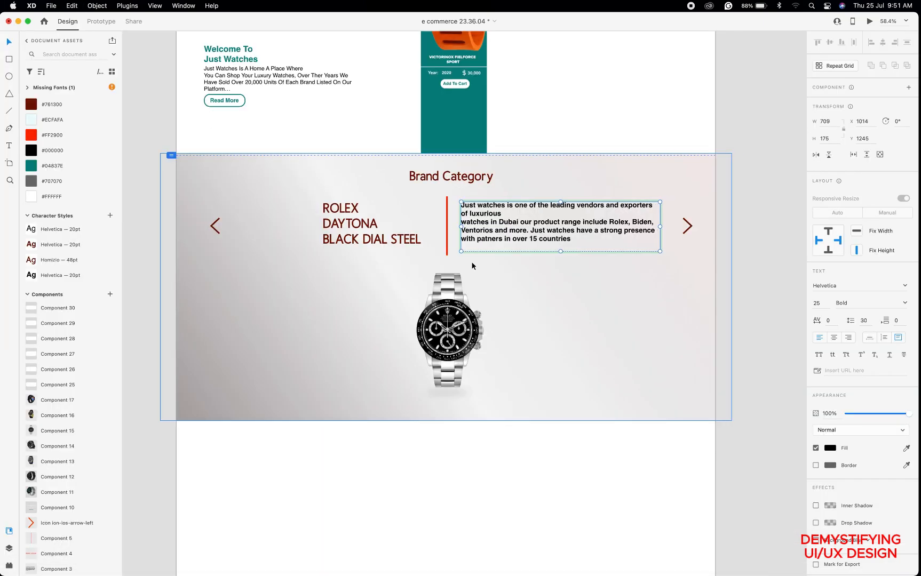
pyautogui.press('super+z')
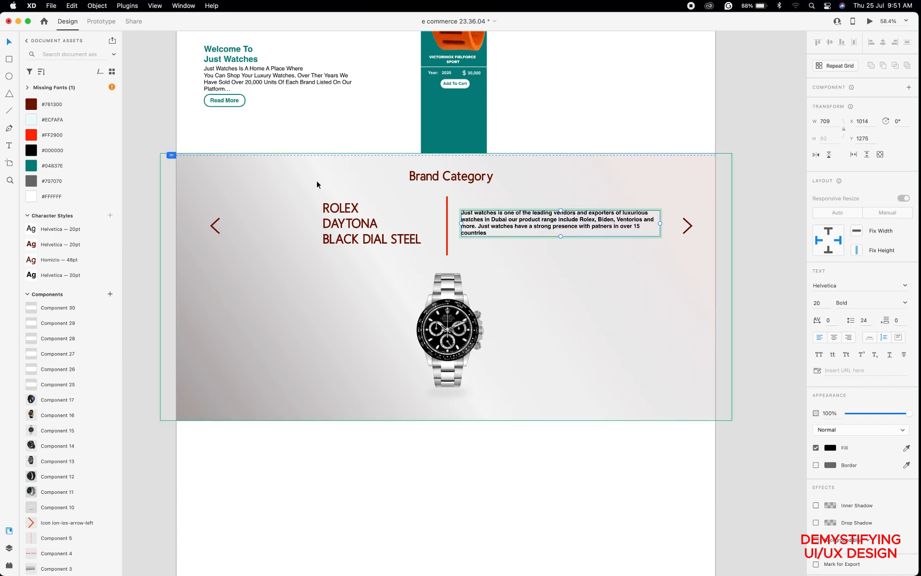
# Move the ROLEX DAYTONA BLACK DIAL STEEL heading left, away from the red divider, to about X 443.
pyautogui.click(348, 225)
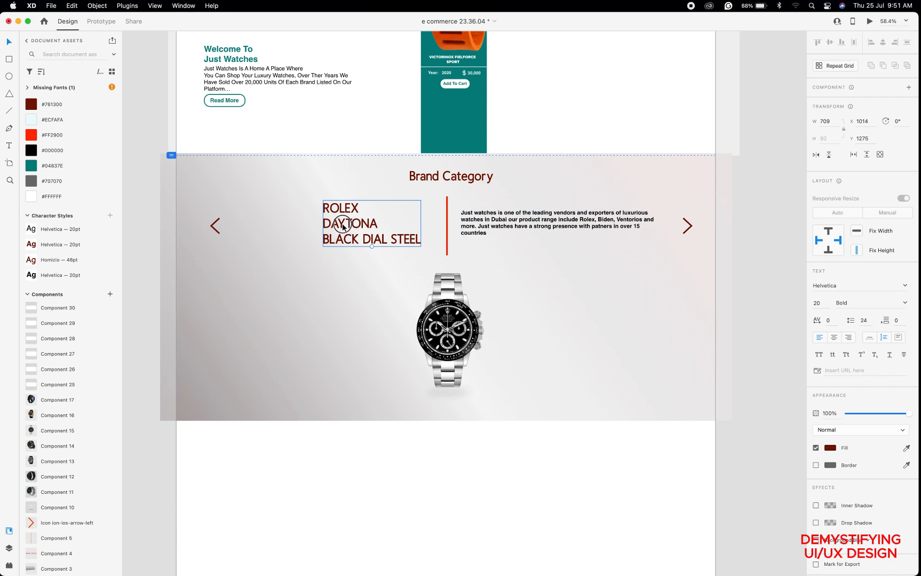
pyautogui.moveTo(348, 225); pyautogui.dragTo(339, 226)
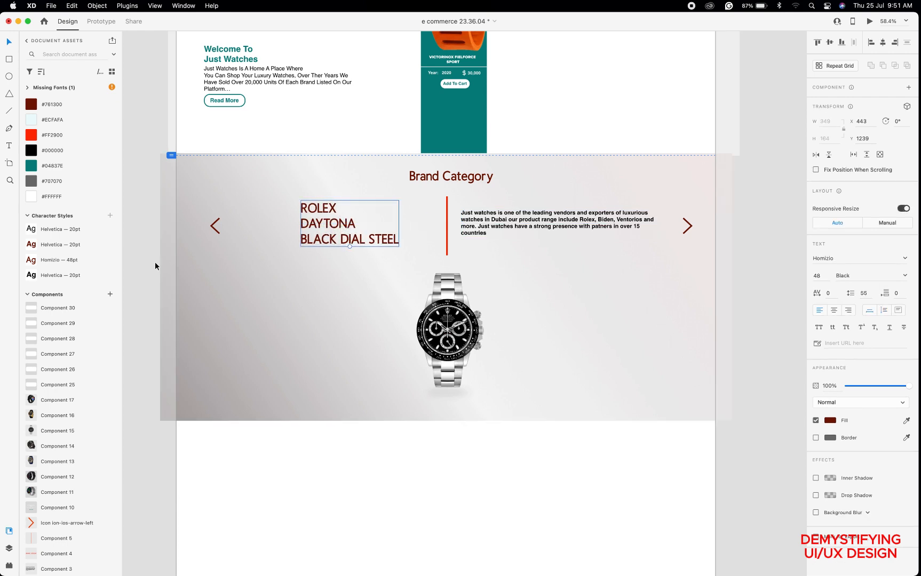
pyautogui.click(133, 247)
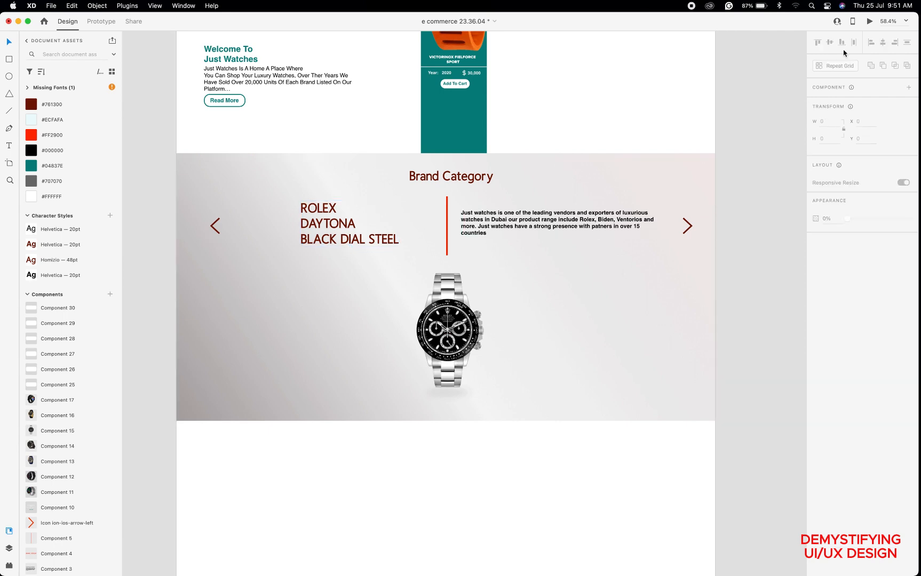
# Preview the page to check the repositioned heading in the full layout, then close the preview.
pyautogui.click(869, 22)
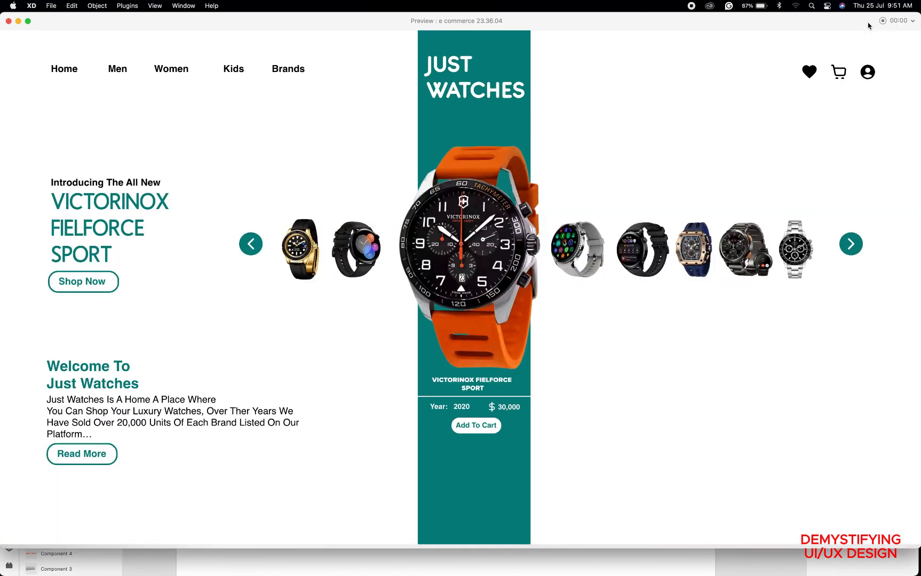
pyautogui.scroll(-10, 540, 333)
pyautogui.scroll(10, 539, 332)
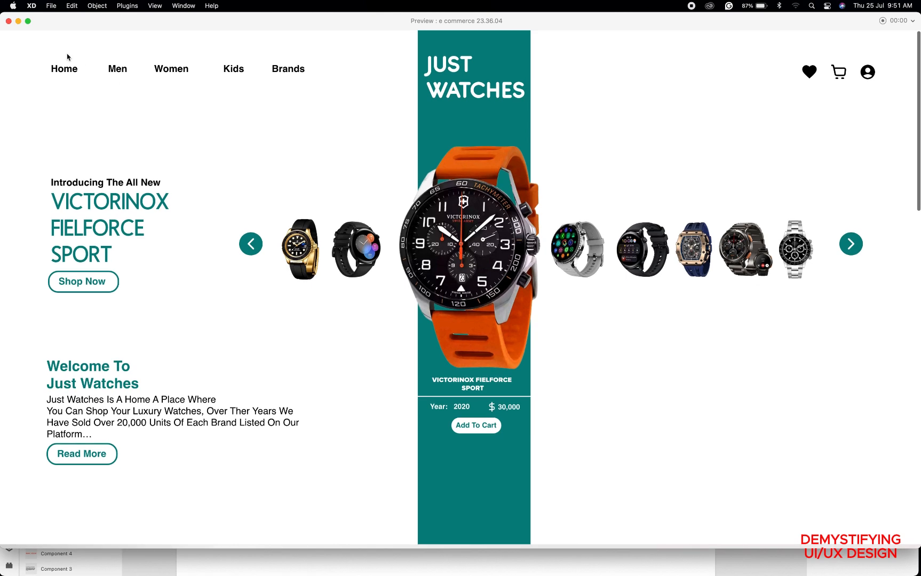
pyautogui.click(8, 21)
# Review the hero and Brand Category sections on the artboard, and preview the page again from its start to its empty lower area.
pyautogui.scroll(10, 318, 174)
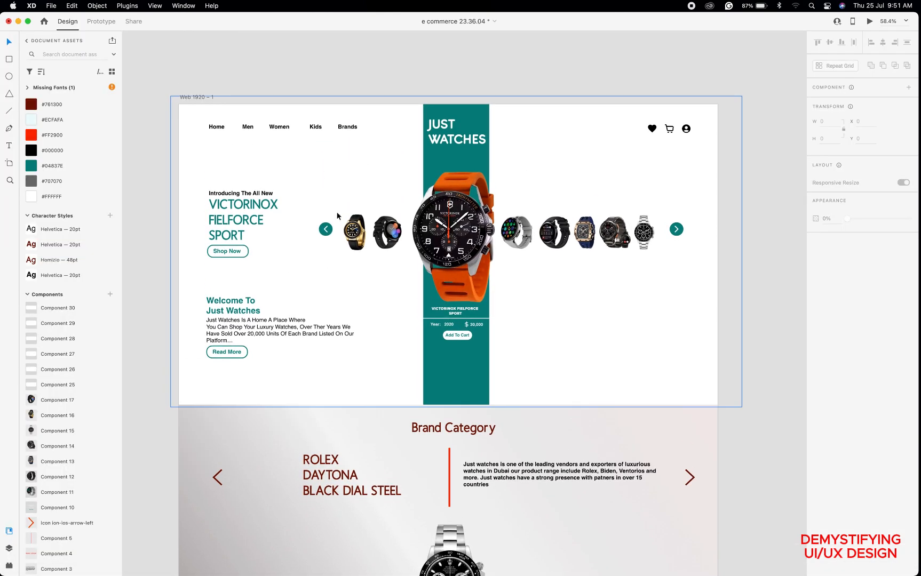
pyautogui.scroll(-7, 385, 295)
pyautogui.scroll(-9, 384, 300)
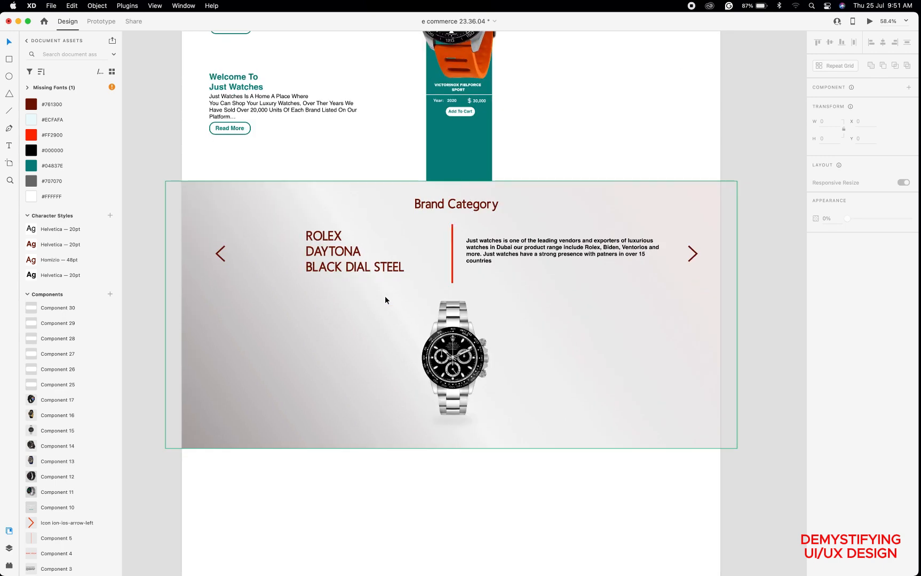
pyautogui.scroll(2, 384, 300)
pyautogui.scroll(10, 385, 300)
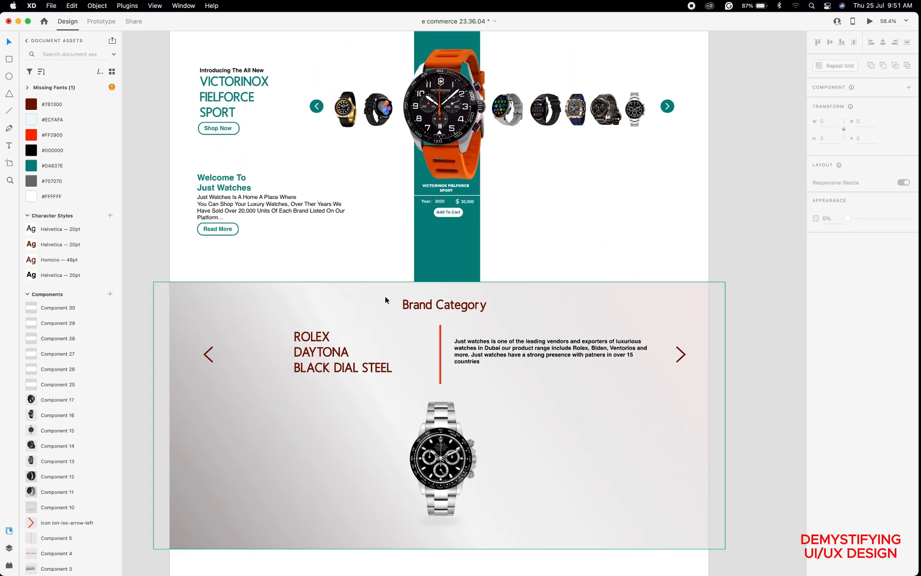
pyautogui.scroll(2, 384, 301)
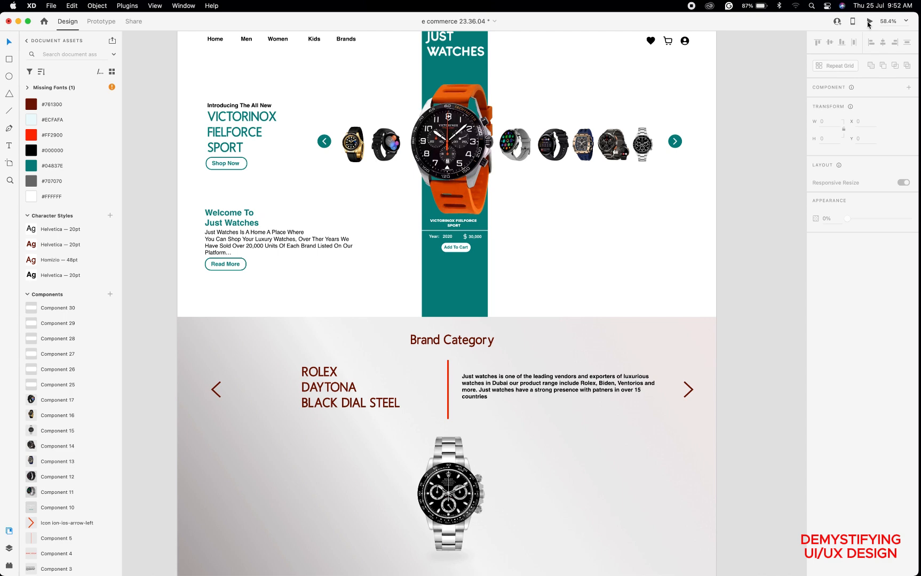
pyautogui.press('super+Return')
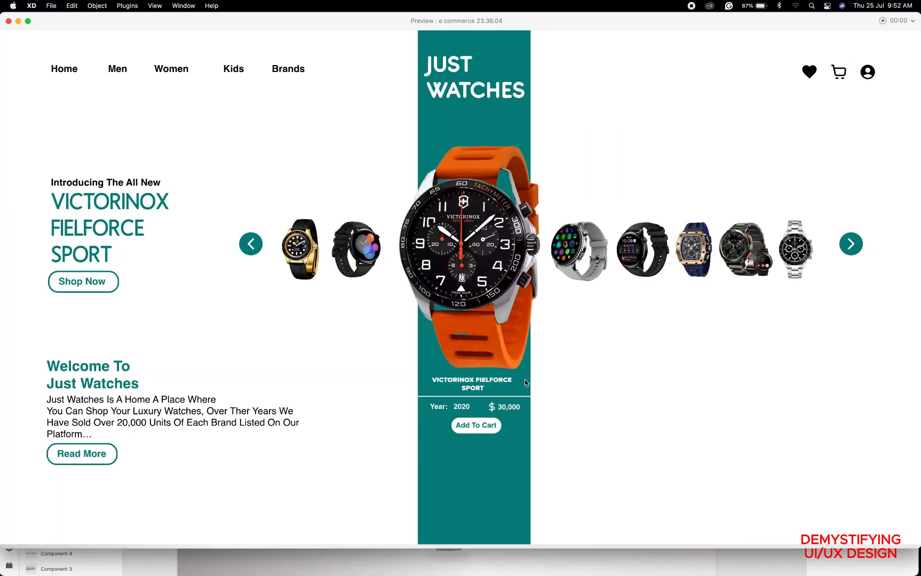
pyautogui.scroll(-10, 525, 380)
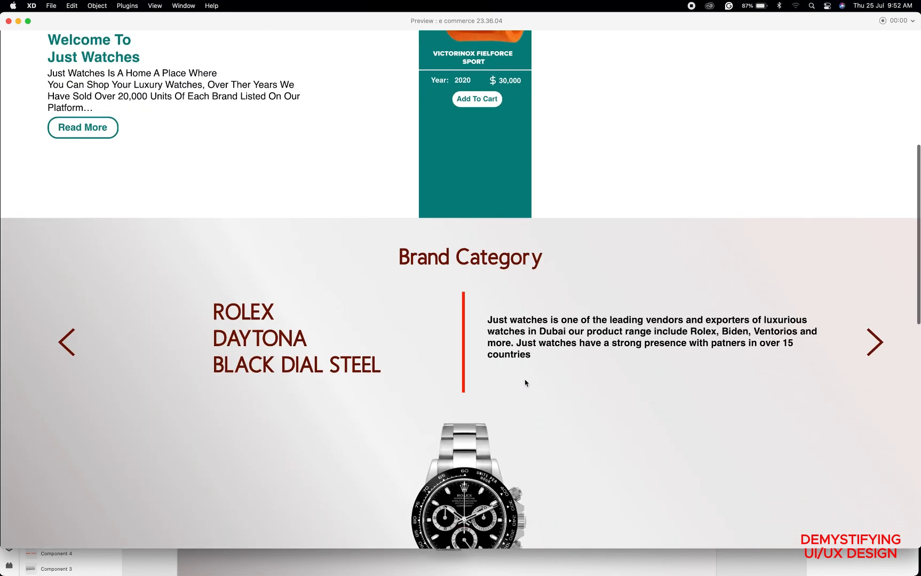
pyautogui.scroll(-10, 525, 380)
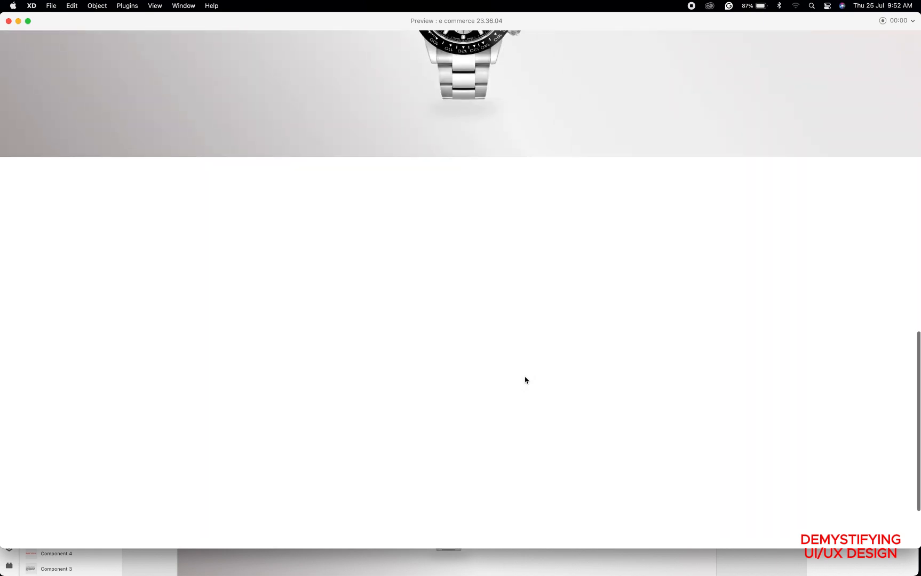
# Go back to the start of the previewed page and close the preview.
pyautogui.scroll(20, 525, 378)
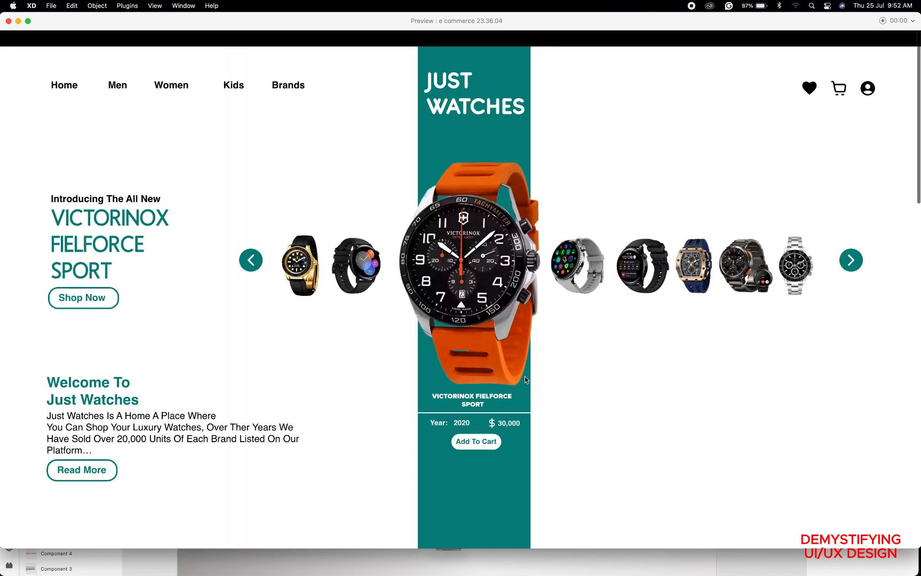
pyautogui.click(9, 21)
pyautogui.scroll(2, 261, 91)
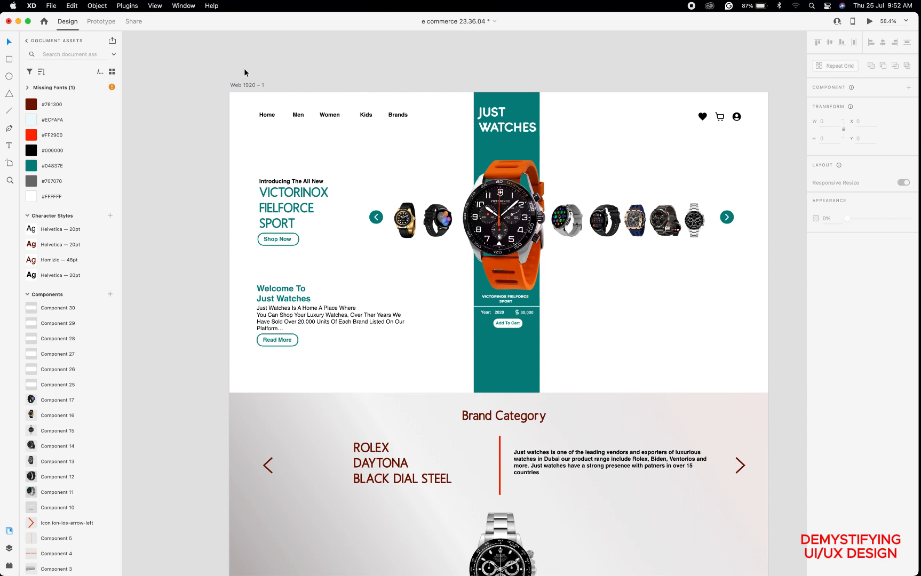
# Extend the Web 1920 – 1 artboard downward to a height of 3777.
pyautogui.click(233, 86)
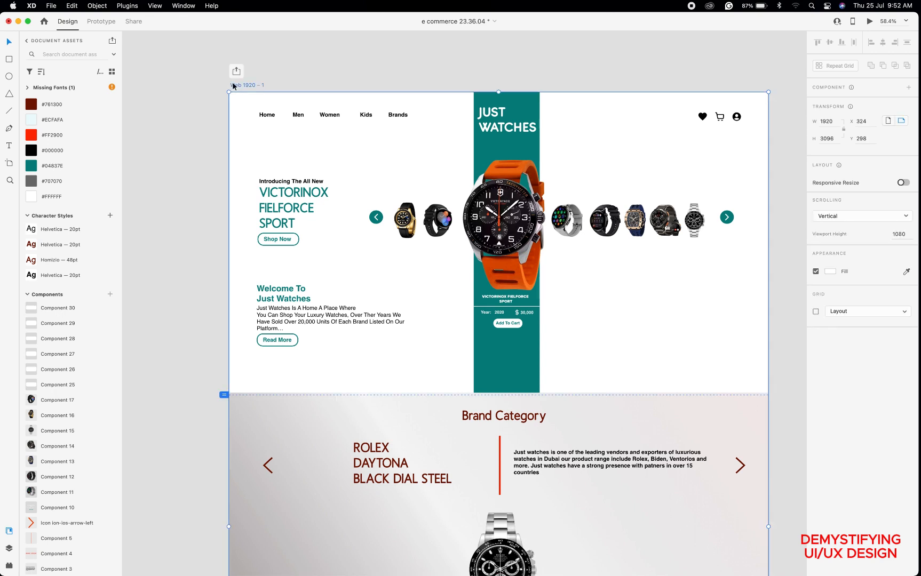
pyautogui.scroll(-3, 452, 340)
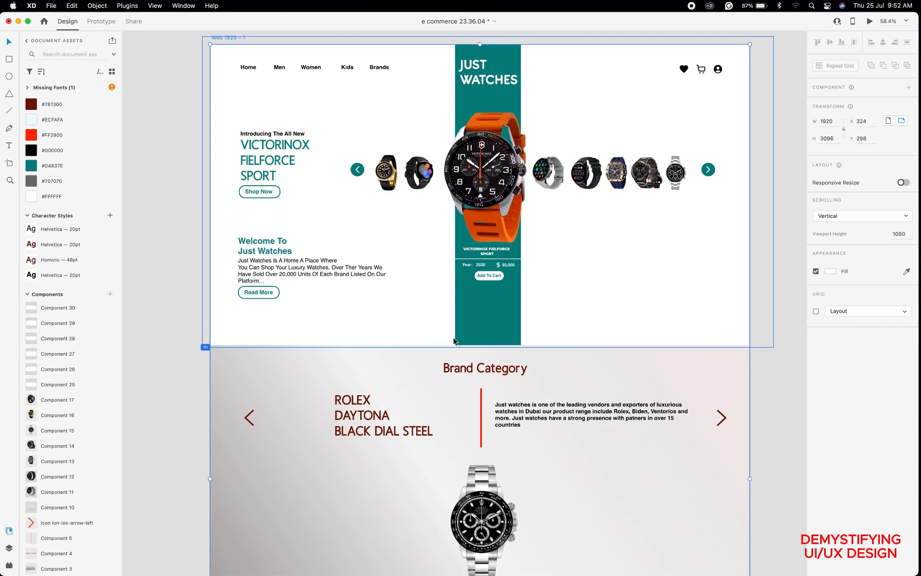
pyautogui.scroll(-4, 443, 348)
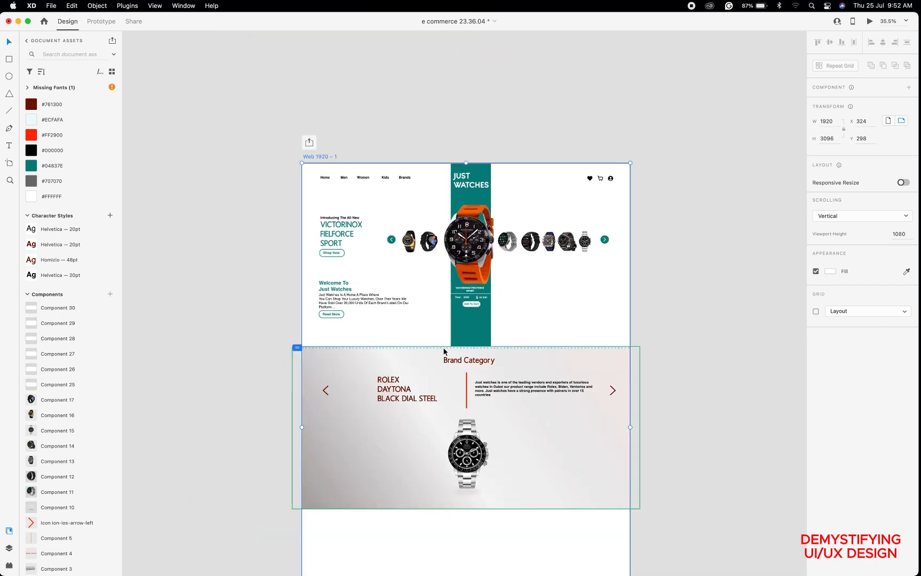
pyautogui.scroll(-5, 443, 350)
pyautogui.scroll(-2, 442, 350)
pyautogui.scroll(-4, 441, 349)
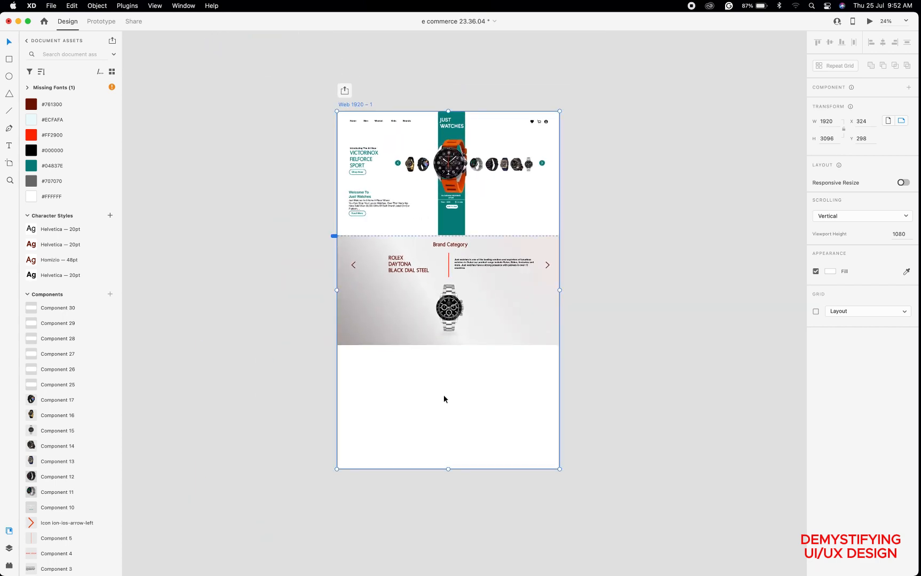
pyautogui.moveTo(448, 469); pyautogui.dragTo(444, 545)
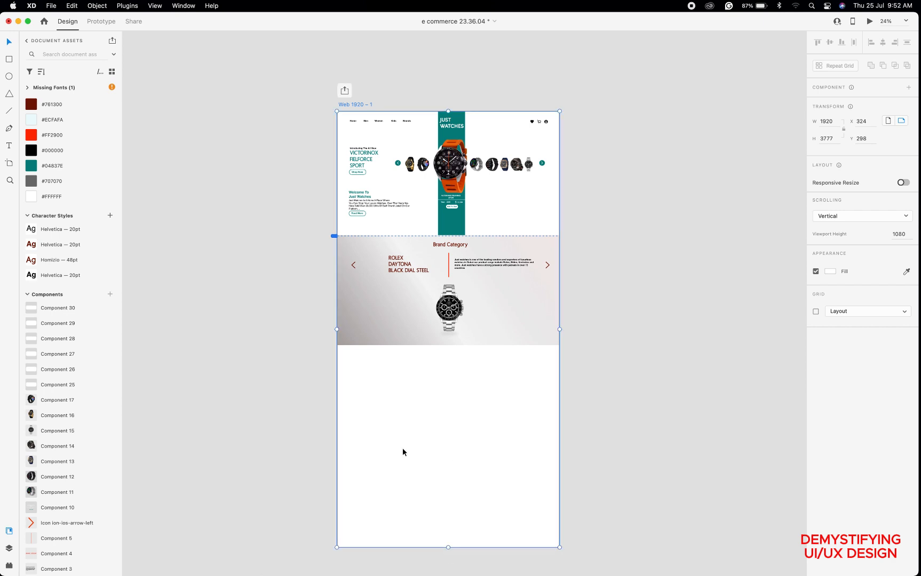
# Set the artboard's viewport height to 1333, check how the page scrolls in the preview, and close the preview.
pyautogui.scroll(5, 334, 239)
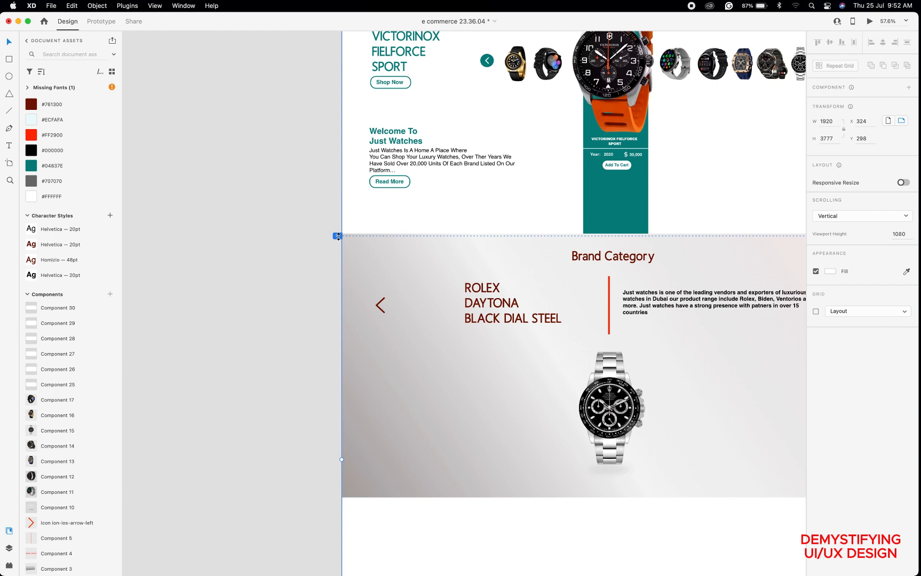
pyautogui.moveTo(339, 237)
pyautogui.mouseDown()
pyautogui.moveTo(339, 255)
pyautogui.moveTo(333, 212)
pyautogui.moveTo(334, 306)
pyautogui.mouseUp()
pyautogui.click(869, 24)
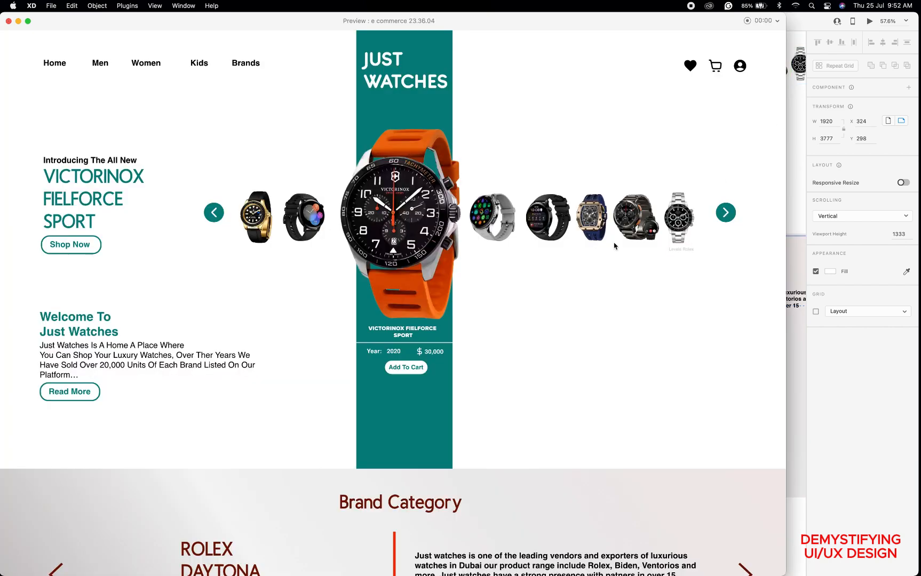
pyautogui.moveTo(614, 246)
pyautogui.scroll(-1, 590, 323)
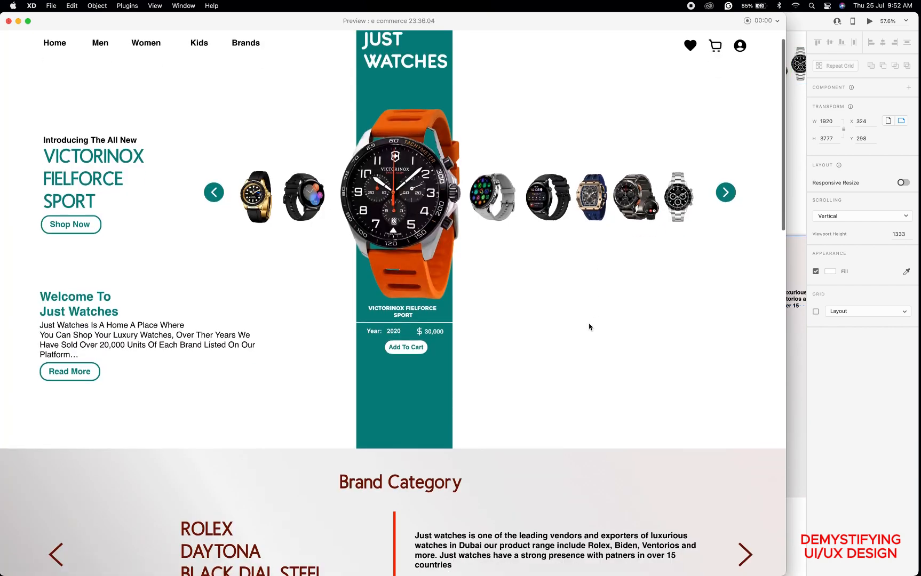
pyautogui.scroll(1, 589, 324)
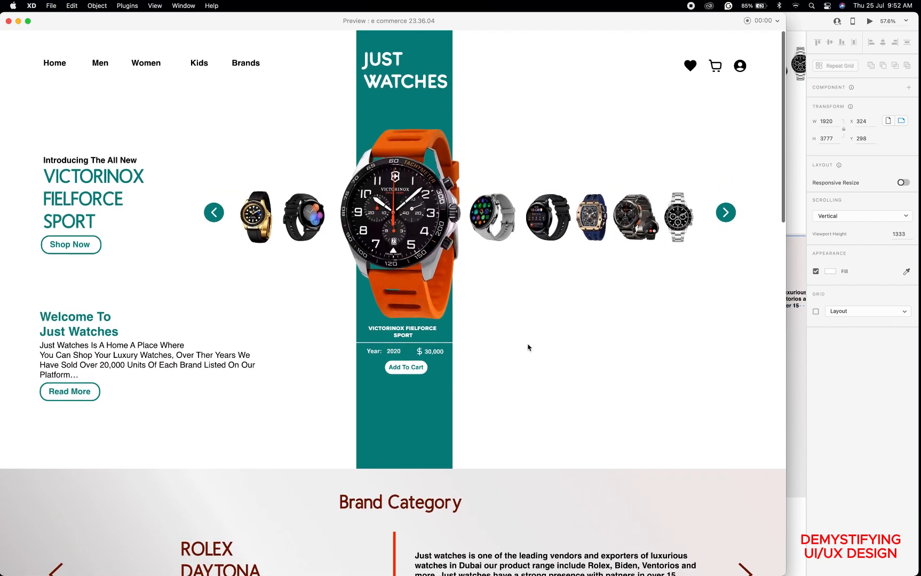
pyautogui.scroll(-10, 527, 347)
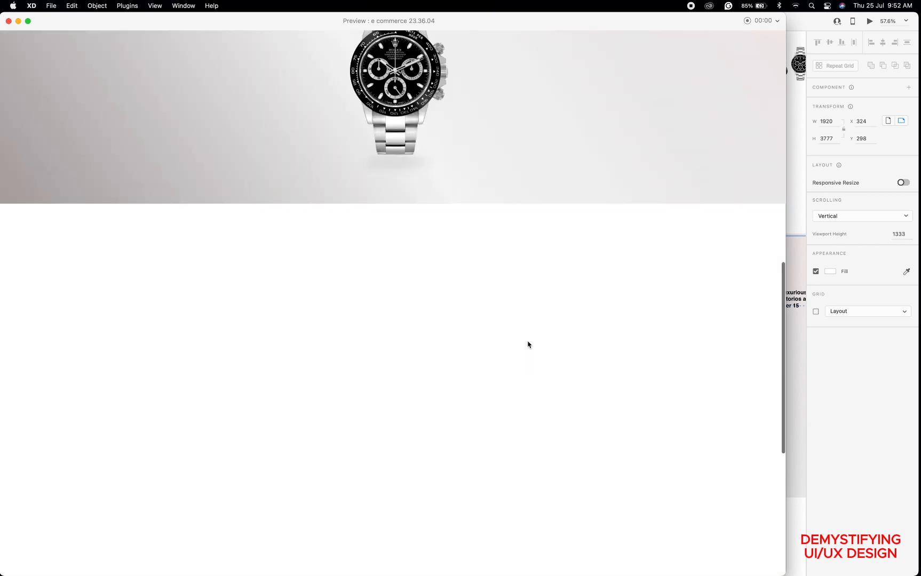
pyautogui.scroll(15, 527, 345)
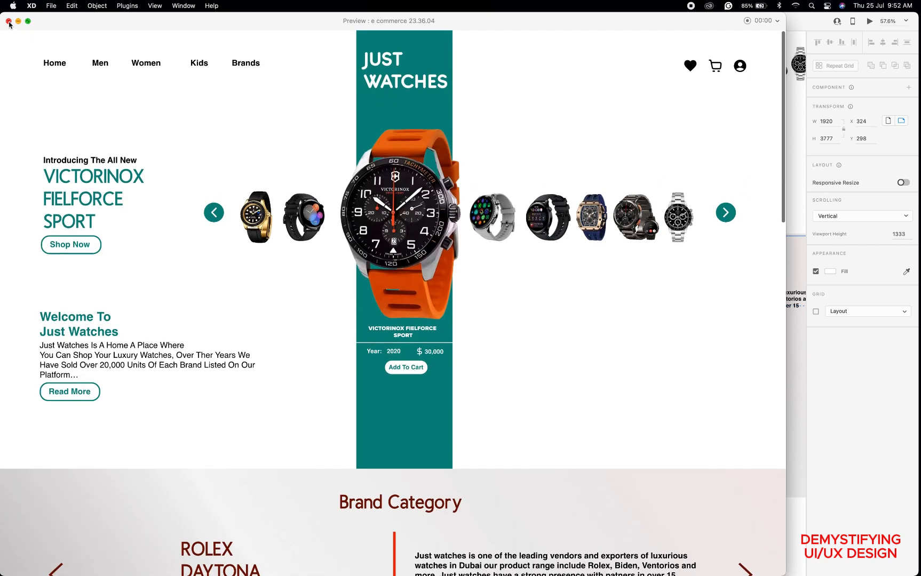
pyautogui.click(9, 22)
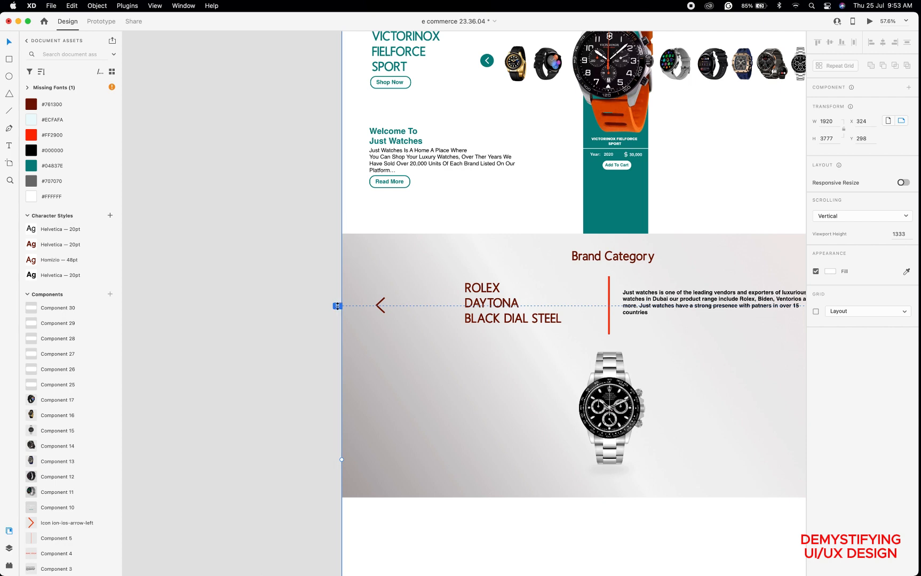
# Shorten the artboard's viewport height to 571, check the cropped page in the preview, and close the preview.
pyautogui.moveTo(337, 305); pyautogui.dragTo(330, 95)
pyautogui.scroll(5, 498, 109)
pyautogui.hscroll(4, 498, 109)
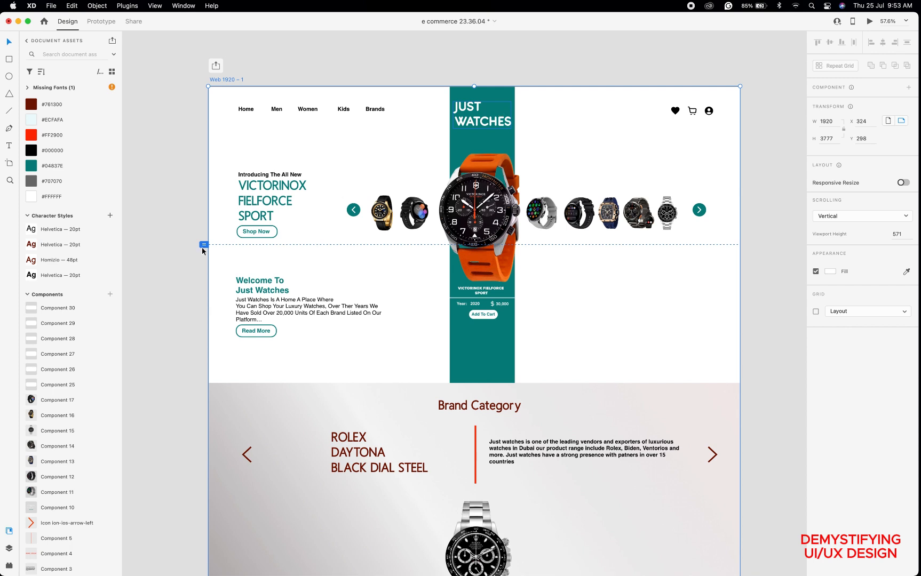
pyautogui.click(870, 22)
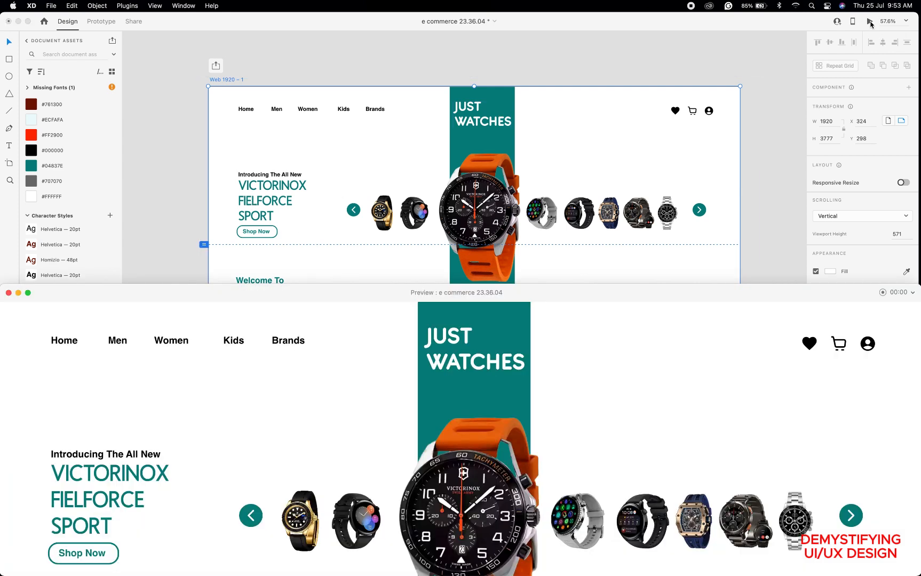
pyautogui.moveTo(616, 292); pyautogui.dragTo(622, 155)
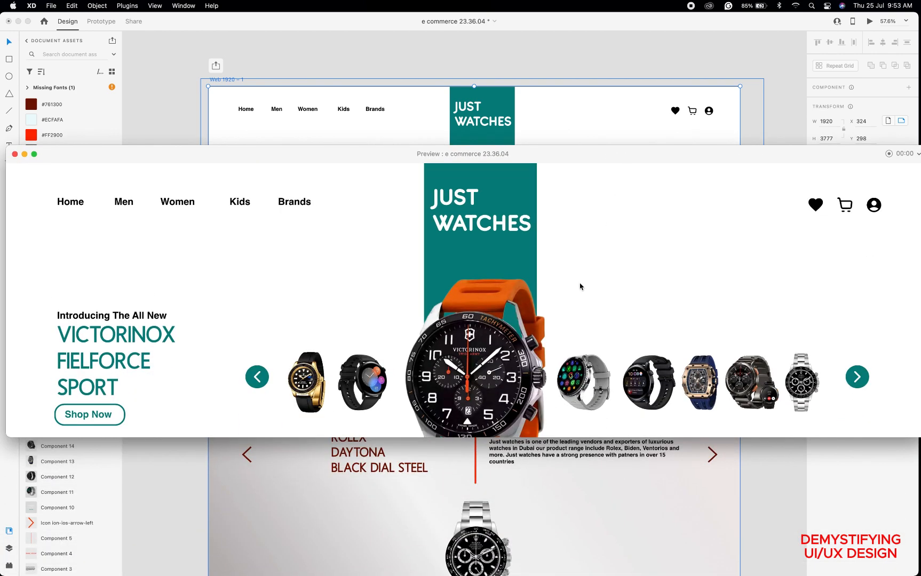
pyautogui.scroll(-3, 579, 287)
pyautogui.scroll(4, 574, 304)
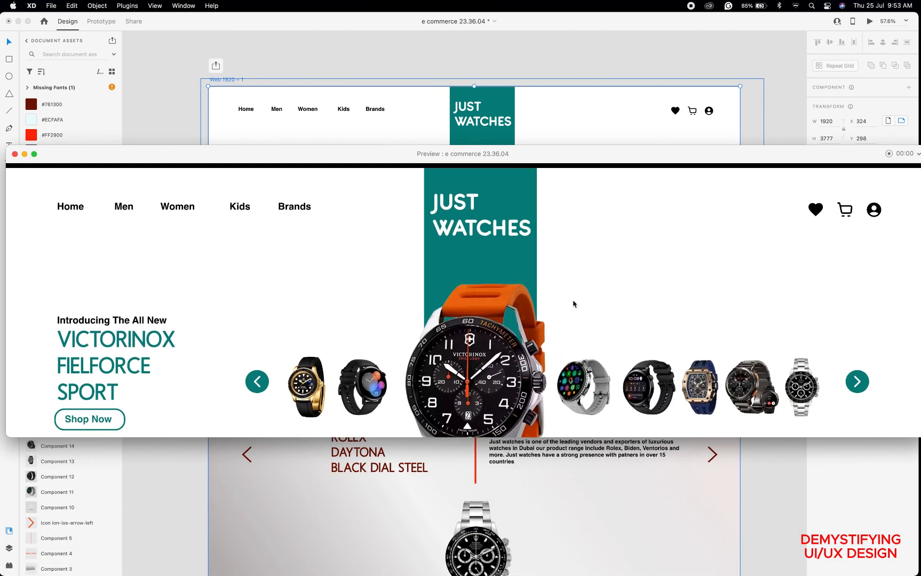
pyautogui.scroll(-10, 573, 304)
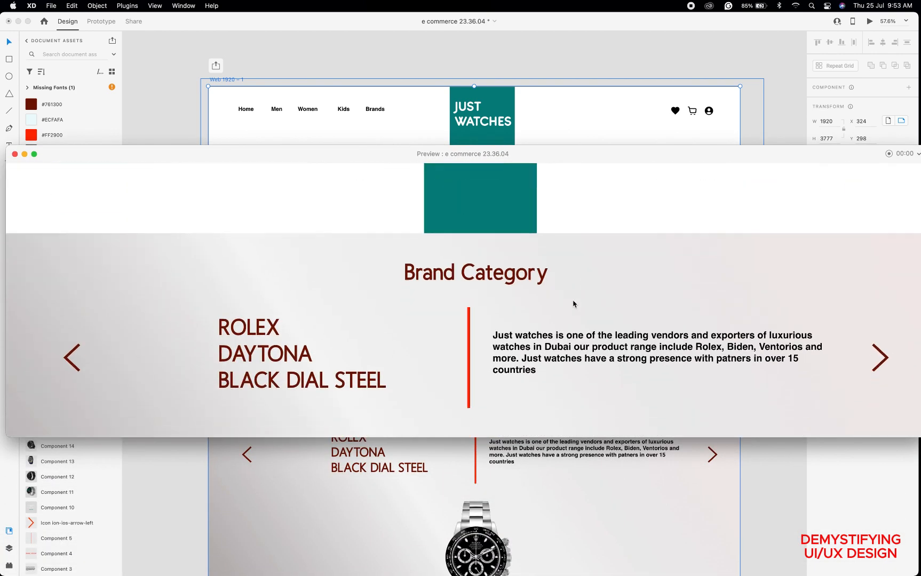
pyautogui.scroll(10, 573, 303)
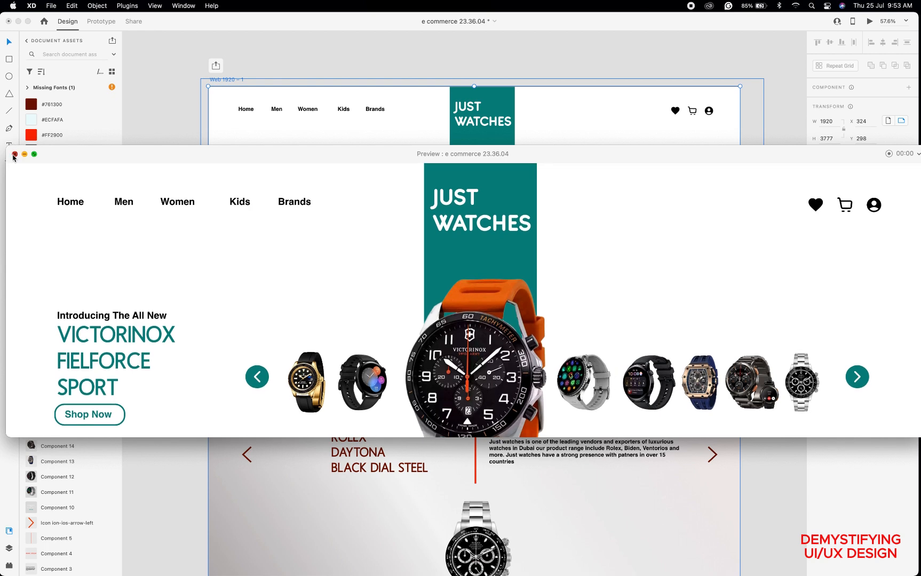
pyautogui.click(14, 154)
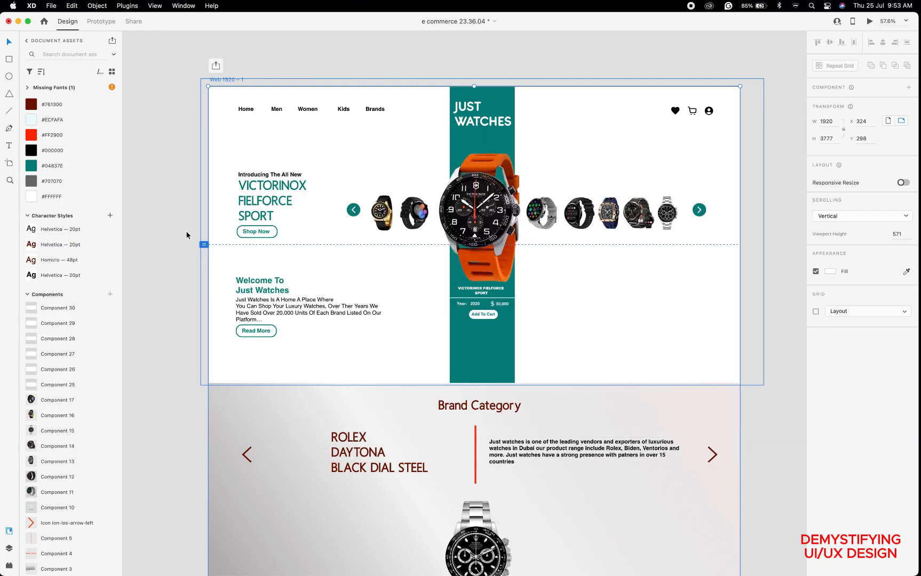
# Extend the artboard's viewport height to 1077 and on to 2039, just below the Brand Category section, check it in the preview, and close the preview.
pyautogui.moveTo(204, 244); pyautogui.dragTo(198, 385)
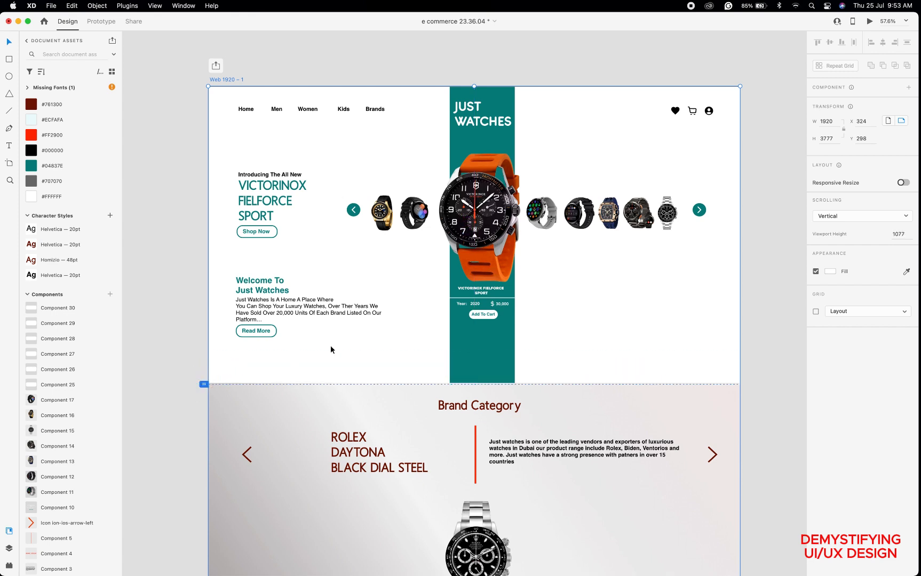
pyautogui.scroll(-5, 330, 346)
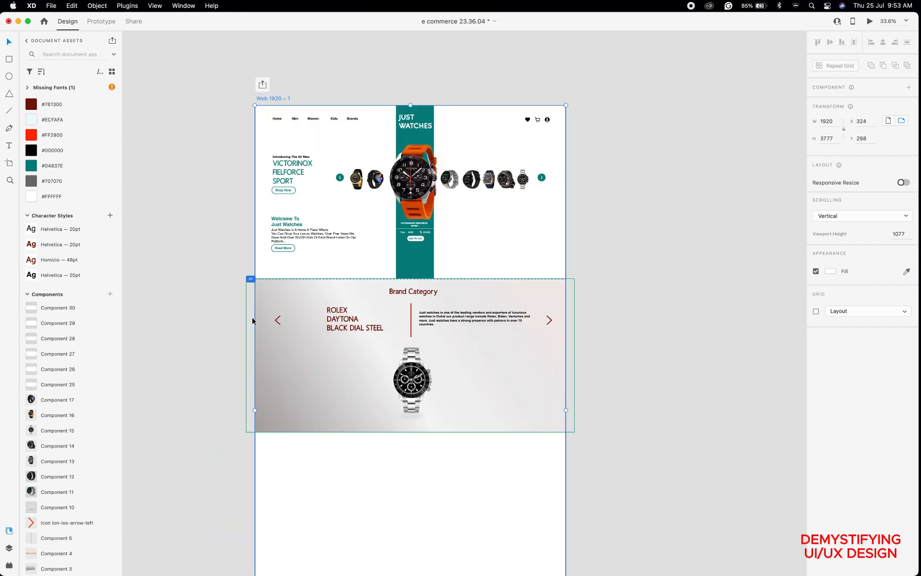
pyautogui.moveTo(249, 280); pyautogui.dragTo(240, 434)
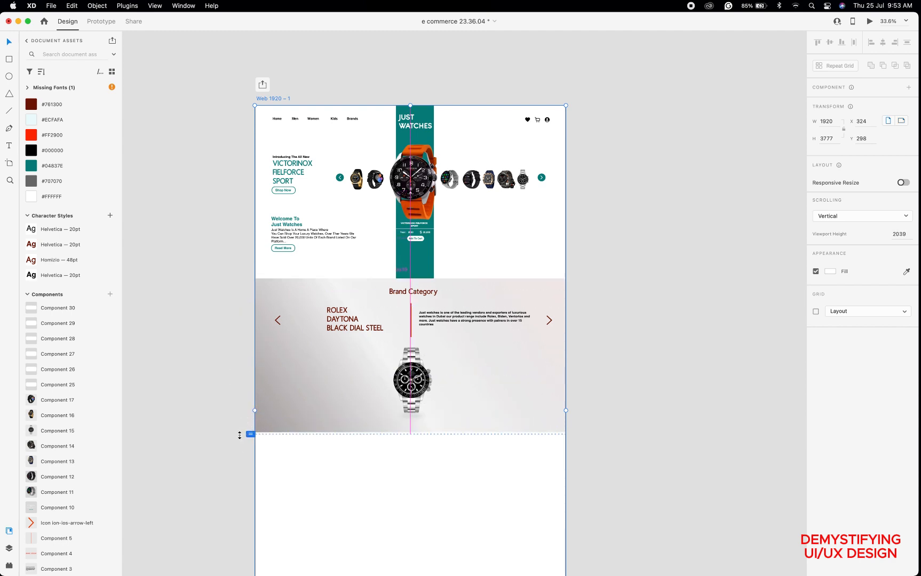
pyautogui.click(868, 24)
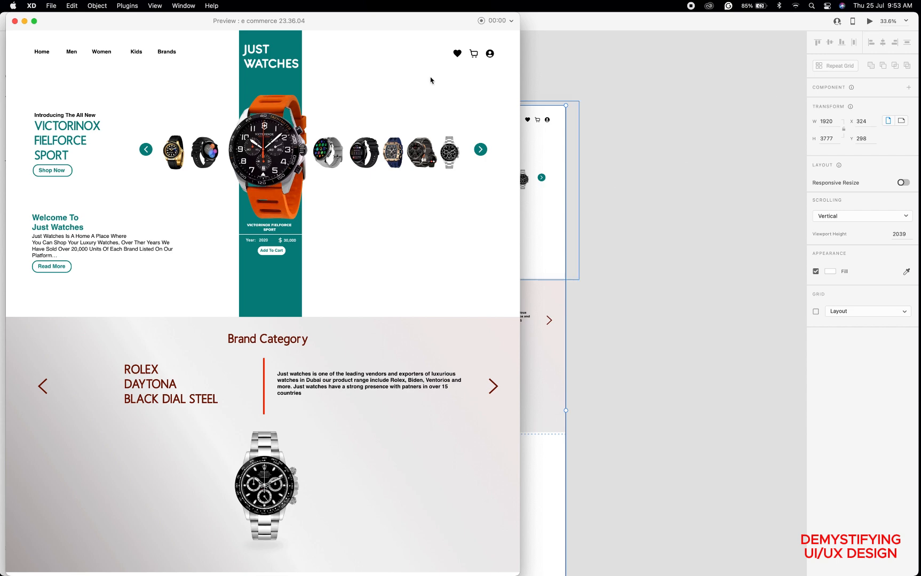
pyautogui.scroll(-3, 361, 313)
pyautogui.scroll(4, 362, 313)
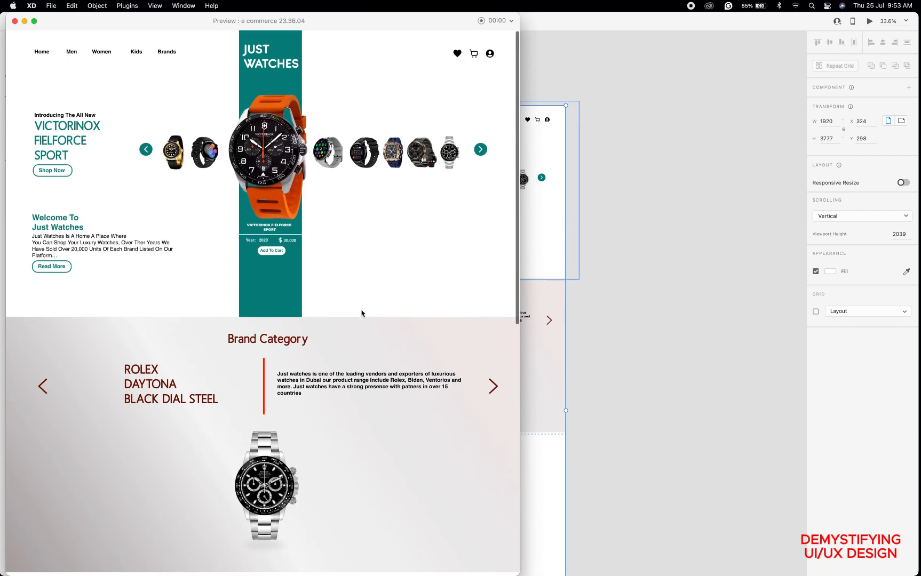
pyautogui.scroll(-3, 362, 313)
pyautogui.scroll(3, 361, 313)
pyautogui.click(14, 21)
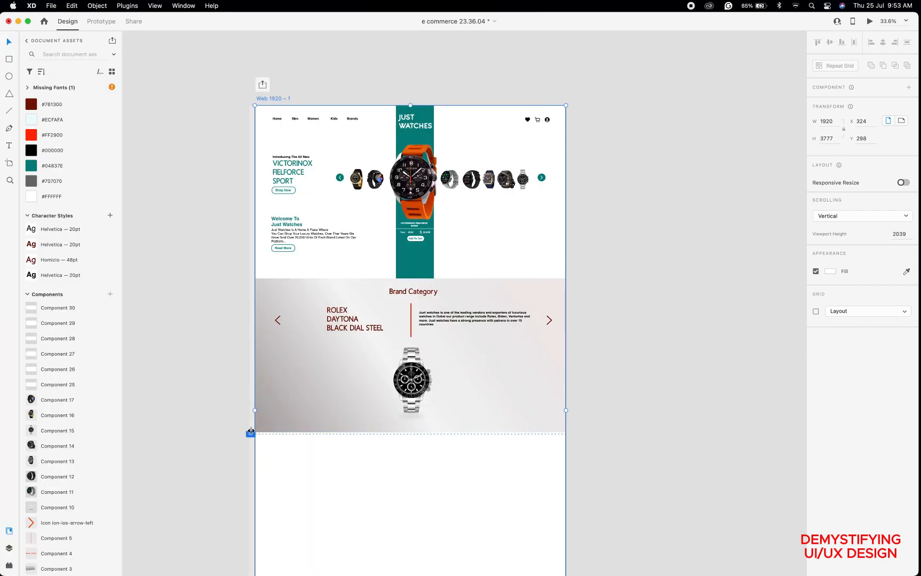
# Set the artboard's viewport height to 1104, just below the start of the Brand Category section, and keep its scrolling set to Vertical.
pyautogui.moveTo(251, 432)
pyautogui.mouseDown()
pyautogui.moveTo(261, 335)
pyautogui.moveTo(250, 283)
pyautogui.mouseUp()
pyautogui.scroll(2, 368, 332)
pyautogui.scroll(3, 368, 332)
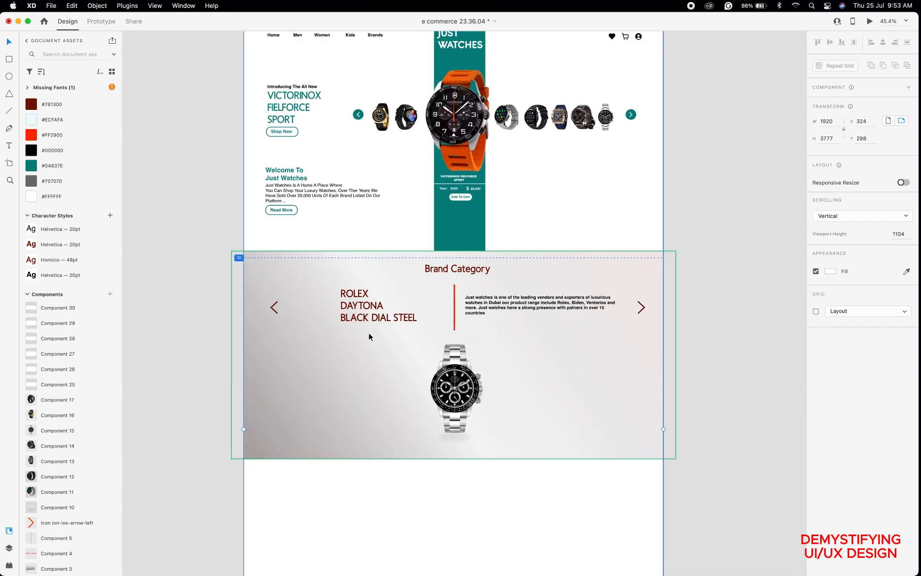
pyautogui.click(907, 218)
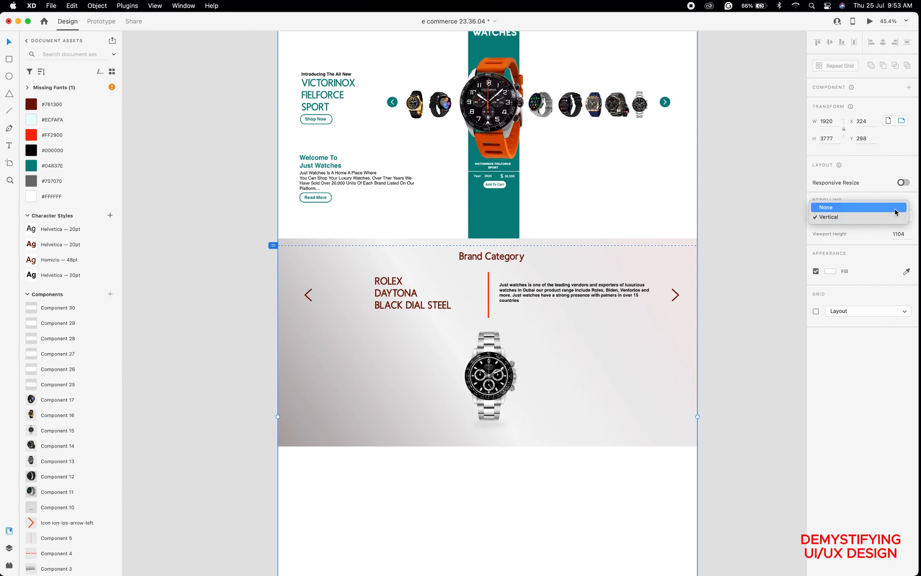
pyautogui.click(873, 217)
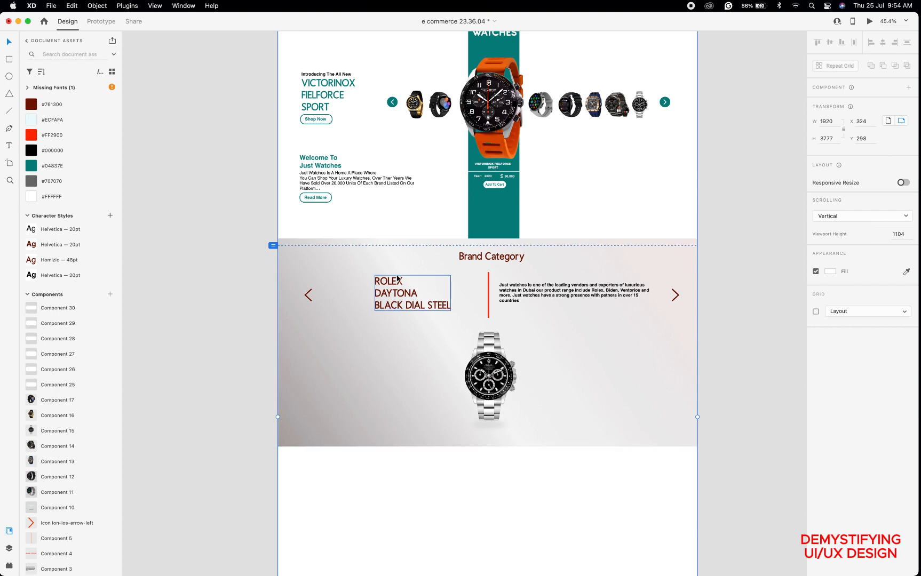
# Move the ROLEX DAYTONA BLACK DIAL STEEL heading left to X 374 and the description paragraph slightly right to X 1041.
pyautogui.scroll(2, 398, 278)
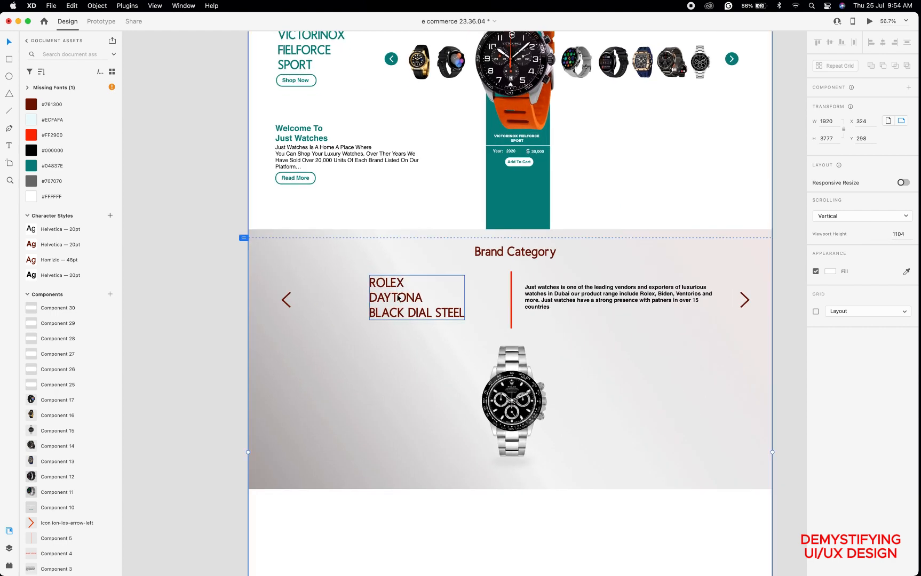
pyautogui.doubleClick(386, 298)
pyautogui.moveTo(386, 297); pyautogui.dragTo(379, 299)
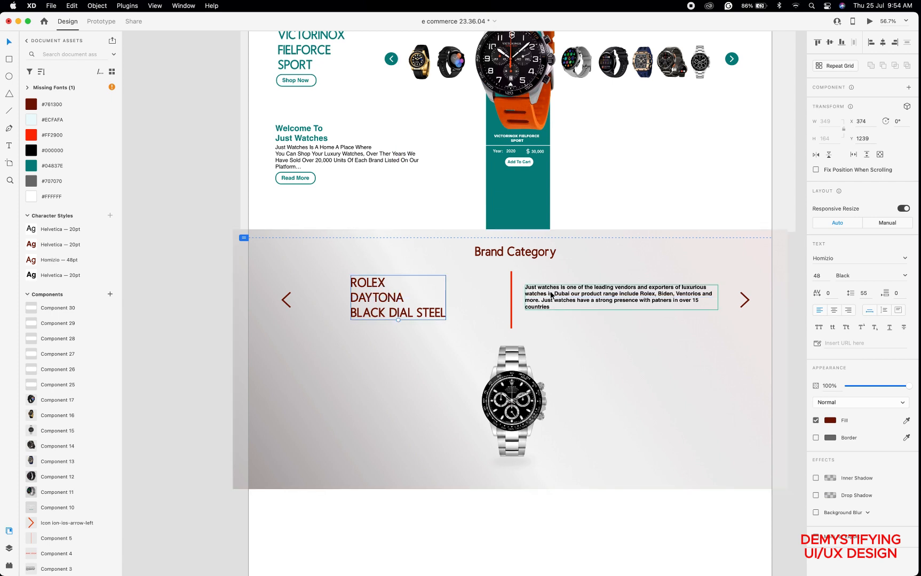
pyautogui.moveTo(552, 295); pyautogui.dragTo(558, 294)
pyautogui.hscroll(3, 497, 397)
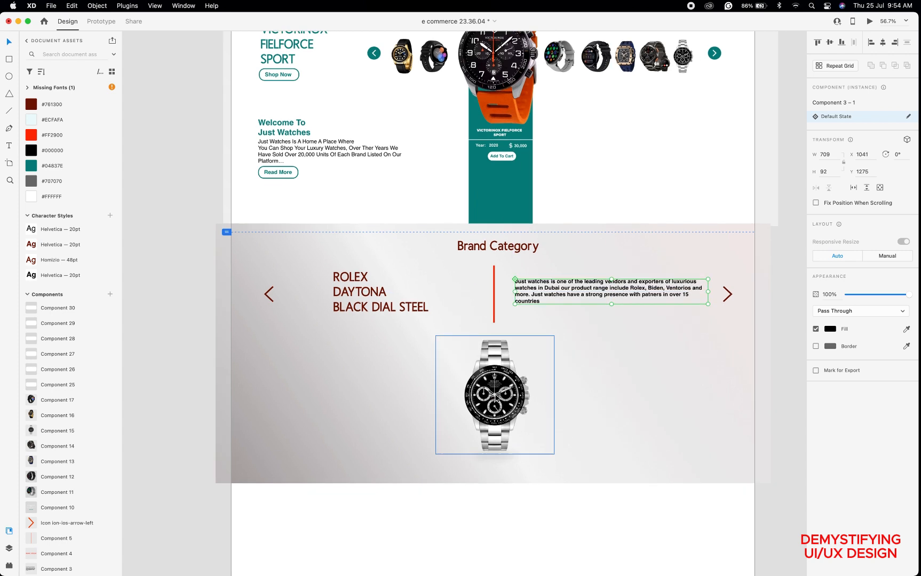
pyautogui.scroll(-5, 496, 398)
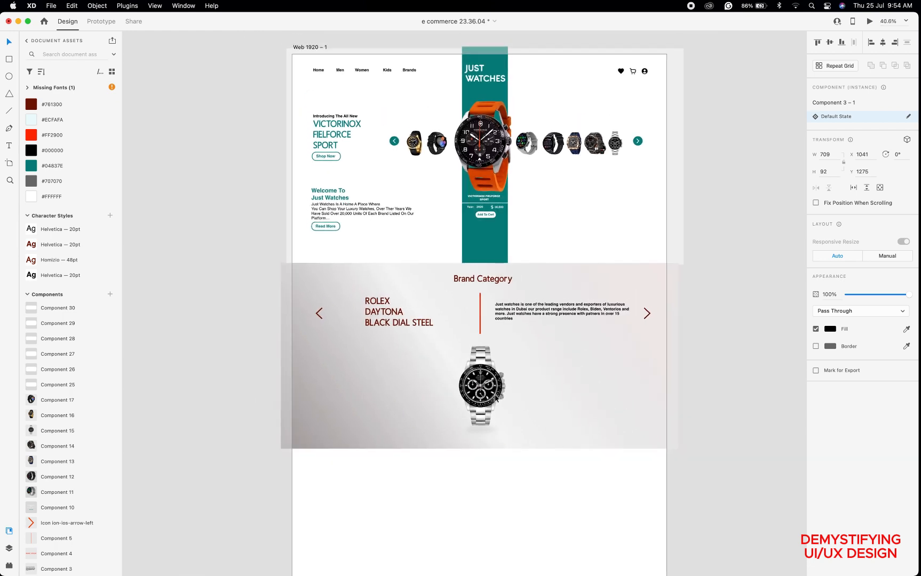
pyautogui.hscroll(2, 495, 398)
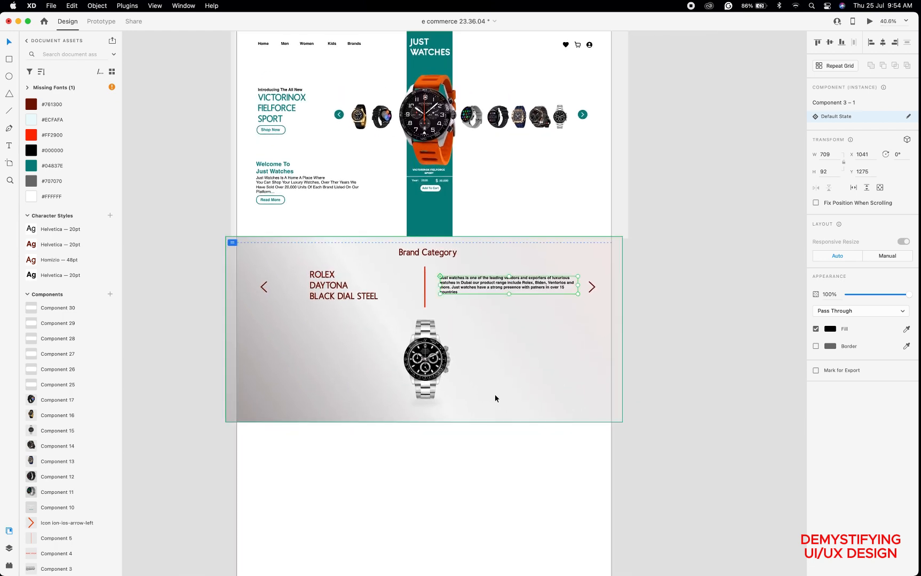
pyautogui.click(495, 398)
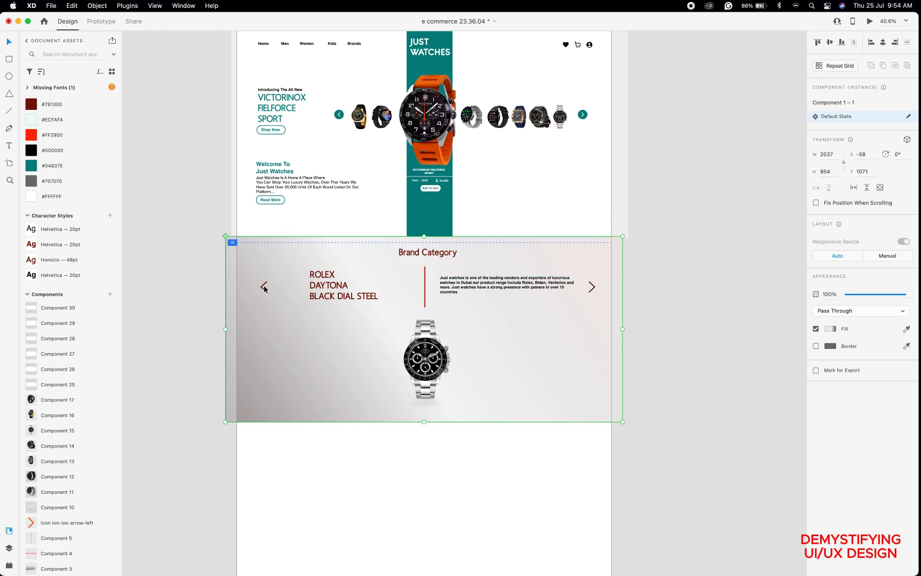
pyautogui.scroll(5, 263, 289)
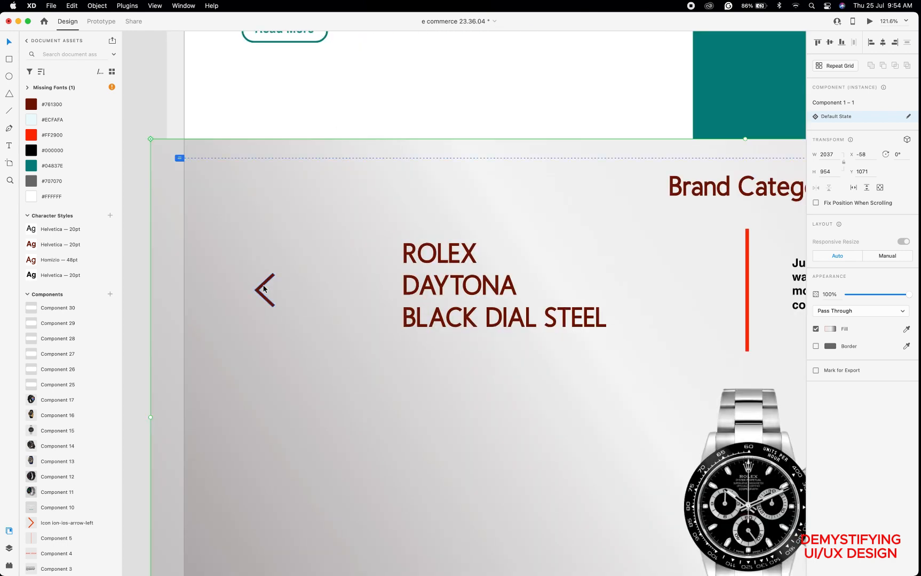
pyautogui.click(263, 289)
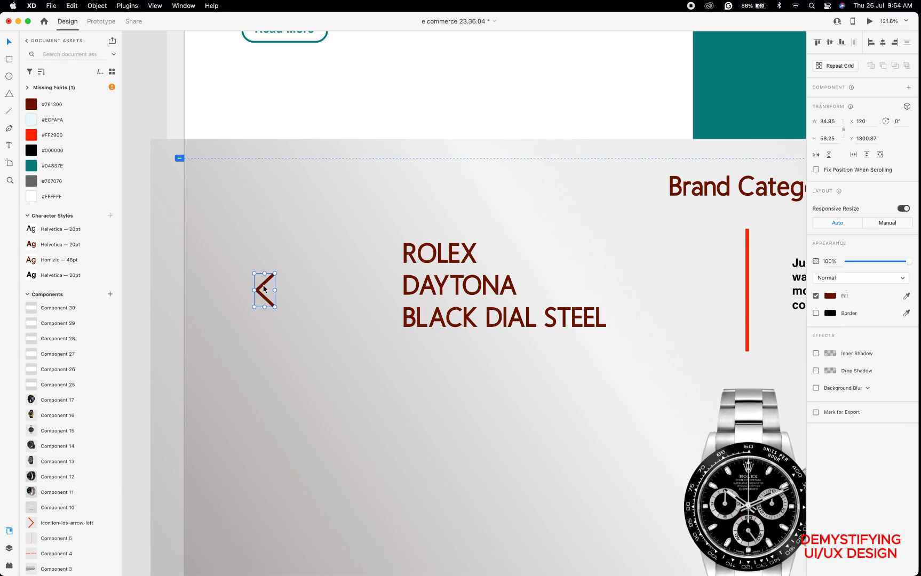
pyautogui.scroll(-5, 313, 295)
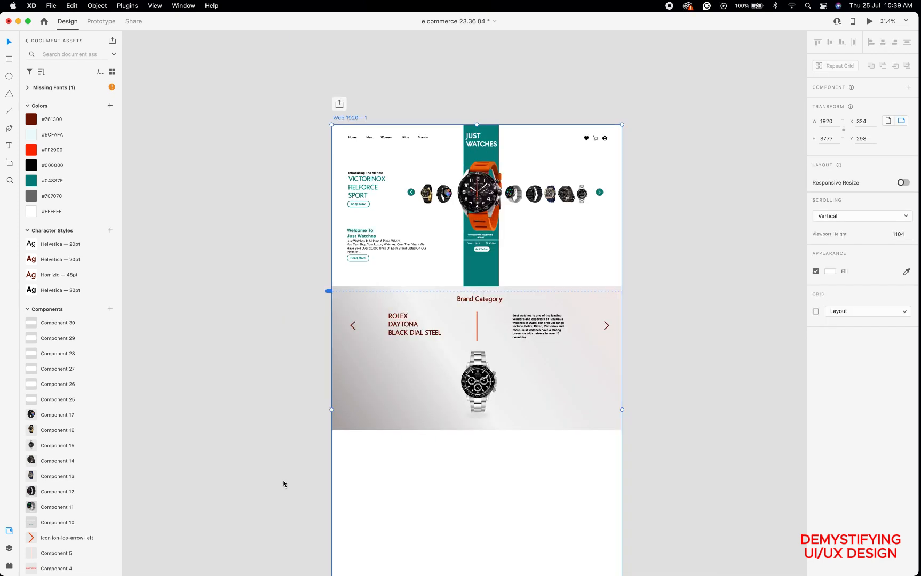
# Draw a rectangle about 723 by 489 at the artboard's left edge, directly below the Brand Category section.
pyautogui.scroll(-5, 283, 483)
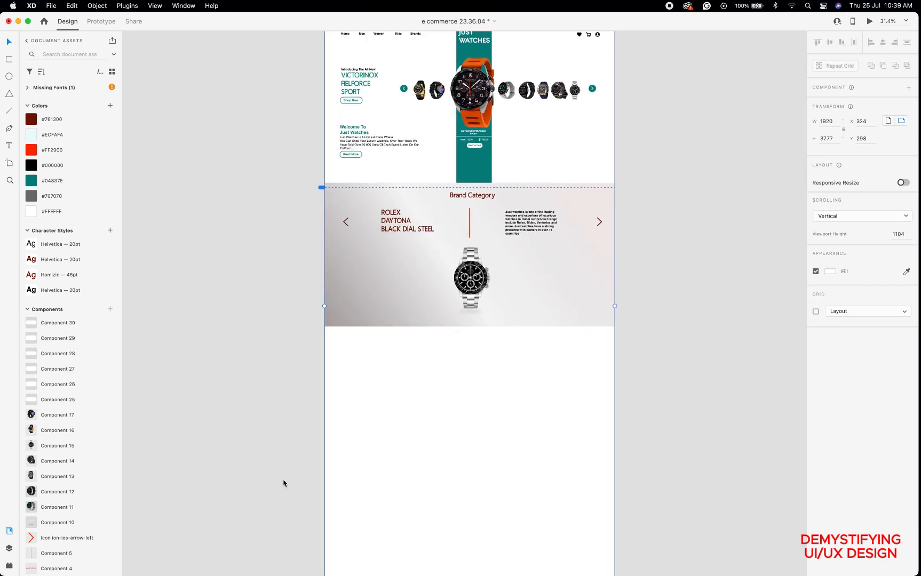
pyautogui.scroll(-2, 283, 484)
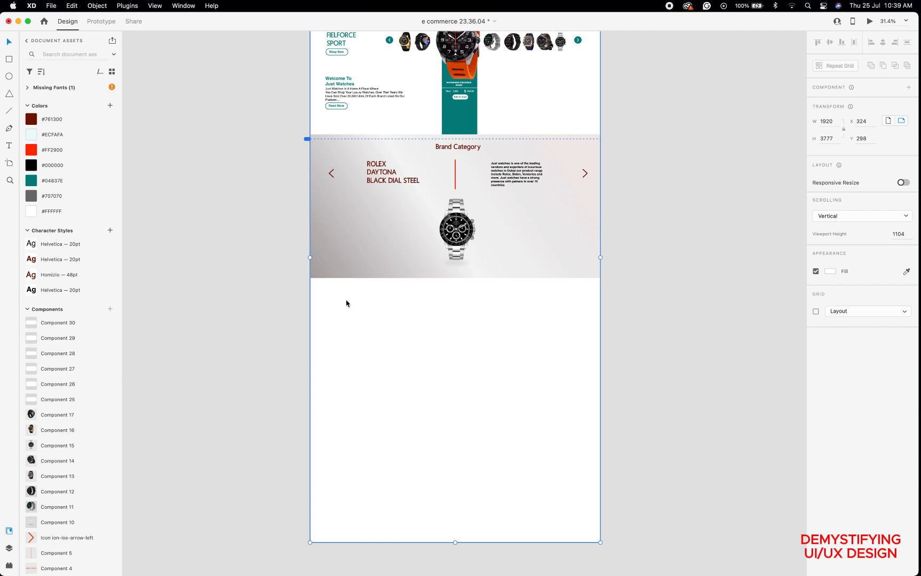
pyautogui.click(260, 268)
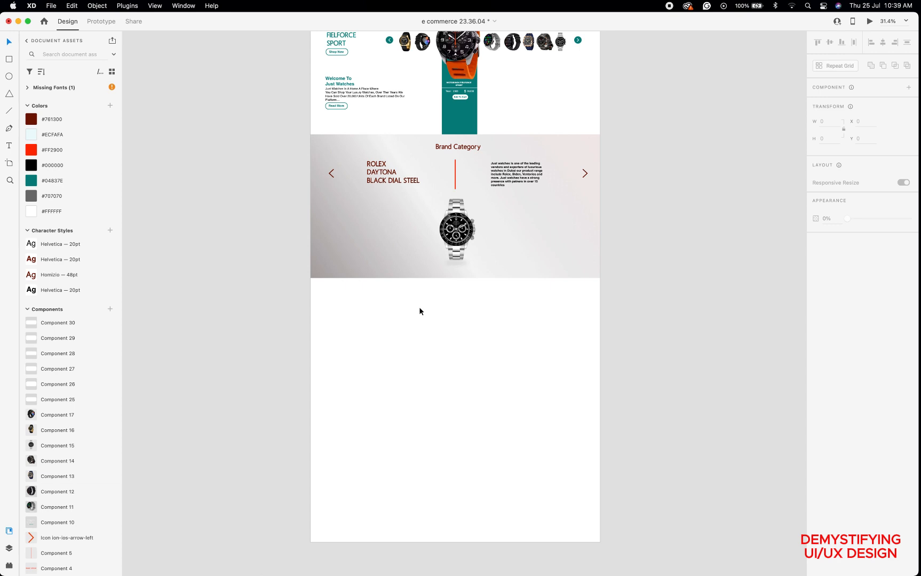
pyautogui.scroll(2, 418, 307)
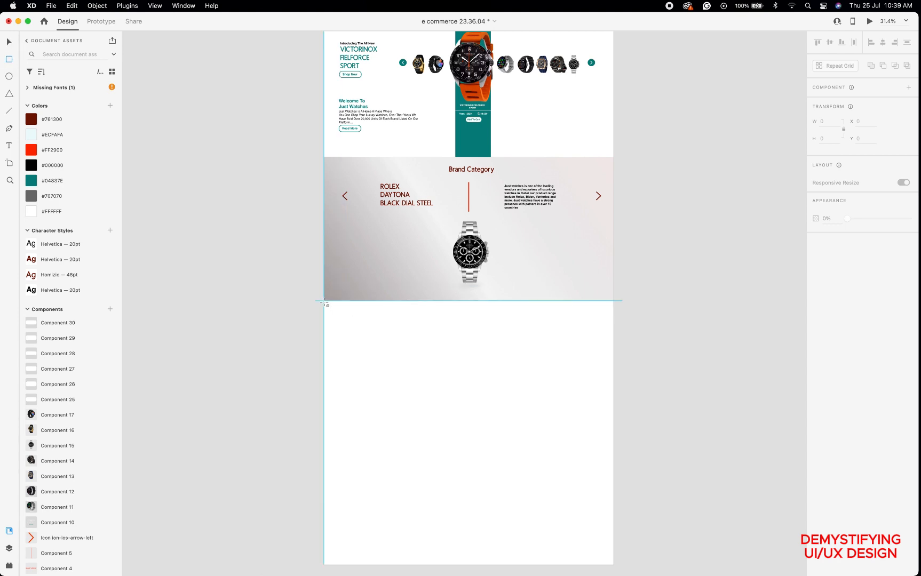
pyautogui.moveTo(324, 301); pyautogui.dragTo(432, 375)
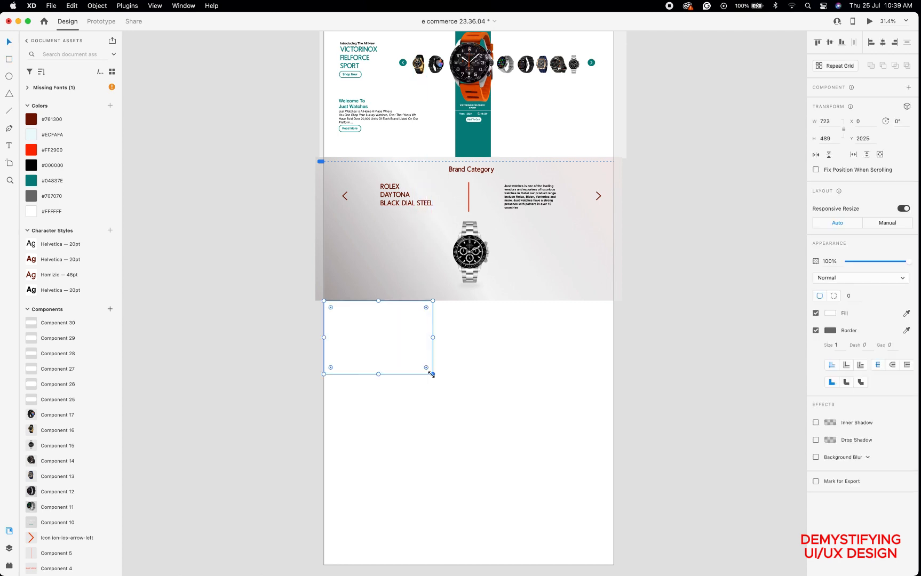
# Duplicate the rectangle twice in a row, placing the copies side by side at X 723 and X 1443.
pyautogui.moveTo(395, 344); pyautogui.dragTo(504, 342)
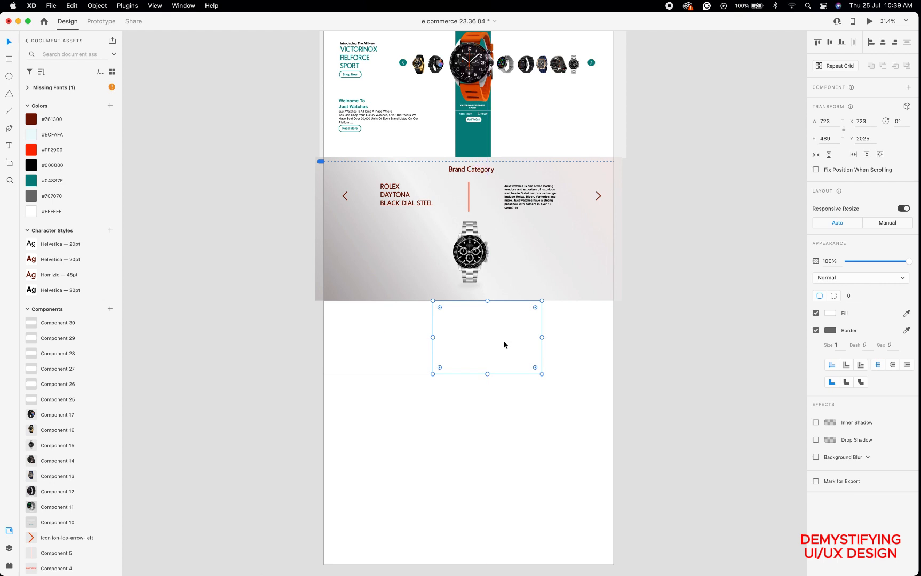
pyautogui.moveTo(504, 345); pyautogui.dragTo(619, 340)
pyautogui.hotkey('ctrl', 'z')
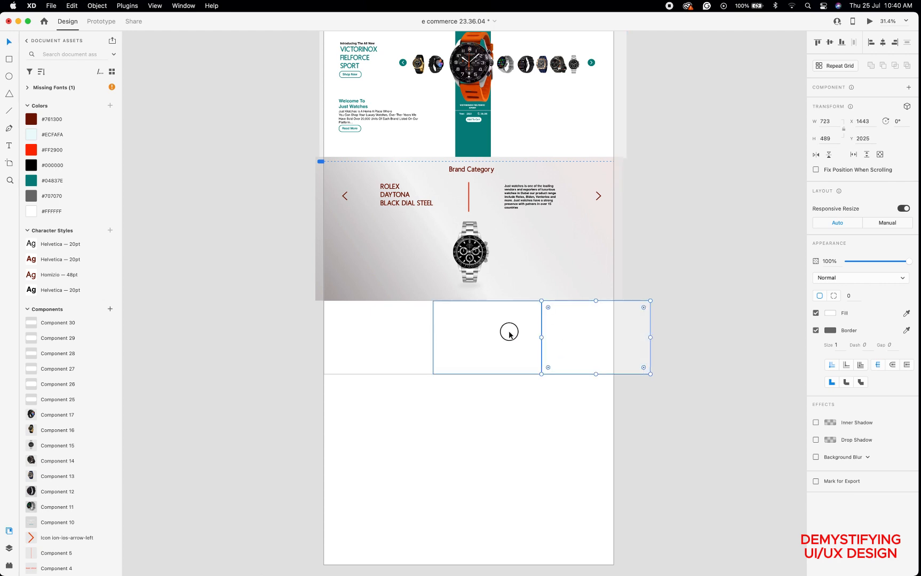
# Narrow the three rectangles together to 641 wide each so the row ends at the artboard's right edge.
pyautogui.keyDown('shift'); pyautogui.click(407, 339); pyautogui.keyUp('shift')
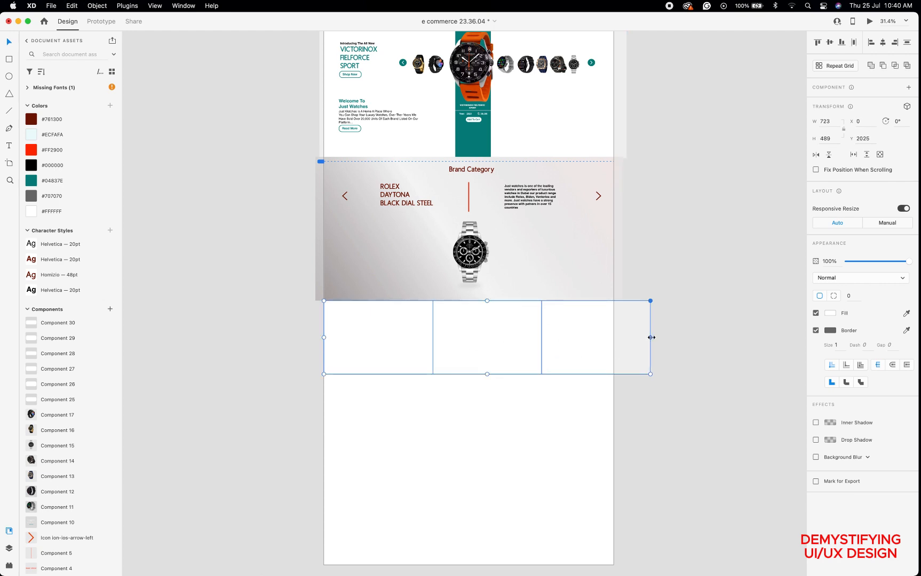
pyautogui.moveTo(651, 337); pyautogui.dragTo(614, 338)
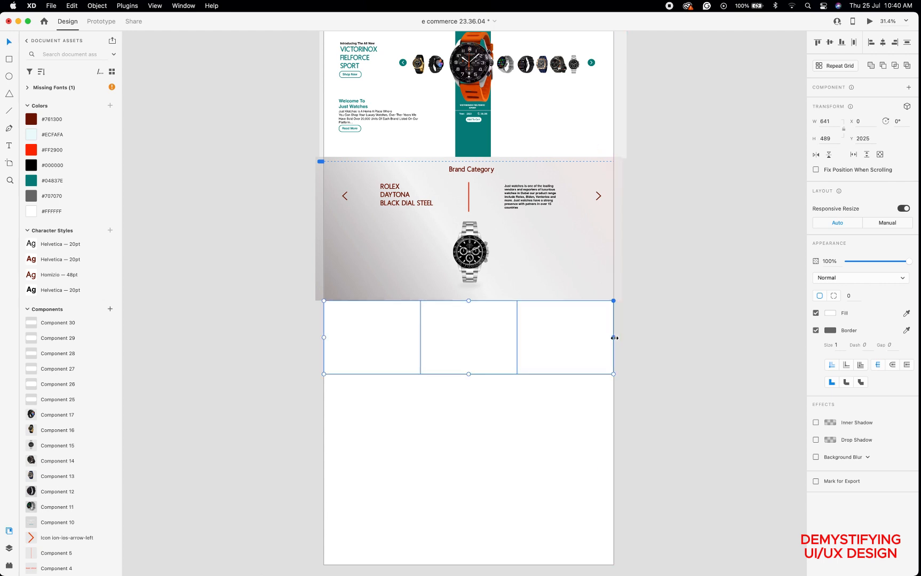
pyautogui.click(277, 321)
# Switch to Finder and place the TAG HEUER mp4 video from the ecomerce folder into the first rectangle.
pyautogui.moveTo(214, 557)
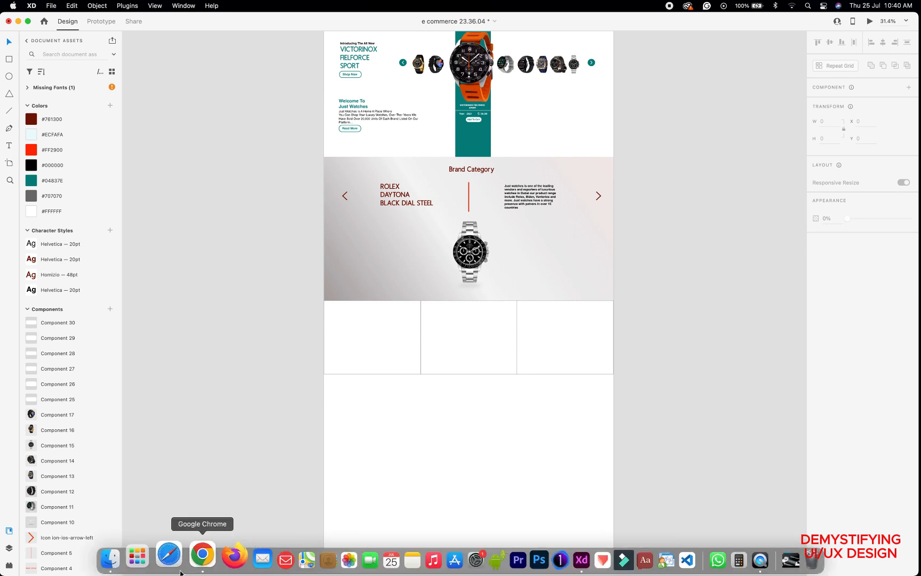
pyautogui.click(133, 557)
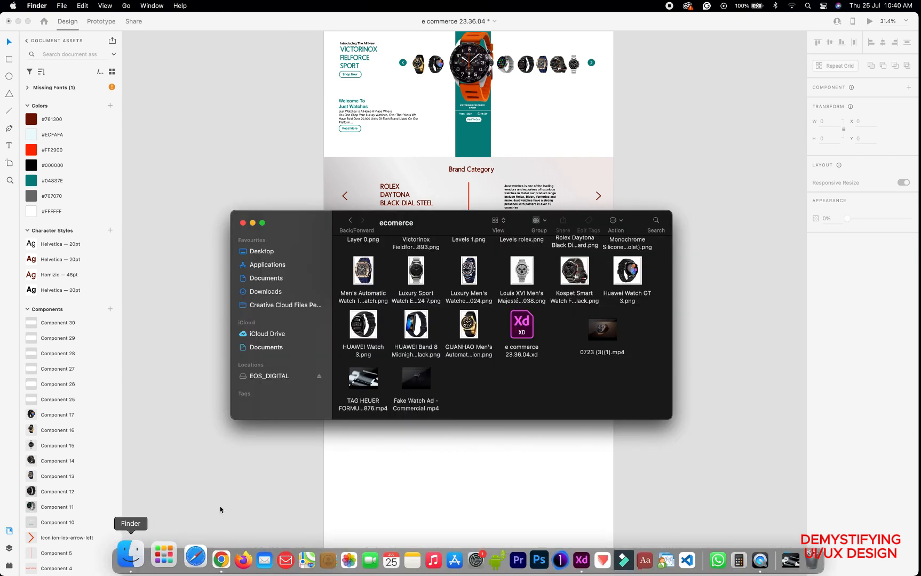
pyautogui.moveTo(463, 218); pyautogui.dragTo(388, 85)
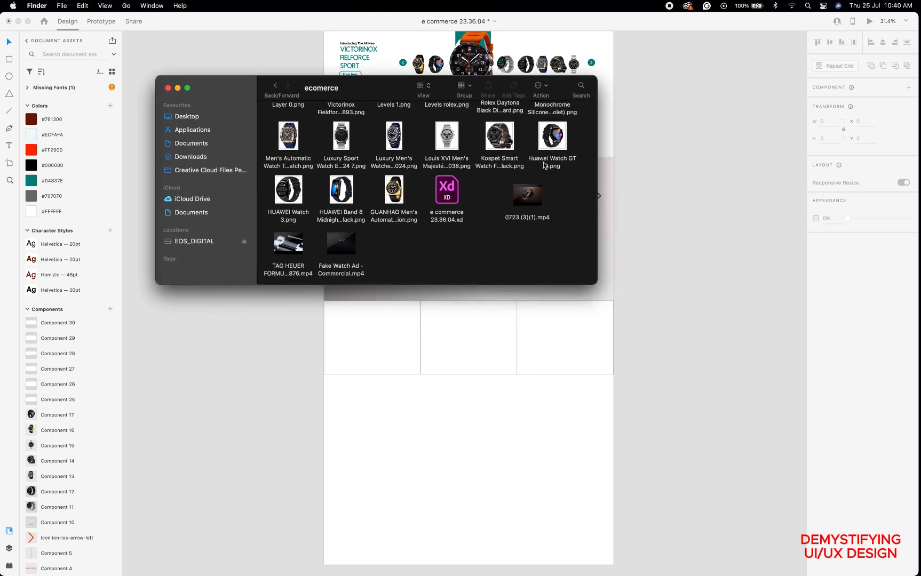
pyautogui.moveTo(288, 245)
pyautogui.moveTo(288, 244); pyautogui.dragTo(352, 331)
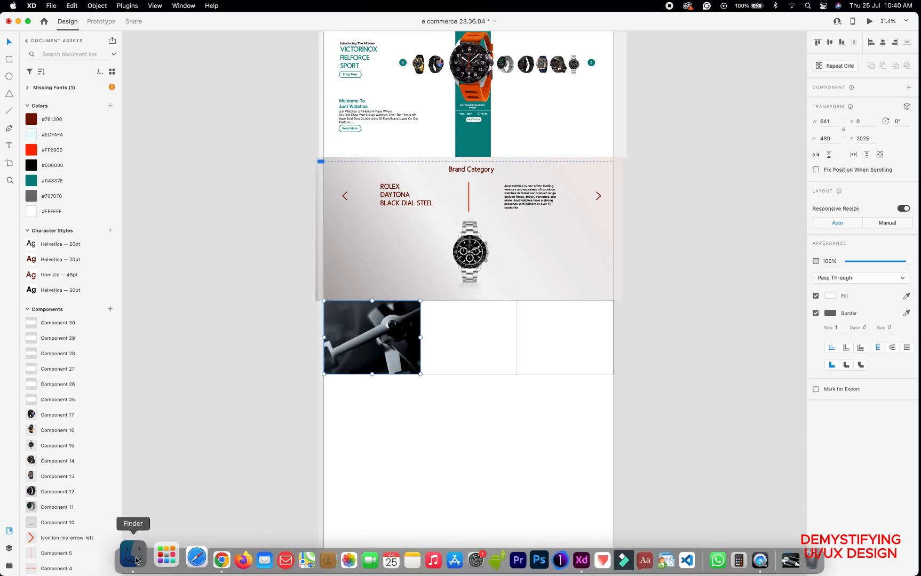
# Place the 0723 (3)(1).mp4 video into the middle rectangle and the Fake Watch Ad - Commercial.mp4 video into the third.
pyautogui.click(136, 560)
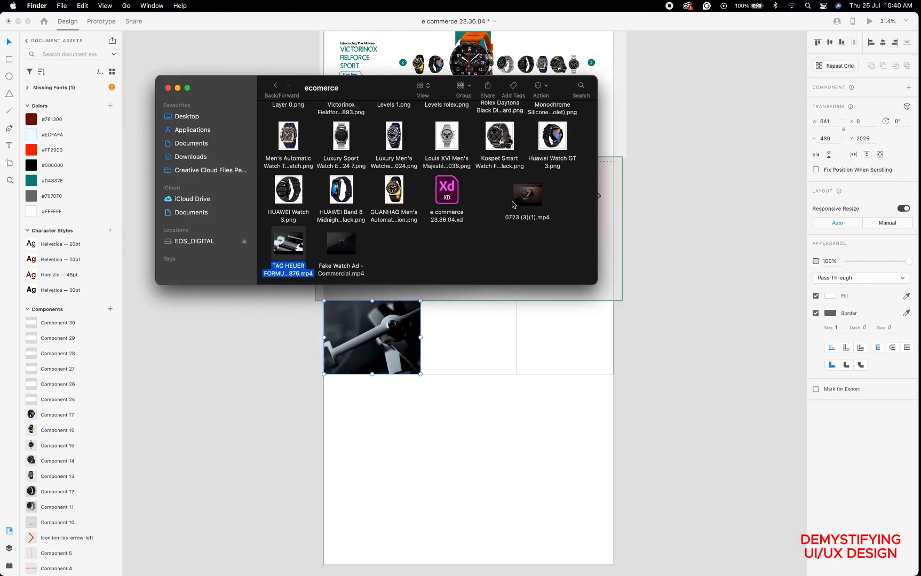
pyautogui.moveTo(512, 205); pyautogui.dragTo(478, 342)
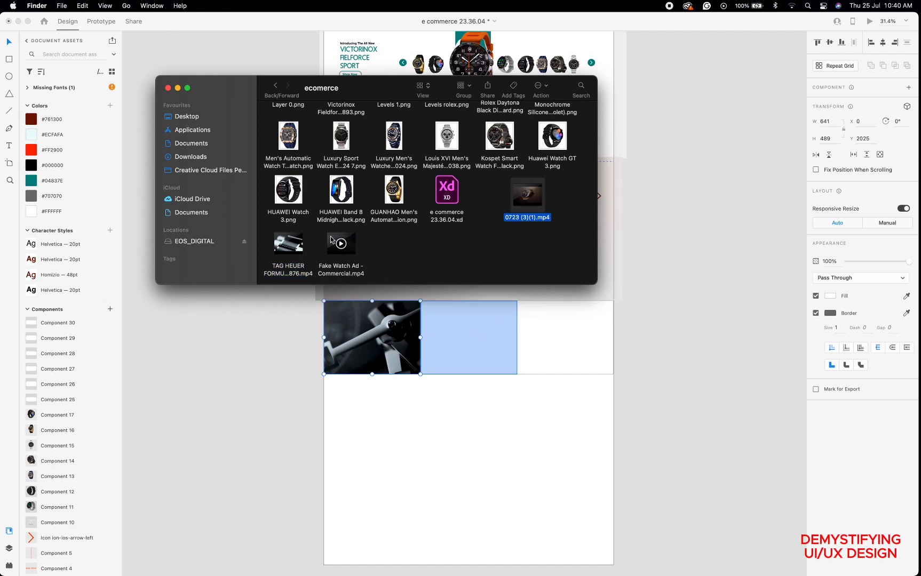
pyautogui.moveTo(331, 239); pyautogui.dragTo(545, 328)
pyautogui.click(657, 332)
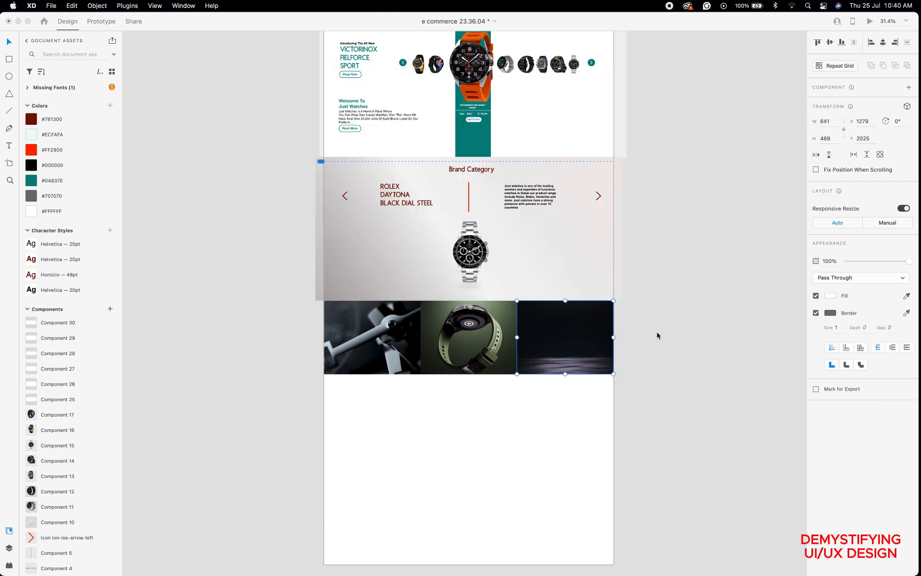
# Remove the border from all three video rectangles and deselect them.
pyautogui.click(499, 346)
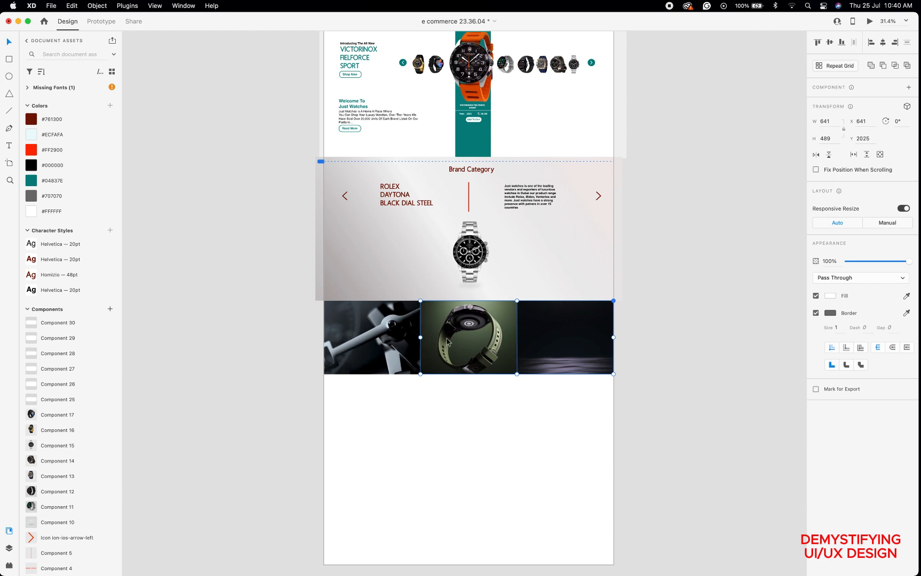
pyautogui.click(399, 338)
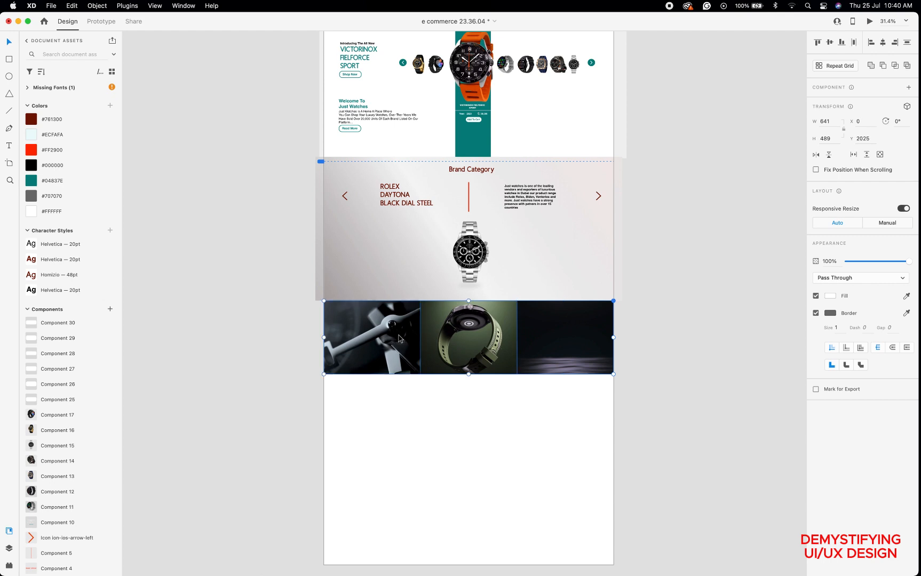
pyautogui.click(815, 313)
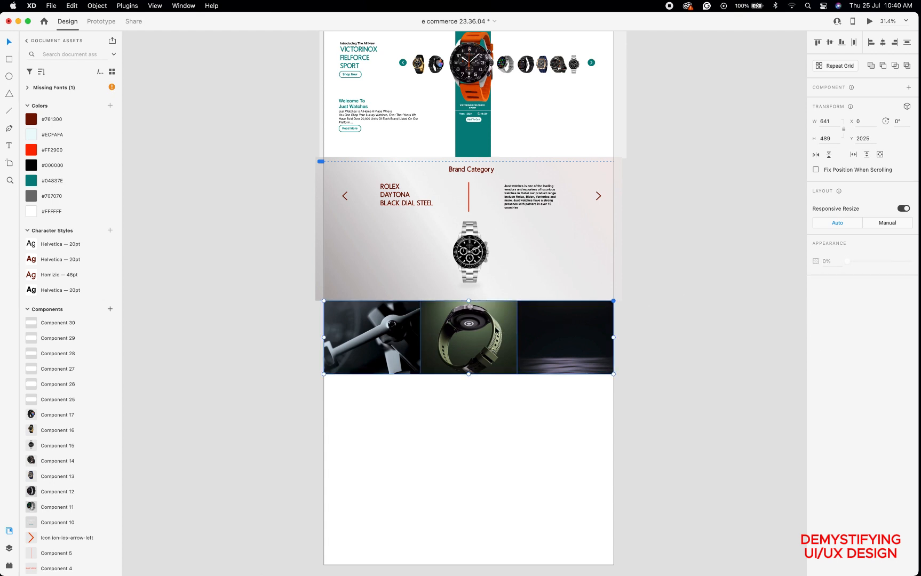
pyautogui.press('Escape')
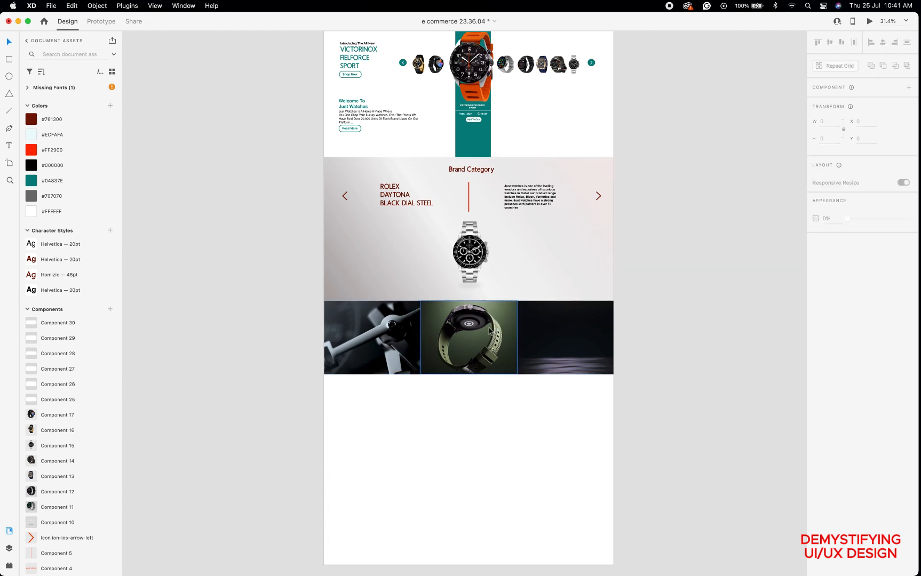
# Check the page down to the video row in the preview, and close the preview.
pyautogui.click(867, 22)
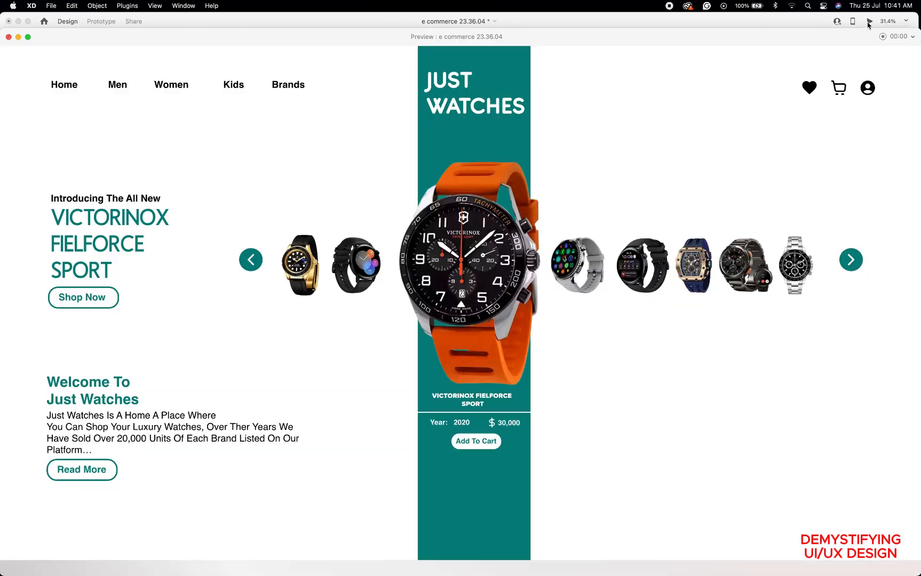
pyautogui.scroll(-1, 668, 228)
pyautogui.scroll(-15, 667, 228)
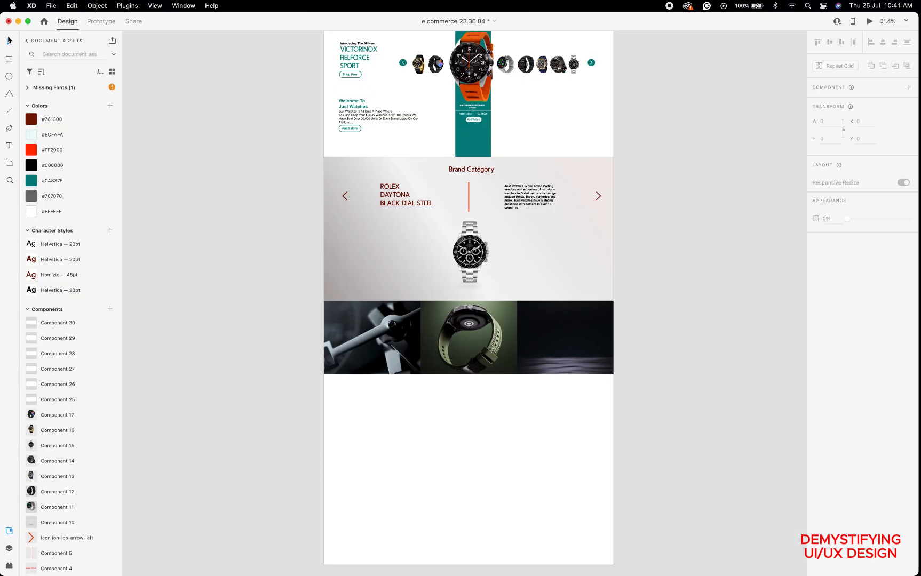
pyautogui.click(8, 36)
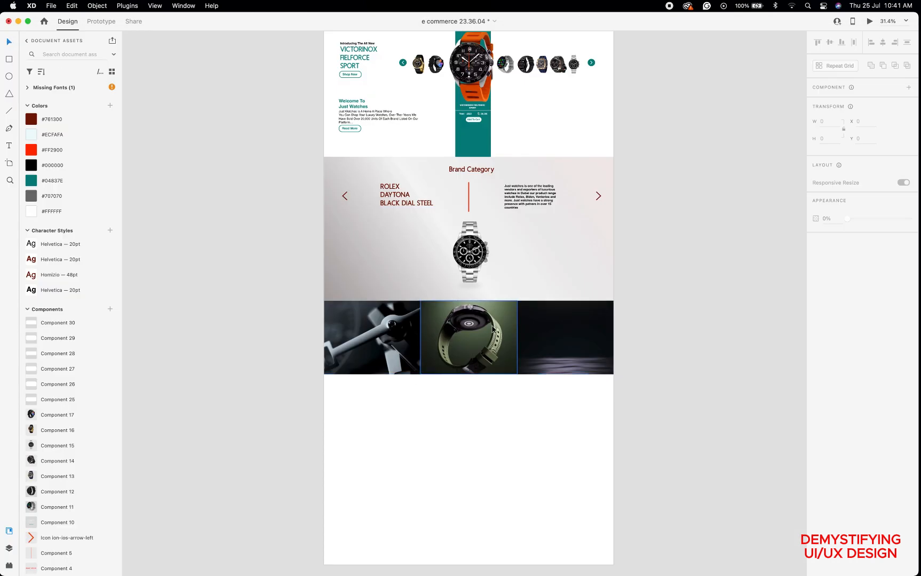
# Keep the middle video's playback on Play on tap, and try its Loop playback option on and off.
pyautogui.click(493, 330)
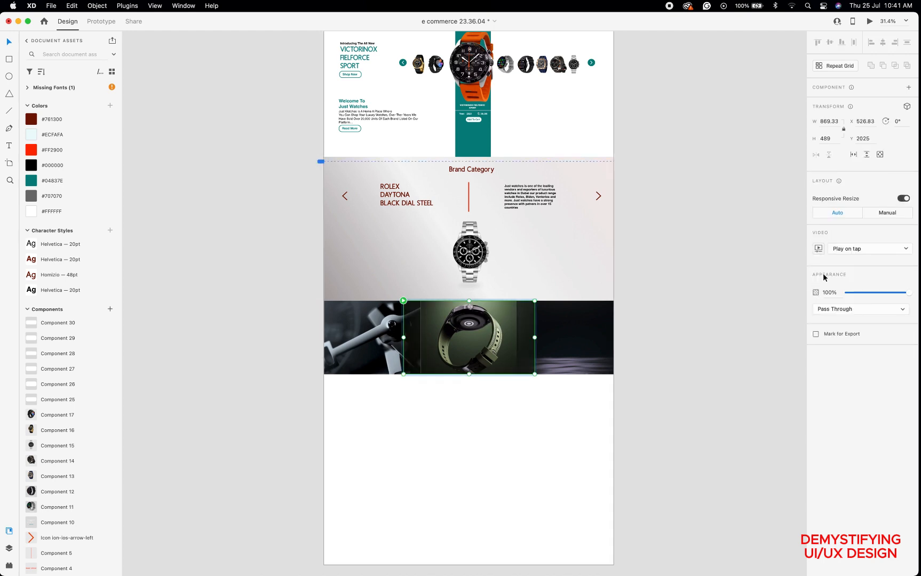
pyautogui.click(904, 249)
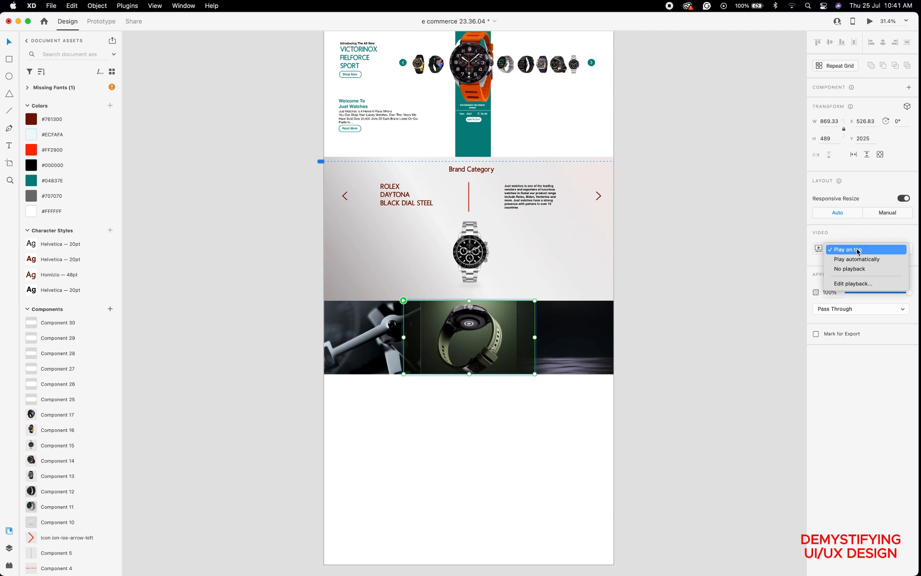
pyautogui.click(857, 251)
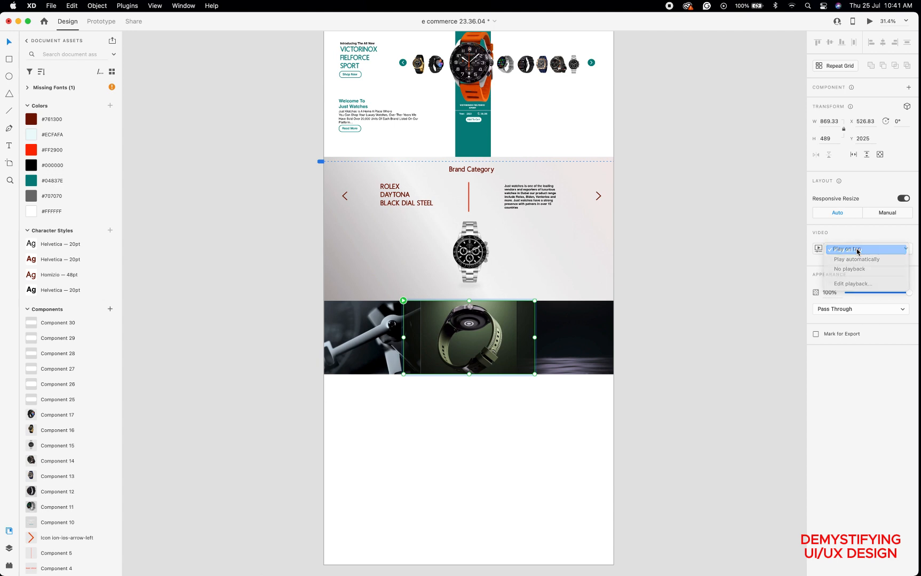
pyautogui.click(818, 251)
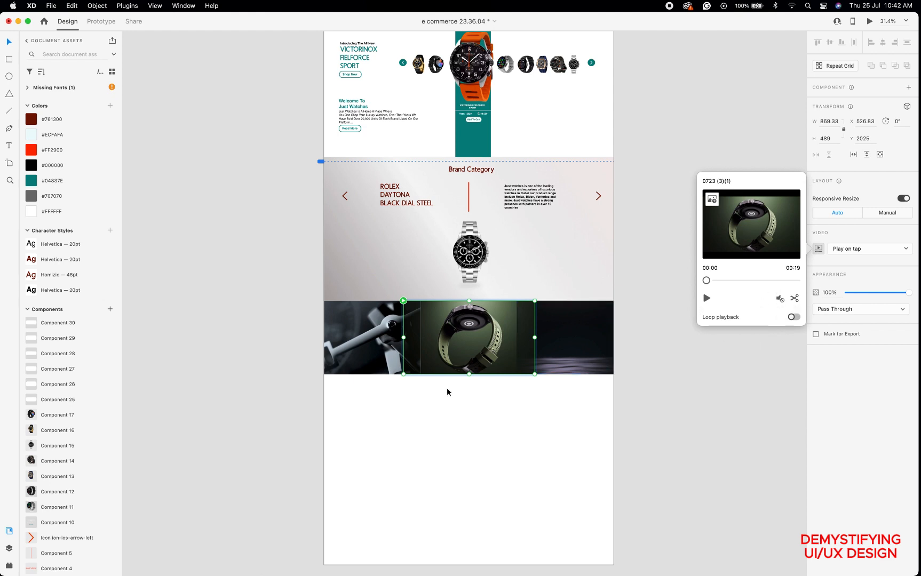
pyautogui.click(793, 317)
pyautogui.click(797, 318)
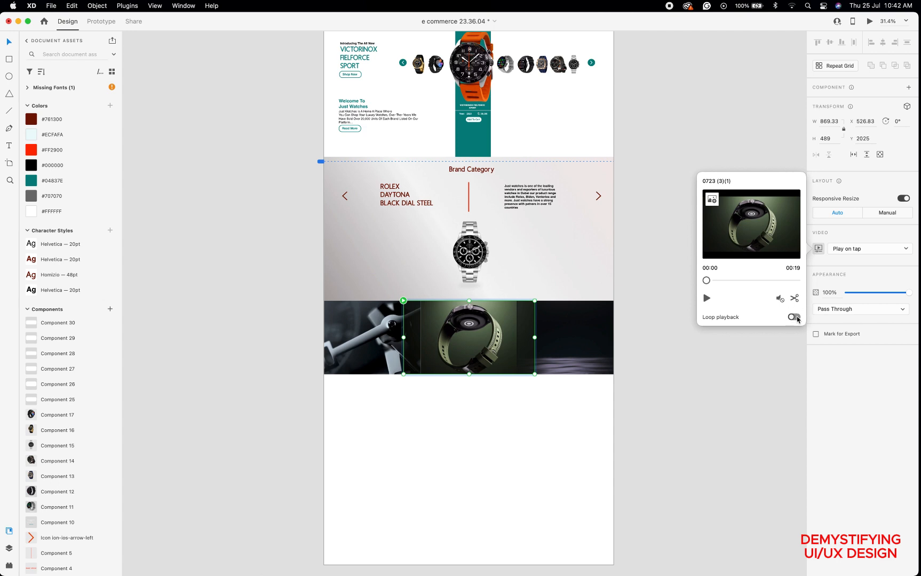
# Inspect the playback and sound settings of the TAG HEUER FORMULA 1 video in the first rectangle.
pyautogui.click(570, 340)
pyautogui.doubleClick(570, 339)
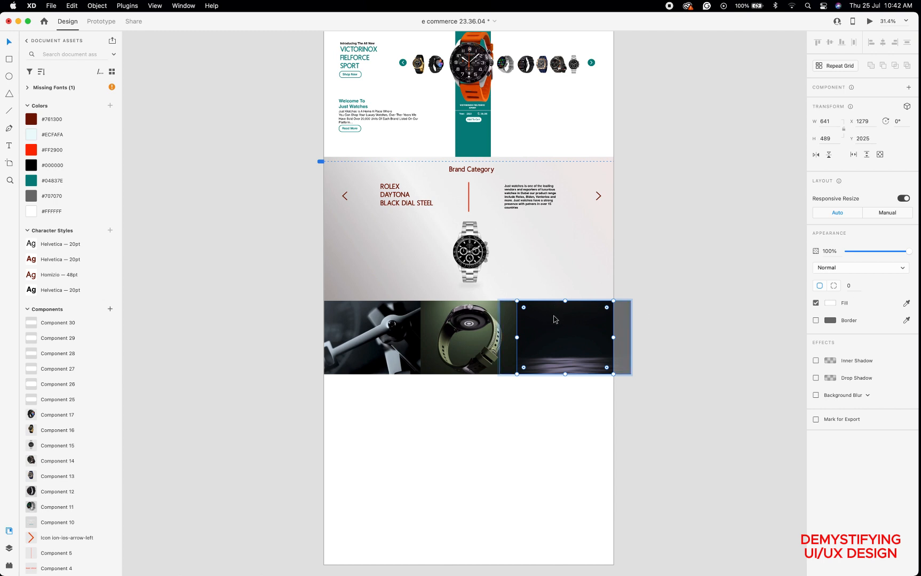
pyautogui.click(554, 317)
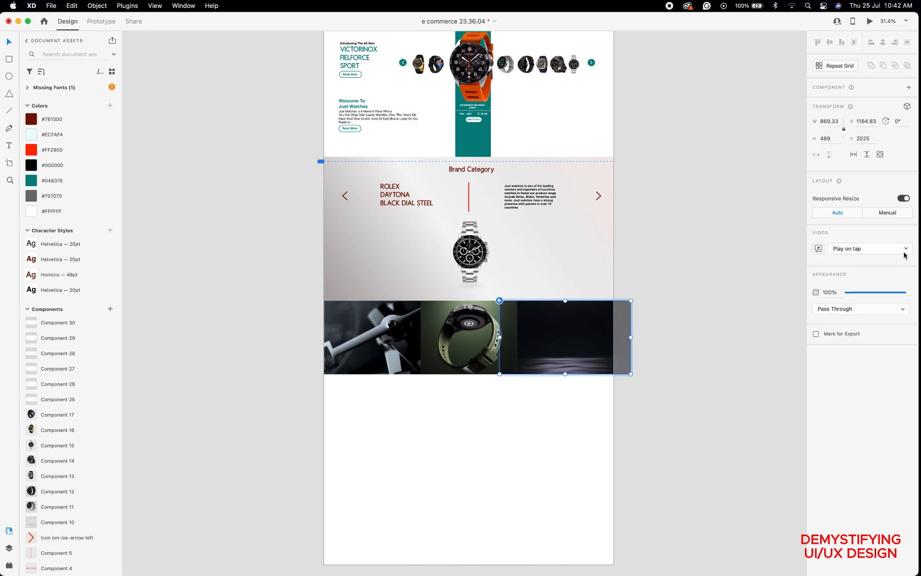
pyautogui.click(372, 329)
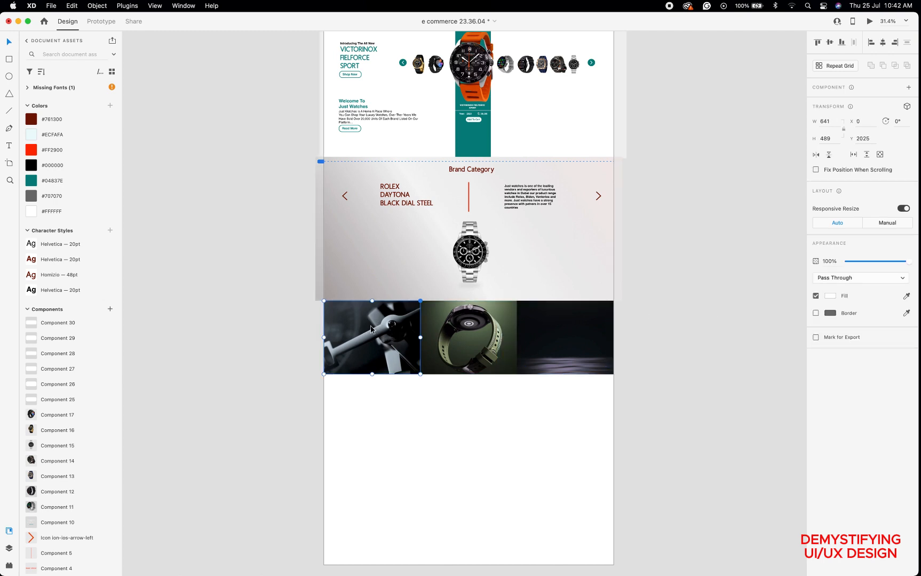
pyautogui.doubleClick(371, 329)
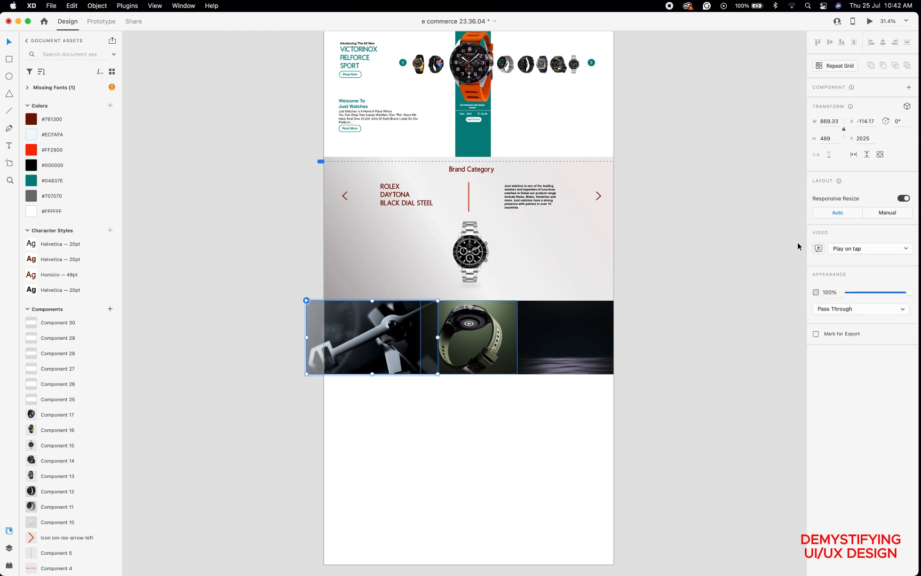
pyautogui.click(819, 249)
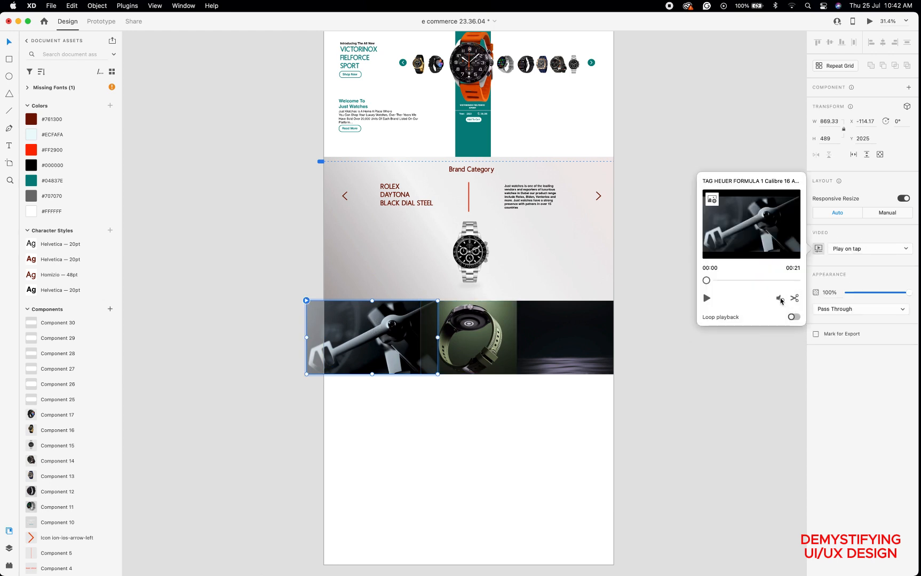
# Mute the Fake Watch Ad - Commercial video in the third rectangle and deselect it.
pyautogui.click(564, 325)
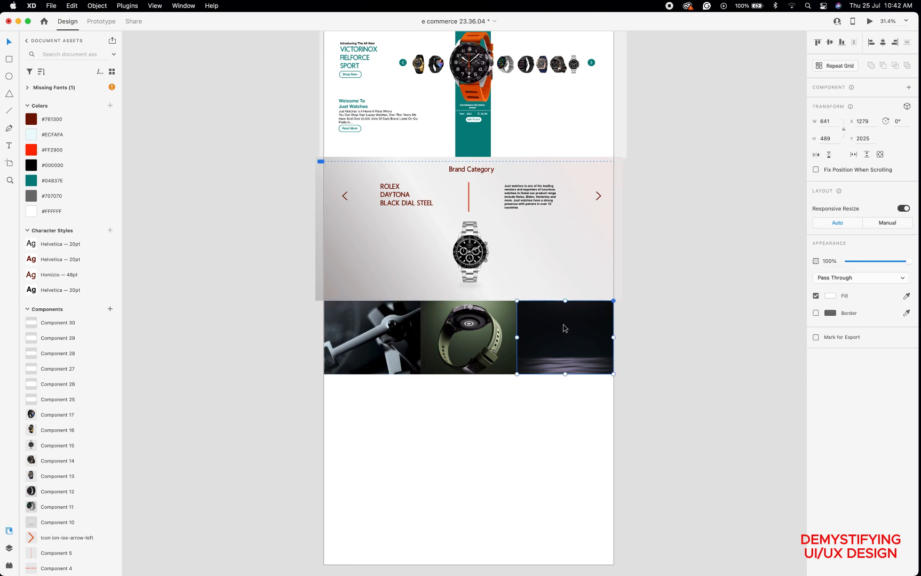
pyautogui.doubleClick(564, 328)
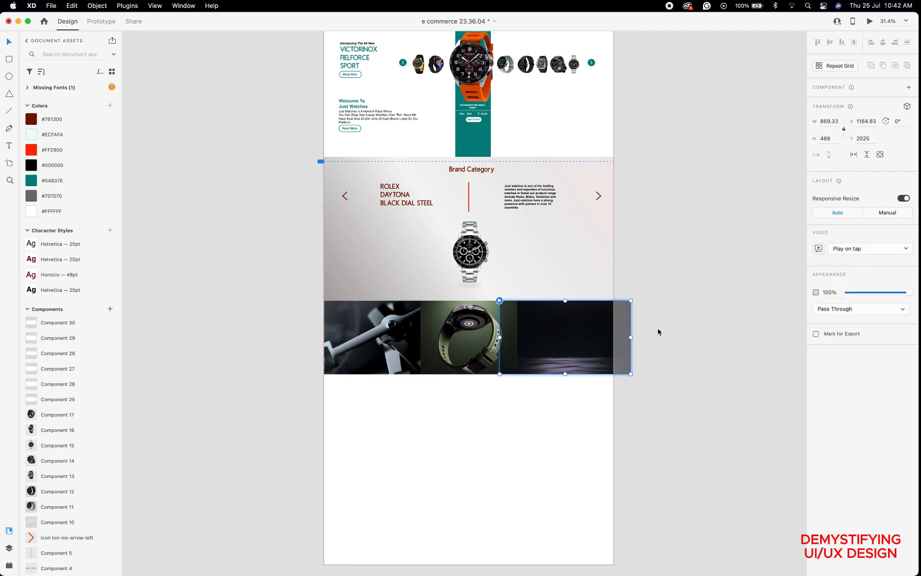
pyautogui.click(819, 248)
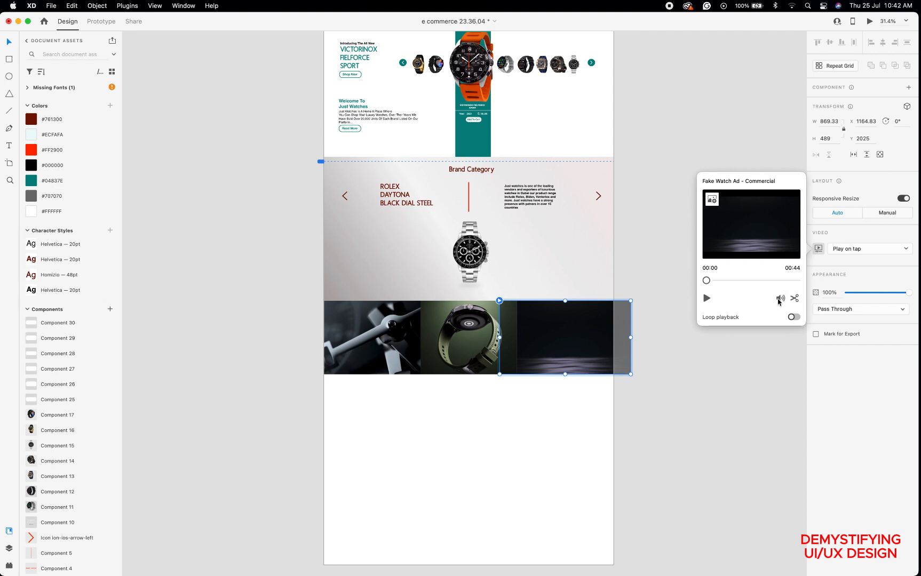
pyautogui.click(779, 299)
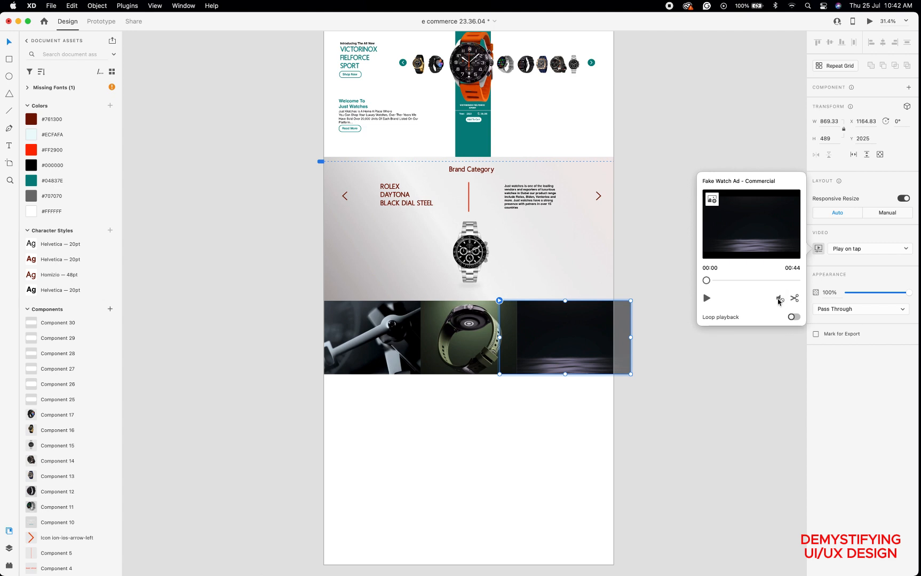
pyautogui.click(657, 245)
pyautogui.click(658, 248)
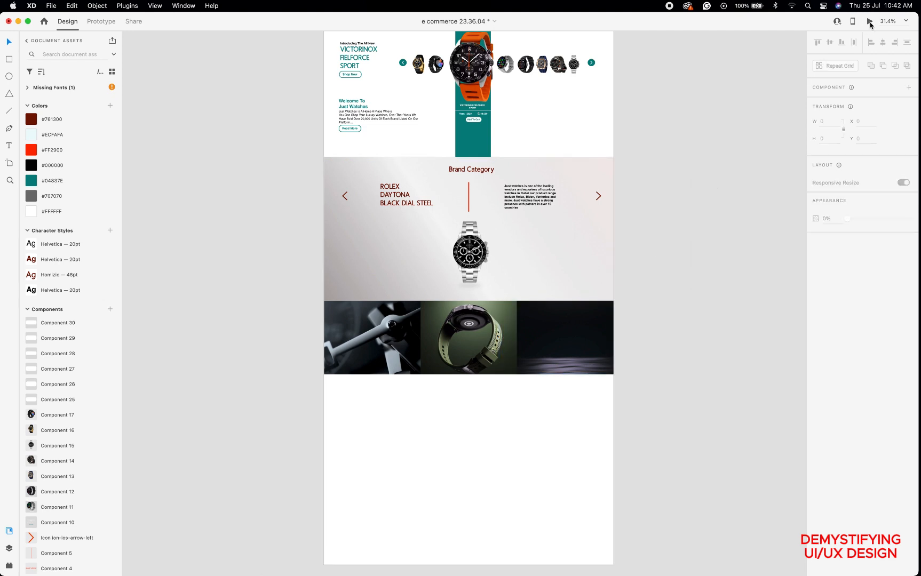
# Preview the page, play the watch videos in the row below Brand Category, and close the preview.
pyautogui.click(869, 23)
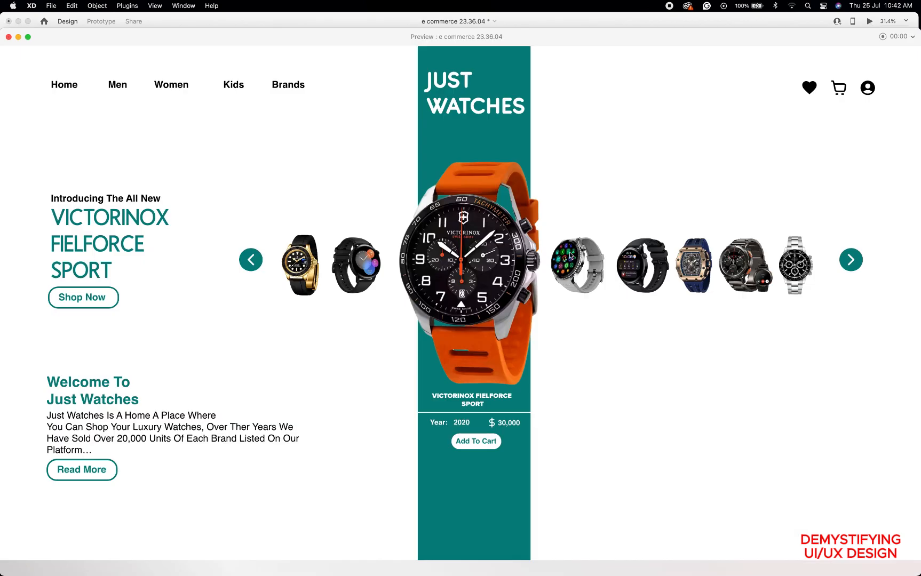
pyautogui.scroll(-15, 570, 255)
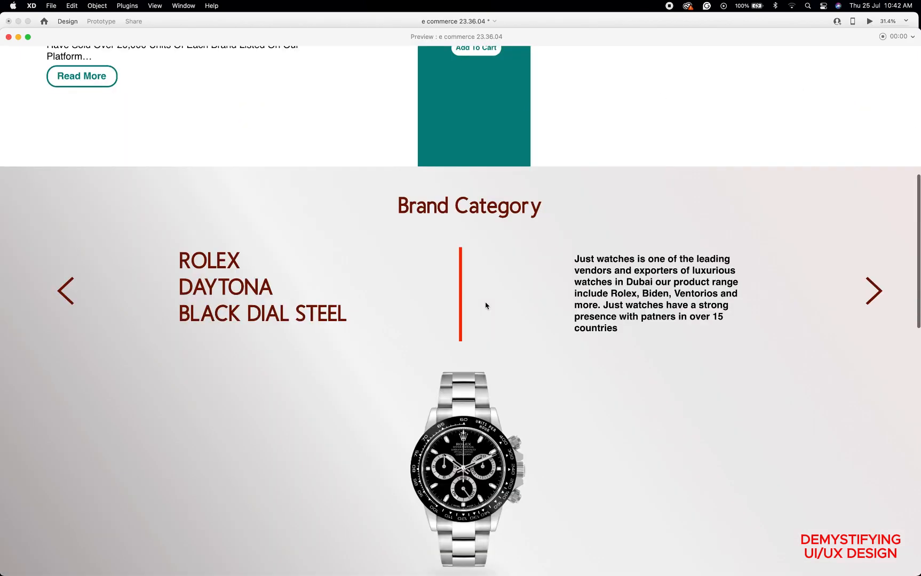
pyautogui.scroll(-3, 485, 303)
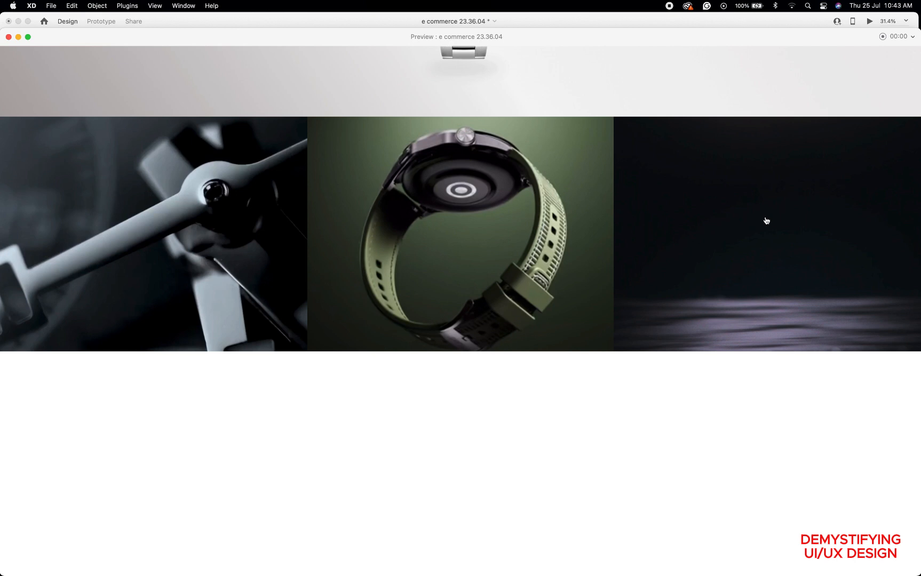
pyautogui.click(766, 220)
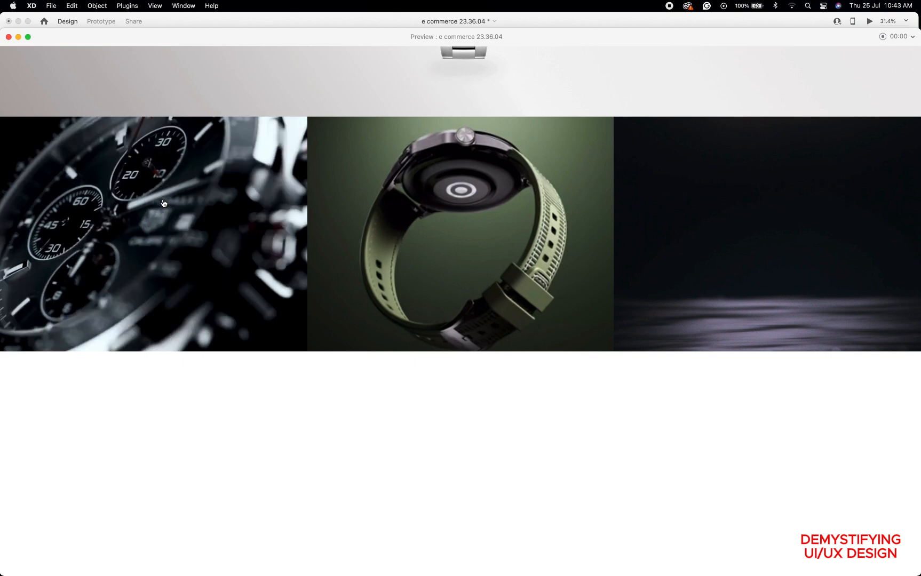
pyautogui.click(9, 38)
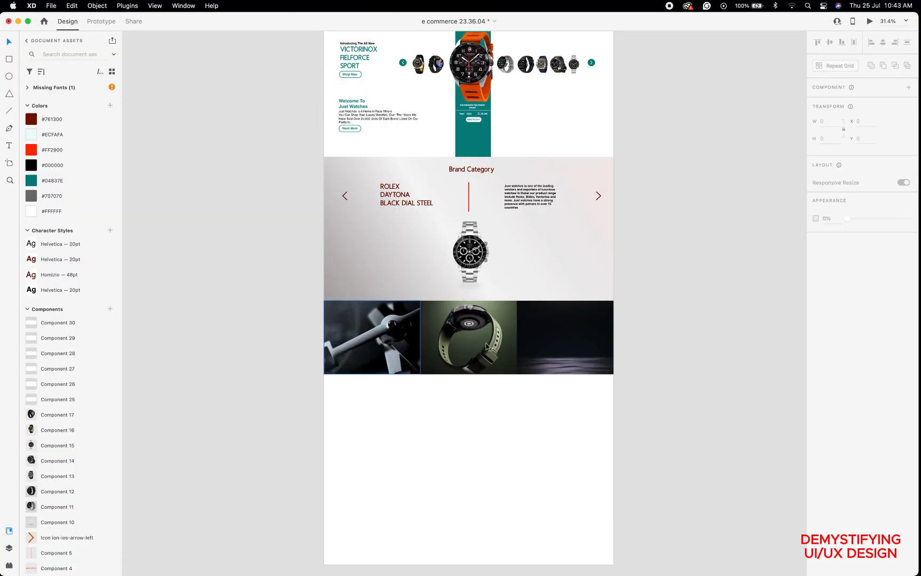
# Duplicate the hero section's Shop Now button, outline and label together, into the blank area below the first video.
pyautogui.scroll(5, 500, 347)
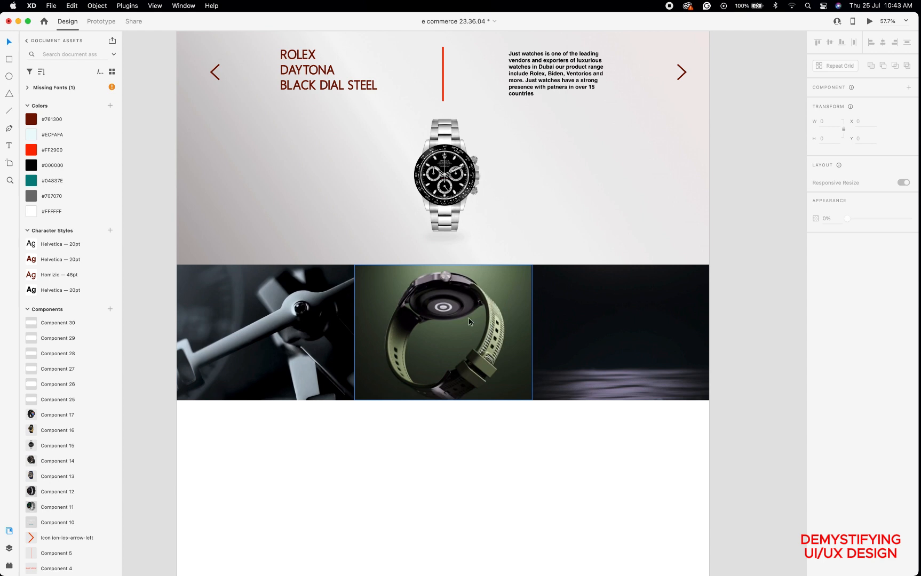
pyautogui.scroll(-5, 469, 321)
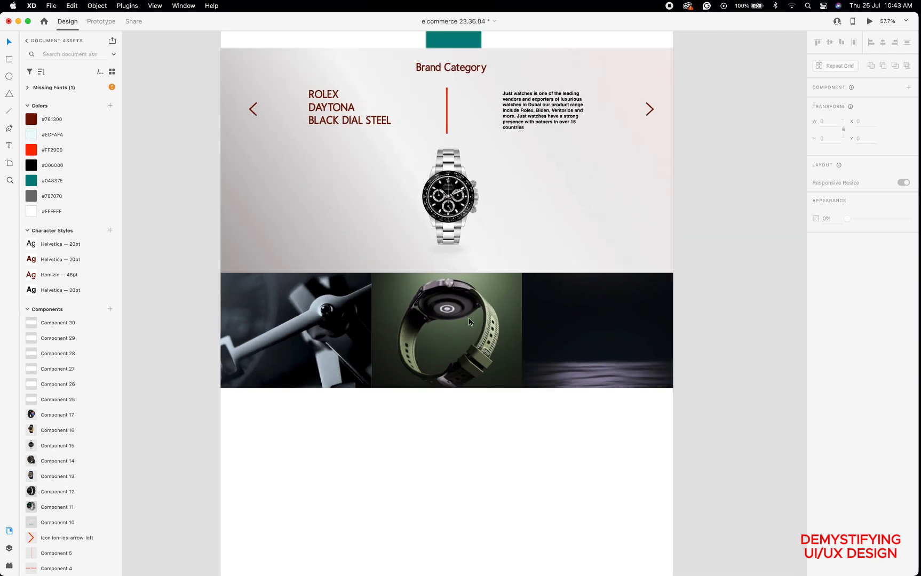
pyautogui.scroll(4, 469, 321)
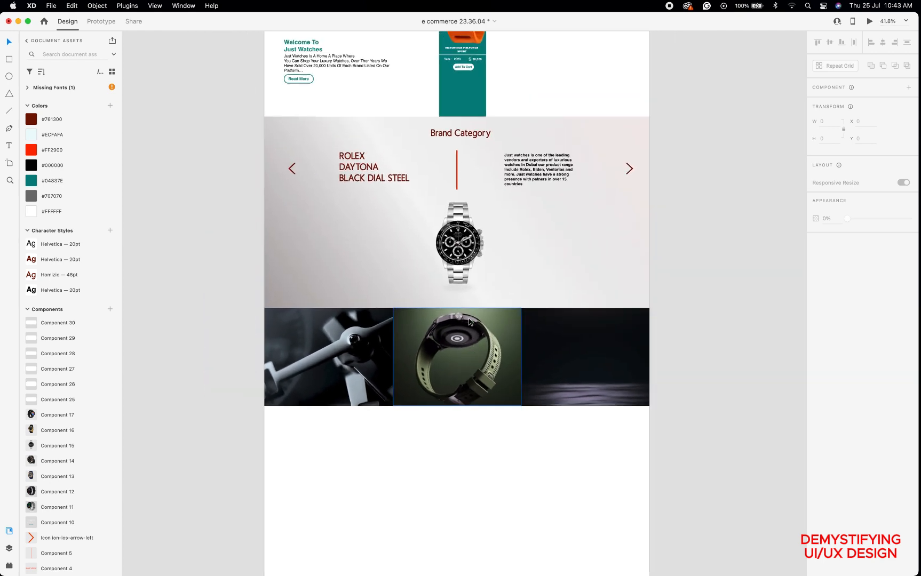
pyautogui.scroll(1, 469, 321)
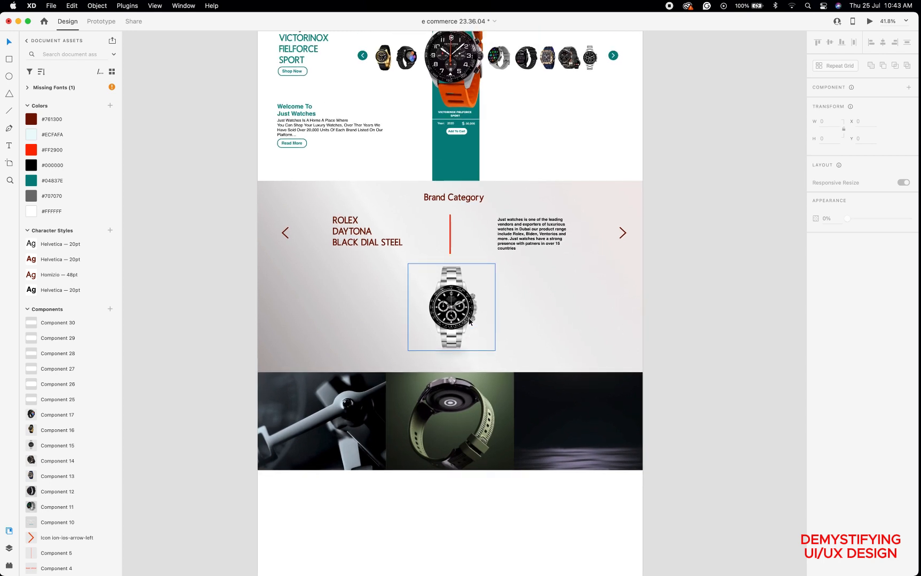
pyautogui.doubleClick(297, 73)
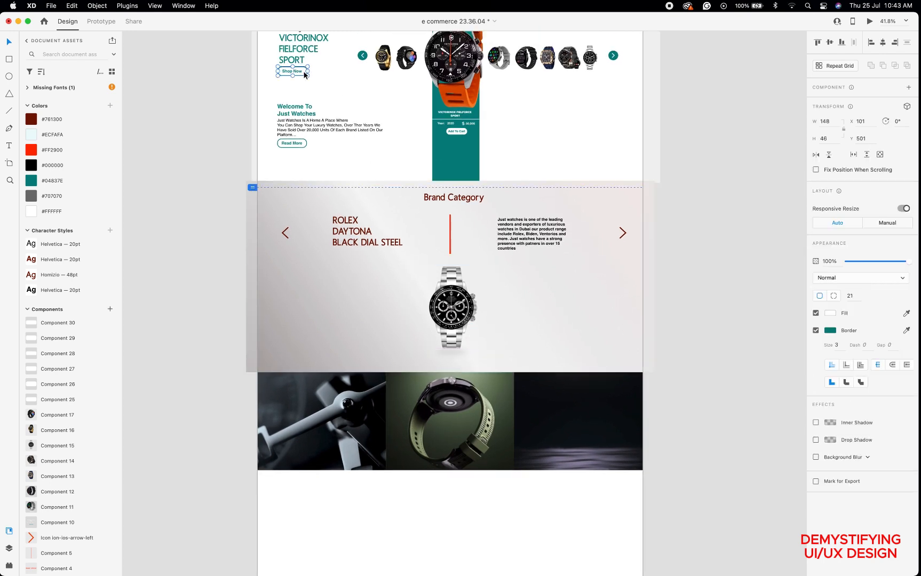
pyautogui.keyDown('shift'); pyautogui.click(297, 75); pyautogui.keyUp('shift')
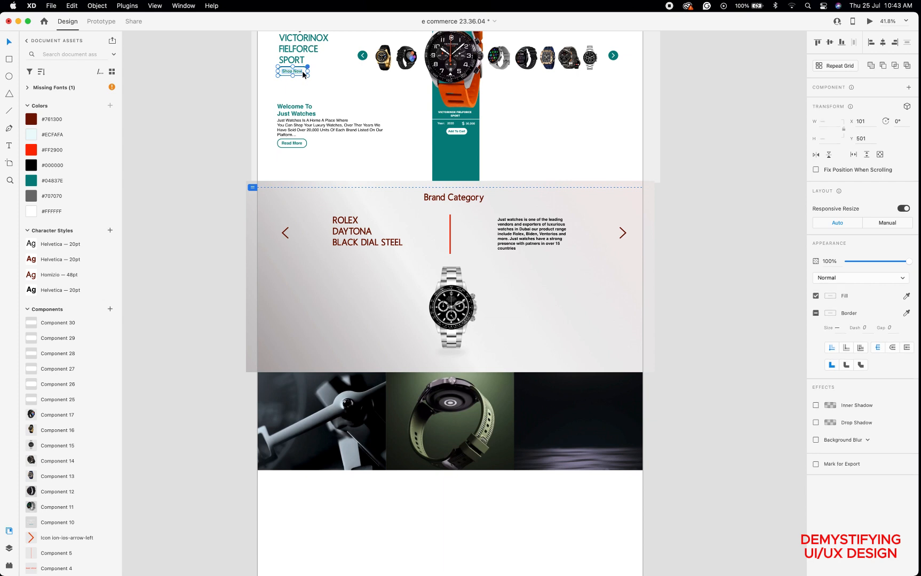
pyautogui.moveTo(303, 74); pyautogui.dragTo(315, 486)
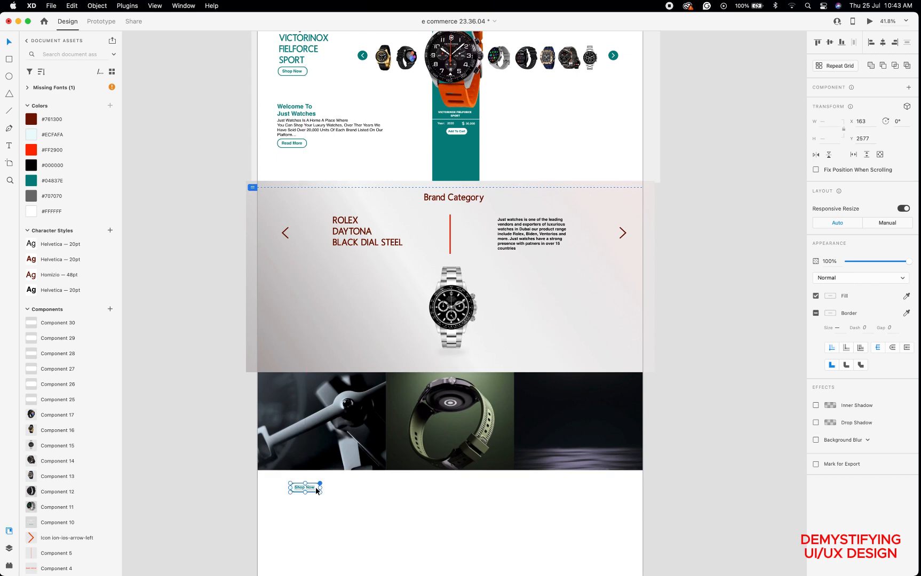
# Bring the copied Shop Now button to the front and place it near the first video's lower edge at X 237, Y 2441.
pyautogui.rightClick(317, 489)
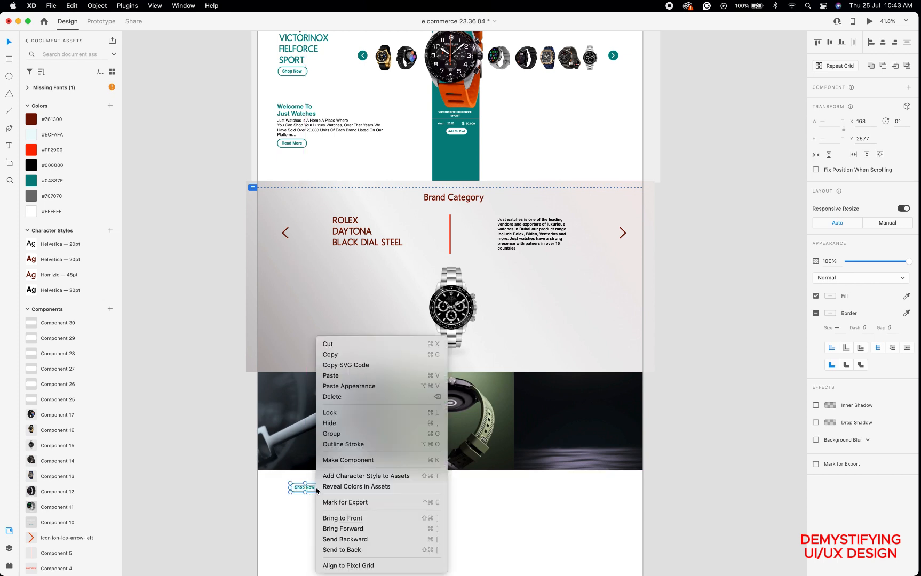
pyautogui.click(341, 517)
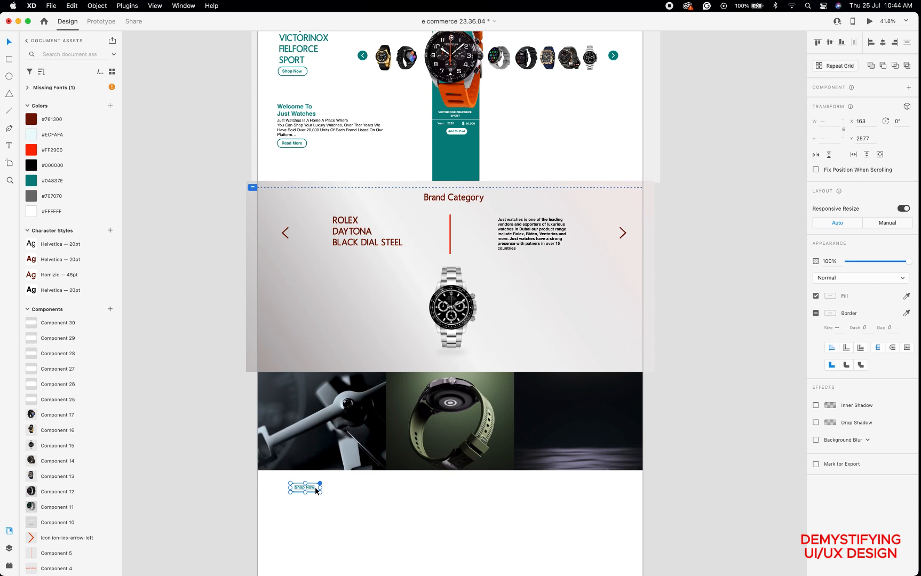
pyautogui.moveTo(315, 487); pyautogui.dragTo(329, 462)
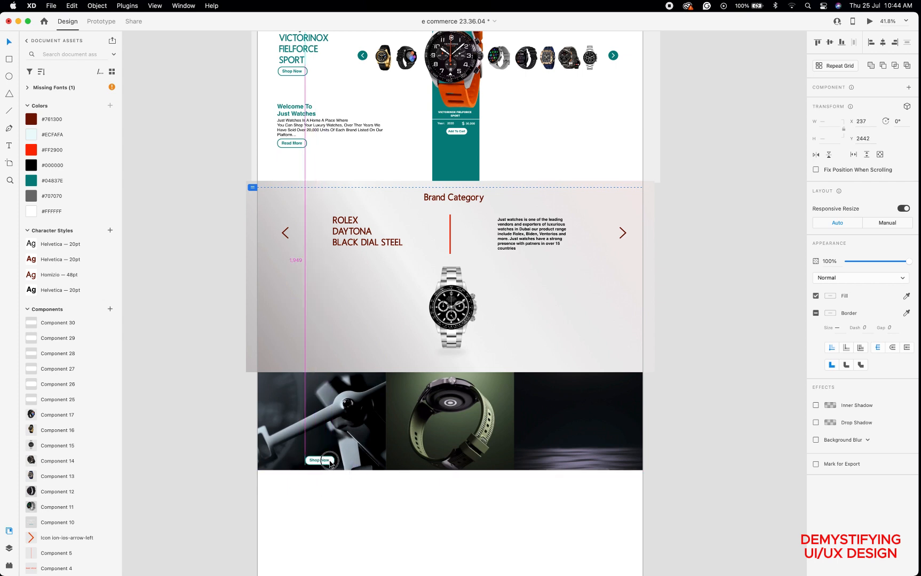
pyautogui.moveTo(330, 462); pyautogui.dragTo(330, 463)
pyautogui.scroll(5, 330, 462)
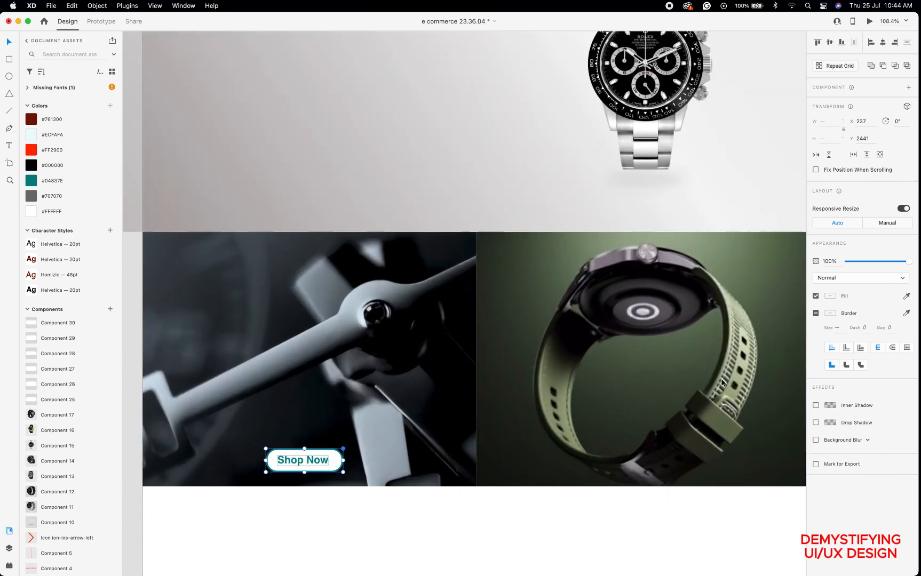
# Remove the border from the first video's Shop Now button and colour its label #761300.
pyautogui.click(327, 492)
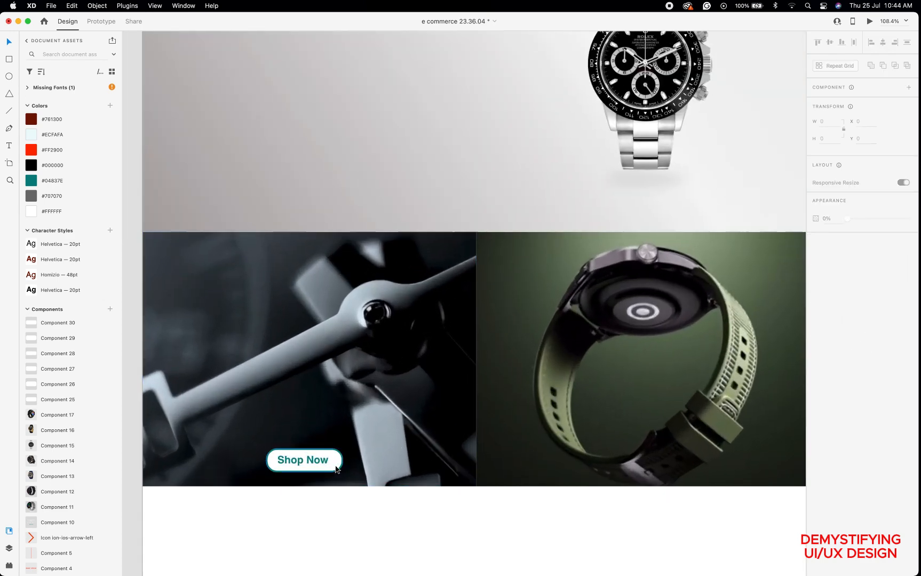
pyautogui.click(336, 469)
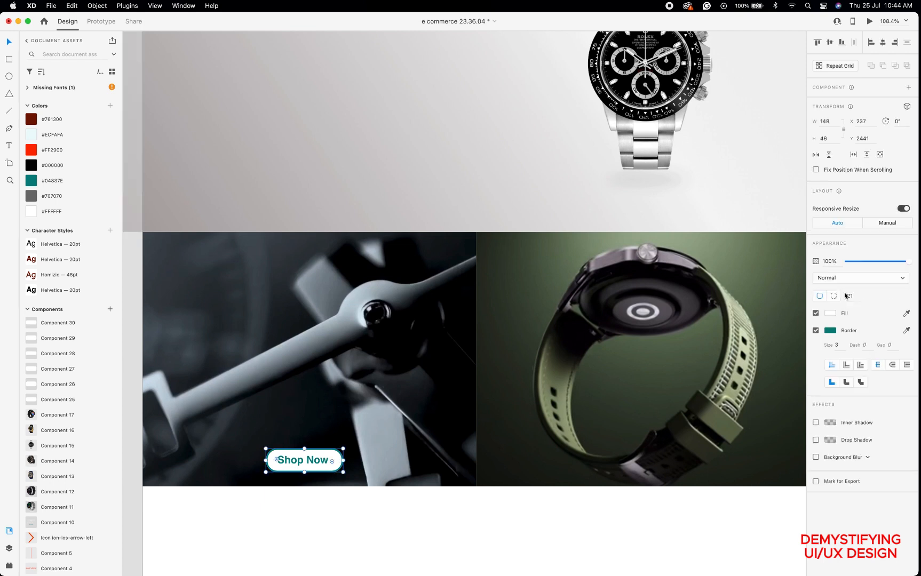
pyautogui.click(816, 330)
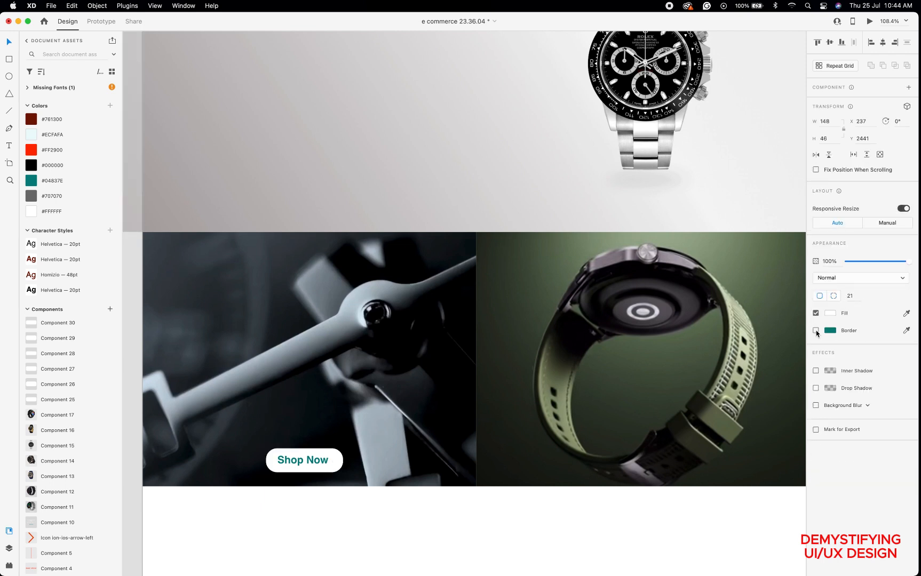
pyautogui.doubleClick(320, 464)
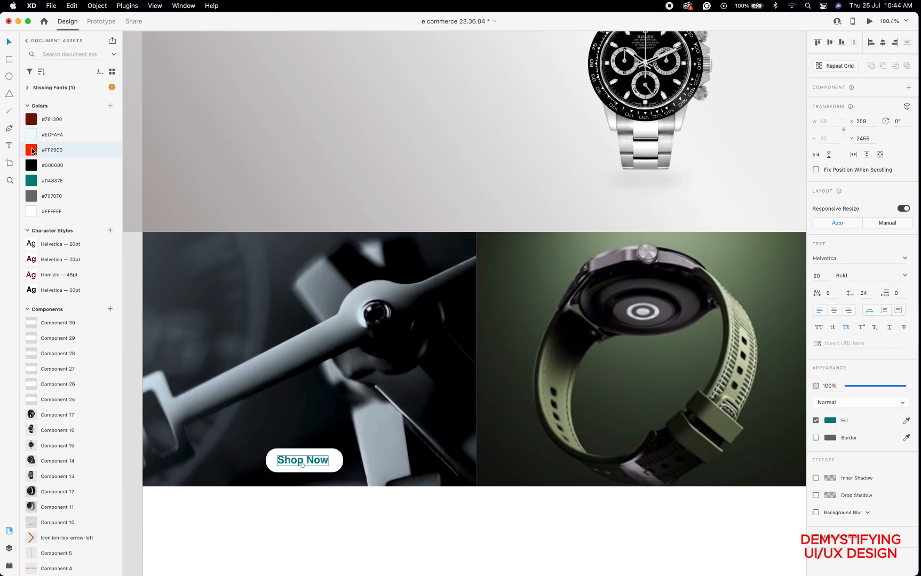
pyautogui.click(32, 118)
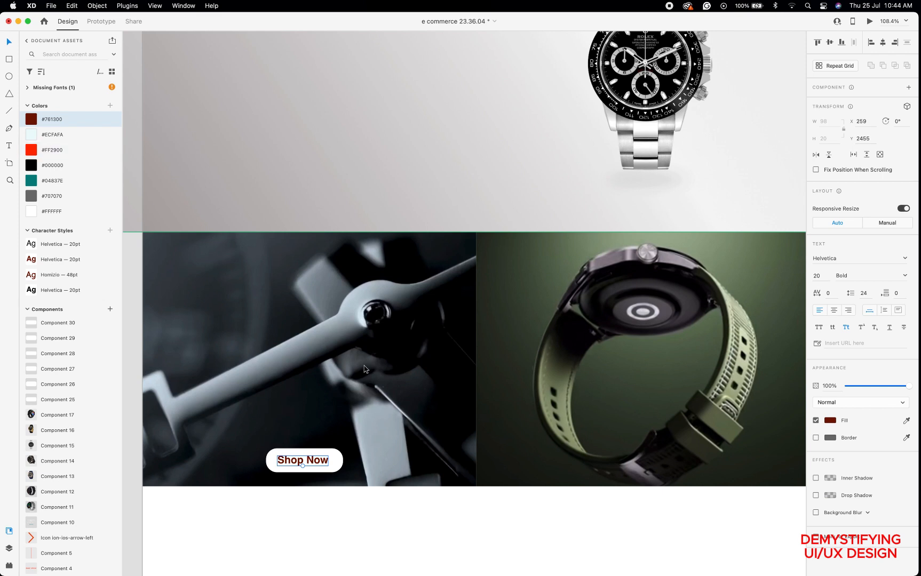
# Duplicate the restyled Shop Now button onto the middle and third videos, placing the third at X 1526, Y 2433.
pyautogui.scroll(-5, 363, 368)
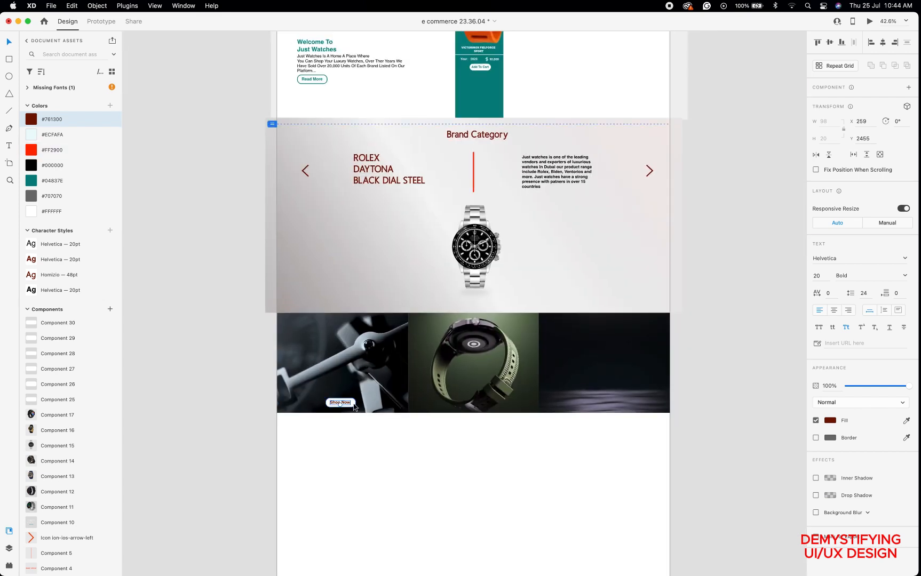
pyautogui.click(354, 405)
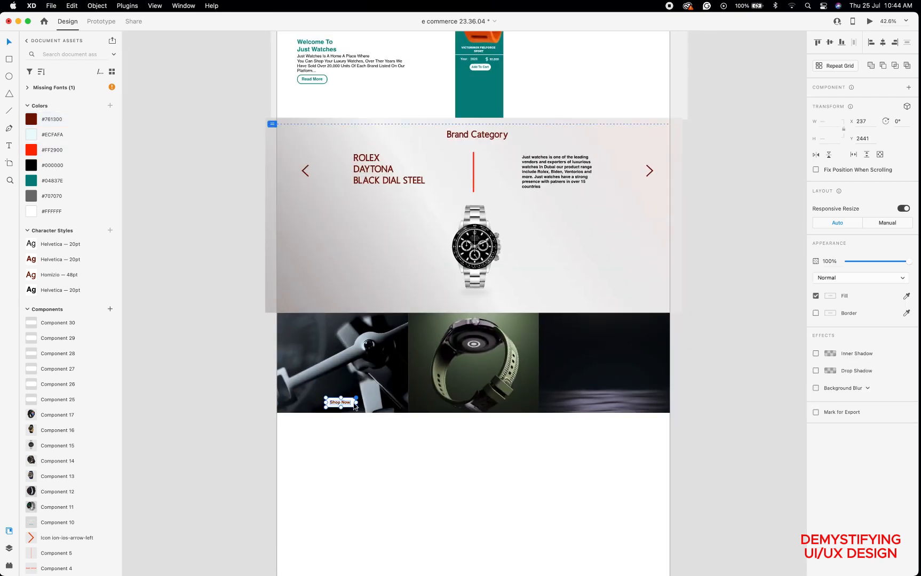
pyautogui.moveTo(354, 405); pyautogui.dragTo(617, 403)
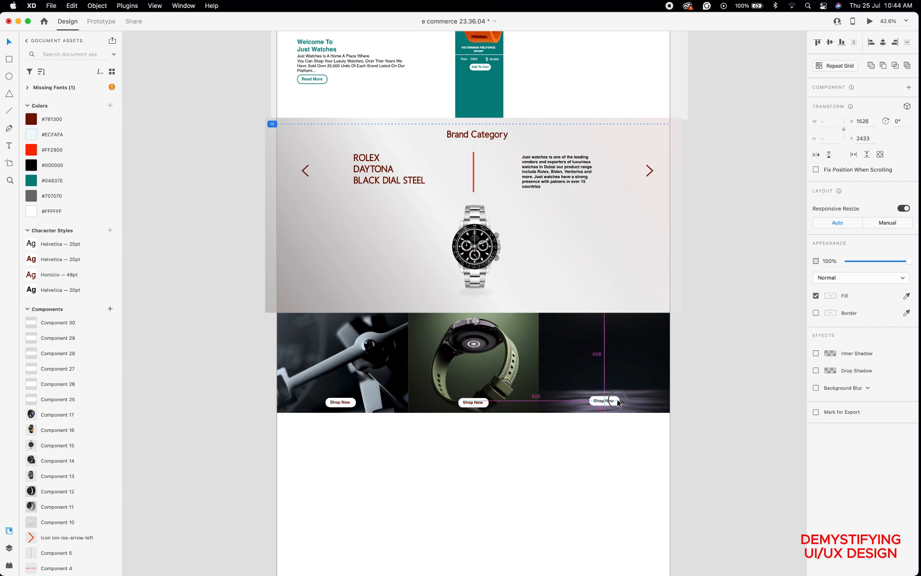
pyautogui.moveTo(618, 403); pyautogui.dragTo(617, 403)
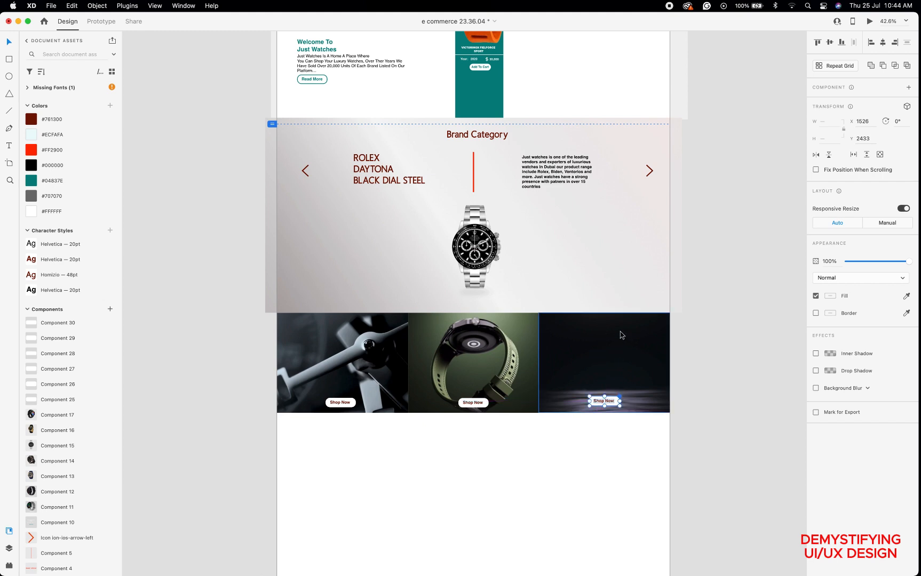
# Preview the page and examine the Shop Now buttons across the row of three videos.
pyautogui.click(707, 342)
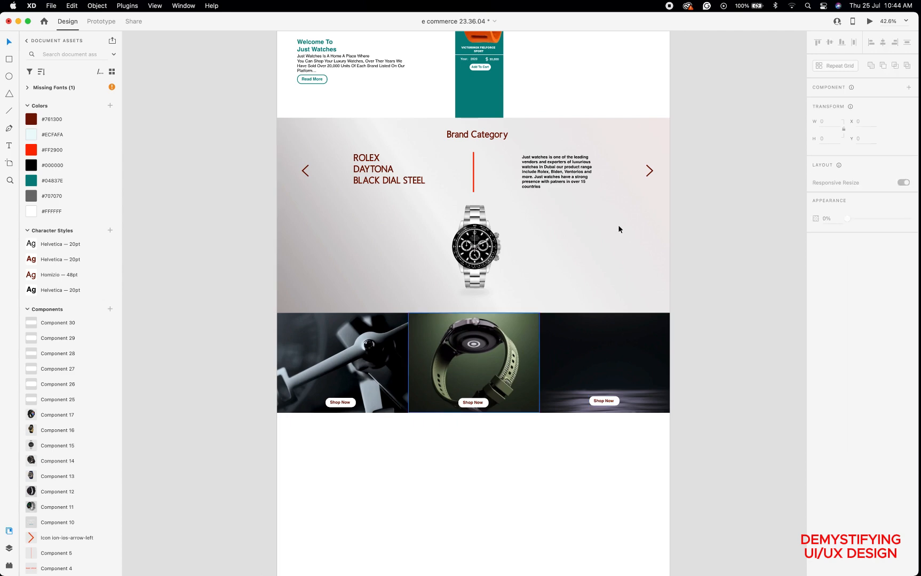
pyautogui.click(868, 24)
pyautogui.scroll(-5, 603, 302)
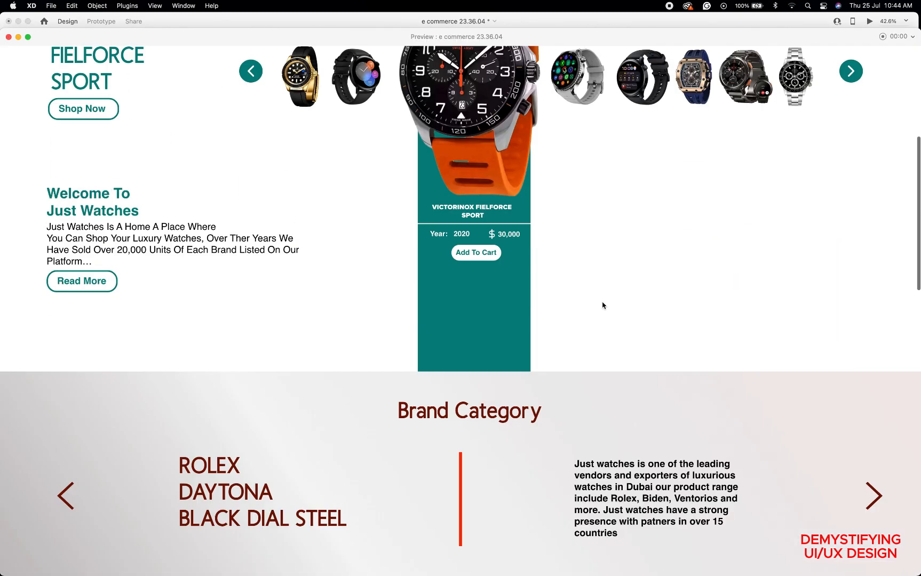
pyautogui.scroll(-15, 602, 305)
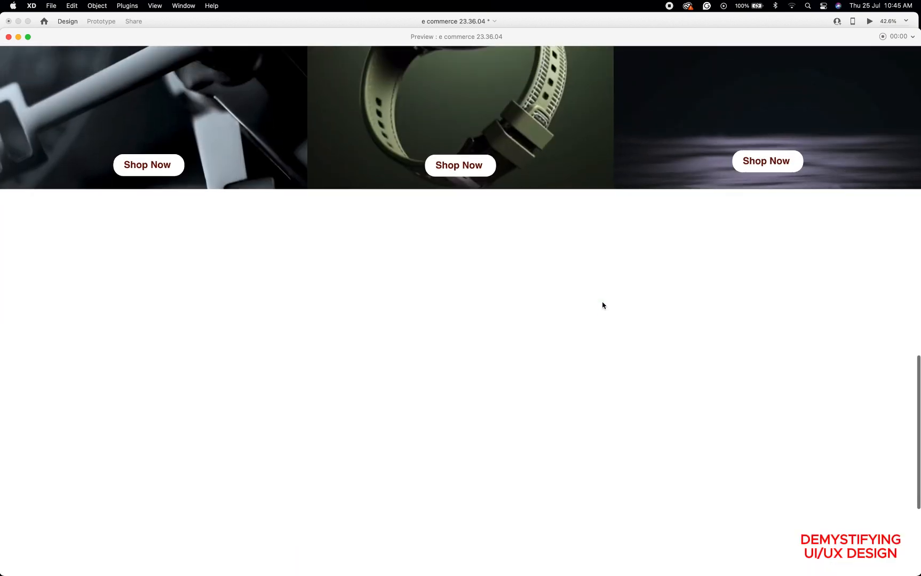
pyautogui.scroll(2, 602, 305)
pyautogui.scroll(3, 602, 305)
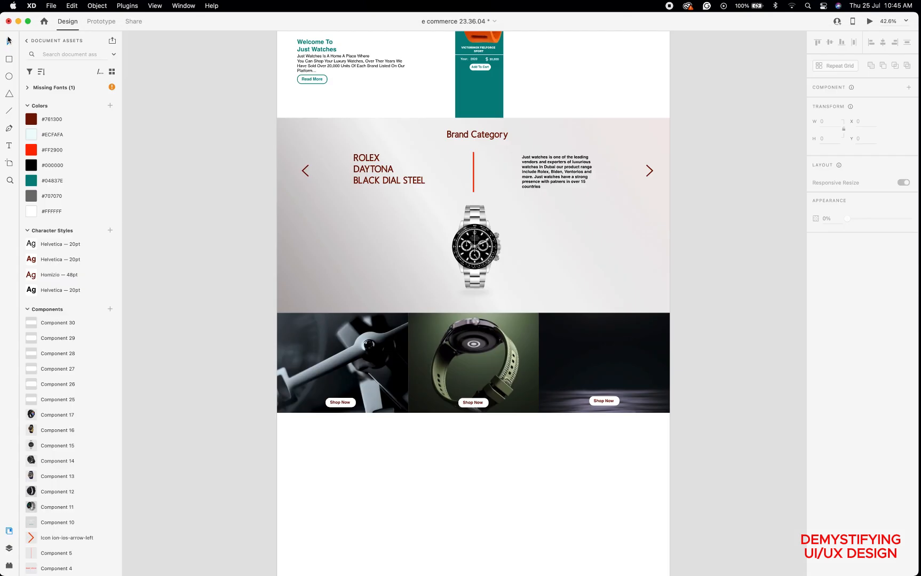
pyautogui.click(8, 37)
# Align the three videos' Shop Now buttons, outlines and labels together, along their shared horizontal centre line at Y 2438.
pyautogui.click(618, 404)
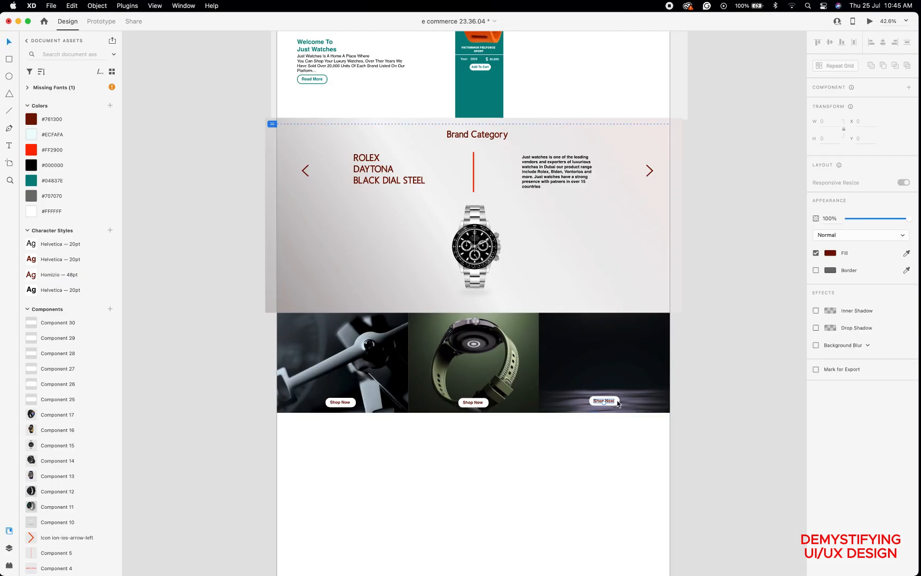
pyautogui.doubleClick(617, 404)
pyautogui.press('Escape')
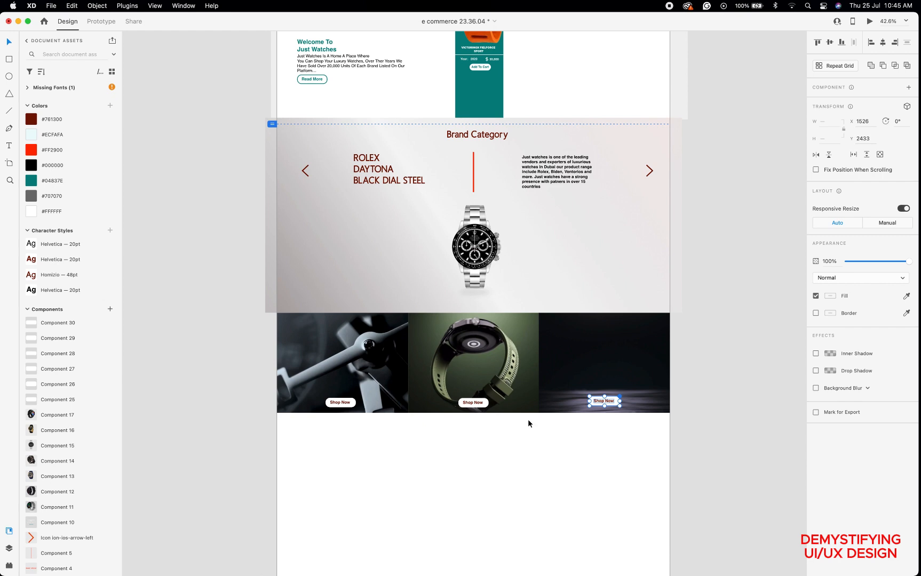
pyautogui.keyDown('shift'); pyautogui.click(479, 406); pyautogui.keyUp('shift')
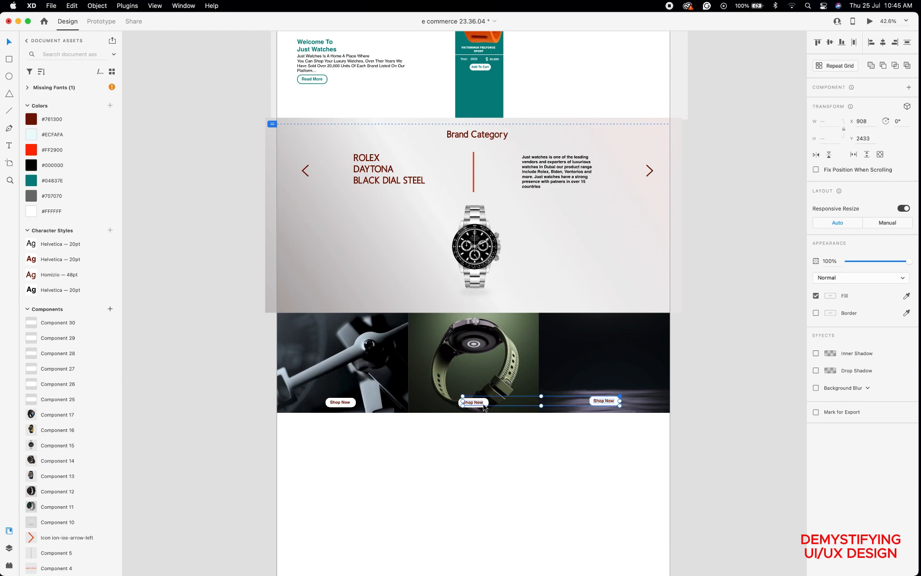
pyautogui.keyDown('shift'); pyautogui.click(486, 403); pyautogui.keyUp('shift')
pyautogui.keyDown('shift'); pyautogui.click(338, 405); pyautogui.keyUp('shift')
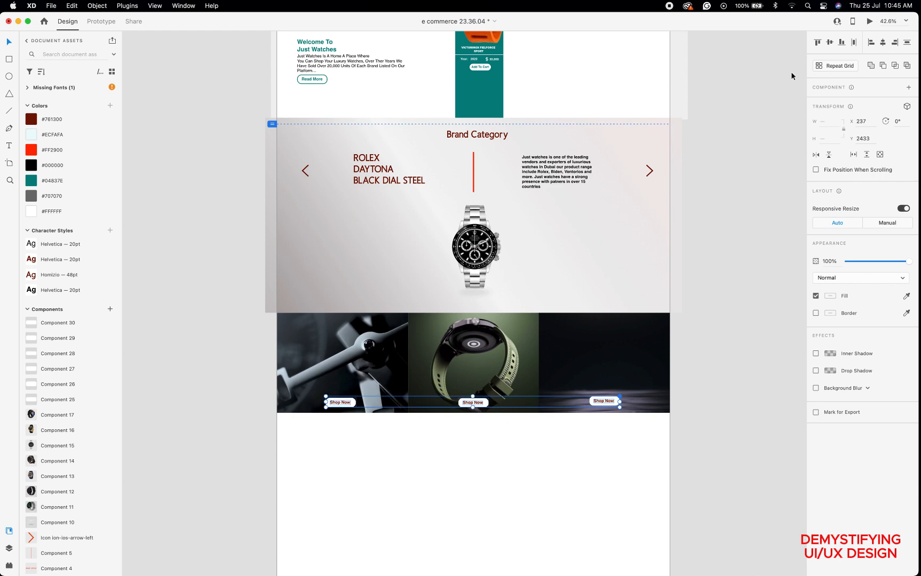
pyautogui.click(830, 43)
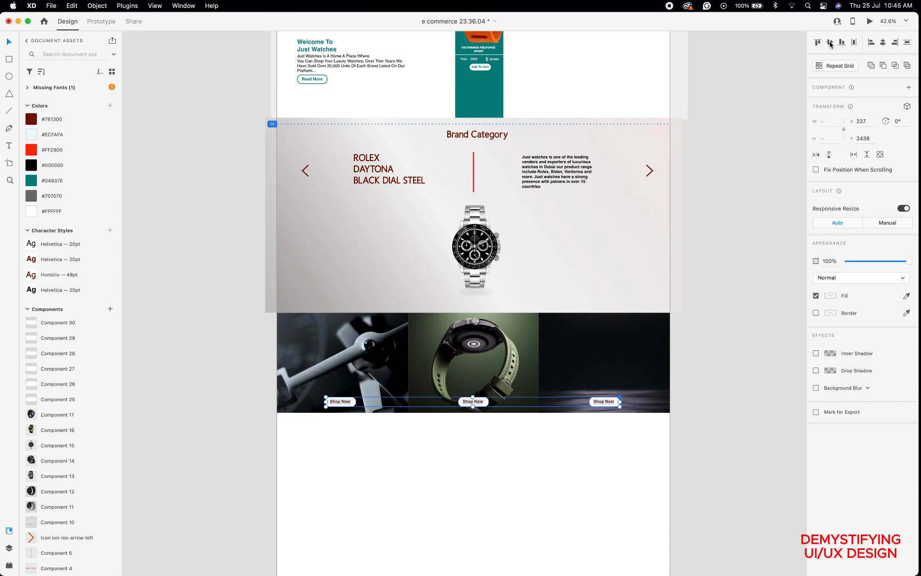
pyautogui.click(729, 309)
# Duplicate the middle video's Shop Now button to just below the Rolex watch in the Brand Category section, at X 886, Y 1932.
pyautogui.scroll(4, 498, 262)
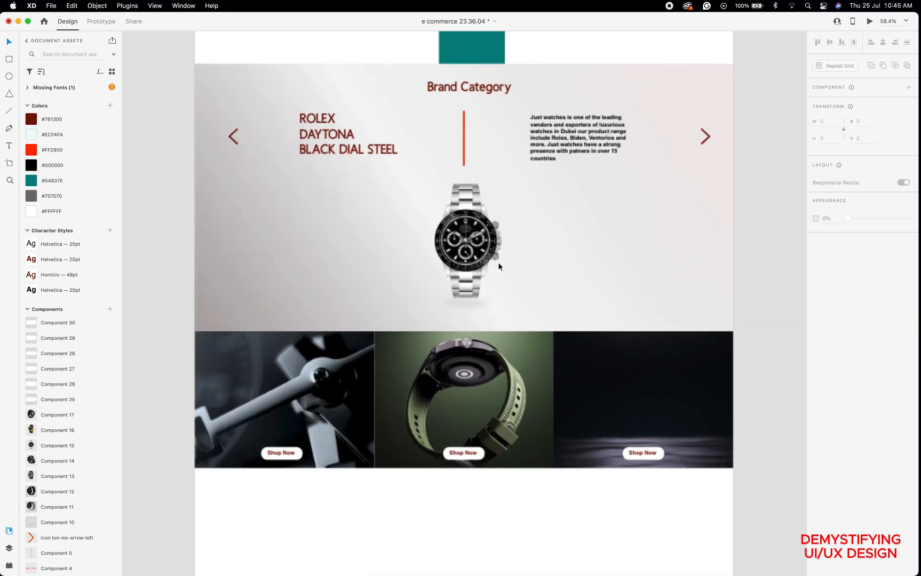
pyautogui.scroll(2, 498, 262)
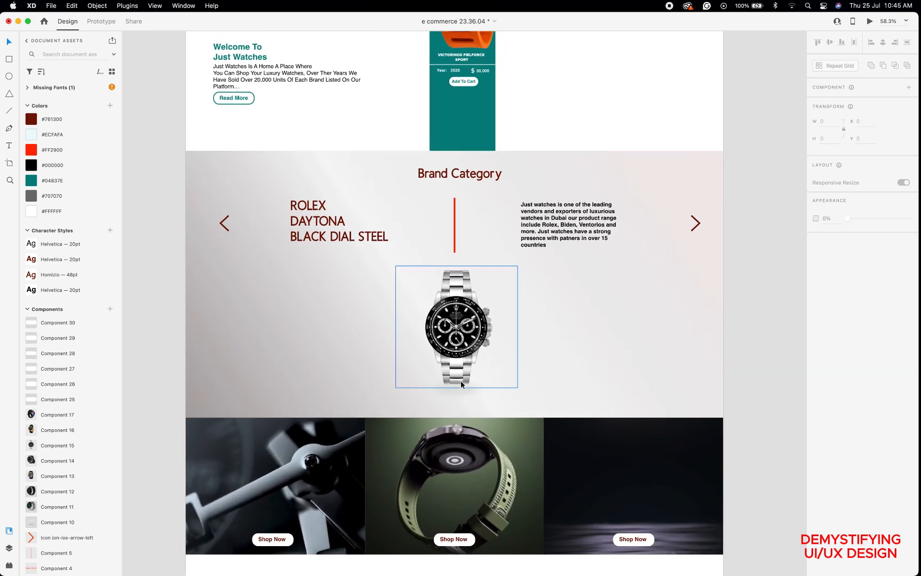
pyautogui.click(471, 543)
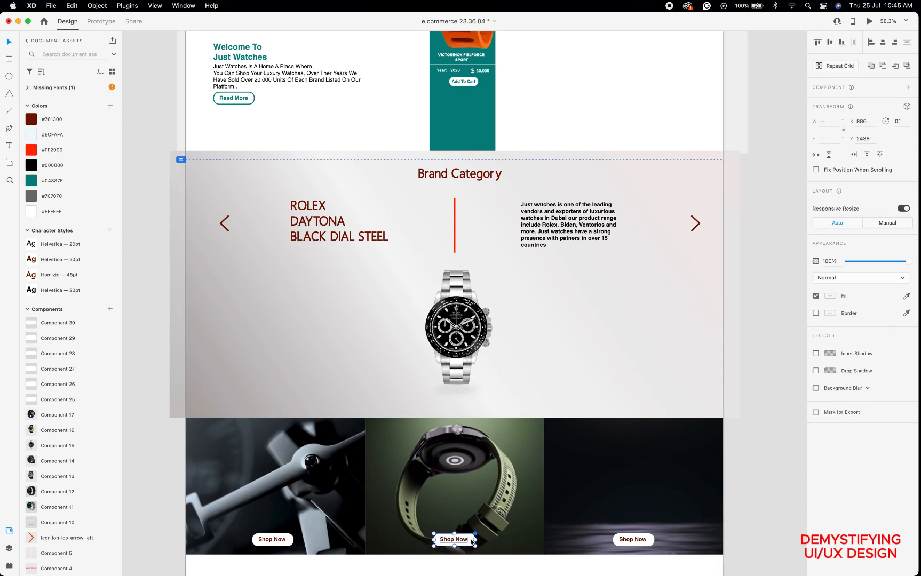
pyautogui.moveTo(473, 543); pyautogui.dragTo(472, 400)
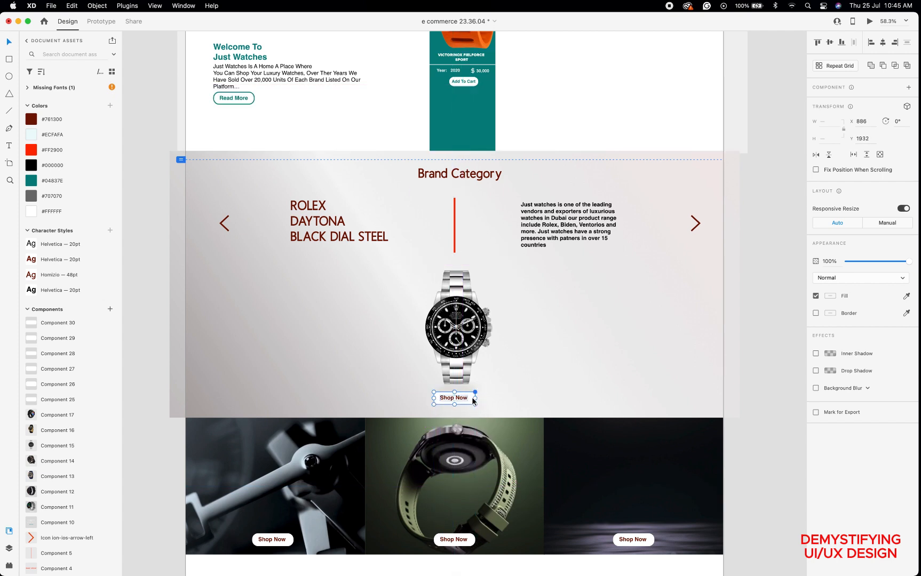
pyautogui.click(768, 360)
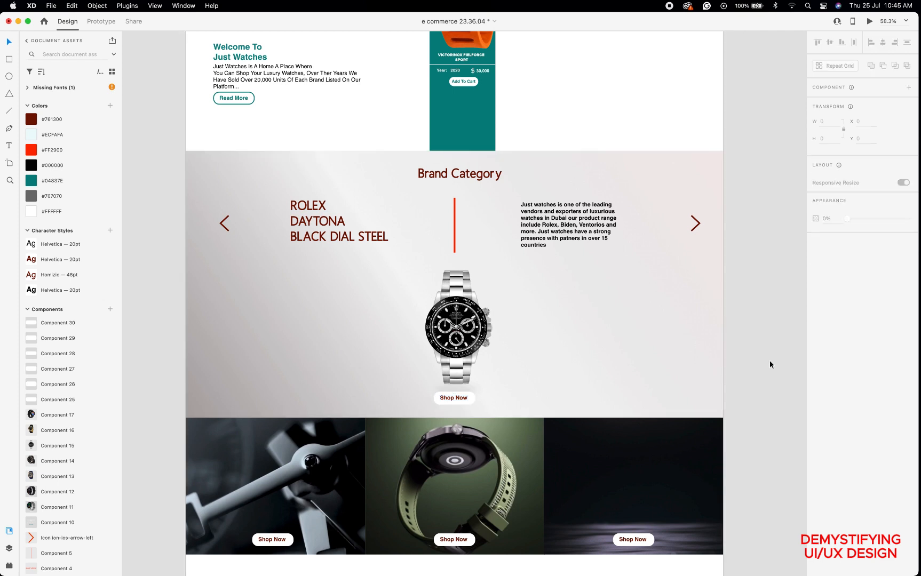
# Turn on the border of the Brand Category section's Shop Now button and colour it #761300.
pyautogui.click(472, 397)
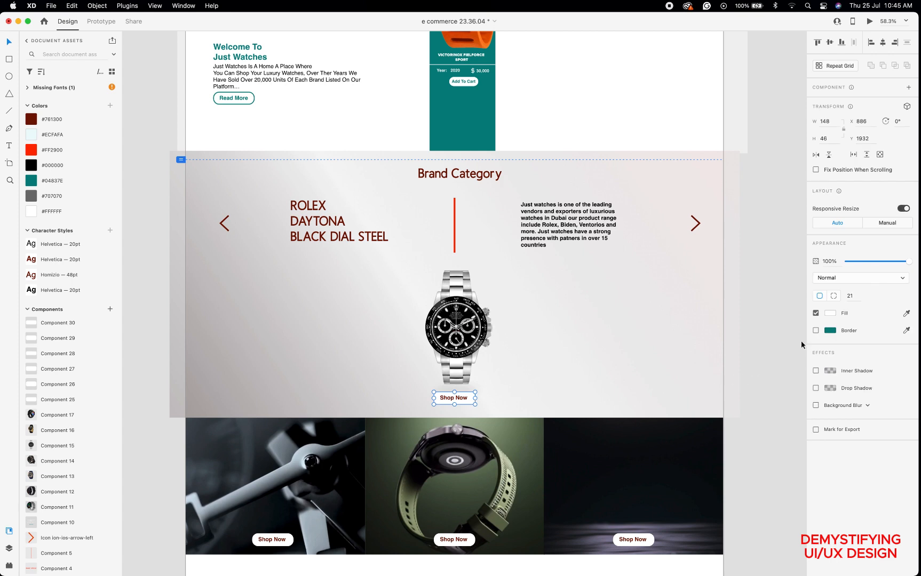
pyautogui.click(816, 331)
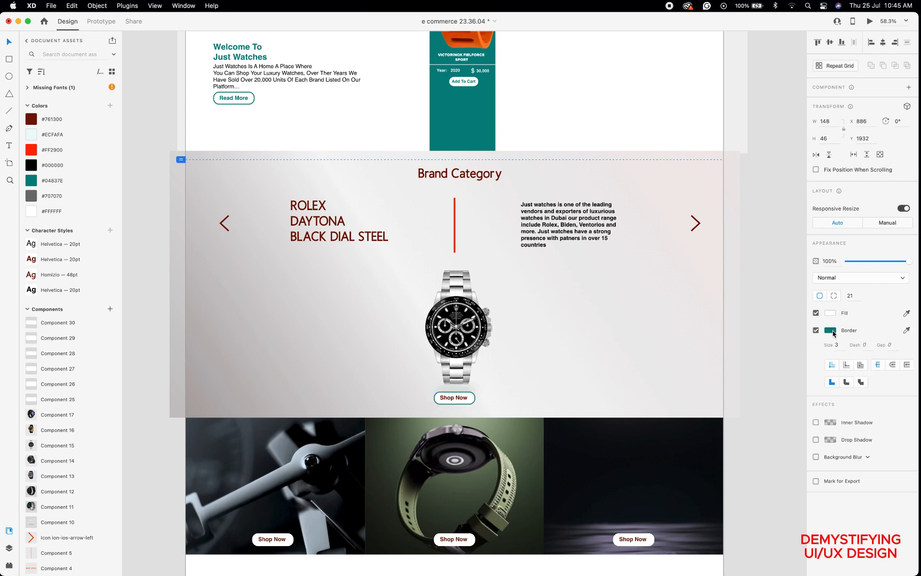
pyautogui.click(835, 333)
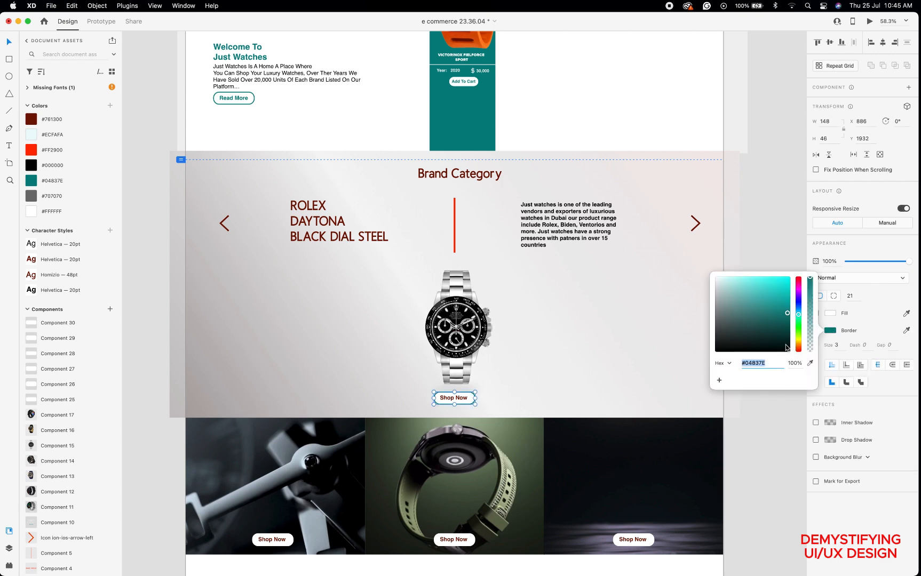
pyautogui.moveTo(787, 347); pyautogui.dragTo(797, 363)
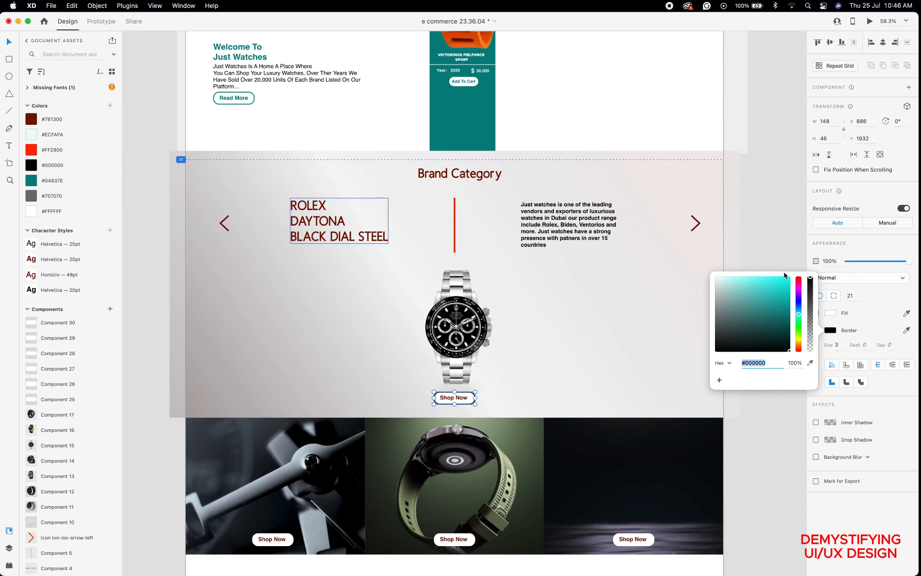
pyautogui.click(810, 362)
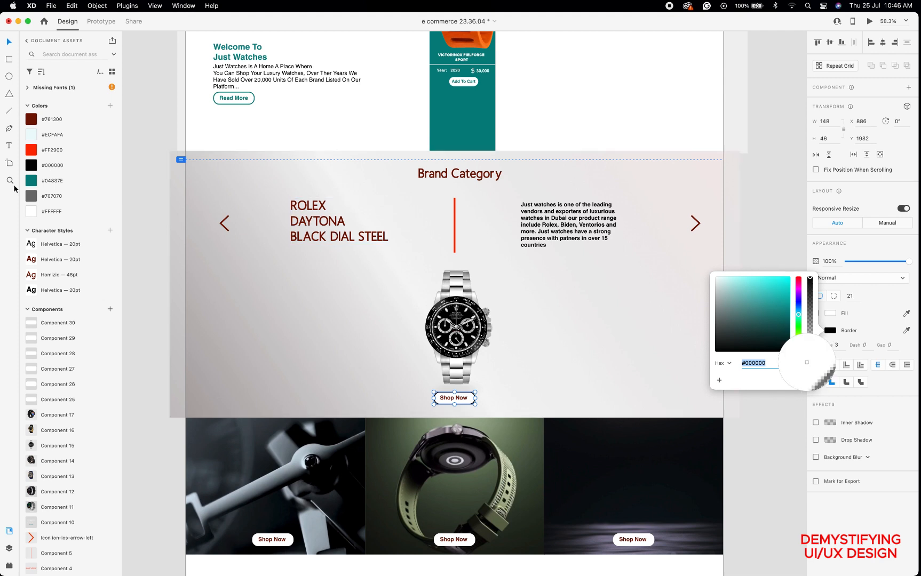
pyautogui.click(34, 120)
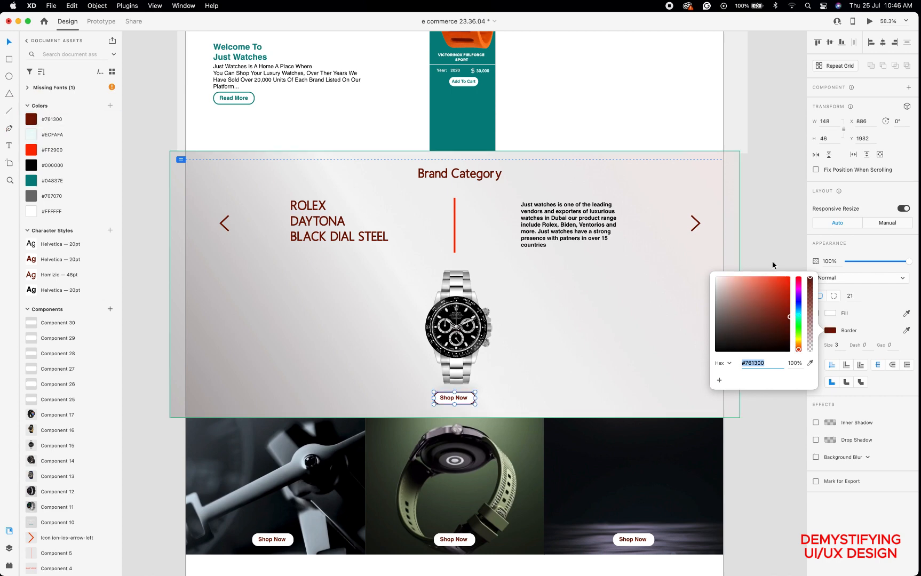
pyautogui.click(769, 231)
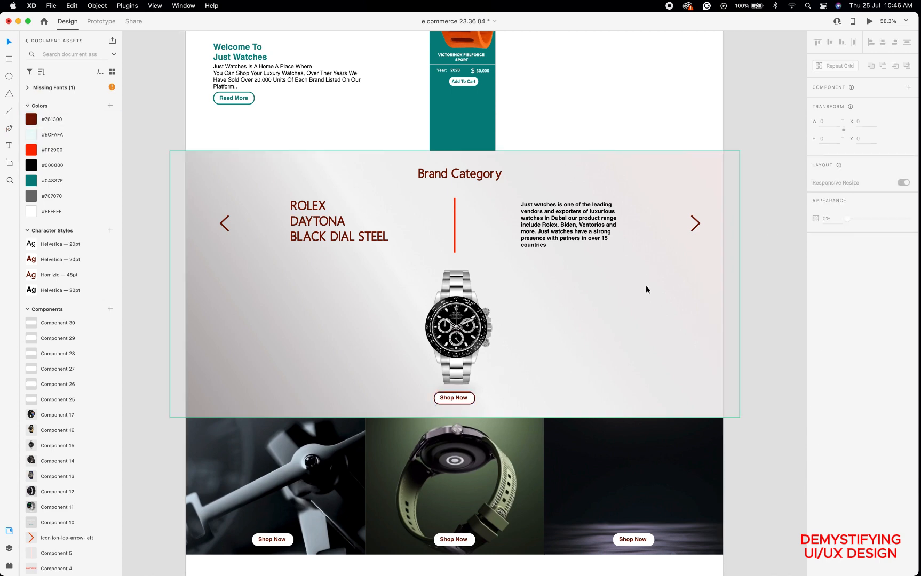
# Preview the whole page, examining the hero, the Brand Category section with its outlined Shop Now button, and the video row.
pyautogui.scroll(-5, 646, 289)
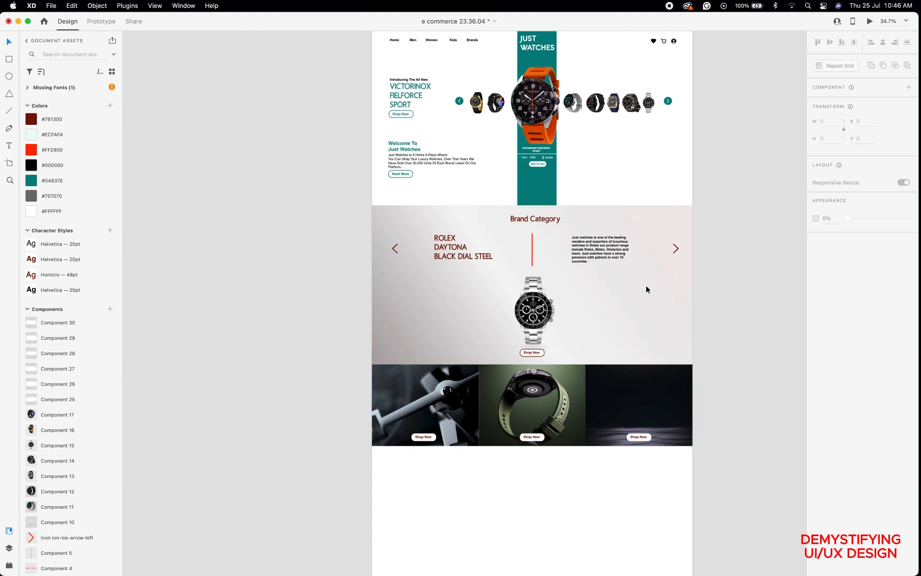
pyautogui.scroll(3, 646, 290)
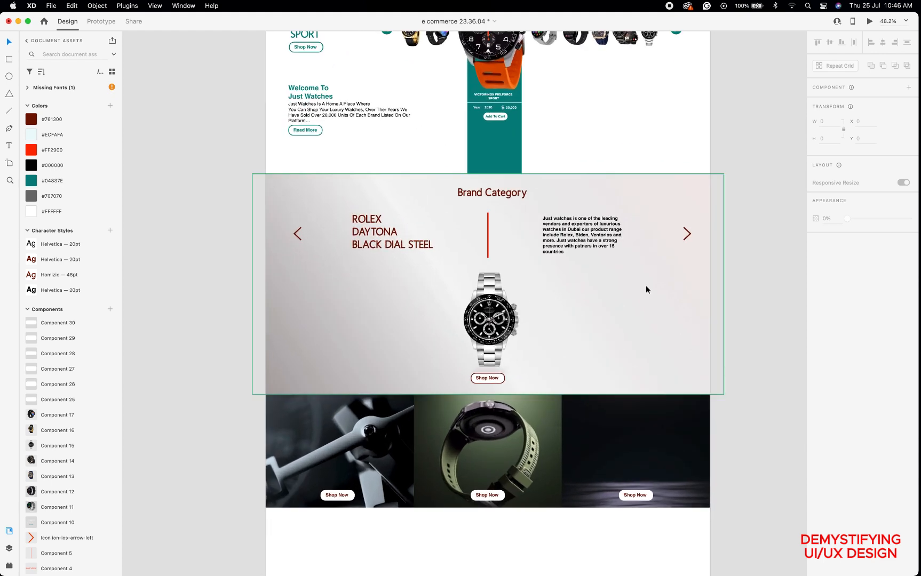
pyautogui.click(868, 22)
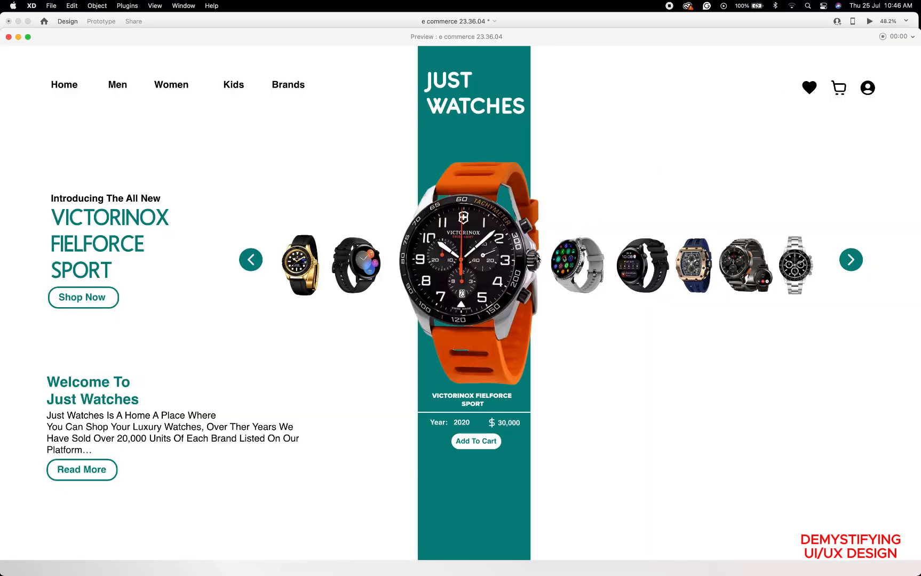
pyautogui.scroll(-12, 446, 365)
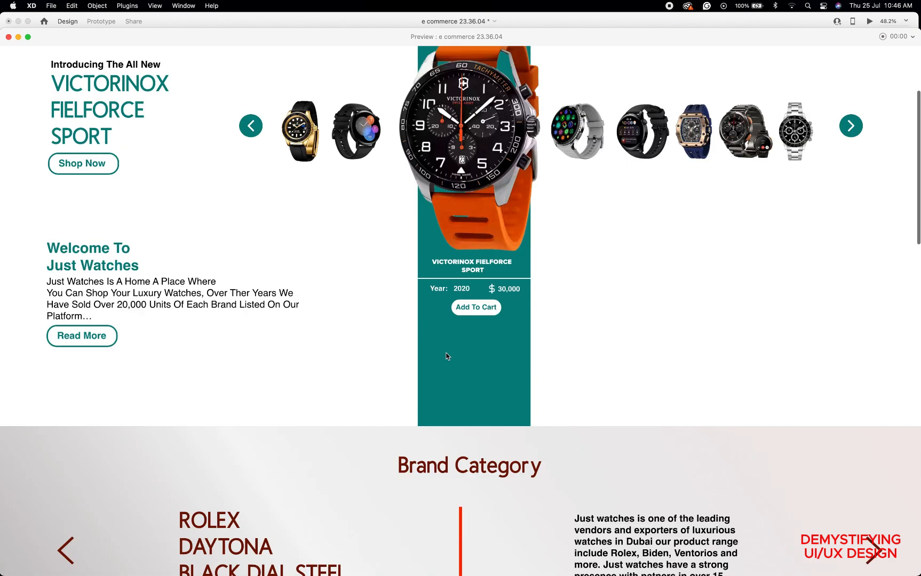
pyautogui.scroll(-4, 446, 356)
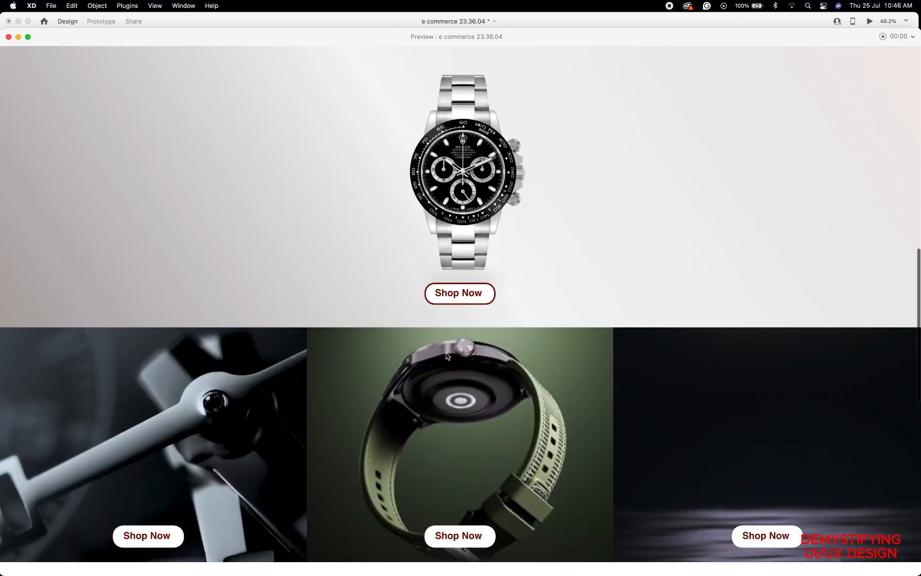
pyautogui.scroll(2, 447, 355)
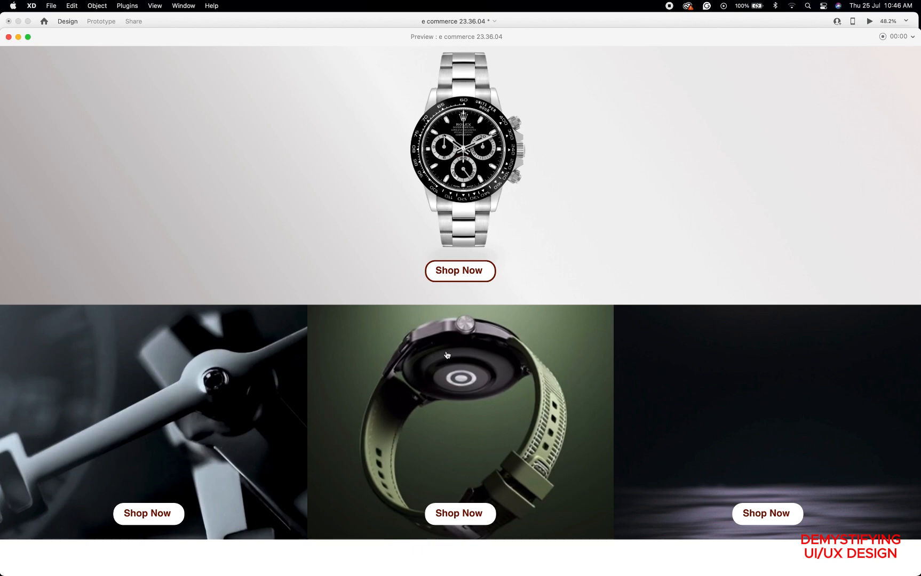
pyautogui.scroll(20, 447, 355)
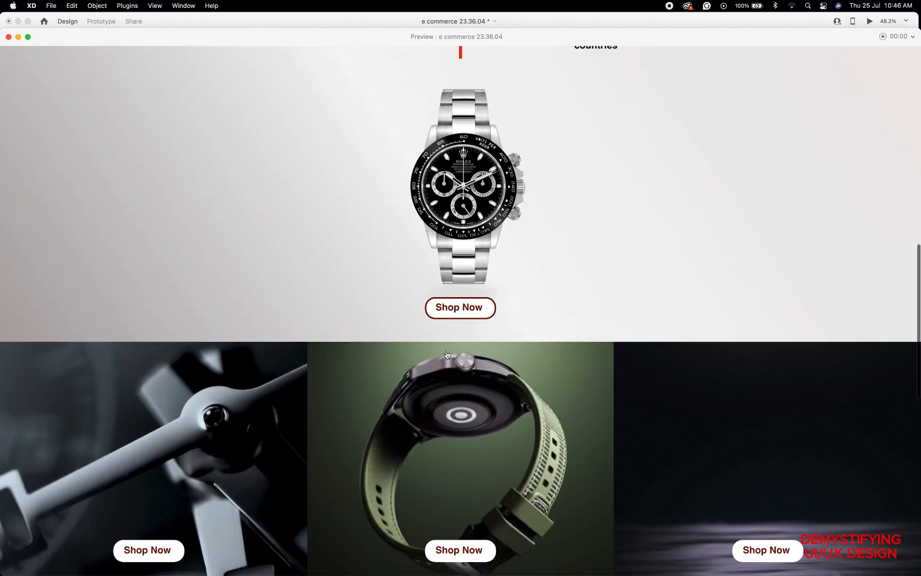
pyautogui.scroll(2, 447, 355)
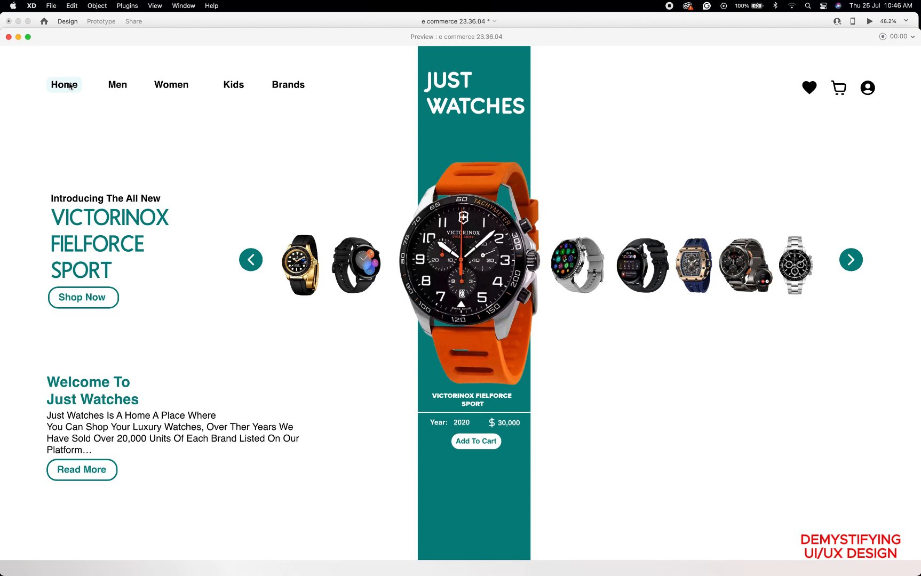
pyautogui.scroll(-6, 349, 345)
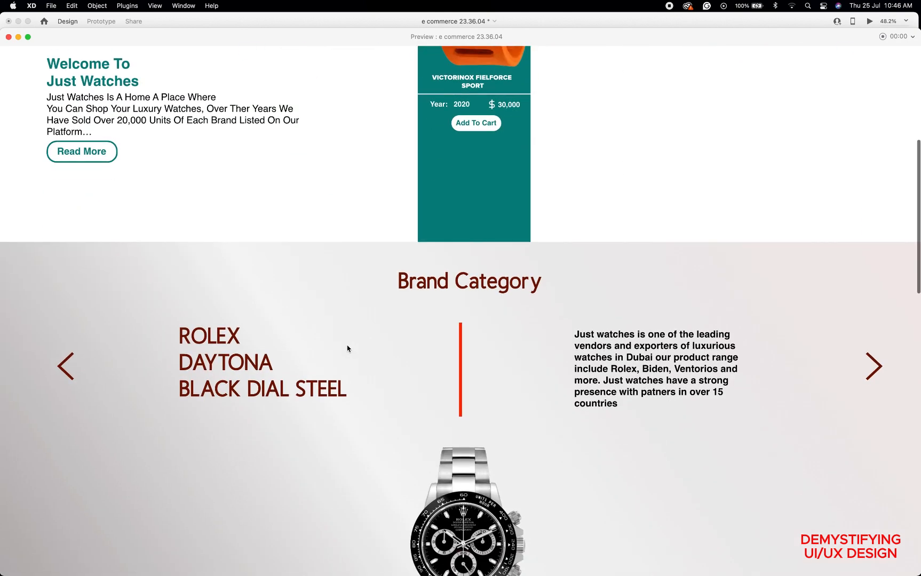
pyautogui.scroll(-2, 347, 349)
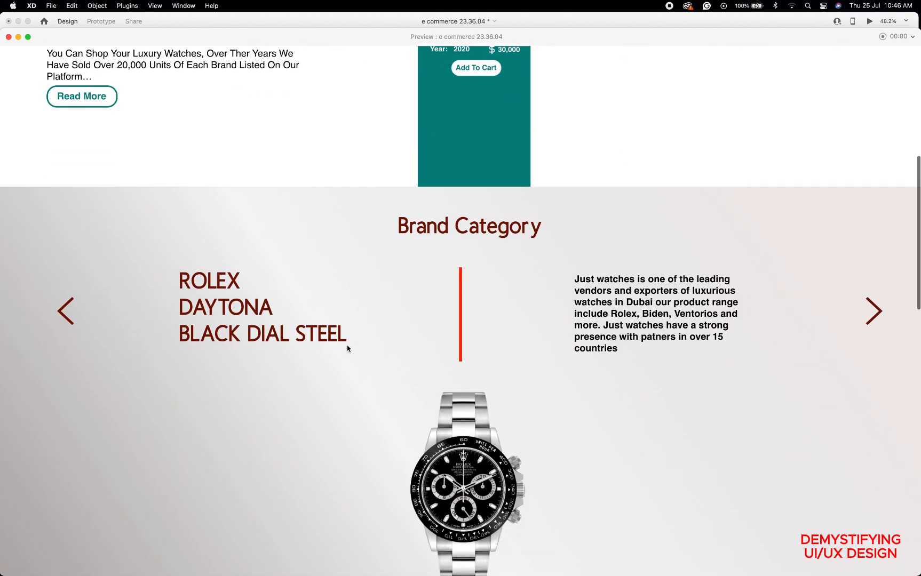
pyautogui.click(9, 37)
pyautogui.hscroll(2, 432, 289)
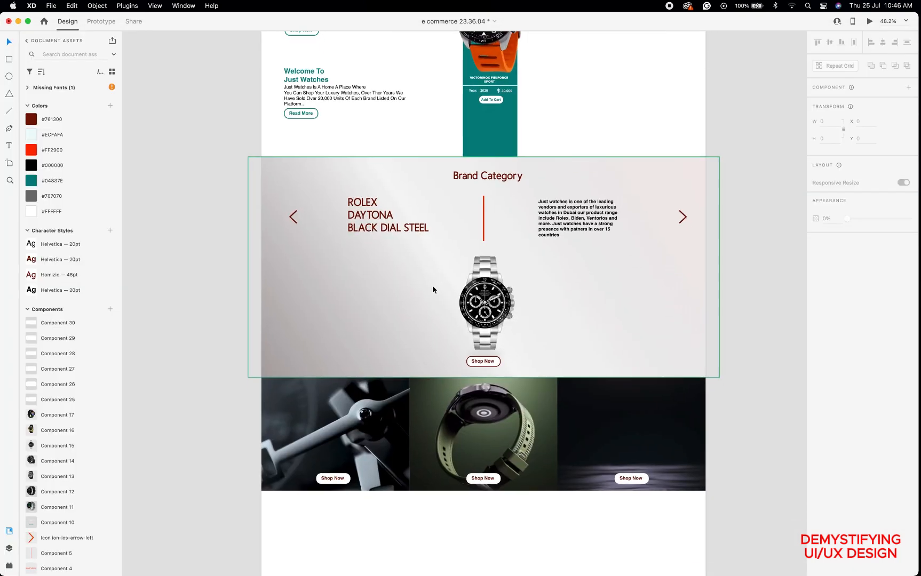
pyautogui.hscroll(2, 432, 289)
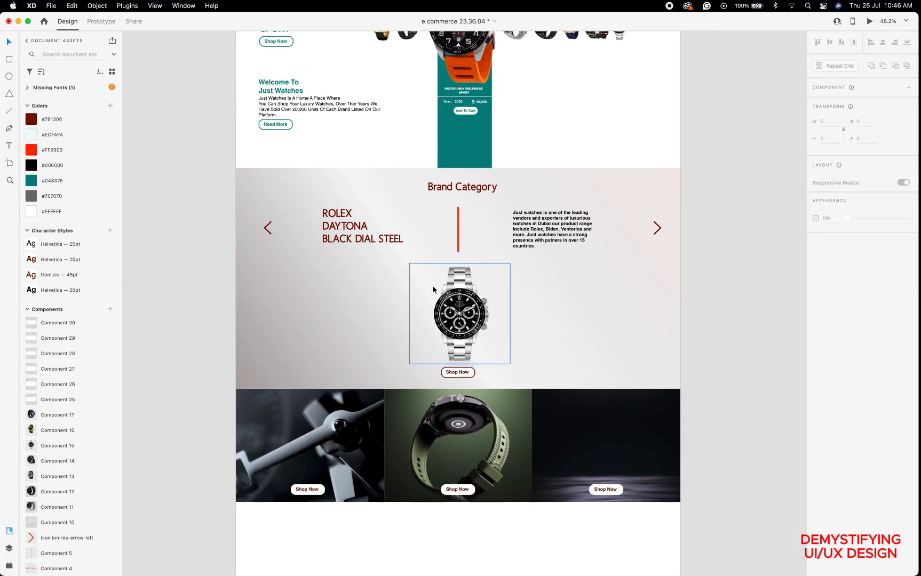
pyautogui.scroll(2, 433, 289)
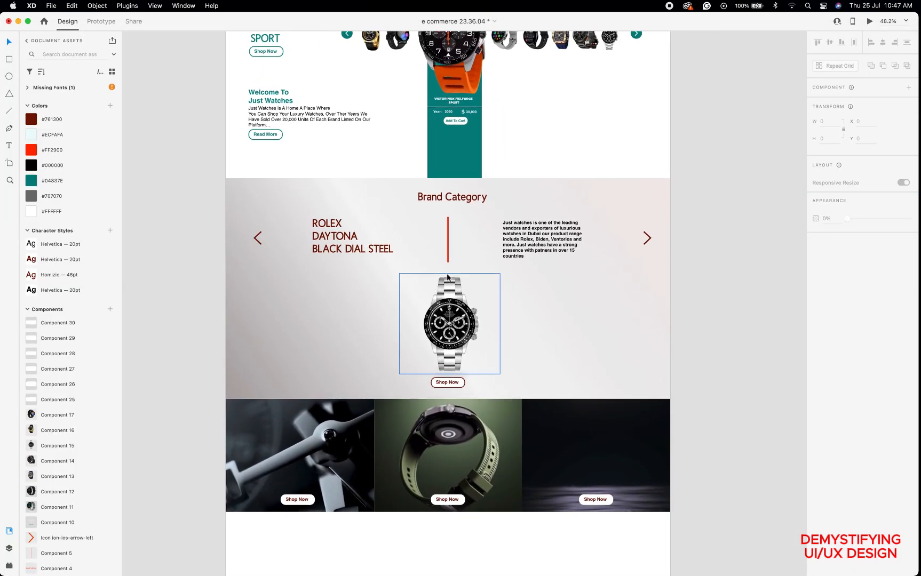
pyautogui.click(518, 244)
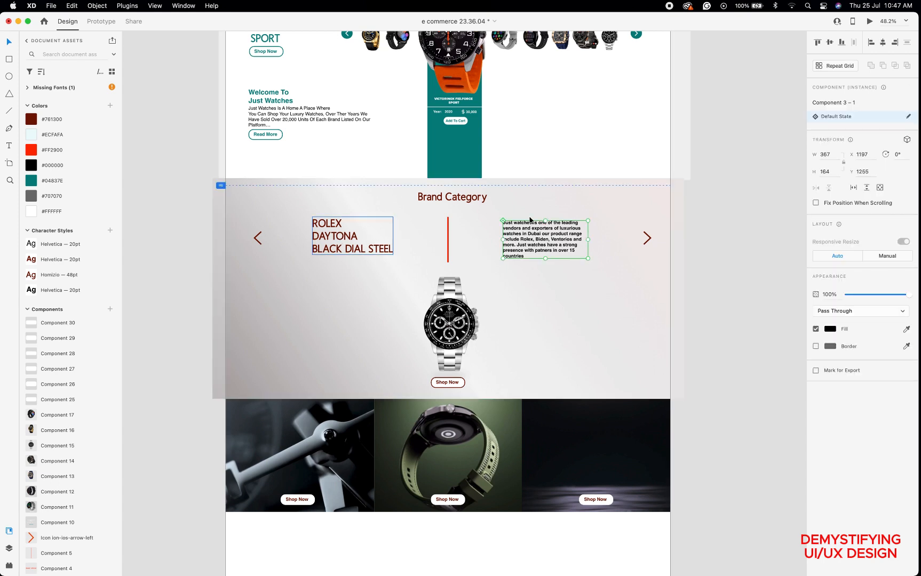
pyautogui.click(774, 232)
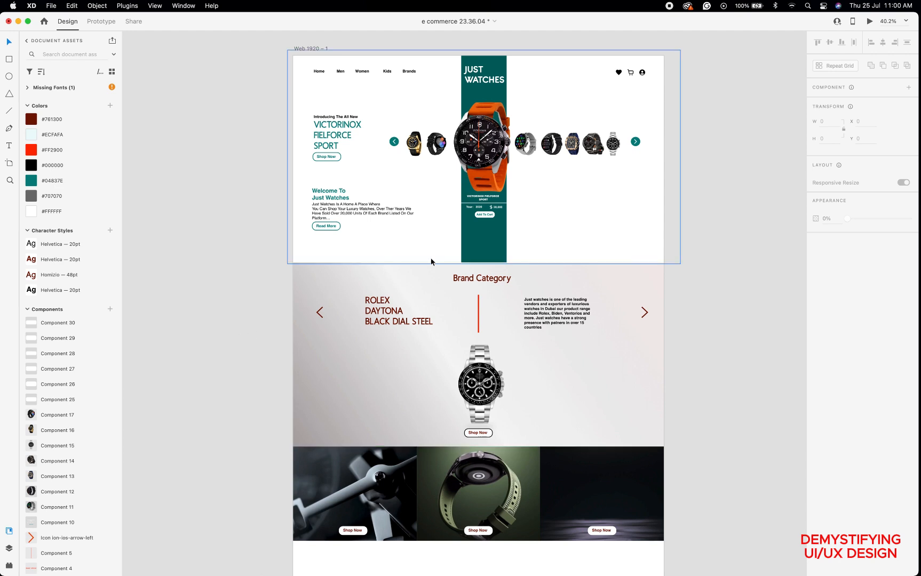
# Recolour the hero's vertical band and the Victorinox Fielforce Sport heading to #761300.
pyautogui.click(483, 238)
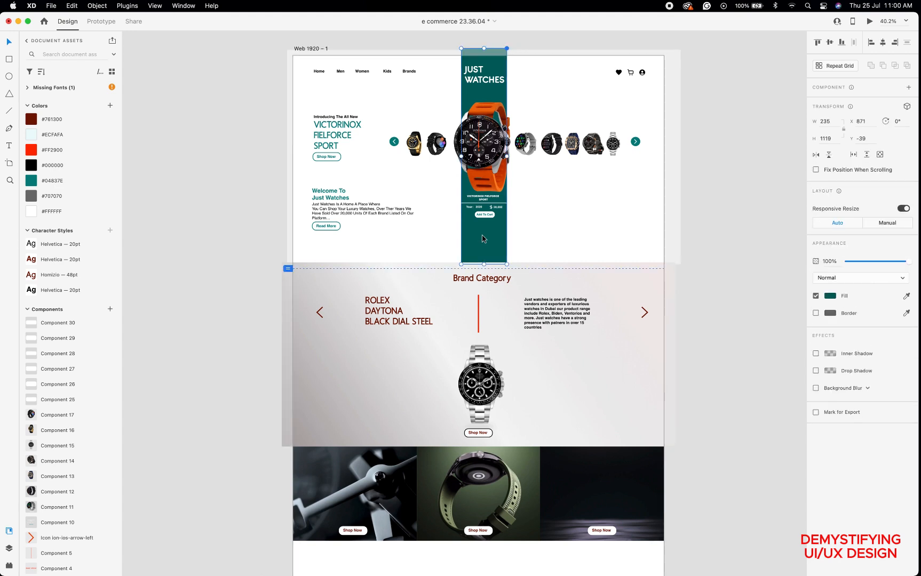
pyautogui.click(31, 119)
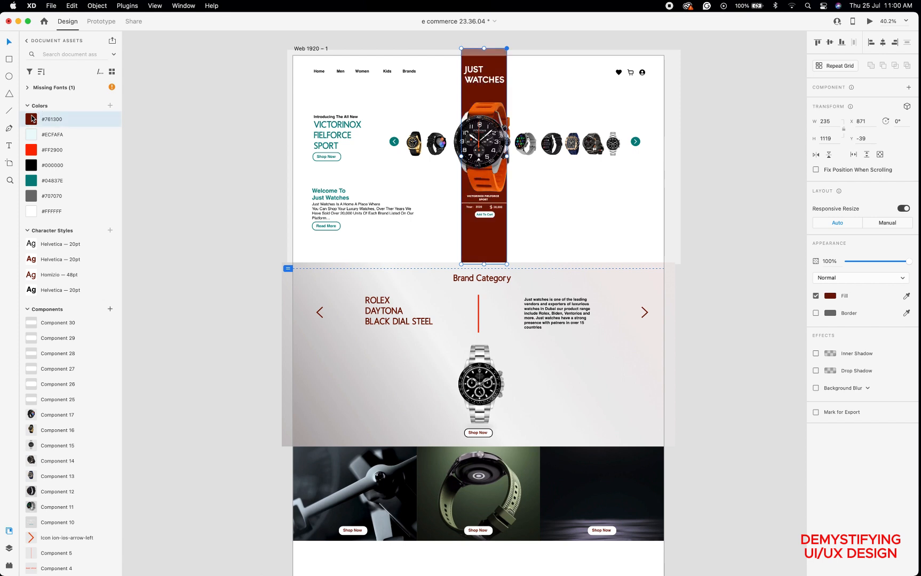
pyautogui.click(323, 133)
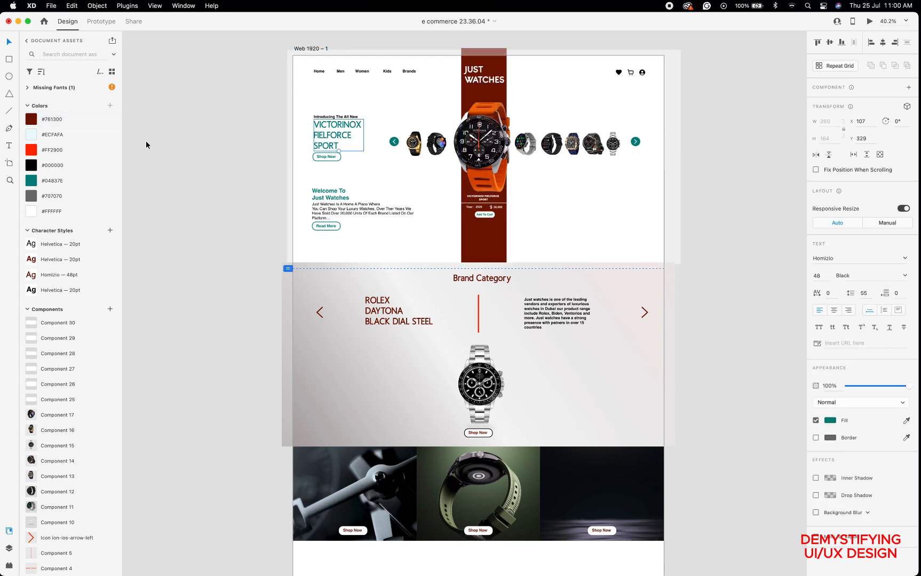
pyautogui.click(37, 120)
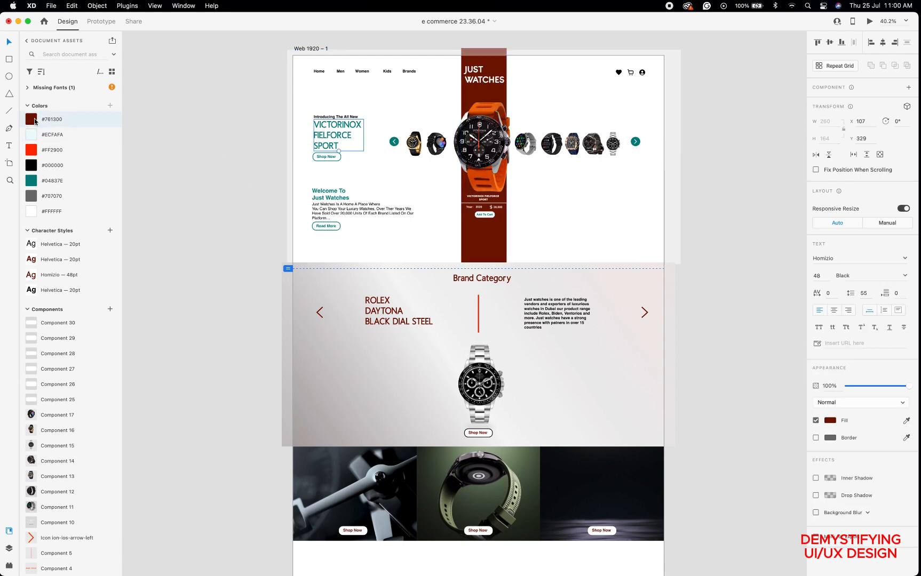
# Recolour the Welcome To Just Watches heading and the hero's Read More and Shop Now labels to #761300.
pyautogui.click(313, 193)
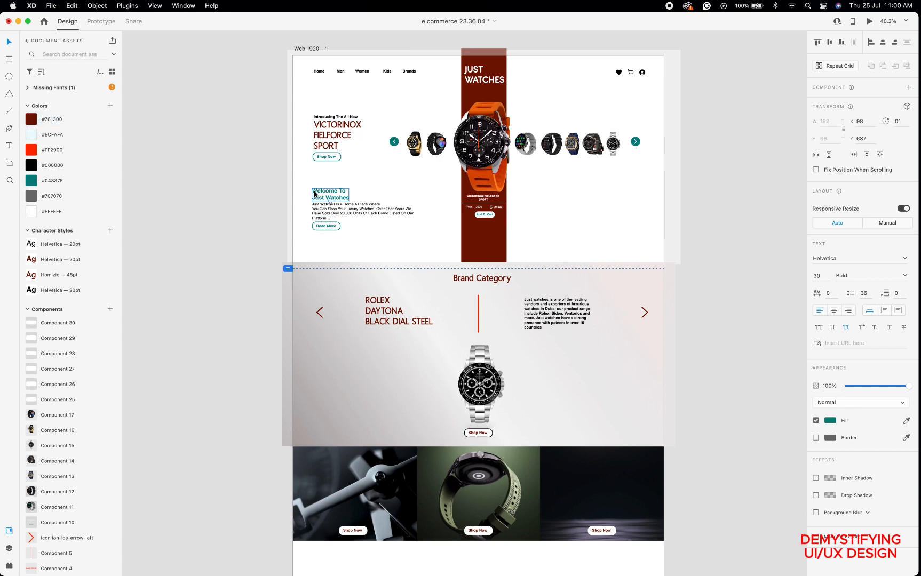
pyautogui.keyDown('shift'); pyautogui.click(324, 228); pyautogui.keyUp('shift')
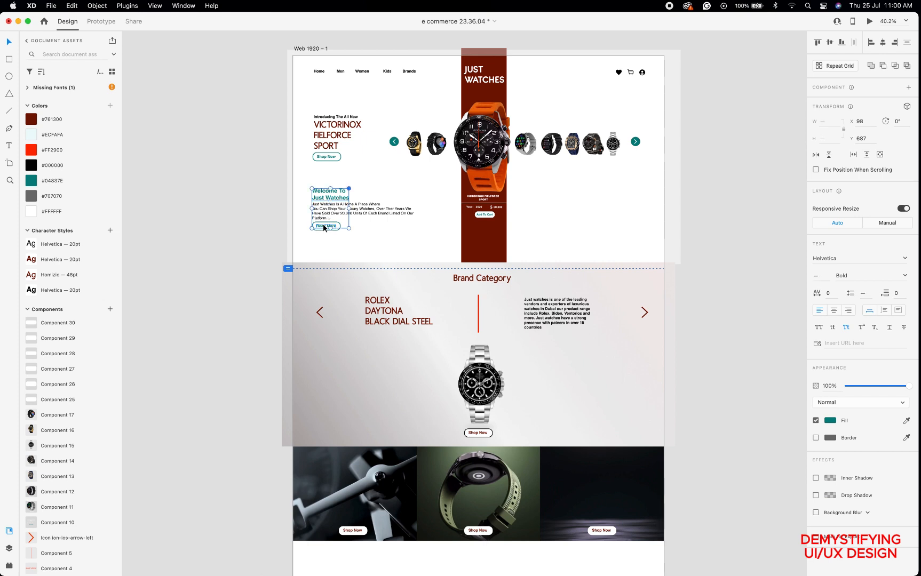
pyautogui.click(38, 121)
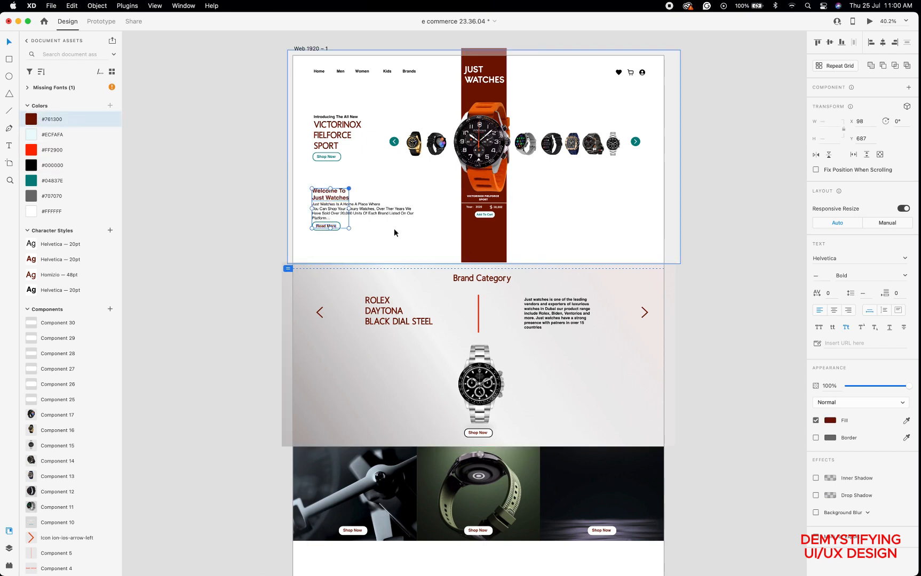
pyautogui.doubleClick(330, 157)
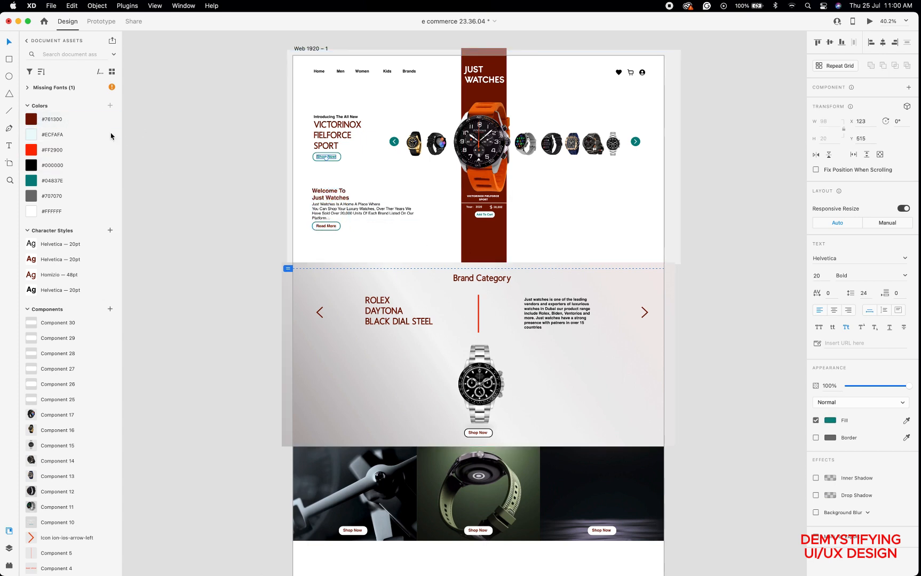
pyautogui.click(34, 123)
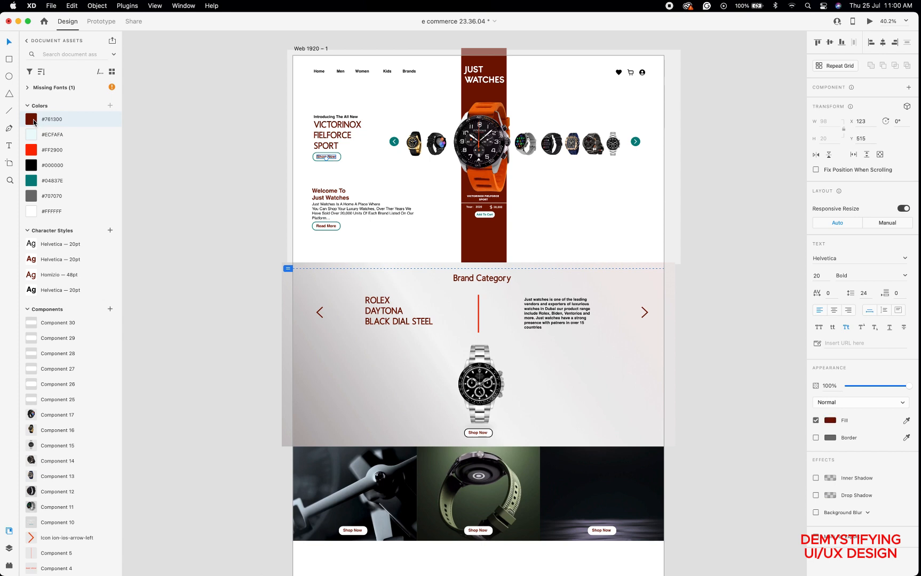
# Set the borders of the hero's Shop Now and Read More buttons together to #761300.
pyautogui.click(339, 161)
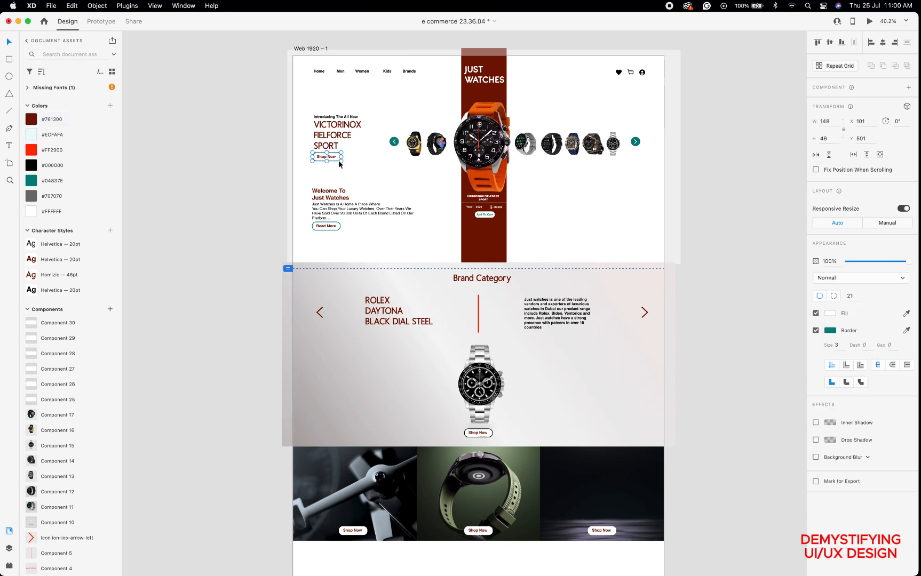
pyautogui.keyDown('shift'); pyautogui.click(340, 227); pyautogui.keyUp('shift')
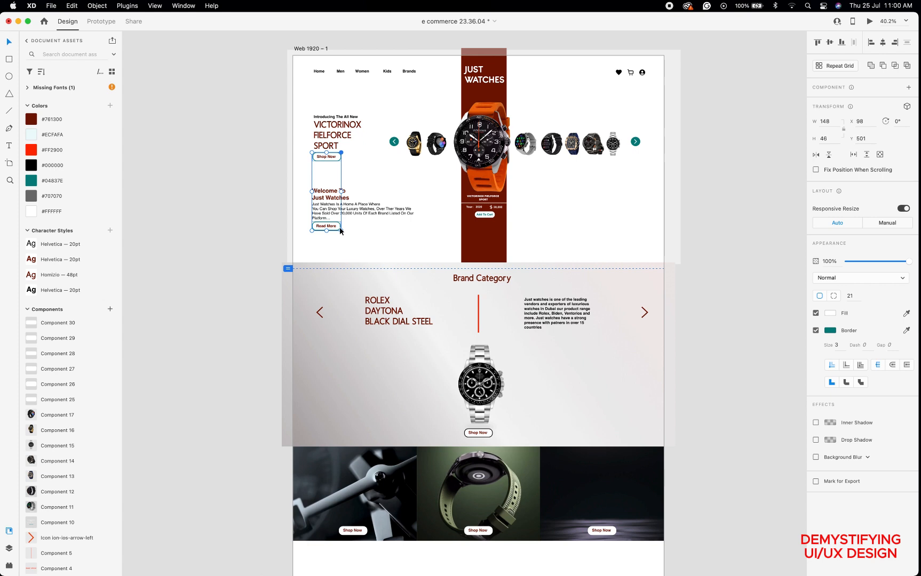
pyautogui.click(830, 332)
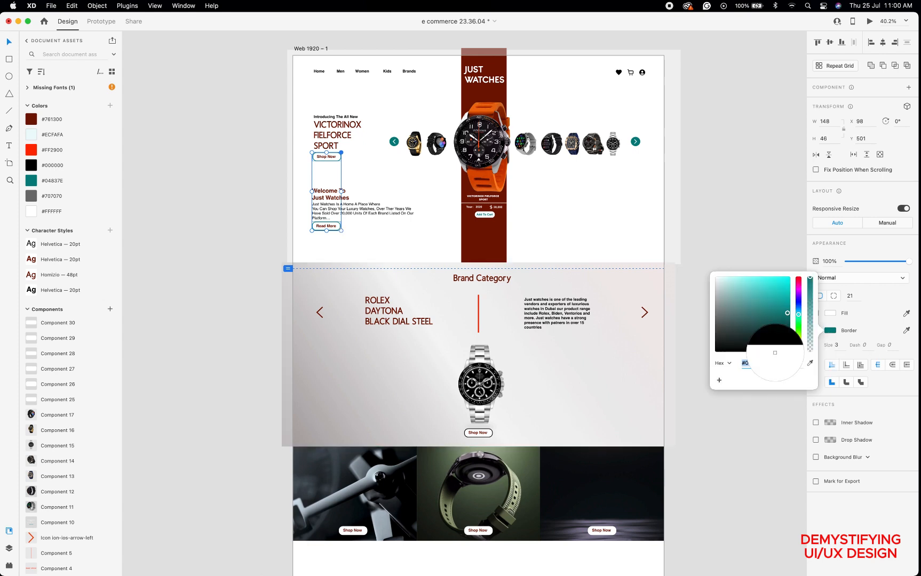
pyautogui.click(37, 119)
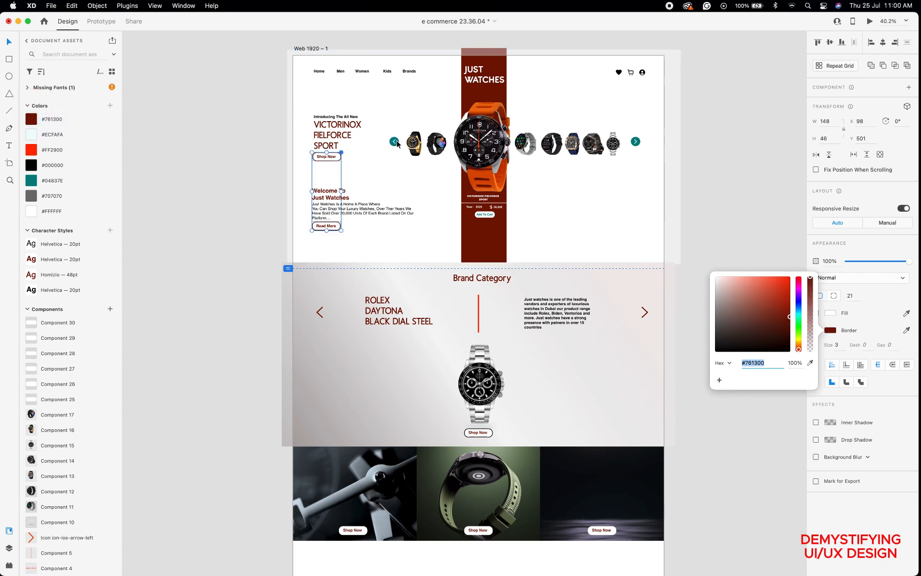
# Fill both carousel arrow circles and the Brand Category section's vertical divider line with #761300.
pyautogui.click(397, 144)
pyautogui.click(34, 121)
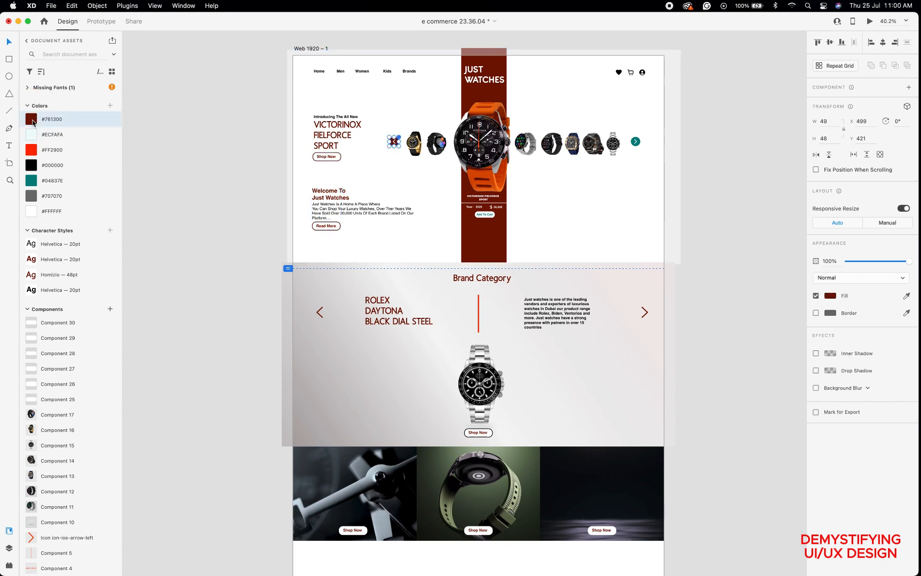
pyautogui.click(639, 142)
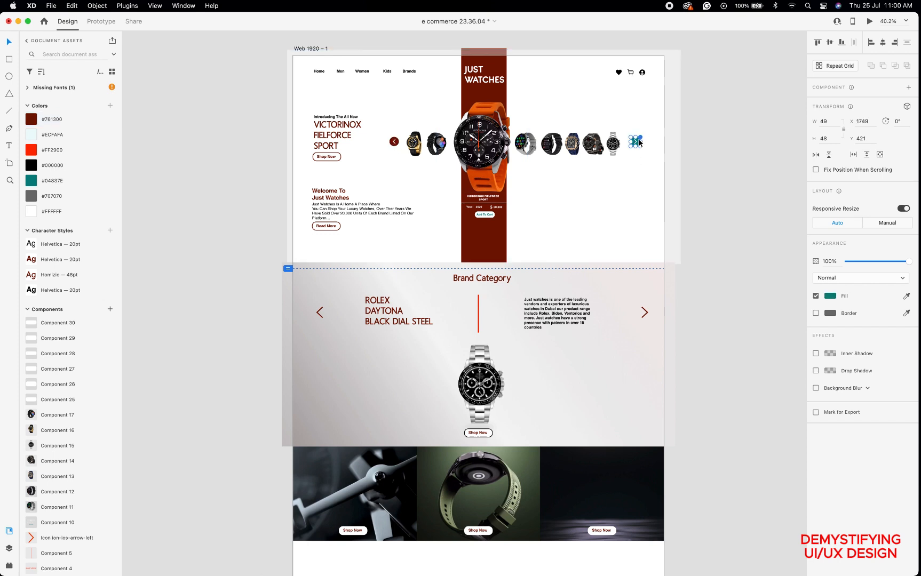
pyautogui.click(32, 122)
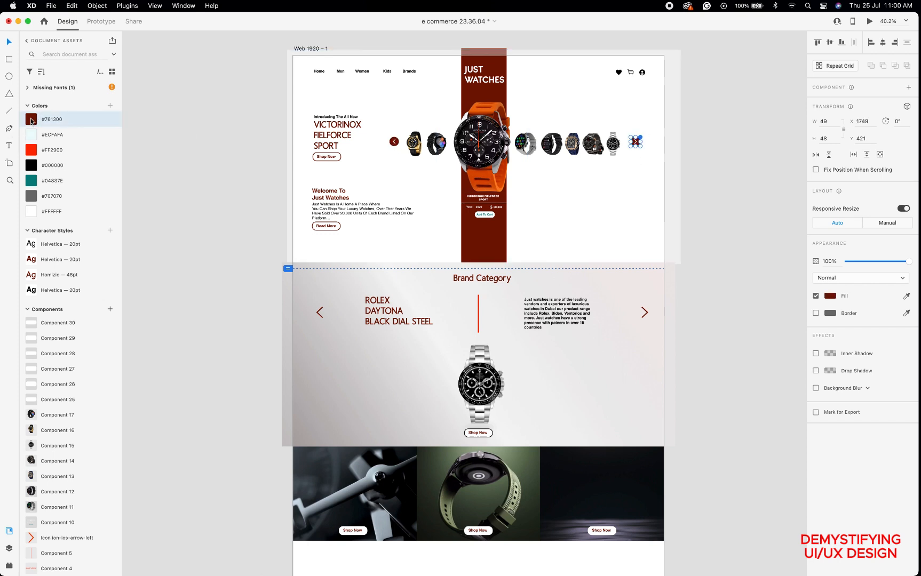
pyautogui.click(479, 314)
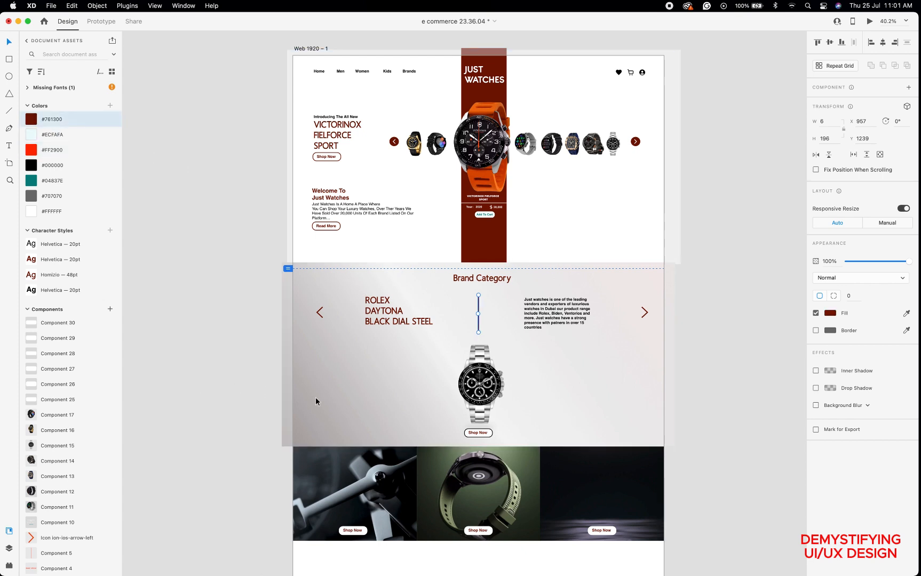
# Set the border of the Brand Category section's Shop Now button to #761300, sampling the colour from the hero band.
pyautogui.scroll(3, 468, 439)
pyautogui.scroll(3, 467, 439)
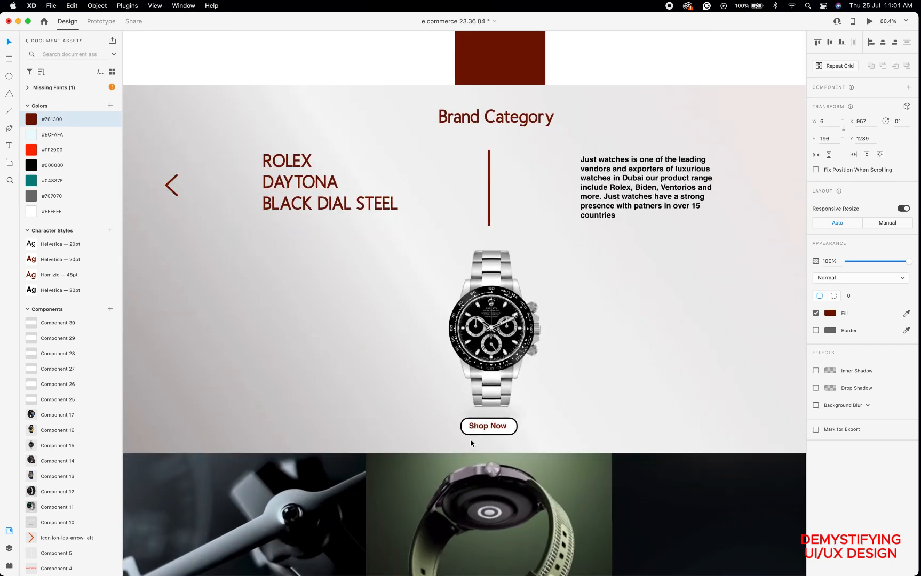
pyautogui.click(510, 436)
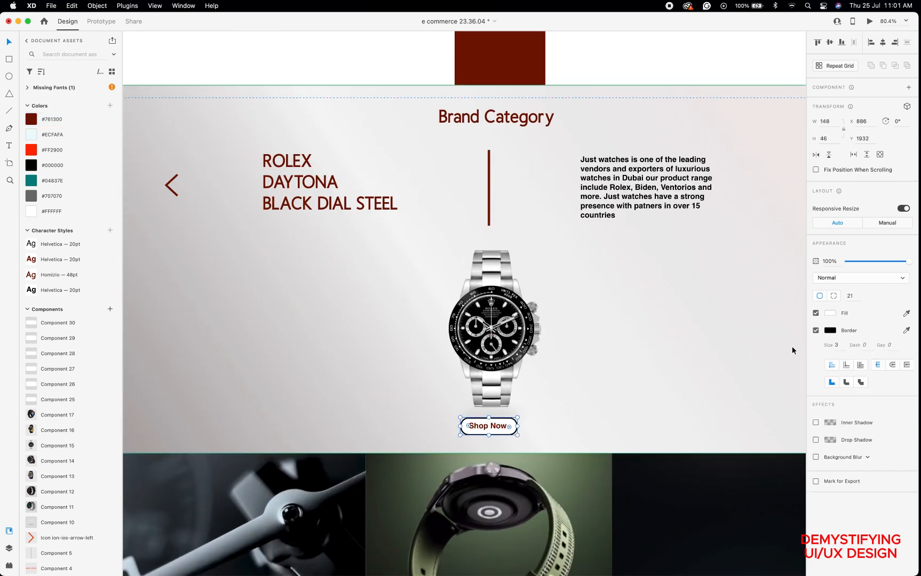
pyautogui.click(830, 330)
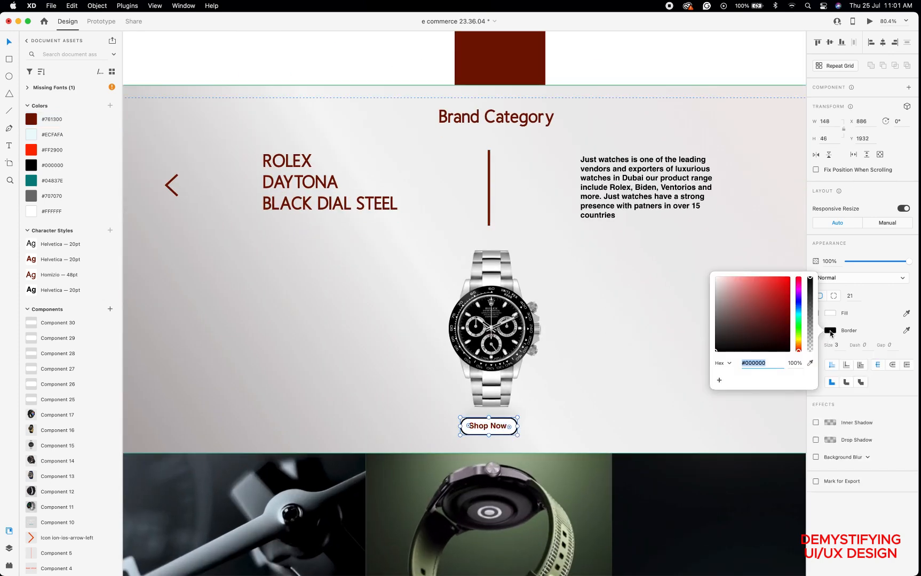
pyautogui.click(810, 363)
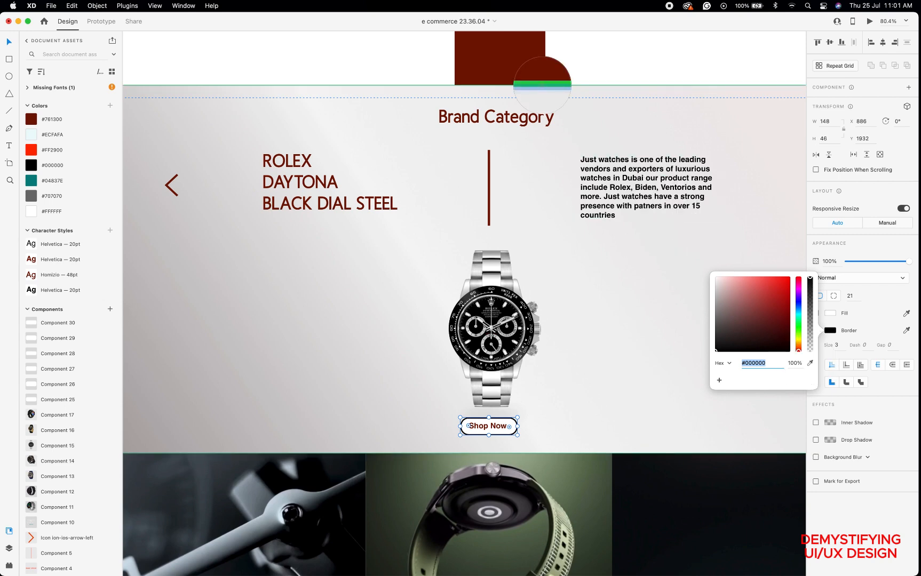
pyautogui.click(504, 79)
pyautogui.scroll(-5, 586, 202)
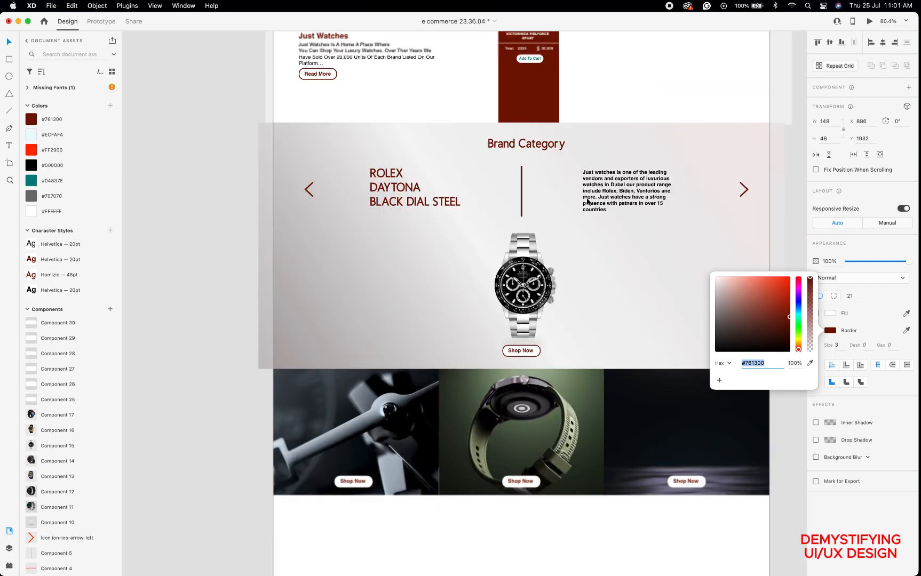
pyautogui.scroll(-3, 587, 201)
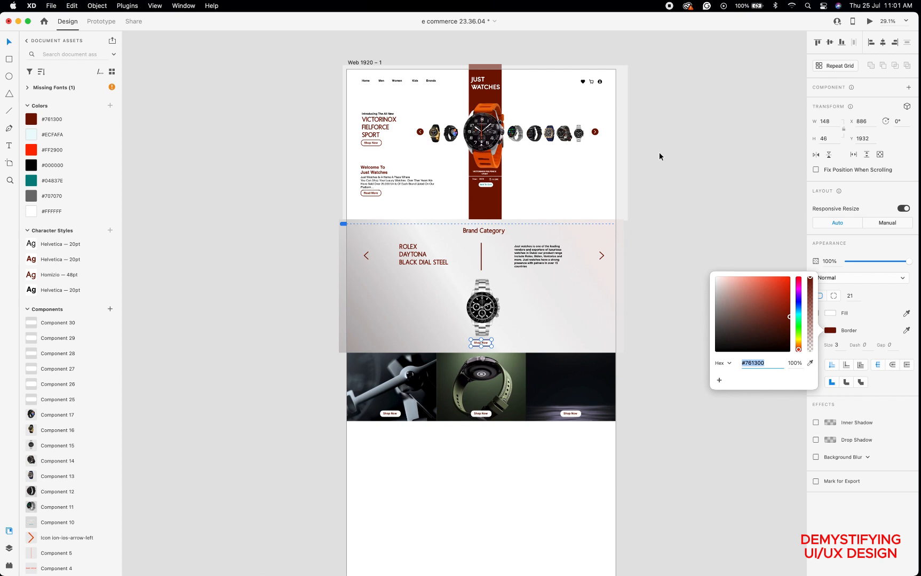
pyautogui.click(659, 152)
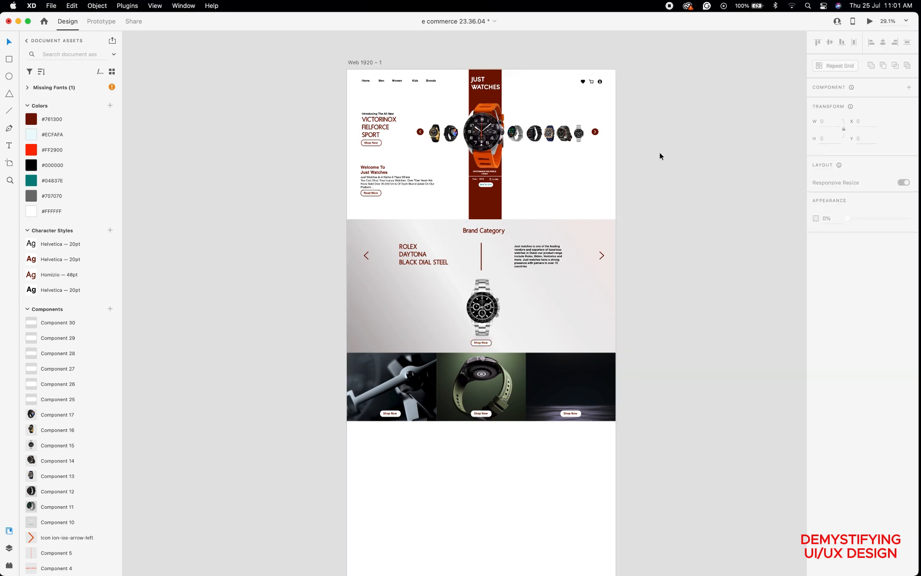
# Colour the hero's Welcome paragraph #000000 and preview the recoloured hero section.
pyautogui.click(396, 181)
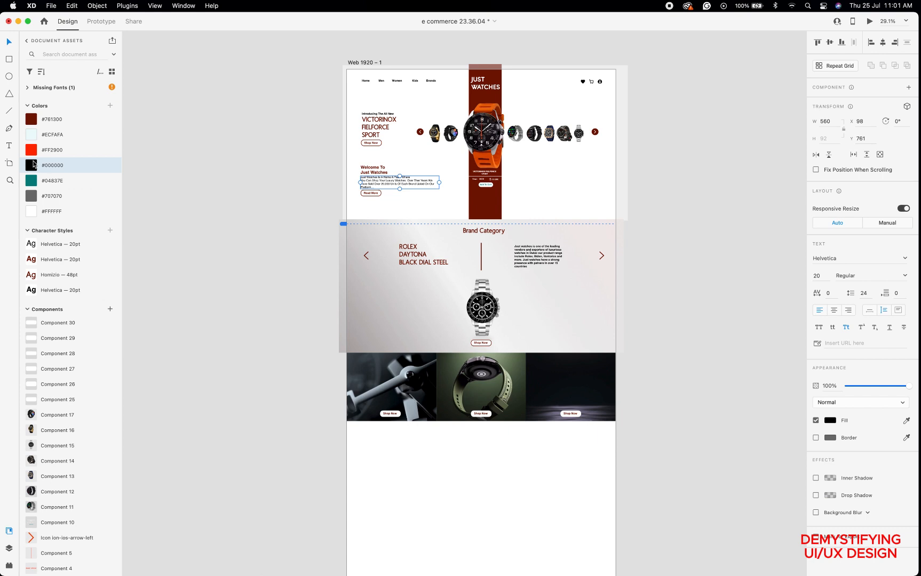
pyautogui.click(213, 151)
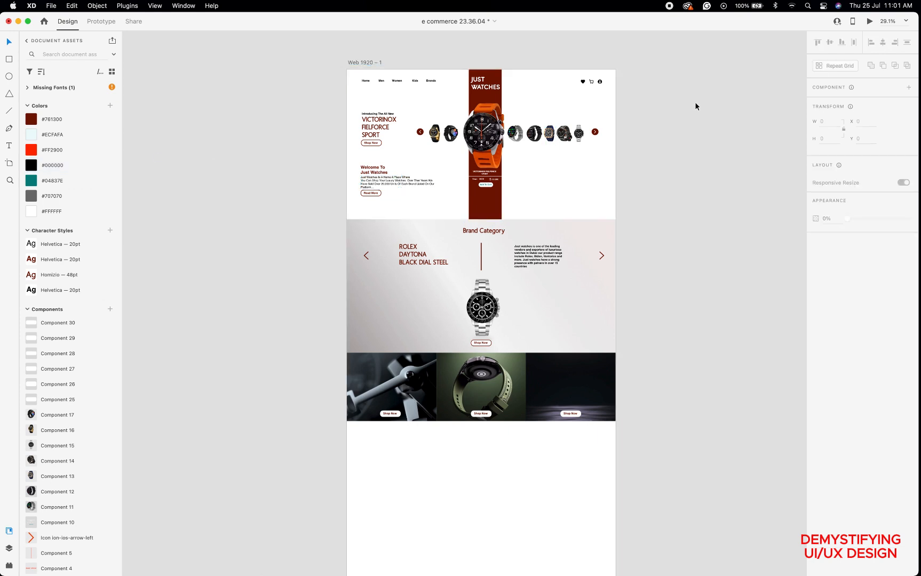
pyautogui.click(868, 22)
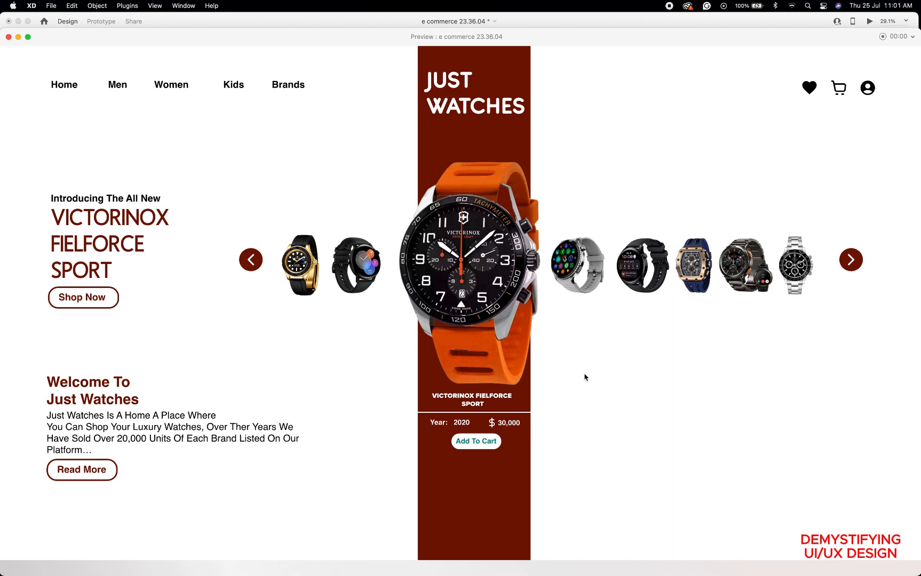
pyautogui.click(8, 37)
# Recolour the Add To Cart label on the hero band to #761300.
pyautogui.scroll(10, 491, 185)
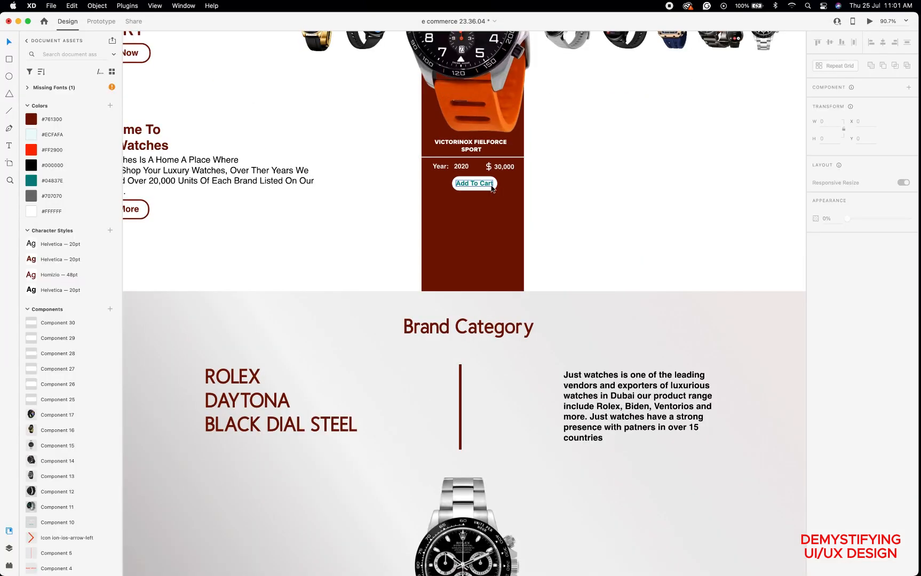
pyautogui.click(487, 187)
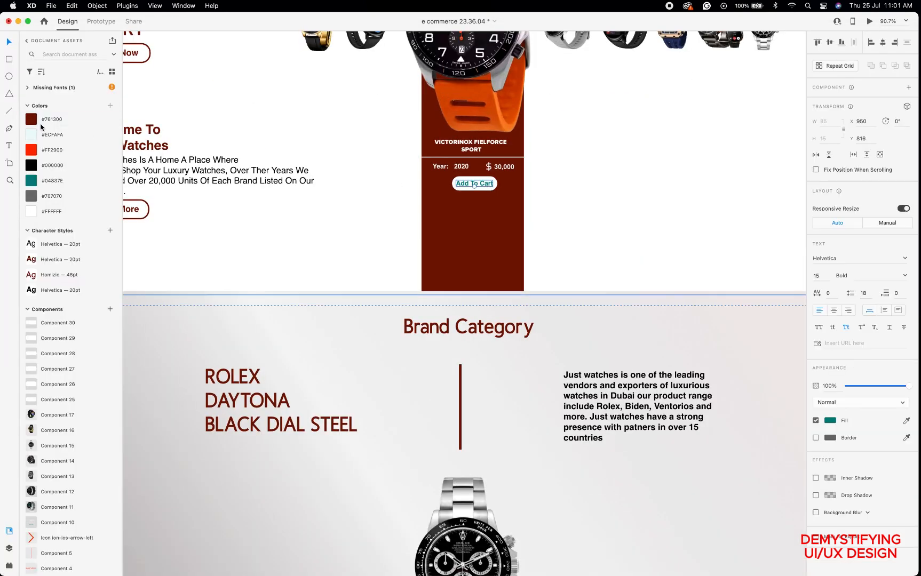
pyautogui.click(35, 124)
pyautogui.scroll(-5, 224, 153)
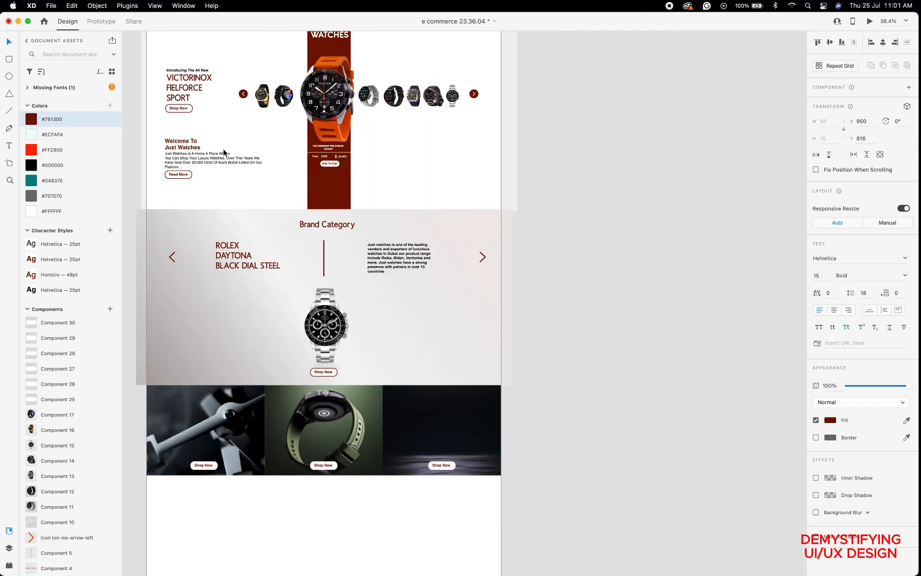
# Preview the Web 1920 – 1 artboard and check the recoloured page from the hero down to the three image tiles.
pyautogui.hscroll(-5, 224, 153)
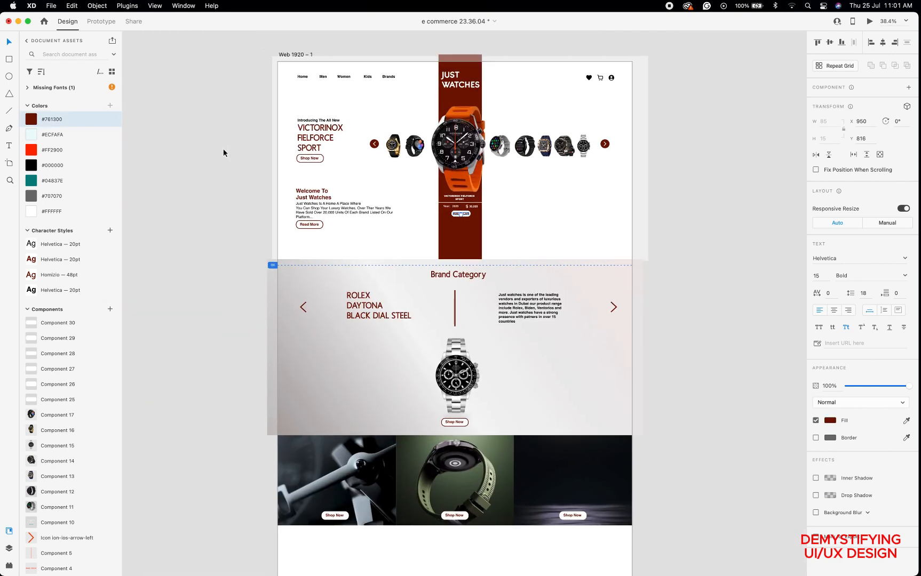
pyautogui.click(869, 22)
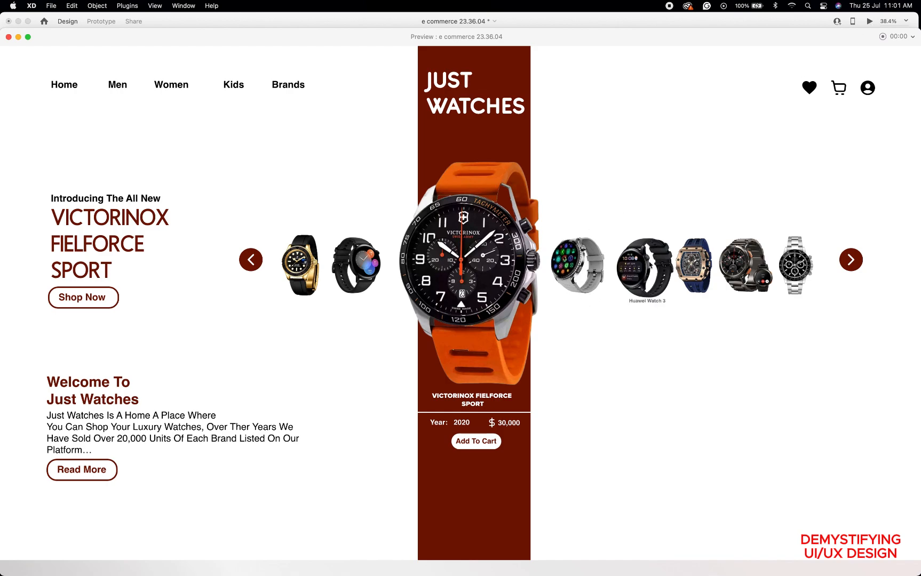
pyautogui.scroll(-5, 566, 401)
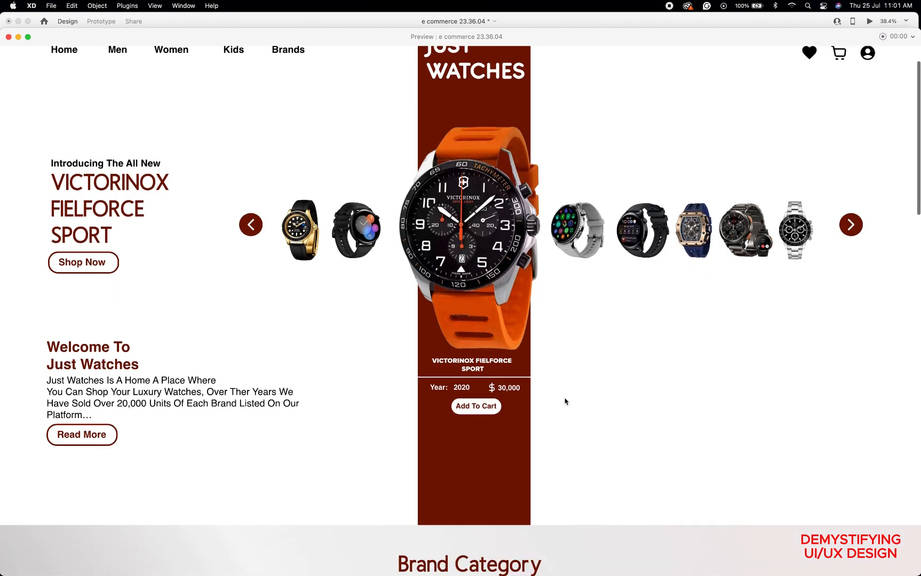
pyautogui.scroll(-12, 565, 401)
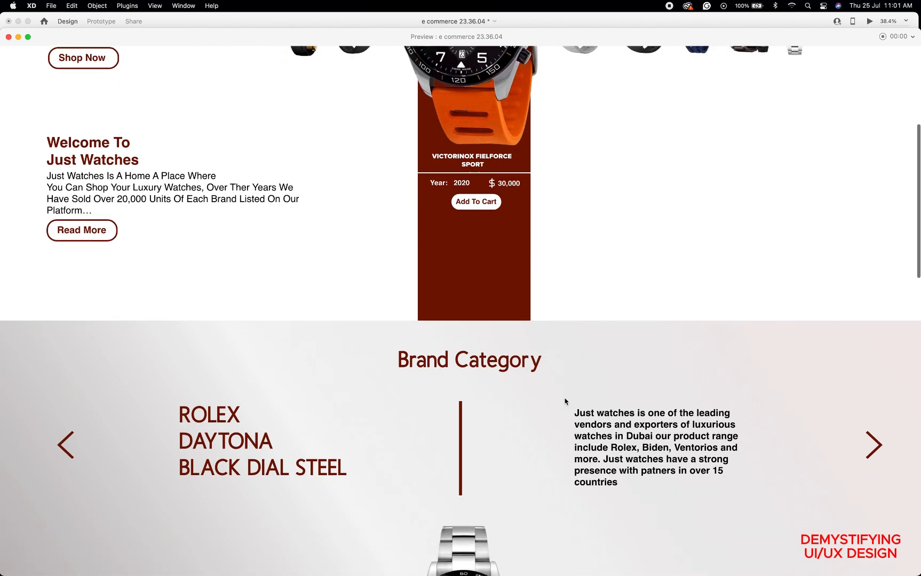
pyautogui.scroll(-16, 565, 401)
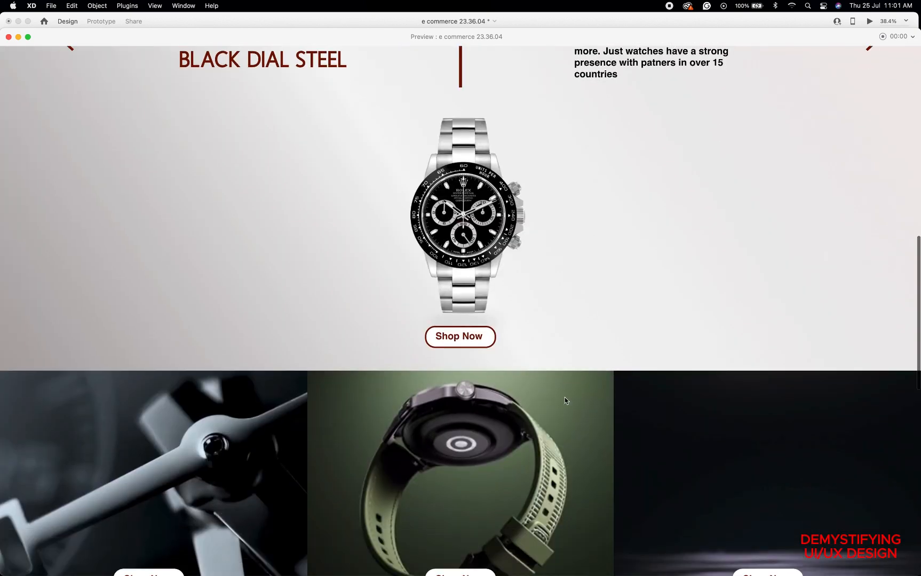
pyautogui.scroll(-10, 565, 401)
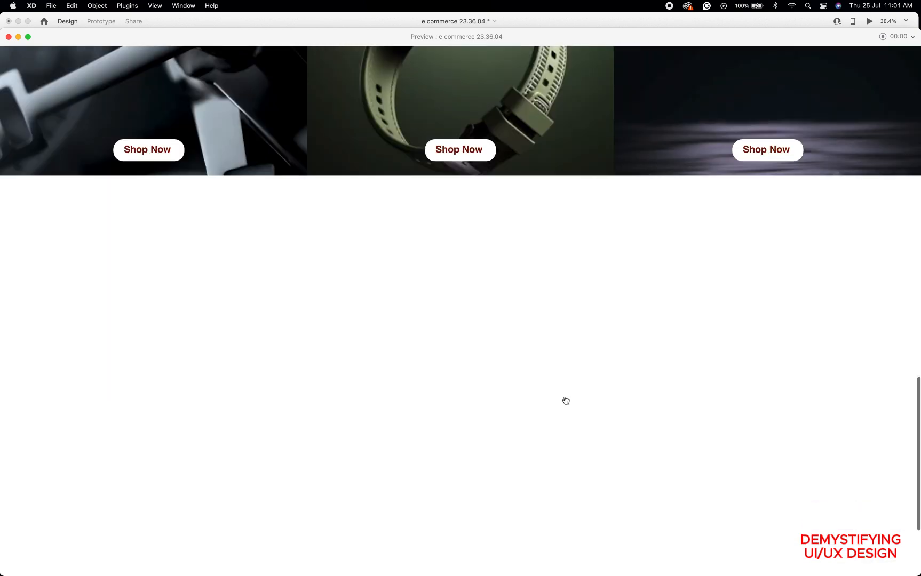
pyautogui.scroll(20, 565, 401)
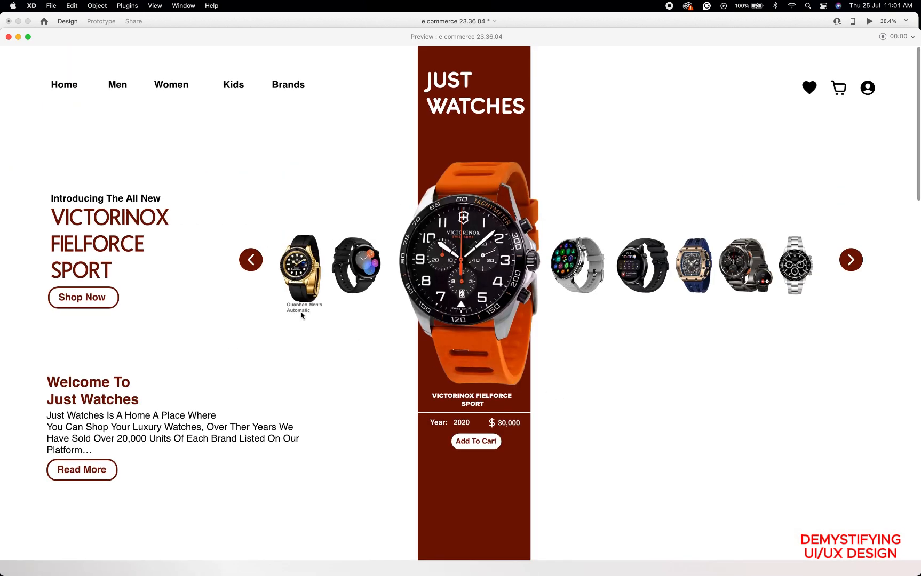
pyautogui.click(9, 36)
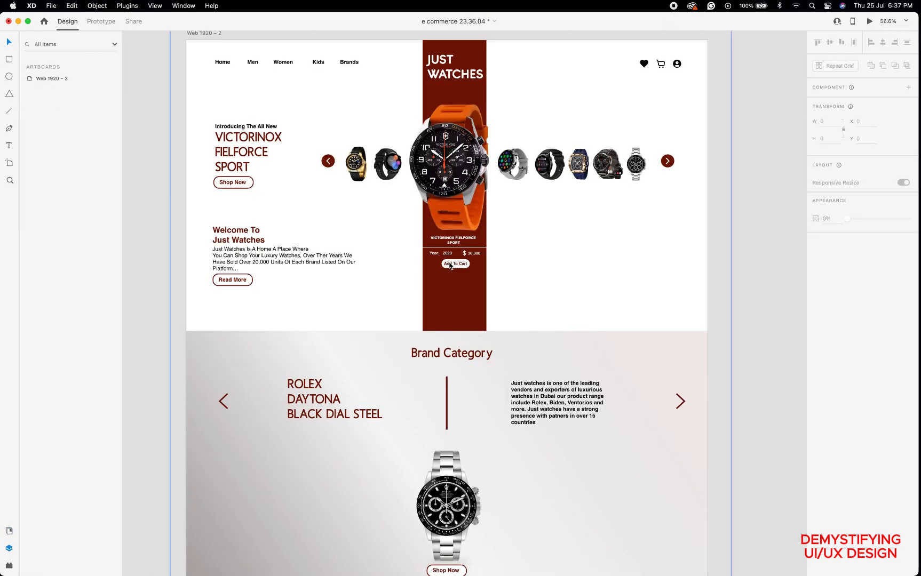
# Preview the Web 1920 – 2 artboard and review its hero, Brand Category section and image tiles.
pyautogui.scroll(3, 450, 265)
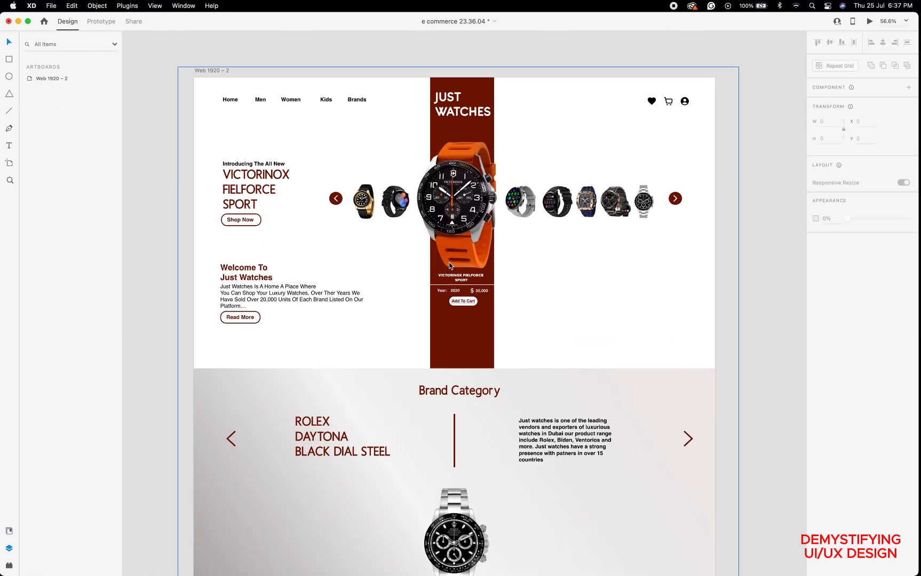
pyautogui.click(869, 23)
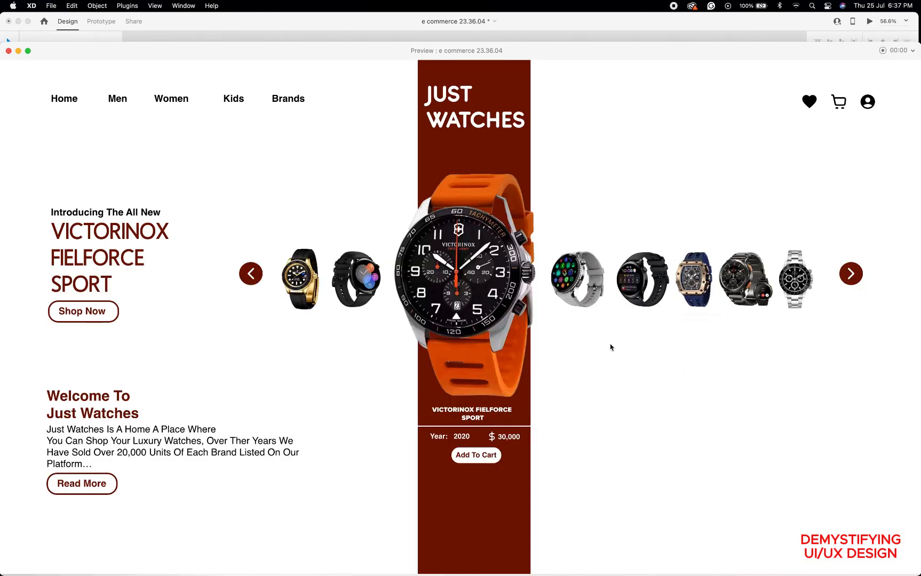
pyautogui.scroll(-10, 611, 347)
pyautogui.scroll(-2, 611, 348)
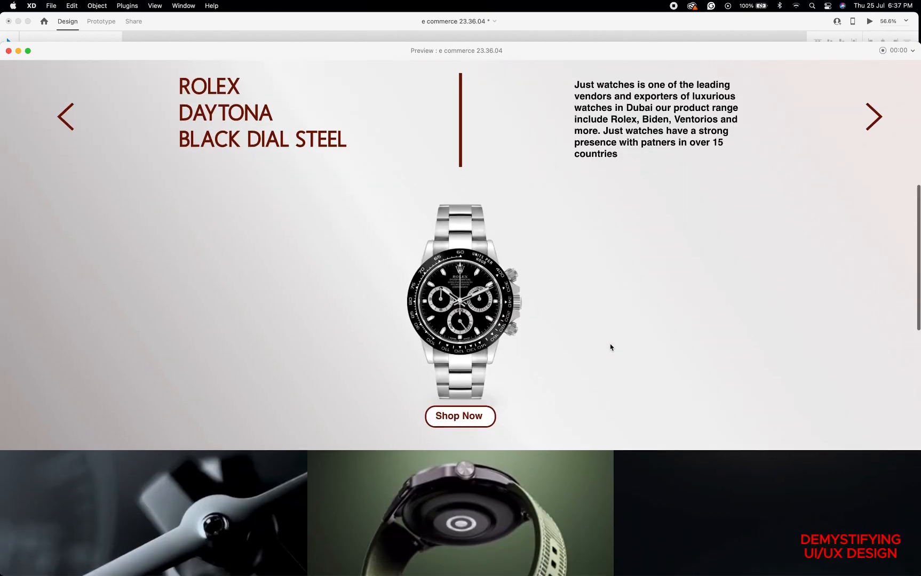
pyautogui.scroll(15, 611, 345)
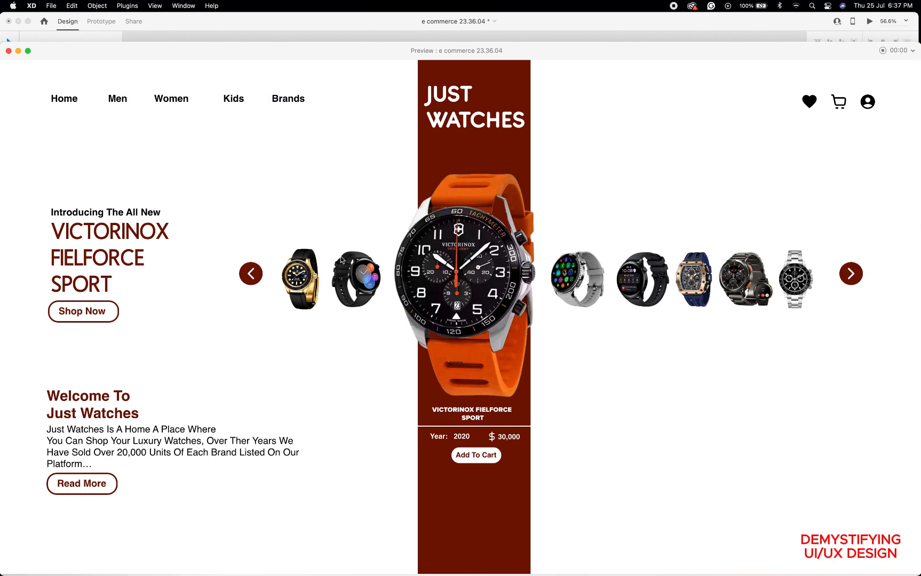
pyautogui.scroll(-3, 395, 312)
pyautogui.scroll(-9, 394, 312)
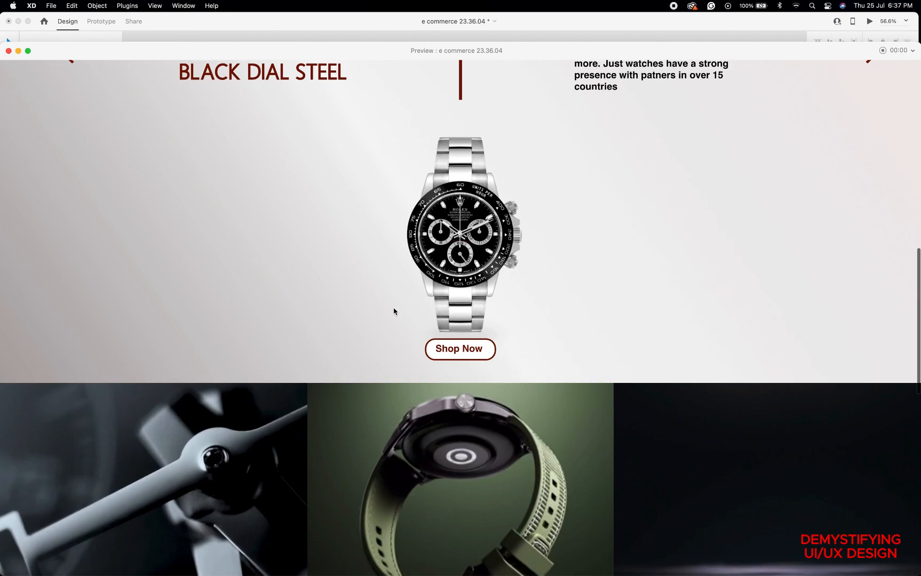
pyautogui.scroll(12, 73, 79)
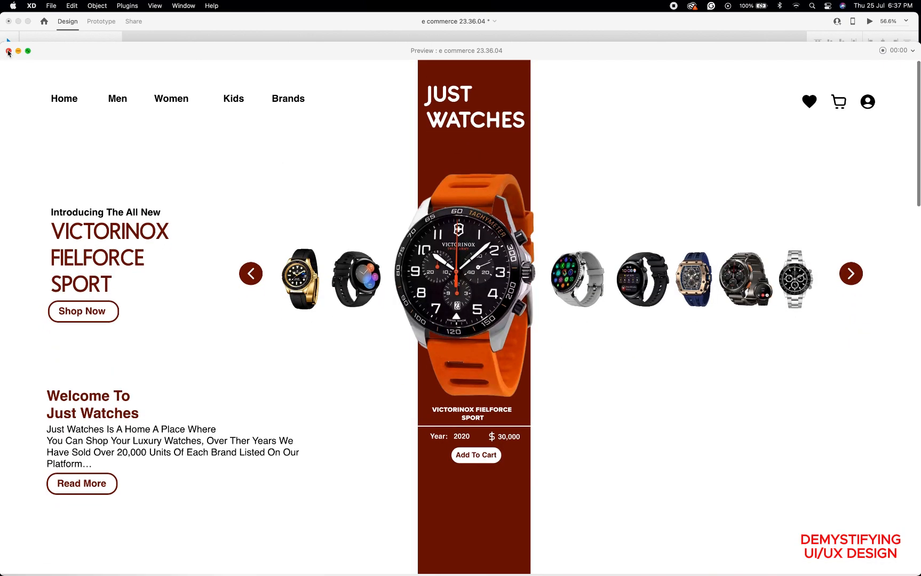
pyautogui.click(9, 51)
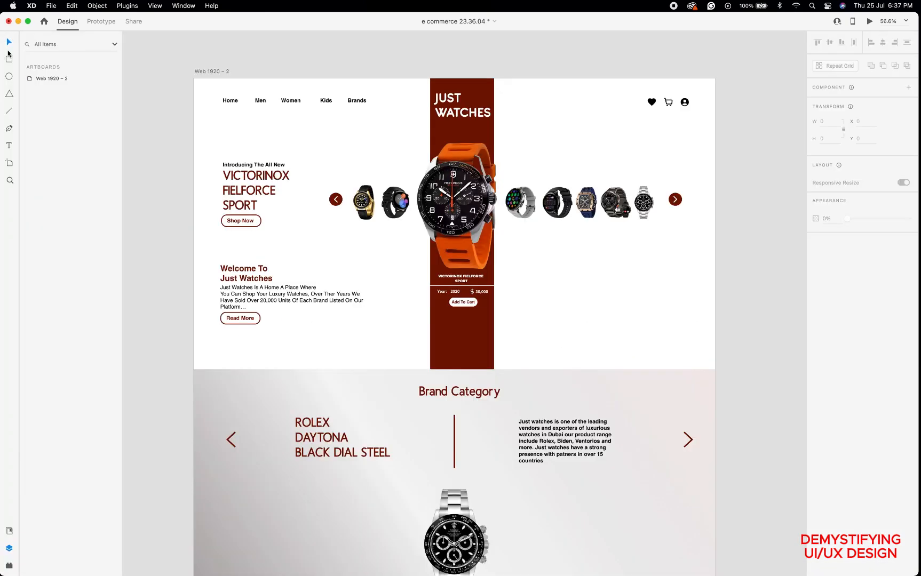
pyautogui.click(231, 104)
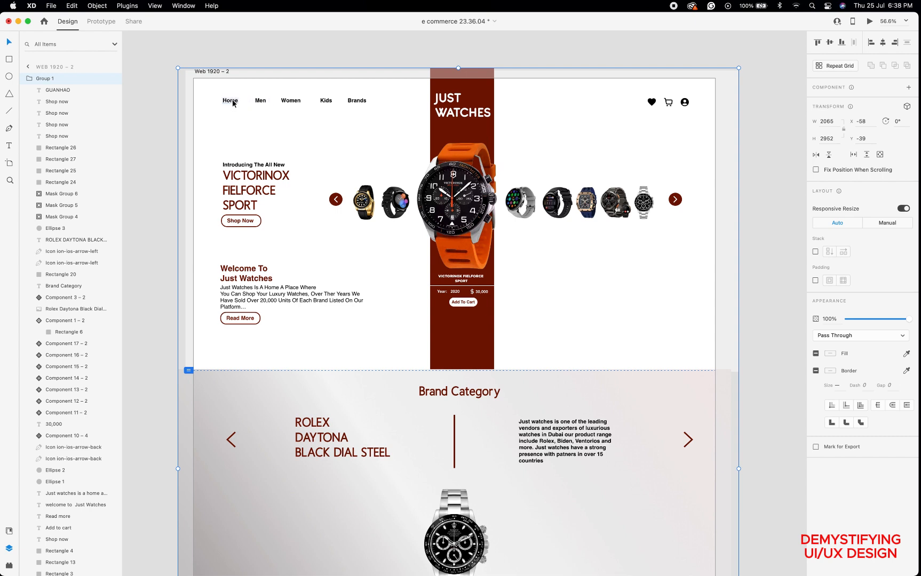
pyautogui.doubleClick(233, 104)
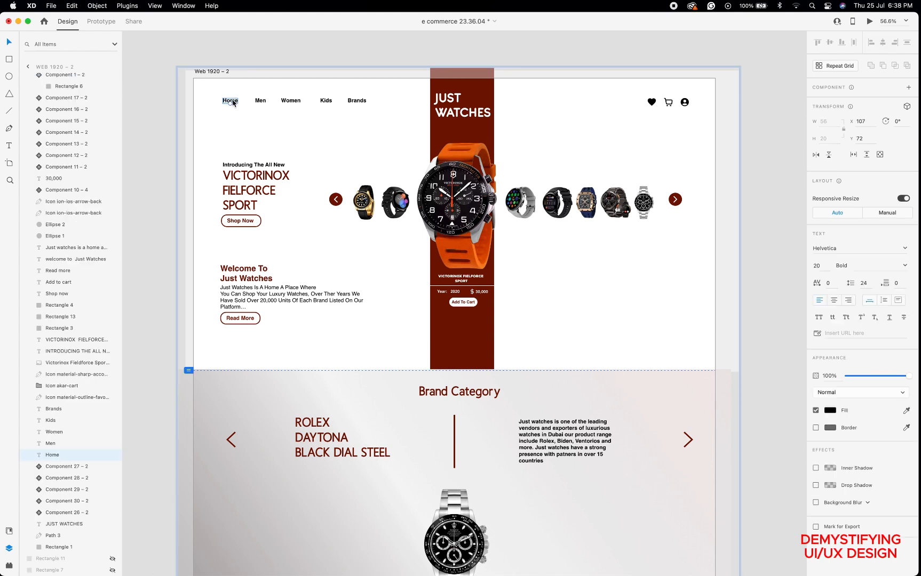
pyautogui.keyDown('shift'); pyautogui.click(261, 102); pyautogui.keyUp('shift')
pyautogui.keyDown('shift'); pyautogui.click(287, 102); pyautogui.keyUp('shift')
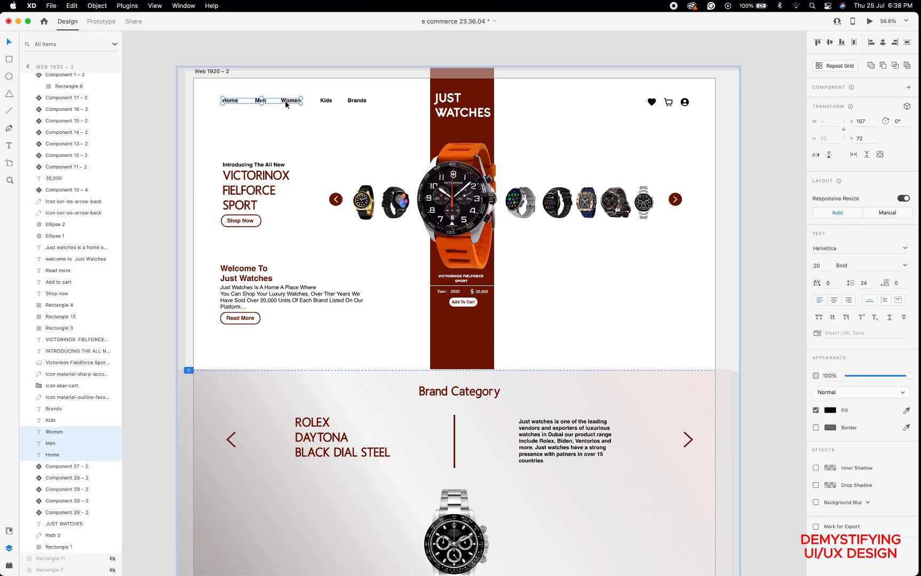
pyautogui.keyDown('shift'); pyautogui.click(323, 101); pyautogui.keyUp('shift')
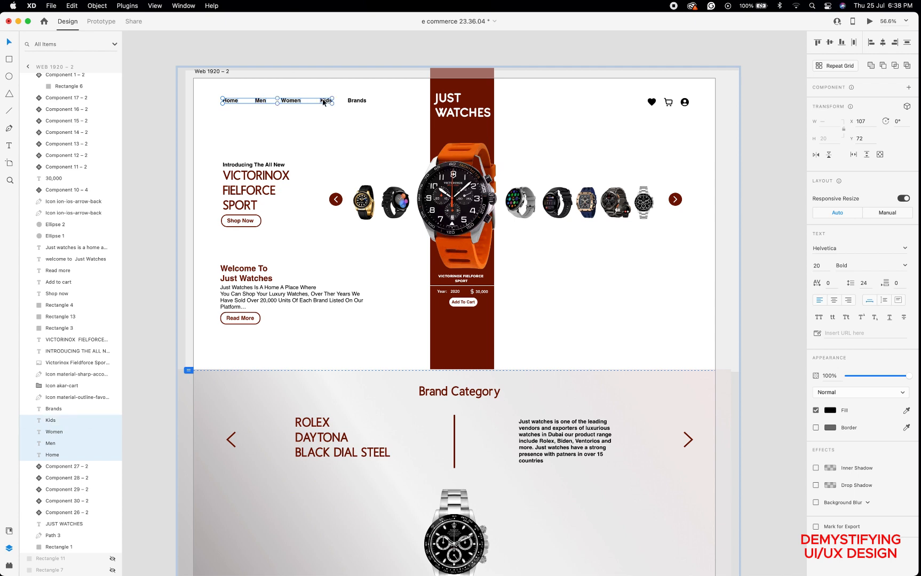
pyautogui.keyDown('shift'); pyautogui.click(353, 101); pyautogui.keyUp('shift')
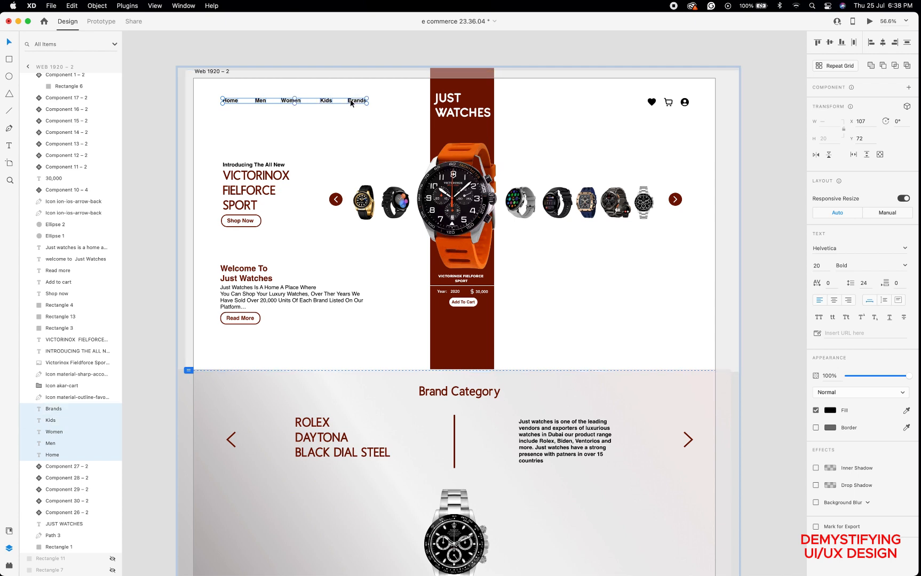
pyautogui.keyDown('shift'); pyautogui.click(651, 103); pyautogui.keyUp('shift')
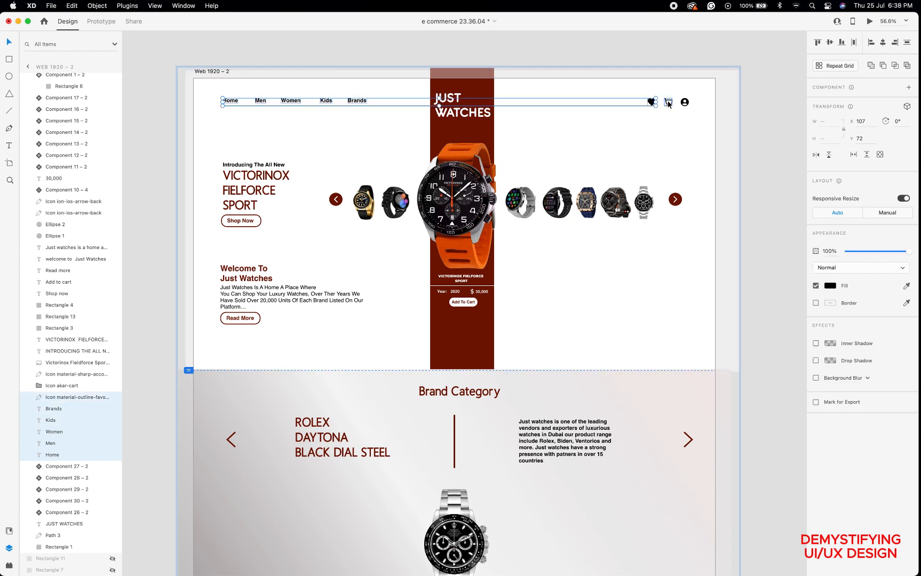
pyautogui.keyDown('shift'); pyautogui.click(669, 103); pyautogui.keyUp('shift')
pyautogui.keyDown('shift'); pyautogui.click(685, 103); pyautogui.keyUp('shift')
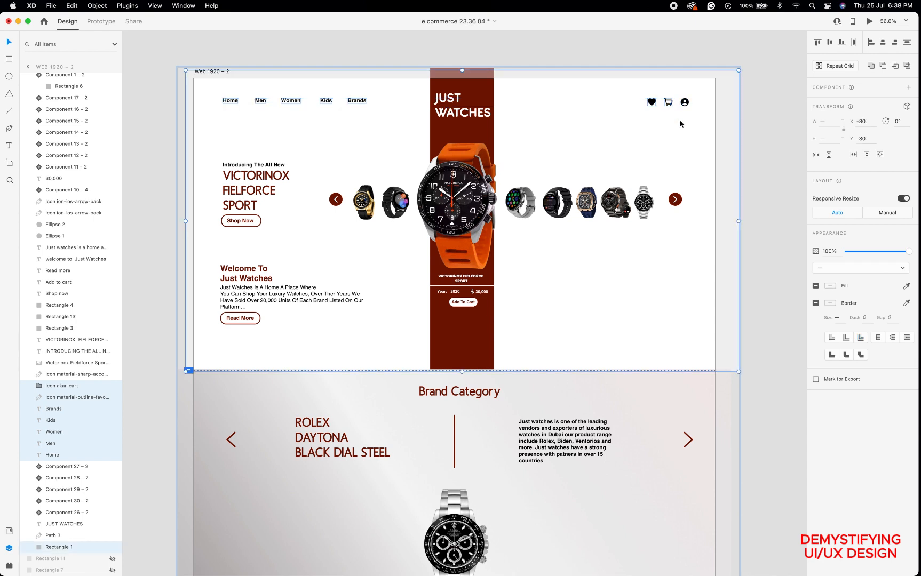
pyautogui.press('super+z')
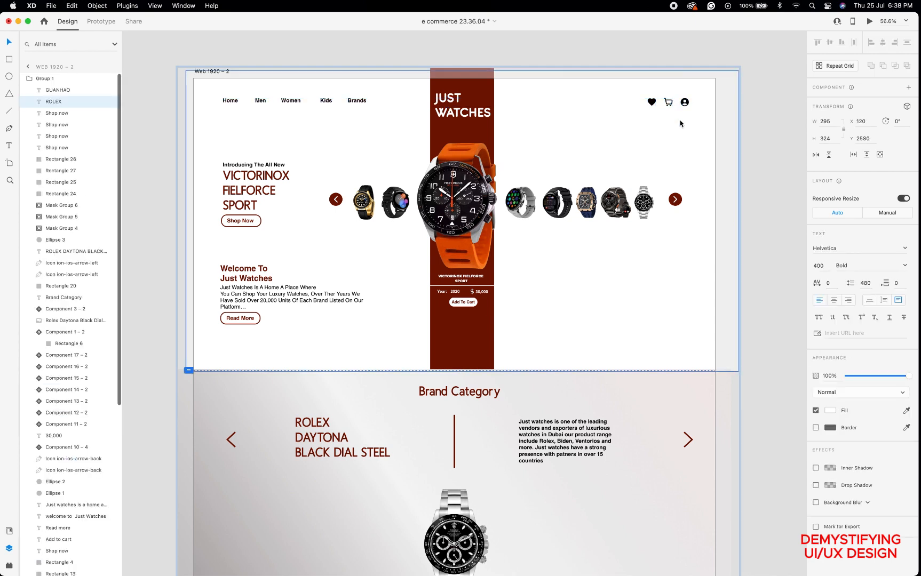
# Group the account, cart and heart icons, the five navigation links from Home to Brands, and the JUST WATCHES logo text.
pyautogui.click(686, 104)
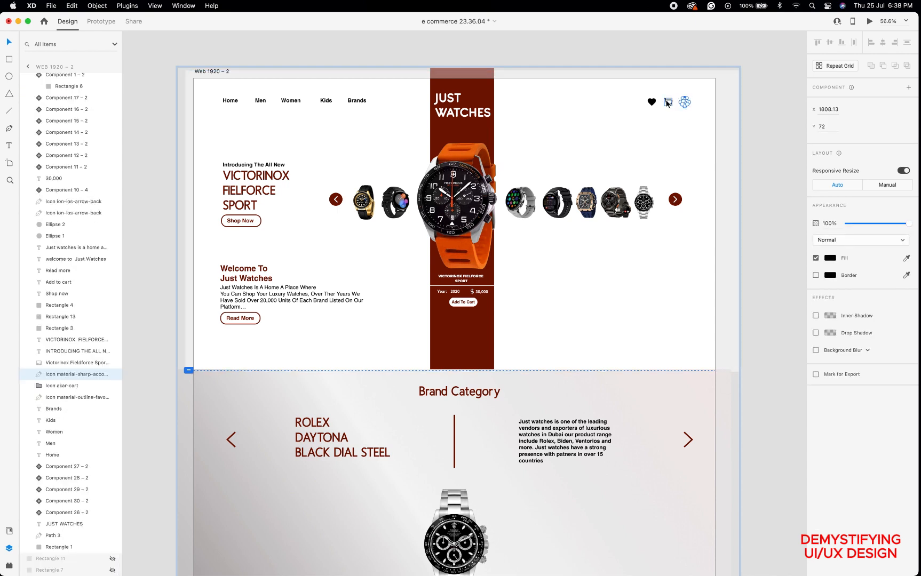
pyautogui.keyDown('shift'); pyautogui.click(667, 103); pyautogui.keyUp('shift')
pyautogui.keyDown('shift'); pyautogui.click(651, 102); pyautogui.keyUp('shift')
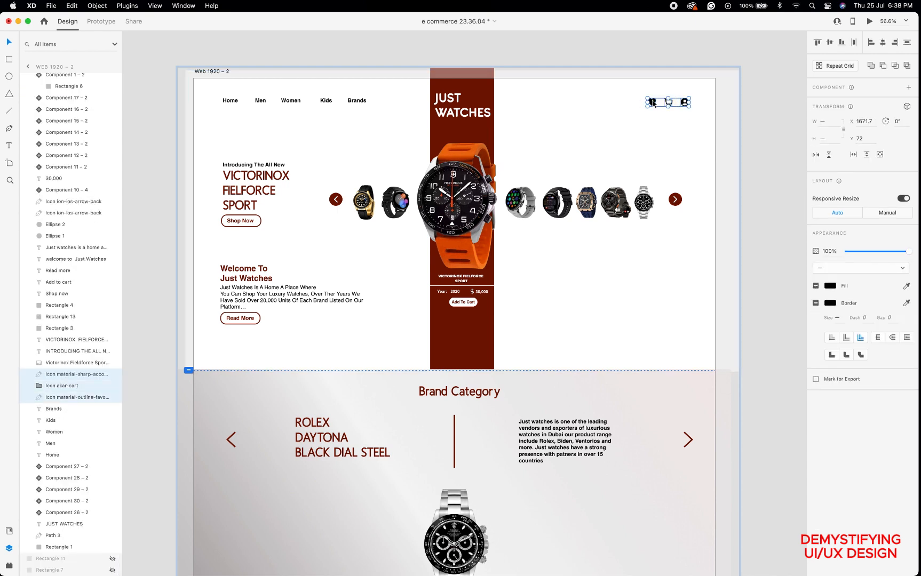
pyautogui.keyDown('shift'); pyautogui.click(363, 104); pyautogui.keyUp('shift')
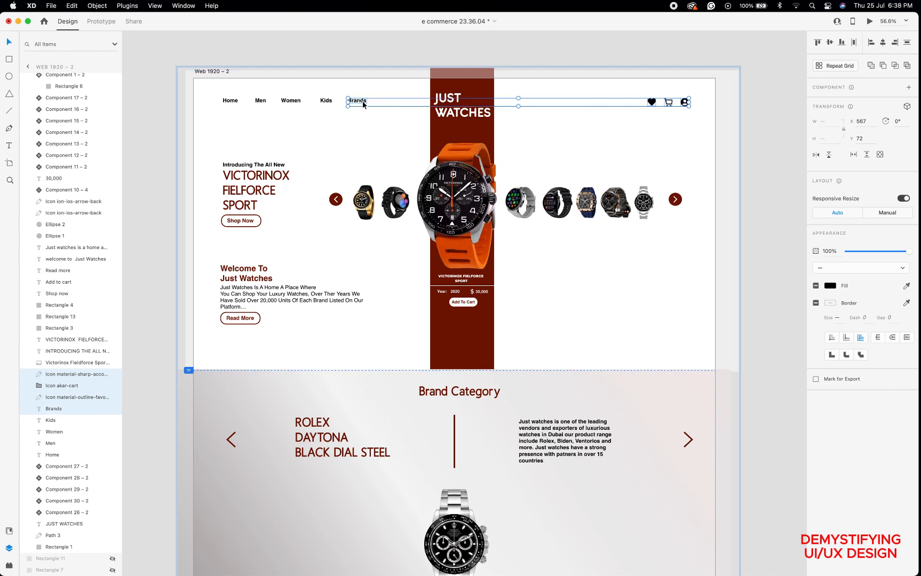
pyautogui.keyDown('shift'); pyautogui.click(320, 99); pyautogui.keyUp('shift')
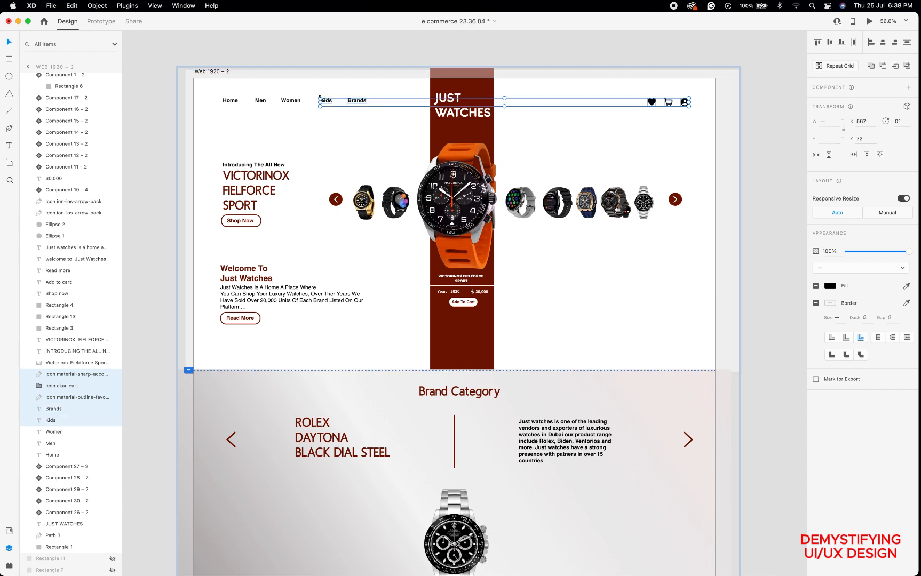
pyautogui.keyDown('shift'); pyautogui.click(290, 101); pyautogui.keyUp('shift')
pyautogui.keyDown('shift'); pyautogui.click(262, 101); pyautogui.keyUp('shift')
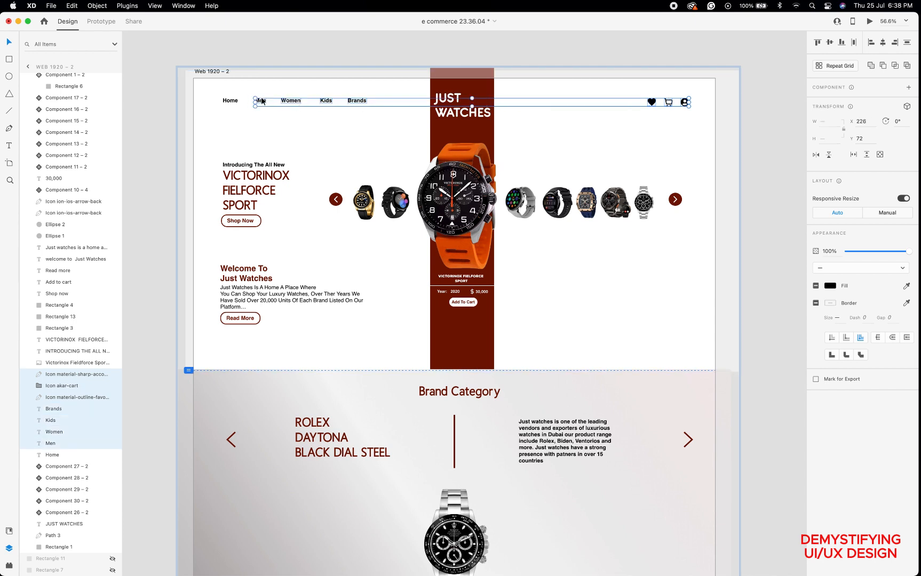
pyautogui.keyDown('shift'); pyautogui.click(236, 102); pyautogui.keyUp('shift')
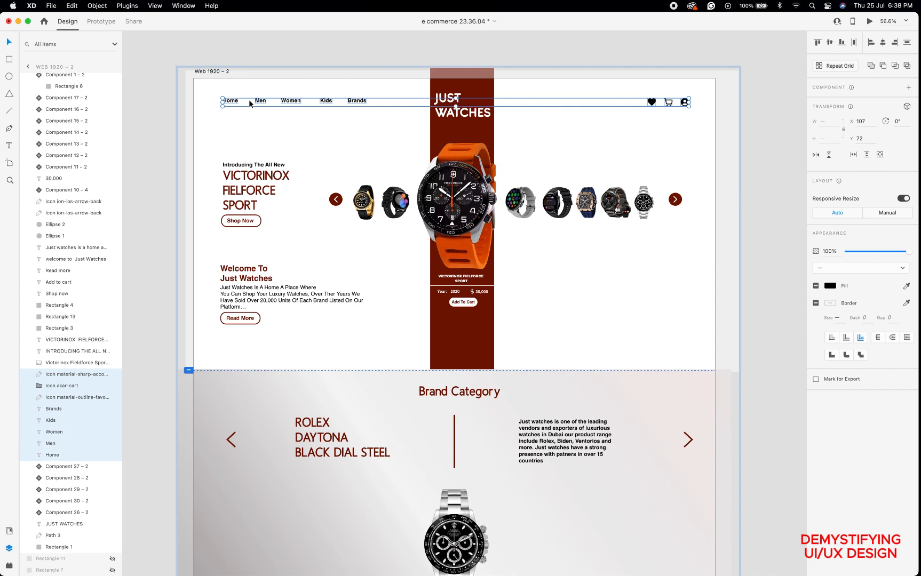
pyautogui.keyDown('shift'); pyautogui.click(456, 118); pyautogui.keyUp('shift')
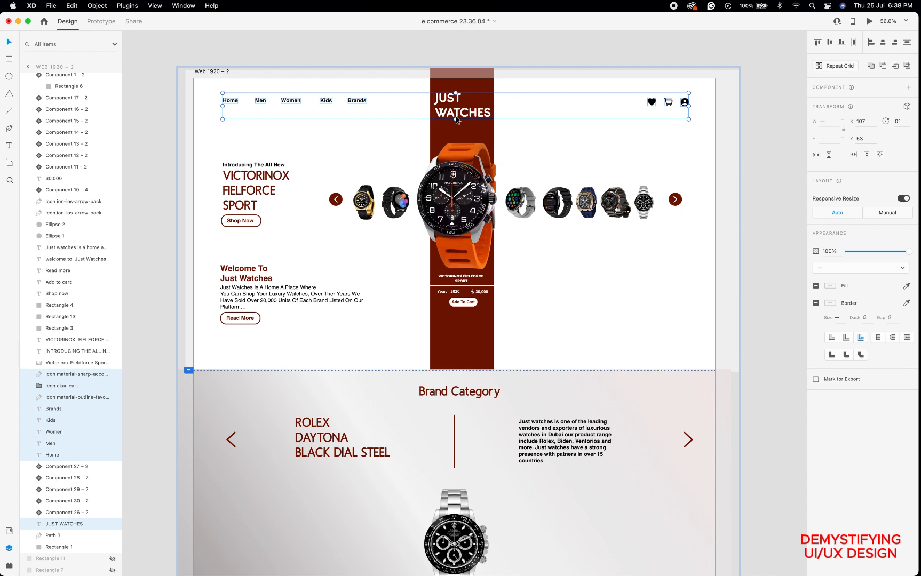
pyautogui.press('super+g')
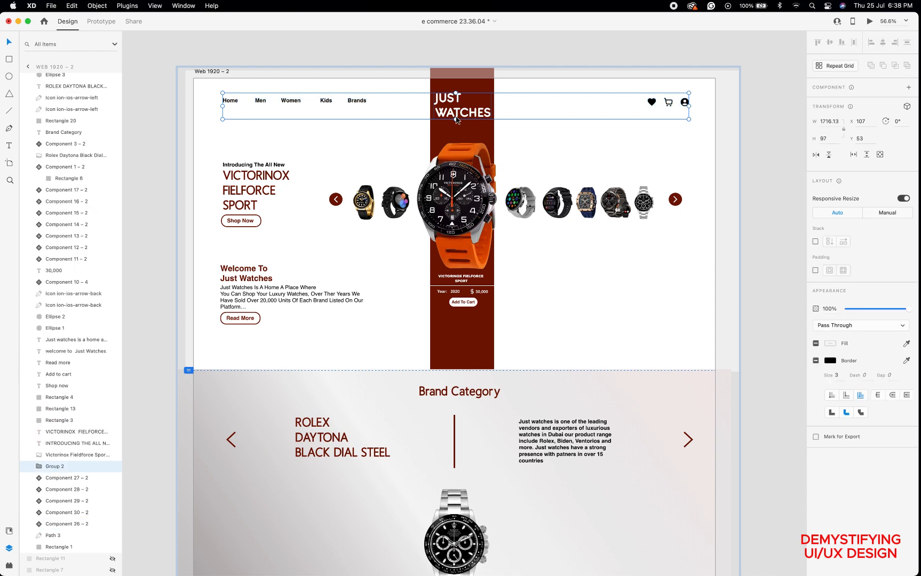
# Rename the new header group as top nav bar.
pyautogui.doubleClick(54, 466)
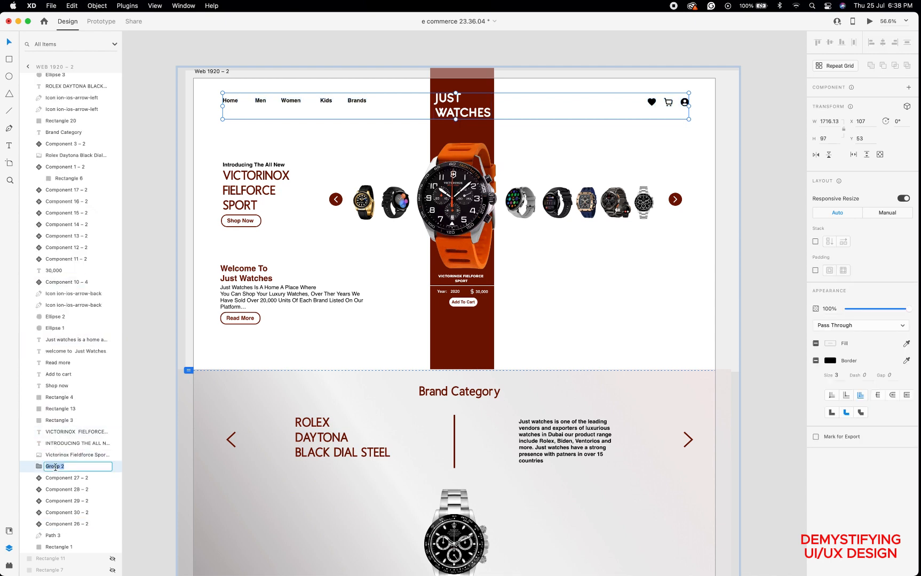
pyautogui.write('top nav bar')
pyautogui.press('Return')
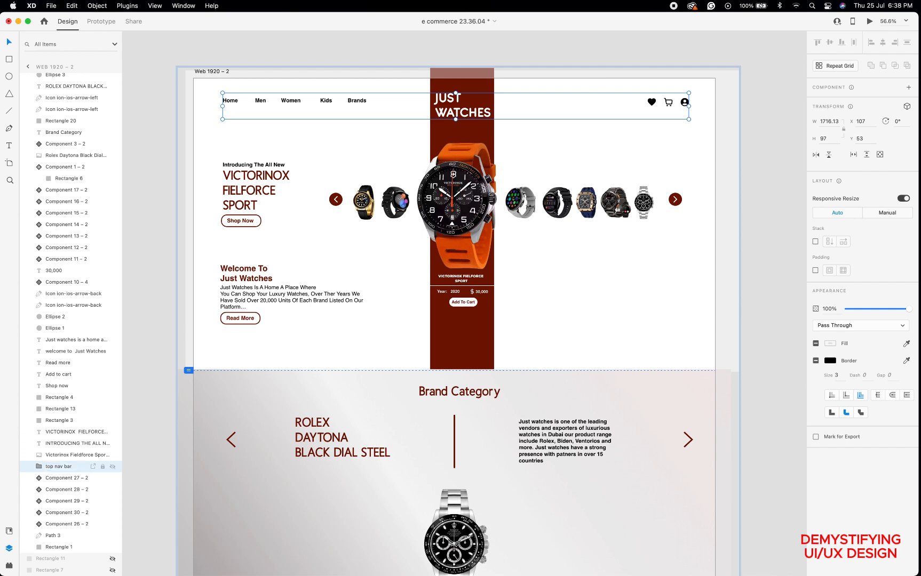
# Move the top nav bar group out of Group 1 to the top of the Web 1920 – 2 layer order.
pyautogui.click(39, 467)
pyautogui.moveTo(39, 468); pyautogui.dragTo(53, 99)
pyautogui.scroll(5, 51, 128)
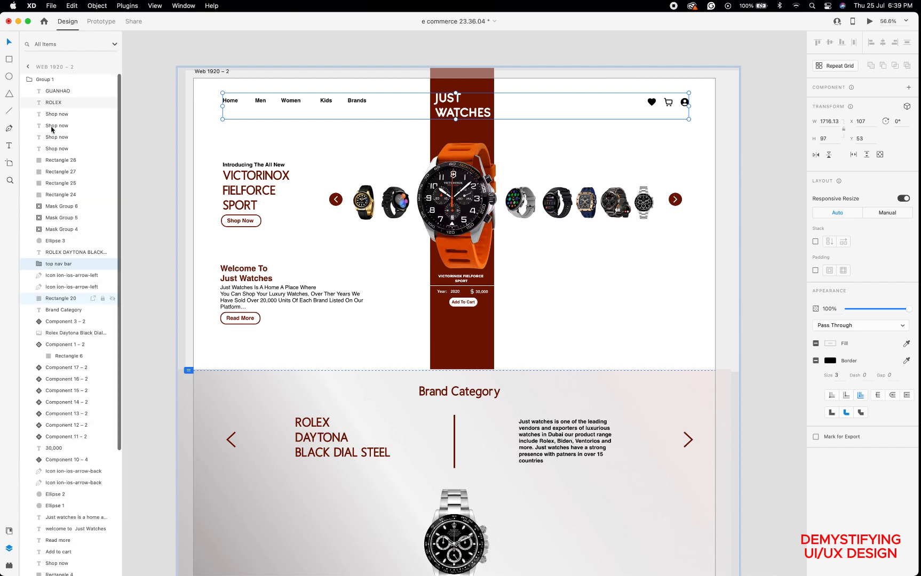
pyautogui.moveTo(41, 265); pyautogui.dragTo(31, 78)
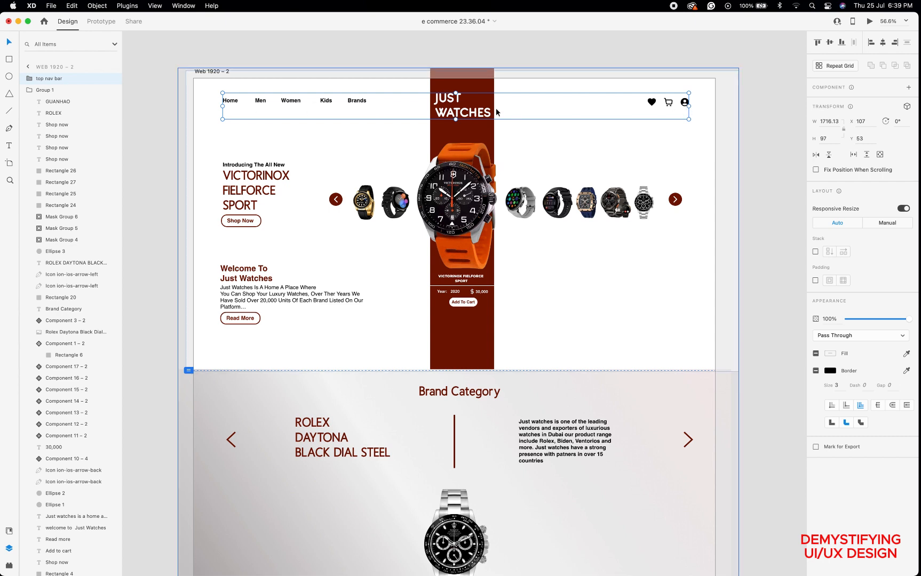
# Fix the position of the top nav bar group when scrolling.
pyautogui.click(816, 170)
# Preview the page and check how the top nav bar overlaps the hero, Brand Category section and image tiles while scrolling.
pyautogui.click(869, 22)
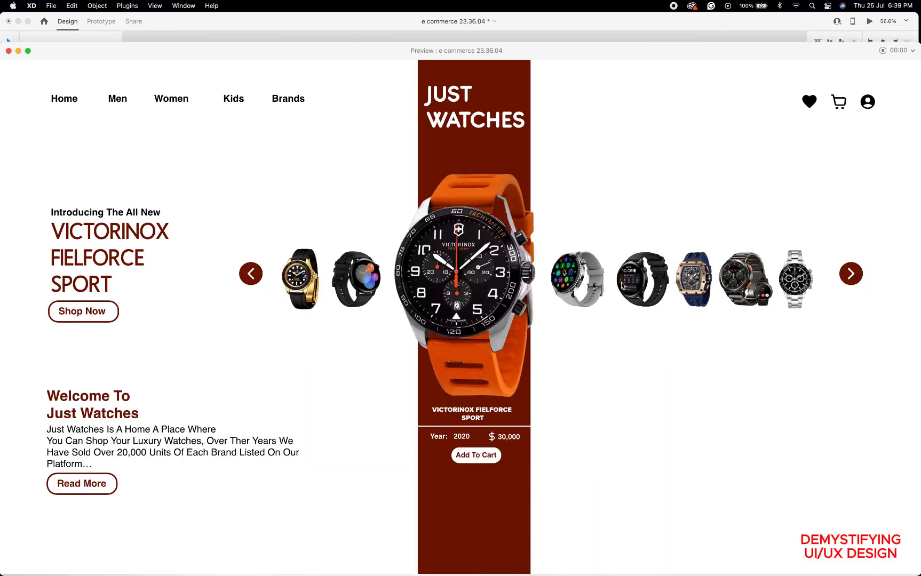
pyautogui.scroll(-10, 592, 312)
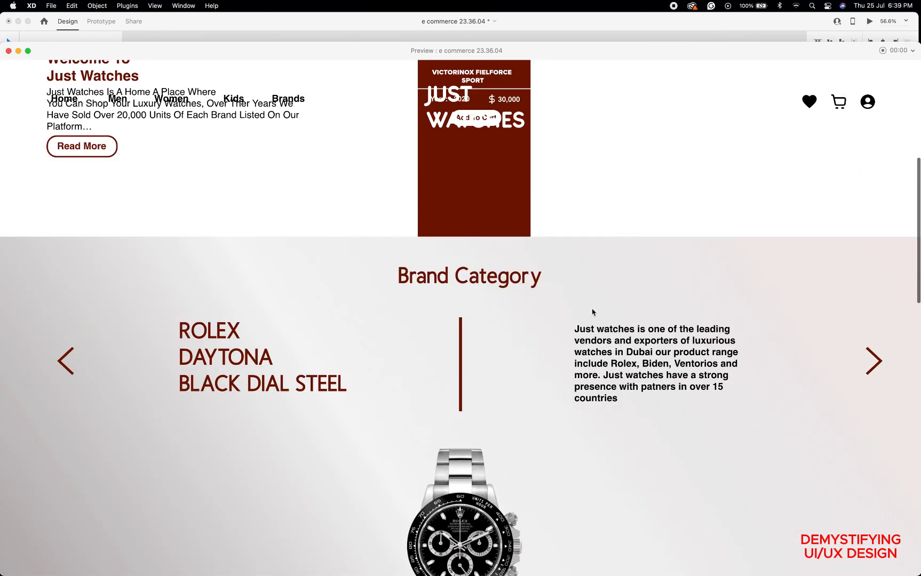
pyautogui.scroll(-5, 592, 312)
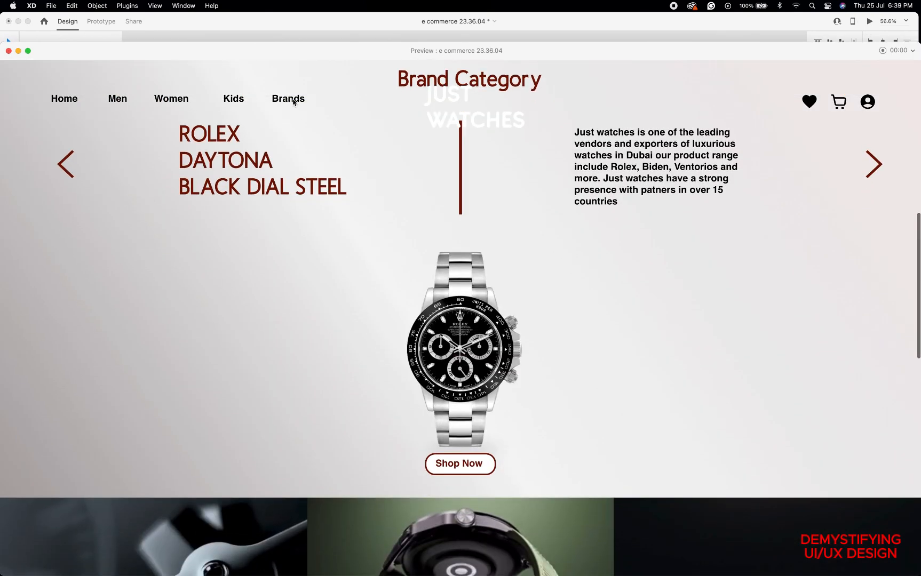
pyautogui.scroll(-15, 397, 168)
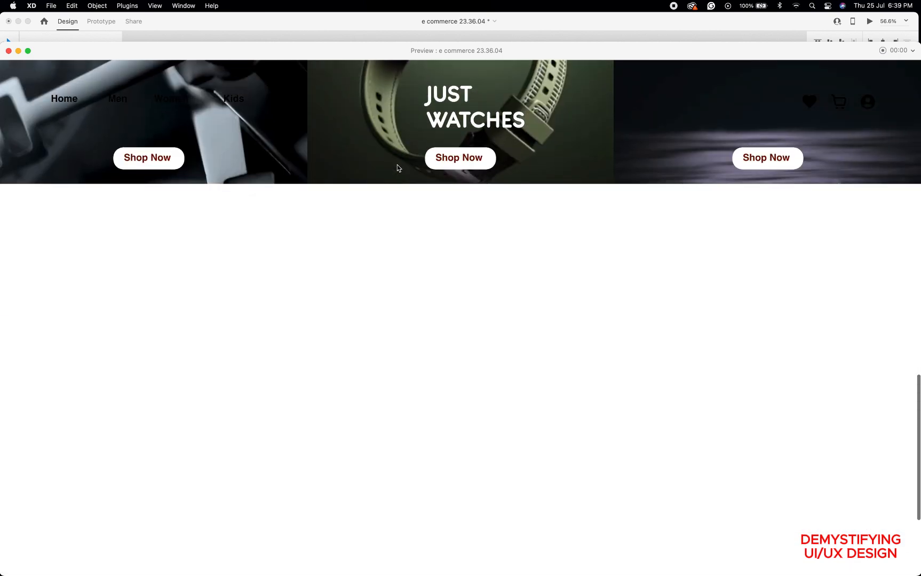
pyautogui.scroll(-4, 397, 168)
pyautogui.scroll(5, 397, 168)
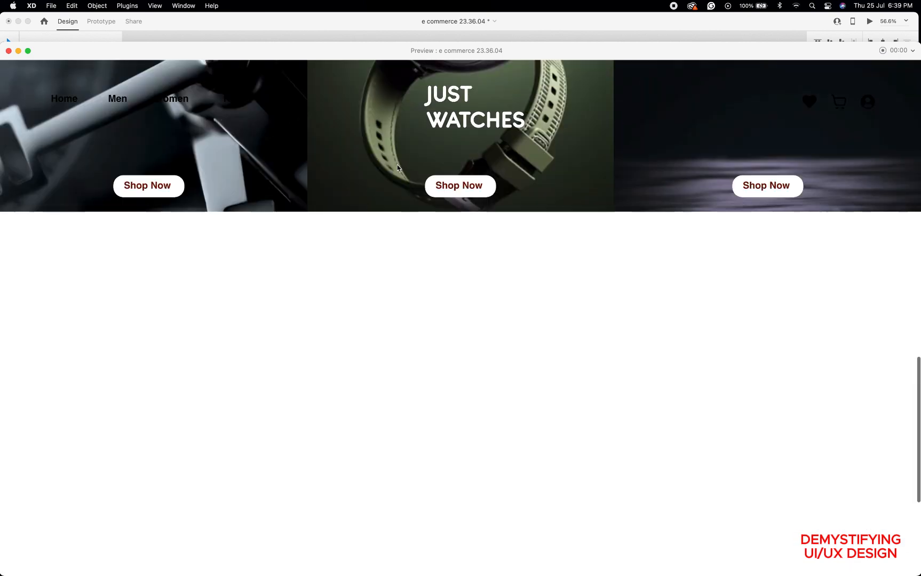
pyautogui.scroll(11, 397, 168)
pyautogui.scroll(-6, 397, 168)
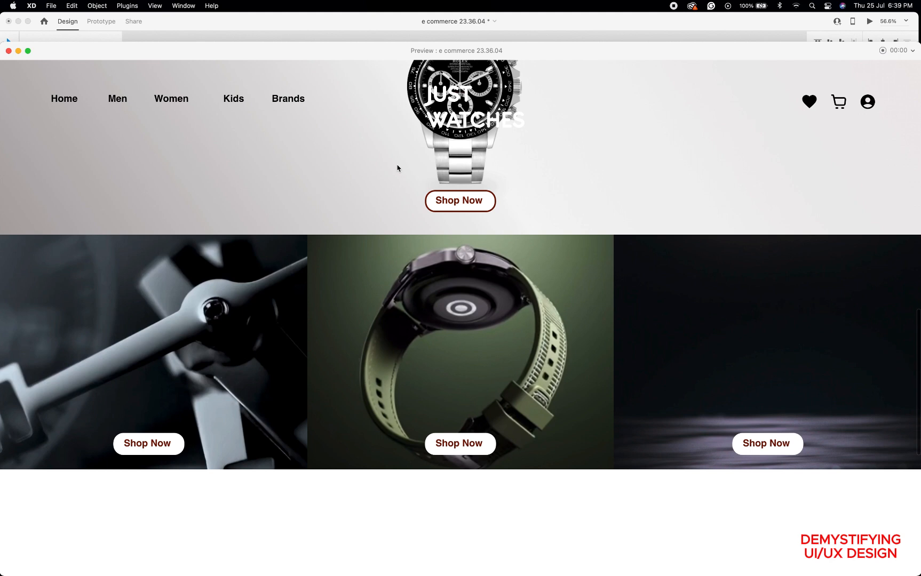
pyautogui.scroll(-8, 397, 168)
pyautogui.scroll(7, 397, 168)
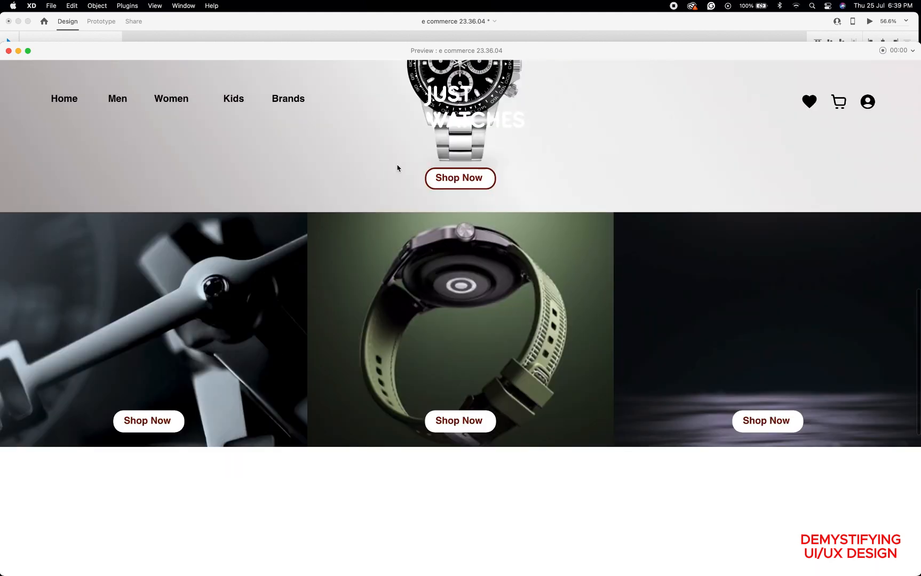
pyautogui.scroll(10, 397, 168)
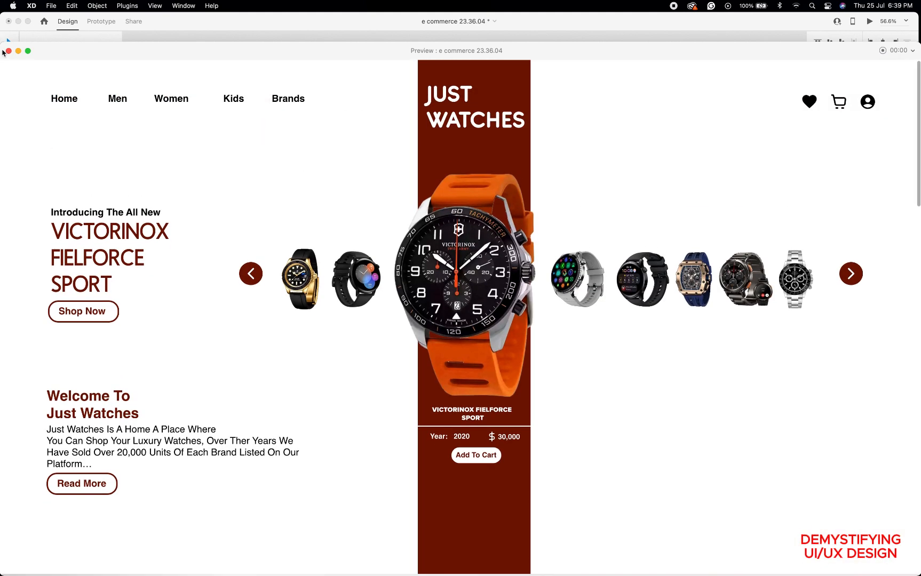
pyautogui.click(8, 51)
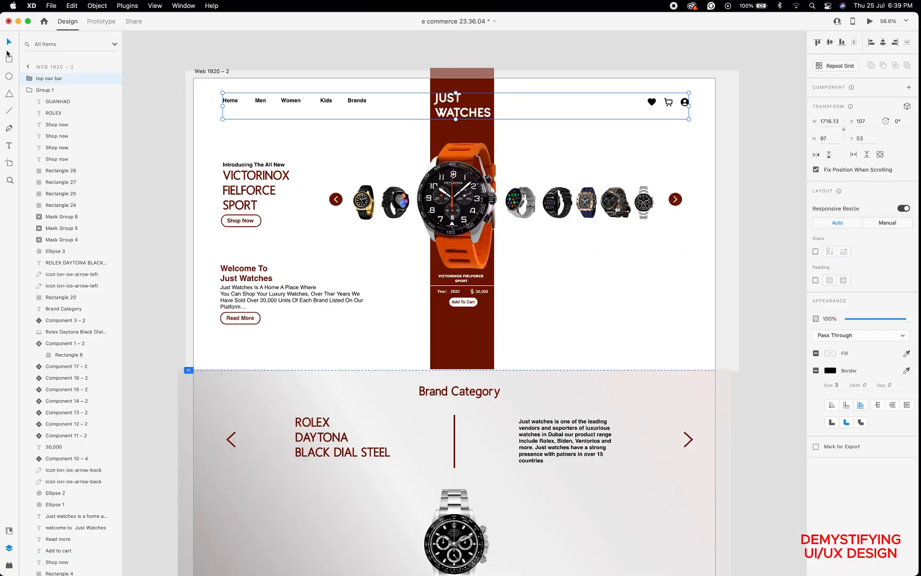
# Draw a rectangle about 1911 by 164 across the top of the Web 1920 – 2 artboard, behind which the header sits.
pyautogui.click(29, 79)
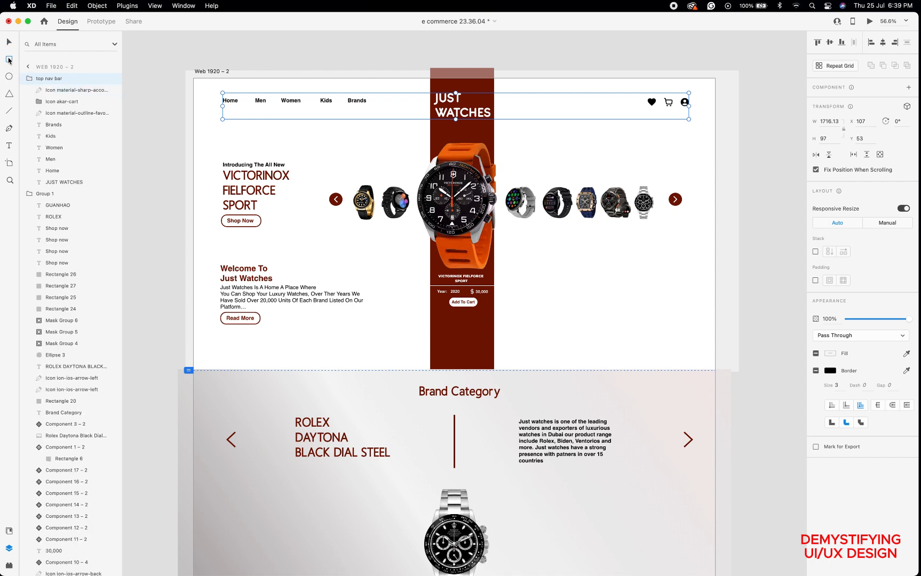
pyautogui.click(9, 59)
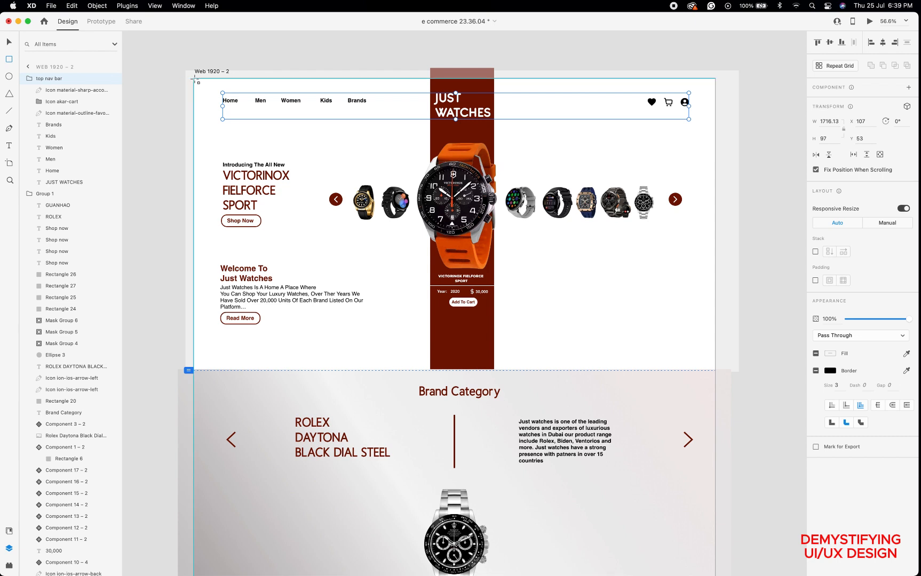
pyautogui.moveTo(194, 79)
pyautogui.mouseDown()
pyautogui.moveTo(264, 112)
pyautogui.moveTo(421, 126)
pyautogui.moveTo(615, 135)
pyautogui.moveTo(713, 124)
pyautogui.mouseUp()
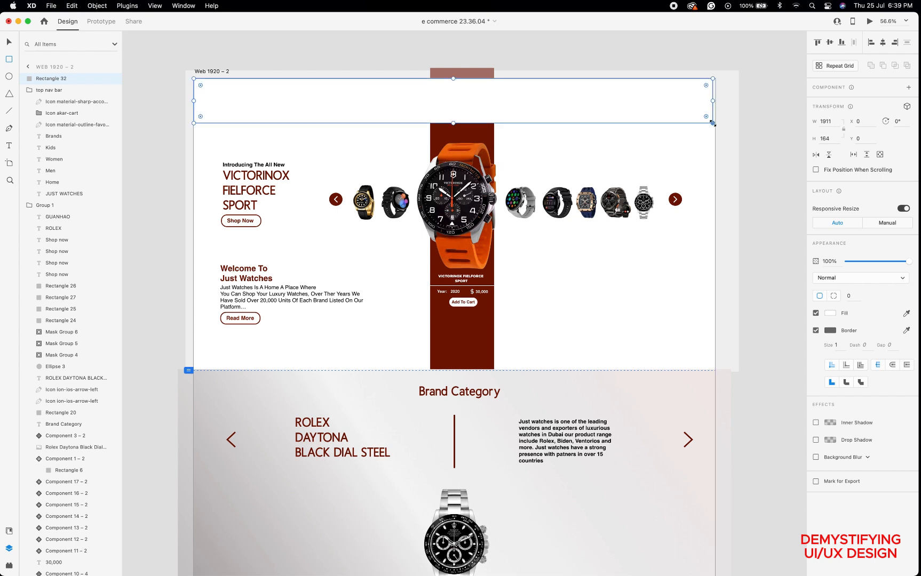
# Replace the header rectangle's border with a drop shadow at Y 5 and move it to the bottom of the top nav bar group.
pyautogui.click(816, 331)
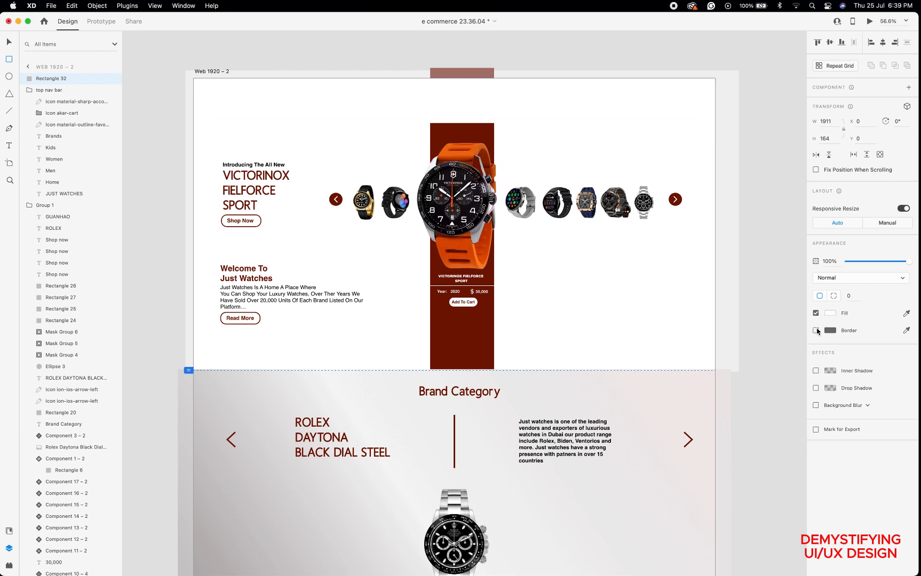
pyautogui.click(815, 388)
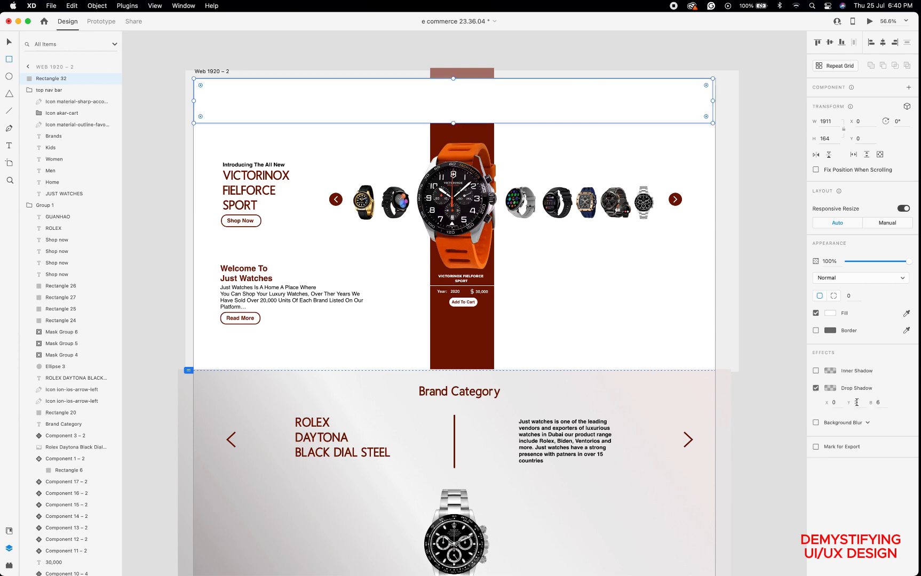
pyautogui.press('Return')
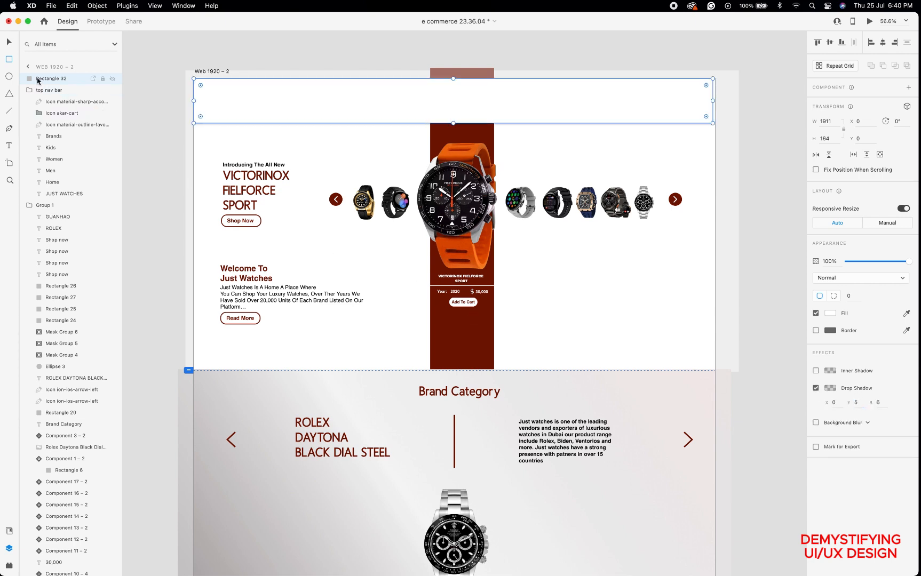
pyautogui.moveTo(31, 81); pyautogui.dragTo(37, 199)
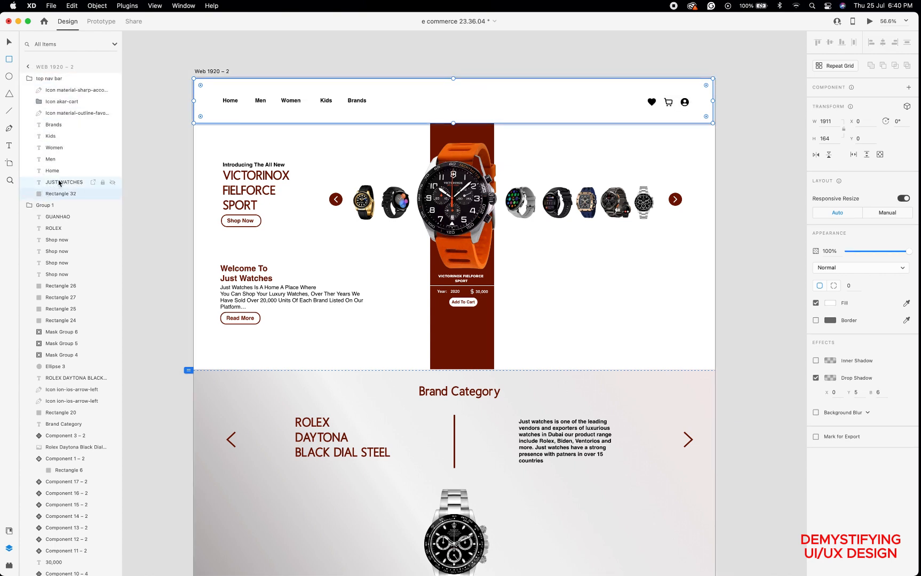
# Recolour the JUST WATCHES logo text in the top nav bar group with the document colour #761300.
pyautogui.doubleClick(59, 183)
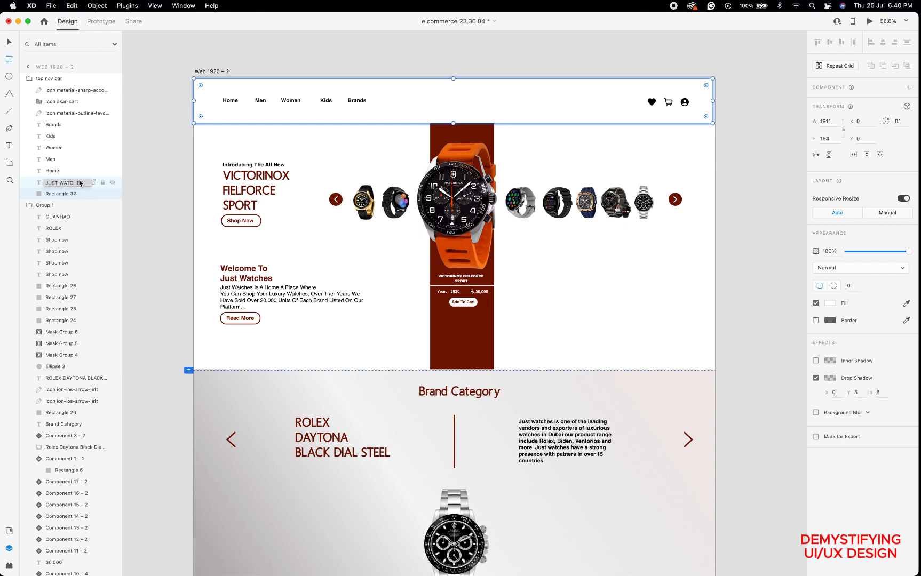
pyautogui.click(70, 183)
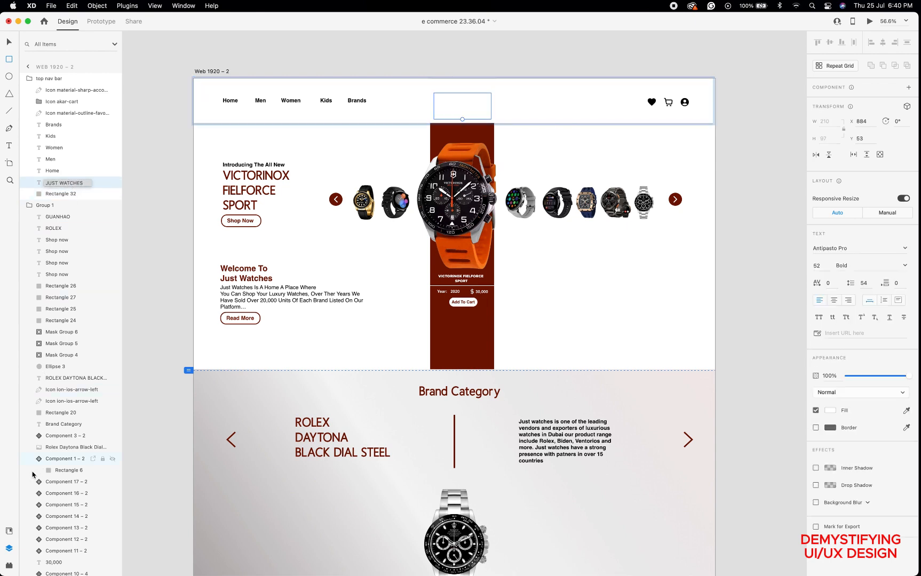
pyautogui.click(10, 531)
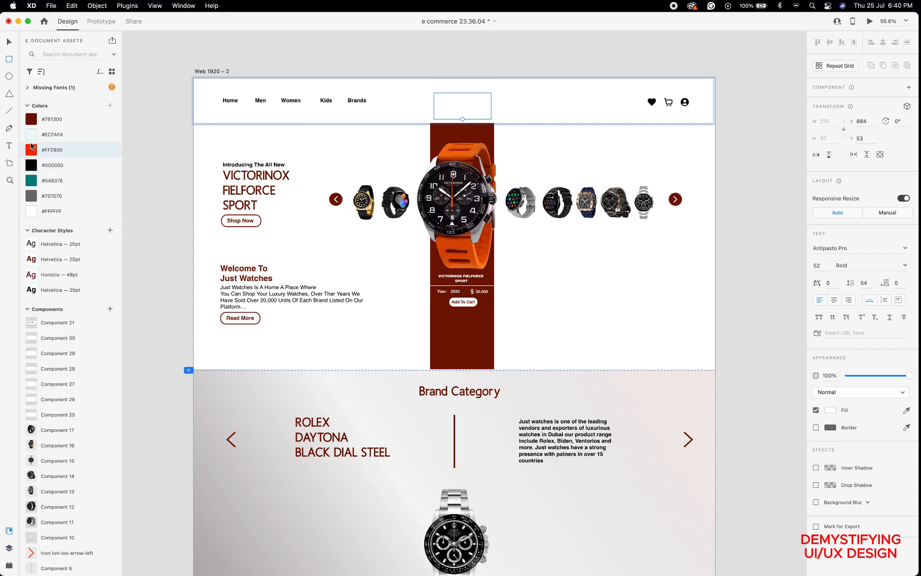
pyautogui.click(27, 120)
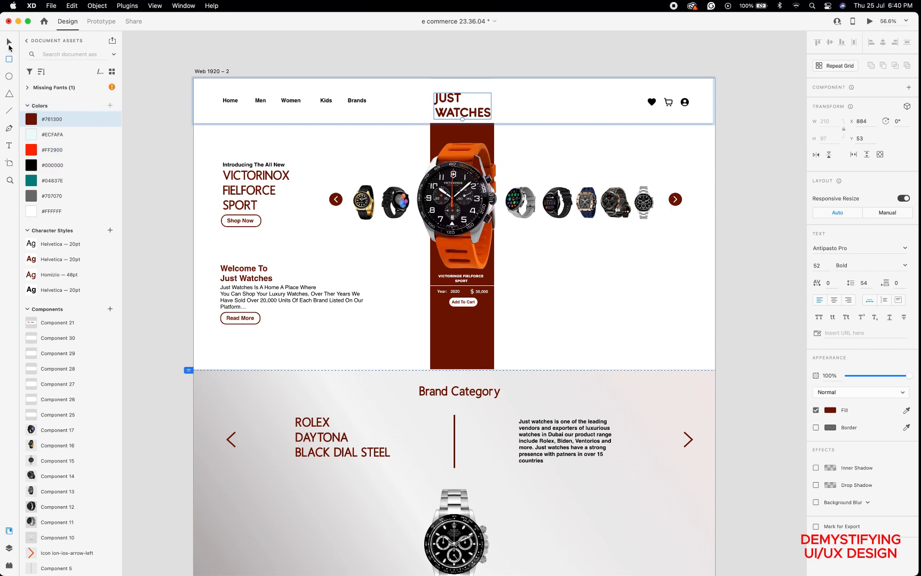
pyautogui.click(9, 549)
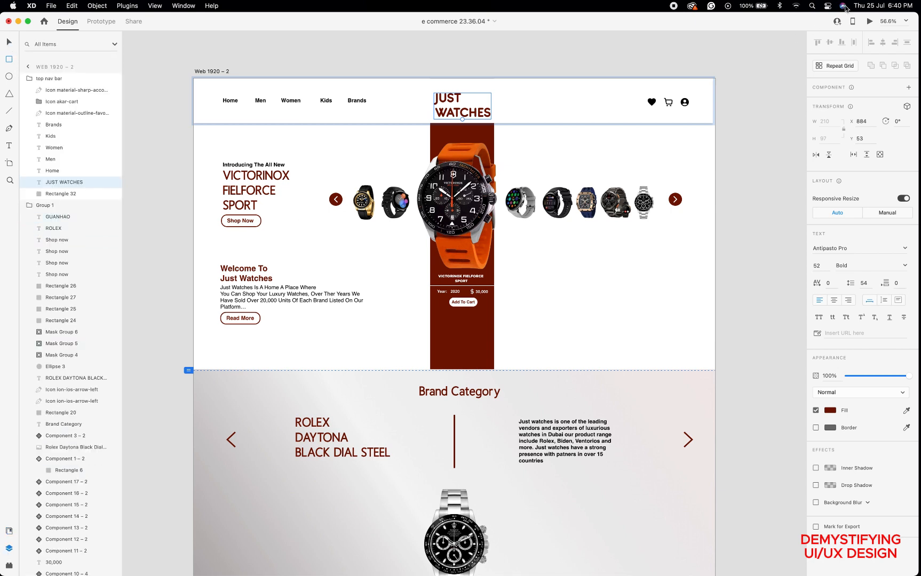
# Preview the page and check the white header bar with its shadow and dark red logo while scrolling through the sections.
pyautogui.click(869, 22)
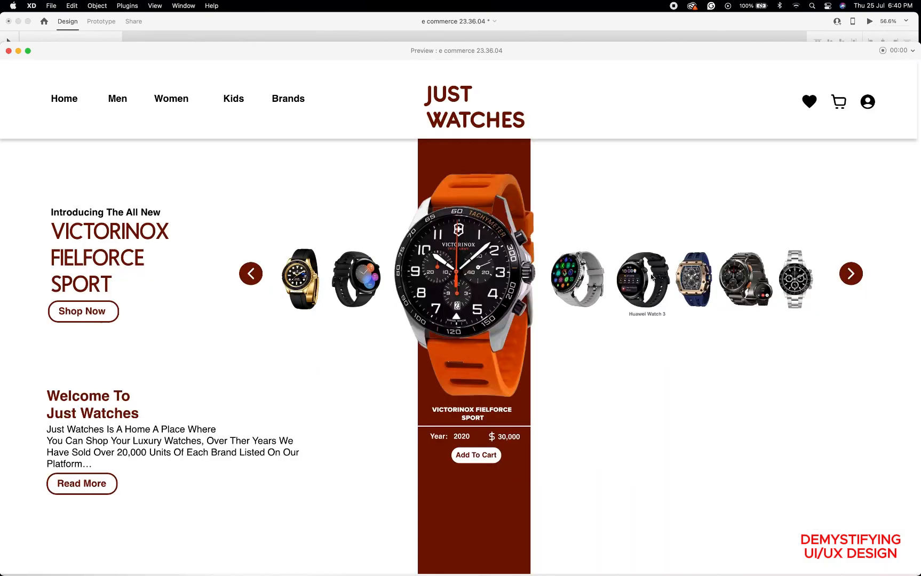
pyautogui.scroll(-3, 651, 278)
pyautogui.scroll(-15, 651, 278)
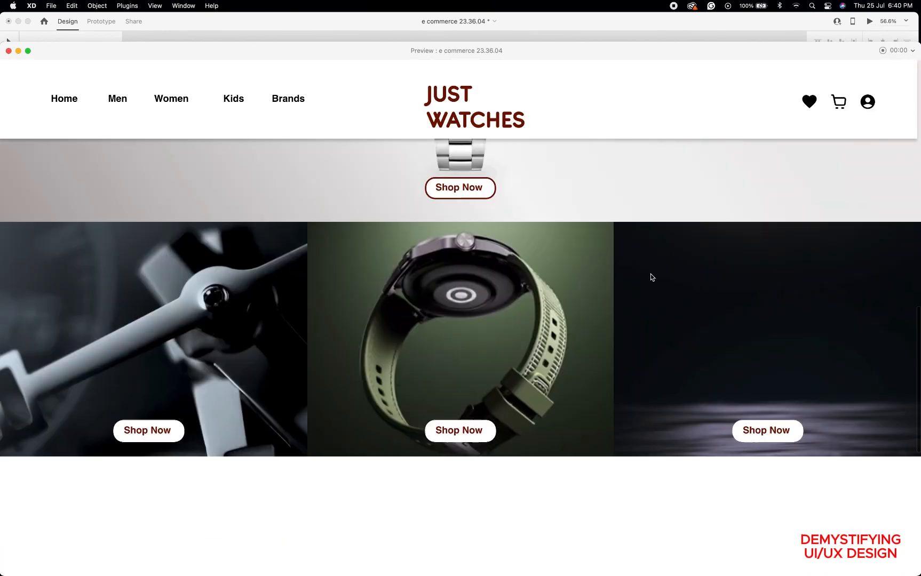
pyautogui.scroll(-2, 651, 278)
pyautogui.scroll(8, 651, 277)
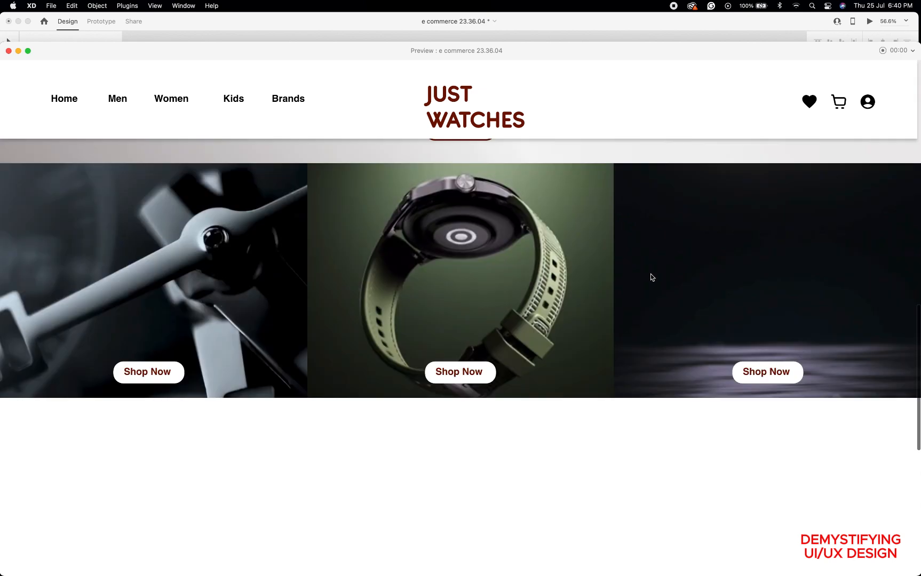
pyautogui.scroll(6, 651, 278)
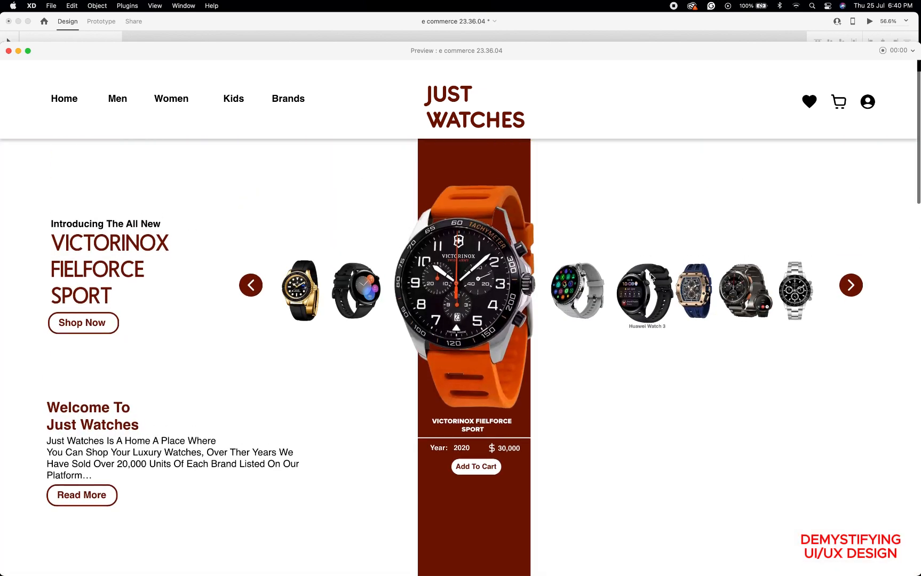
pyautogui.scroll(-4, 651, 278)
pyautogui.scroll(-3, 651, 276)
pyautogui.scroll(8, 651, 276)
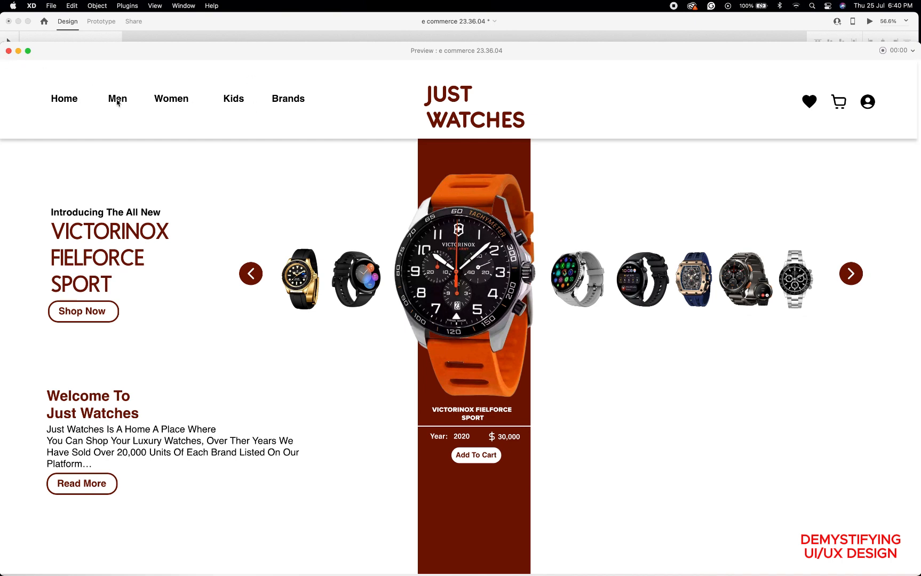
pyautogui.click(9, 51)
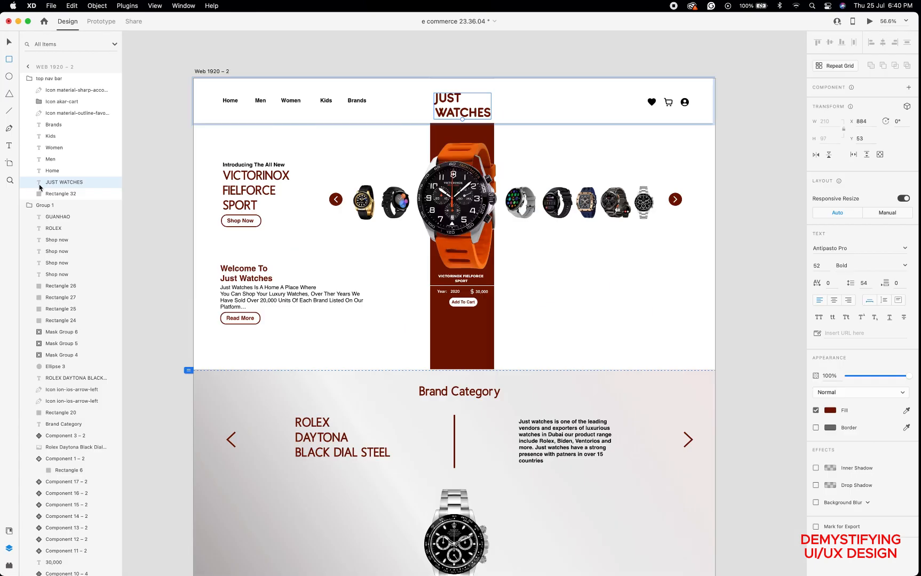
# Move Component 26 – 2 through Component 30 – 2 from Group 1 into the top nav bar group, between the Kids and Women layers.
pyautogui.scroll(-10, 69, 449)
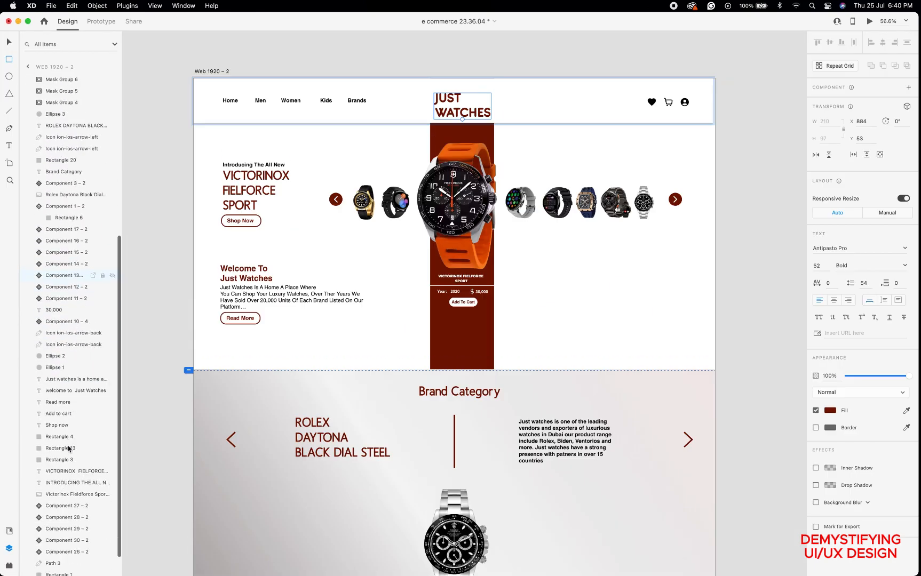
pyautogui.scroll(-2, 68, 450)
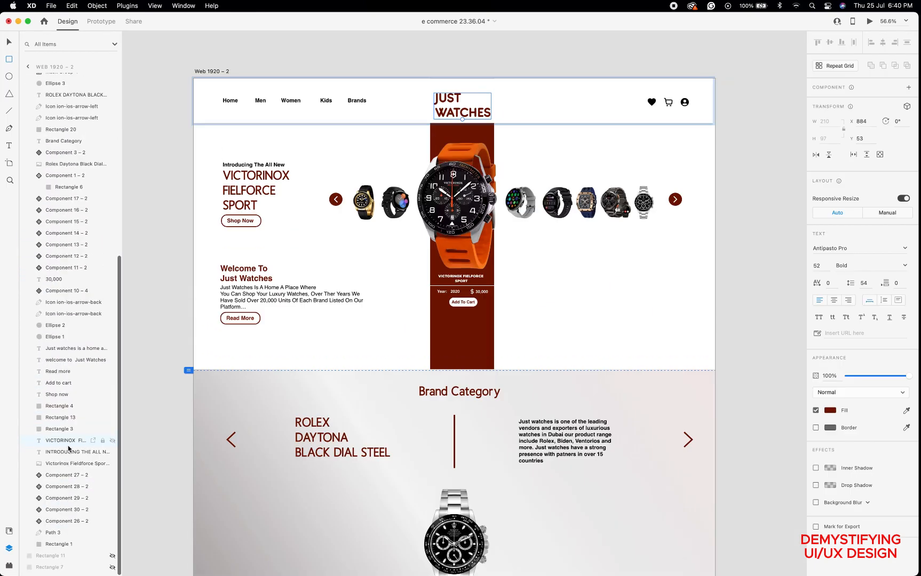
pyautogui.click(56, 525)
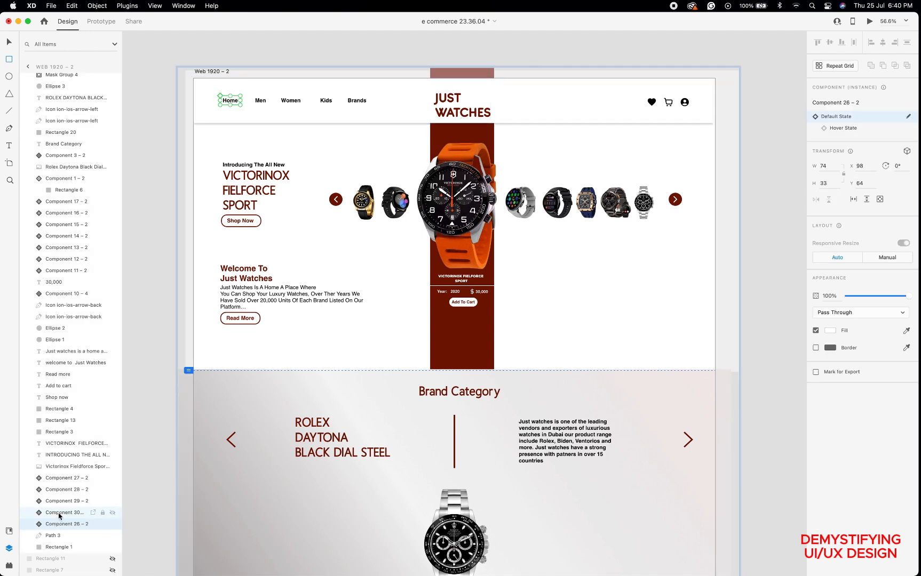
pyautogui.keyDown('shift'); pyautogui.click(67, 478); pyautogui.keyUp('shift')
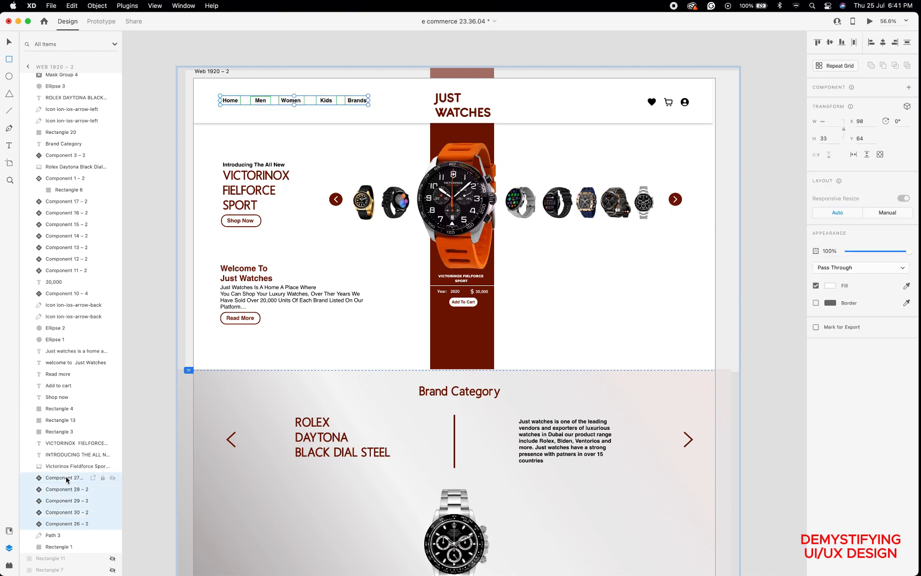
pyautogui.moveTo(66, 479); pyautogui.dragTo(56, 88)
pyautogui.scroll(5, 58, 122)
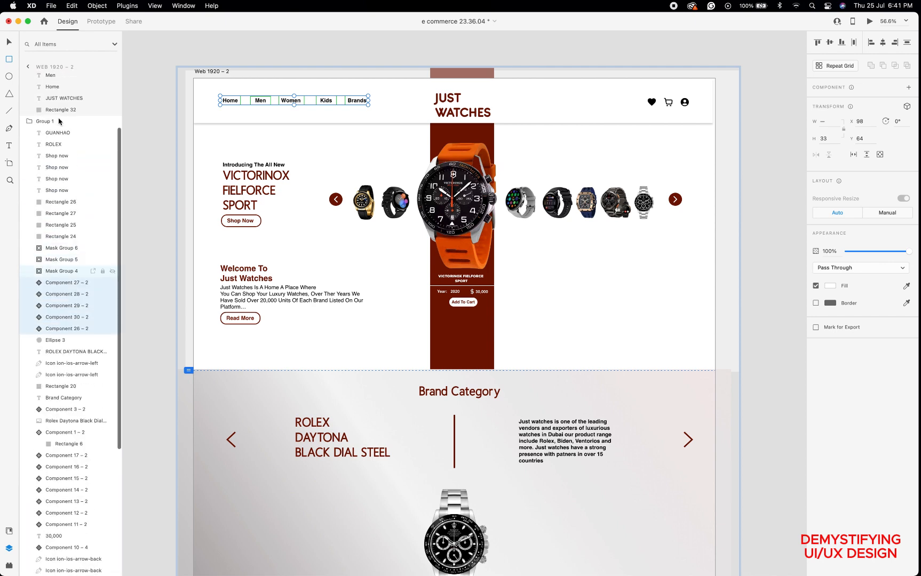
pyautogui.moveTo(49, 297); pyautogui.dragTo(47, 179)
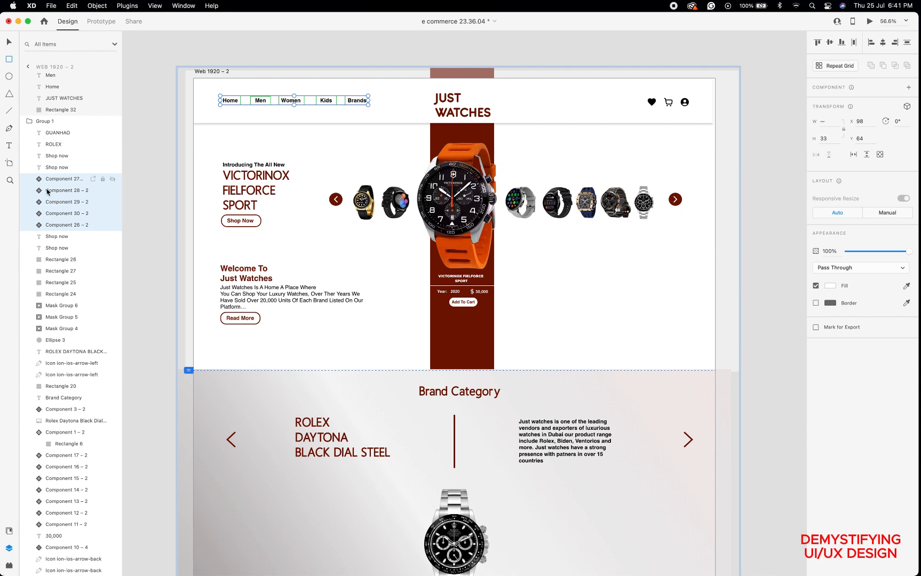
pyautogui.scroll(4, 51, 213)
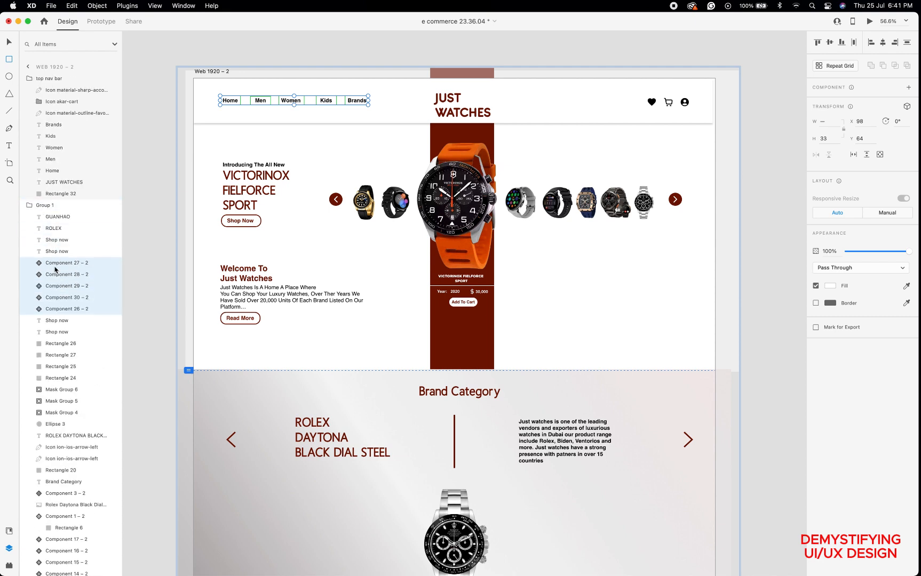
pyautogui.moveTo(55, 270); pyautogui.dragTo(57, 140)
pyautogui.scroll(1, 56, 160)
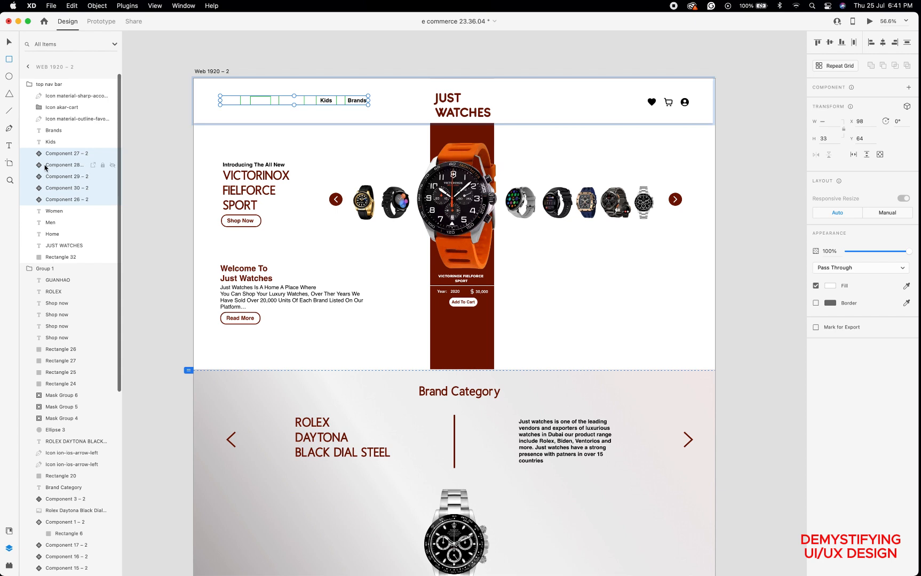
# Move Component 26 – 2 through Component 30 – 2 below the JUST WATCHES layer and above Rectangle 32 in the top nav bar group.
pyautogui.moveTo(45, 167); pyautogui.dragTo(46, 254)
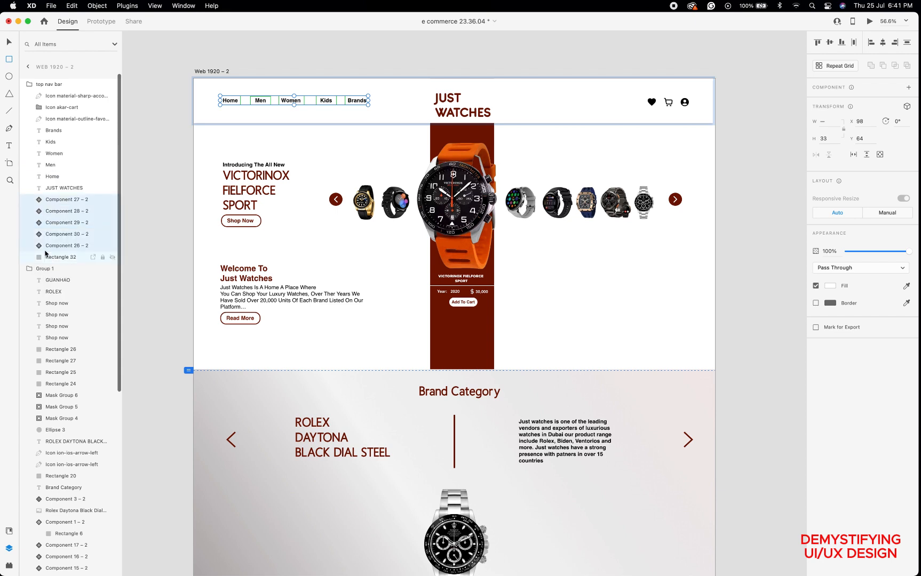
pyautogui.click(9, 42)
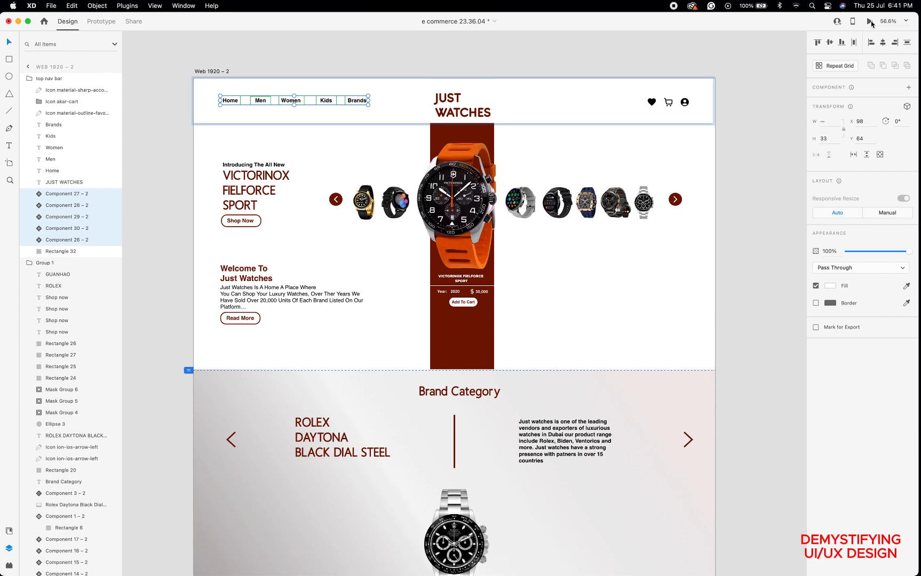
# Preview the page and check that the nav links and header bar stay fixed while scrolling, then close the preview.
pyautogui.press('super+Return')
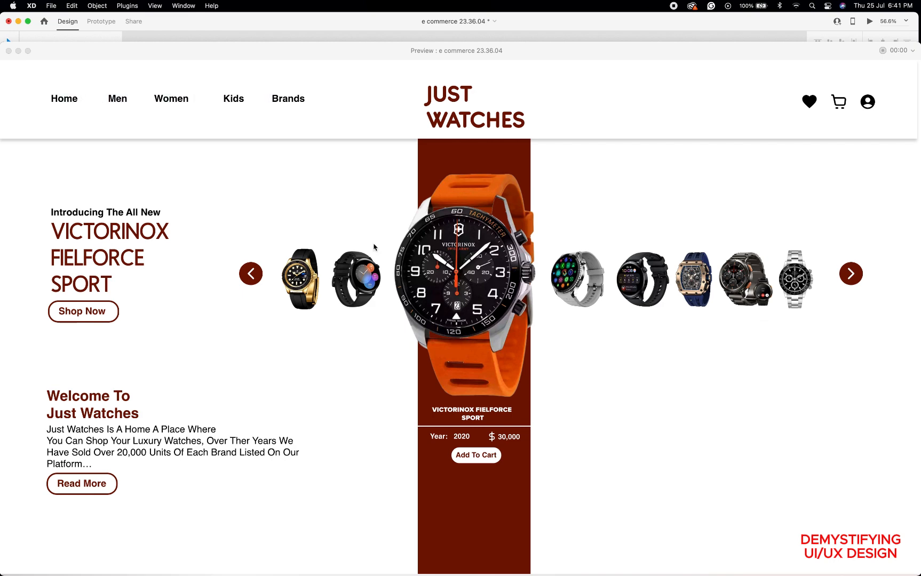
pyautogui.scroll(-15, 374, 245)
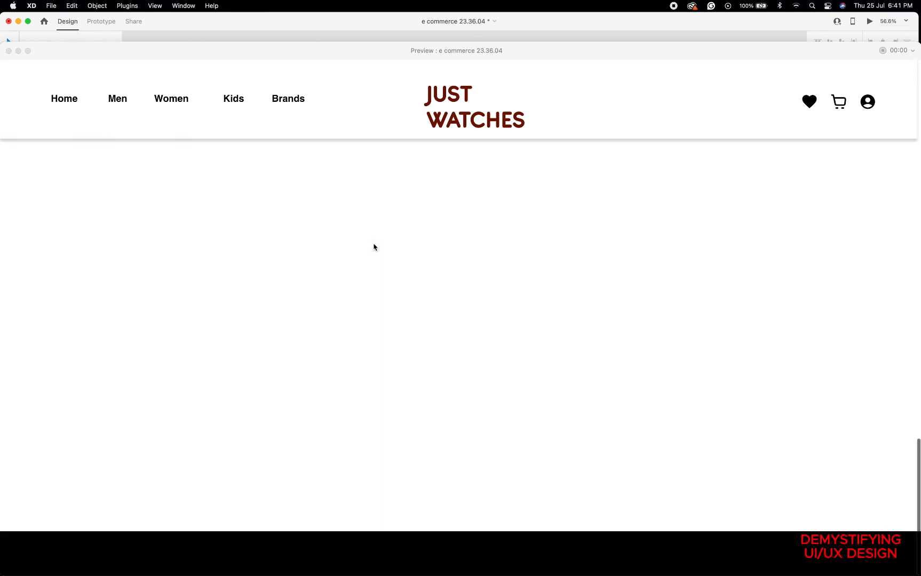
pyautogui.scroll(10, 373, 246)
pyautogui.scroll(8, 374, 247)
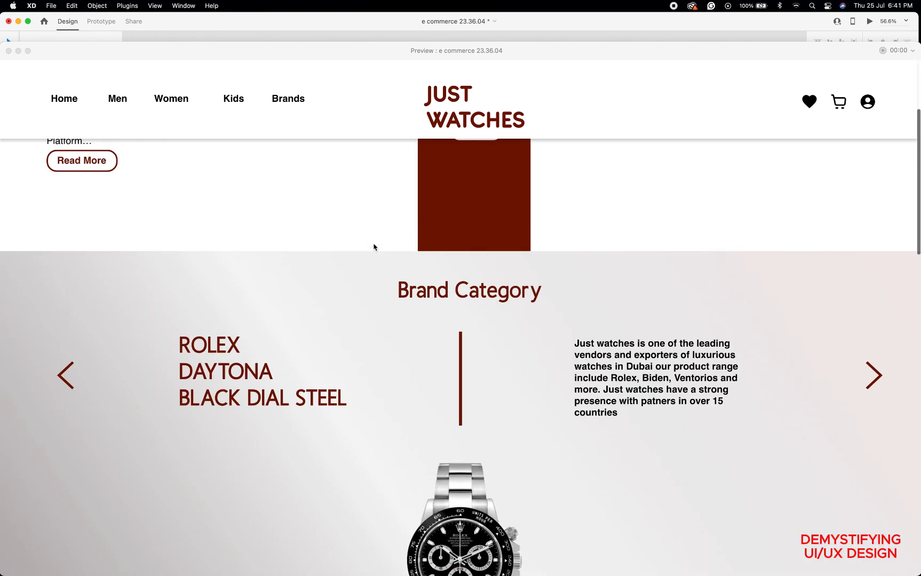
pyautogui.scroll(-5, 374, 247)
pyautogui.scroll(-15, 373, 246)
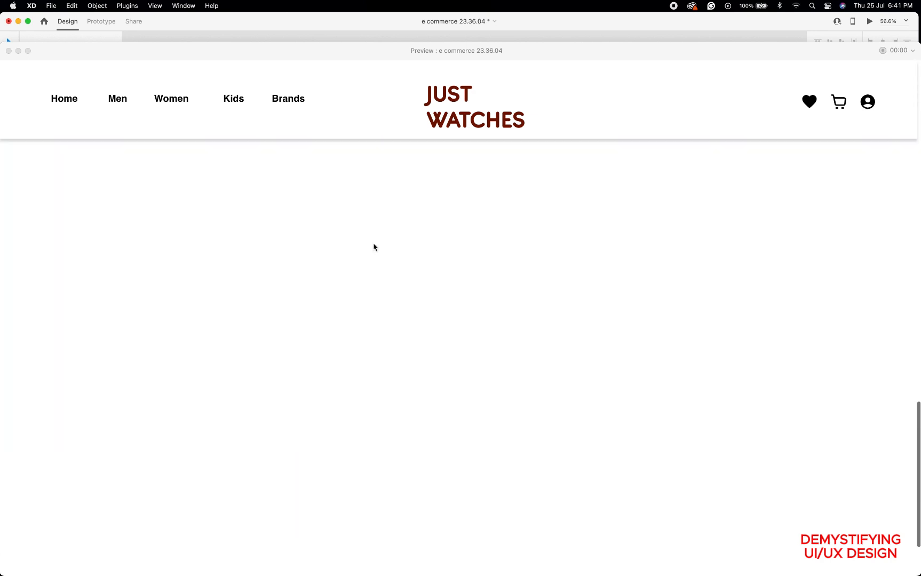
pyautogui.scroll(15, 373, 247)
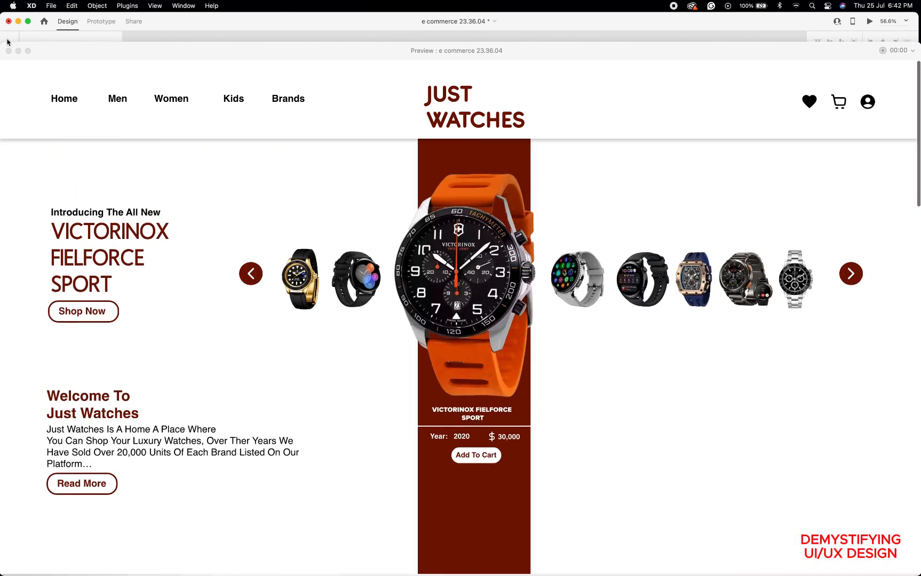
pyautogui.click(8, 50)
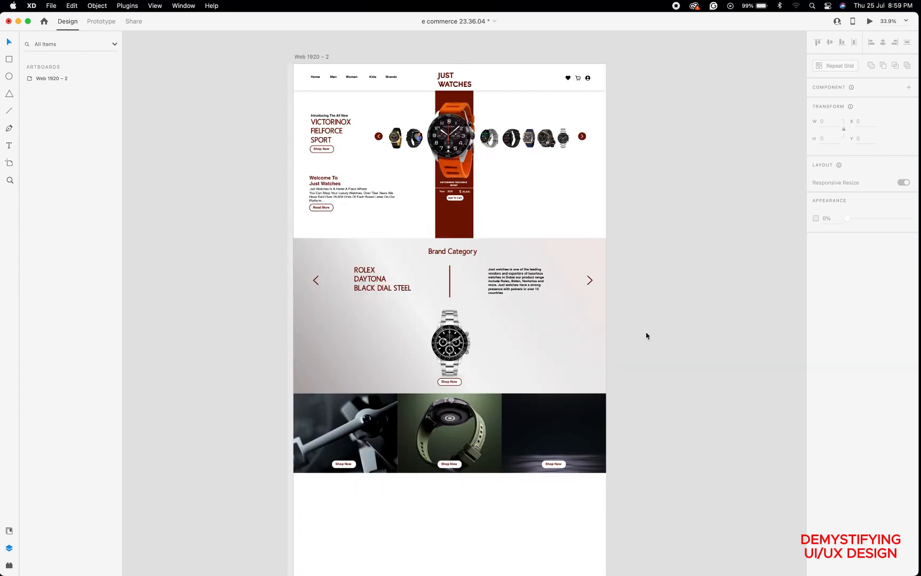
# Review the page sections and the empty artboard area below the three image tiles.
pyautogui.scroll(-3, 646, 331)
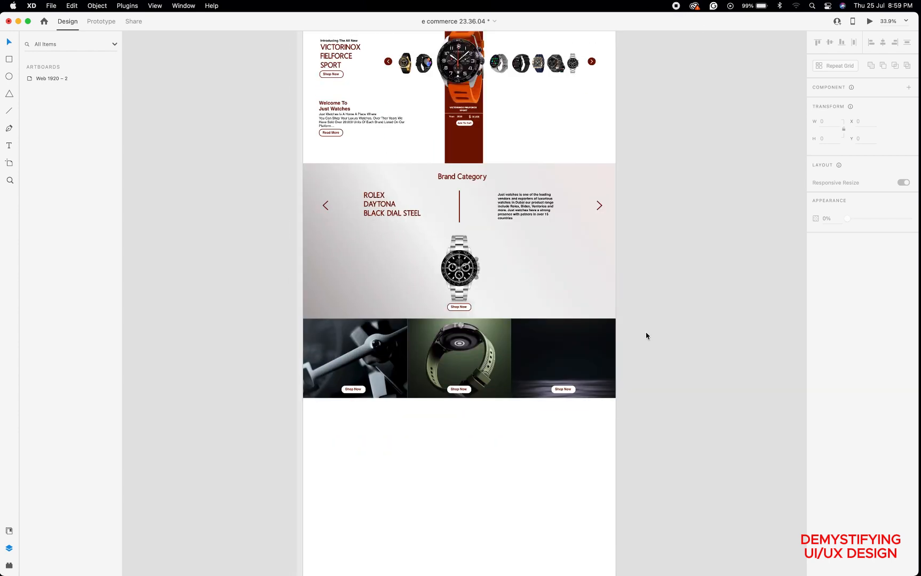
pyautogui.scroll(-5, 475, 423)
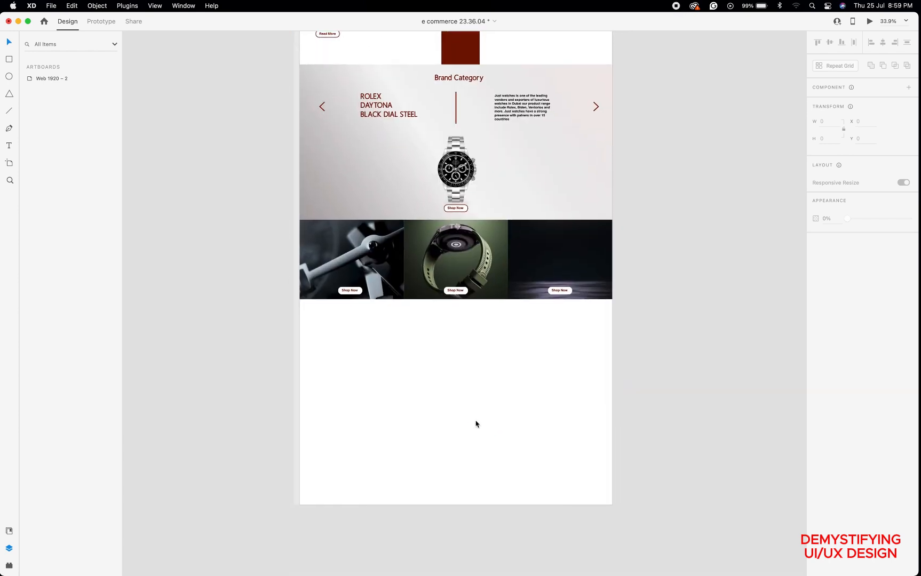
pyautogui.scroll(3, 476, 424)
pyautogui.scroll(4, 476, 424)
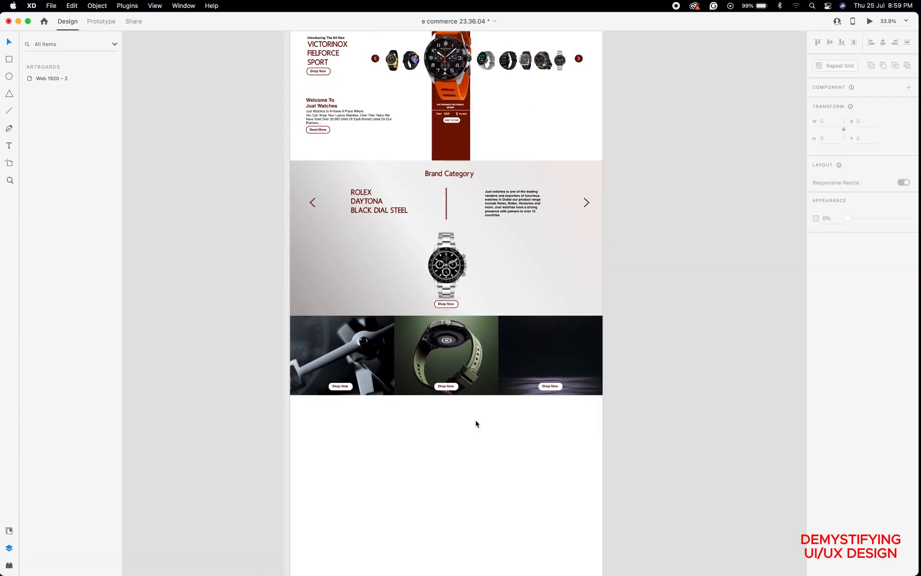
pyautogui.click(461, 452)
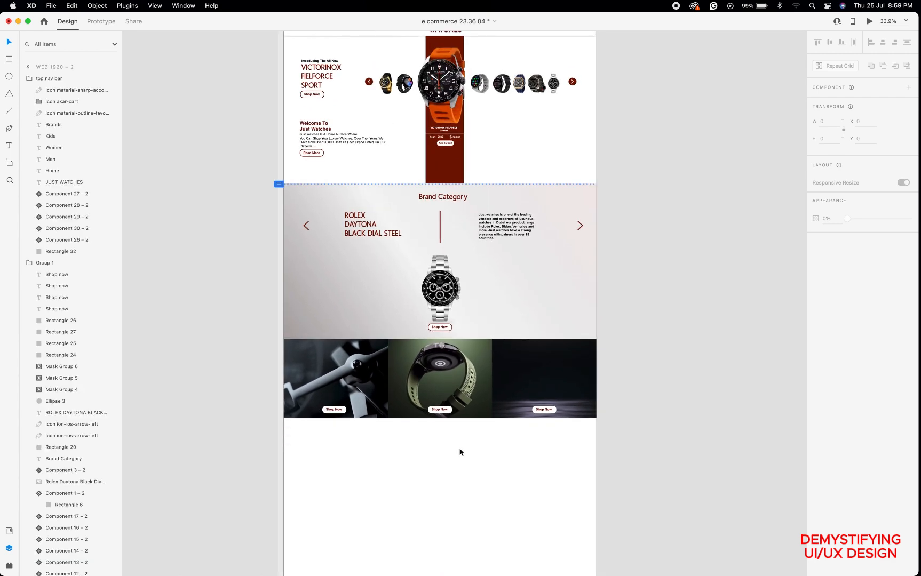
pyautogui.scroll(-3, 433, 335)
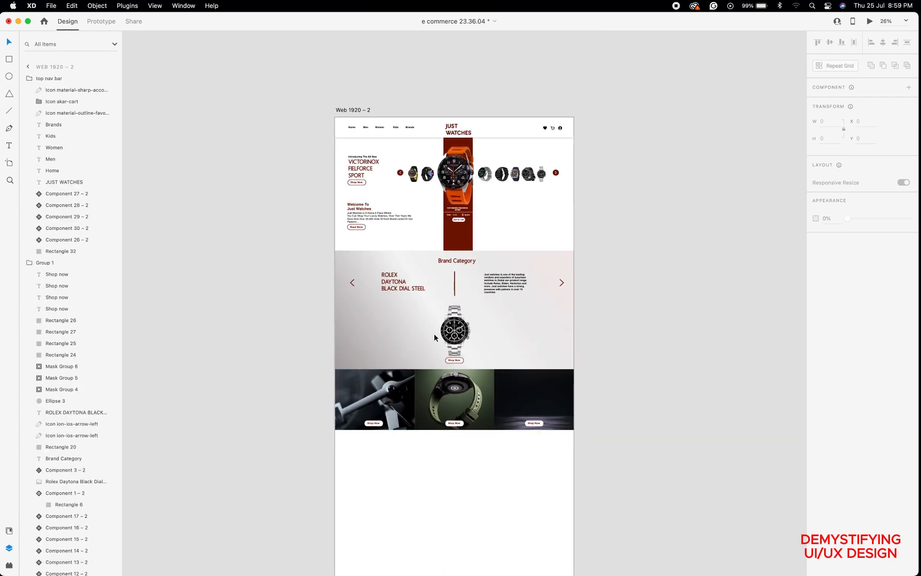
pyautogui.scroll(2, 434, 335)
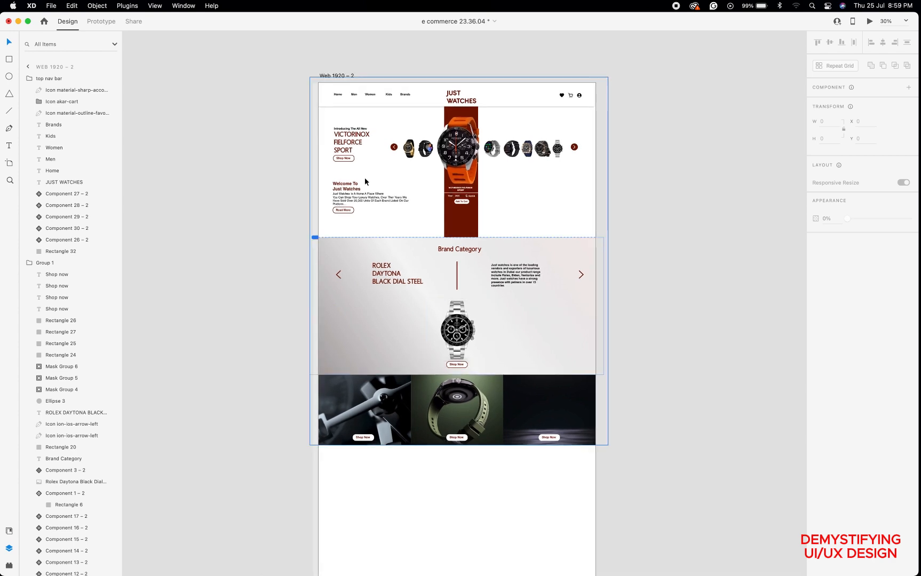
# Draw a rectangle 641 wide and about 344 high directly beneath the first image tile, matching the tile's width.
pyautogui.click(381, 412)
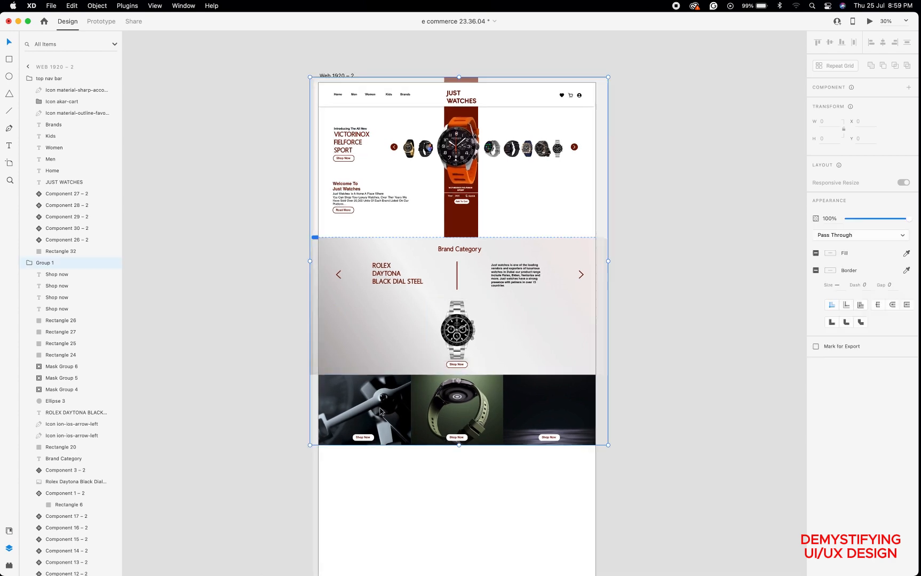
pyautogui.doubleClick(381, 411)
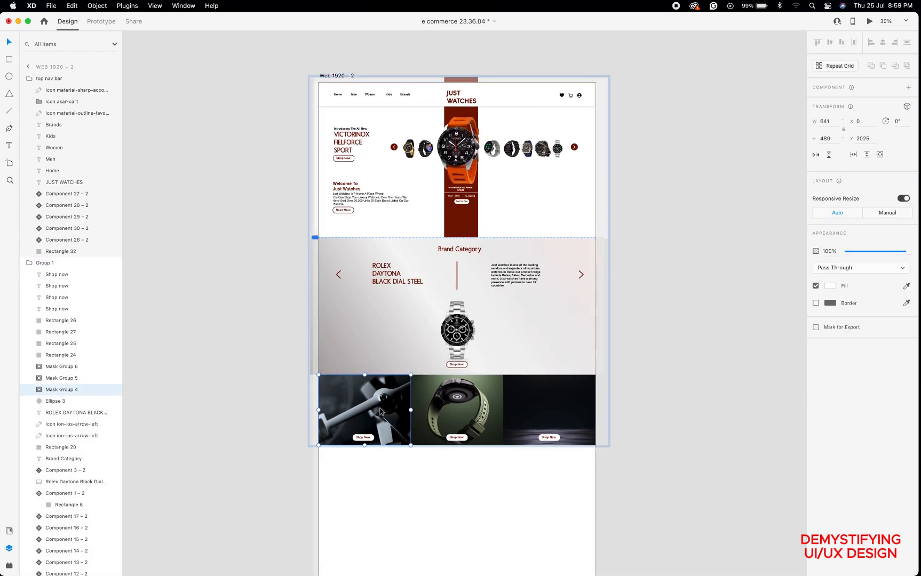
pyautogui.click(9, 62)
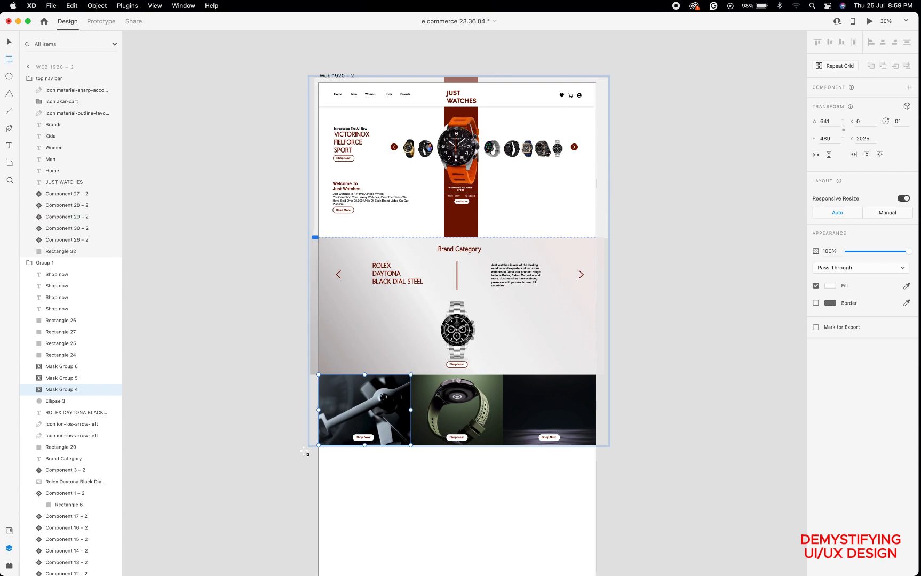
pyautogui.scroll(3, 315, 454)
pyautogui.scroll(-3, 317, 454)
pyautogui.hscroll(1, 316, 454)
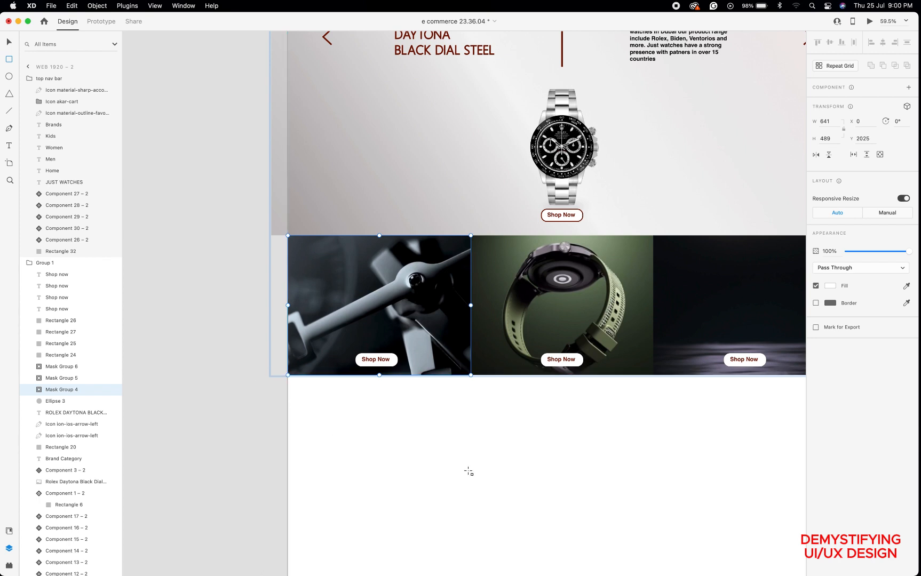
pyautogui.moveTo(471, 473)
pyautogui.mouseDown()
pyautogui.moveTo(352, 376)
pyautogui.moveTo(288, 376)
pyautogui.mouseUp()
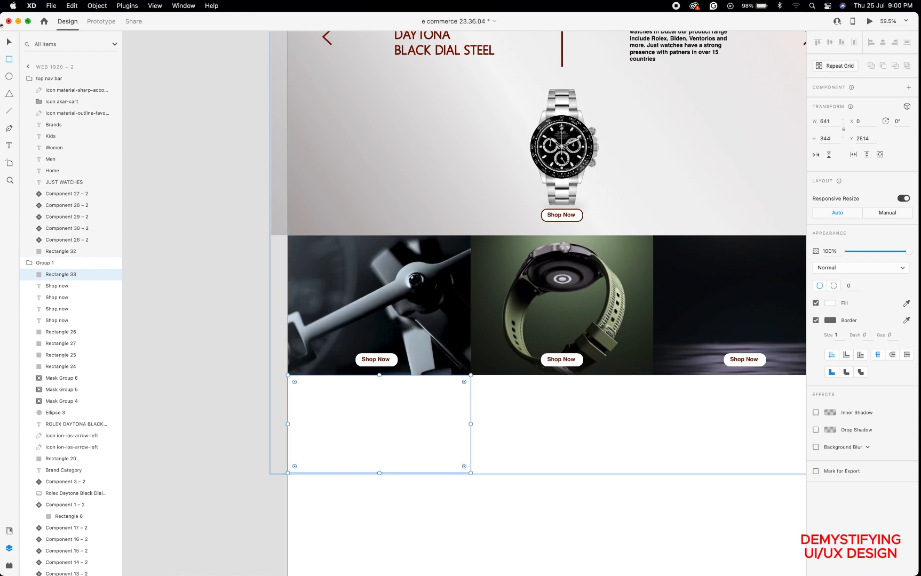
# Check the first image tile's dimensions and set the new rectangle's height to 489 to match.
pyautogui.click(8, 43)
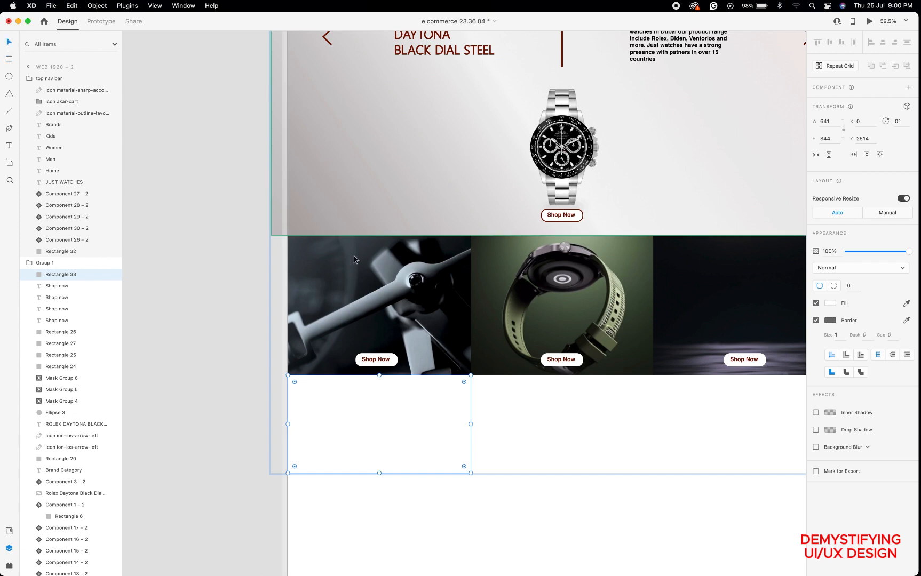
pyautogui.click(398, 300)
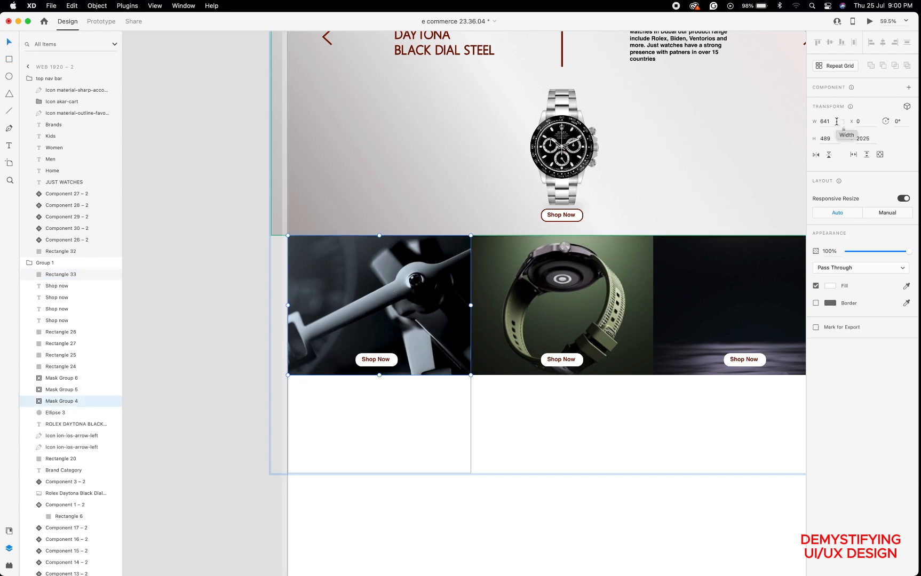
pyautogui.click(407, 422)
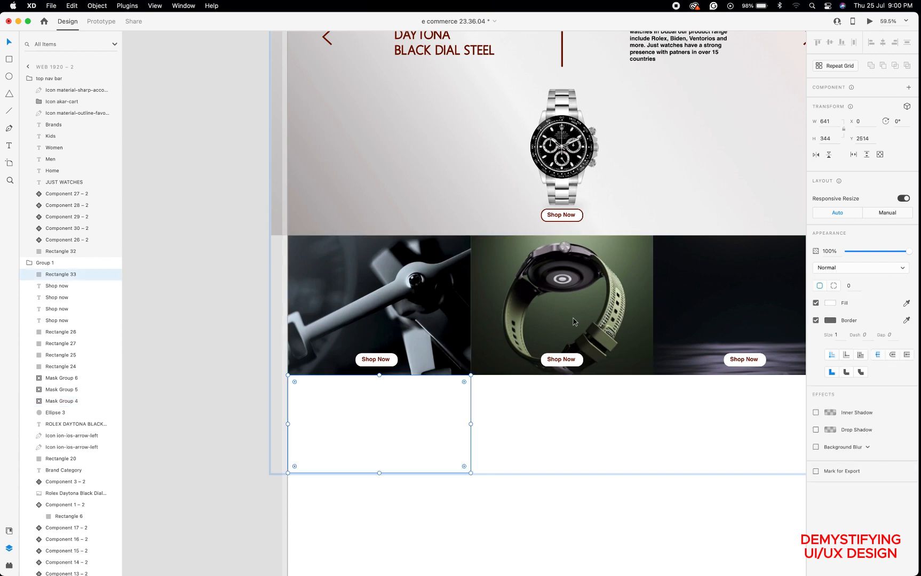
pyautogui.click(831, 138)
pyautogui.write('489')
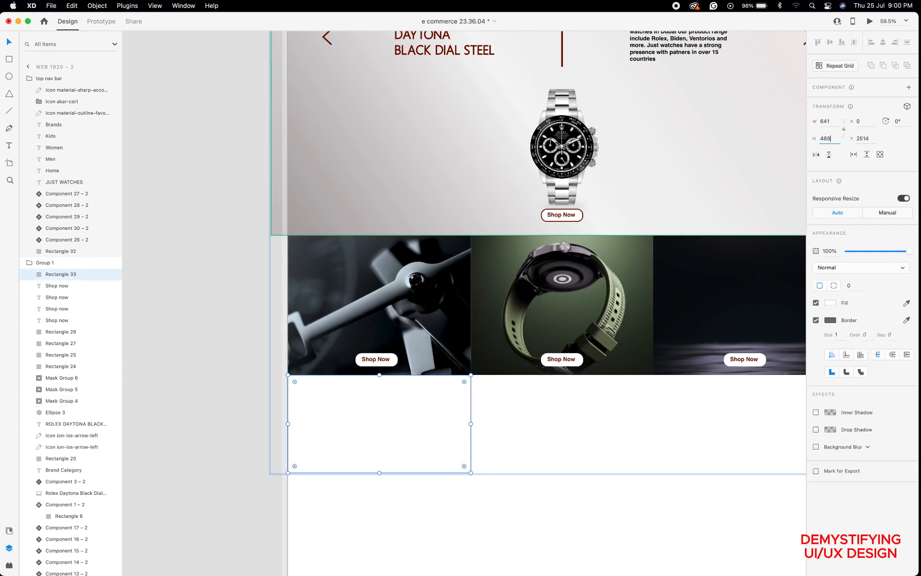
pyautogui.press('Return')
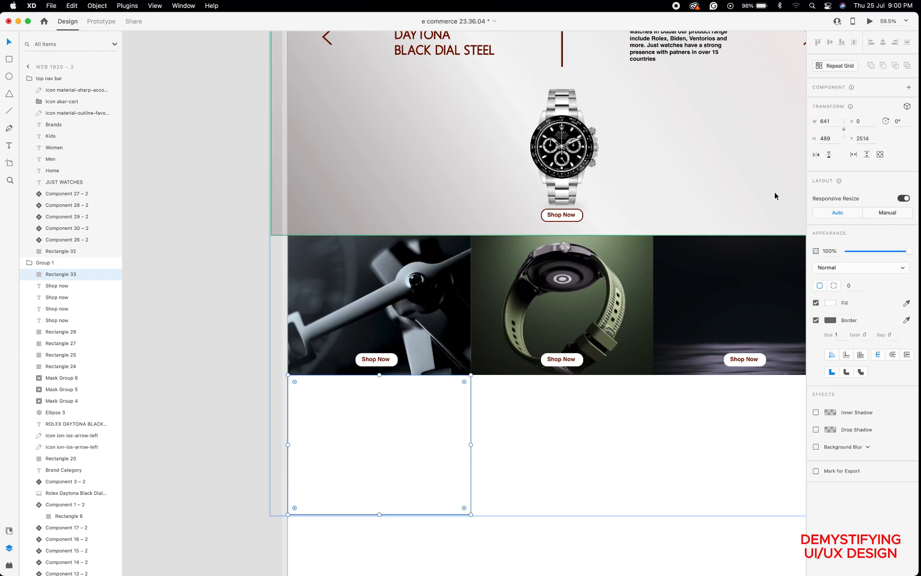
# Duplicate the rectangle twice along the row so copies sit beneath the second and third image tiles.
pyautogui.scroll(-4, 662, 257)
pyautogui.hscroll(3, 663, 259)
pyautogui.scroll(1, 663, 259)
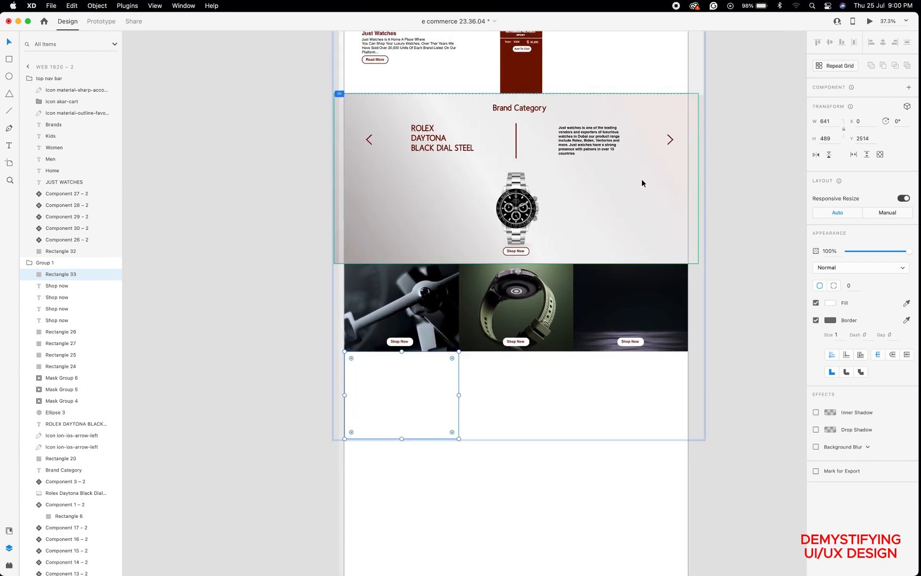
pyautogui.keyDown('alt'); pyautogui.moveTo(405, 391); pyautogui.dragTo(631, 391); pyautogui.keyUp('alt')
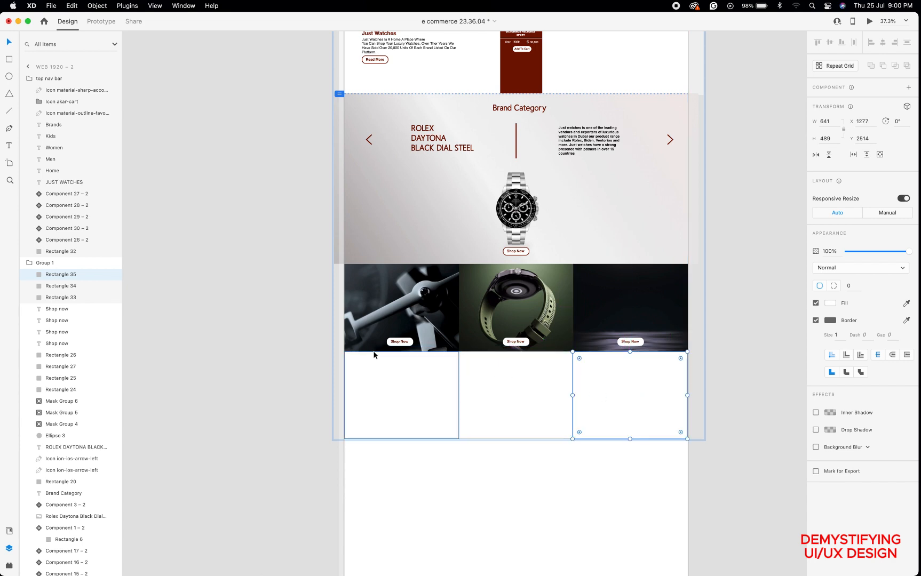
# Fill the first rectangle of the new row with black #000000 and change the fill to a linear gradient.
pyautogui.click(390, 382)
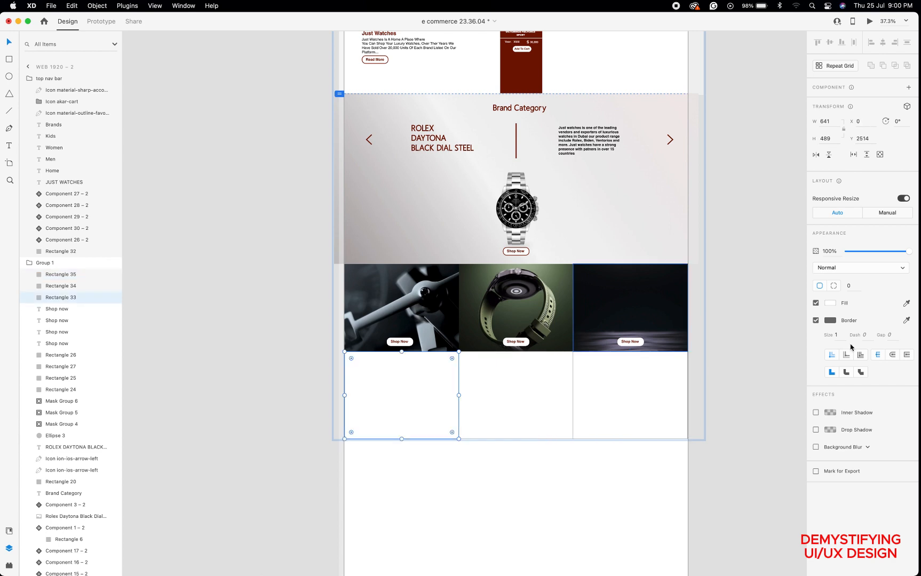
pyautogui.click(829, 304)
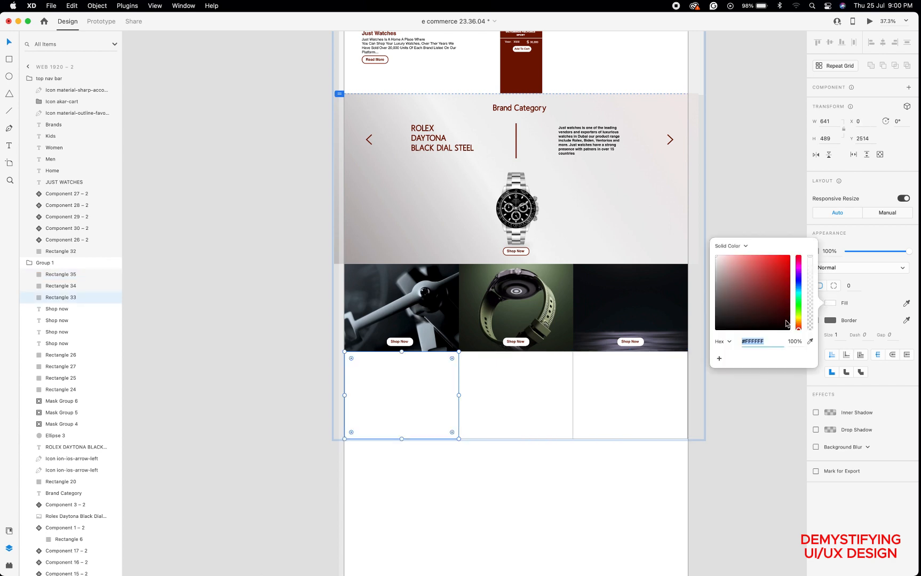
pyautogui.moveTo(787, 314); pyautogui.dragTo(791, 345)
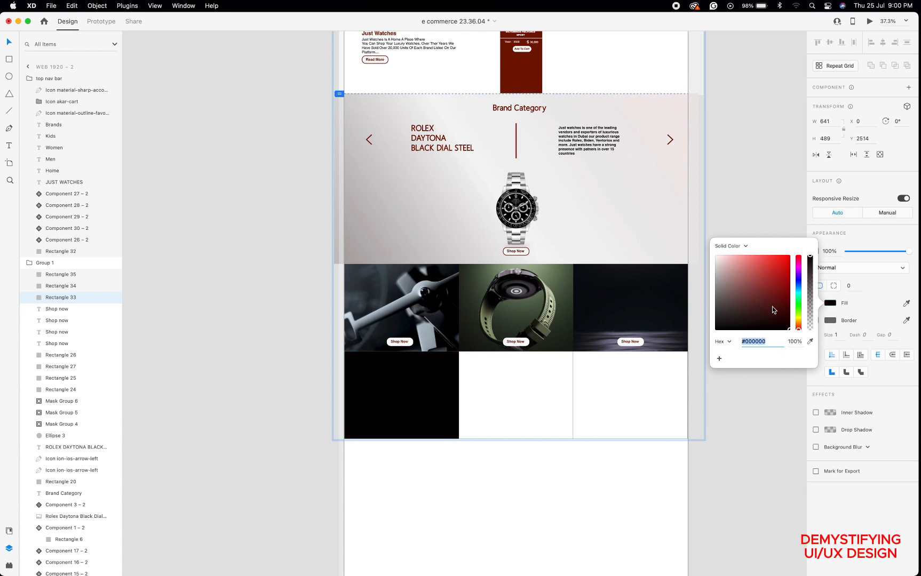
pyautogui.click(745, 245)
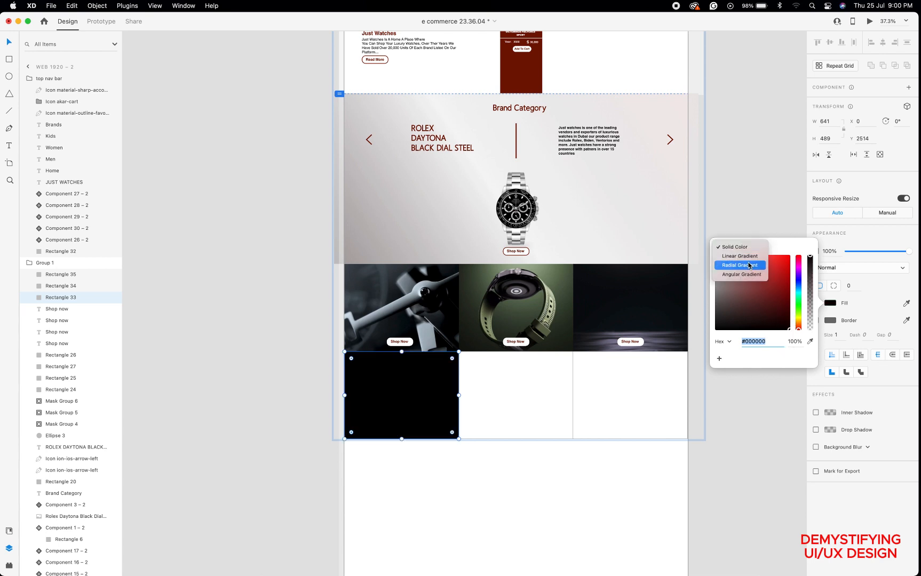
pyautogui.click(746, 257)
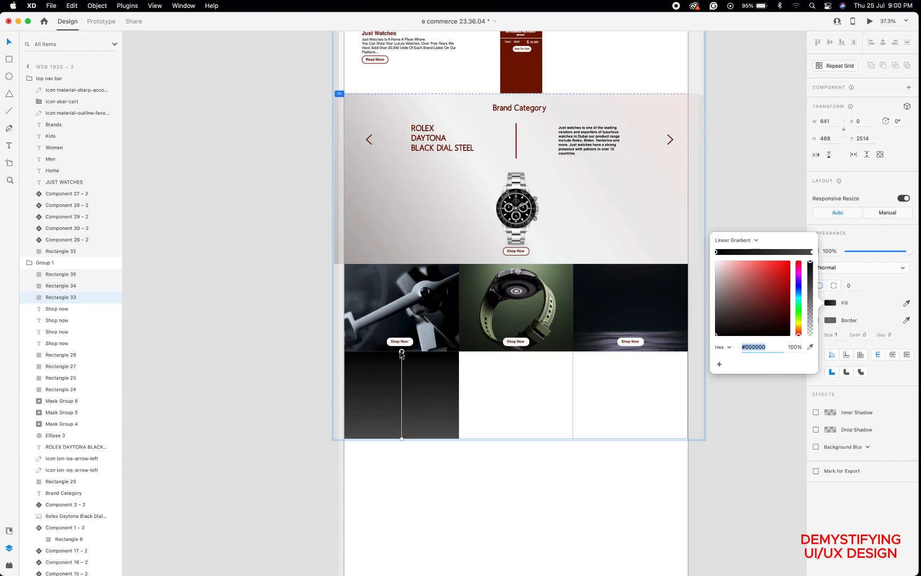
# Angle the first rectangle's gradient diagonally, with black #000000 near its lower-left corner and #545454 near its upper-right corner.
pyautogui.click(810, 253)
pyautogui.moveTo(402, 440); pyautogui.dragTo(458, 355)
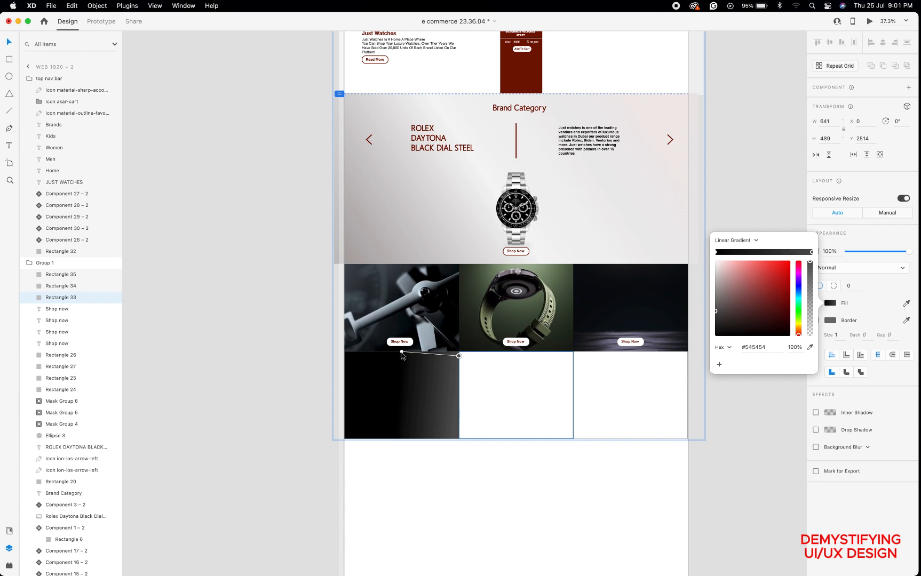
pyautogui.moveTo(402, 353); pyautogui.dragTo(363, 455)
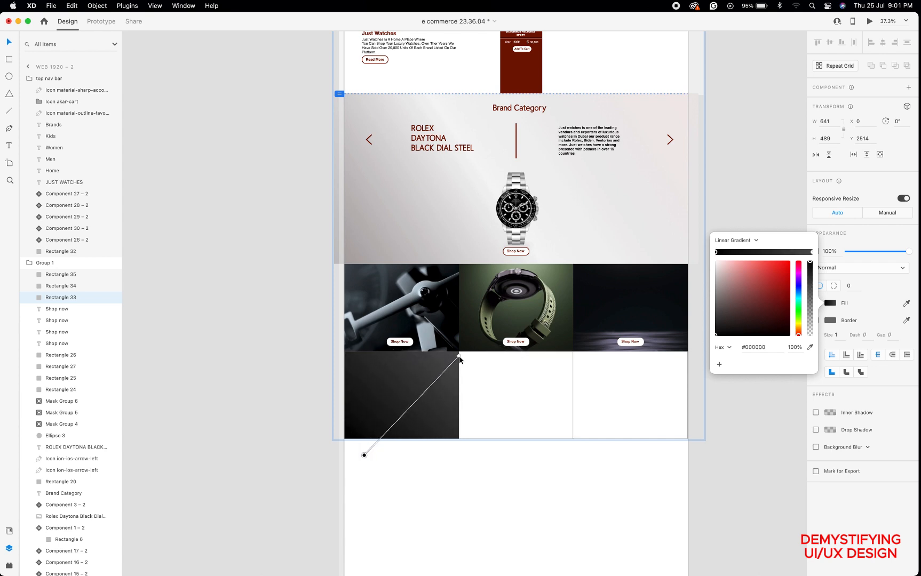
pyautogui.moveTo(459, 357); pyautogui.dragTo(395, 352)
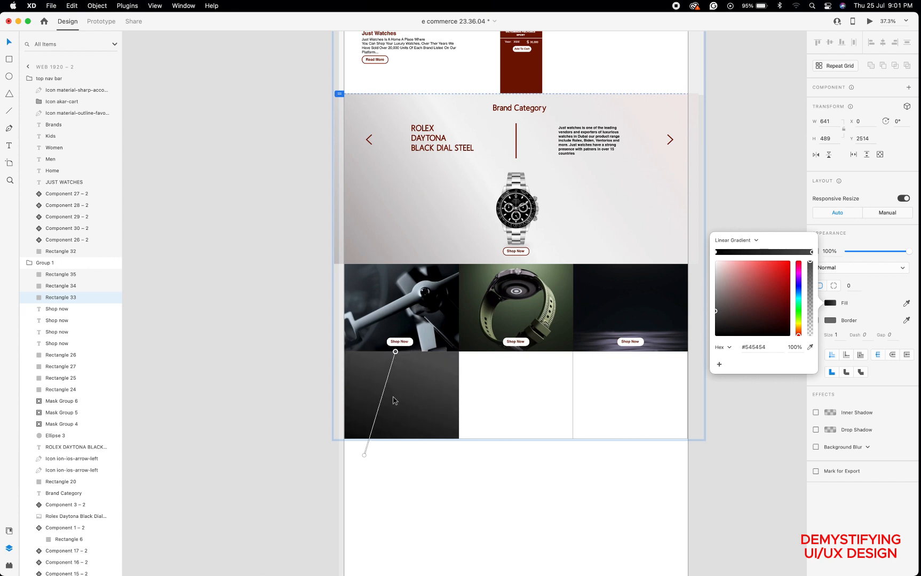
pyautogui.moveTo(364, 455); pyautogui.dragTo(347, 445)
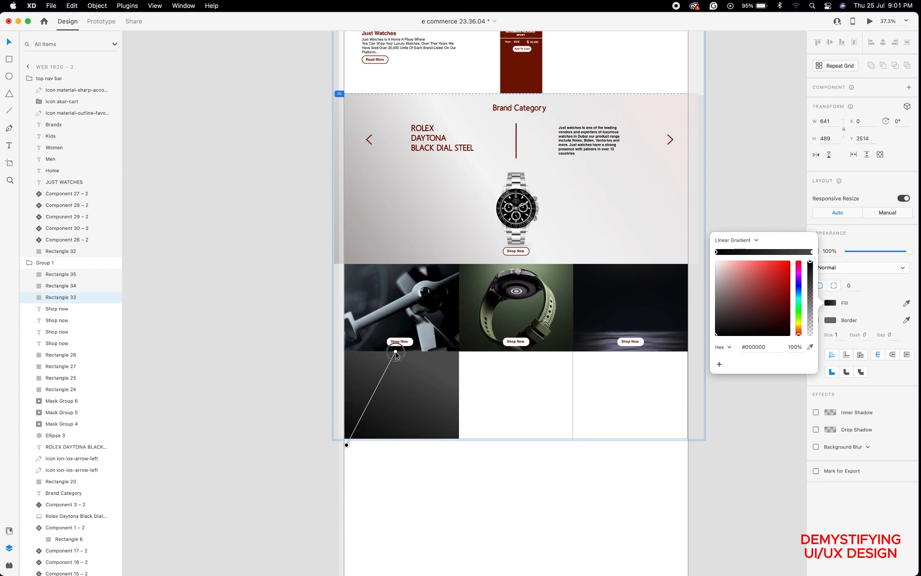
pyautogui.moveTo(395, 351); pyautogui.dragTo(451, 355)
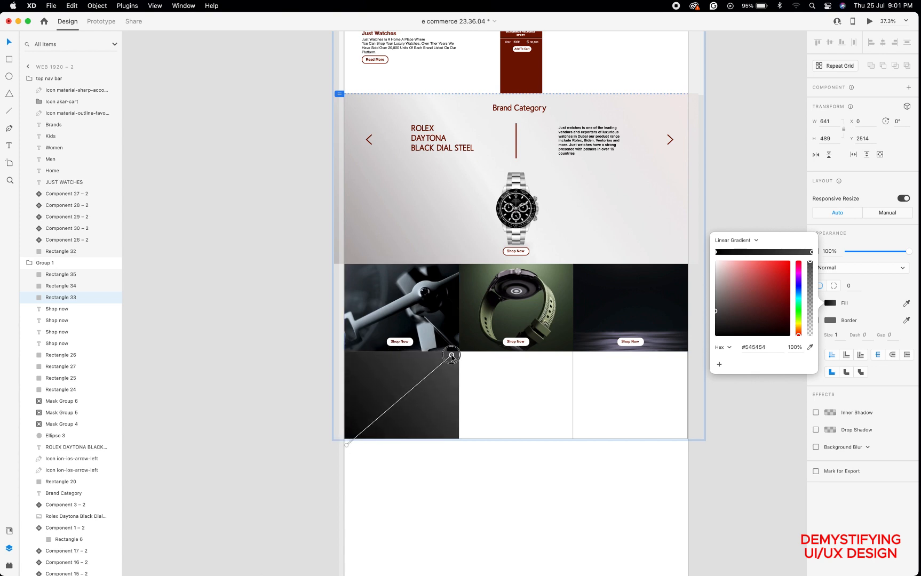
# Fill the second rectangle of the new row with the document color #ECFAFA and change the fill to a linear gradient.
pyautogui.click(485, 396)
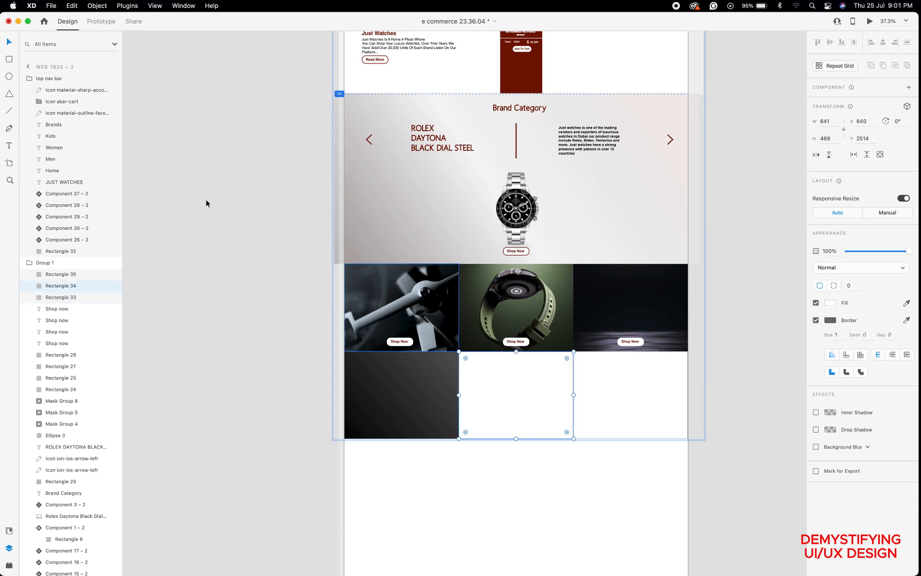
pyautogui.click(10, 532)
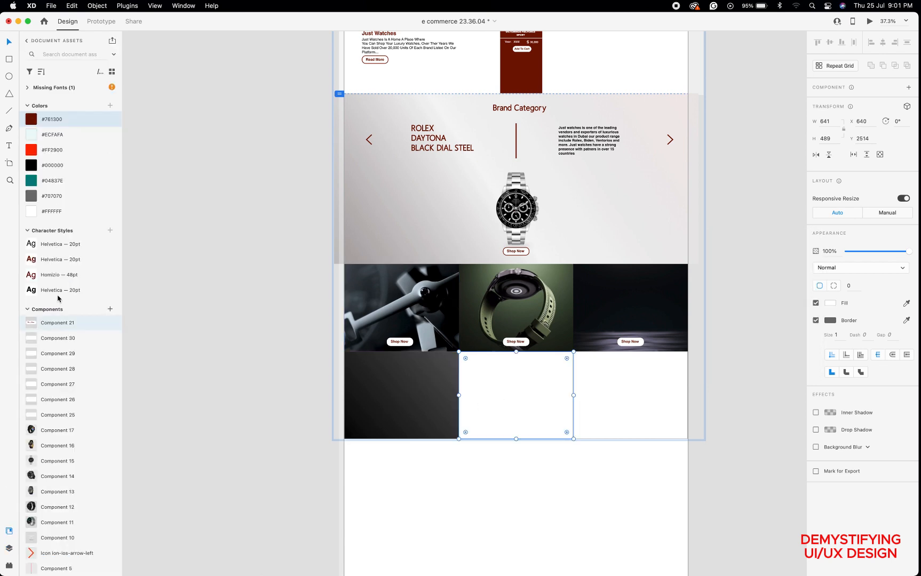
pyautogui.click(34, 135)
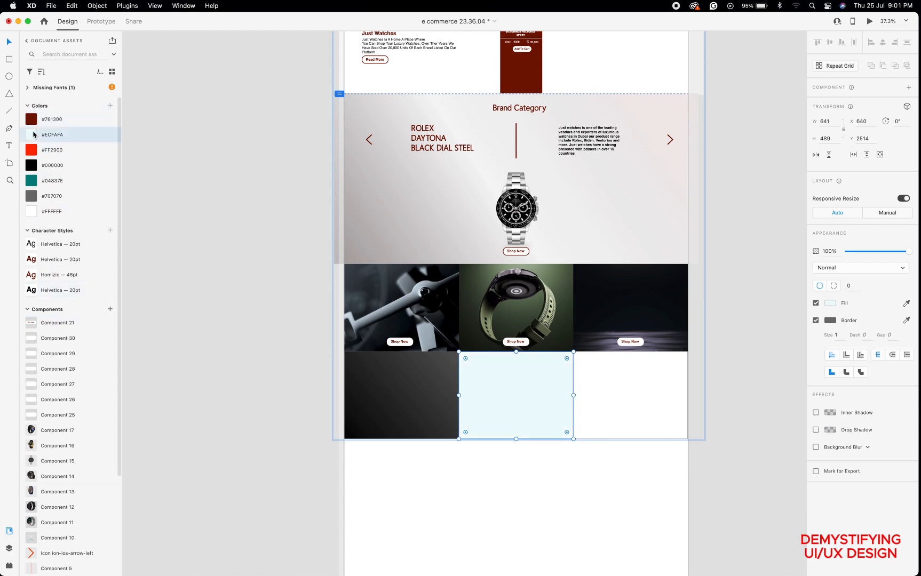
pyautogui.click(830, 303)
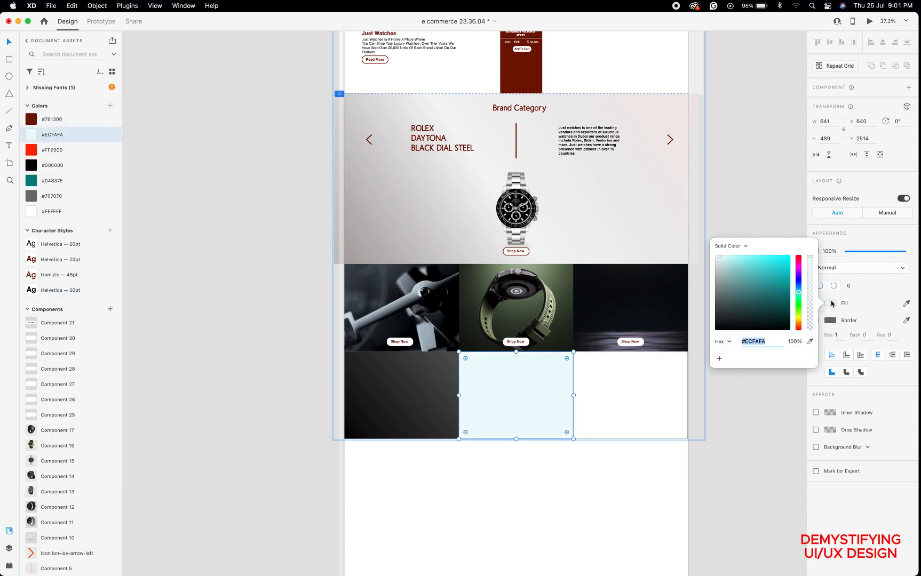
pyautogui.click(746, 247)
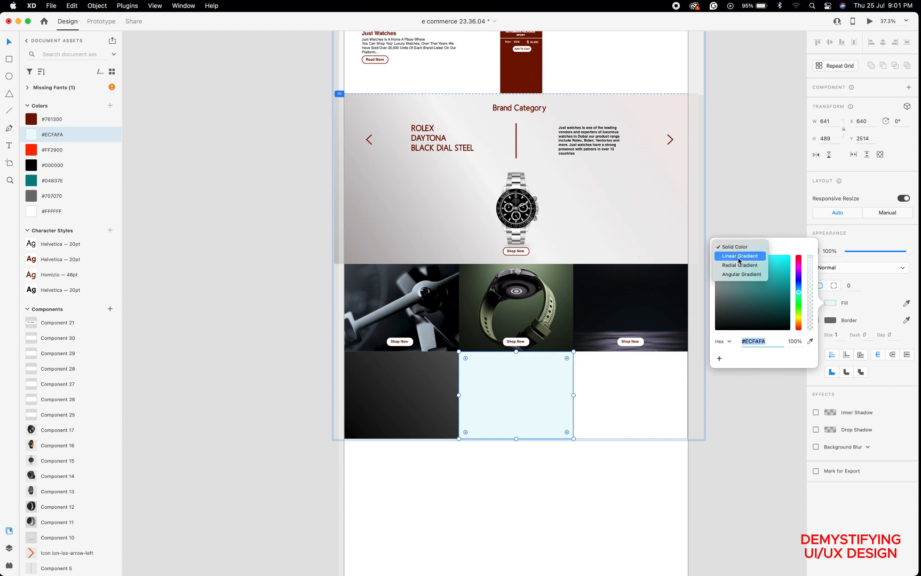
pyautogui.click(739, 256)
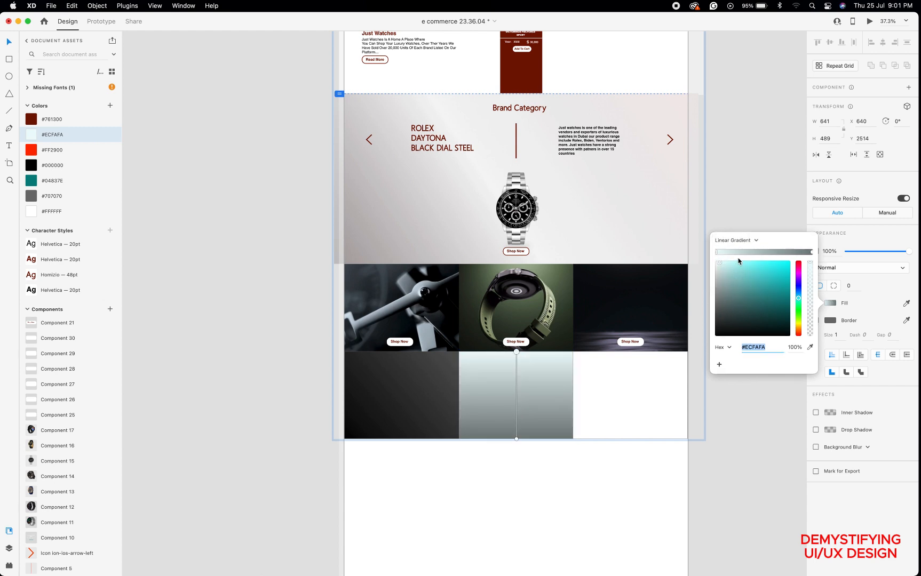
# Angle the second rectangle's gradient diagonally by repositioning both ends of its gradient line.
pyautogui.click(515, 439)
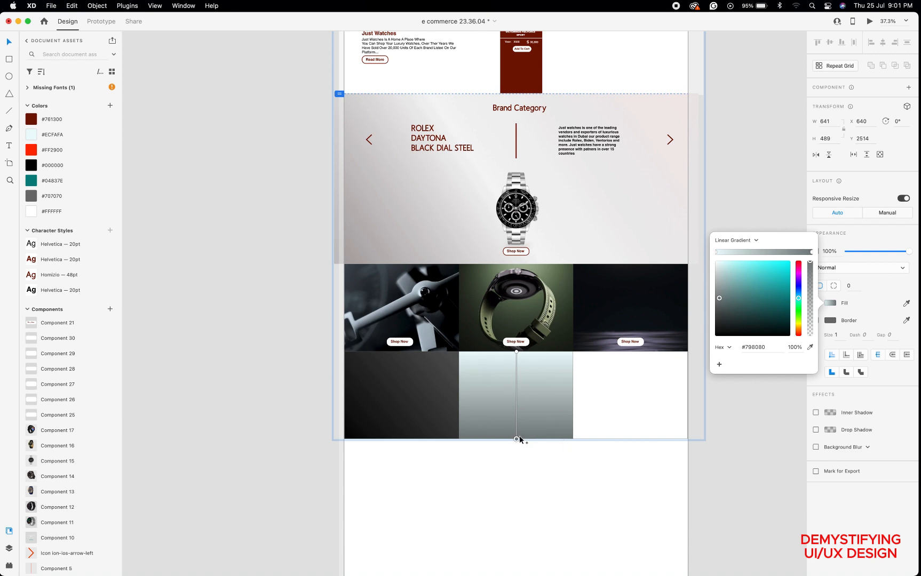
pyautogui.moveTo(515, 438); pyautogui.dragTo(522, 458)
pyautogui.moveTo(517, 353); pyautogui.dragTo(584, 292)
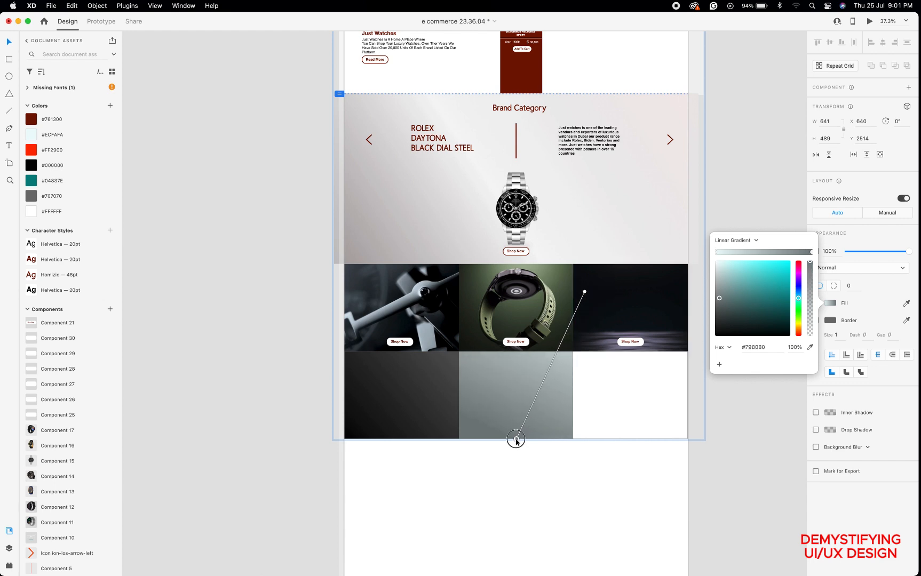
pyautogui.click(528, 412)
pyautogui.moveTo(537, 402); pyautogui.dragTo(515, 452)
# Fill the third rectangle with a linear gradient based on #761300 and slant it by moving its dark end toward the lower-left corner.
pyautogui.click(618, 381)
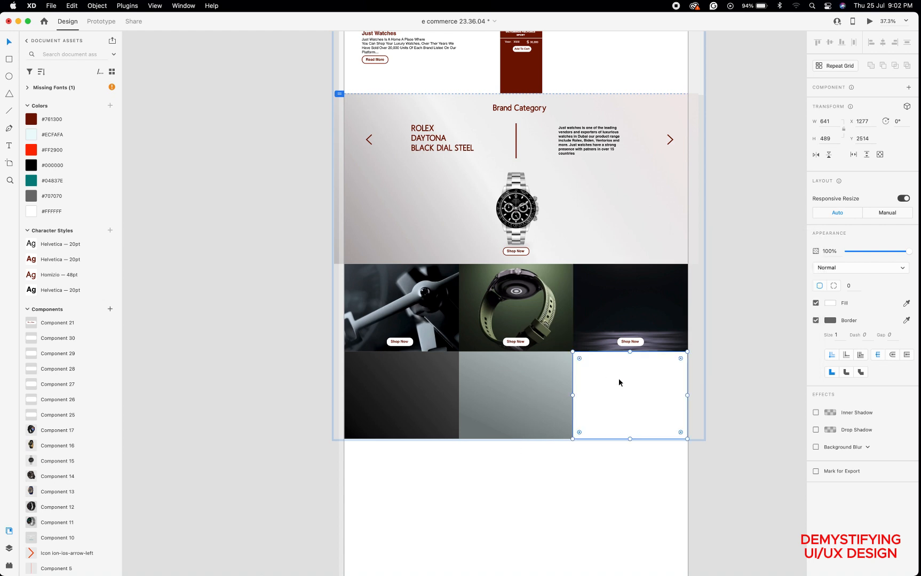
pyautogui.click(31, 121)
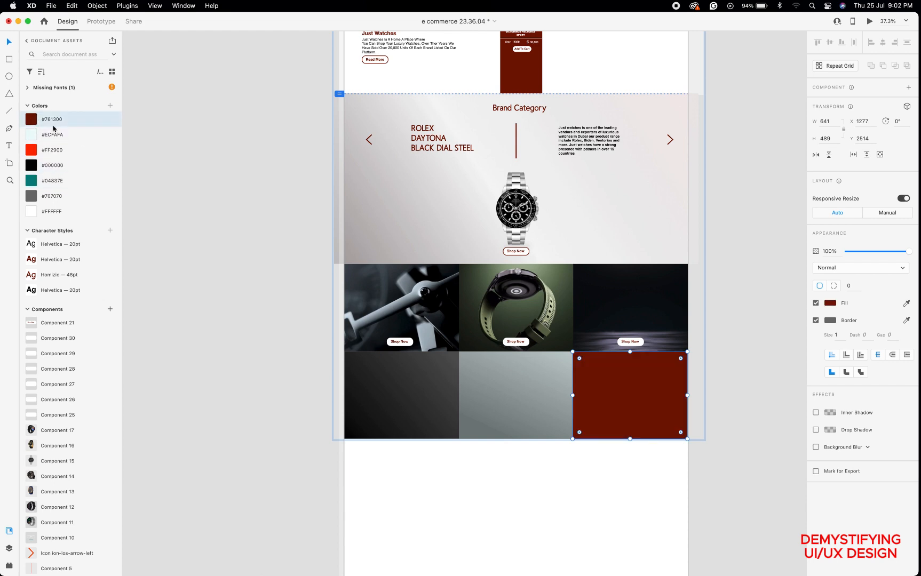
pyautogui.click(830, 303)
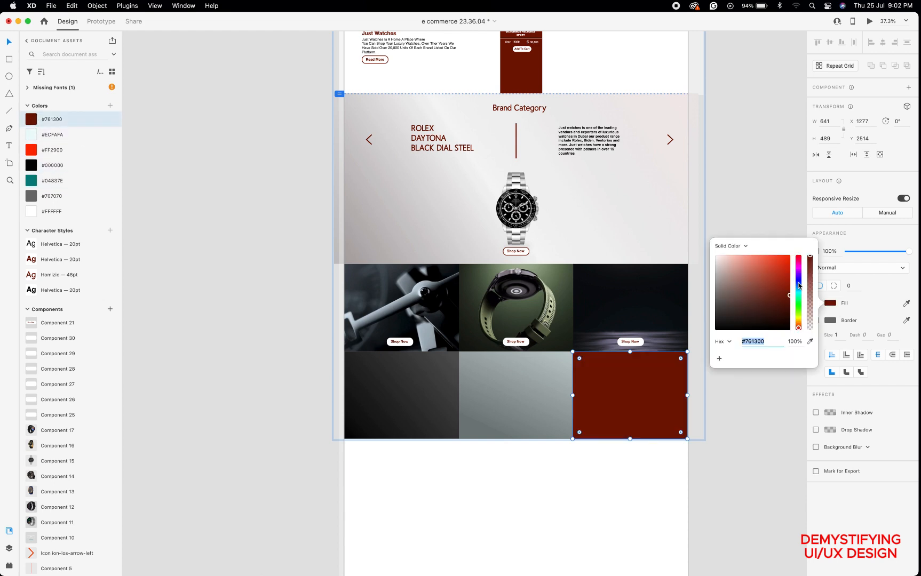
pyautogui.click(745, 245)
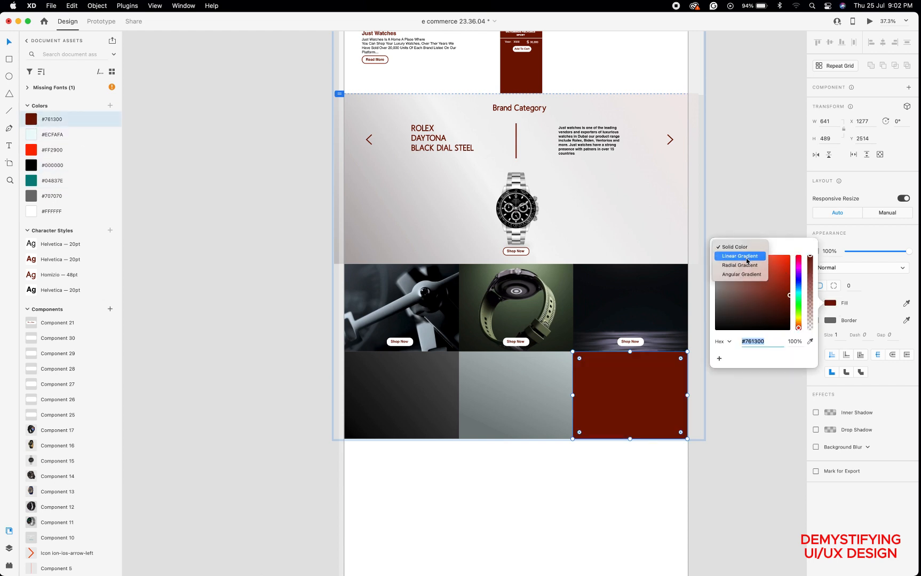
pyautogui.click(745, 257)
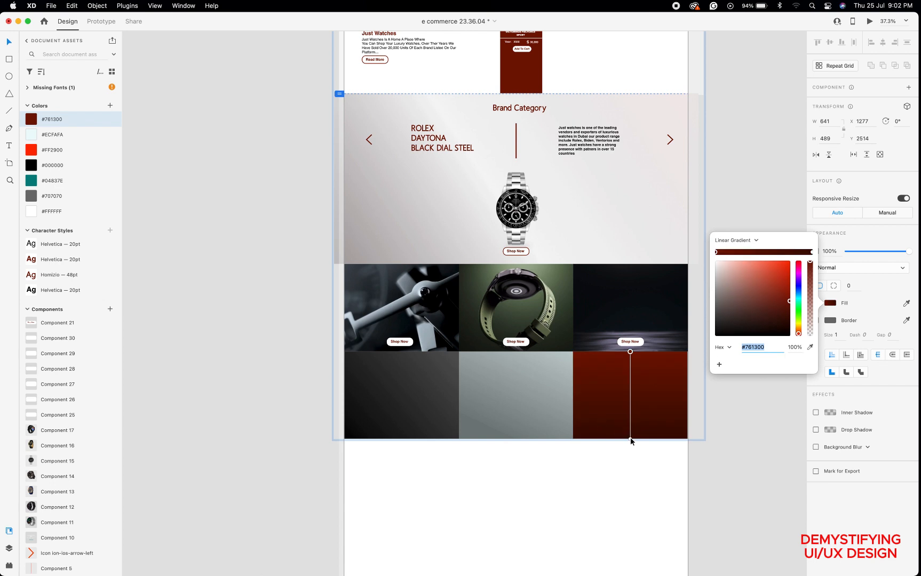
pyautogui.moveTo(631, 440); pyautogui.dragTo(589, 448)
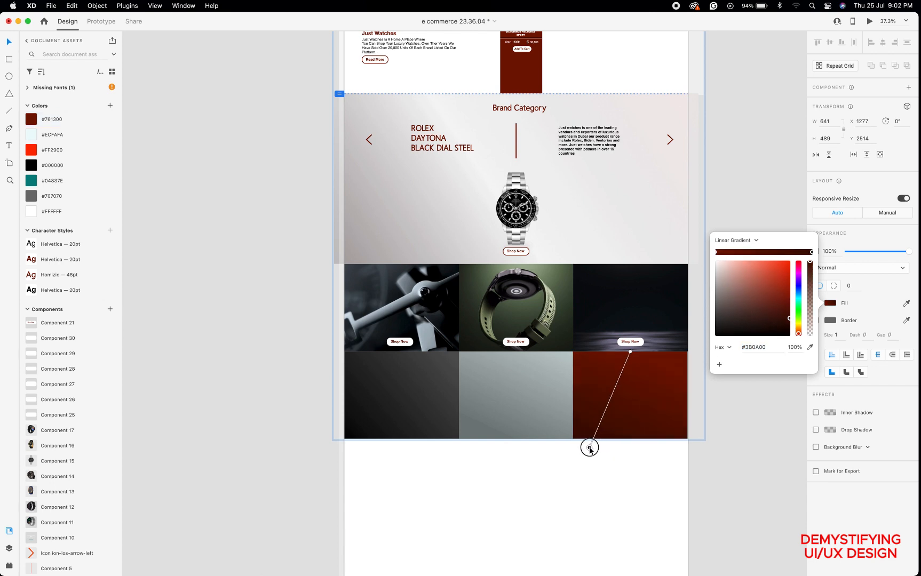
pyautogui.click(745, 200)
pyautogui.click(744, 200)
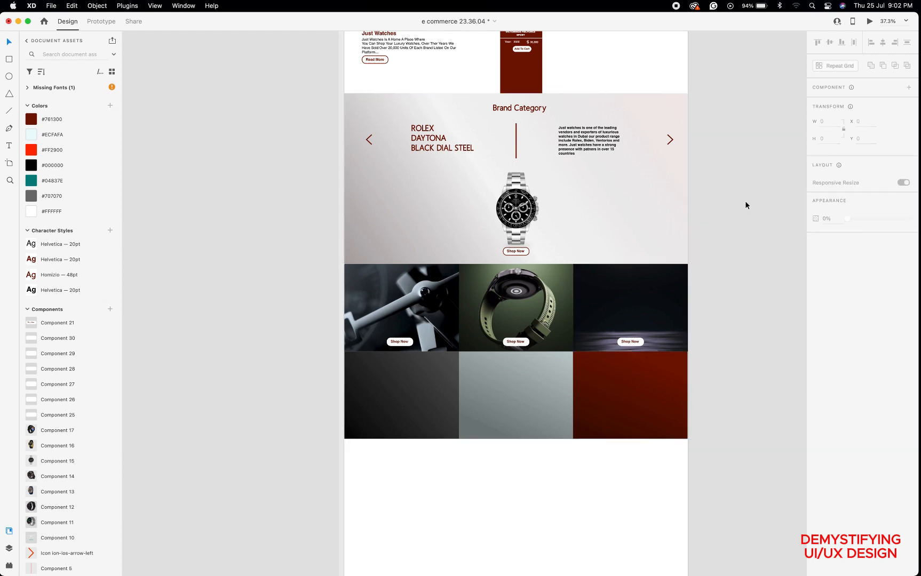
# Remove the border from all three gradient rectangles.
pyautogui.click(573, 388)
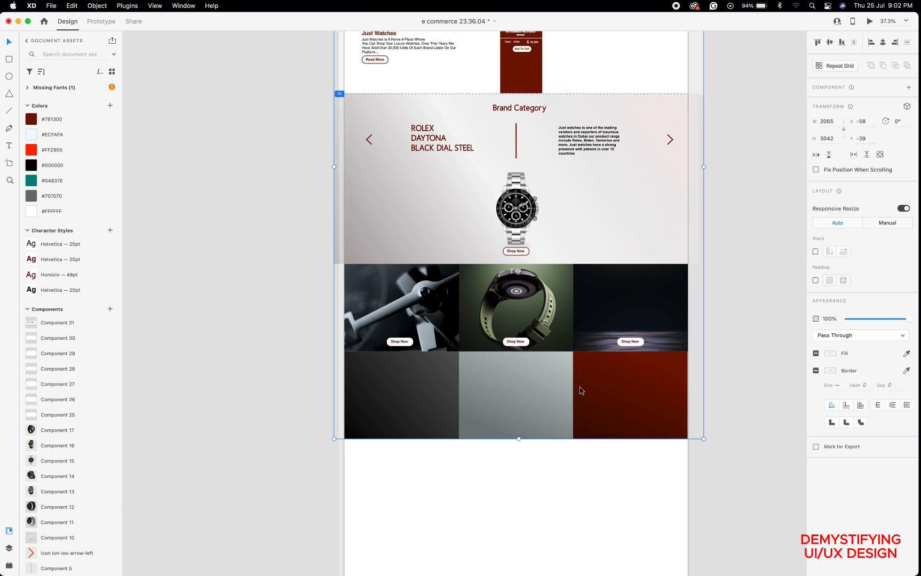
pyautogui.doubleClick(581, 391)
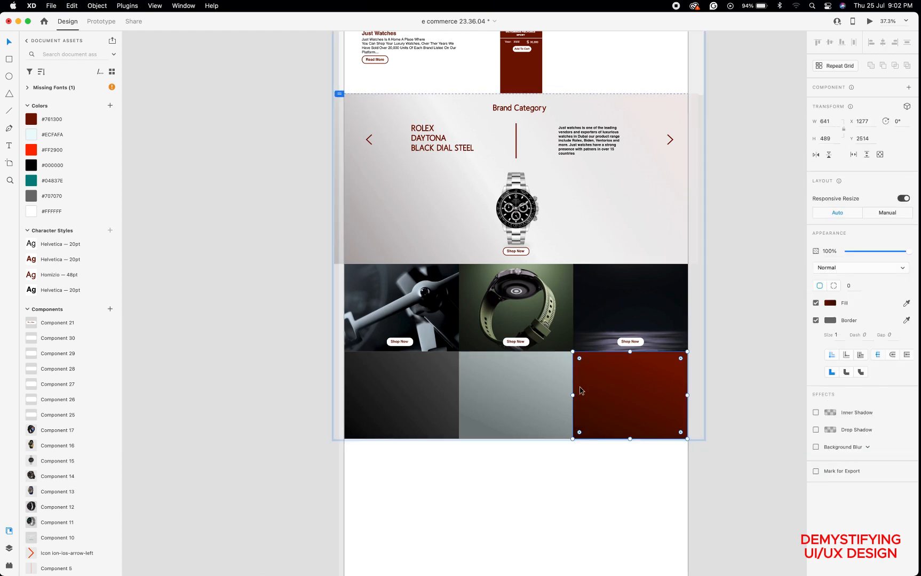
pyautogui.keyDown('shift'); pyautogui.click(503, 382); pyautogui.keyUp('shift')
pyautogui.keyDown('shift'); pyautogui.click(435, 382); pyautogui.keyUp('shift')
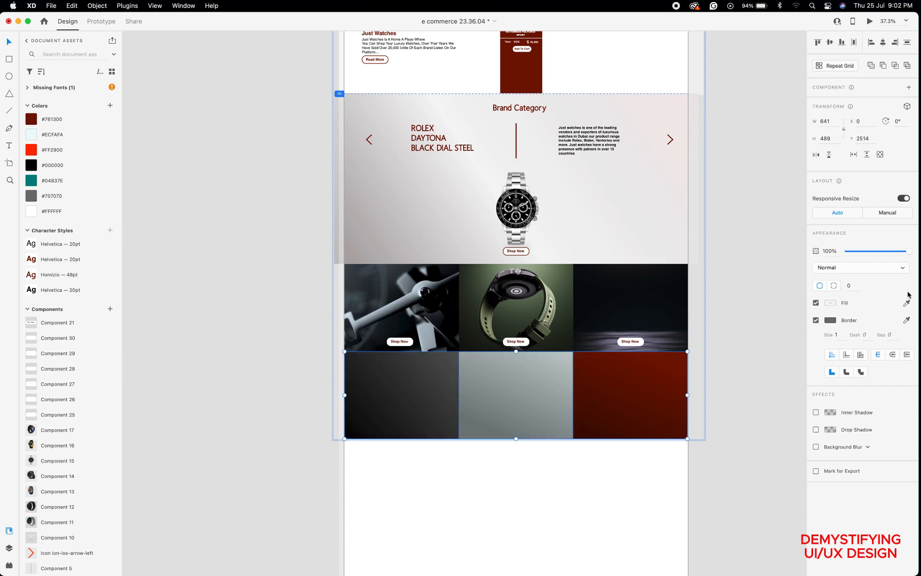
pyautogui.click(815, 320)
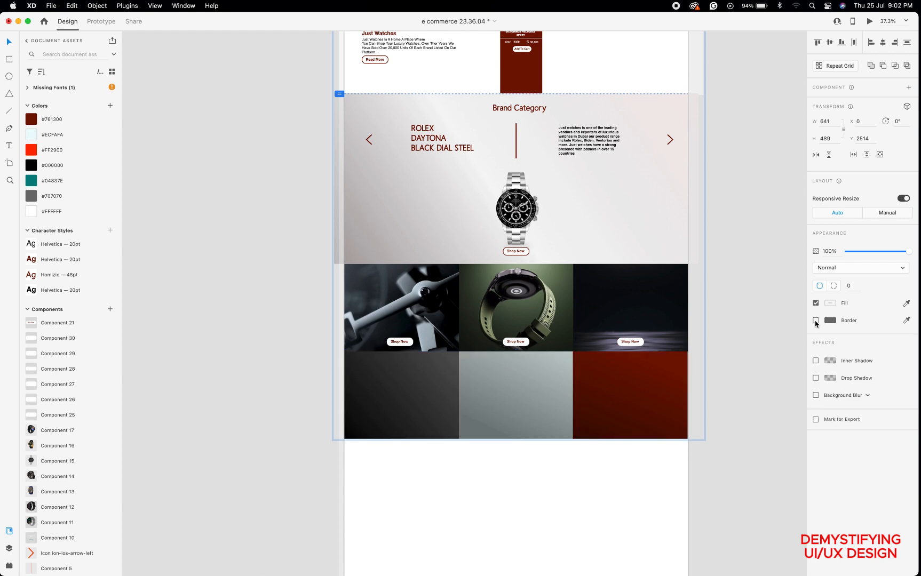
pyautogui.click(719, 334)
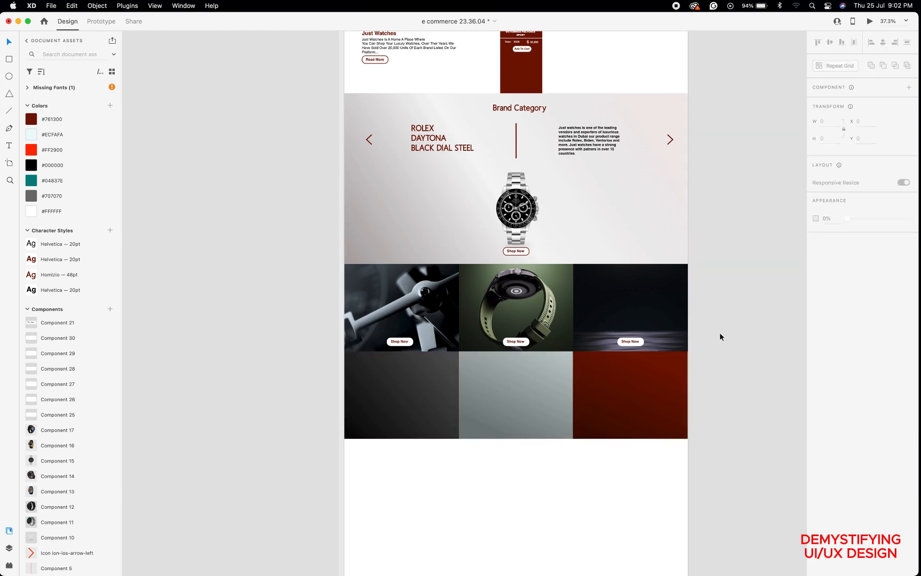
# Review the whole page layout from the nav bar down to the gradient tiles and the empty area below them.
pyautogui.scroll(5, 608, 254)
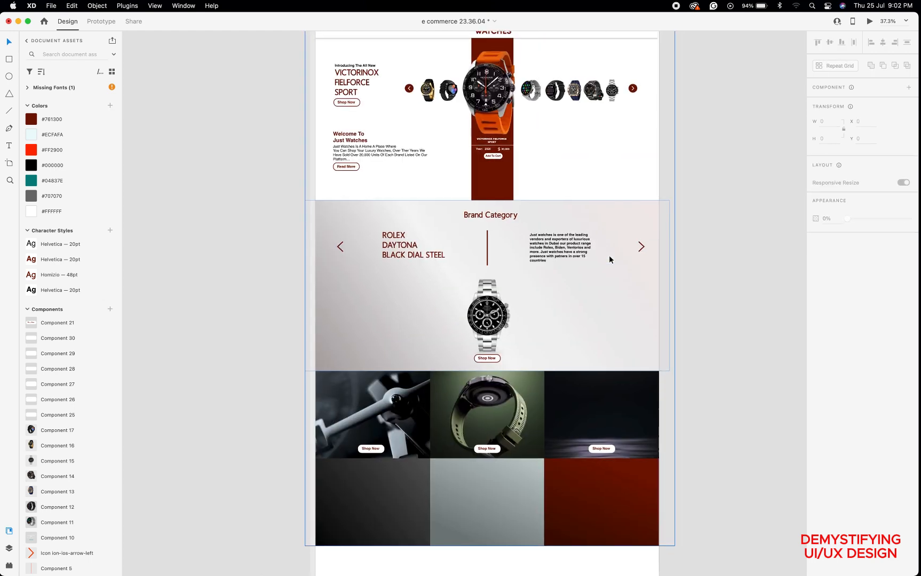
pyautogui.scroll(-3, 593, 276)
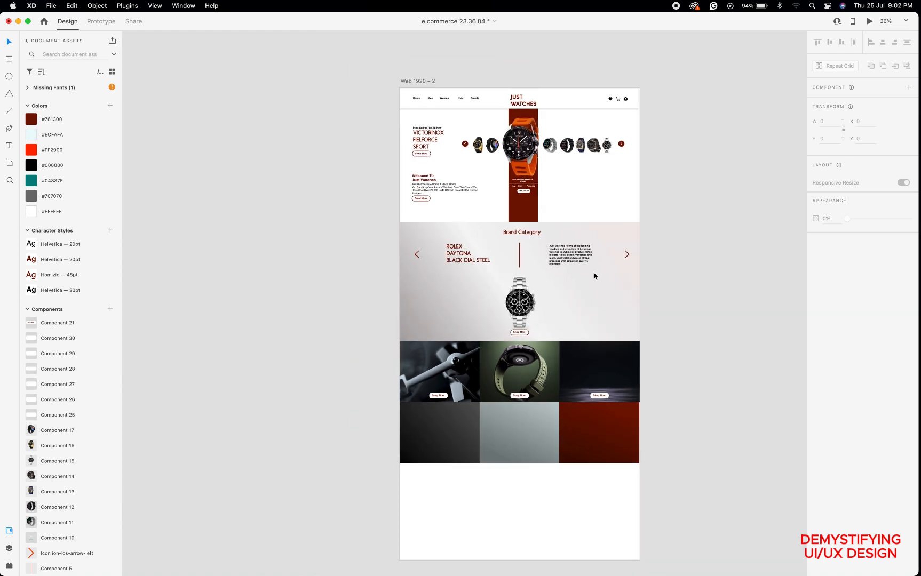
pyautogui.click(409, 82)
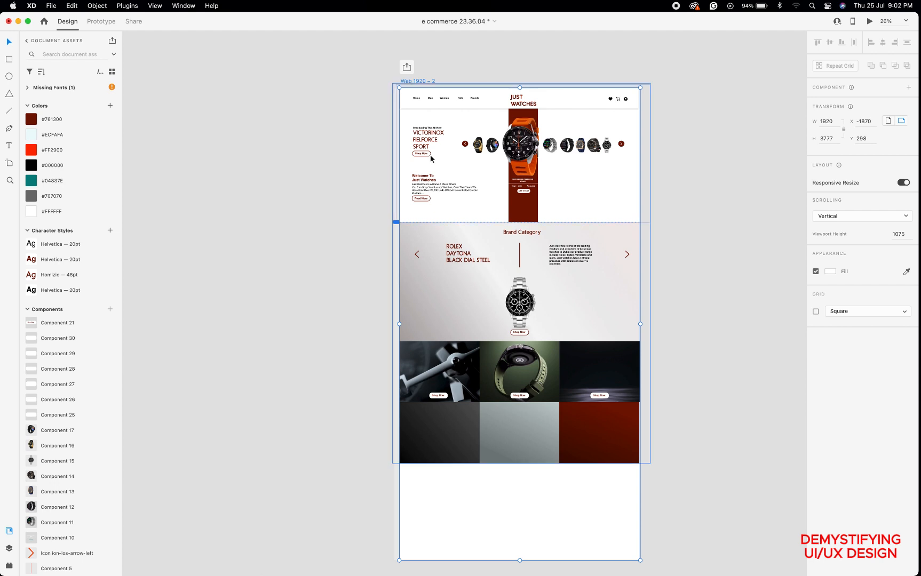
pyautogui.scroll(3, 454, 388)
pyautogui.scroll(-3, 454, 387)
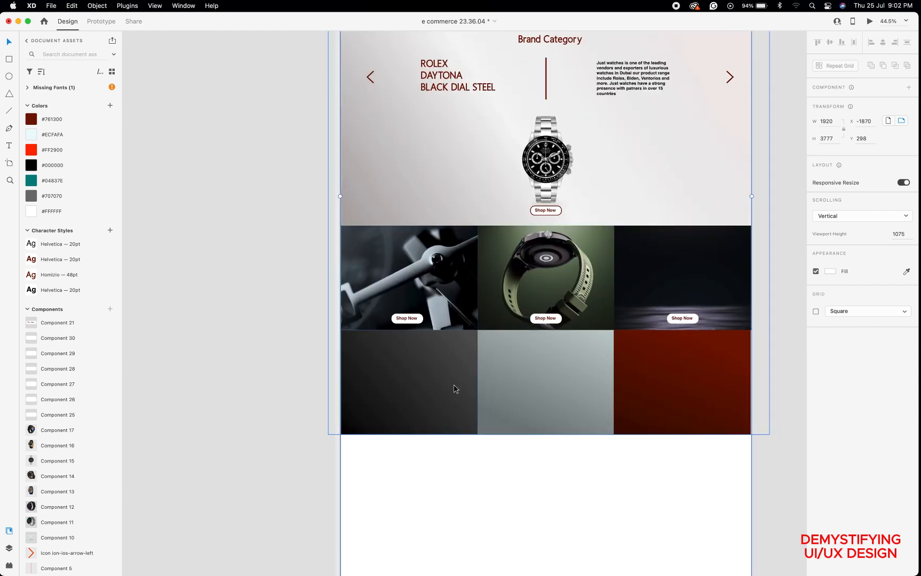
pyautogui.scroll(-4, 455, 388)
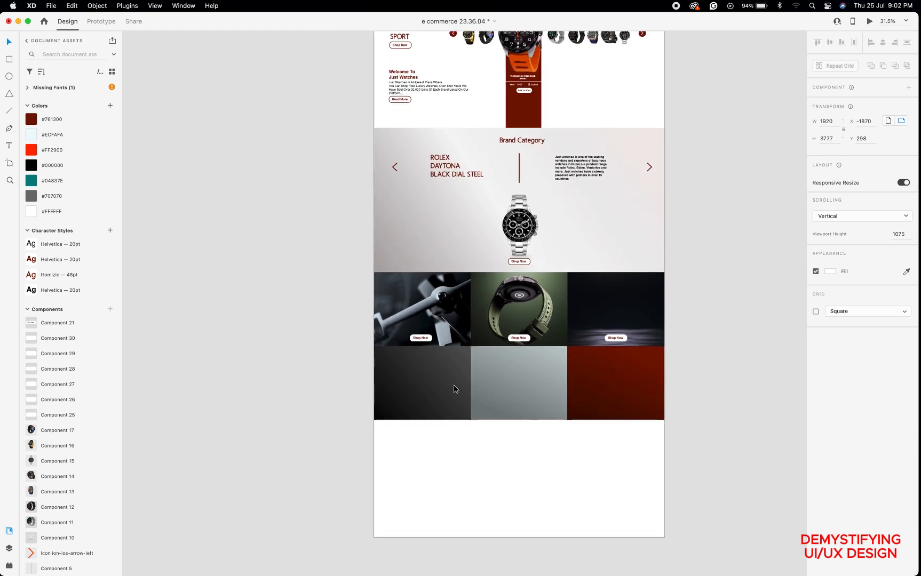
pyautogui.scroll(-3, 454, 388)
pyautogui.moveTo(145, 568)
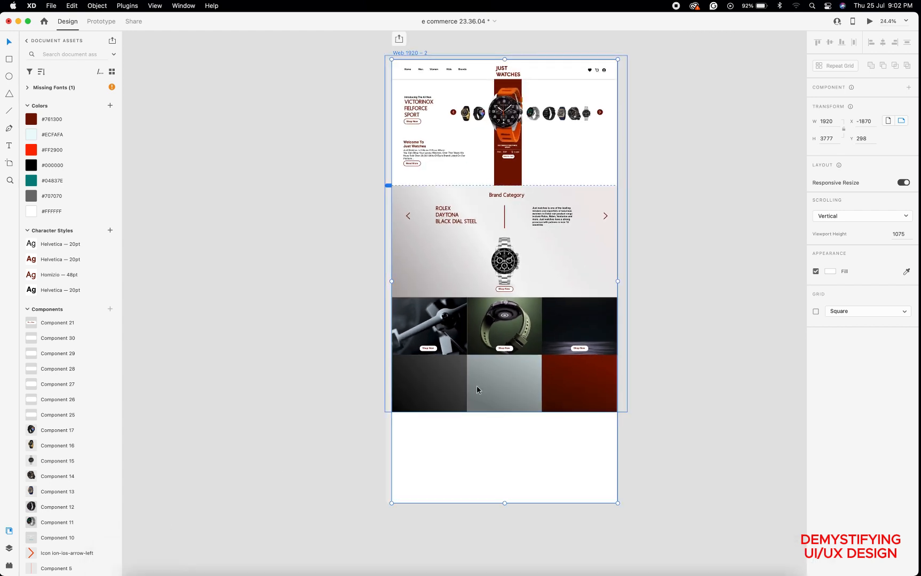
pyautogui.scroll(3, 476, 385)
pyautogui.scroll(-2, 477, 384)
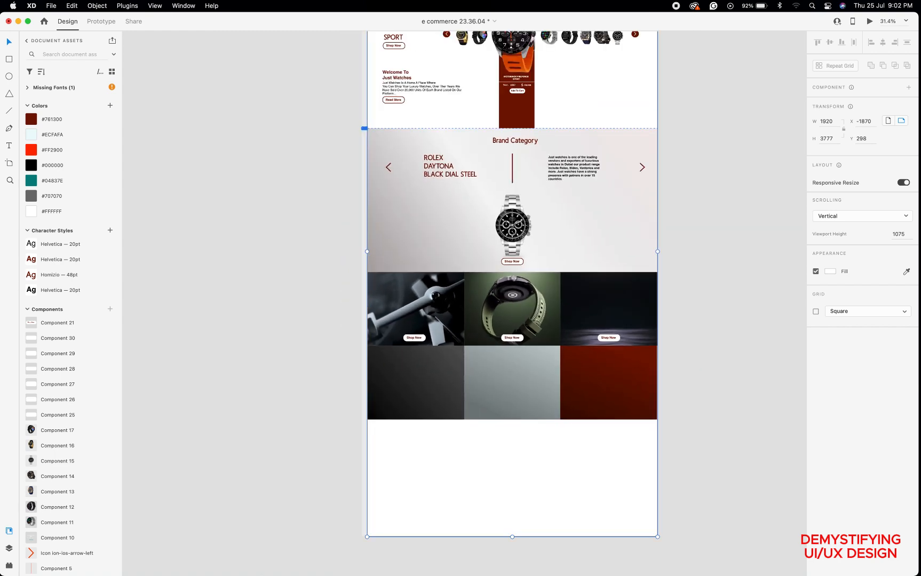
# Switch to Finder and place the Rolex Daytona Black Dial watch PNG from the ecomerce folder on the pasteboard beside the artboard.
pyautogui.moveTo(202, 555)
pyautogui.click(138, 561)
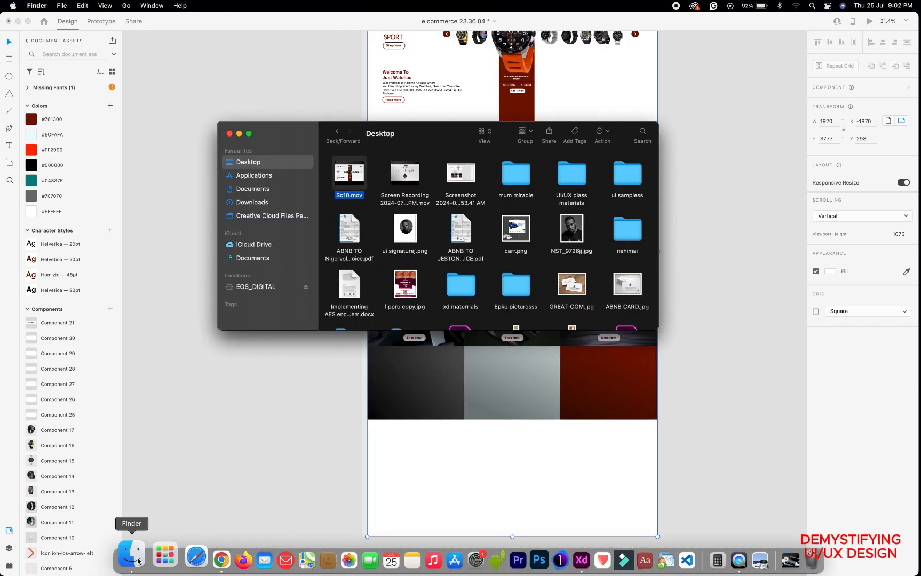
pyautogui.doubleClick(501, 183)
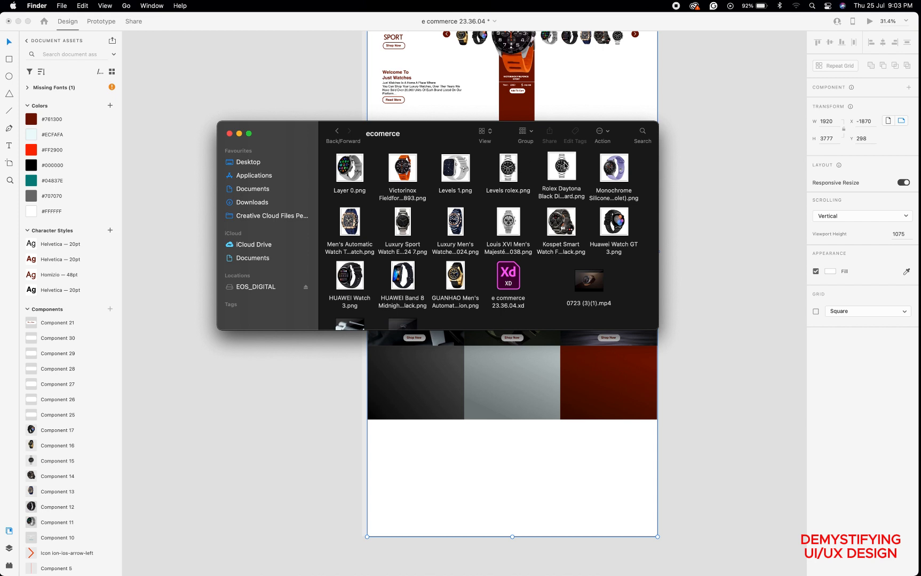
pyautogui.click(565, 168)
pyautogui.press('space')
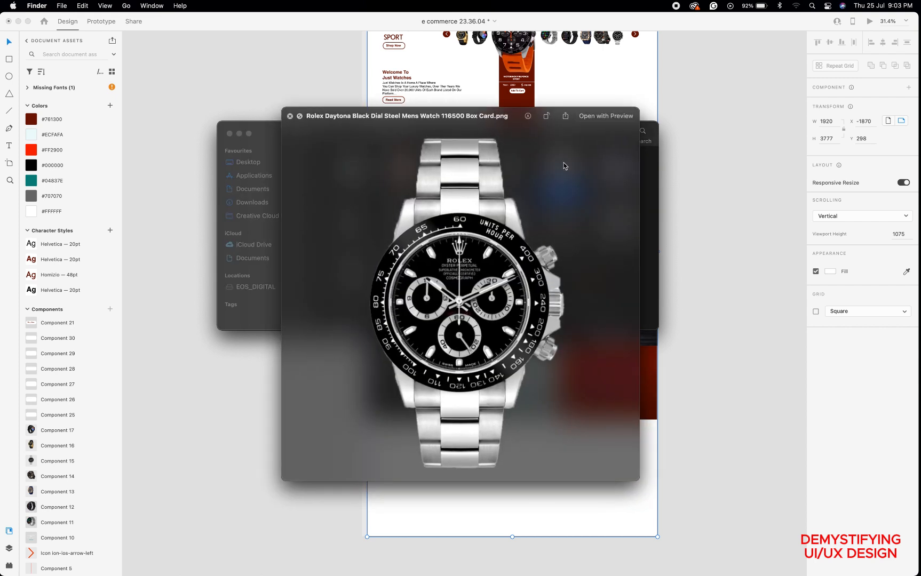
pyautogui.press('space')
pyautogui.moveTo(564, 167); pyautogui.dragTo(179, 387)
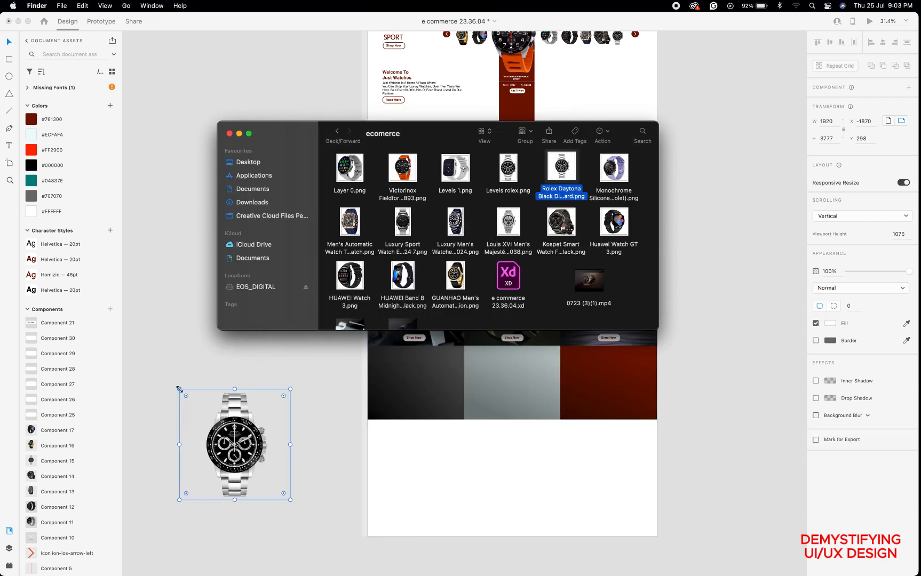
# Scale the Rolex image down to about 540 x 540 and move it into the blank area below the gradient tiles.
pyautogui.click(179, 497)
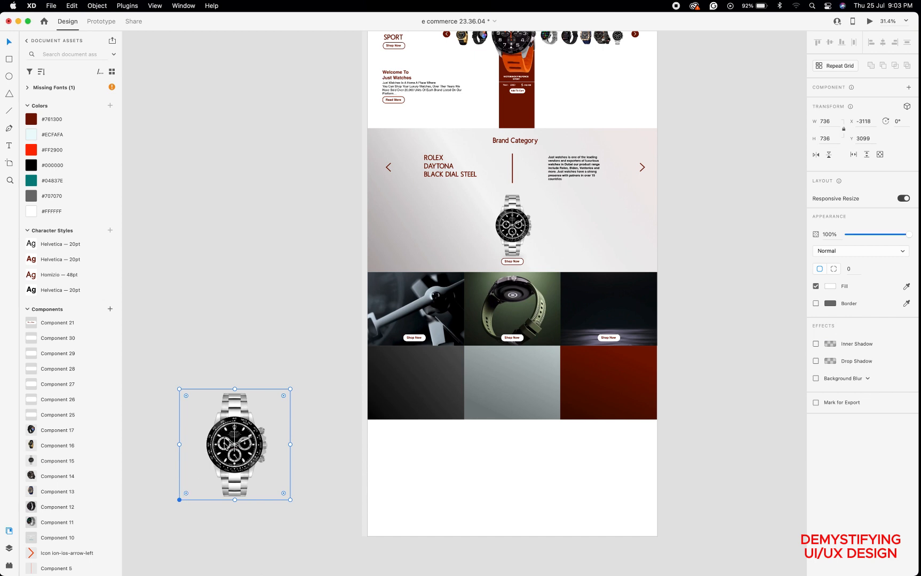
pyautogui.moveTo(179, 499); pyautogui.dragTo(197, 471)
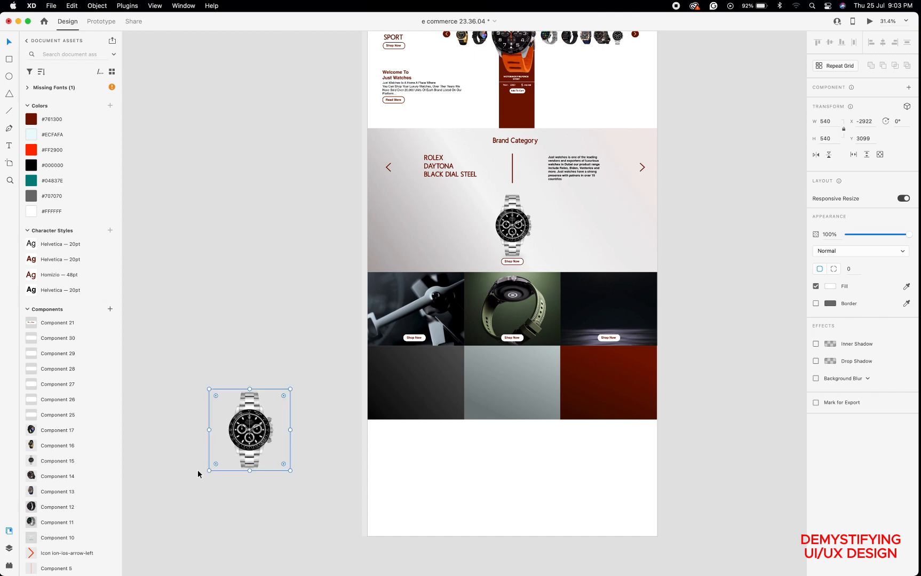
pyautogui.click(9, 548)
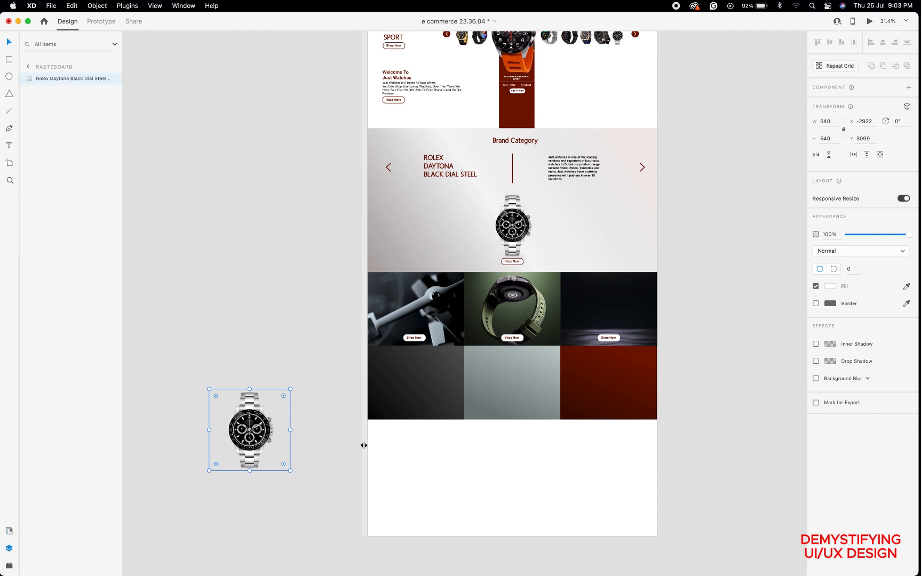
pyautogui.click(406, 393)
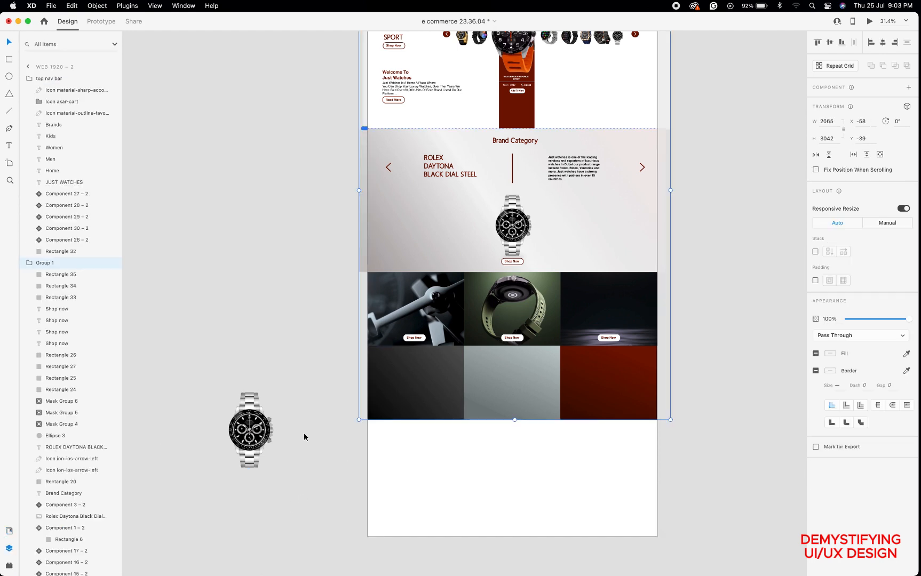
pyautogui.click(265, 432)
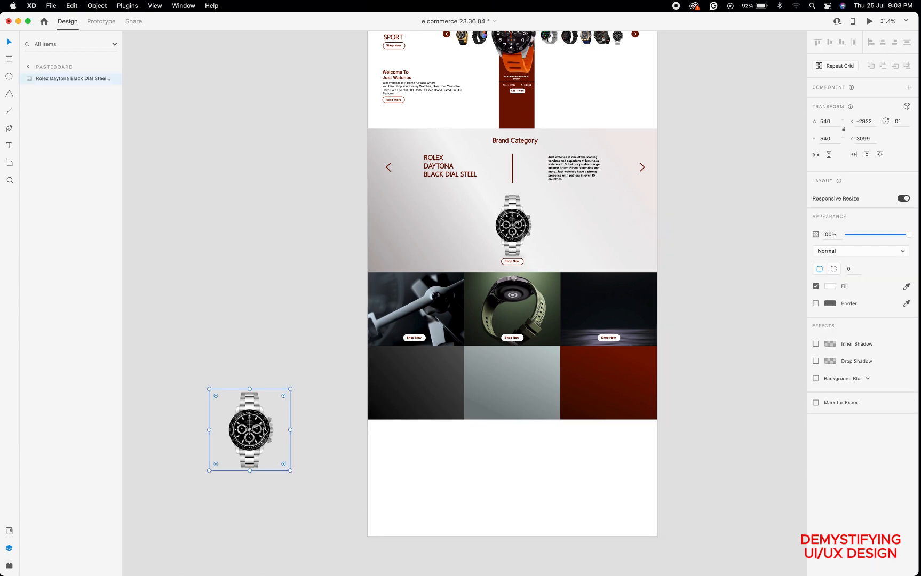
pyautogui.moveTo(265, 432); pyautogui.dragTo(484, 471)
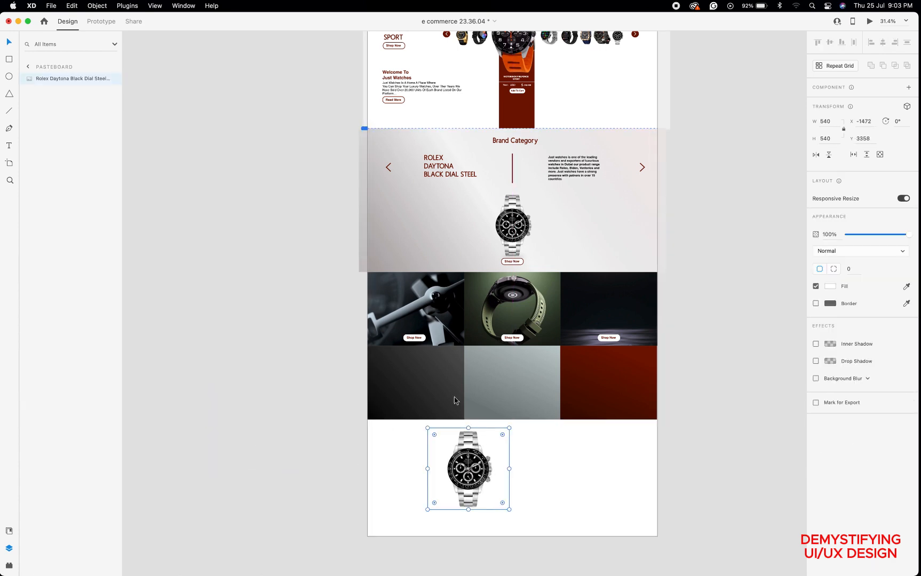
# Add the text "ROLES" starting over the dark grey gradient tile.
pyautogui.click(10, 146)
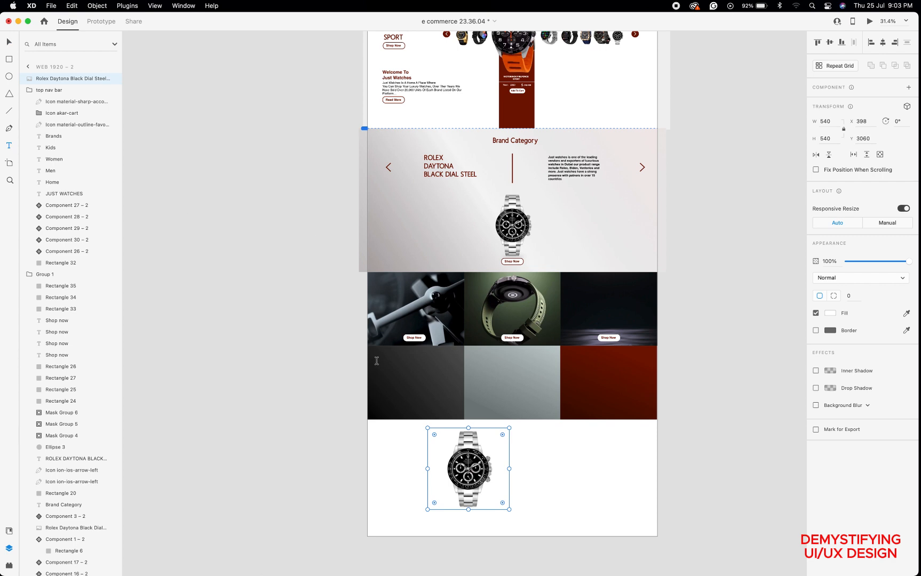
pyautogui.scroll(5, 376, 360)
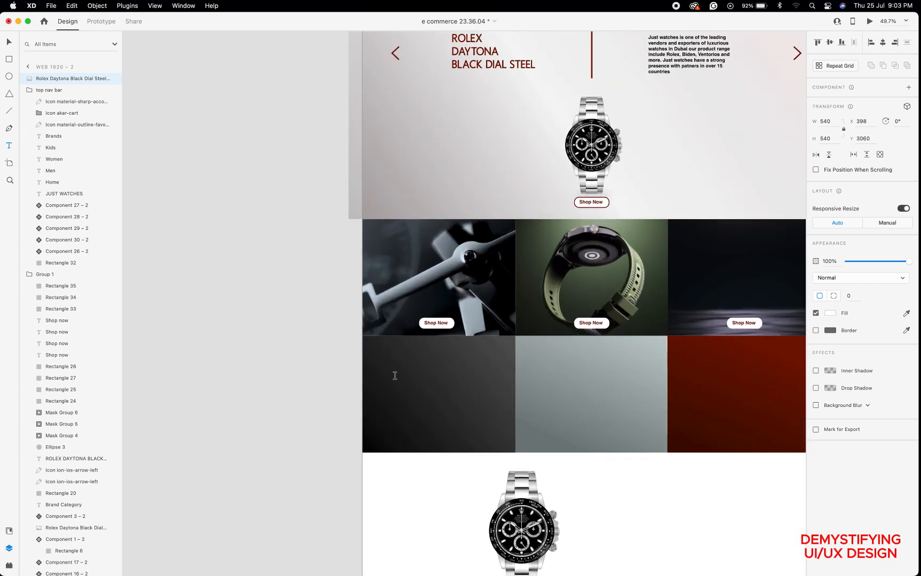
pyautogui.click(395, 375)
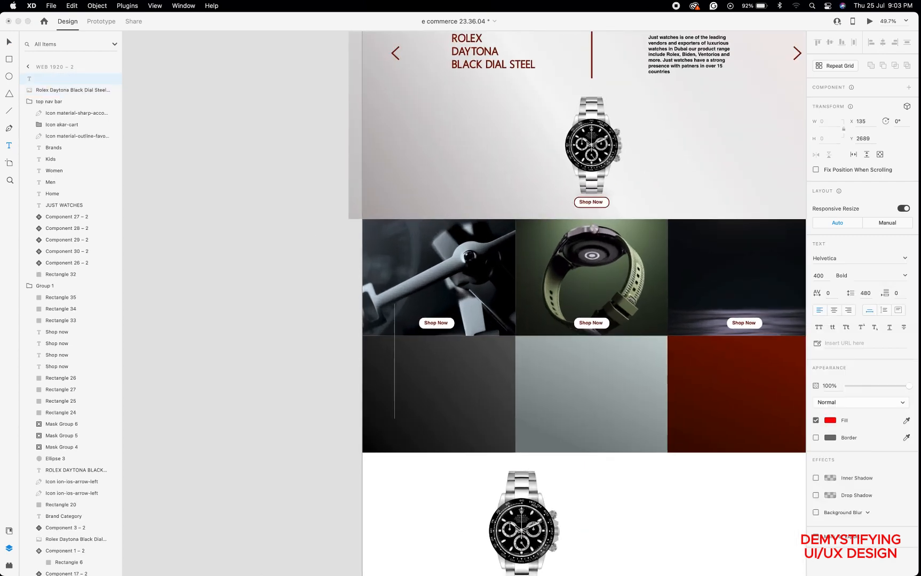
pyautogui.write('RO')
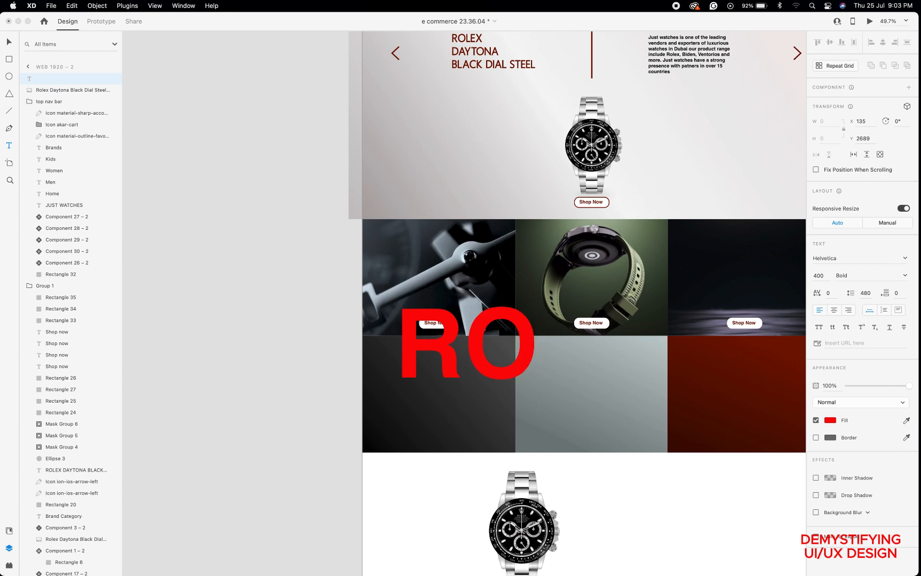
pyautogui.write('LES')
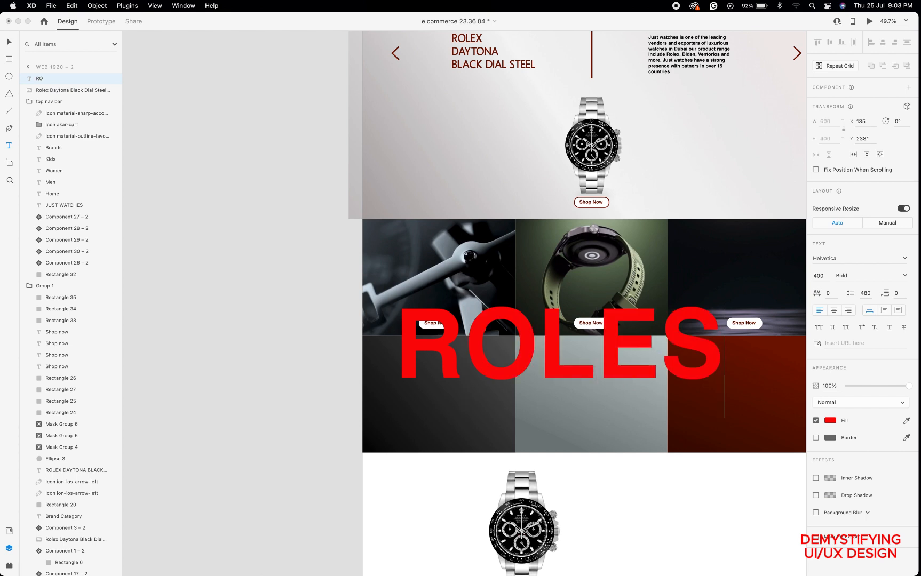
# Change the fill of the whole ROLES text to white (#FFFFFF).
pyautogui.hotkey('shift', 'Left')
pyautogui.hotkey('shift', 'Left')
pyautogui.hotkey('shift', 'Left')
pyautogui.hotkey('shift', 'Left')
pyautogui.hotkey('shift', 'Left')
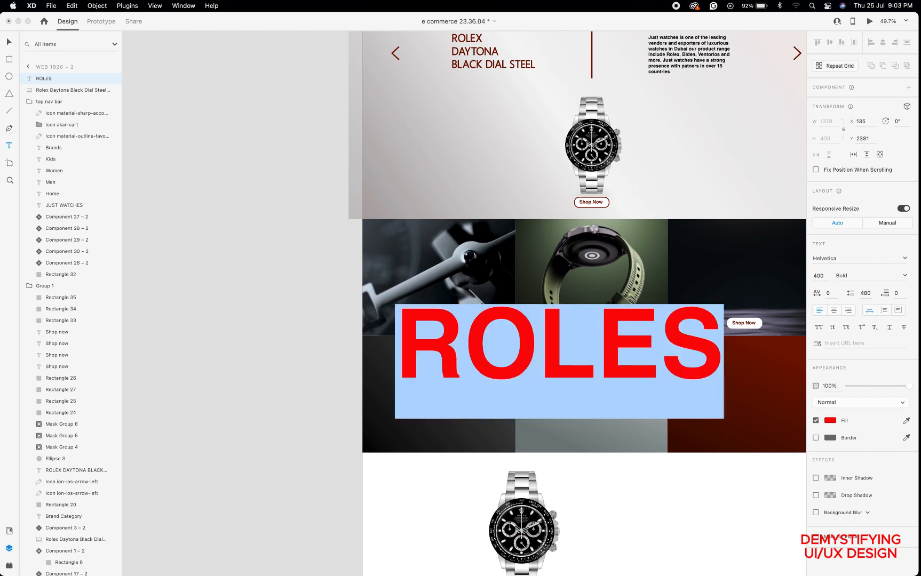
pyautogui.click(830, 421)
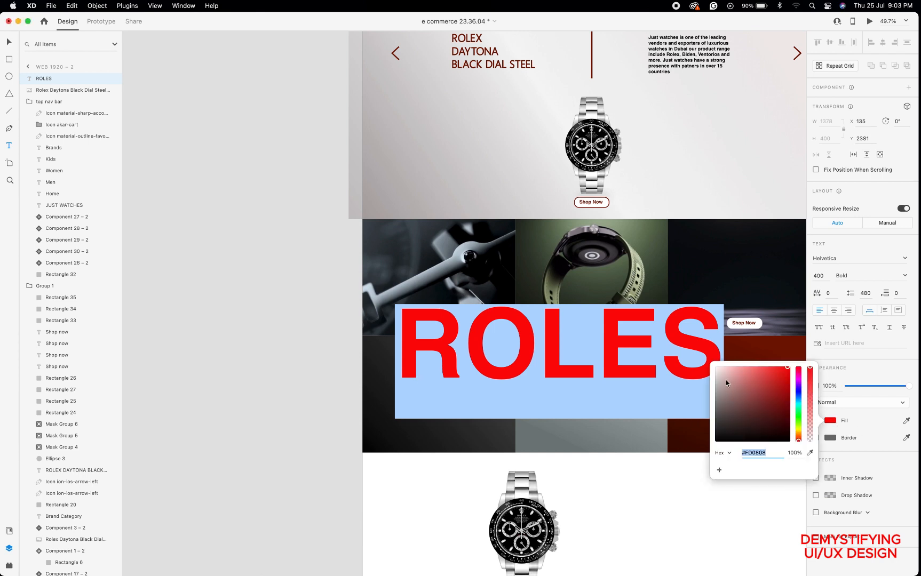
pyautogui.moveTo(725, 381); pyautogui.dragTo(676, 338)
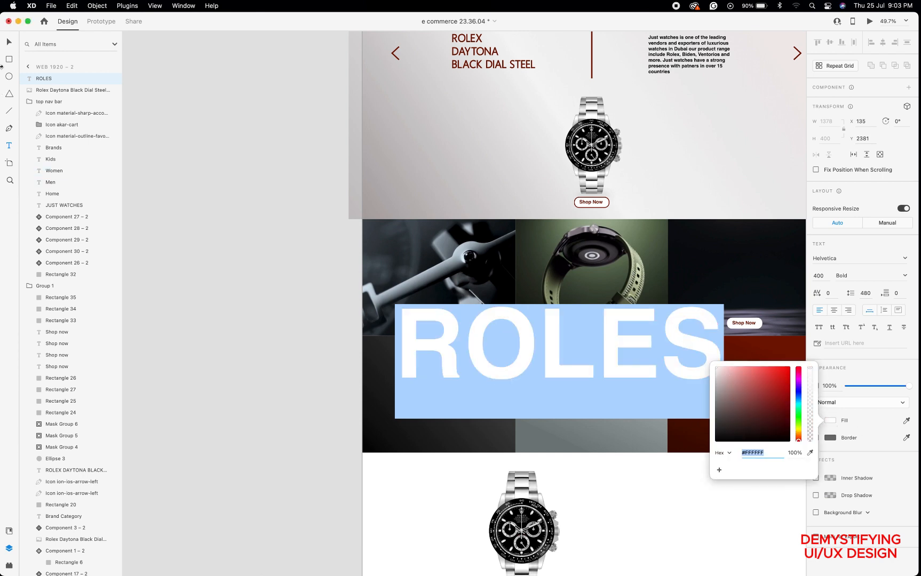
pyautogui.click(9, 43)
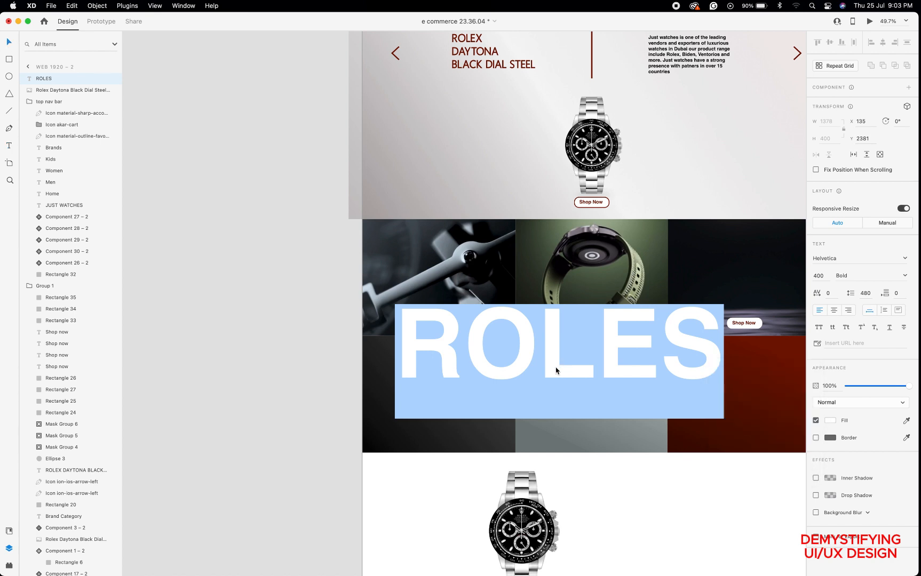
pyautogui.click(10, 43)
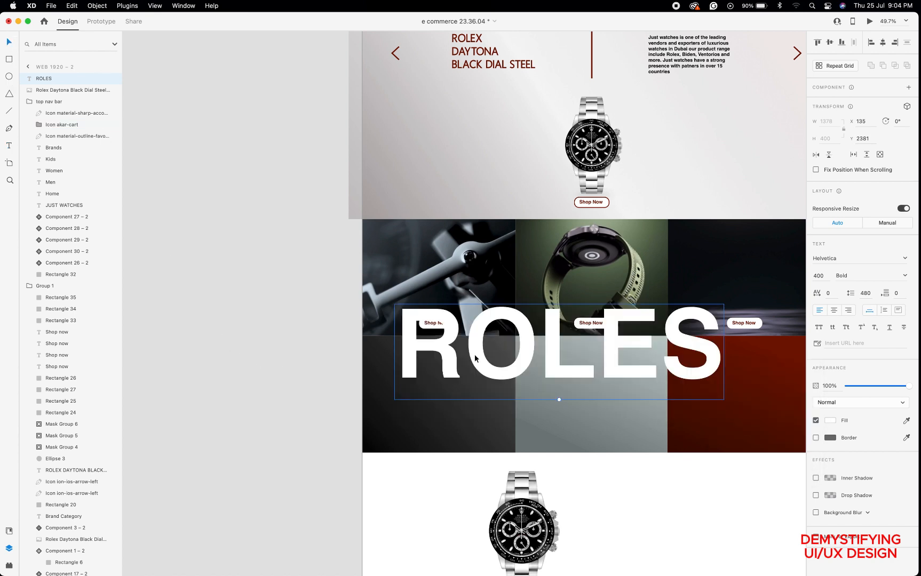
# Move the ROLES text onto the gradient row and shrink it as a fixed-size box of about 282 x 326 showing only the R.
pyautogui.moveTo(523, 327); pyautogui.dragTo(532, 372)
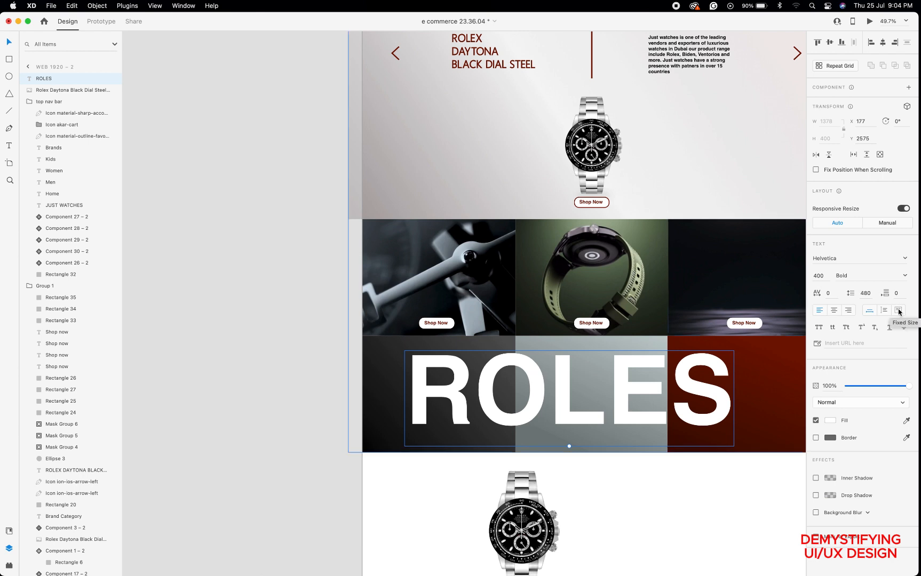
pyautogui.click(899, 310)
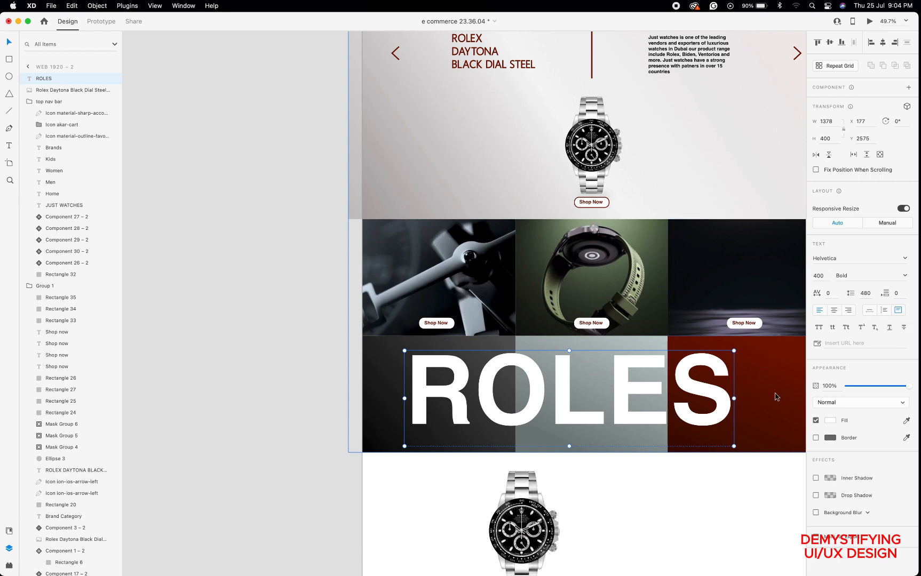
pyautogui.moveTo(735, 398); pyautogui.dragTo(472, 361)
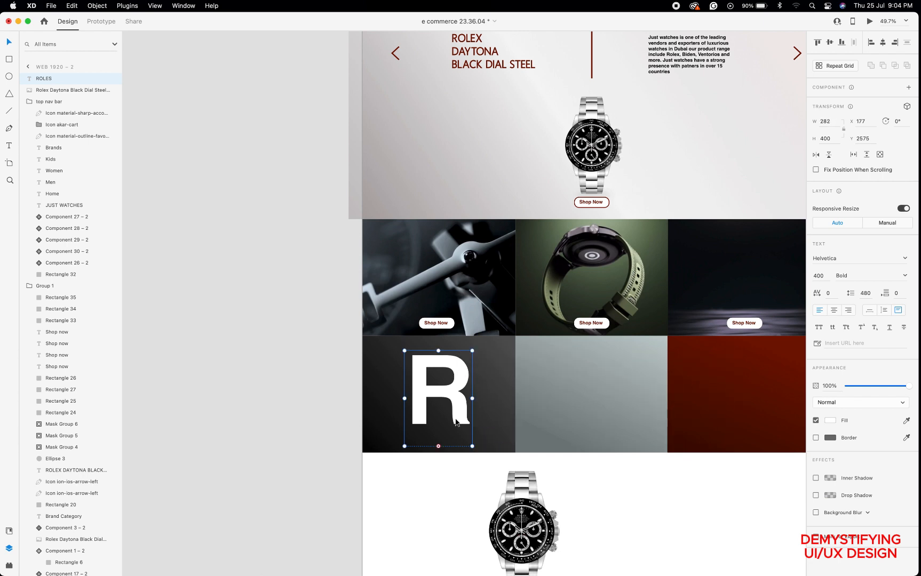
pyautogui.moveTo(438, 446); pyautogui.dragTo(440, 428)
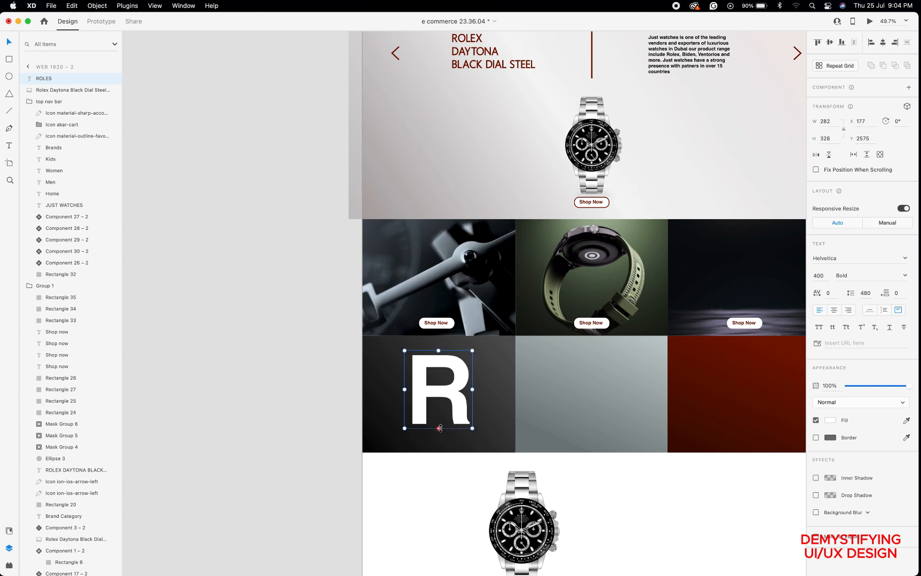
# Scale the Rolex image to about 355 x 355, place it over the white R and bring it to the front.
pyautogui.scroll(-3, 457, 470)
pyautogui.click(457, 470)
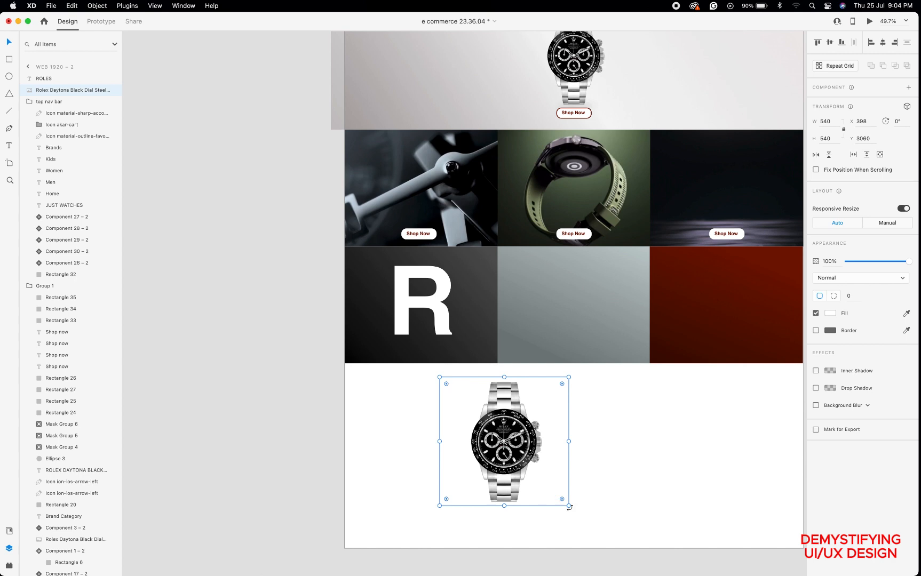
pyautogui.moveTo(569, 505); pyautogui.dragTo(526, 462)
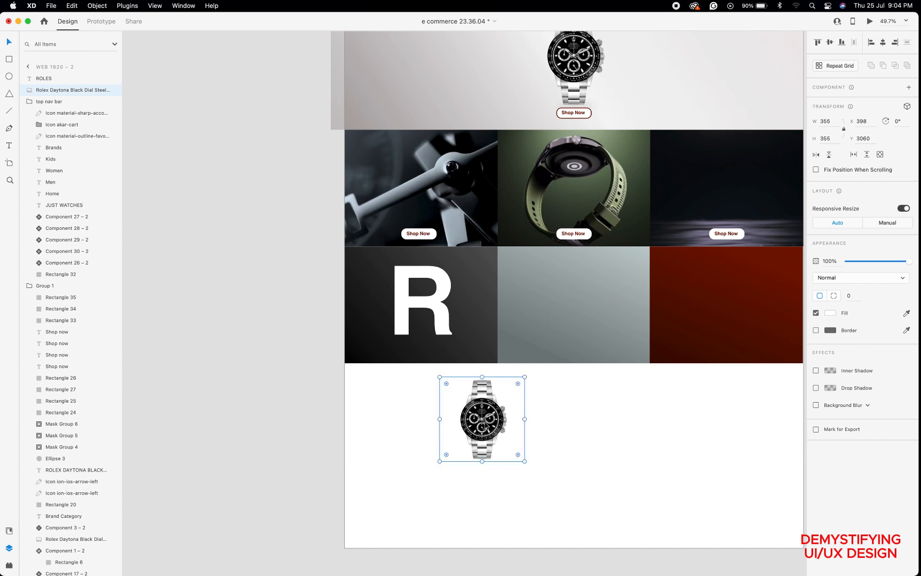
pyautogui.moveTo(483, 415); pyautogui.dragTo(420, 309)
pyautogui.rightClick(420, 308)
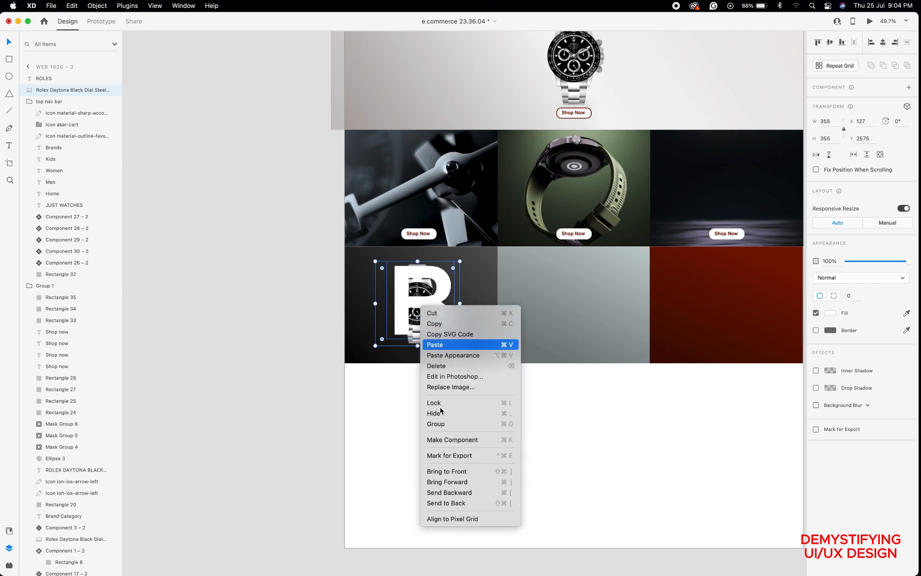
pyautogui.click(441, 471)
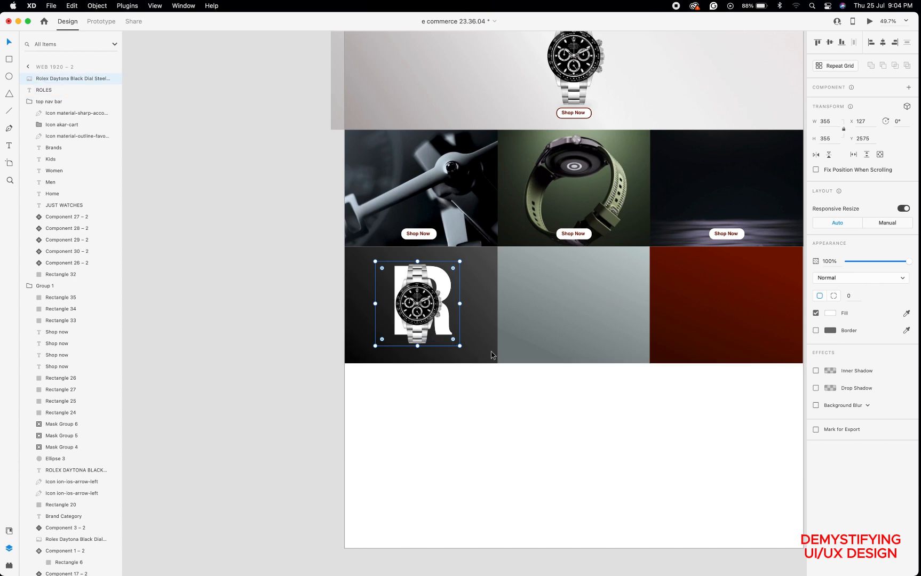
# Reduce the Rolex image to about 306 x 306, rotate it 35° and center it over the white R.
pyautogui.moveTo(460, 346); pyautogui.dragTo(420, 343)
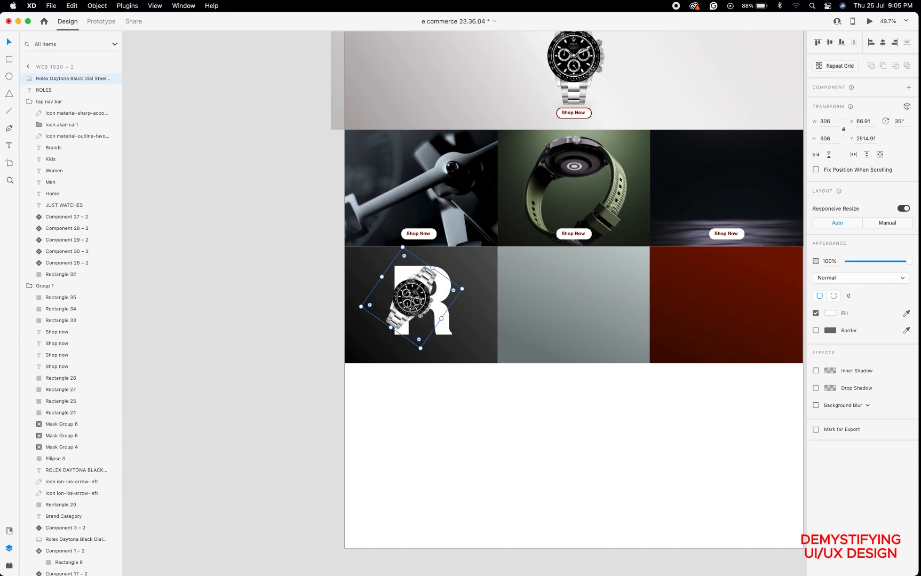
pyautogui.moveTo(409, 297); pyautogui.dragTo(422, 300)
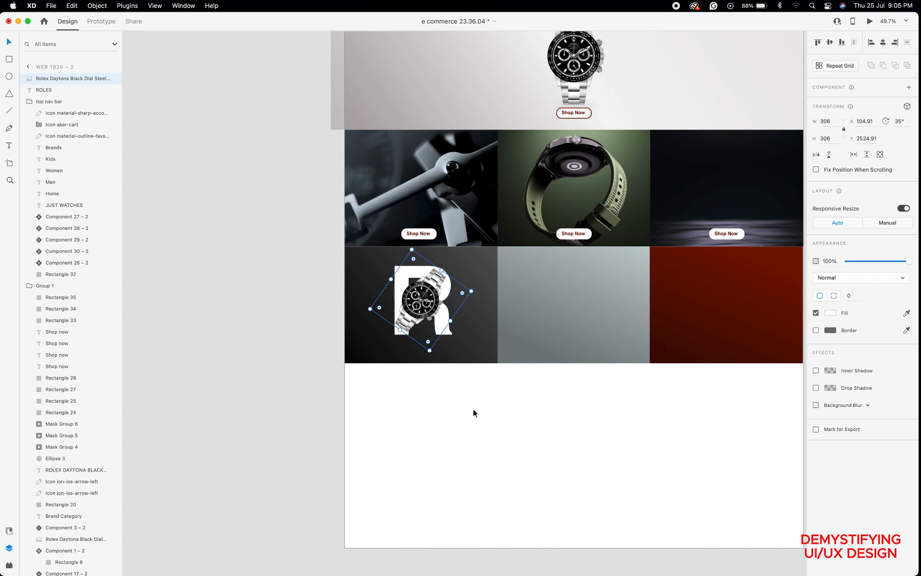
pyautogui.click(265, 377)
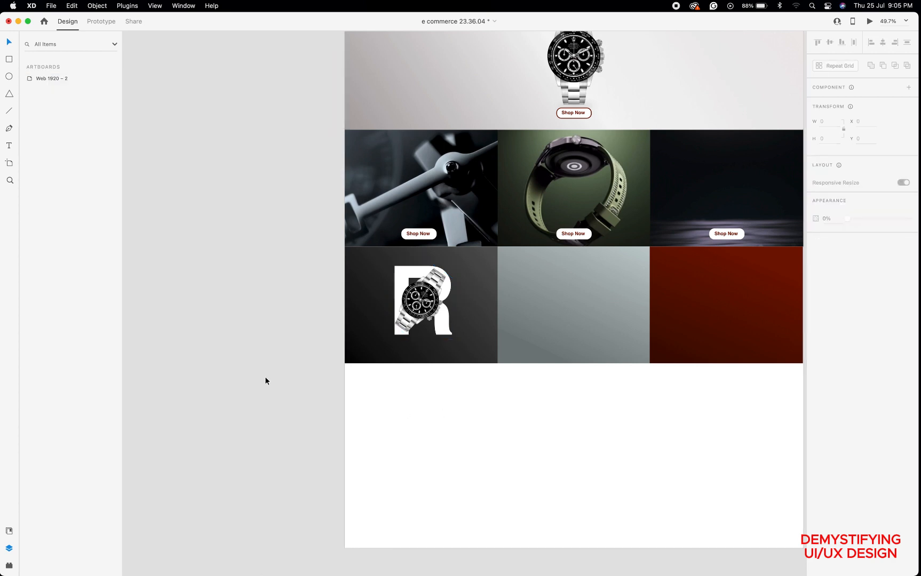
# Place the orange-strap Victorinox Fieldforce watch PNG from the Finder ecomerce folder at the artboard's lower-left edge.
pyautogui.scroll(-3, 265, 377)
pyautogui.moveTo(176, 571)
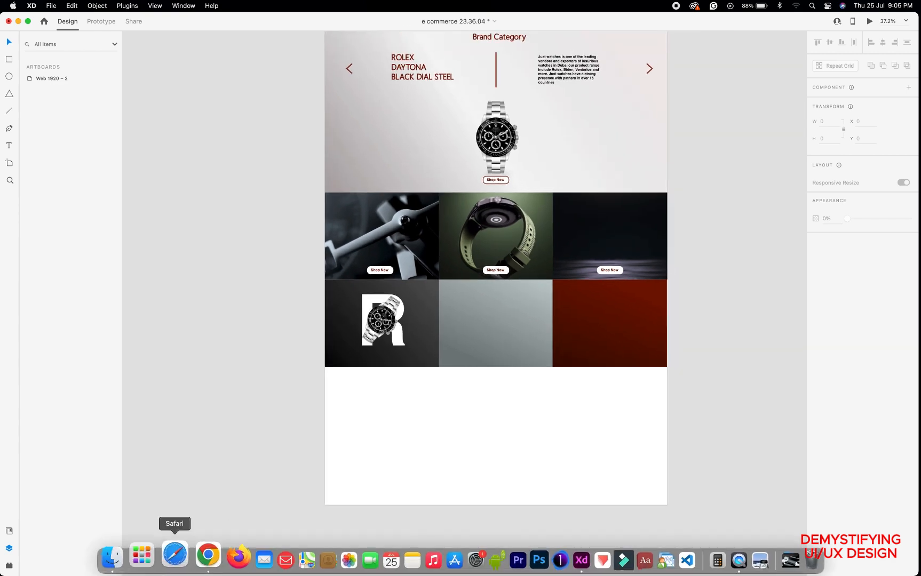
pyautogui.click(140, 563)
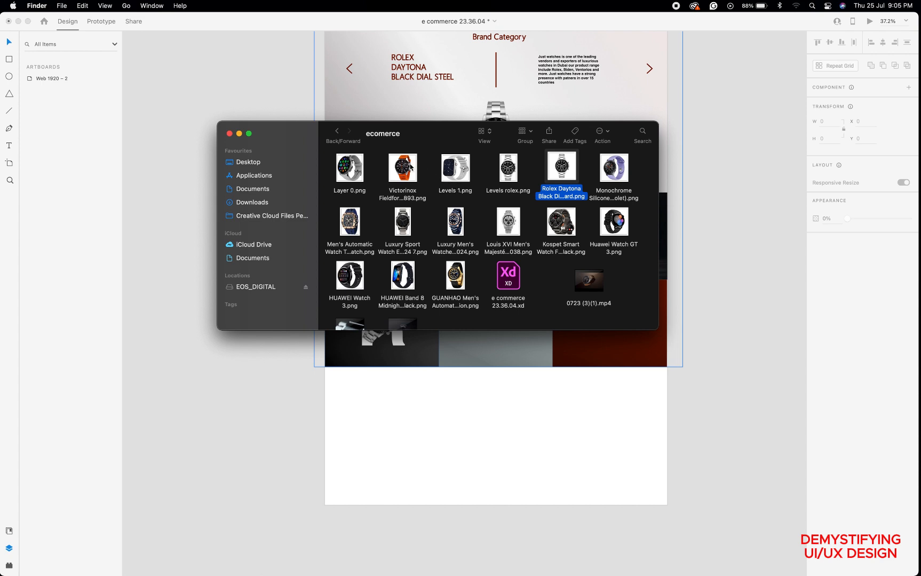
pyautogui.moveTo(412, 168); pyautogui.dragTo(217, 406)
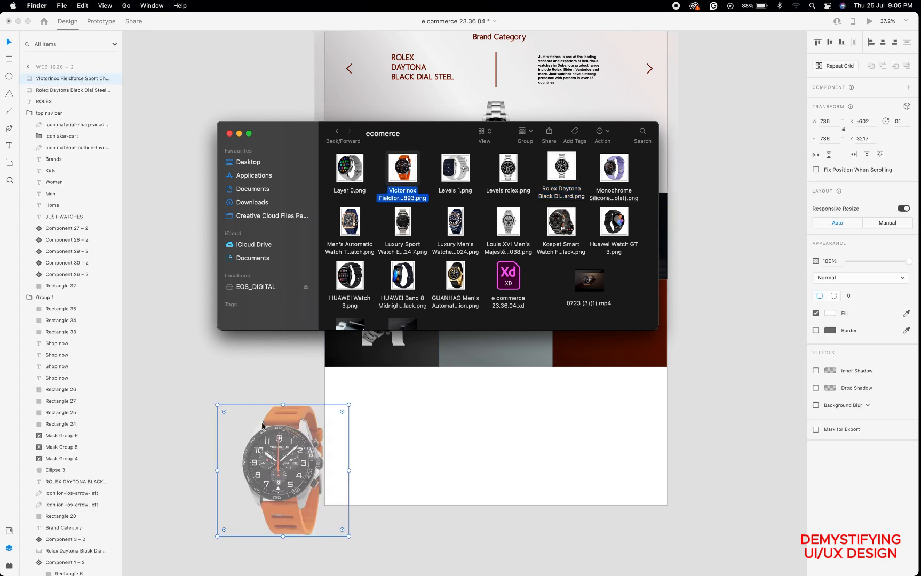
pyautogui.click(259, 446)
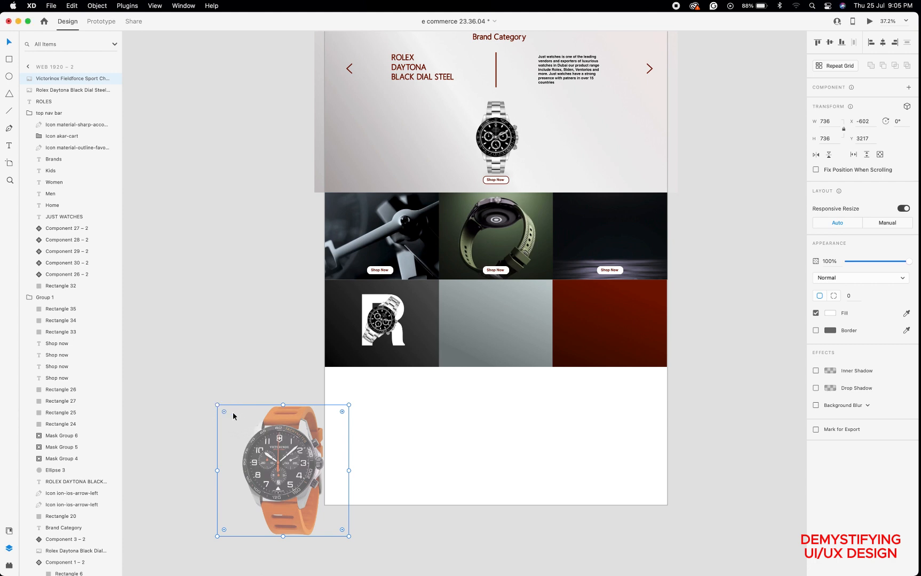
# Scale the Victorinox watch image to about 378 x 378 and move it onto the white area below the grey gradient tile.
pyautogui.moveTo(287, 451); pyautogui.dragTo(253, 426)
pyautogui.moveTo(315, 512); pyautogui.dragTo(468, 421)
pyautogui.scroll(3, 467, 421)
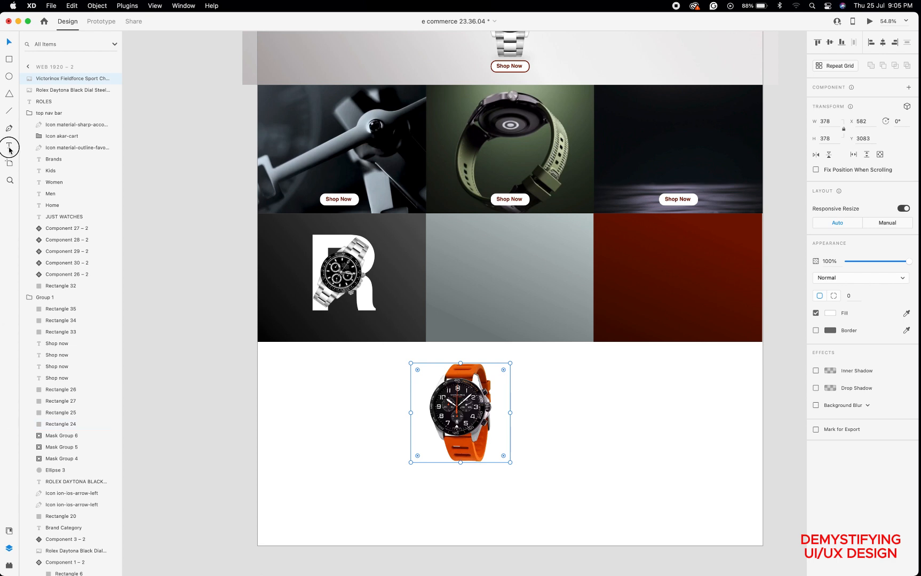
# Add the white Helvetica Bold 400 text VICTORINOX starting over the grey gradient tile.
pyautogui.click(446, 267)
pyautogui.write('V')
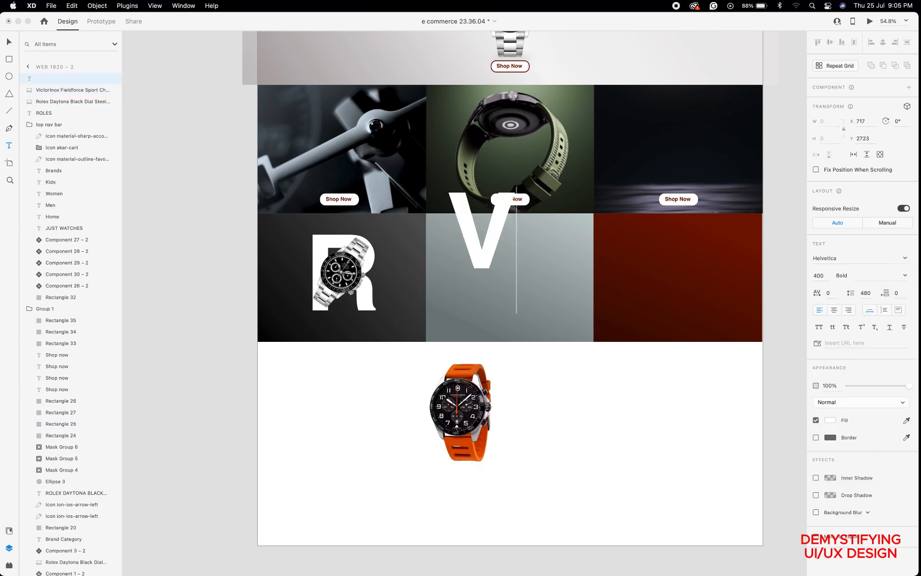
pyautogui.write('ICT')
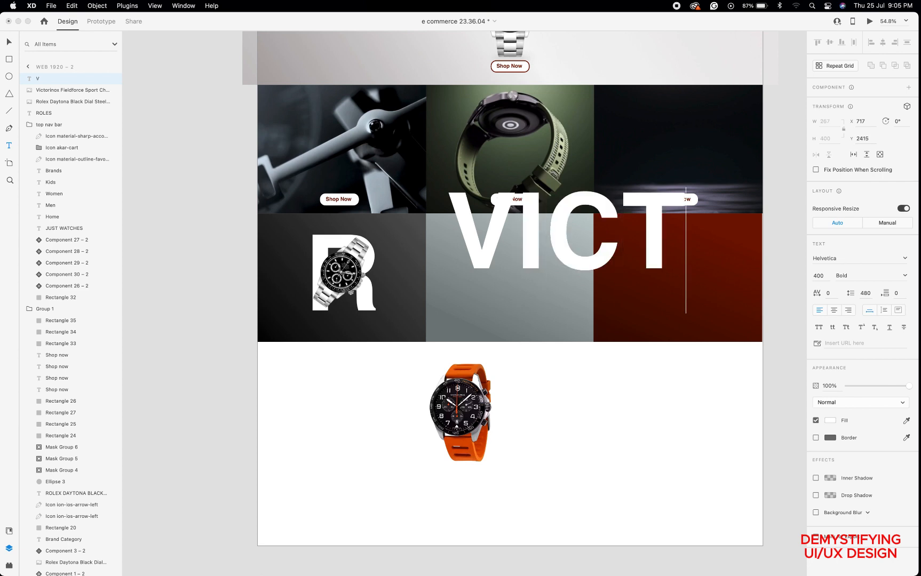
pyautogui.write('O')
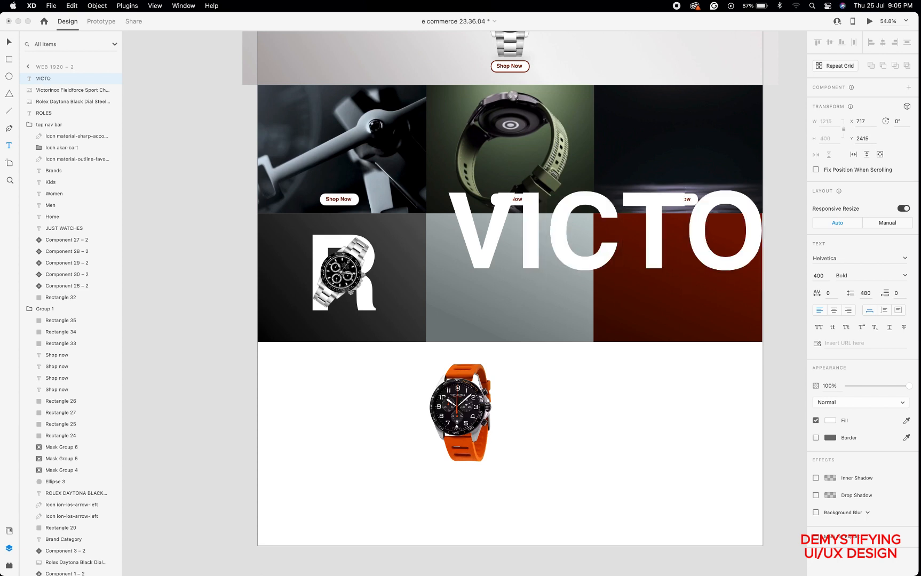
pyautogui.write('R')
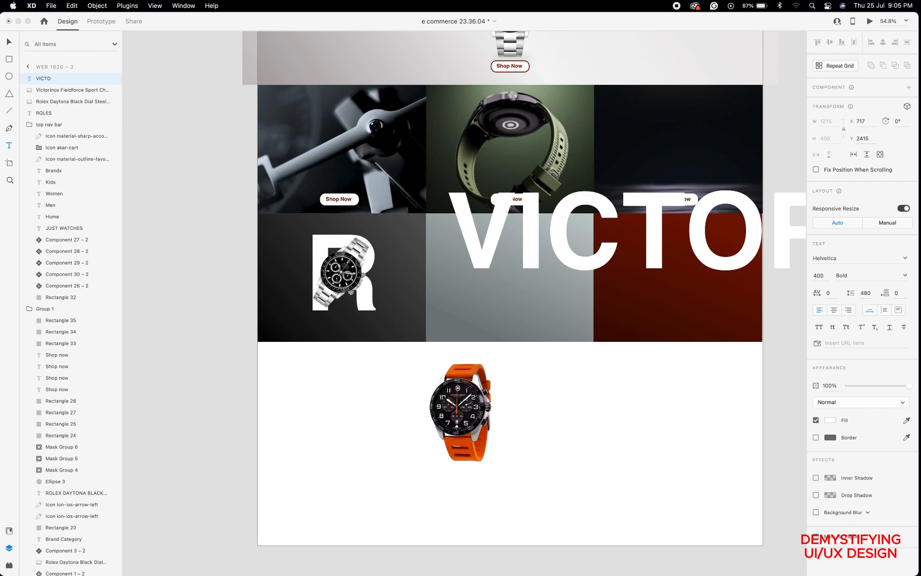
pyautogui.click(9, 42)
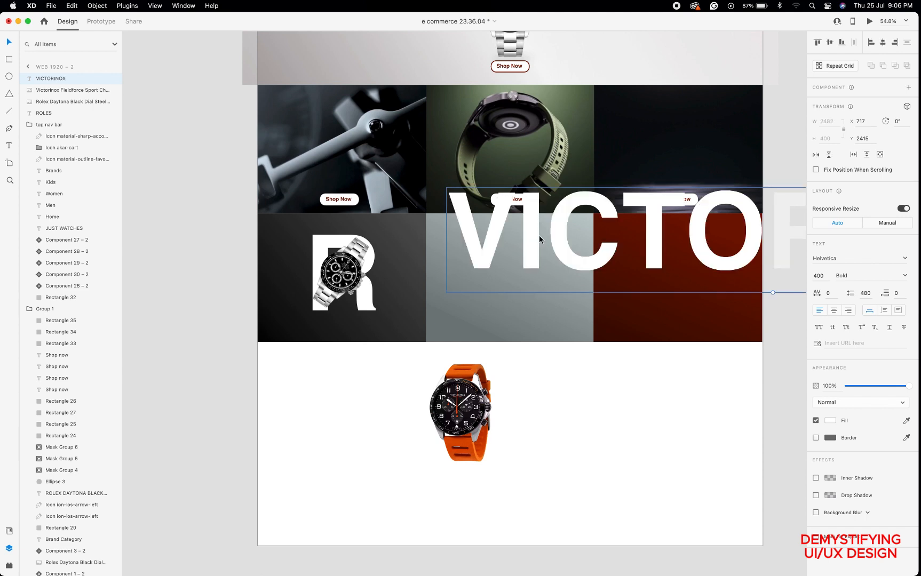
# Move the VICTORINOX text down onto the gradient row so its V sits on the grey tile.
pyautogui.moveTo(536, 242); pyautogui.dragTo(557, 284)
pyautogui.hscroll(5, 557, 285)
pyautogui.hscroll(3, 557, 285)
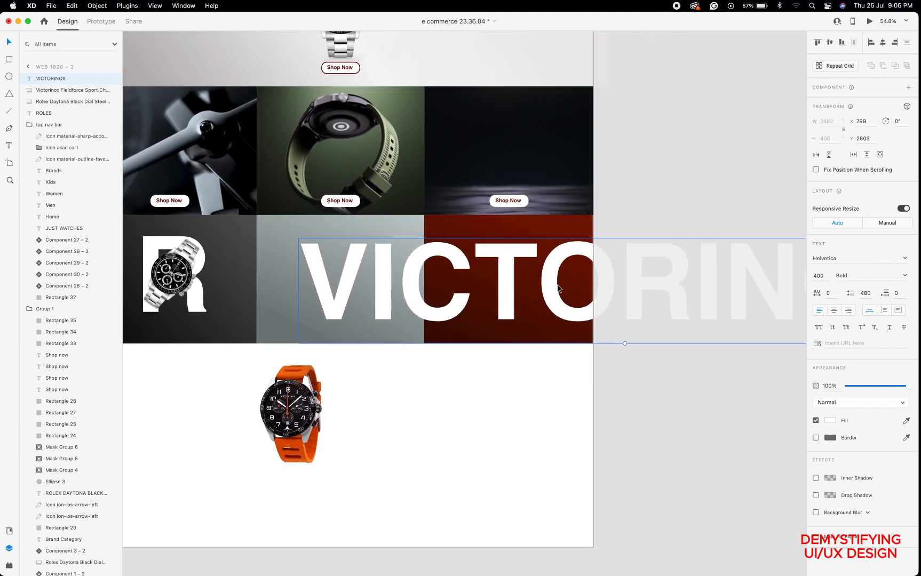
pyautogui.moveTo(372, 278); pyautogui.dragTo(372, 270)
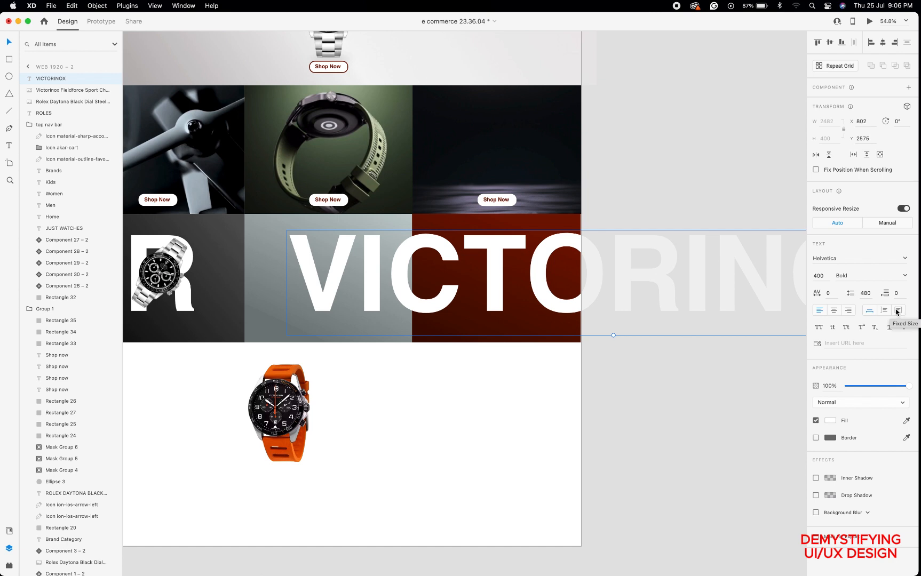
# Make the VICTORINOX text a fixed-size box and shrink it to about 267 x 326, showing only the V.
pyautogui.click(896, 311)
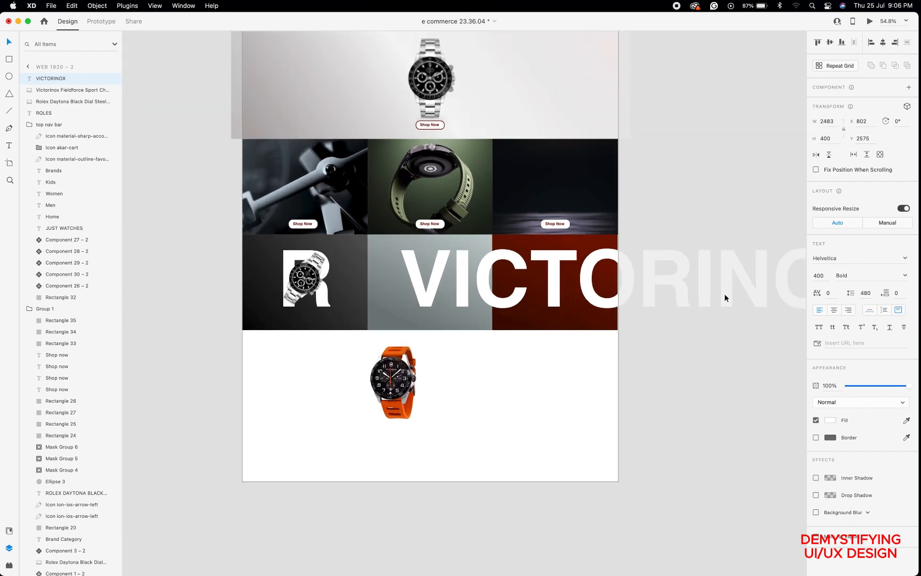
pyautogui.scroll(-1, 724, 293)
pyautogui.hscroll(4, 724, 294)
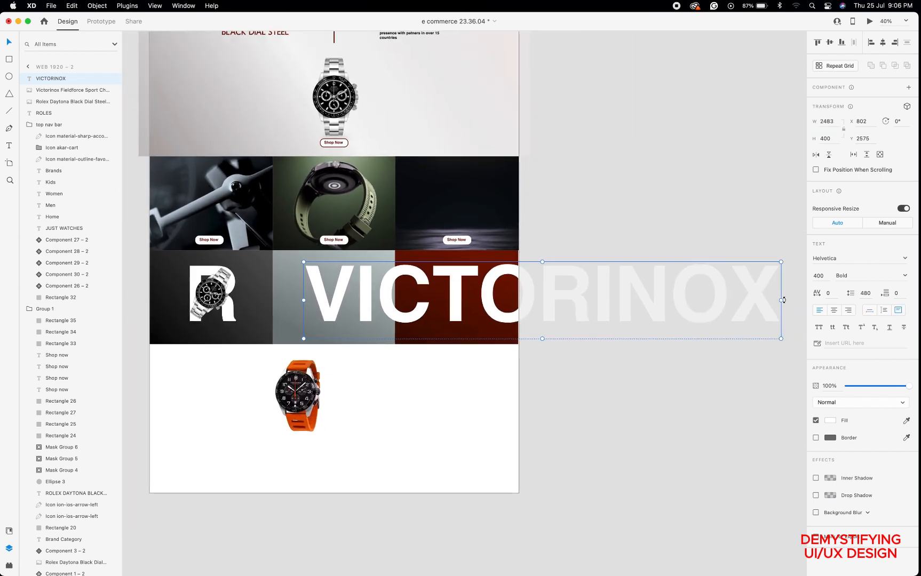
pyautogui.moveTo(781, 299); pyautogui.dragTo(355, 301)
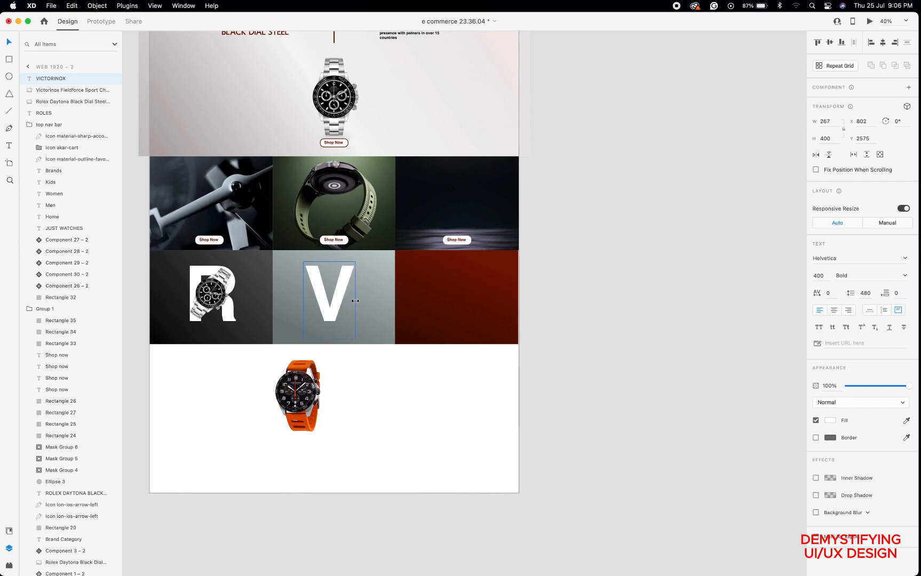
pyautogui.moveTo(329, 338); pyautogui.dragTo(331, 325)
# Nudge the white V to about X 808, Y 2588 to center it in the grey tile.
pyautogui.hscroll(-5, 596, 312)
pyautogui.scroll(3, 595, 312)
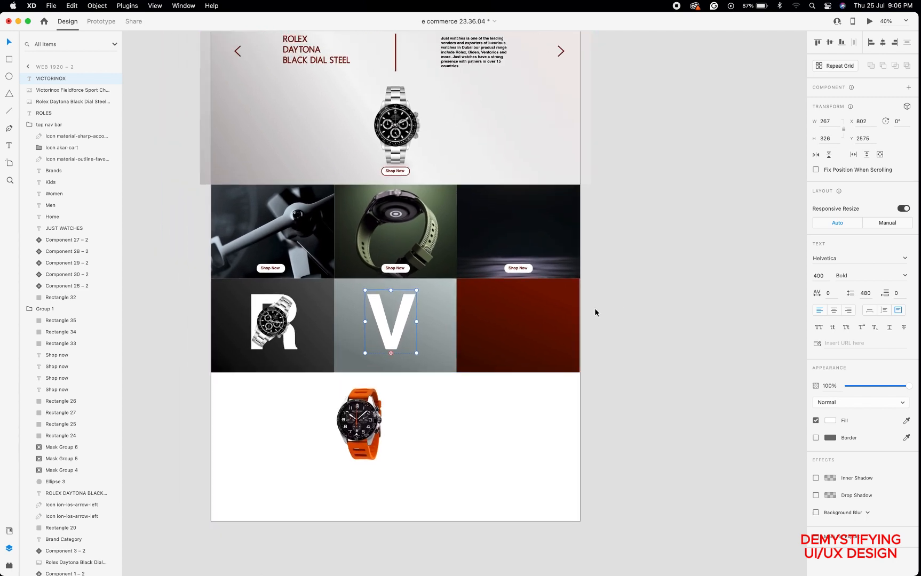
pyautogui.click(827, 274)
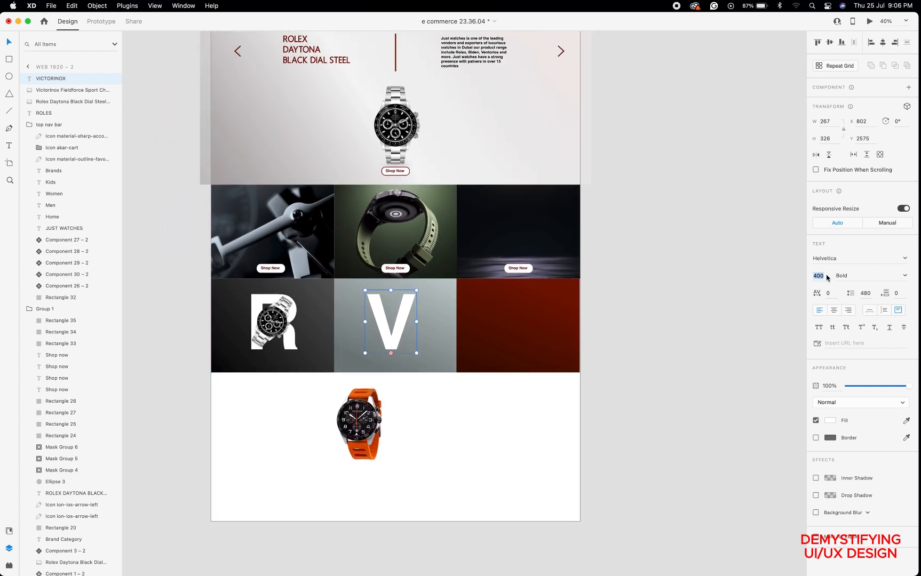
pyautogui.moveTo(403, 318); pyautogui.dragTo(405, 319)
pyautogui.click(404, 319)
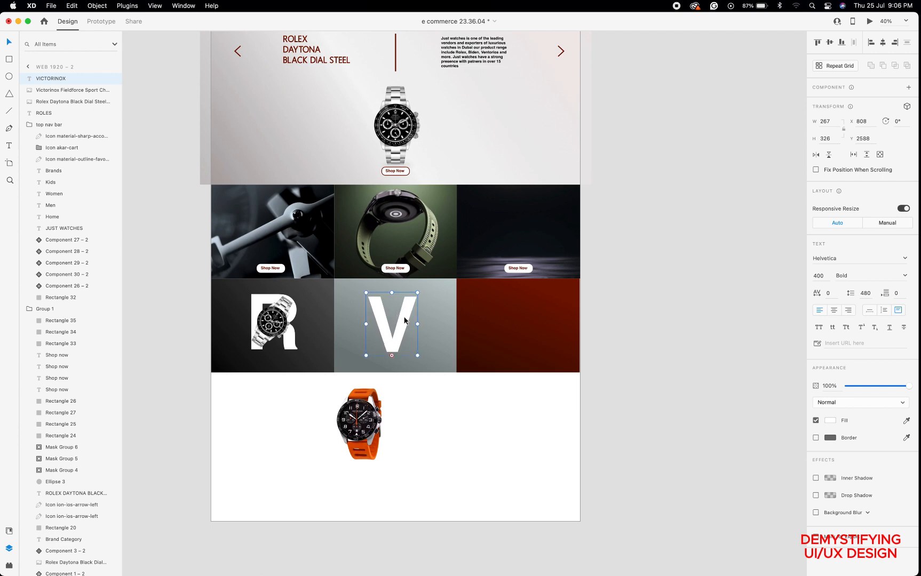
# Scale the Victorinox image to about 305 x 305, place it over the white V and bring it to the front.
pyautogui.hscroll(-2, 404, 319)
pyautogui.click(383, 417)
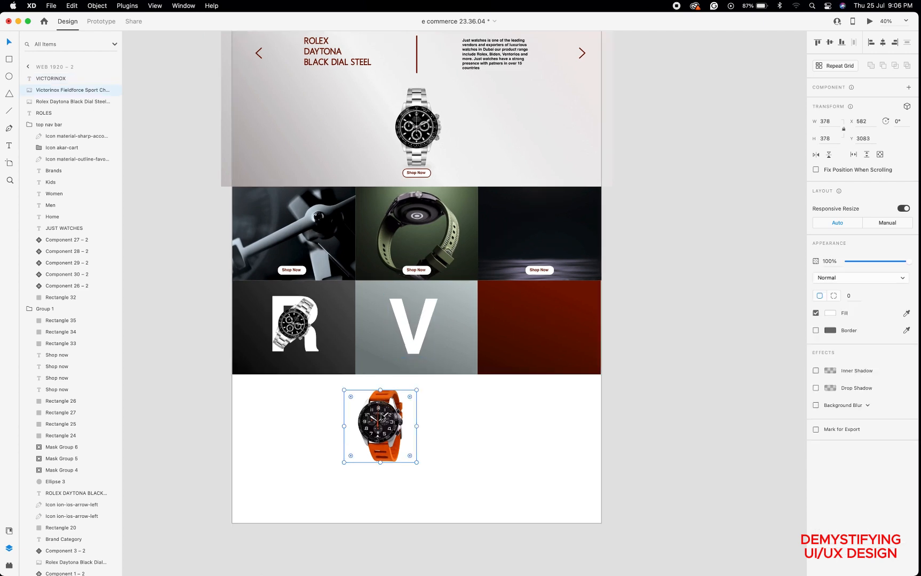
pyautogui.moveTo(416, 462); pyautogui.dragTo(414, 330)
pyautogui.rightClick(414, 330)
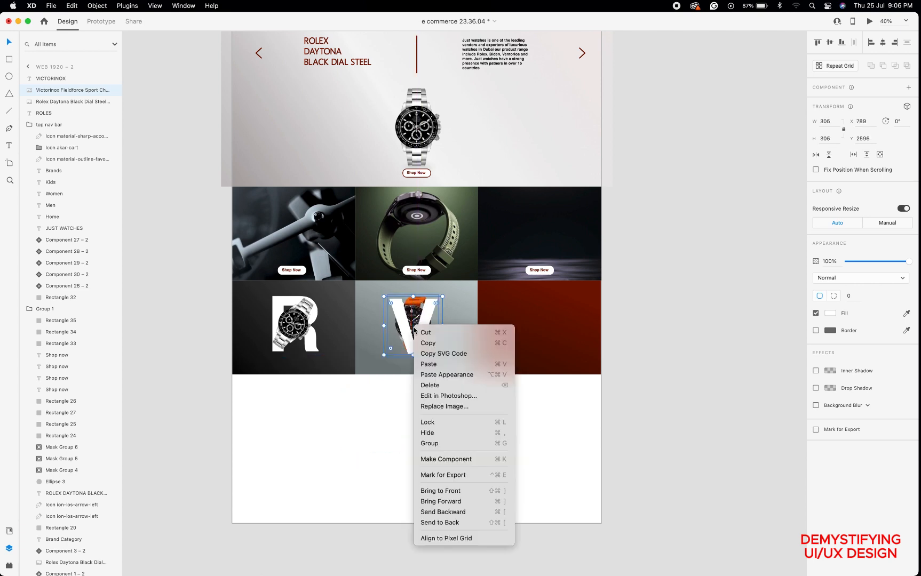
pyautogui.click(437, 489)
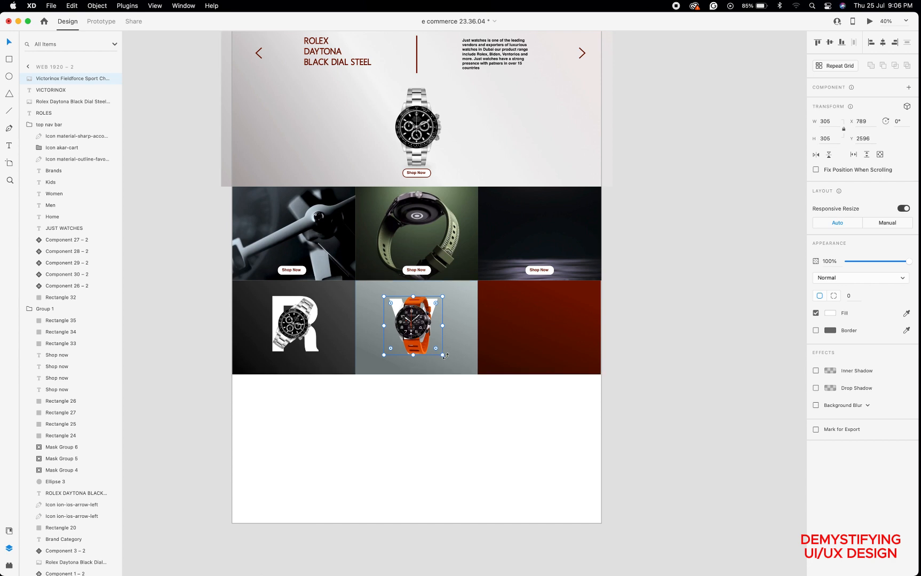
# Rotate the Victorinox watch image 57°, center it over the white V and deselect it.
pyautogui.moveTo(445, 355); pyautogui.dragTo(415, 314)
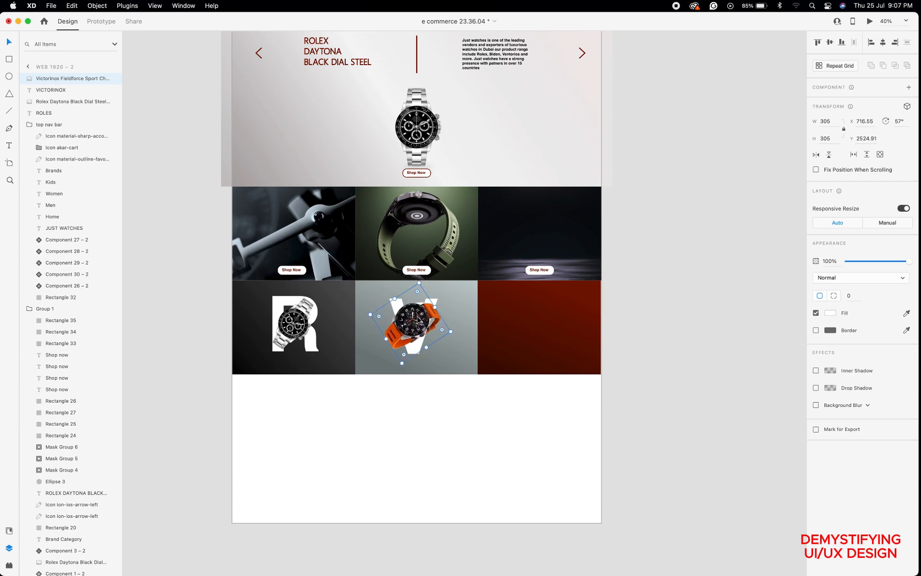
pyautogui.scroll(-2, 419, 328)
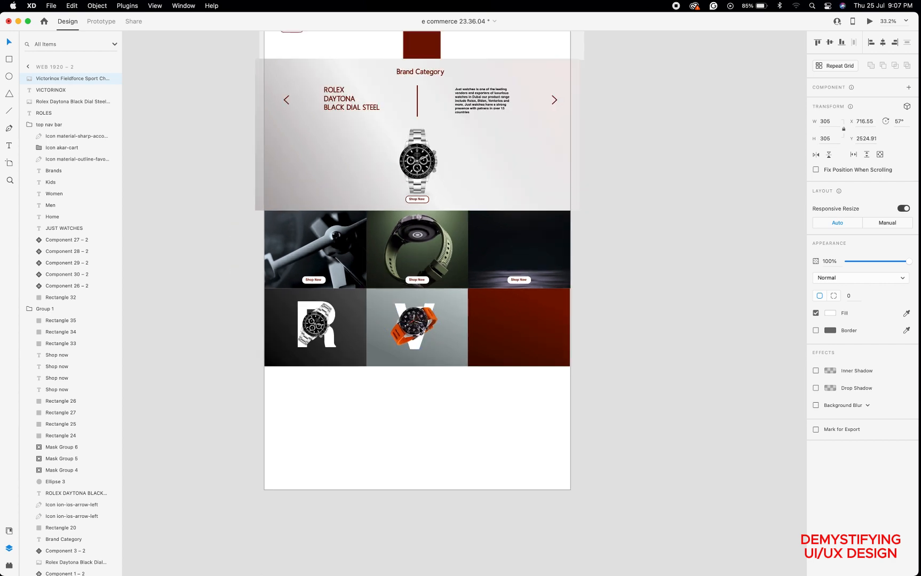
pyautogui.scroll(-2, 219, 343)
pyautogui.click(219, 343)
# Place the GUANHAO watch PNG from the Finder ecomerce folder, scale it to about 335 x 540 and move it below the gradient row.
pyautogui.hscroll(-2, 219, 342)
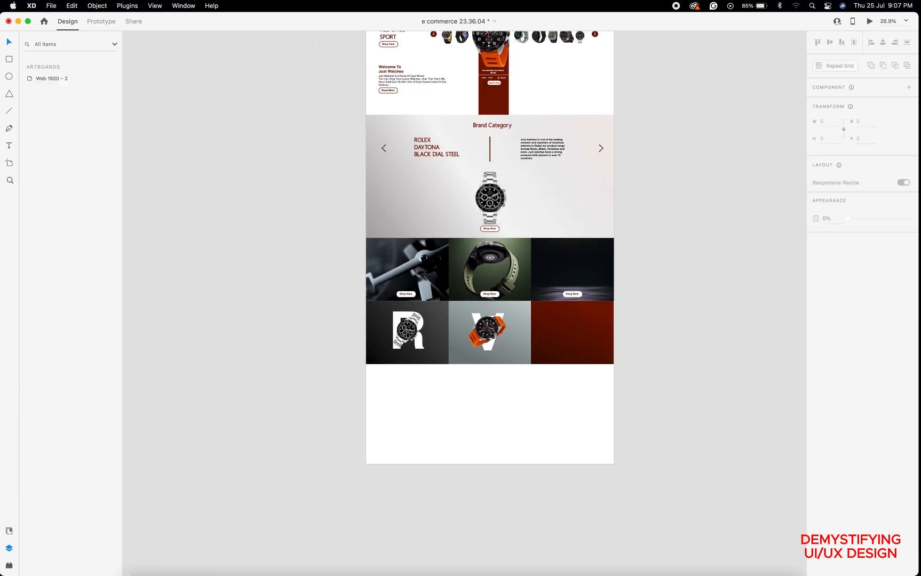
pyautogui.click(135, 560)
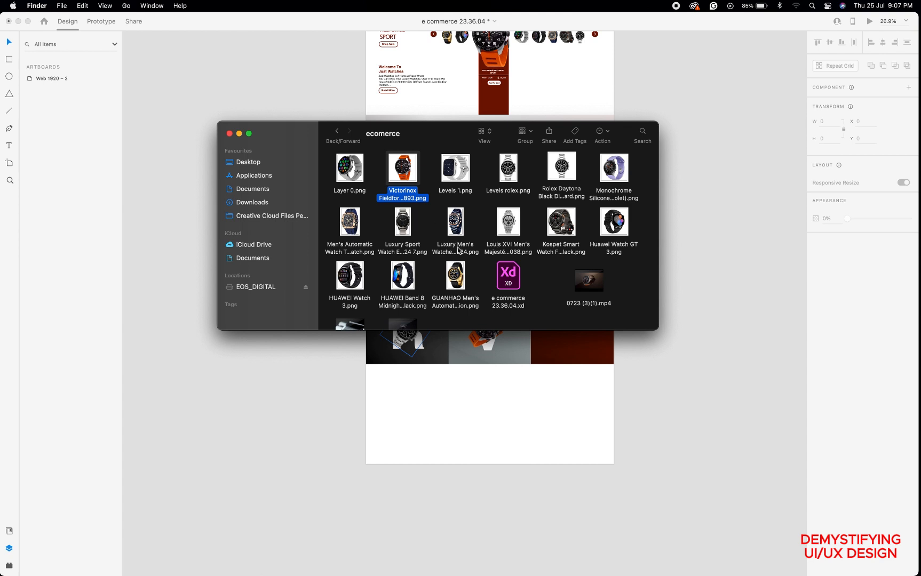
pyautogui.moveTo(455, 274); pyautogui.dragTo(263, 387)
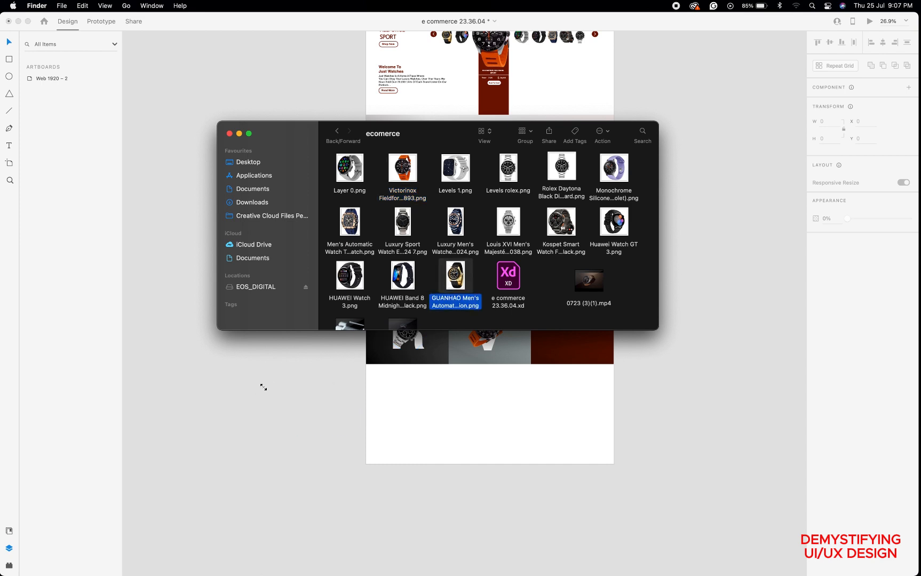
pyautogui.click(264, 389)
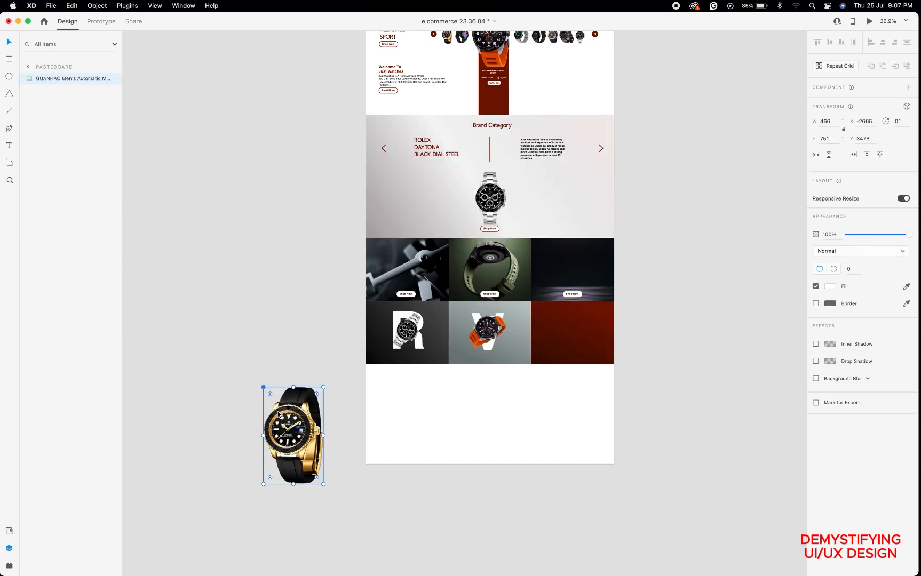
pyautogui.moveTo(263, 387); pyautogui.dragTo(472, 410)
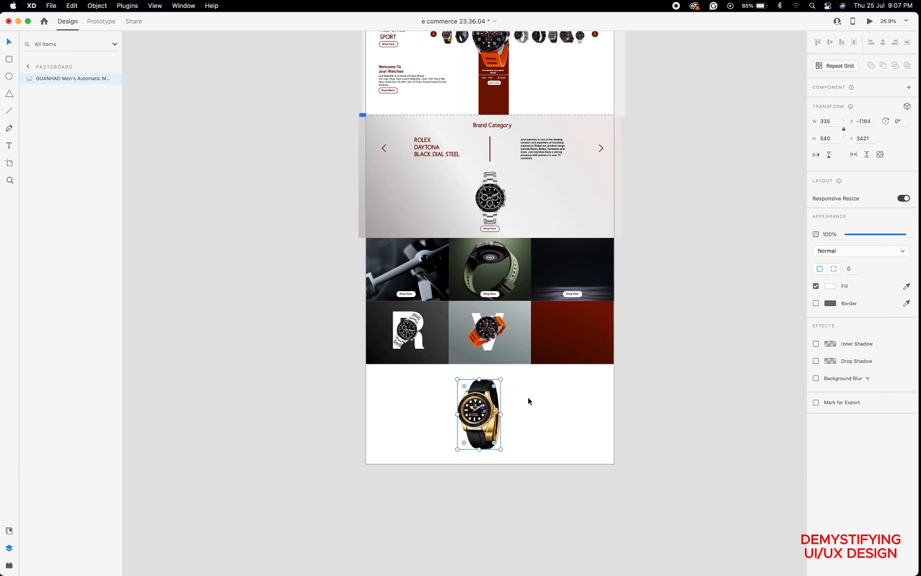
# Add the white text "GUANHAO" starting on the empty dark red tile.
pyautogui.hscroll(3, 528, 399)
pyautogui.scroll(3, 528, 399)
pyautogui.scroll(2, 527, 396)
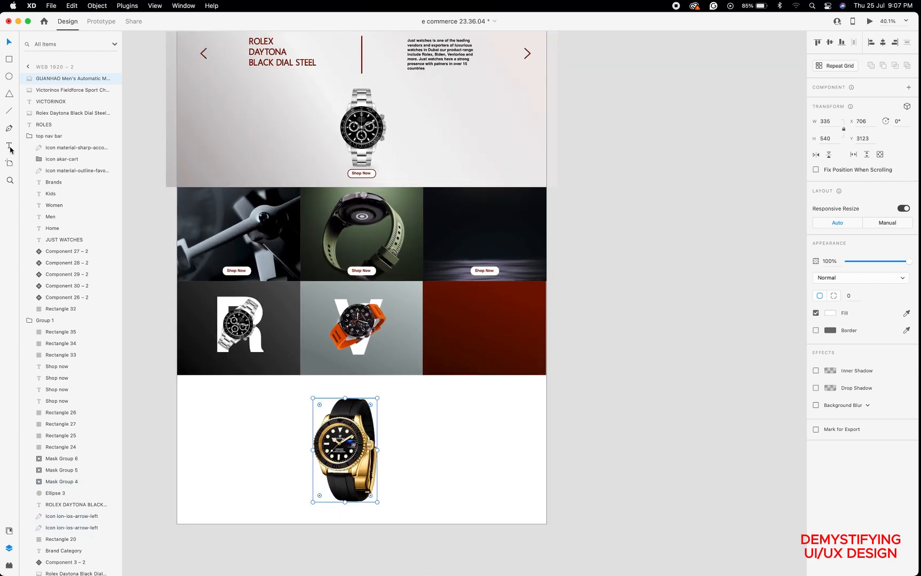
pyautogui.hscroll(-2, 324, 291)
pyautogui.scroll(1, 325, 292)
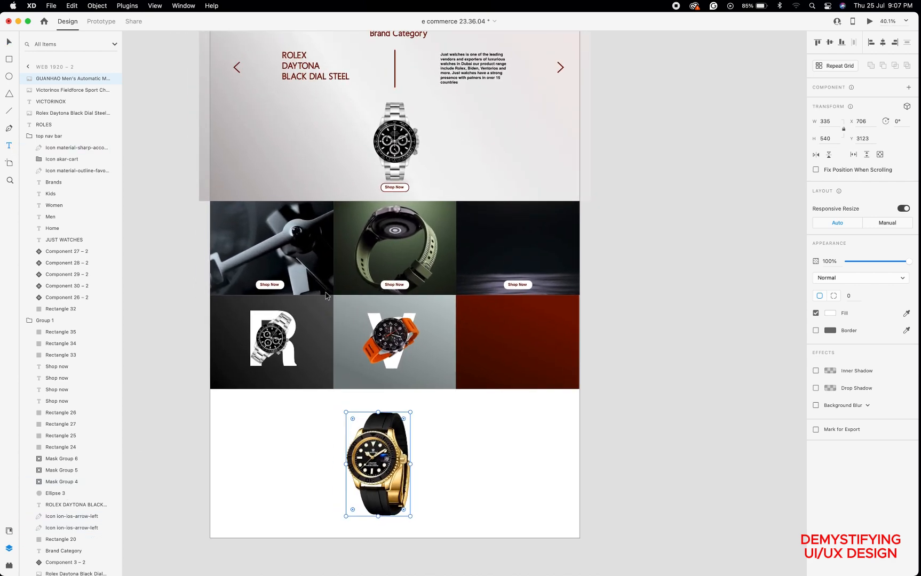
pyautogui.click(479, 335)
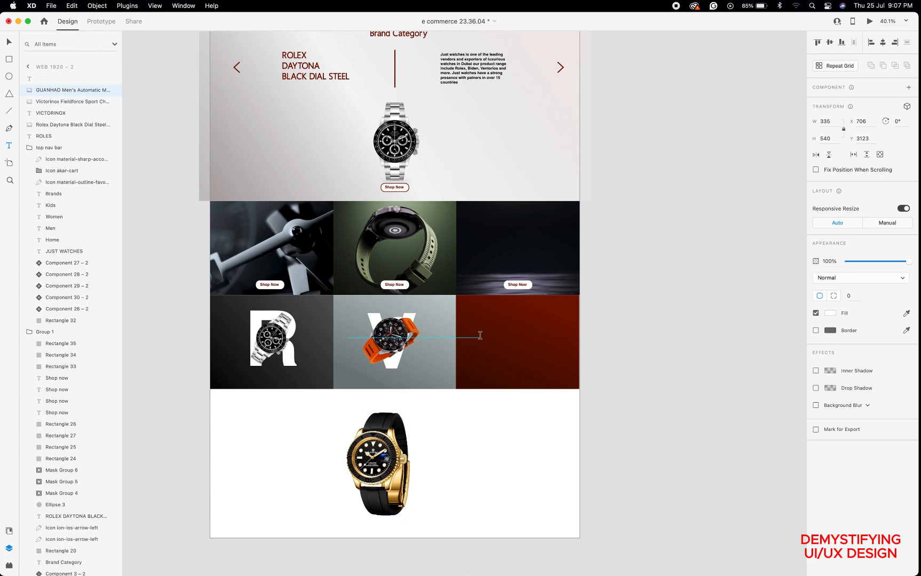
pyautogui.write('G')
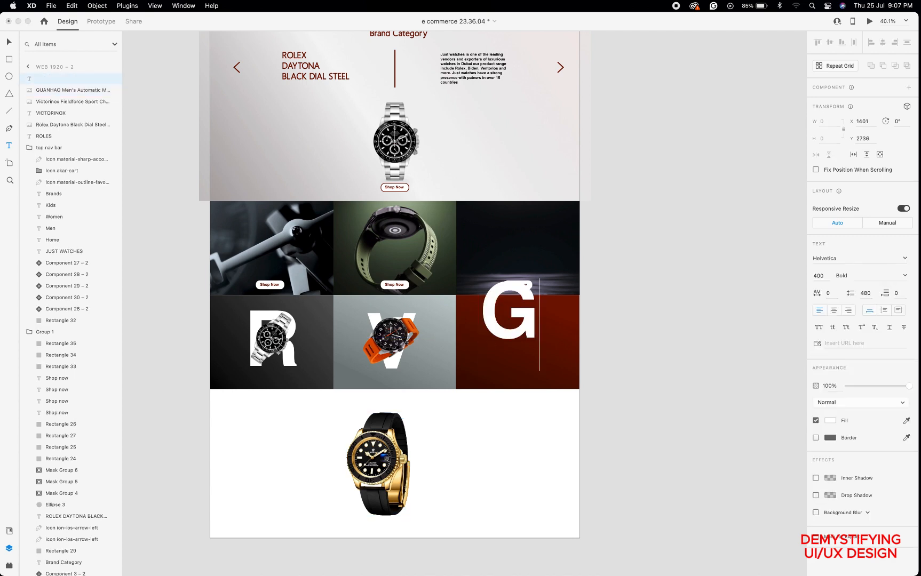
pyautogui.write('UA')
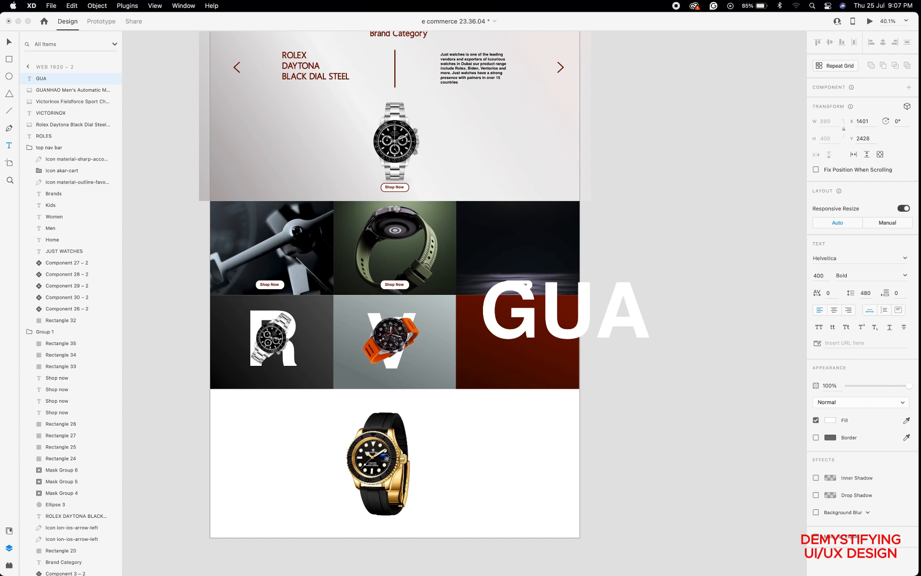
pyautogui.write('N')
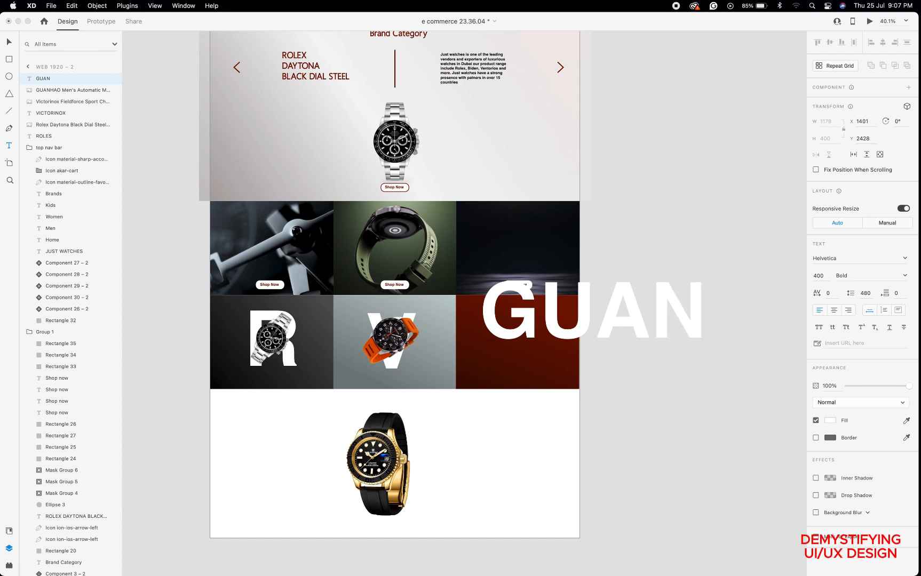
pyautogui.write('HAO')
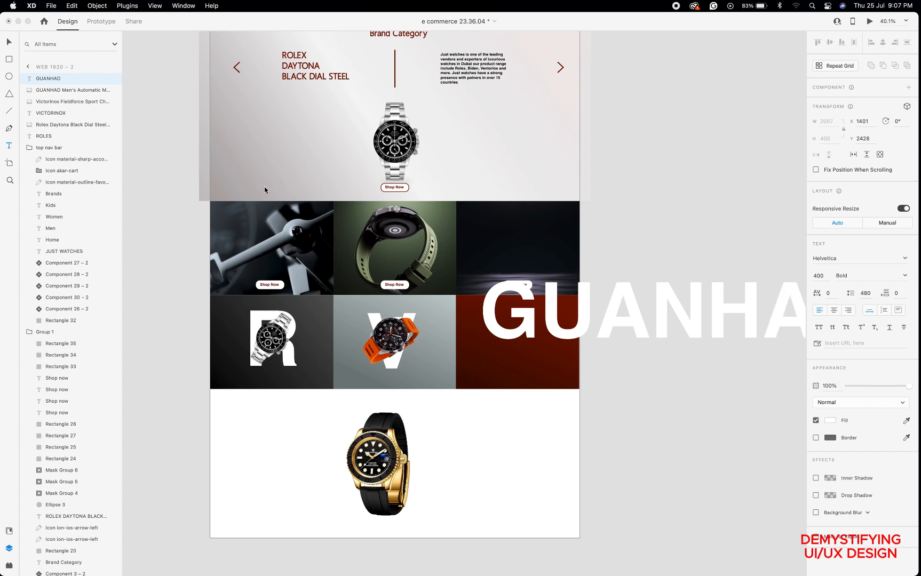
# Make GUANHAO fixed-size text, position it on the red tile and crop its box to about 334 wide so only the G shows.
pyautogui.click(898, 311)
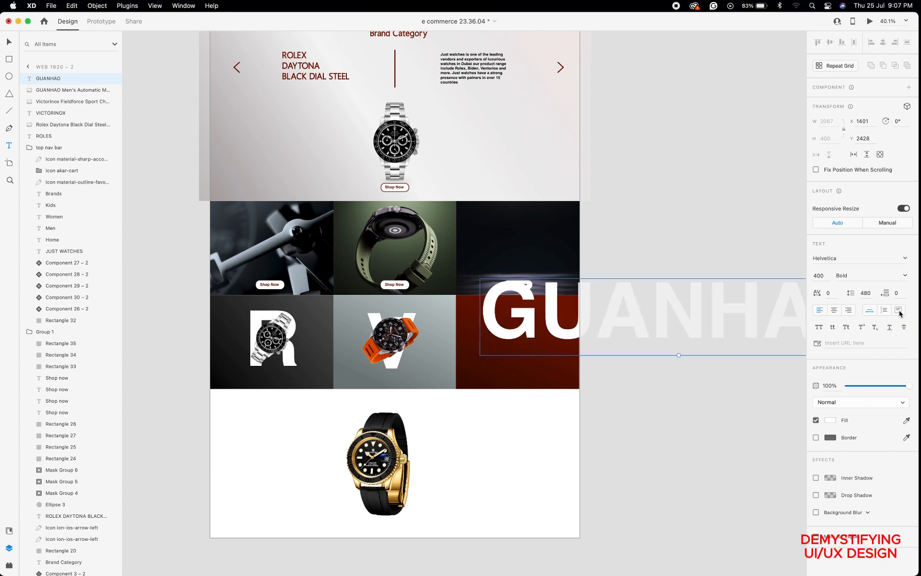
pyautogui.scroll(-5, 726, 314)
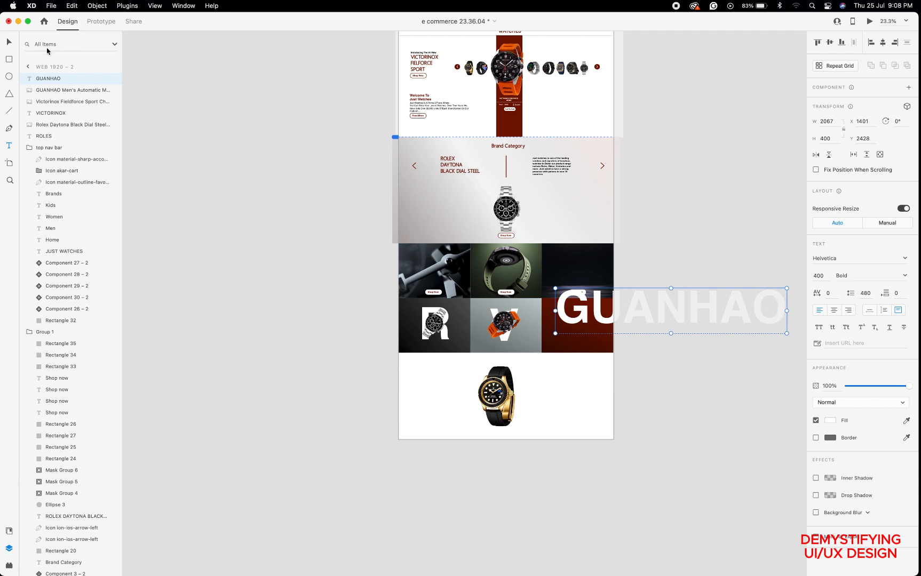
pyautogui.click(8, 44)
pyautogui.moveTo(583, 319); pyautogui.dragTo(583, 331)
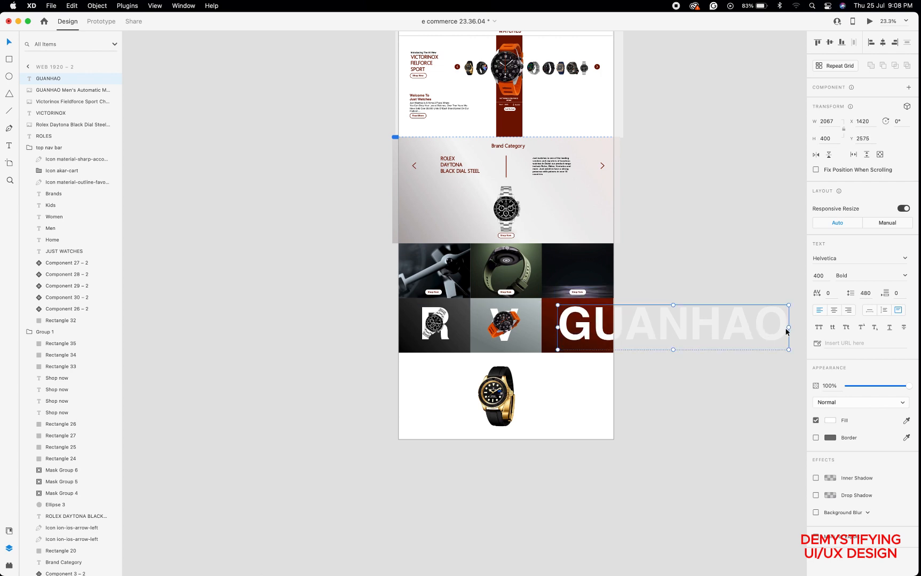
pyautogui.moveTo(787, 328); pyautogui.dragTo(595, 328)
pyautogui.scroll(1, 595, 329)
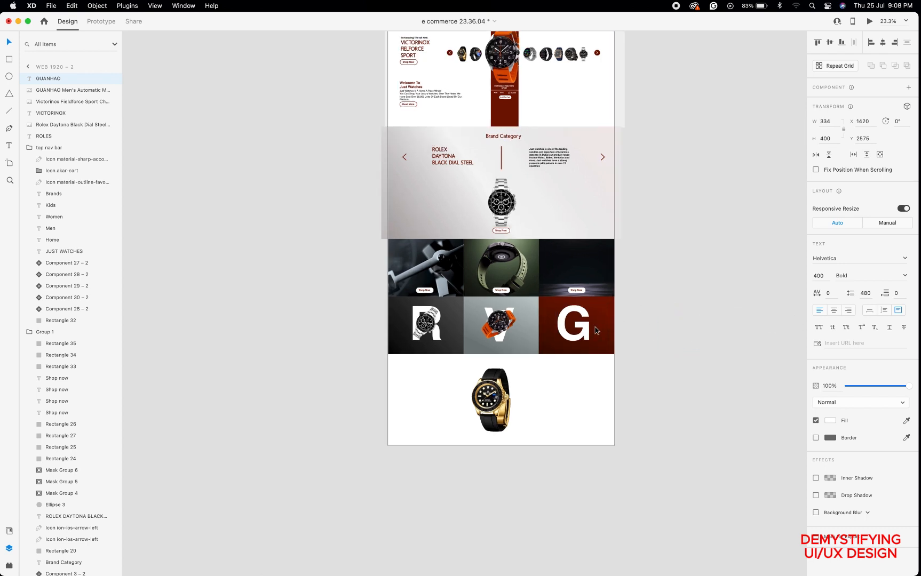
pyautogui.scroll(4, 595, 330)
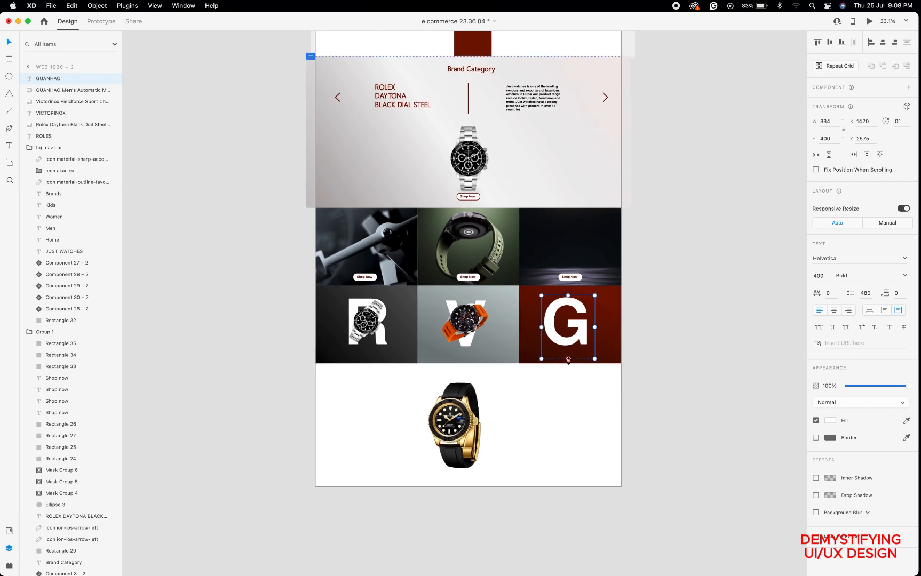
pyautogui.moveTo(568, 358); pyautogui.dragTo(569, 351)
# Place the gold watch in front of the letter G, scaled down to about 183 × 295 and rotated to 46°.
pyautogui.click(472, 424)
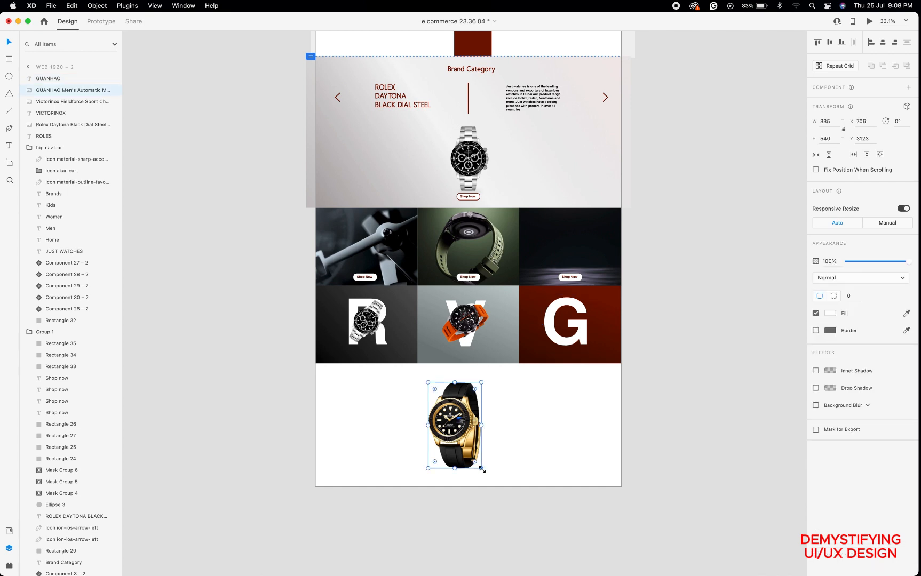
pyautogui.moveTo(482, 469); pyautogui.dragTo(582, 310)
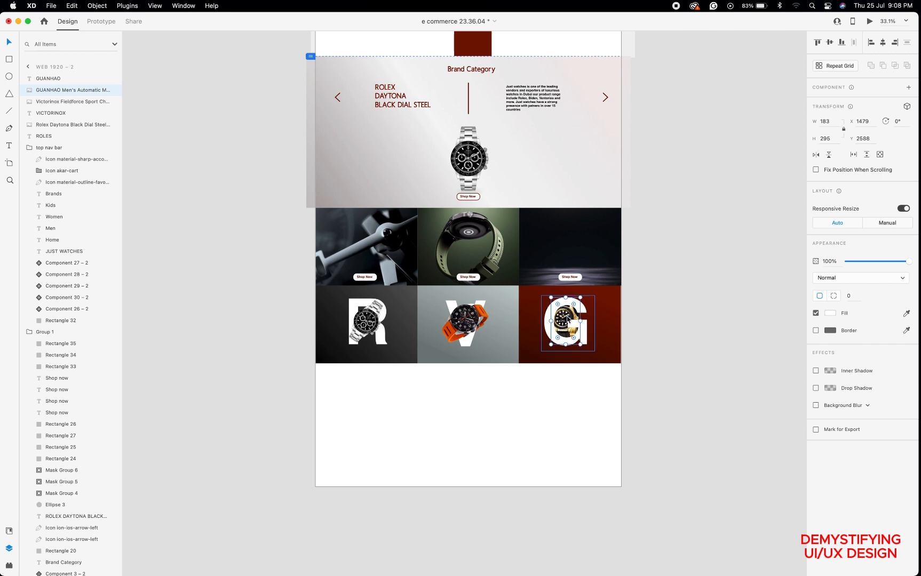
pyautogui.rightClick(569, 315)
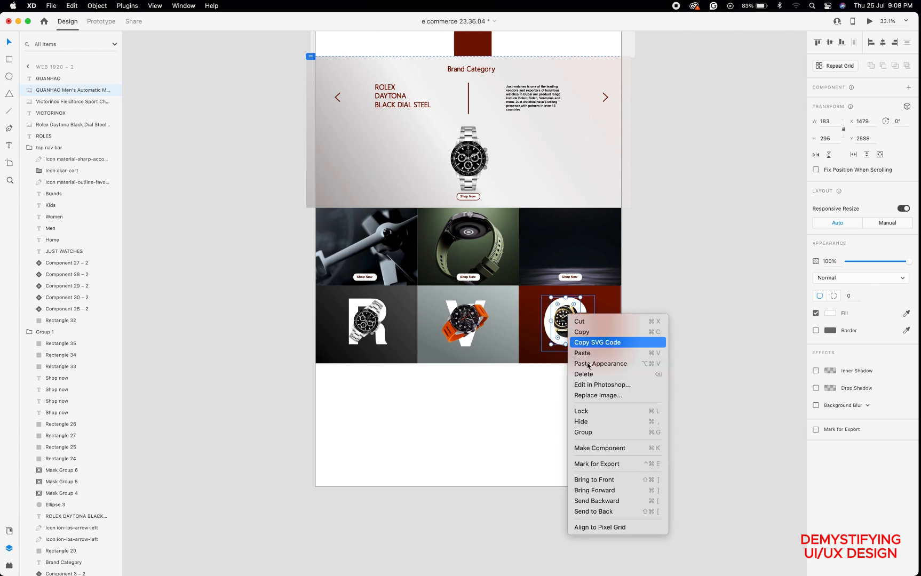
pyautogui.click(599, 479)
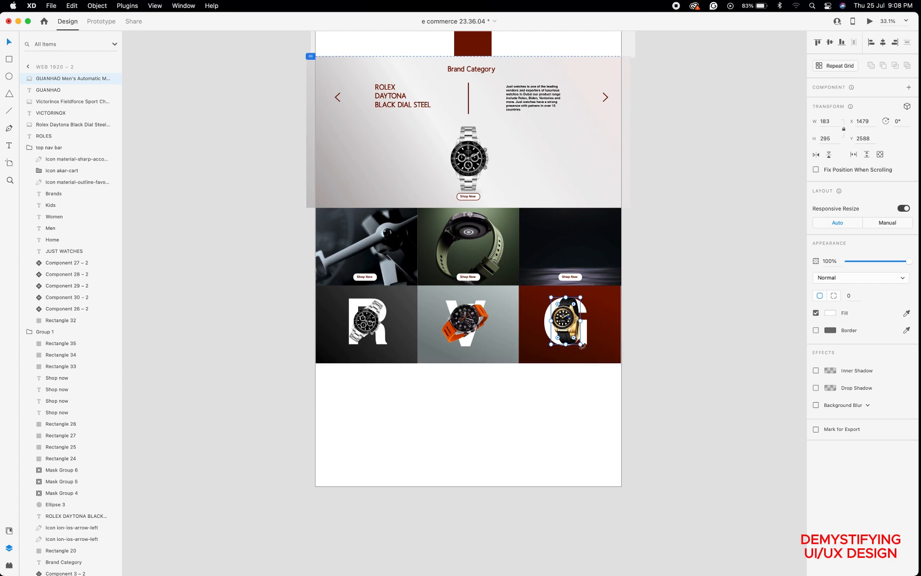
pyautogui.moveTo(582, 347); pyautogui.dragTo(560, 346)
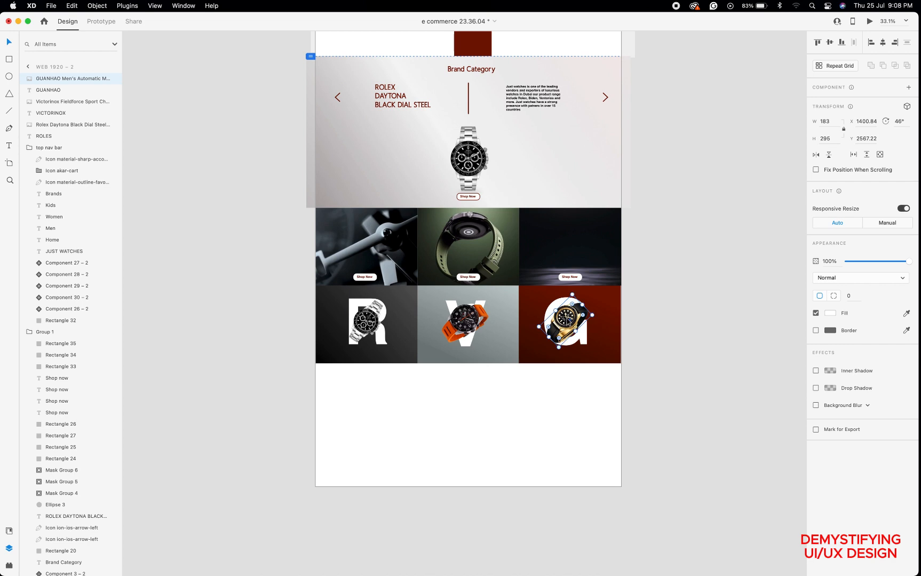
pyautogui.click(256, 335)
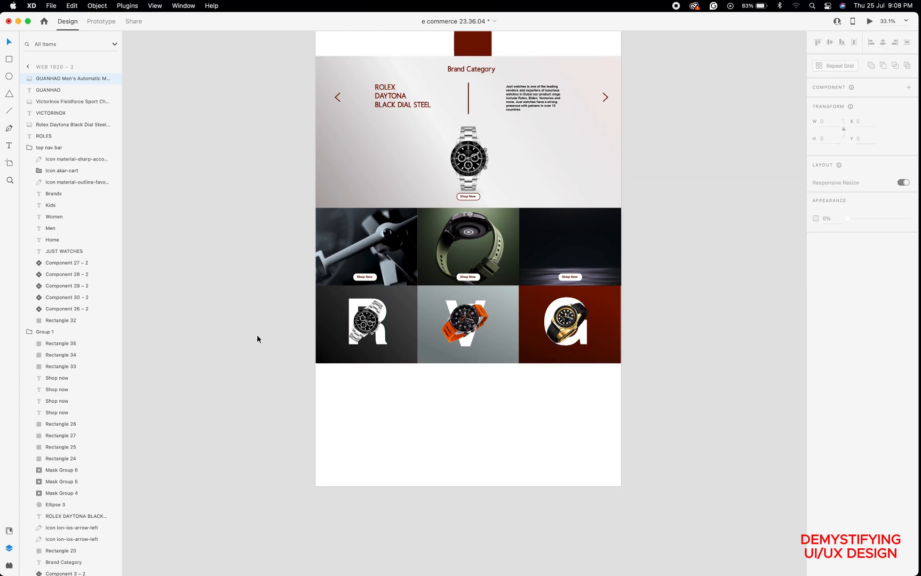
pyautogui.click(331, 324)
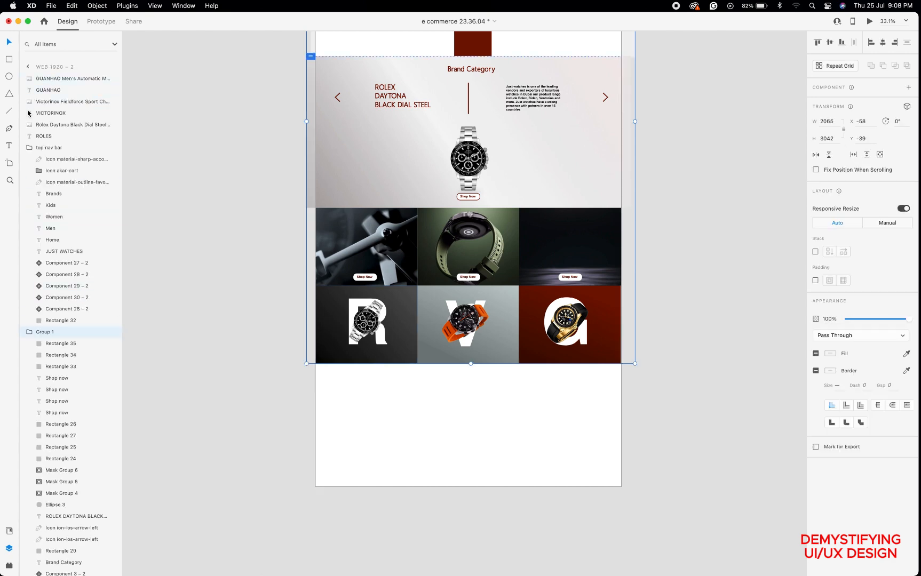
pyautogui.click(28, 66)
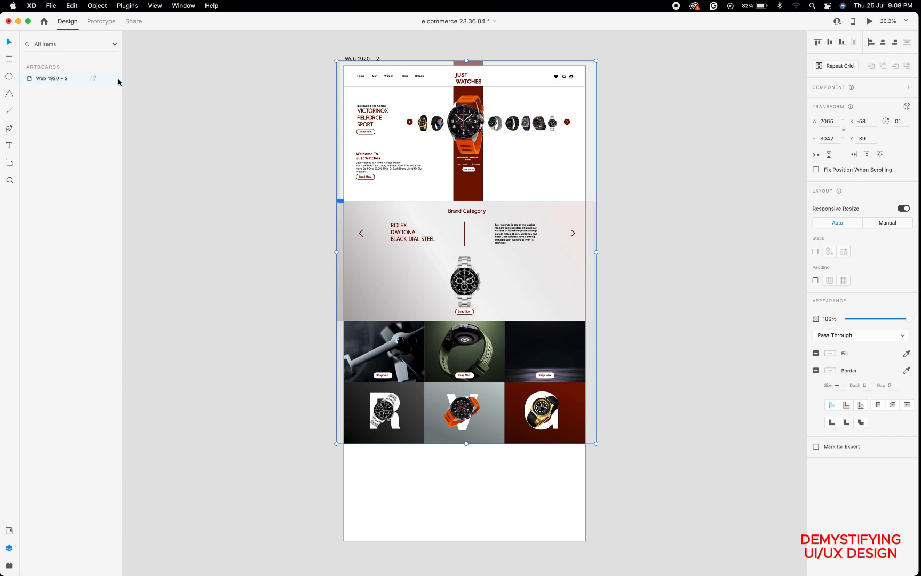
pyautogui.click(31, 79)
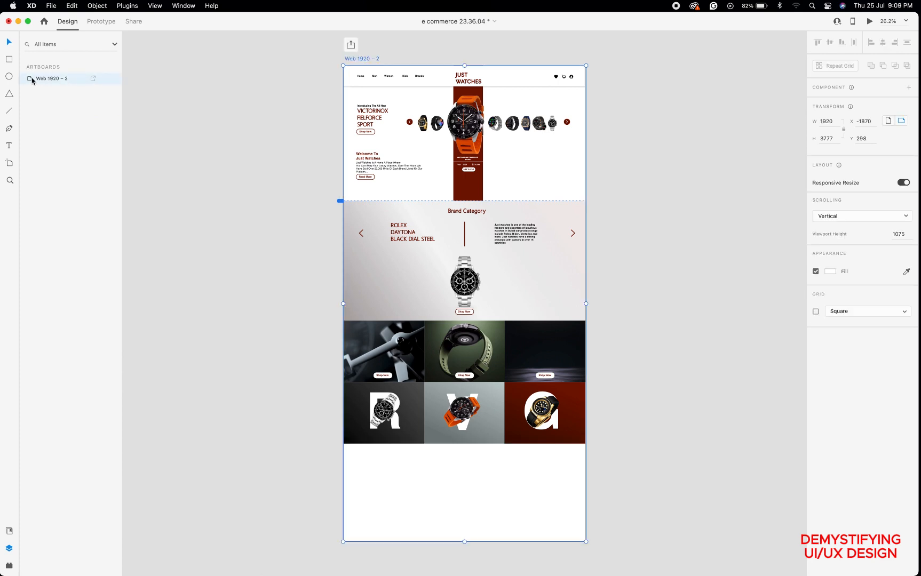
pyautogui.click(380, 308)
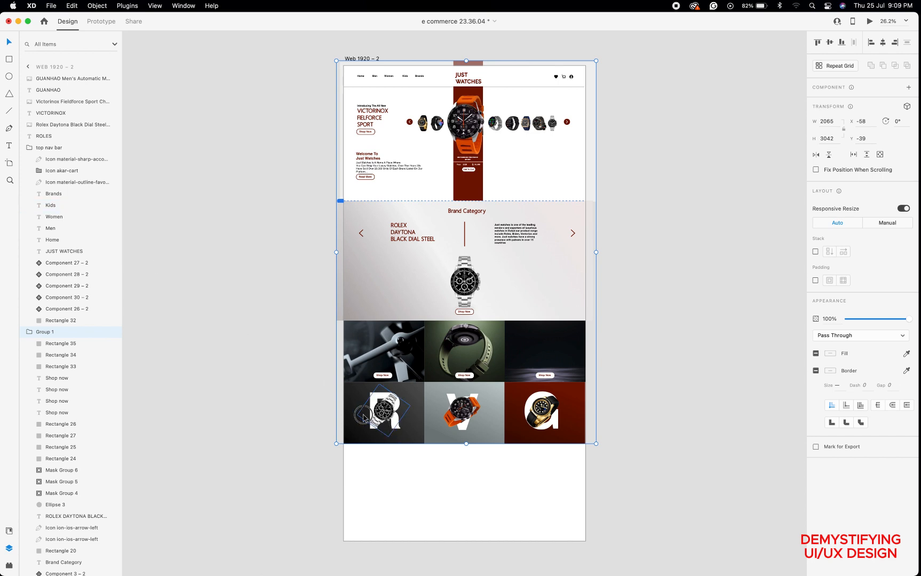
pyautogui.moveTo(364, 417); pyautogui.dragTo(340, 414)
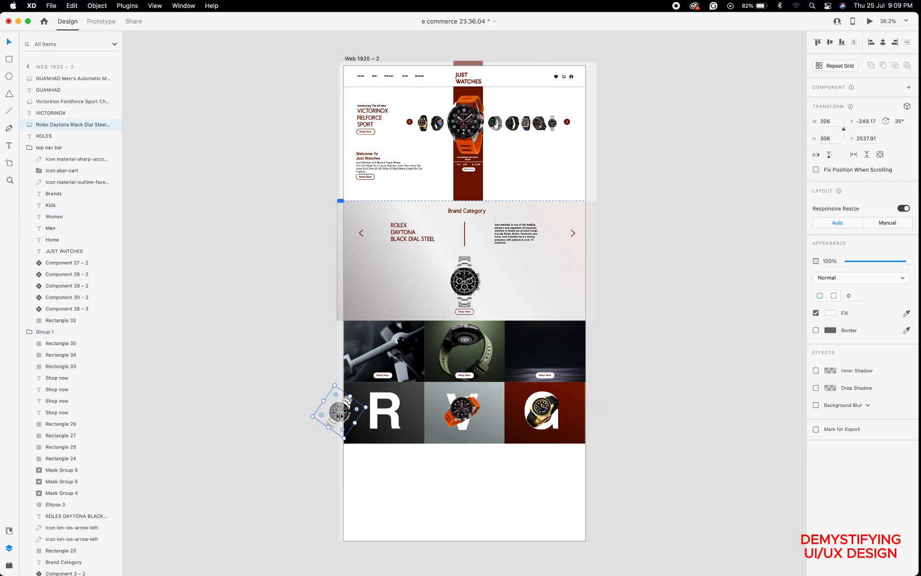
pyautogui.press('super+z')
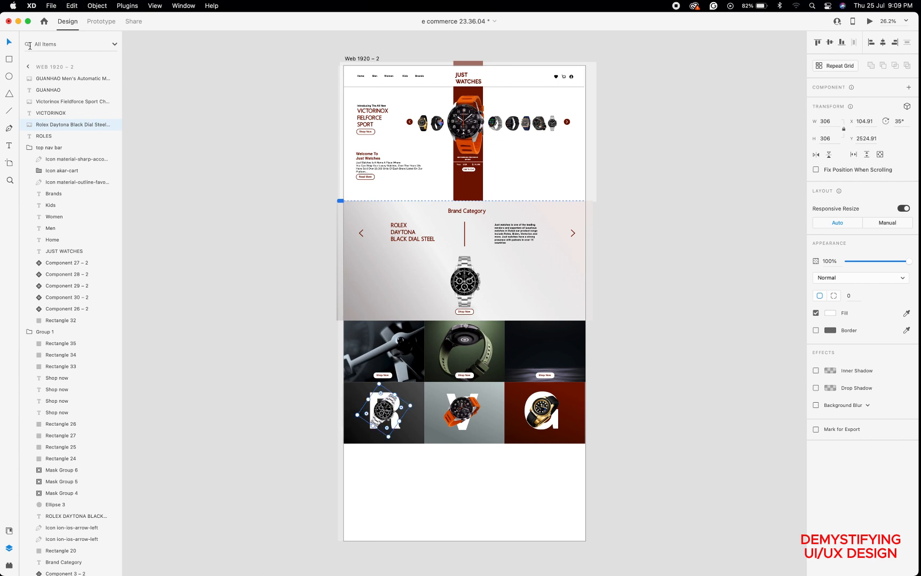
# Try to move the six watch and letter layers, from the GUANHAO image down to ROLES, into Group 1.
pyautogui.click(47, 81)
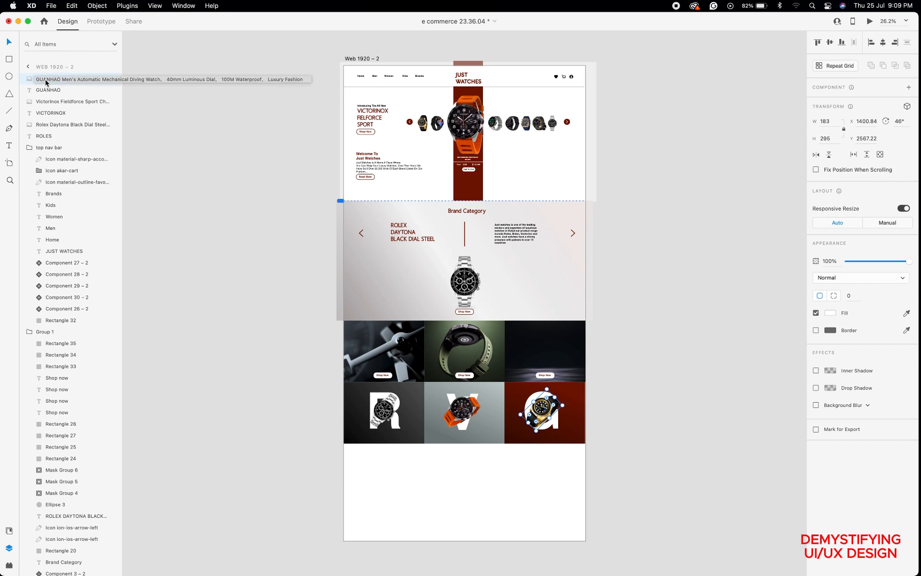
pyautogui.keyDown('shift'); pyautogui.click(56, 136); pyautogui.keyUp('shift')
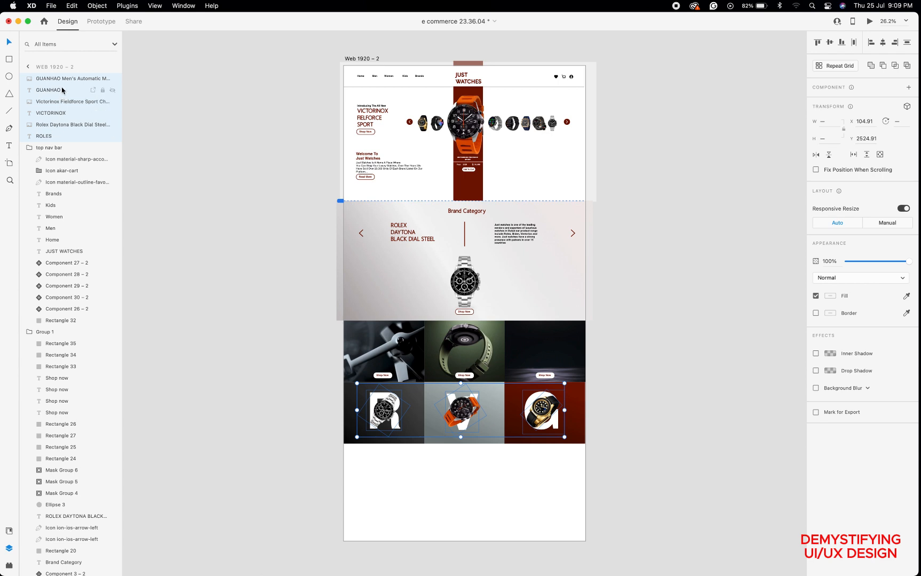
pyautogui.moveTo(62, 84); pyautogui.dragTo(62, 393)
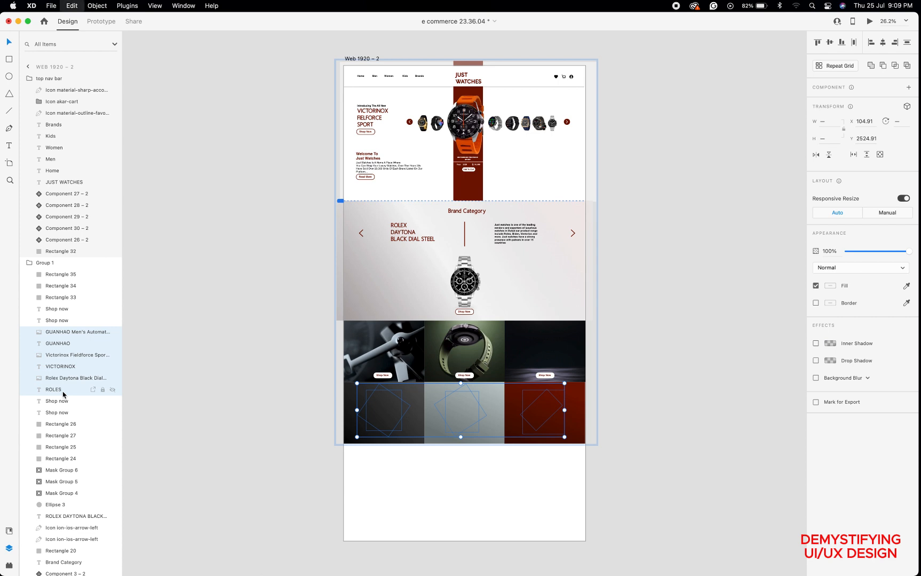
pyautogui.press('super+z')
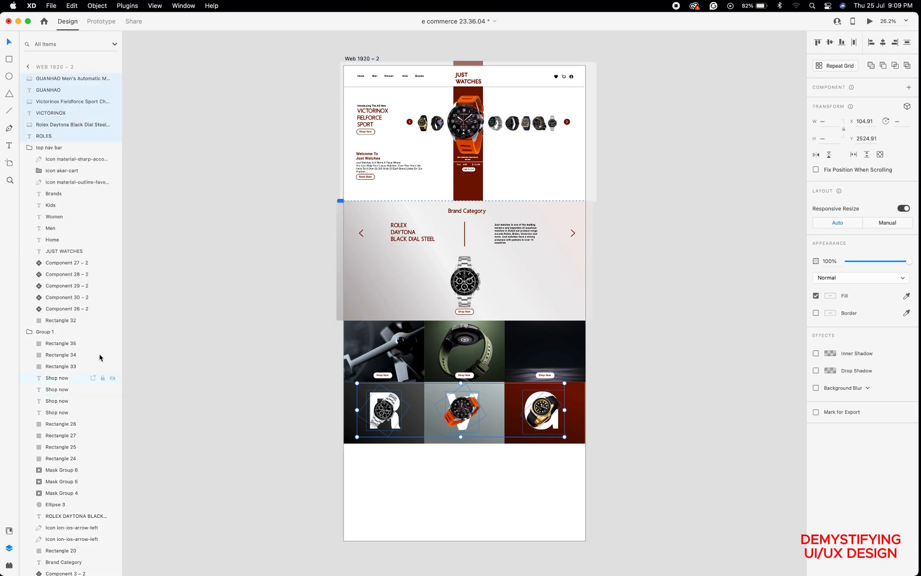
pyautogui.click(243, 344)
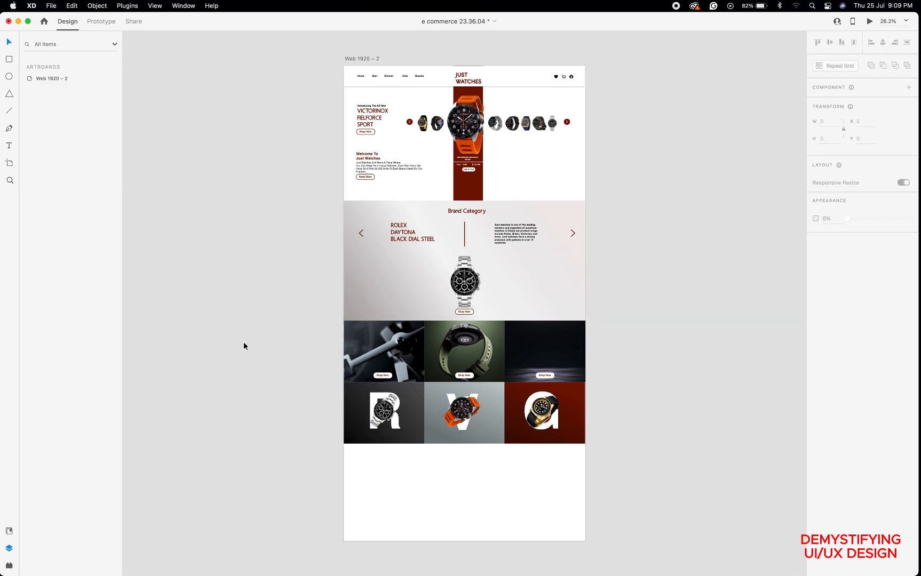
# Hide and show Group 1 again to check which page elements belong to it.
pyautogui.click(356, 427)
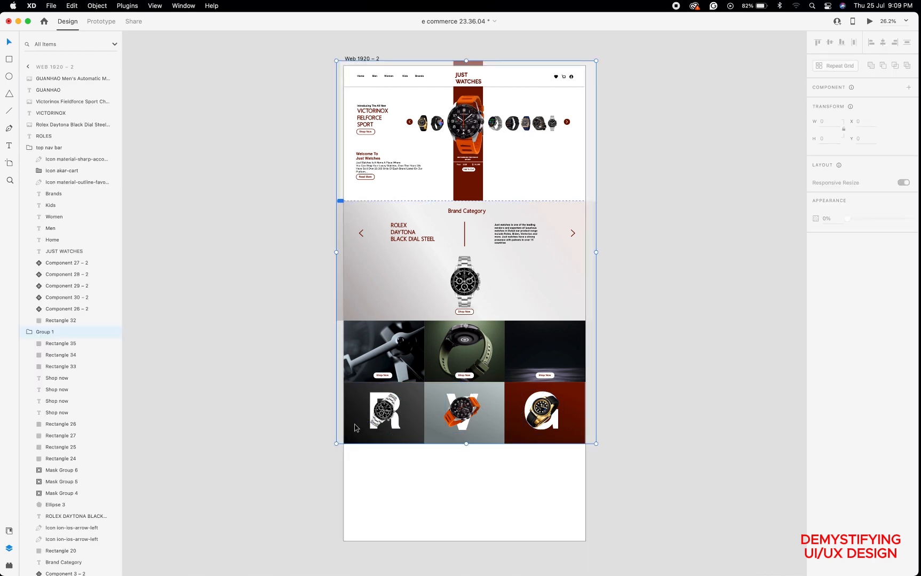
pyautogui.doubleClick(356, 427)
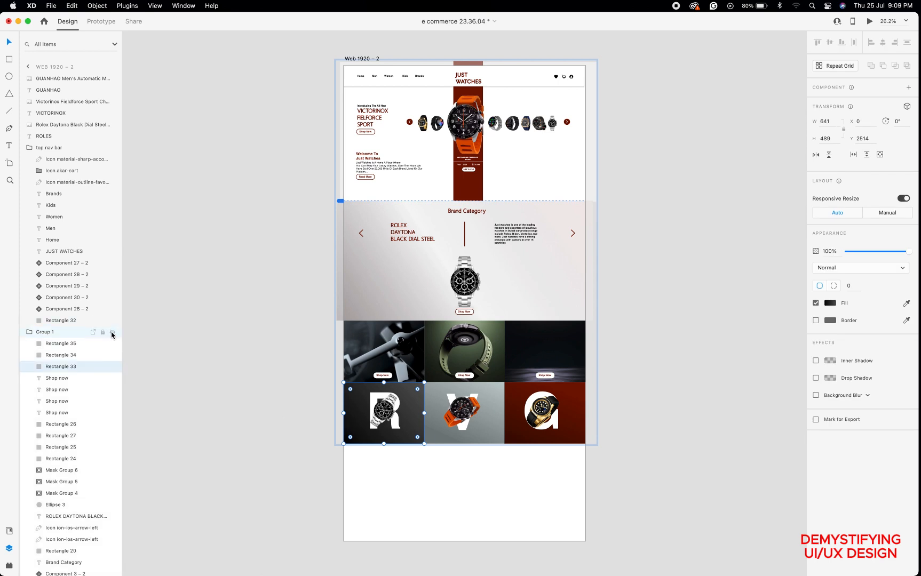
pyautogui.click(112, 333)
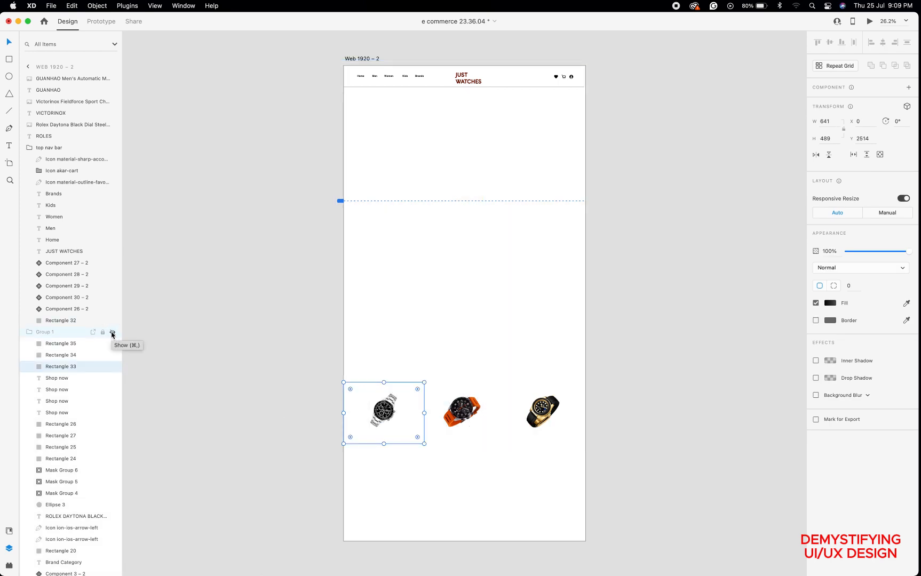
pyautogui.click(112, 333)
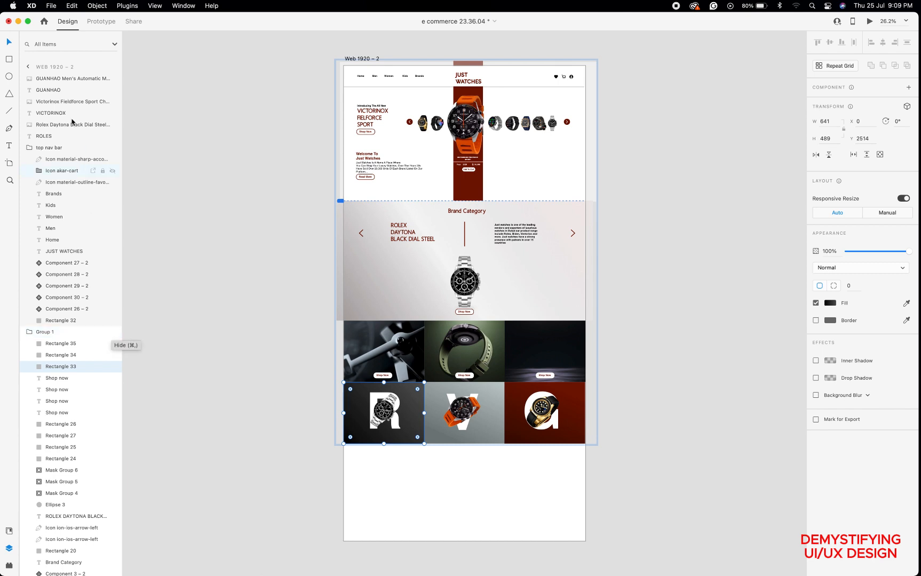
# Move the six watch and letter layers, from the GUANHAO image down to ROLES, into Group 1 directly above Rectangle 34.
pyautogui.click(62, 80)
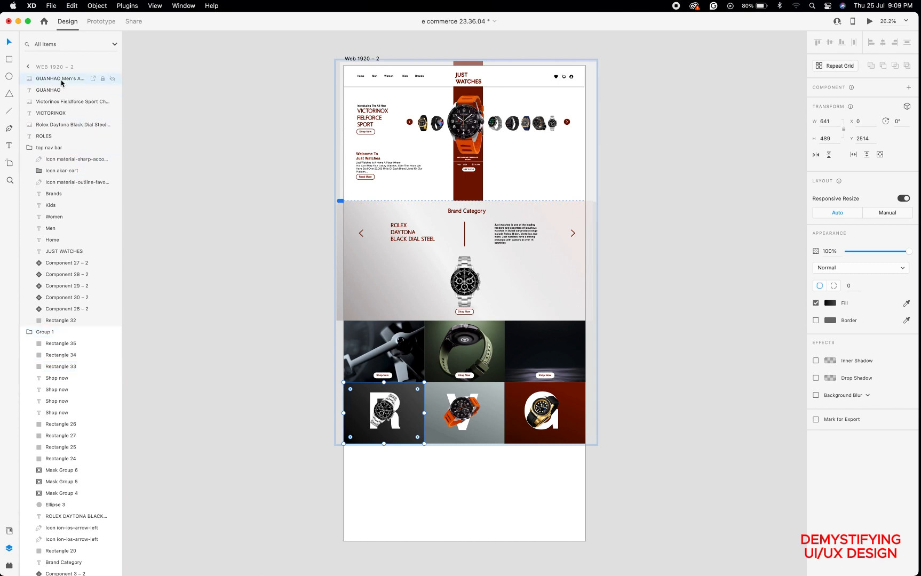
pyautogui.click(65, 137)
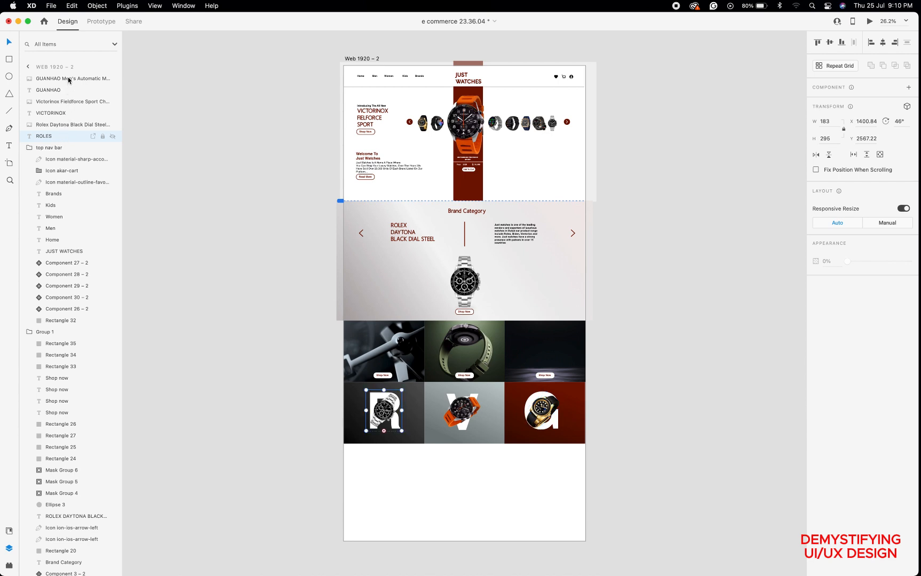
pyautogui.keyDown('shift'); pyautogui.click(69, 80); pyautogui.keyUp('shift')
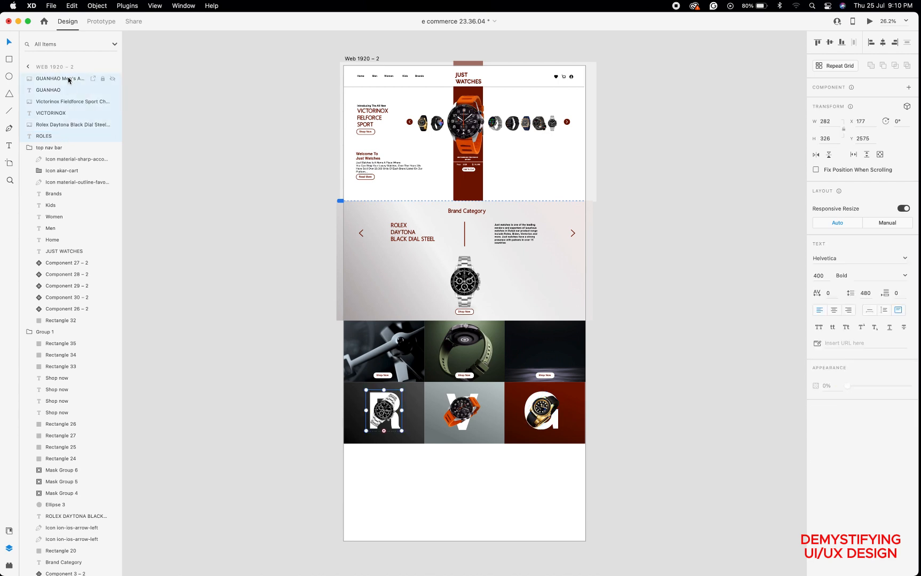
pyautogui.moveTo(68, 80); pyautogui.dragTo(68, 348)
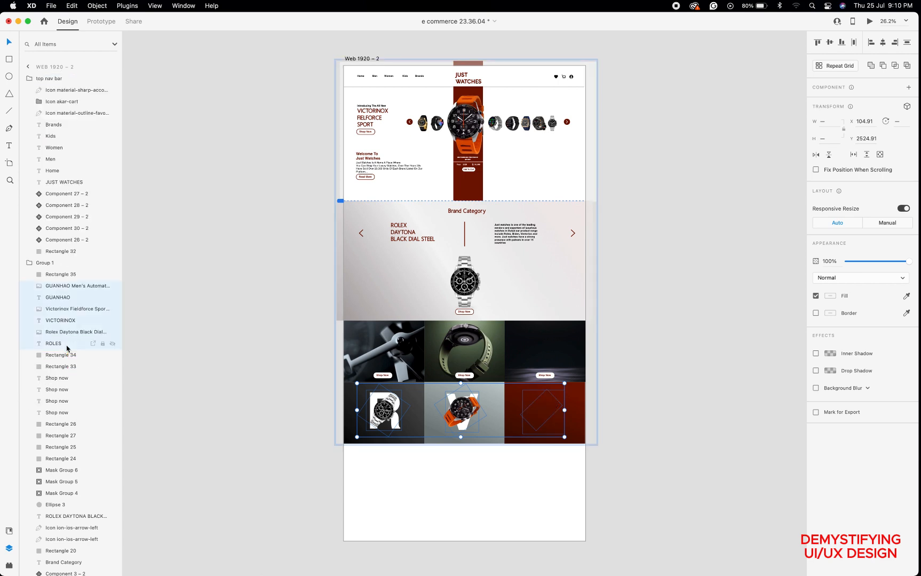
# Reorder Rectangle 35, the red tile background, below the ROLES layer in Group 1, behind the G and gold watch.
pyautogui.keyDown('shift'); pyautogui.click(44, 275); pyautogui.keyUp('shift')
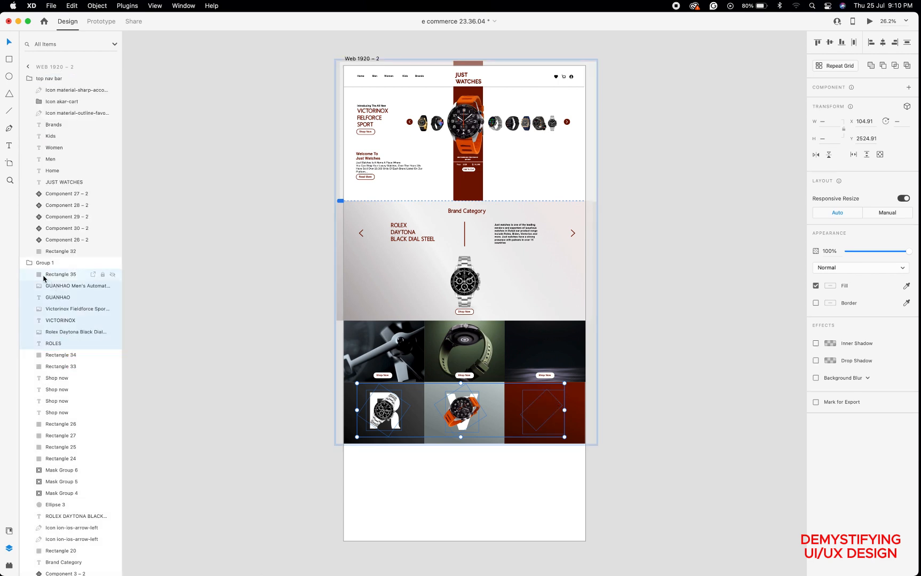
pyautogui.click(42, 276)
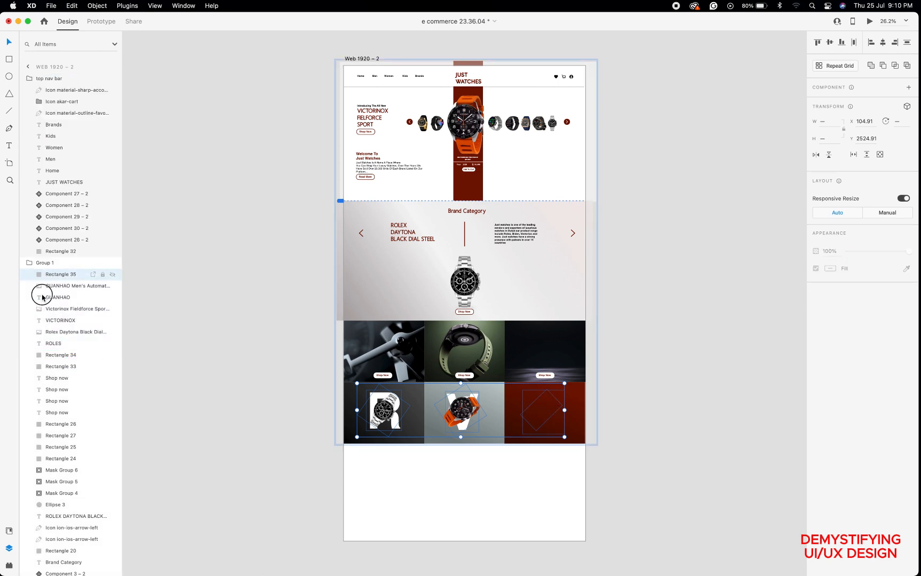
pyautogui.keyDown('shift'); pyautogui.click(46, 341); pyautogui.keyUp('shift')
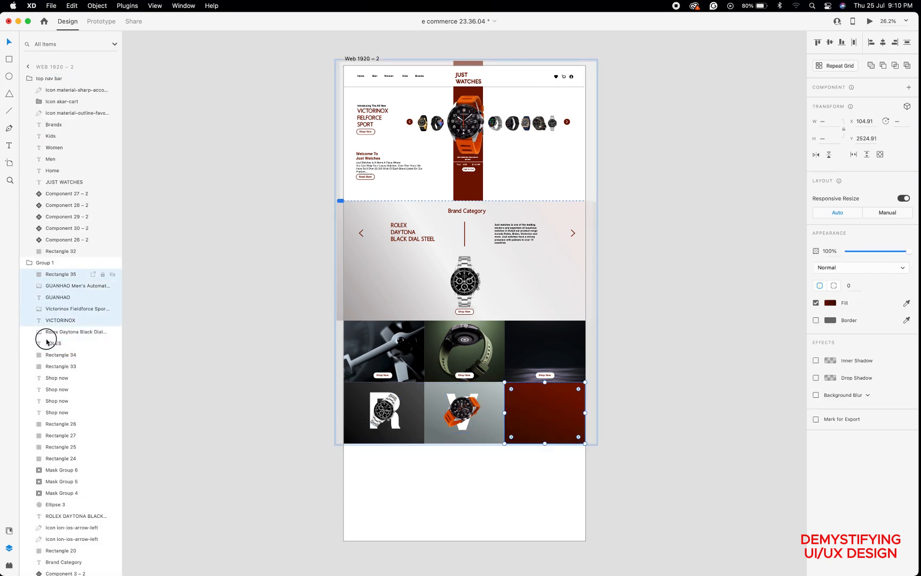
pyautogui.click(149, 368)
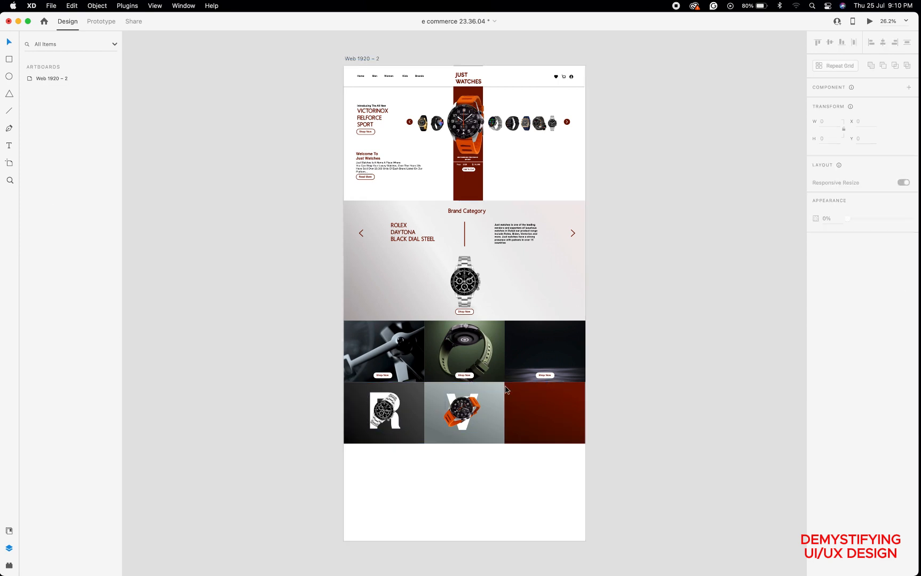
pyautogui.click(529, 408)
pyautogui.doubleClick(530, 408)
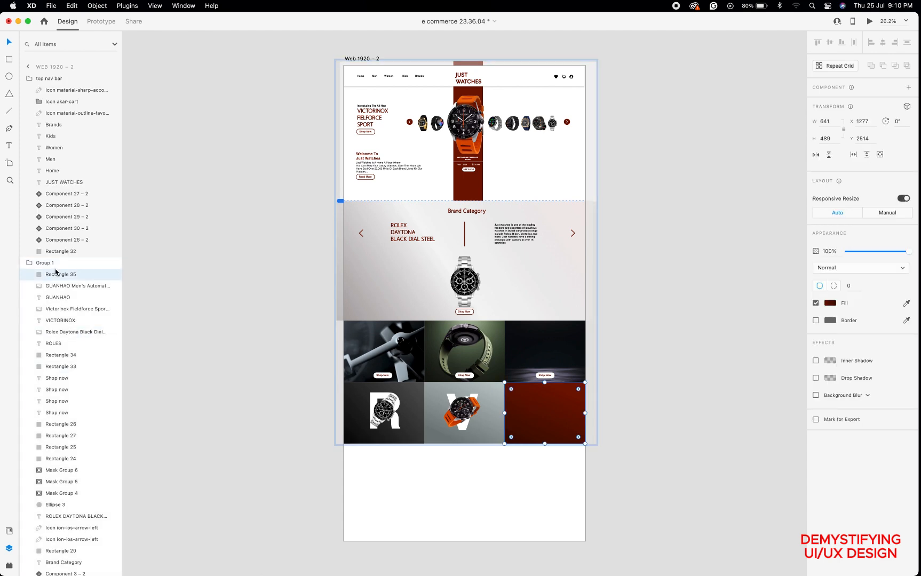
pyautogui.moveTo(56, 274); pyautogui.dragTo(60, 350)
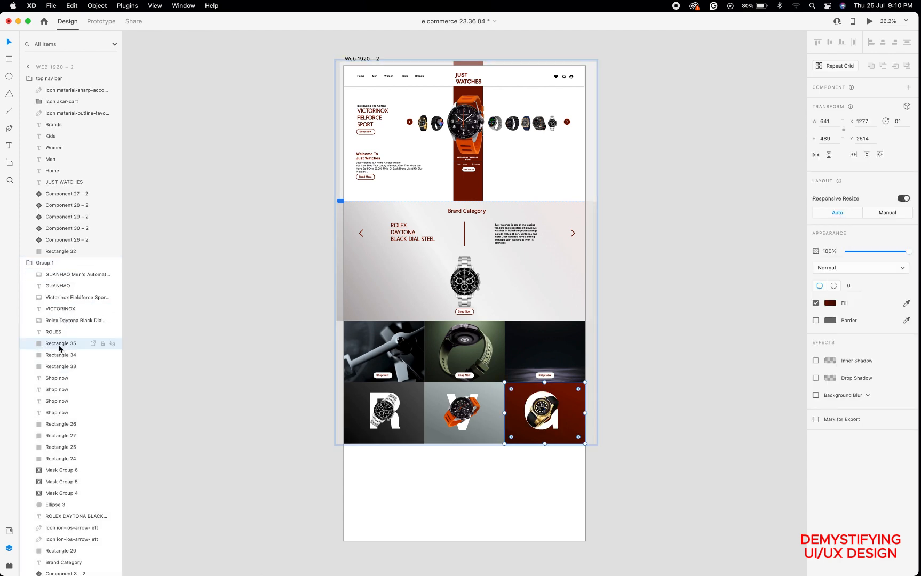
pyautogui.click(465, 472)
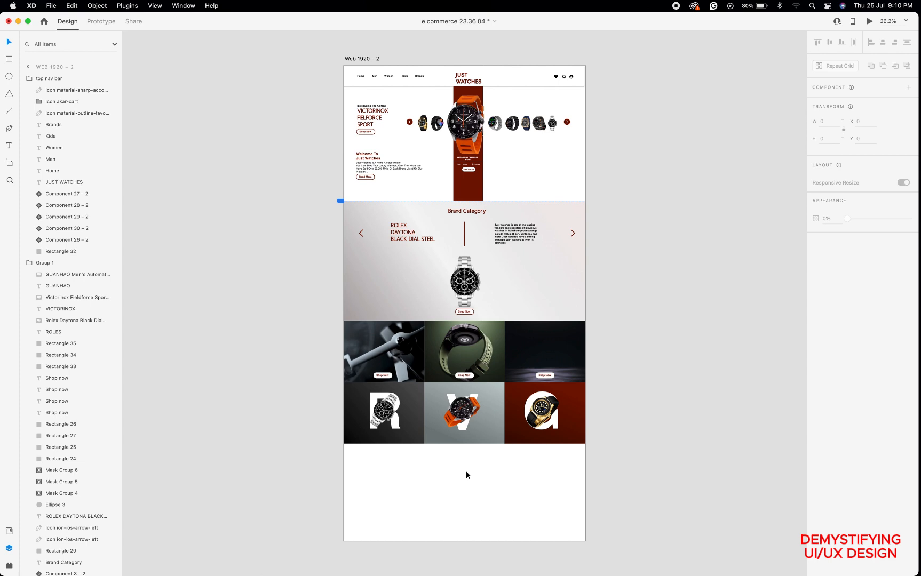
# Add an instance of Component 21, the Shop Now button, in the lower-right corner of the R tile at about X 486, Y 2934.
pyautogui.click(10, 531)
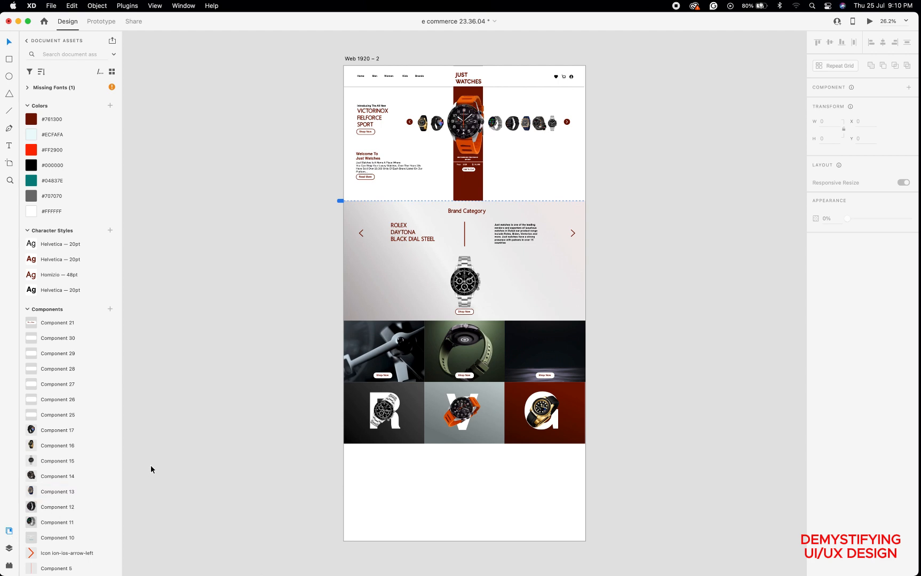
pyautogui.scroll(-3, 150, 465)
pyautogui.hscroll(-2, 151, 466)
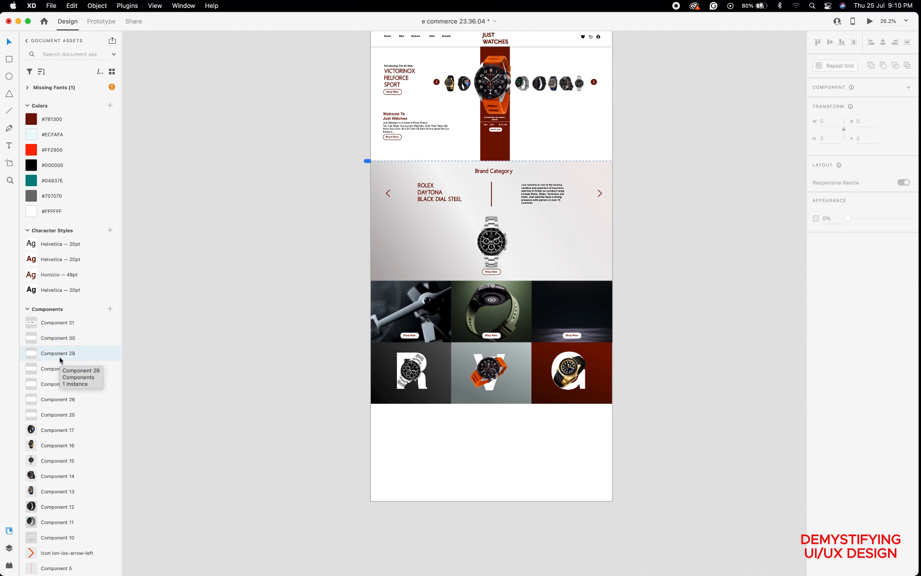
pyautogui.moveTo(34, 323); pyautogui.dragTo(263, 403)
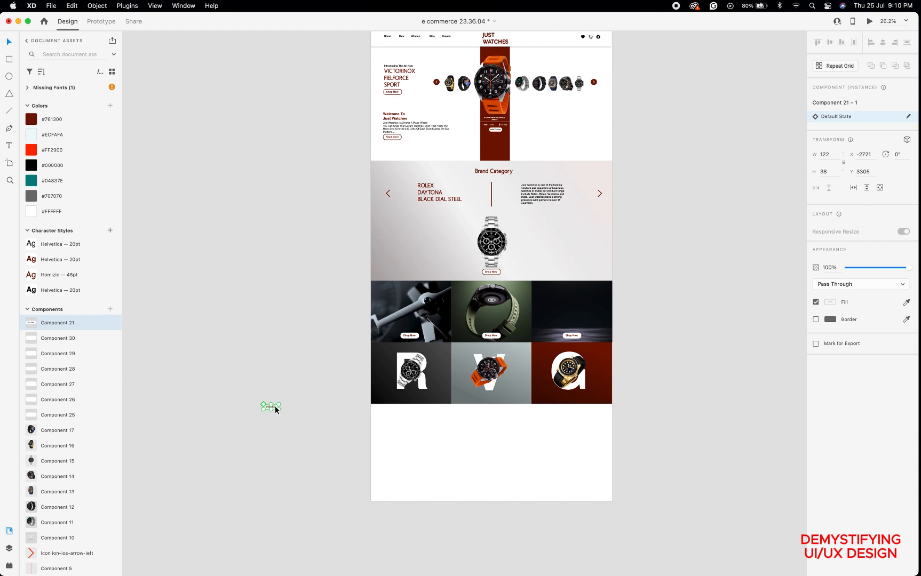
pyautogui.moveTo(277, 409); pyautogui.dragTo(437, 400)
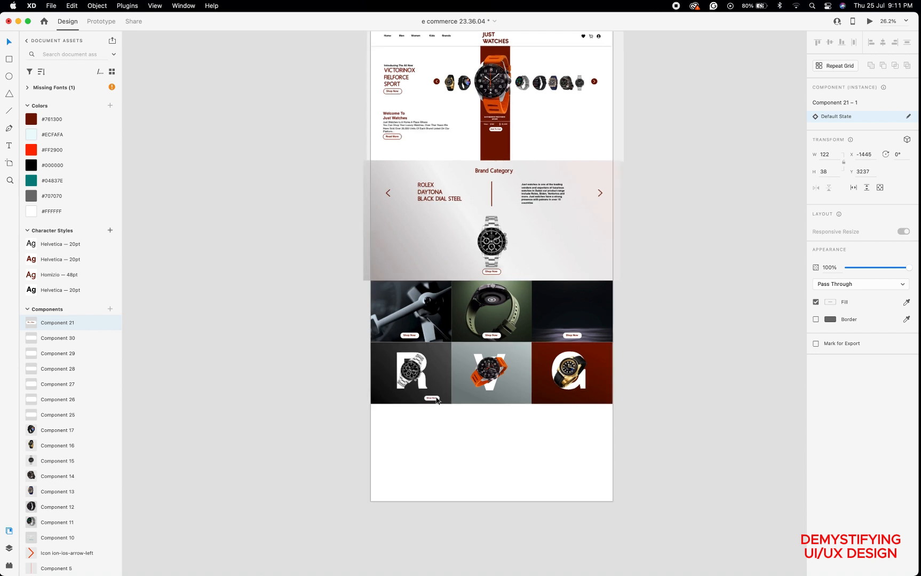
pyautogui.scroll(5, 437, 401)
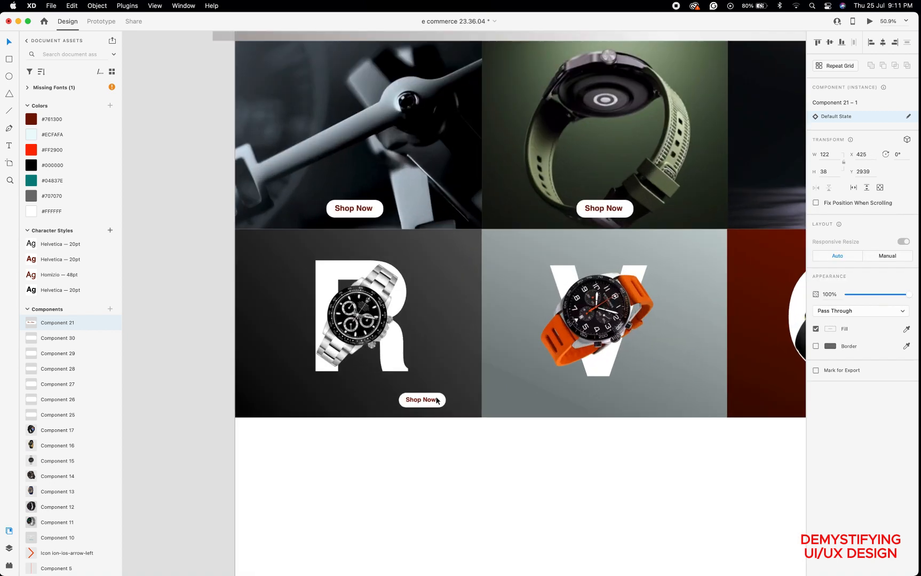
pyautogui.scroll(3, 437, 401)
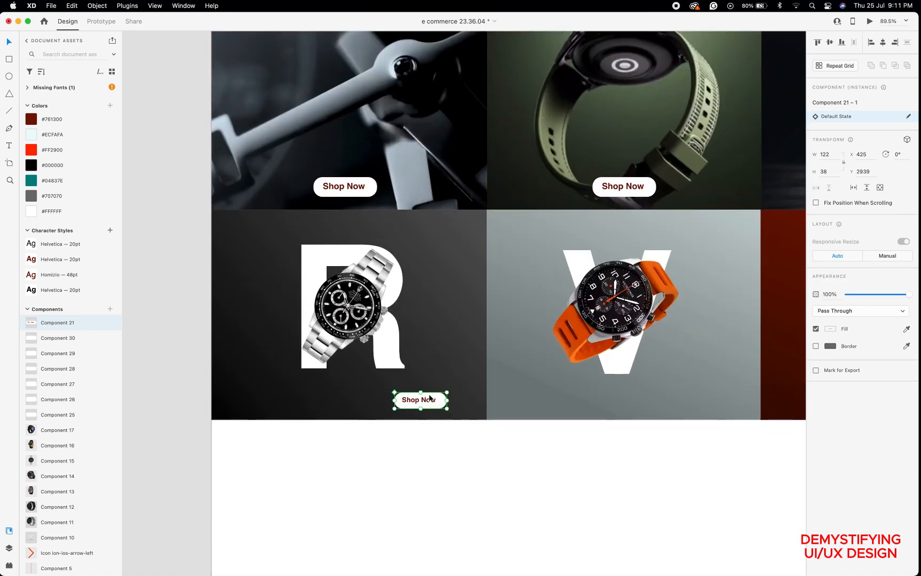
pyautogui.click(430, 397)
pyautogui.moveTo(429, 397); pyautogui.dragTo(455, 394)
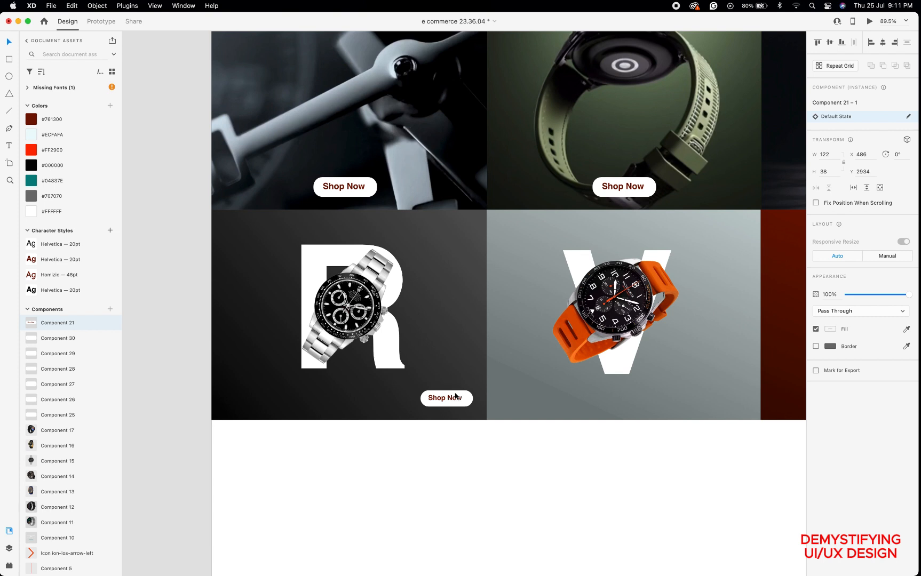
pyautogui.click(455, 395)
# Add an instance of Component 10, the product info block, beneath the letter R at about X 223, Y 2892.
pyautogui.scroll(-2, 261, 383)
pyautogui.hscroll(-1, 261, 382)
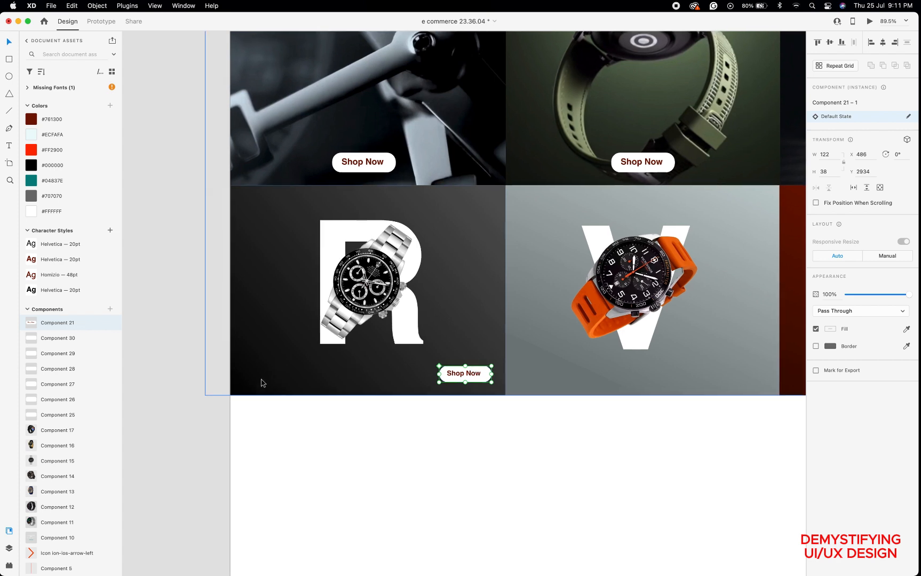
pyautogui.scroll(-4, 56, 462)
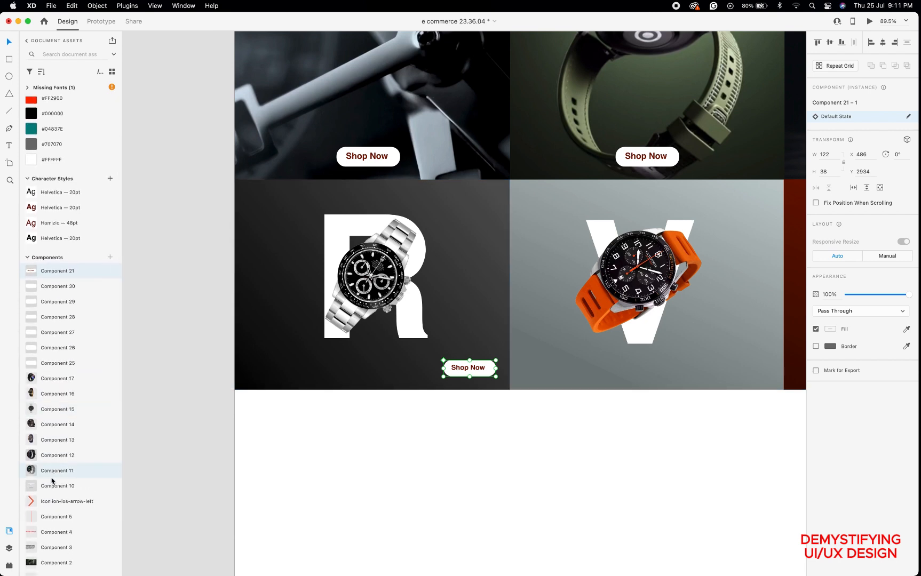
pyautogui.moveTo(49, 487); pyautogui.dragTo(164, 394)
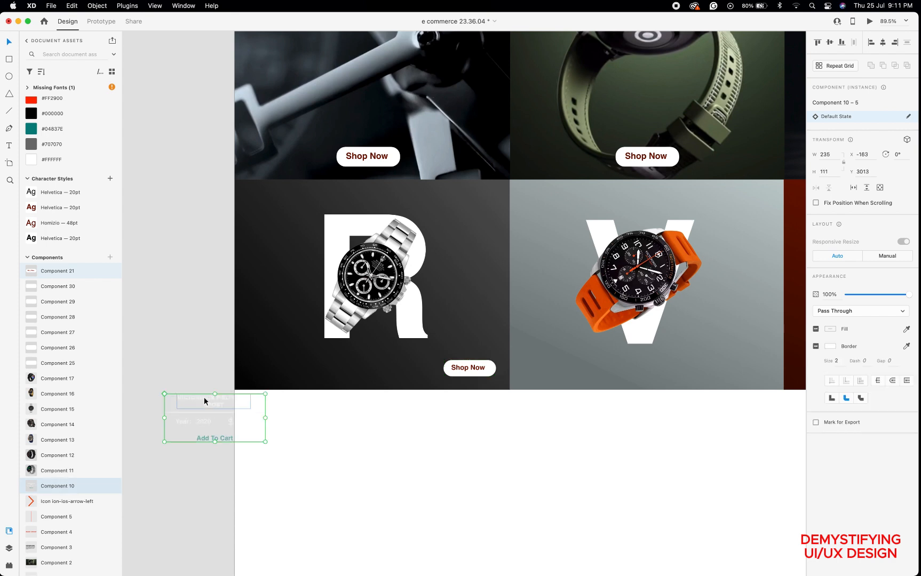
pyautogui.moveTo(205, 397); pyautogui.dragTo(370, 347)
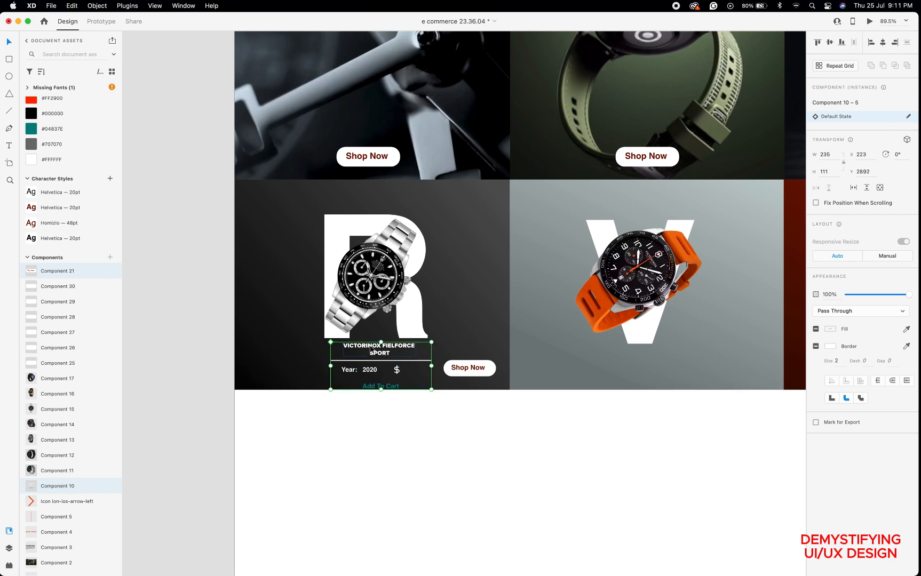
# Delete the Add To Cart text from the product info block on the R tile.
pyautogui.doubleClick(393, 388)
pyautogui.doubleClick(393, 388)
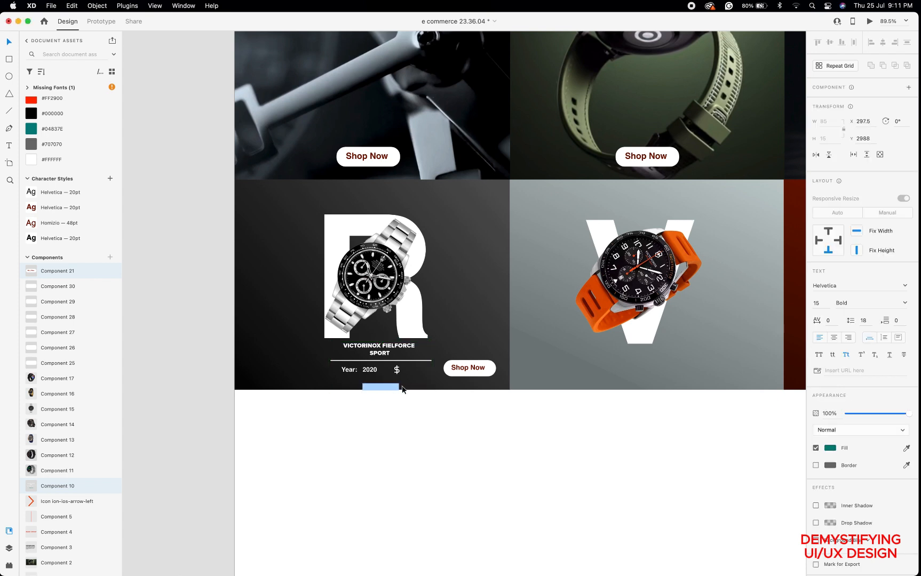
pyautogui.press('BackSpace')
pyautogui.press('Escape')
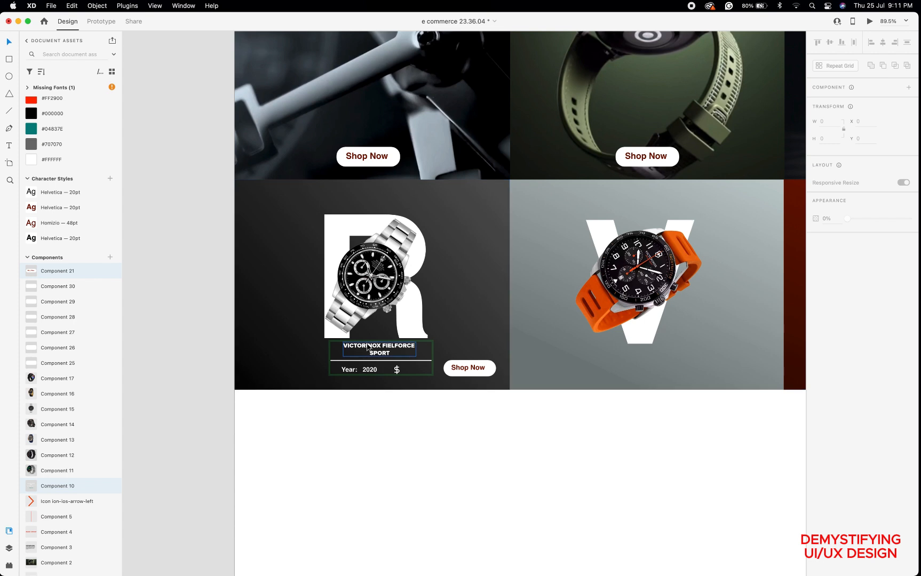
# Change the info block's product title to Rolex and enlarge its text to size 27.
pyautogui.click(367, 344)
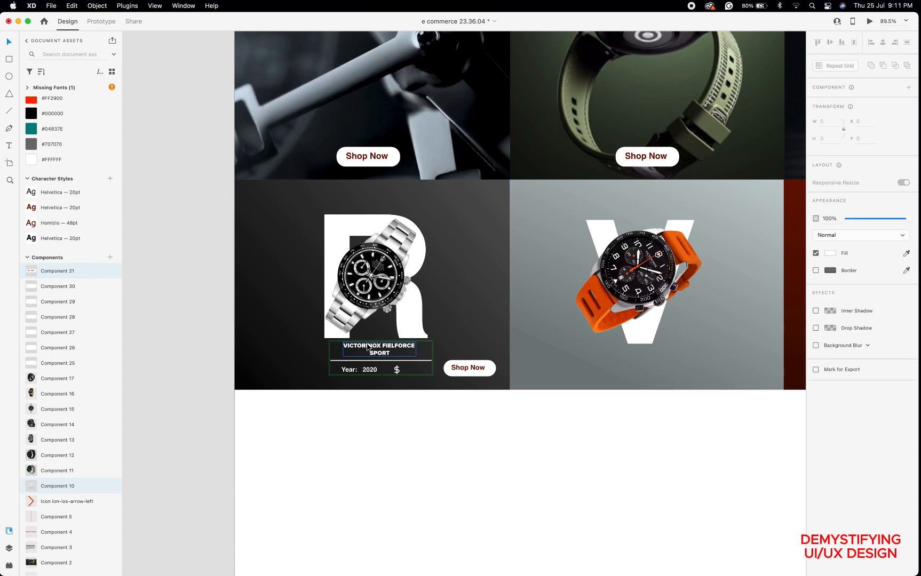
pyautogui.doubleClick(367, 344)
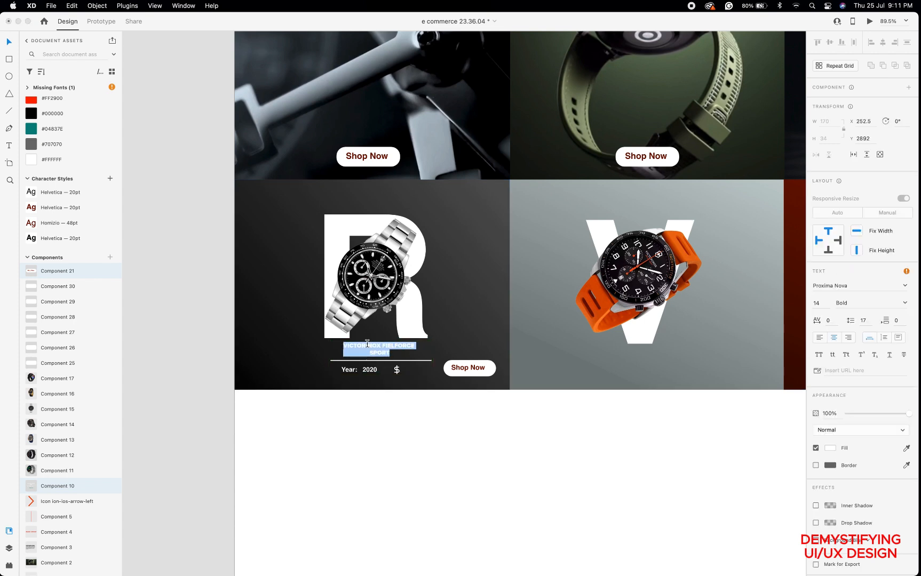
pyautogui.write('Rolex')
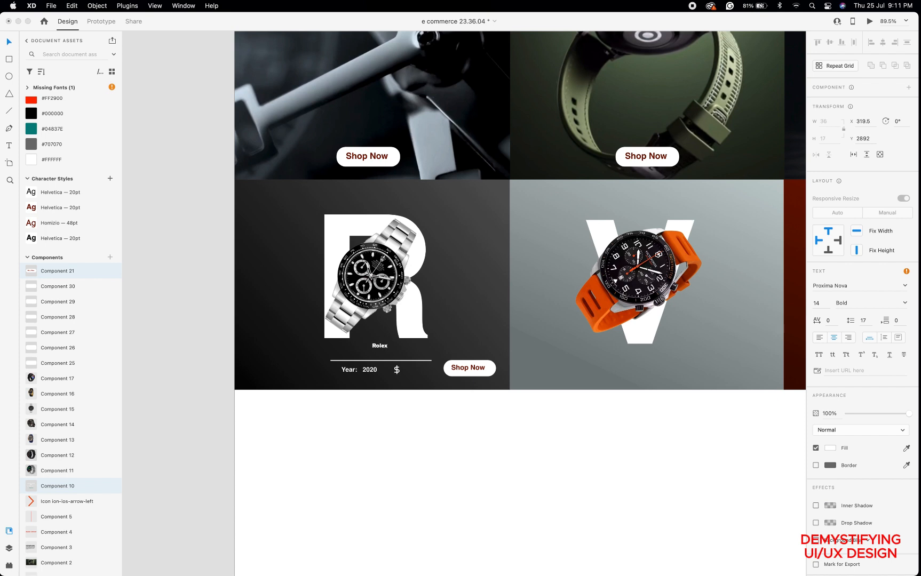
pyautogui.click(9, 43)
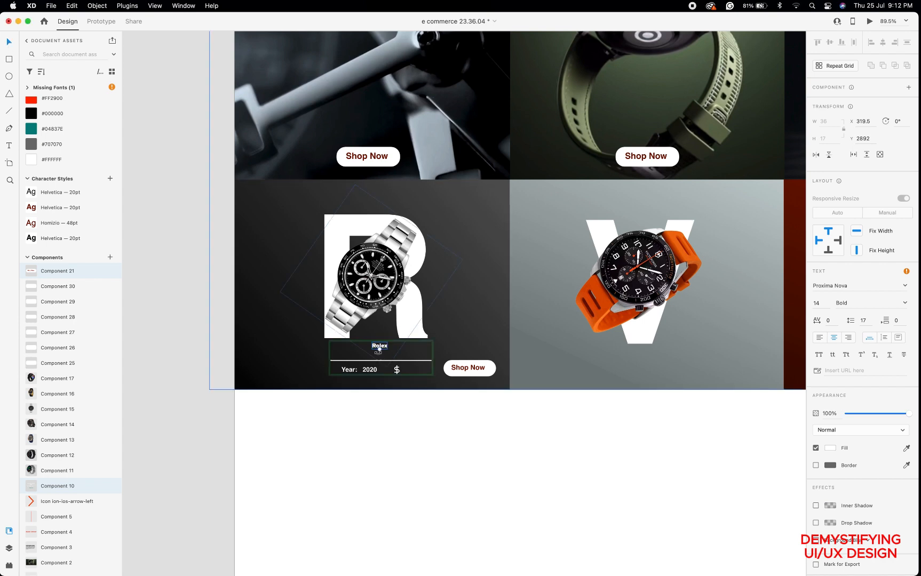
pyautogui.moveTo(379, 349); pyautogui.dragTo(380, 356)
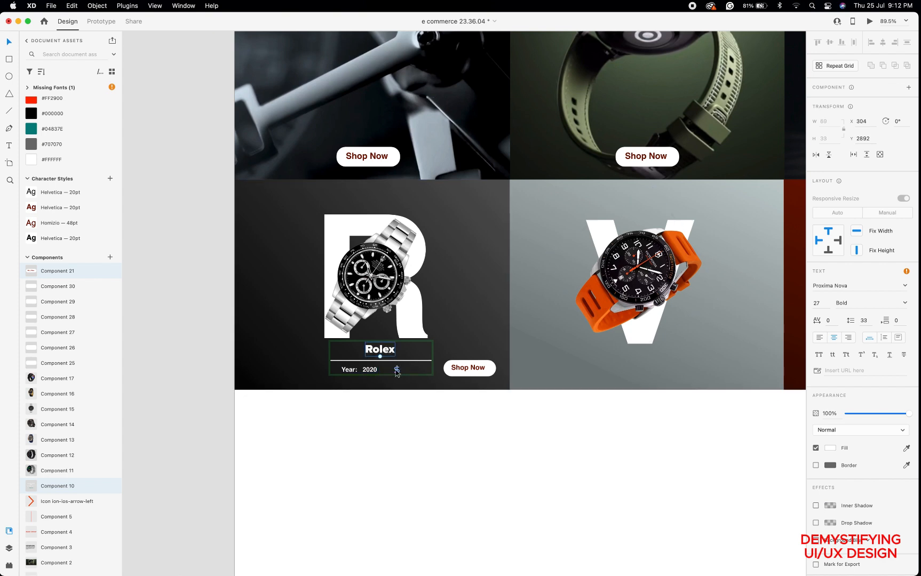
# Extend the Year: 2020 text line on the R tile with the price 20,000 after the dollar sign.
pyautogui.click(376, 372)
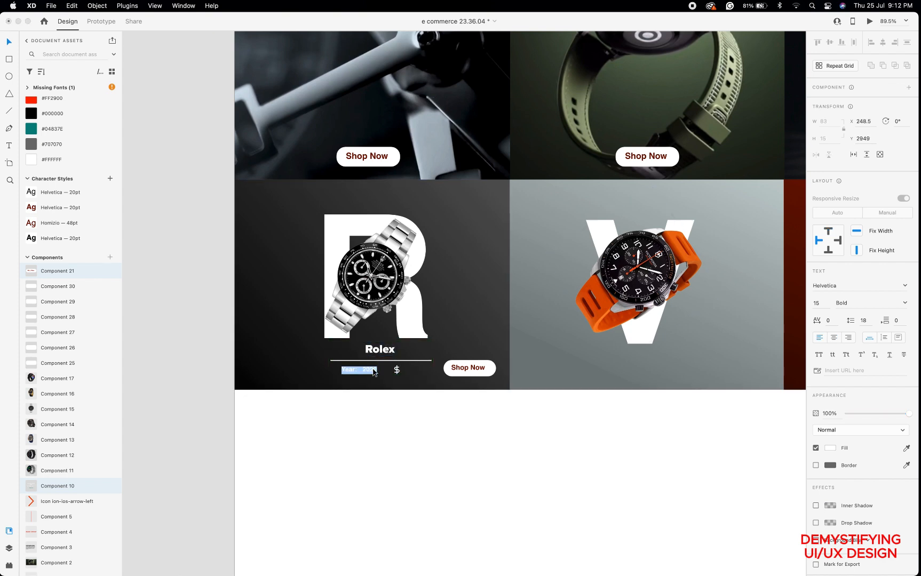
pyautogui.moveTo(375, 372); pyautogui.dragTo(375, 372)
pyautogui.doubleClick(374, 372)
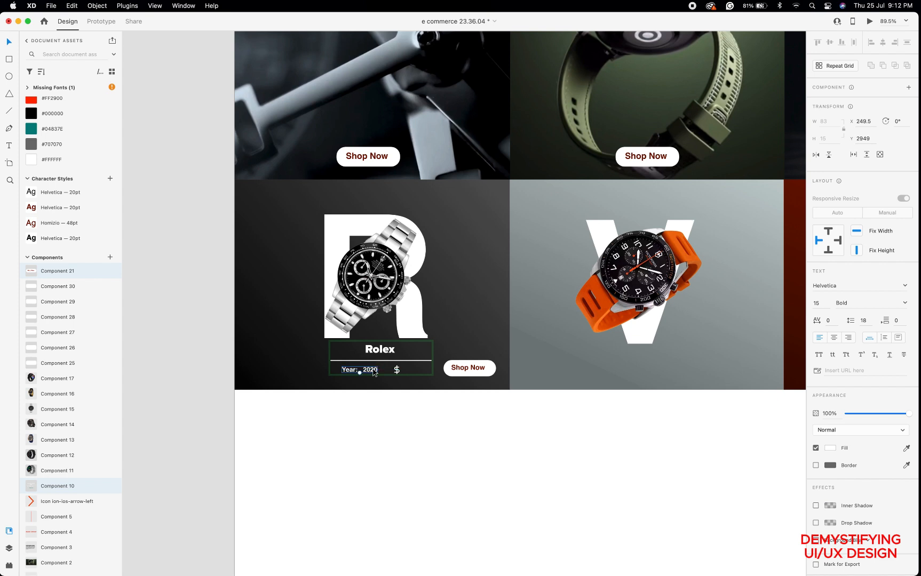
pyautogui.doubleClick(373, 369)
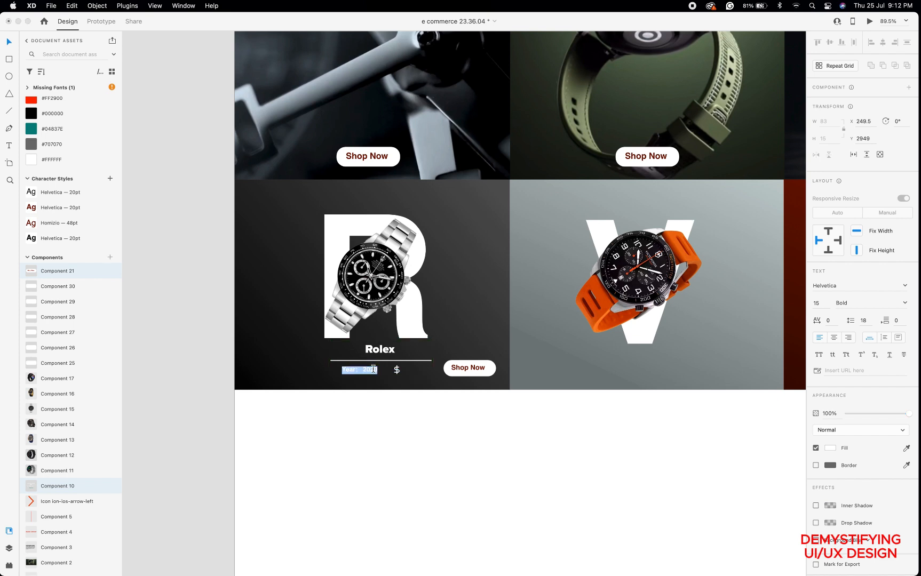
pyautogui.click(376, 370)
pyautogui.write('.')
pyautogui.press('BackSpace')
pyautogui.press('BackSpace')
pyautogui.write('0.')
pyautogui.write('20')
pyautogui.write(',000')
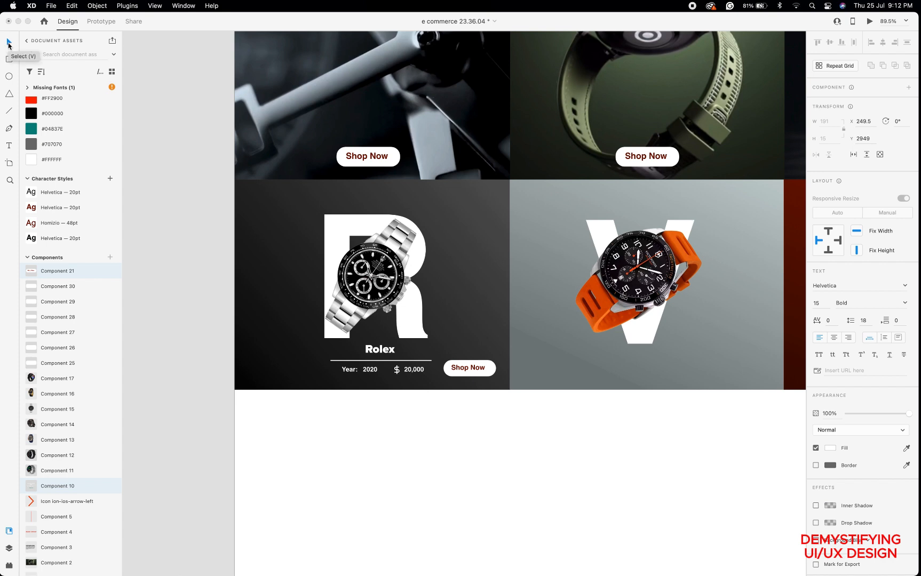
pyautogui.click(9, 45)
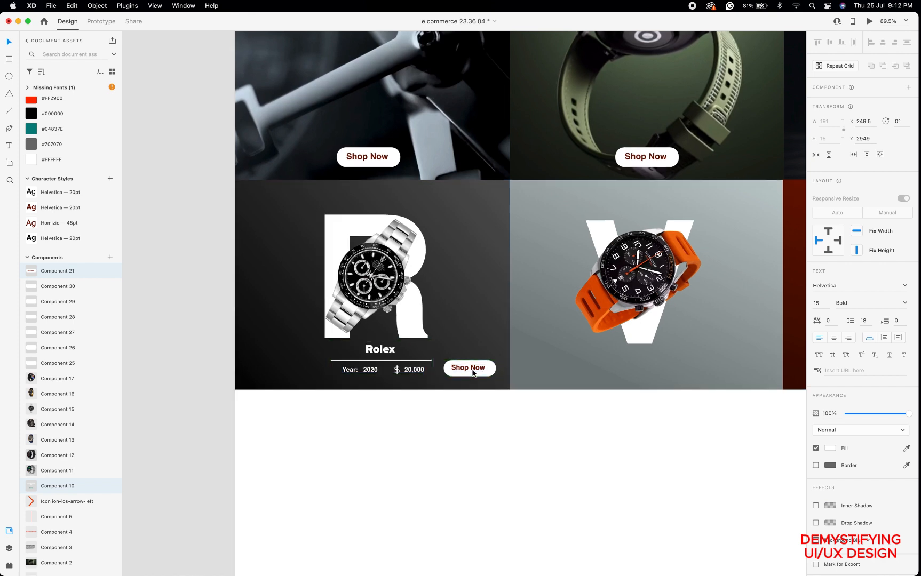
pyautogui.scroll(-5, 473, 373)
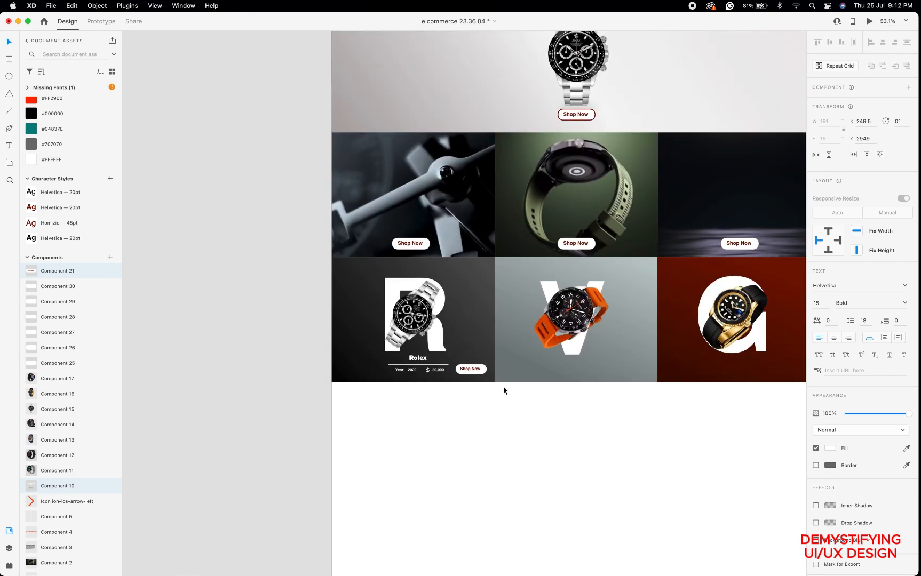
# Duplicate the R tile's product info block and Shop Now button onto the V tile, placing the block at about X 832, Y 2898.
pyautogui.click(528, 373)
pyautogui.hscroll(3, 528, 373)
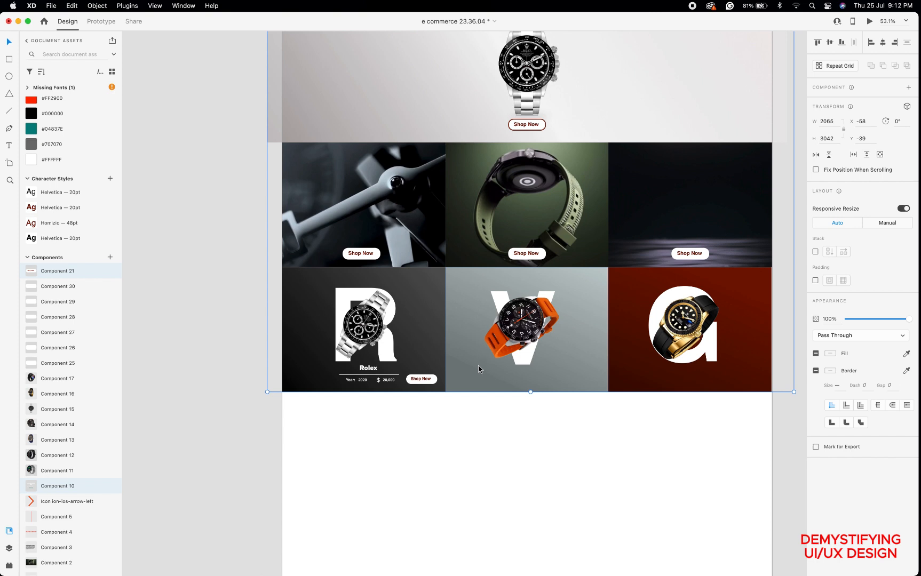
pyautogui.doubleClick(370, 372)
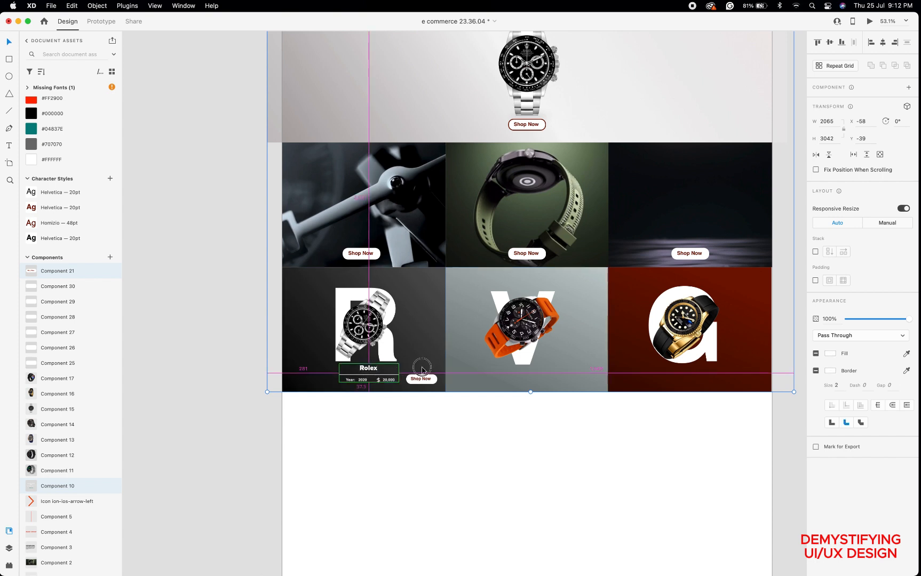
pyautogui.moveTo(474, 370); pyautogui.dragTo(524, 373)
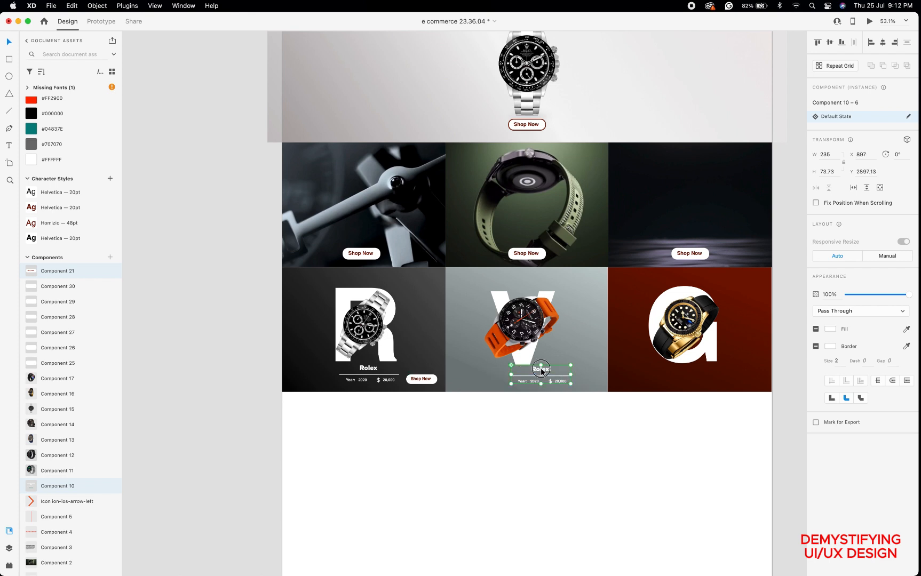
pyautogui.moveTo(515, 374); pyautogui.dragTo(525, 372)
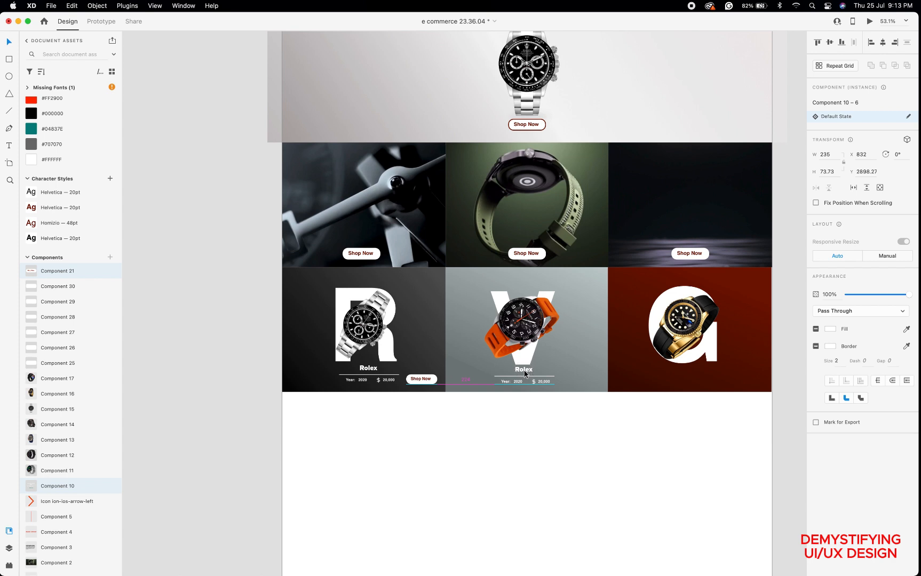
pyautogui.moveTo(420, 386); pyautogui.dragTo(594, 382)
pyautogui.hscroll(5, 594, 382)
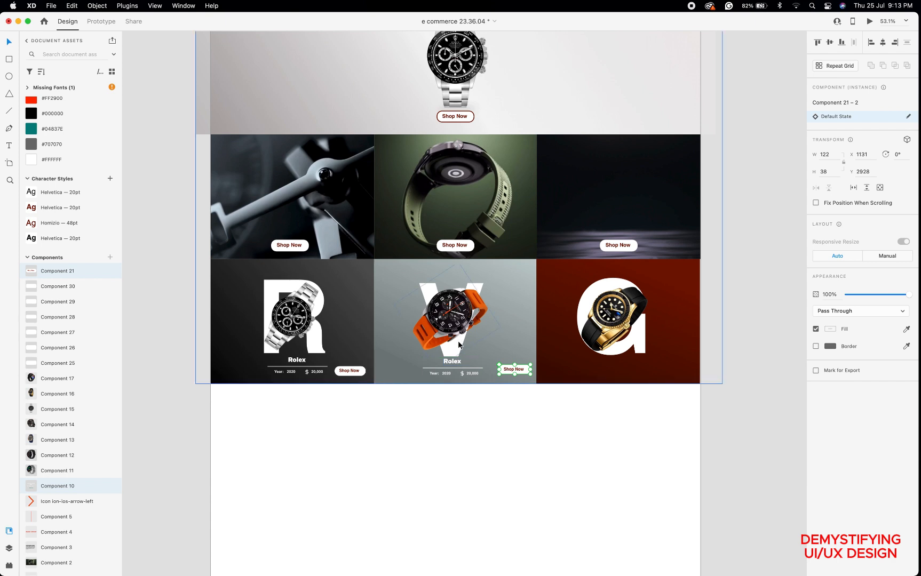
# Nudge the orange Victorinox watch image on the V tile up 6 px to Y 2518.91.
pyautogui.click(458, 345)
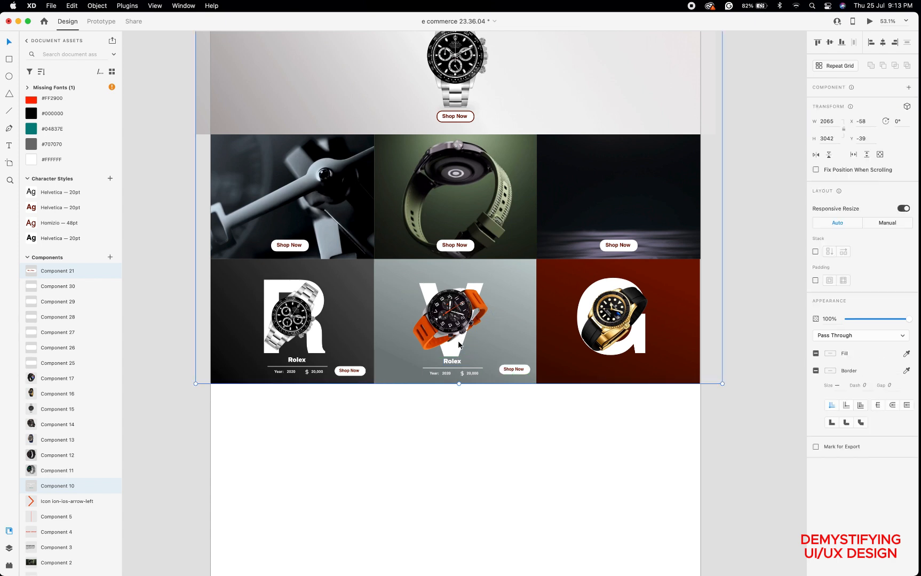
pyautogui.doubleClick(458, 344)
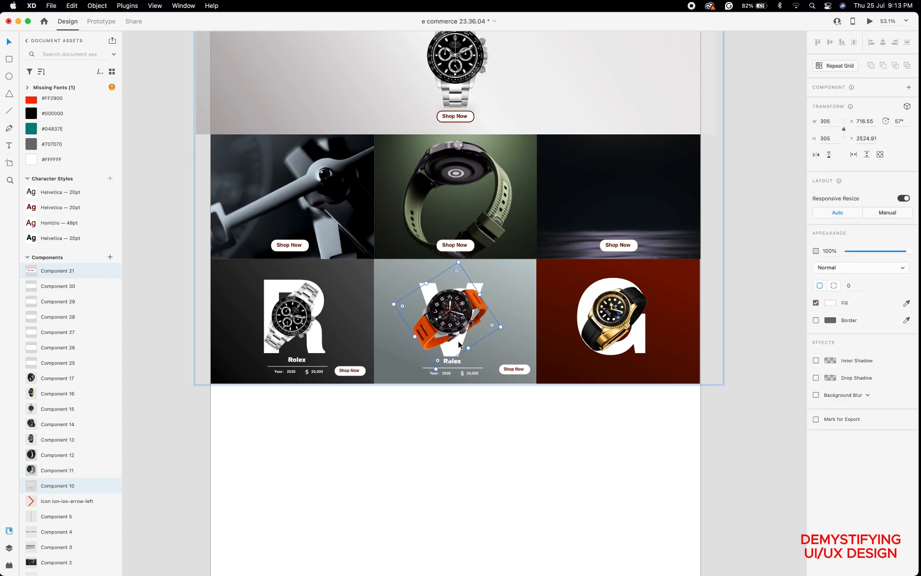
pyautogui.press('Up')
pyautogui.press('Up')
pyautogui.press('Up')
pyautogui.press('Up')
pyautogui.press('Up')
pyautogui.press('Up')
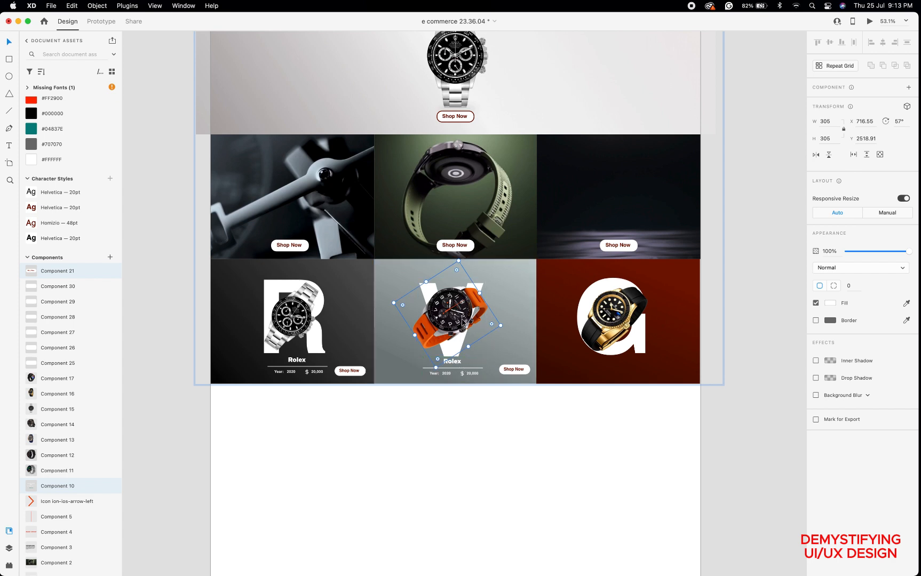
# Change the product title in the V tile's info block to Victorinox.
pyautogui.click(10, 549)
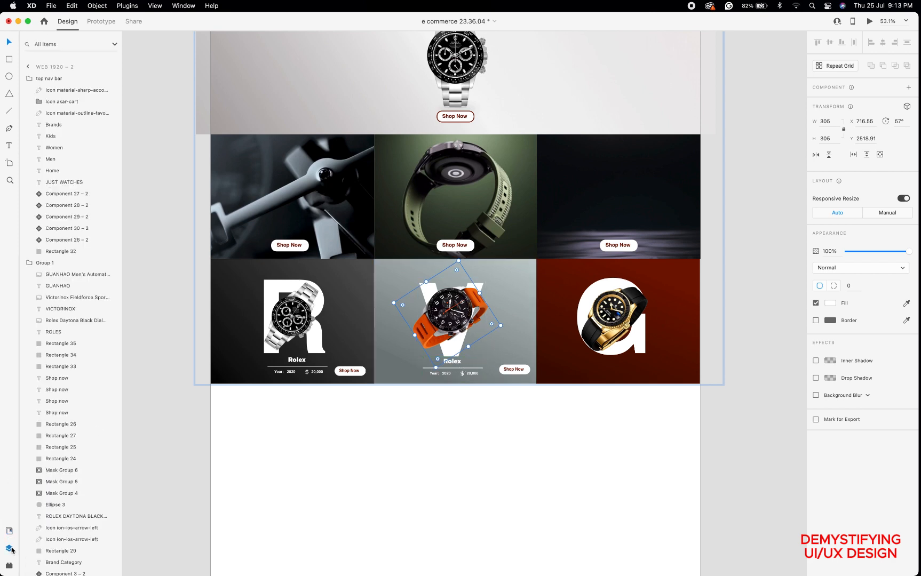
pyautogui.click(471, 322)
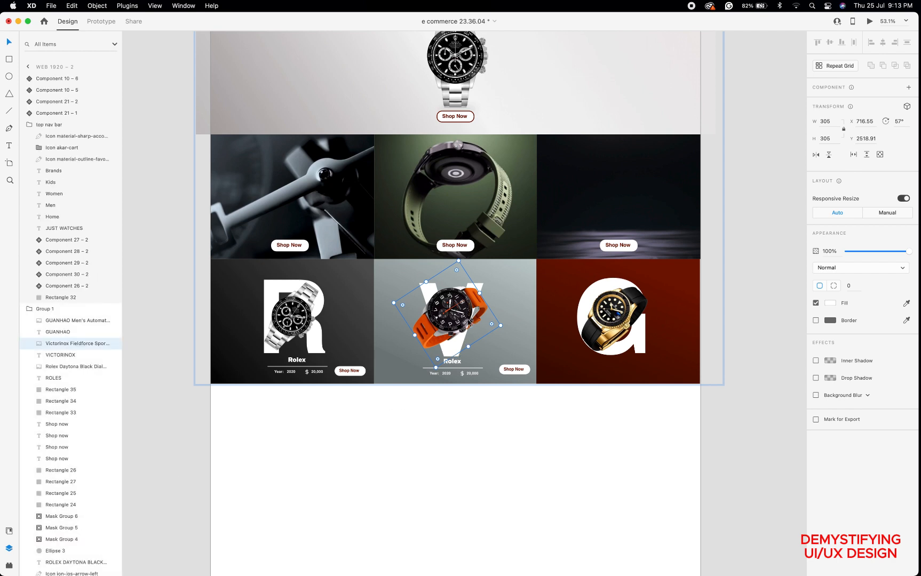
pyautogui.click(454, 365)
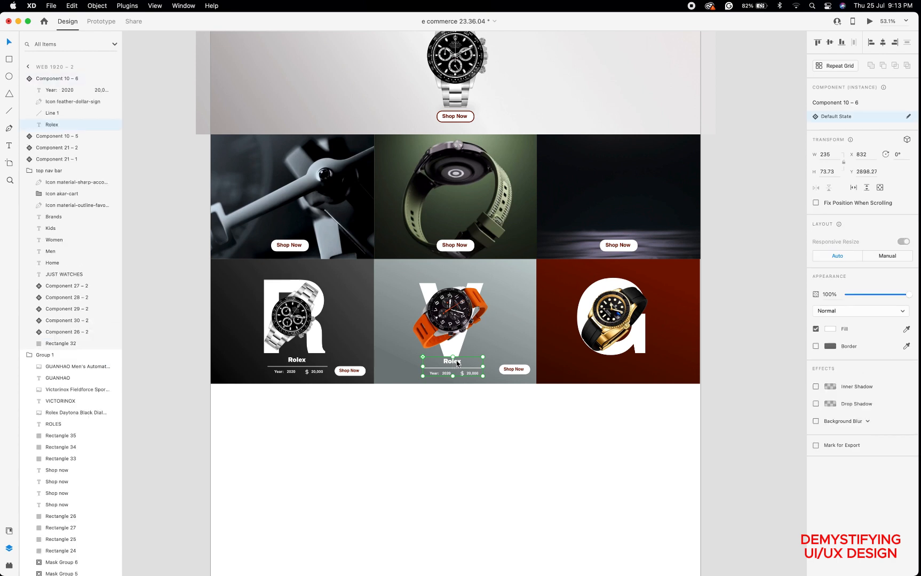
pyautogui.doubleClick(451, 361)
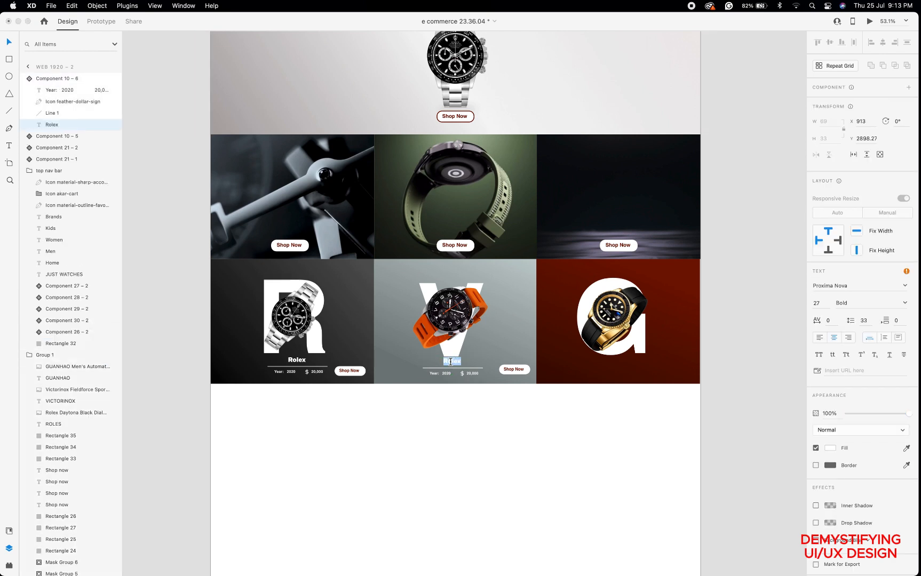
pyautogui.write('Victorinox')
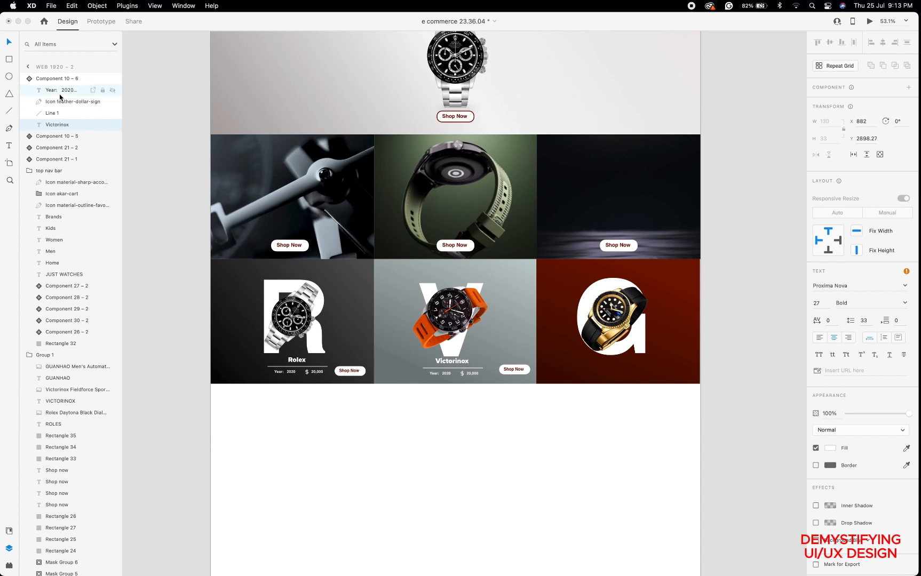
pyautogui.click(11, 47)
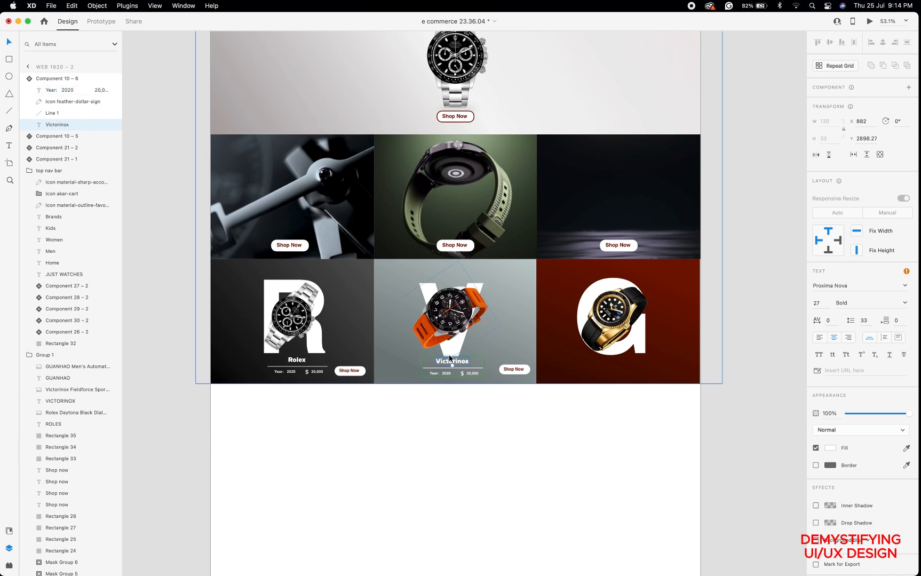
# Nudge the Victorinox title down 5 px to Y 2903.27, closer to its divider line.
pyautogui.press('Down')
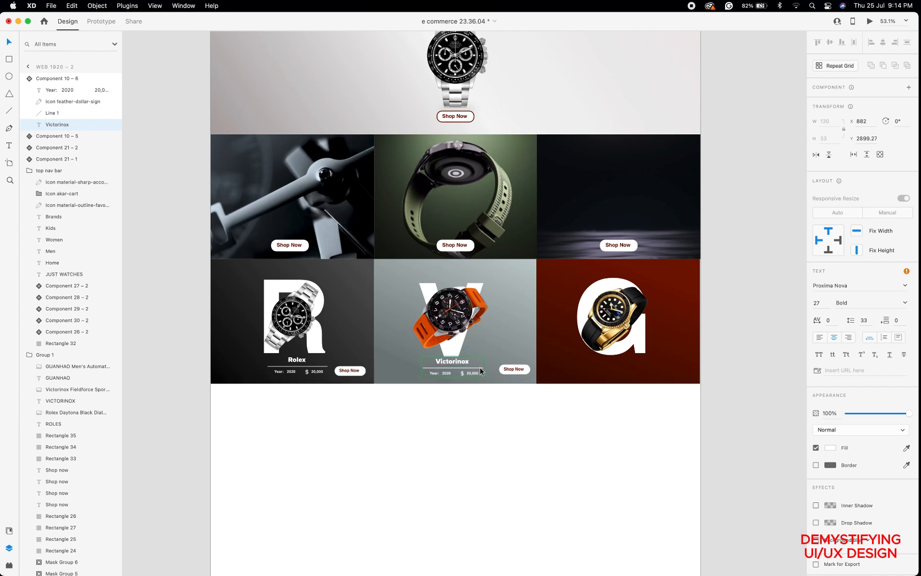
pyautogui.press('Down')
pyautogui.press('Down')
pyautogui.press('Down')
pyautogui.press('Down')
pyautogui.scroll(5, 480, 371)
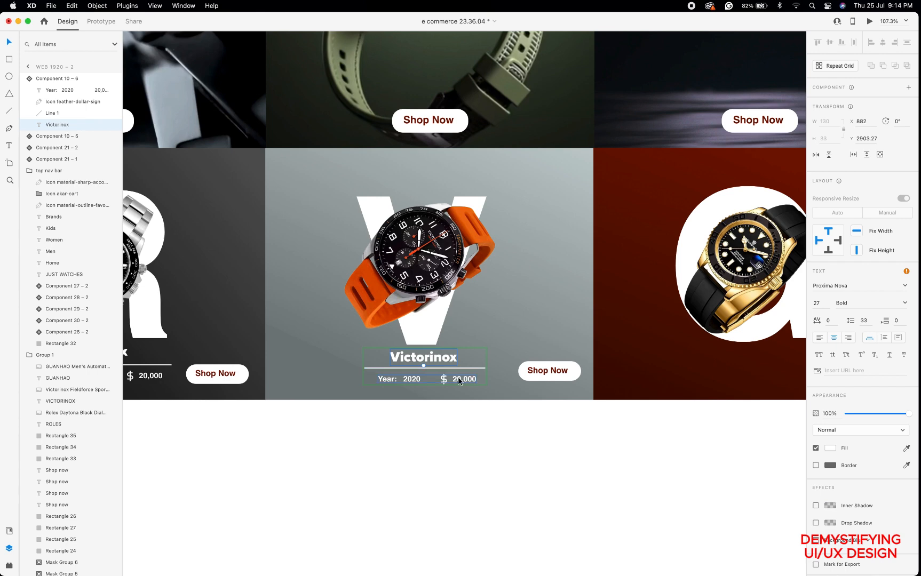
pyautogui.scroll(-4, 458, 380)
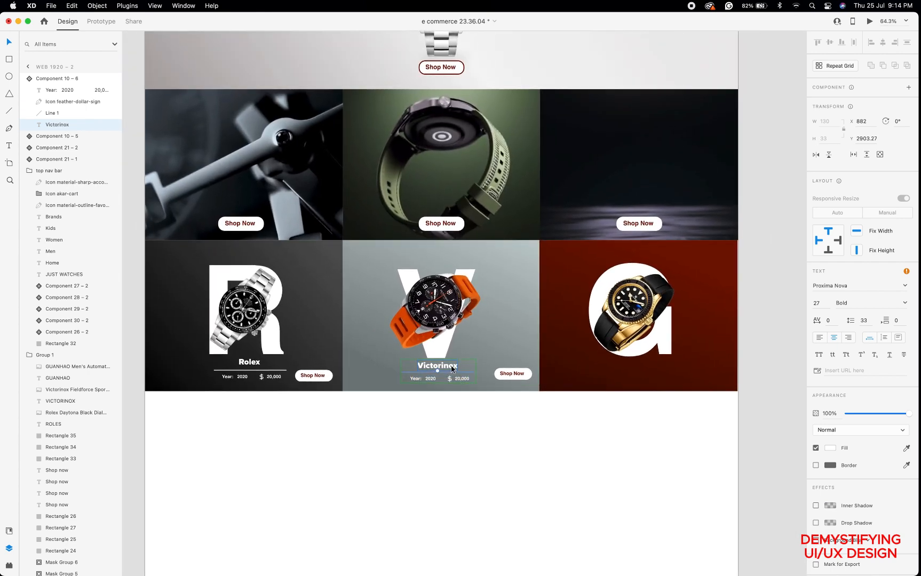
pyautogui.click(469, 404)
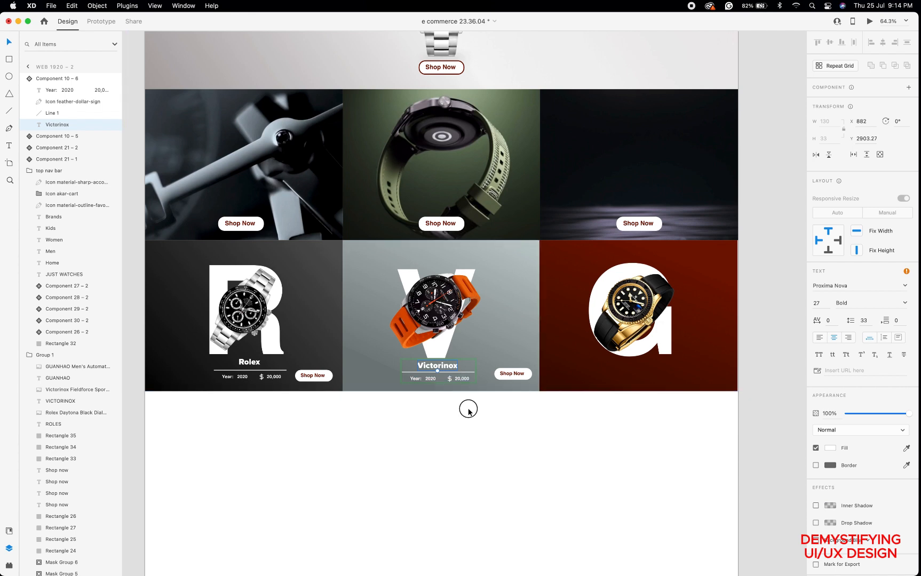
# Duplicate the V tile's info block to X 1477, Y 2903.27 and its Shop Now button to about X 1776, Y 2919 on the G tile.
pyautogui.click(451, 368)
pyautogui.press('alt')
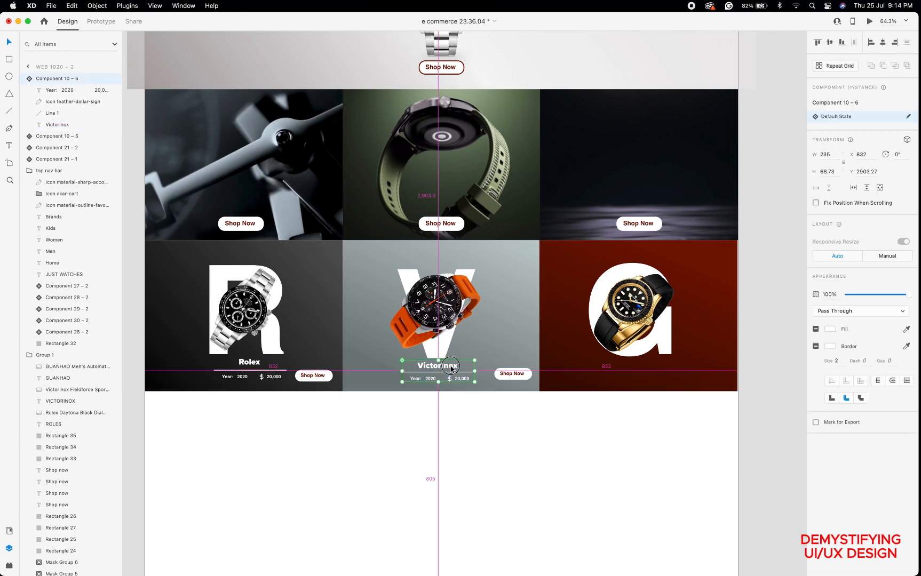
pyautogui.moveTo(451, 367); pyautogui.dragTo(647, 367)
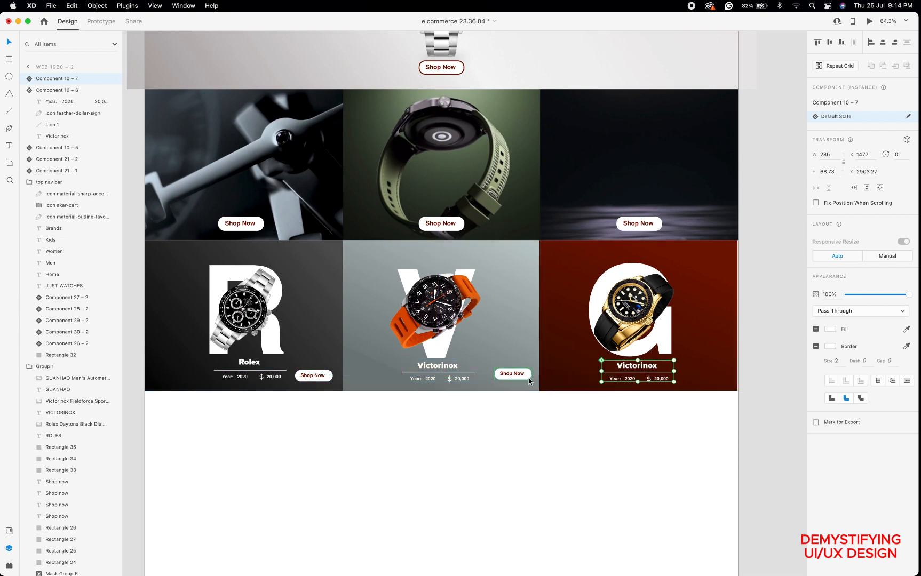
pyautogui.moveTo(526, 374); pyautogui.dragTo(726, 374)
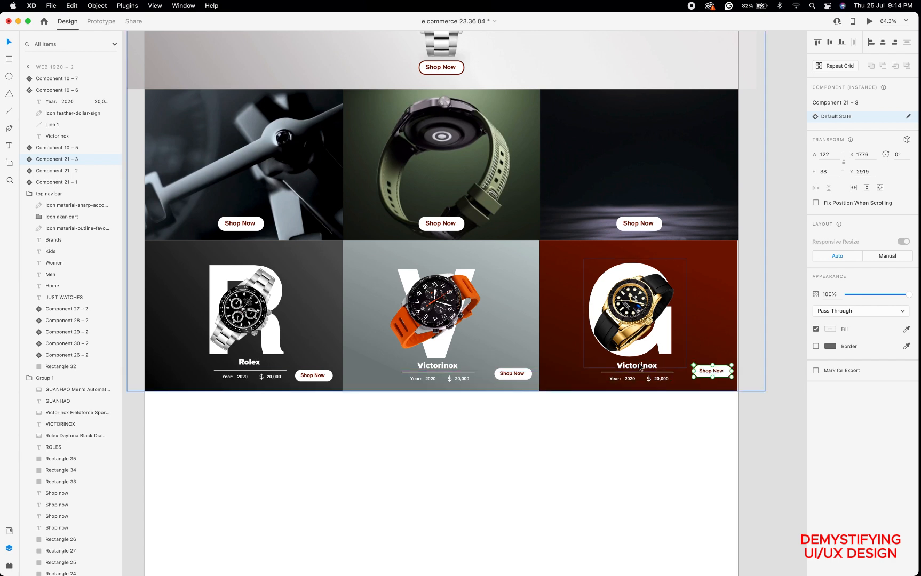
# Change the product title in the G tile's info block to Guanhao.
pyautogui.click(640, 367)
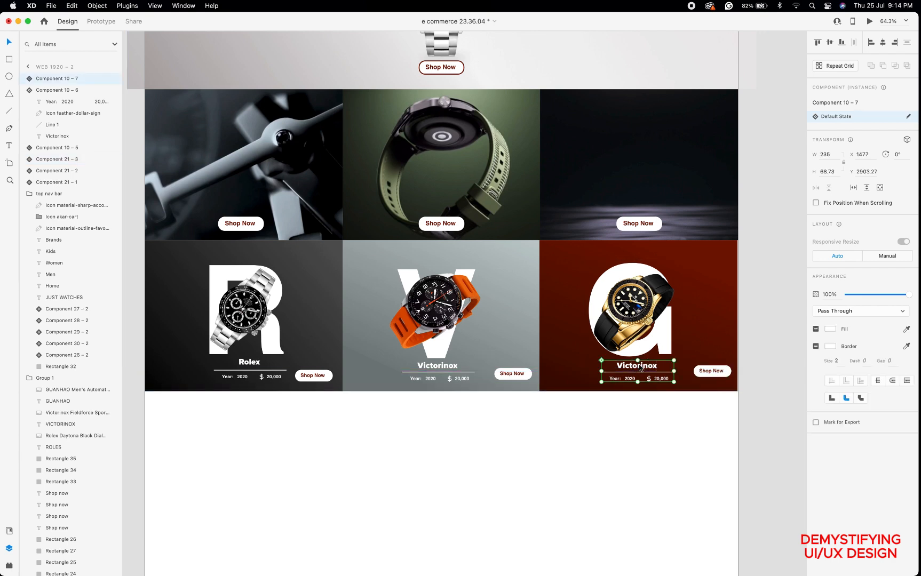
pyautogui.doubleClick(640, 367)
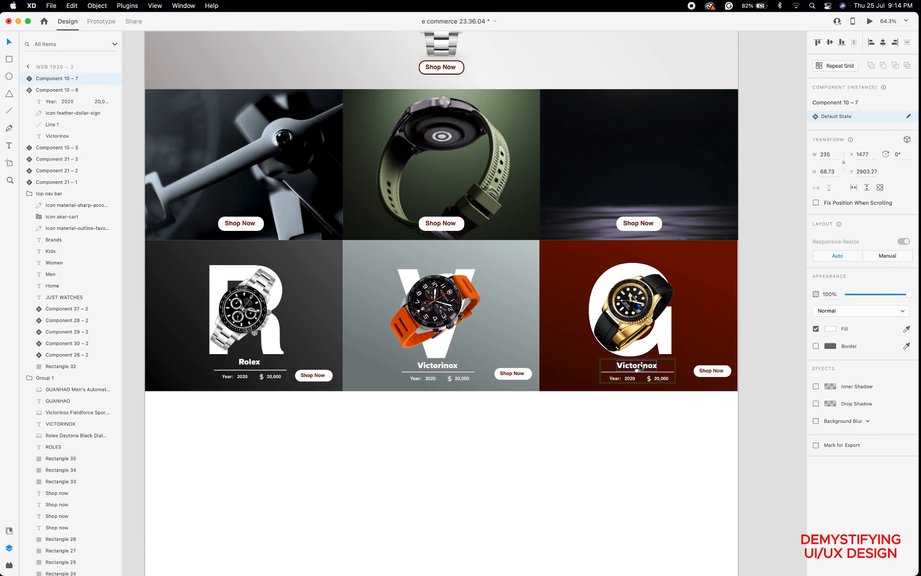
pyautogui.doubleClick(640, 366)
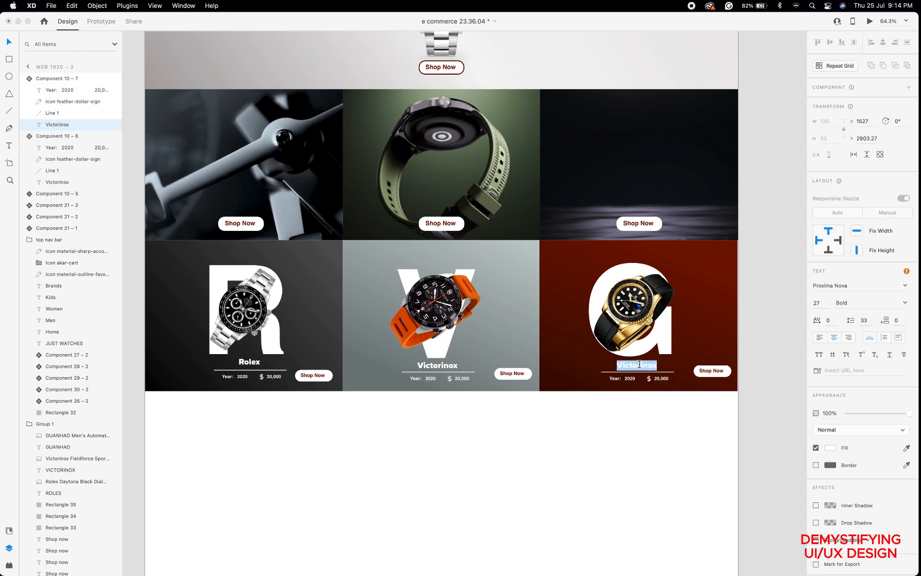
pyautogui.write('g')
pyautogui.press('BackSpace')
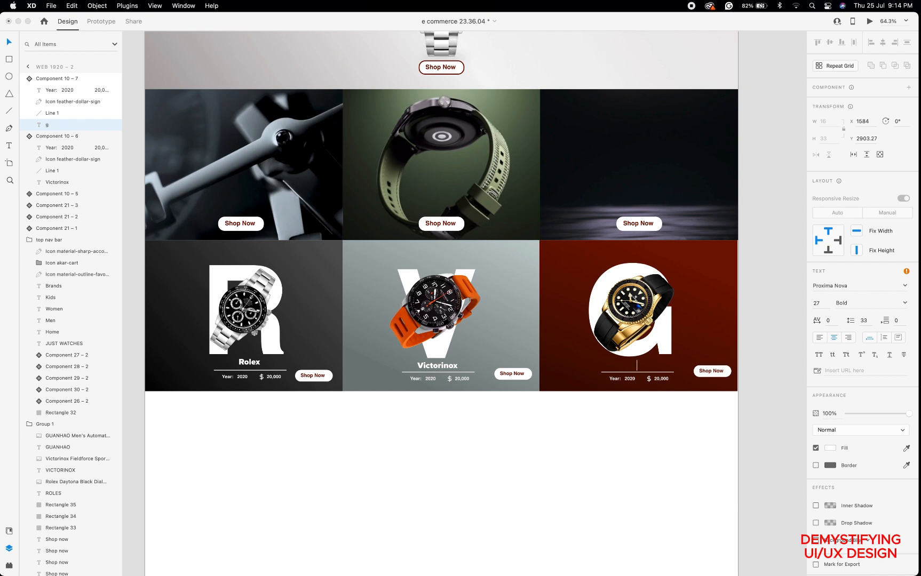
pyautogui.write('Guanhao')
pyautogui.click(9, 42)
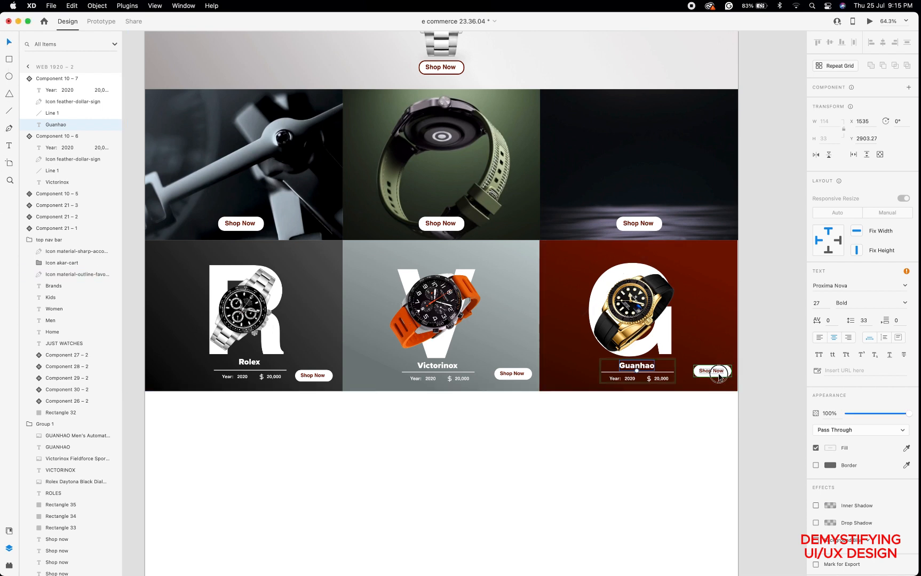
# Move the Shop Now buttons closer to their info blocks, to about X 1754 on the G tile and X 1106 on the V tile.
pyautogui.moveTo(722, 378); pyautogui.dragTo(716, 372)
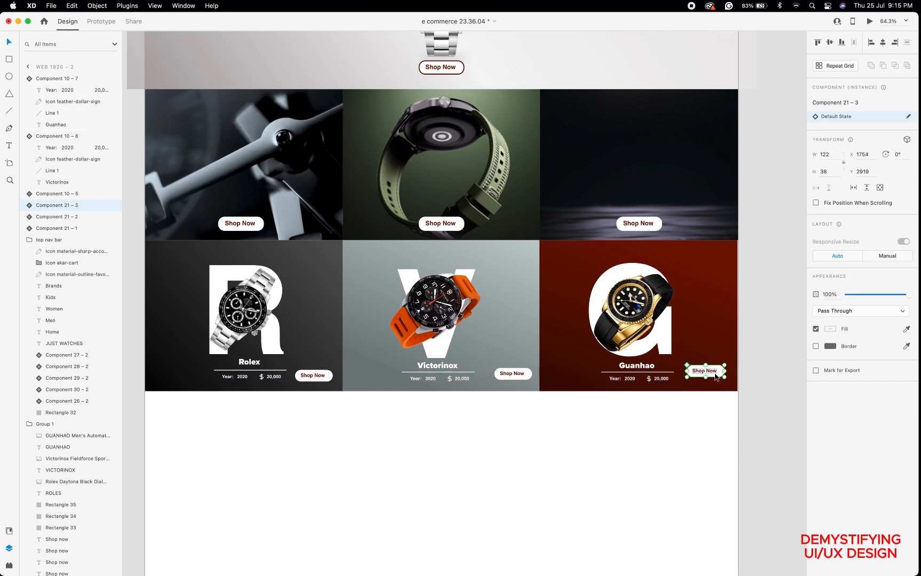
pyautogui.click(504, 372)
pyautogui.moveTo(500, 374)
pyautogui.mouseDown()
pyautogui.moveTo(490, 374)
pyautogui.moveTo(513, 375)
pyautogui.mouseUp()
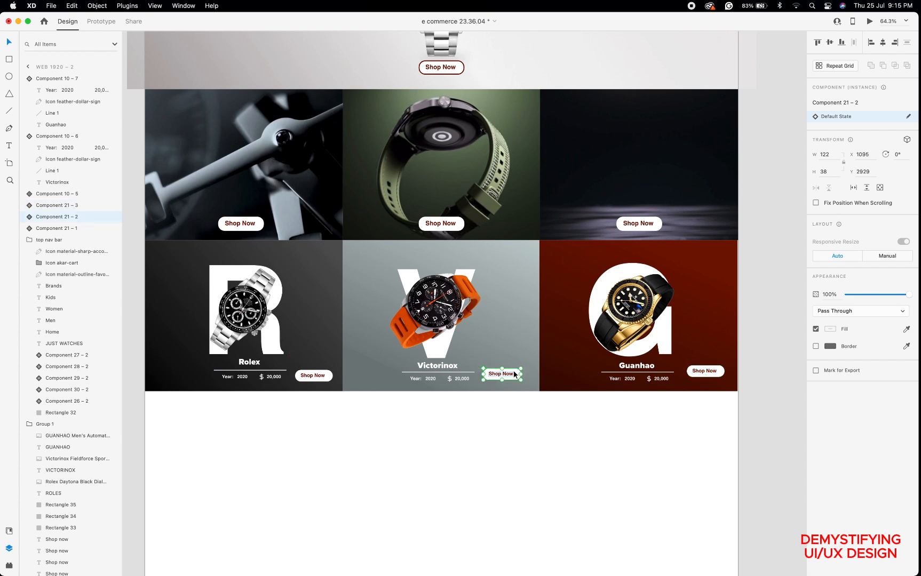
pyautogui.click(515, 373)
pyautogui.moveTo(515, 374); pyautogui.dragTo(519, 373)
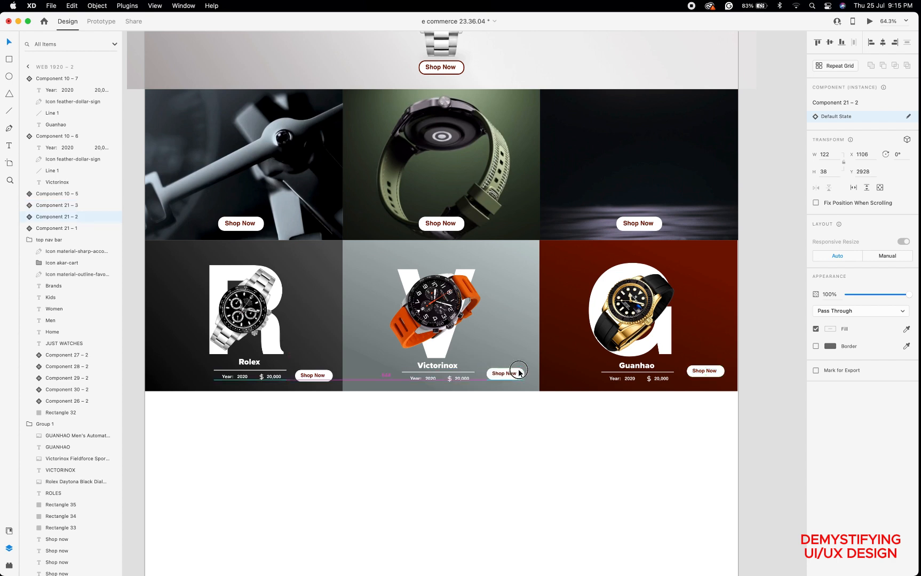
pyautogui.click(553, 420)
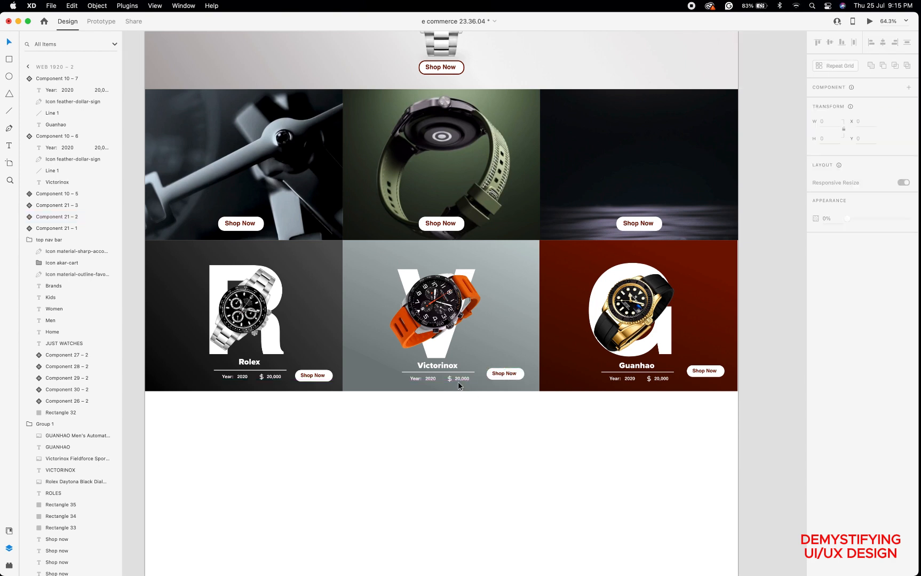
# Preview the Just Watches page and examine its sections down to the finished R, V and G brand tiles.
pyautogui.click(870, 22)
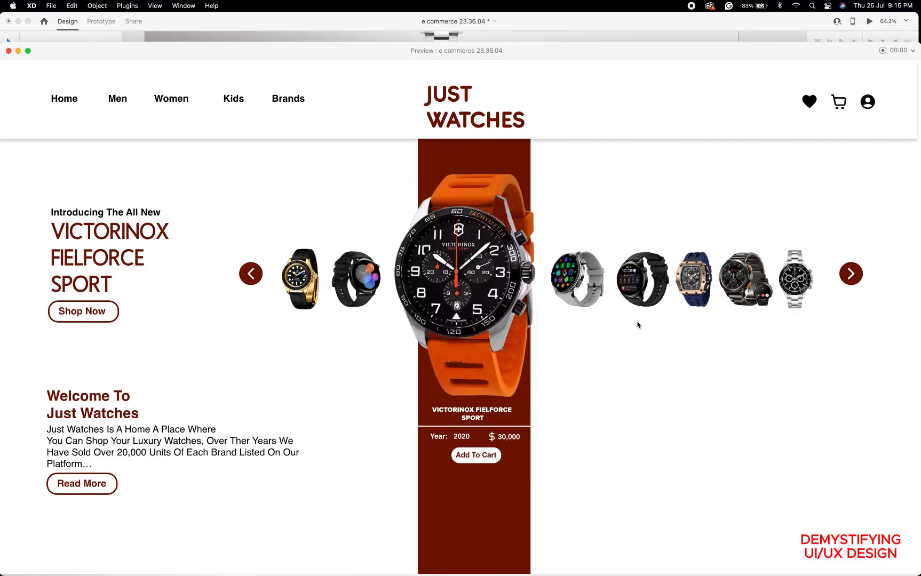
pyautogui.scroll(-1, 636, 324)
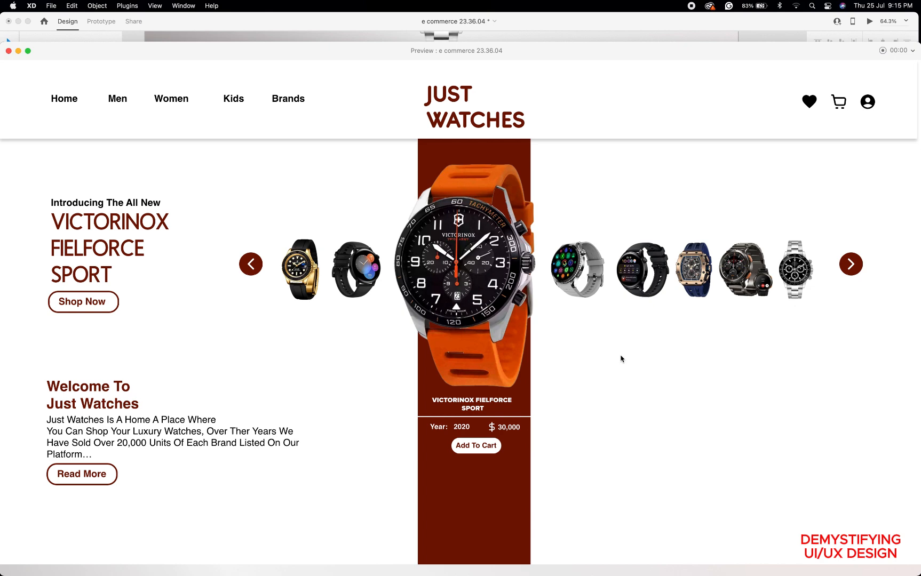
pyautogui.scroll(-10, 598, 368)
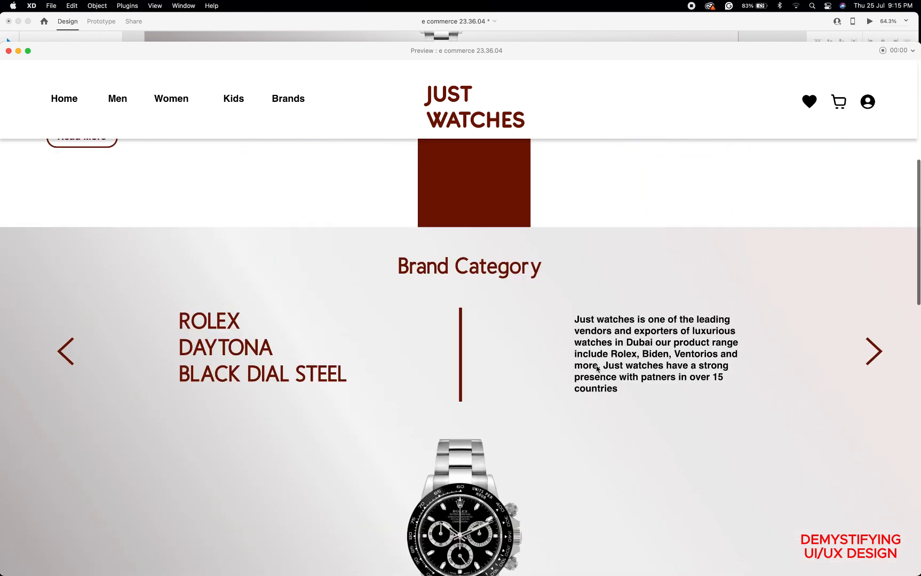
pyautogui.scroll(-20, 597, 368)
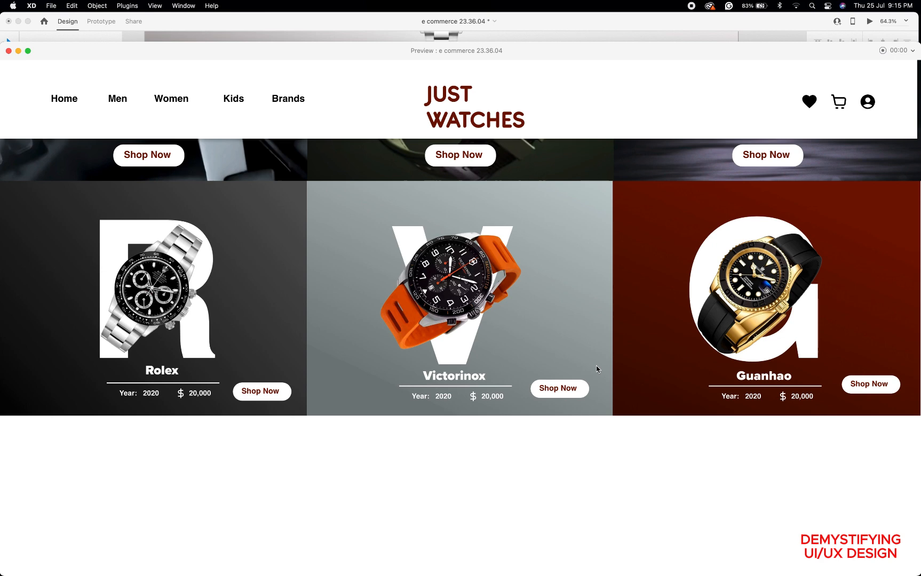
pyautogui.scroll(-5, 597, 368)
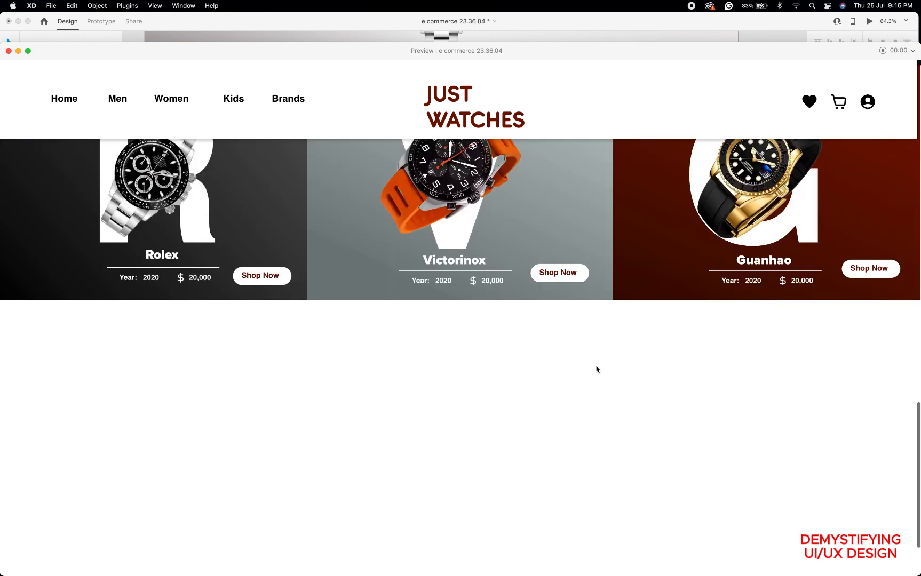
# Examine the Rolex, Victorinox and Guanhao brand tiles and the sections above them in the preview, and close the preview.
pyautogui.scroll(6, 596, 368)
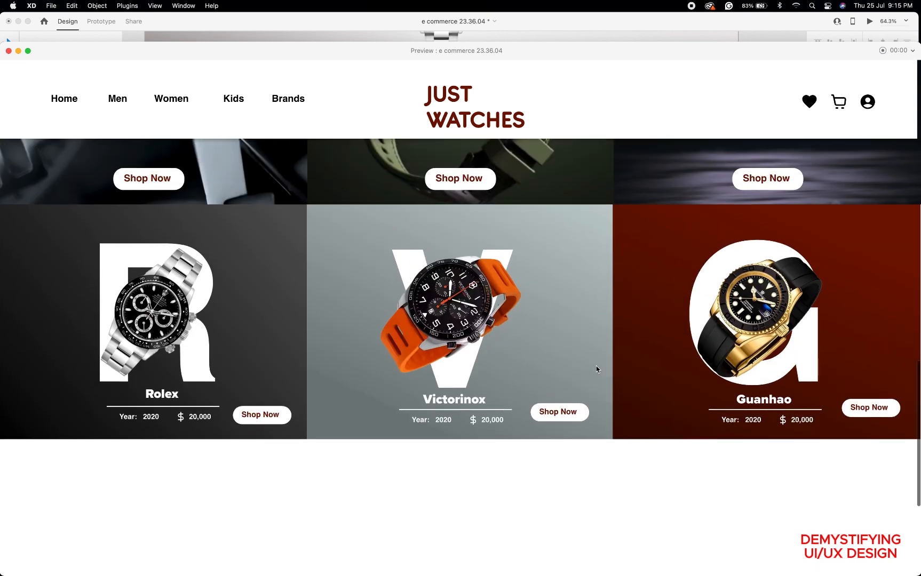
pyautogui.scroll(3, 597, 368)
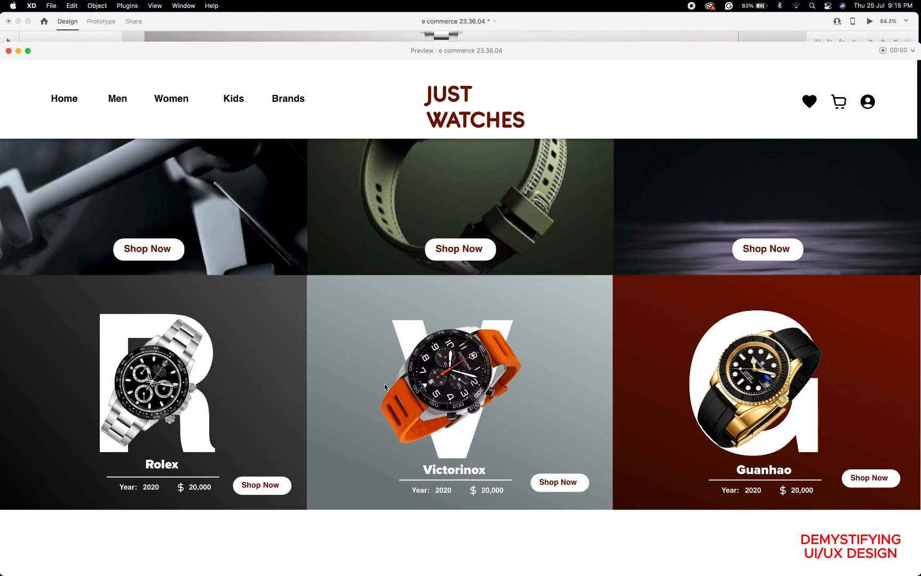
pyautogui.scroll(-5, 441, 393)
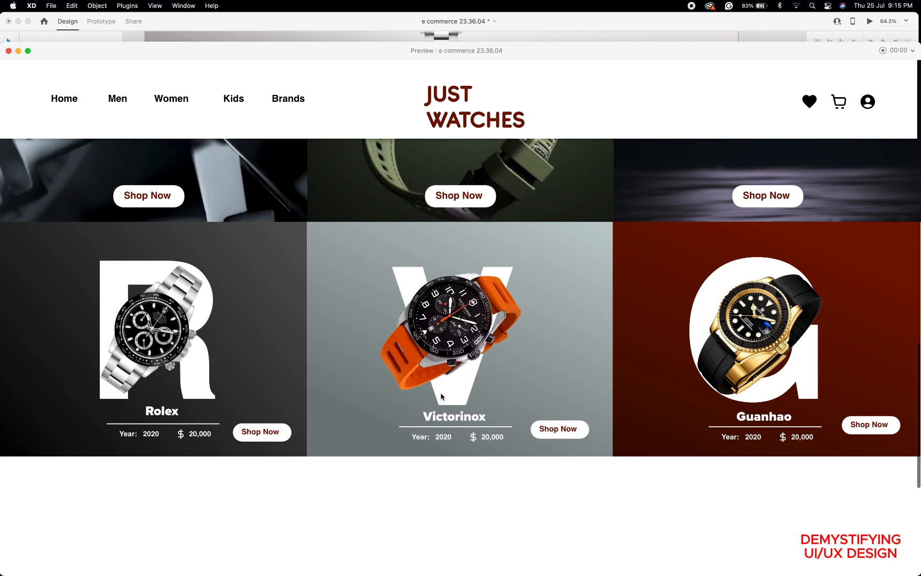
pyautogui.scroll(5, 441, 397)
pyautogui.scroll(-7, 442, 397)
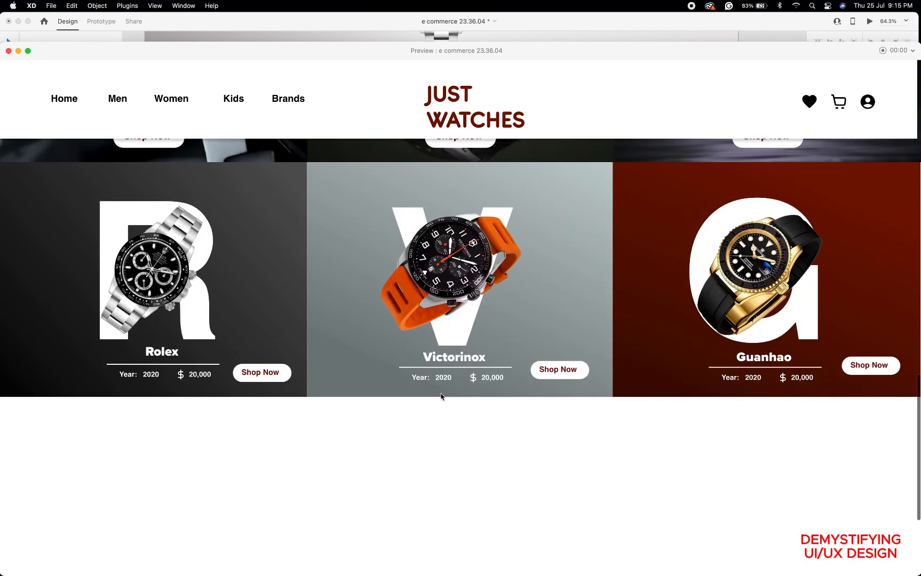
pyautogui.scroll(10, 441, 397)
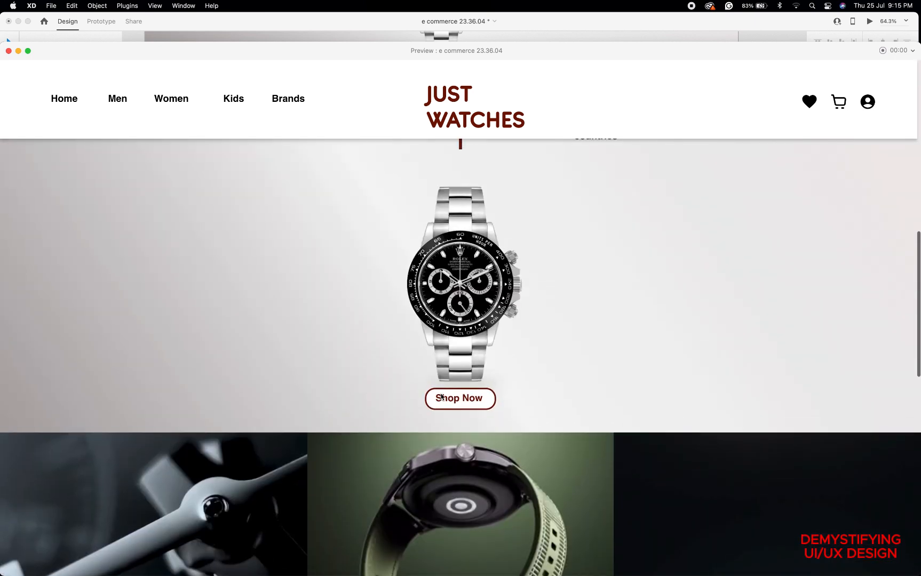
pyautogui.scroll(10, 441, 397)
pyautogui.scroll(-15, 441, 397)
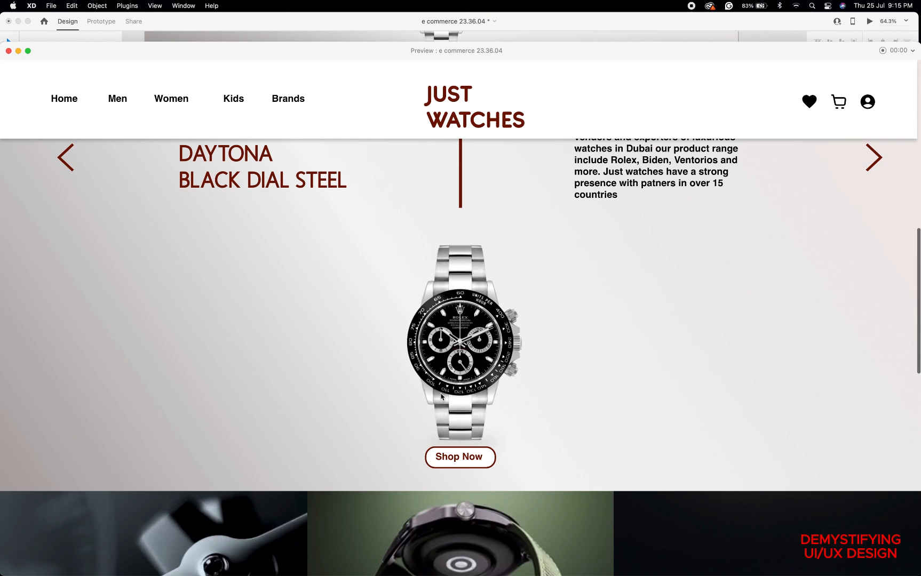
pyautogui.scroll(4, 441, 397)
pyautogui.scroll(3, 442, 397)
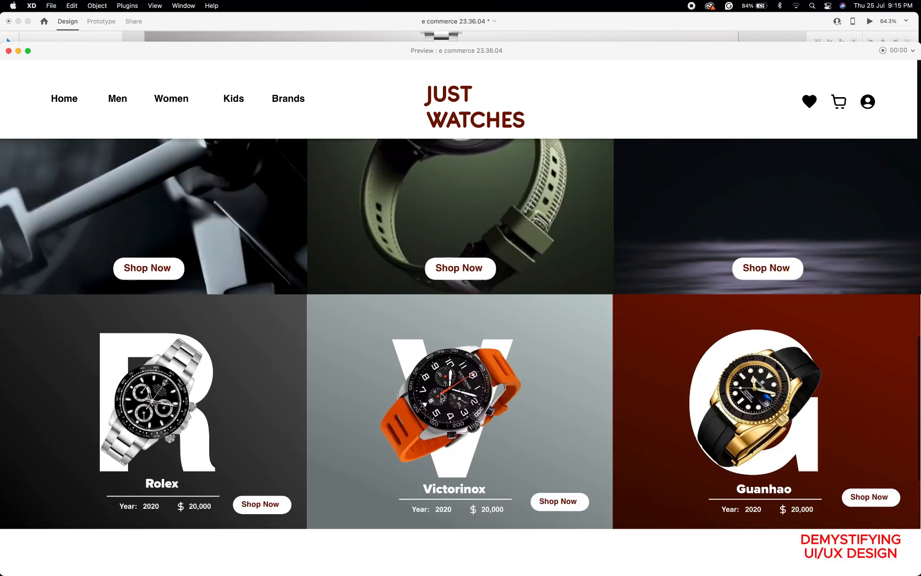
pyautogui.click(8, 52)
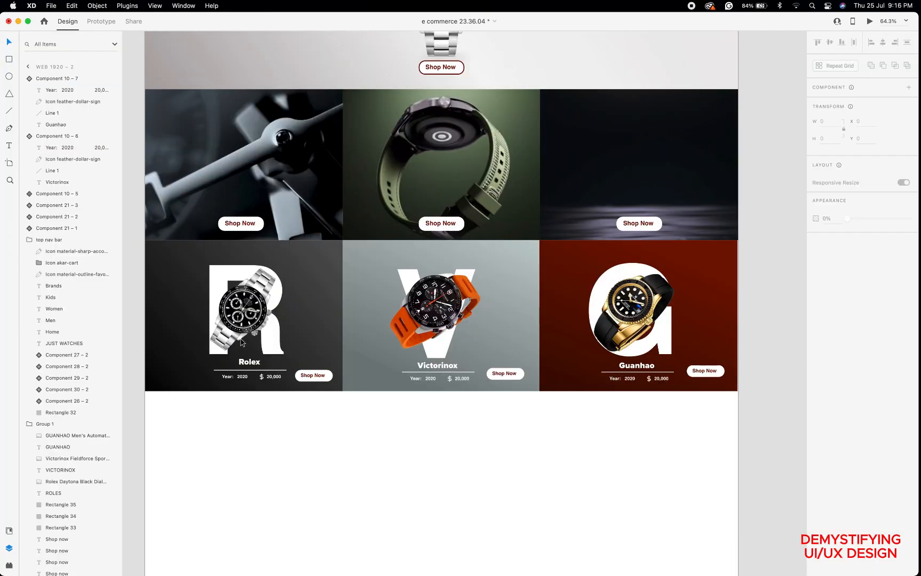
# Examine the whole artboard on the canvas, from the header down to the brand tiles and the blank area beneath them.
pyautogui.scroll(-5, 241, 344)
pyautogui.scroll(5, 240, 337)
pyautogui.hscroll(-3, 240, 337)
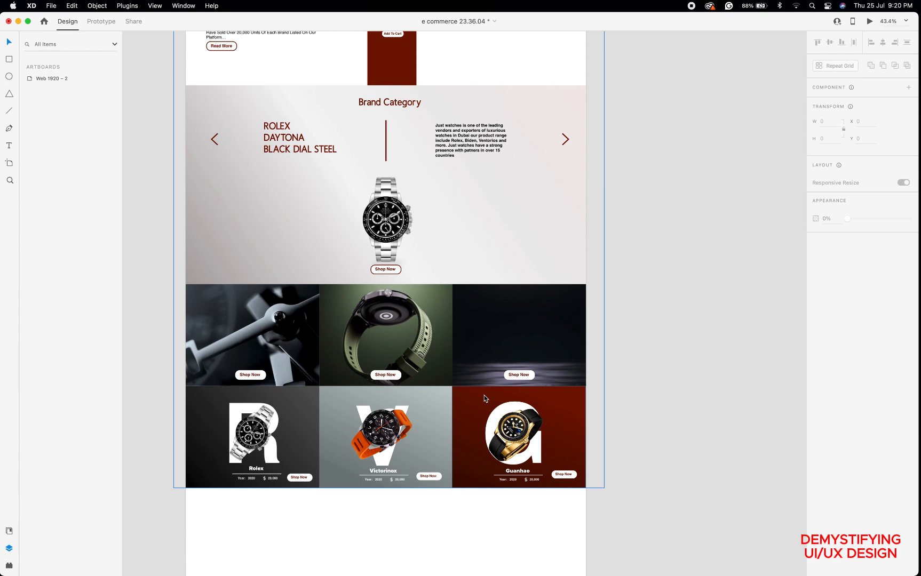
pyautogui.scroll(5, 484, 398)
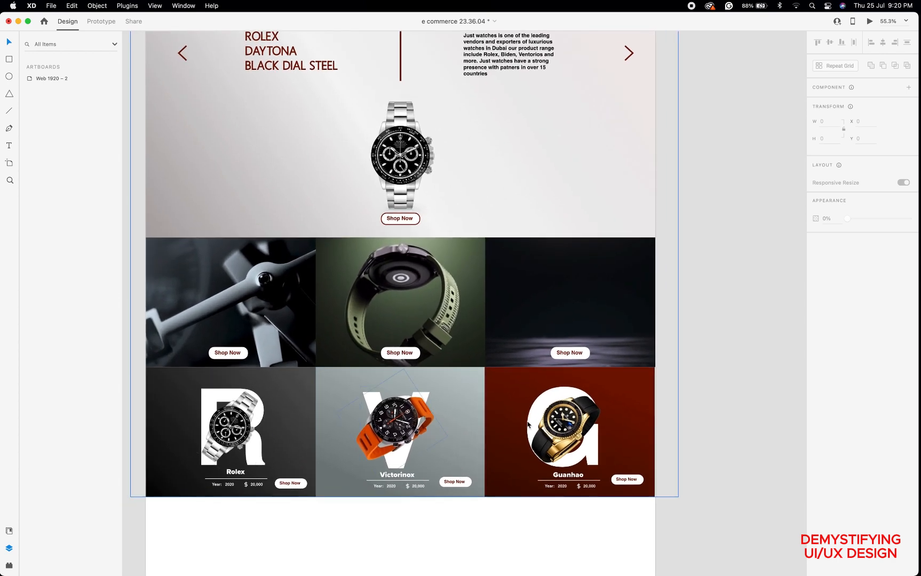
pyautogui.click(623, 425)
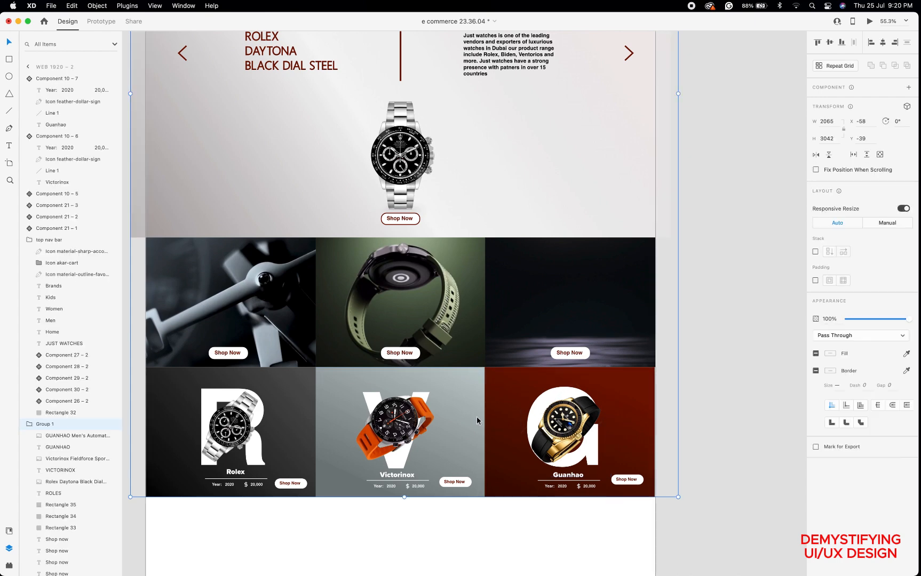
pyautogui.scroll(-5, 477, 416)
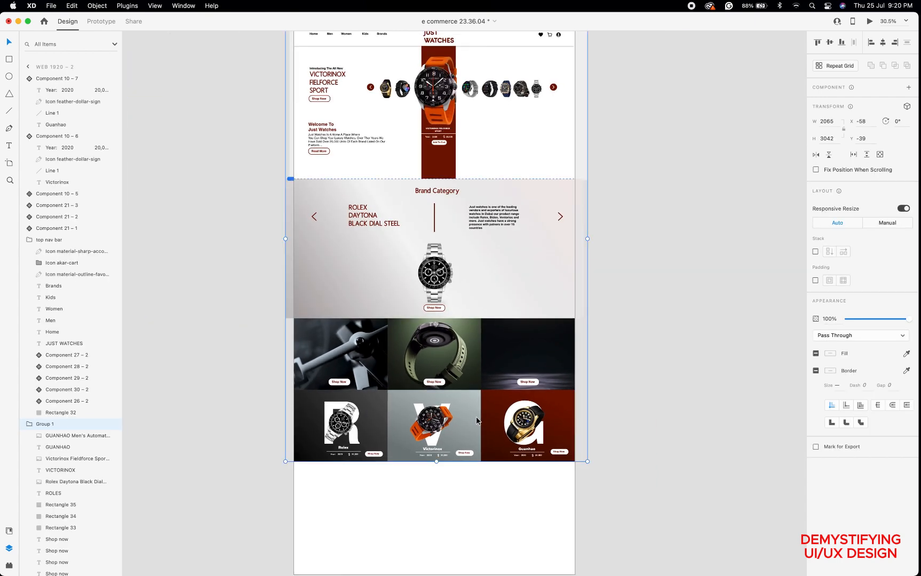
pyautogui.scroll(5, 477, 417)
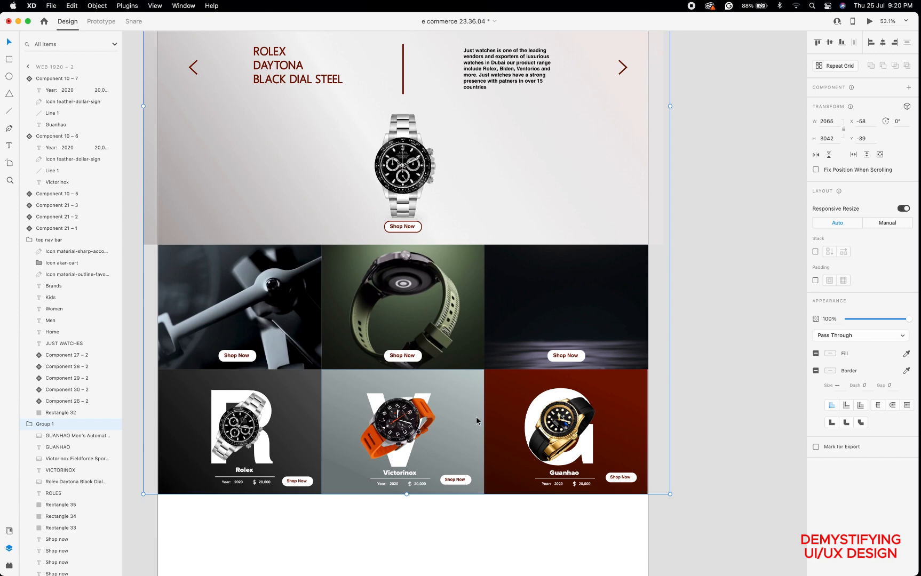
pyautogui.scroll(-5, 476, 415)
pyautogui.scroll(5, 476, 415)
pyautogui.scroll(3, 476, 416)
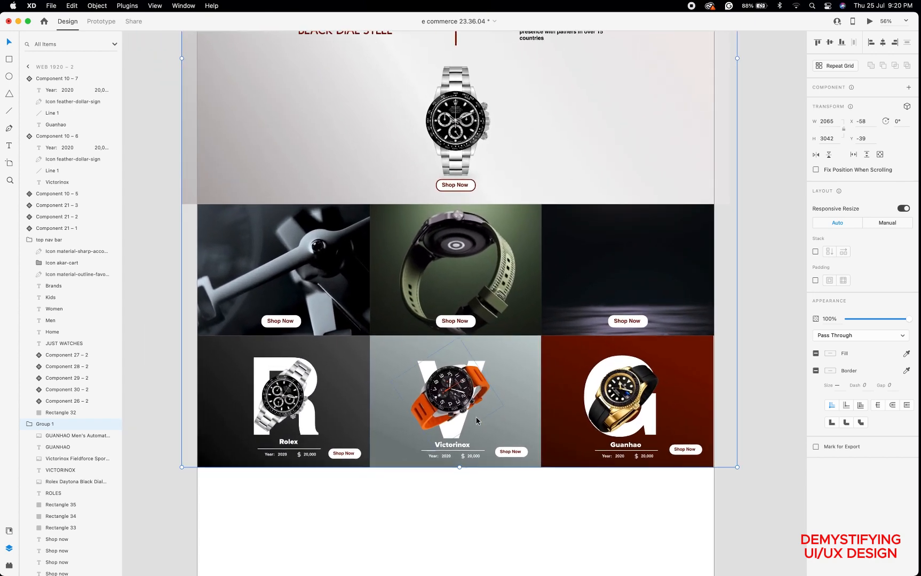
pyautogui.scroll(-5, 476, 418)
pyautogui.hscroll(2, 476, 421)
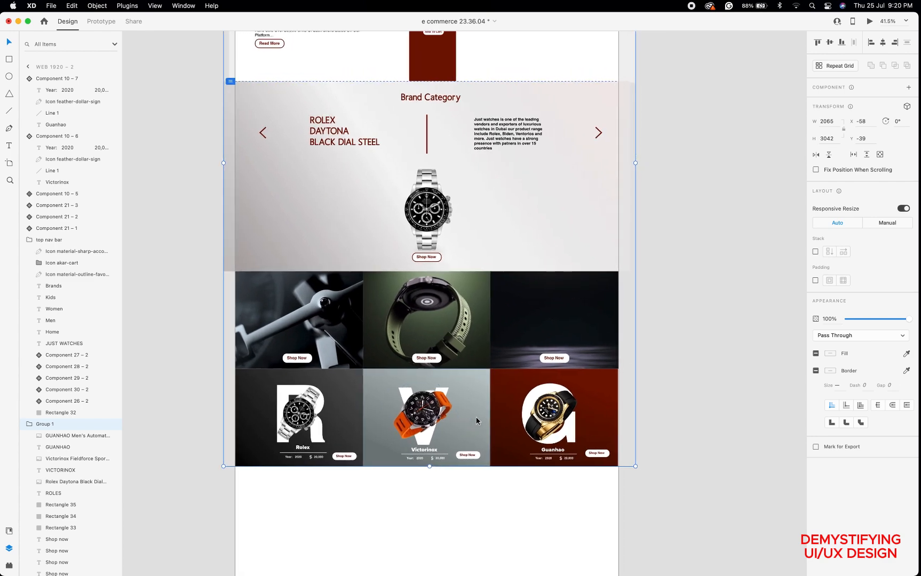
pyautogui.scroll(-5, 475, 416)
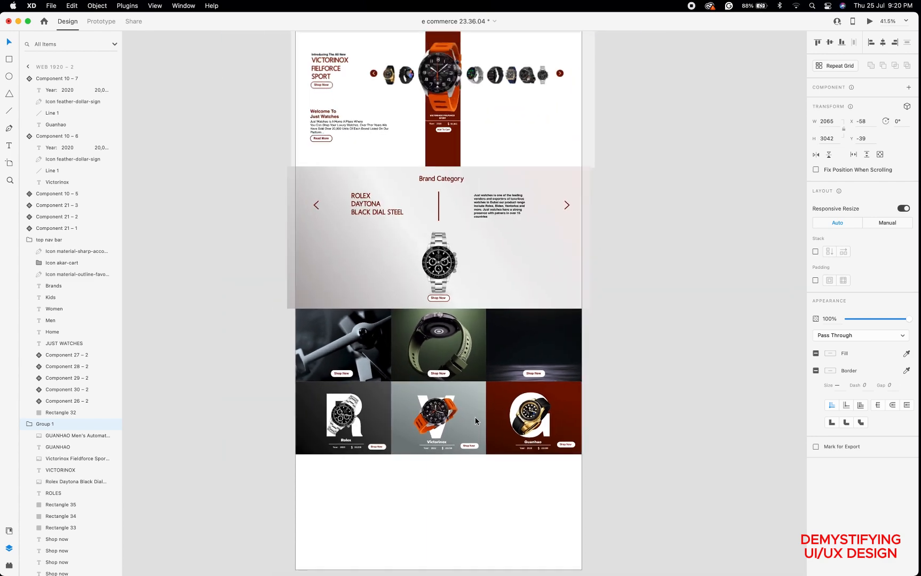
pyautogui.scroll(-3, 475, 417)
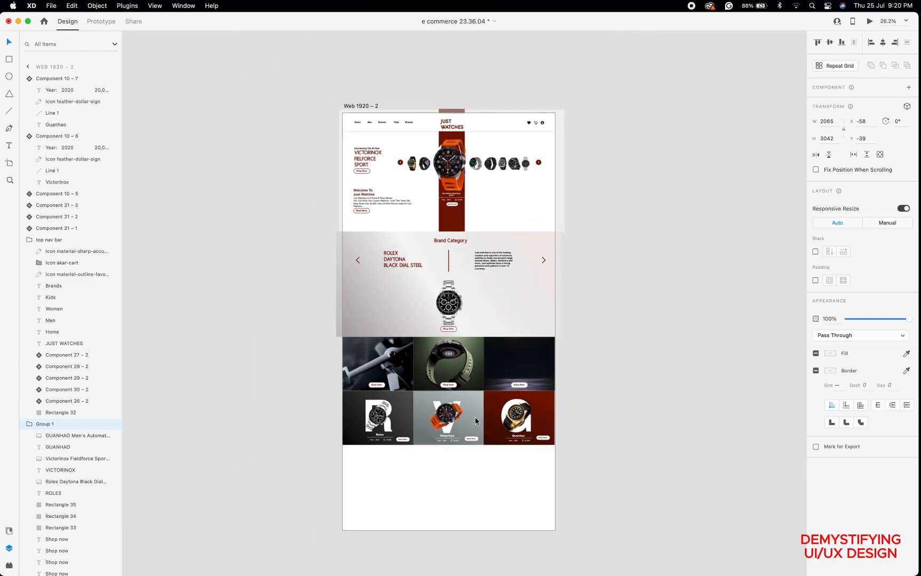
pyautogui.scroll(5, 445, 457)
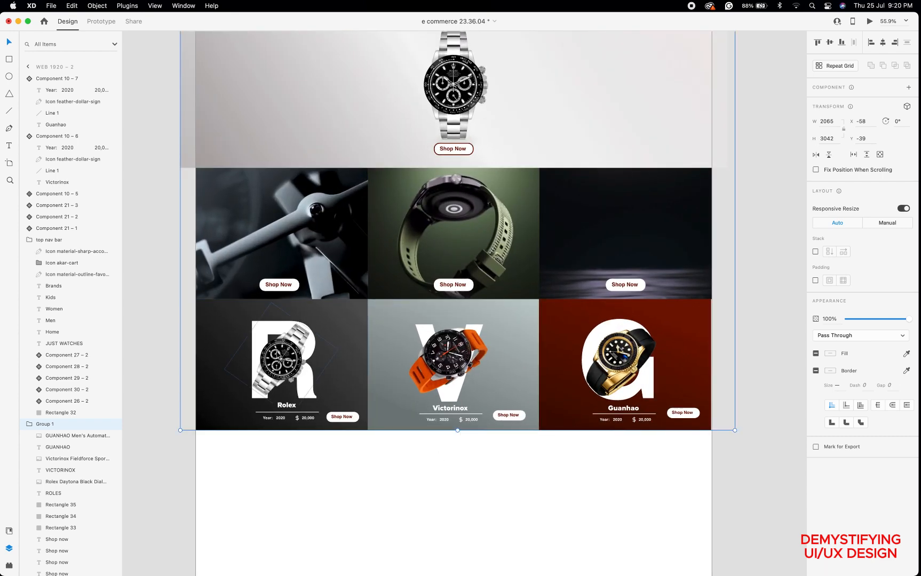
pyautogui.click(289, 415)
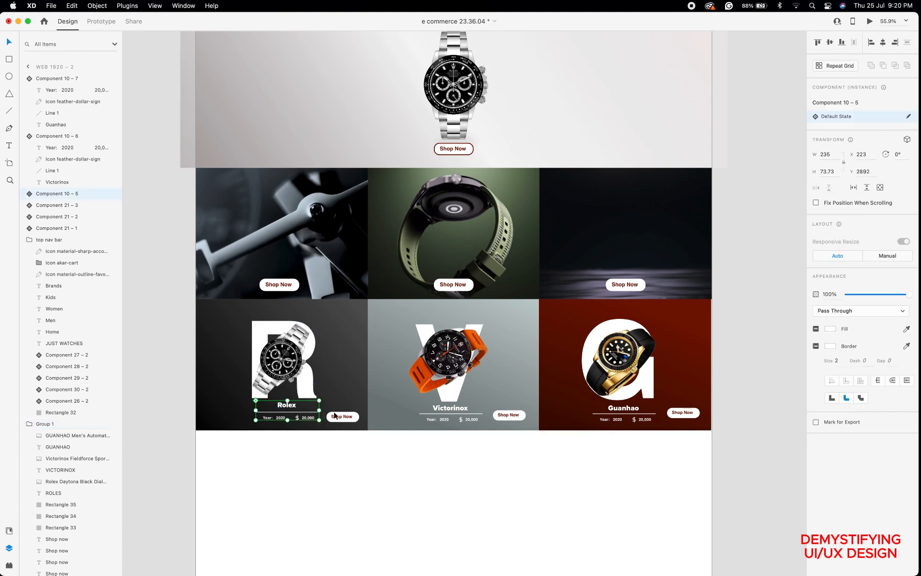
pyautogui.click(357, 417)
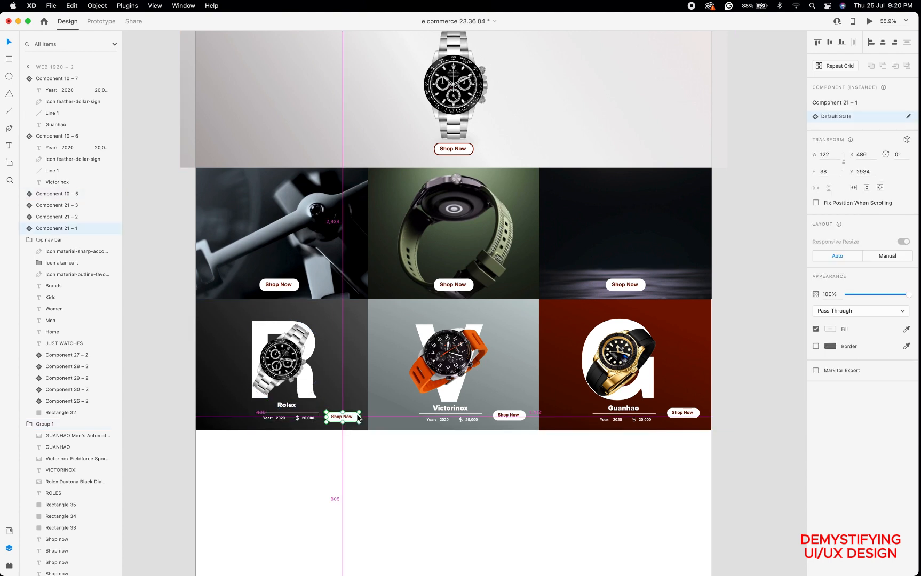
pyautogui.keyDown('shift'); pyautogui.click(292, 412); pyautogui.keyUp('shift')
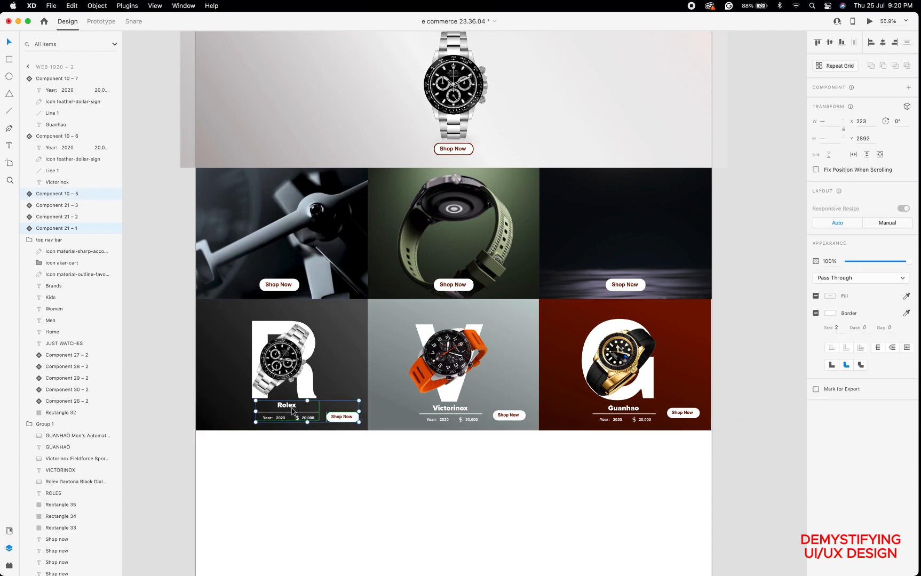
pyautogui.click(448, 412)
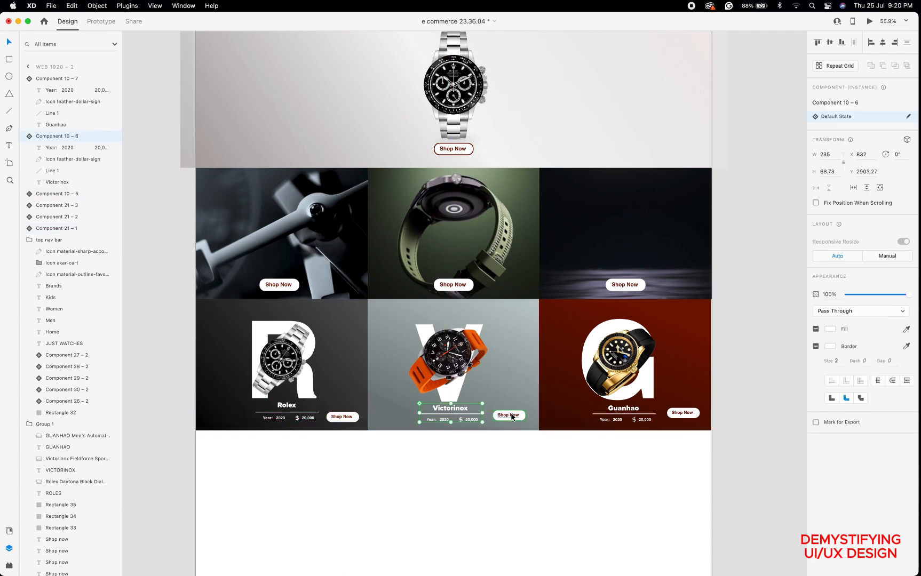
# Move the info blocks and Shop Now buttons of all three brand tiles into Group 1, and check the group by hiding and reshowing it.
pyautogui.click(294, 409)
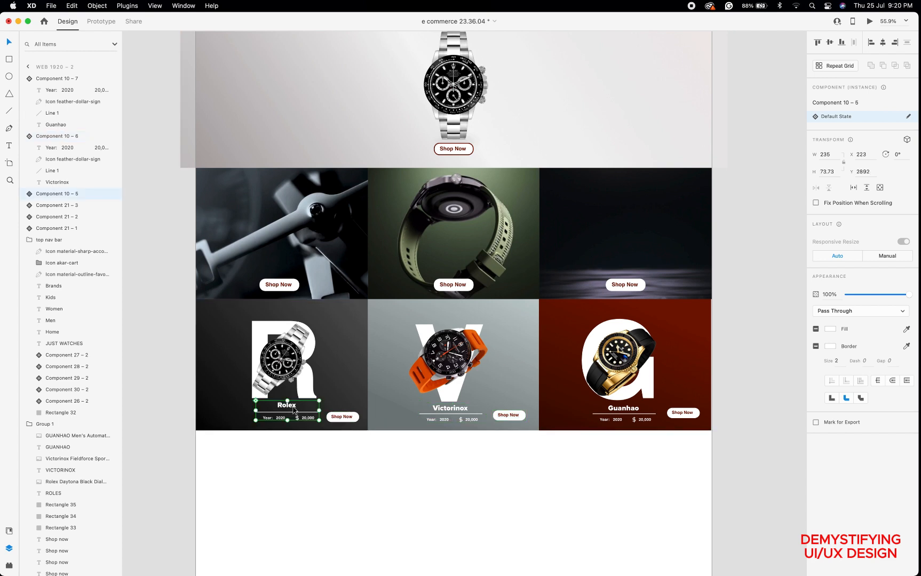
pyautogui.keyDown('shift'); pyautogui.click(355, 418); pyautogui.keyUp('shift')
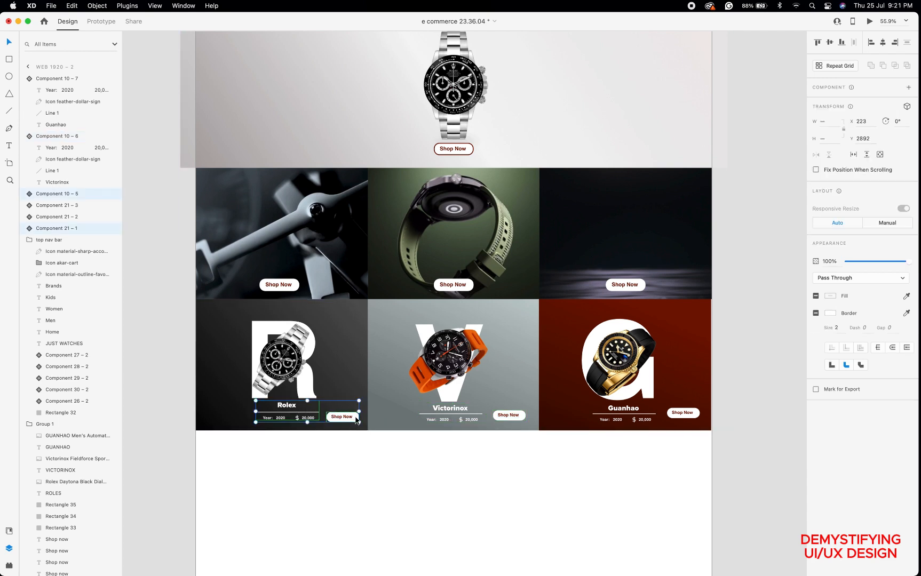
pyautogui.keyDown('shift'); pyautogui.click(443, 410); pyautogui.keyUp('shift')
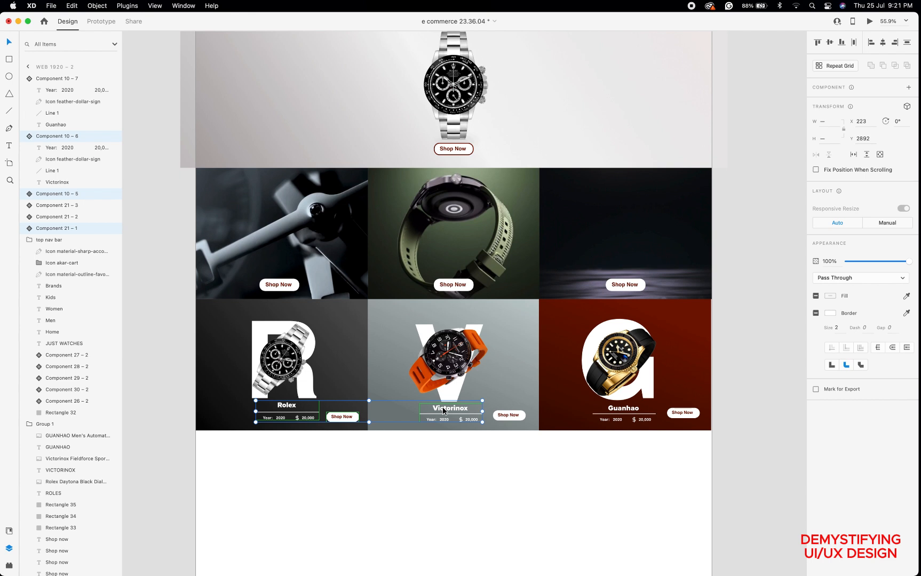
pyautogui.keyDown('shift'); pyautogui.click(508, 415); pyautogui.keyUp('shift')
pyautogui.keyDown('shift'); pyautogui.click(621, 409); pyautogui.keyUp('shift')
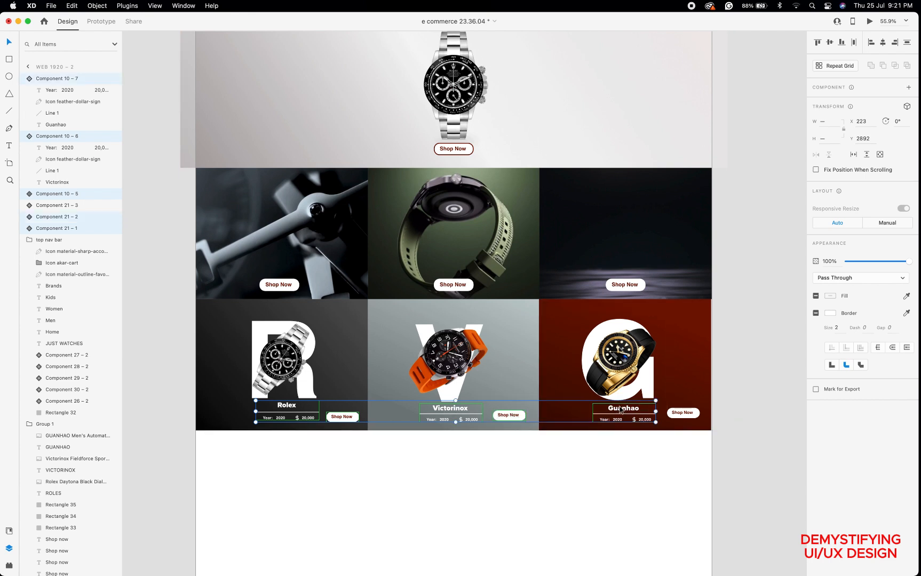
pyautogui.keyDown('shift'); pyautogui.click(696, 414); pyautogui.keyUp('shift')
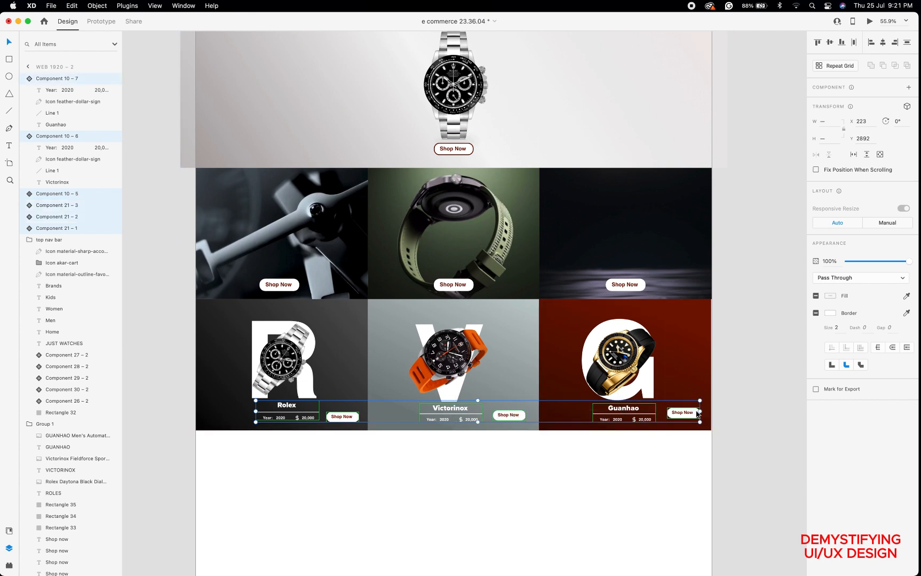
pyautogui.scroll(-3, 84, 225)
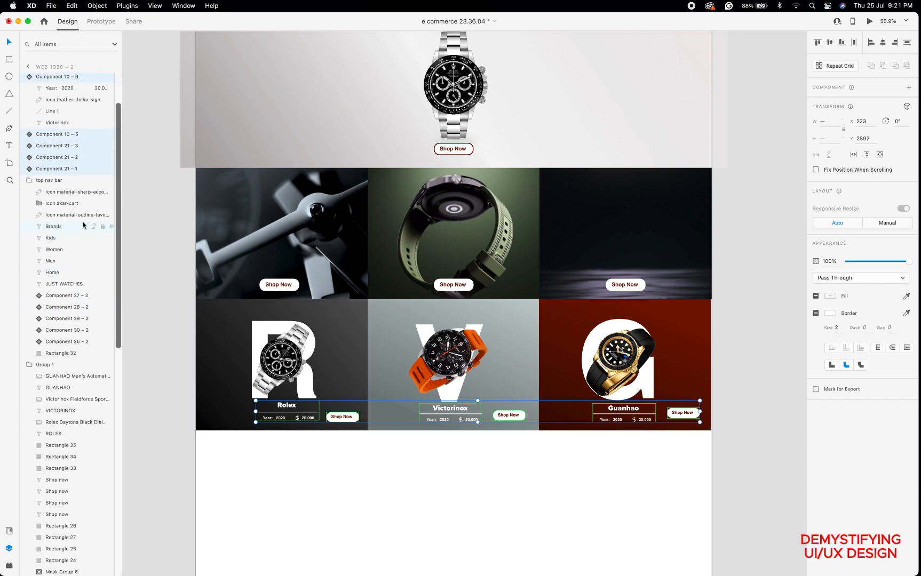
pyautogui.moveTo(73, 147); pyautogui.dragTo(69, 423)
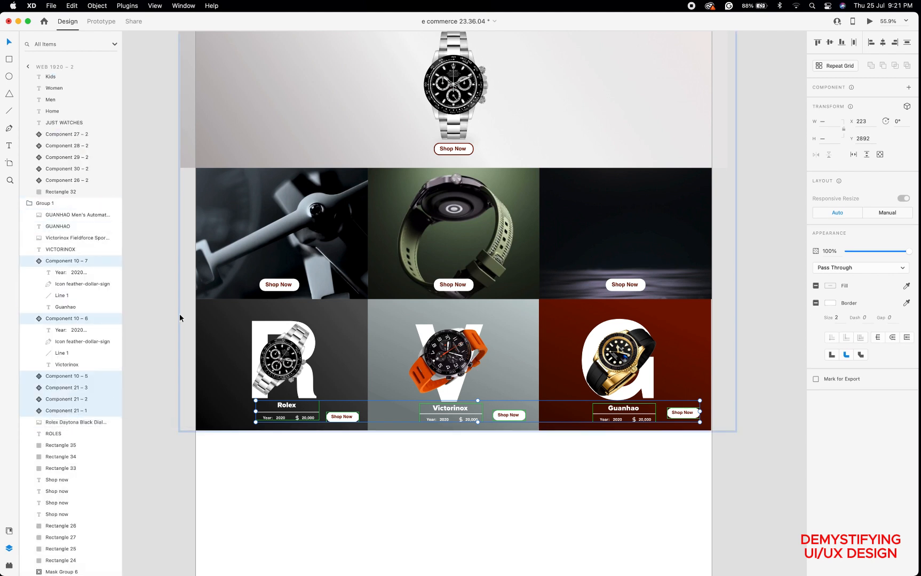
pyautogui.click(112, 203)
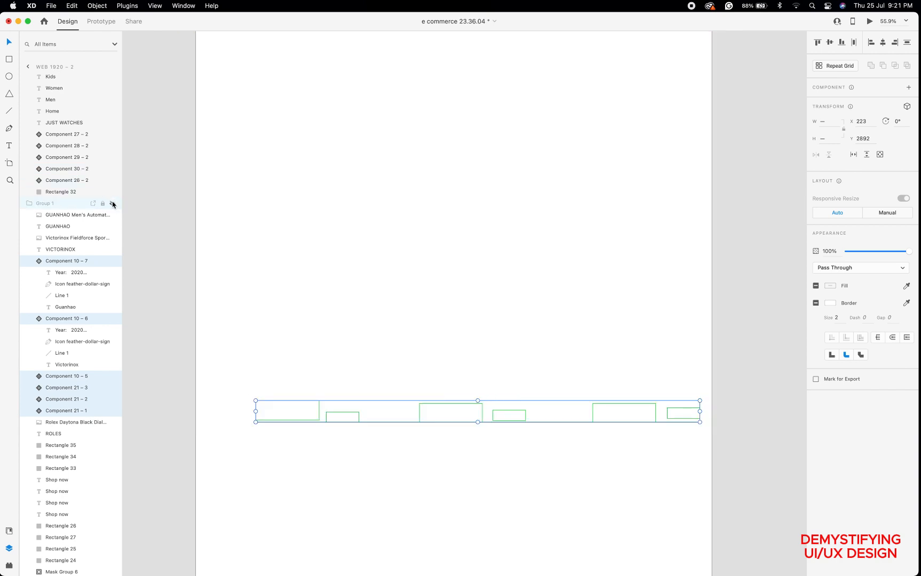
pyautogui.click(112, 204)
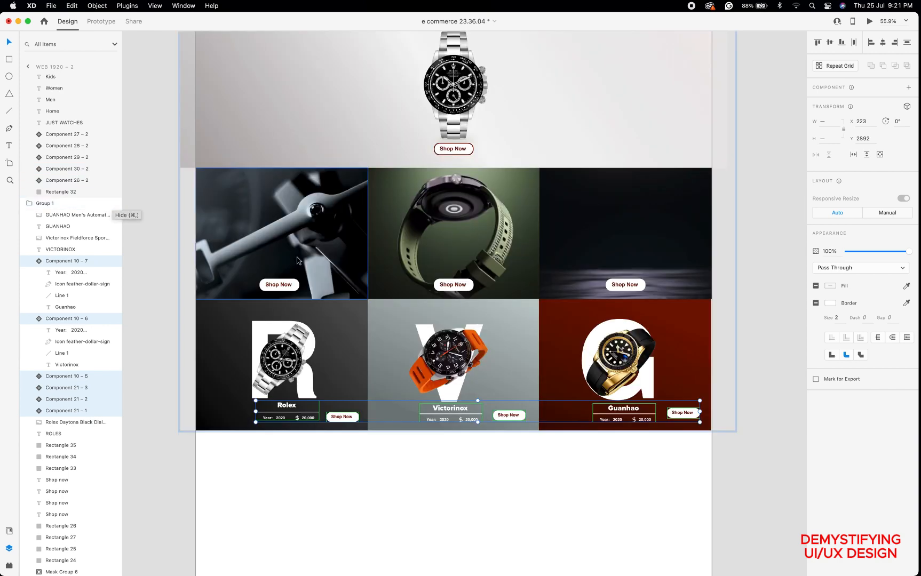
# Collapse the top nav bar group in the layer list.
pyautogui.scroll(-5, 295, 262)
pyautogui.scroll(-2, 295, 258)
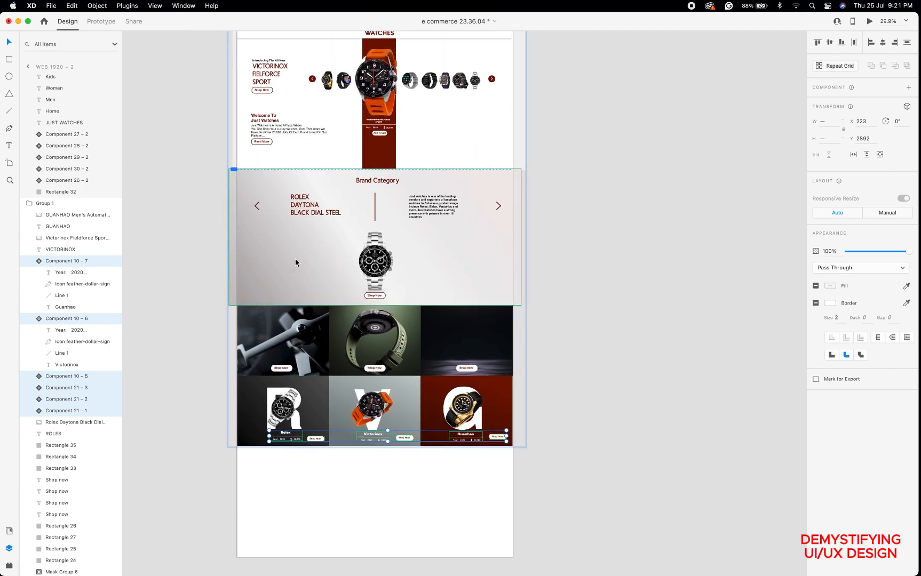
pyautogui.scroll(-2, 295, 258)
pyautogui.scroll(1, 295, 259)
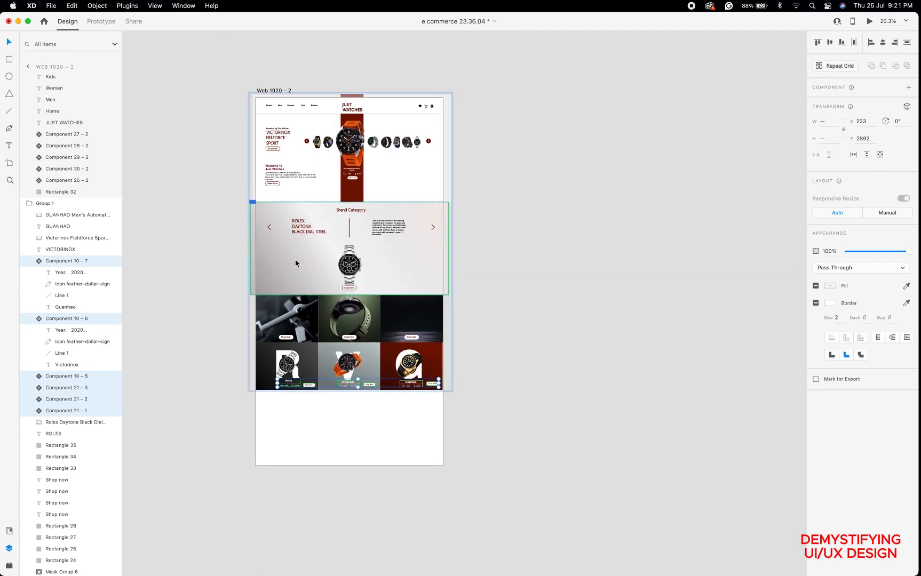
pyautogui.scroll(5, 83, 240)
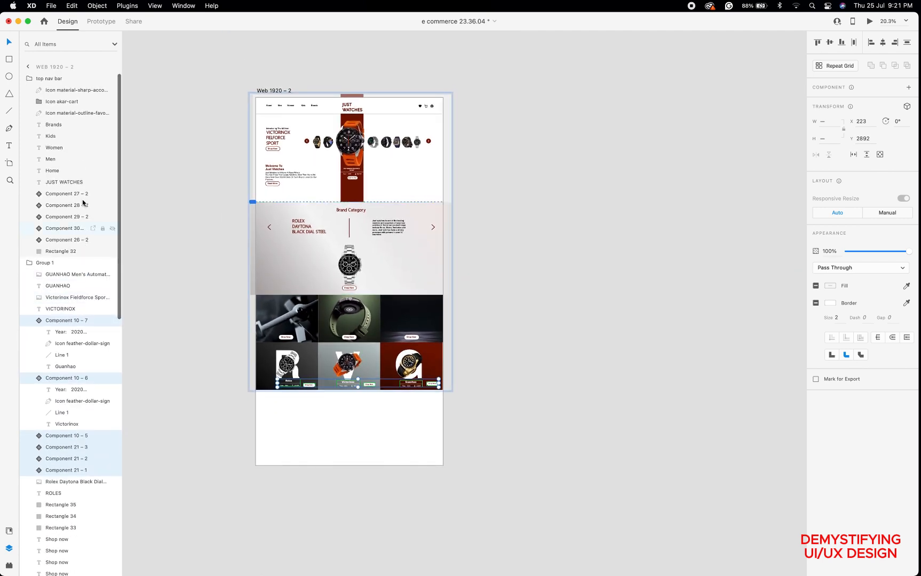
pyautogui.click(31, 79)
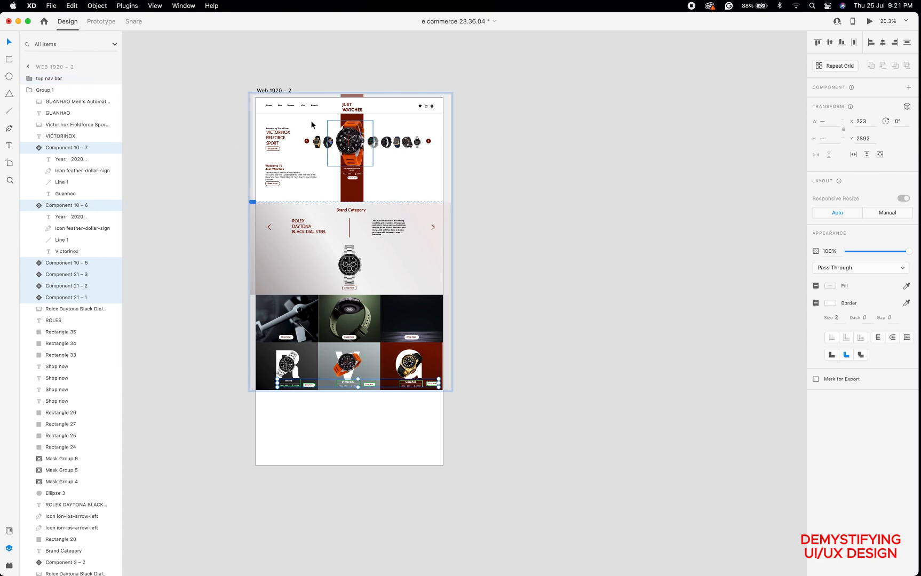
# Duplicate the Web 1920 – 2 artboard and place the copy level with the original, leaving a wider gap between them.
pyautogui.scroll(3, 311, 120)
pyautogui.scroll(-3, 323, 200)
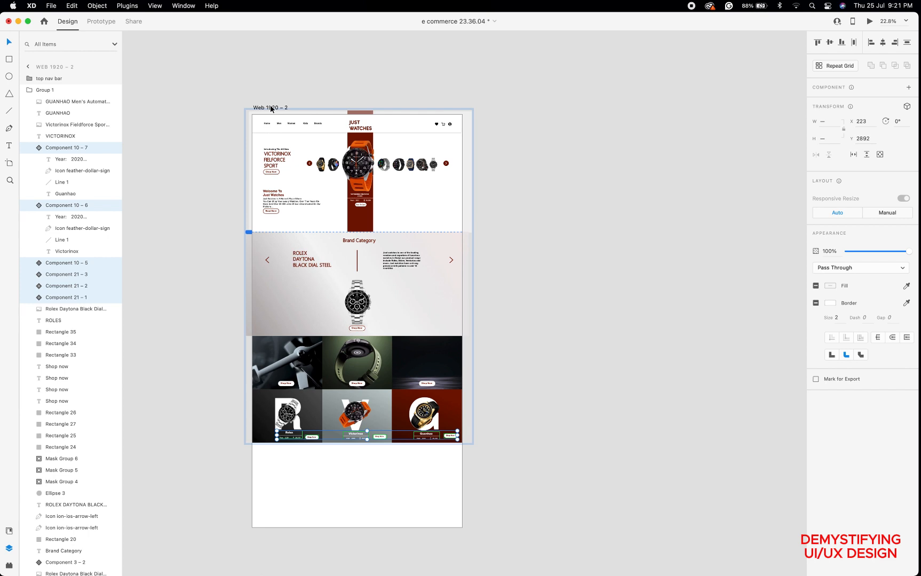
pyautogui.click(270, 109)
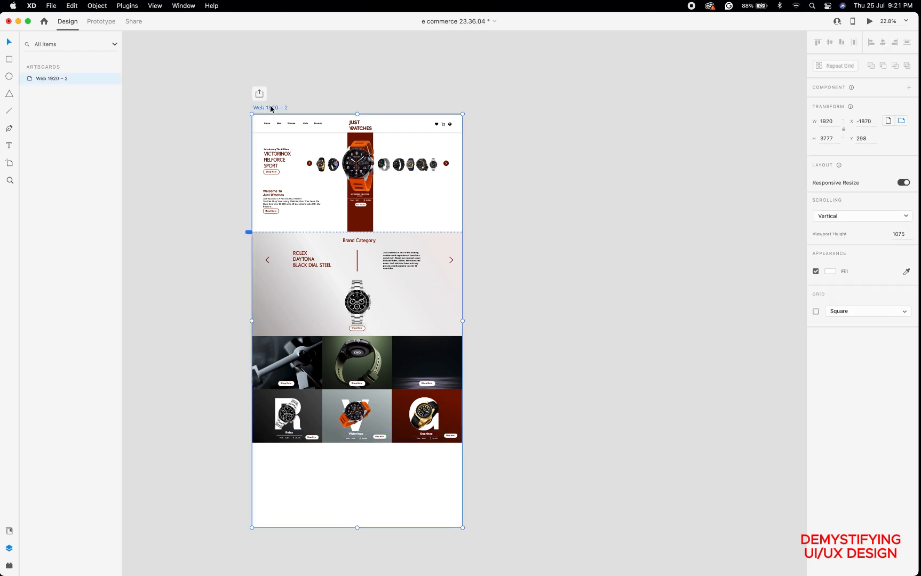
pyautogui.press('super+d')
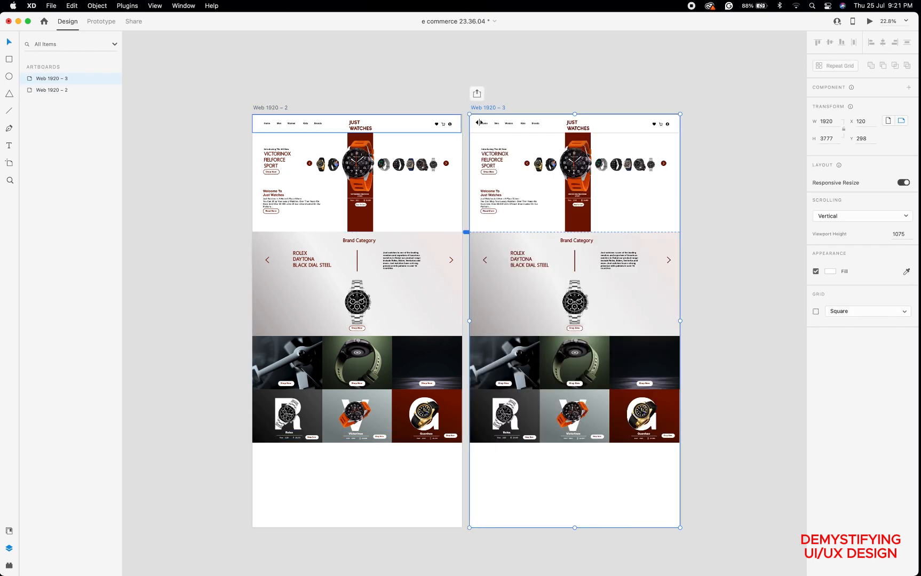
pyautogui.moveTo(490, 110); pyautogui.dragTo(547, 105)
pyautogui.press('super+z')
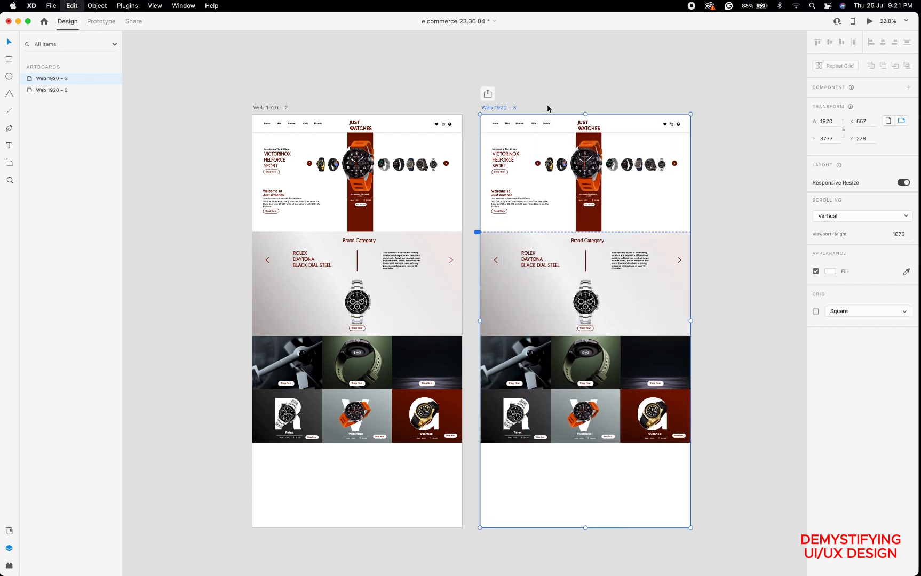
pyautogui.moveTo(496, 111); pyautogui.dragTo(526, 111)
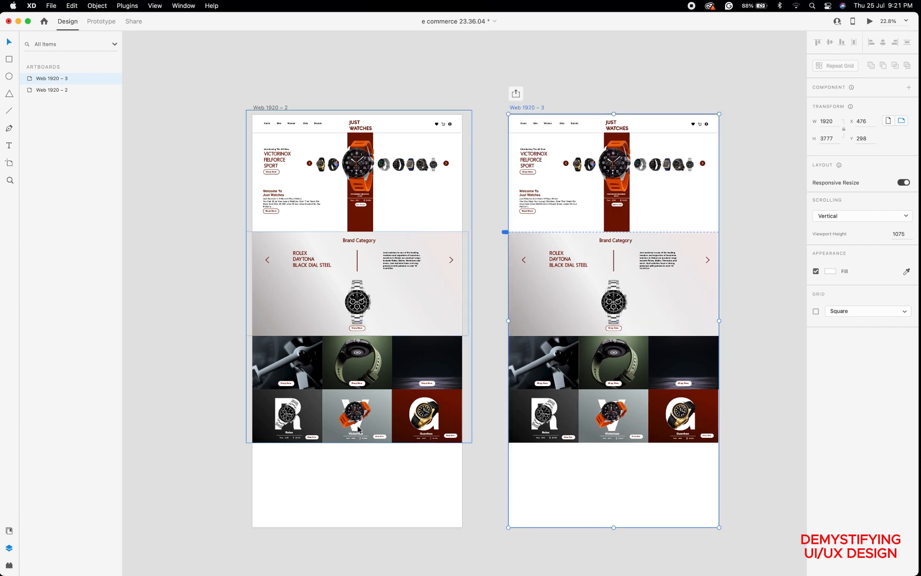
# In the original artboard, move the Rolex tile's info block and Shop Now button off the artboard, beyond its left edge.
pyautogui.scroll(5, 357, 426)
pyautogui.hscroll(-10, 357, 428)
pyautogui.scroll(-4, 357, 428)
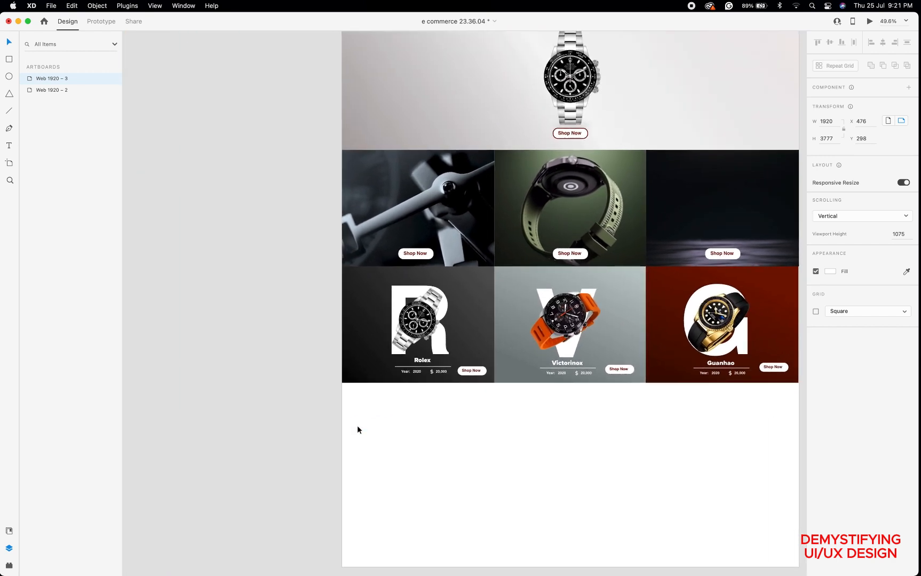
pyautogui.hscroll(3, 357, 428)
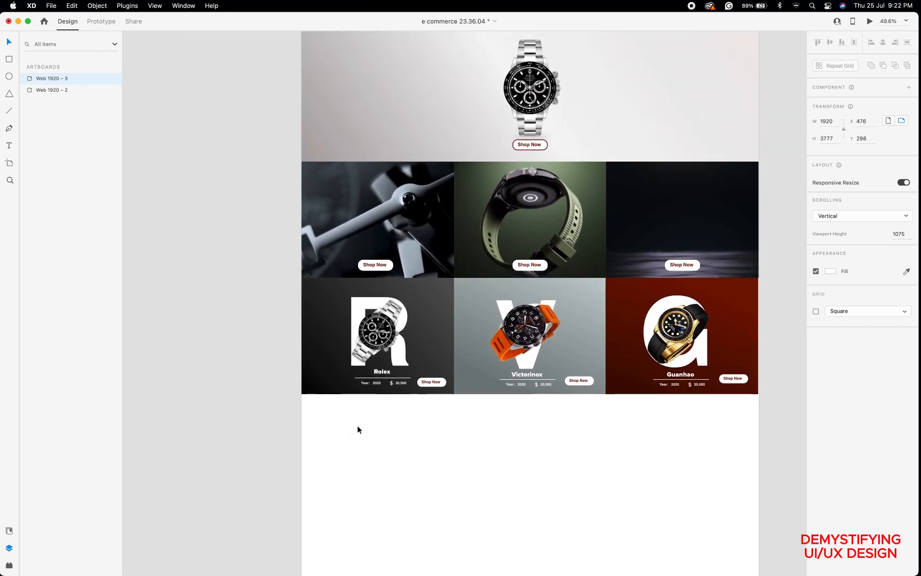
pyautogui.click(382, 377)
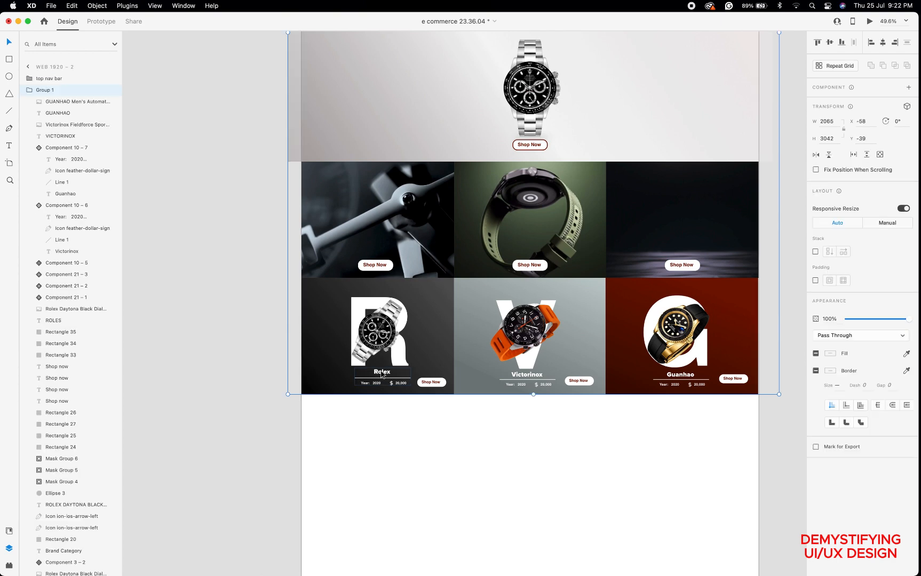
pyautogui.doubleClick(386, 375)
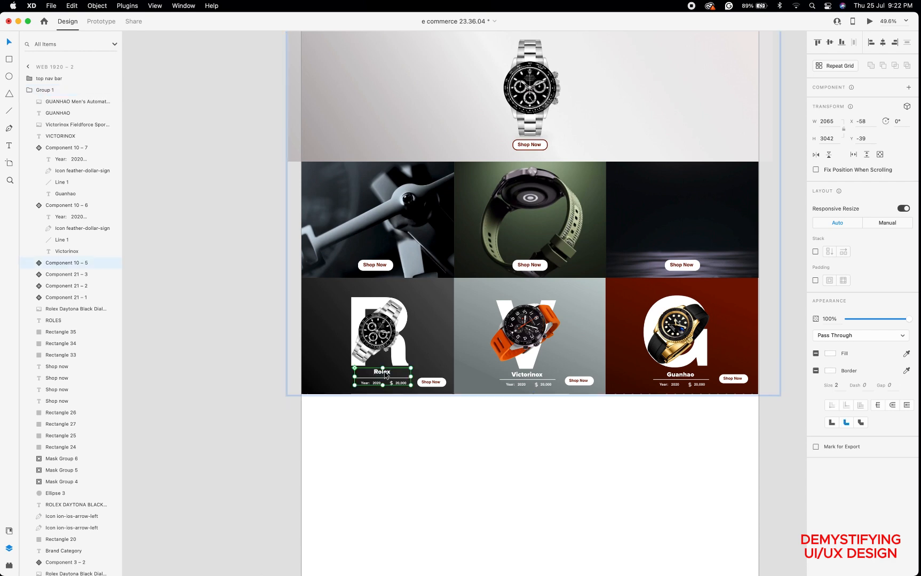
pyautogui.moveTo(385, 375); pyautogui.dragTo(273, 377)
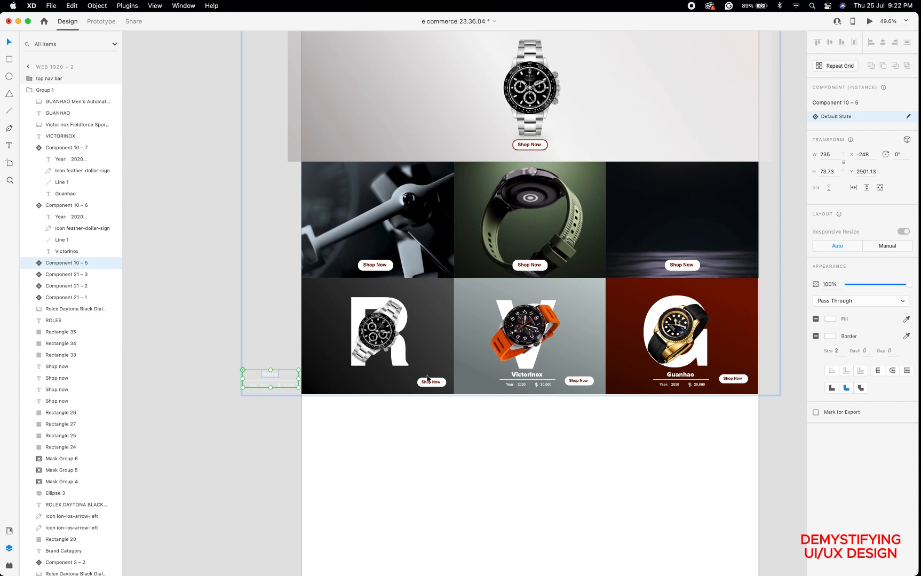
pyautogui.moveTo(428, 380); pyautogui.dragTo(285, 398)
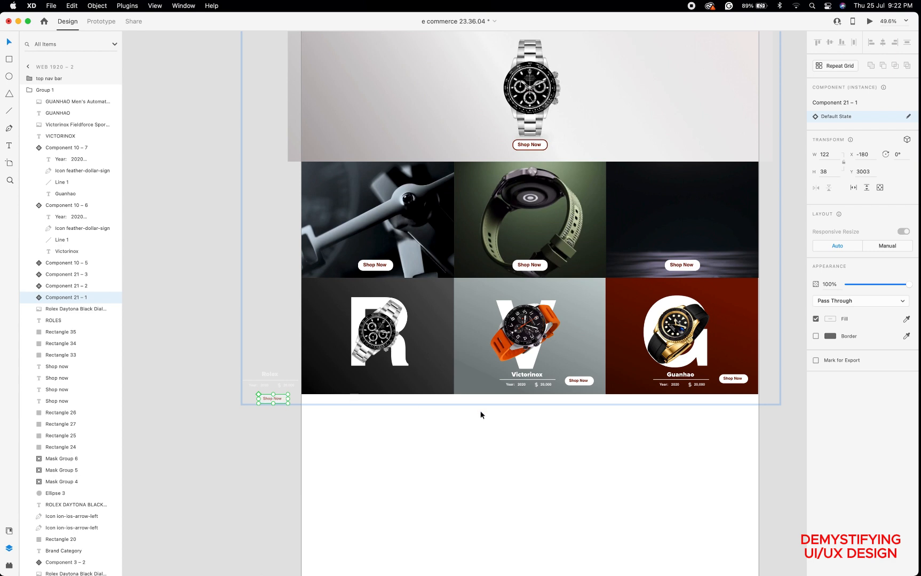
# Move the Victorinox info block and Shop Now button below their tile, and the Guanhao ones beyond the artboard's right edge.
pyautogui.hscroll(3, 480, 411)
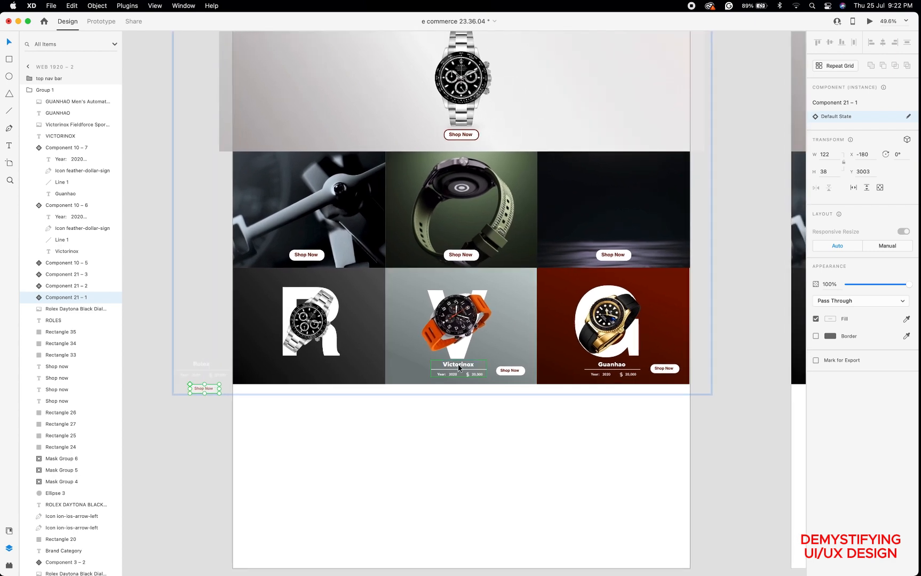
pyautogui.moveTo(458, 367); pyautogui.dragTo(446, 398)
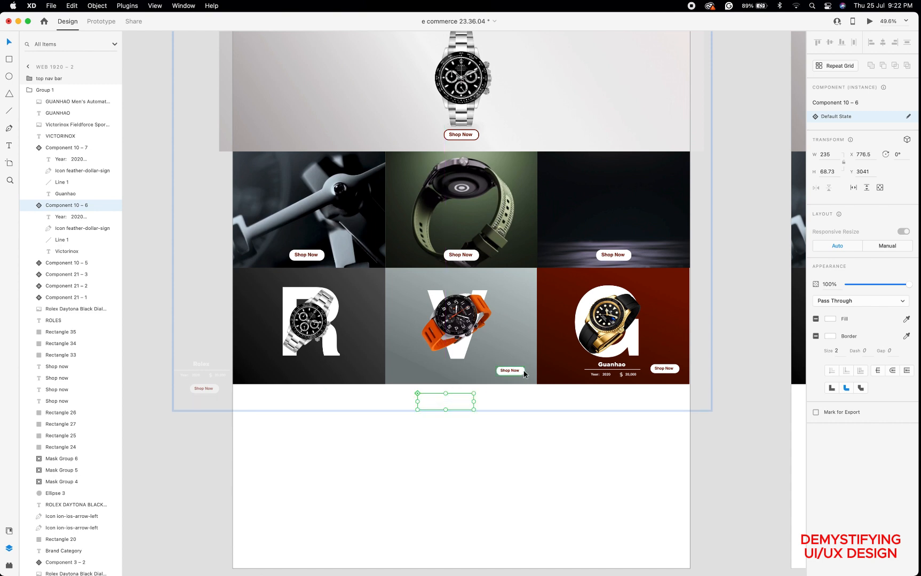
pyautogui.moveTo(522, 375); pyautogui.dragTo(524, 401)
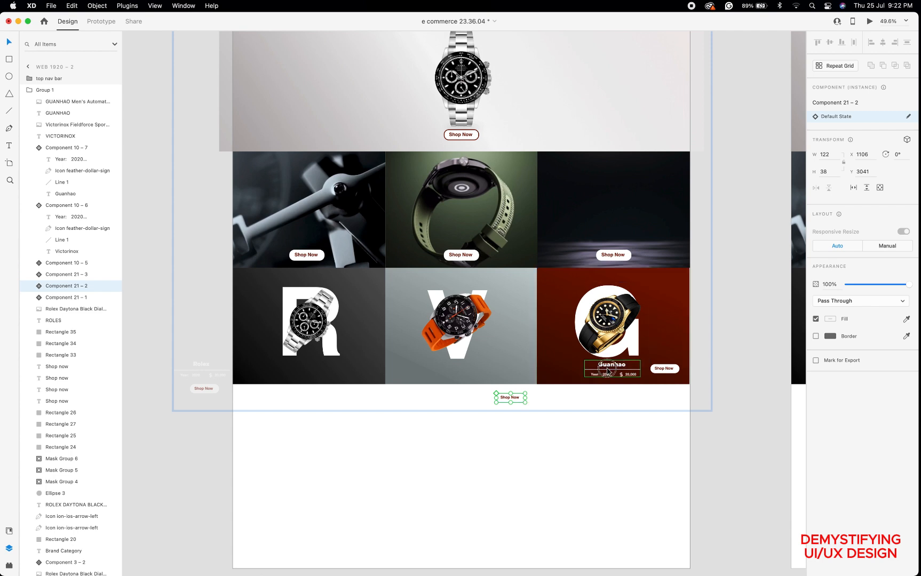
pyautogui.moveTo(605, 369); pyautogui.dragTo(728, 375)
pyautogui.click(673, 370)
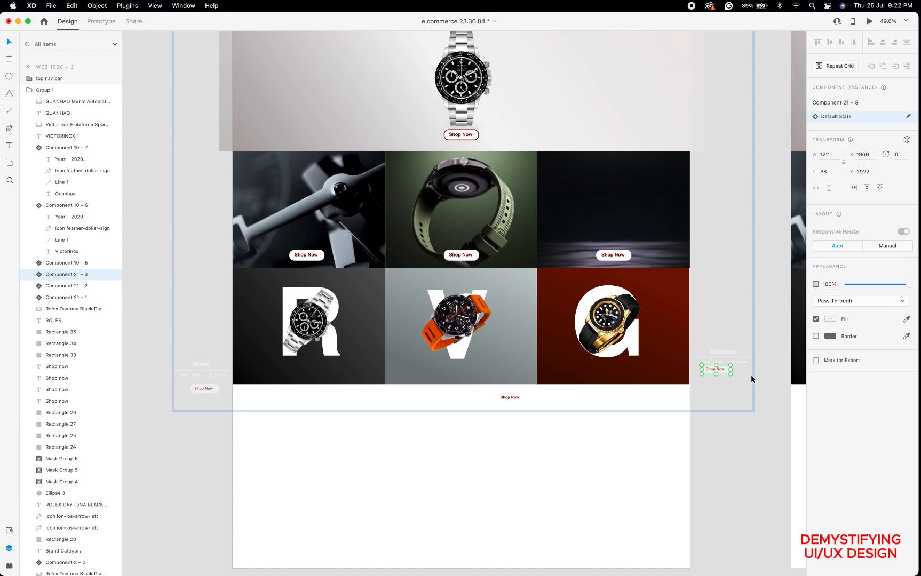
# In the duplicate artboard, rotate the Rolex tile's watch almost upright to -1° and place it to the right of the letter R.
pyautogui.hscroll(8, 751, 378)
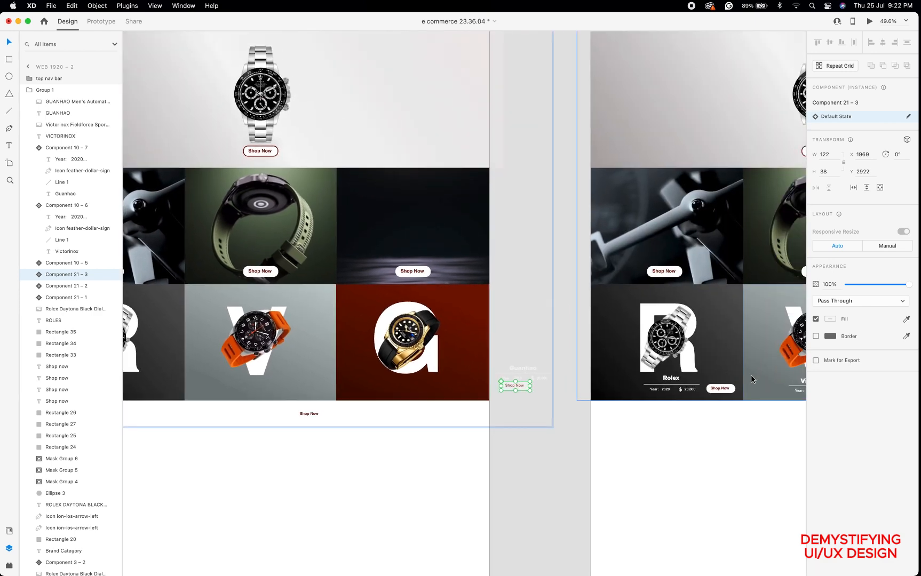
pyautogui.hscroll(5, 751, 378)
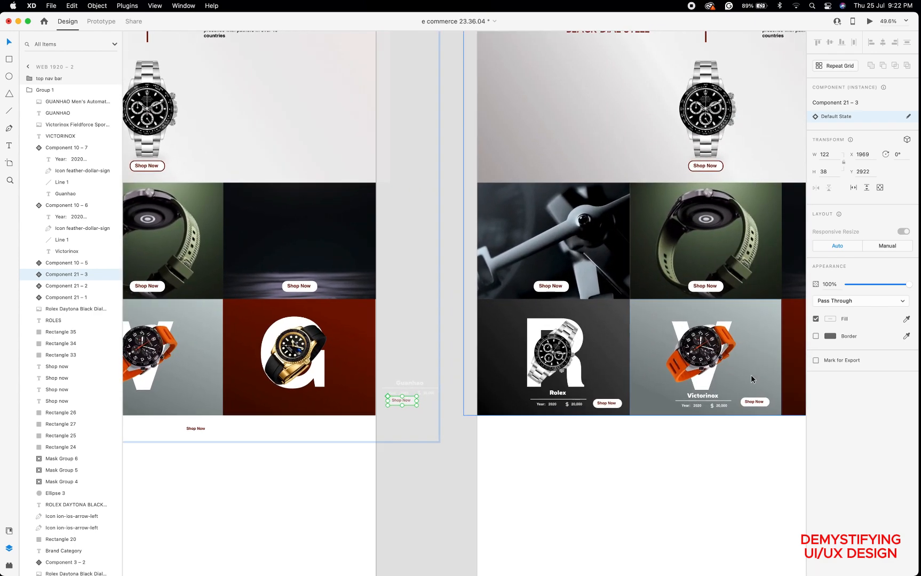
pyautogui.click(562, 356)
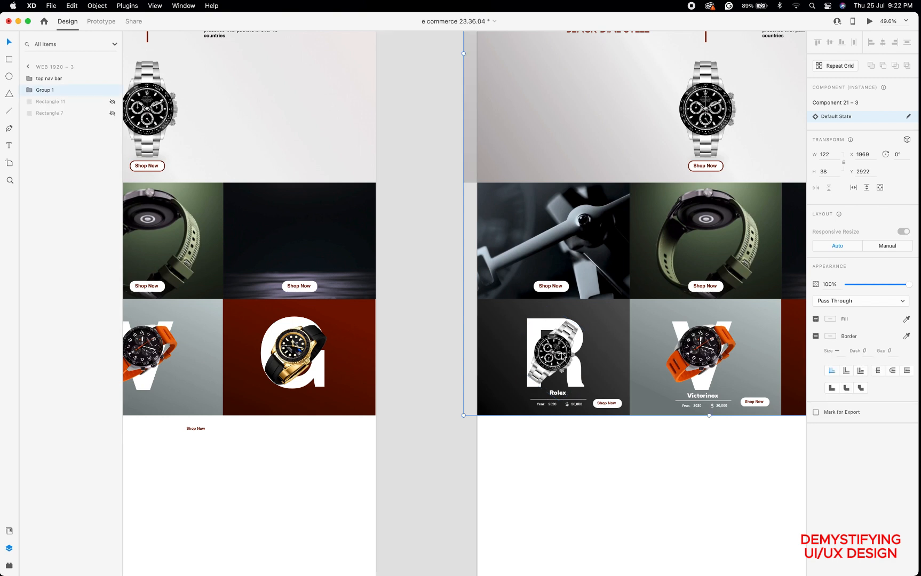
pyautogui.hscroll(3, 561, 356)
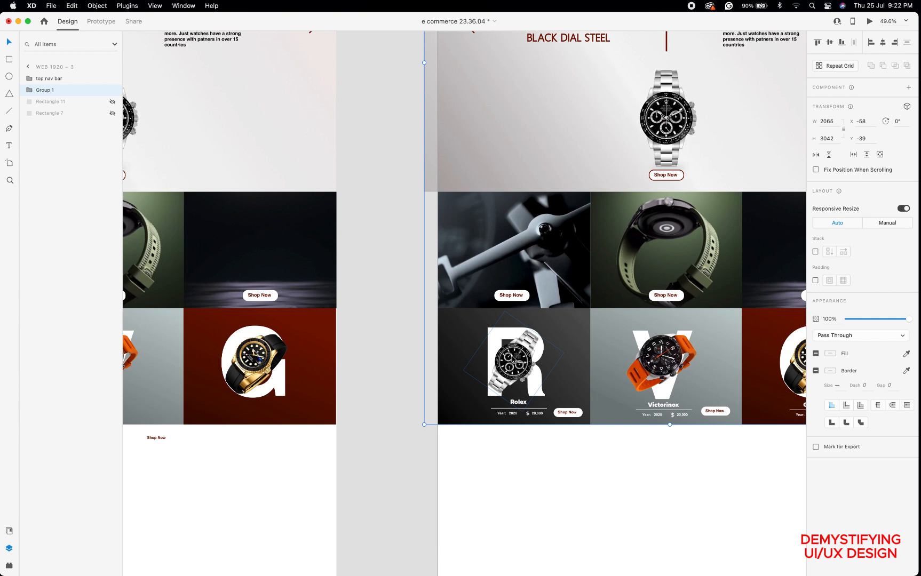
pyautogui.doubleClick(511, 355)
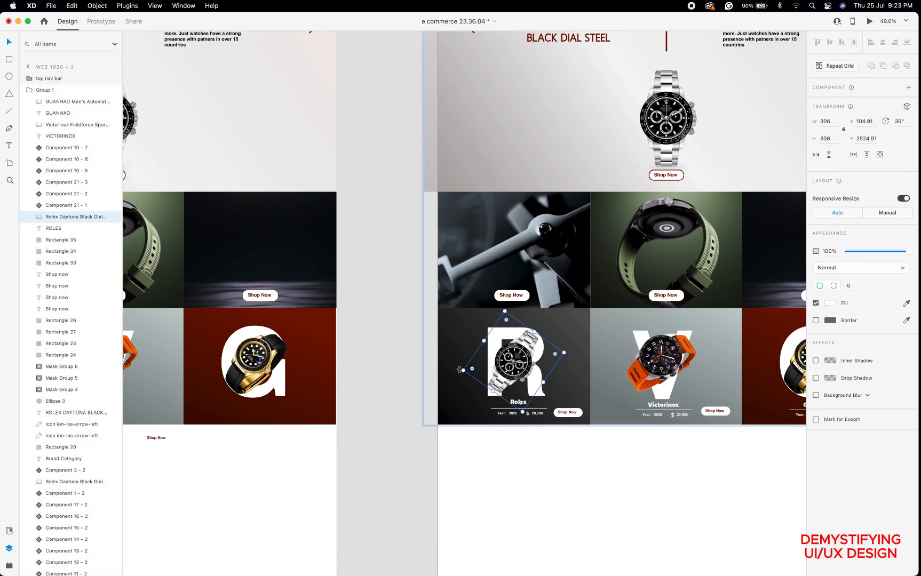
pyautogui.moveTo(459, 369); pyautogui.dragTo(472, 406)
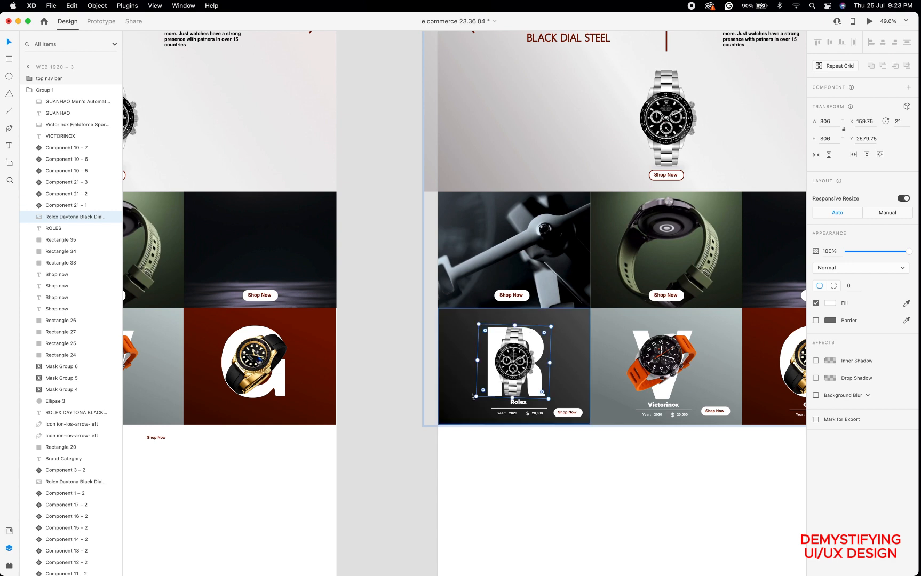
pyautogui.moveTo(516, 363); pyautogui.dragTo(569, 366)
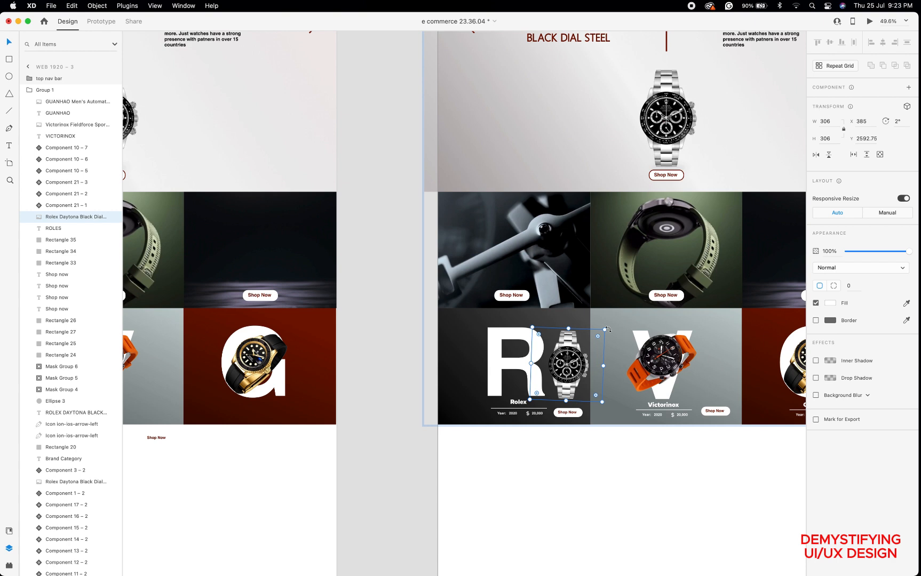
pyautogui.moveTo(607, 328); pyautogui.dragTo(605, 327)
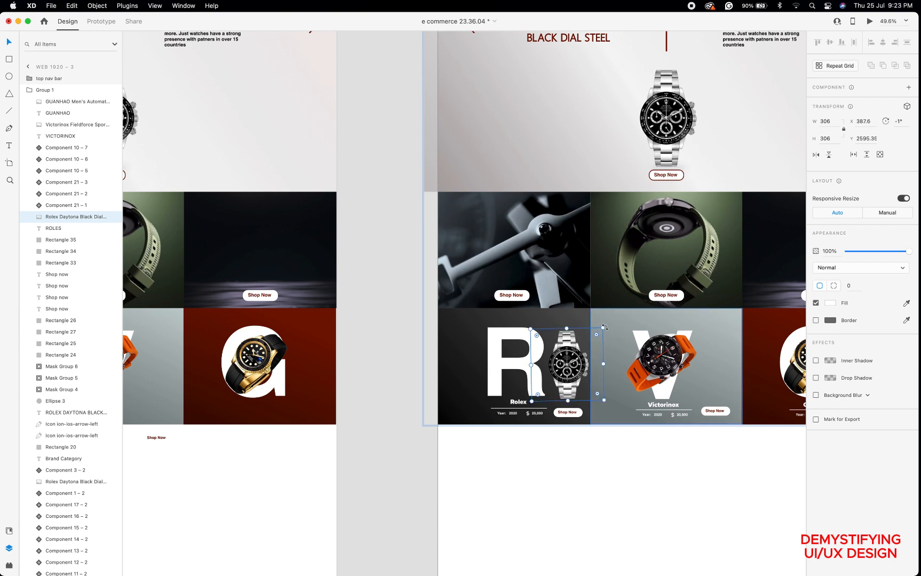
pyautogui.moveTo(568, 361); pyautogui.dragTo(566, 360)
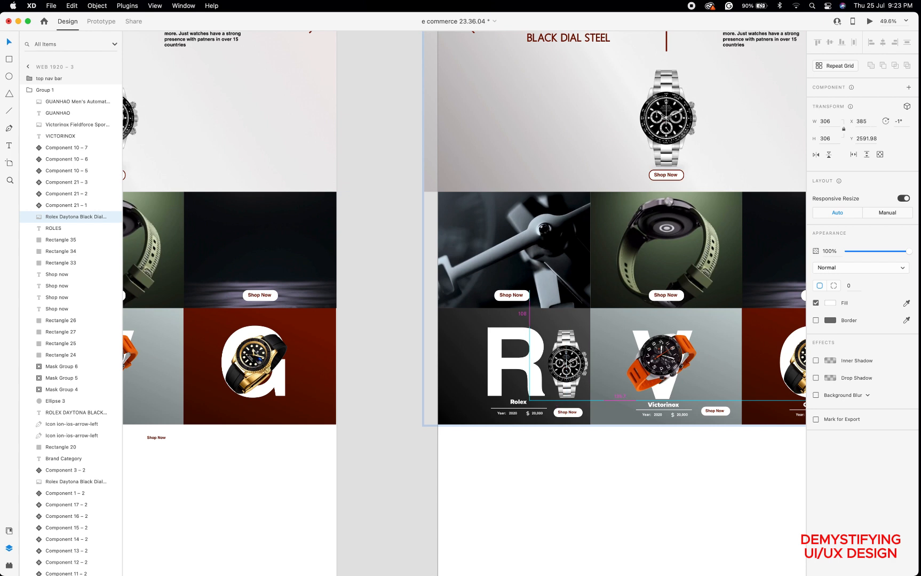
# Widen the Rolex tile's large letter text box to 1662 so the whole word ROLES fits on one line.
pyautogui.click(501, 335)
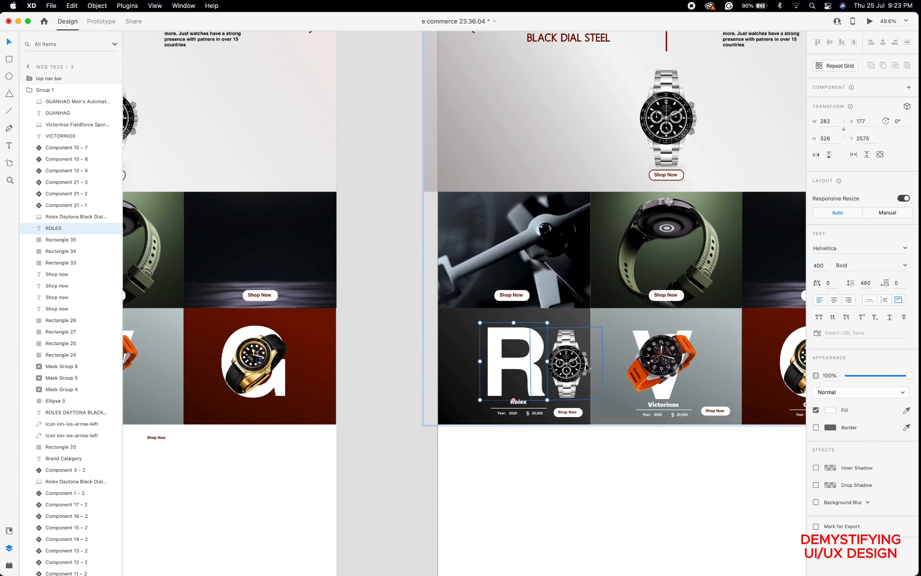
pyautogui.scroll(-1, 531, 367)
pyautogui.scroll(-5, 530, 367)
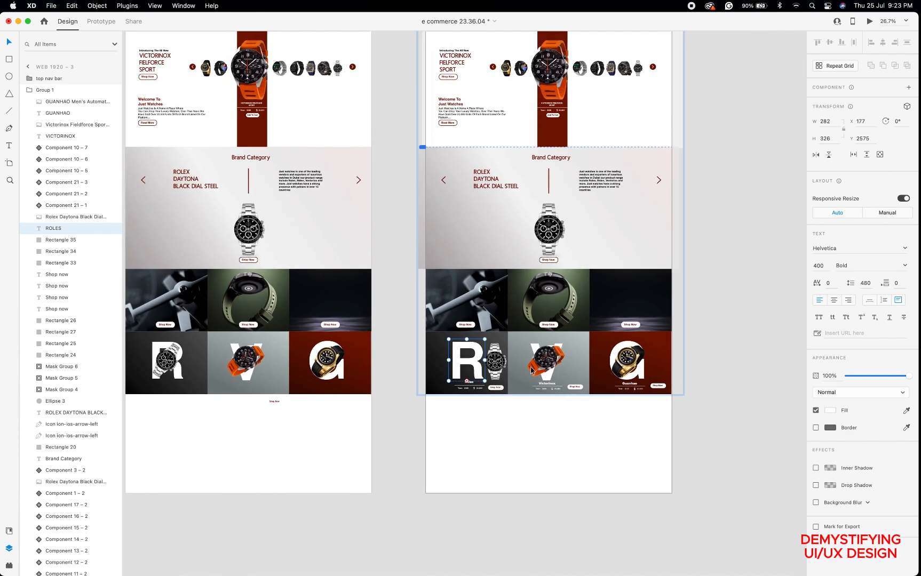
pyautogui.moveTo(480, 360); pyautogui.dragTo(662, 342)
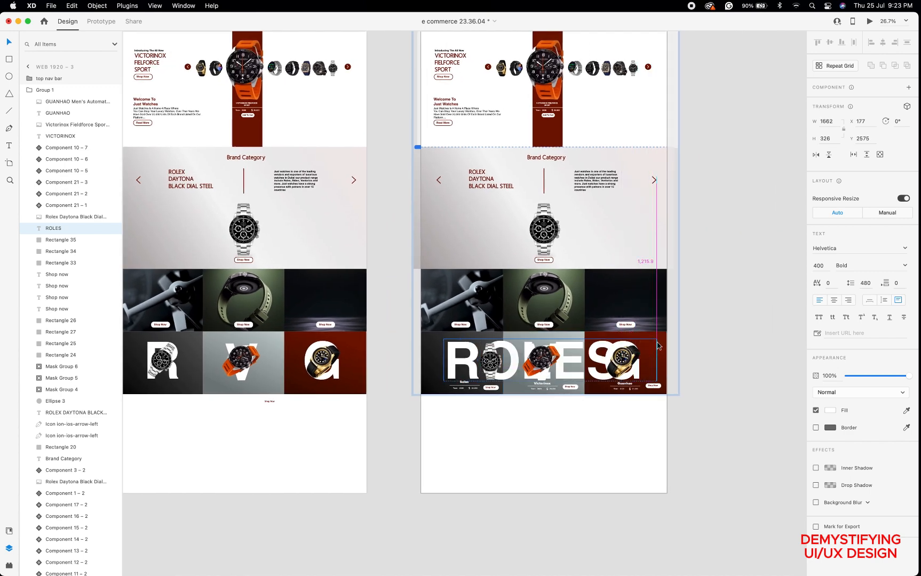
# Try font sizes of 50 and 80 on the ROLES text in the duplicate's Rolex tile.
pyautogui.click(825, 268)
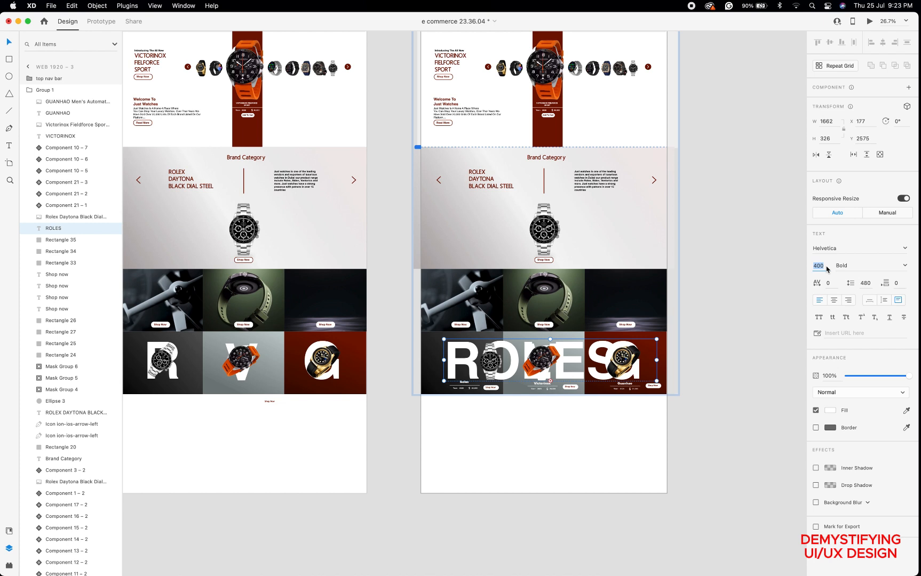
pyautogui.write('50')
pyautogui.press('Return')
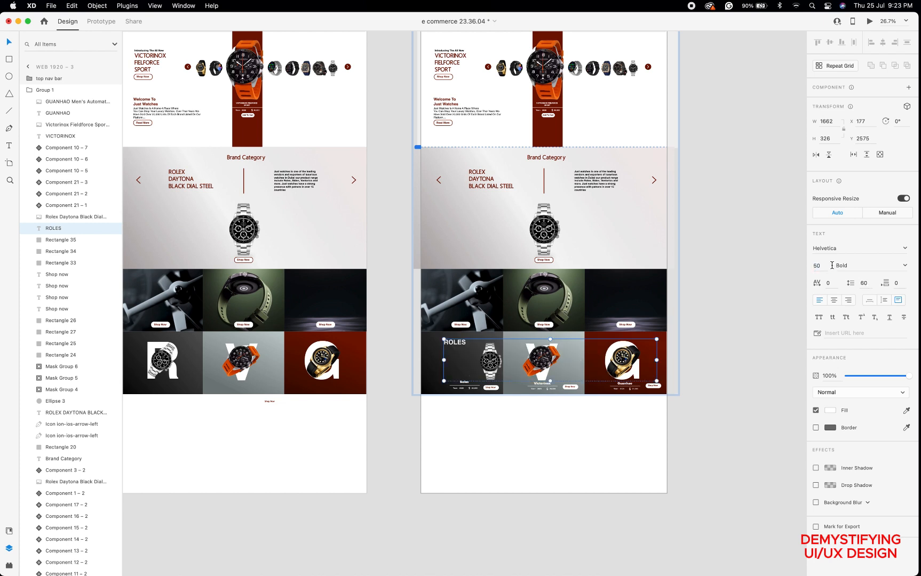
pyautogui.click(821, 268)
pyautogui.press('Return')
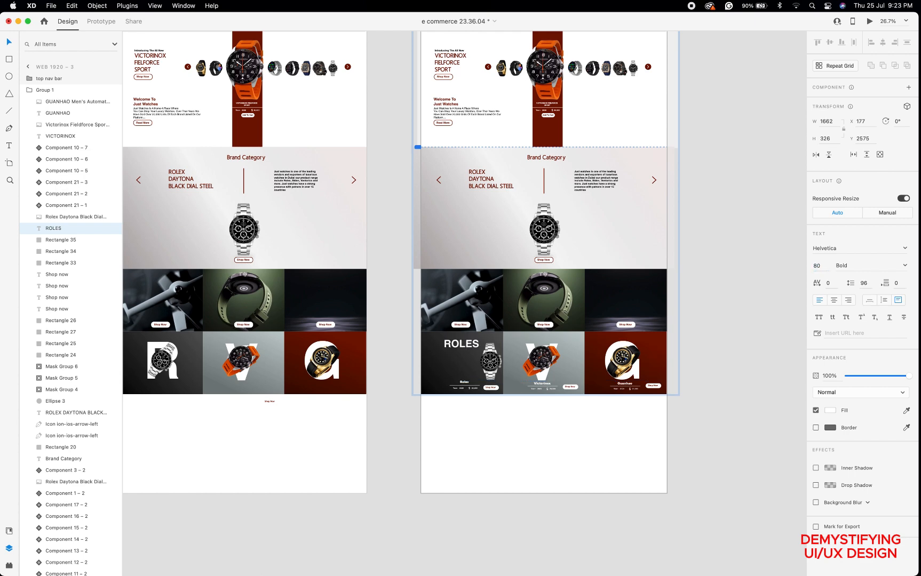
# Set the font size of the ROLES text in the duplicate's Rolex tile to 90.
pyautogui.scroll(5, 496, 367)
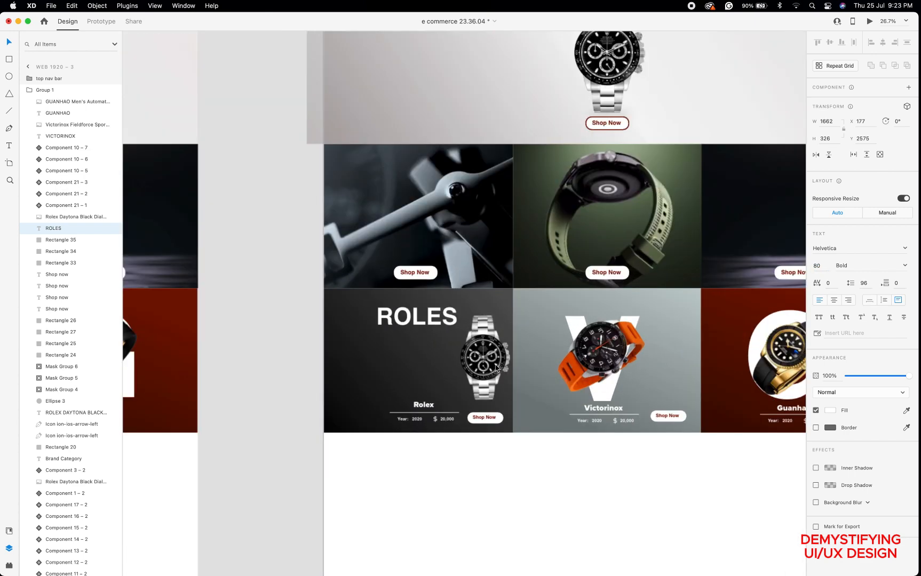
pyautogui.click(821, 264)
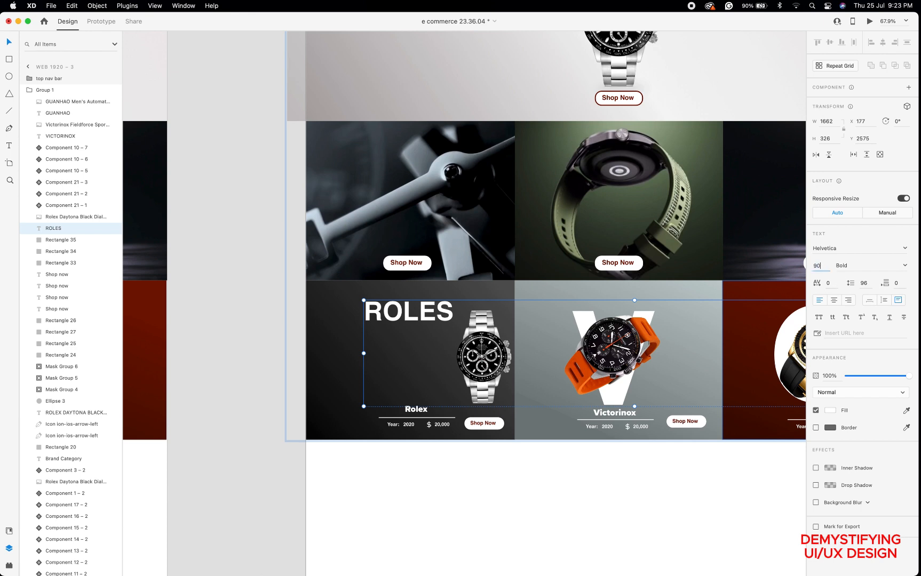
pyautogui.write('90')
pyautogui.press('Return')
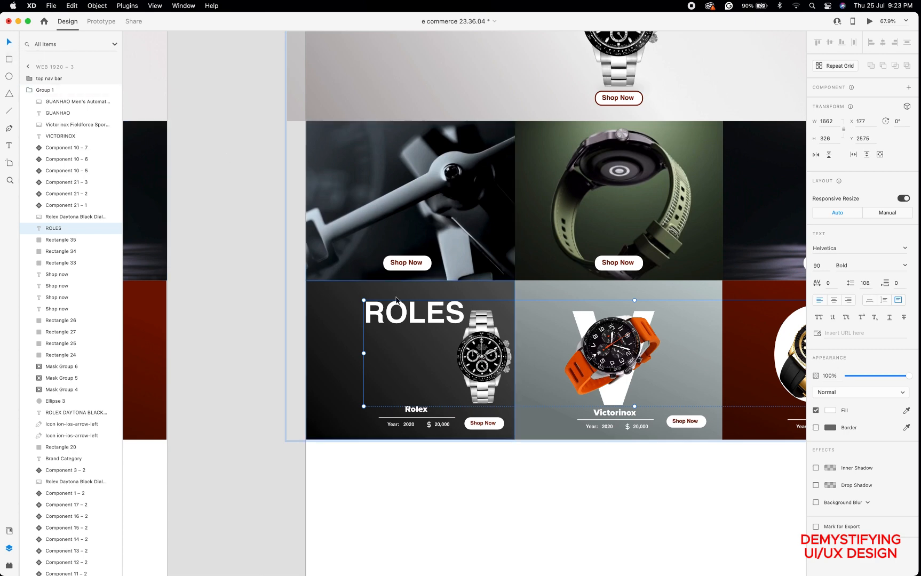
pyautogui.scroll(-3, 396, 300)
pyautogui.scroll(-5, 396, 297)
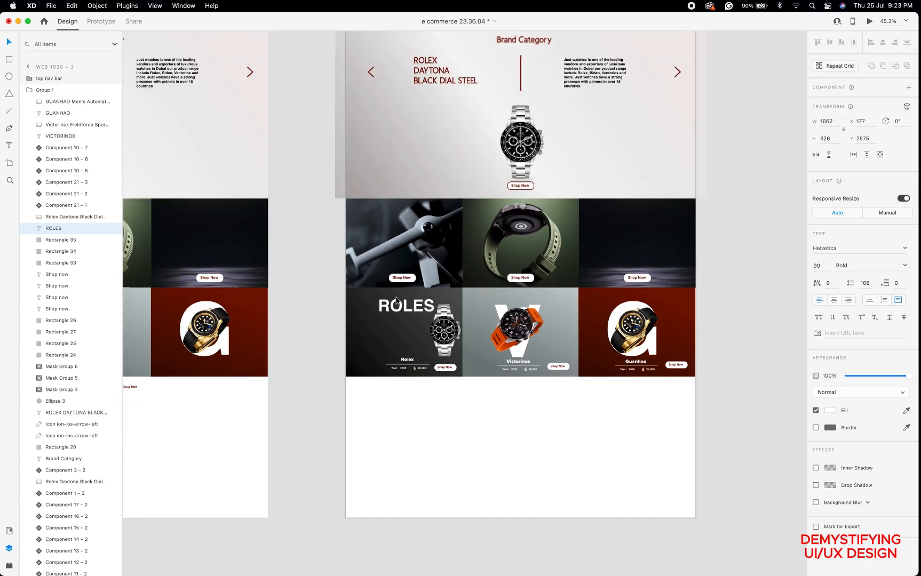
pyautogui.hscroll(-3, 396, 297)
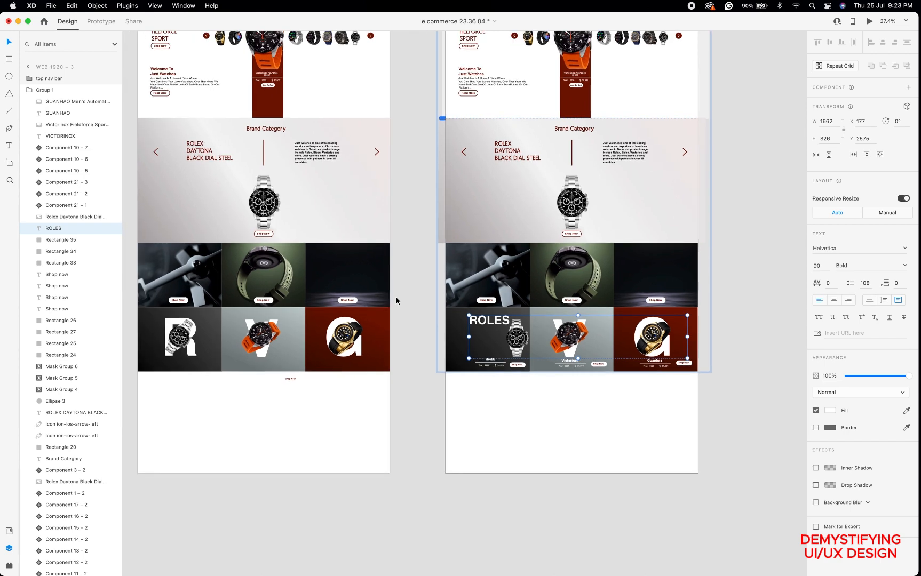
# Correct the large ROLES text in the duplicate's Rolex tile to ROLEX.
pyautogui.scroll(2, 396, 297)
pyautogui.hscroll(2, 396, 297)
pyautogui.scroll(5, 467, 334)
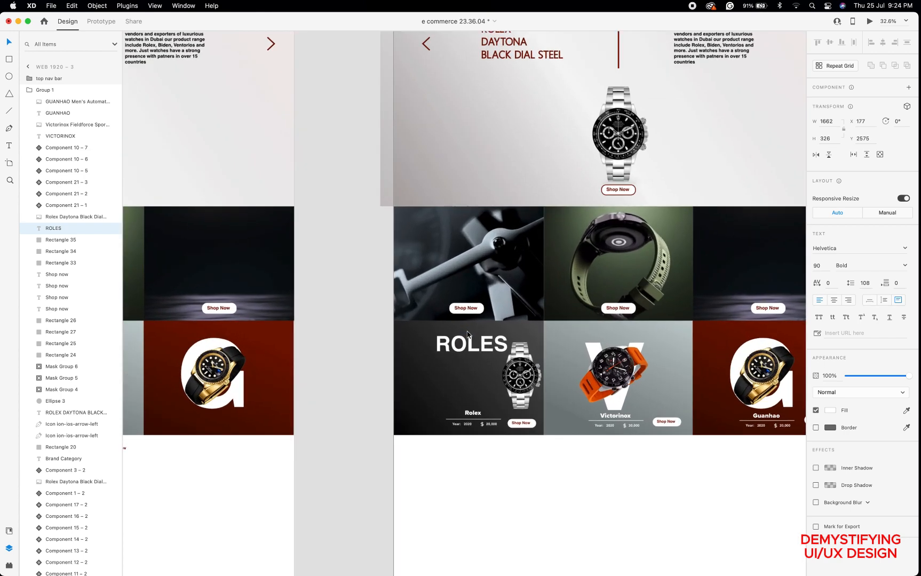
pyautogui.scroll(10, 497, 364)
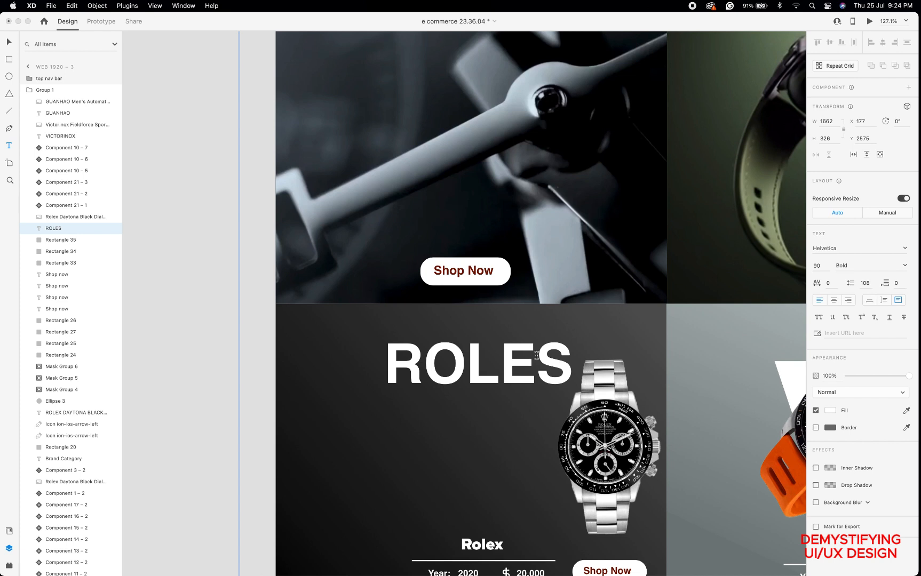
pyautogui.doubleClick(536, 355)
pyautogui.click(536, 355)
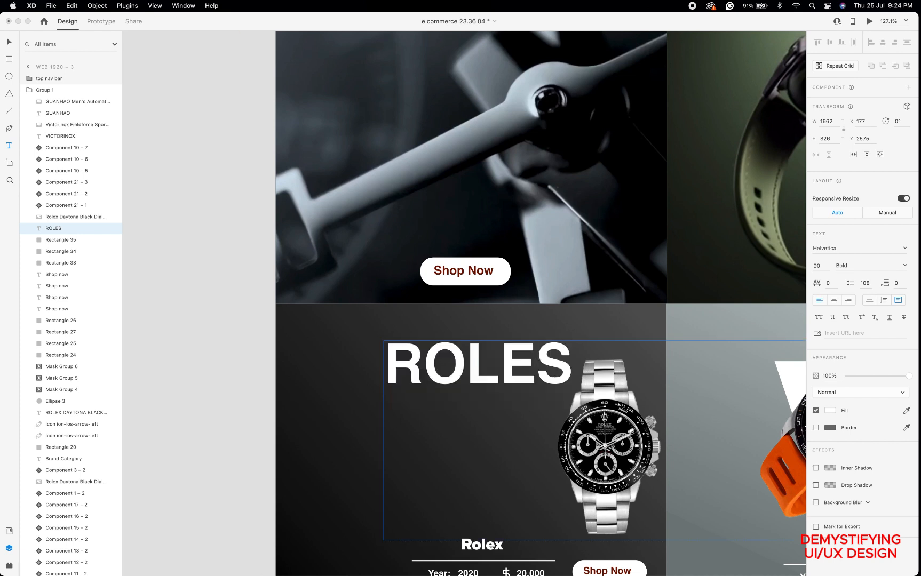
pyautogui.press('Delete')
pyautogui.write('x')
pyautogui.press('BackSpace')
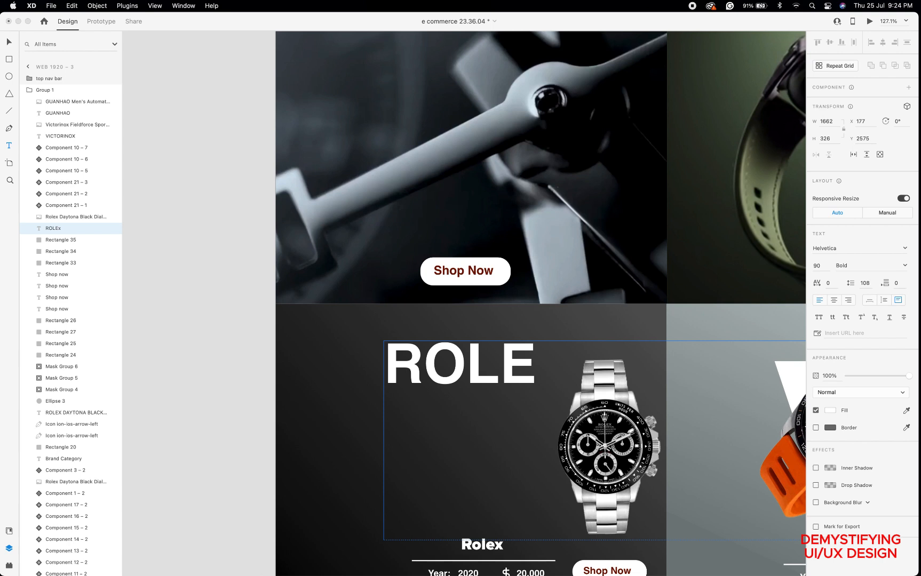
pyautogui.press('BackSpace')
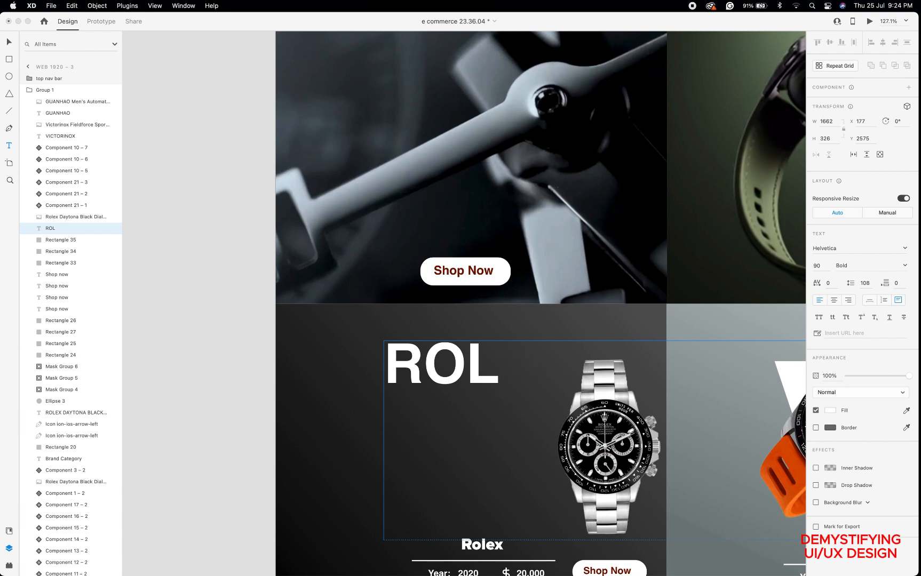
pyautogui.write('ex')
pyautogui.press('BackSpace')
pyautogui.press('BackSpace')
pyautogui.write('EX')
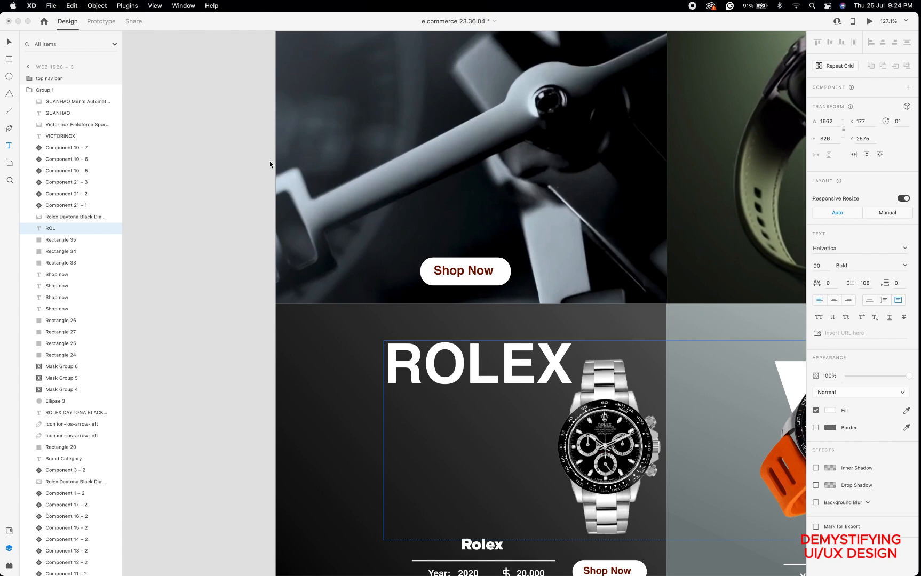
pyautogui.click(7, 43)
# Shrink the ROLEX text box to 340 by 83 and place it at mid-height just left of the tile's watch.
pyautogui.scroll(-5, 427, 369)
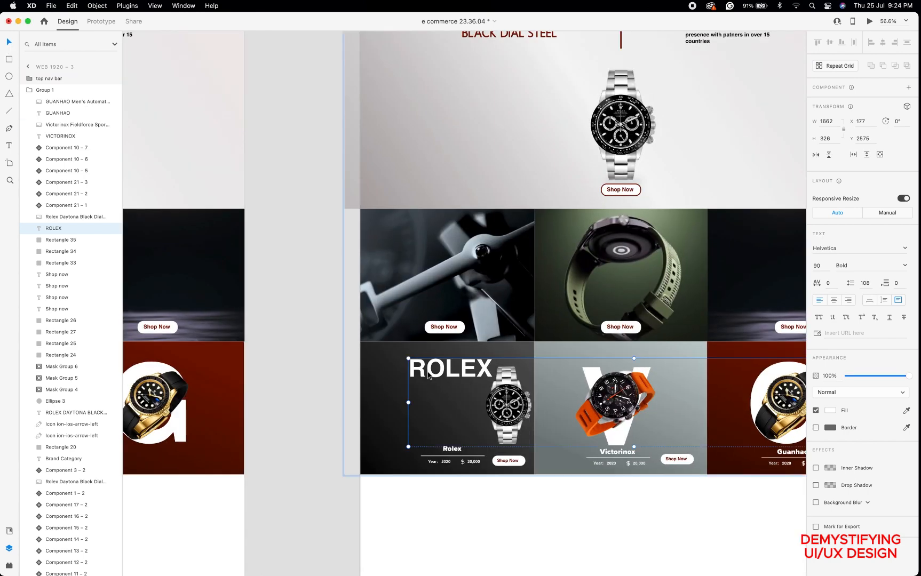
pyautogui.scroll(-5, 679, 377)
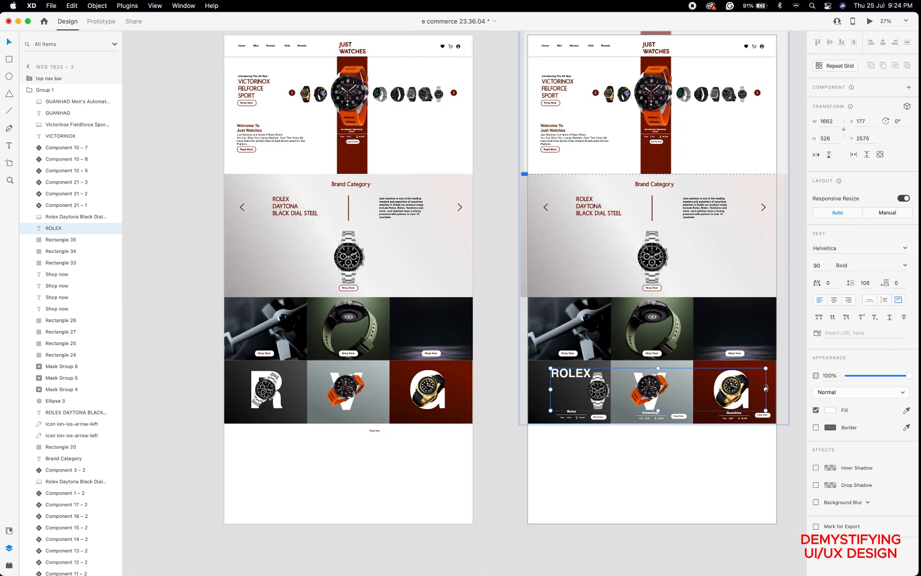
pyautogui.moveTo(765, 389); pyautogui.dragTo(595, 371)
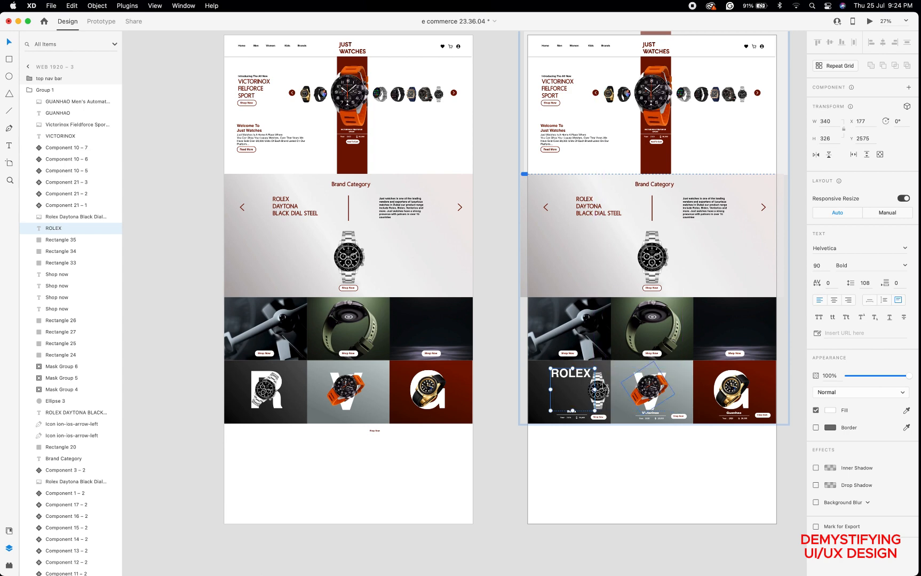
pyautogui.scroll(3, 596, 381)
pyautogui.scroll(3, 596, 380)
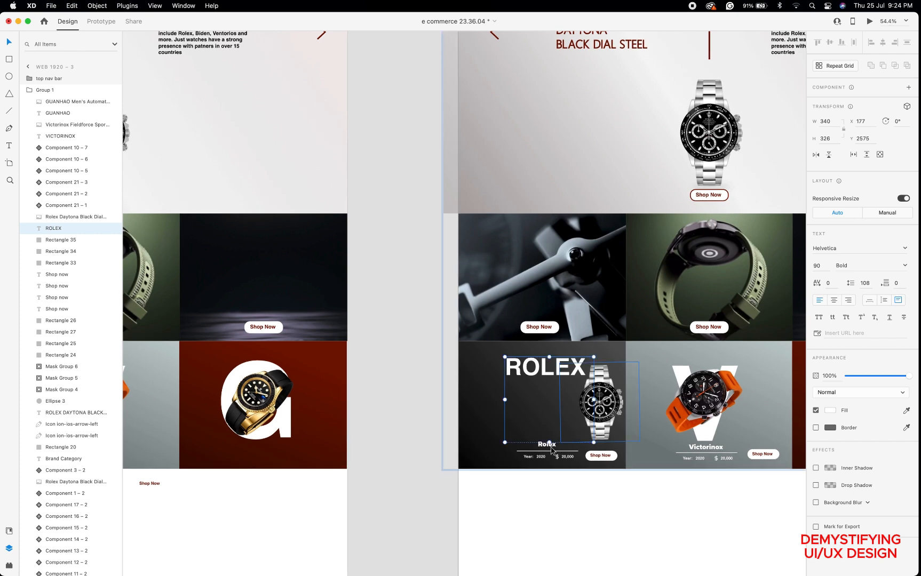
pyautogui.moveTo(549, 442); pyautogui.dragTo(535, 404)
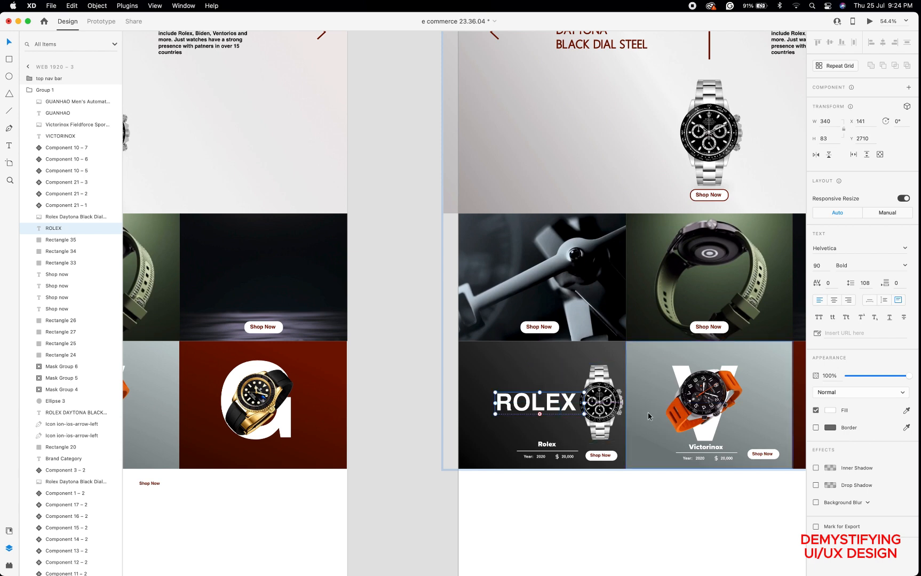
# Rotate the Victorinox tile's watch upright to 0° and place it to the right of the letter V.
pyautogui.hscroll(5, 648, 412)
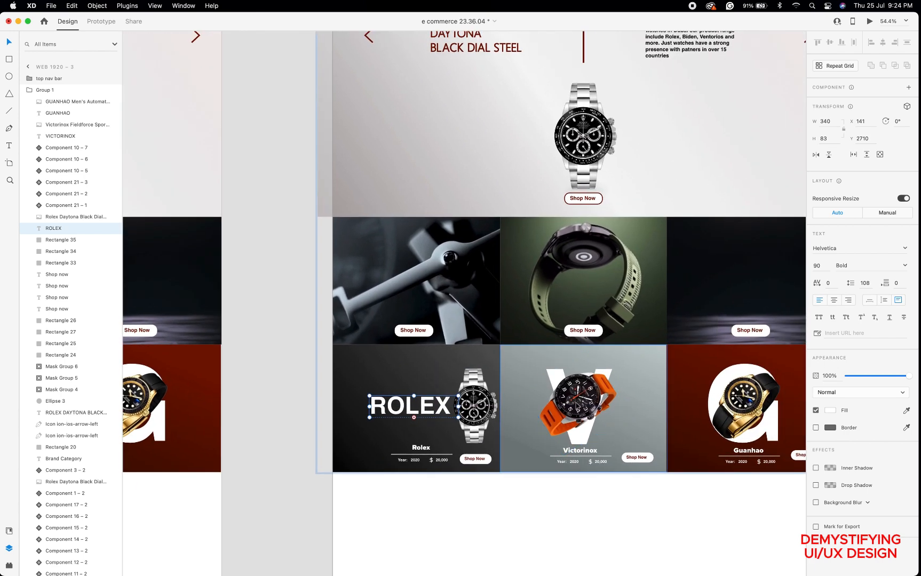
pyautogui.hscroll(4, 576, 405)
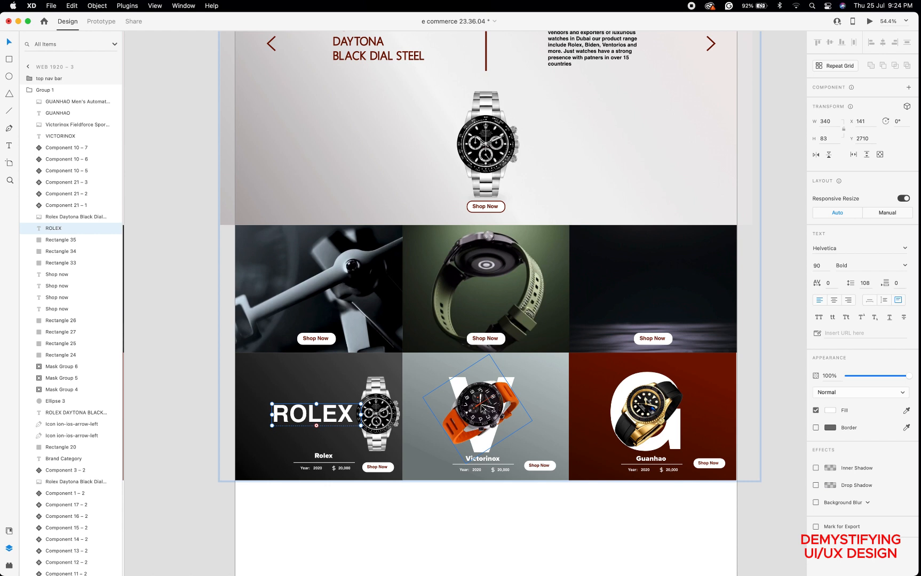
pyautogui.click(483, 410)
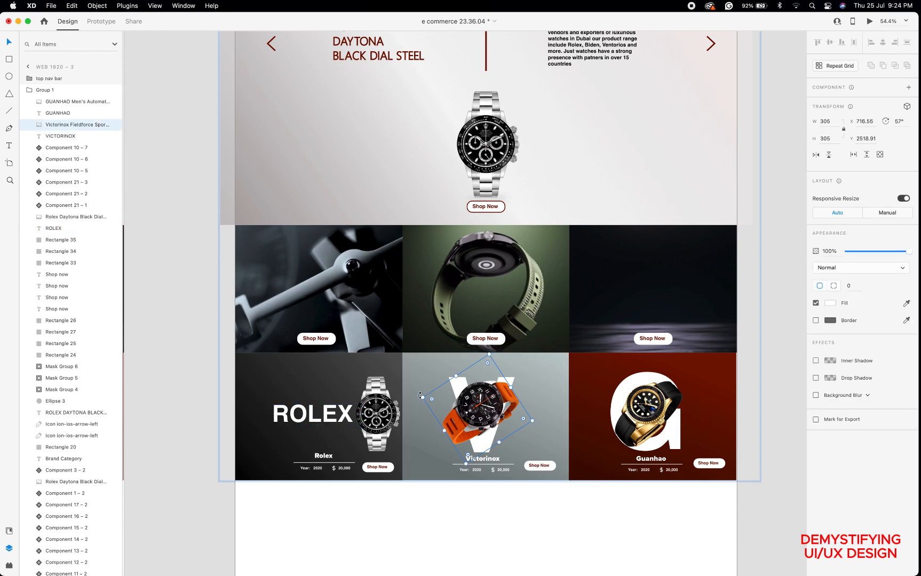
pyautogui.moveTo(432, 398); pyautogui.dragTo(439, 449)
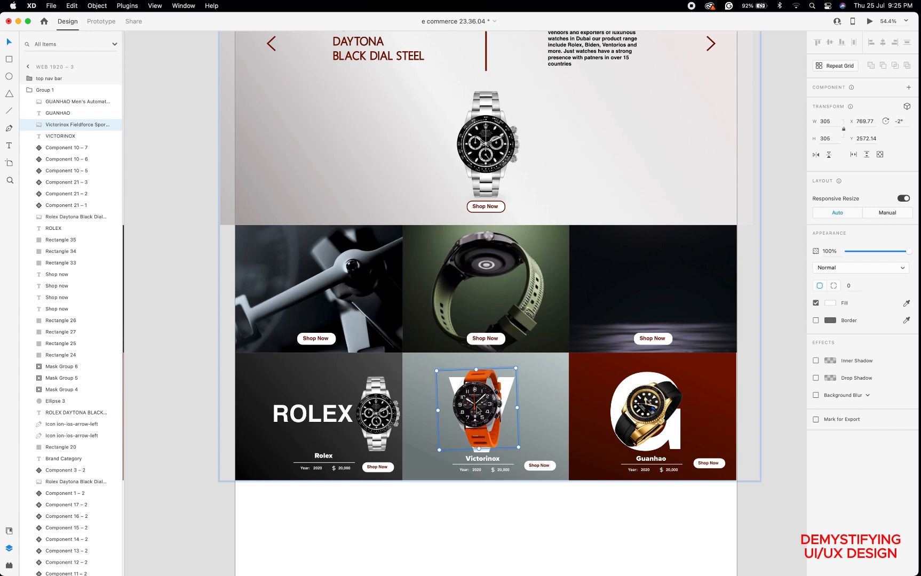
pyautogui.moveTo(477, 405); pyautogui.dragTo(533, 413)
pyautogui.press('super+z')
pyautogui.click(482, 416)
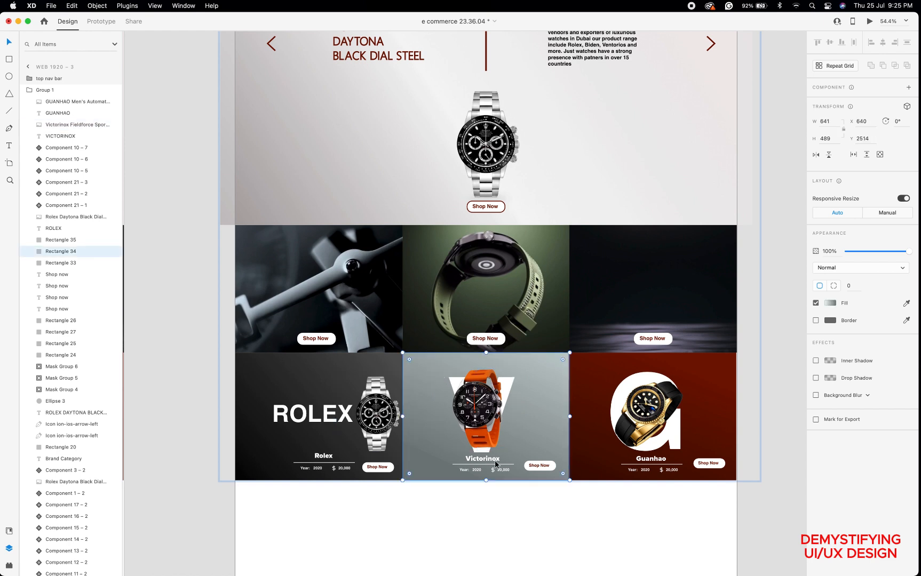
pyautogui.click(480, 413)
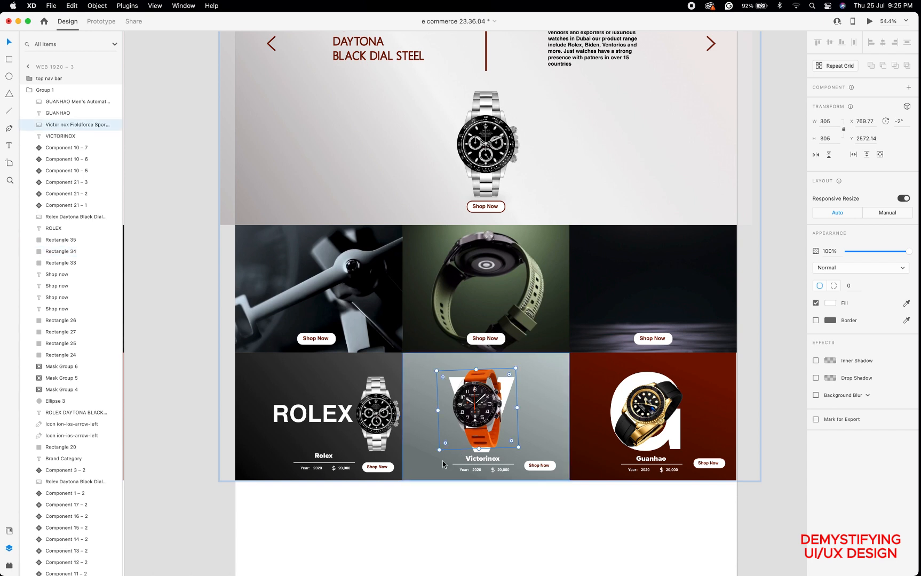
pyautogui.moveTo(439, 458); pyautogui.dragTo(432, 451)
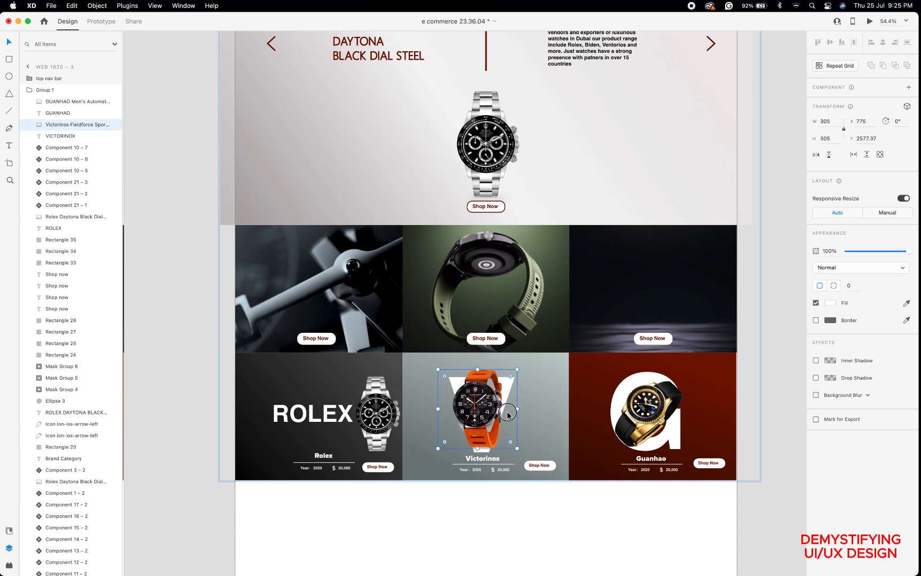
pyautogui.moveTo(511, 412); pyautogui.dragTo(542, 412)
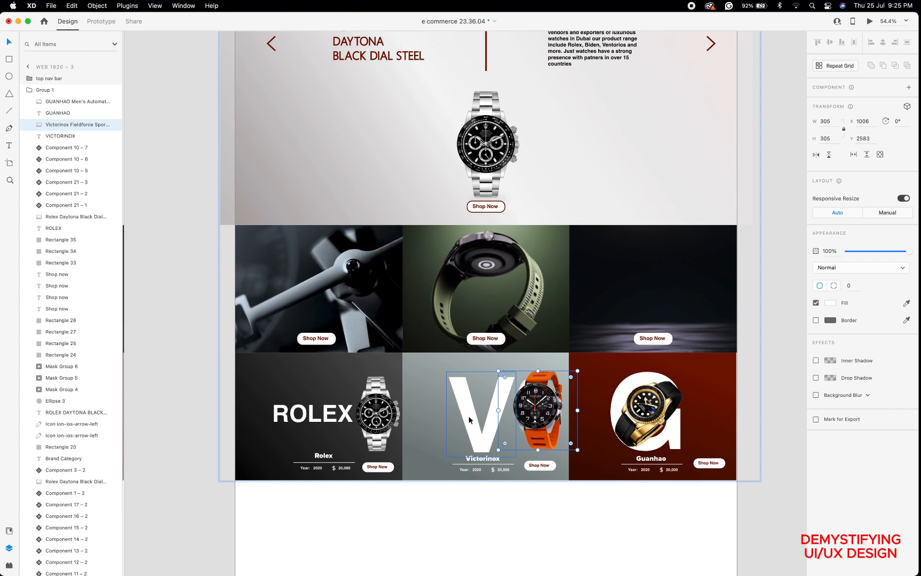
# Set the VICTORINOX text to font size 90 and fit it on one line in a 565-wide box running behind the watch.
pyautogui.click(469, 420)
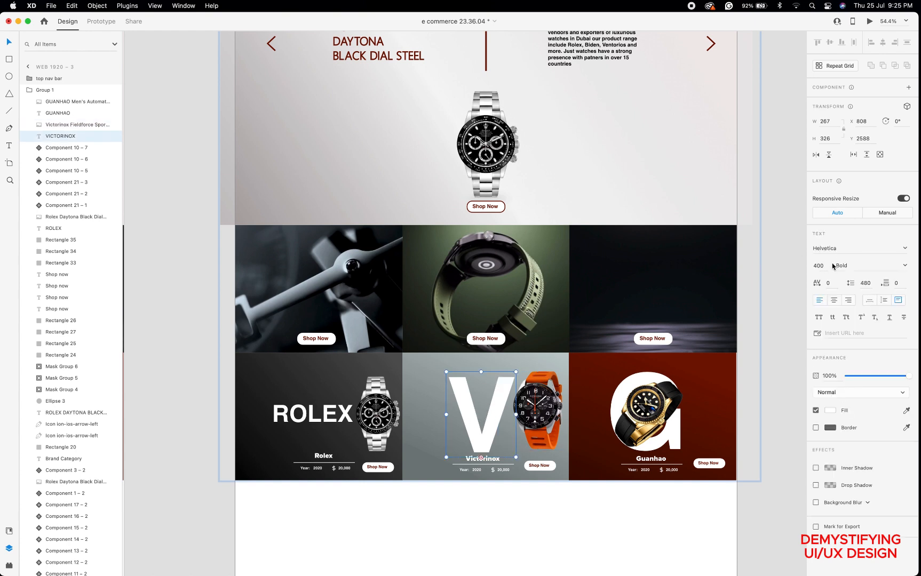
pyautogui.click(828, 265)
pyautogui.press('Return')
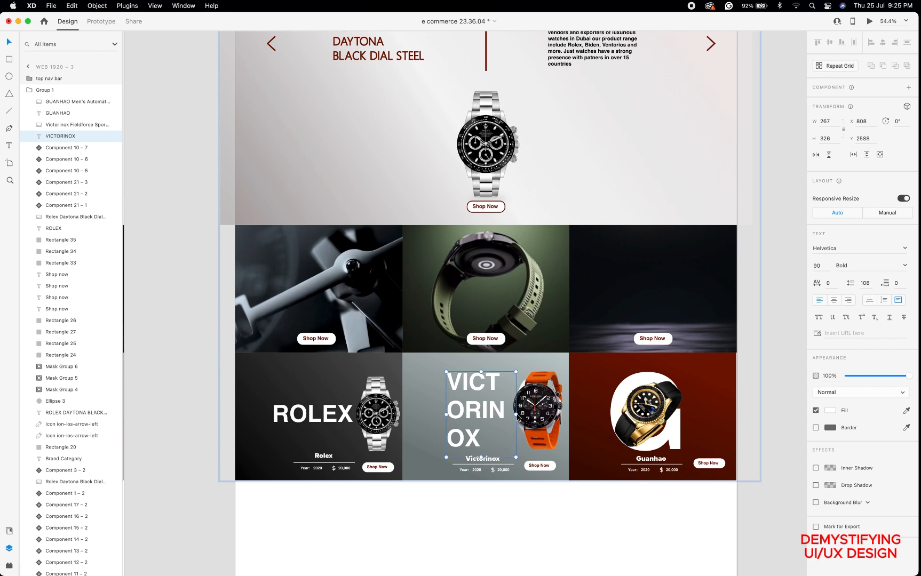
pyautogui.moveTo(516, 414); pyautogui.dragTo(593, 397)
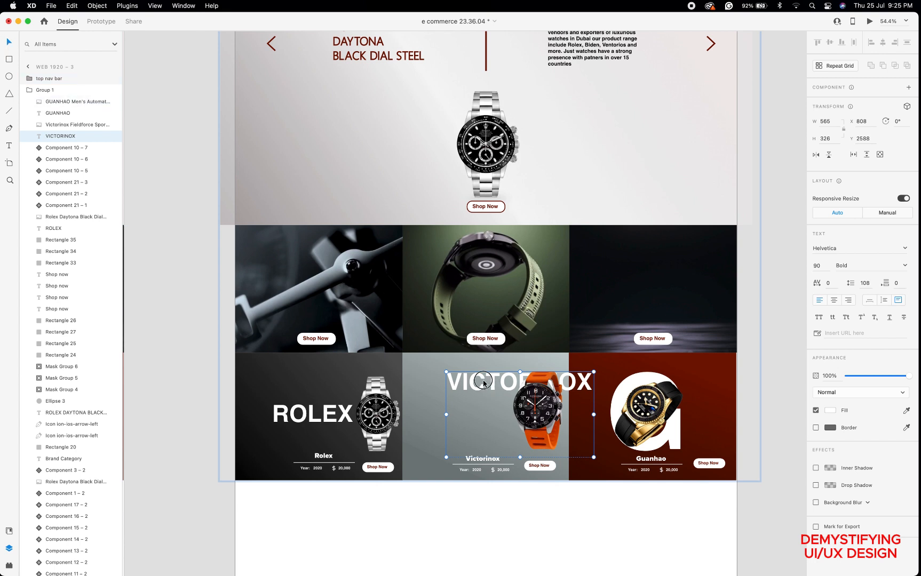
pyautogui.moveTo(472, 383); pyautogui.dragTo(459, 407)
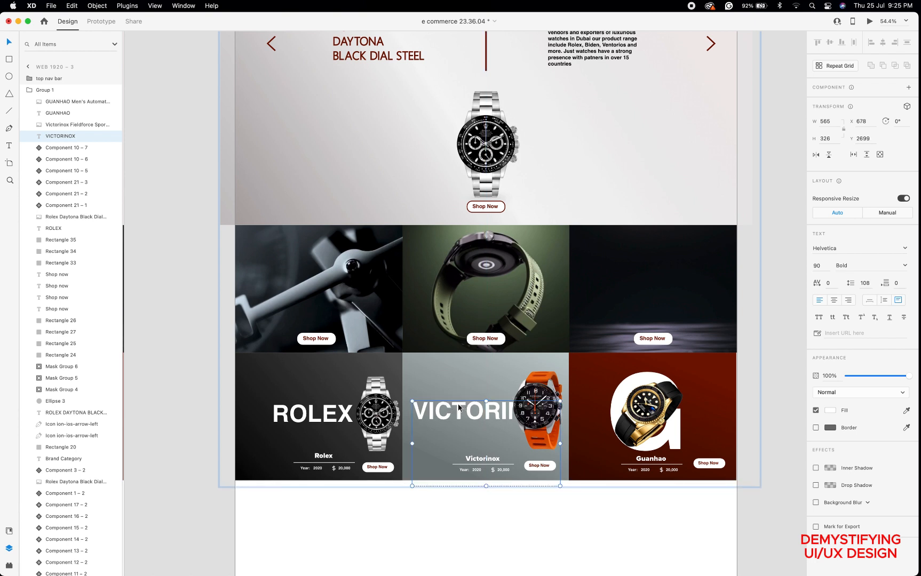
# Set the font size of the ROLEX text in the duplicate's Rolex tile to 80.
pyautogui.click(313, 417)
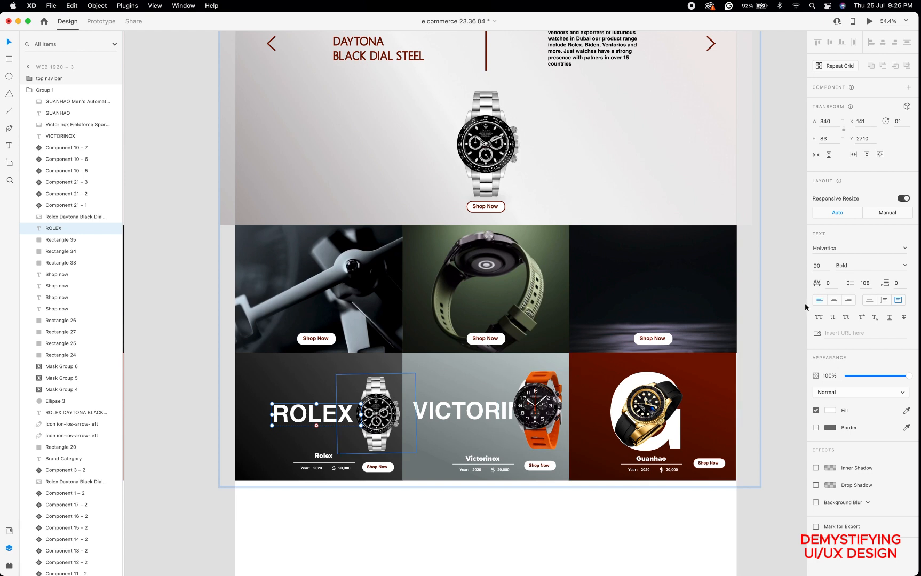
pyautogui.click(824, 266)
pyautogui.write('80')
pyautogui.press('Return')
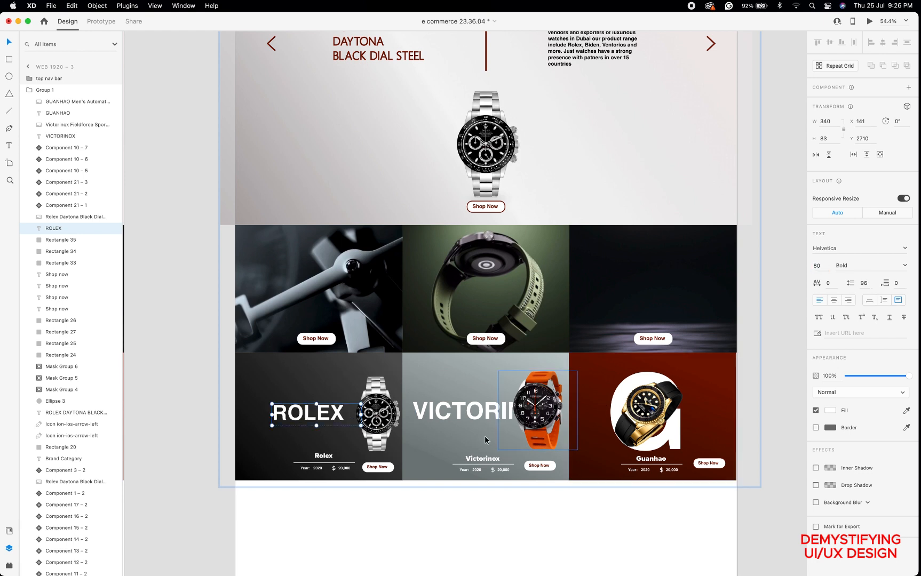
# Set the VICTORINOX text's font size to 80 and nudge it slightly left to about X 670, Y 2702.
pyautogui.click(481, 410)
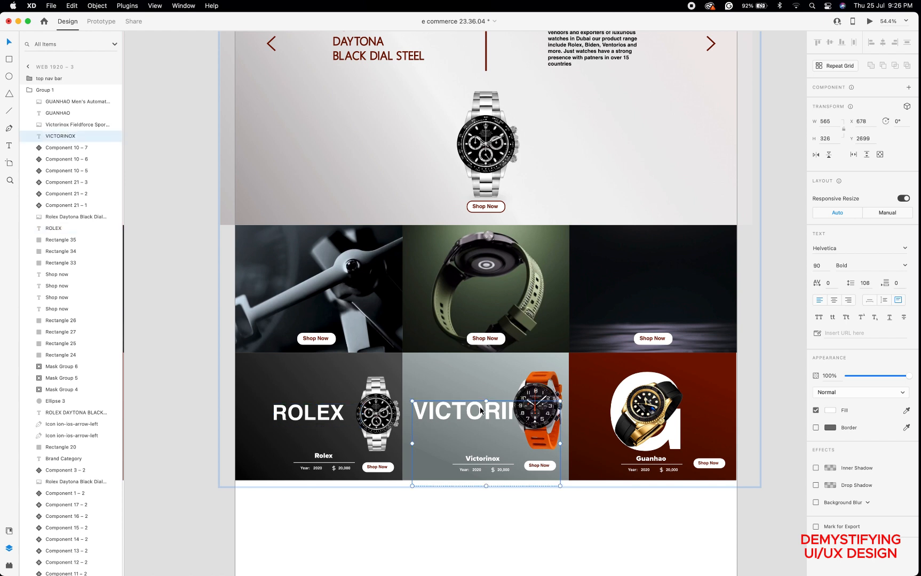
pyautogui.click(822, 268)
pyautogui.write('8')
pyautogui.click(771, 278)
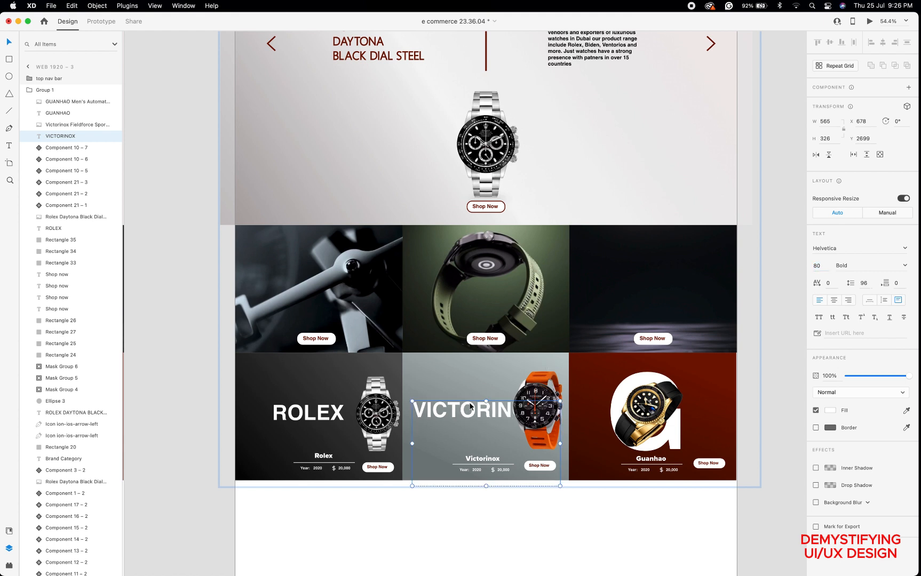
pyautogui.moveTo(467, 398); pyautogui.dragTo(467, 407)
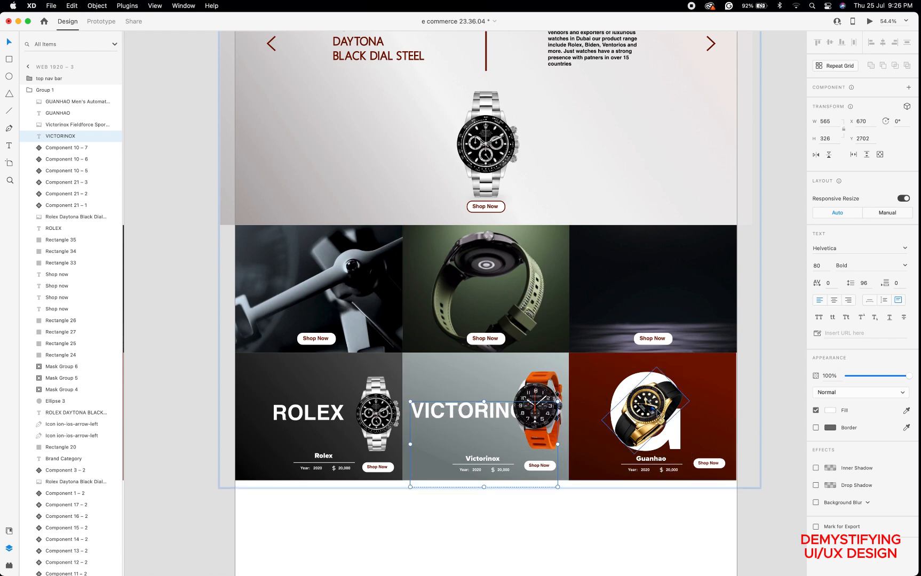
# Rotate the Guanhao tile's watch almost upright to 1° and place it to the right of the letter G.
pyautogui.click(659, 414)
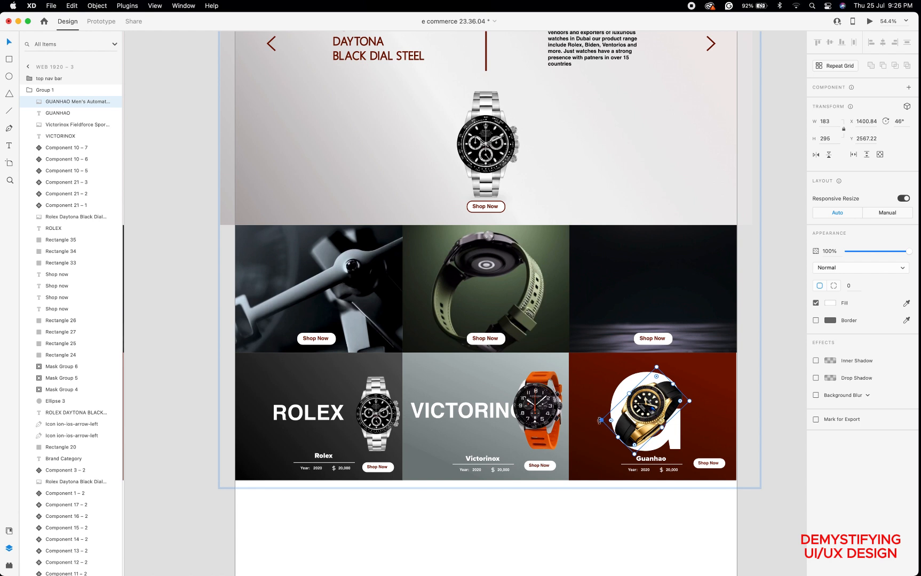
pyautogui.moveTo(598, 419); pyautogui.dragTo(699, 422)
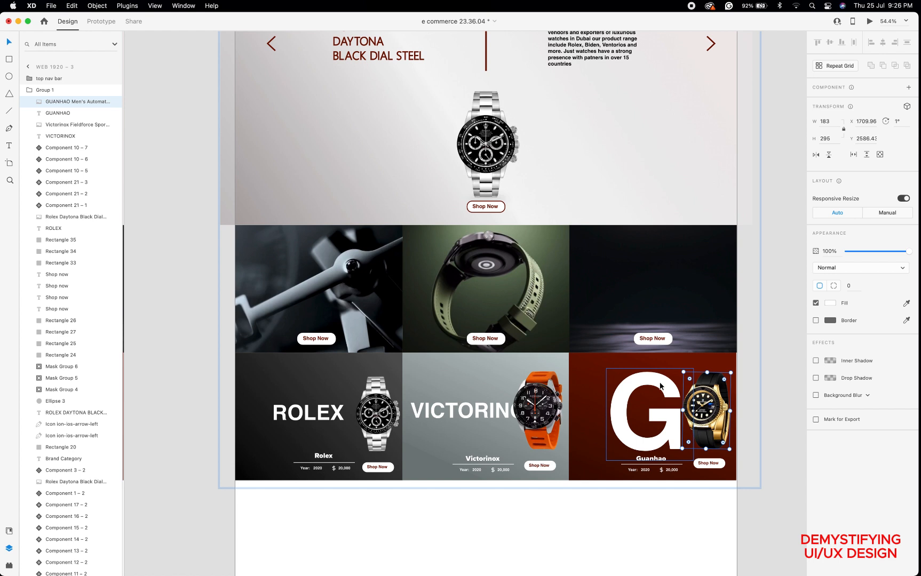
# Set the font size of the large GUANHAO text in the duplicate's Guanhao tile to 80.
pyautogui.click(661, 386)
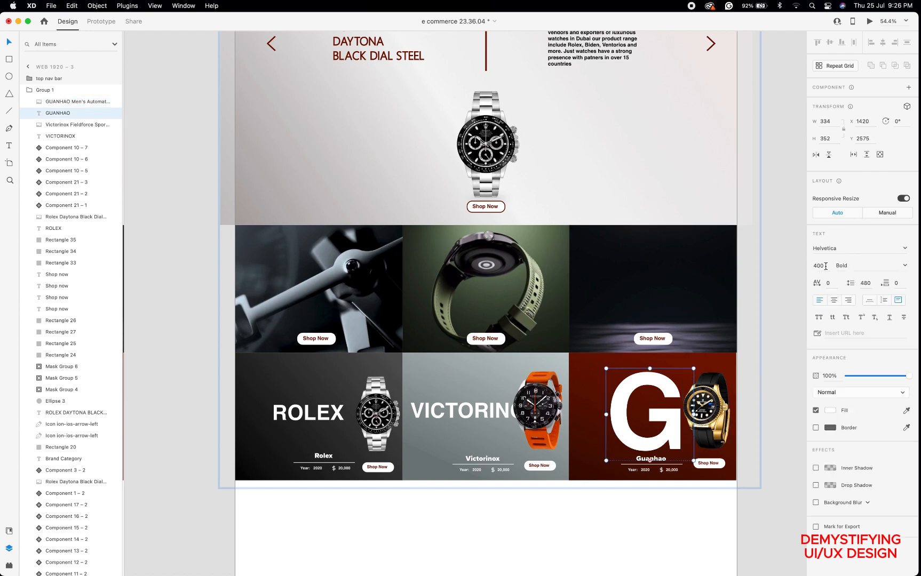
pyautogui.click(825, 265)
pyautogui.write('80')
pyautogui.press('Return')
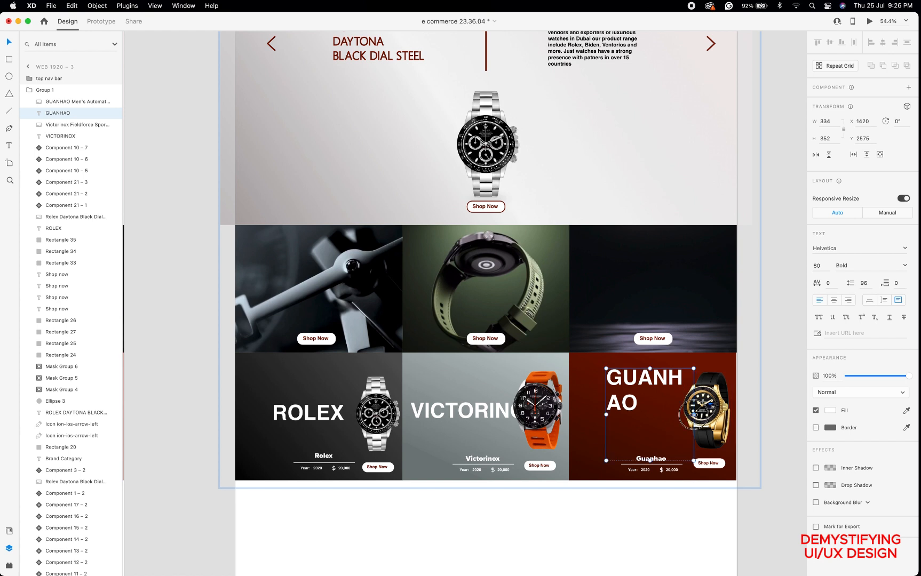
# Resize the GUANHAO text box to 431 by 75 and move it to mid-height at the tile's left, level with the watch.
pyautogui.moveTo(693, 414); pyautogui.dragTo(719, 414)
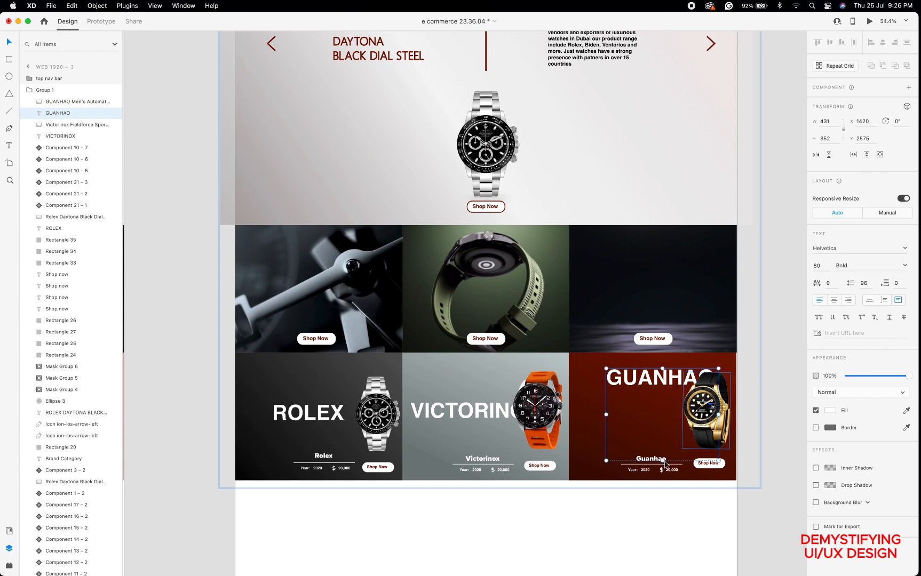
pyautogui.moveTo(662, 461); pyautogui.dragTo(623, 412)
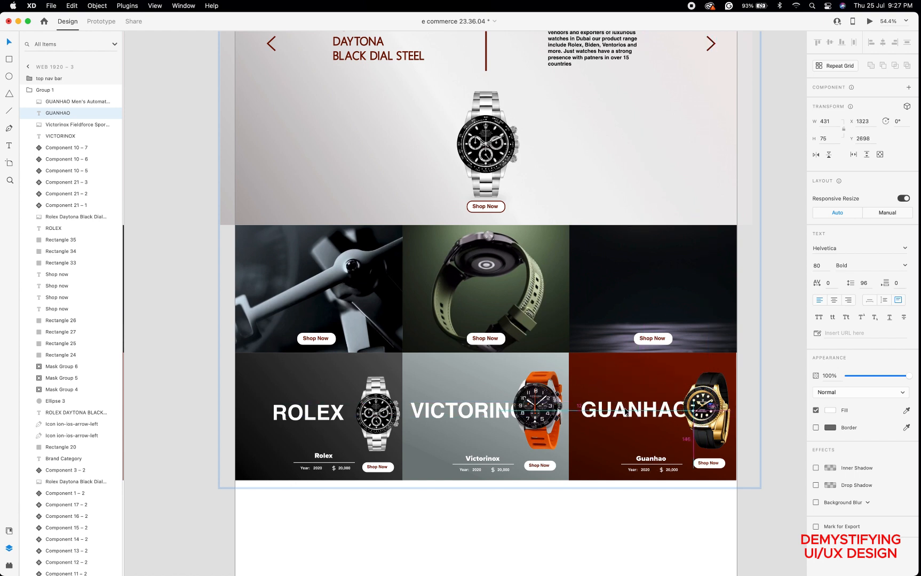
# Shorten the VICTORINOX text box in the duplicate's middle brand tile to a height of 91.
pyautogui.click(465, 419)
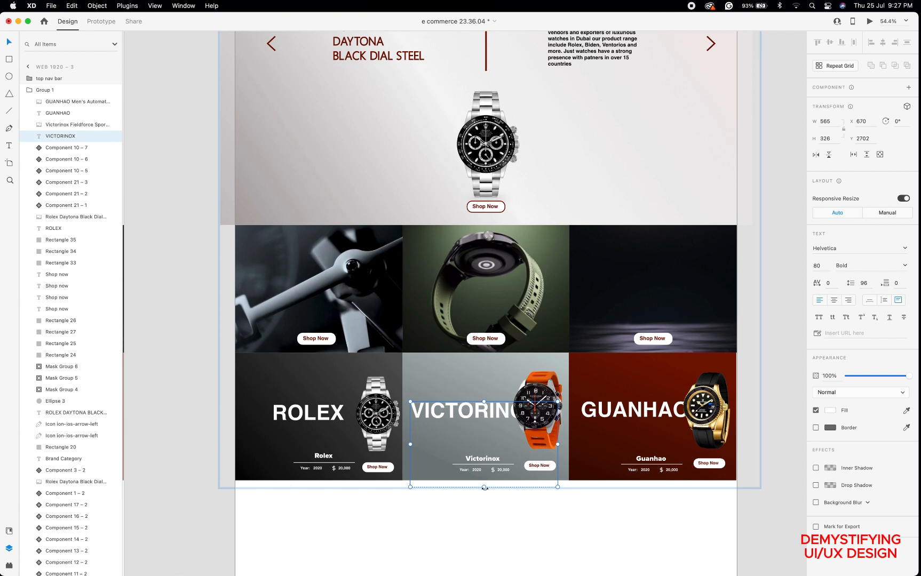
pyautogui.moveTo(483, 487); pyautogui.dragTo(480, 425)
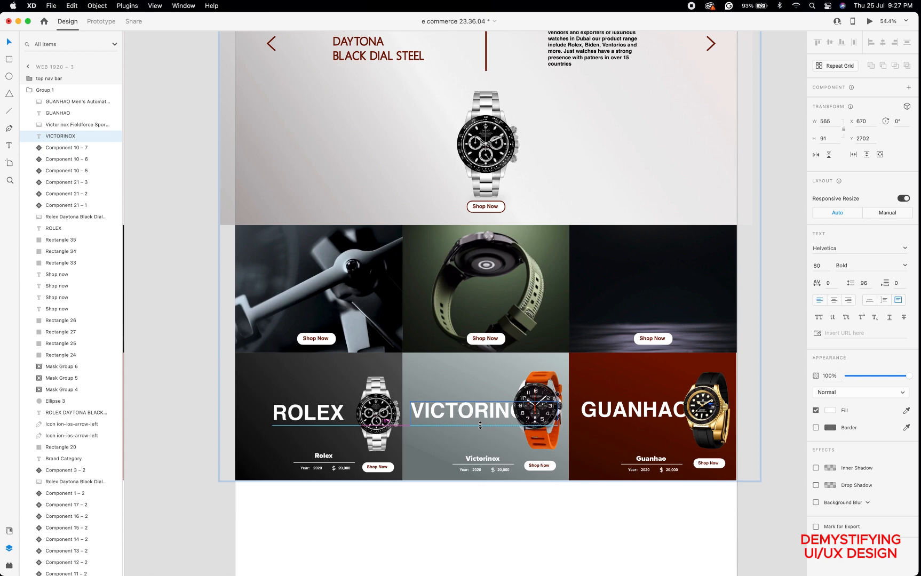
# Switch to prototyping and link the tilted Rolex watch on Web 1920 – 2's R tile to the Web 1920 – 3 artboard.
pyautogui.scroll(-5, 480, 425)
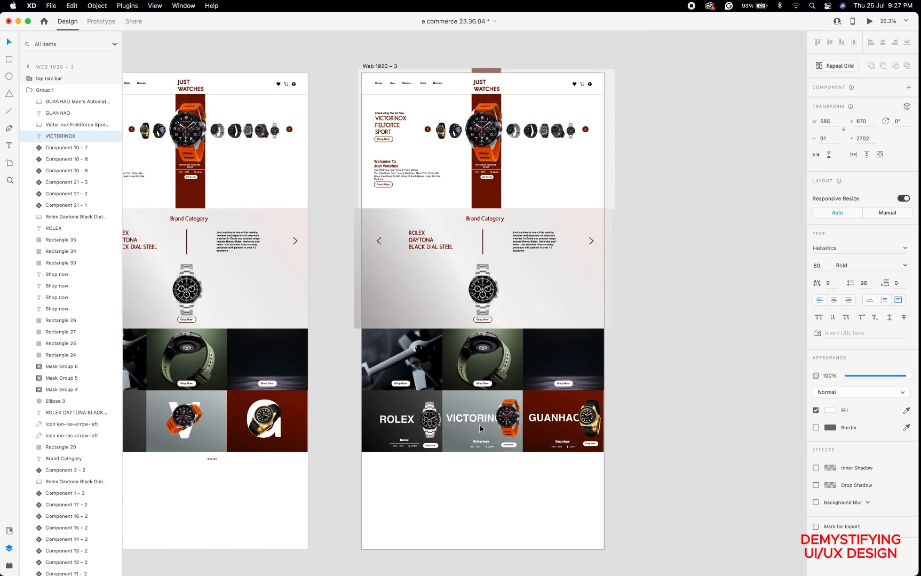
pyautogui.hscroll(-5, 479, 425)
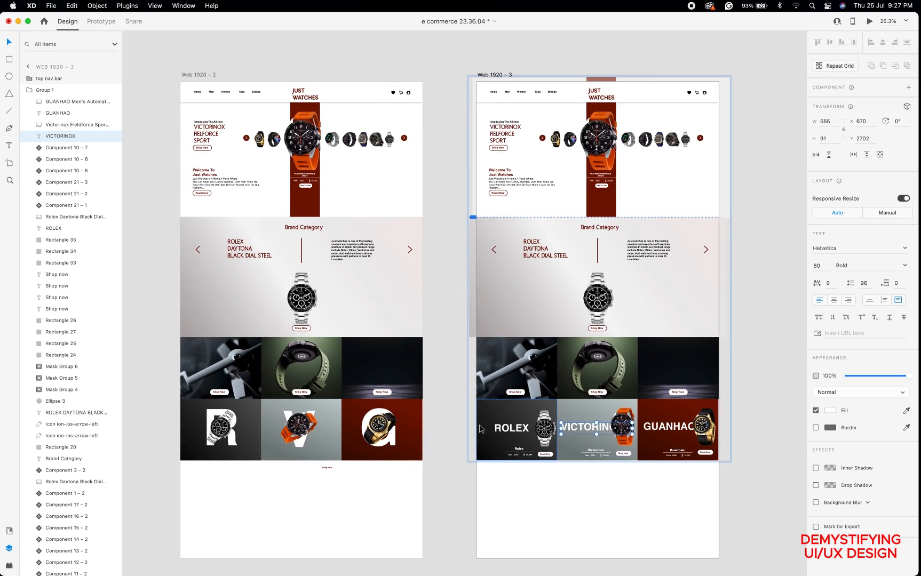
pyautogui.keyDown('shift'); pyautogui.click(198, 79); pyautogui.keyUp('shift')
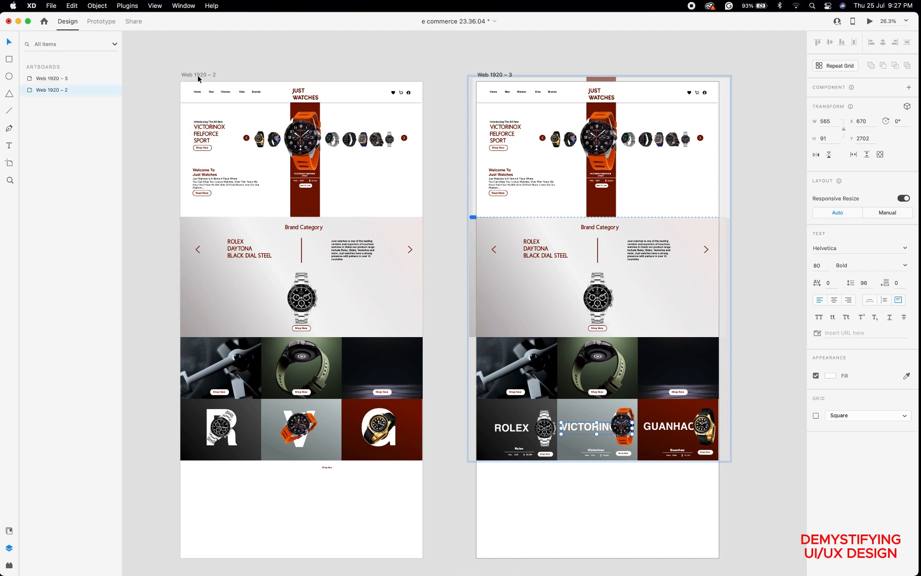
pyautogui.click(198, 78)
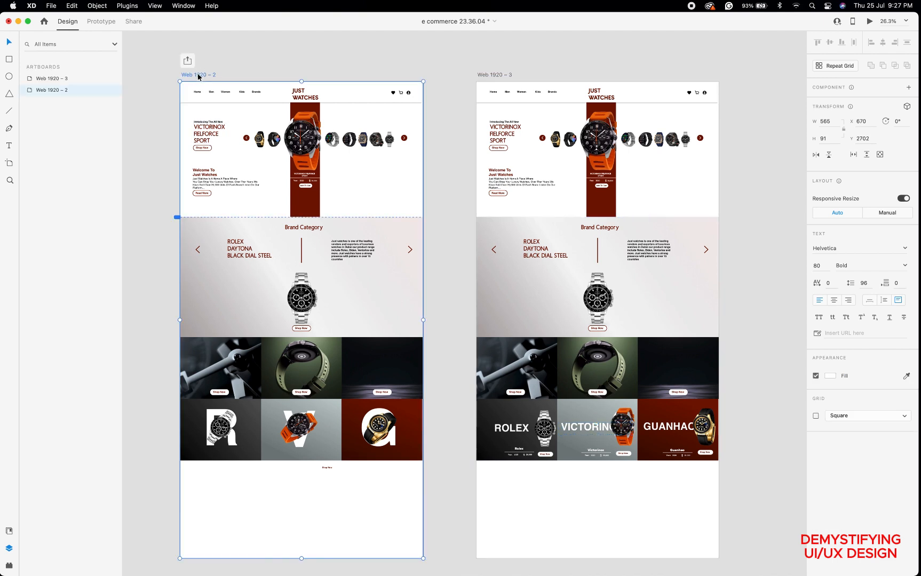
pyautogui.click(102, 22)
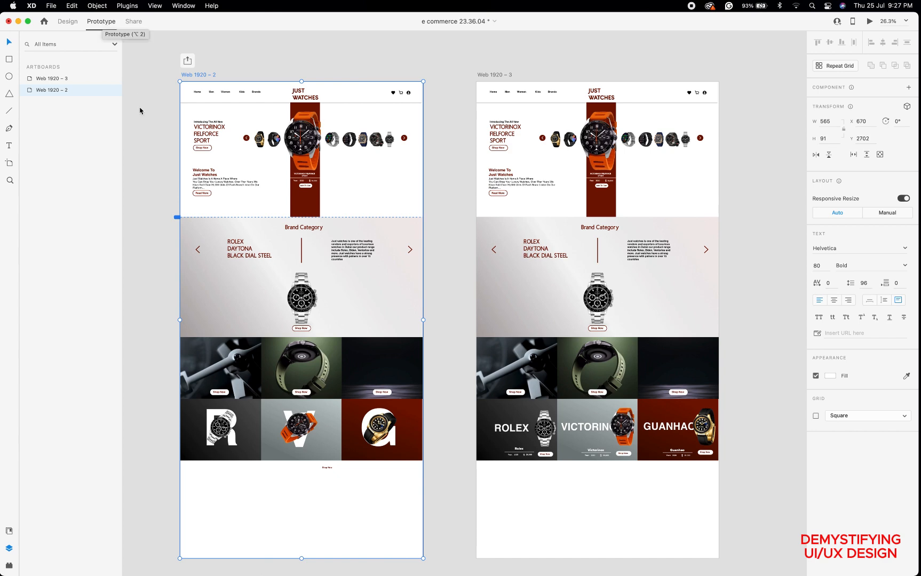
pyautogui.click(224, 427)
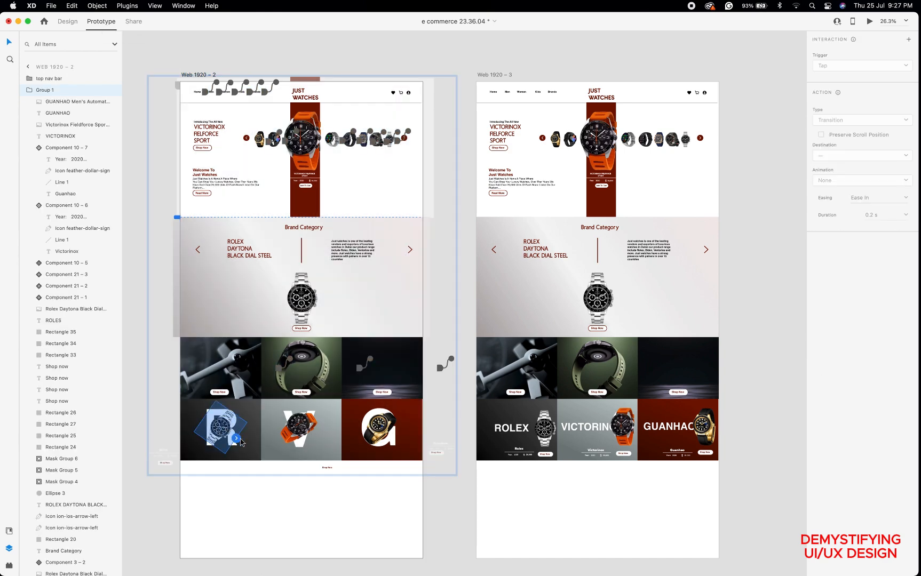
pyautogui.moveTo(237, 441); pyautogui.dragTo(509, 429)
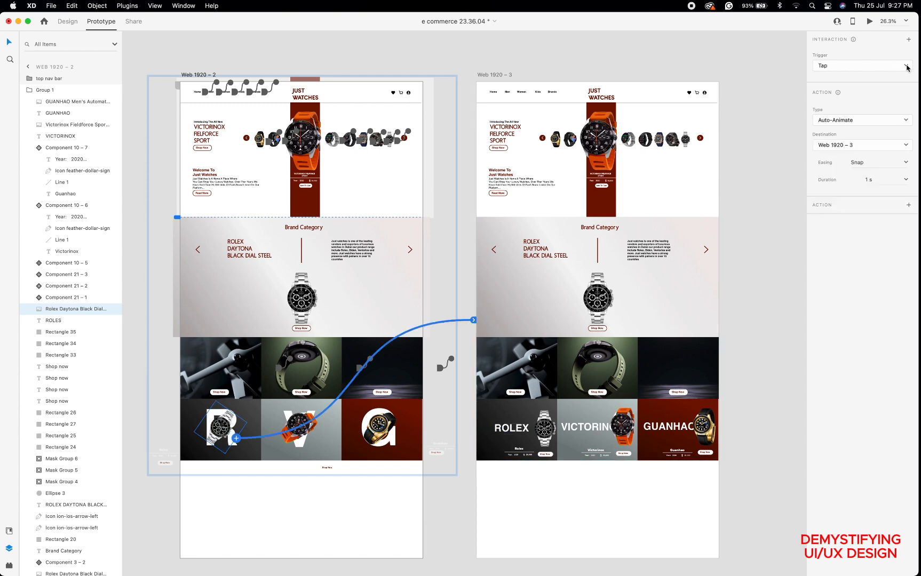
# Configure the Rolex watch's interaction with a Tap trigger, Auto-Animate action and Snap easing.
pyautogui.click(910, 68)
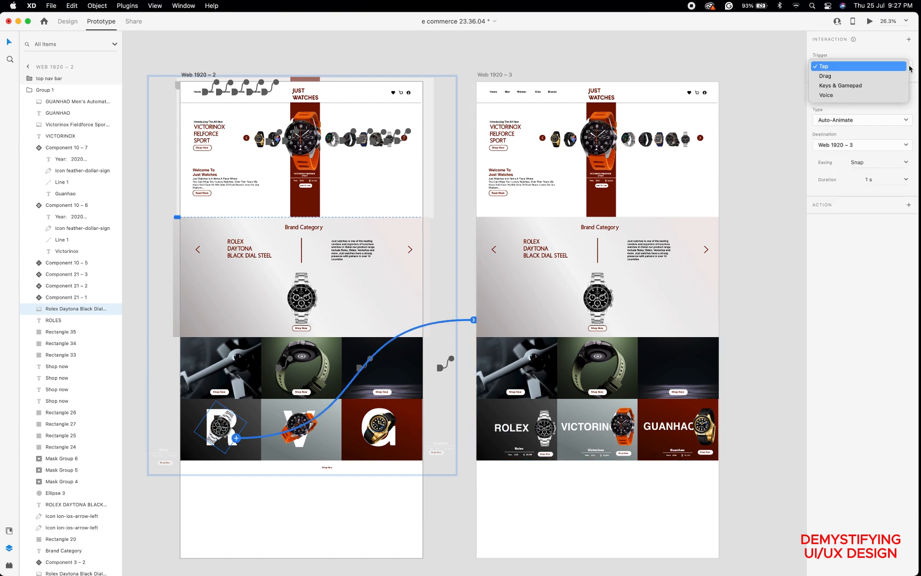
pyautogui.click(872, 66)
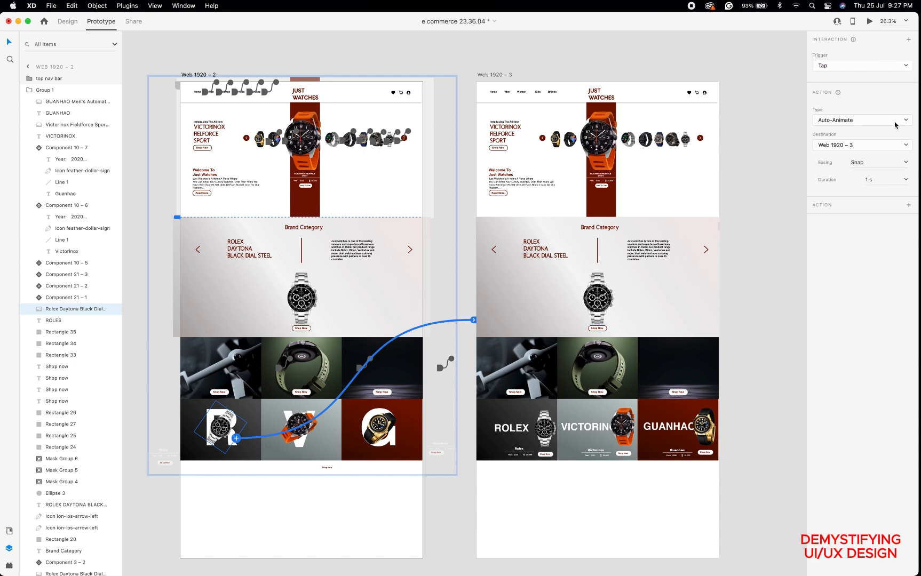
pyautogui.click(910, 120)
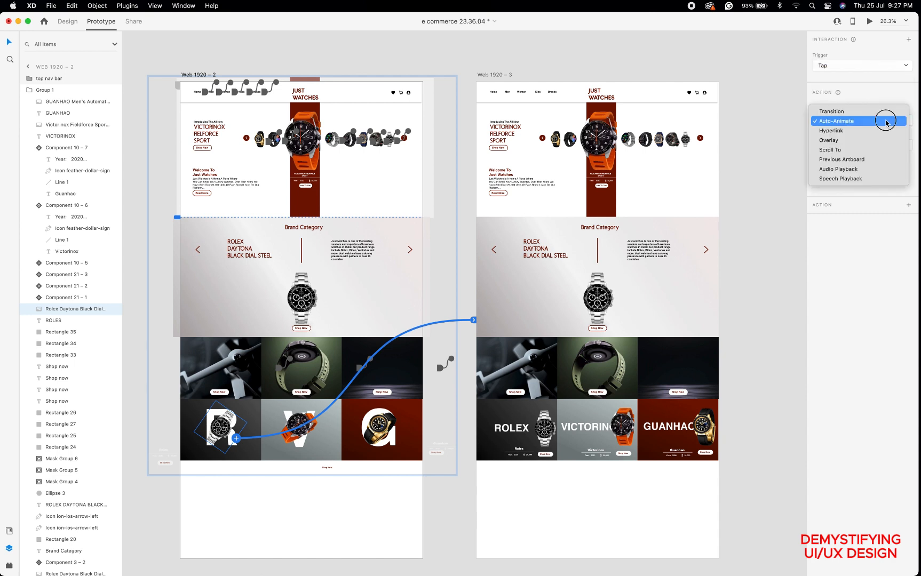
pyautogui.click(886, 121)
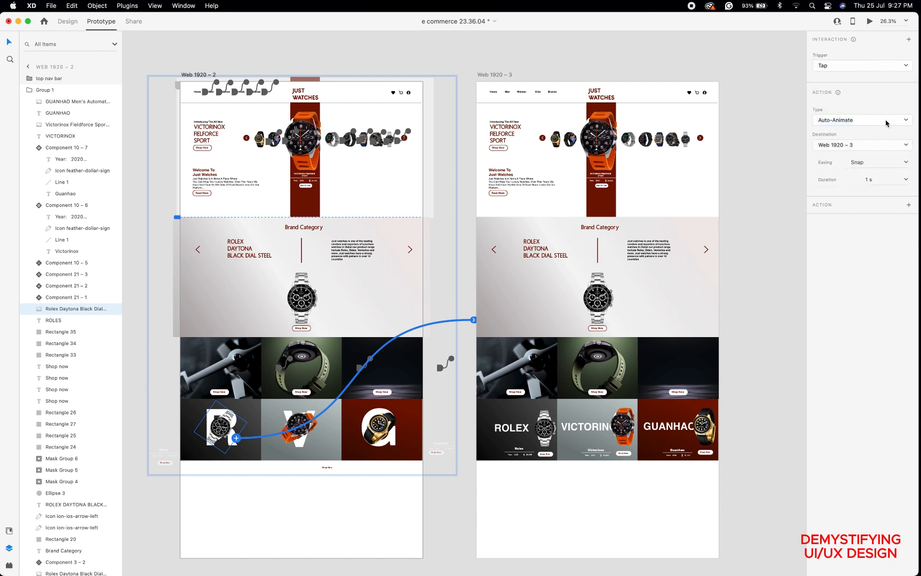
pyautogui.click(905, 163)
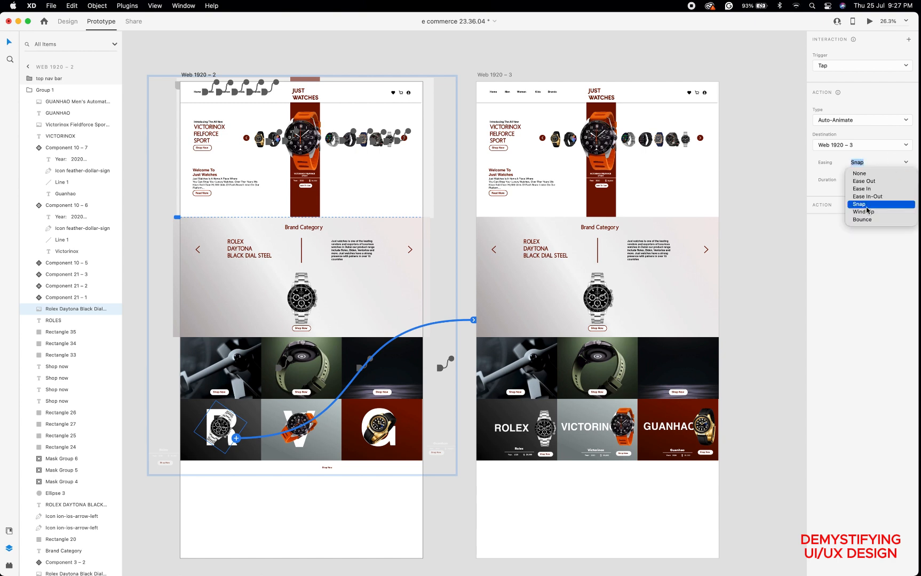
pyautogui.click(864, 207)
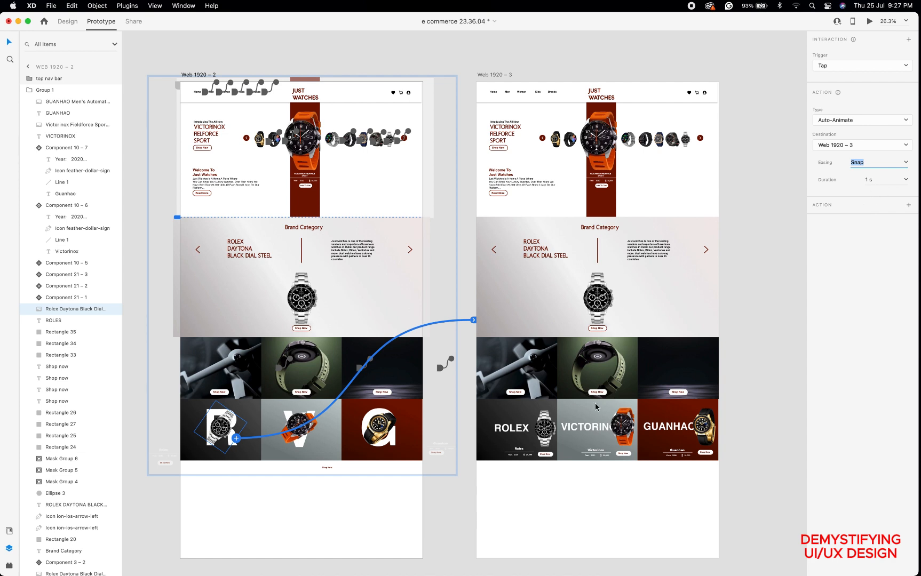
# Link the upright Rolex watch on Web 1920 – 3 back to the Web 1920 – 2 artboard.
pyautogui.click(544, 429)
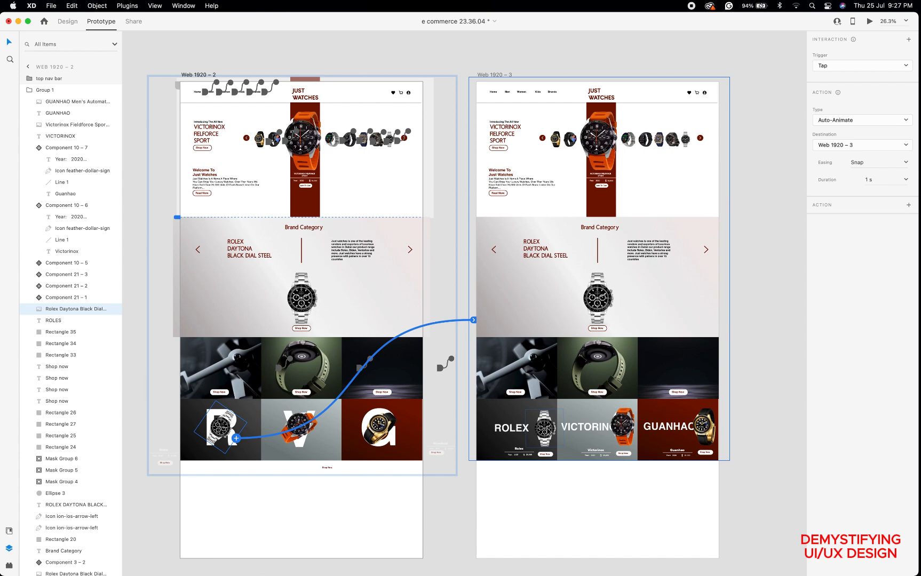
pyautogui.click(546, 431)
pyautogui.click(548, 431)
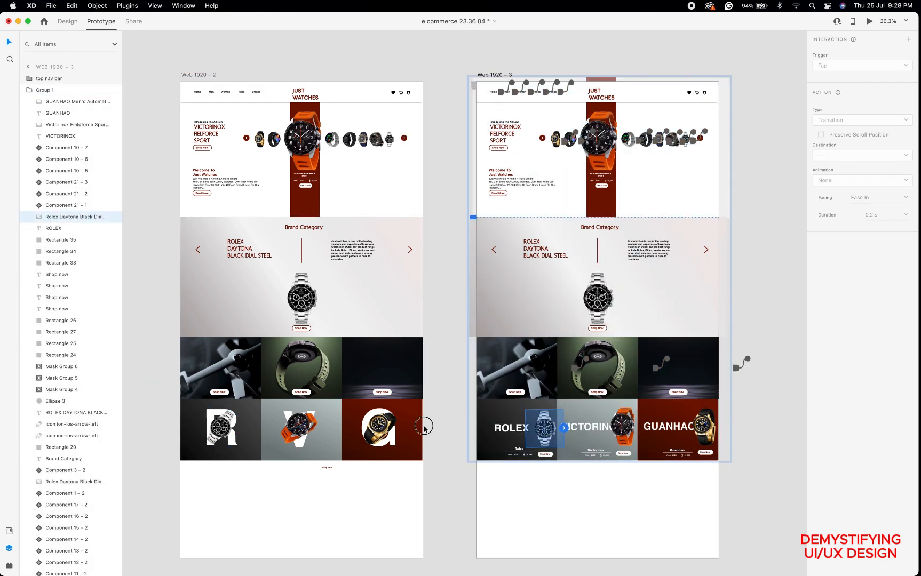
pyautogui.moveTo(424, 427); pyautogui.dragTo(231, 428)
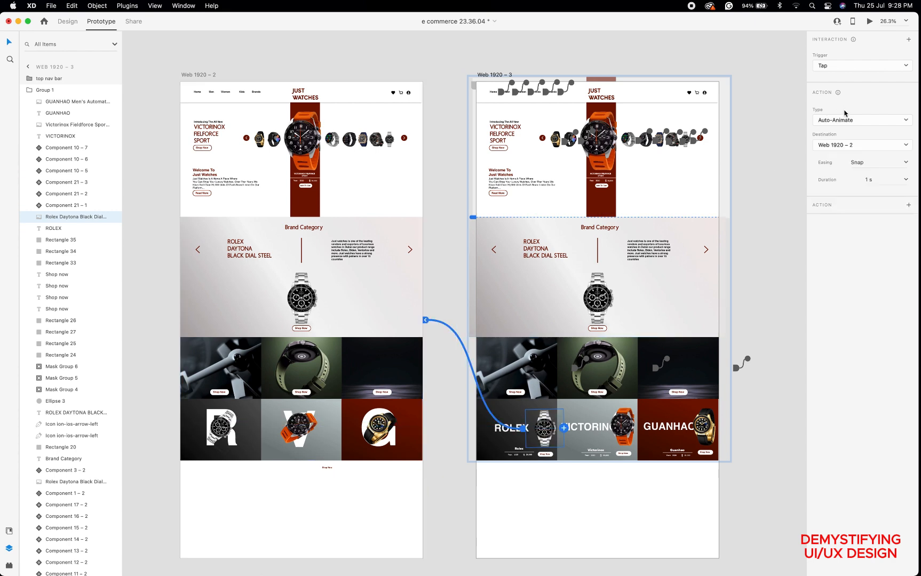
# Preview the prototype from Web 1920 – 2 and test the Rolex watch's tap animation in the R tile, then close the preview.
pyautogui.click(189, 76)
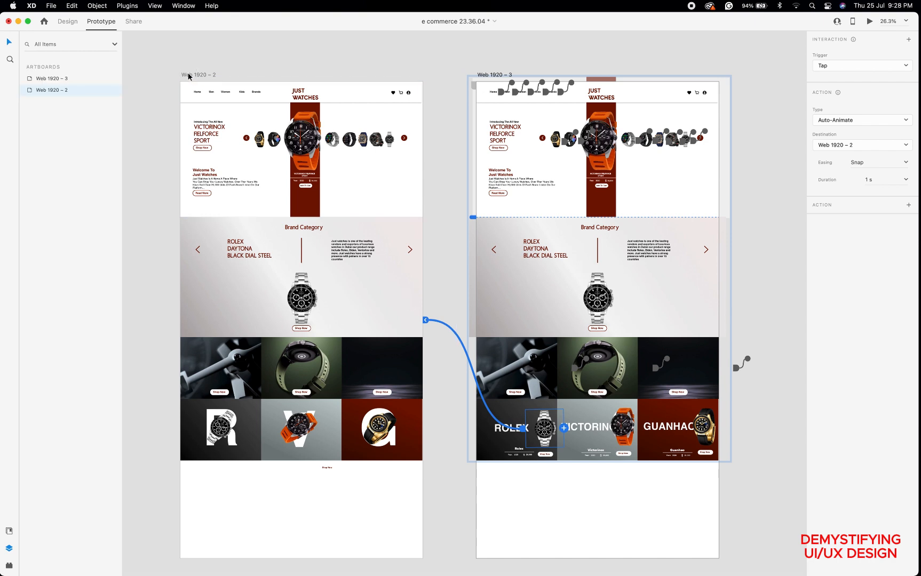
pyautogui.click(188, 76)
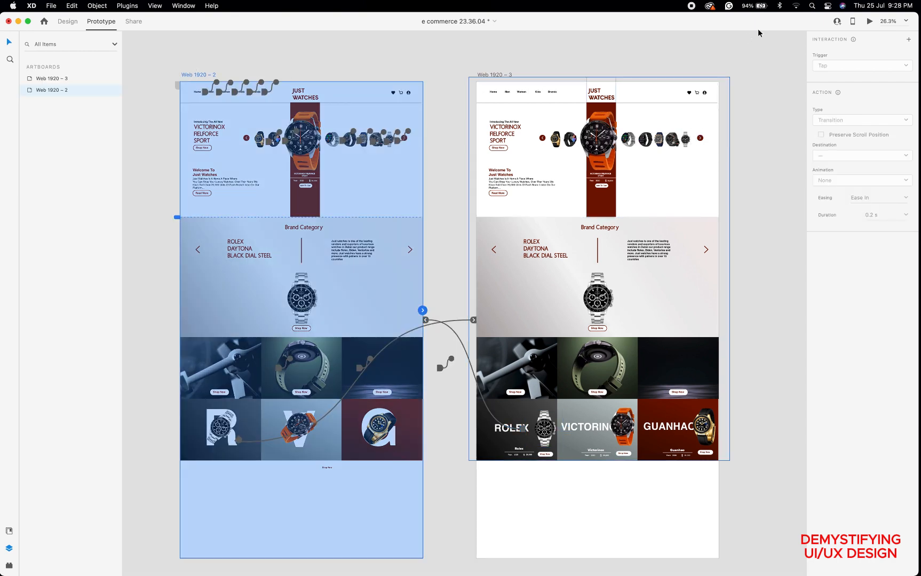
pyautogui.click(870, 22)
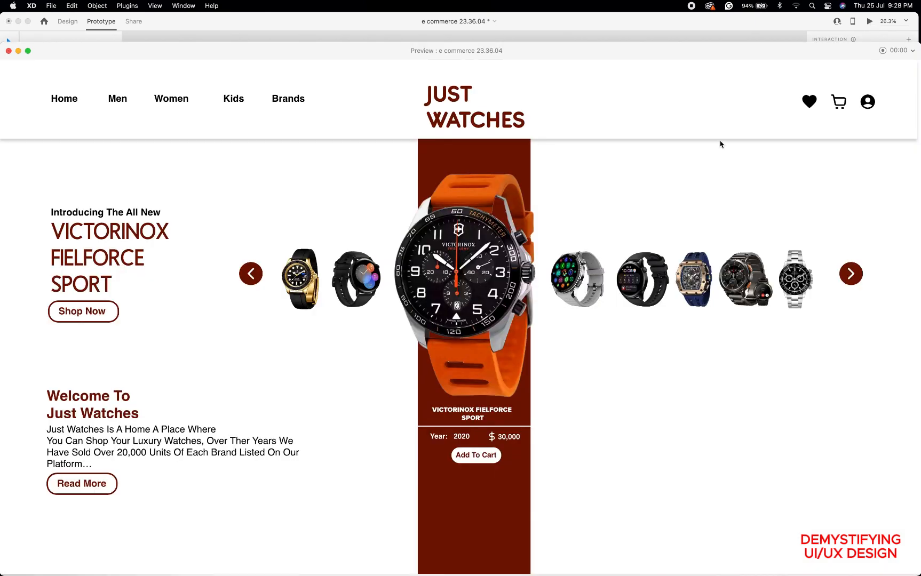
pyautogui.scroll(-15, 557, 383)
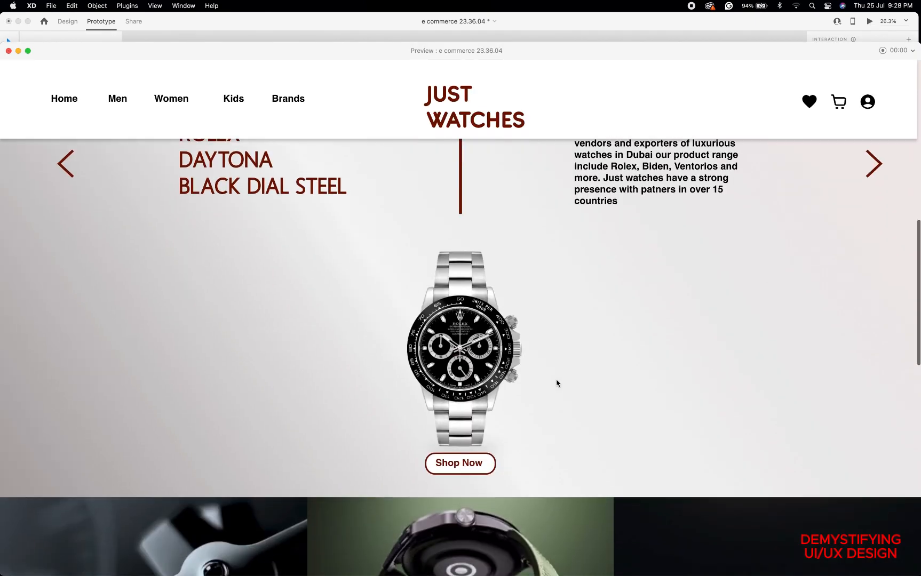
pyautogui.scroll(-2, 557, 383)
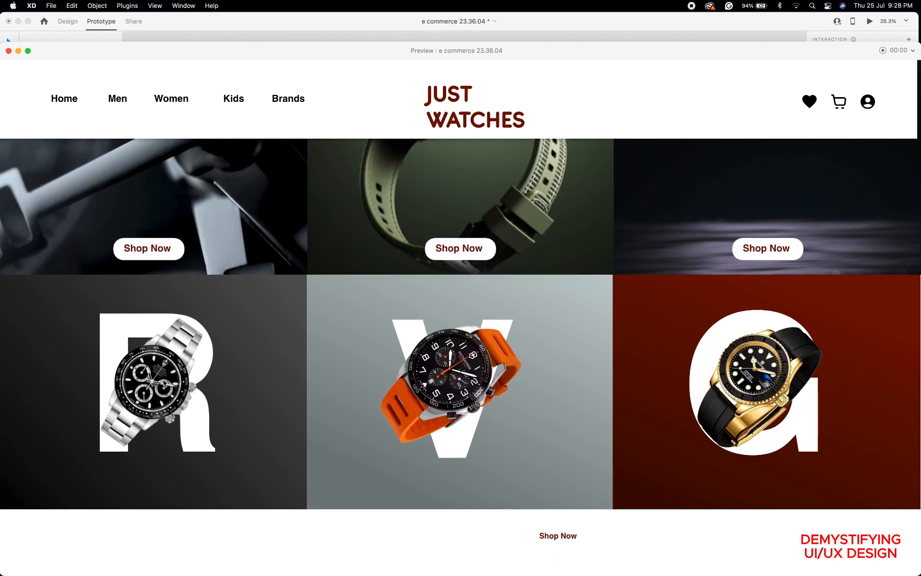
pyautogui.click(166, 387)
pyautogui.click(9, 52)
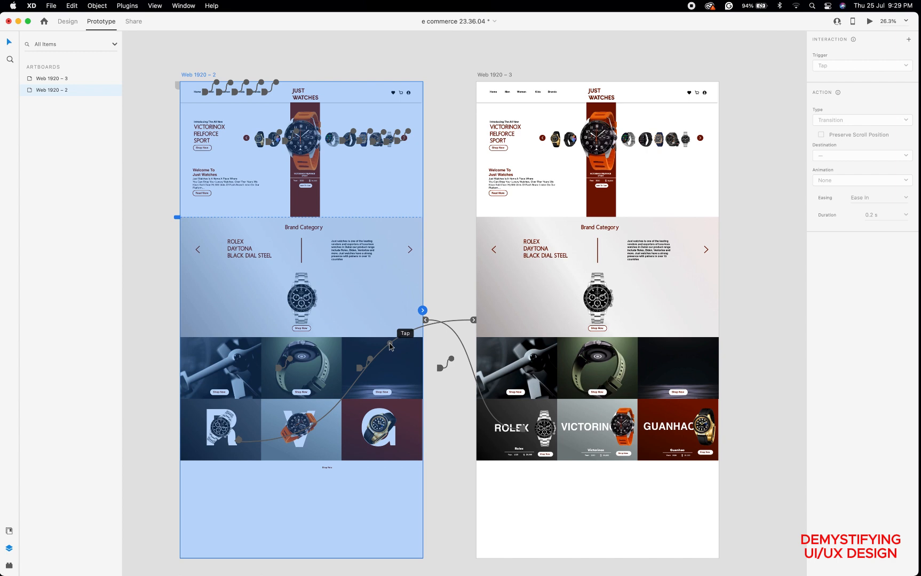
# Change the easing of the Rolex watch's interaction from Web 1920 – 2 to Web 1920 – 3 to Ease In-Out.
pyautogui.click(390, 346)
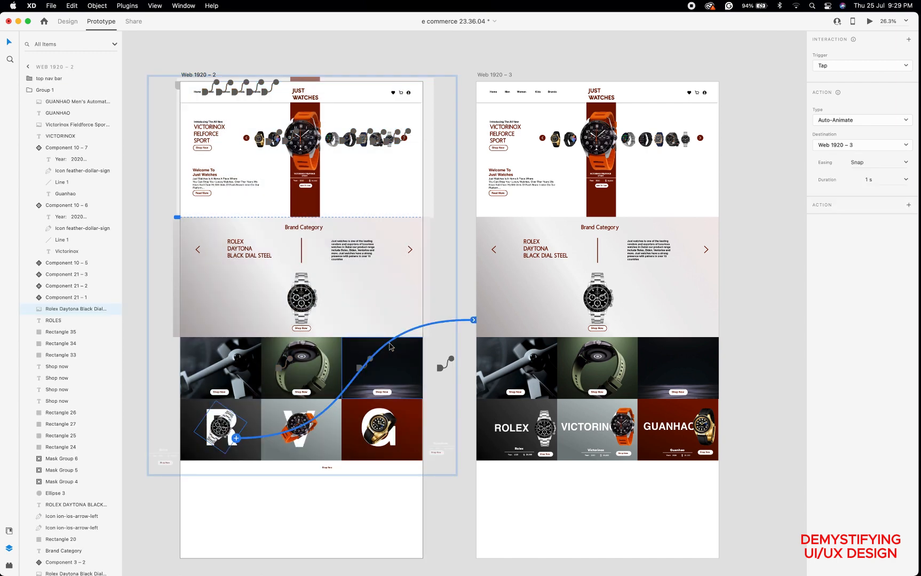
pyautogui.click(905, 165)
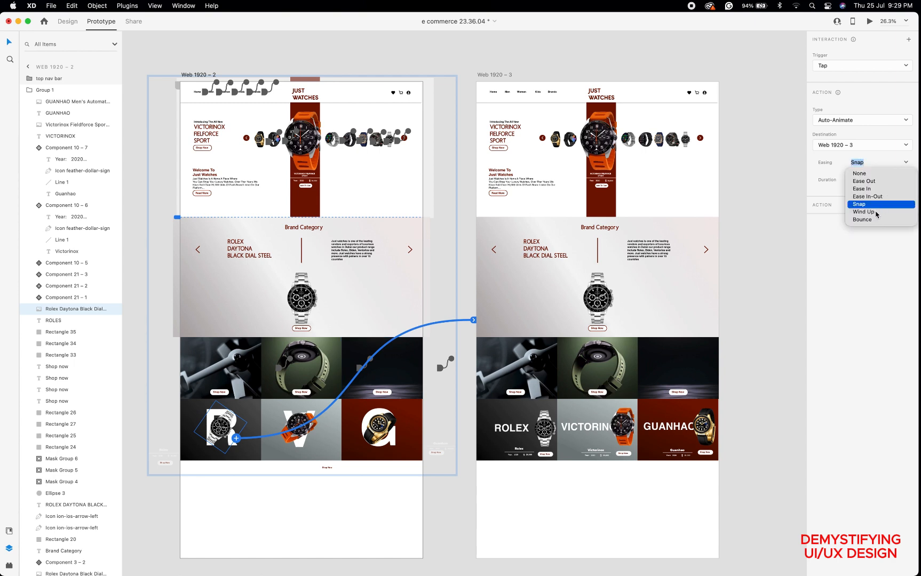
pyautogui.click(868, 196)
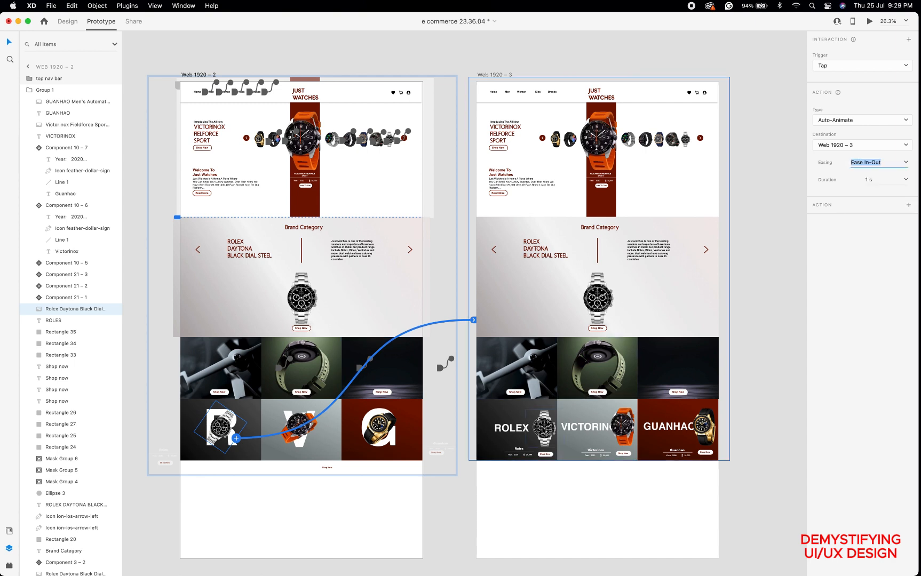
# Set the easing of the Rolex watch's return interaction from Web 1920 – 3 to Web 1920 – 2 to Ease In-Out.
pyautogui.click(544, 427)
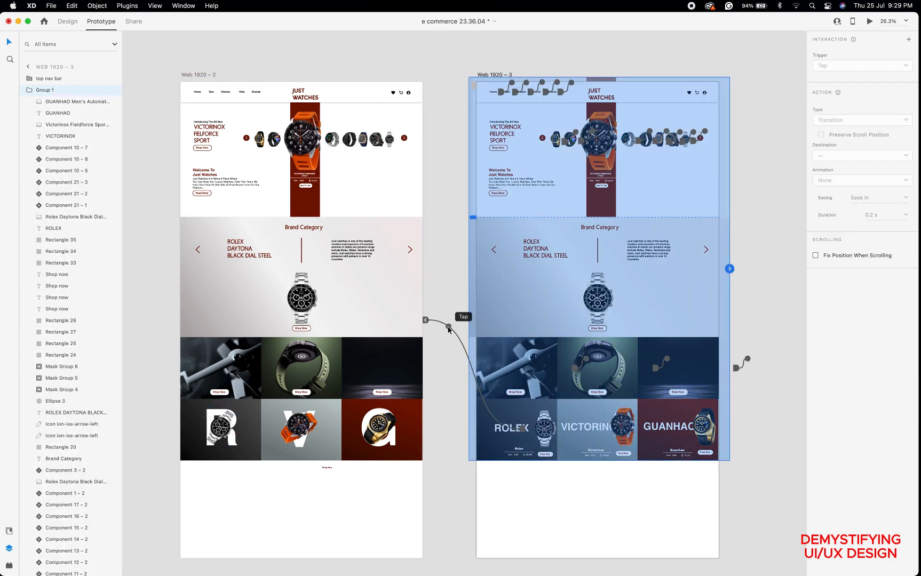
pyautogui.click(449, 328)
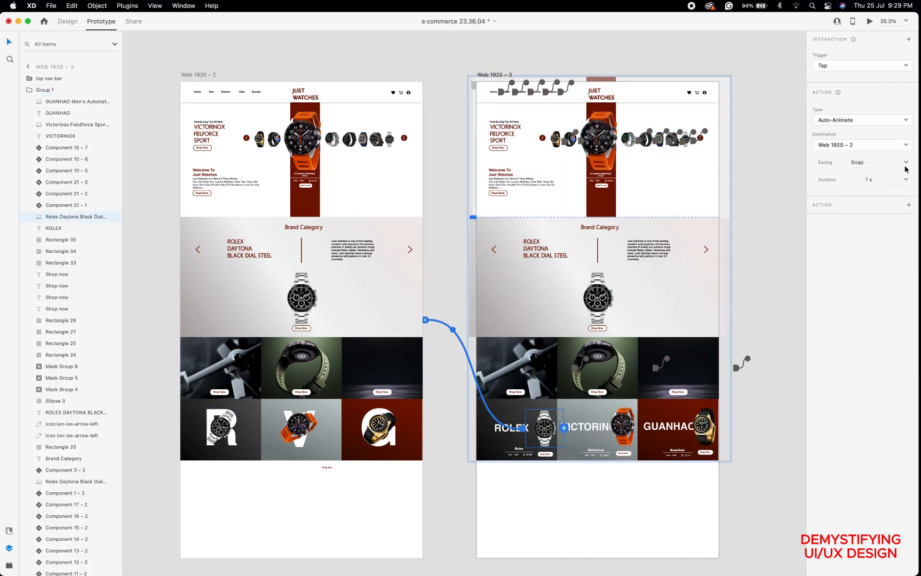
pyautogui.click(905, 163)
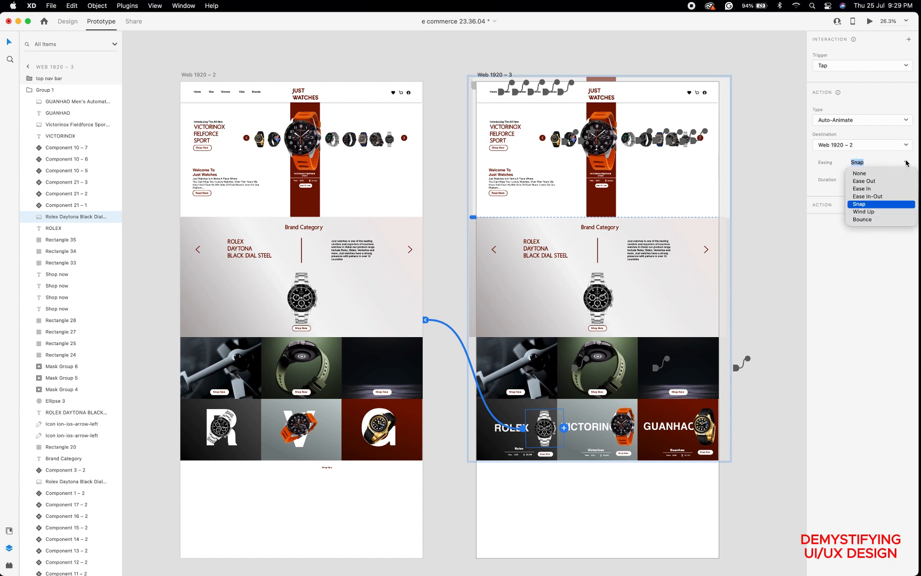
pyautogui.click(867, 197)
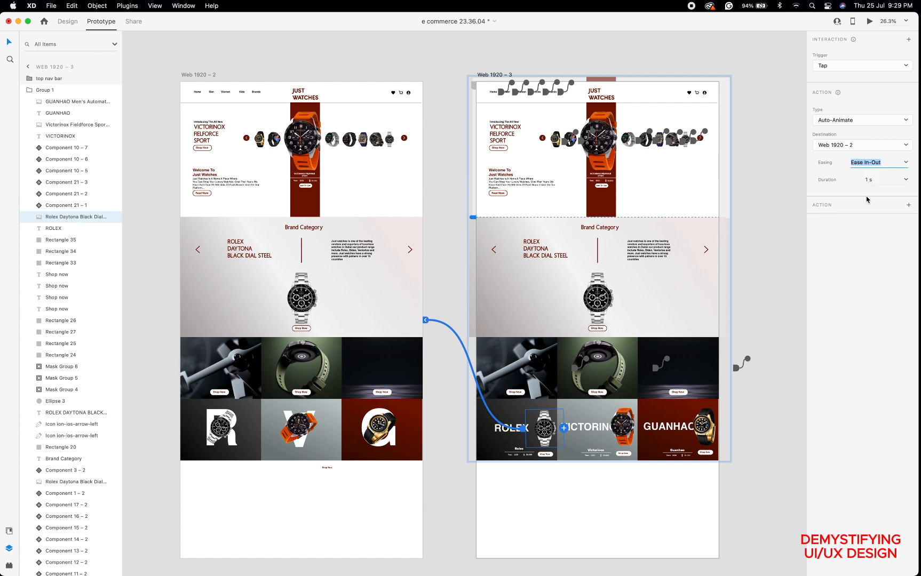
# Preview the prototype from Web 1920 – 2 again and test the Rolex watch's tap transition with Ease In-Out, then close the preview.
pyautogui.click(198, 75)
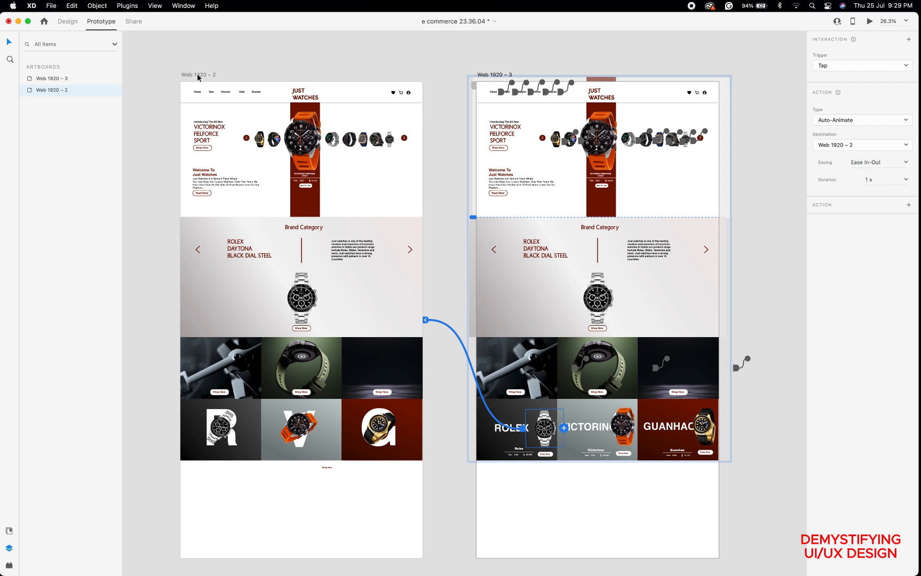
pyautogui.click(198, 77)
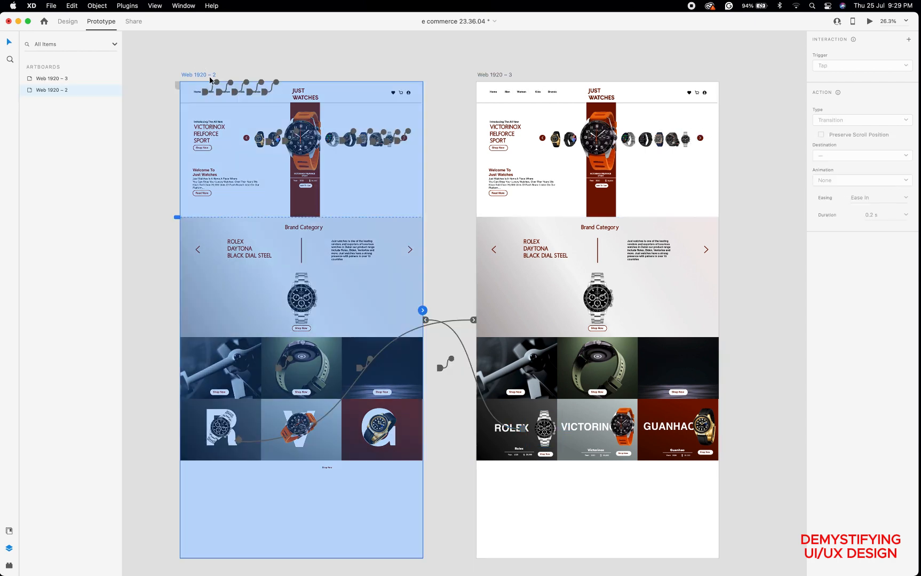
pyautogui.click(870, 22)
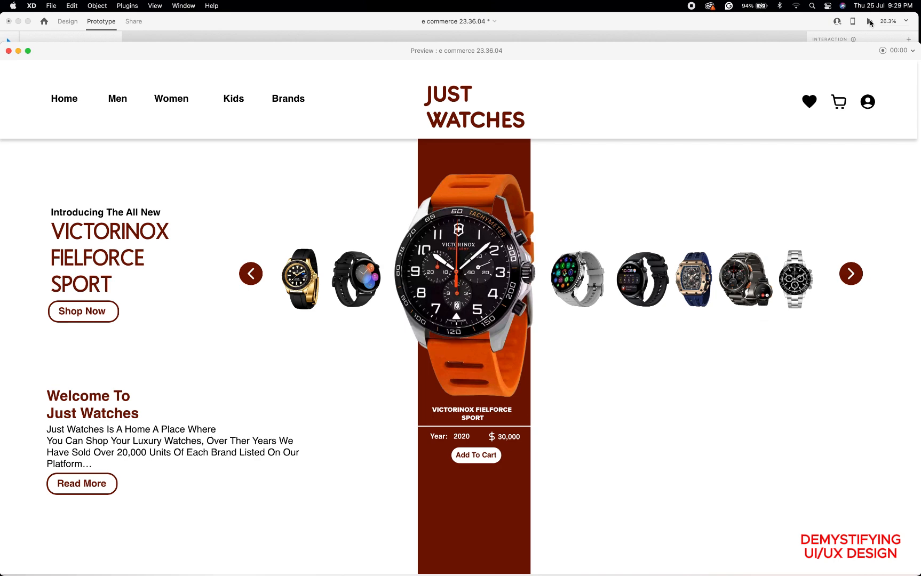
pyautogui.scroll(-5, 547, 433)
pyautogui.scroll(-10, 547, 433)
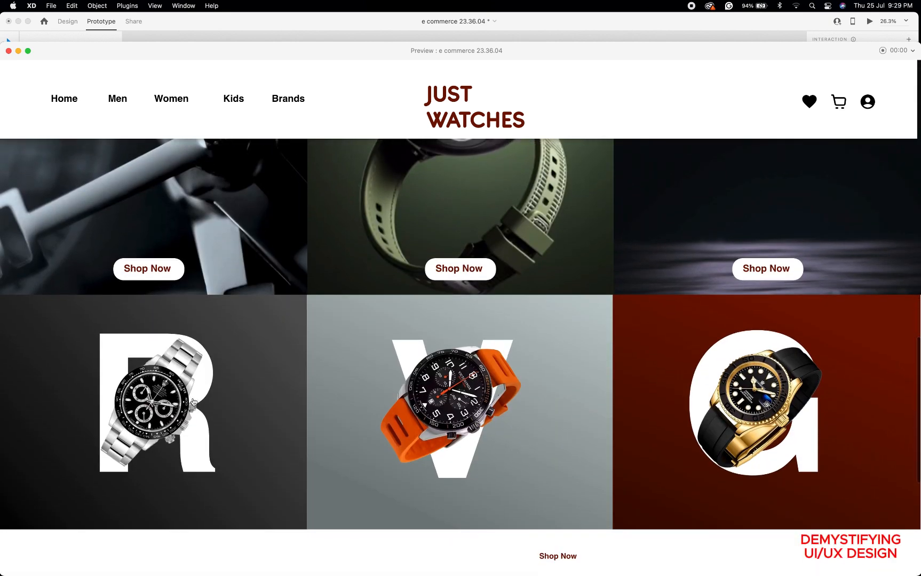
pyautogui.click(169, 401)
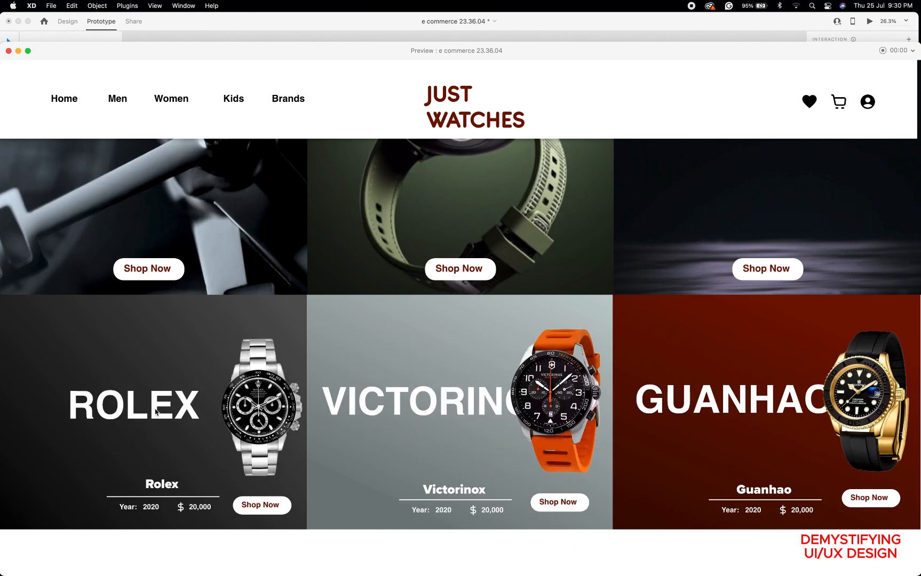
pyautogui.click(8, 51)
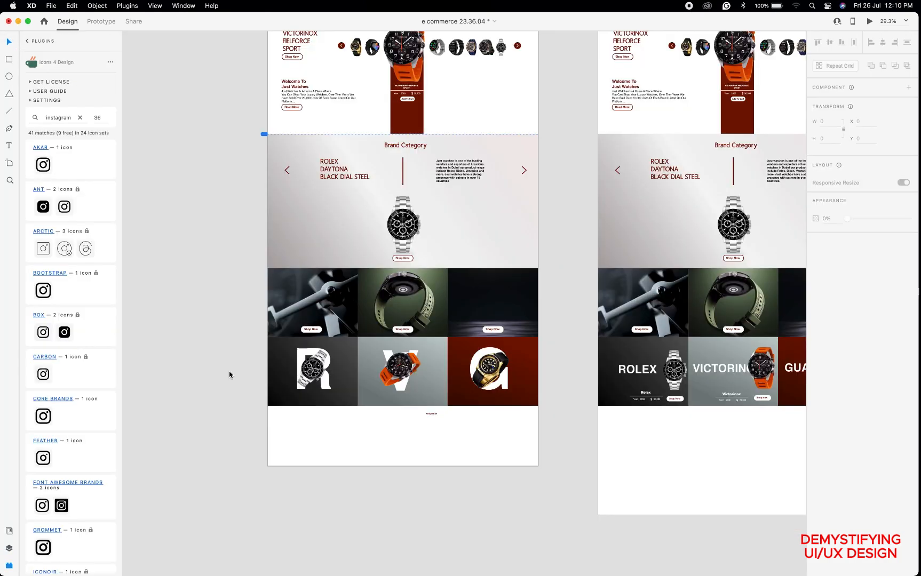
# Draw a borderless footer rectangle of about 1920 × 431 below the brand tiles on Web 1920 – 2 and fill it with #000000.
pyautogui.scroll(-2, 229, 375)
pyautogui.scroll(4, 229, 375)
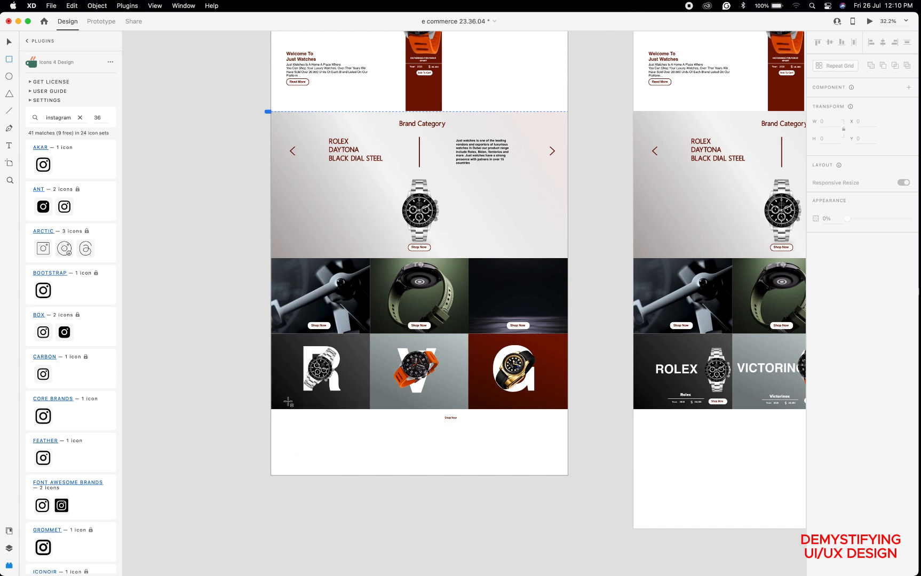
pyautogui.moveTo(272, 409)
pyautogui.mouseDown()
pyautogui.moveTo(370, 472)
pyautogui.moveTo(569, 475)
pyautogui.mouseUp()
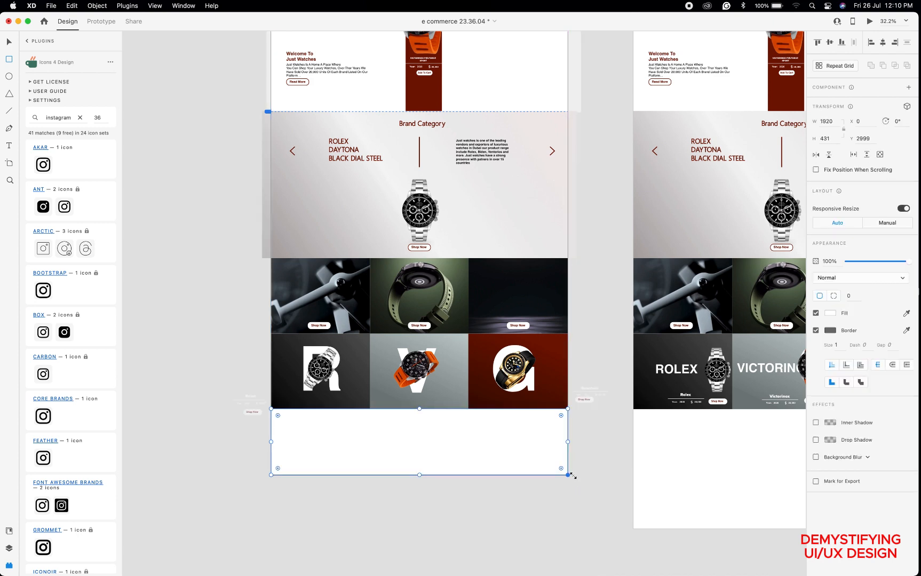
pyautogui.click(815, 330)
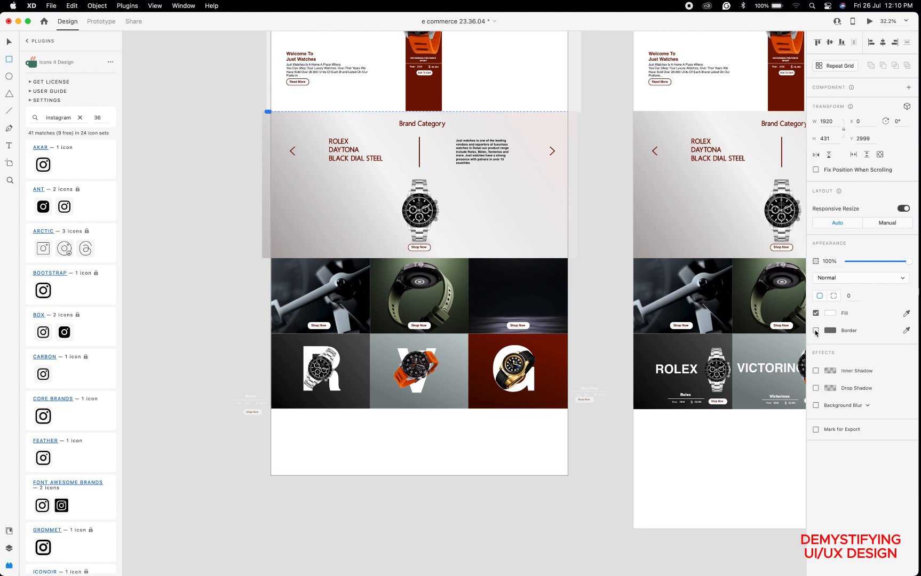
pyautogui.click(831, 314)
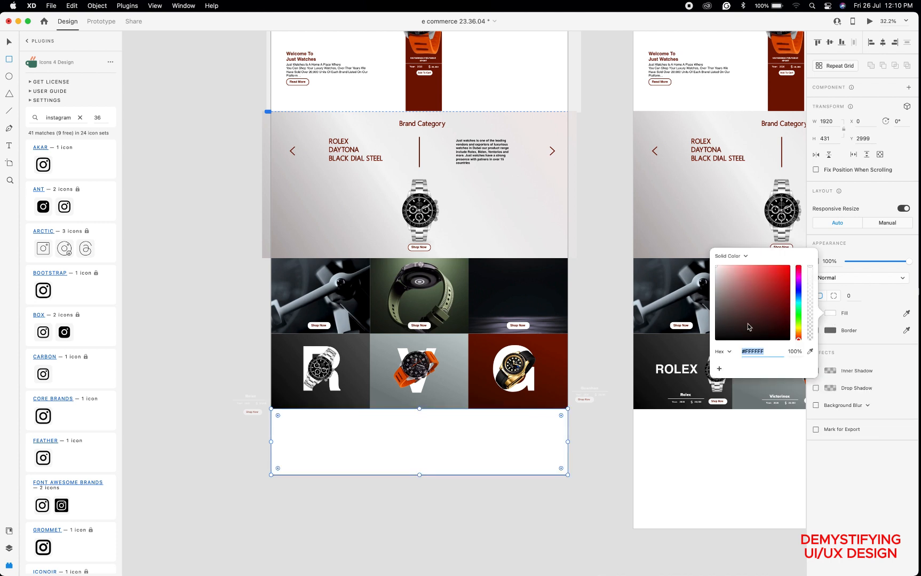
pyautogui.write('000000')
pyautogui.press('Return')
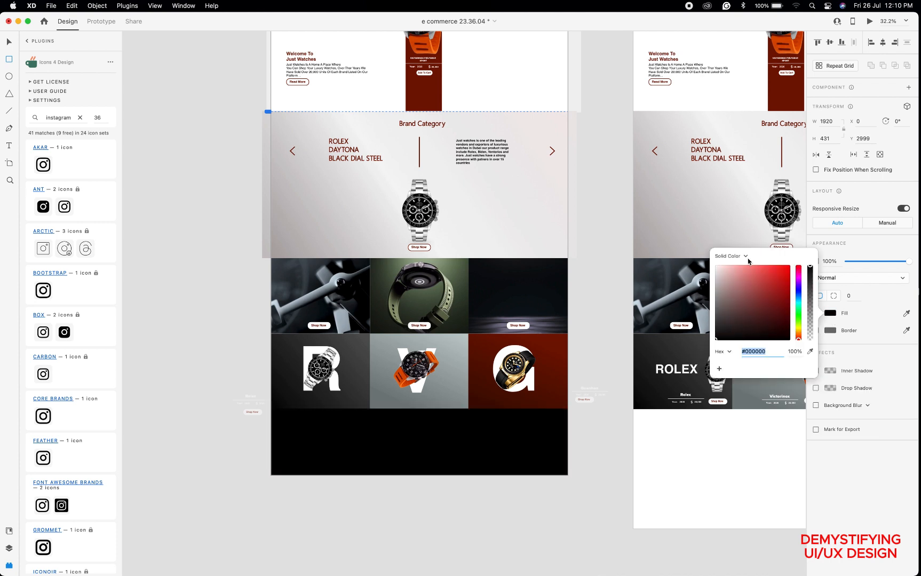
# Change the footer's fill to a vertical linear gradient from #545454 above the rectangle down to #000000 at its lower edge.
pyautogui.click(747, 257)
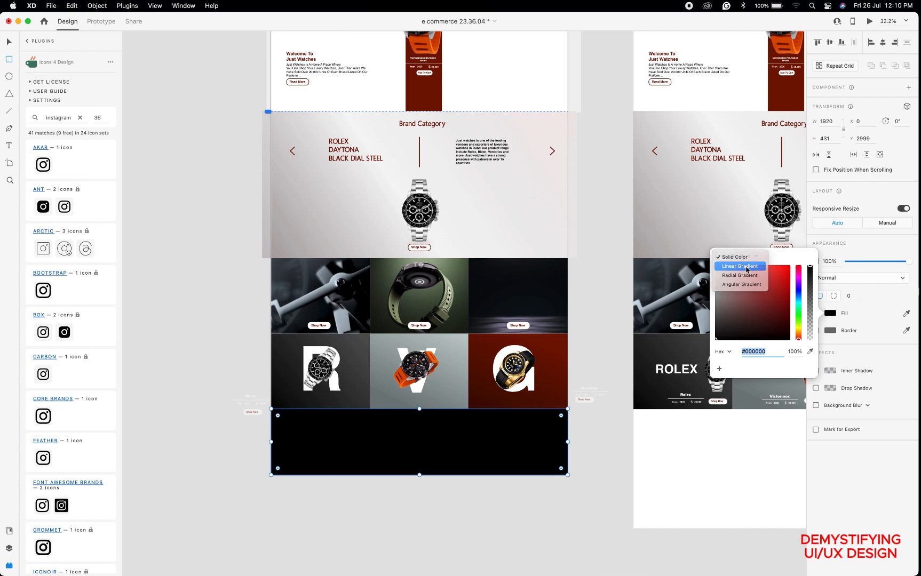
pyautogui.click(745, 266)
pyautogui.moveTo(420, 410)
pyautogui.mouseDown()
pyautogui.moveTo(355, 468)
pyautogui.moveTo(368, 516)
pyautogui.moveTo(426, 516)
pyautogui.moveTo(422, 525)
pyautogui.mouseUp()
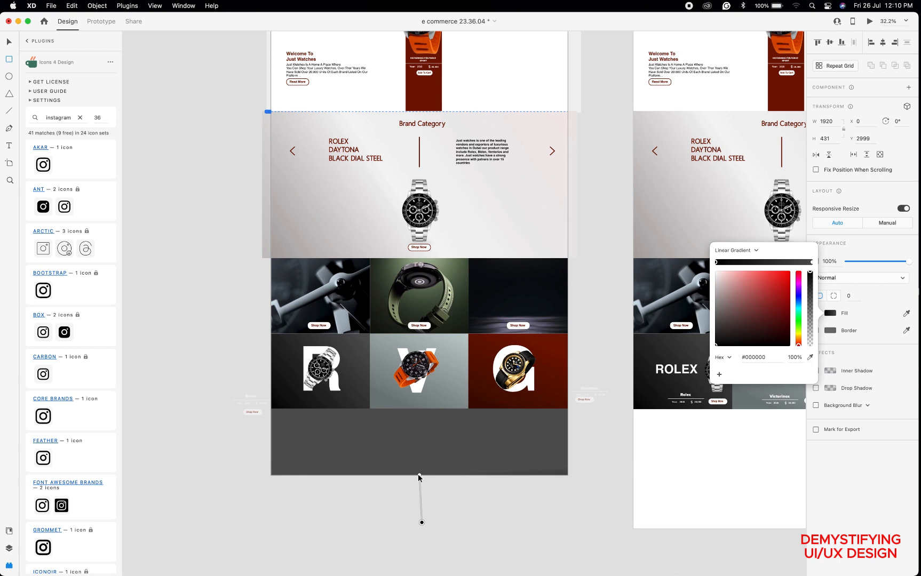
pyautogui.moveTo(420, 475)
pyautogui.mouseDown()
pyautogui.moveTo(425, 398)
pyautogui.moveTo(410, 336)
pyautogui.moveTo(425, 326)
pyautogui.mouseUp()
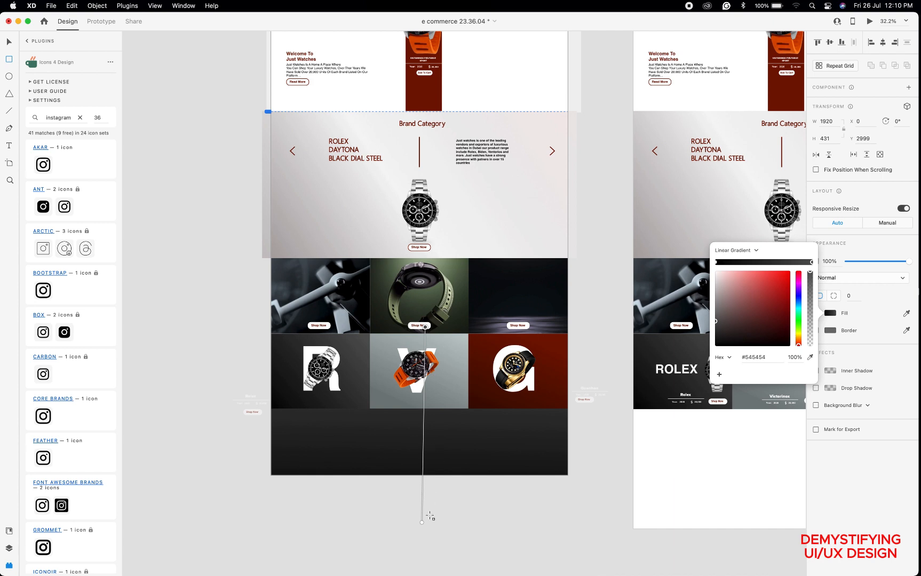
pyautogui.moveTo(422, 523); pyautogui.dragTo(426, 477)
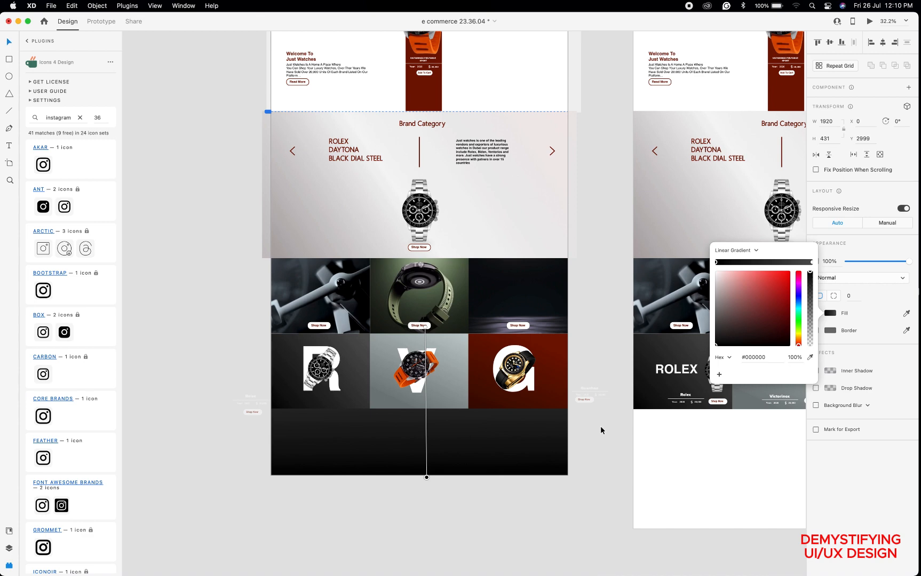
pyautogui.press('Escape')
# Copy the JUST WATCHES logo text from the top nav bar of Web 1920 – 2 and paste it onto the same artboard.
pyautogui.scroll(4, 600, 429)
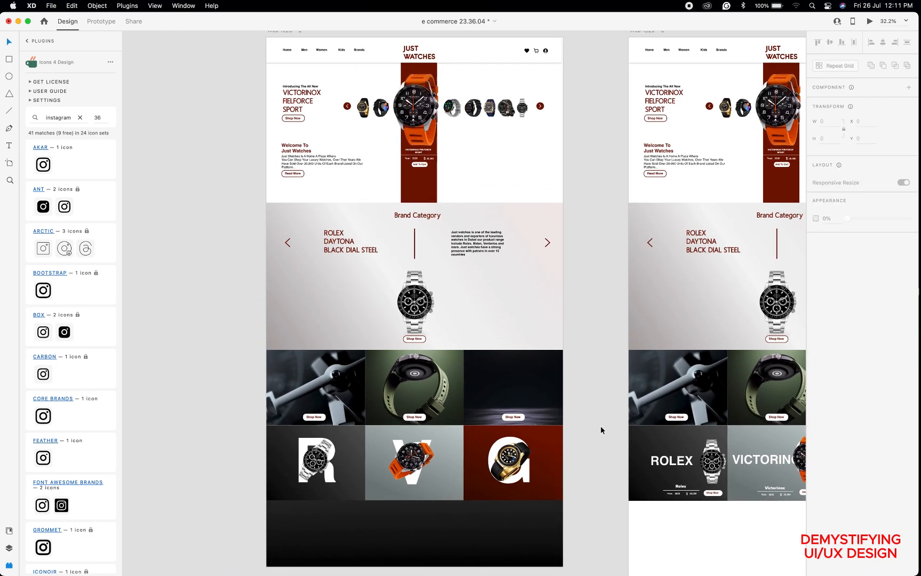
pyautogui.scroll(2, 600, 430)
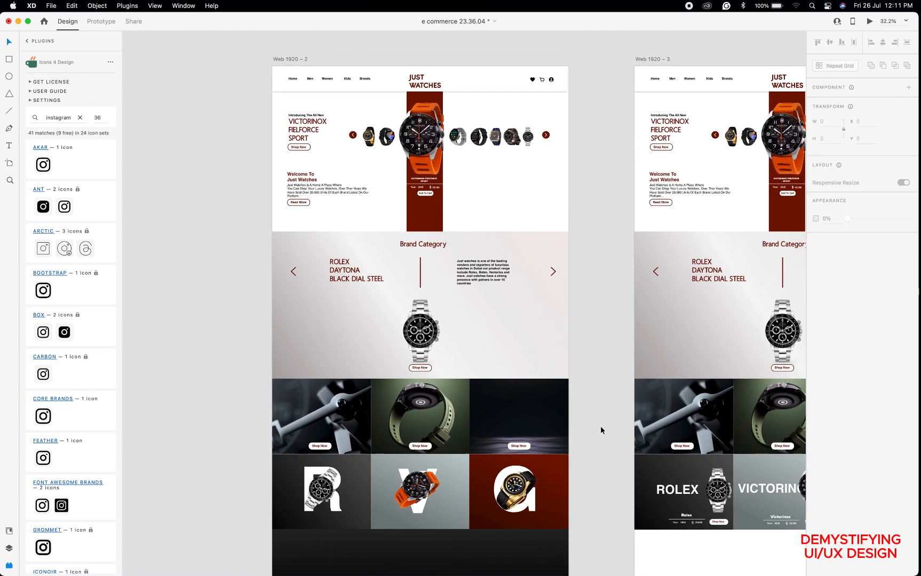
pyautogui.click(421, 91)
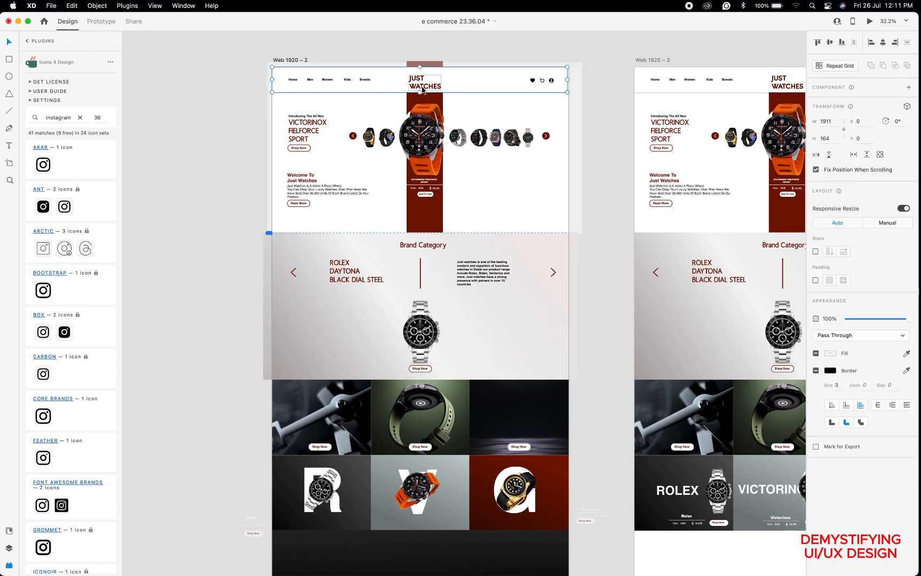
pyautogui.doubleClick(423, 91)
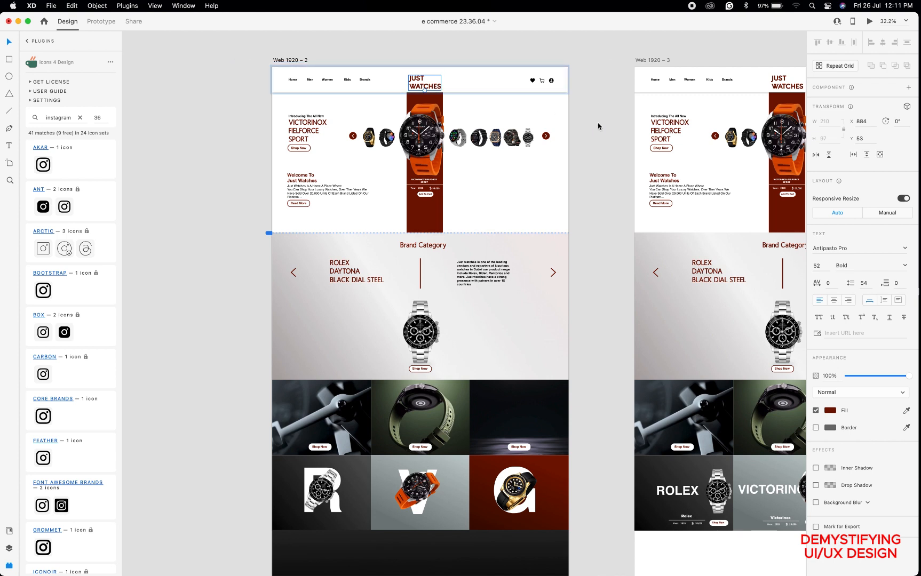
pyautogui.scroll(-5, 598, 122)
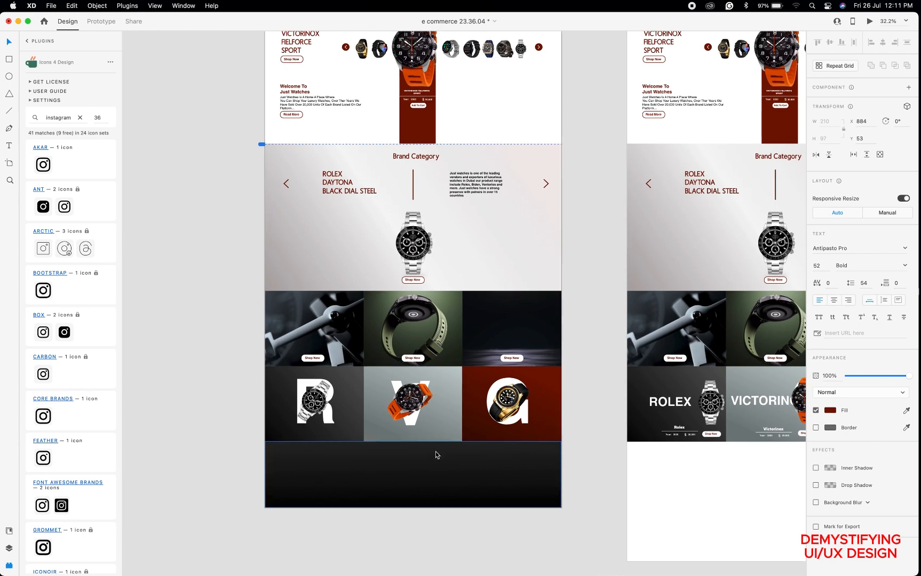
pyautogui.click(430, 474)
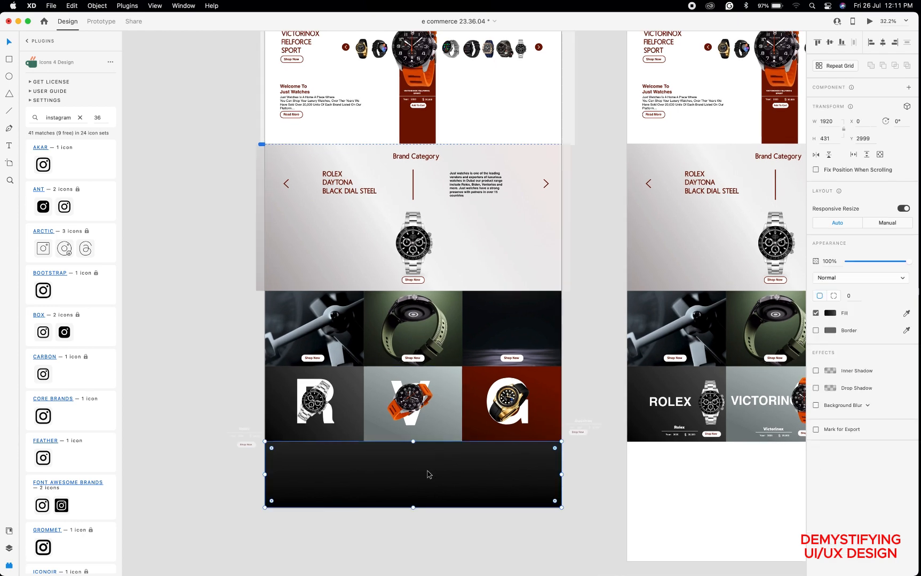
pyautogui.press('super+v')
# Move the pasted JUST WATCHES logo into the footer at about X 1529, Y 3061 and recolour it with the document colour #FF2900.
pyautogui.scroll(9, 428, 436)
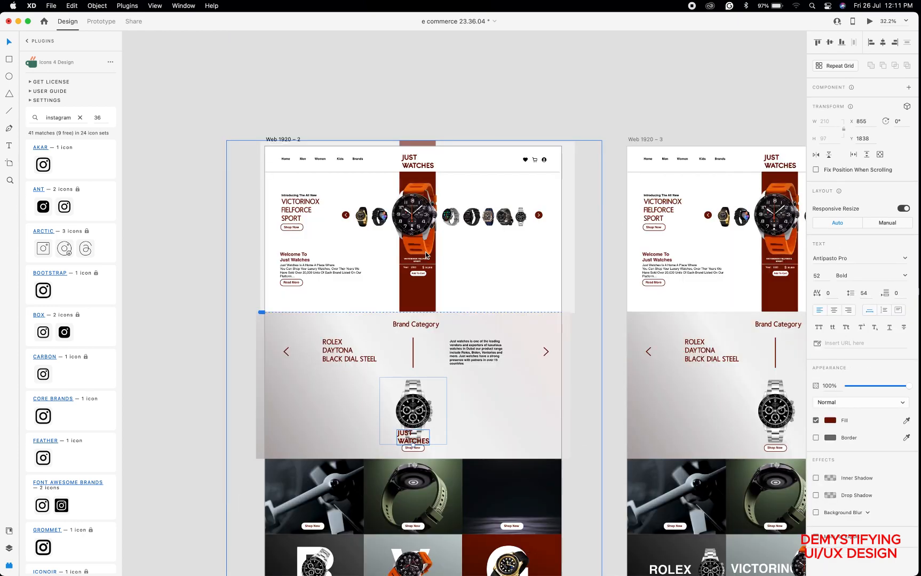
pyautogui.scroll(-10, 426, 256)
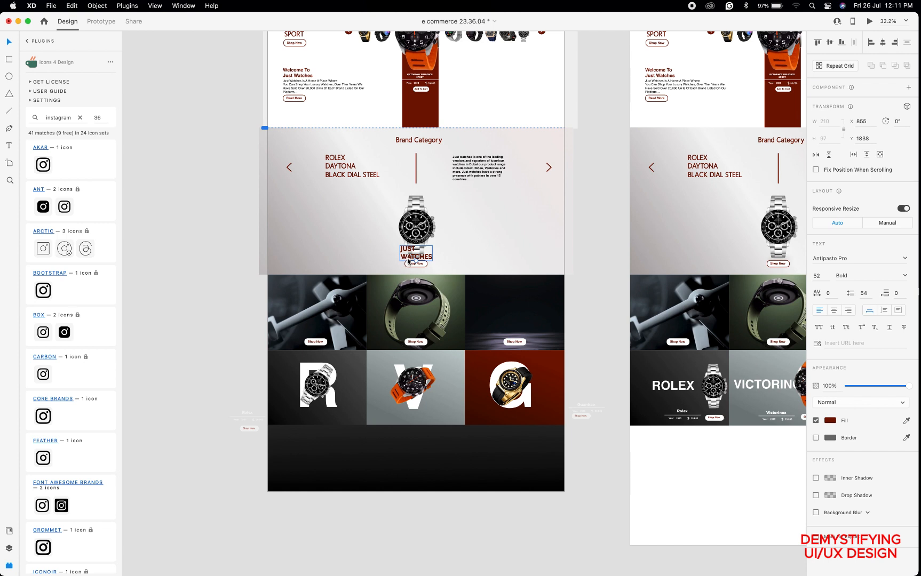
pyautogui.moveTo(410, 260); pyautogui.dragTo(511, 448)
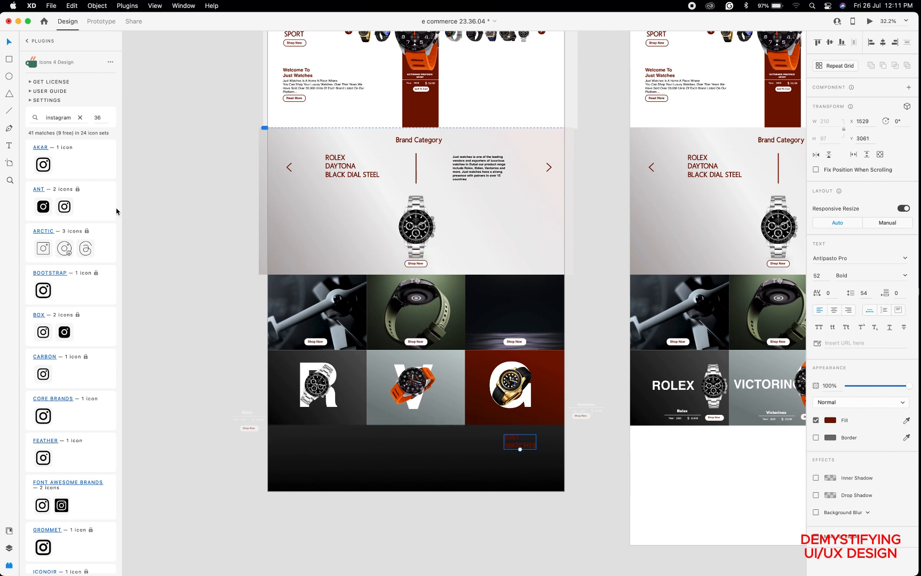
pyautogui.click(9, 530)
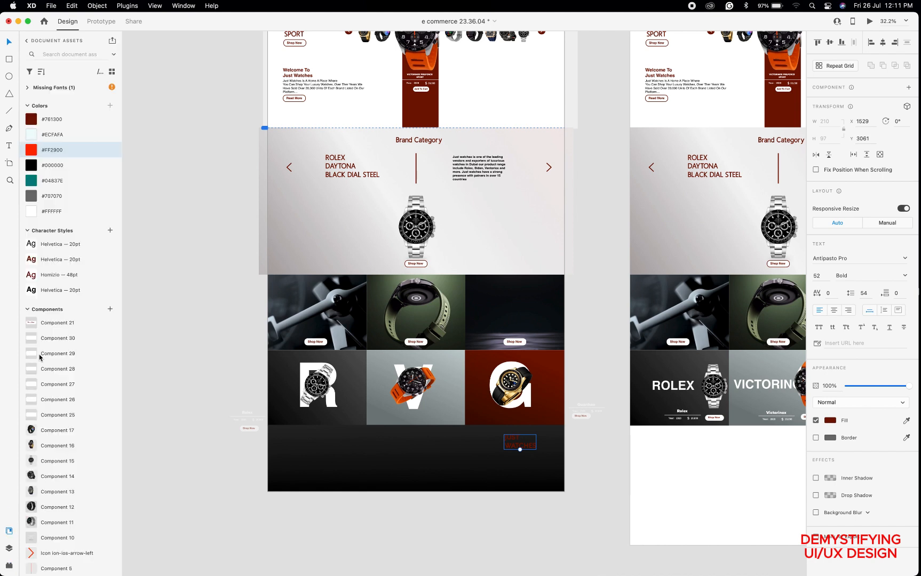
pyautogui.click(33, 149)
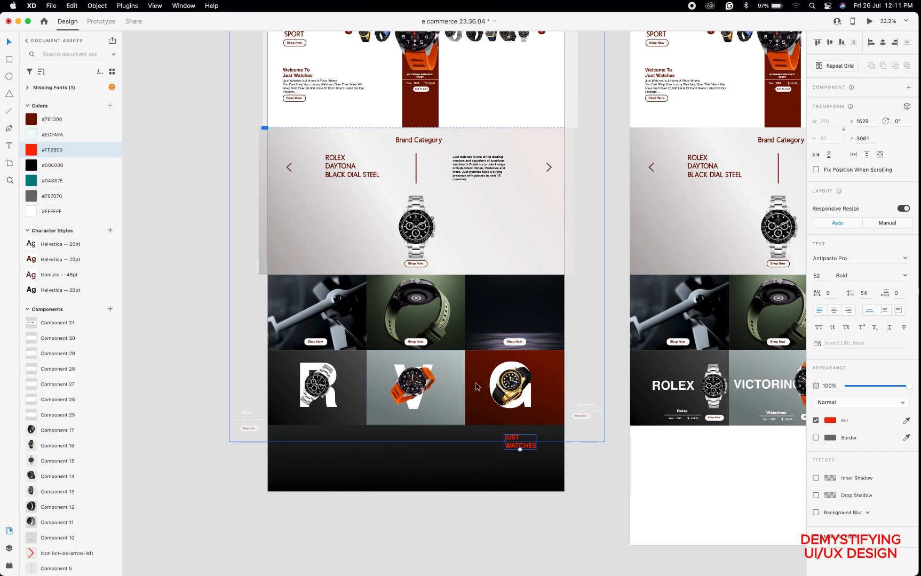
# Insert the Akar Instagram icon from the Icons 4 Design plugin and place it just below the footer logo at about X 1520, Y 3182.
pyautogui.click(10, 564)
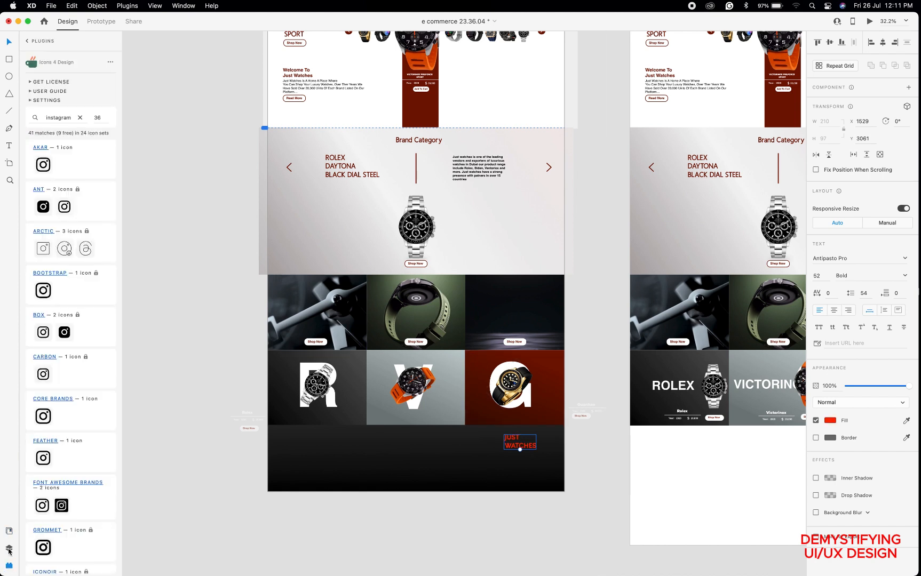
pyautogui.click(44, 167)
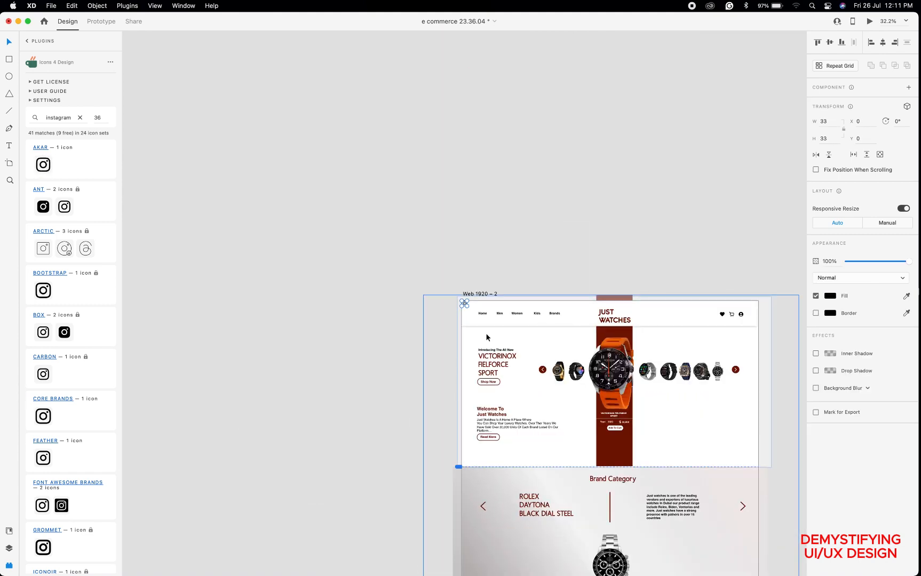
pyautogui.scroll(5, 486, 338)
pyautogui.scroll(-4, 486, 337)
pyautogui.hscroll(4, 486, 337)
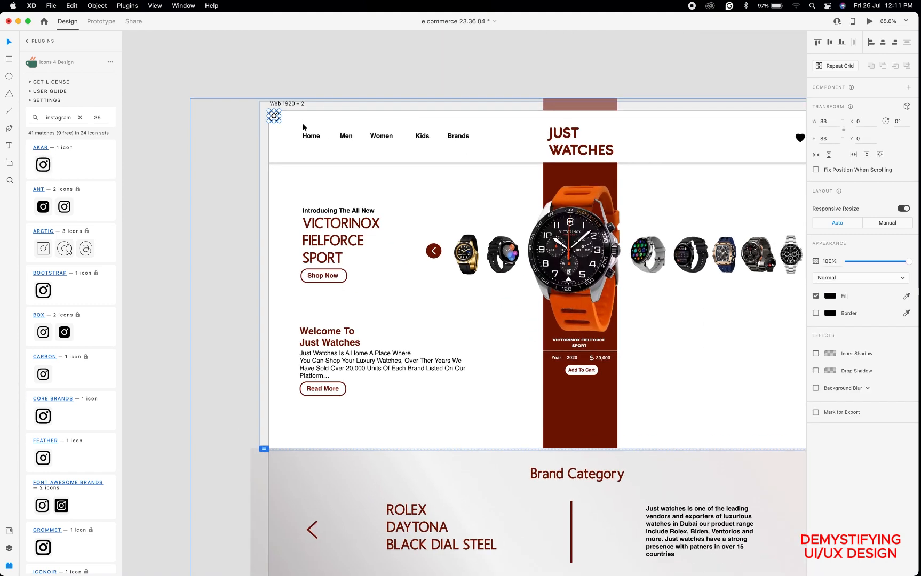
pyautogui.click(279, 149)
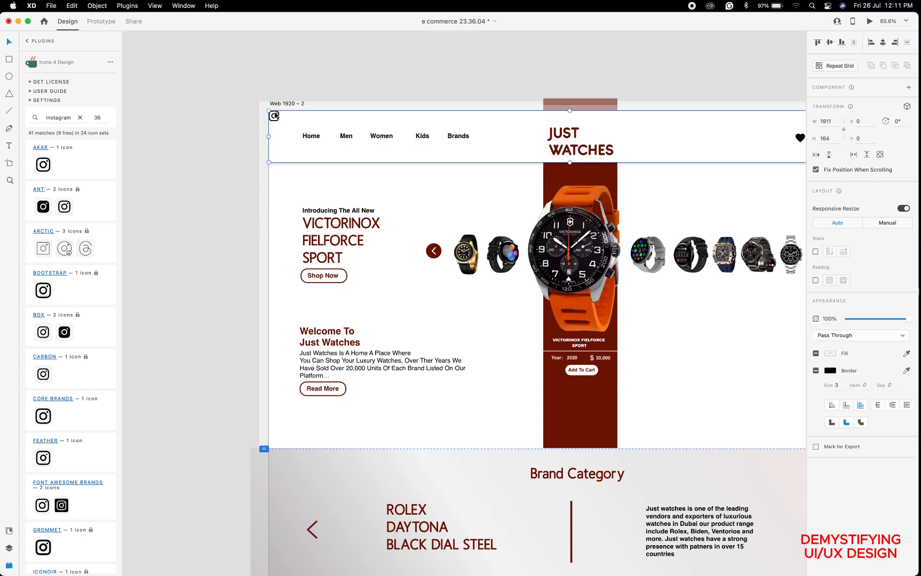
pyautogui.moveTo(275, 118); pyautogui.dragTo(590, 385)
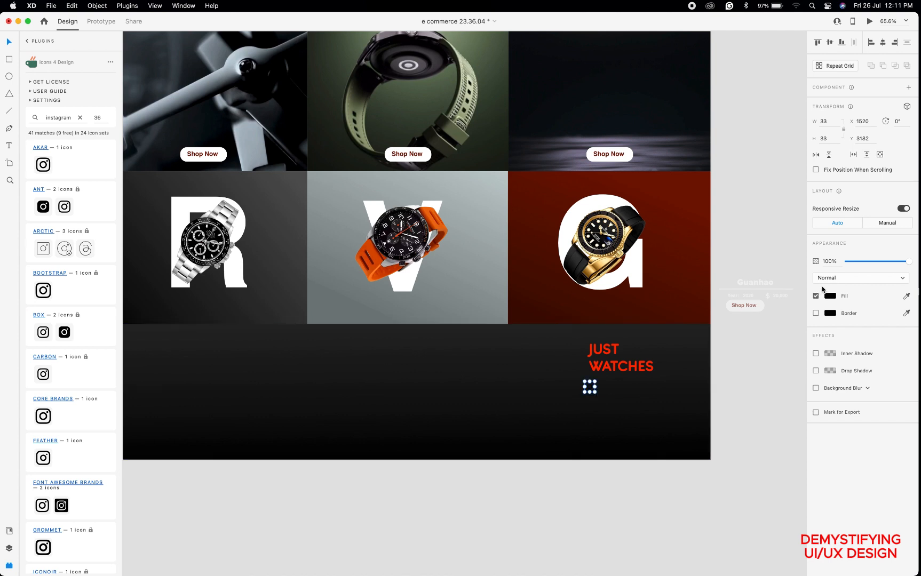
# Fill the Instagram icon with #FFFFFF, then slightly enlarge it and line up the logo above its left edge at X 1513.
pyautogui.click(830, 296)
pyautogui.moveTo(751, 260); pyautogui.dragTo(717, 248)
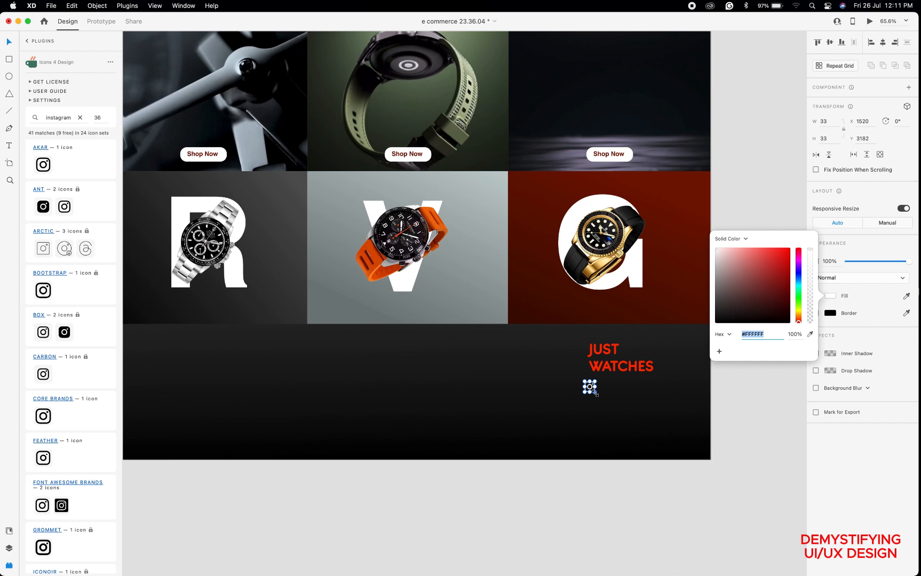
pyautogui.moveTo(596, 393); pyautogui.dragTo(596, 372)
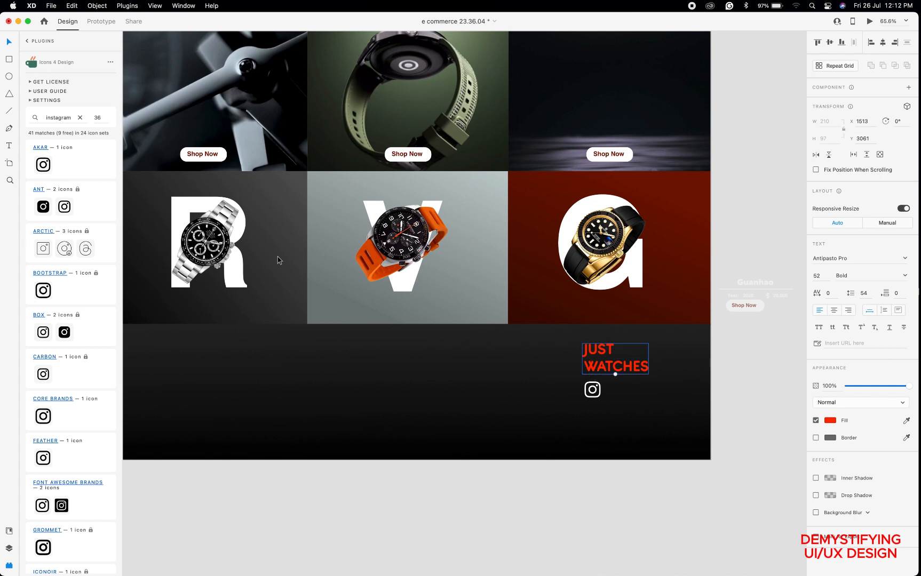
# Insert the Akar Facebook icon from the Icons 4 Design plugin and place it beside the footer's Instagram icon at about X 1593, Y 3189.
pyautogui.doubleClick(75, 116)
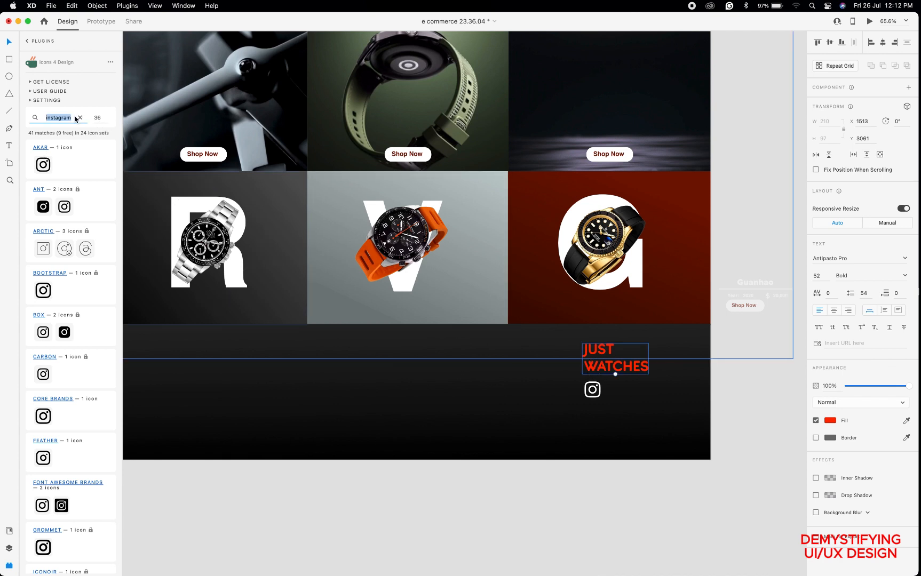
pyautogui.write('facebook')
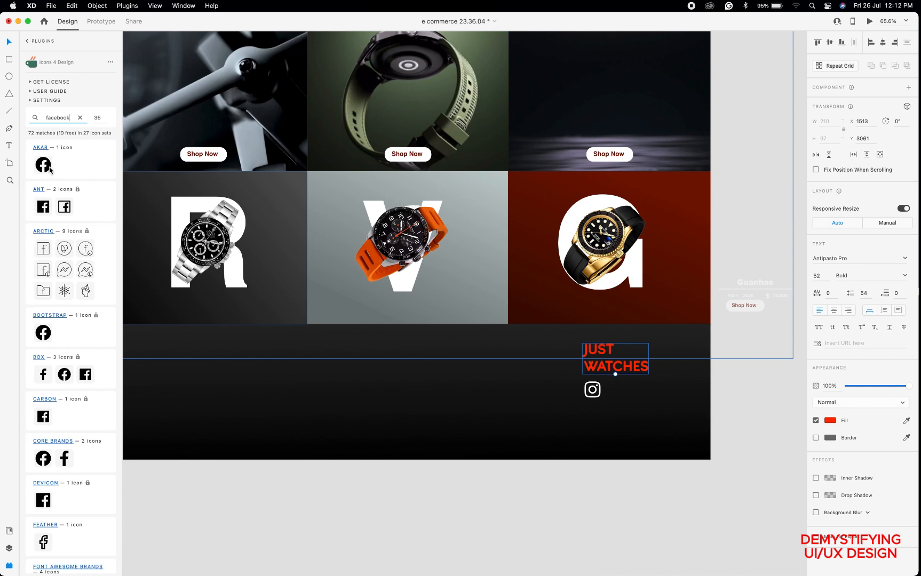
pyautogui.click(45, 166)
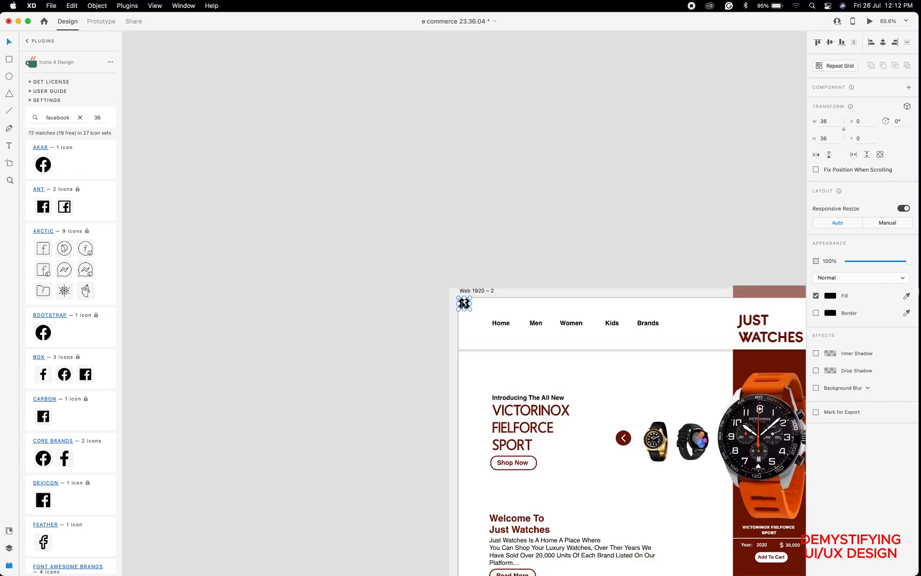
pyautogui.moveTo(463, 307); pyautogui.dragTo(646, 447)
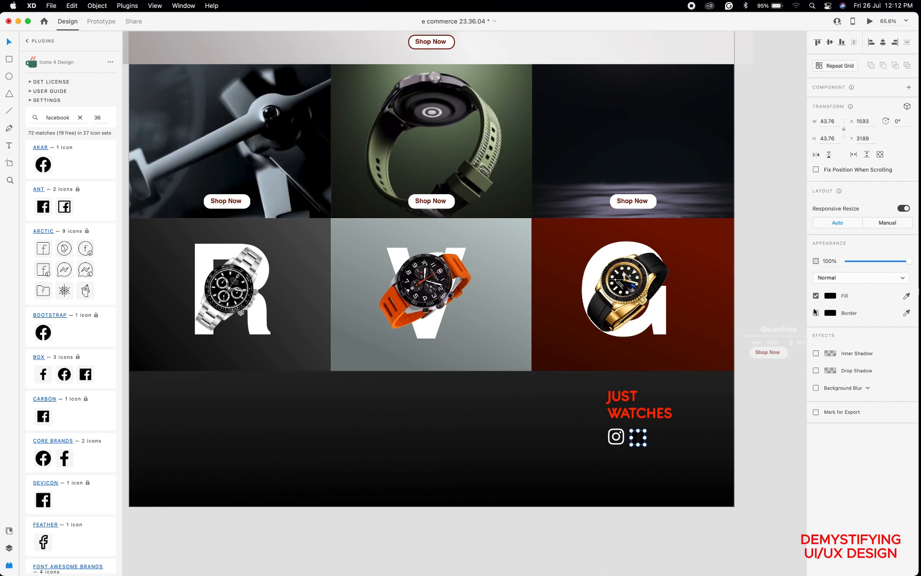
# Fill the Facebook icon with #FFFFFF and enlarge it to 50.76 by 50.76.
pyautogui.click(829, 296)
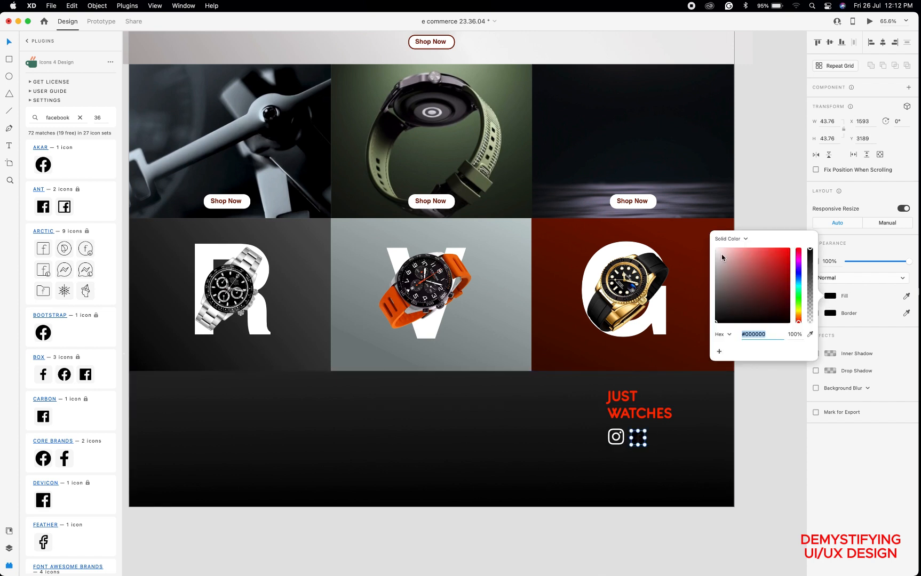
pyautogui.moveTo(721, 254); pyautogui.dragTo(682, 230)
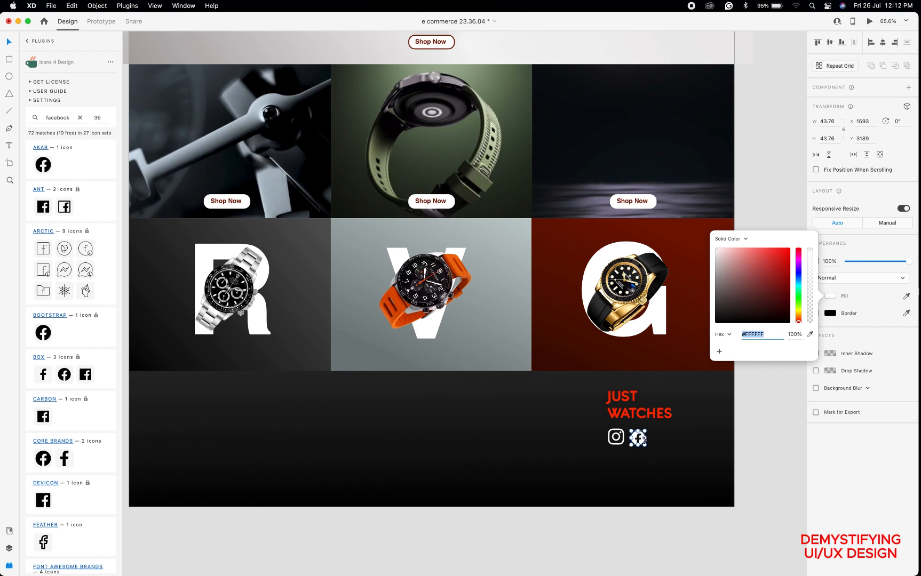
pyautogui.moveTo(647, 429); pyautogui.dragTo(649, 427)
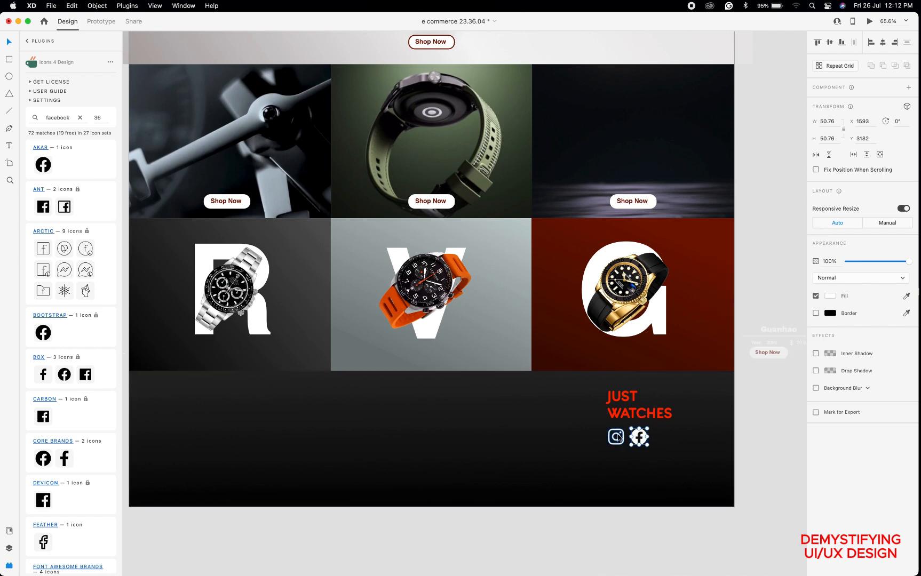
# Search the icons for "twitter" and place the Font Awesome Brands X icon right of the Facebook icon at about X 1666, Y 3198.
pyautogui.doubleClick(70, 117)
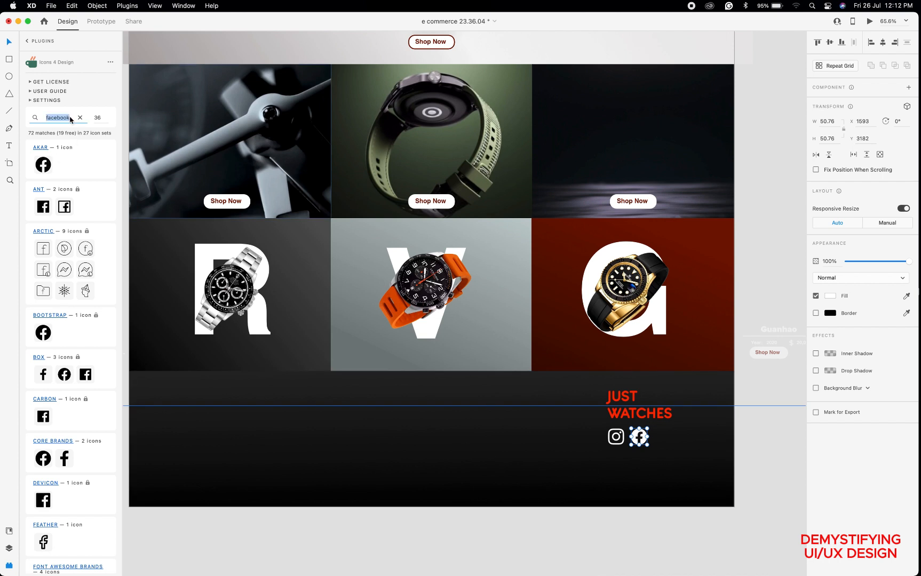
pyautogui.write('twitter')
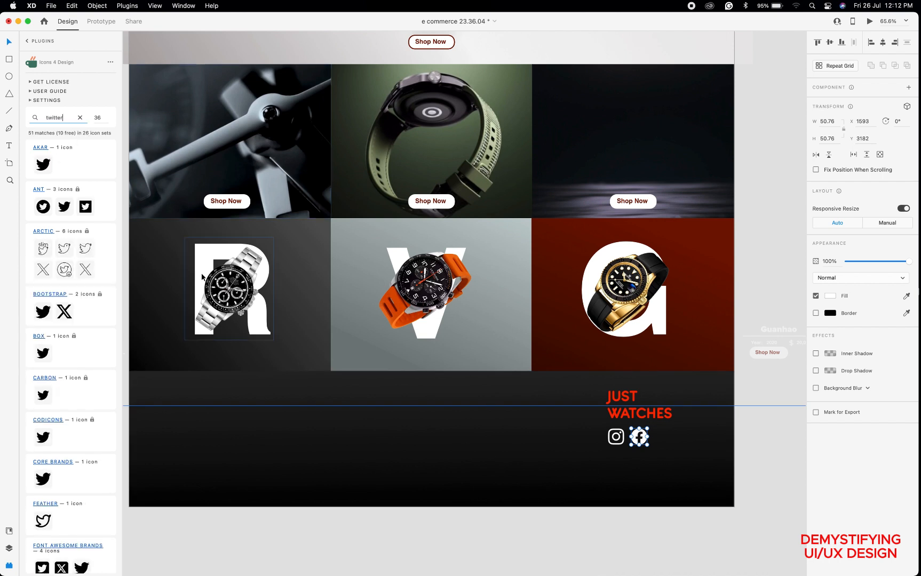
pyautogui.click(413, 430)
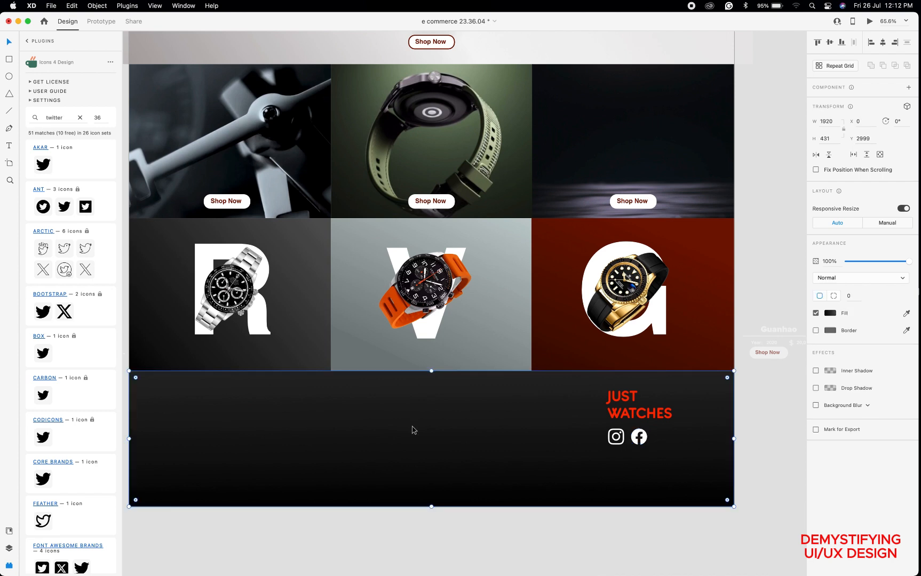
pyautogui.scroll(-2, 413, 430)
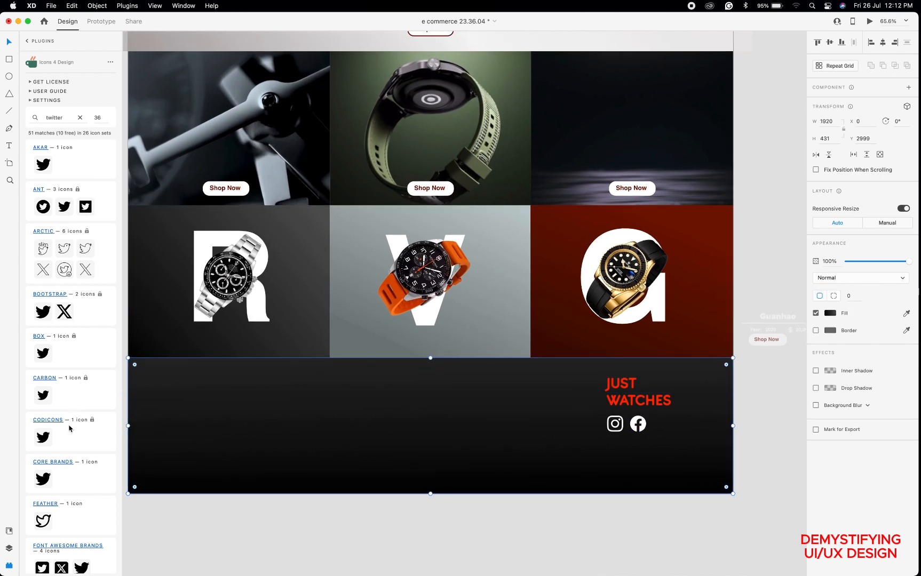
pyautogui.scroll(-10, 70, 428)
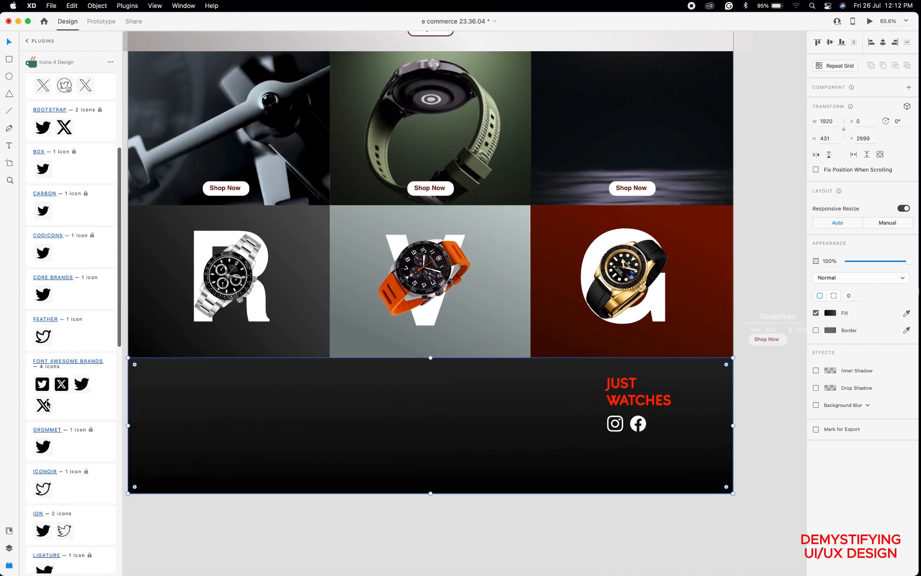
pyautogui.moveTo(47, 406); pyautogui.dragTo(675, 431)
pyautogui.click(723, 522)
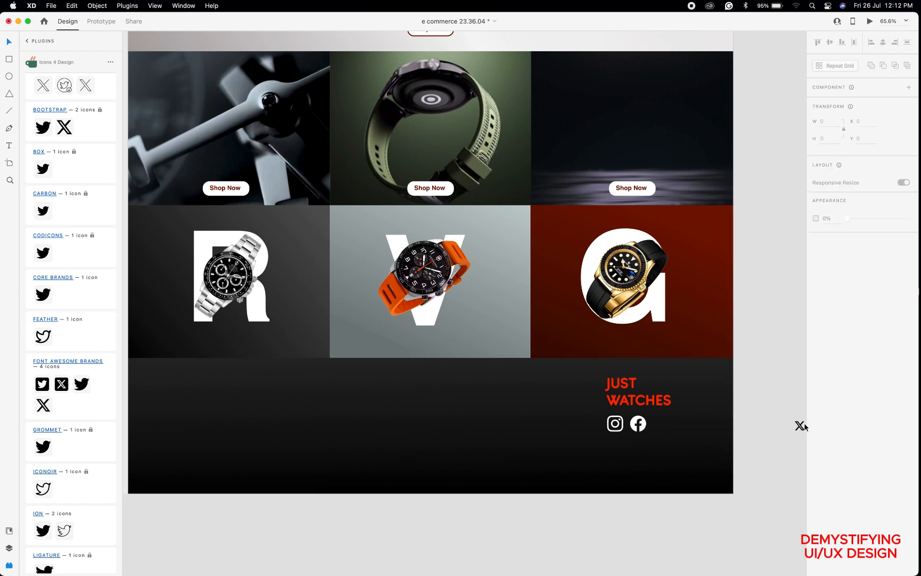
pyautogui.moveTo(799, 427); pyautogui.dragTo(660, 427)
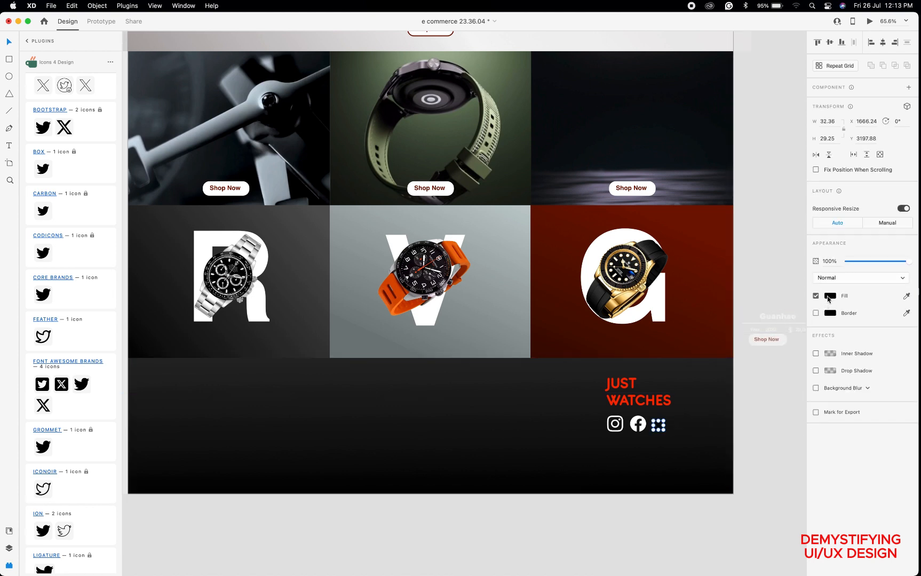
# Fill the X icon with #FFFFFF and enlarge it to about 42.57 by 38.48.
pyautogui.click(829, 296)
pyautogui.moveTo(728, 265); pyautogui.dragTo(716, 249)
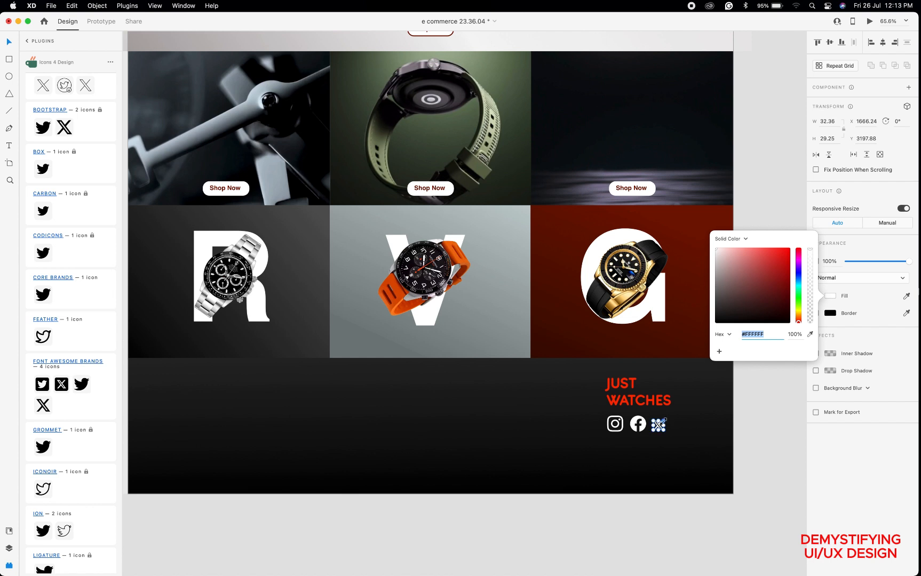
pyautogui.moveTo(663, 421); pyautogui.dragTo(669, 415)
pyautogui.hscroll(5, 669, 416)
pyautogui.scroll(-2, 669, 416)
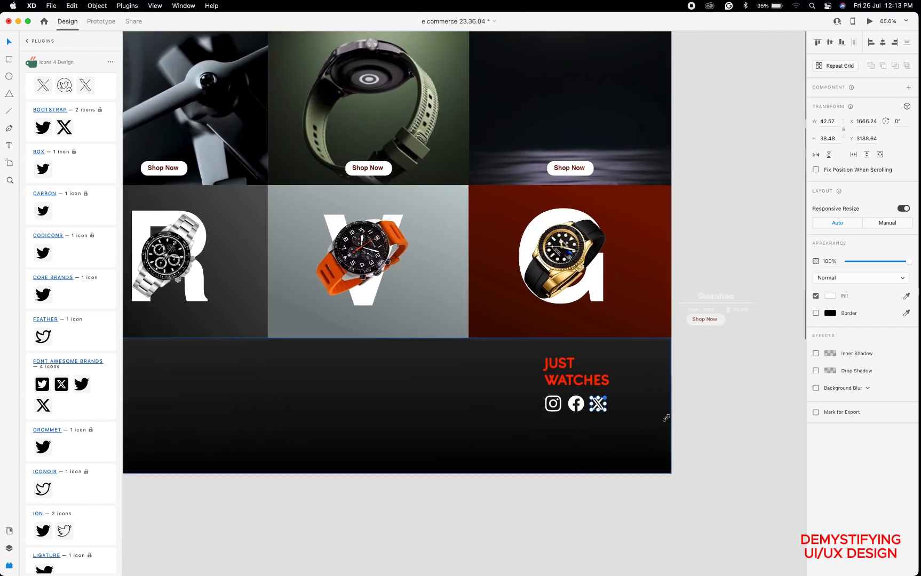
pyautogui.click(679, 429)
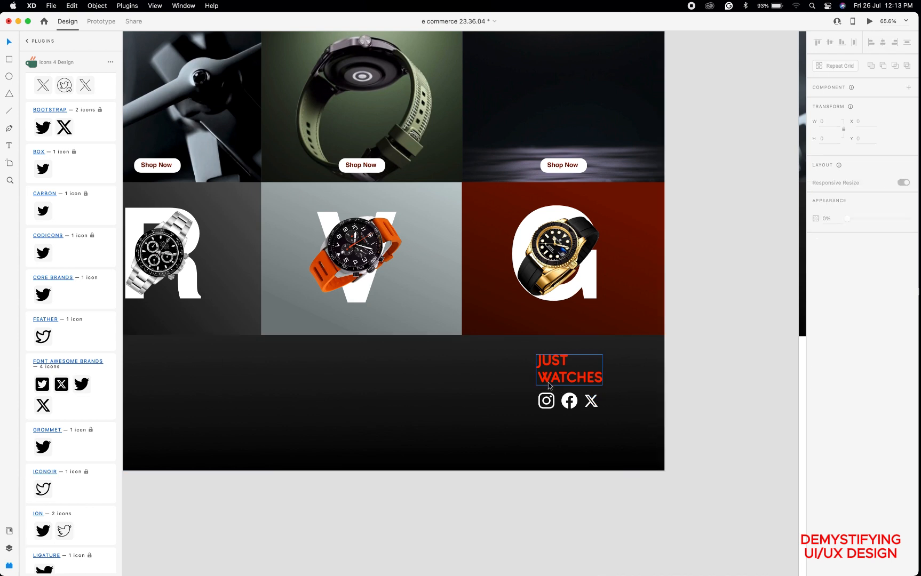
# Search the icons for "pin" and place the Akar Pinterest icon right of the footer's X icon at about X 1717, Y 3194.
pyautogui.scroll(5, 75, 155)
pyautogui.scroll(-2, 75, 155)
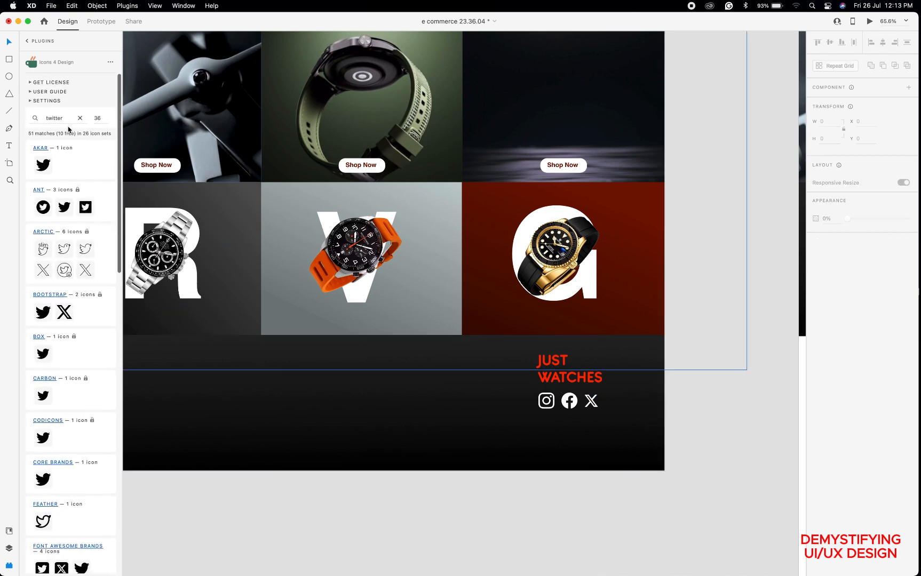
pyautogui.doubleClick(65, 120)
pyautogui.write('pin')
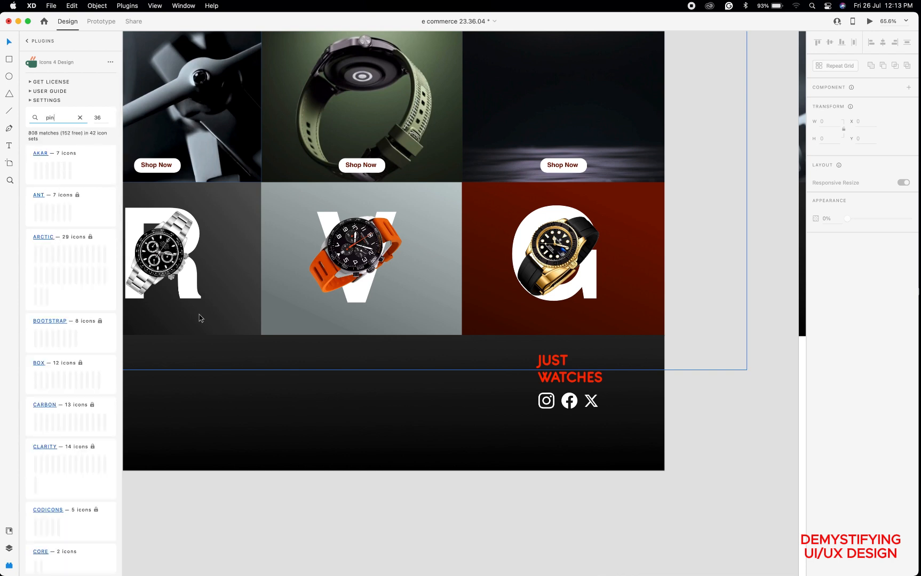
pyautogui.click(345, 424)
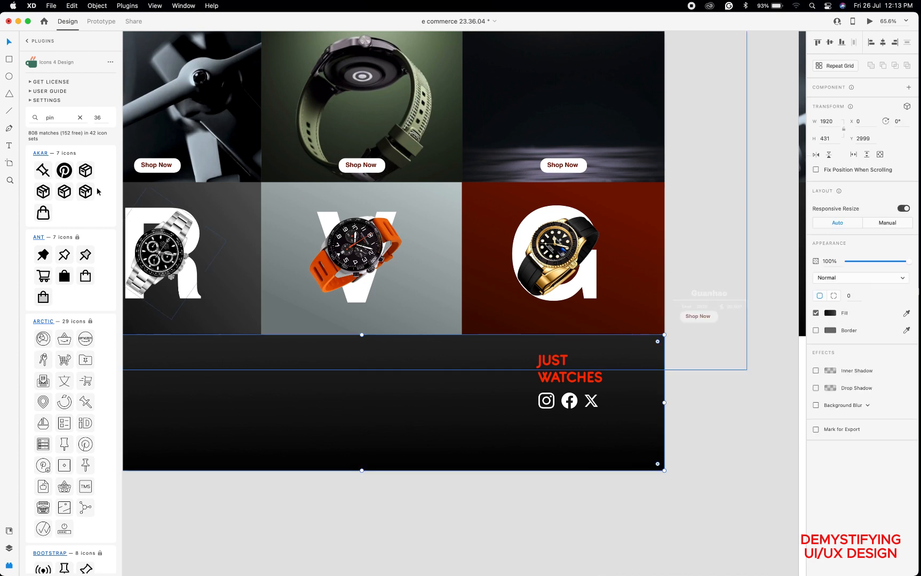
pyautogui.moveTo(70, 170); pyautogui.dragTo(730, 401)
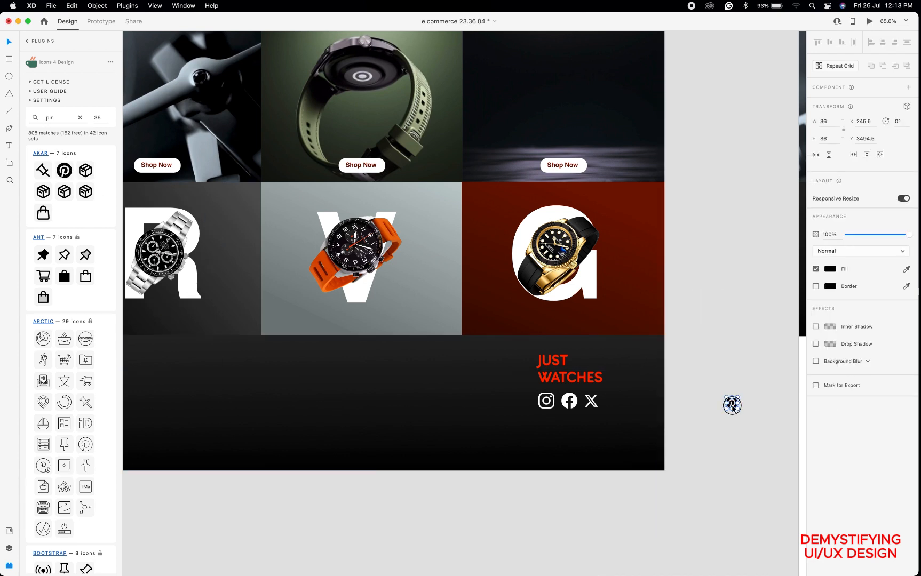
pyautogui.keyDown('shift'); pyautogui.click(621, 411); pyautogui.keyUp('shift')
pyautogui.click(734, 413)
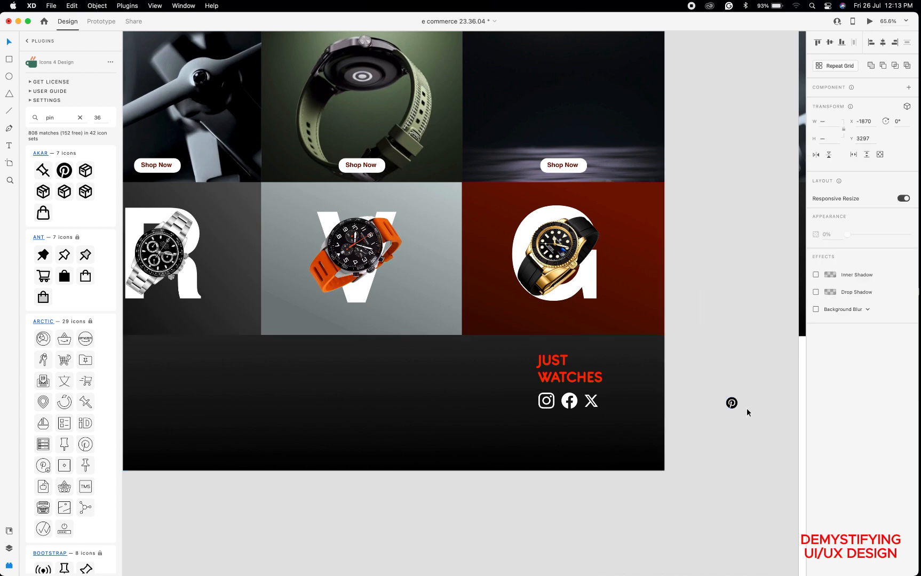
pyautogui.moveTo(731, 403); pyautogui.dragTo(606, 401)
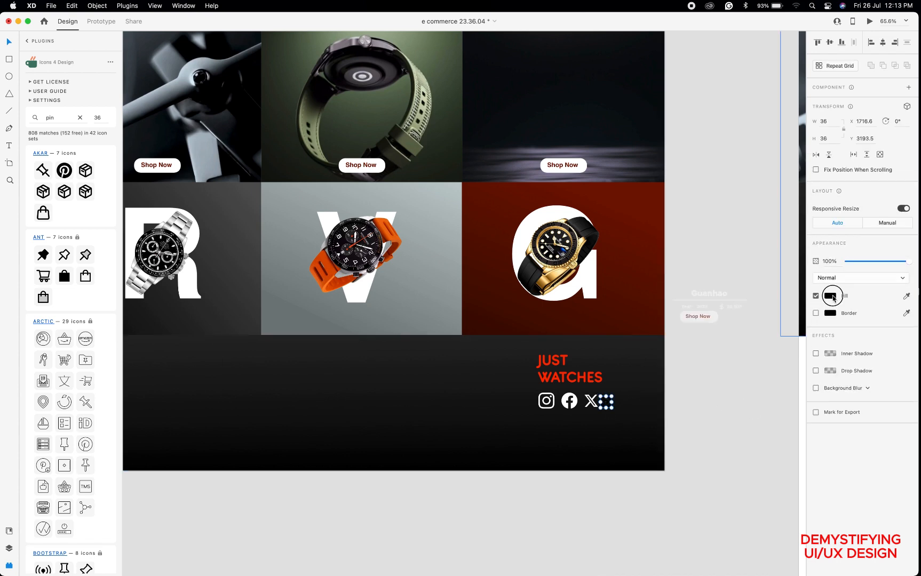
# Fill the Pinterest icon with #FFFFFF, then enlarge it and move it slightly right, clear of the X icon.
pyautogui.click(830, 296)
pyautogui.moveTo(717, 263); pyautogui.dragTo(715, 248)
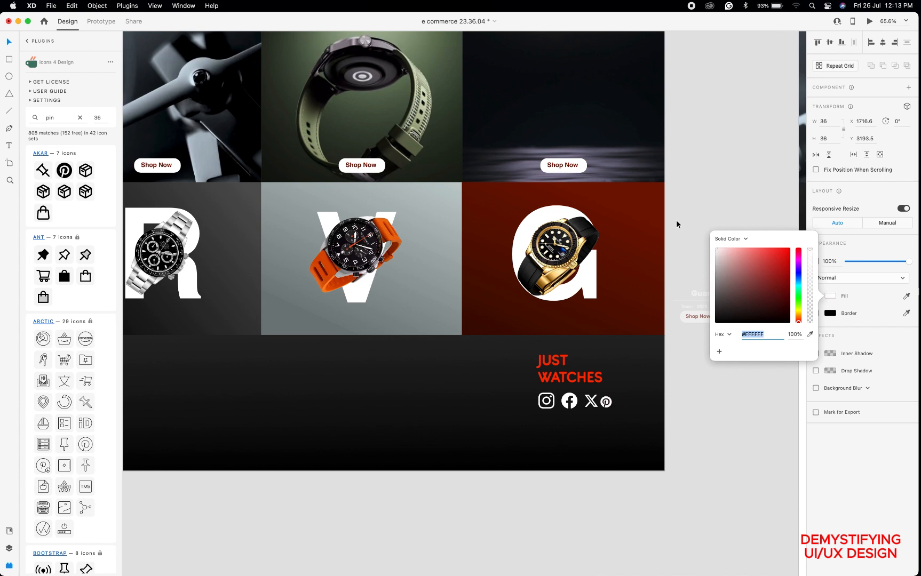
pyautogui.click(611, 395)
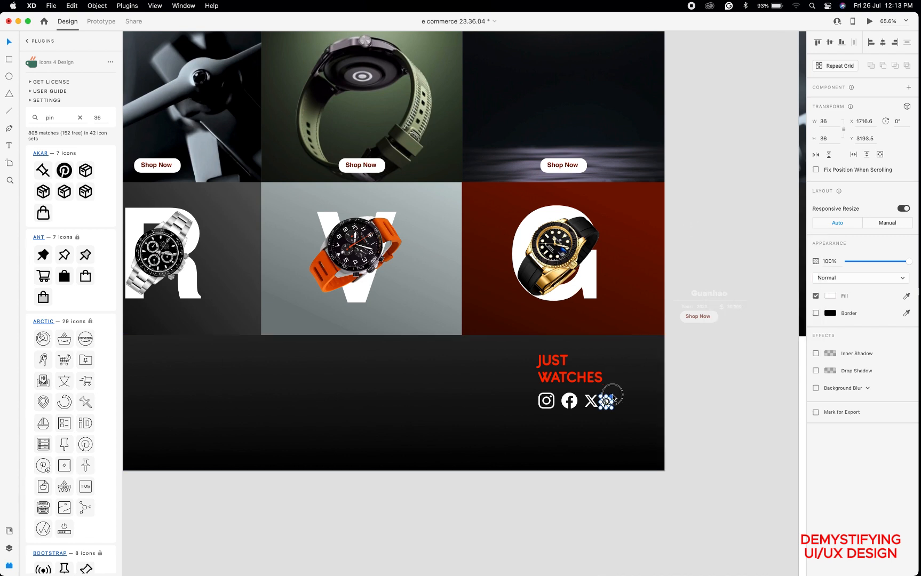
pyautogui.moveTo(611, 395)
pyautogui.mouseDown()
pyautogui.moveTo(614, 408)
pyautogui.moveTo(623, 406)
pyautogui.mouseUp()
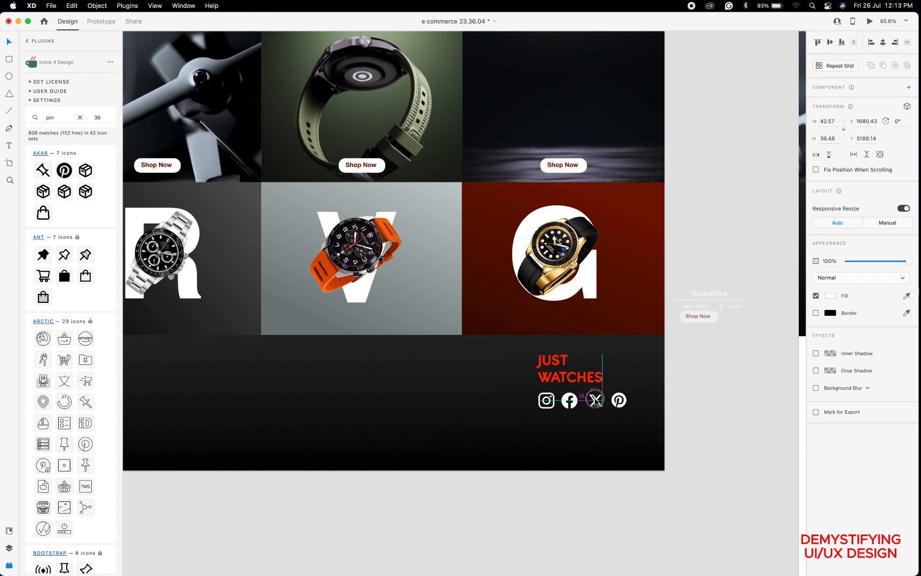
# Even out the footer icon spacing by moving the X icon to about X 1680, Facebook to X 1601 and Instagram to X 1522.
pyautogui.click(593, 401)
pyautogui.moveTo(576, 401); pyautogui.dragTo(573, 400)
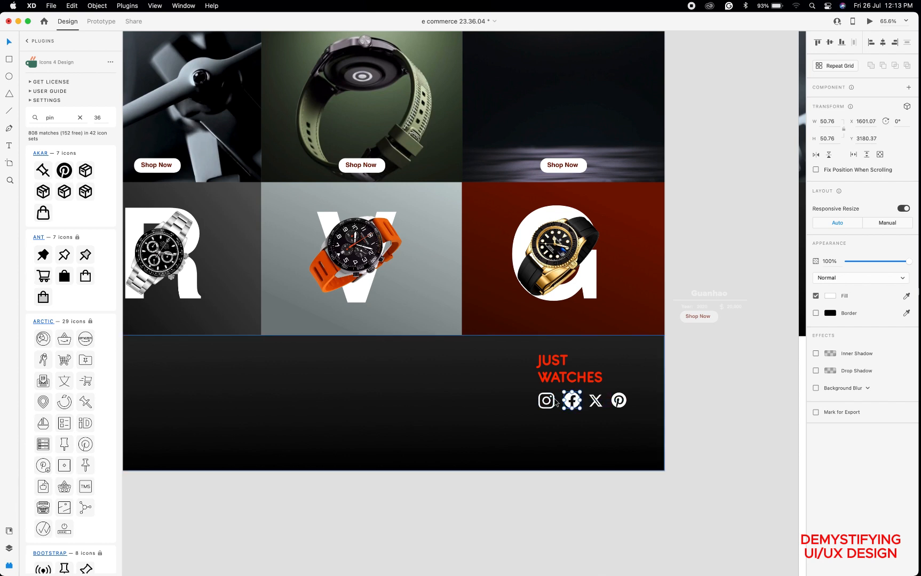
pyautogui.click(554, 401)
pyautogui.moveTo(554, 400); pyautogui.dragTo(554, 400)
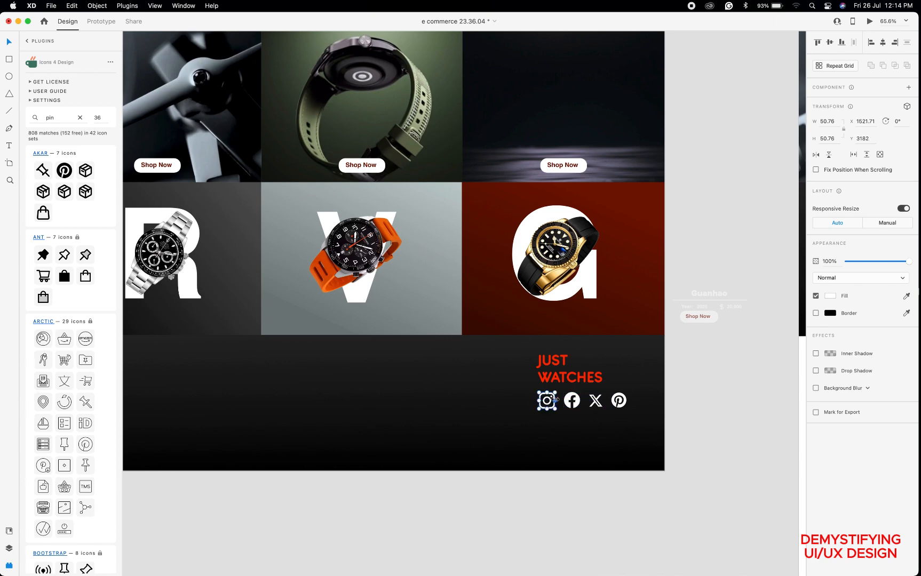
pyautogui.scroll(-5, 553, 400)
pyautogui.click(533, 459)
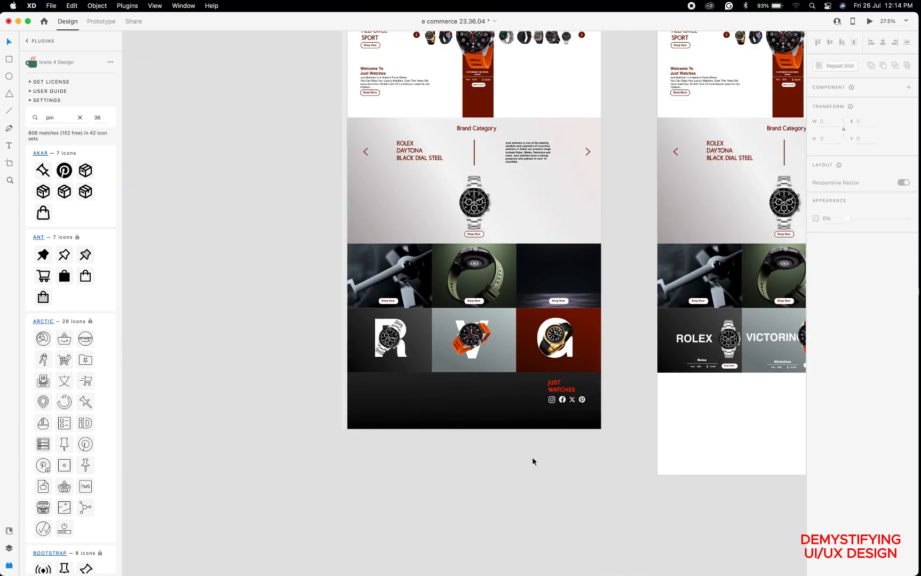
# Add the text "Quick Links" near the upper left of the footer at about X 131, Y 3038.
pyautogui.scroll(4, 537, 372)
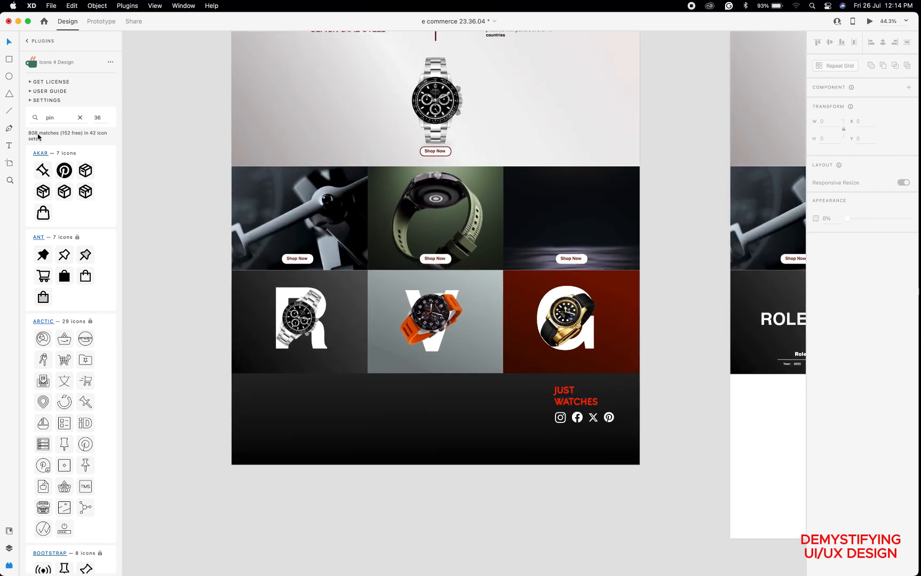
pyautogui.click(10, 145)
pyautogui.click(258, 388)
pyautogui.click(259, 389)
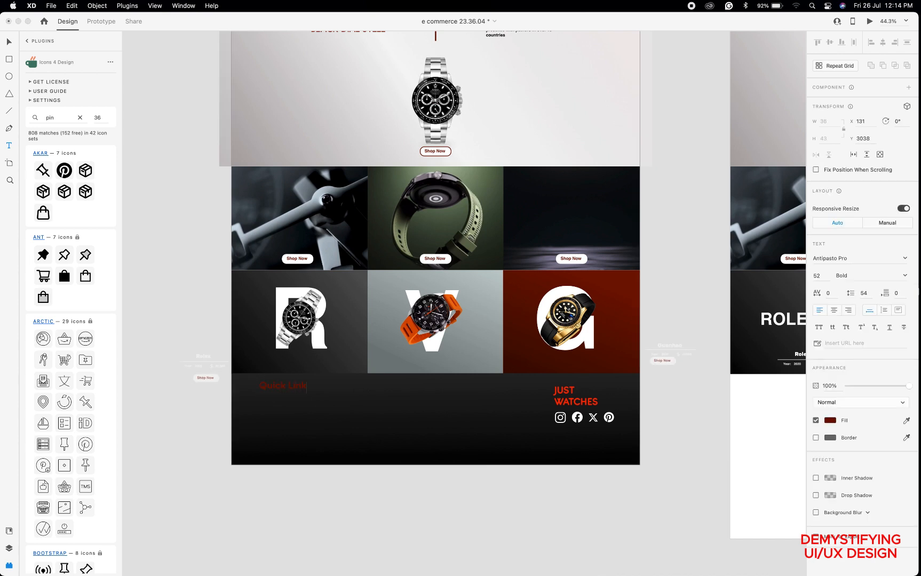
# Format the Quick Links text with the bold Helvetica 20pt character style, size 30 and the document colour #FFFFFF.
pyautogui.hotkey('shift', 'Left')
pyautogui.hotkey('shift', 'Left')
pyautogui.hotkey('shift', 'Left')
pyautogui.hotkey('shift', 'Left')
pyautogui.hotkey('shift', 'Left')
pyautogui.hotkey('shift', 'Left')
pyautogui.hotkey('shift', 'Left')
pyautogui.hotkey('shift', 'Left')
pyautogui.hotkey('shift', 'Left')
pyautogui.hotkey('shift', 'Left')
pyautogui.hotkey('shift', 'Left')
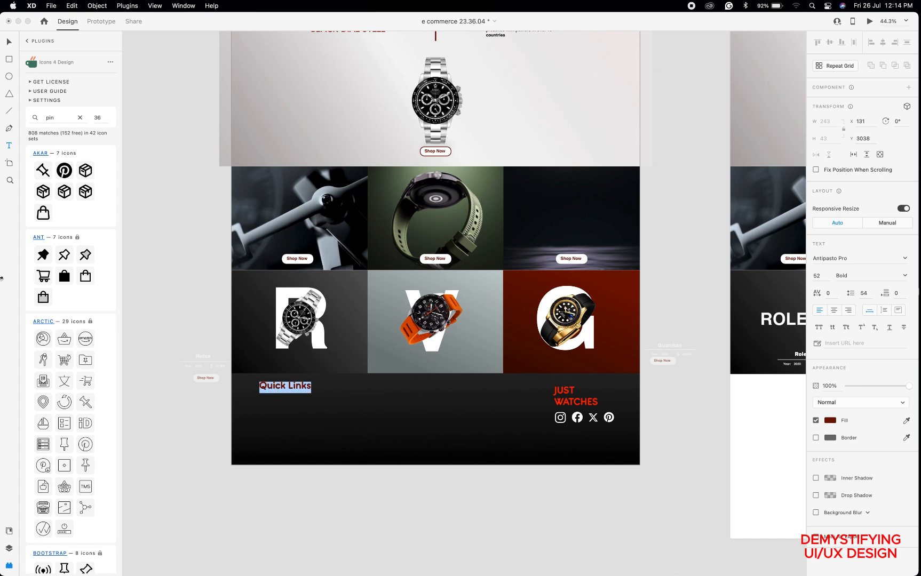
pyautogui.click(9, 534)
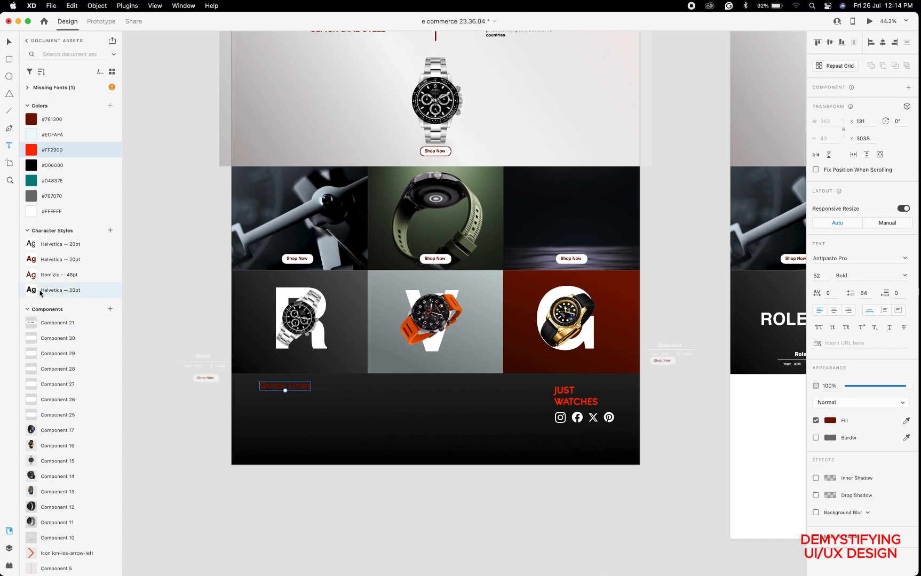
pyautogui.click(40, 291)
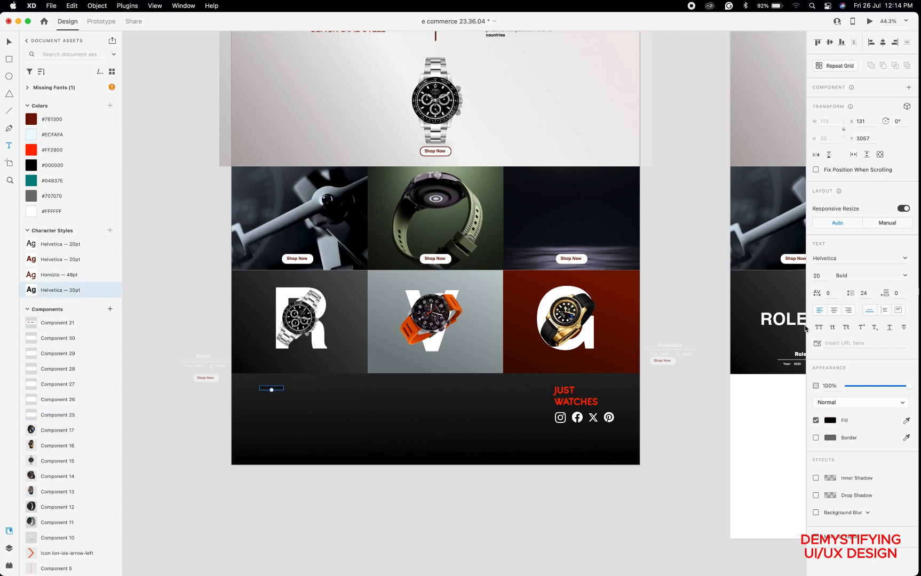
pyautogui.click(817, 276)
pyautogui.write('3')
pyautogui.press('Return')
pyautogui.click(31, 211)
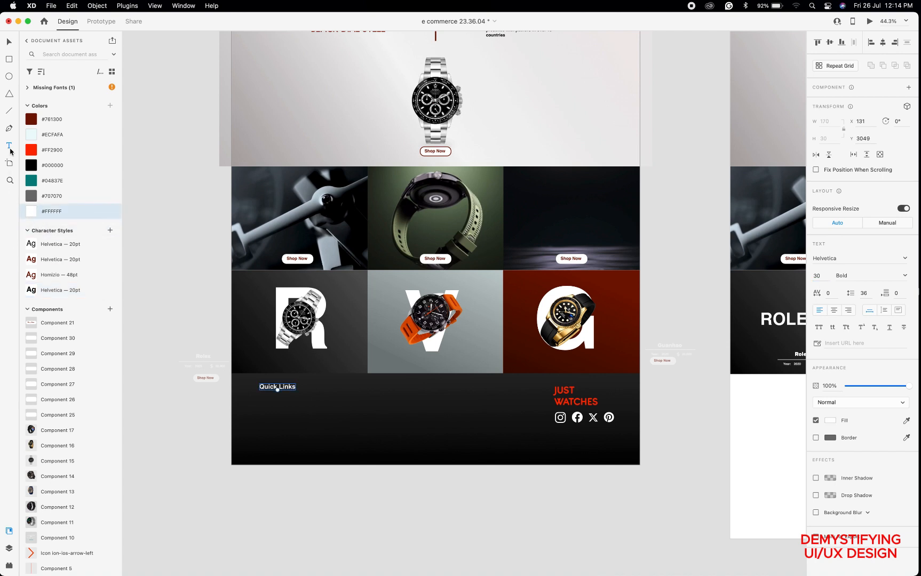
# Add the lines Home, Men, Women and Kids below the Quick Links heading at X 131, Y 3122, with the fill #FFFFFF.
pyautogui.click(259, 405)
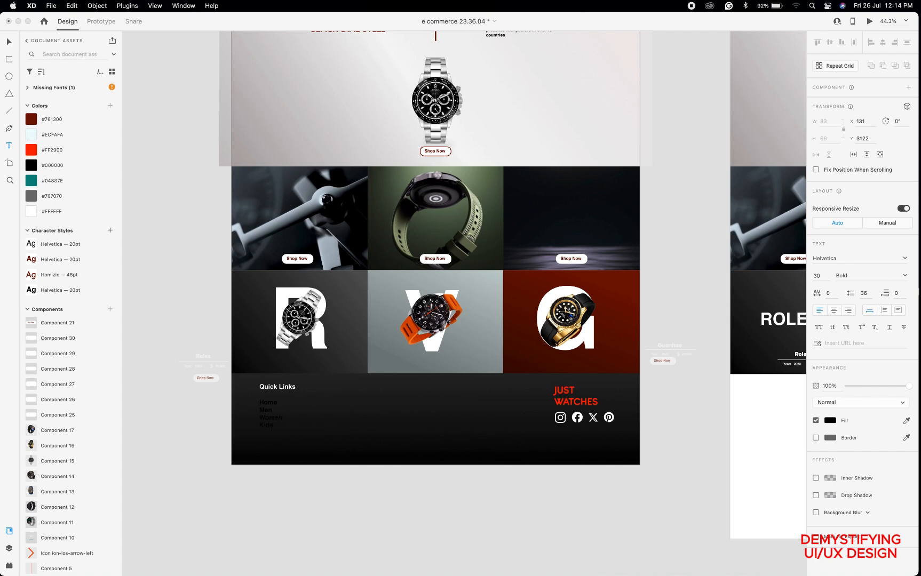
pyautogui.press('Escape')
pyautogui.press('Return')
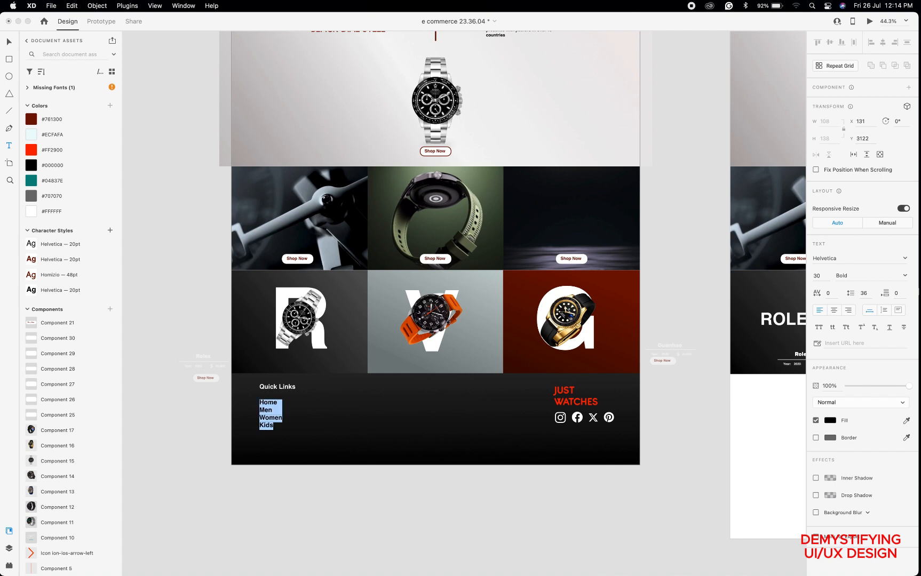
pyautogui.click(33, 213)
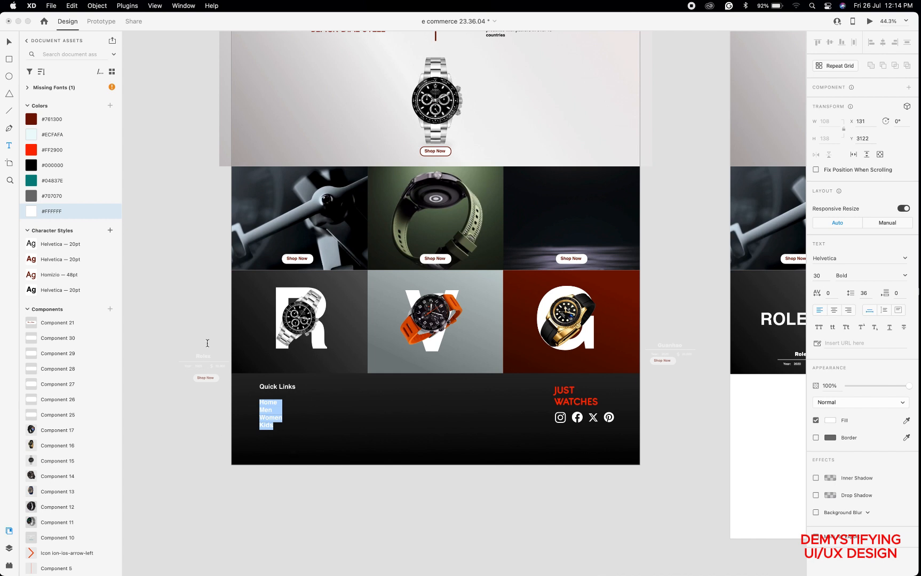
pyautogui.click(10, 43)
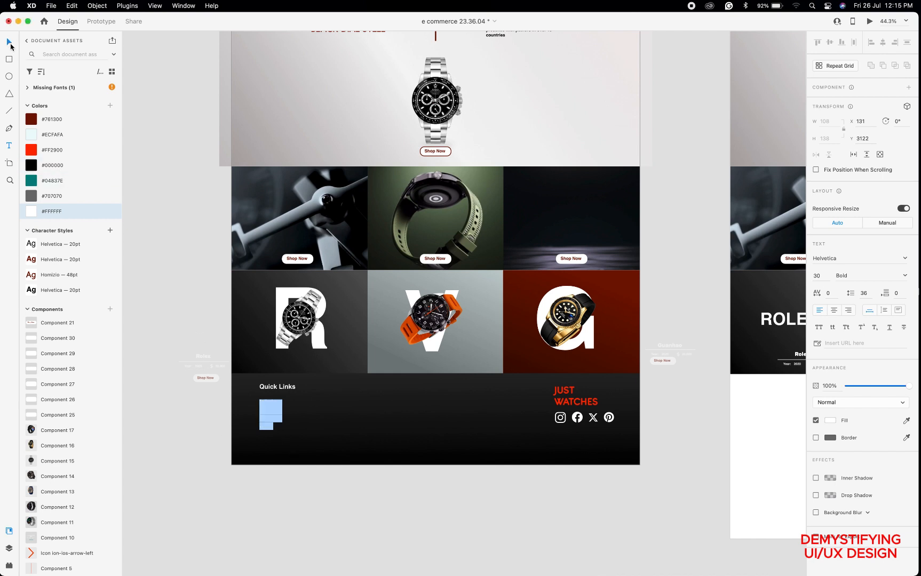
# Lower the Quick Links heading slightly to about Y 3061, closer to its list, and set its text size to 35.
pyautogui.click(281, 386)
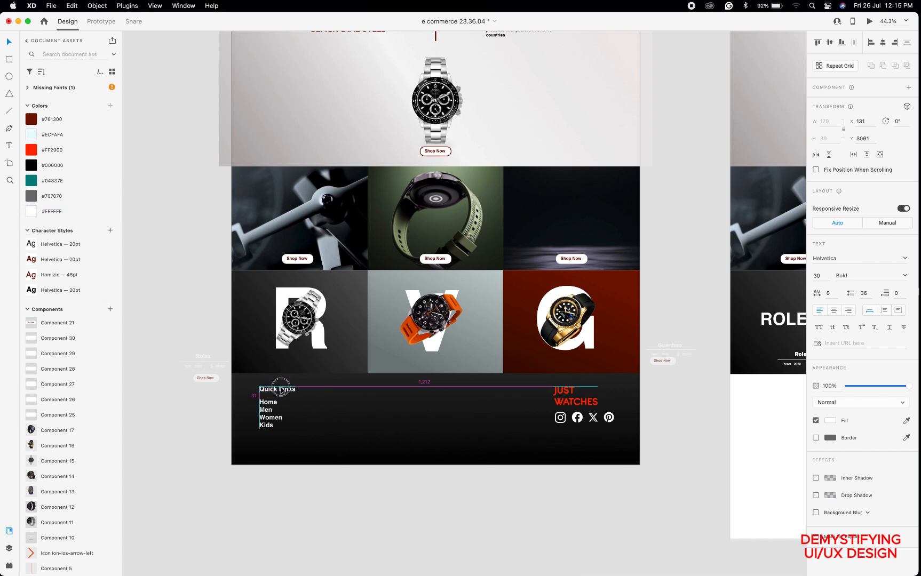
pyautogui.click(824, 276)
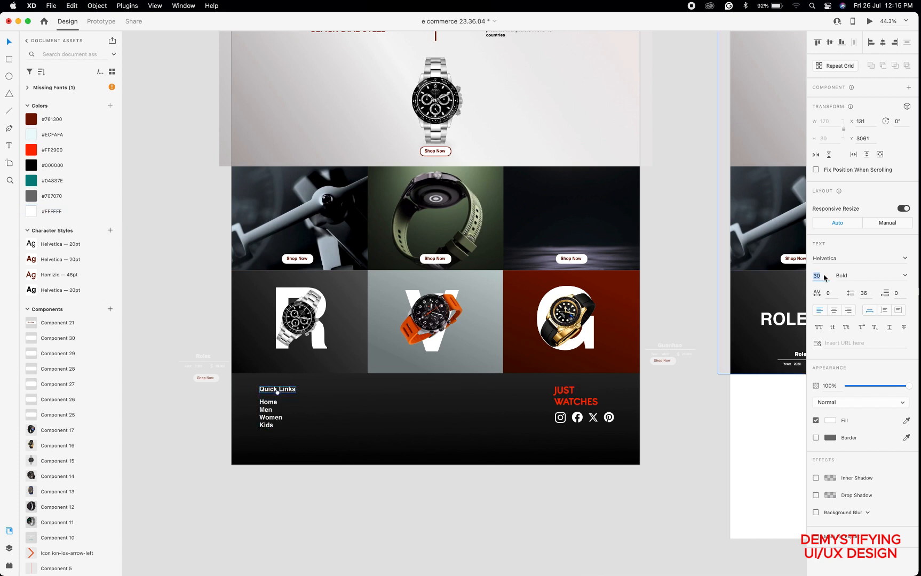
pyautogui.write('35')
pyautogui.press('Return')
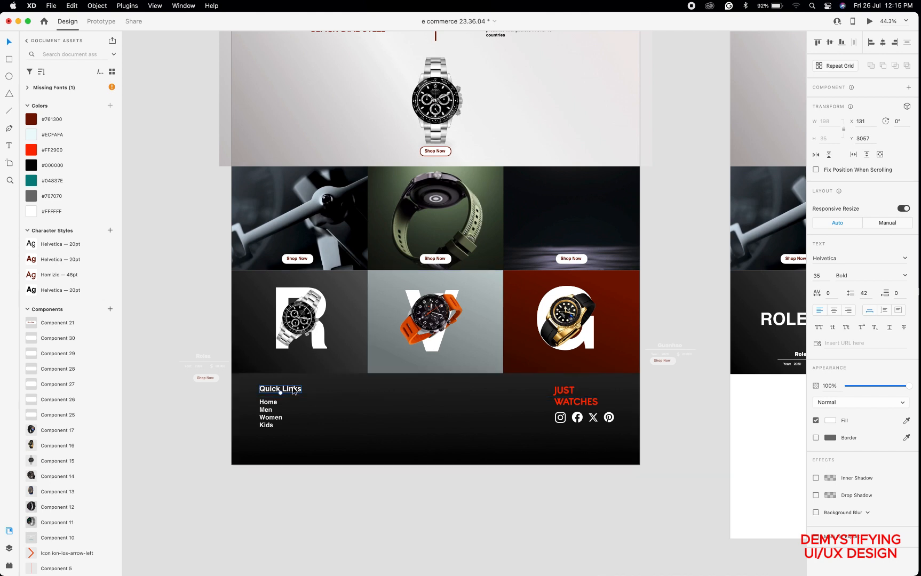
# Duplicate the Quick Links heading and list at X 423, and rewrite the copied list as CompanyProfile, Mission Statement and Management.
pyautogui.moveTo(291, 389); pyautogui.dragTo(353, 389)
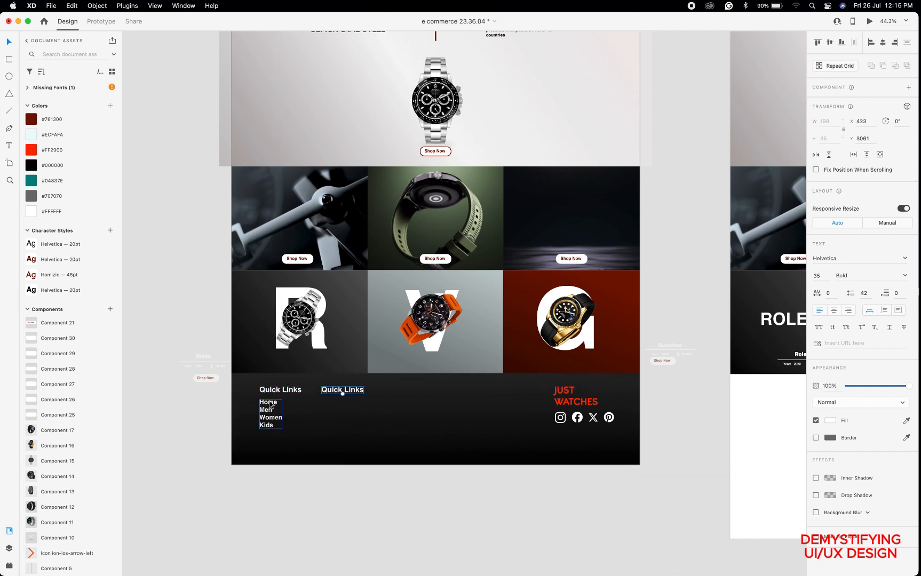
pyautogui.moveTo(271, 405); pyautogui.dragTo(333, 404)
pyautogui.press('t')
pyautogui.click(332, 399)
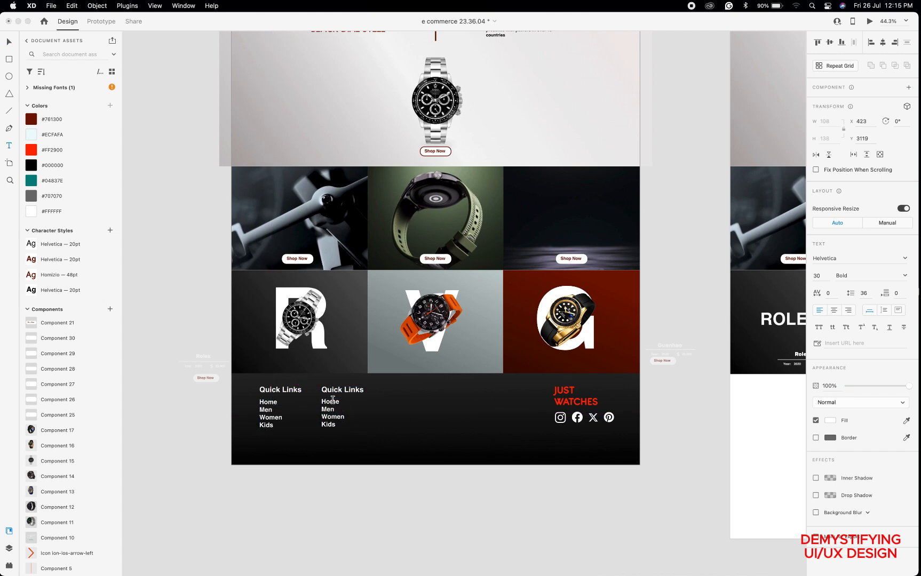
pyautogui.press('super+a')
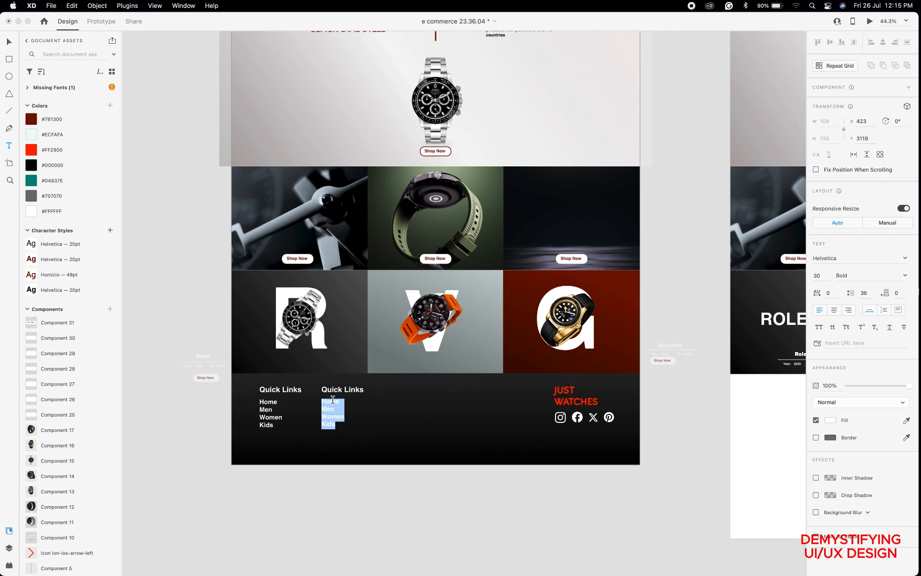
pyautogui.write('C')
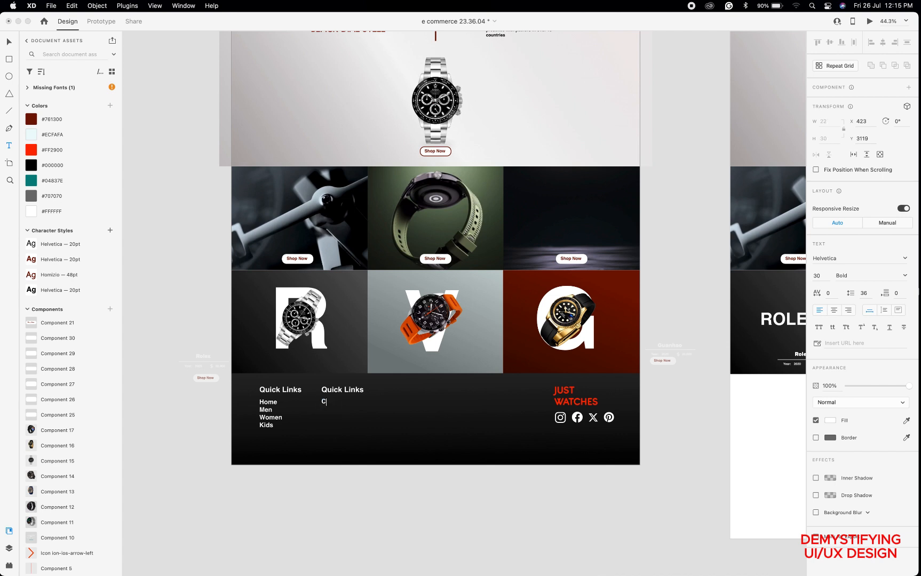
pyautogui.write('ompany')
pyautogui.write('Profile ')
pyautogui.write('Mission')
pyautogui.write(' S')
pyautogui.write('tatement')
pyautogui.press('Return')
pyautogui.write('M')
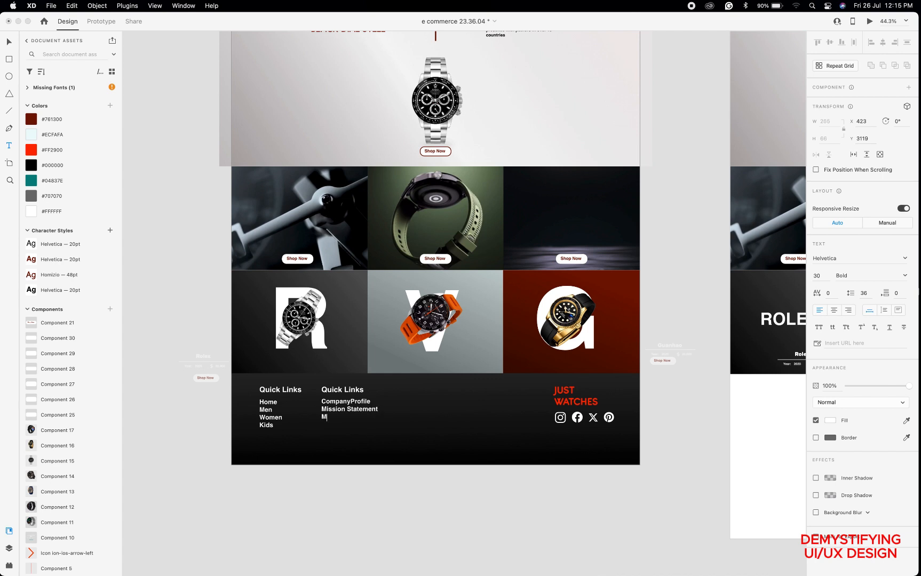
pyautogui.write('anagement')
# Change the second footer column's heading to "Corporate".
pyautogui.click(360, 389)
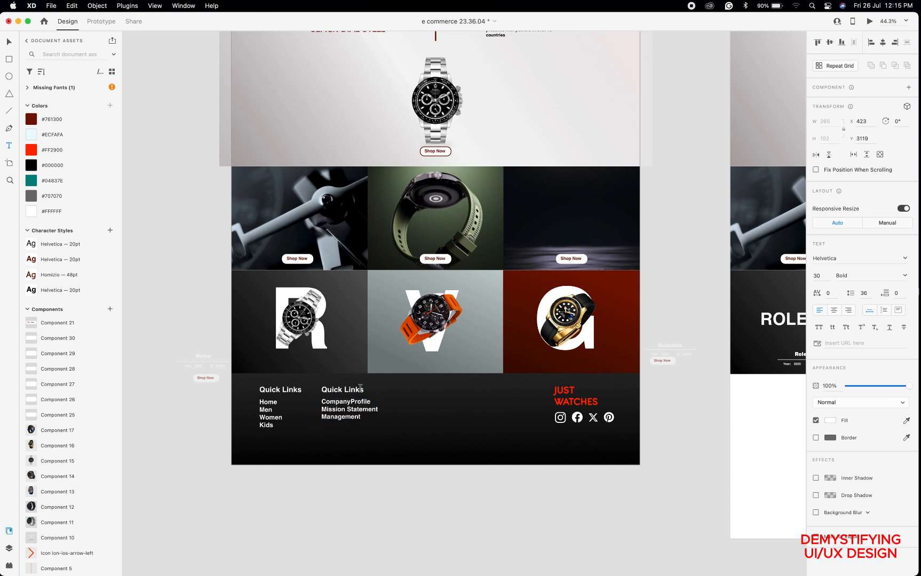
pyautogui.click(360, 389)
pyautogui.doubleClick(360, 390)
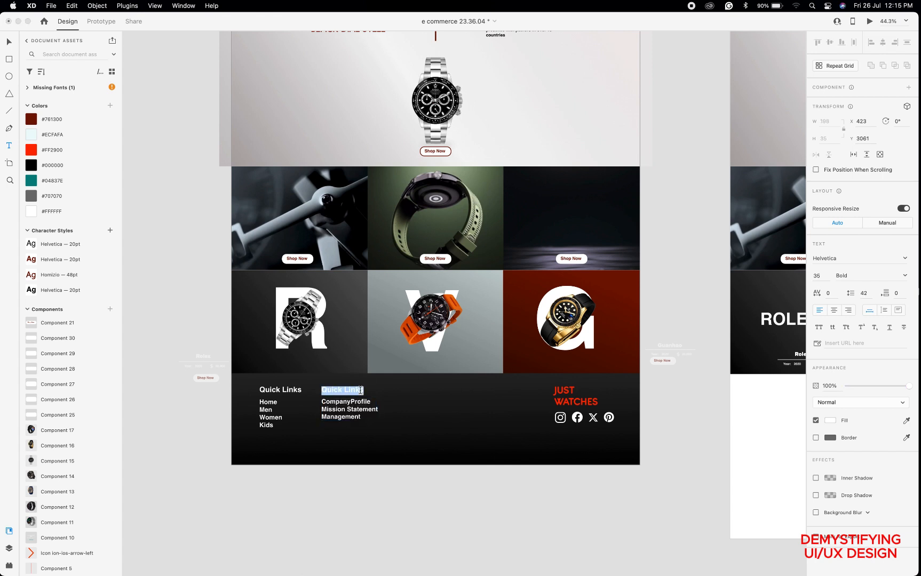
pyautogui.write('Corporate')
pyautogui.press('Escape')
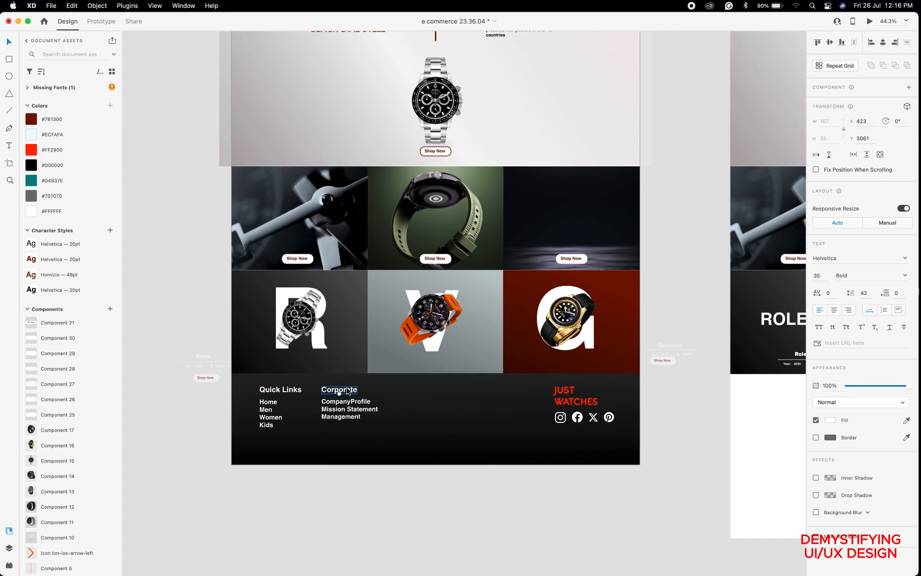
# Duplicate the Corporate heading to about X 793, Y 3147 in the middle of the footer and change its text to "Brands".
pyautogui.moveTo(347, 391); pyautogui.dragTo(427, 411)
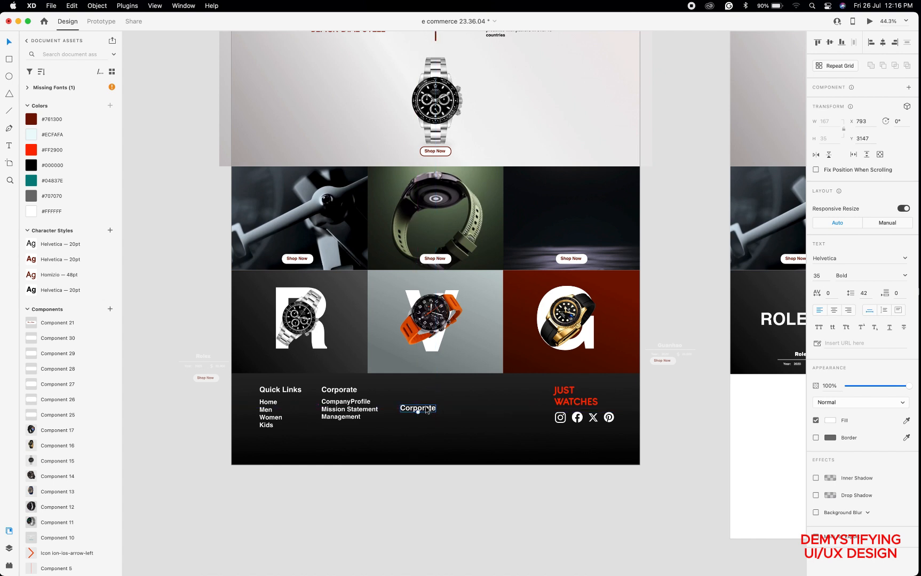
pyautogui.press('t')
pyautogui.doubleClick(426, 408)
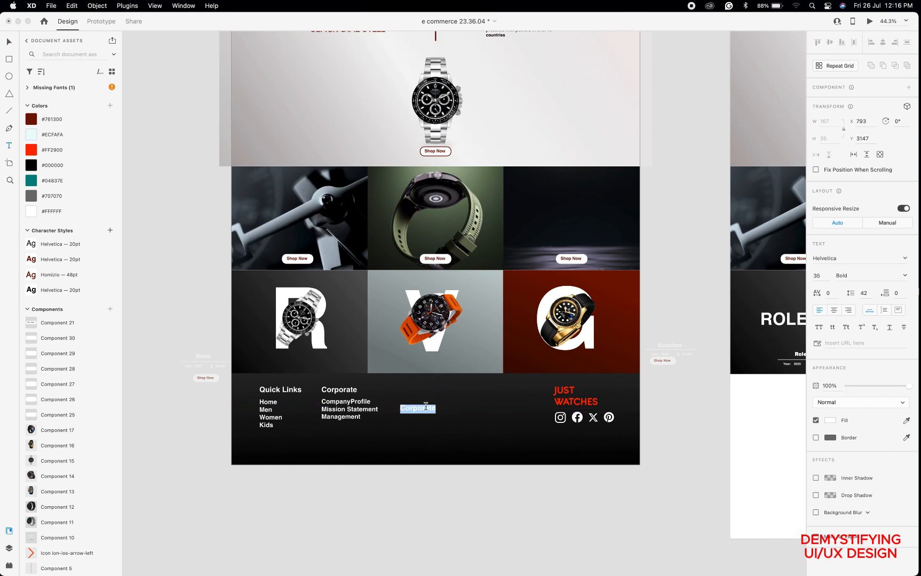
pyautogui.write('Brand')
pyautogui.press('BackSpace')
pyautogui.press('BackSpace')
pyautogui.press('BackSpace')
pyautogui.press('BackSpace')
pyautogui.write('rands')
pyautogui.press('Escape')
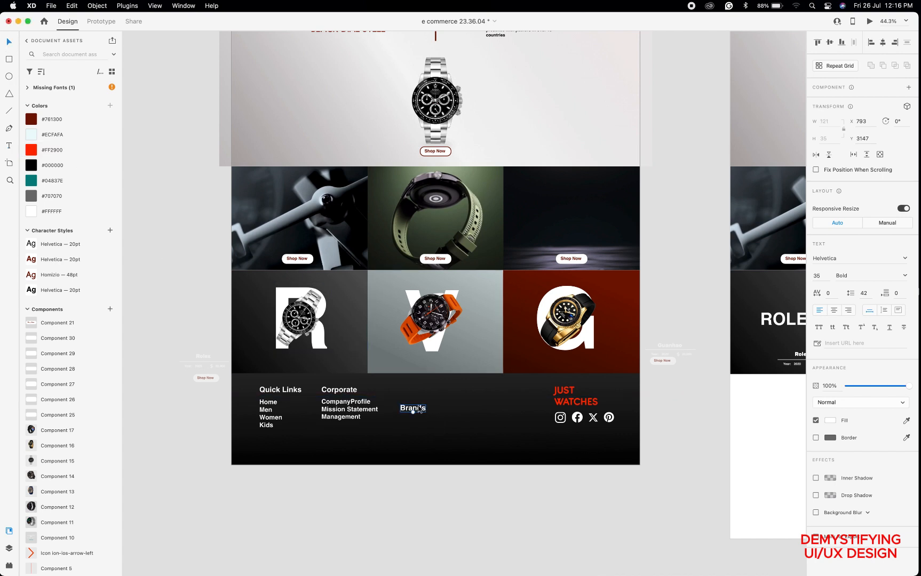
# Duplicate the Brands heading to about X 1123, Y 3061, level with the other headings, and change its text to "Media".
pyautogui.moveTo(419, 409); pyautogui.dragTo(490, 388)
pyautogui.doubleClick(489, 386)
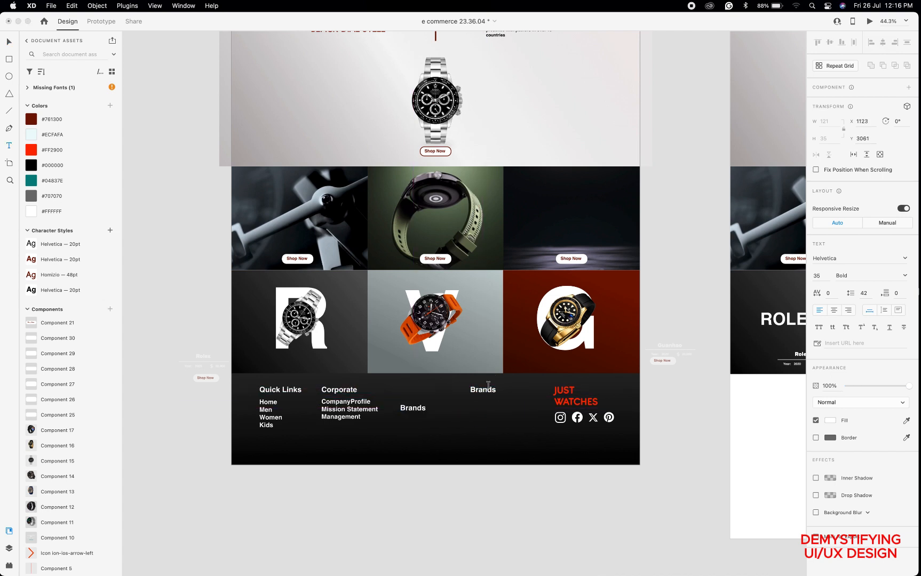
pyautogui.doubleClick(488, 385)
pyautogui.write('MEDI')
pyautogui.press('BackSpace')
pyautogui.press('BackSpace')
pyautogui.press('BackSpace')
pyautogui.write('edia')
pyautogui.click(8, 41)
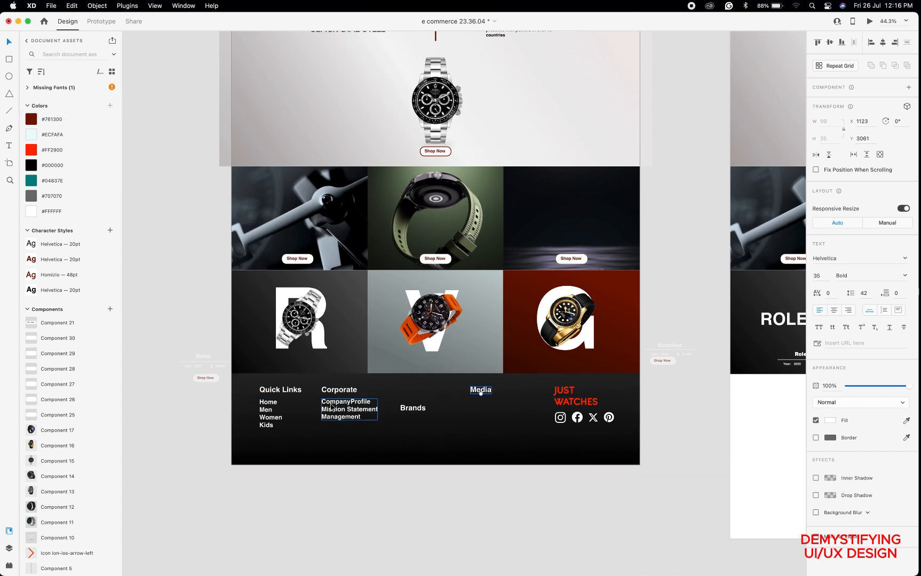
# Copy the Corporate list below Media at about X 1098, Y 3110, and align the Media heading's edge with it at X 1098.
pyautogui.moveTo(331, 406); pyautogui.dragTo(474, 405)
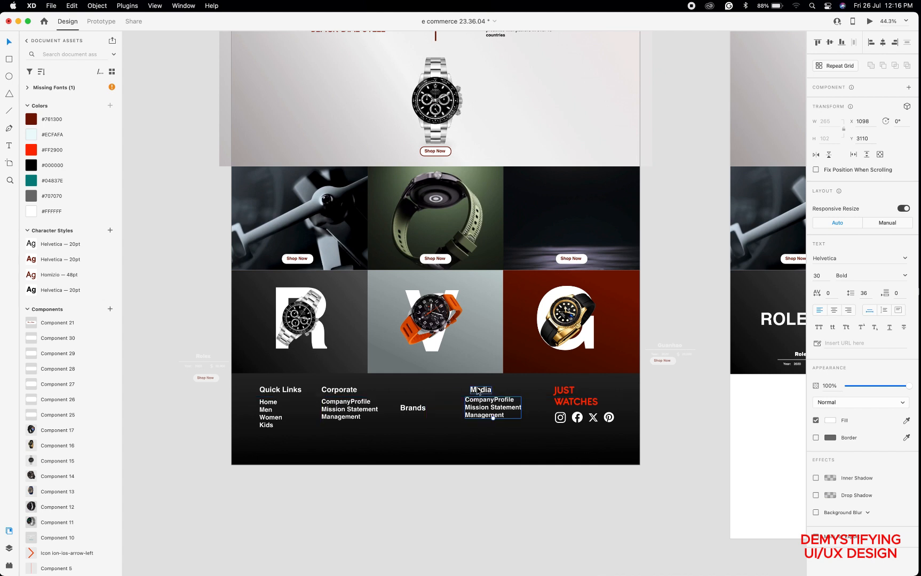
pyautogui.click(473, 388)
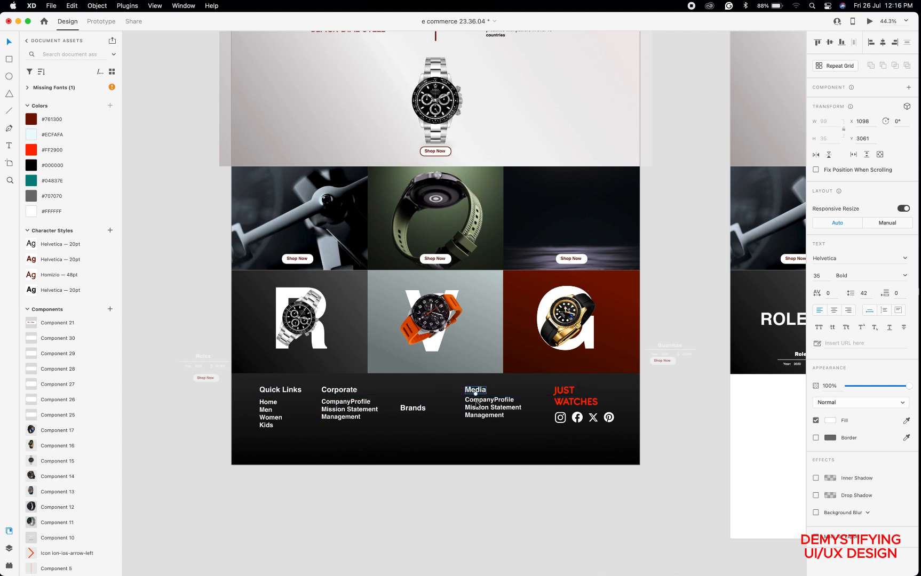
# Replace the copied list under the Media heading with the lines Videos and Pictures.
pyautogui.click(477, 404)
pyautogui.doubleClick(476, 402)
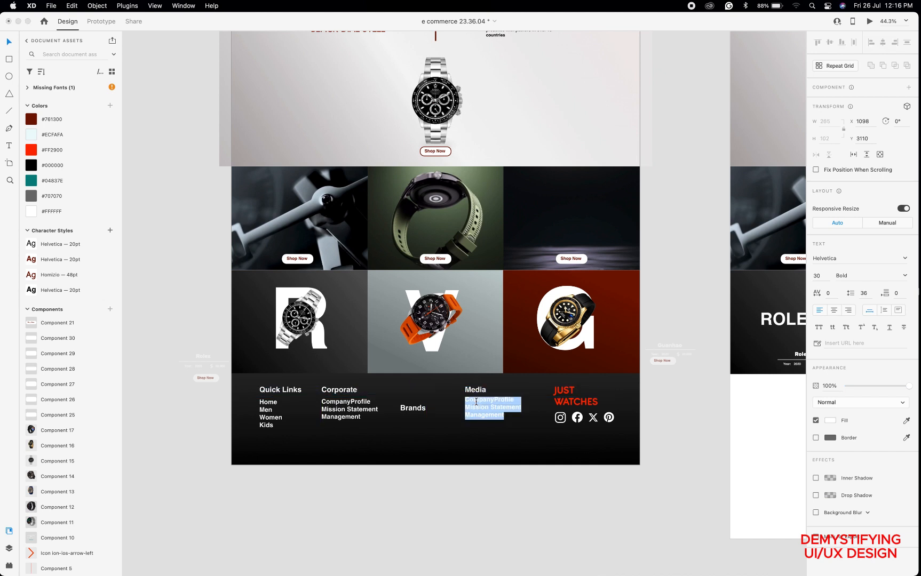
pyautogui.write('V')
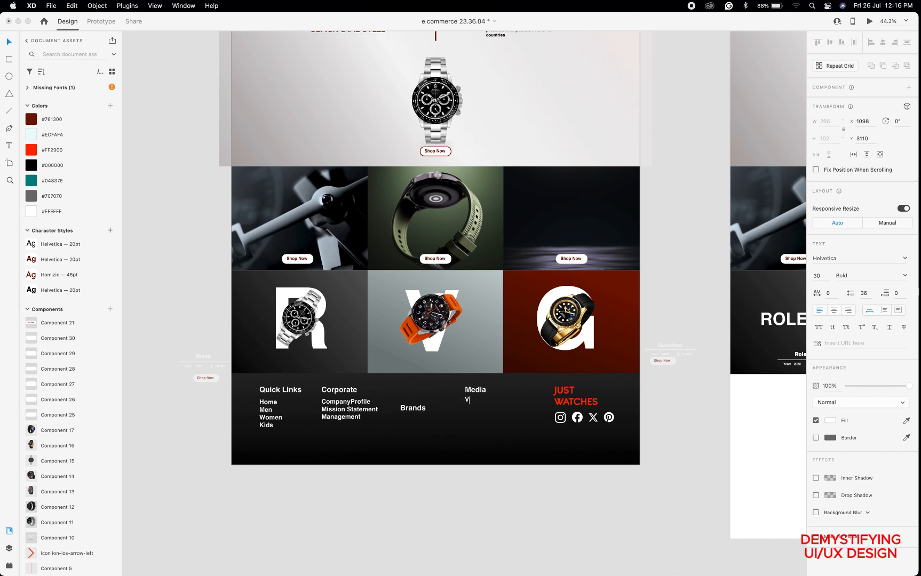
pyautogui.write('ideos')
pyautogui.press('Return')
pyautogui.write('P')
pyautogui.write('icru')
pyautogui.write('es')
pyautogui.press('BackSpace')
pyautogui.press('BackSpace')
pyautogui.press('BackSpace')
pyautogui.write('tures')
pyautogui.click(468, 394)
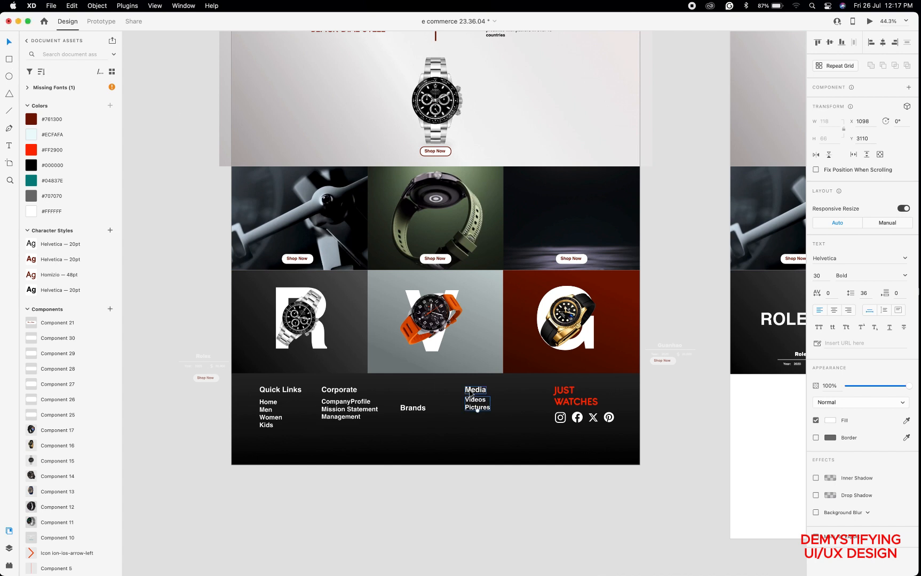
# Recolour the Media, Corporate, Quick Links and Brands headings with the document colour #FF2900.
pyautogui.click(470, 392)
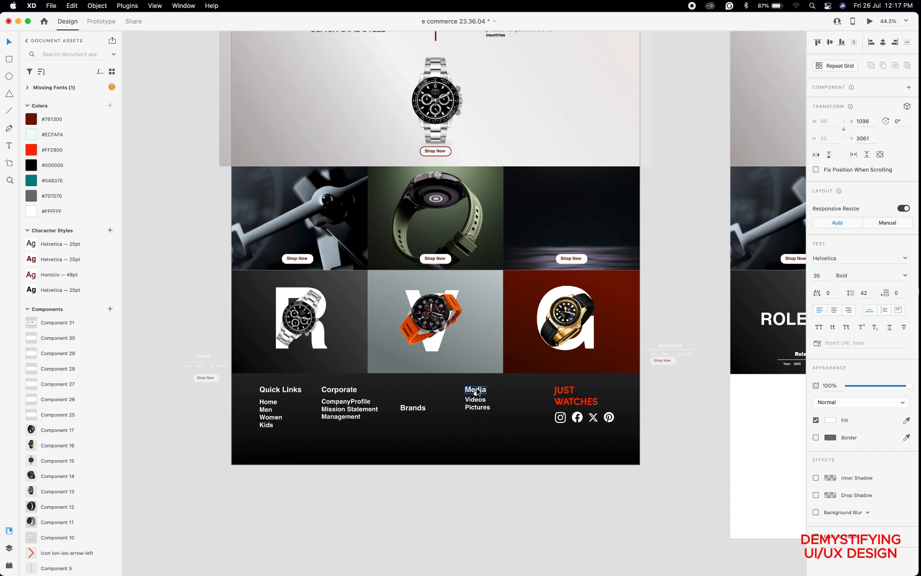
pyautogui.keyDown('shift'); pyautogui.click(353, 392); pyautogui.keyUp('shift')
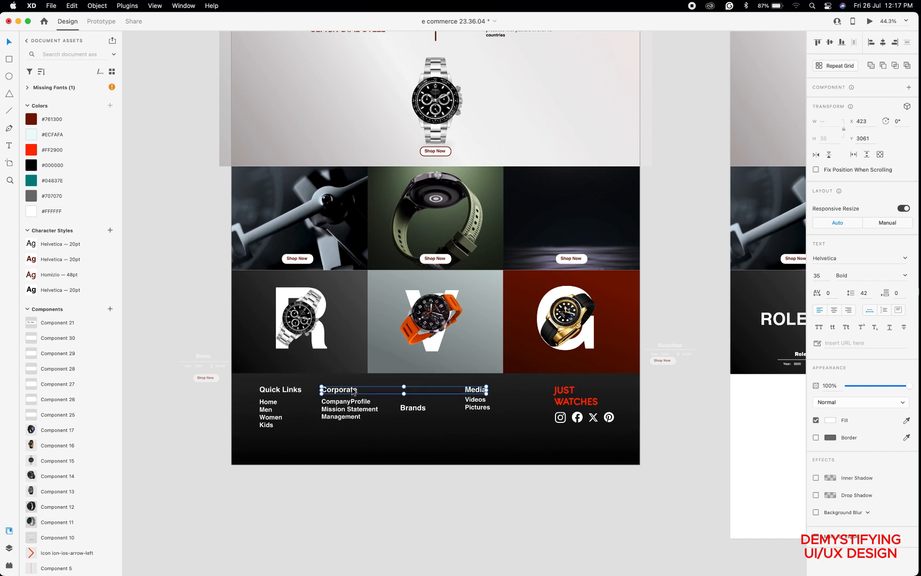
pyautogui.keyDown('shift'); pyautogui.click(273, 395); pyautogui.keyUp('shift')
pyautogui.click(30, 150)
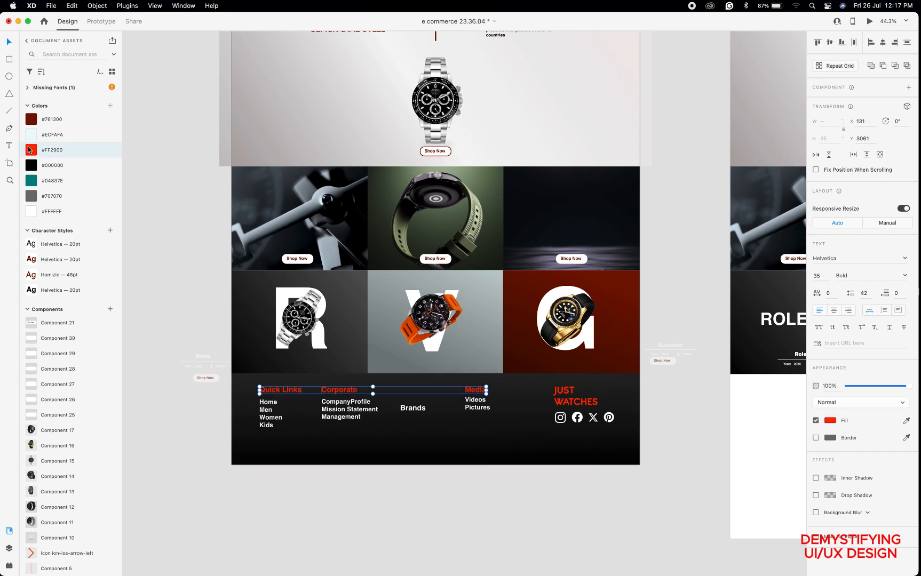
pyautogui.click(404, 413)
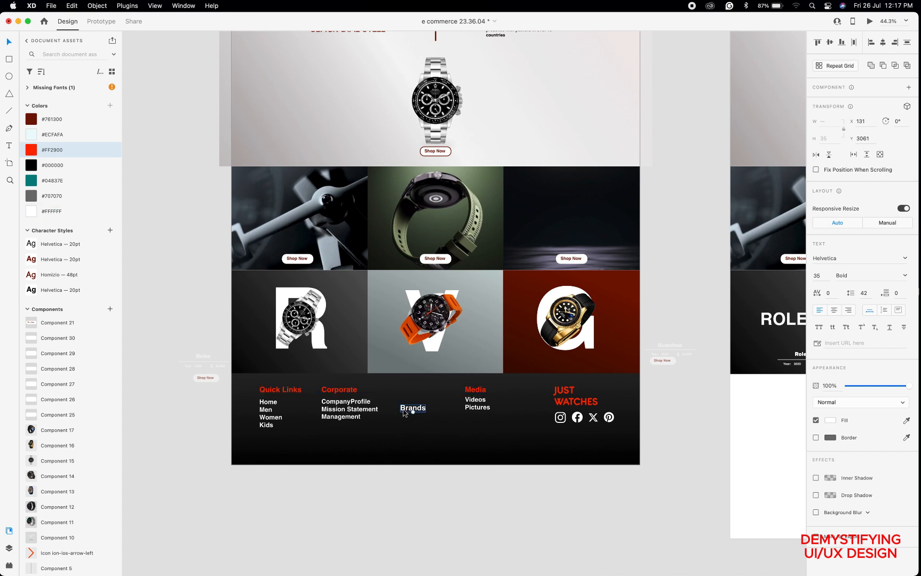
pyautogui.click(35, 151)
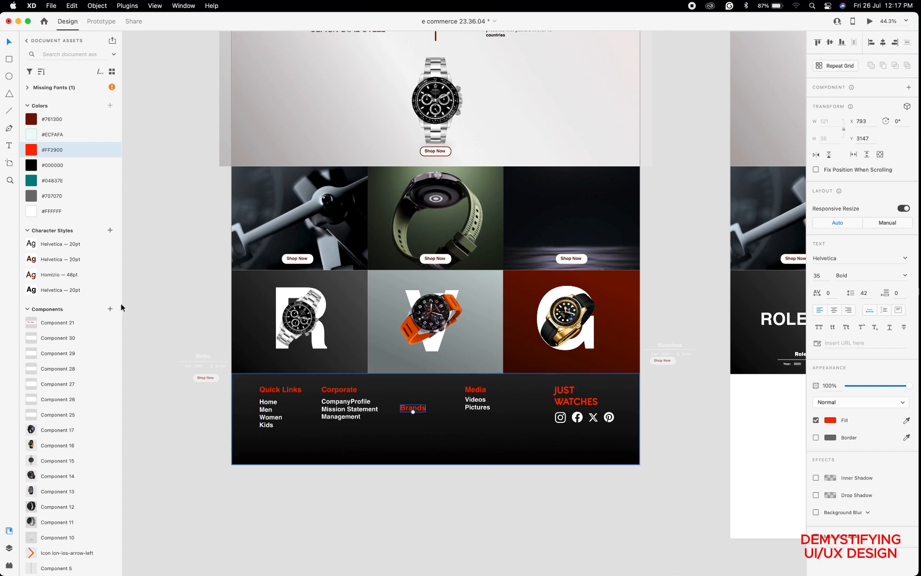
# Add the text "Copyright 2024 Just Watches Ltd. All right resevered" along the footer's lower edge, starting at about X 1428, Y 3371.
pyautogui.click(9, 148)
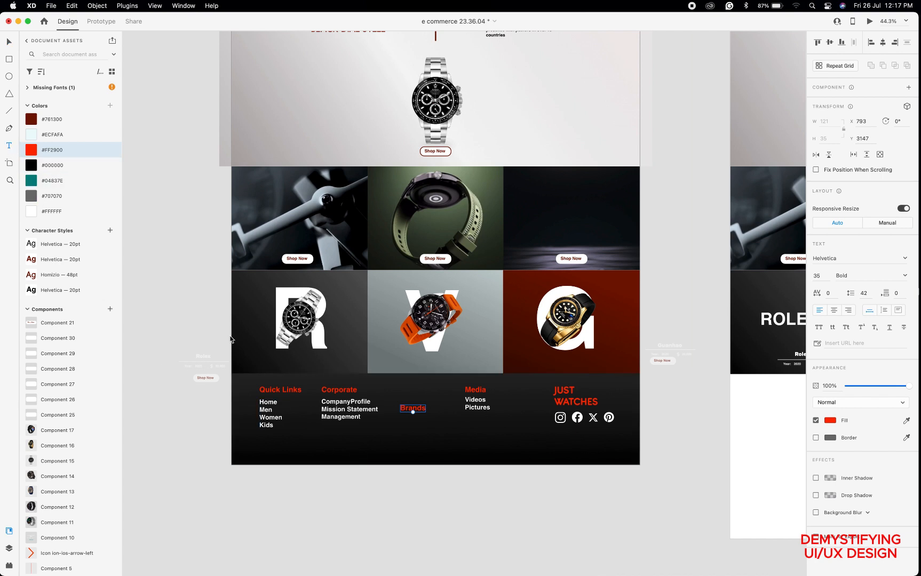
pyautogui.click(535, 457)
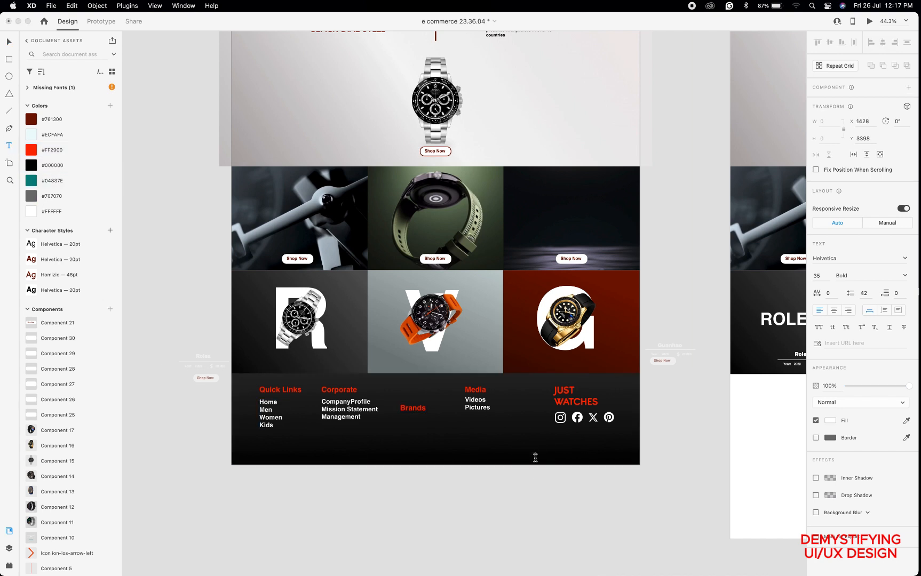
pyautogui.write('C')
pyautogui.write('opyrigh')
pyautogui.write('t. ')
pyautogui.write('   2024')
pyautogui.write(' Just')
pyautogui.write(' Watches Ltd. All right rese')
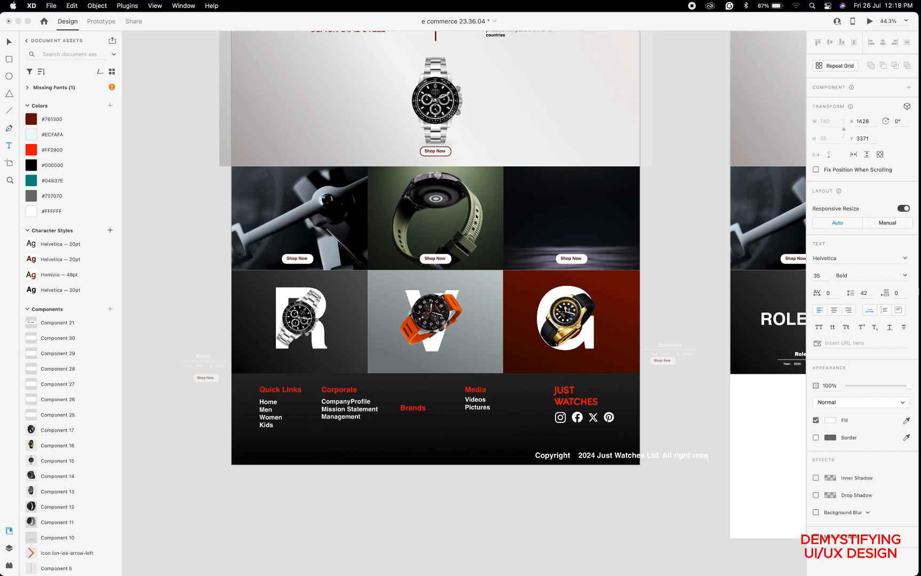
pyautogui.write('red')
# Set the whole copyright line's text size to 20.
pyautogui.press('super+a')
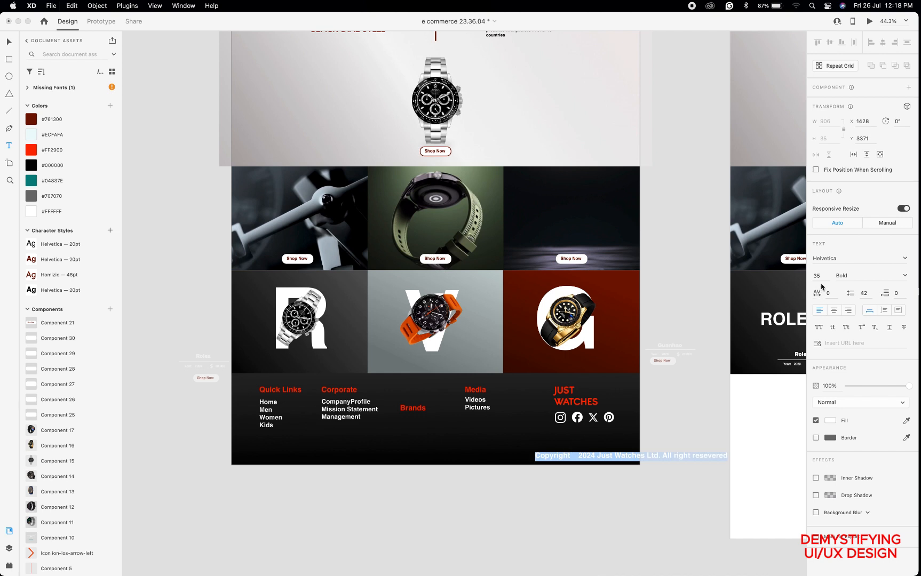
pyautogui.click(821, 275)
pyautogui.write('20')
pyautogui.press('Return')
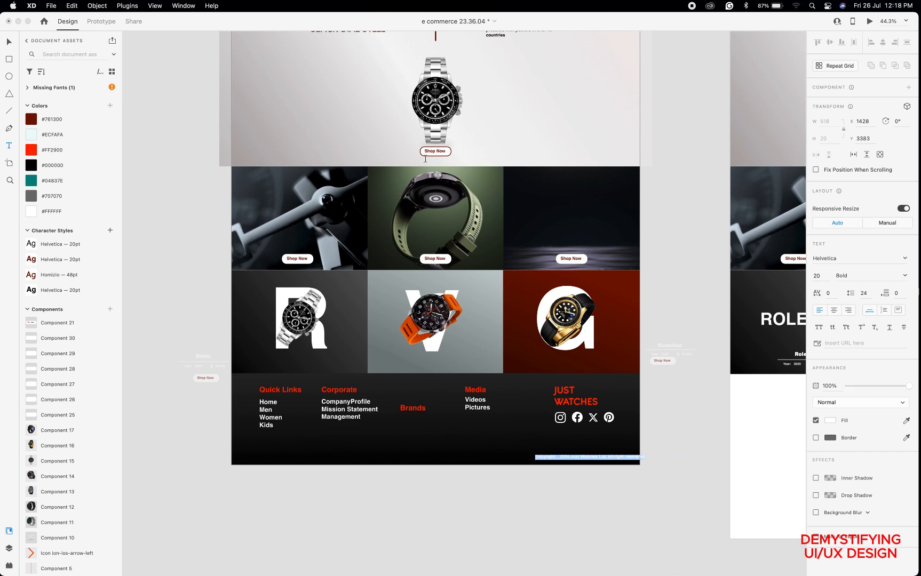
# Set the copyright line's text size to 25 and move it inside the footer to about X 1216, Y 3357.
pyautogui.click(821, 278)
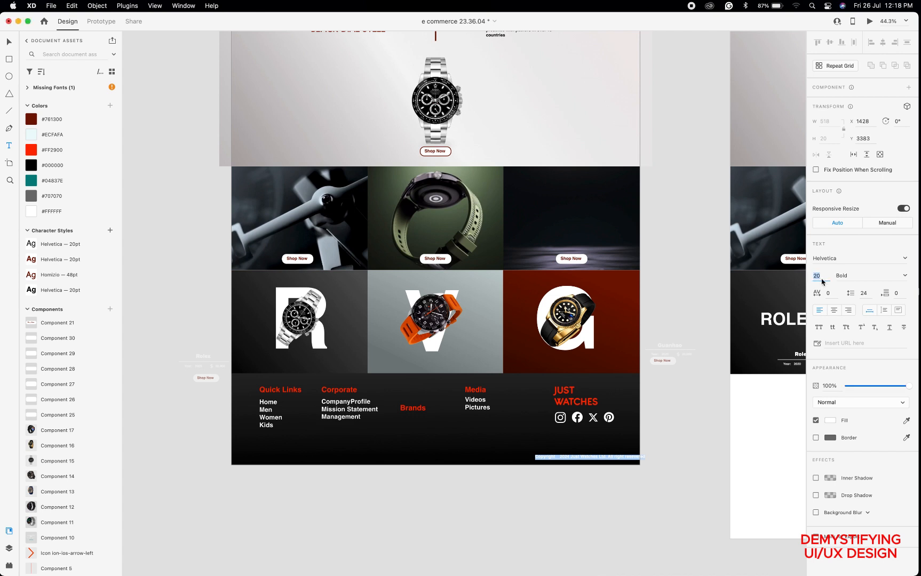
pyautogui.write('25')
pyautogui.press('Return')
pyautogui.click(10, 43)
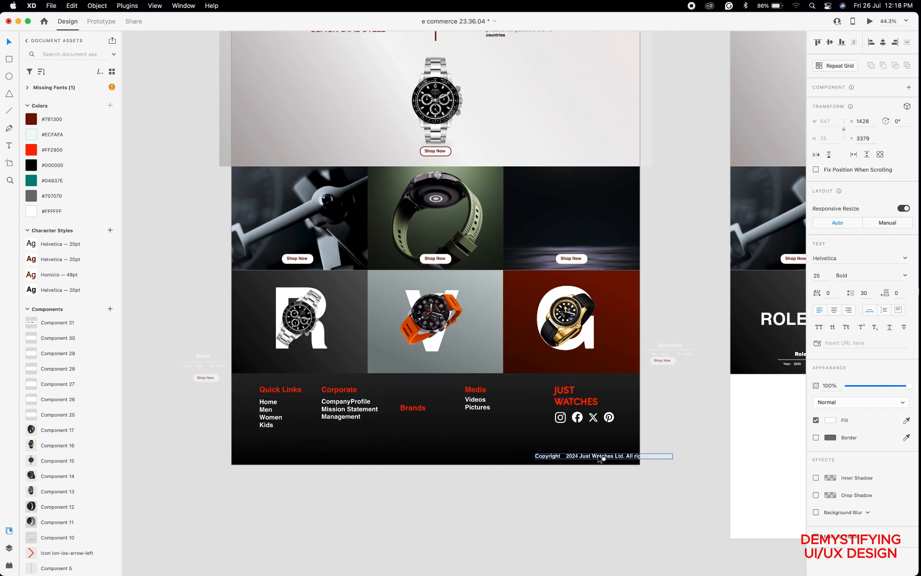
pyautogui.moveTo(601, 457); pyautogui.dragTo(553, 452)
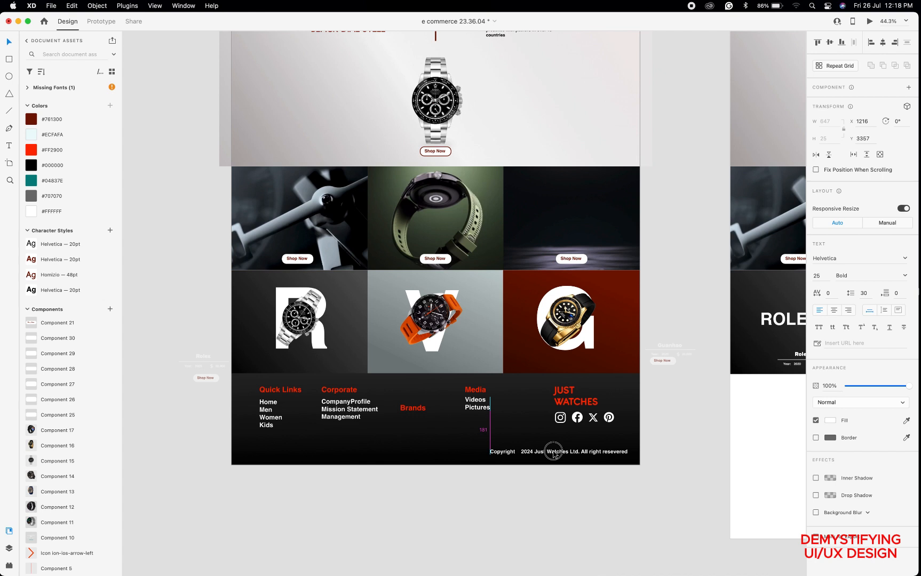
pyautogui.moveTo(553, 452); pyautogui.dragTo(557, 454)
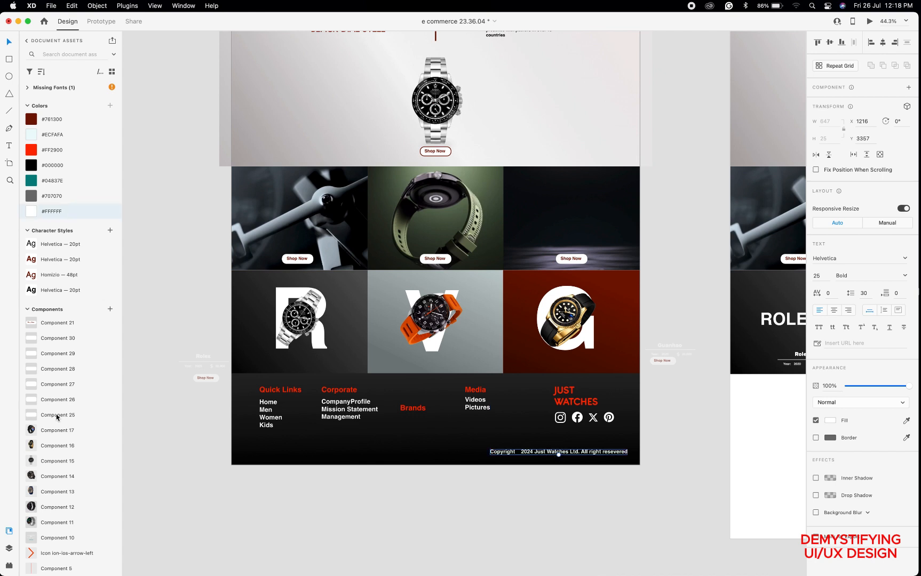
# Search the Icons 4 Design plugin for copyright, insert a Material outlined copyright icon and fill it with #FFFFFF.
pyautogui.click(9, 566)
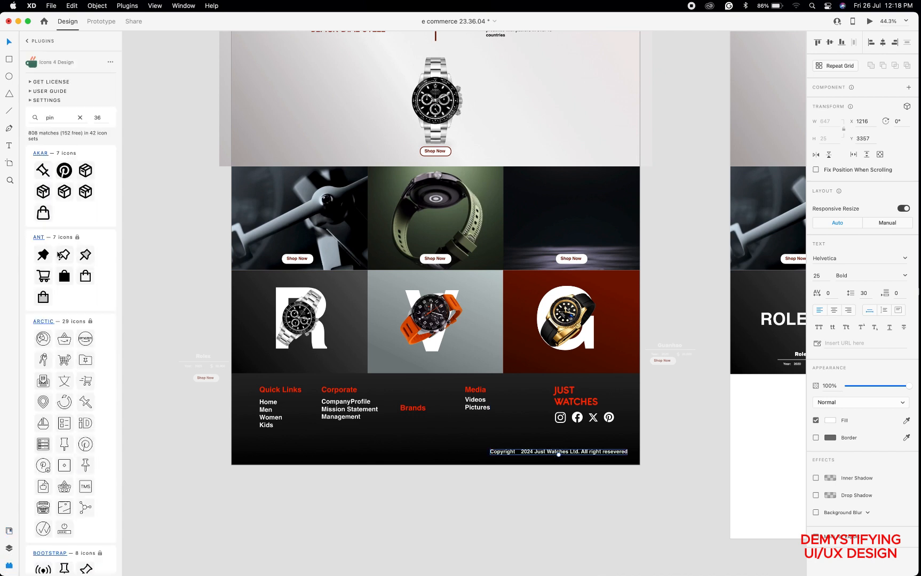
pyautogui.doubleClick(50, 117)
pyautogui.write('copyright')
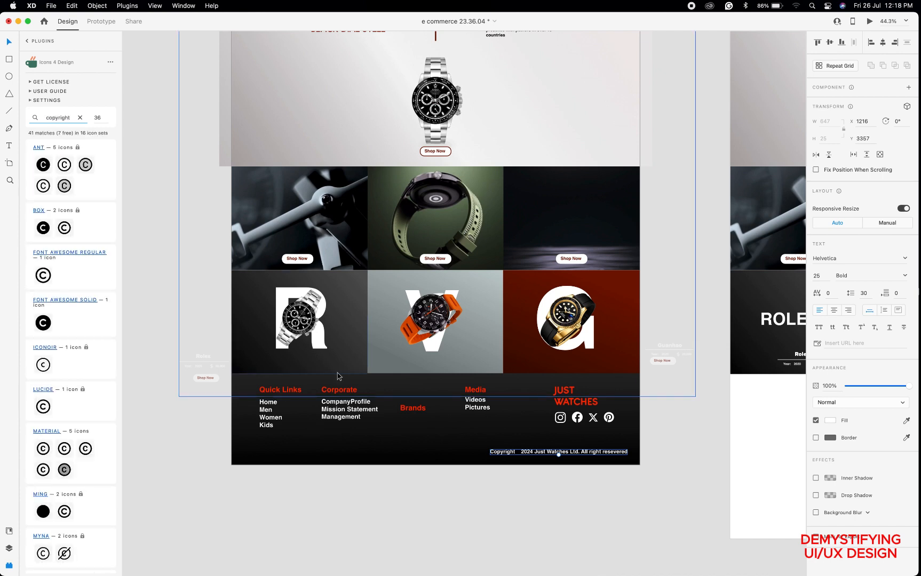
pyautogui.click(420, 431)
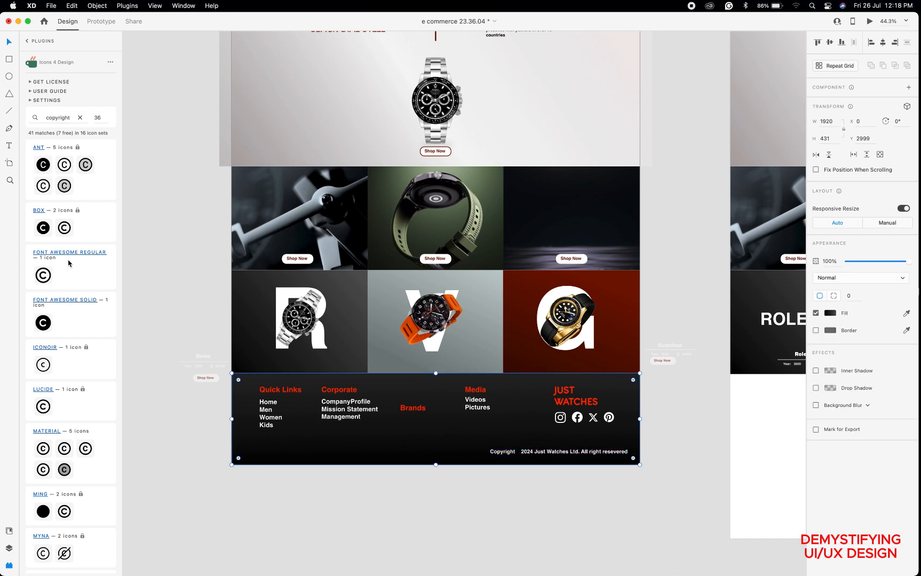
pyautogui.click(84, 451)
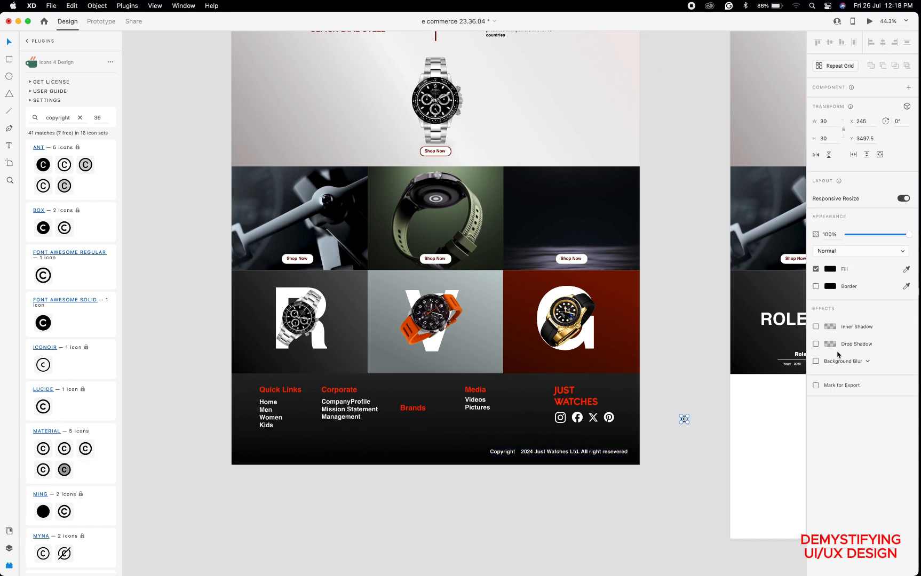
pyautogui.click(829, 270)
pyautogui.moveTo(732, 237); pyautogui.dragTo(645, 180)
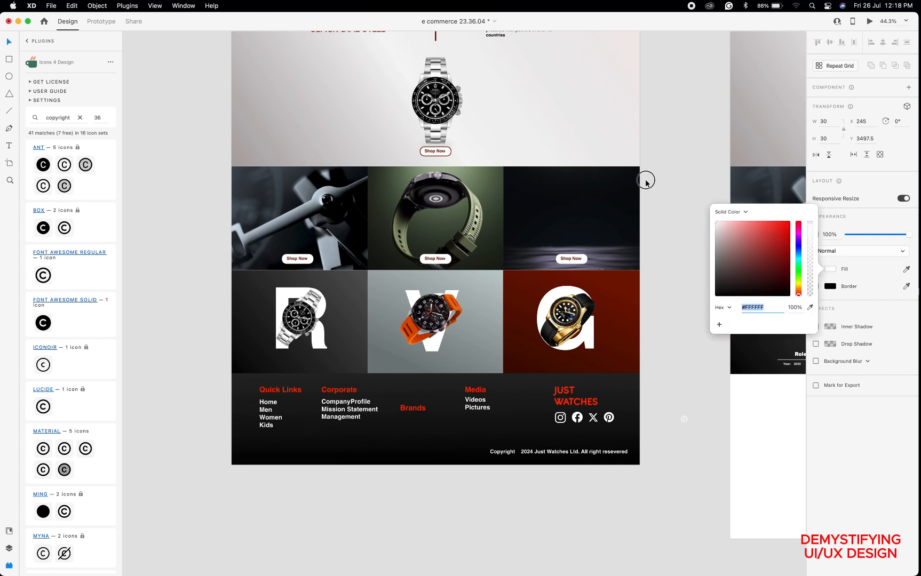
# Place the copyright icon in the gap between Copyright and 2024 and scale it down to about 19.5 × 19.5.
pyautogui.moveTo(685, 421); pyautogui.dragTo(518, 453)
pyautogui.scroll(5, 518, 454)
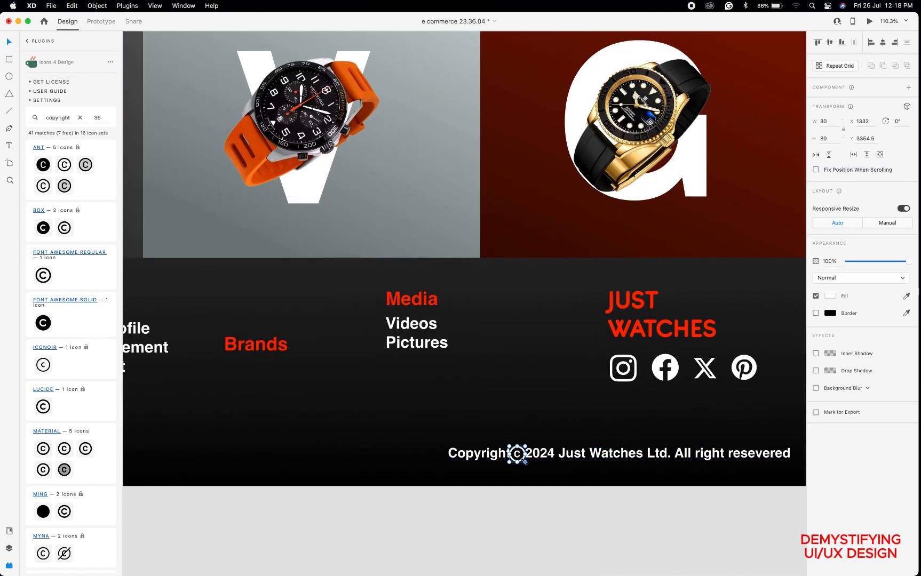
pyautogui.moveTo(524, 461); pyautogui.dragTo(521, 457)
pyautogui.scroll(-10, 520, 458)
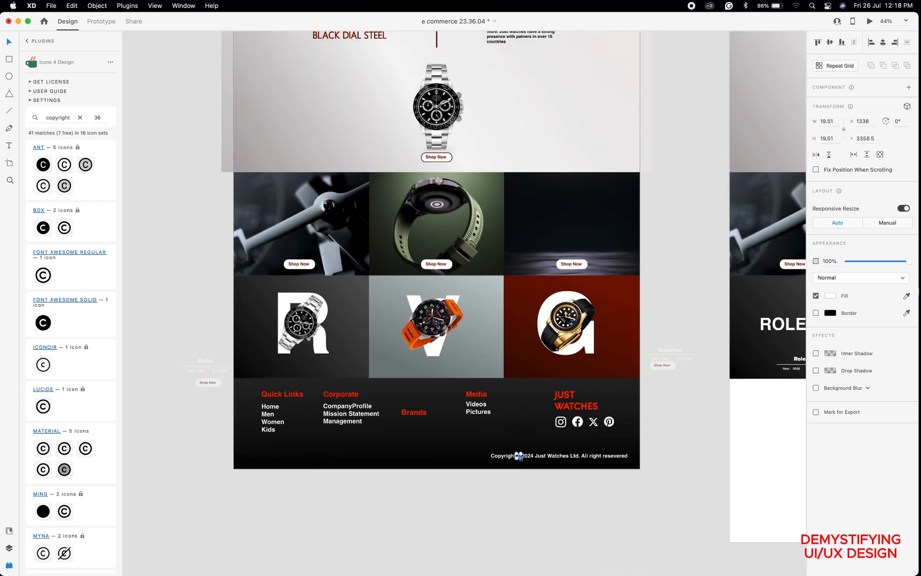
# Draw a vertical divider line 431 high between Quick Links and Corporate at about X 367.5, with a #FFFFFF border.
pyautogui.click(10, 112)
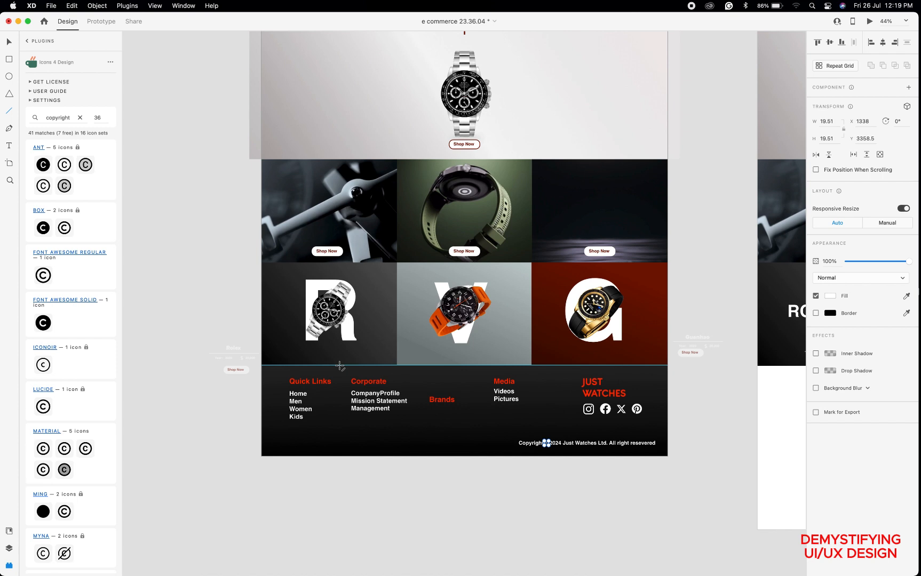
pyautogui.moveTo(339, 366); pyautogui.dragTo(339, 457)
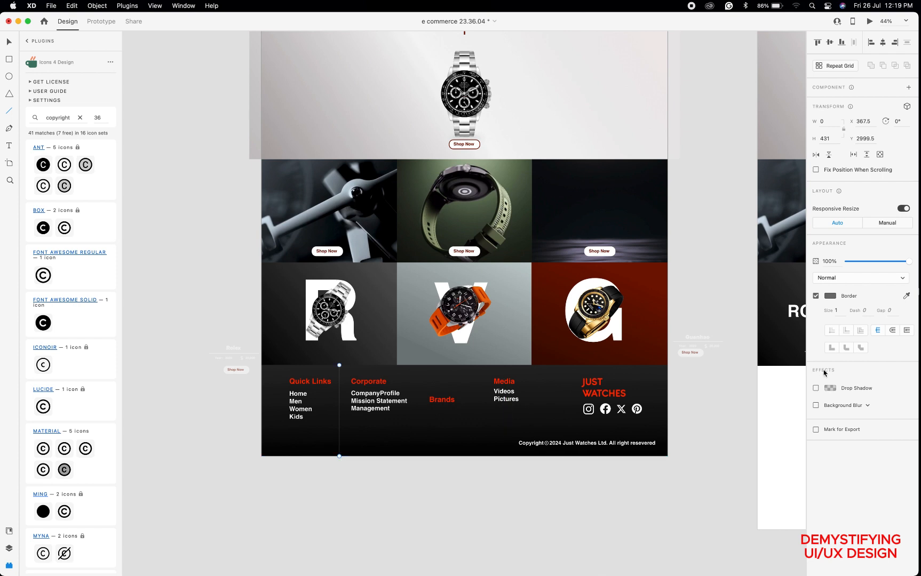
pyautogui.click(830, 296)
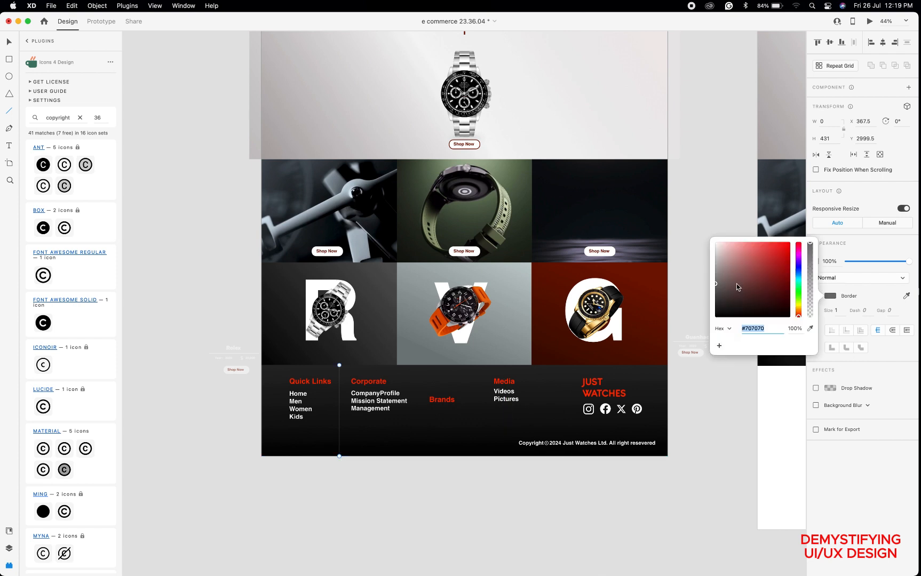
pyautogui.click(715, 243)
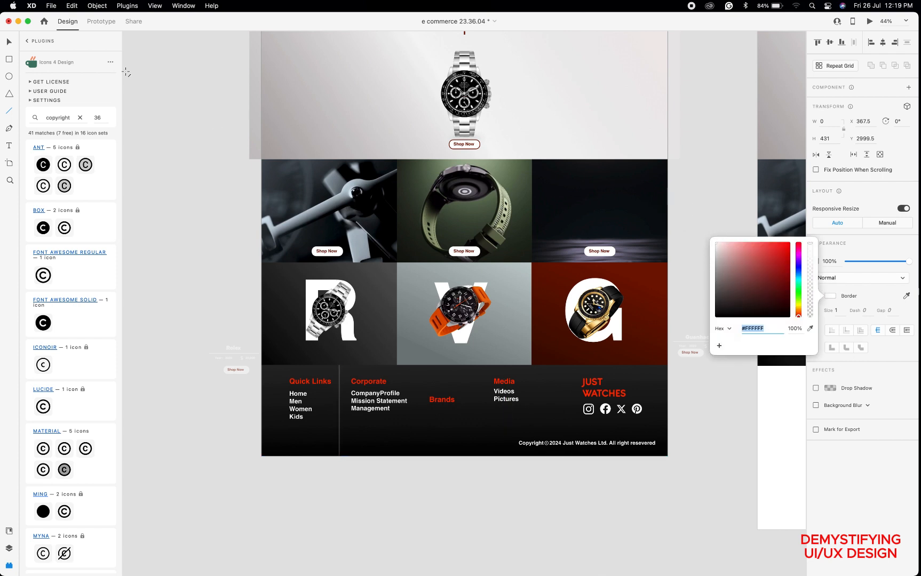
# Duplicate the vertical divider between Corporate and Brands and again between Brands and Media, the last at about X 1003.5.
pyautogui.click(9, 41)
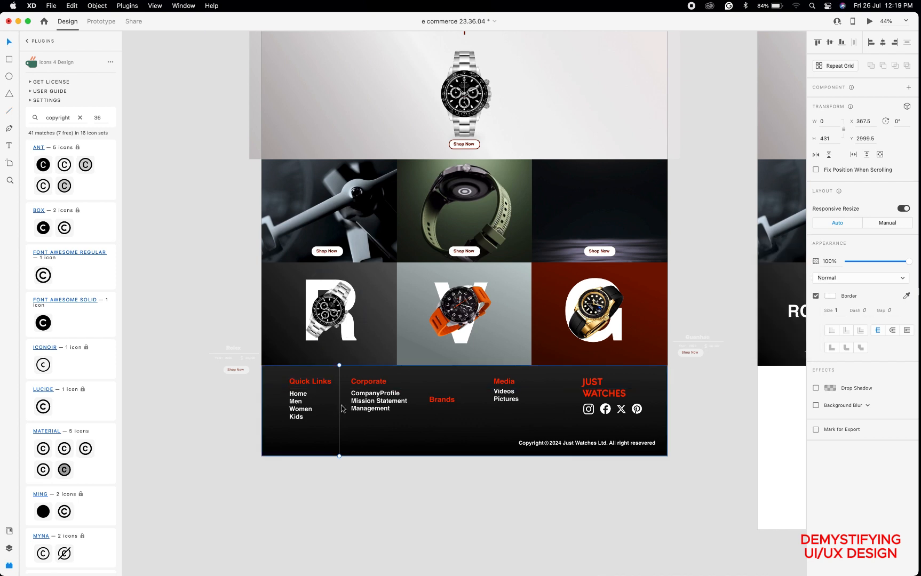
pyautogui.press('alt')
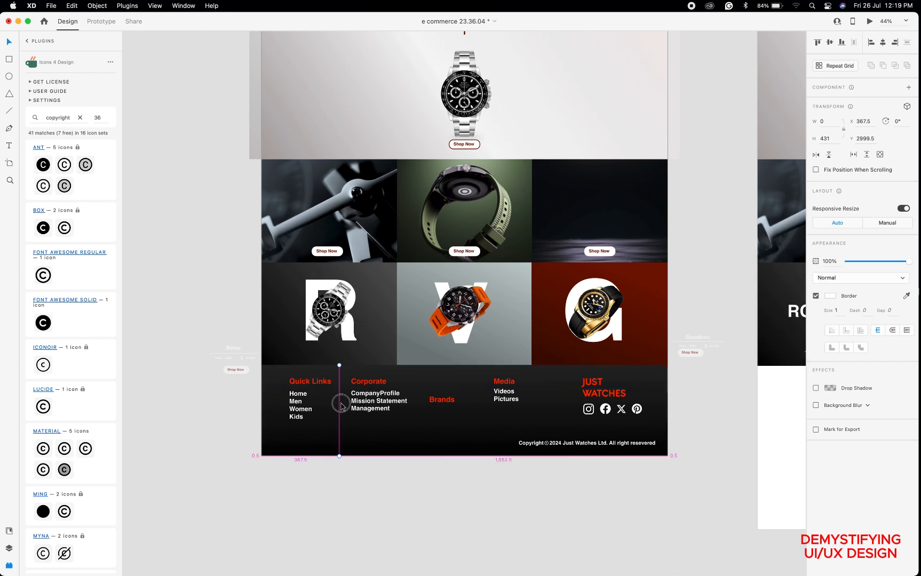
pyautogui.moveTo(340, 406); pyautogui.dragTo(473, 403)
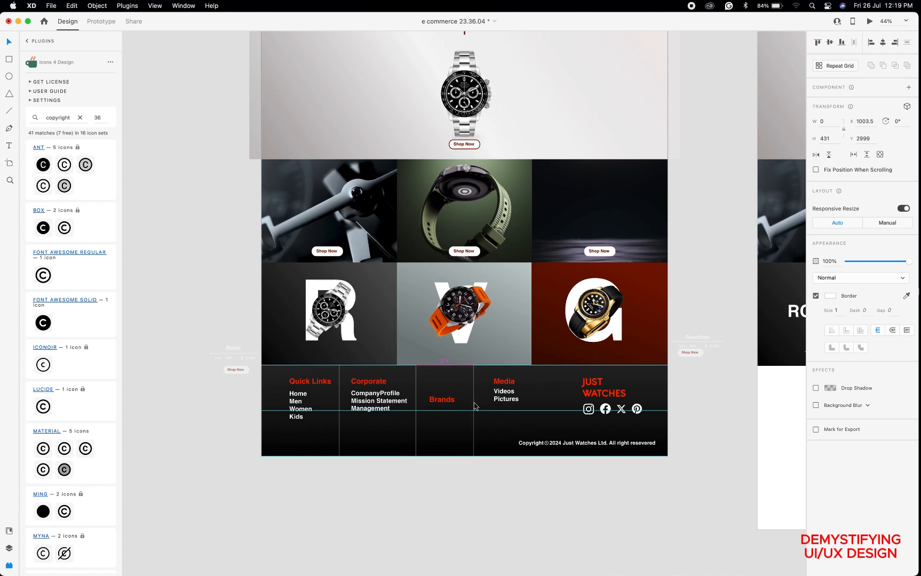
pyautogui.click(463, 491)
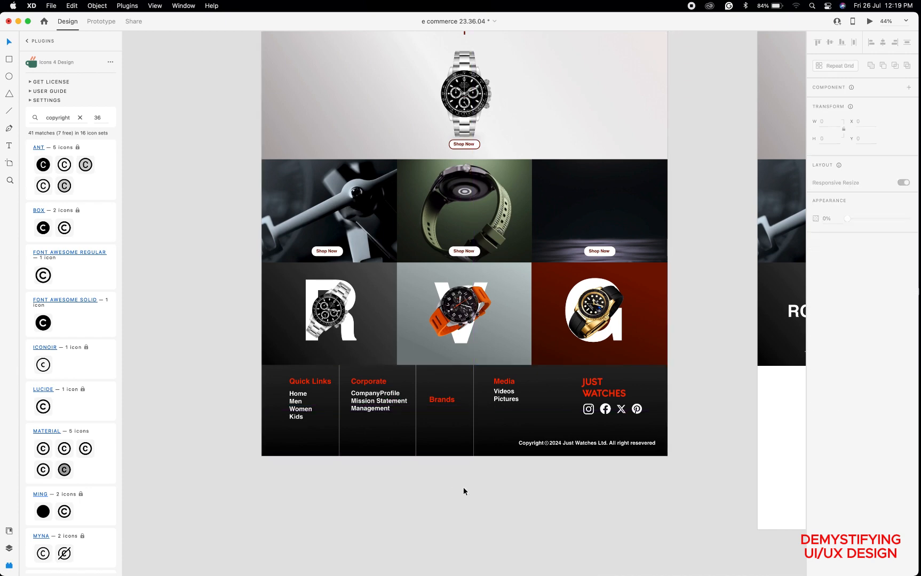
# Move the footer's JUST WATCHES logo and its four social icons together slightly down to about X 1508, Y 3105.
pyautogui.scroll(-5, 464, 487)
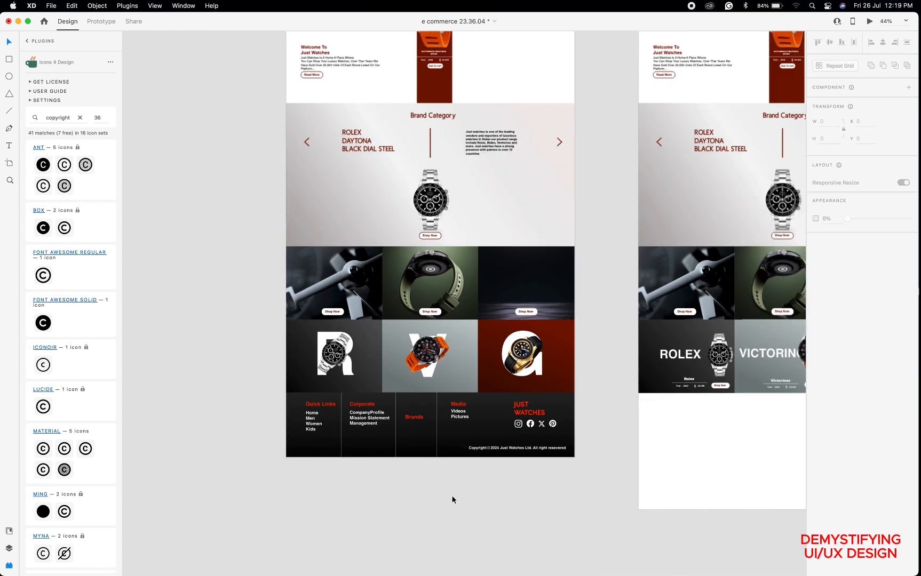
pyautogui.scroll(-3, 453, 499)
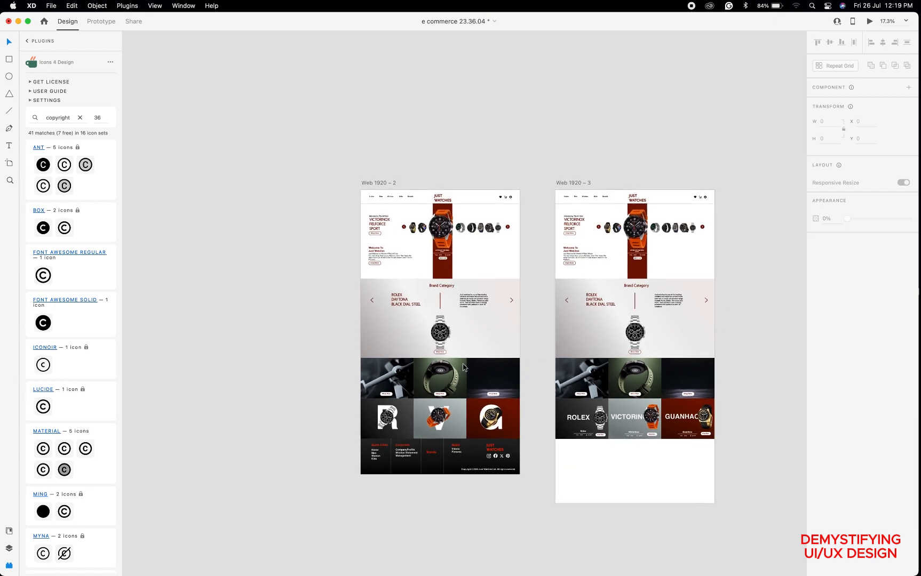
pyautogui.scroll(7, 463, 364)
pyautogui.scroll(-5, 463, 364)
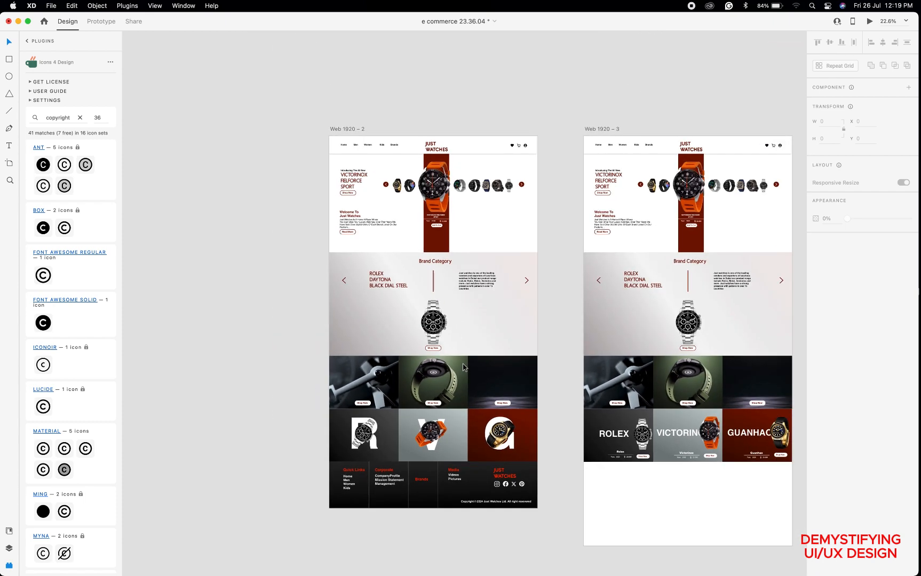
pyautogui.scroll(6, 463, 367)
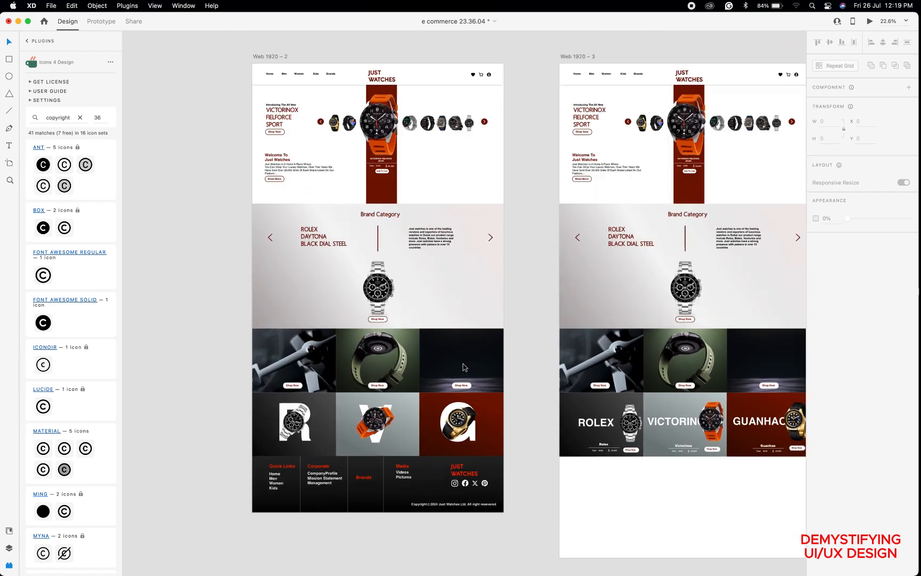
pyautogui.scroll(-5, 463, 374)
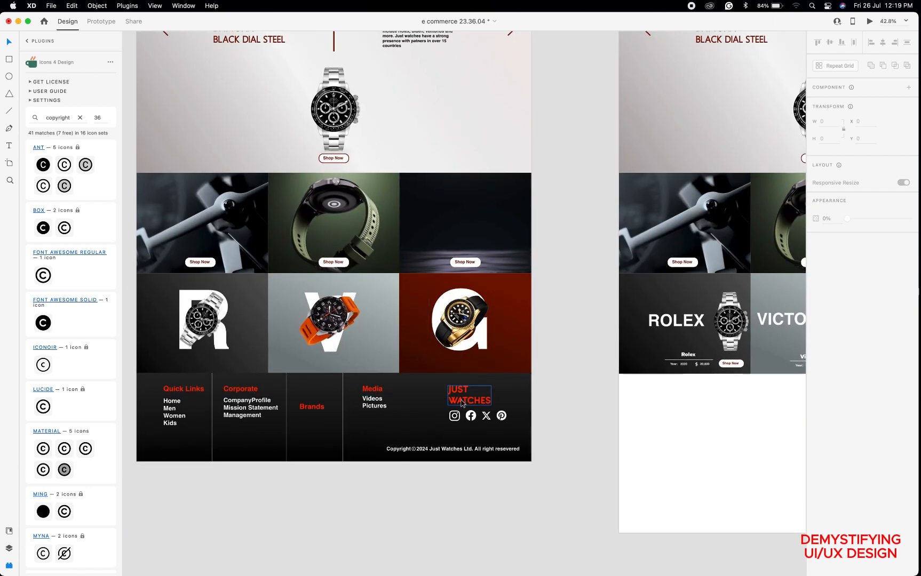
pyautogui.doubleClick(462, 404)
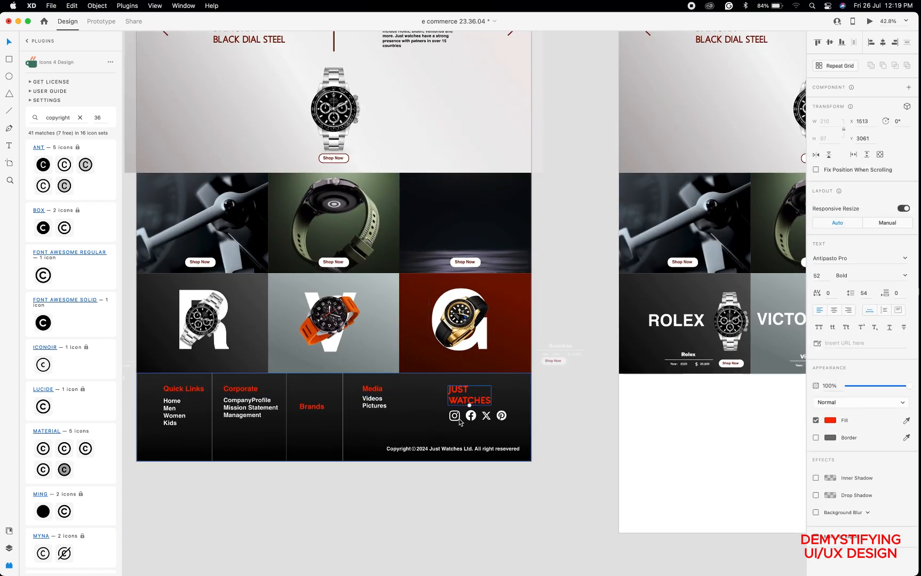
pyautogui.keyDown('shift'); pyautogui.click(459, 419); pyautogui.keyUp('shift')
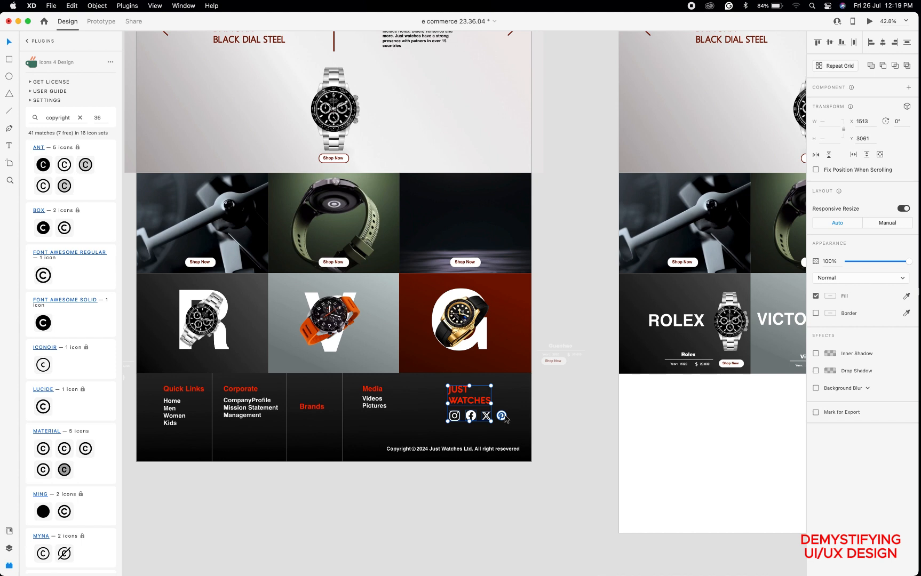
pyautogui.keyDown('shift'); pyautogui.click(503, 418); pyautogui.keyUp('shift')
pyautogui.moveTo(480, 406); pyautogui.dragTo(480, 412)
pyautogui.click(370, 488)
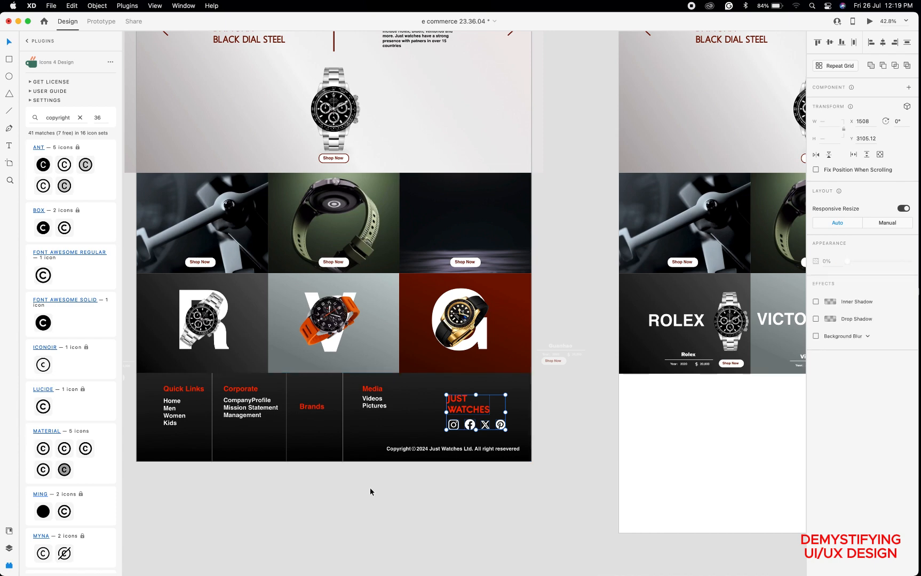
# Review the whole Web 1920 – 2 homepage artboard from header to footer beside the Web 1920 – 3 version.
pyautogui.scroll(-5, 370, 487)
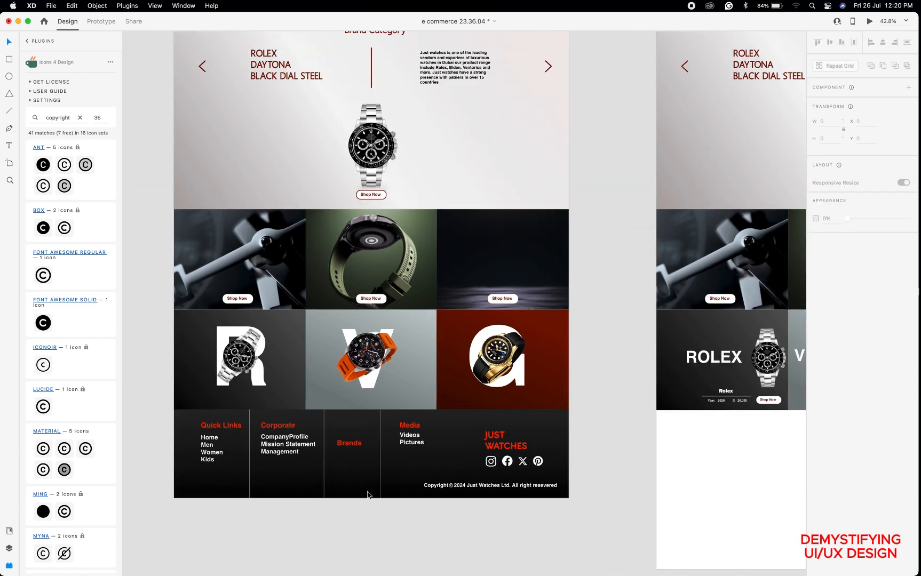
pyautogui.scroll(2, 376, 329)
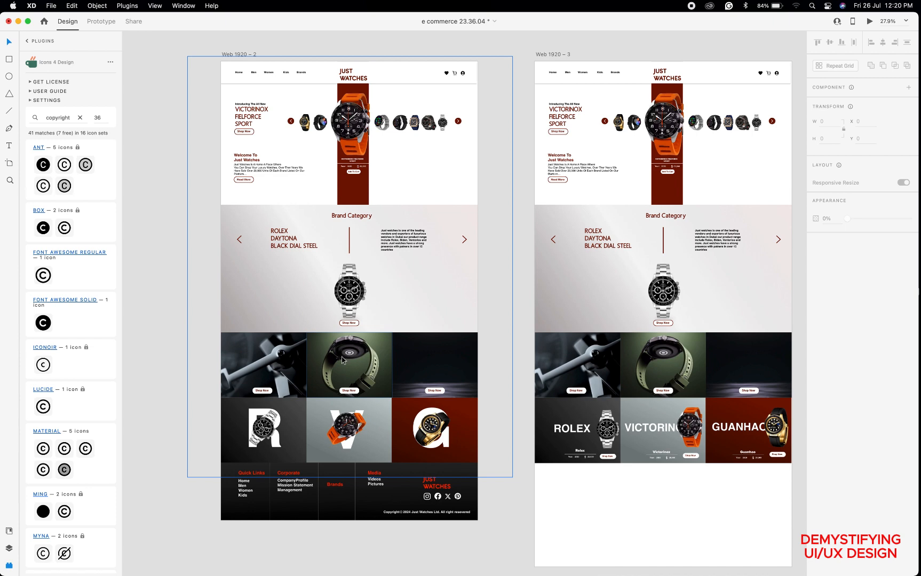
pyautogui.scroll(2, 342, 360)
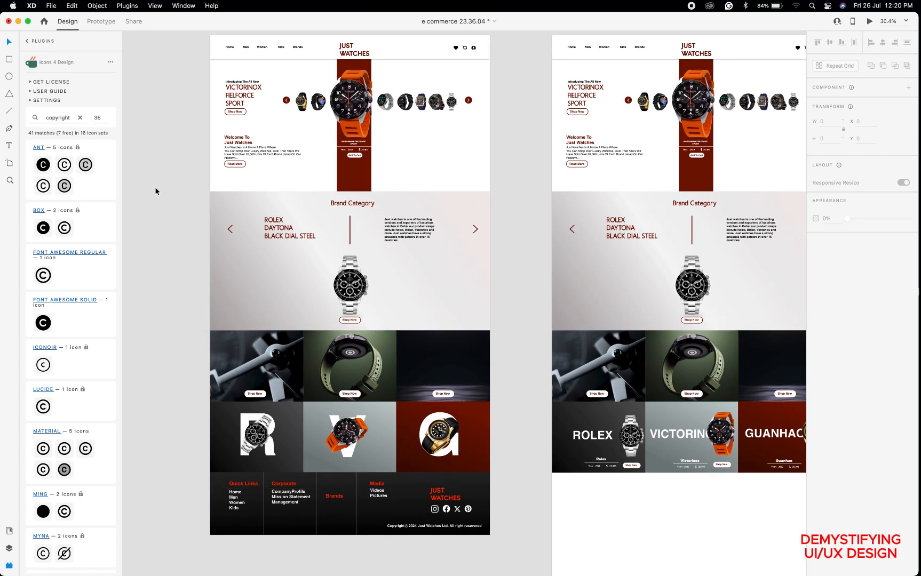
pyautogui.hscroll(-2, 241, 195)
pyautogui.scroll(1, 241, 195)
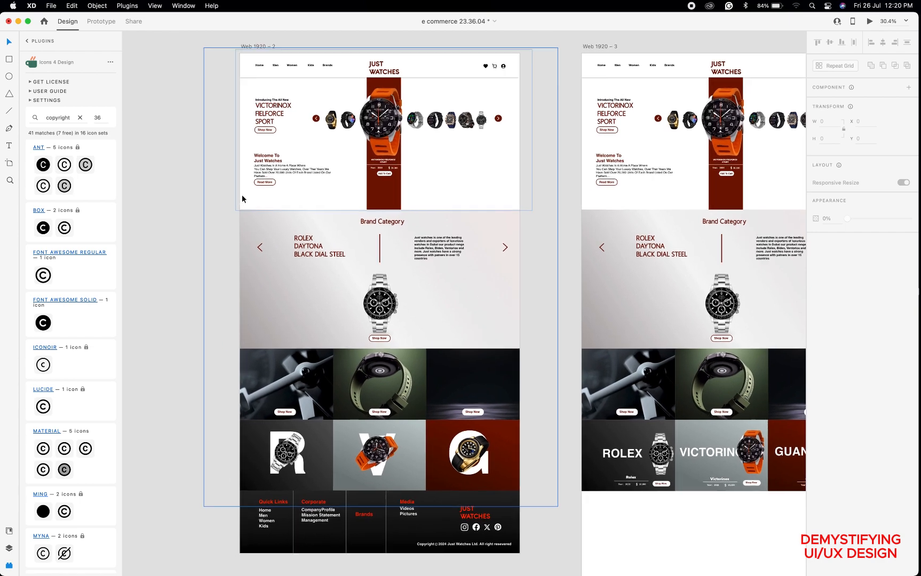
pyautogui.scroll(-2, 242, 199)
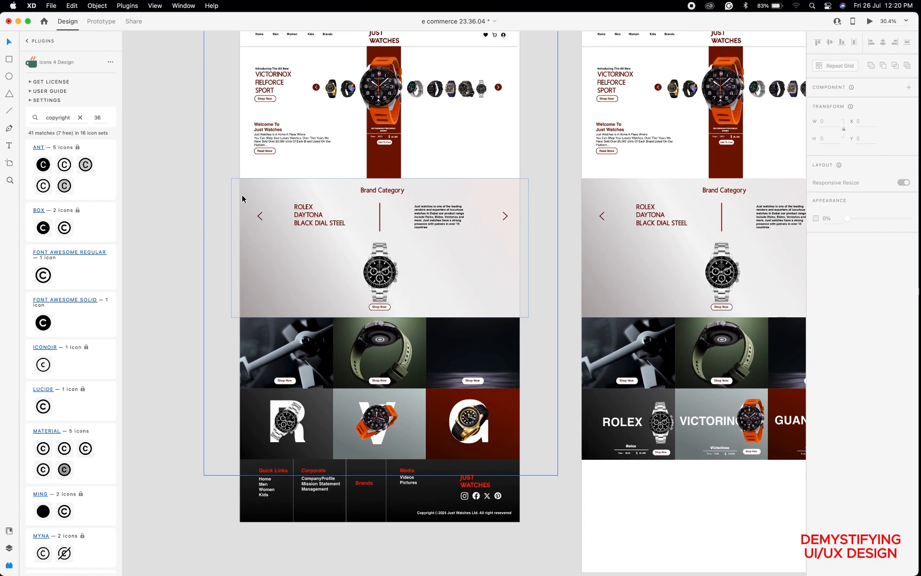
pyautogui.scroll(-5, 241, 199)
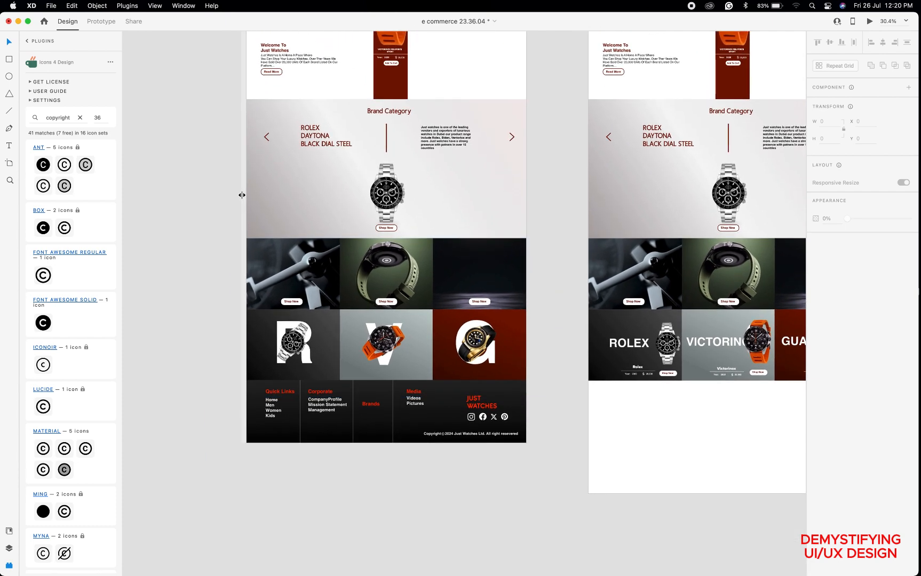
pyautogui.click(199, 236)
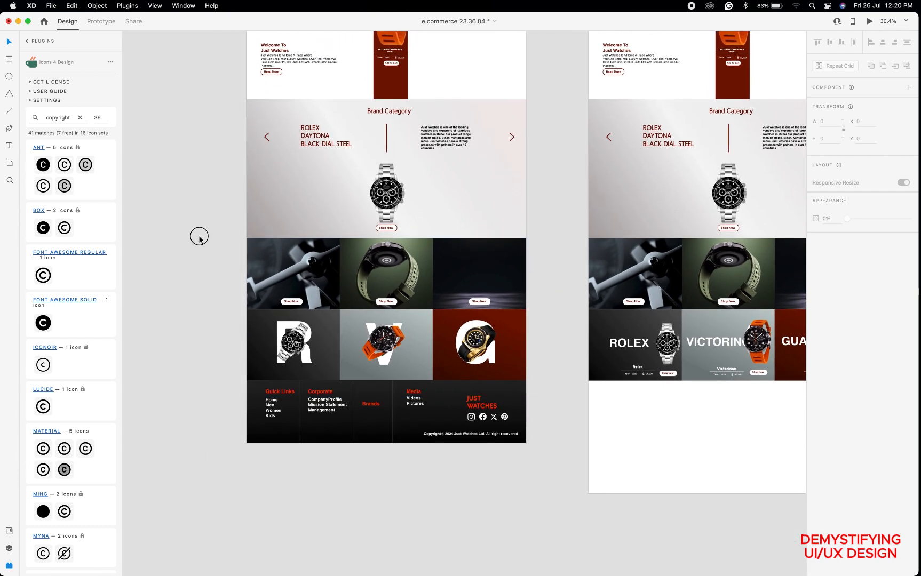
pyautogui.scroll(-2, 342, 254)
pyautogui.scroll(3, 342, 254)
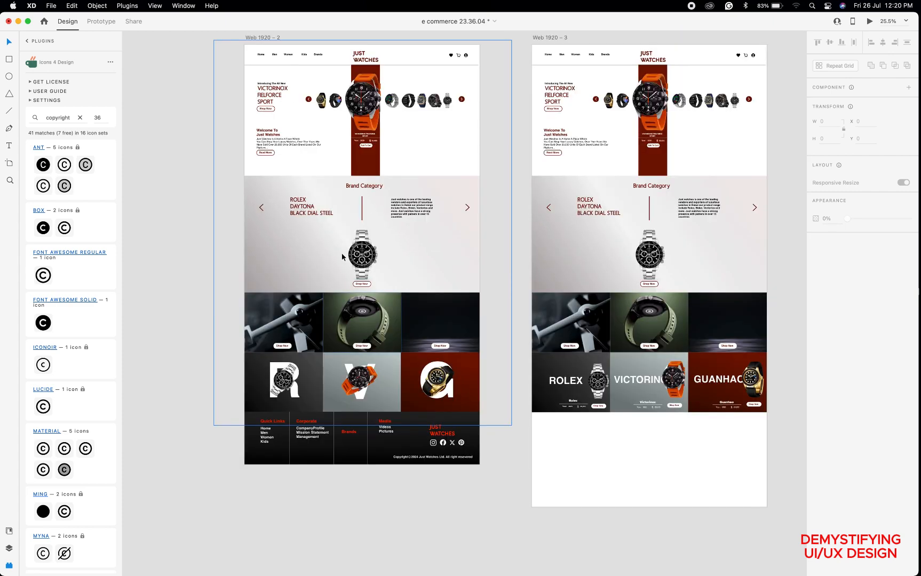
pyautogui.scroll(1, 342, 257)
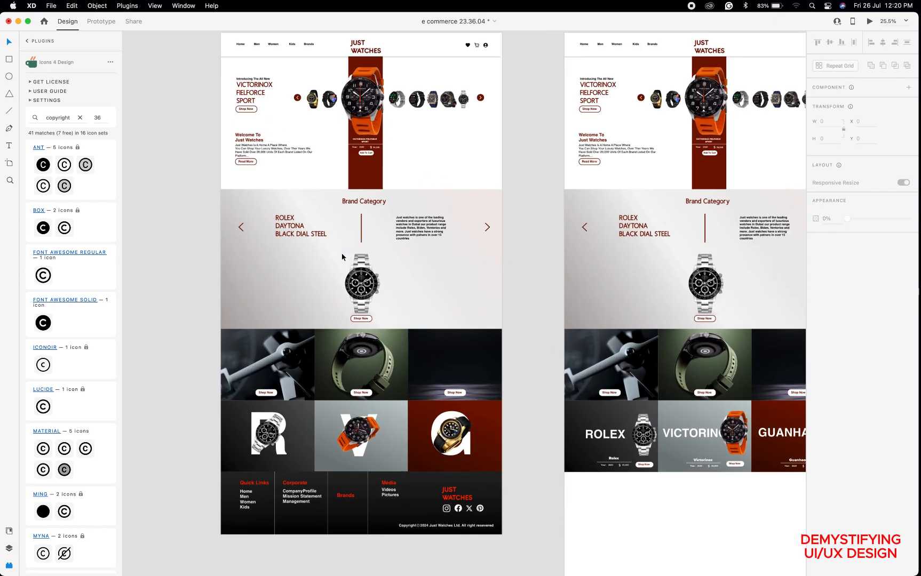
pyautogui.scroll(-1, 342, 255)
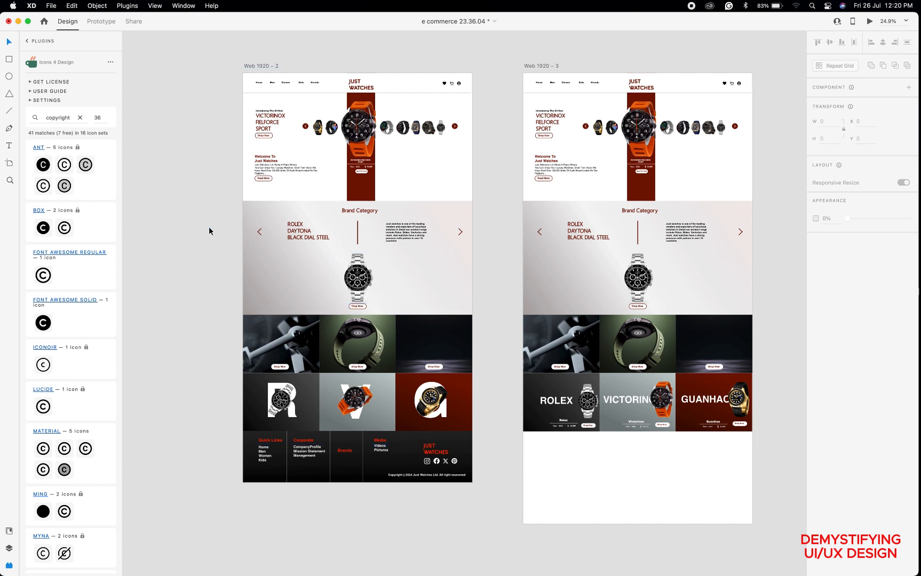
pyautogui.scroll(1, 314, 237)
pyautogui.scroll(3, 314, 237)
pyautogui.click(314, 237)
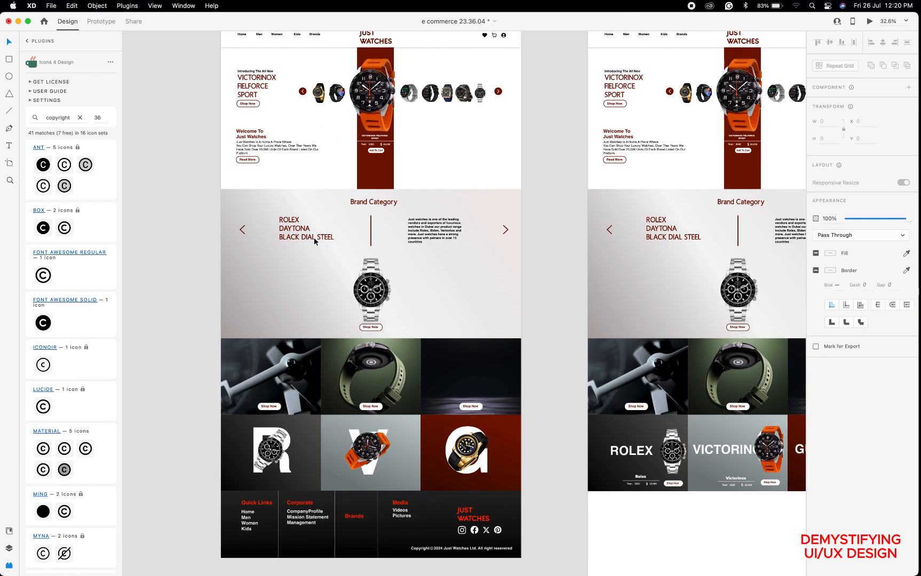
pyautogui.scroll(-3, 314, 237)
pyautogui.scroll(-1, 314, 237)
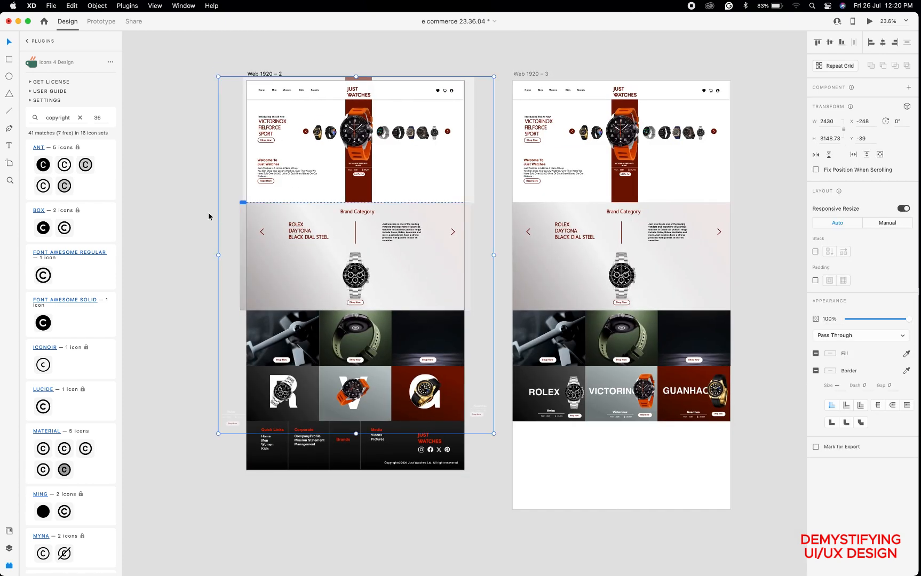
pyautogui.click(204, 212)
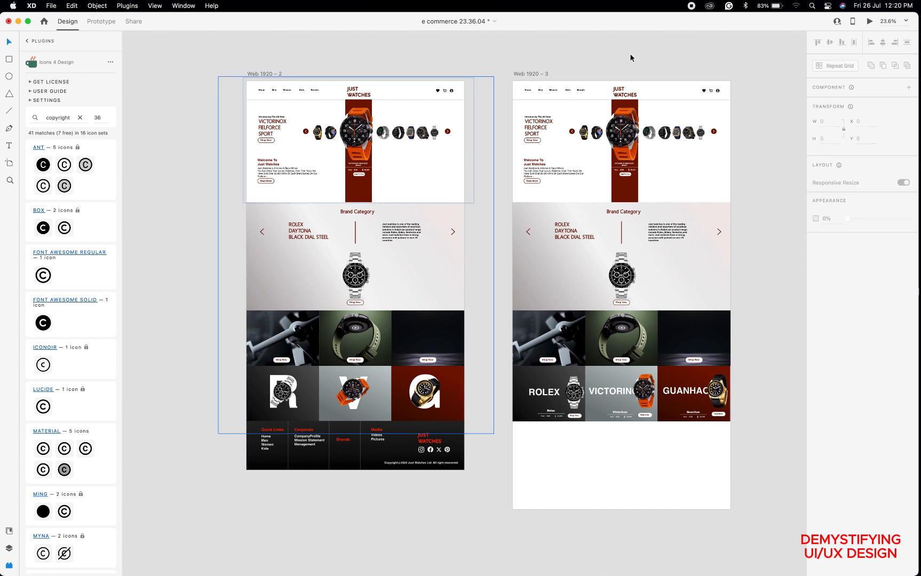
# Open the desktop preview of the prototype and examine the homepage from the Victorinox hero section down to the brand cards.
pyautogui.click(871, 22)
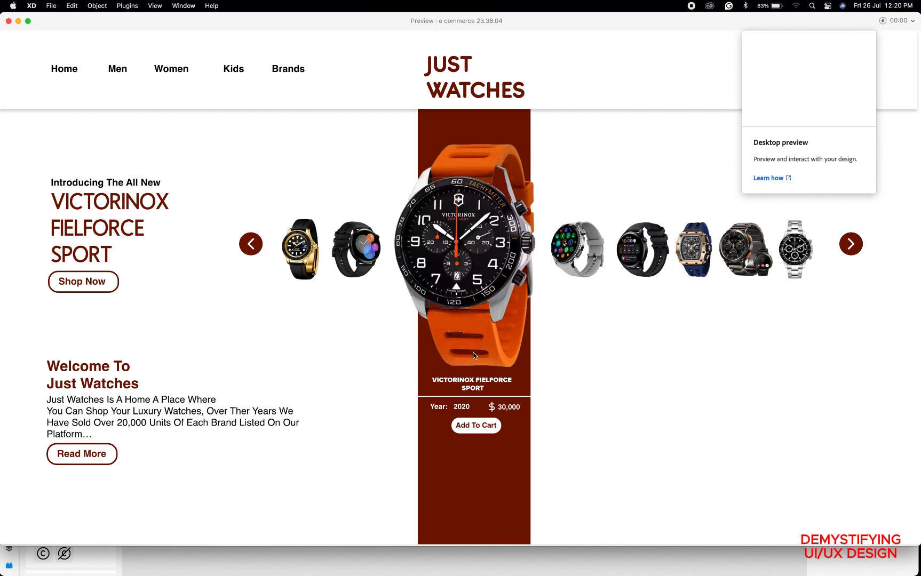
pyautogui.scroll(-5, 549, 366)
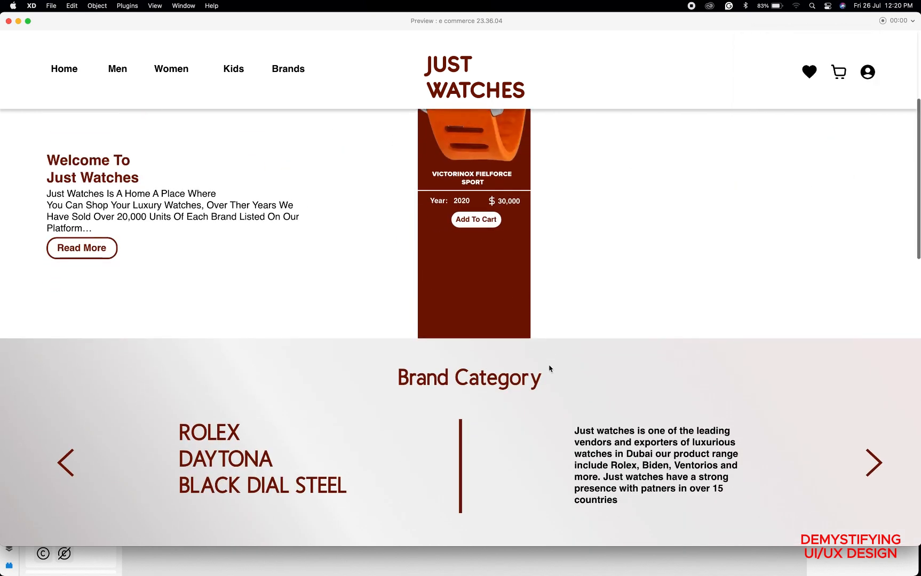
pyautogui.scroll(5, 549, 367)
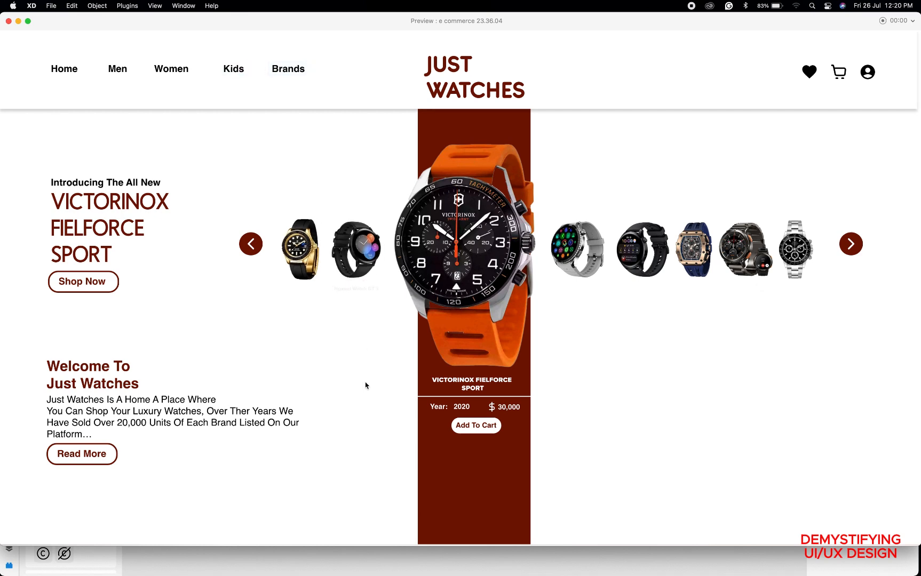
pyautogui.scroll(-10, 365, 385)
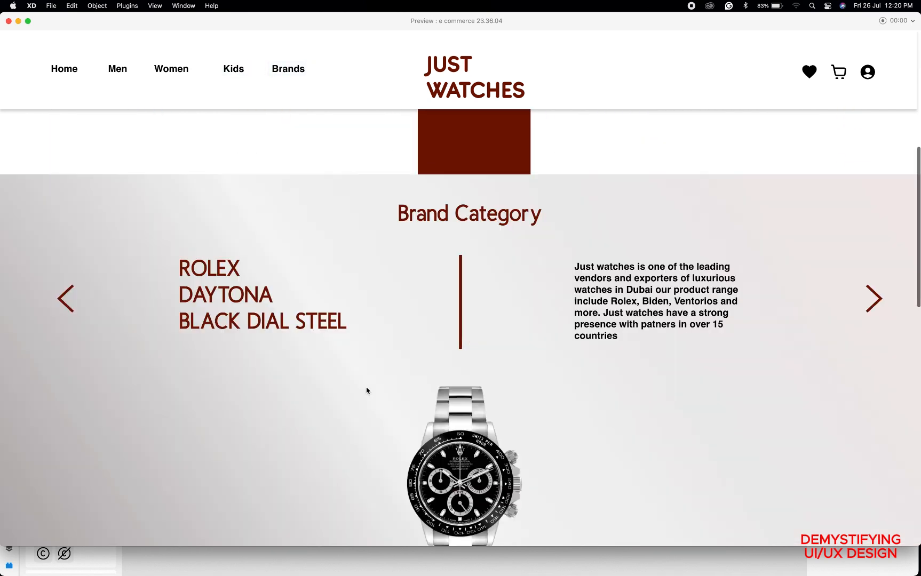
pyautogui.scroll(-10, 366, 390)
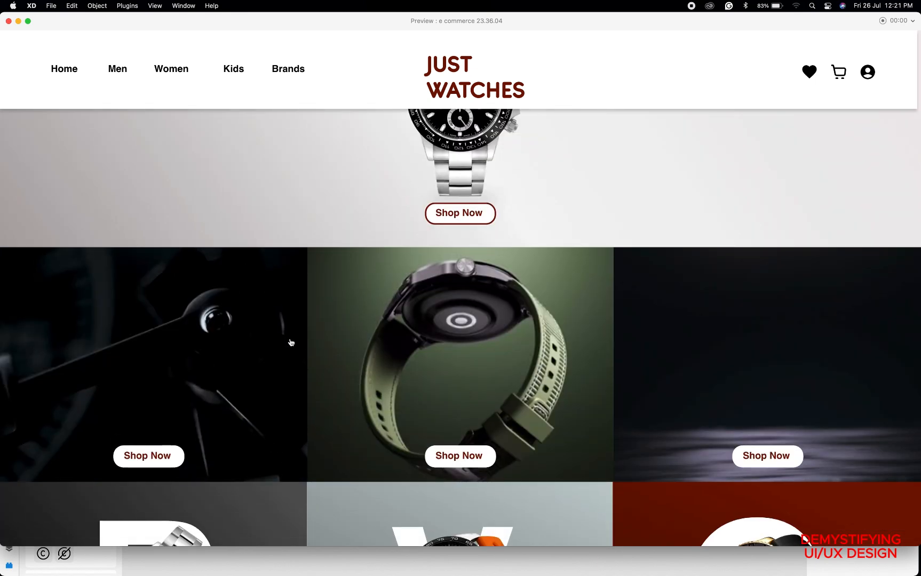
pyautogui.scroll(-5, 436, 367)
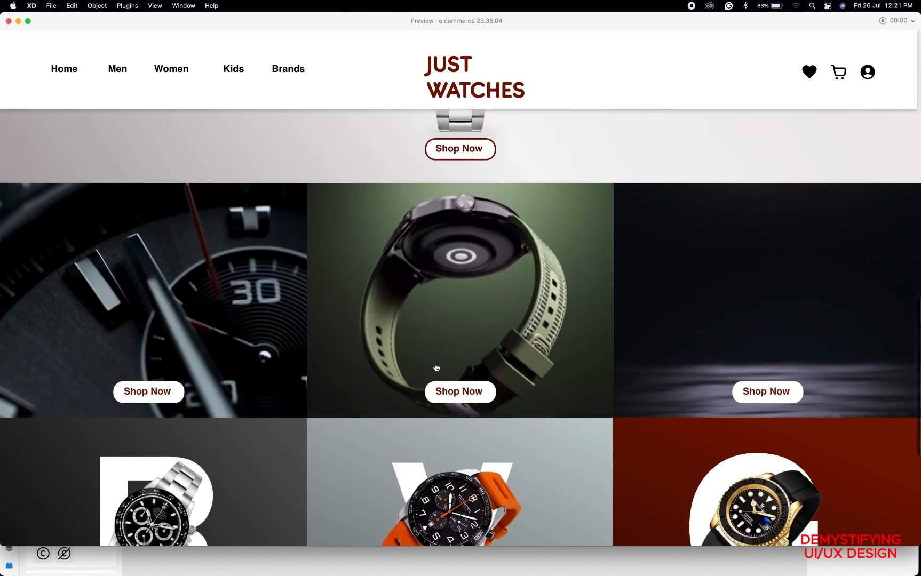
pyautogui.scroll(-2, 437, 367)
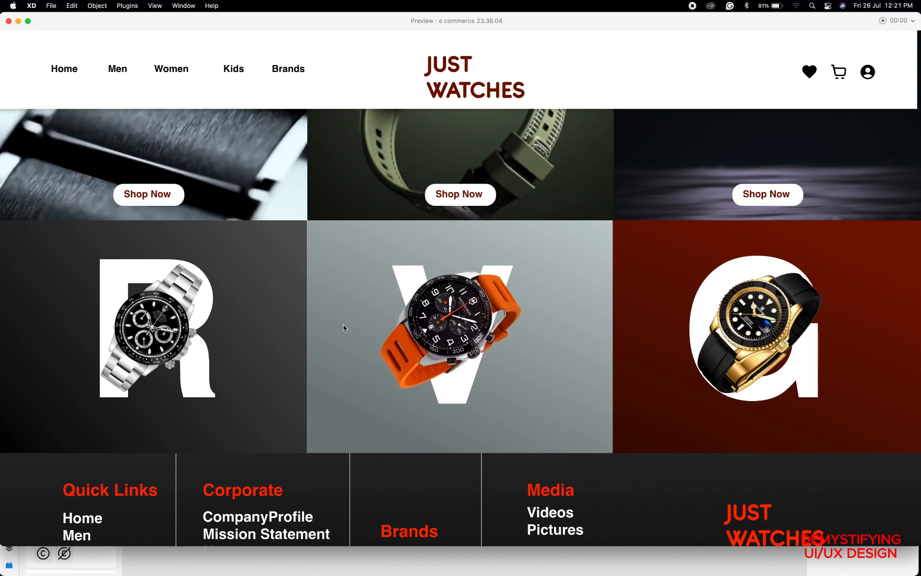
pyautogui.scroll(-2, 343, 327)
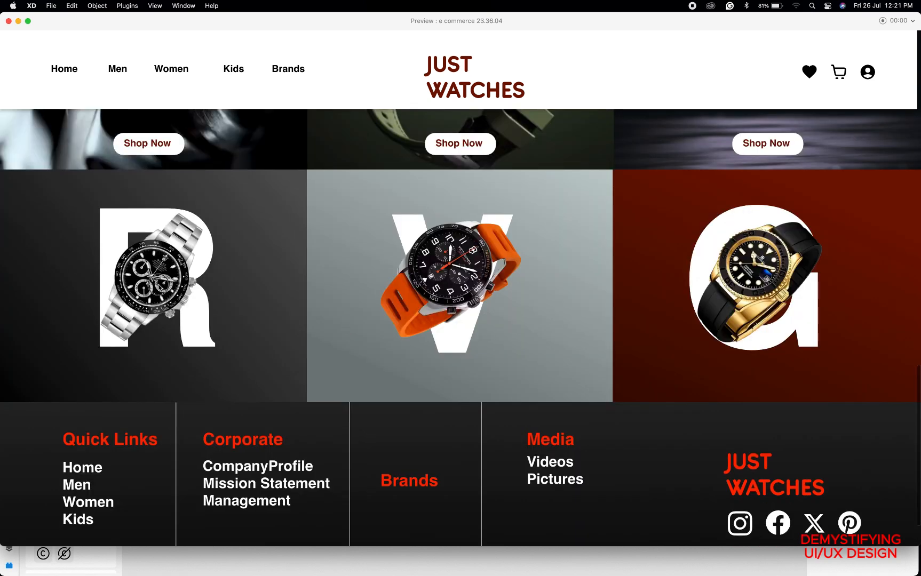
# Test the Rolex brand card's interaction in both directions in the preview, and check the footer down to the copyright line.
pyautogui.click(160, 276)
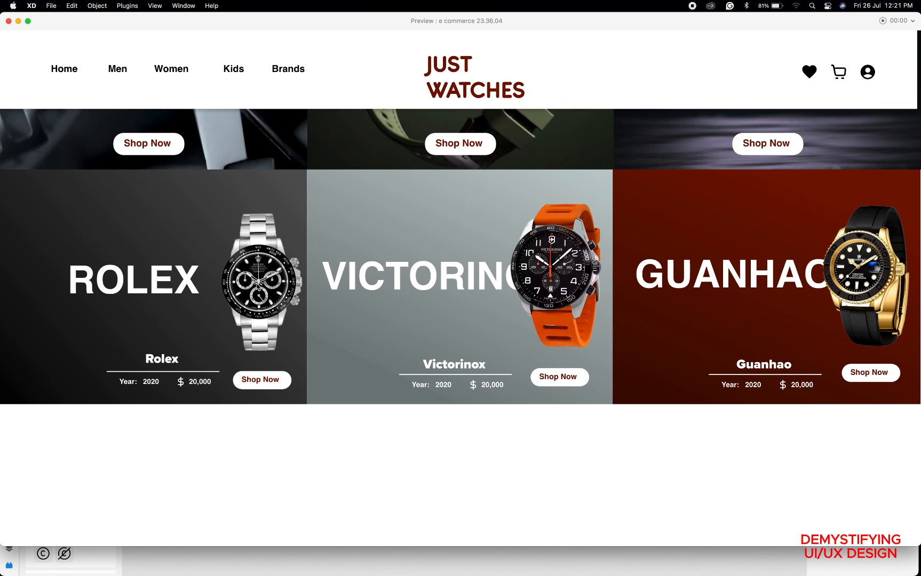
pyautogui.click(262, 275)
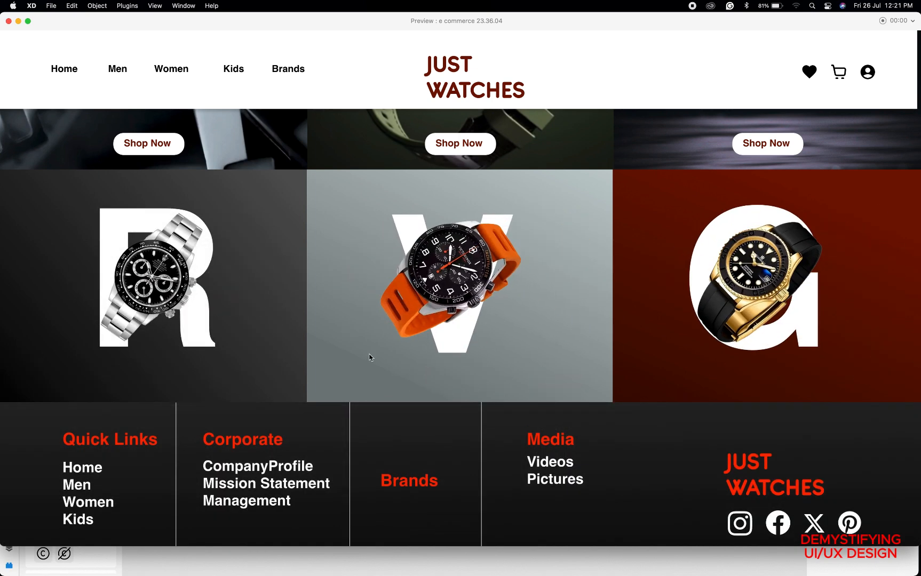
pyautogui.scroll(-2, 370, 358)
pyautogui.scroll(-1, 371, 358)
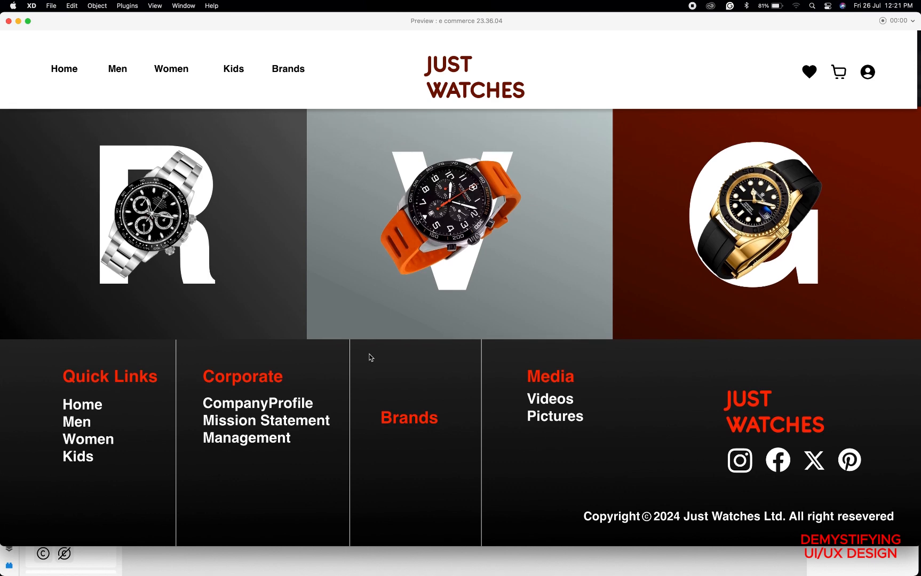
pyautogui.scroll(5, 371, 357)
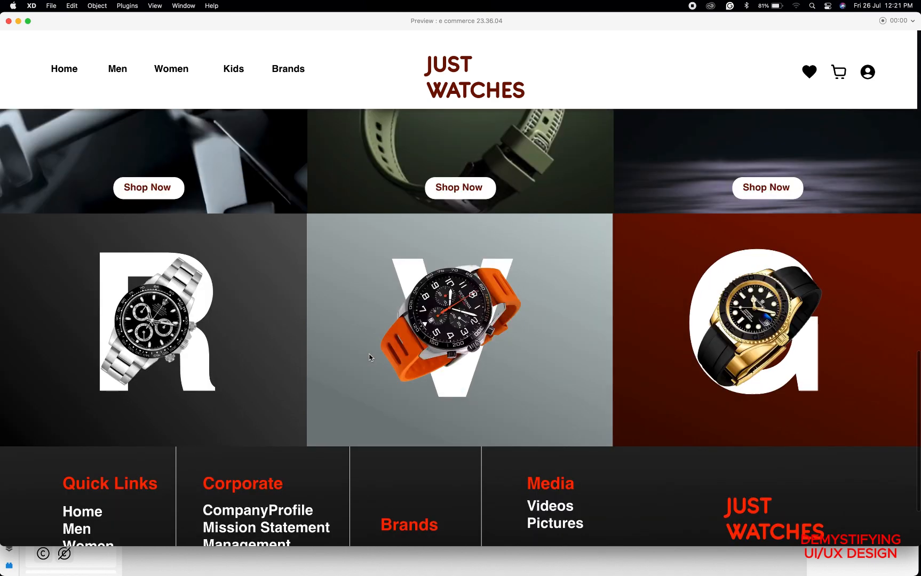
pyautogui.scroll(15, 370, 357)
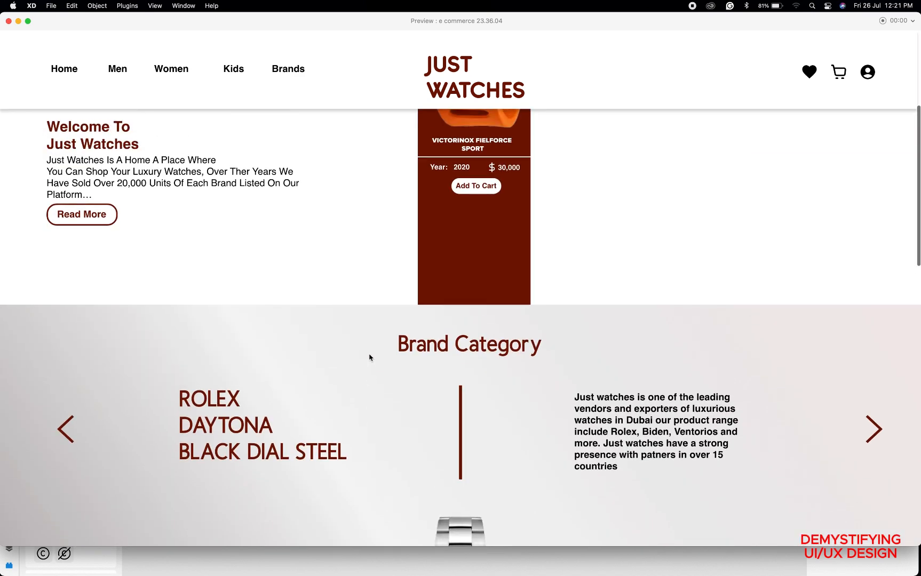